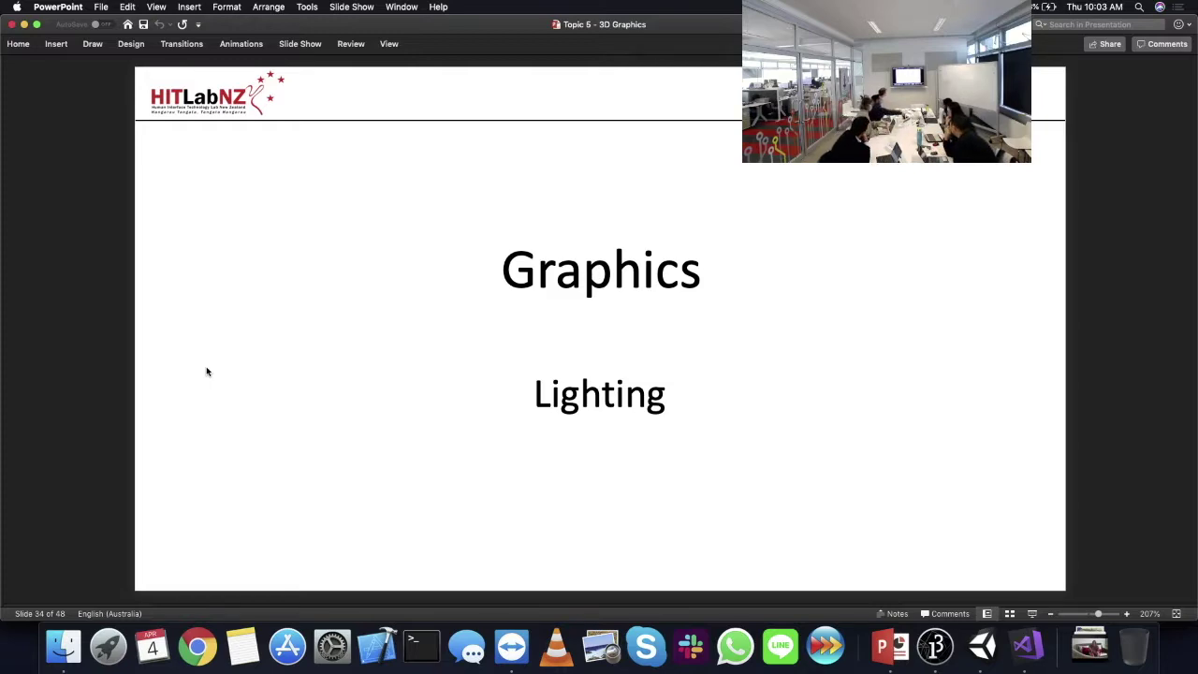
- Go back through the presentation from the Lighting title slide to the Scene Graphs slide
scroll(207, 371, "up", 8)
scroll(207, 371, "up", 4)
scroll(207, 367, "down", 5)
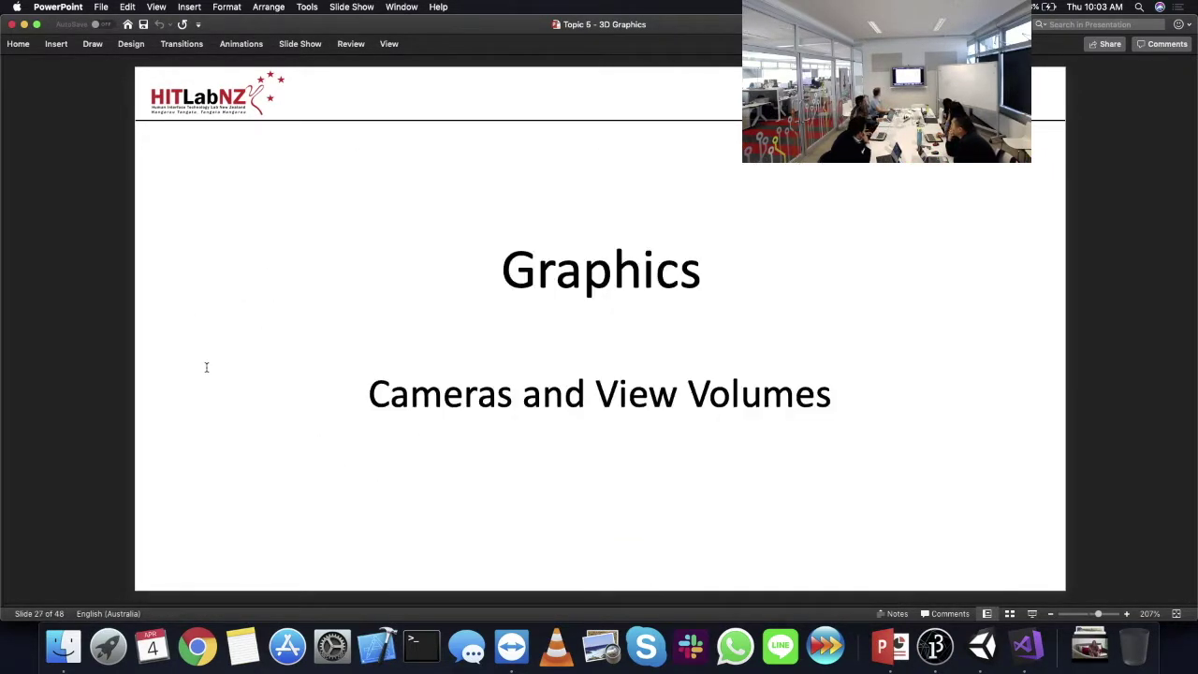
scroll(207, 367, "up", 1)
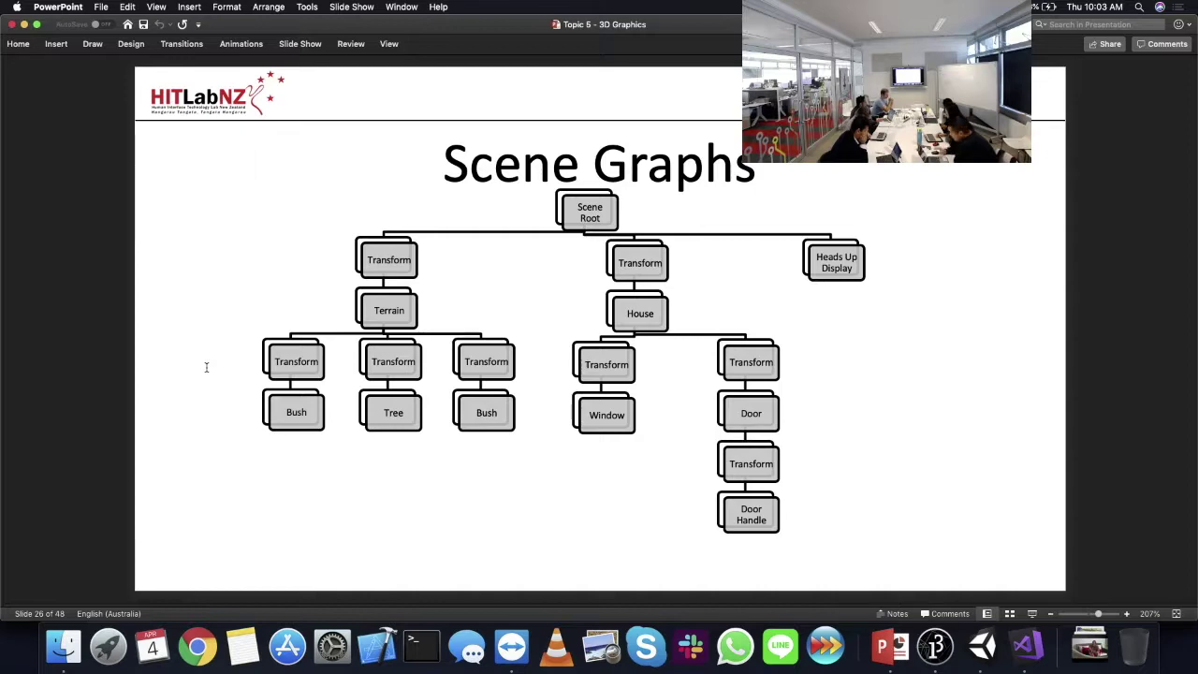
scroll(207, 367, "up", 1)
scroll(207, 367, "down", 1)
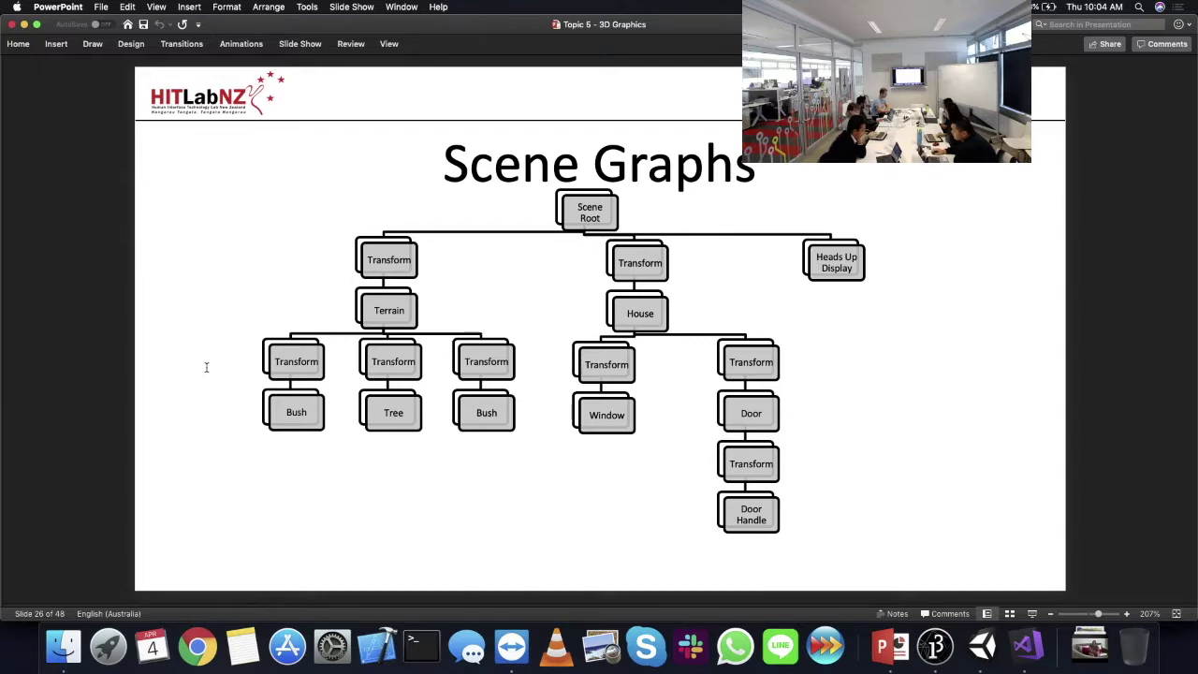
- Review the camera and view volume slides, stopping at View Volume - Orthographic Projn
key("Down")
key("Down")
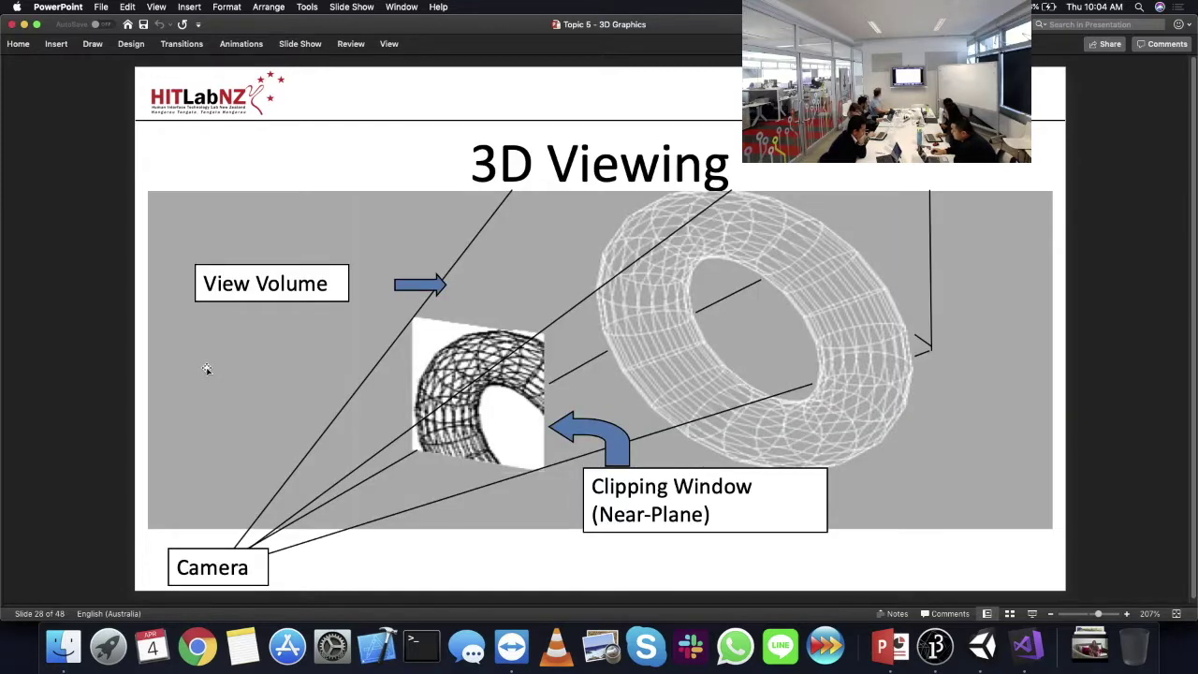
key("Down")
key("Down")
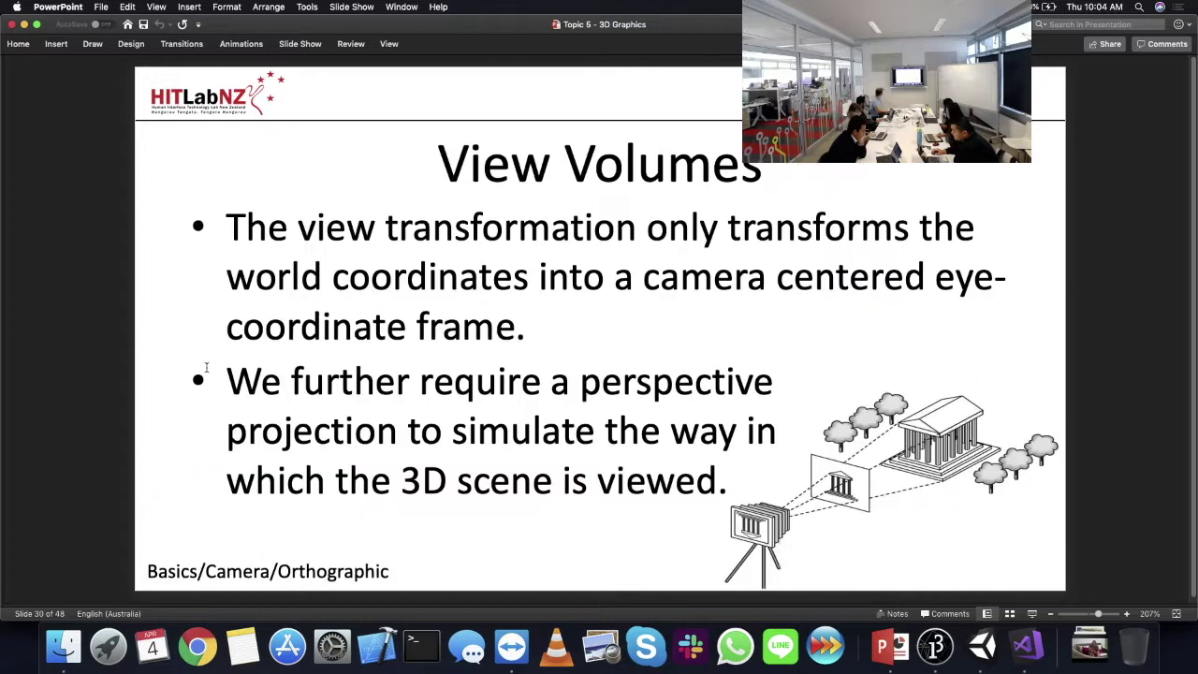
key("Down")
key("Down")
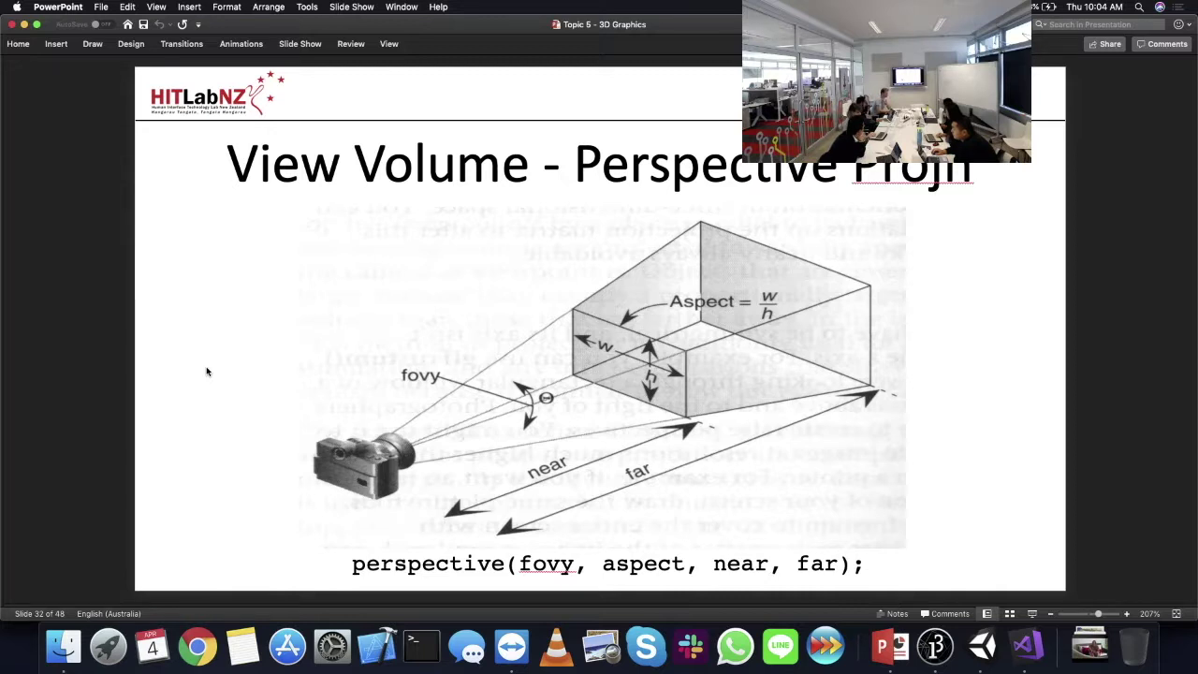
key("Up")
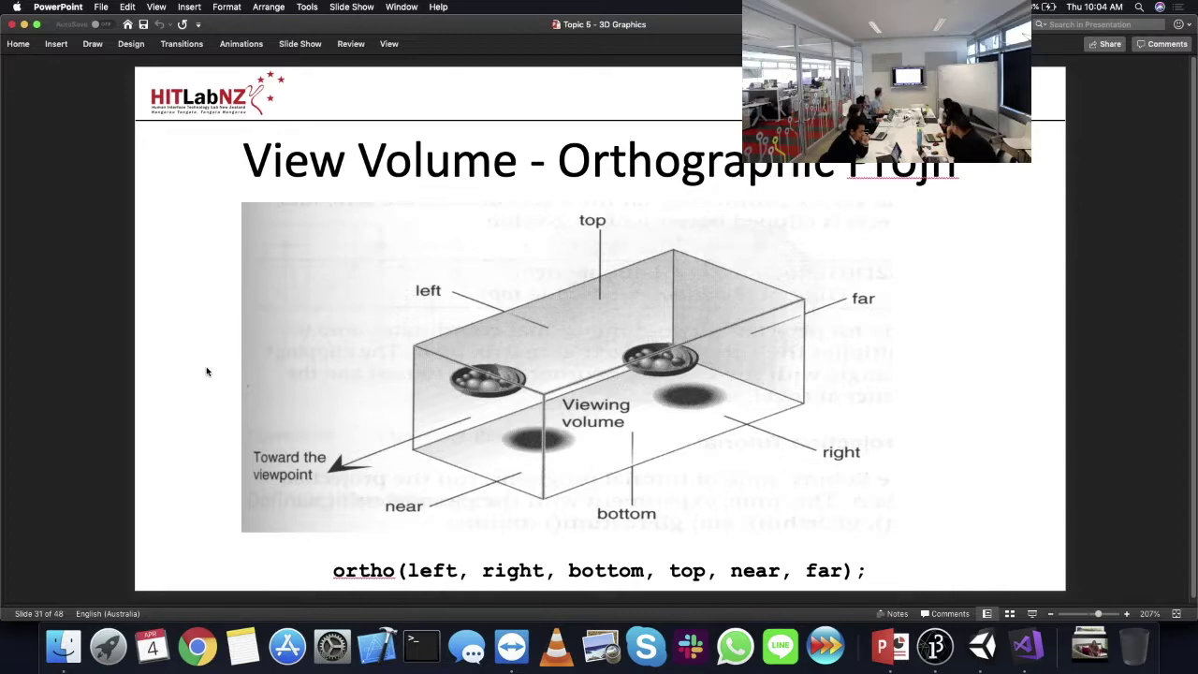
- Switch to Unity to compare perspective and orthographic projection in the Scene view, and return to the PowerPoint slides
left_click(982, 646)
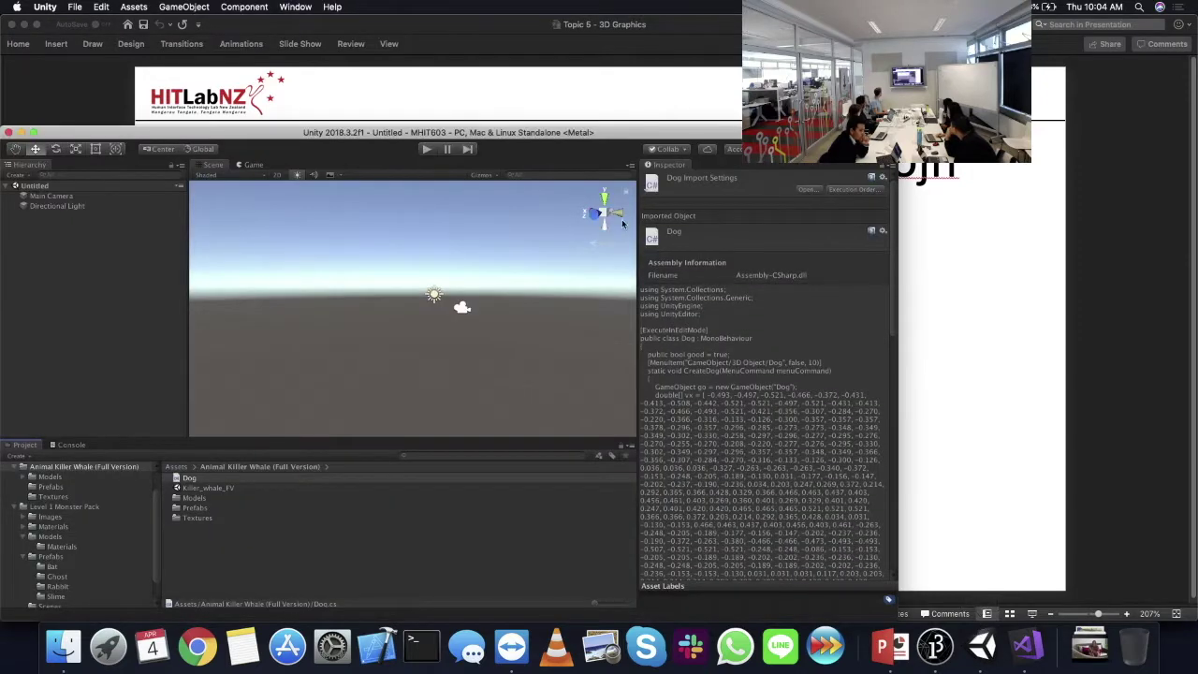
left_click(606, 243)
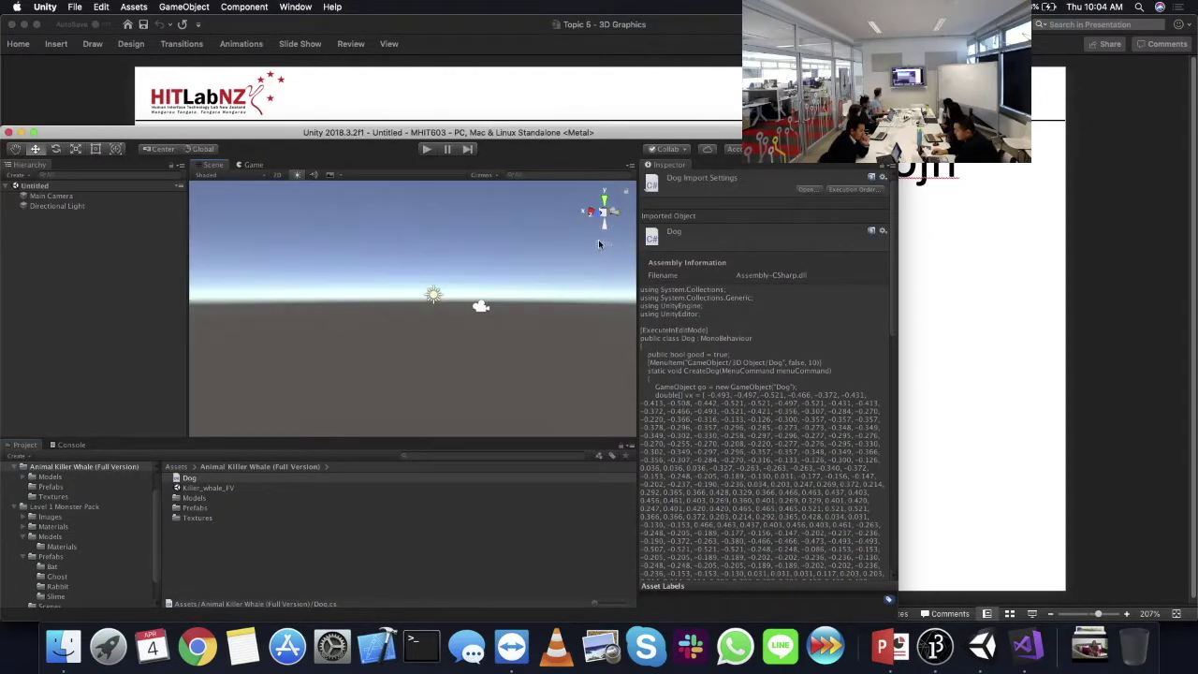
left_click(599, 245)
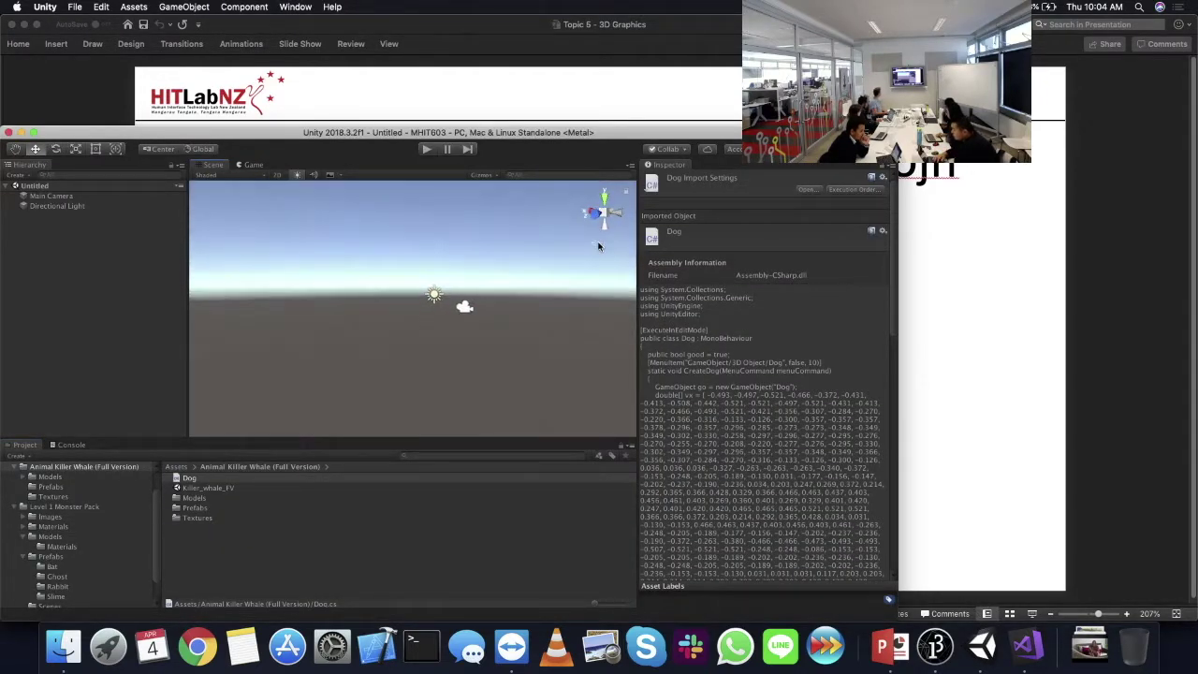
right_click(600, 246)
left_click(486, 280)
left_click(995, 354)
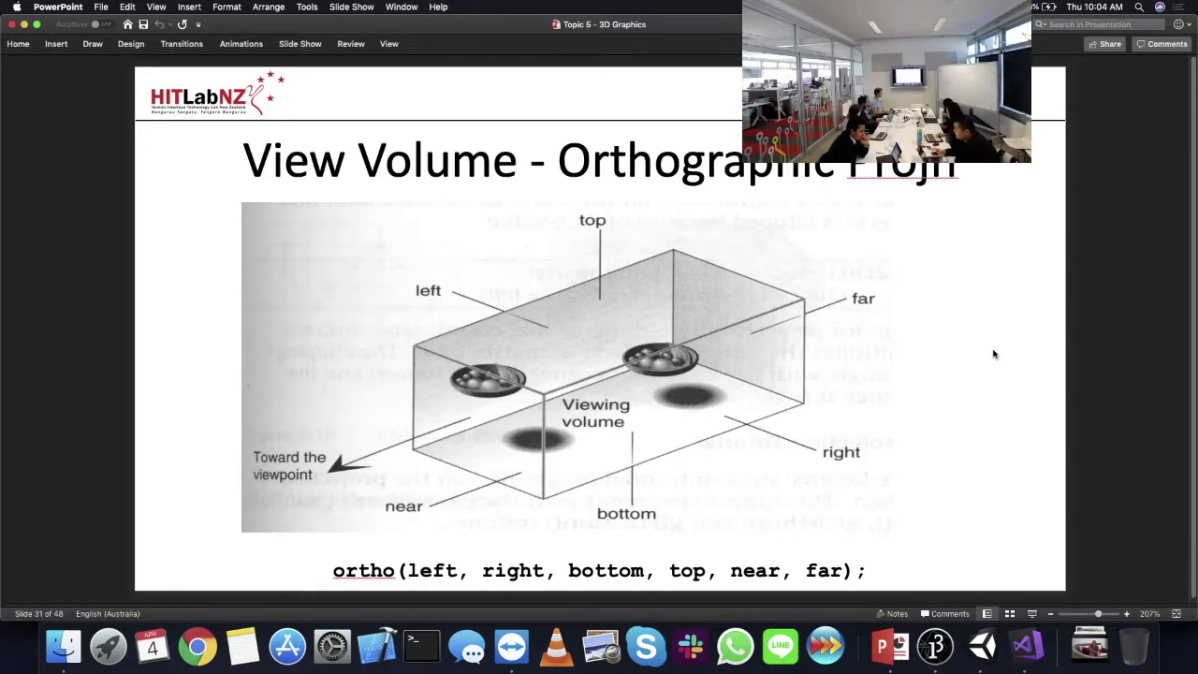
- Move past the perspective projection slide into the Lighting section and review the Shades of Color slide
key("Down")
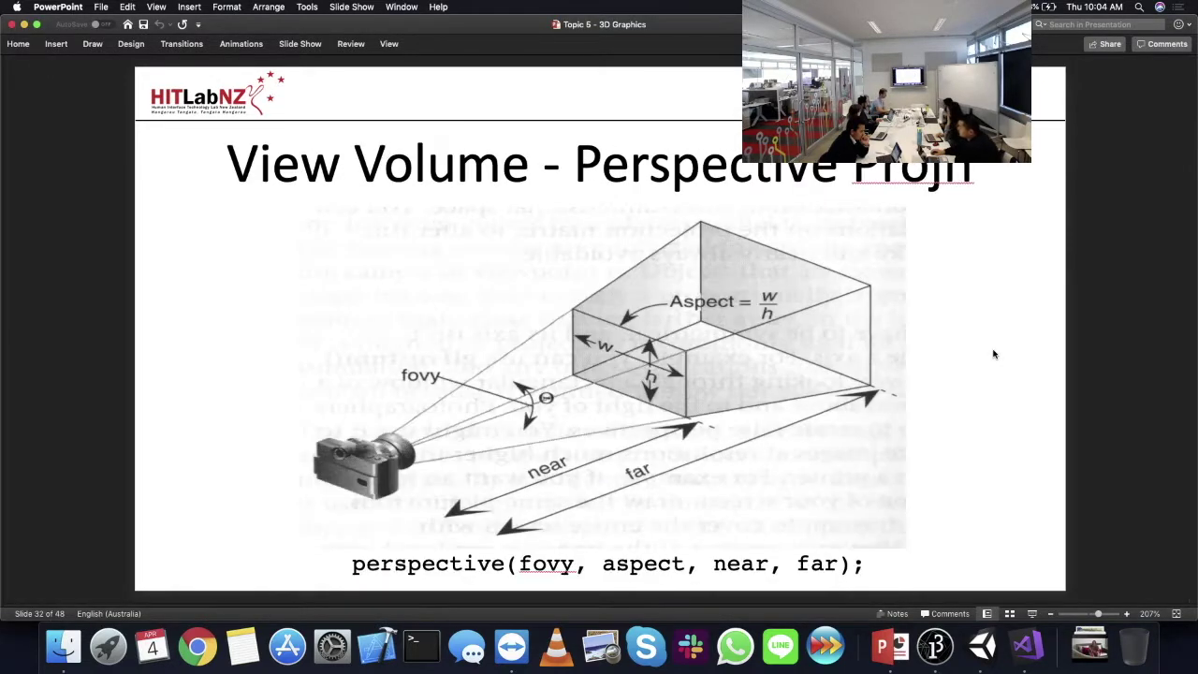
key("Down")
key("Down")
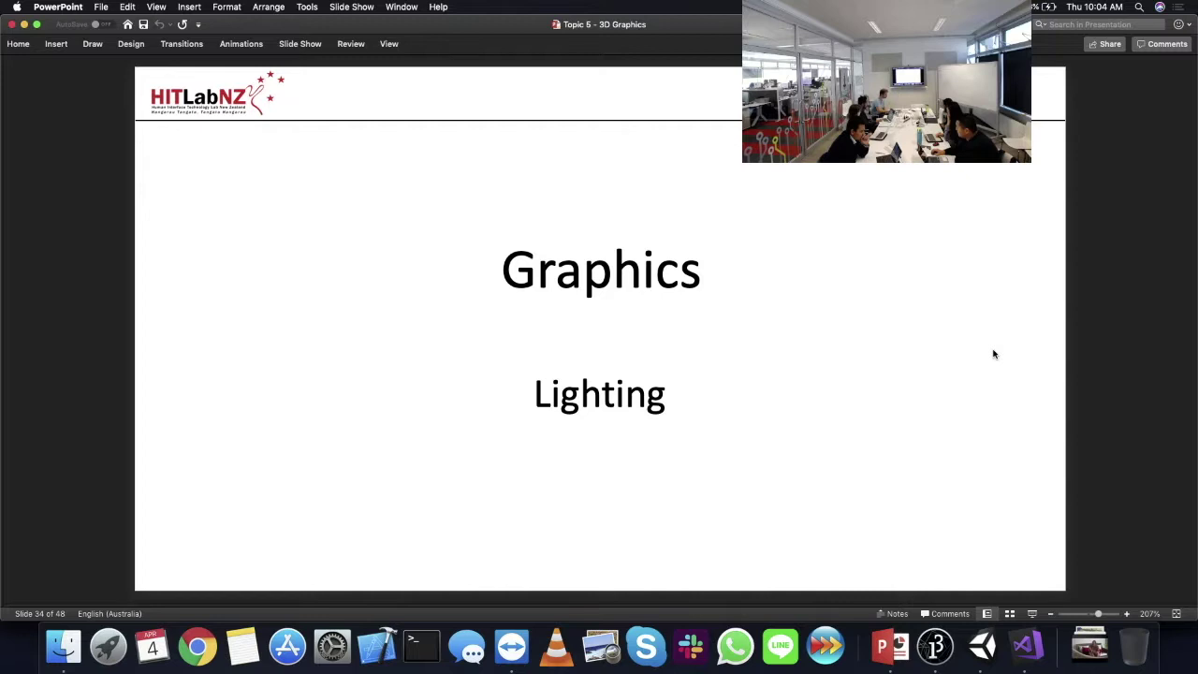
key("Down")
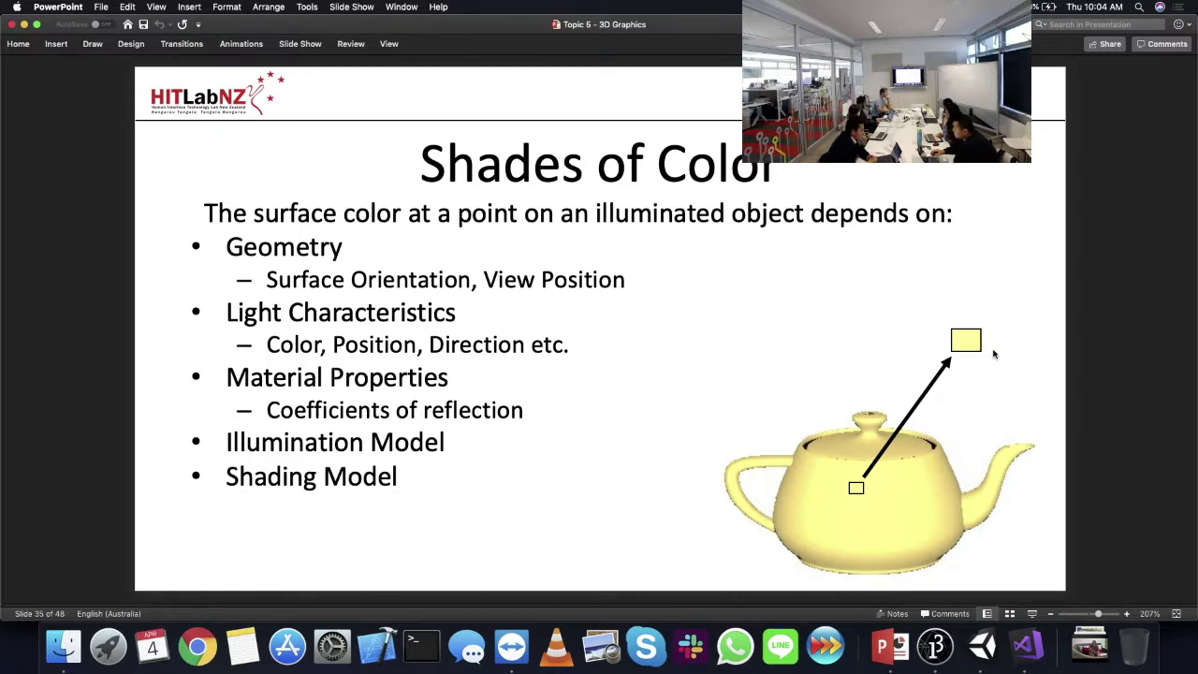
scroll(994, 354, "down", 2)
scroll(994, 354, "down", 1)
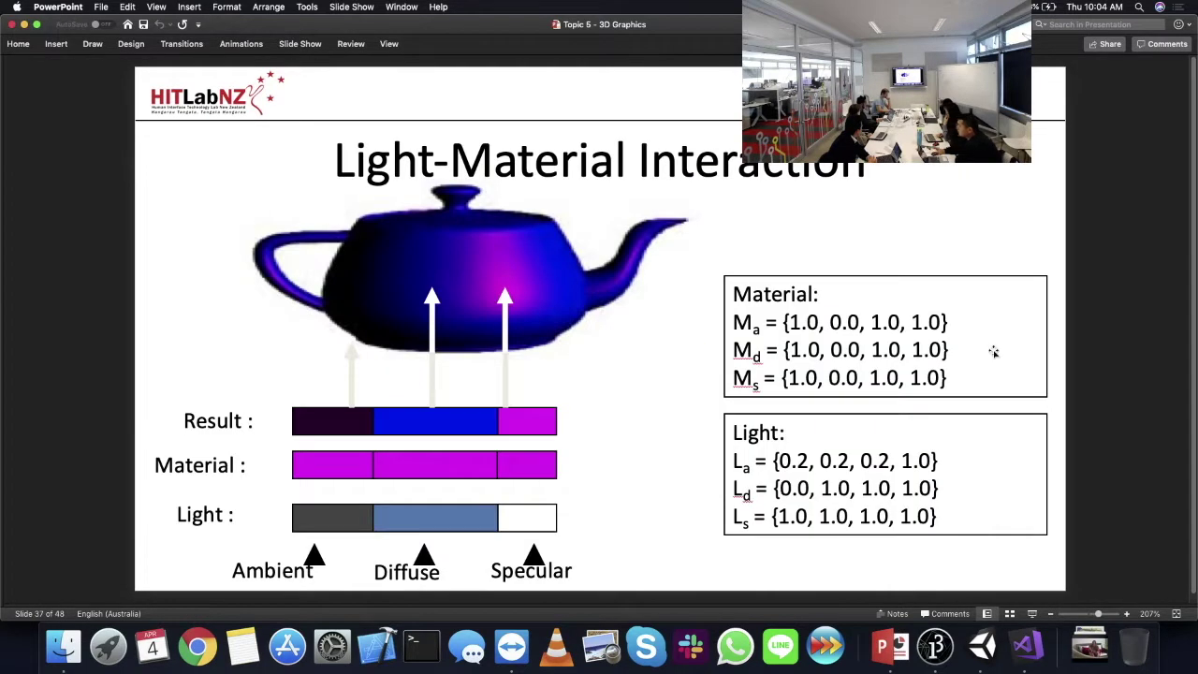
scroll(995, 354, "up", 2)
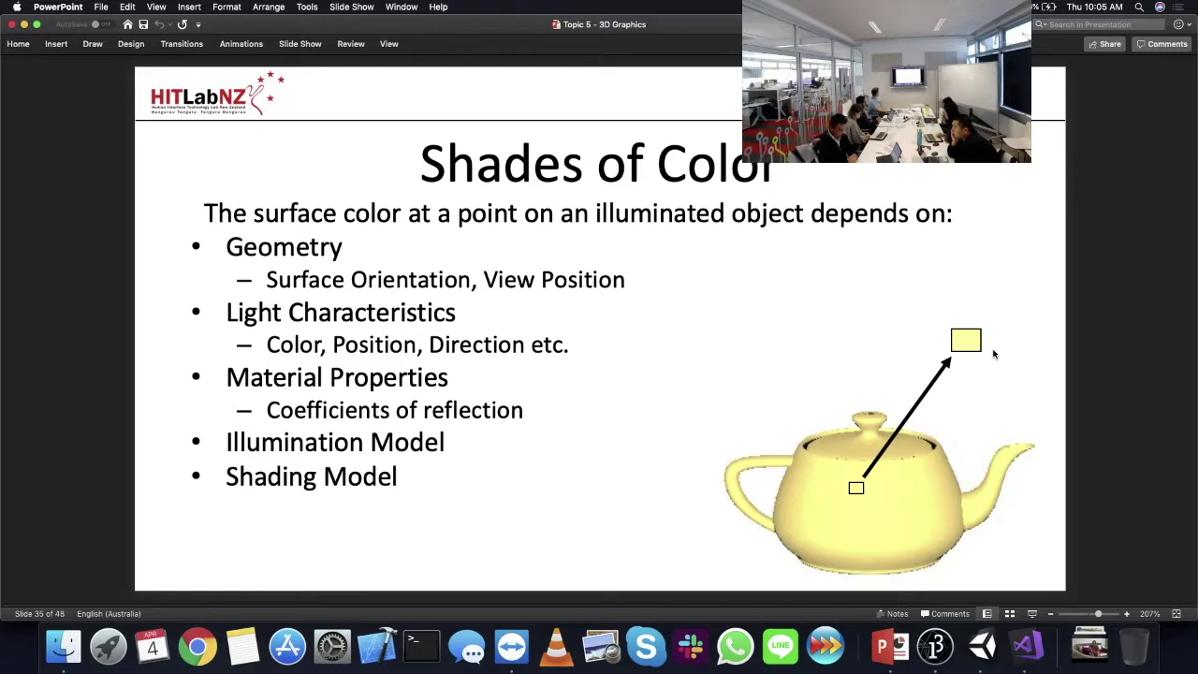
- Review the light and material interaction slides and the ambient, point, directional and spot light types on the Lights slide
key("Page_Down")
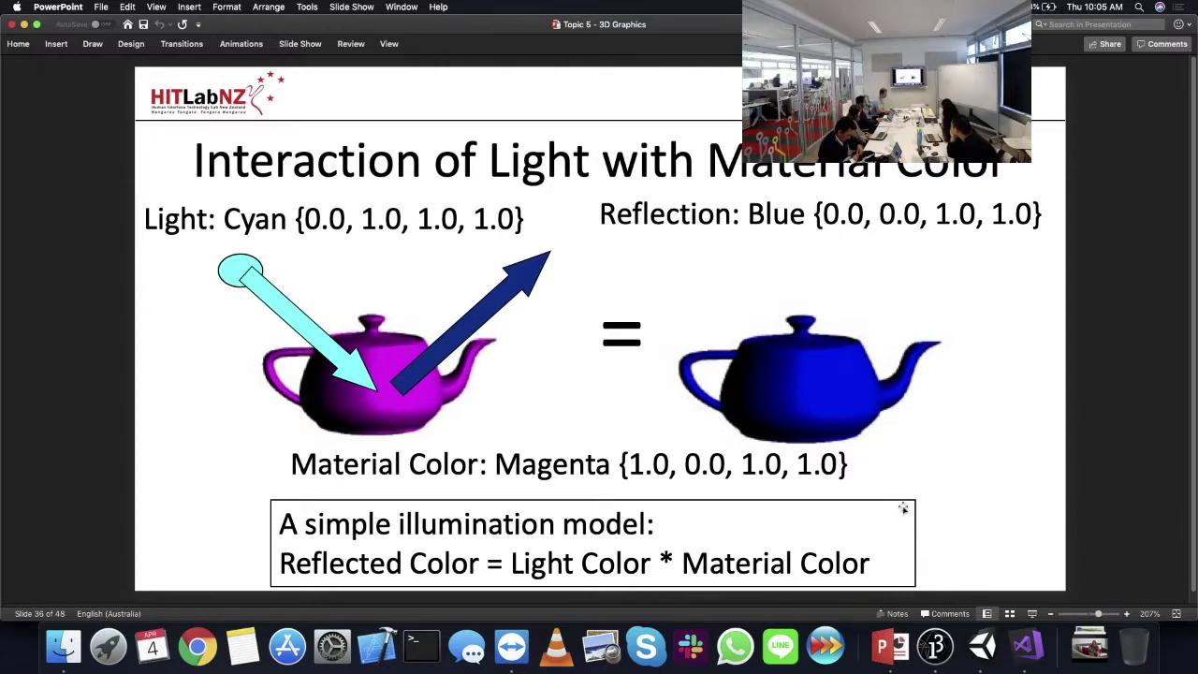
key("Down")
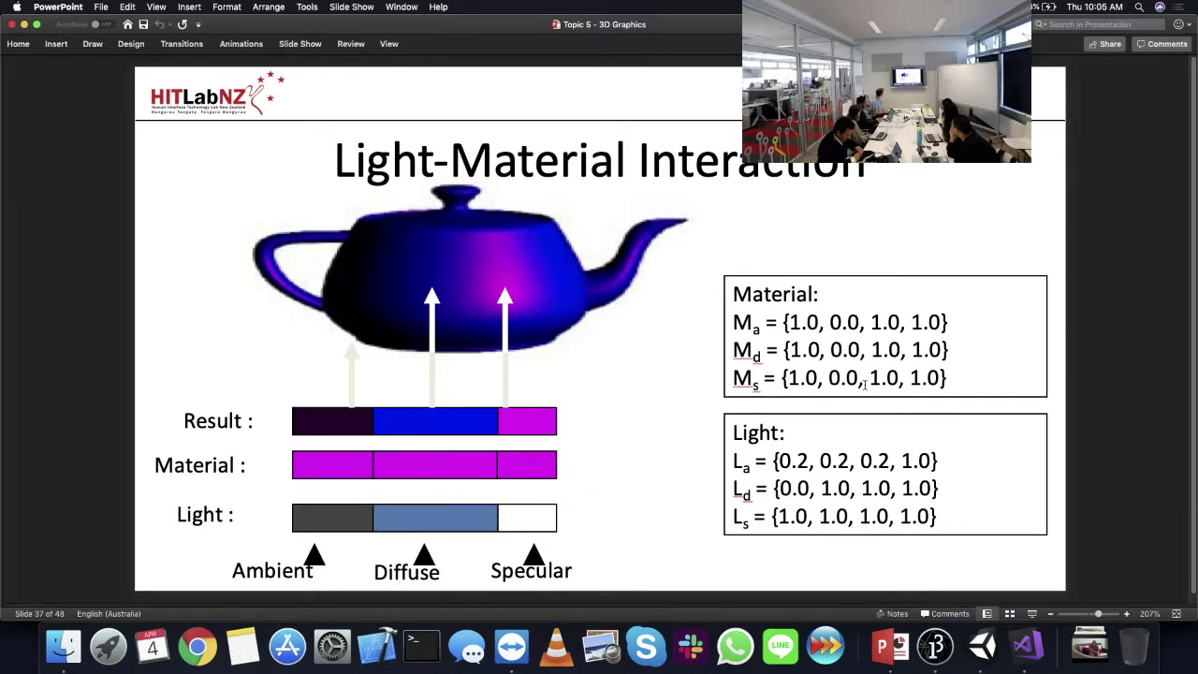
key("Down")
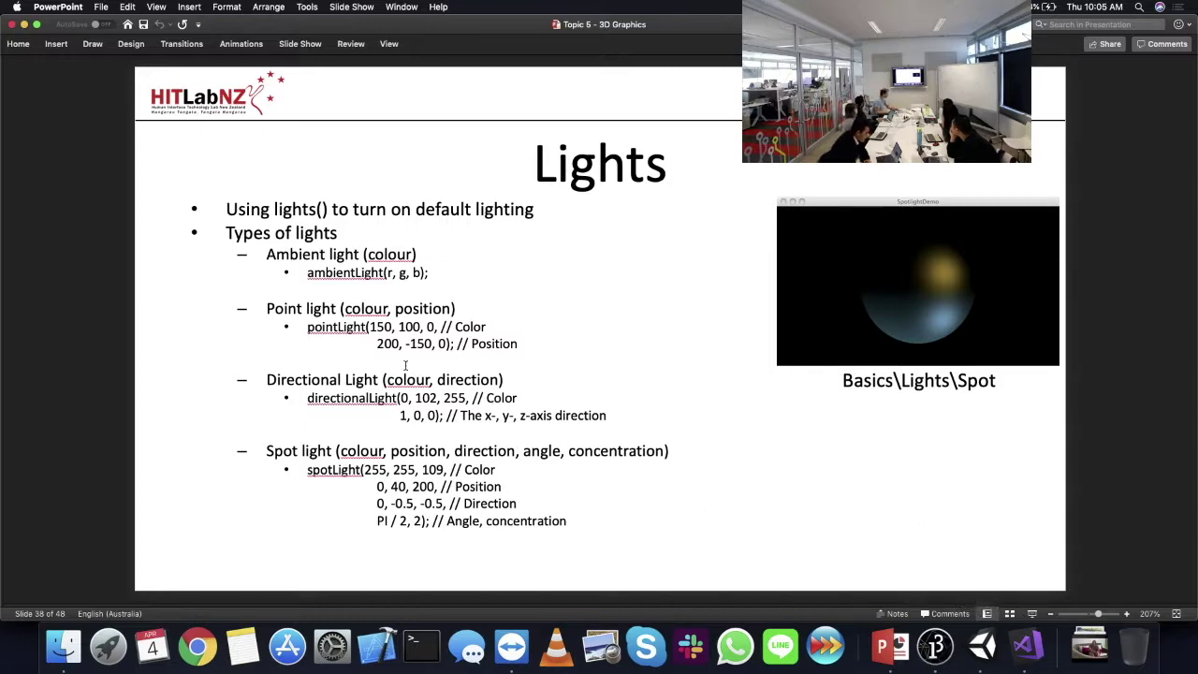
key("Page_Down")
key("Page_Up")
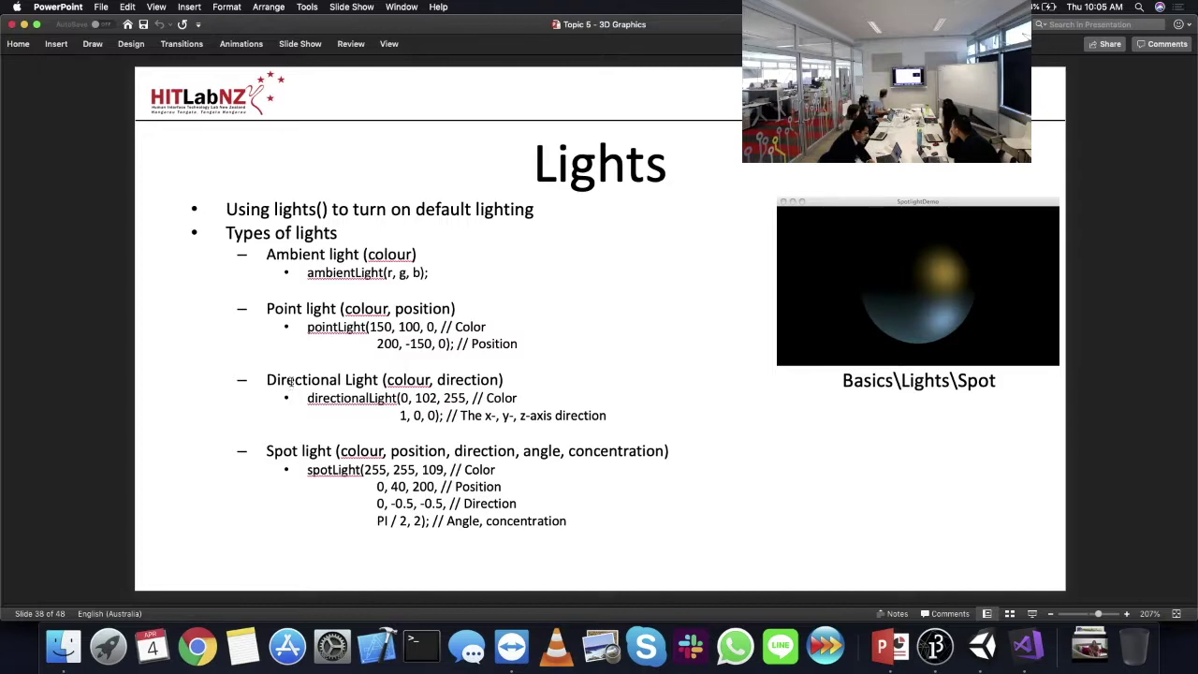
key("Page_Up")
key("Page_Down")
key("Page_Down")
key("Page_Up")
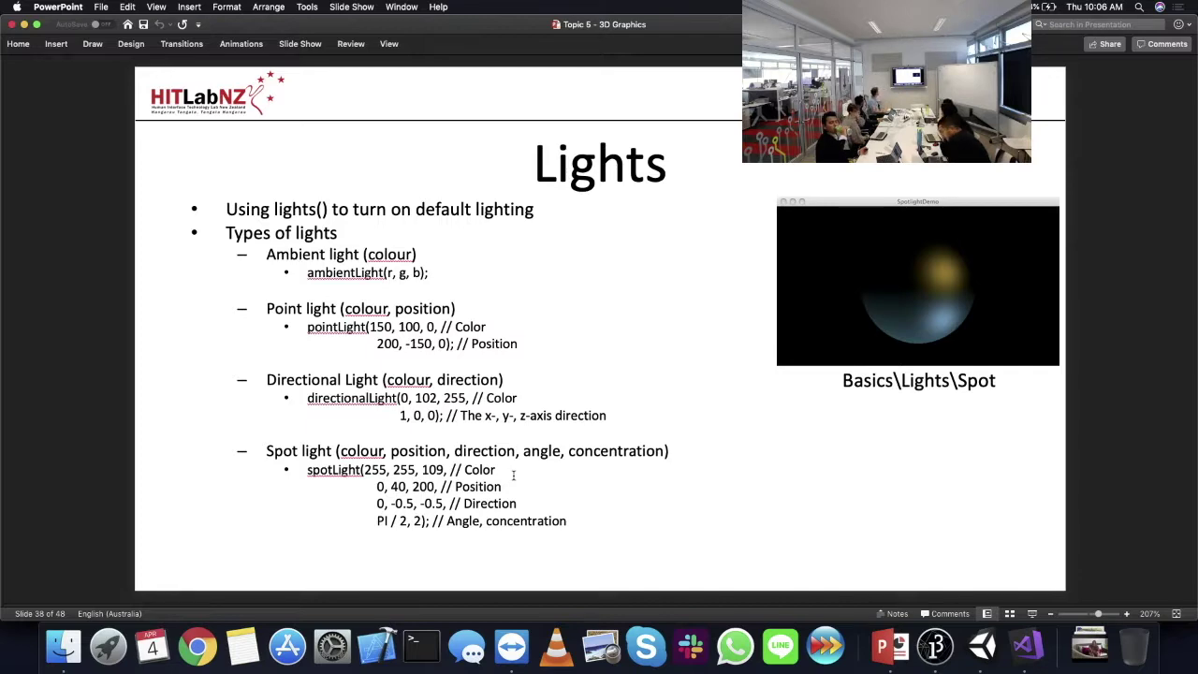
- Switch to Unity, reposition its window nearer the middle of the screen and open the Animal Killer Whale Models folder
left_click(981, 646)
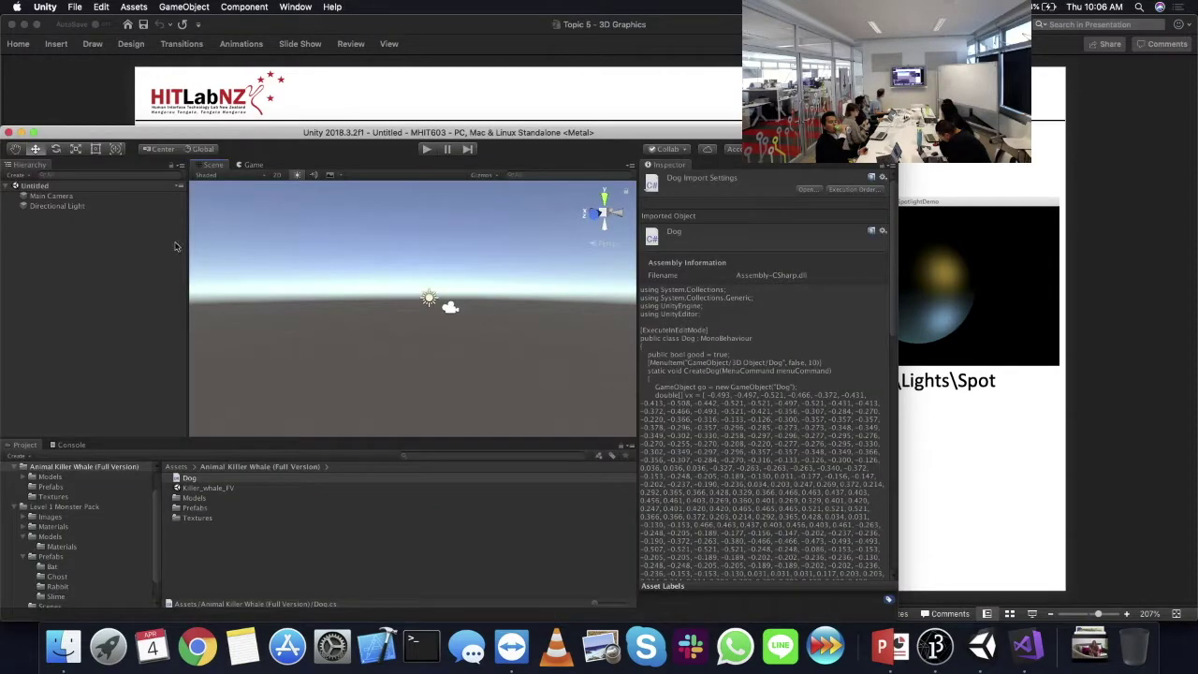
left_click(53, 6)
mouse_move(74, 7)
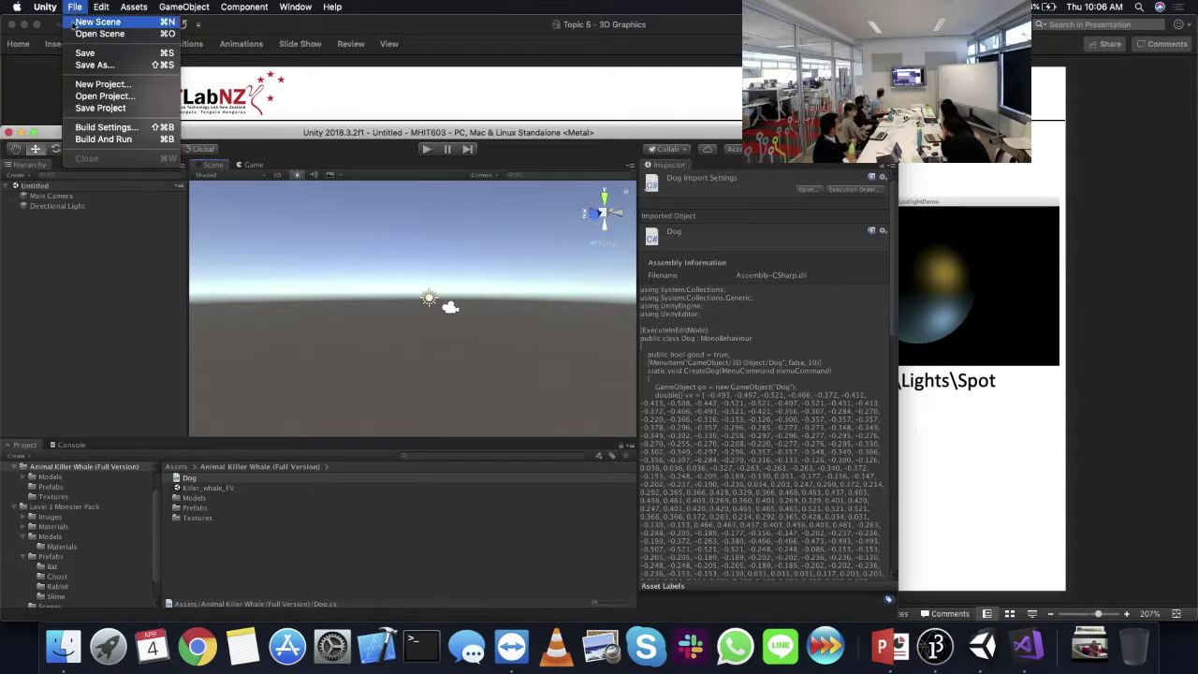
left_click(108, 408)
left_click_drag(277, 138, 440, 118)
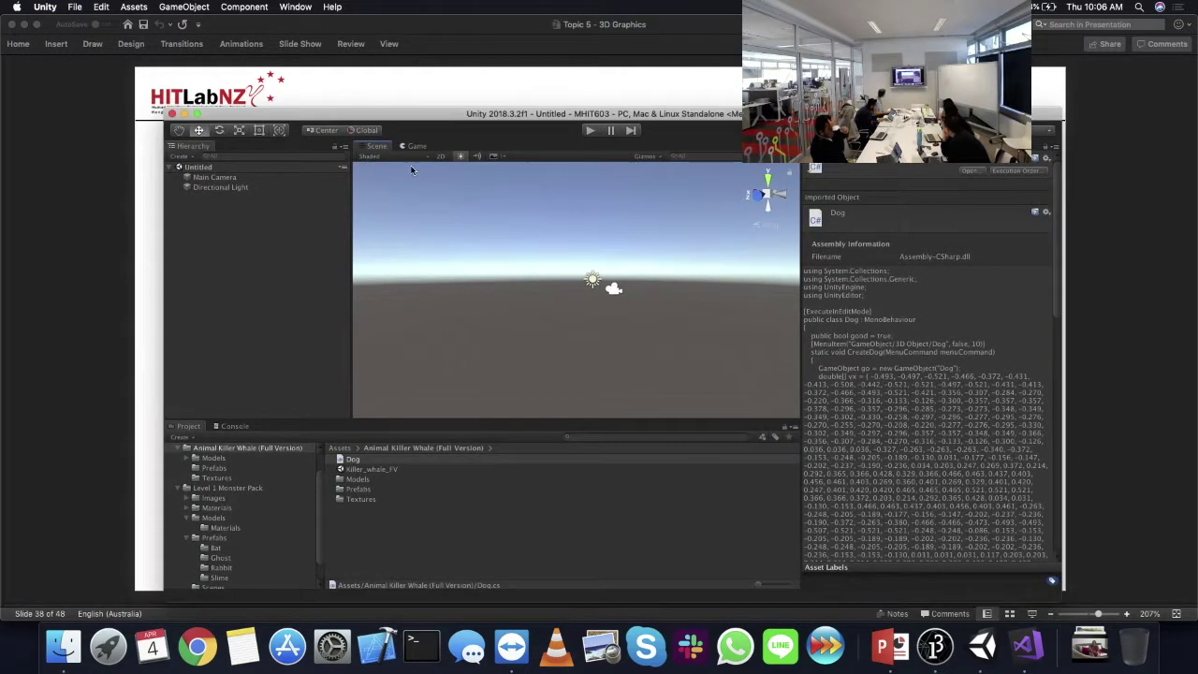
left_click(213, 458)
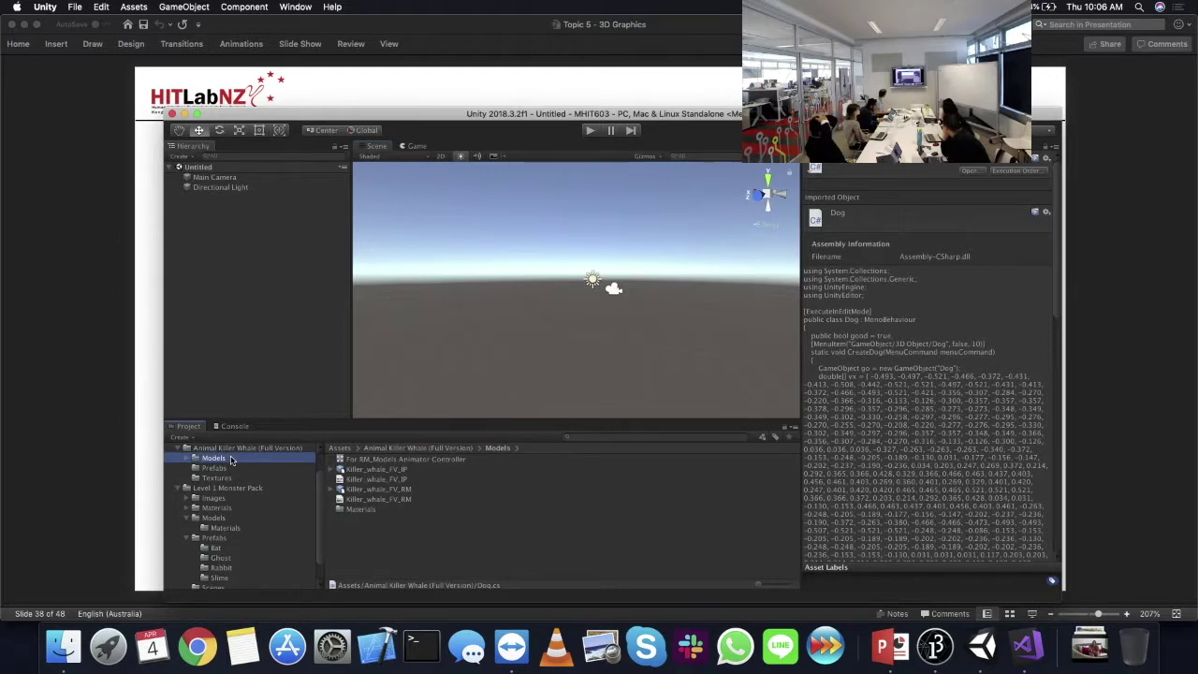
scroll(245, 555, "down", 2)
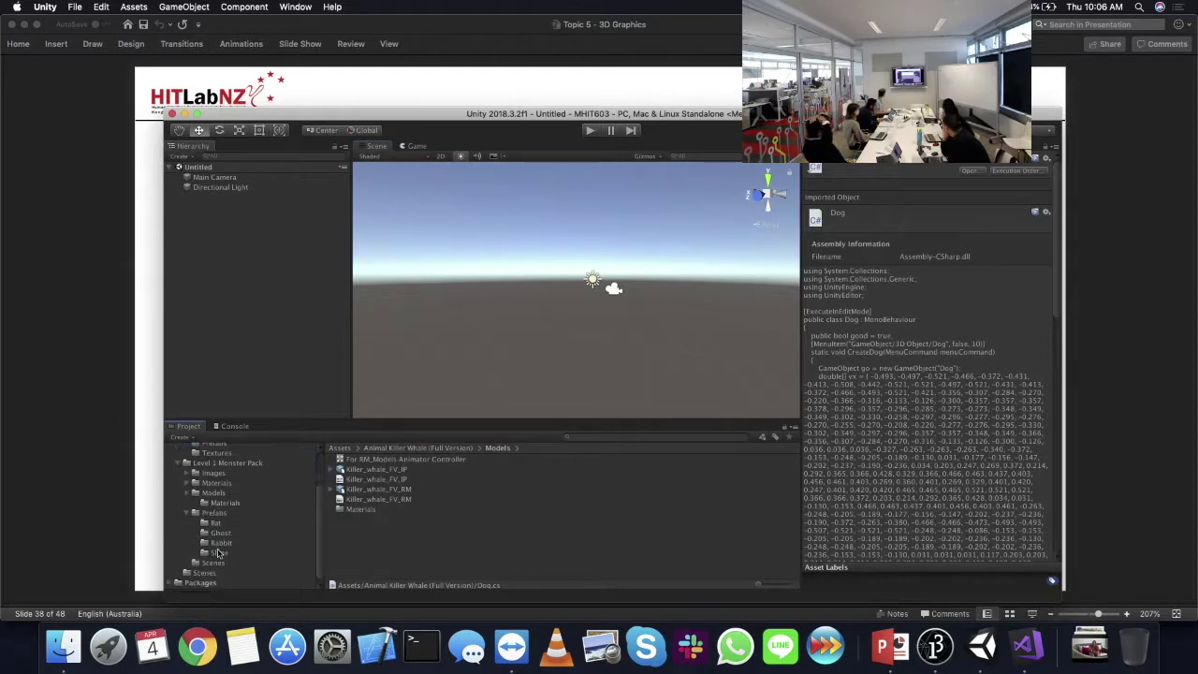
- Add a 3D cube to the untitled scene
left_click(184, 7)
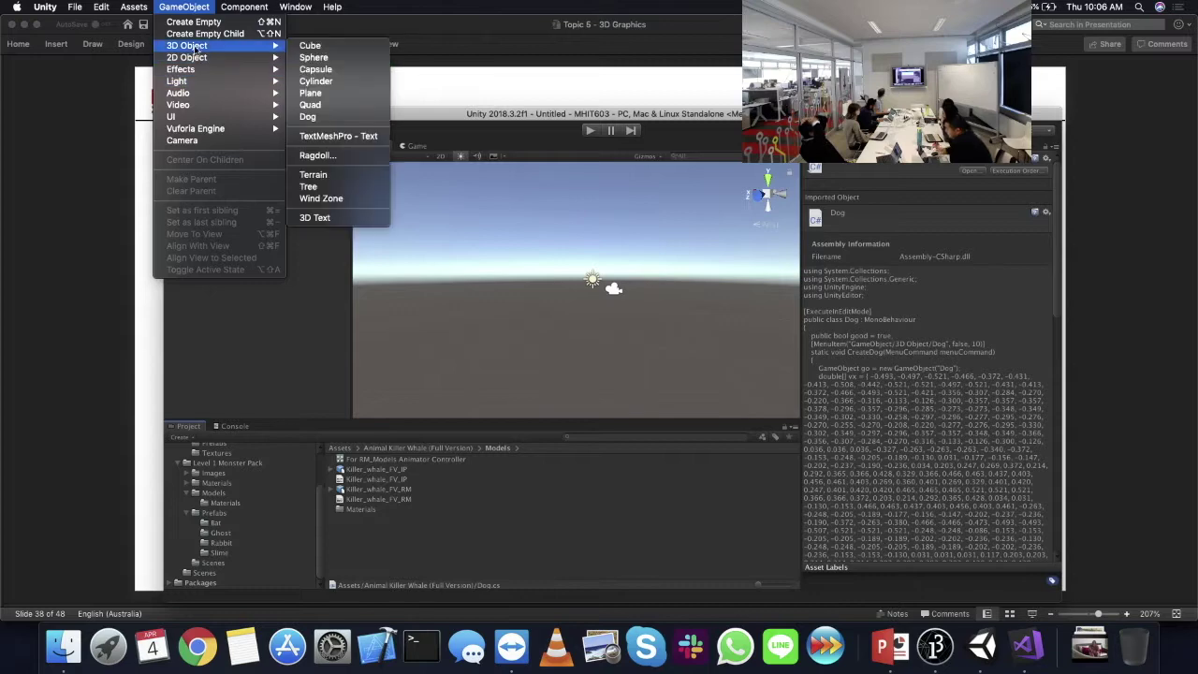
left_click(452, 133)
double_click(201, 199)
left_click_drag(566, 301, 531, 303, "alt")
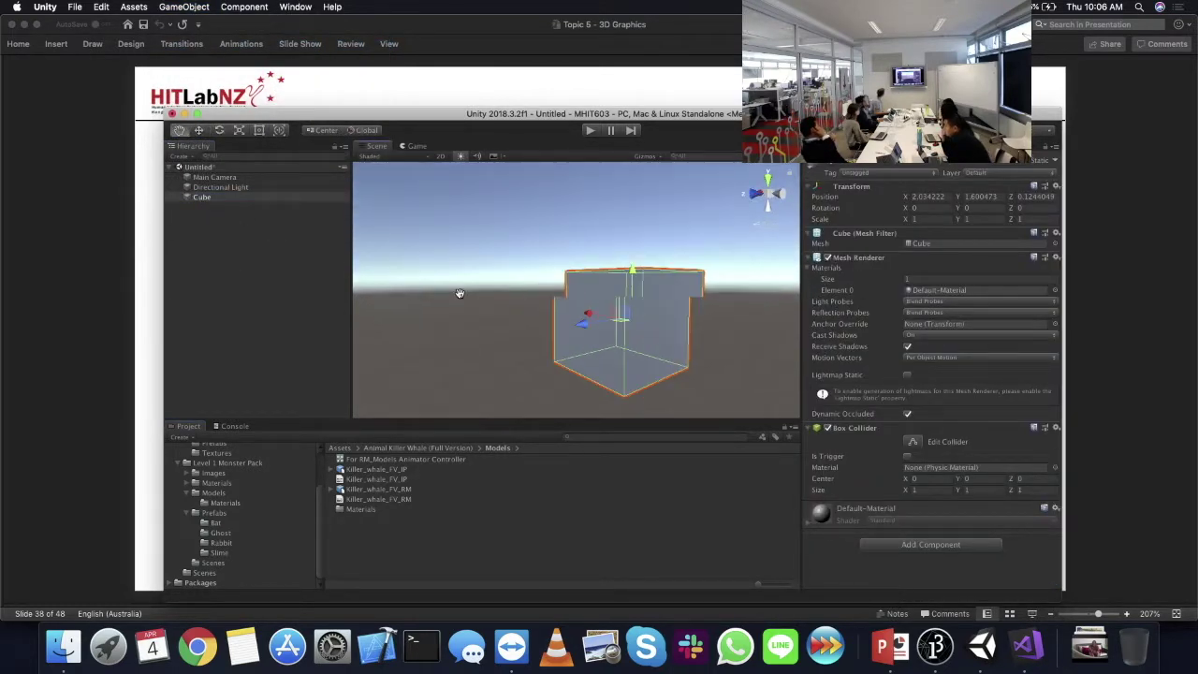
- Delete the Directional Light from the scene
right_click(228, 187)
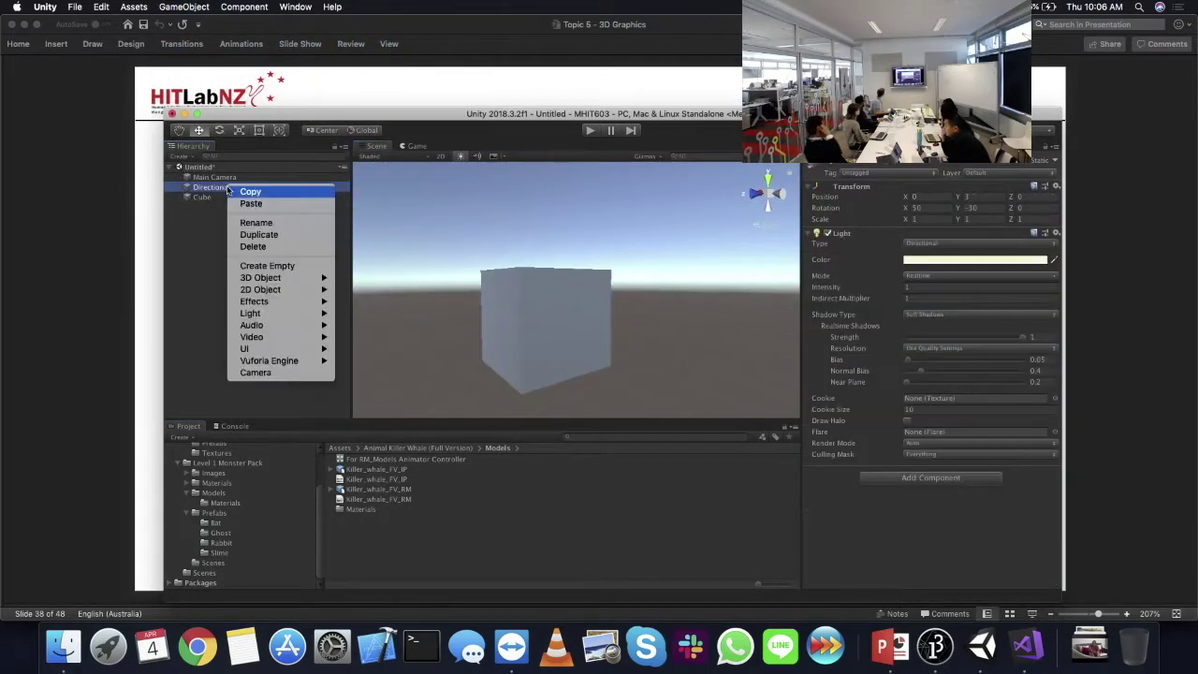
left_click(251, 247)
left_click_drag(482, 314, 646, 315, "alt")
scroll(581, 296, "down", 5)
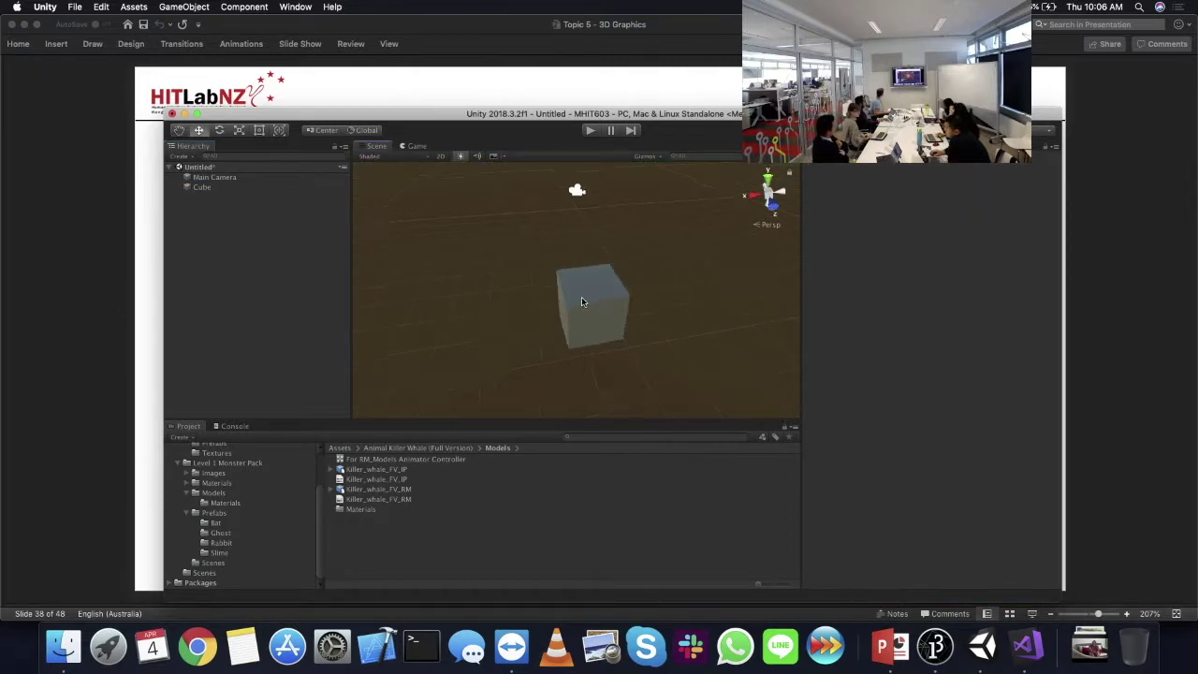
- Examine the cube's shading from several angles without the directional light, switching the Scene view lighting off and back on
left_click(214, 177)
left_click(202, 187)
left_click_drag(524, 248, 628, 193, "alt")
left_click(462, 157)
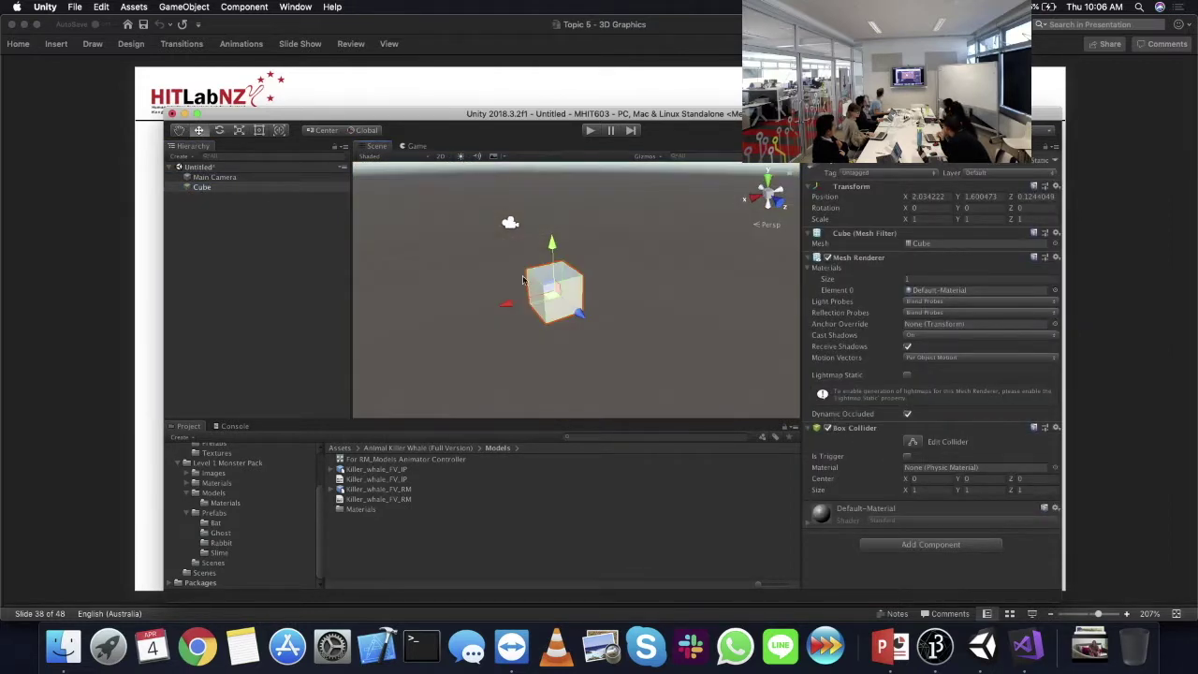
left_click(459, 159)
right_click_drag(528, 342, 694, 327)
left_click(578, 329)
middle_click_drag(578, 330, 722, 315)
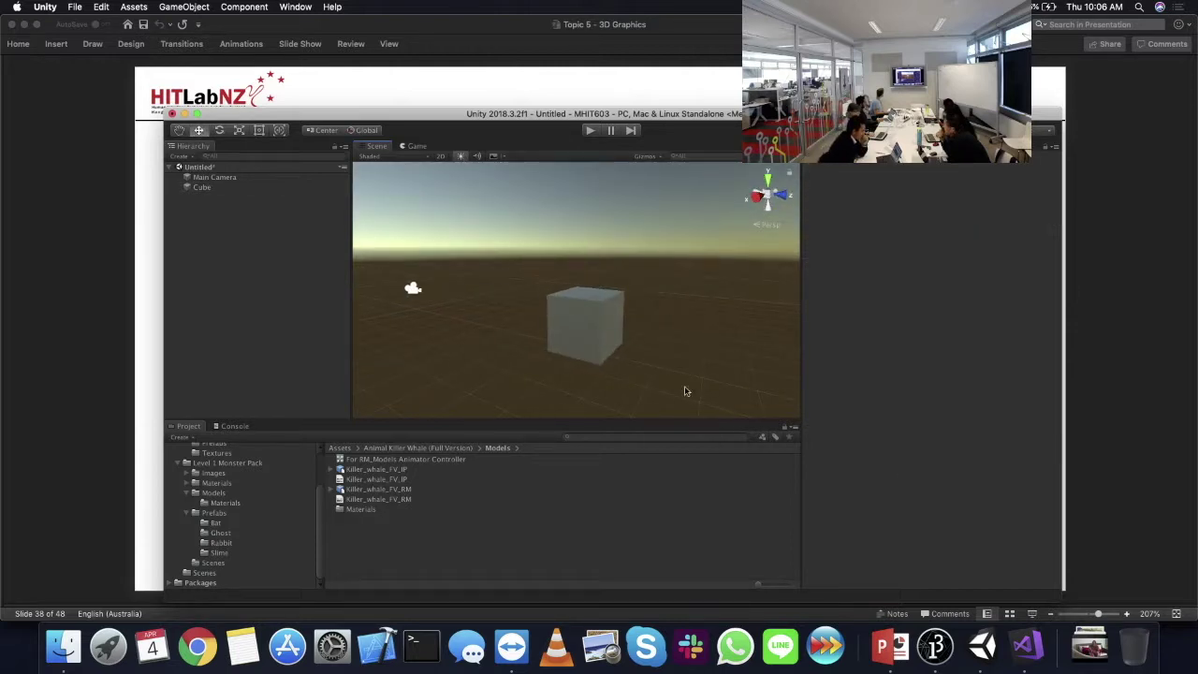
right_click_drag(684, 391, 744, 334)
middle_click_drag(536, 390, 642, 257)
left_click_drag(642, 257, 640, 281, "alt")
- Reset the cube's position to the scene origin and focus the Scene view on it
left_click(239, 189)
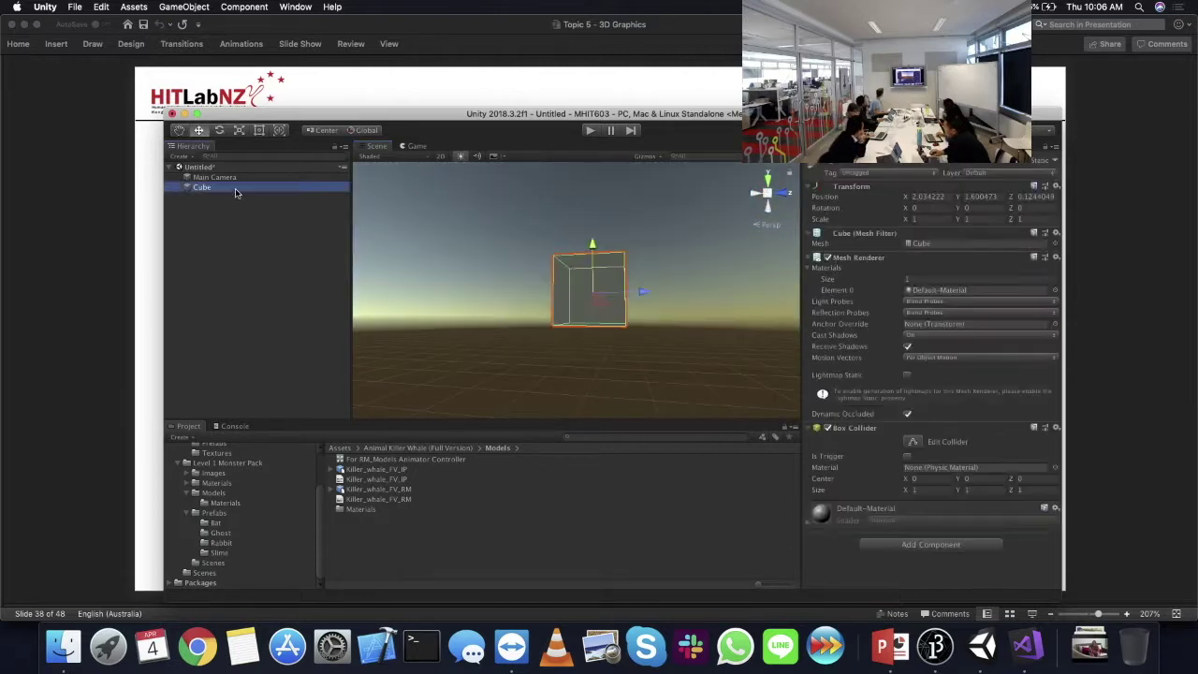
right_click(840, 191)
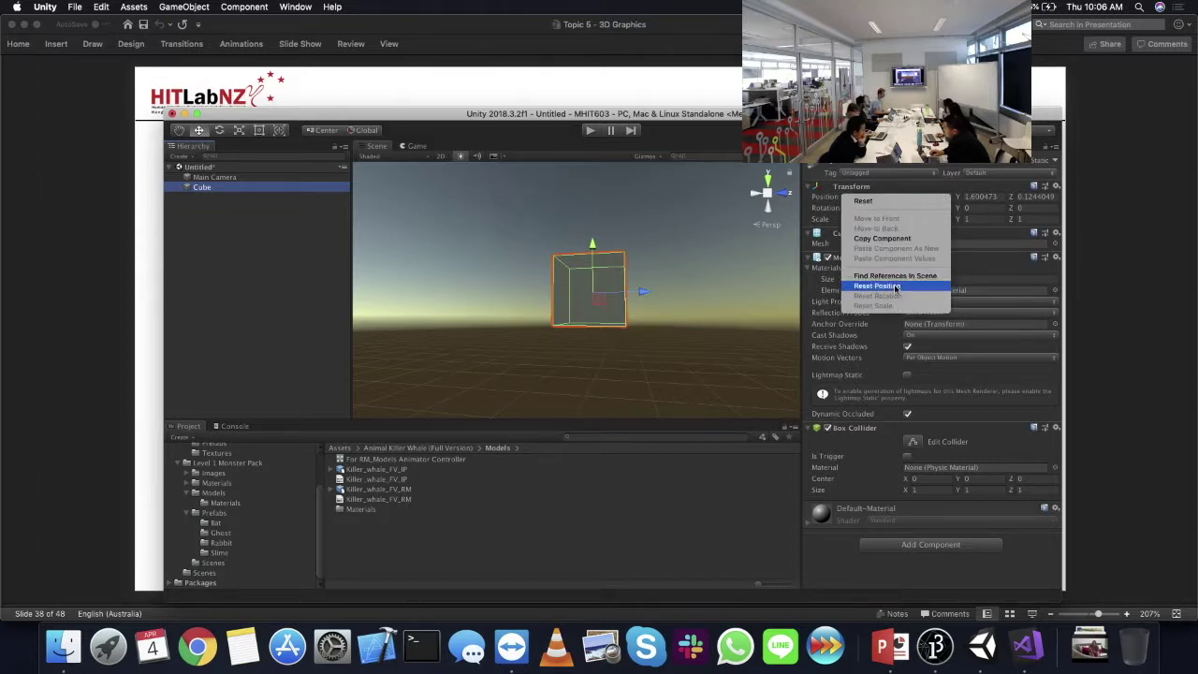
left_click(880, 286)
left_click_drag(436, 237, 603, 332, "alt")
scroll(603, 331, "up", 5)
key("f")
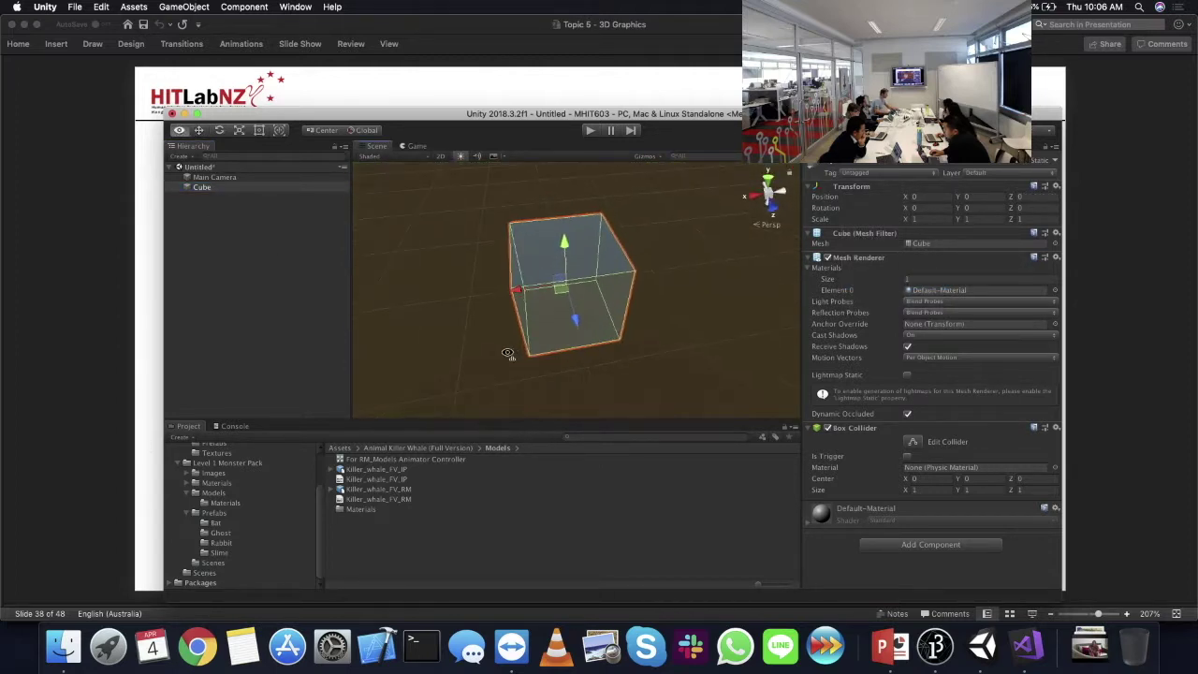
- Open the Lighting Settings window, move it beside the Scene view and enlarge it to show the lightmapping settings
left_click(244, 6)
mouse_move(296, 7)
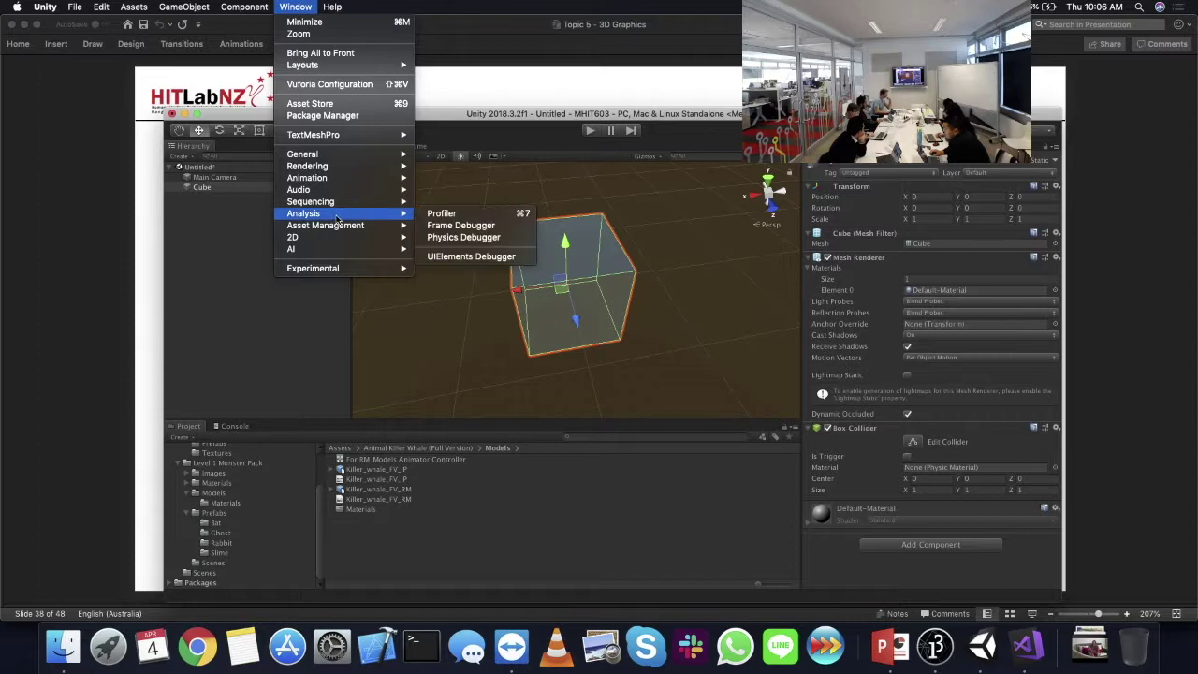
mouse_move(334, 158)
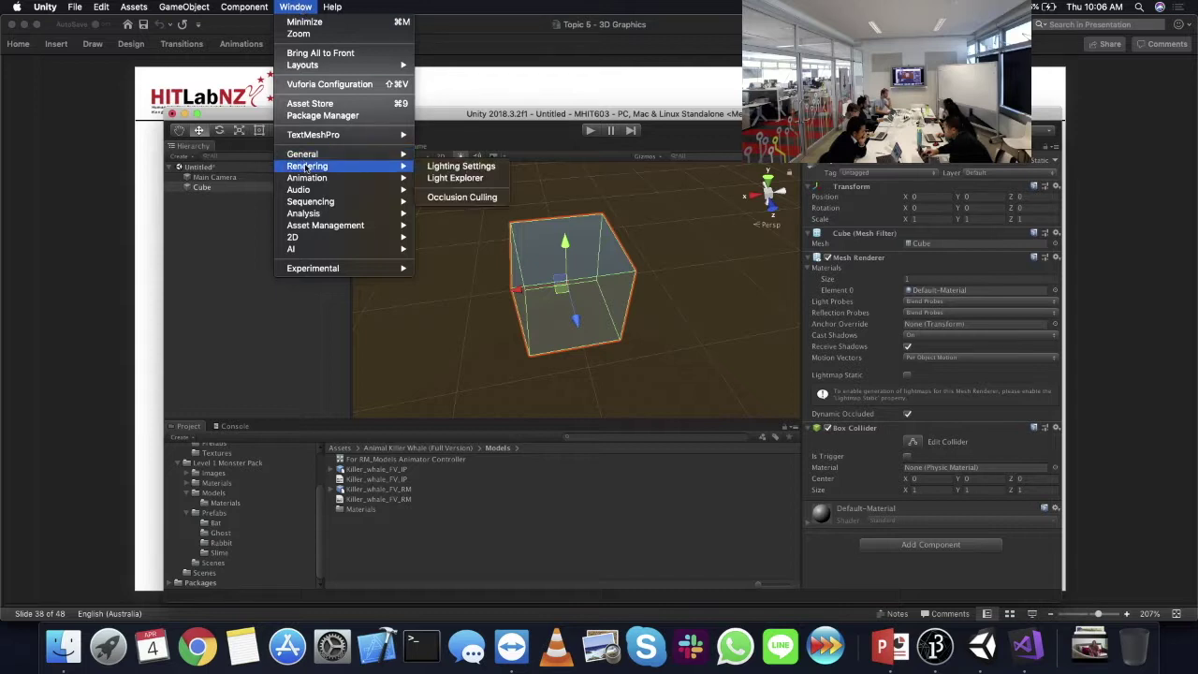
left_click(462, 166)
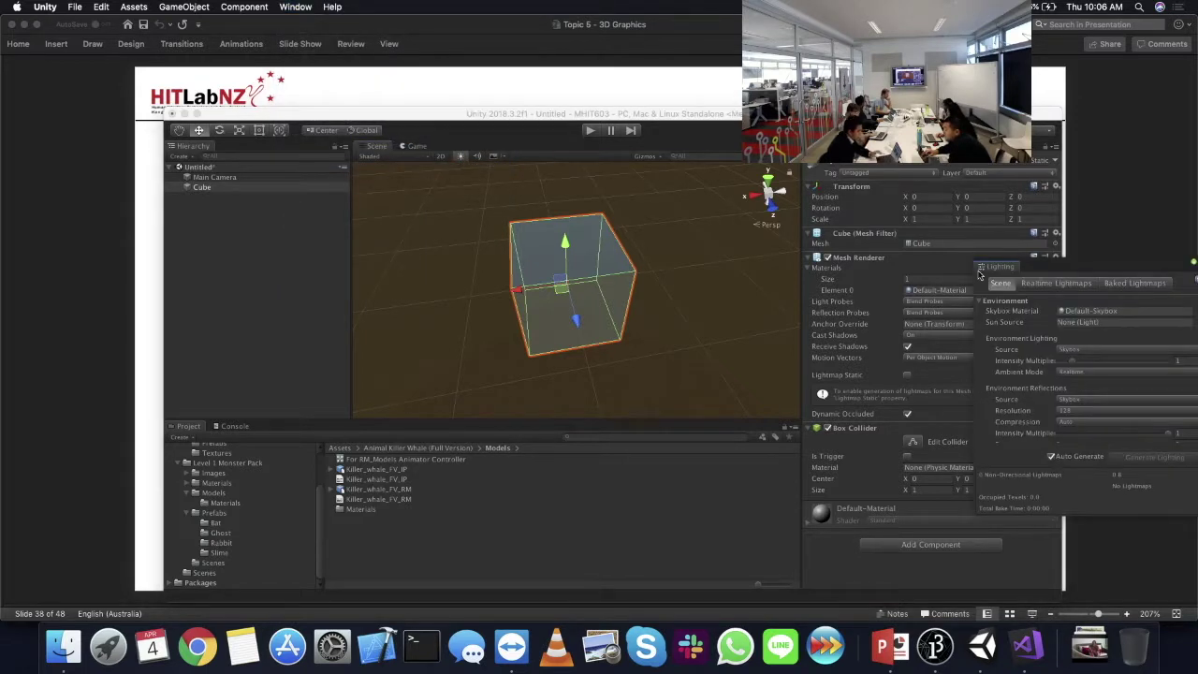
left_click_drag(1083, 274, 830, 161)
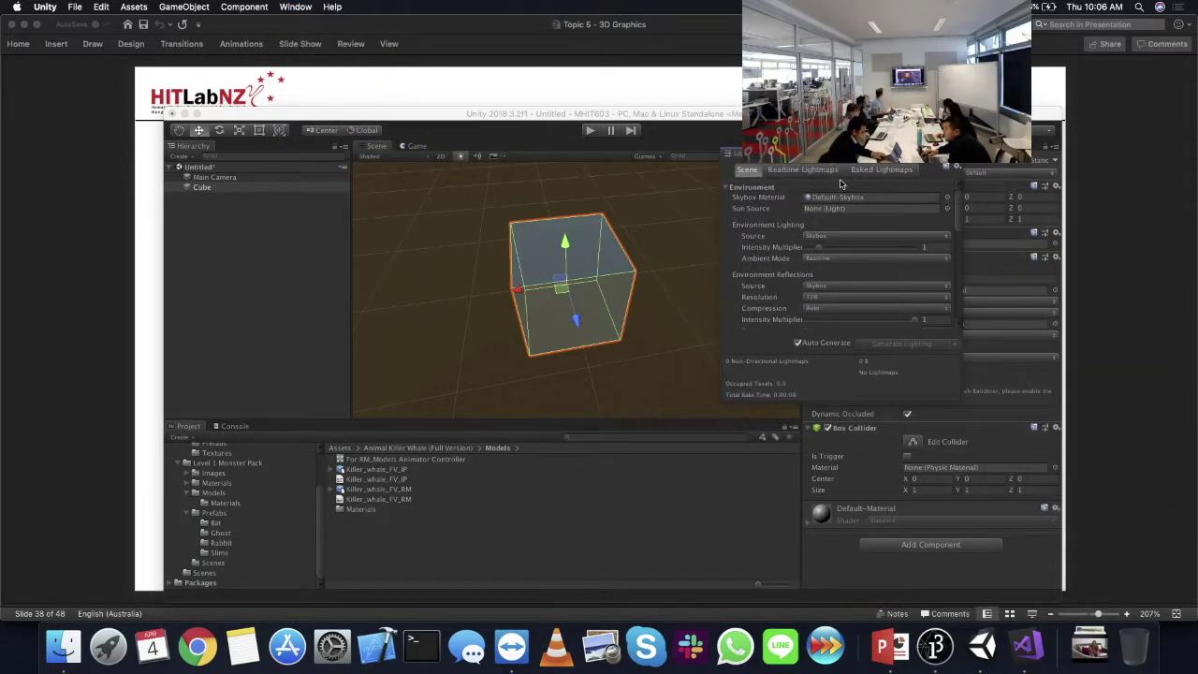
left_click_drag(960, 399, 1028, 604)
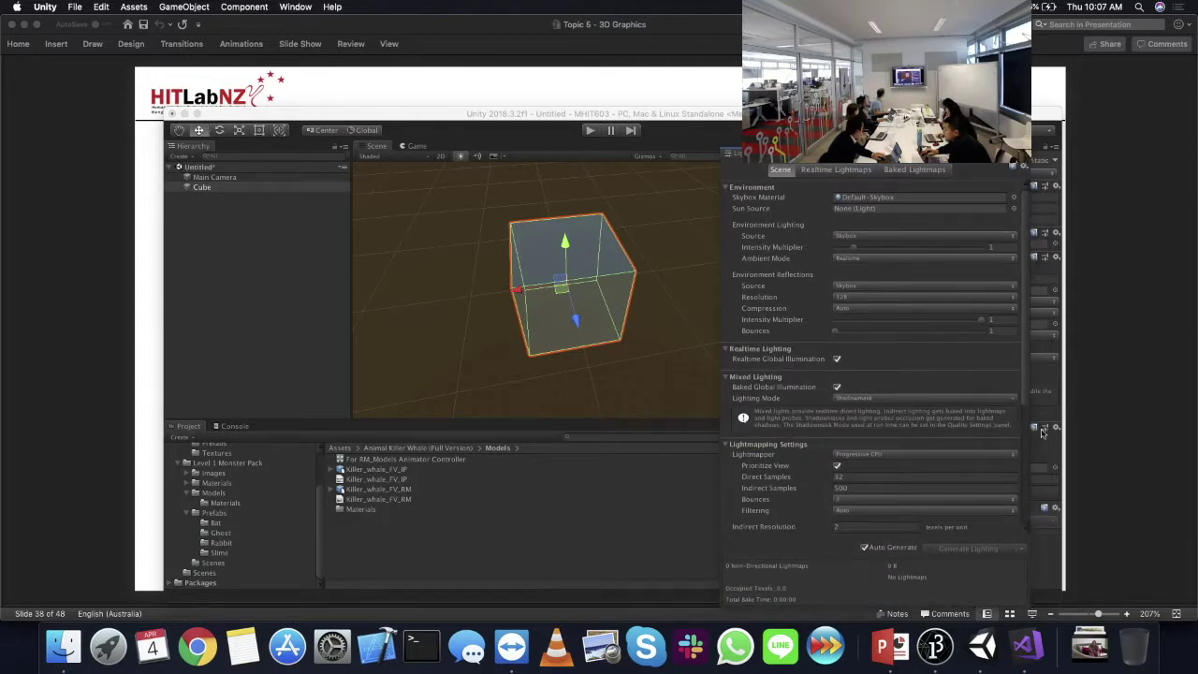
left_click_drag(1026, 391, 1012, 264)
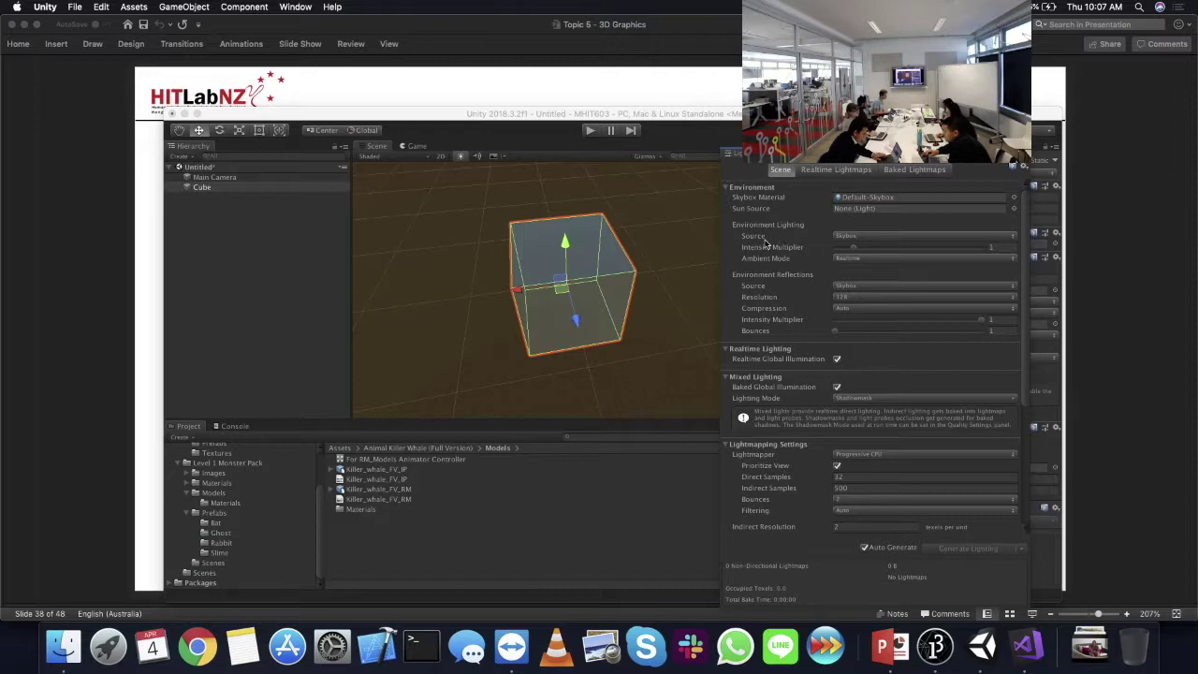
- Review the environment lighting source options, keeping Skybox, and examine the skybox around the horizon in the Scene view
left_click(847, 237)
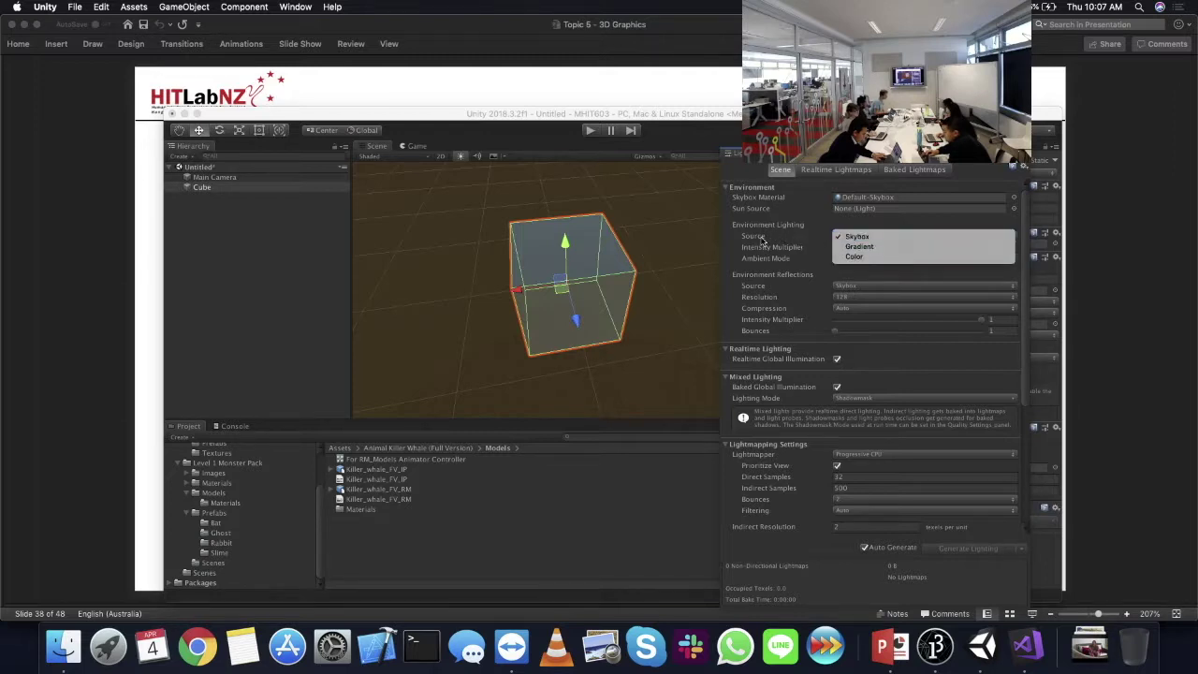
left_click(816, 238)
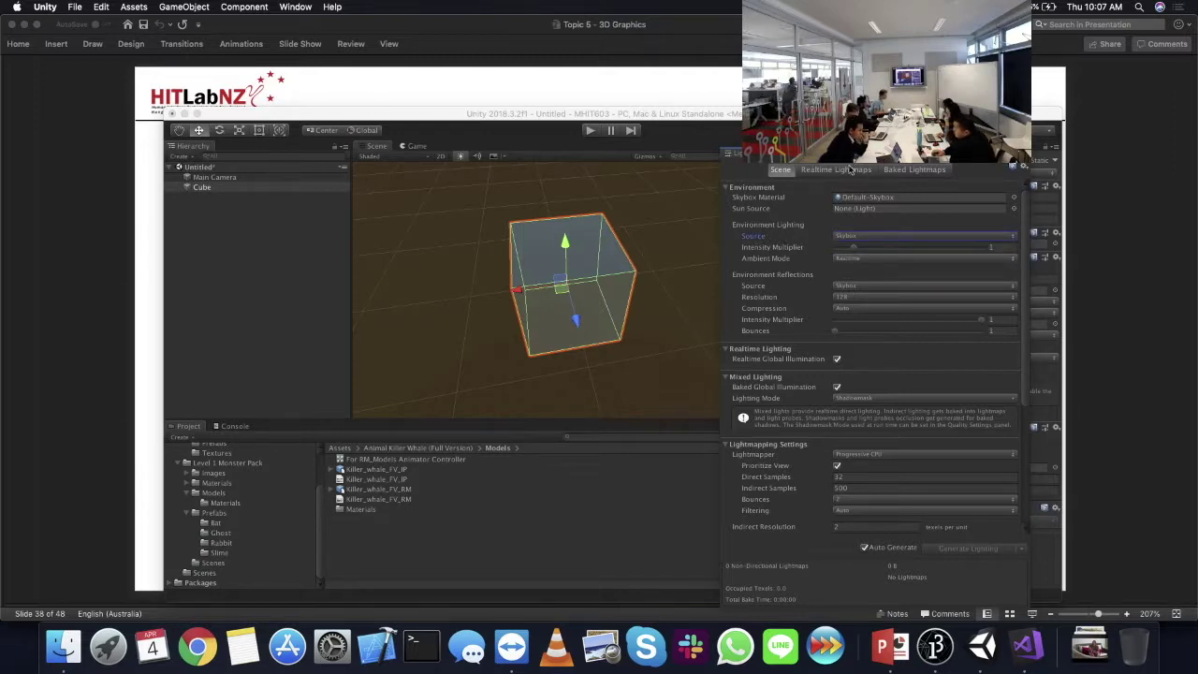
right_click_drag(617, 232, 619, 223)
left_click_drag(620, 223, 634, 297, "alt")
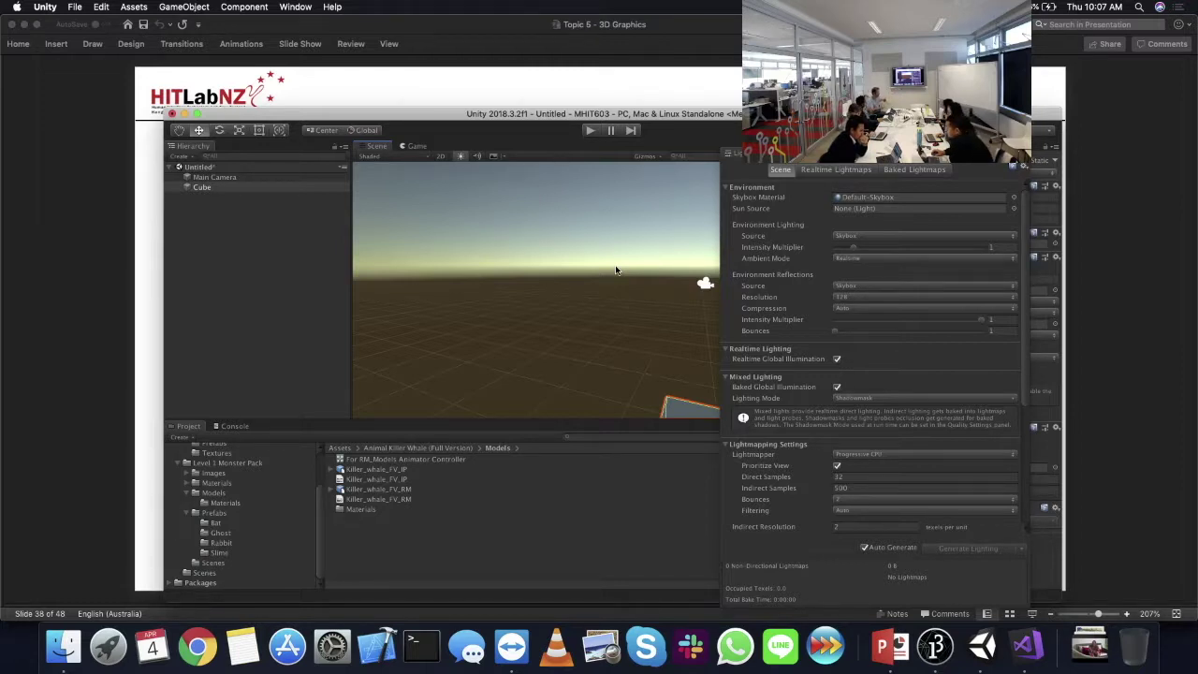
right_click_drag(559, 302, 415, 225)
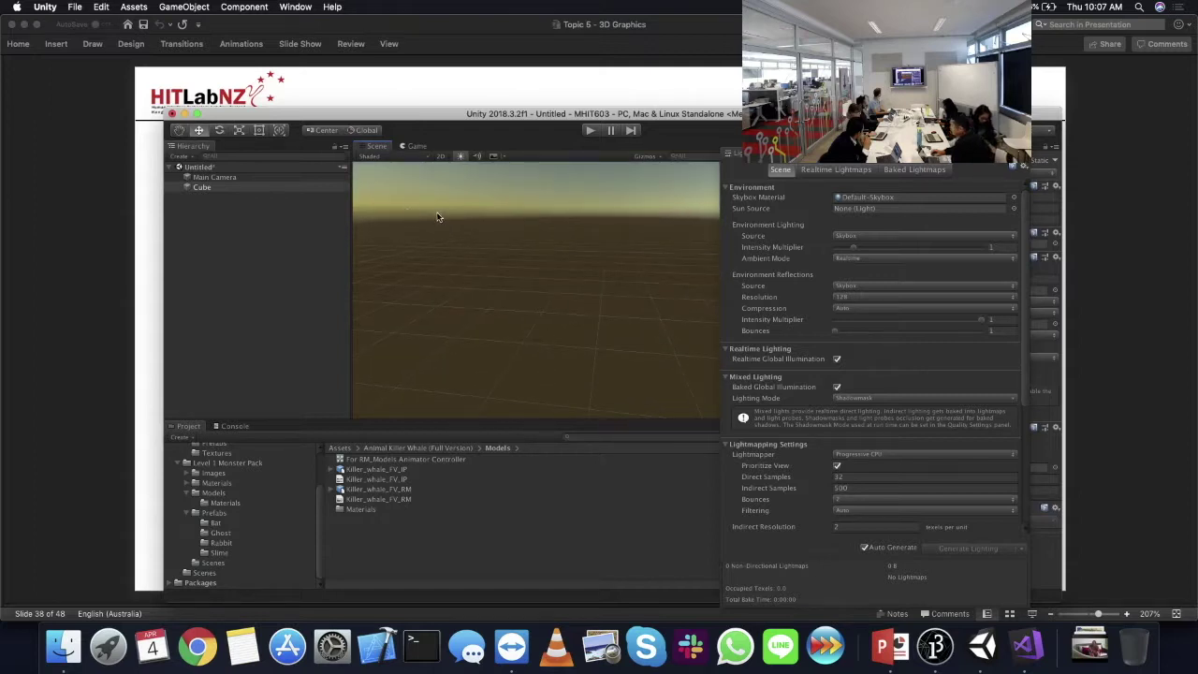
- Set the Main Camera's Clear Flags to Solid Color and show the Game view unobstructed by the Lighting window
left_click(214, 177)
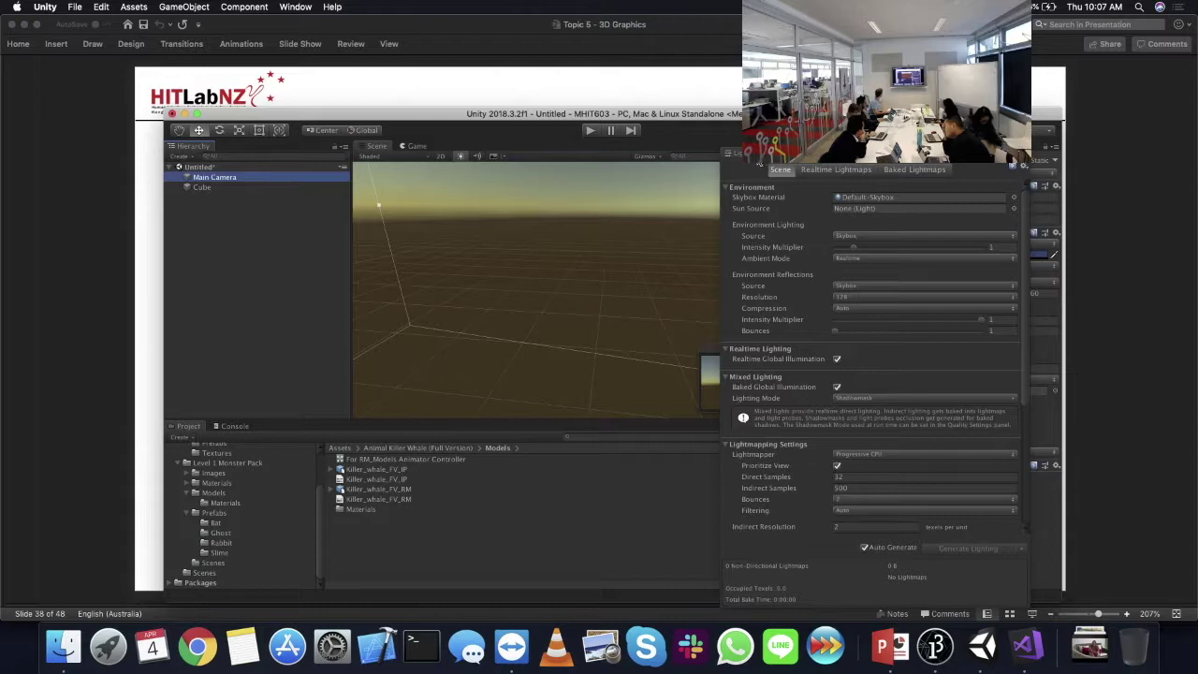
left_click_drag(759, 161, 544, 325)
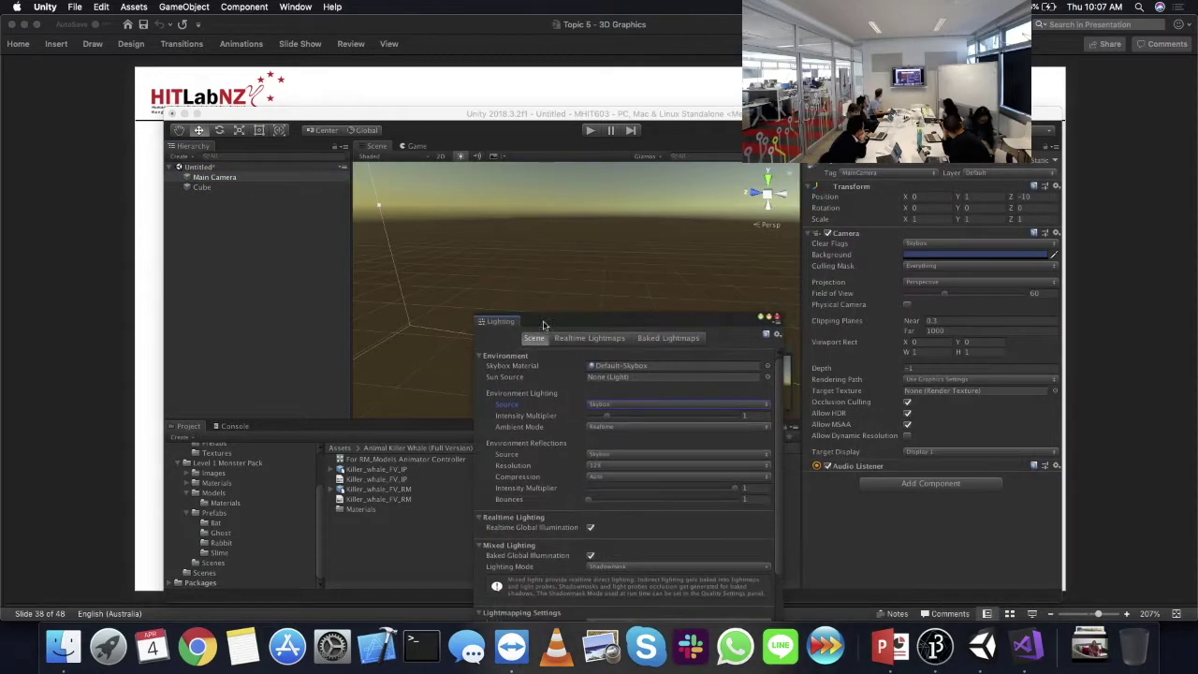
left_click(927, 245)
left_click(927, 254)
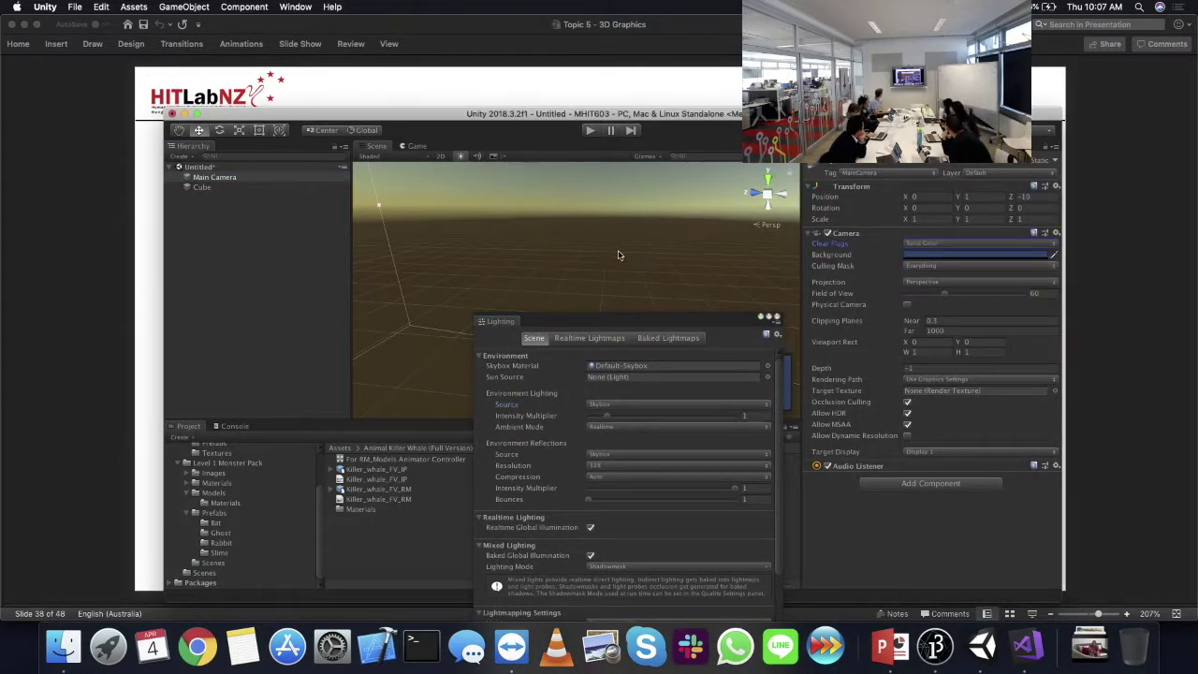
left_click(416, 146)
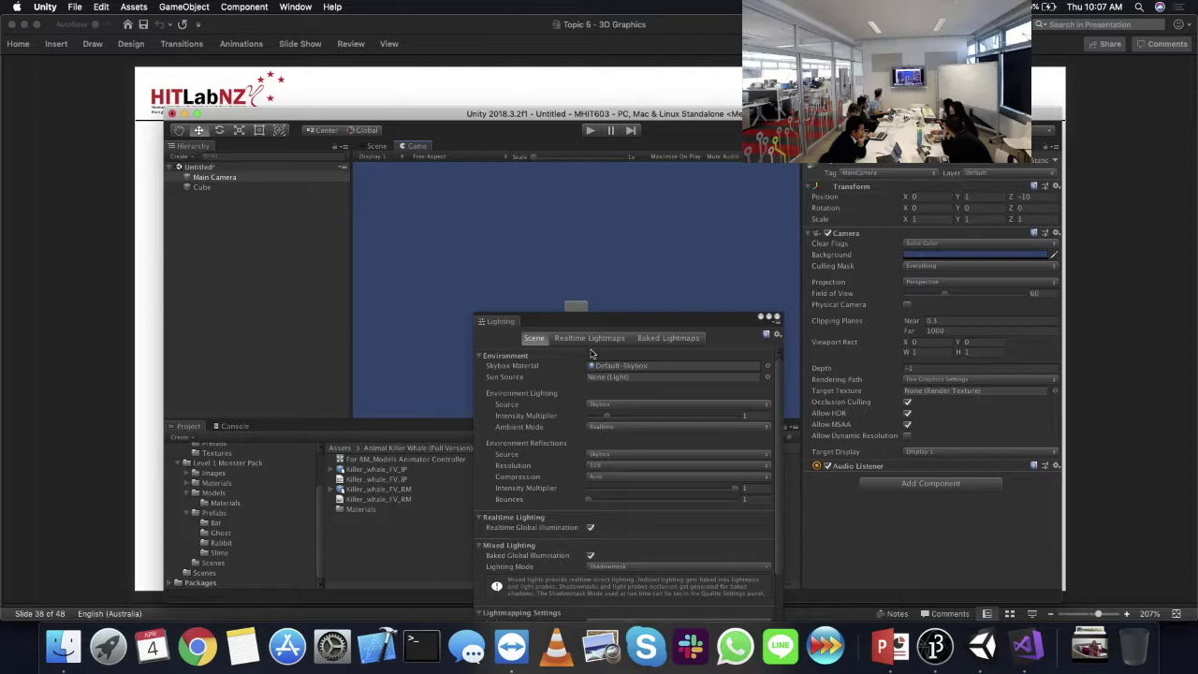
left_click_drag(591, 321, 117, 335)
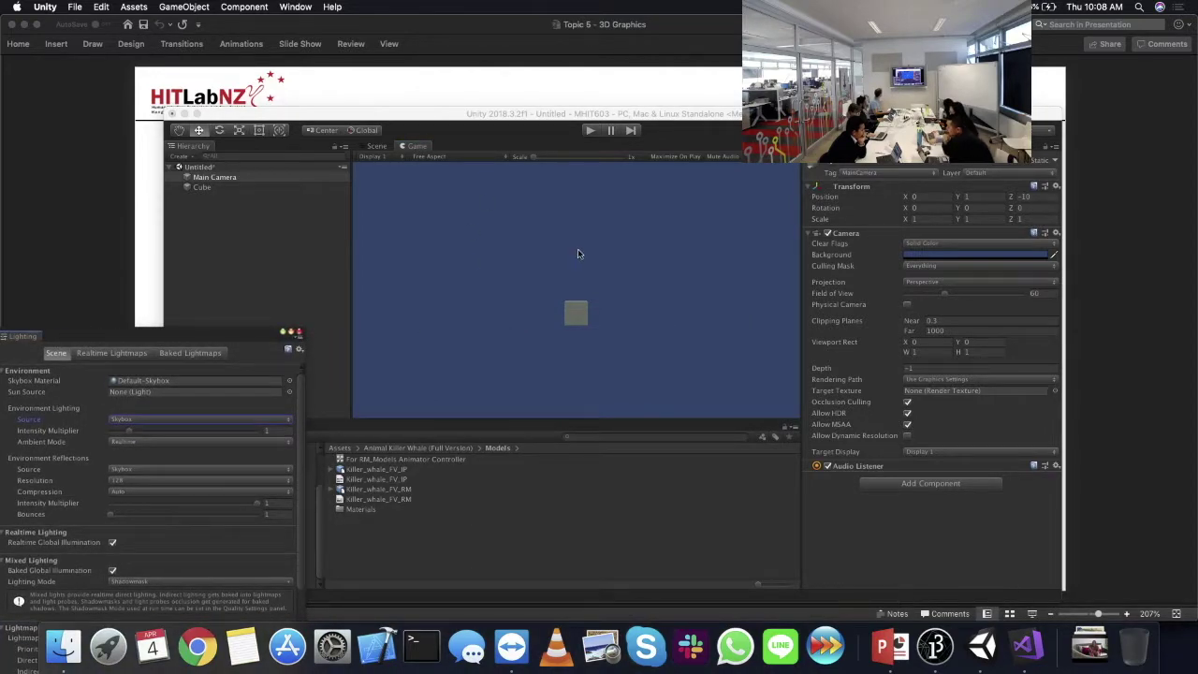
- Compare Skybox and Solid Color as the Main Camera's Clear Flags in the Game view, ending on Skybox
left_click(978, 244)
left_click(992, 232)
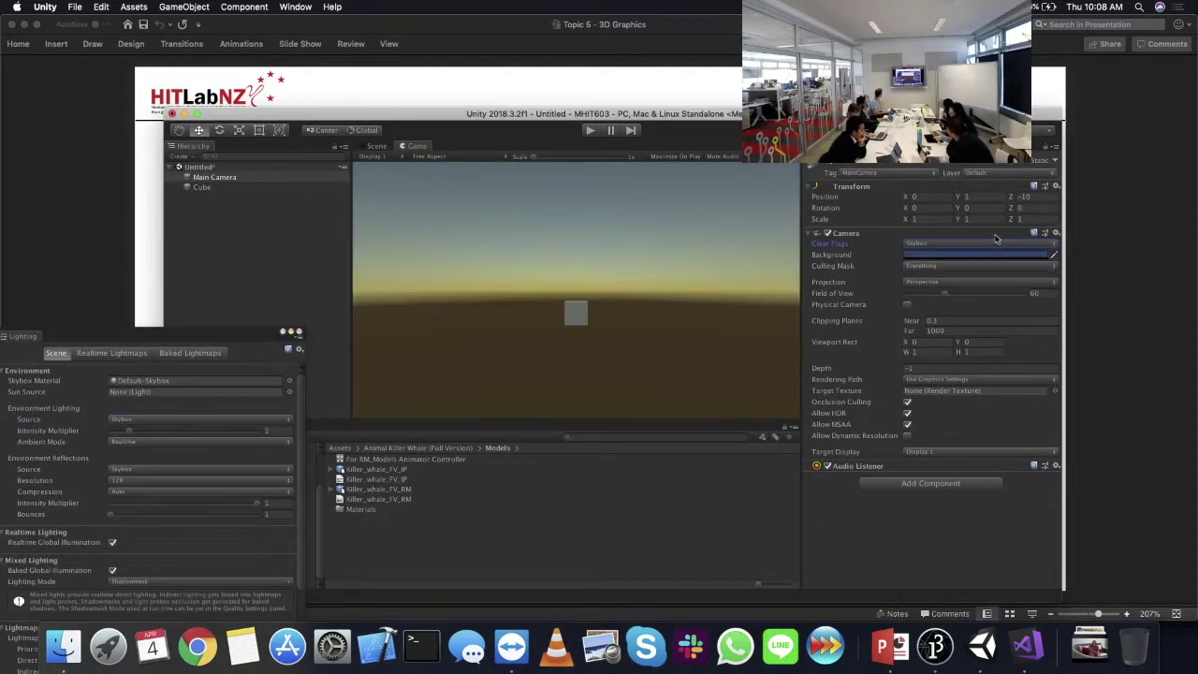
left_click(983, 244)
left_click(983, 254)
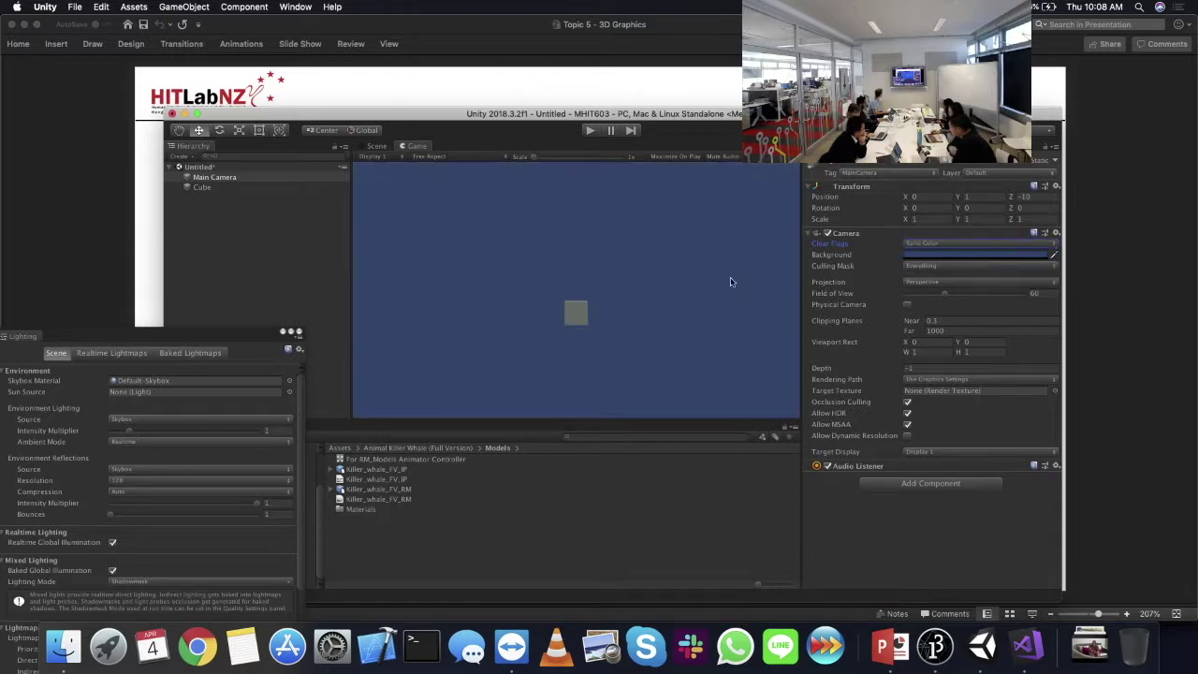
left_click(916, 246)
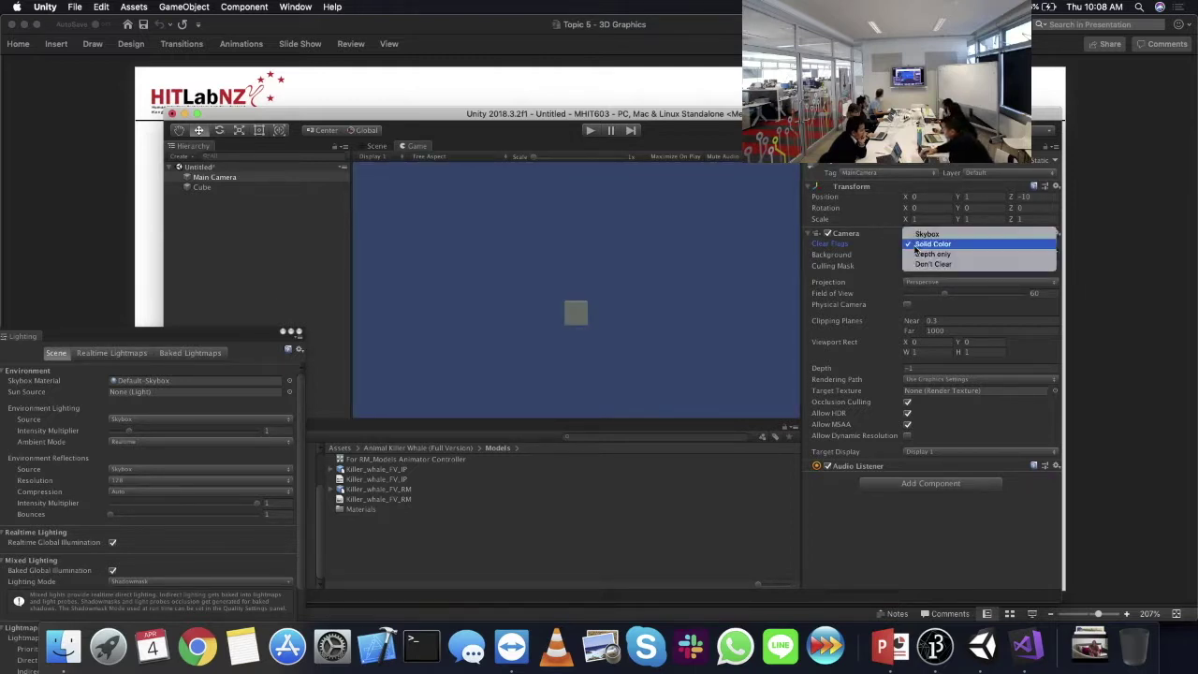
left_click(927, 234)
- Bring the Lighting settings beside the Game view and switch the environment lighting source to Gradient, ending on Color
left_click_drag(234, 332, 1053, 183)
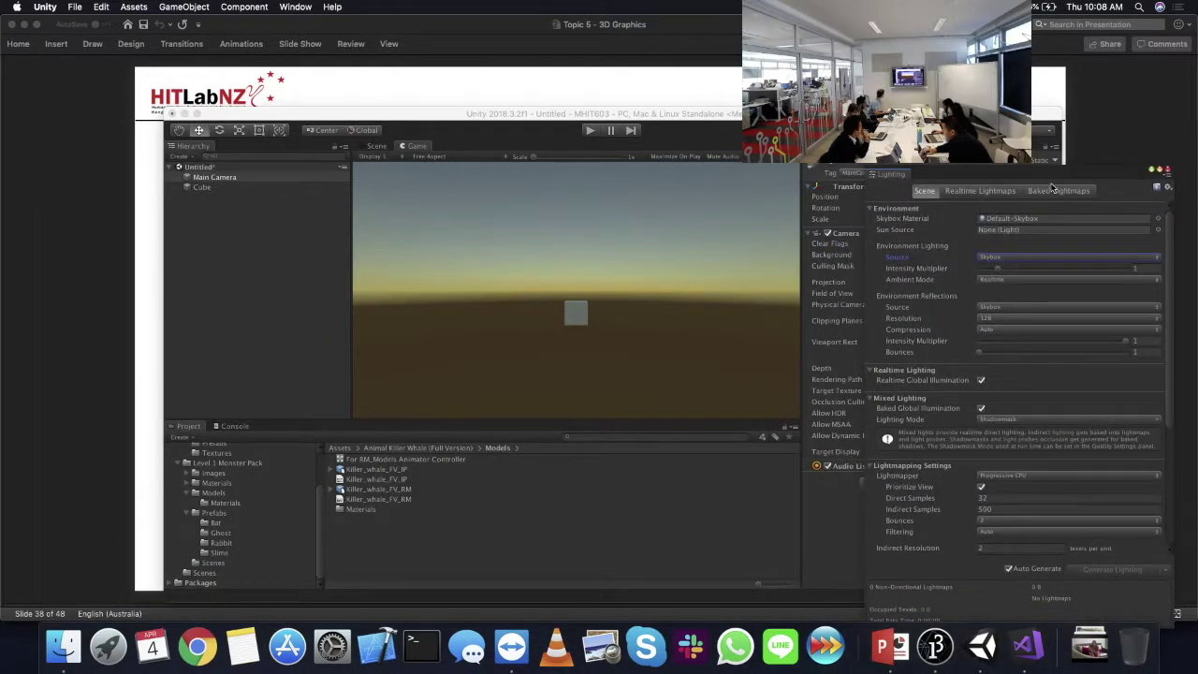
left_click(296, 7)
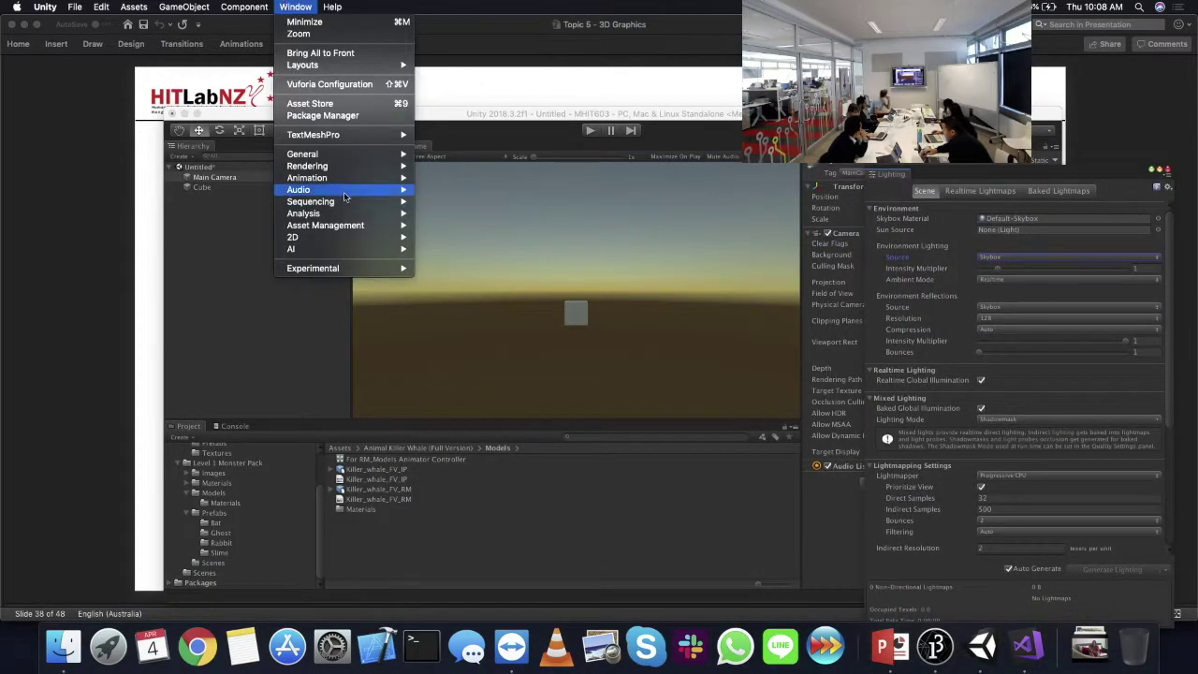
left_click(432, 168)
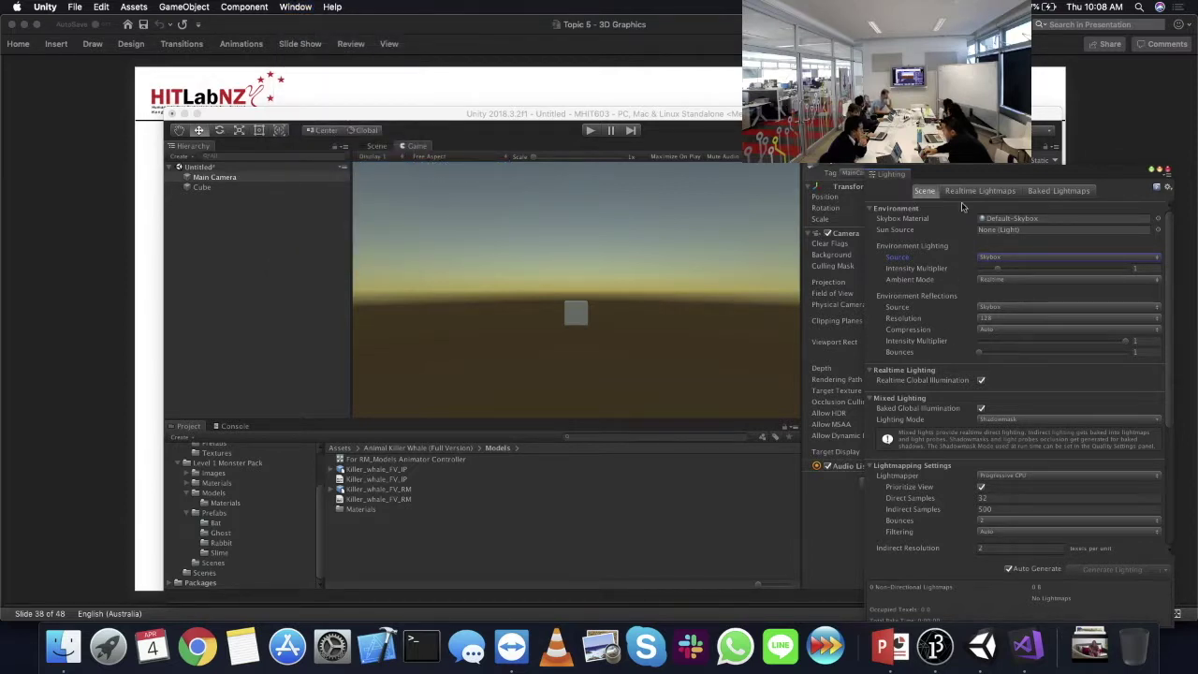
left_click(998, 258)
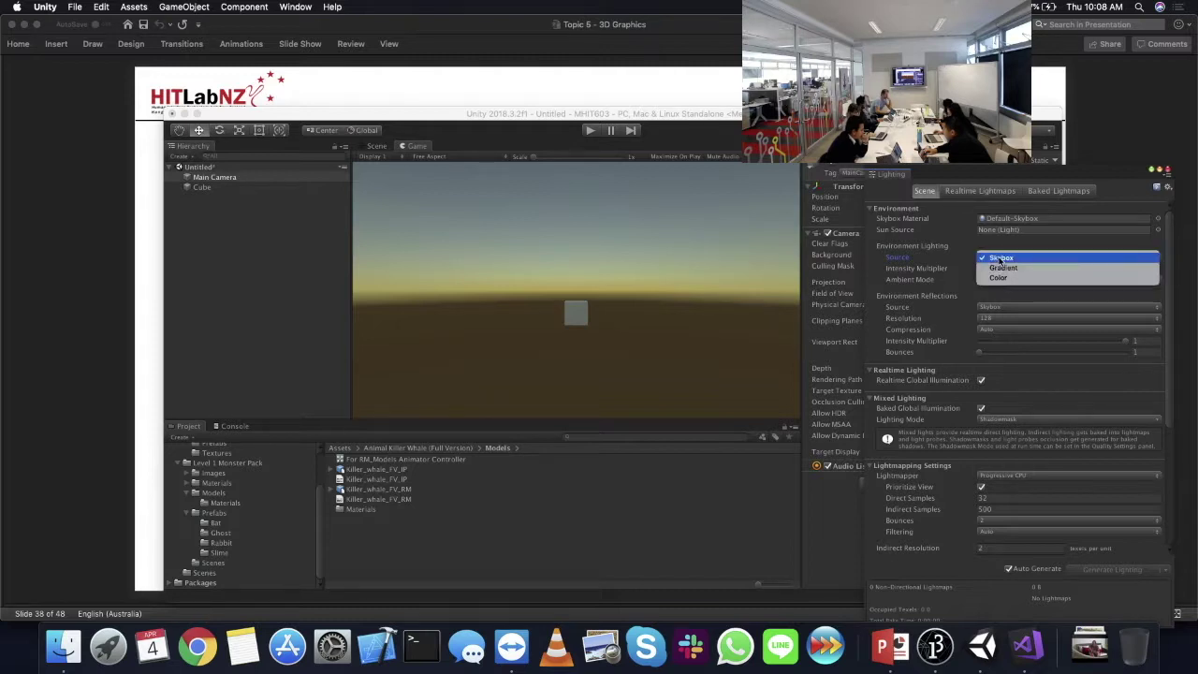
left_click(1025, 269)
left_click(1019, 258)
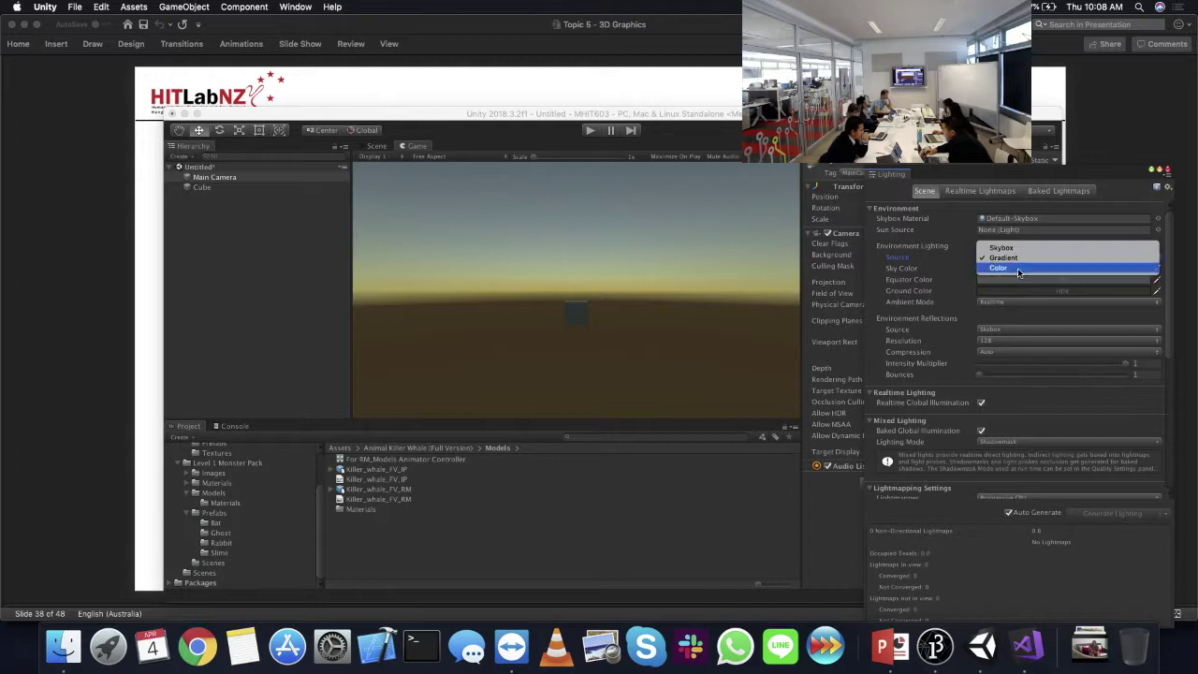
left_click(1018, 268)
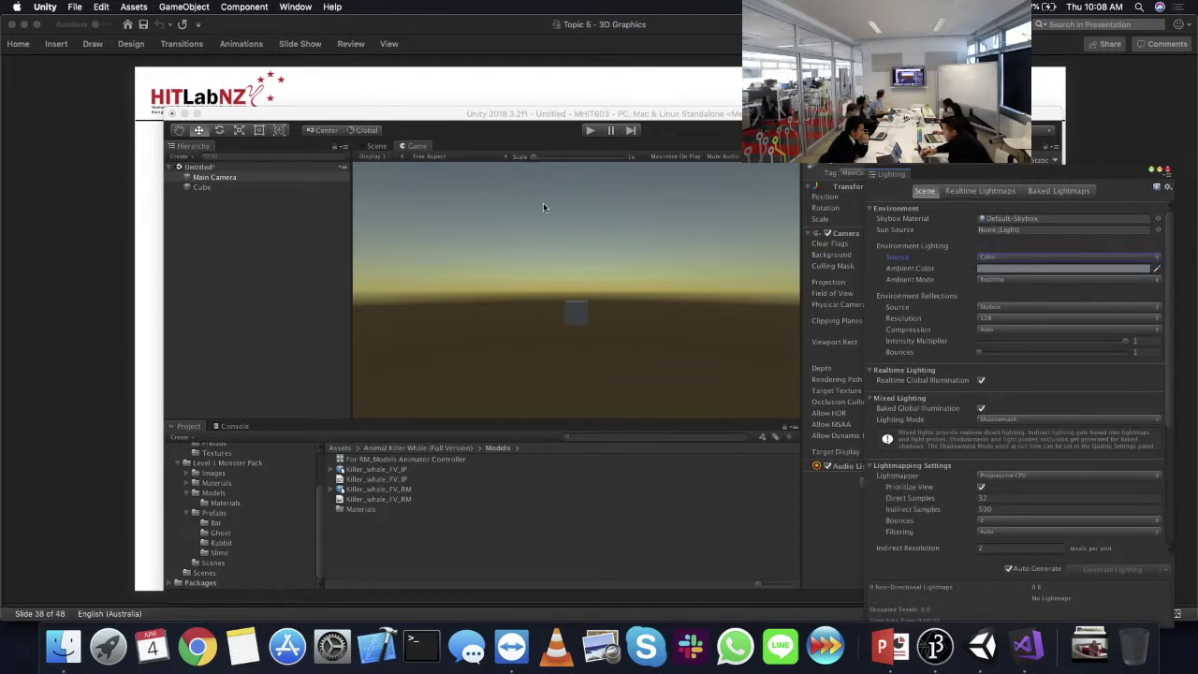
- Focus the Scene view on the cube and set the environment's ambient color to black
left_click(375, 146)
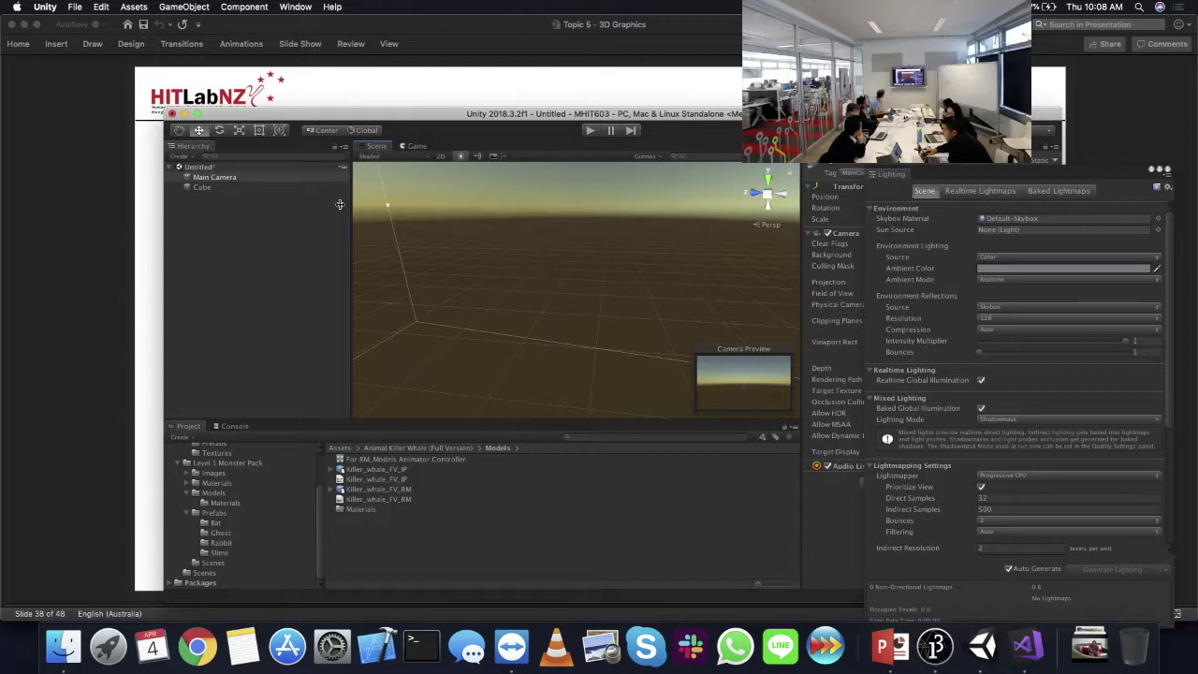
double_click(251, 187)
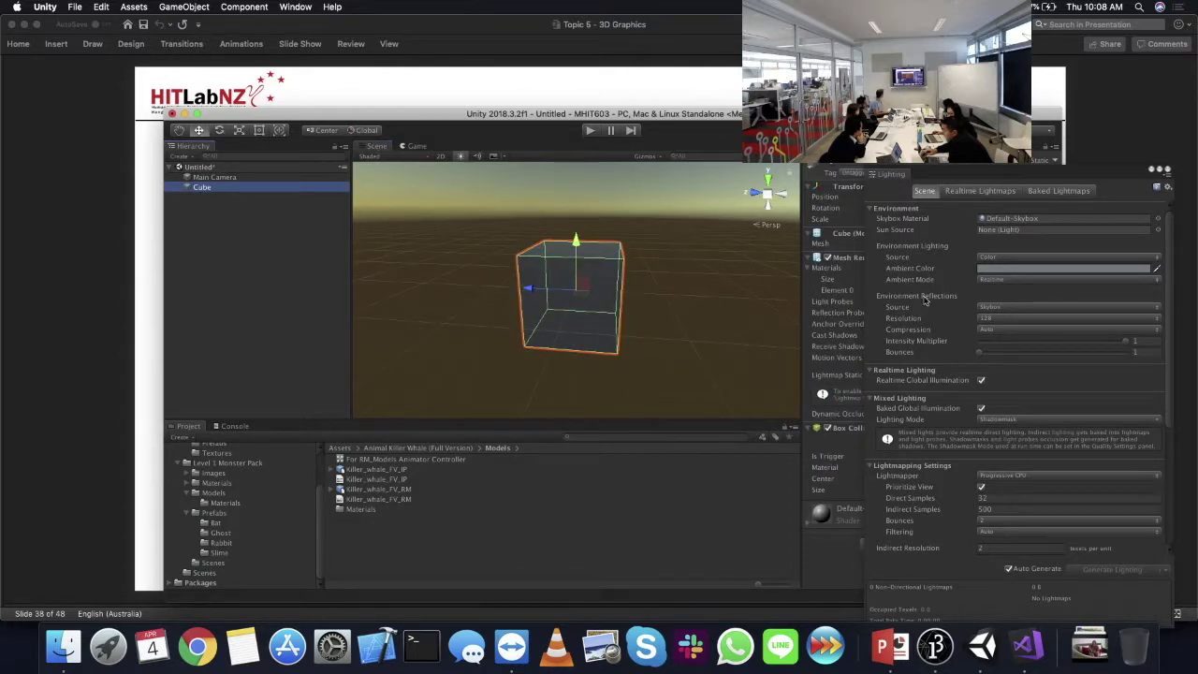
left_click(995, 269)
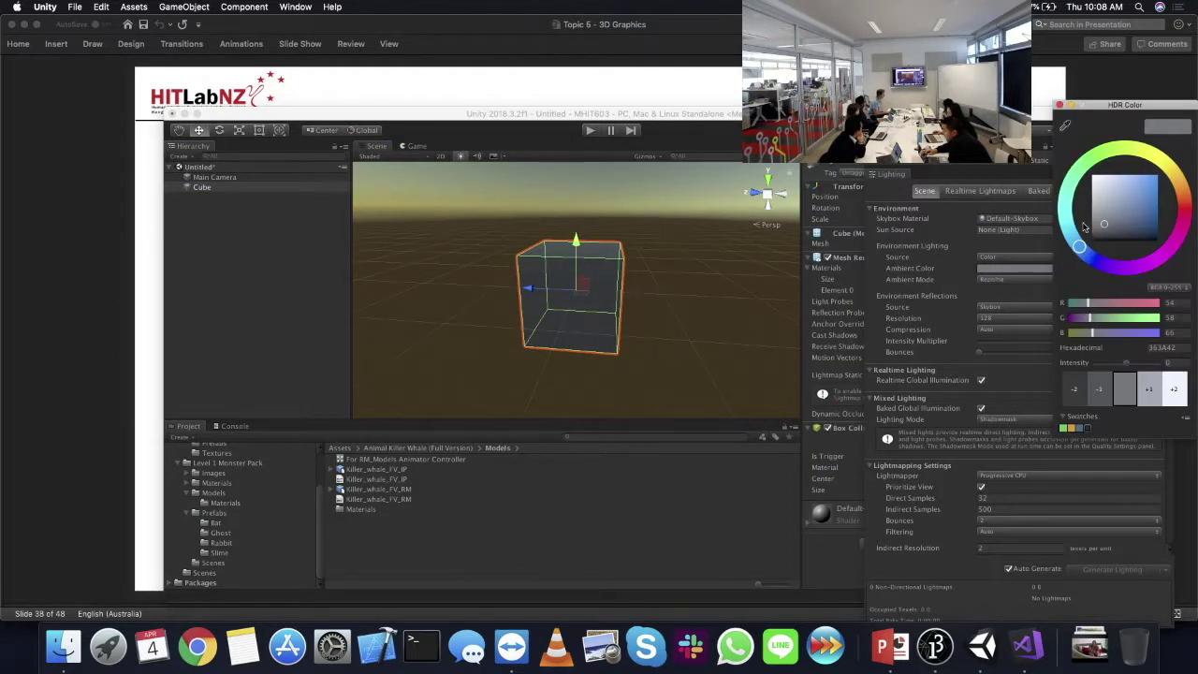
left_click_drag(1105, 224, 1078, 270)
left_click(1060, 106)
- Deselect the cube and examine its shading under black ambient light from several angles
left_click_drag(573, 183, 596, 287, "alt")
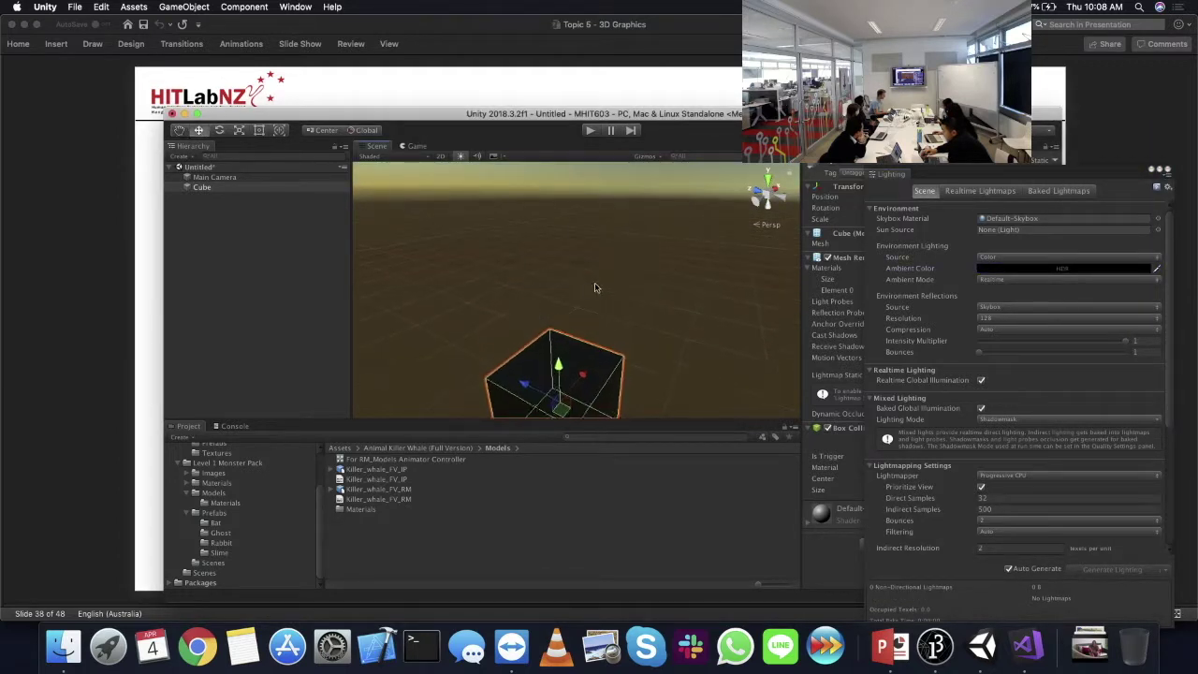
right_click_drag(596, 287, 533, 374)
left_click(714, 339)
right_click_drag(715, 343, 647, 313)
middle_click_drag(647, 313, 548, 174)
middle_click_drag(584, 256, 565, 176)
right_click_drag(567, 187, 552, 59)
middle_click_drag(585, 260, 688, 321)
left_click_drag(686, 321, 740, 341, "alt")
- Set the environment's skybox material to None, inspect the cube from another angle and close the Lighting settings
left_click(1158, 218)
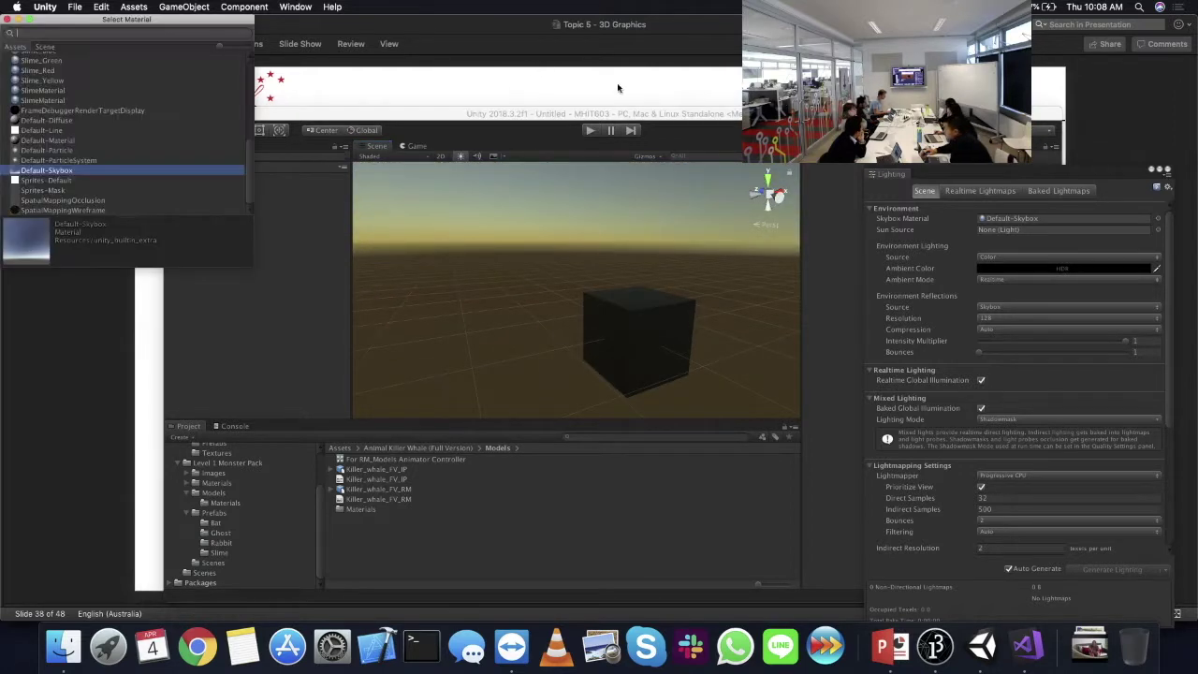
scroll(56, 131, "up", 5)
double_click(26, 60)
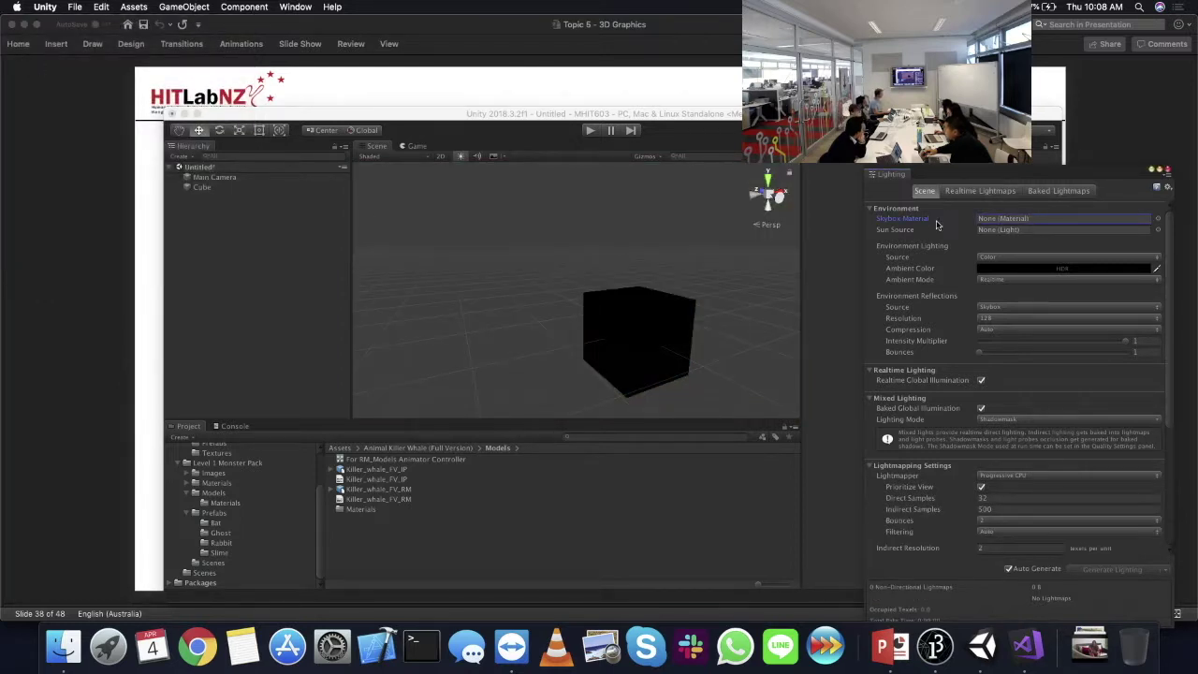
left_click_drag(752, 294, 526, 363, "alt")
left_click(1169, 170)
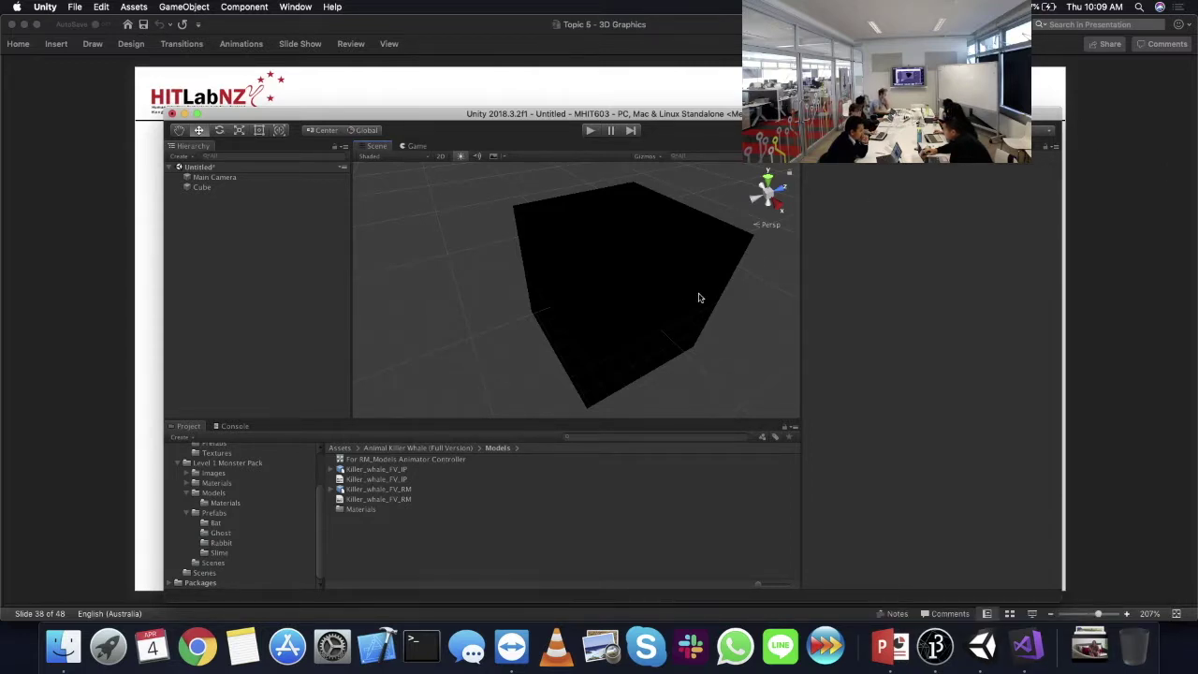
- Switch to Processing and open the TextureCube example from the Textures topic of the Java examples
left_click(939, 667)
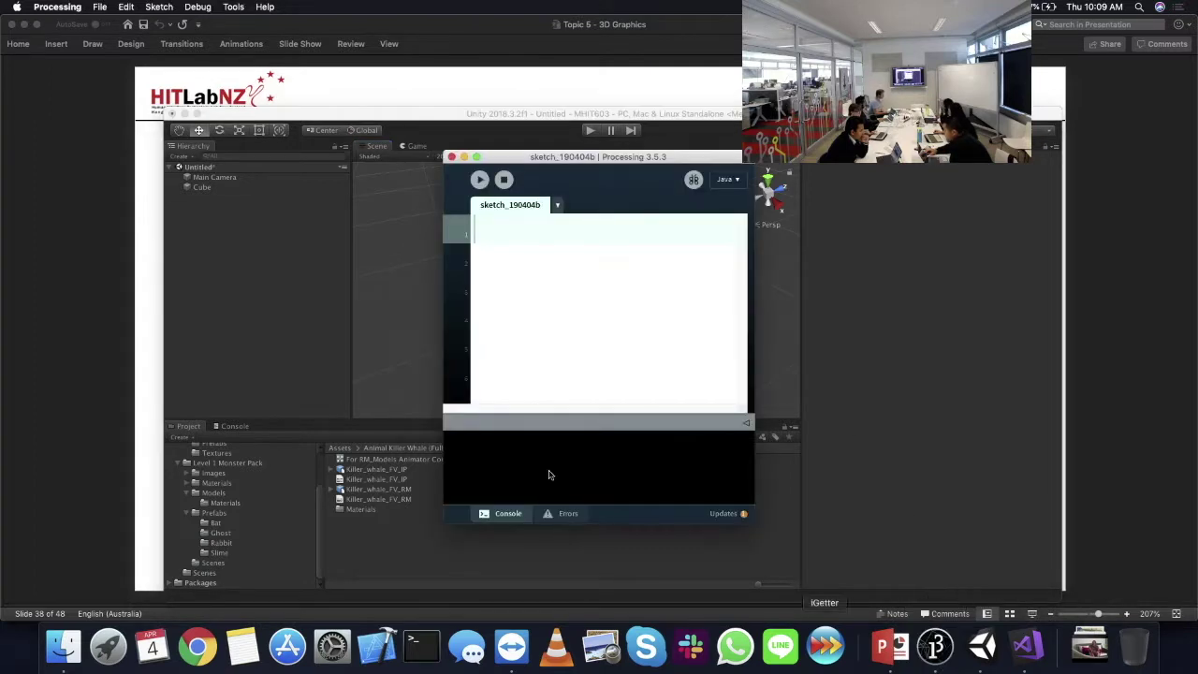
left_click(99, 6)
left_click(121, 69)
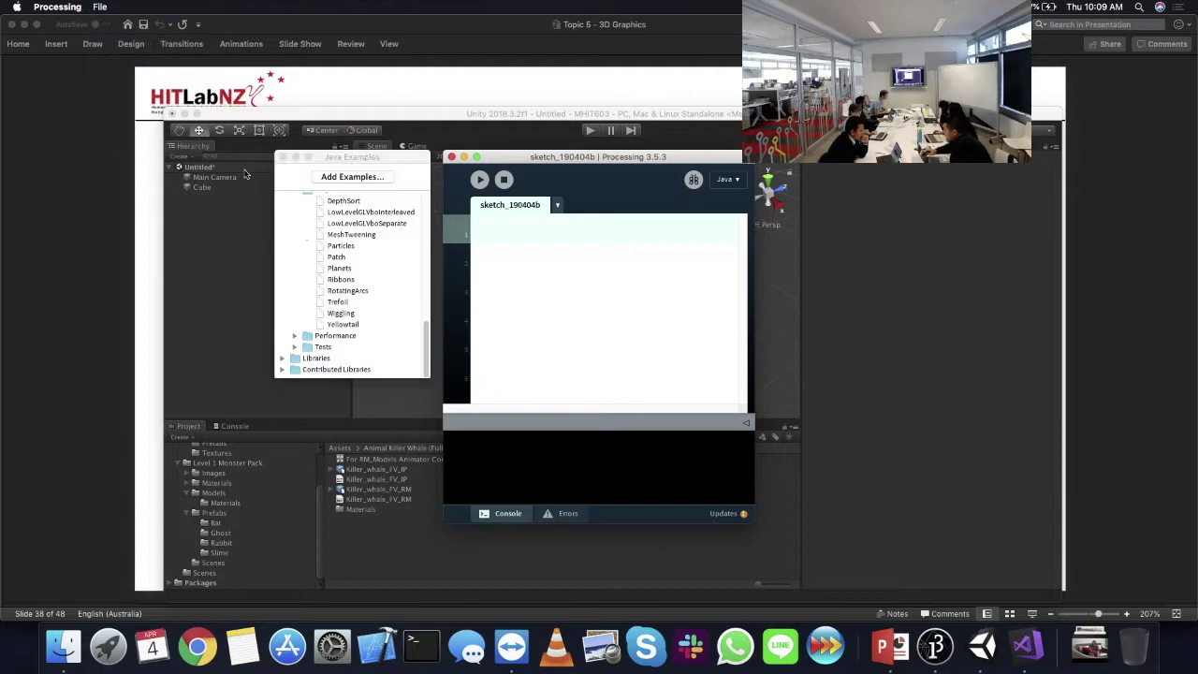
left_click(294, 246)
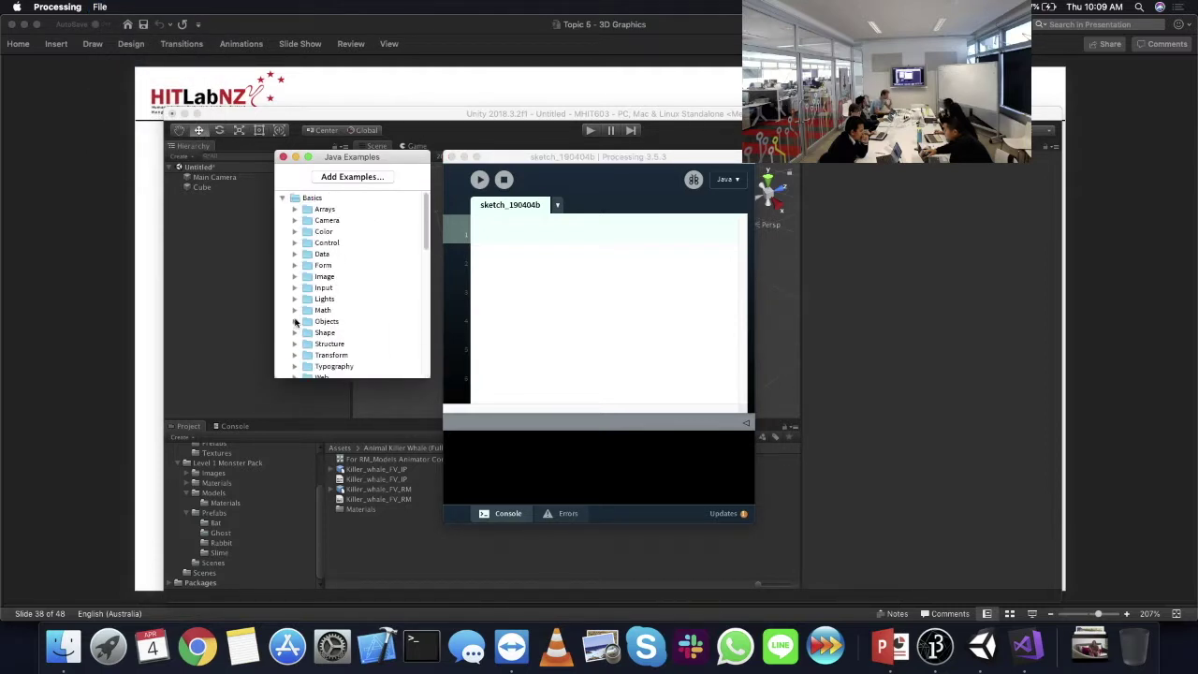
scroll(296, 308, "down", 3)
scroll(295, 251, "down", 3)
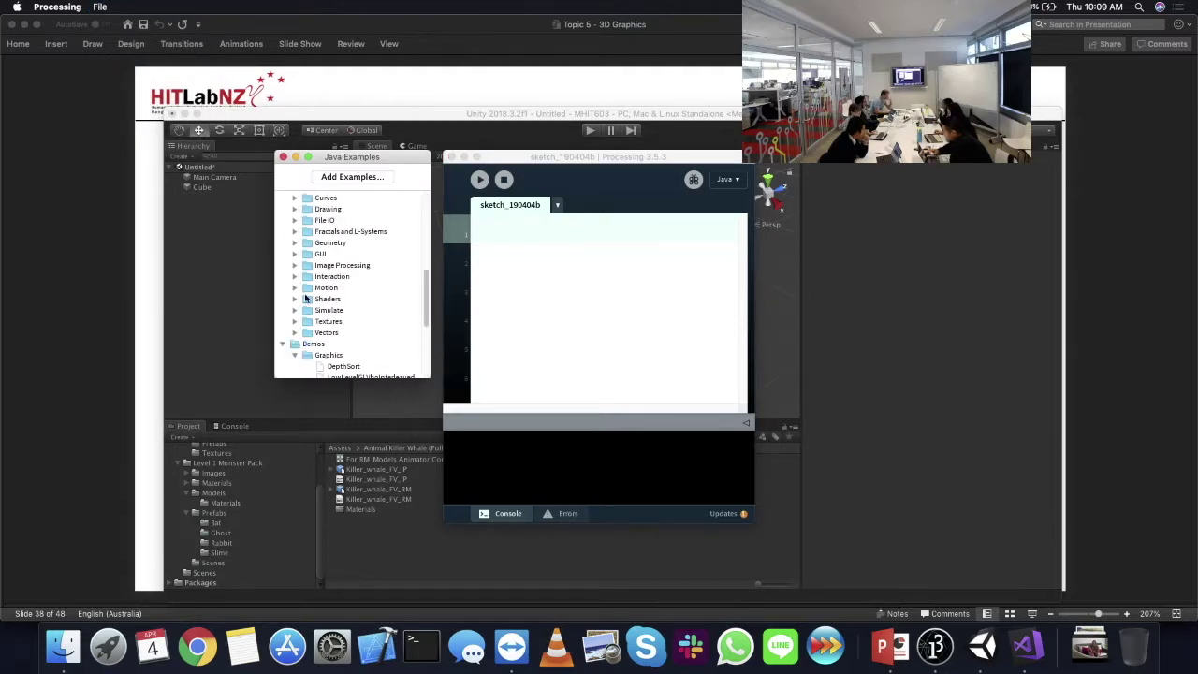
left_click(295, 321)
scroll(321, 316, "down", 3)
double_click(347, 233)
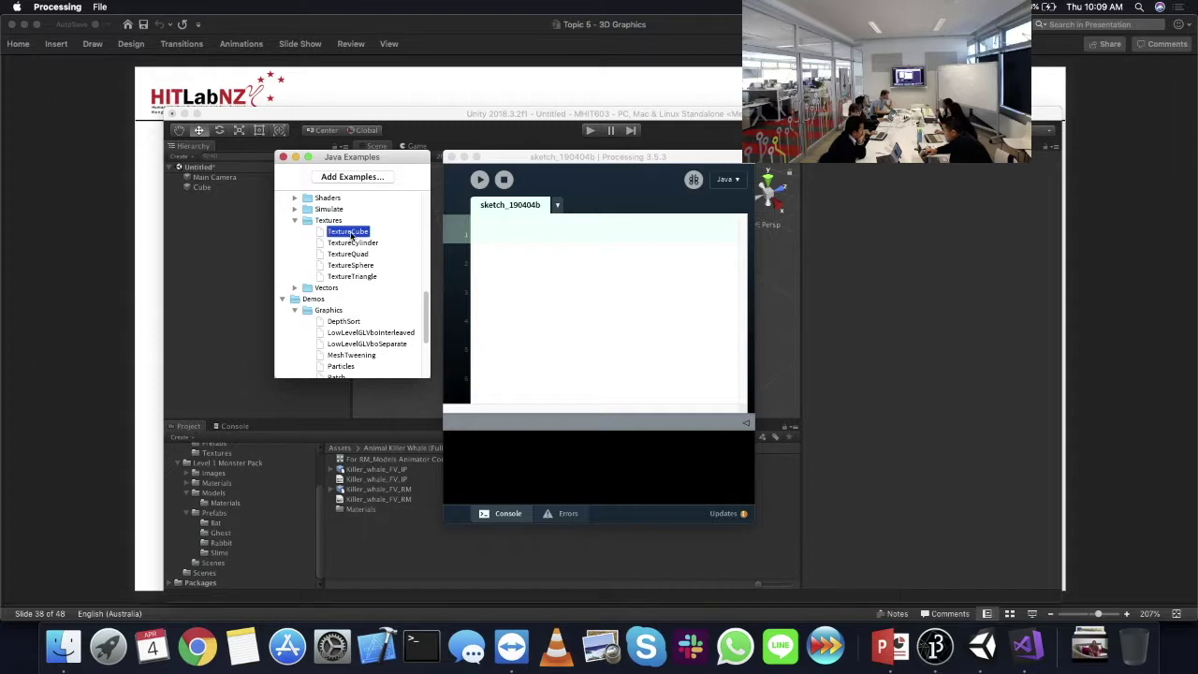
- Run and stop the TextureCube sketch, and move and enlarge its editor window
left_click(497, 196)
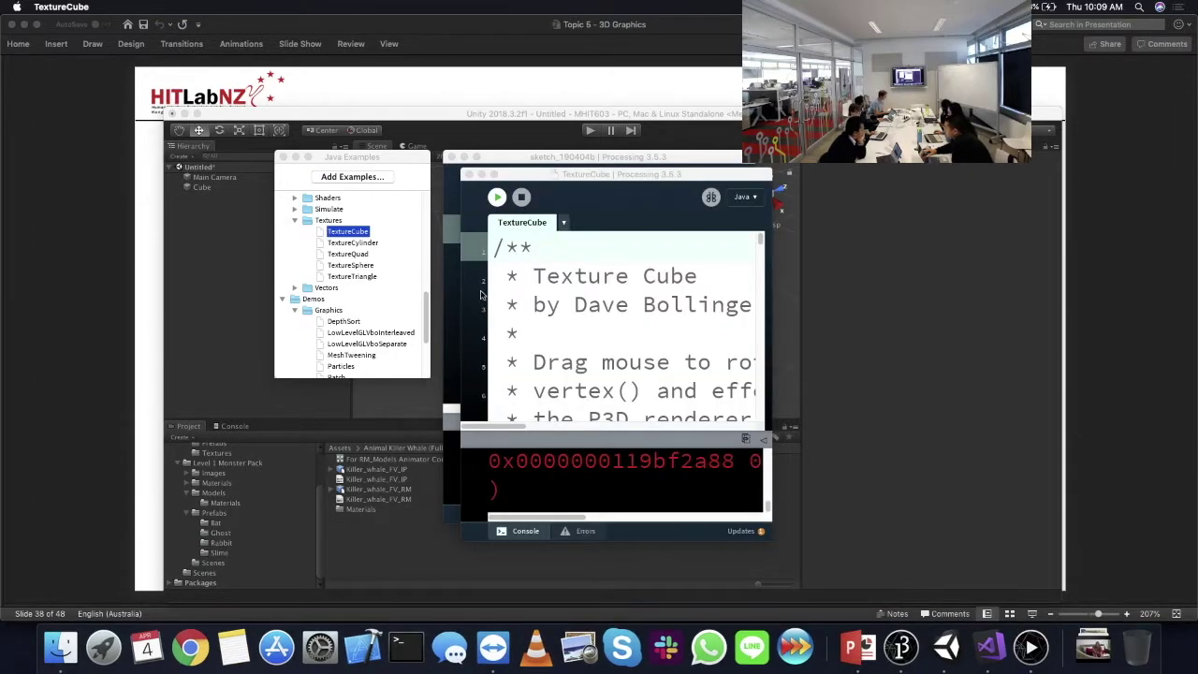
mouse_move(500, 294)
left_mouse_down()
mouse_move(513, 272)
mouse_move(640, 216)
mouse_move(516, 333)
mouse_move(551, 420)
mouse_move(585, 332)
mouse_move(618, 372)
mouse_move(578, 403)
mouse_move(574, 392)
left_mouse_up()
left_click(615, 479)
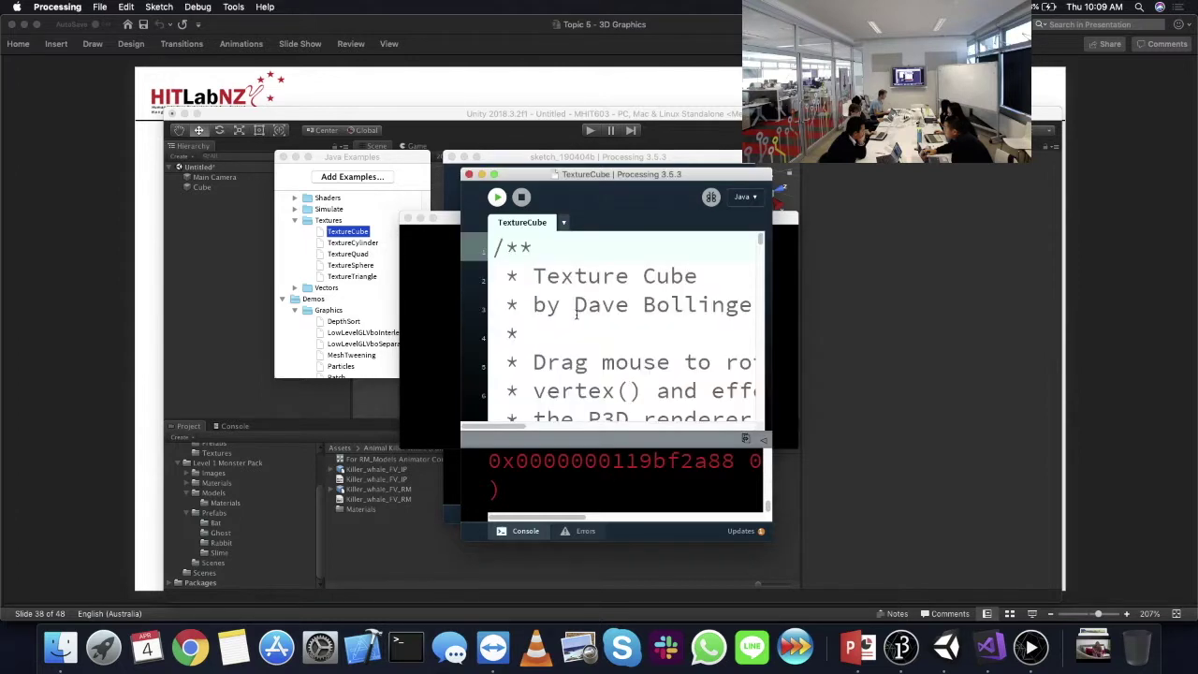
left_click(525, 200)
left_click_drag(670, 176, 803, 49)
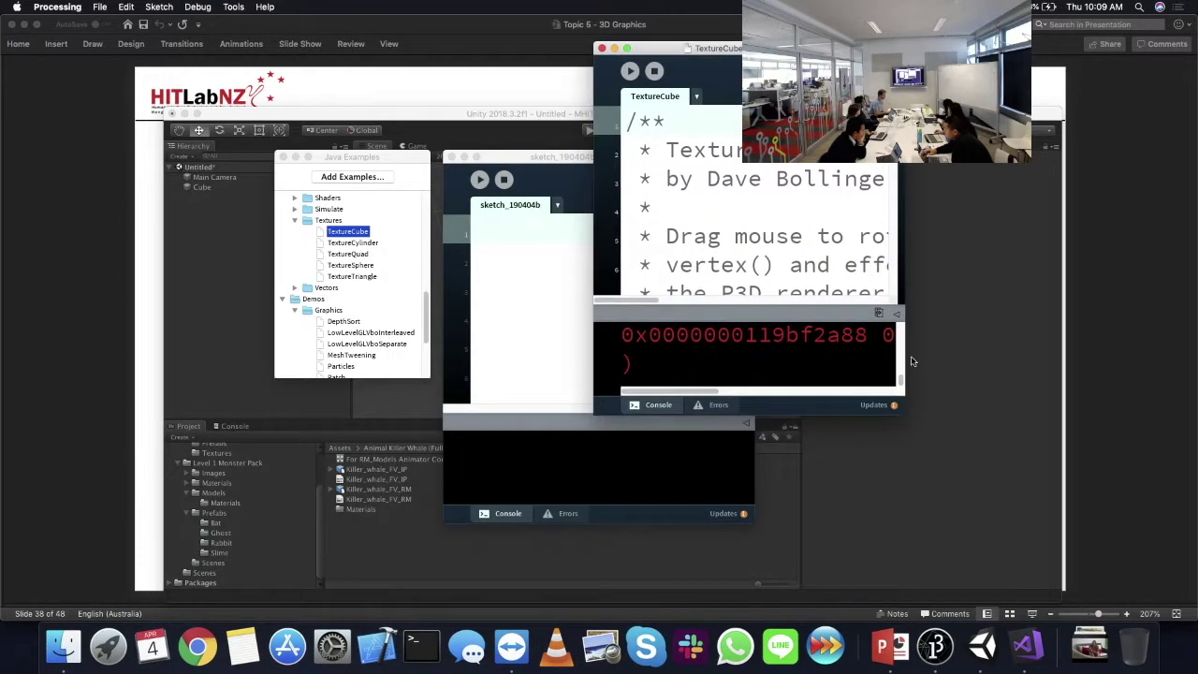
left_click_drag(903, 418, 1131, 573)
- Read through the TextureCube code, and run and stop the unmodified sketch
scroll(943, 408, "down", 15)
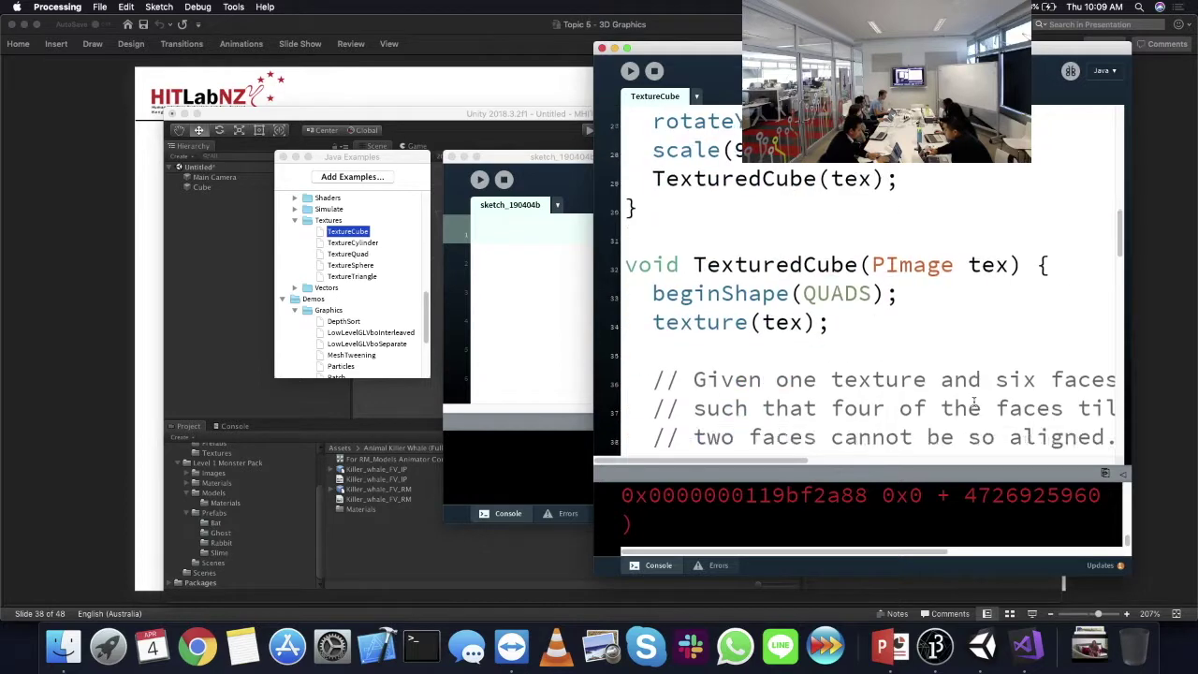
scroll(944, 408, "up", 10)
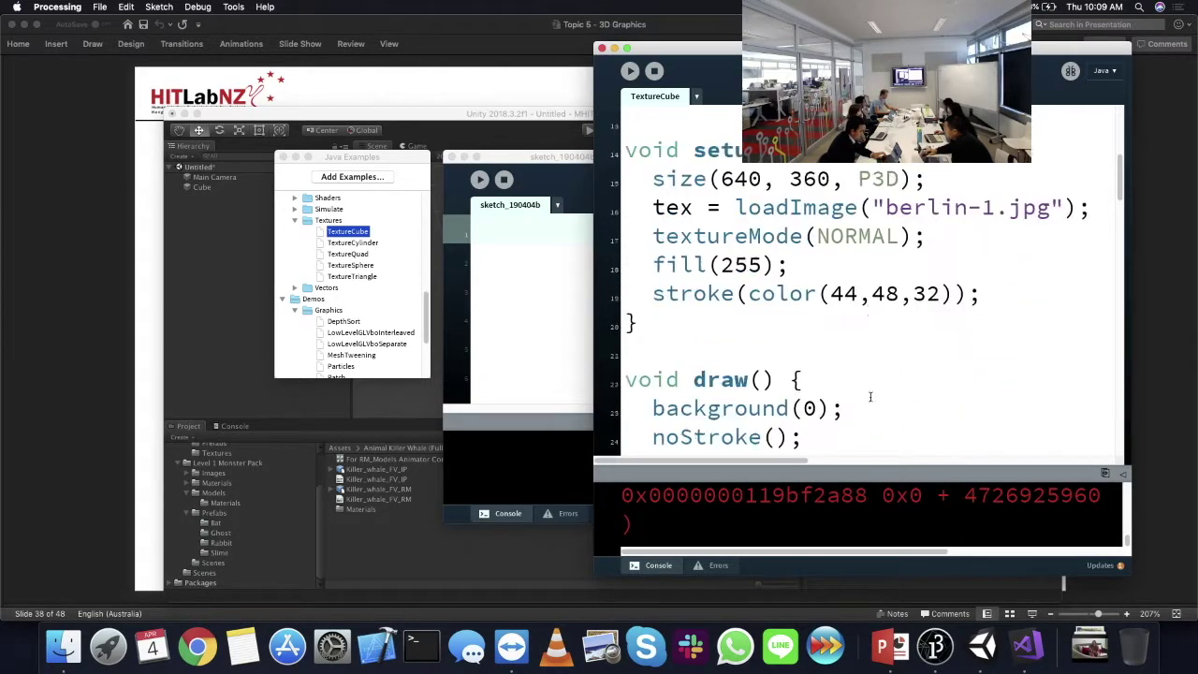
scroll(870, 397, "down", 20)
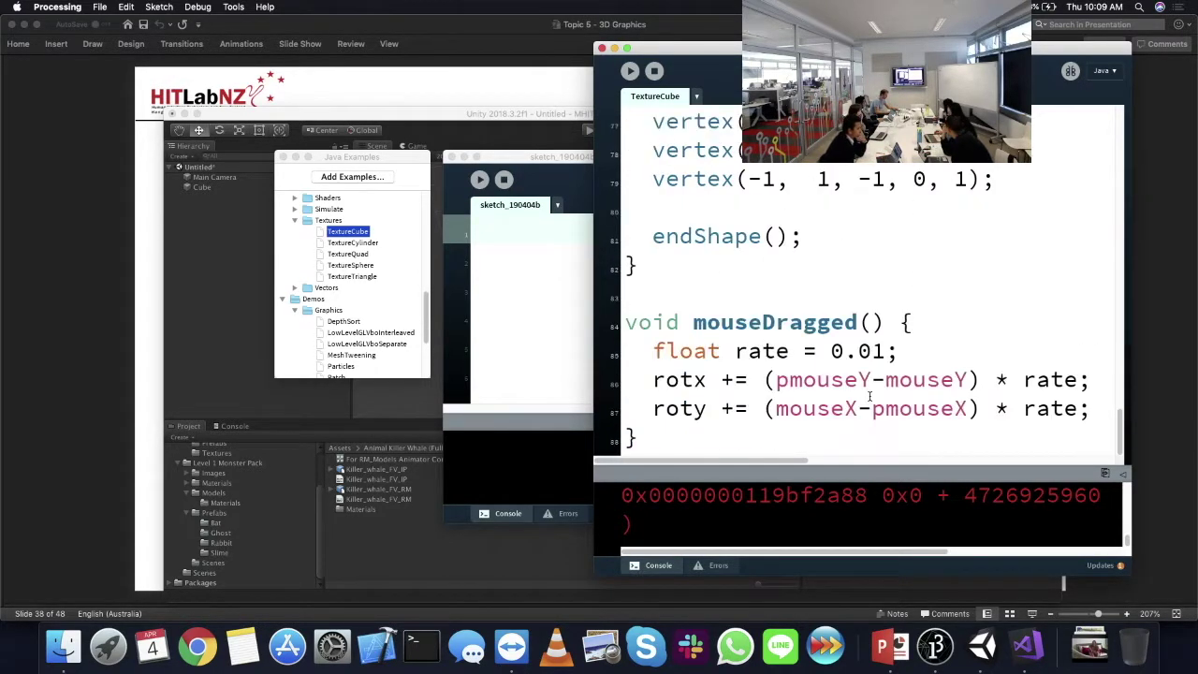
scroll(870, 397, "up", 20)
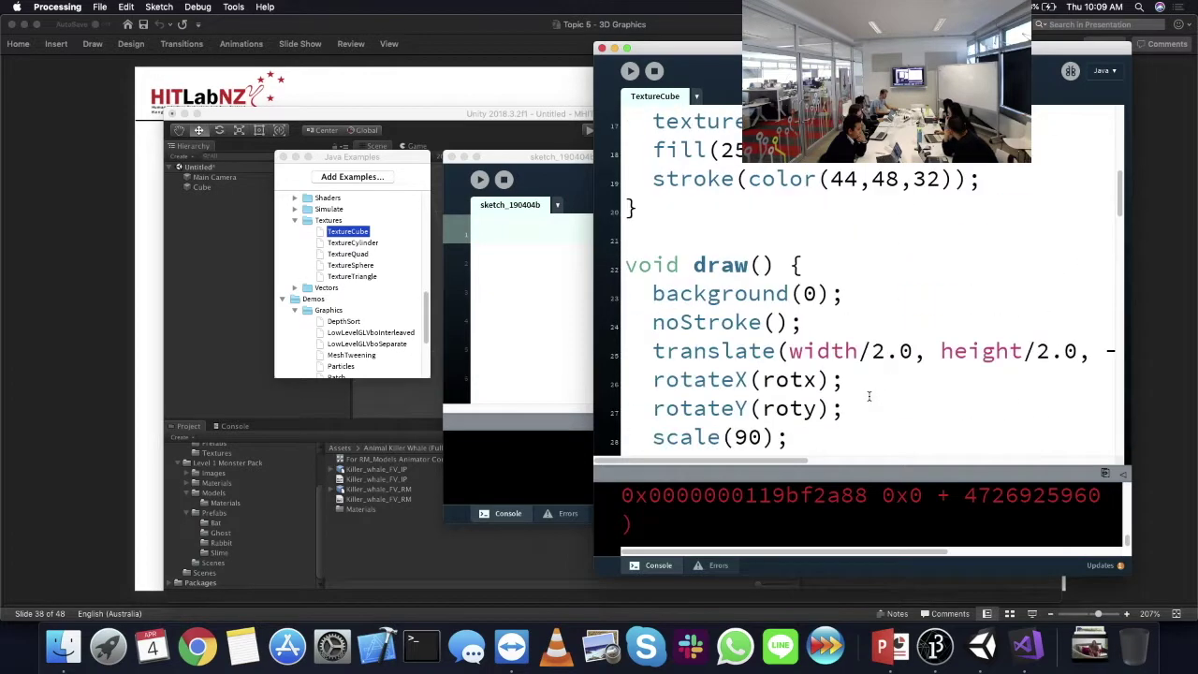
scroll(869, 397, "up", 1)
left_click(629, 72)
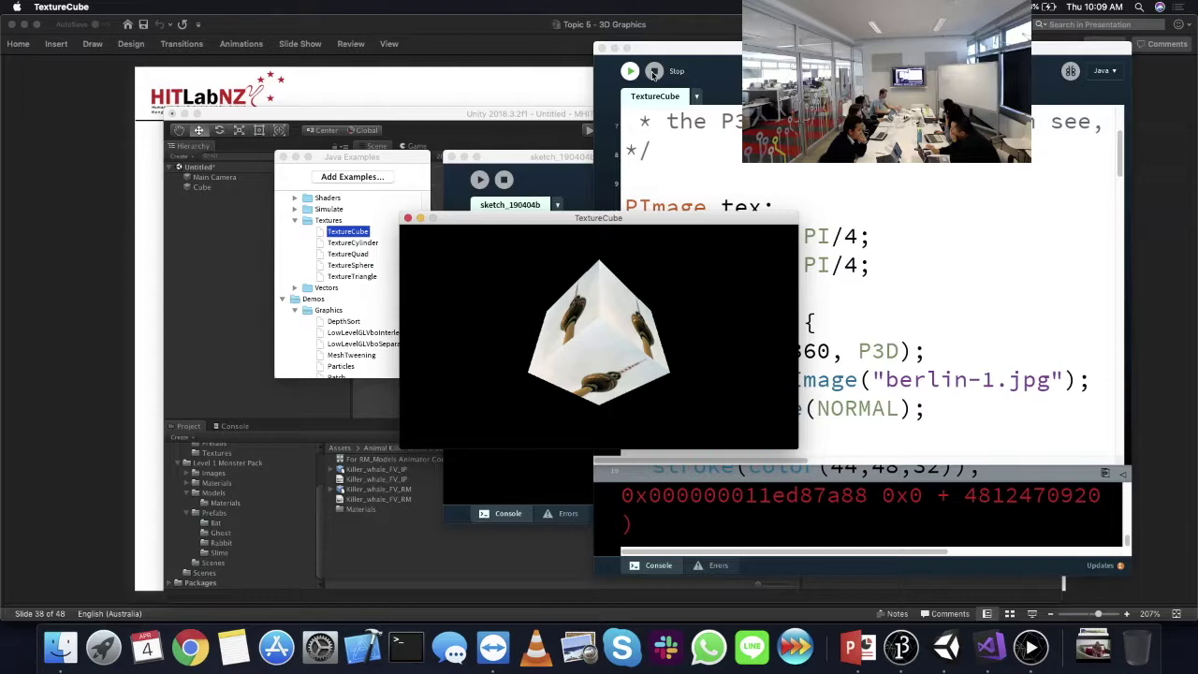
left_click(655, 73)
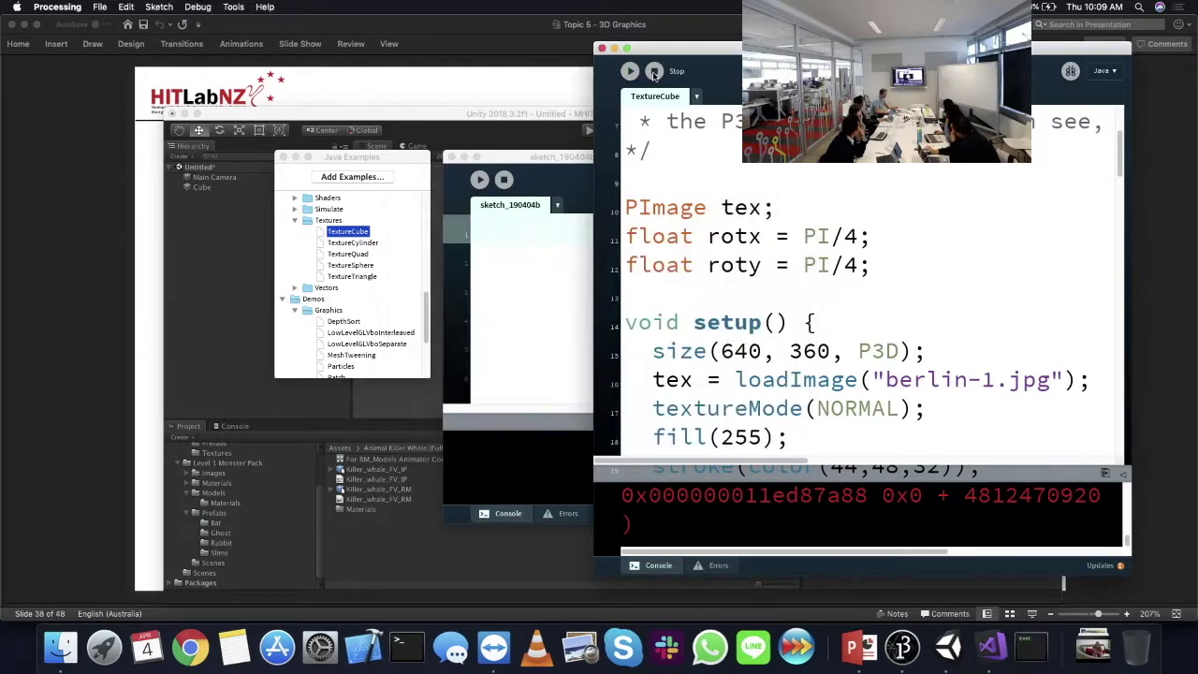
- Add a lights(); line after the stroke call in setup(), run the sketch and rotate the cube
scroll(814, 332, "down", 3)
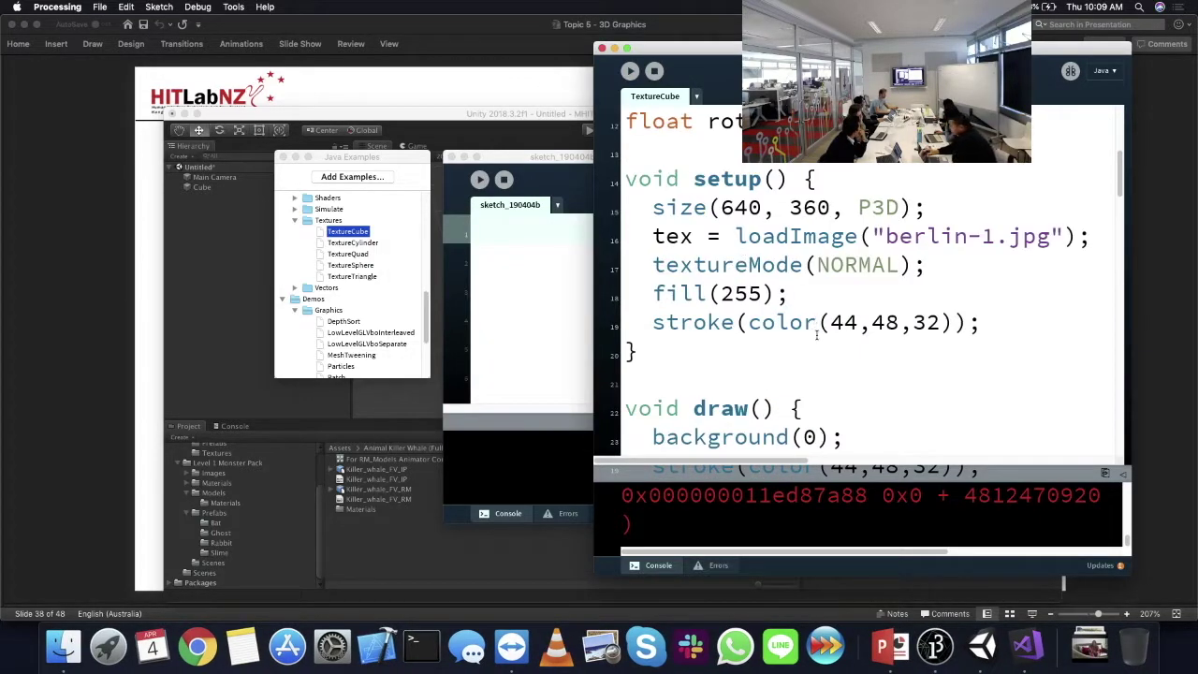
left_click(1039, 331)
key("Return")
type("lights();")
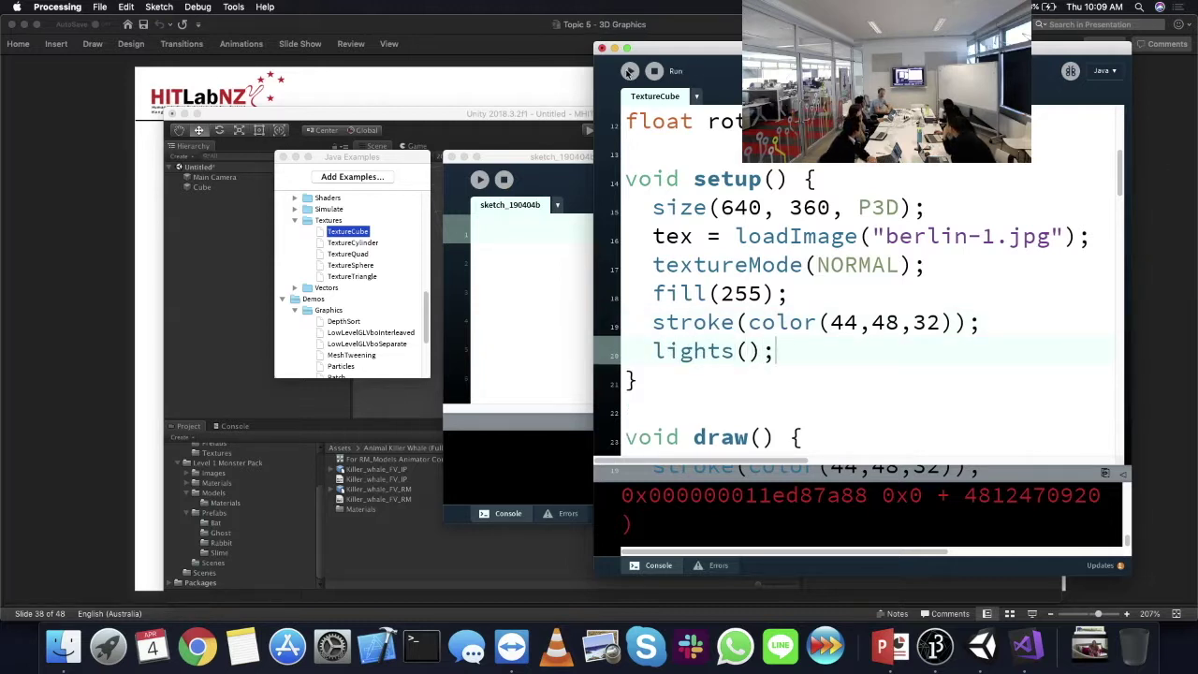
left_click(630, 71)
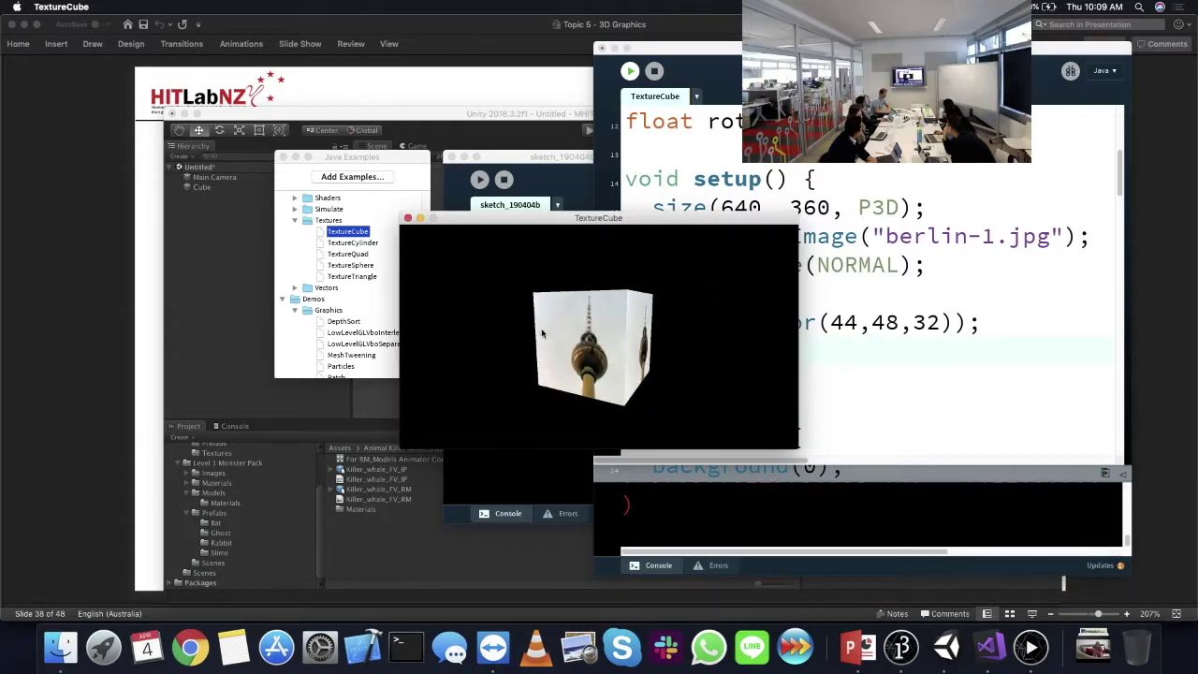
key("Escape")
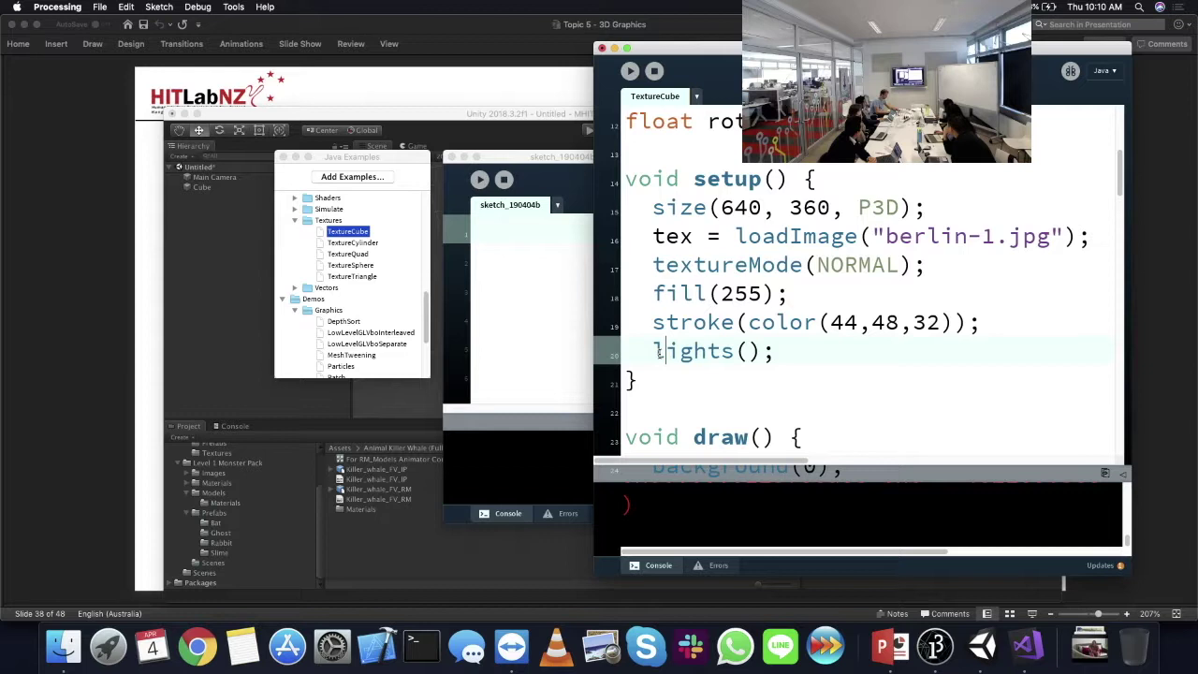
- Replace the lights(); line in setup() with noLights(); and run the sketch before stopping it
triple_click(669, 351)
type("no")
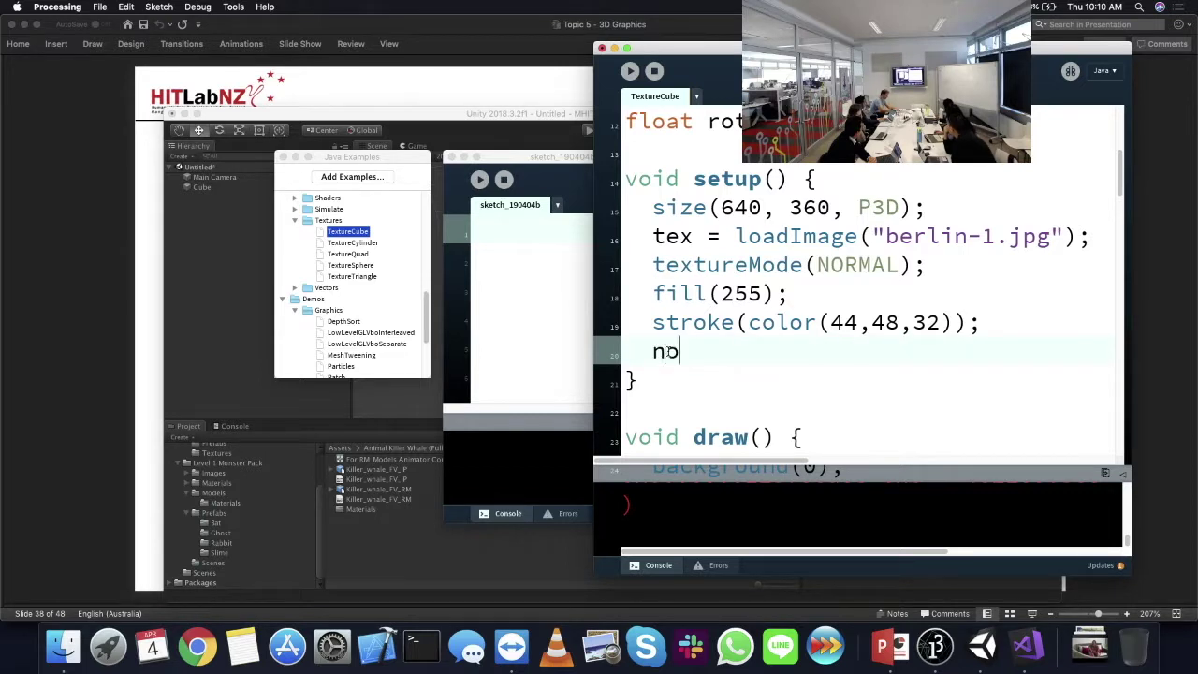
type("light")
key("Left")
key("Left")
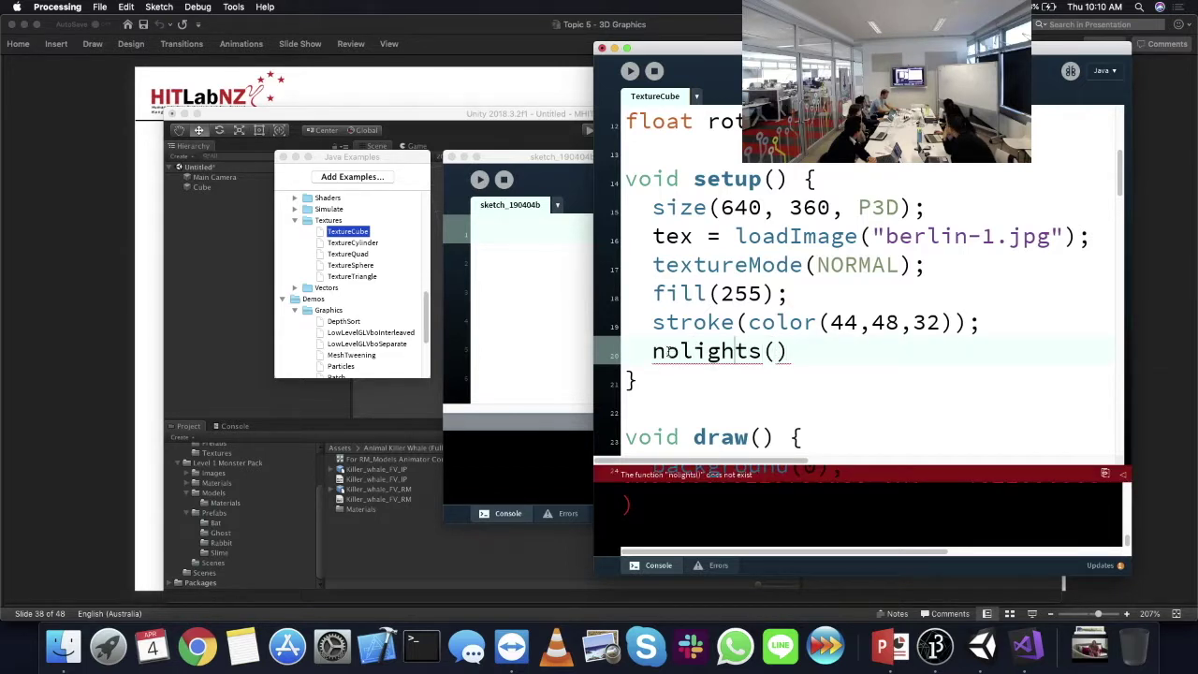
key("BackSpace")
type("L")
key("End")
type(";")
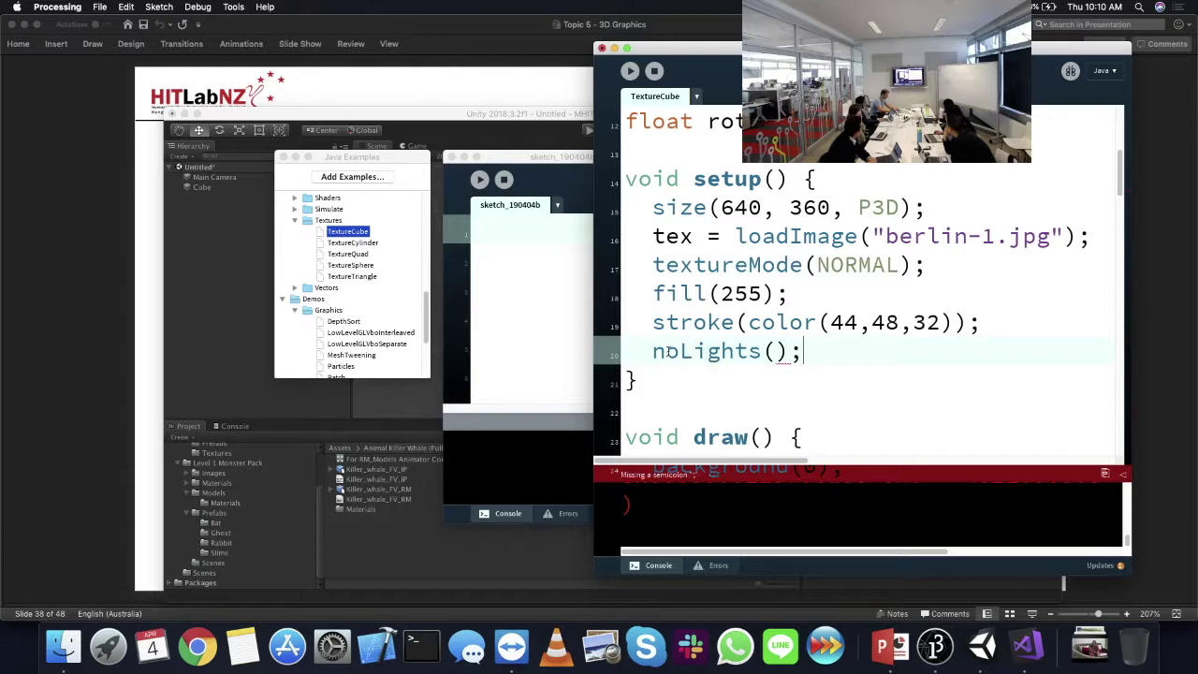
left_click(628, 72)
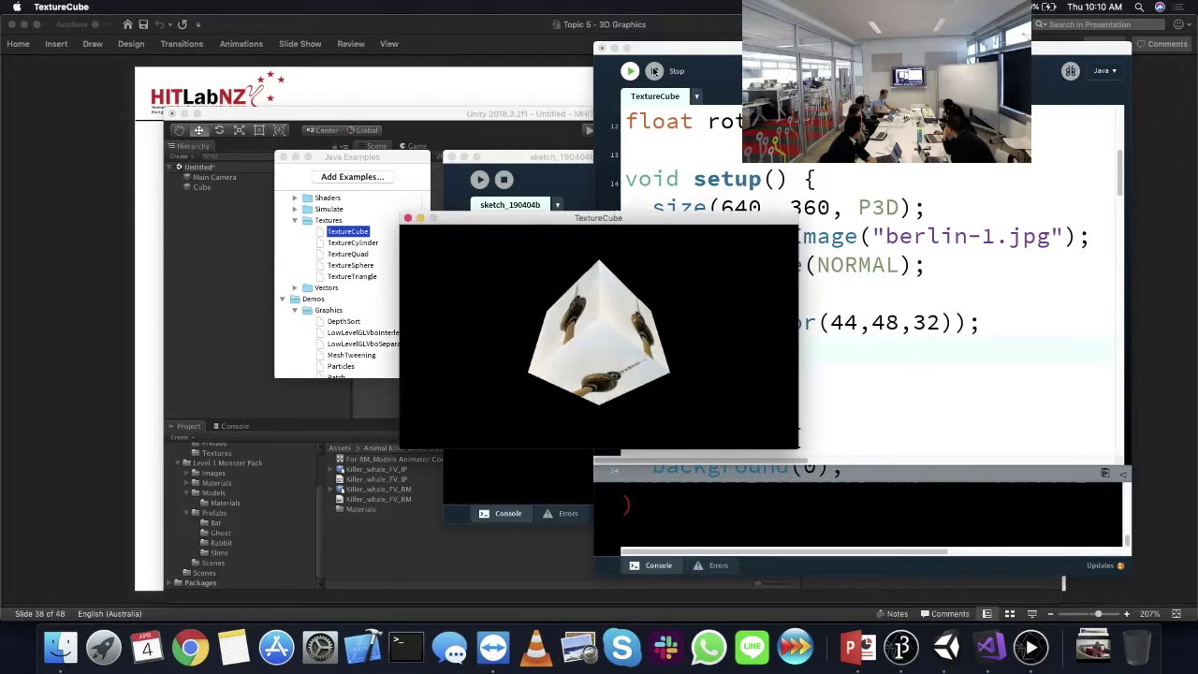
left_click(654, 72)
- Delete the noLights(); line from setup() and run the sketch again, rotating the cube before stopping it
triple_click(788, 351)
key("BackSpace")
scroll(788, 351, "down", 5)
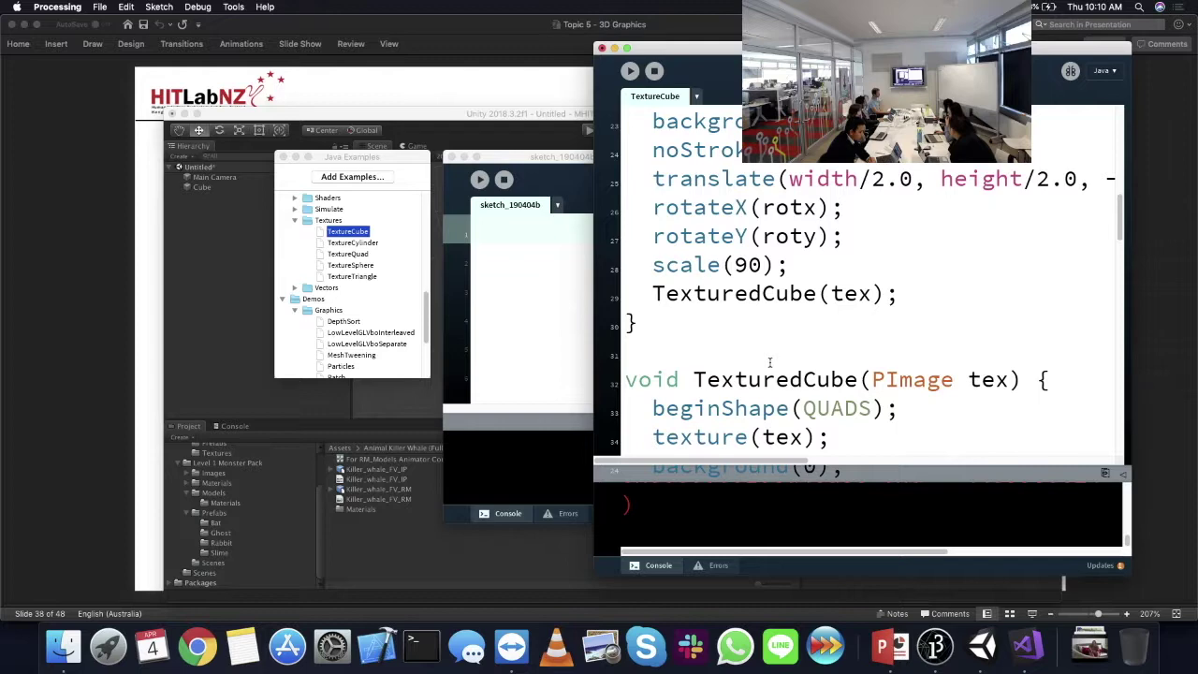
scroll(769, 362, "down", 15)
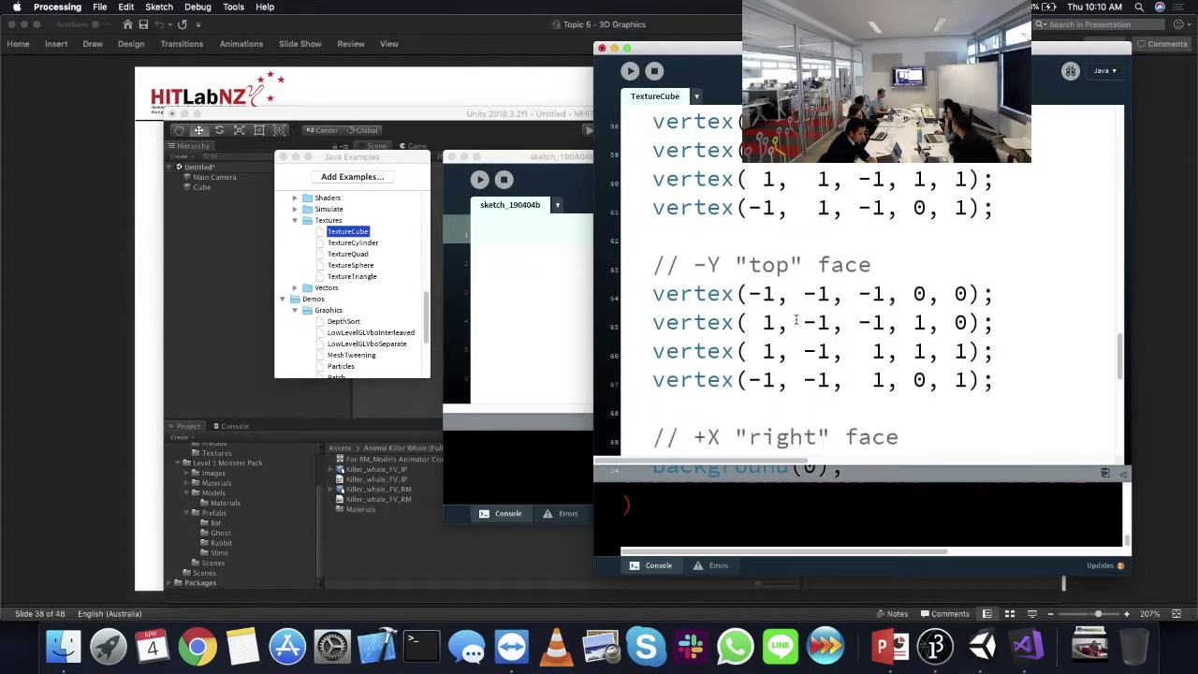
scroll(796, 320, "down", 8)
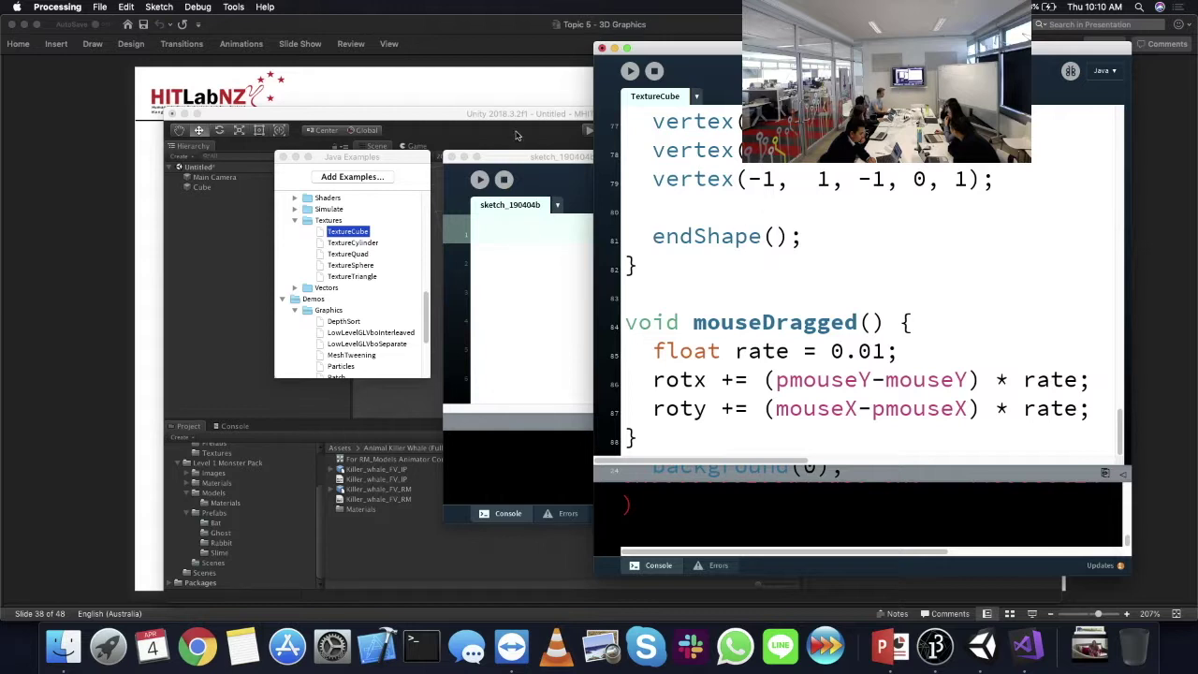
left_click(635, 71)
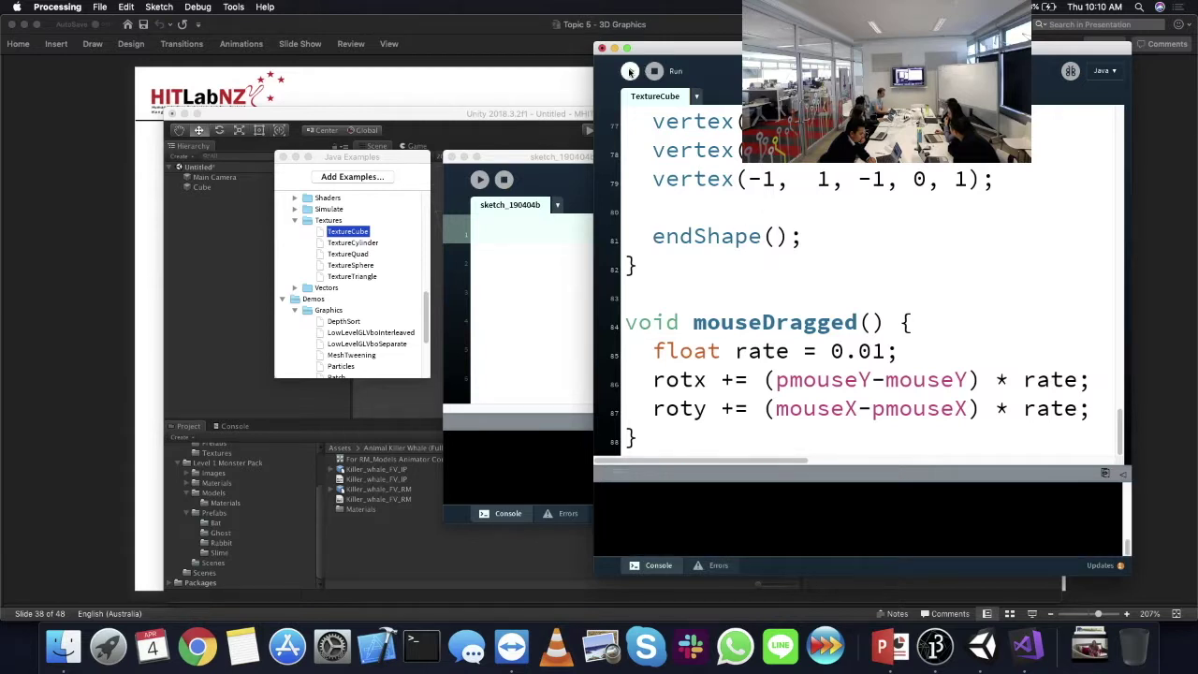
mouse_move(591, 350)
left_mouse_down()
mouse_move(573, 353)
mouse_move(575, 441)
mouse_move(688, 290)
left_mouse_up()
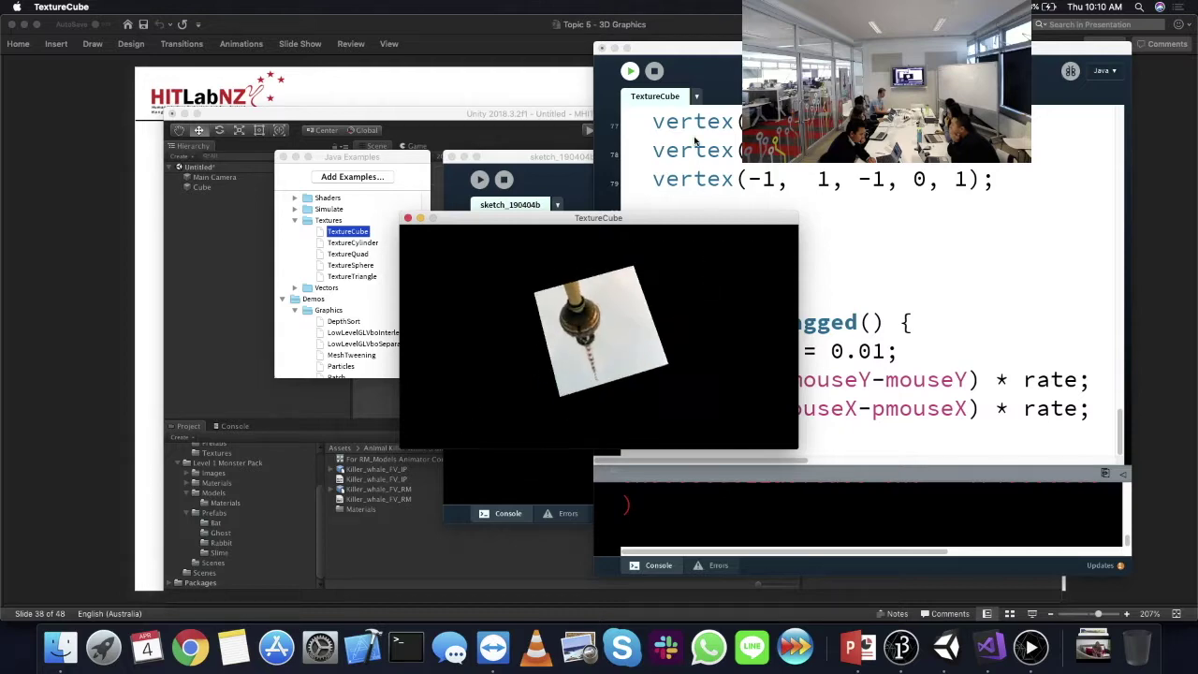
left_click(654, 71)
- Switch to Unity, undo the recent environment lighting changes and select the cube
left_click(530, 135)
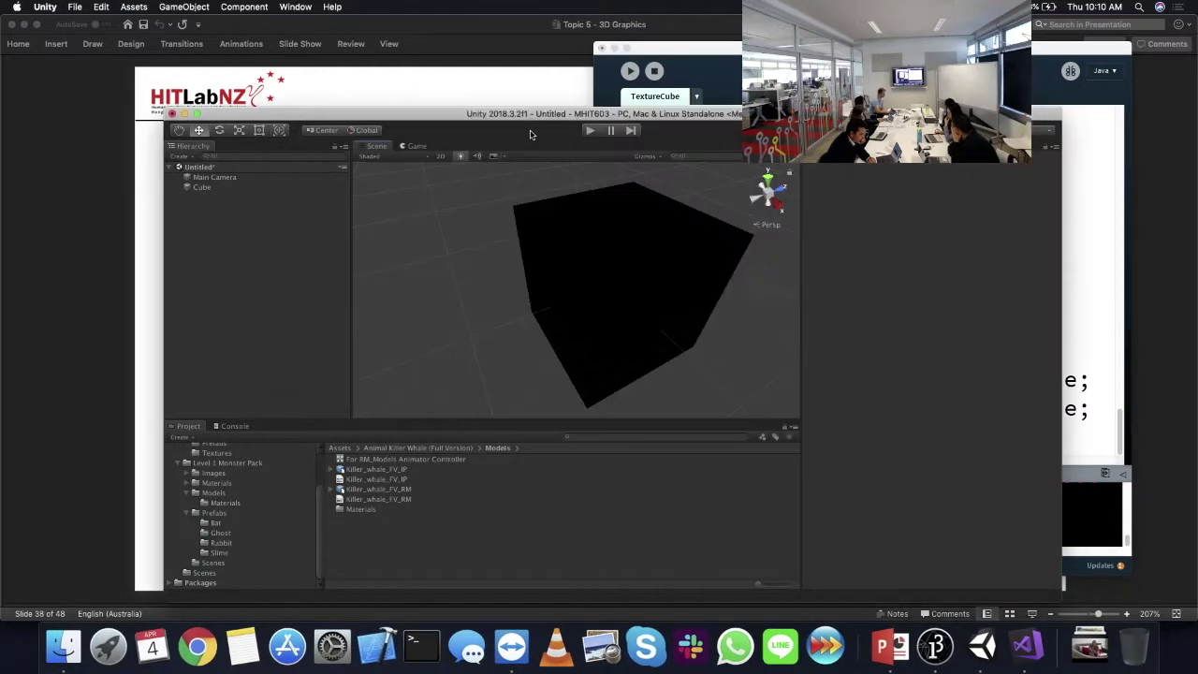
left_click(557, 302)
left_click(557, 302)
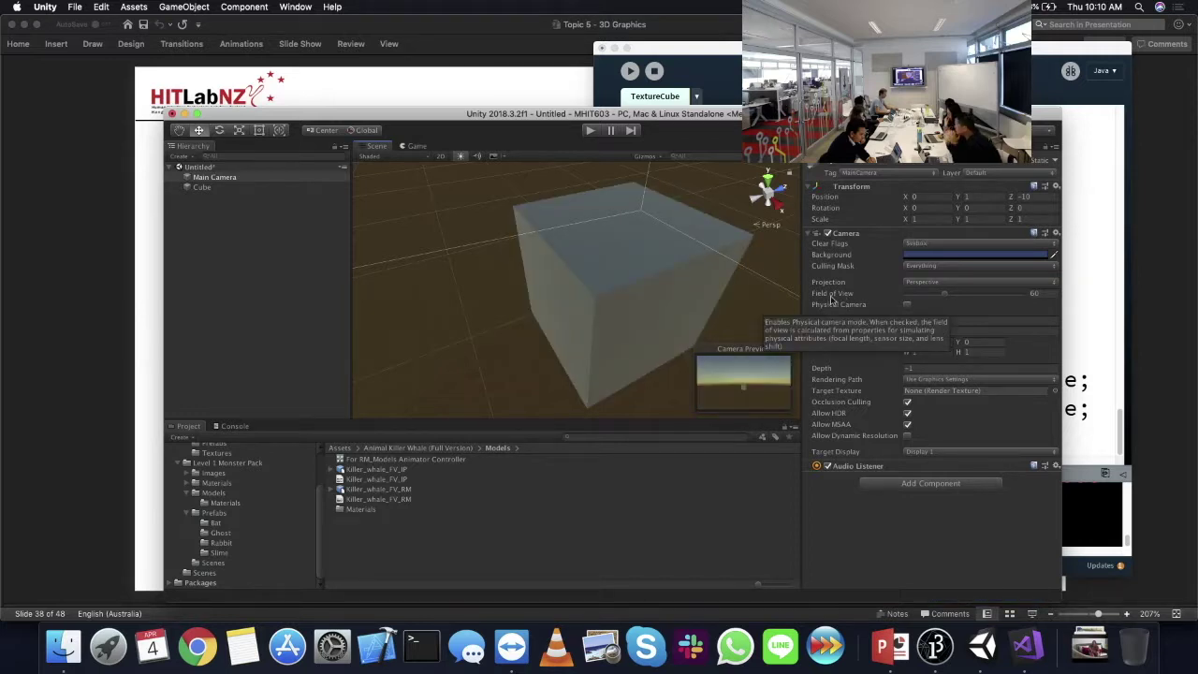
left_click(732, 279)
key("super+z")
key("super+shift+z")
right_click_drag(548, 276, 533, 206)
- Open the Lighting settings and set the environment's skybox material to None
left_click(328, 6)
left_click(387, 4)
left_click(295, 6)
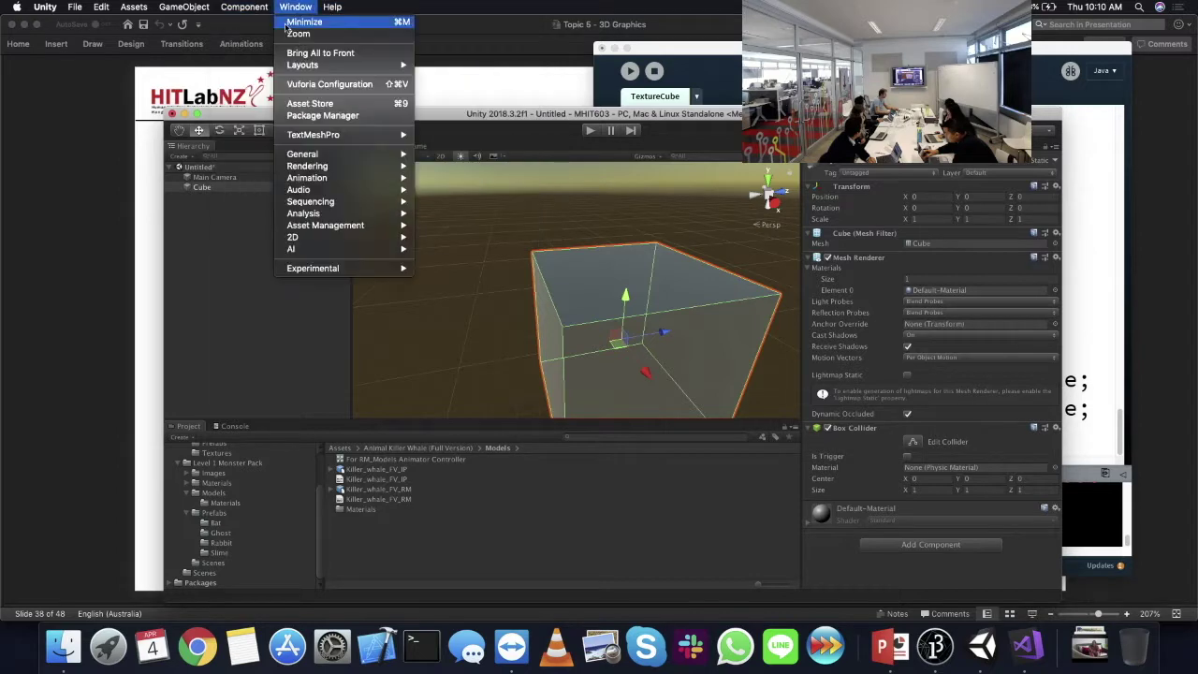
mouse_move(384, 166)
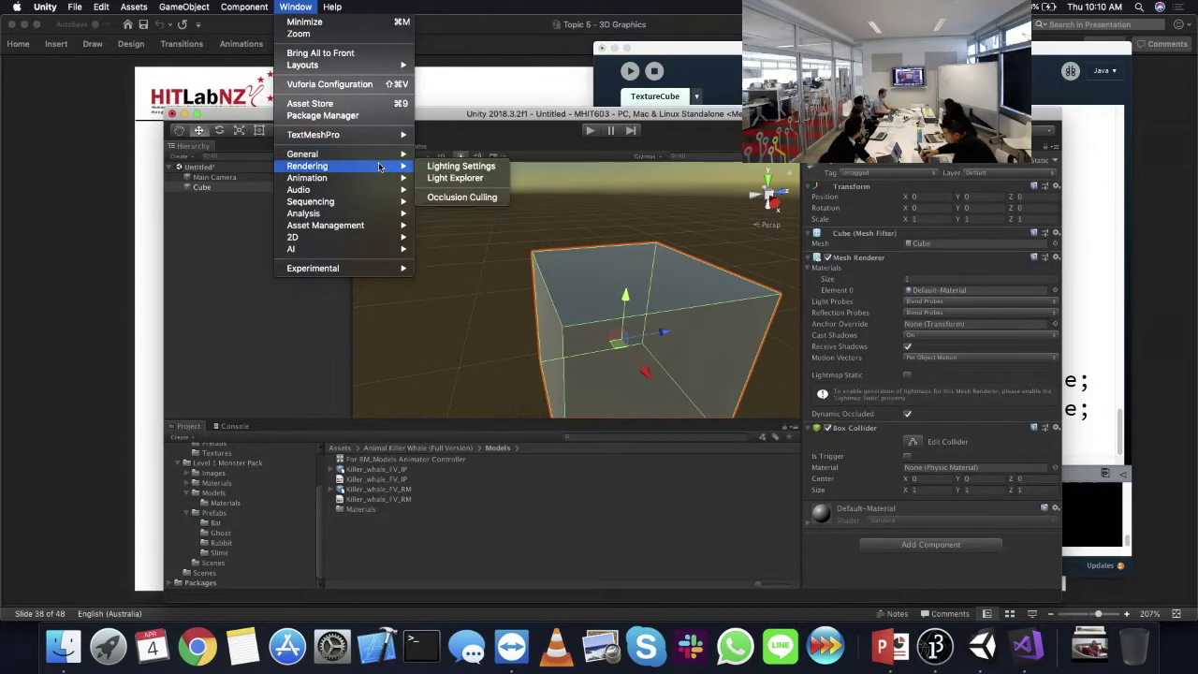
left_click(454, 164)
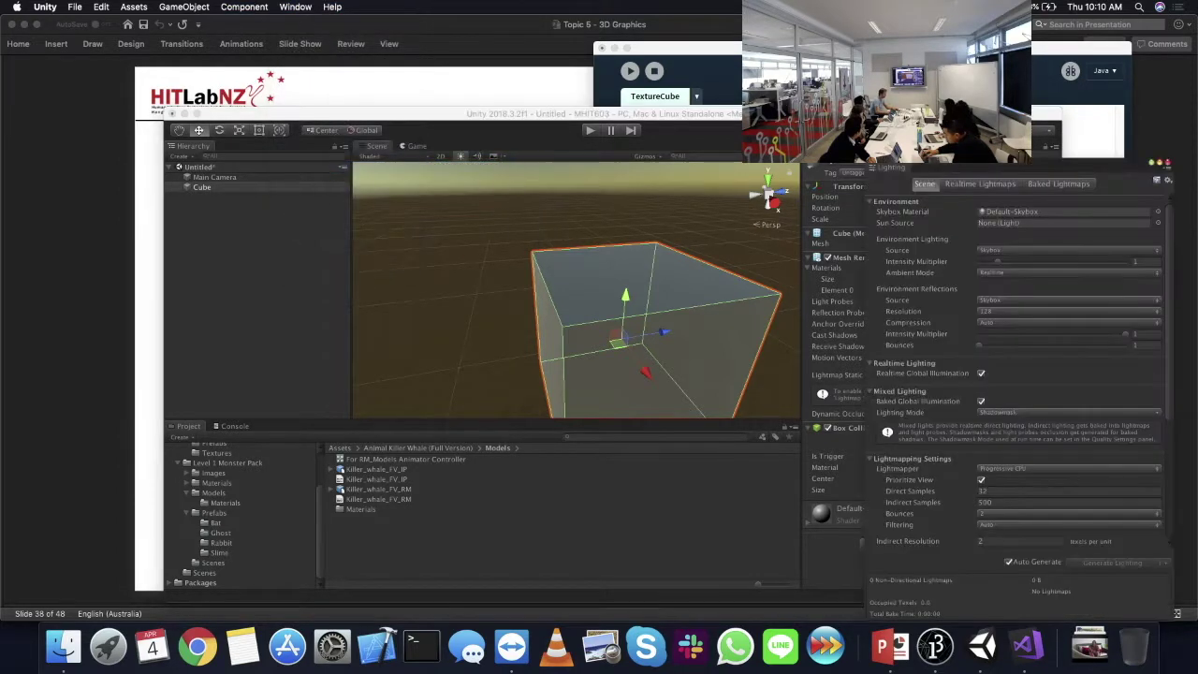
left_click(1158, 211)
left_click_drag(251, 167, 251, 32)
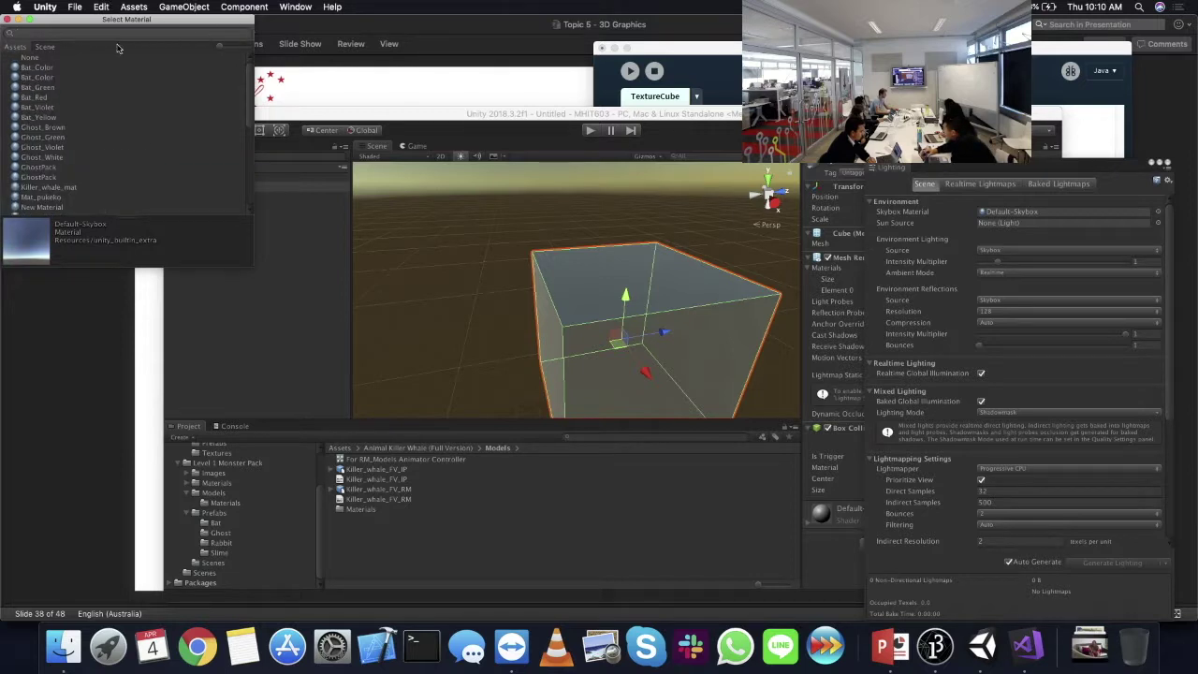
double_click(71, 57)
- Keep Skybox as the environment lighting source and set the ambient color to black
left_click(1014, 252)
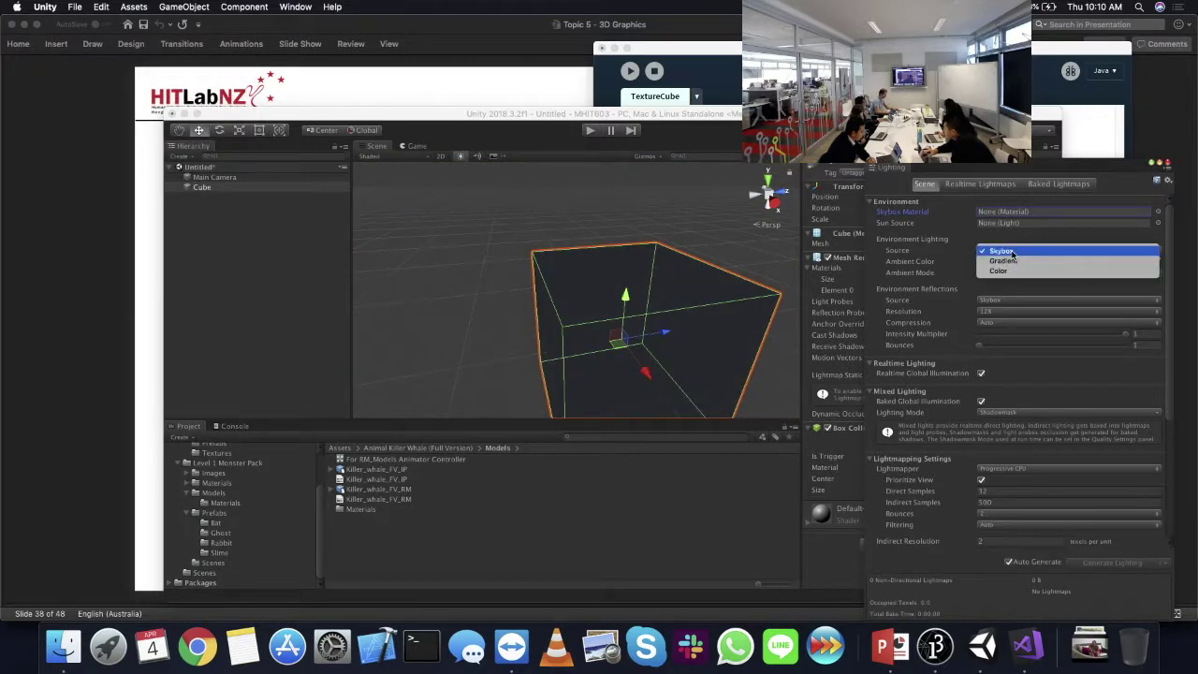
left_click(940, 278)
left_click(998, 263)
left_click_drag(1105, 225, 1032, 312)
left_click(1060, 106)
- Deselect the cube, inspect its shading in the Scene view and switch to the Game view
left_click_drag(506, 314, 444, 222, "alt")
left_click(446, 221)
left_click(412, 146)
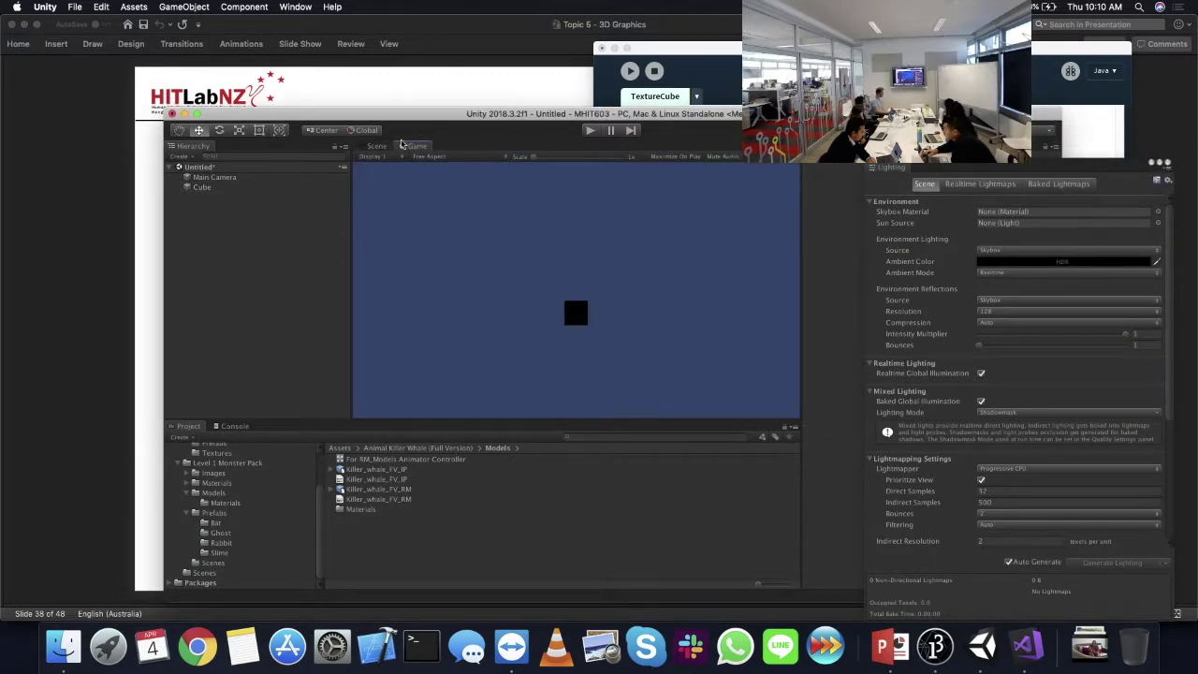
- Close the Lighting settings and set the Main Camera's background color to black
left_click(214, 177)
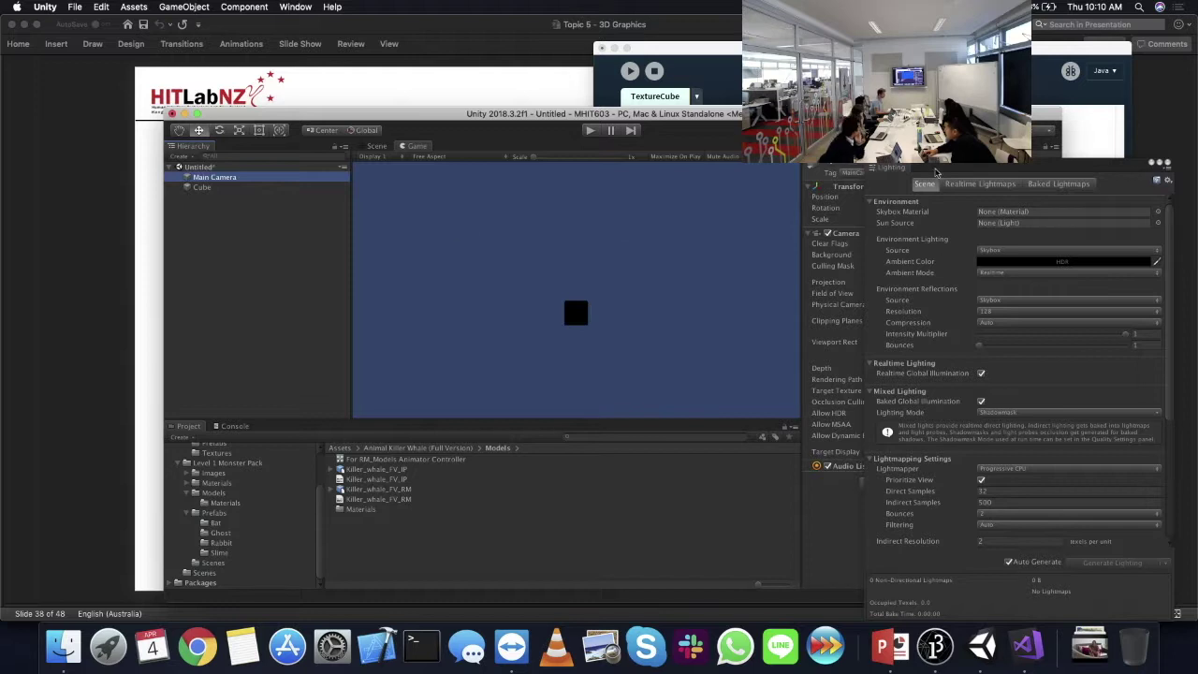
left_click(1170, 163)
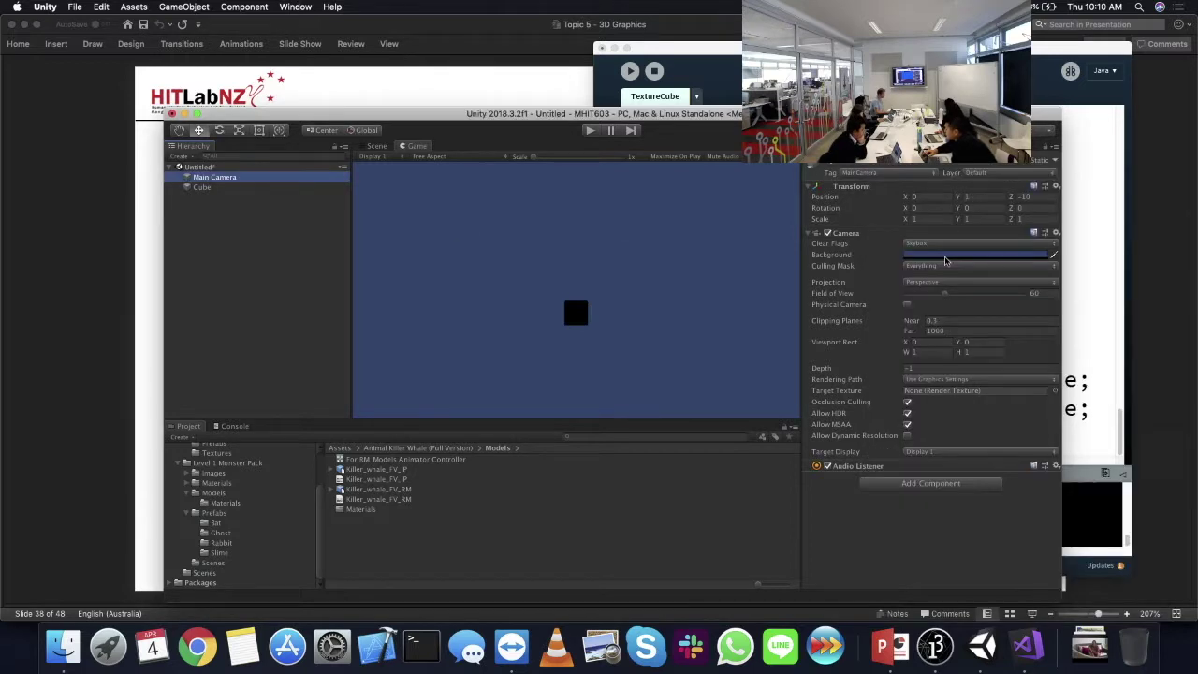
left_click(946, 256)
left_click_drag(1092, 185, 1081, 298)
left_click(1020, 343)
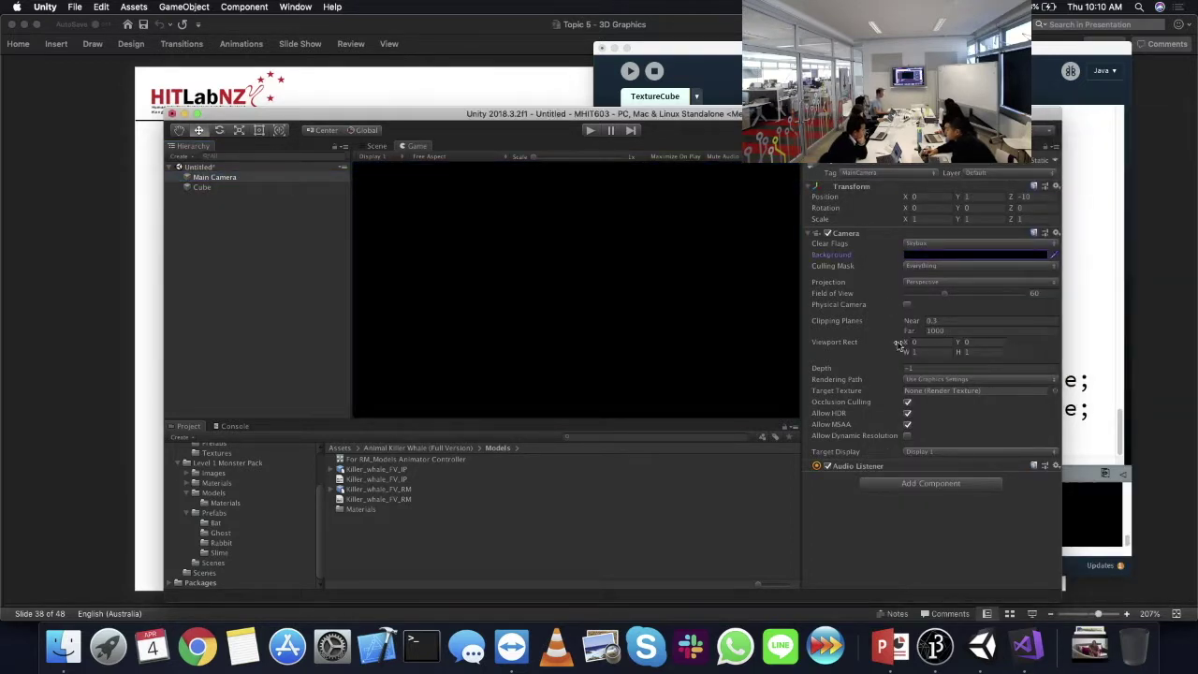
- Change the Main Camera's background to a muted blue, about RGB 81, 88, 126, and close the color picker
left_click(947, 257)
left_click_drag(1097, 182, 1116, 209)
left_click(1088, 255)
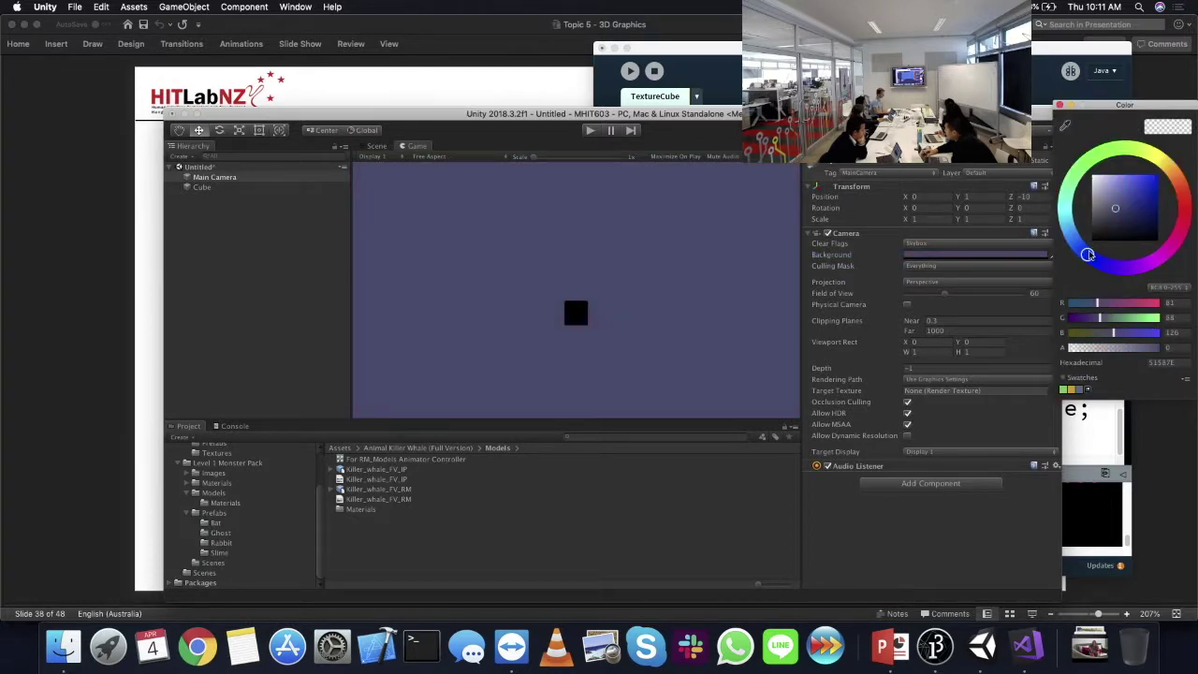
left_click(1059, 104)
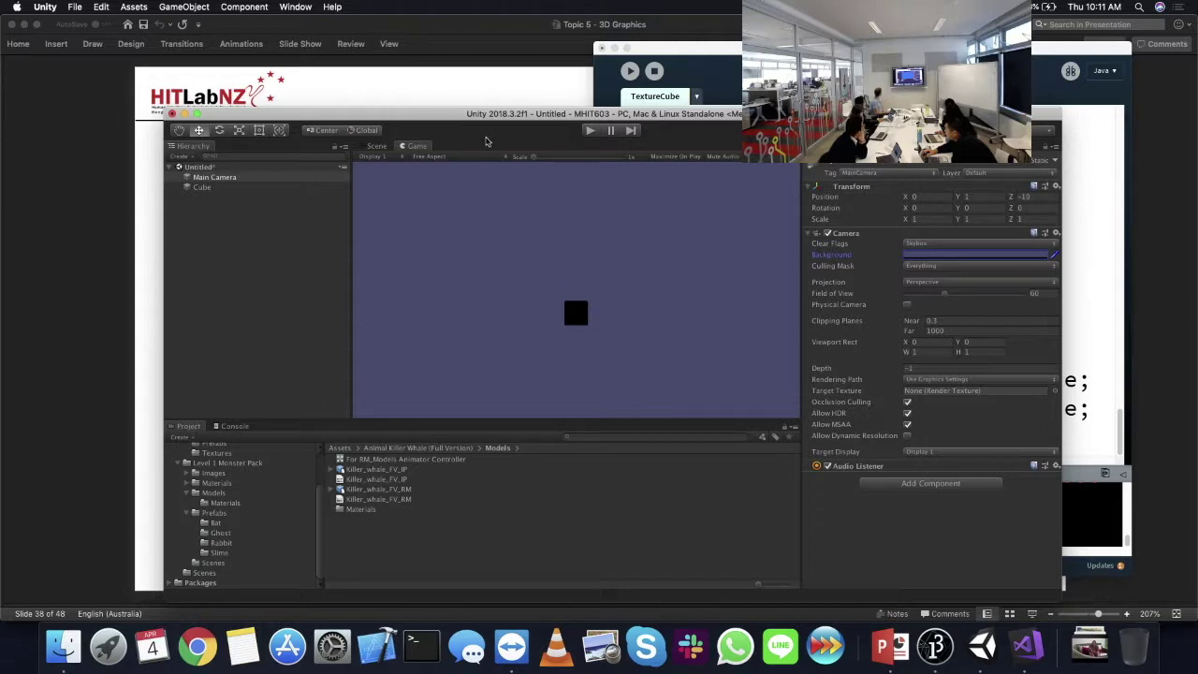
- Return to the Scene view and add a directional light to the scene
left_click(376, 146)
left_click_drag(585, 315, 506, 326, "alt")
scroll(572, 283, "down", 5)
left_click_drag(573, 283, 510, 254, "alt")
left_click(183, 7)
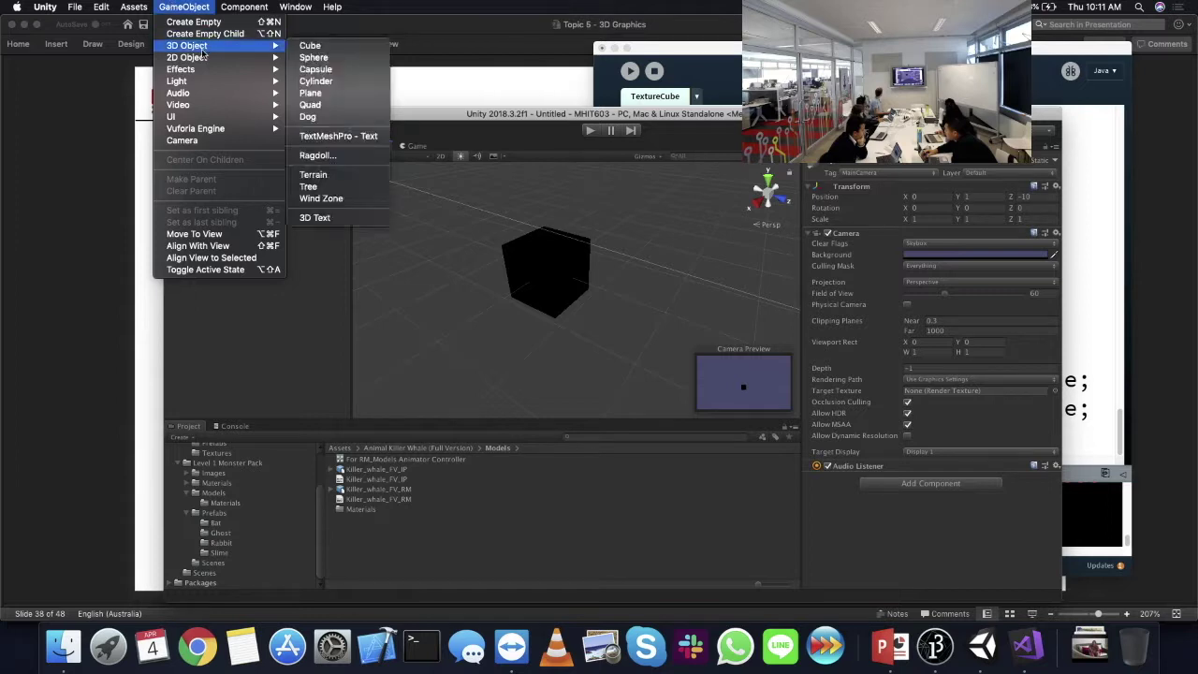
mouse_move(196, 89)
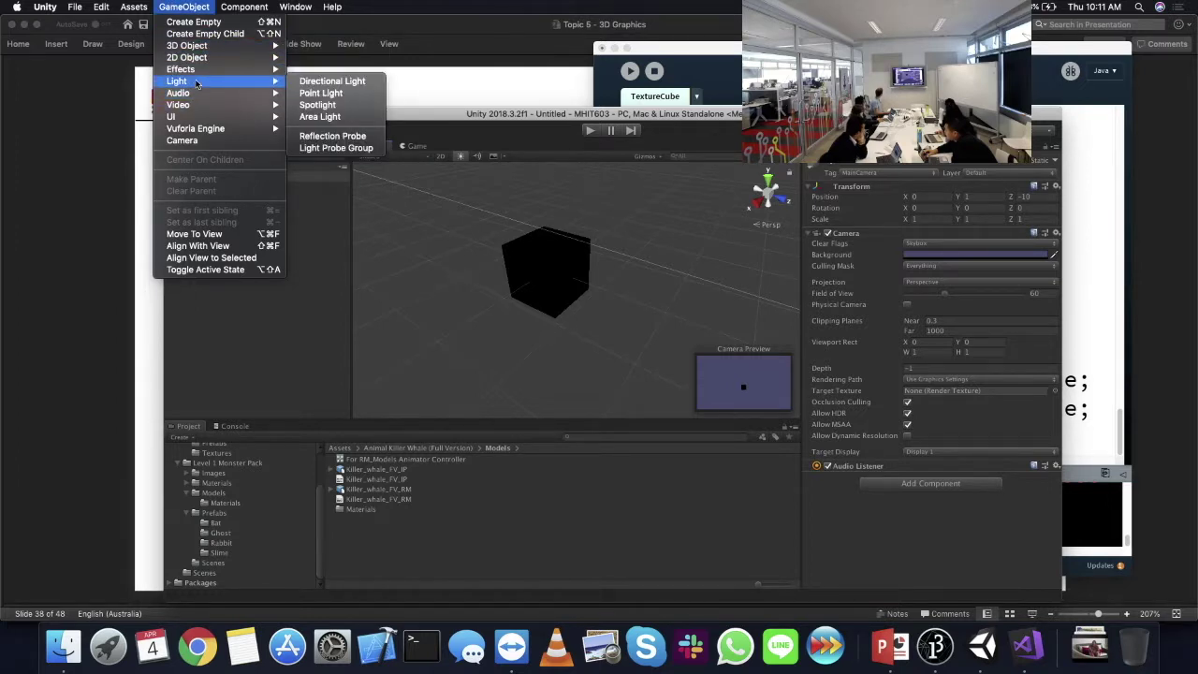
left_click(347, 82)
- Move the directional light to about X -0.34, Y 1.14, Z -2.47 and rotate it to about 4.8° around Y
left_click_drag(581, 289, 461, 184)
left_click_drag(476, 225, 566, 324, "alt")
left_click_drag(410, 253, 509, 297)
key("e")
scroll(527, 291, "down", 5)
scroll(527, 291, "up", 5)
middle_click_drag(527, 291, 610, 289)
scroll(655, 296, "down", 4)
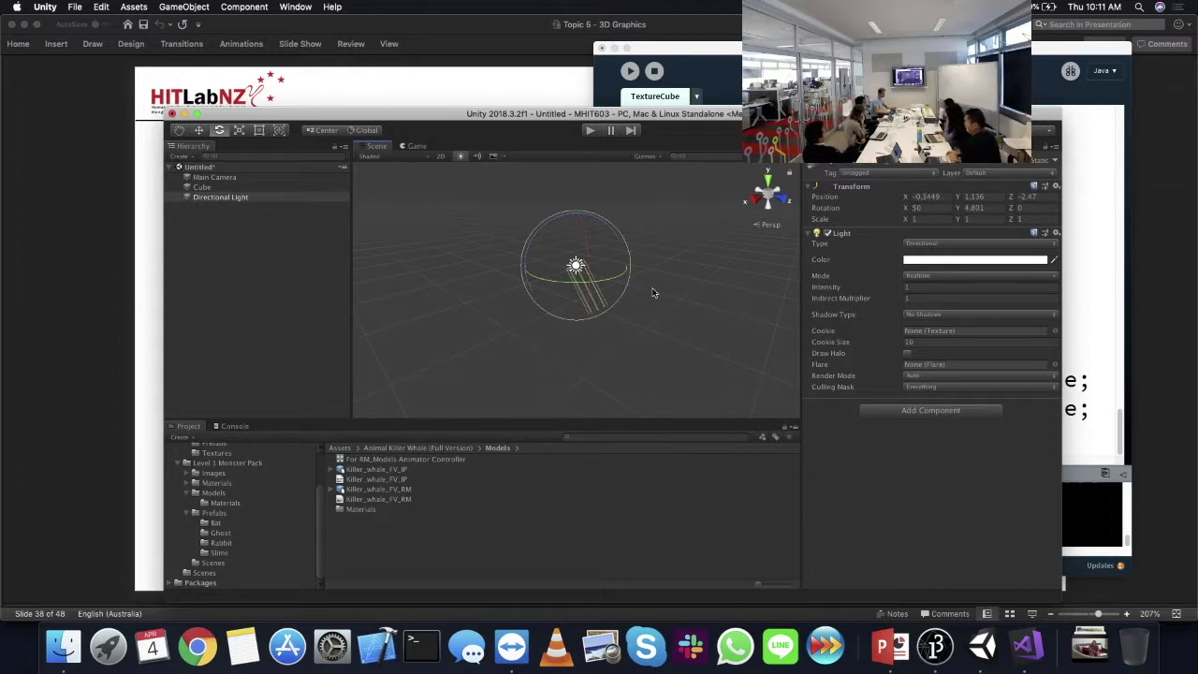
- Turn on 3D icons in the Scene view gizmo options and compare the directional light's icon size at different distances
left_click(654, 156)
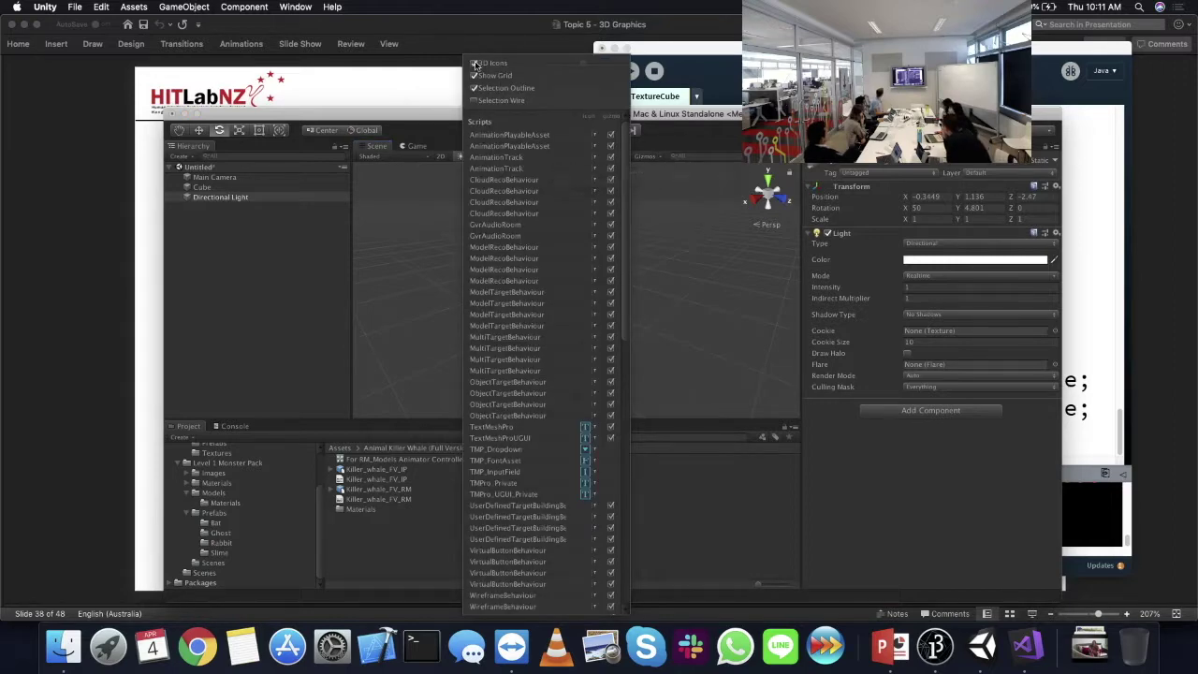
left_click(656, 255)
left_click(704, 284)
left_click(234, 180)
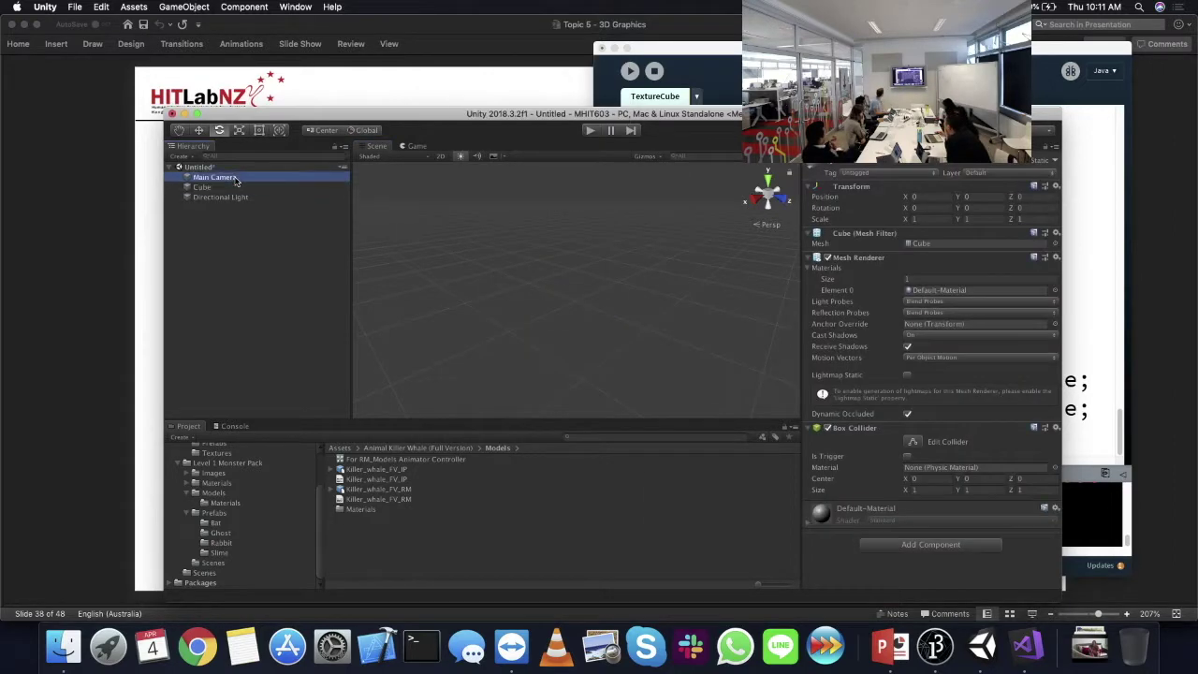
double_click(221, 197)
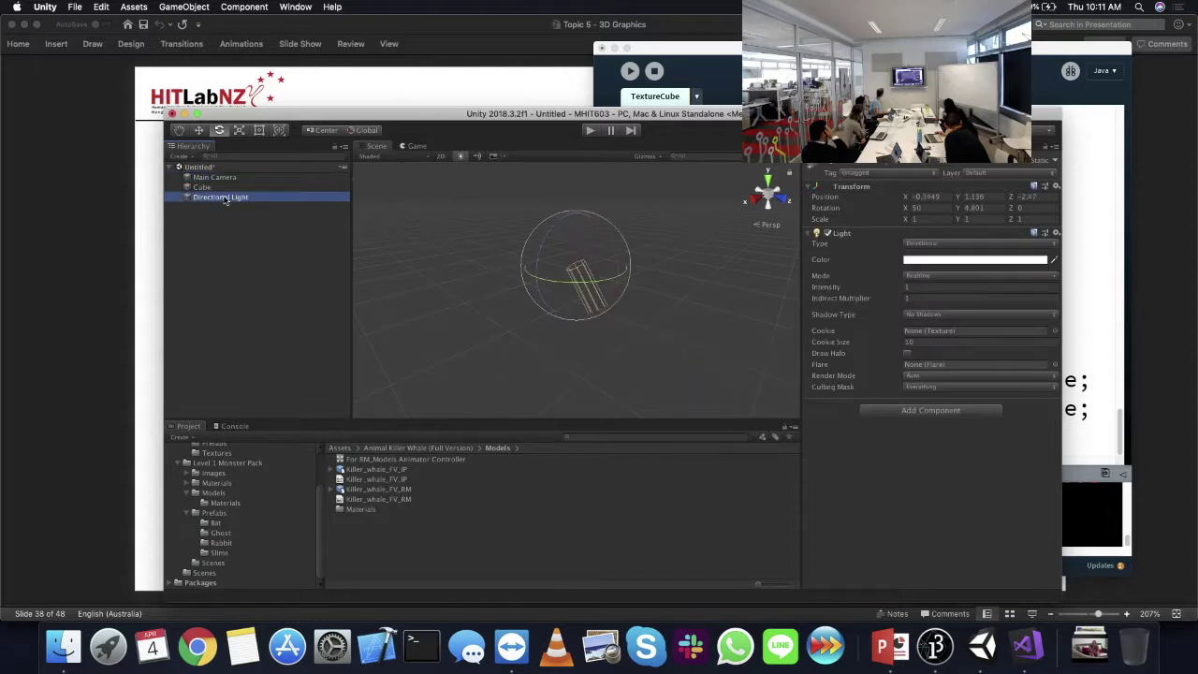
scroll(507, 302, "up", 5)
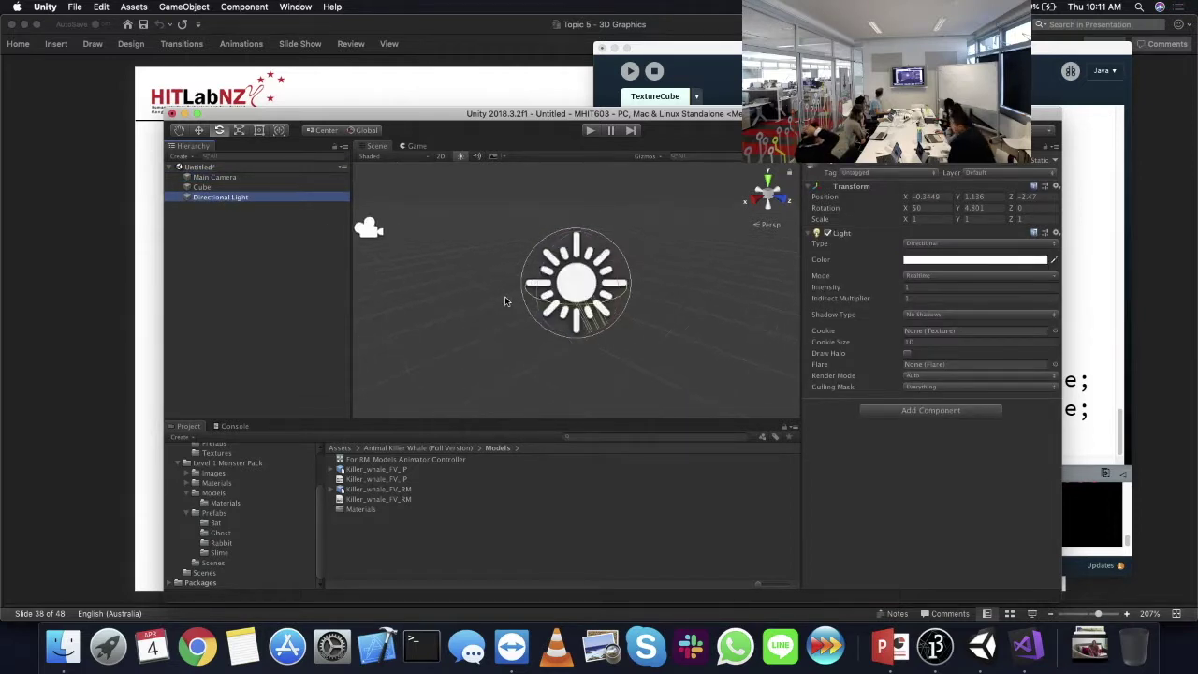
scroll(508, 307, "down", 4)
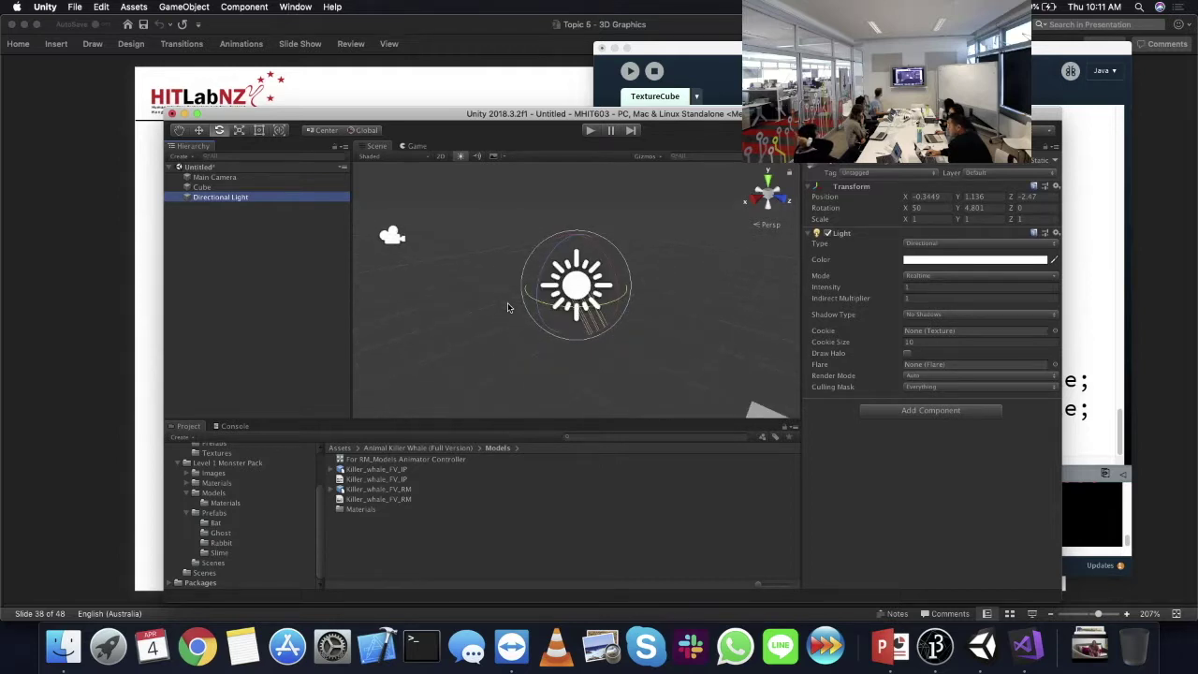
scroll(507, 307, "up", 2)
- Turn off 3D gizmo icons and compare the camera and light icons at different distances
left_click(658, 159)
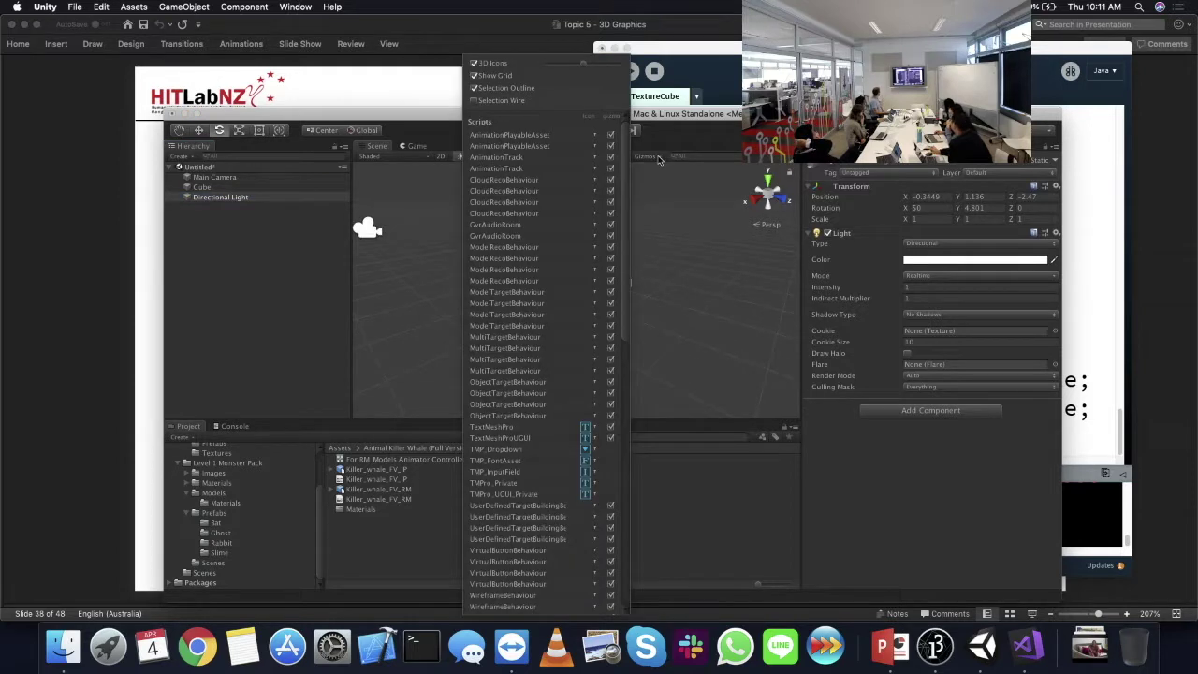
left_click(474, 62)
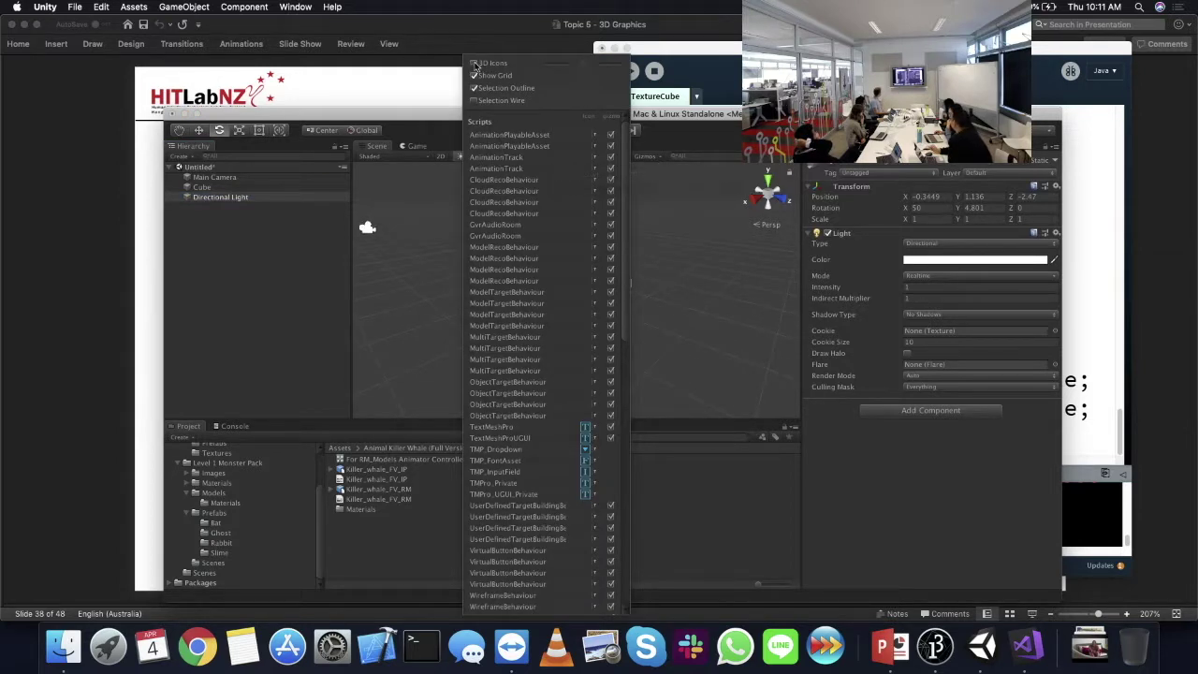
left_click(744, 288)
scroll(614, 298, "up", 2)
scroll(620, 301, "up", 4)
scroll(578, 281, "down", 3)
scroll(581, 287, "down", 3)
scroll(599, 289, "up", 1)
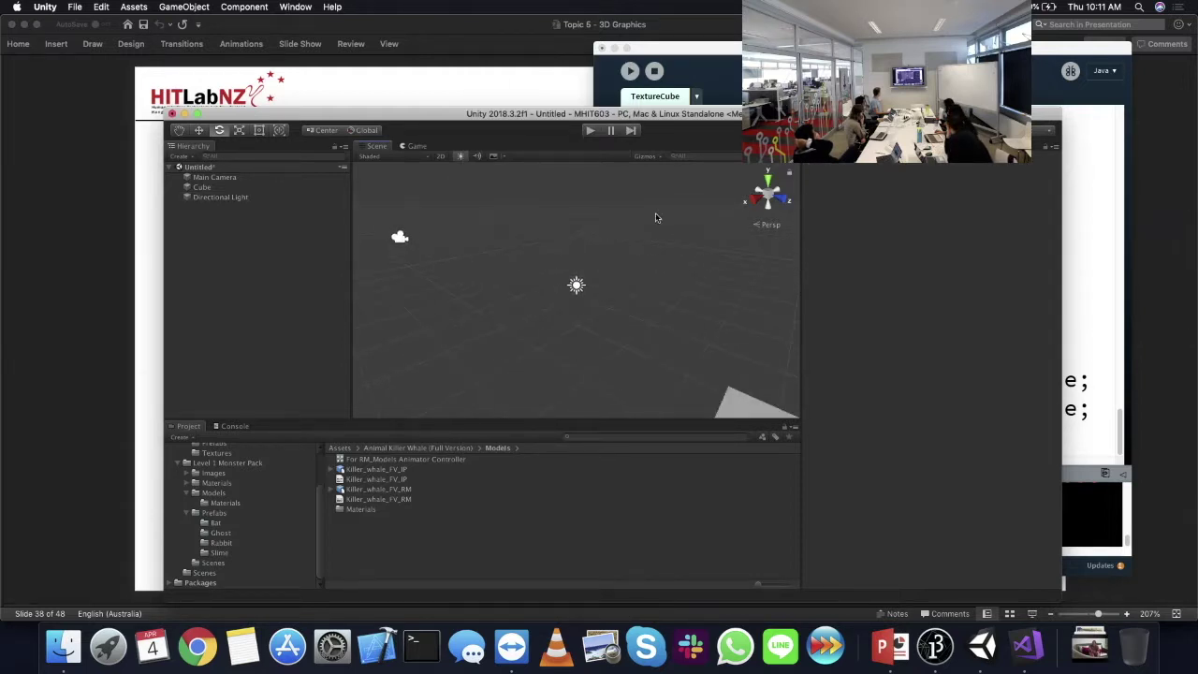
- Enable 3D gizmo icons again and check how the icons scale with distance
left_click(655, 160)
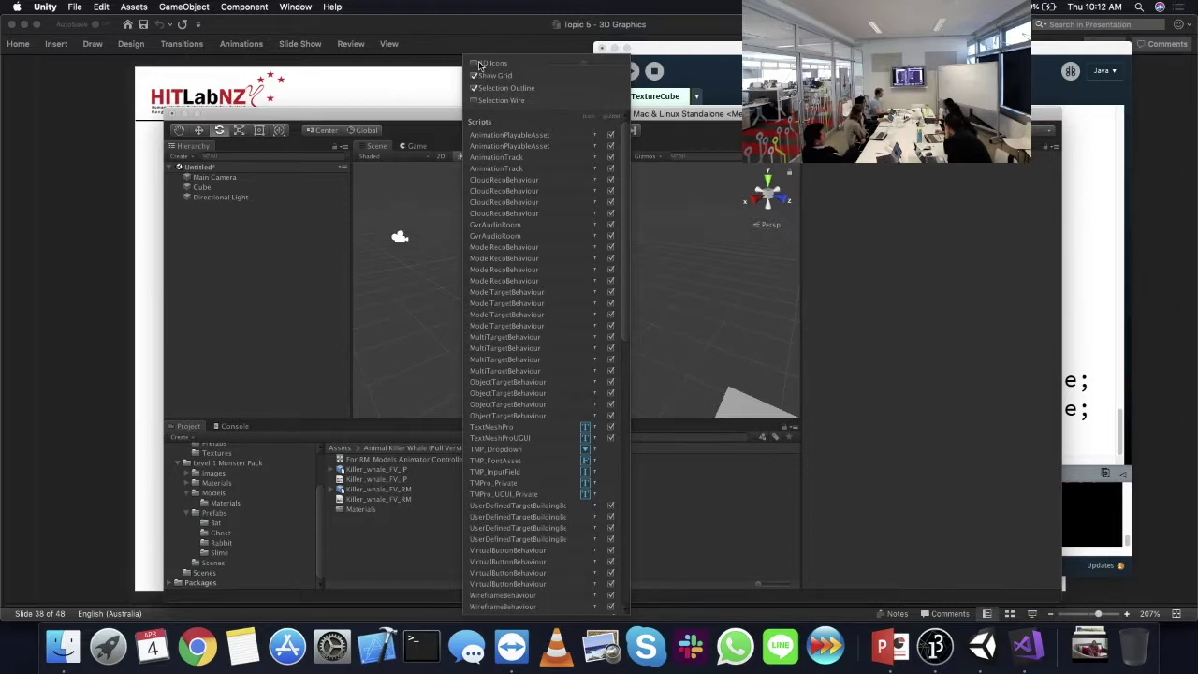
left_click(672, 264)
scroll(606, 278, "up", 3)
scroll(606, 278, "down", 5)
scroll(607, 278, "down", 3)
scroll(607, 272, "up", 5)
- Disable 3D gizmo icons again and check the flat icons near and far from the light
left_click(646, 157)
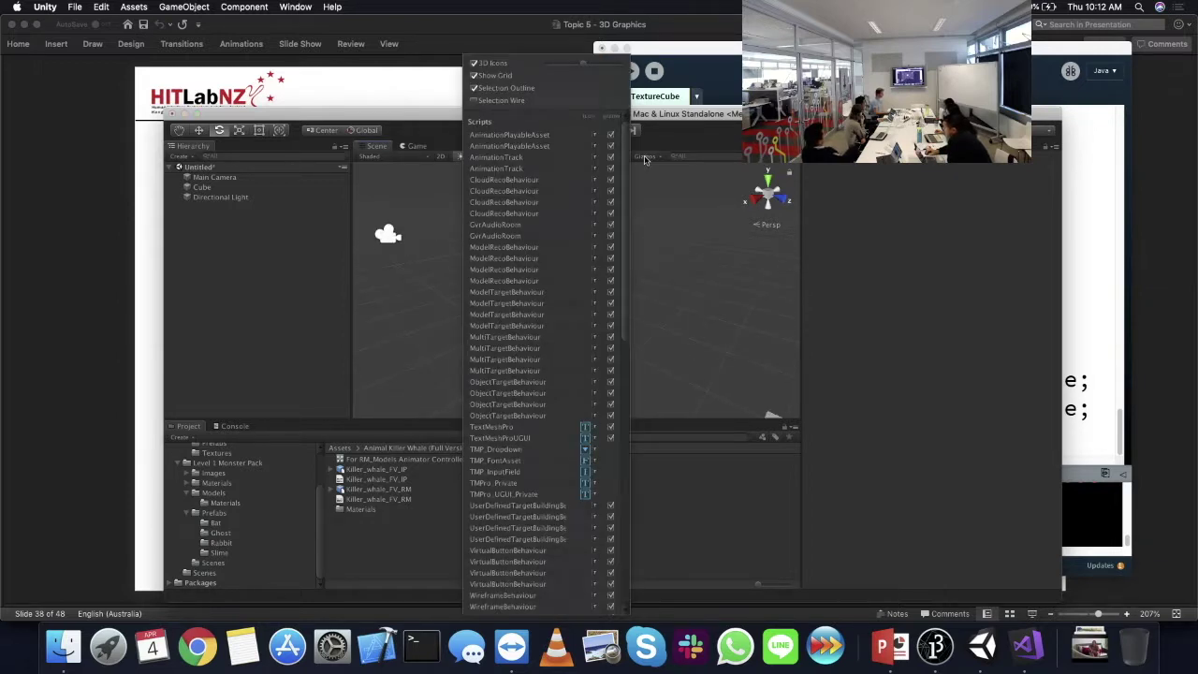
left_click(475, 64)
left_click(700, 302)
scroll(669, 329, "down", 8)
scroll(659, 320, "up", 4)
scroll(661, 324, "up", 2)
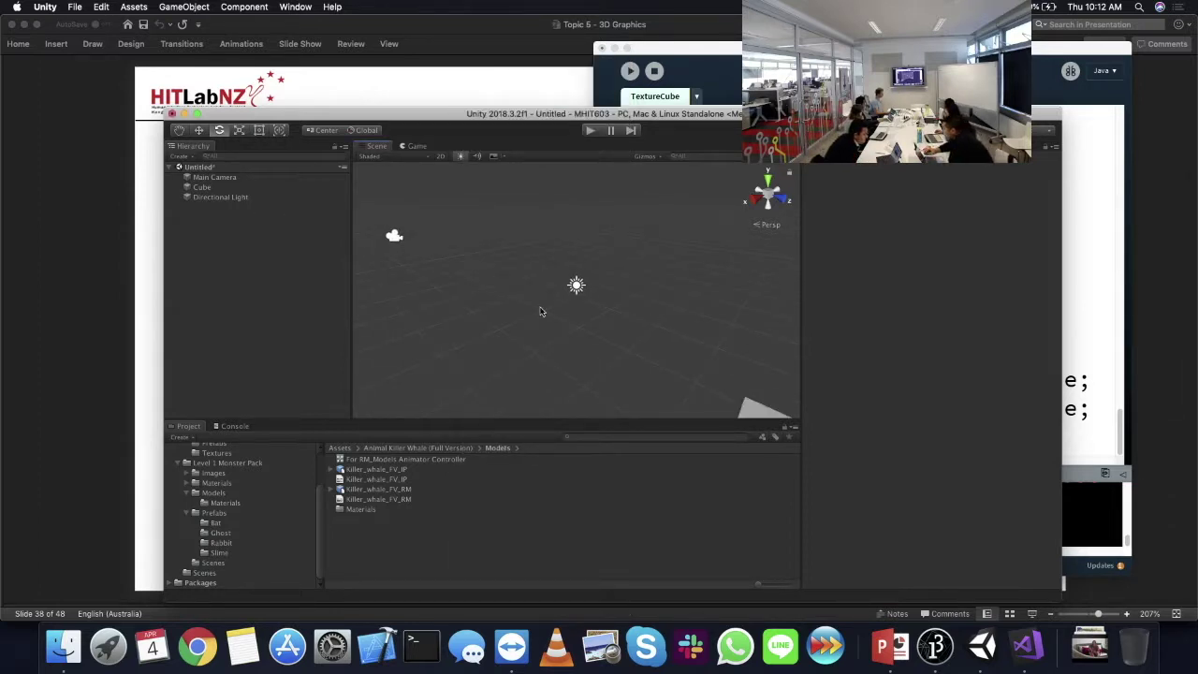
scroll(551, 316, "down", 2)
- Turn 3D gizmo icons on while focusing on the directional light, and switch them back off
left_click(646, 157)
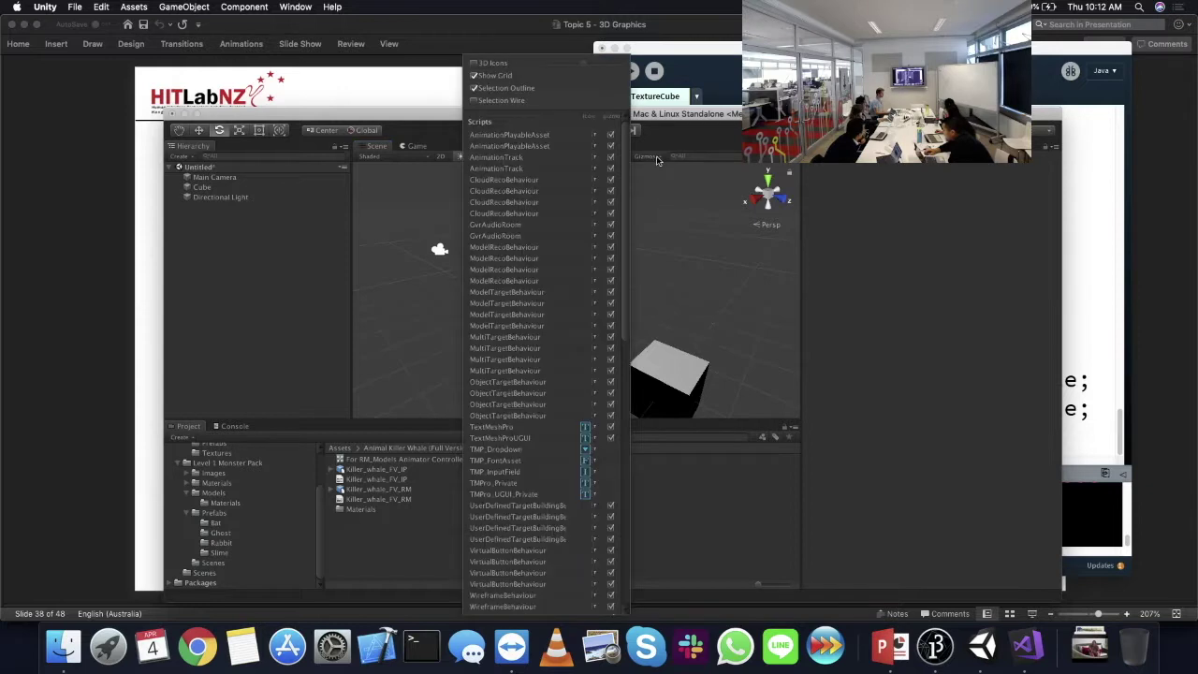
left_click(260, 198)
double_click(234, 197)
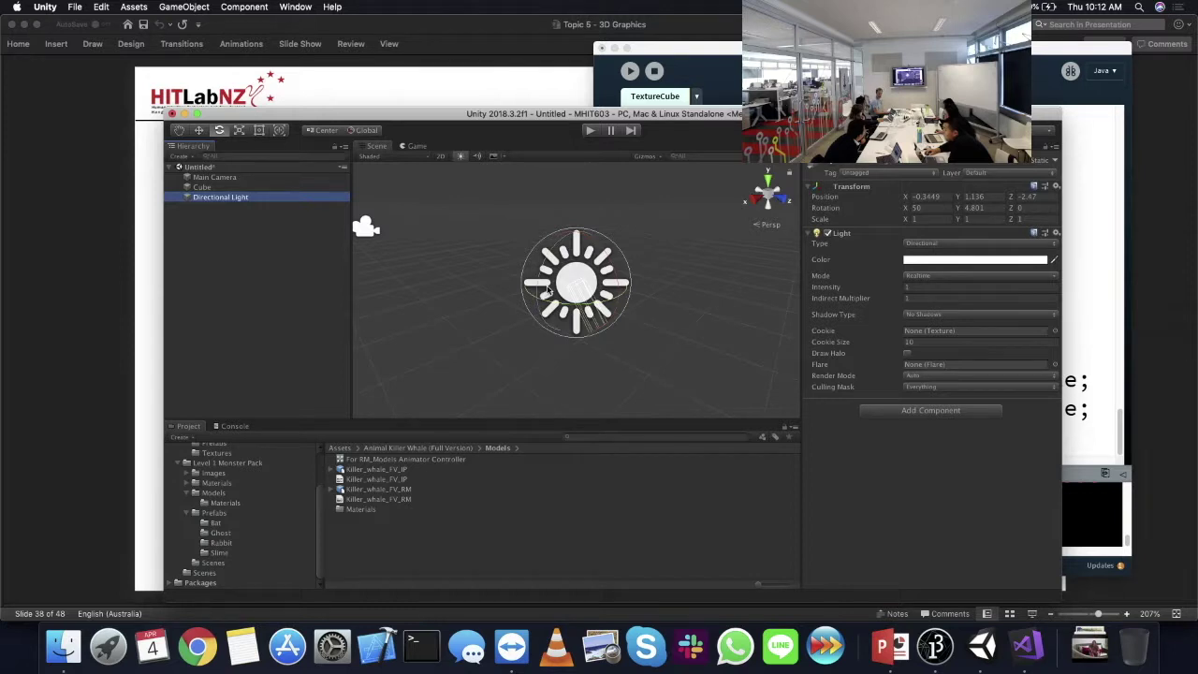
left_click(648, 158)
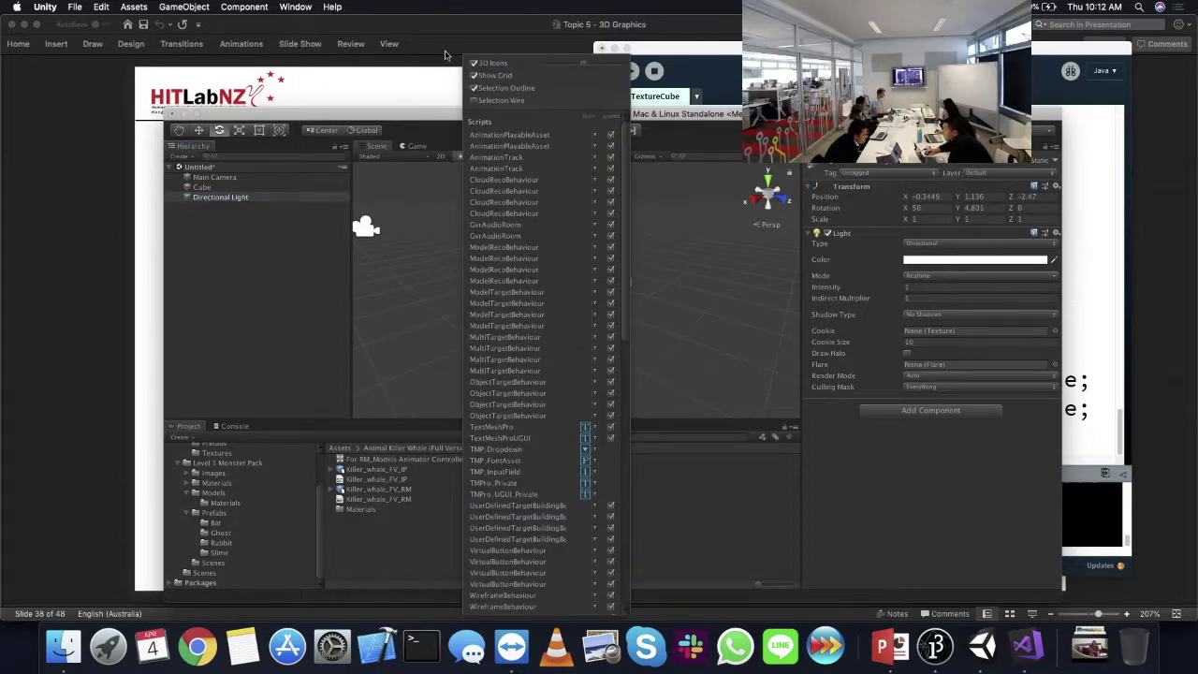
left_click(674, 270)
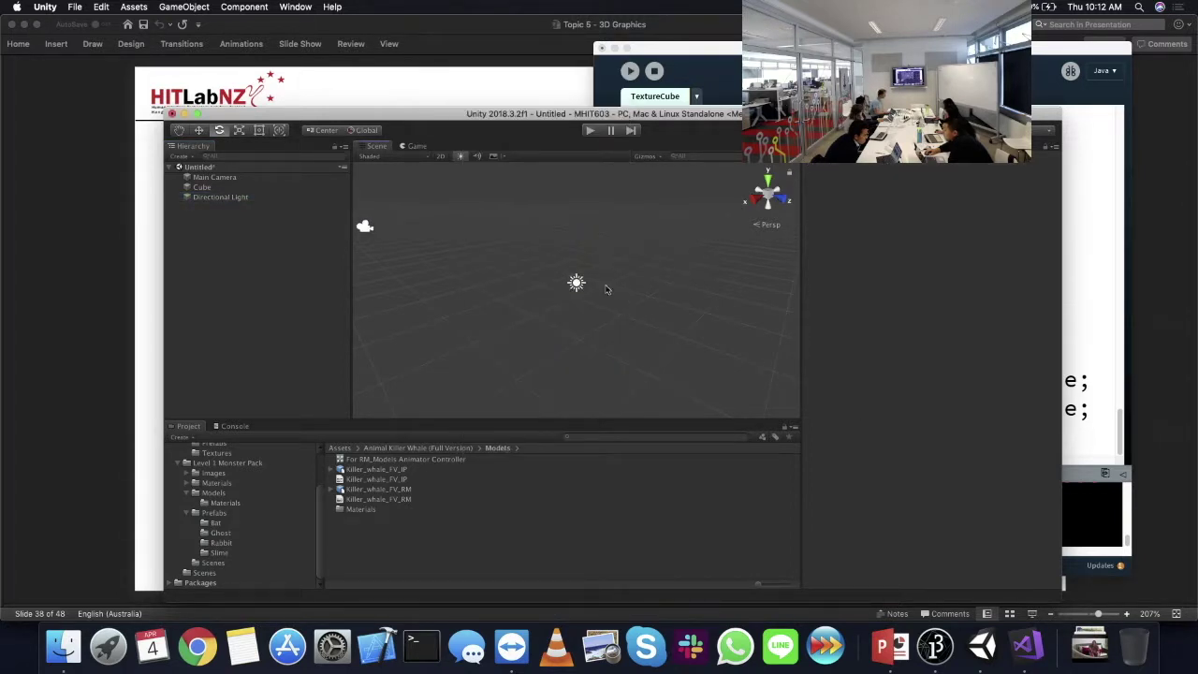
- Move the directional light to about X -0.31, Y 1.14, Z -2.48 and rotate it to about 50°, -3.3°, -10.6°
left_click(226, 197)
middle_click_drag(590, 259, 504, 290)
key("f")
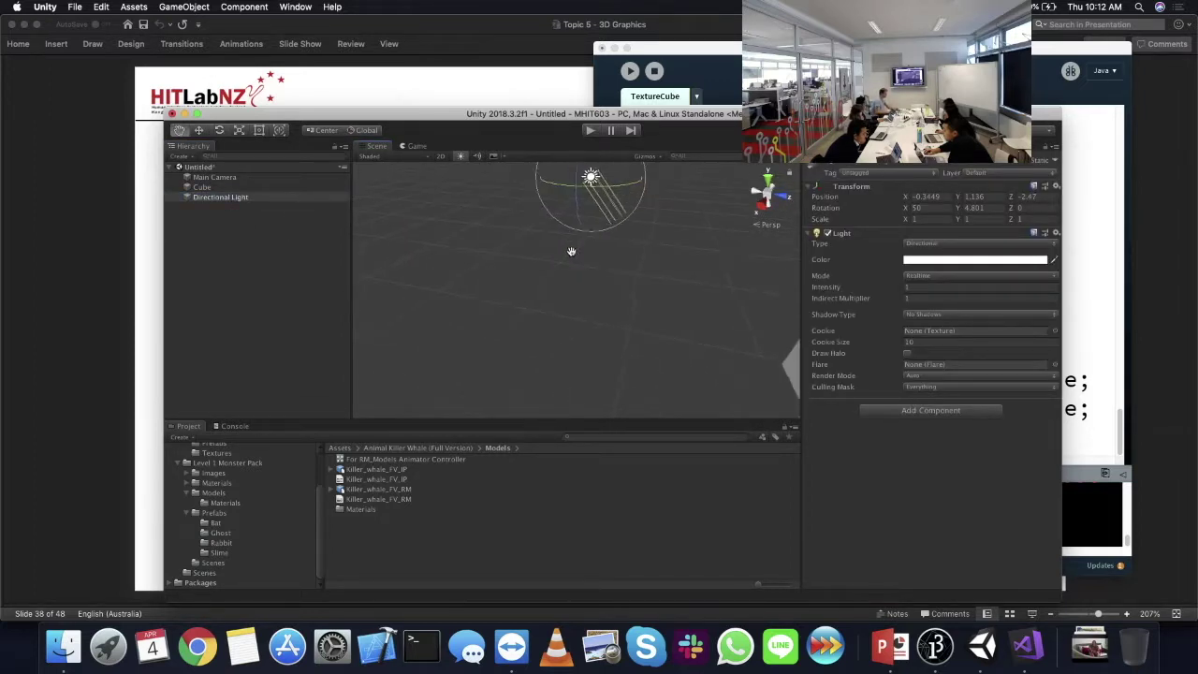
left_click(199, 131)
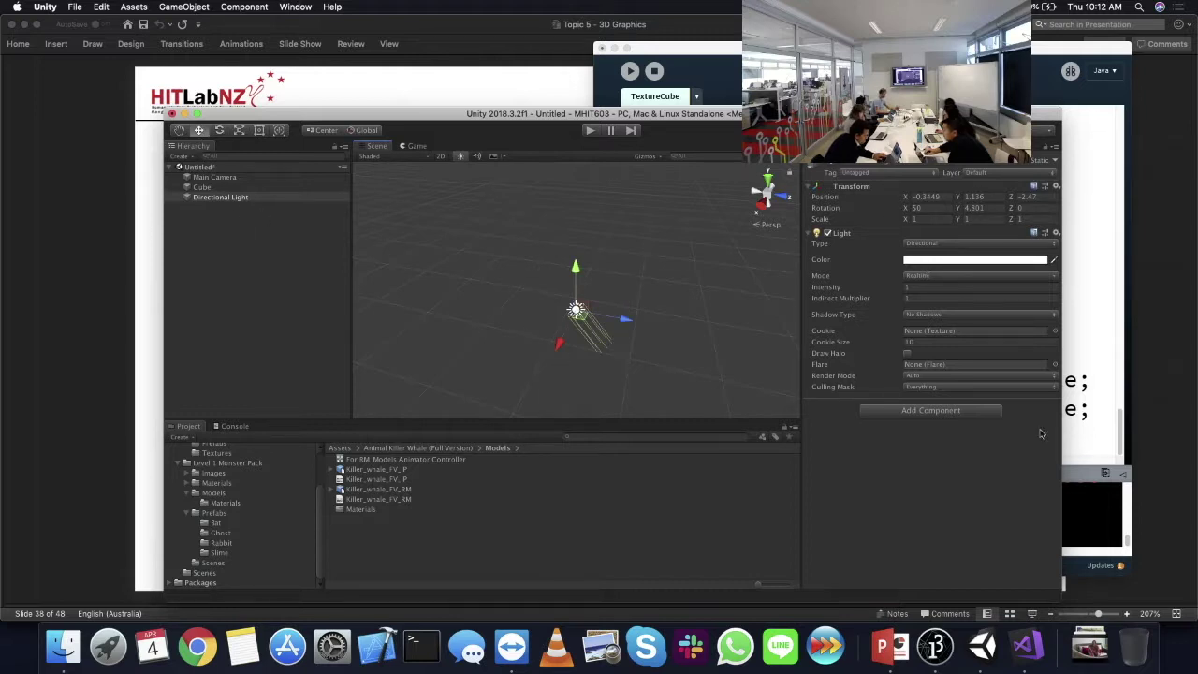
right_click_drag(722, 353, 803, 397)
mouse_move(505, 277)
left_mouse_down()
mouse_move(544, 284)
mouse_move(498, 273)
left_mouse_up()
left_click(219, 130)
left_click_drag(441, 221, 359, 195)
- Try scaling the directional light and move it to about X -1.2, Y 1.14, Z -3.7
left_click(239, 129)
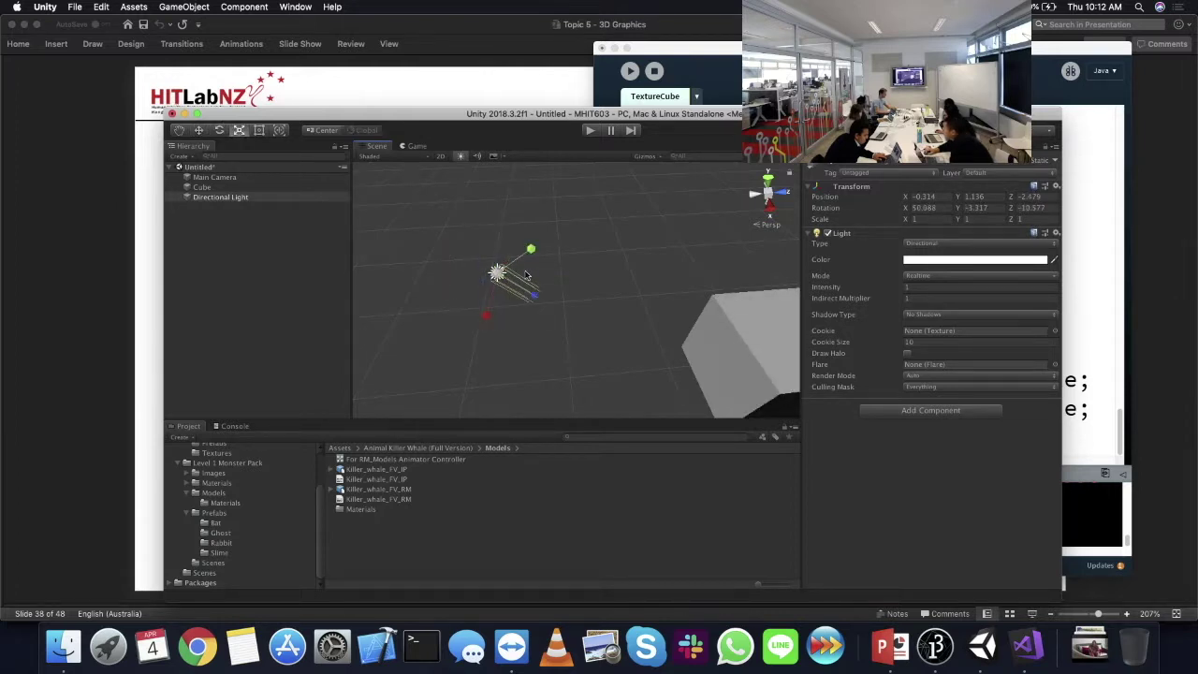
left_click_drag(531, 249, 609, 178)
left_click(199, 130)
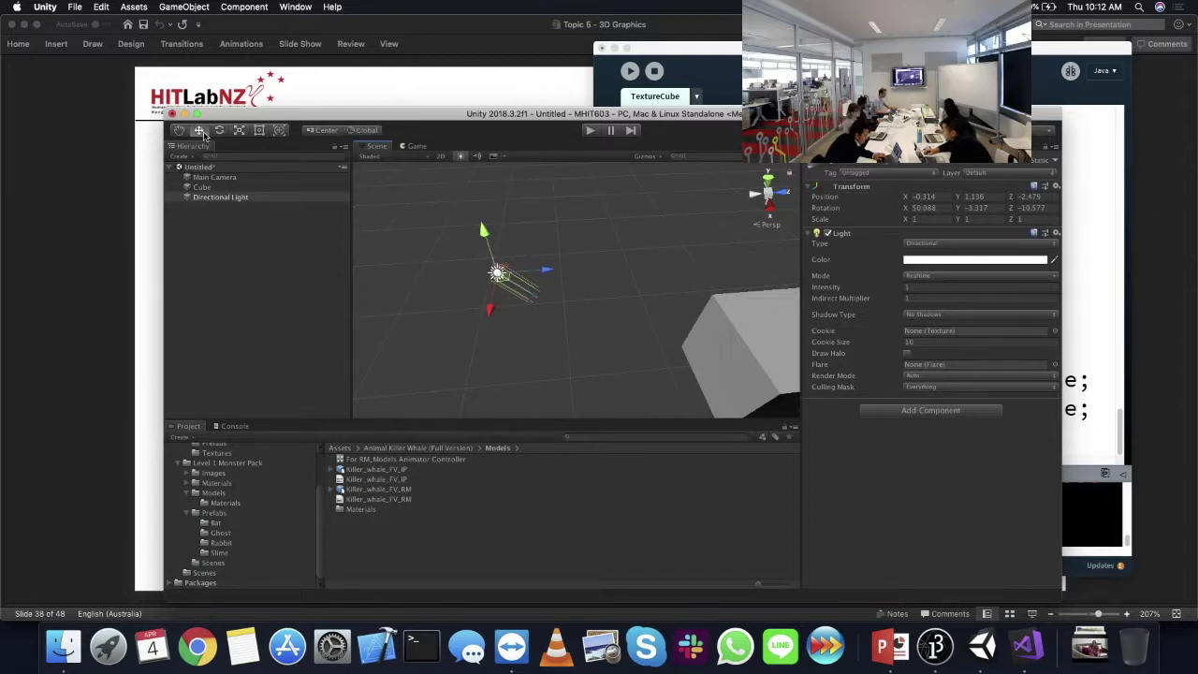
key("f")
left_click_drag(595, 310, 443, 245)
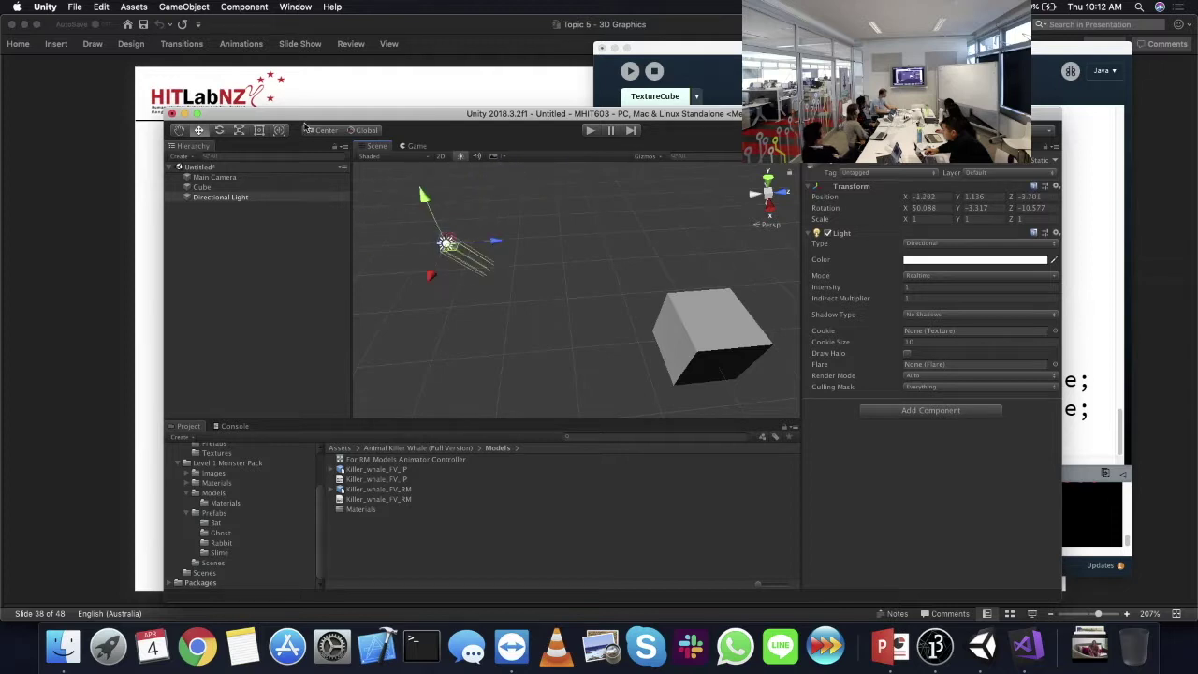
- Try scaling the directional light uniformly and undo the change
left_click(241, 131)
left_click_drag(448, 247, 412, 299)
key("super+z")
- Rotate the directional light and switch to the Lights slide in PowerPoint
left_click(219, 131)
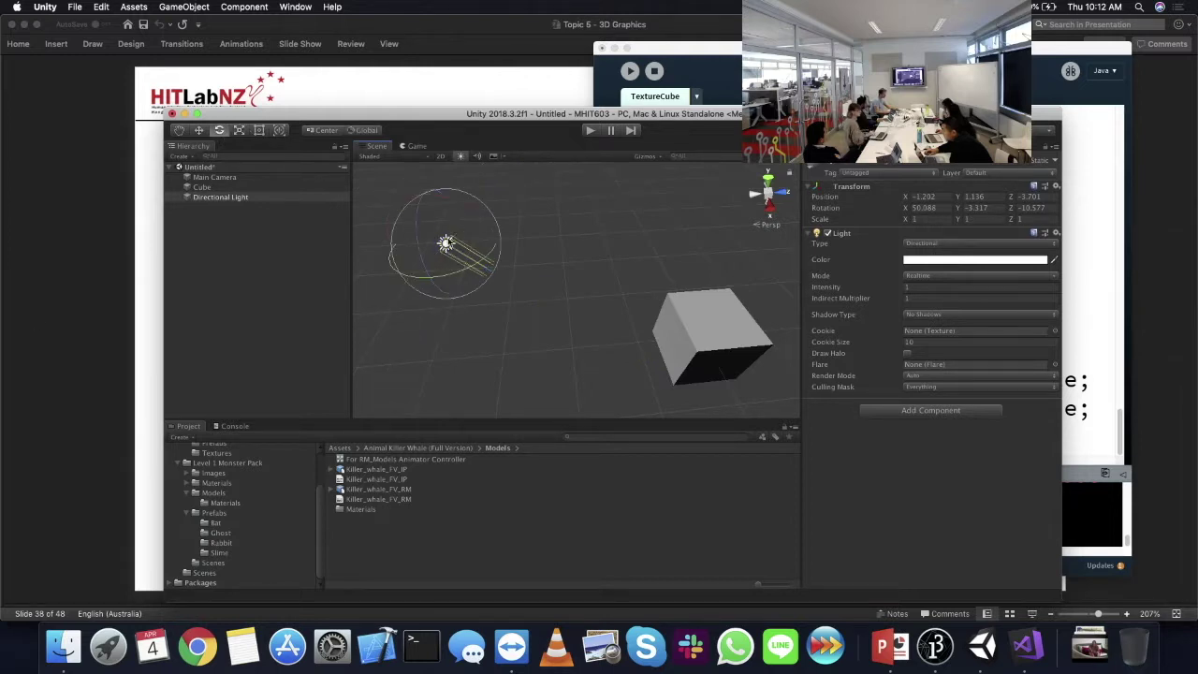
mouse_move(474, 233)
left_mouse_down()
mouse_move(620, 321)
mouse_move(612, 254)
mouse_move(509, 199)
mouse_move(633, 255)
left_mouse_up()
left_click(106, 298)
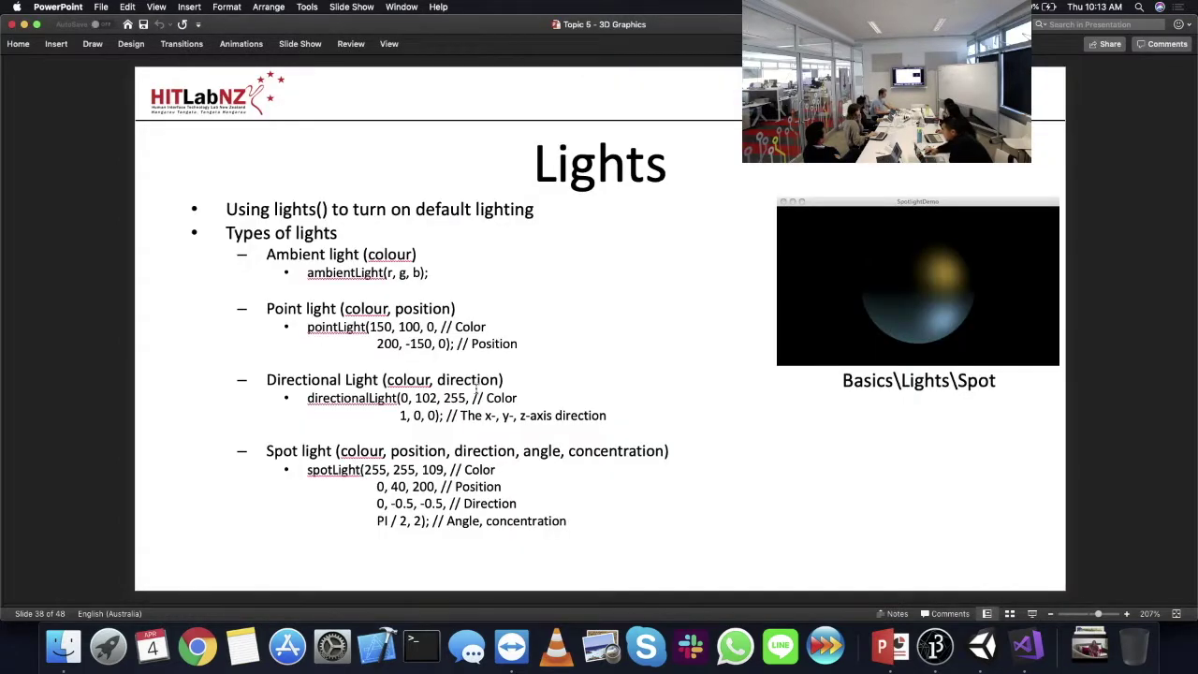
- Switch back to Unity and rotate the directional light to about X 145°, Y -182°, Z -31°
left_click(982, 646)
mouse_move(476, 291)
left_mouse_down()
mouse_move(465, 261)
mouse_move(487, 266)
mouse_move(515, 245)
mouse_move(531, 192)
mouse_move(554, 222)
mouse_move(615, 187)
mouse_move(635, 206)
mouse_move(599, 309)
mouse_move(568, 347)
mouse_move(352, 304)
left_mouse_up()
left_click_drag(410, 250, 496, 274)
middle_click_drag(499, 278, 625, 367)
left_click_drag(492, 348, 511, 297)
- Move the directional light to about X -0.35, Y 1.14, Z -2 and inspect the cube's shading up close
left_click(199, 130)
left_click_drag(520, 373, 678, 405)
middle_click_drag(679, 405, 519, 291)
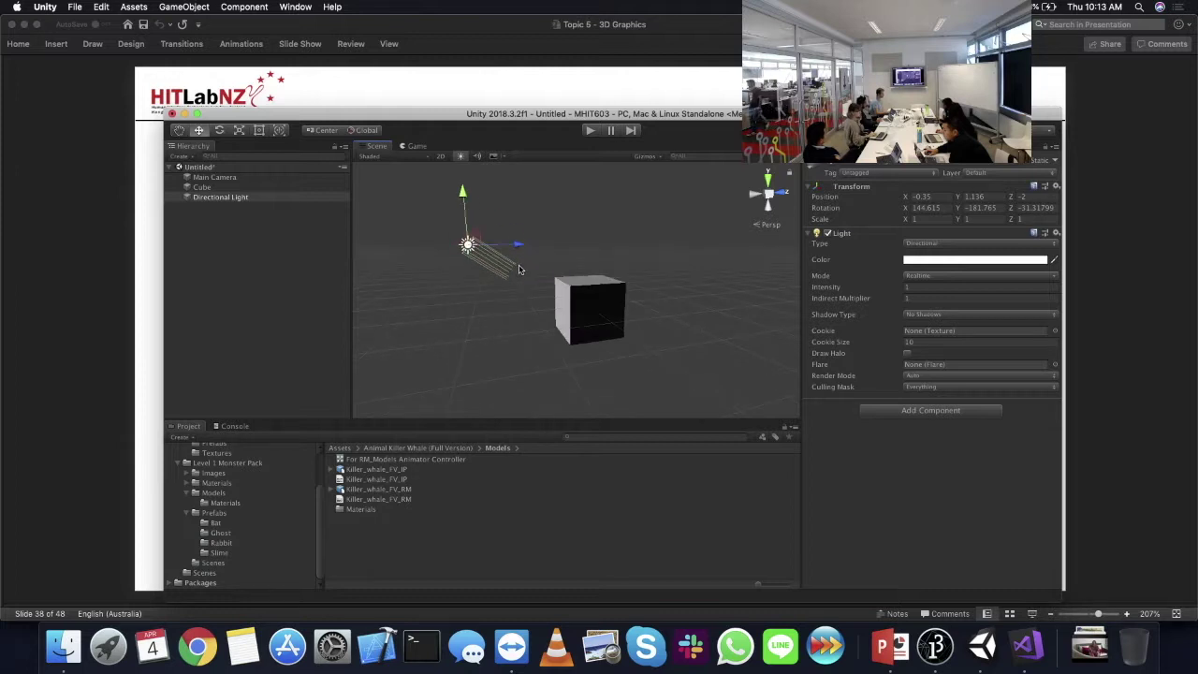
scroll(451, 283, "up", 5)
left_click_drag(466, 295, 445, 251, "alt")
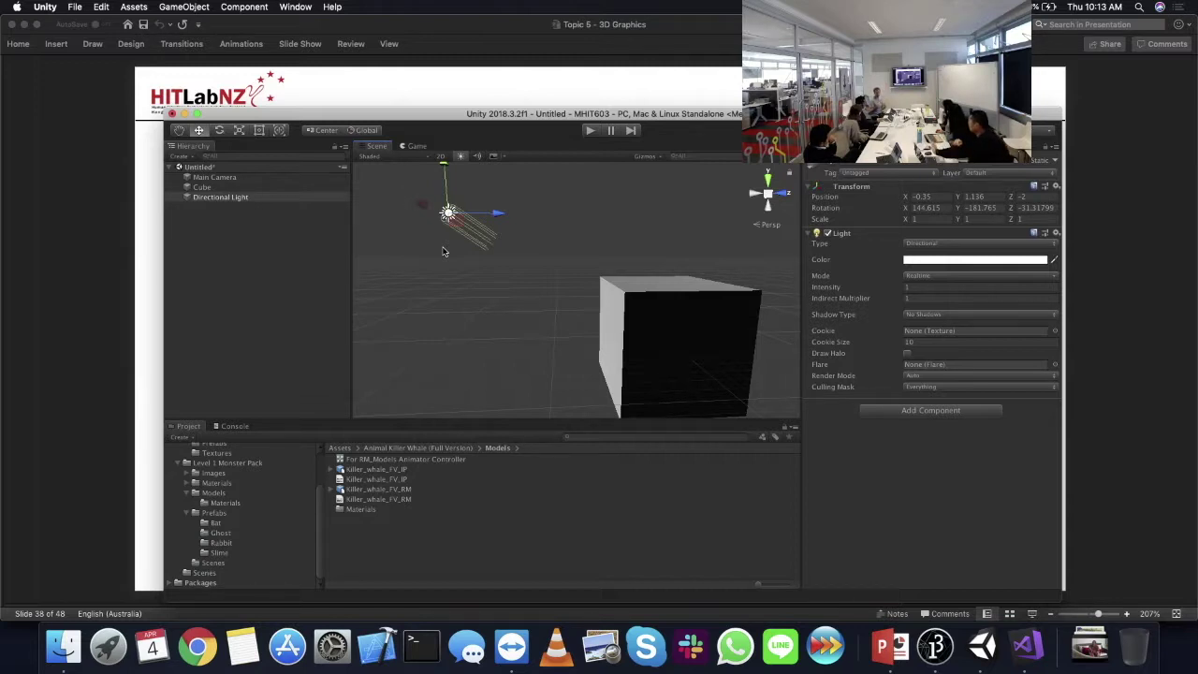
- Reselect the directional light and move it farther from the cube, to about Y 1.71, Z -5.07
key("f")
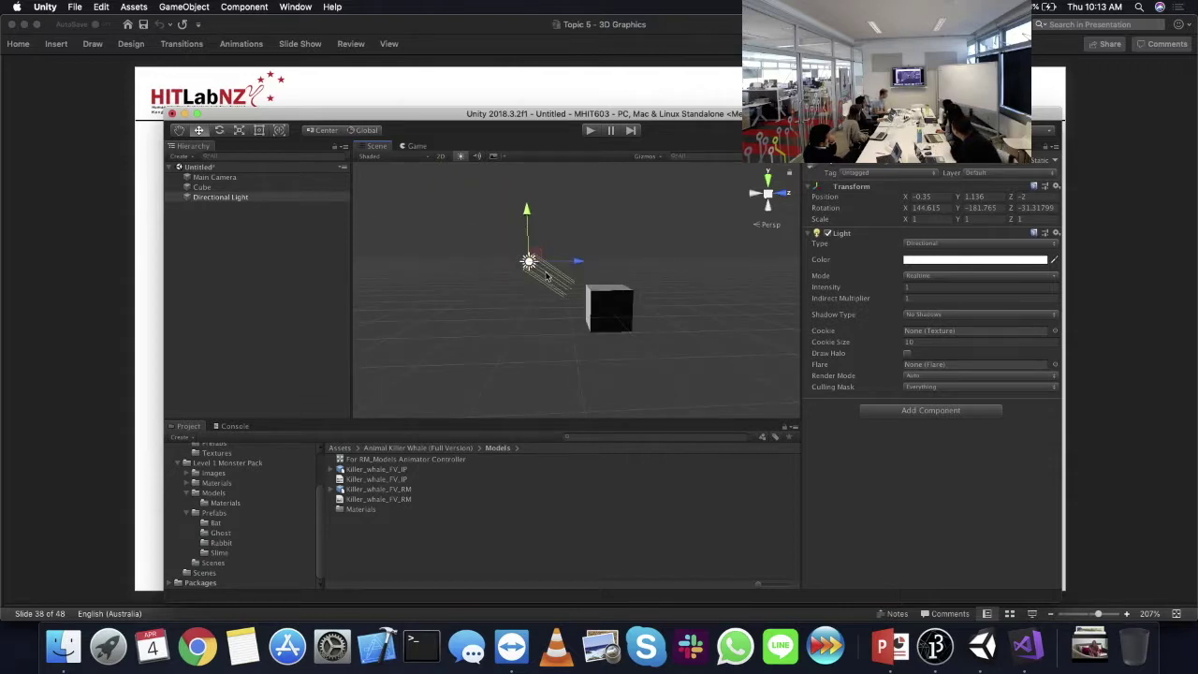
left_click(492, 225)
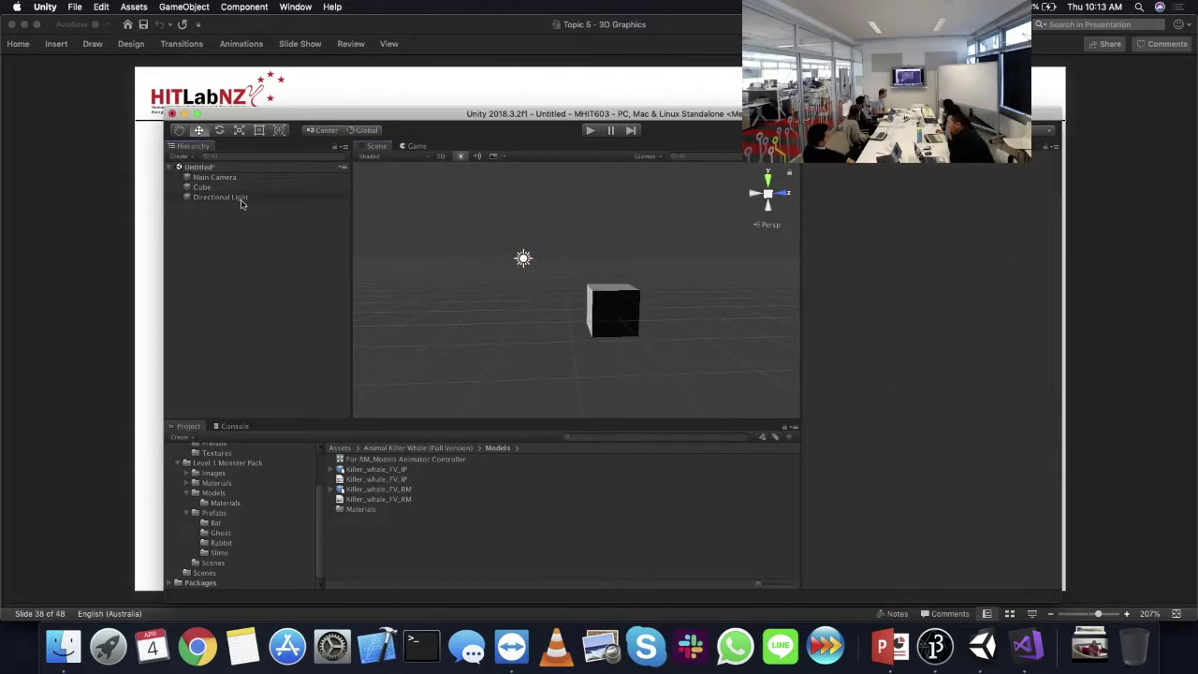
left_click(522, 259)
left_click_drag(522, 258, 382, 229)
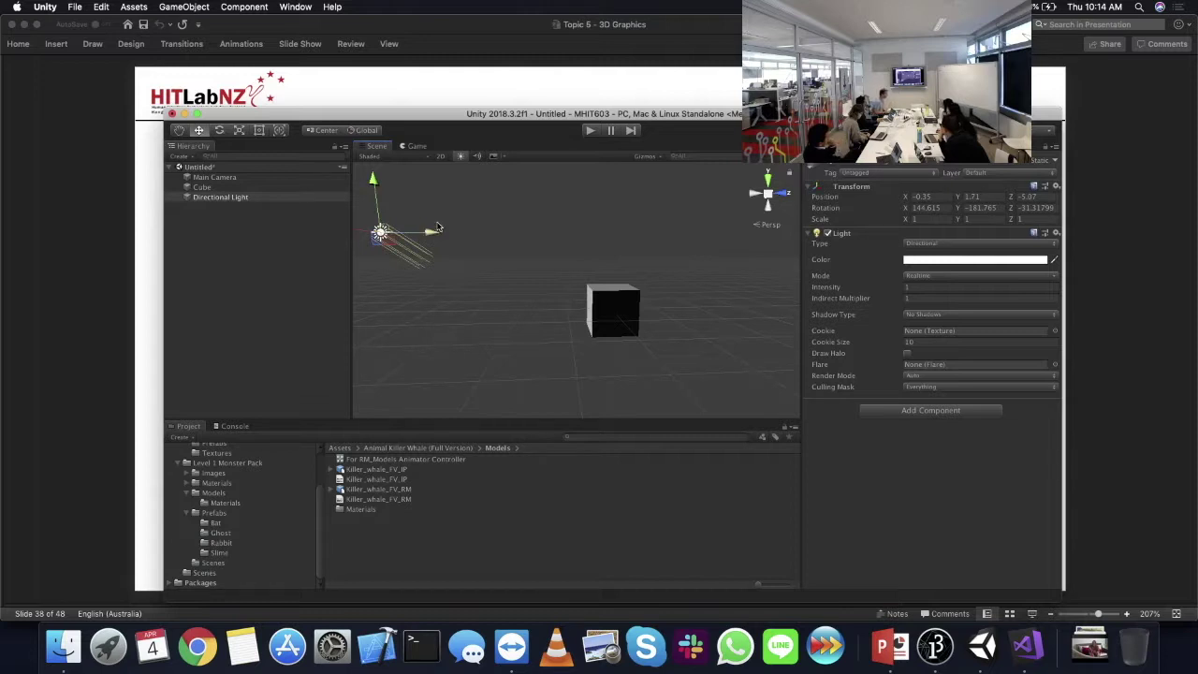
- Move the directional light past the cube to about X -4.1, Y -2.69, Z 3.07
left_click_drag(386, 251, 125, 627)
scroll(569, 279, "down", 10)
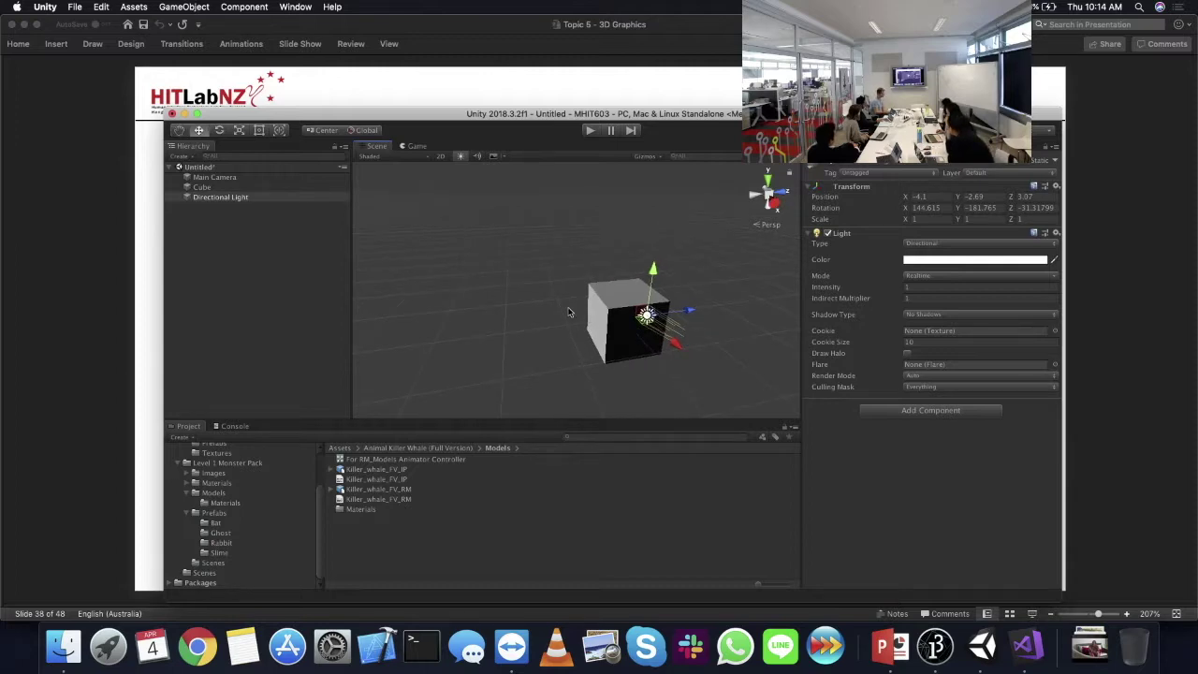
- Switch to PowerPoint and highlight the word "direction" in the Directional Light entry of the Lights slide
left_click(47, 393)
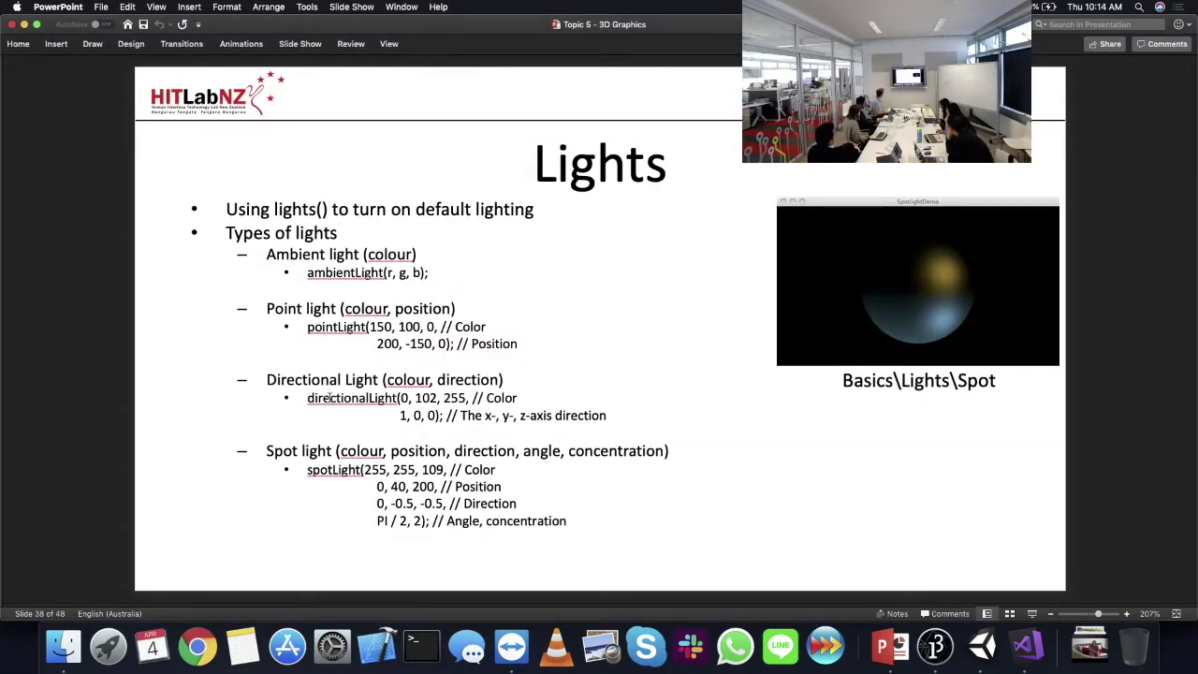
left_click_drag(269, 380, 506, 378)
double_click(407, 384)
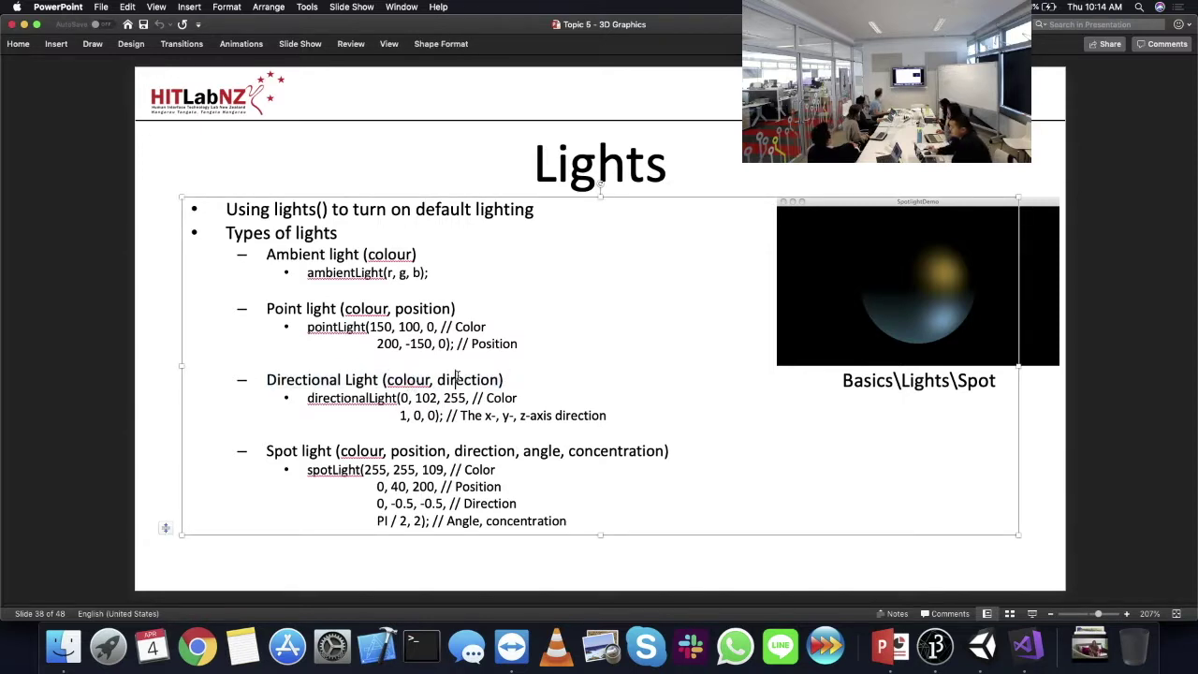
double_click(459, 380)
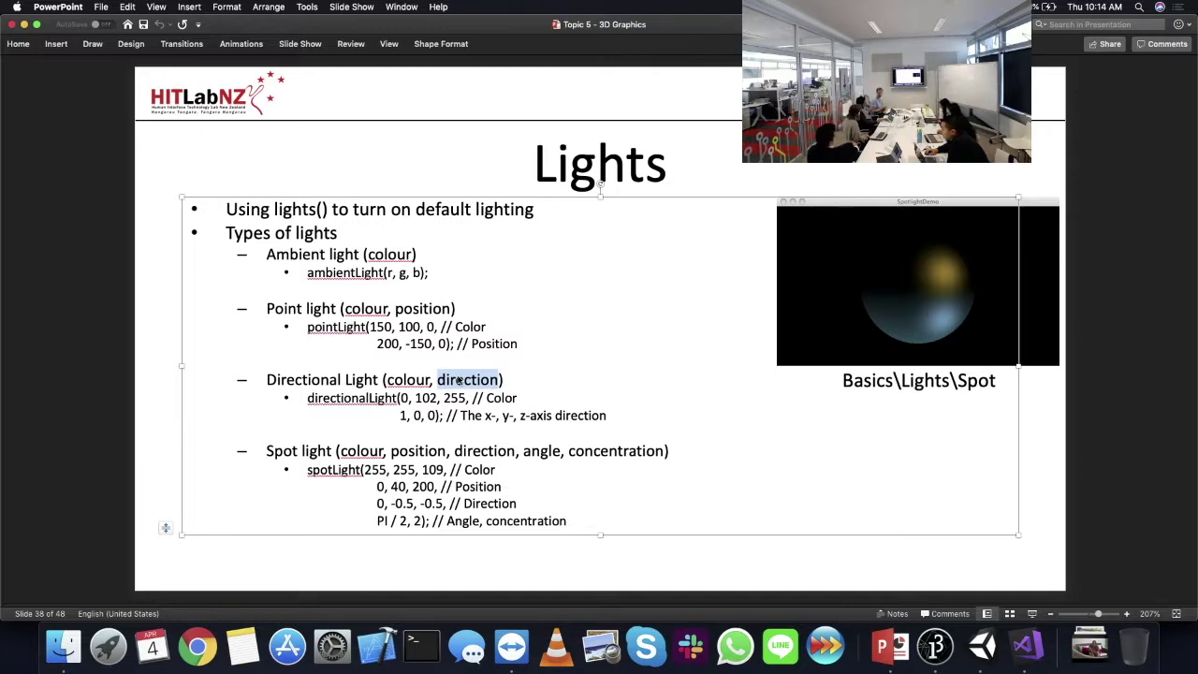
- Switch back to Unity and move the directional light above the cube, to about X 1.79, Y 1.78, Z -0.49
key("super+Tab")
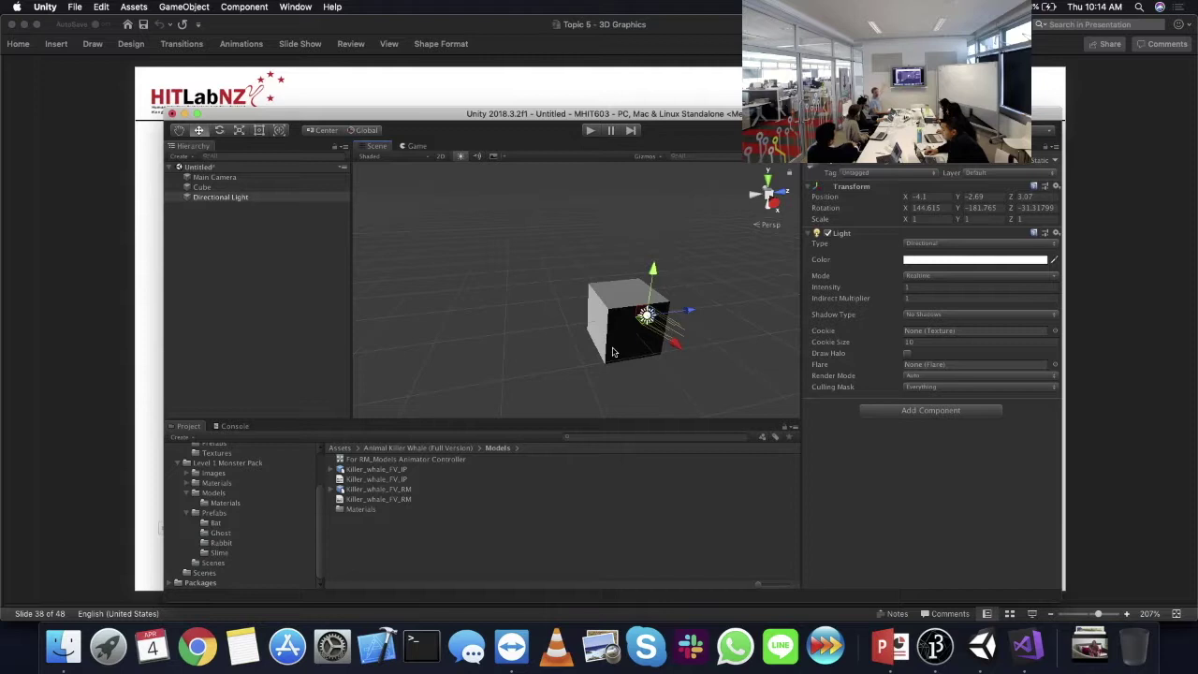
middle_click_drag(689, 341, 582, 291)
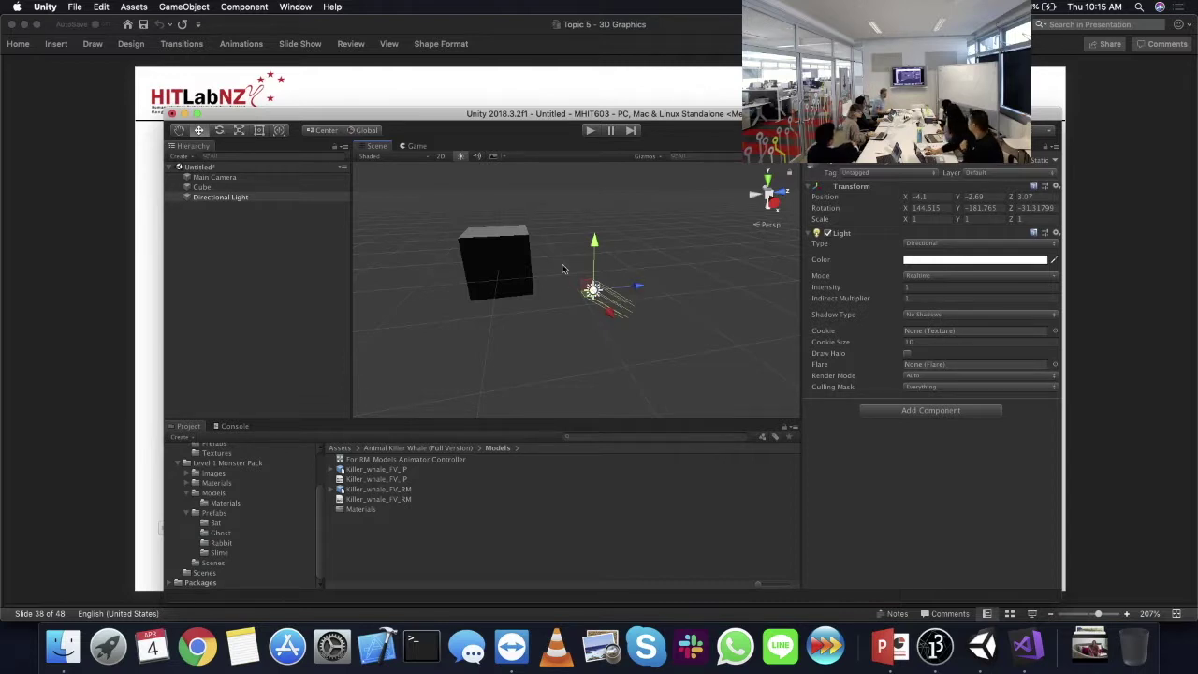
left_click_drag(543, 291, 470, 278, "alt")
scroll(471, 279, "down", 3)
left_click_drag(576, 318, 455, 249)
left_click_drag(634, 193, 632, 198, "alt")
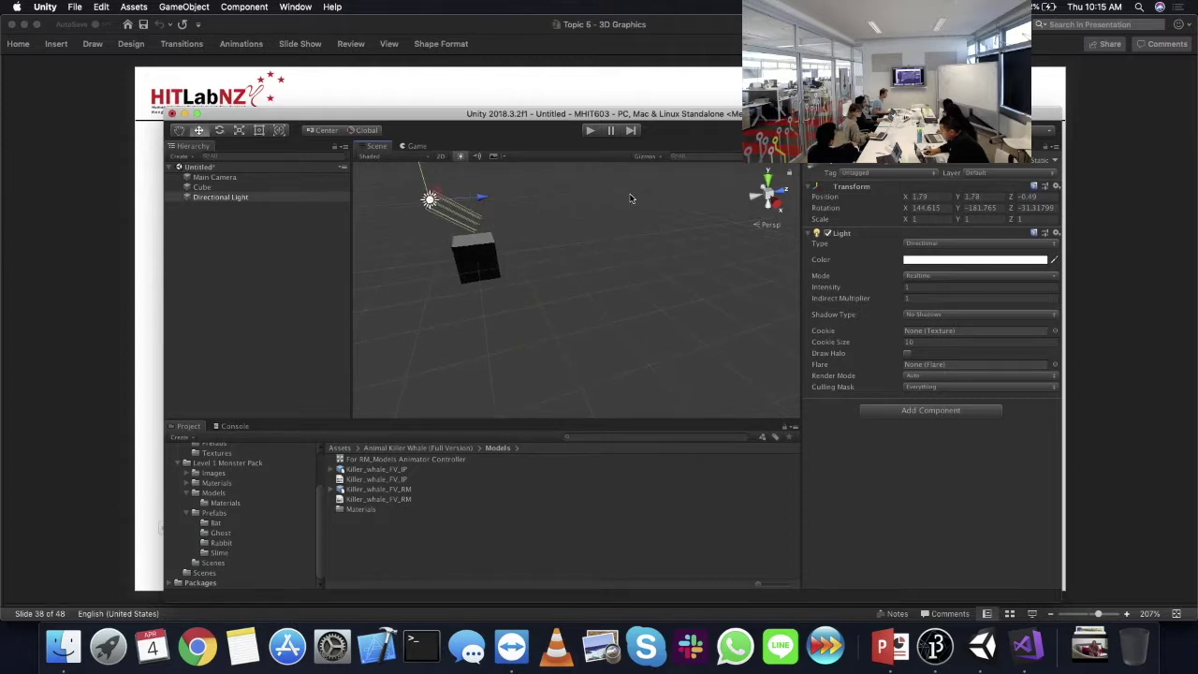
- Using the front and right views, move the directional light far from the cube, to about X -0.73, Y 7.37, Z -10.65
left_click(781, 191)
middle_click_drag(588, 233, 600, 288)
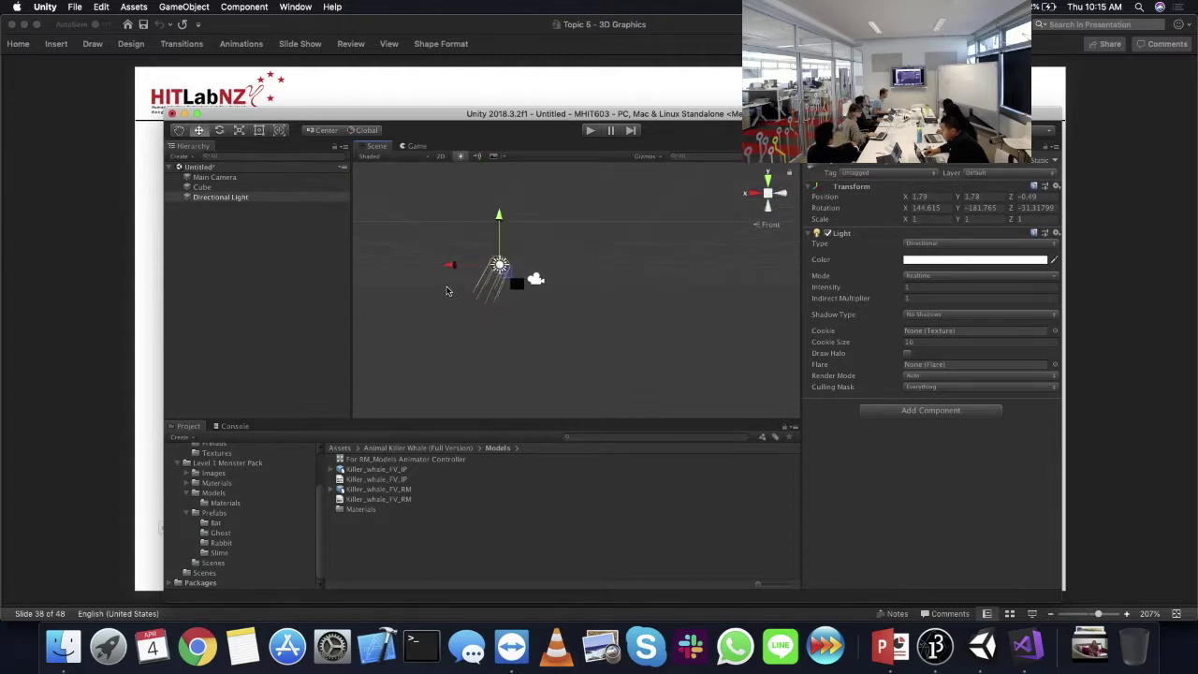
left_click_drag(449, 269, 476, 268)
left_click(754, 194)
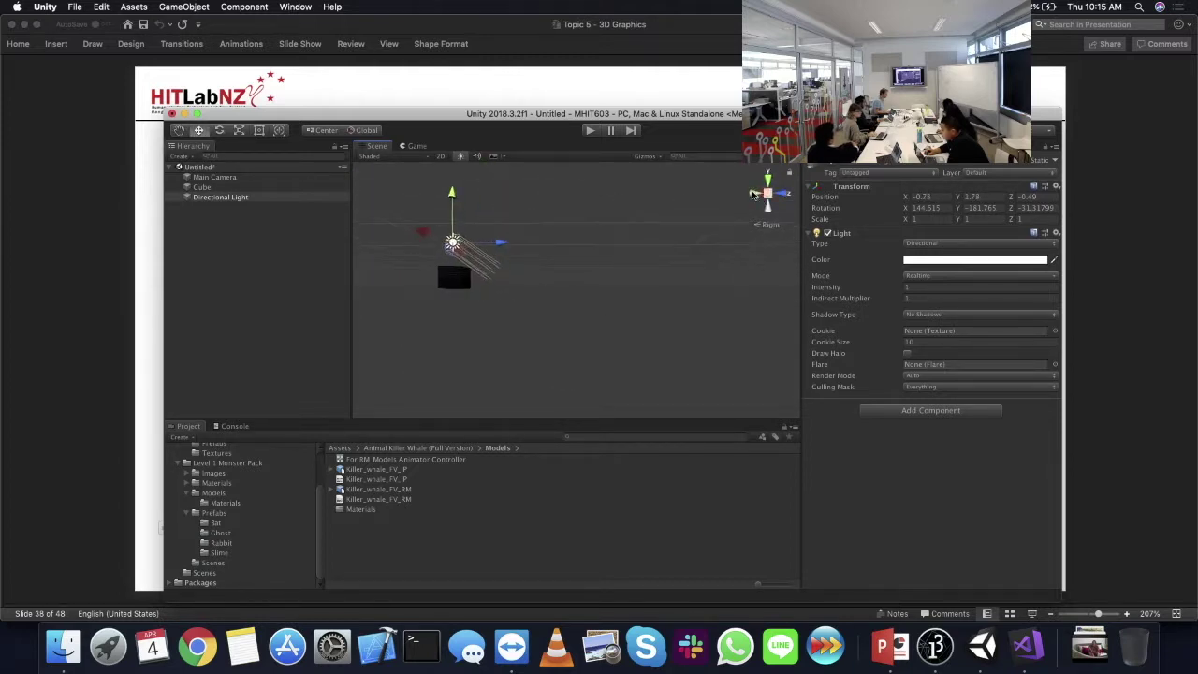
middle_click_drag(654, 247, 735, 330)
left_click_drag(592, 361, 360, 195)
right_click_drag(616, 247, 589, 310)
left_click_drag(589, 309, 731, 375, "alt")
left_click_drag(653, 382, 458, 264, "alt")
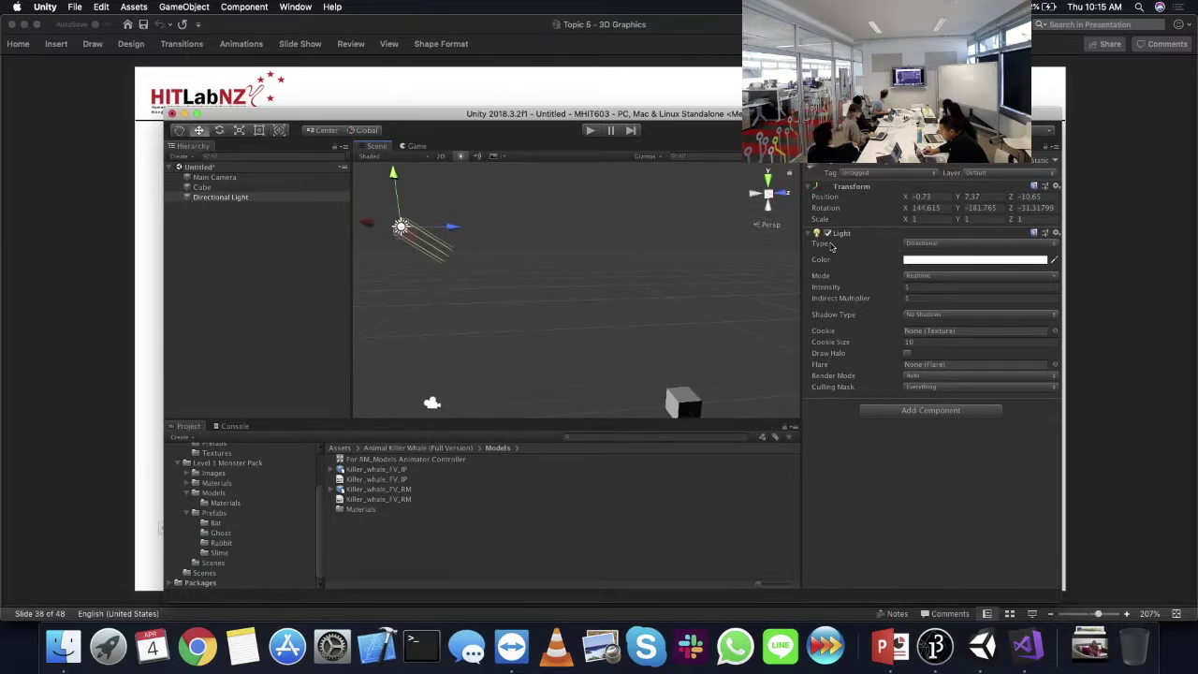
- Look through the available light types for the directional light, leaving it set to Directional
left_click(907, 241)
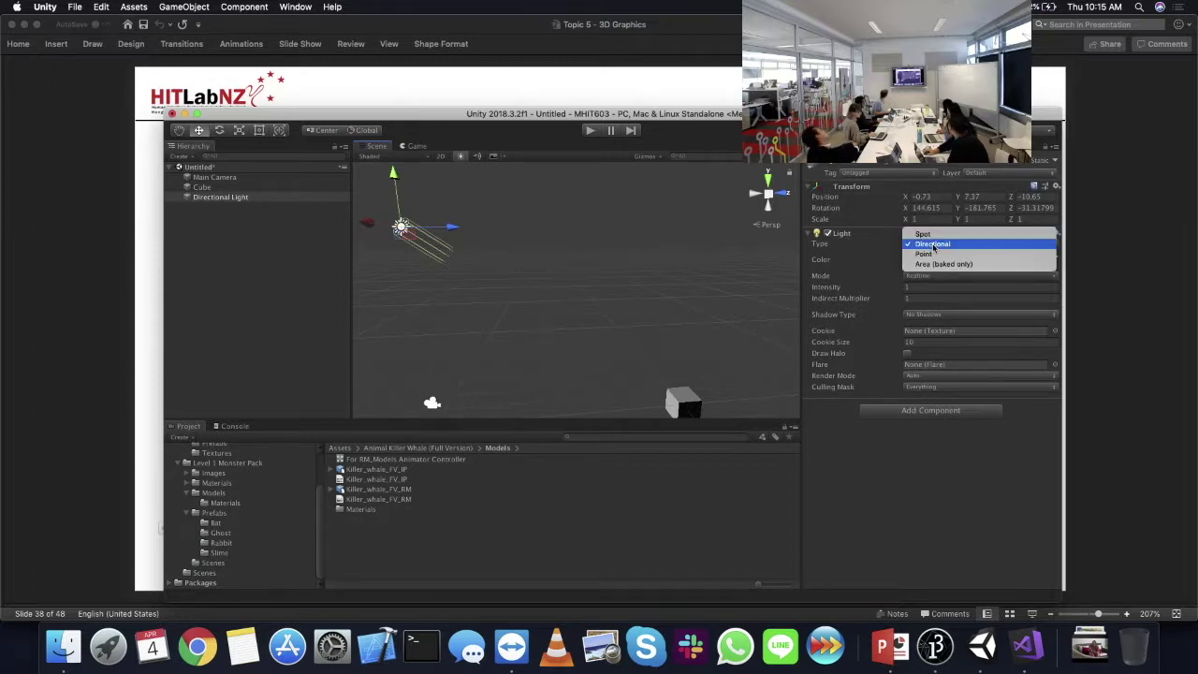
left_click(820, 308)
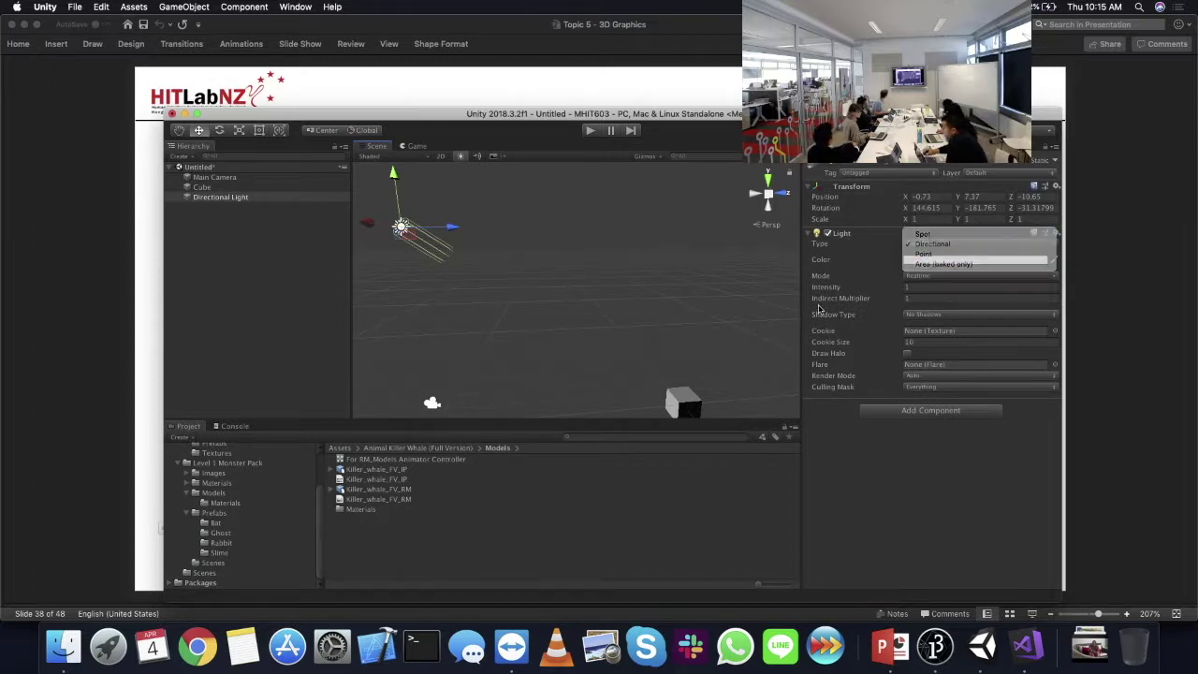
- Tint the directional light red, view the cube up close, and change the light color to magenta C8257D
left_click(931, 262)
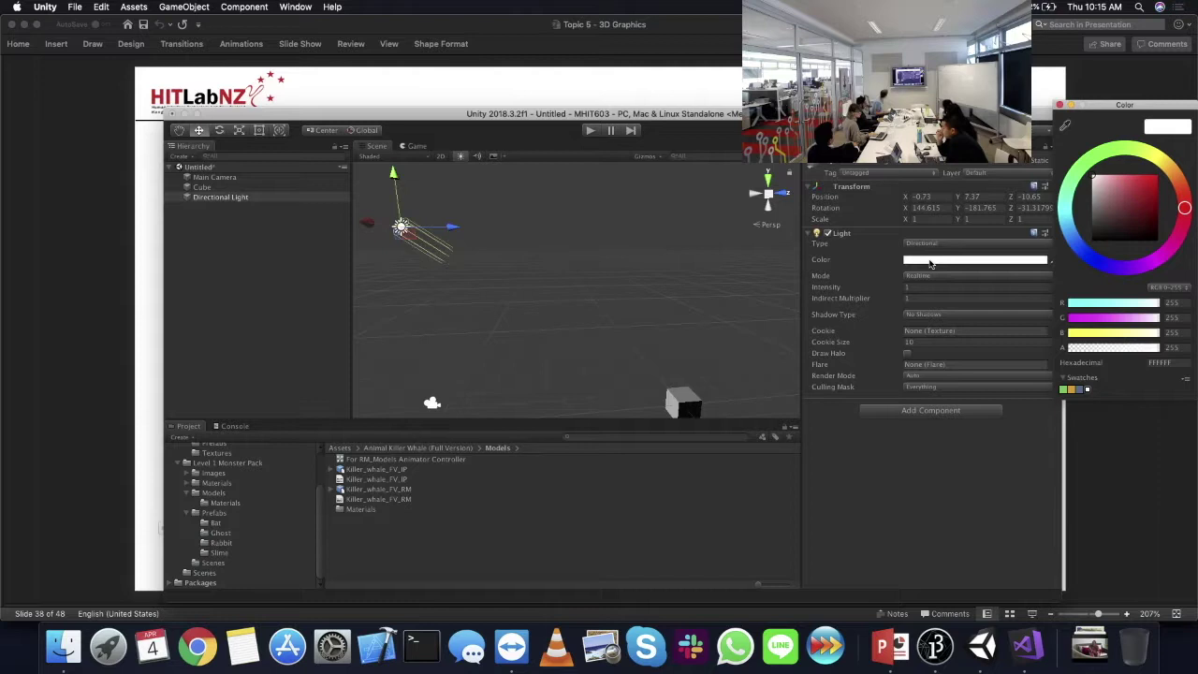
mouse_move(1185, 202)
left_mouse_down()
mouse_move(1125, 185)
mouse_move(1150, 185)
left_mouse_up()
left_click(749, 344)
right_click_drag(733, 391, 680, 438)
scroll(661, 353, "up", 3)
right_click_drag(669, 355, 718, 308)
left_click(1007, 260)
left_click_drag(1169, 220, 1182, 242)
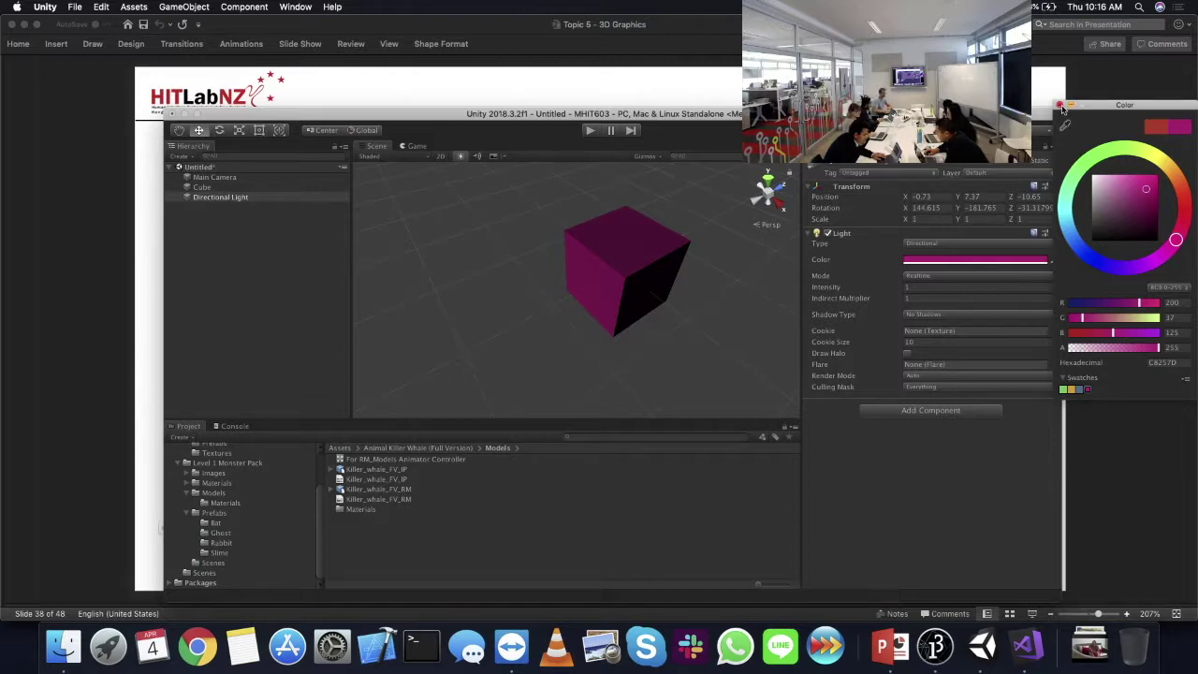
- Select the cube and expand its Default-Material to examine the material settings
left_click(214, 199)
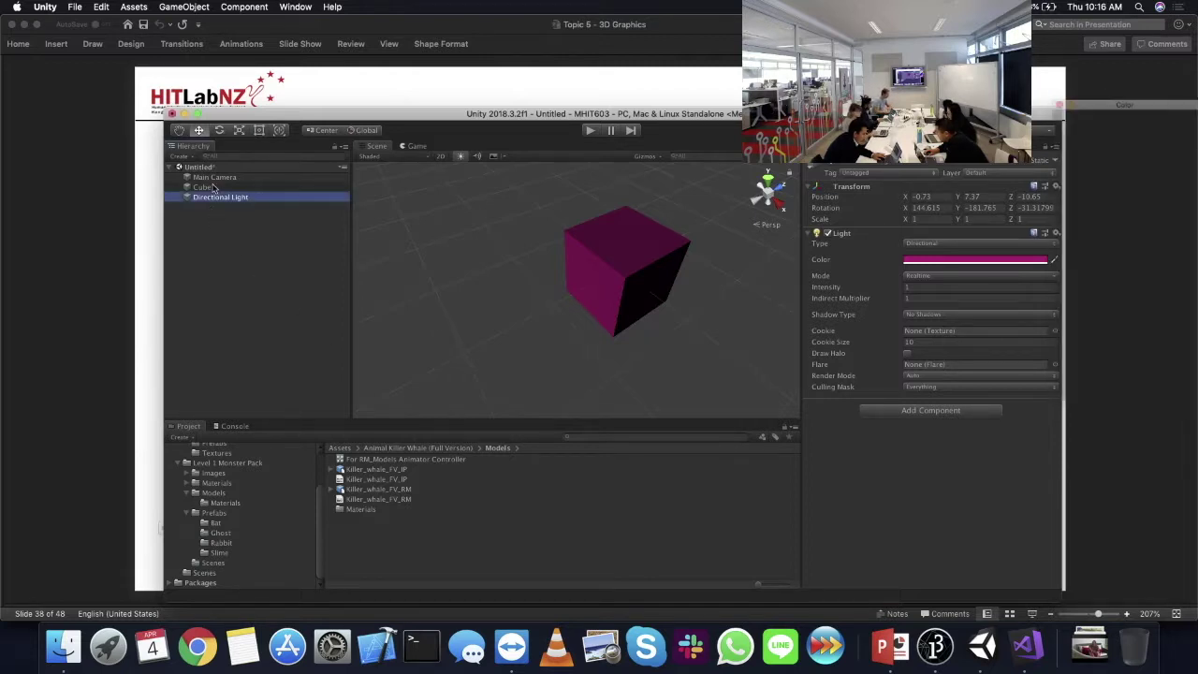
left_click(175, 188)
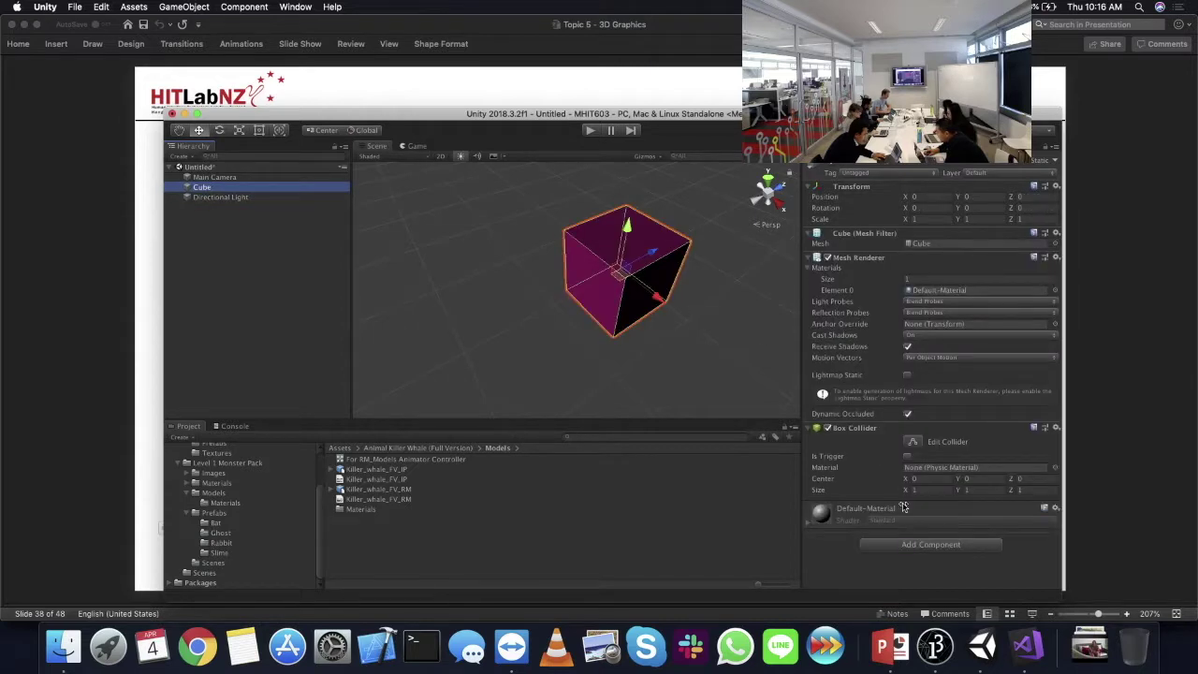
left_click(813, 523)
scroll(920, 443, "down", 3)
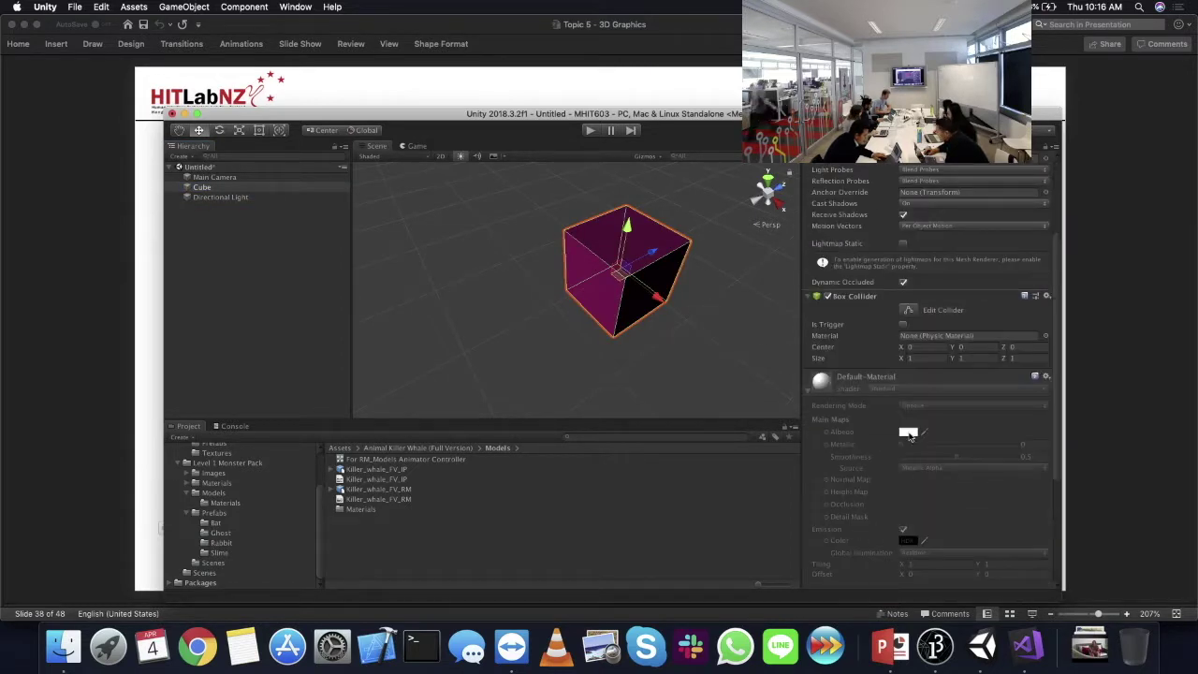
- Reselect the directional light and change its color to bright green, keeping the cube in view
left_click(242, 198)
right_click_drag(407, 275, 559, 273)
scroll(599, 299, "up", 2)
right_click_drag(635, 326, 670, 343)
scroll(718, 355, "up", 3)
middle_click_drag(720, 361, 588, 333)
left_click(908, 261)
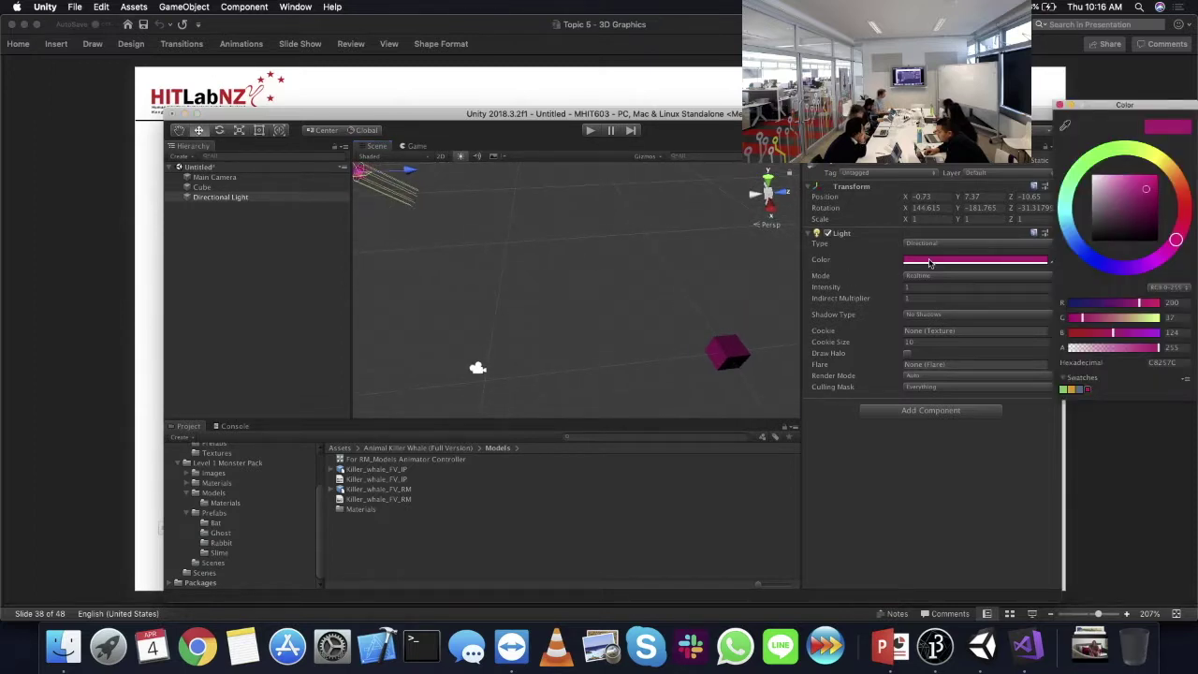
left_click(1094, 159)
mouse_move(1093, 159)
left_mouse_down()
mouse_move(1072, 189)
mouse_move(1092, 161)
left_mouse_up()
left_click(1058, 105)
middle_click_drag(726, 348, 653, 259)
- Place the Bat_Green prefab from the Level 1 Monster Pack in the scene, beside the cube
left_click(215, 524)
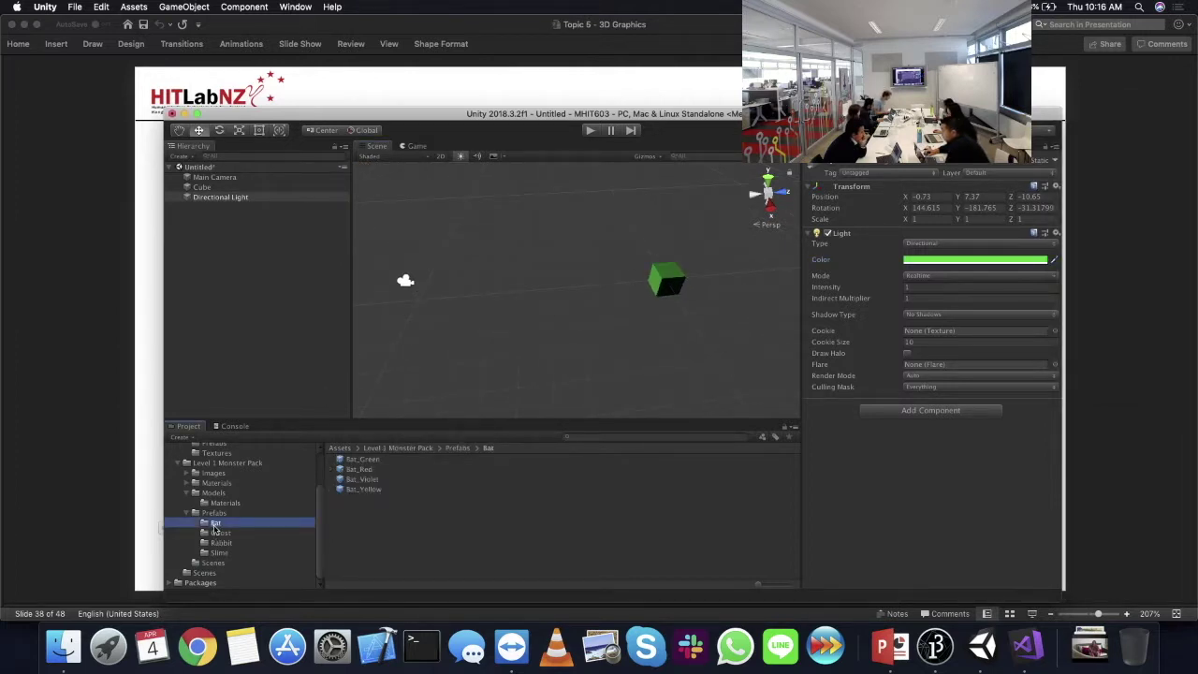
left_click(346, 460)
left_click(374, 472)
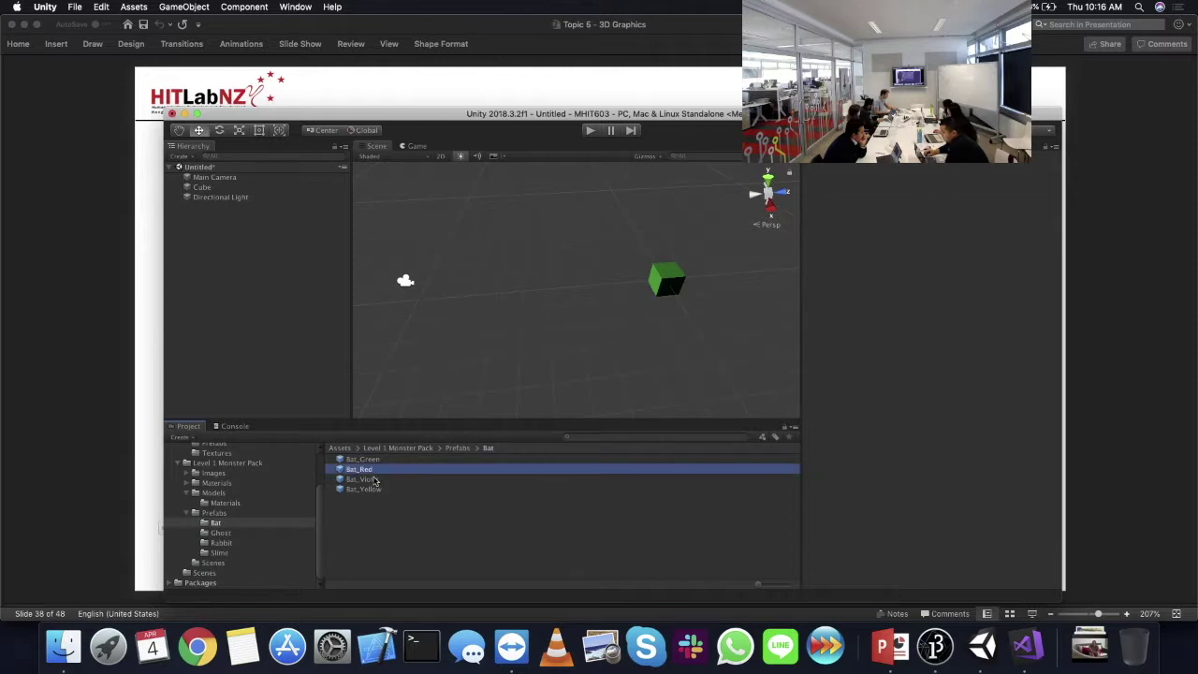
key("super+a")
left_click_drag(370, 482, 605, 277)
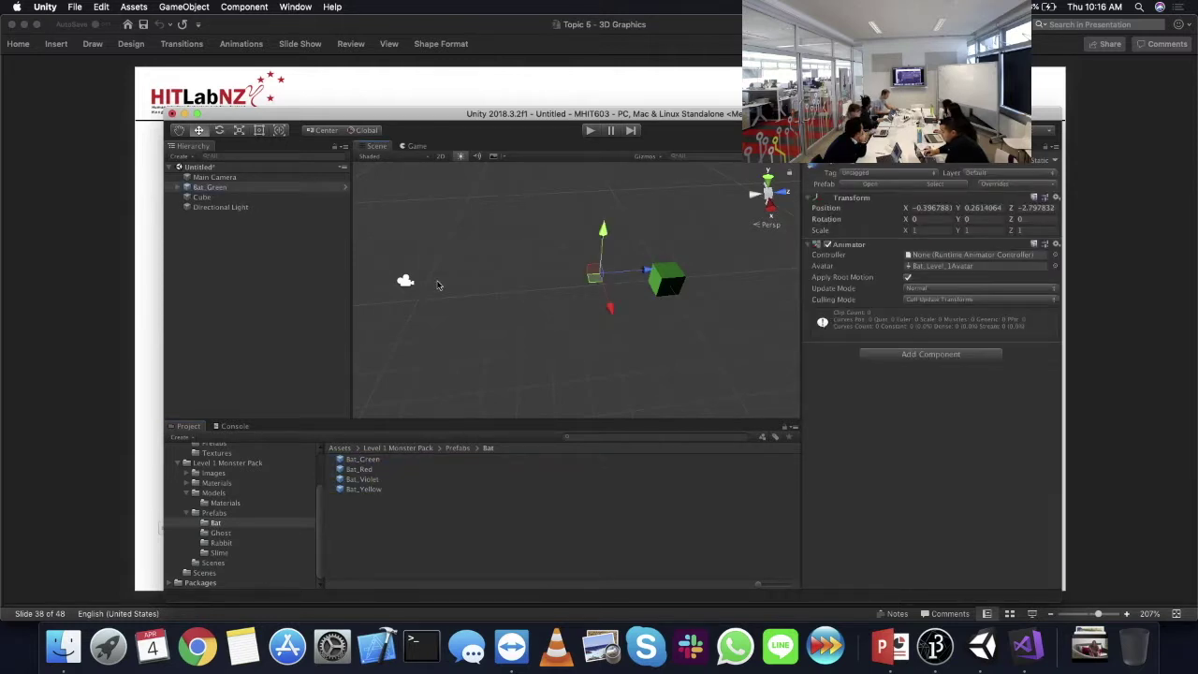
- Set Bat_Green's scale to 10 on the X, Y and Z axes and expand its child objects
left_click(220, 188)
left_click(923, 230)
type("10")
key("Tab")
type("10")
key("Tab")
type("1")
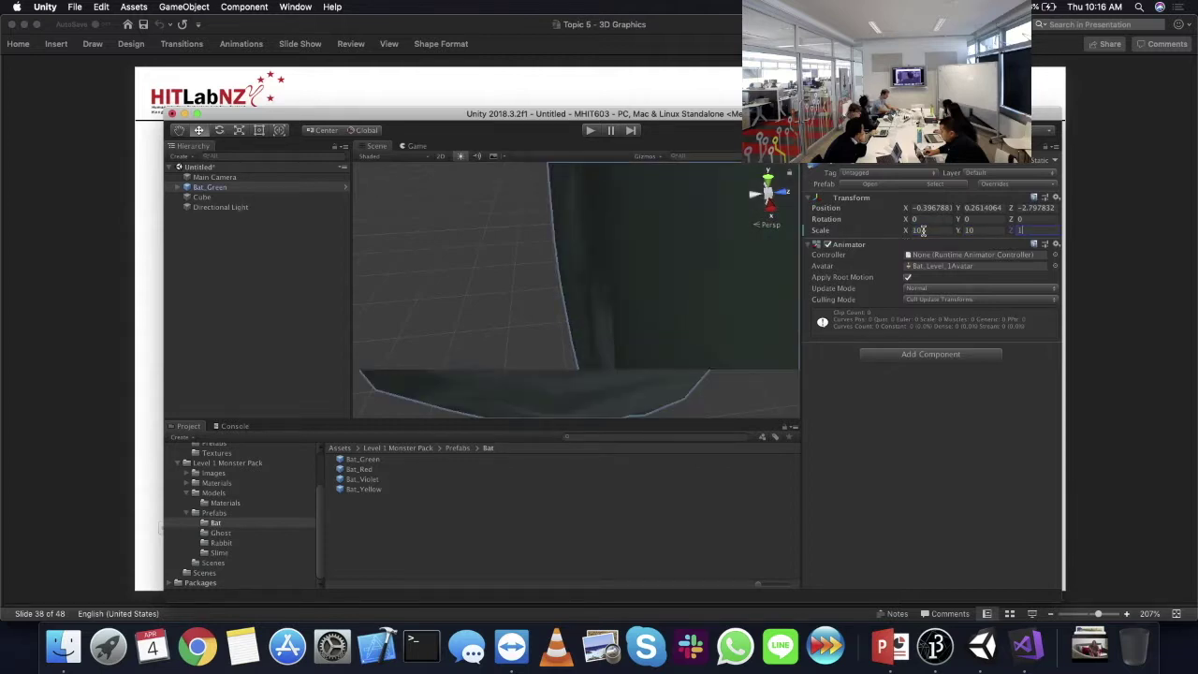
type("0")
left_click(177, 187)
- Add Bat_Red, Bat_Violet and Bat_Yellow to the scene and scale all three to 10 on every axis
left_click_drag(363, 469, 219, 259)
left_click(206, 236, "shift")
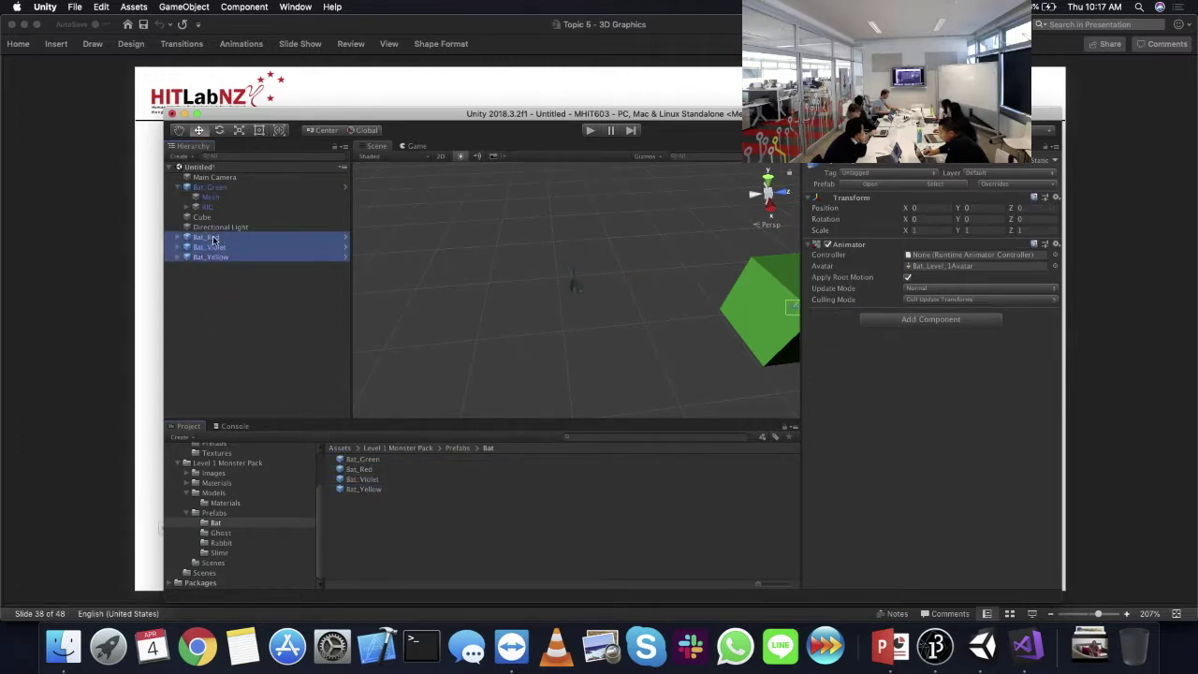
left_click(932, 229)
type("10")
key("Tab")
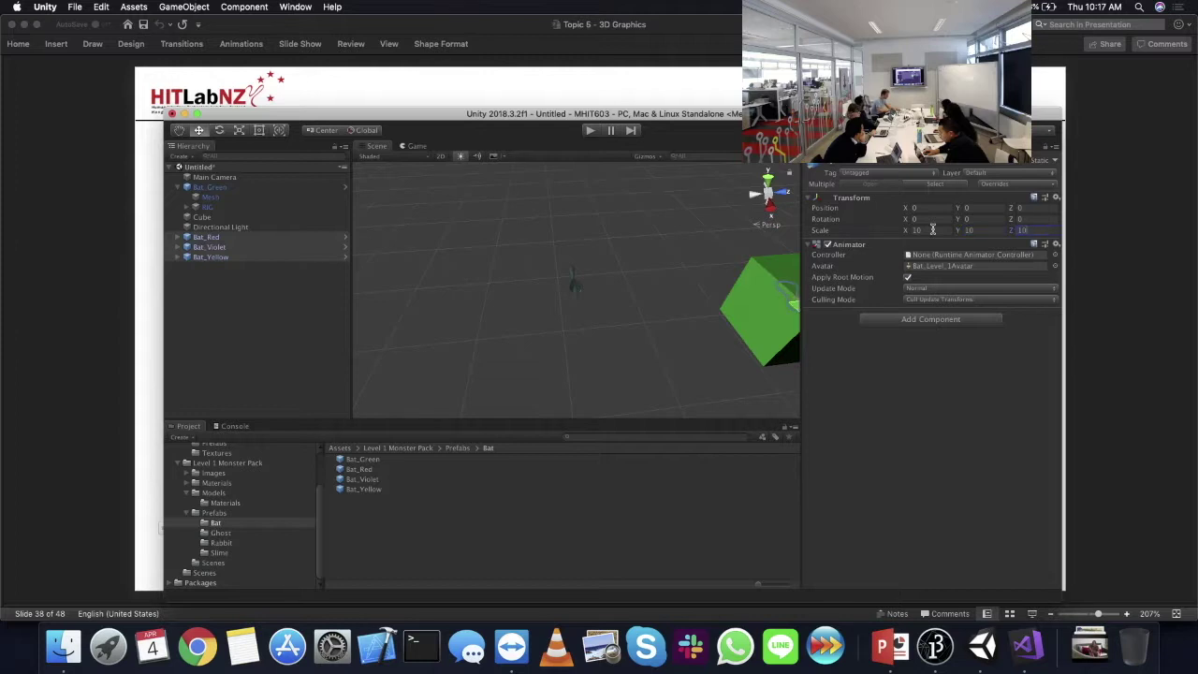
- Move the added bats to about Z -3.01 and spread them along X, with Bat_Violet at 1.042 and Bat_Yellow at -1.7
scroll(703, 304, "down", 2)
left_click_drag(788, 297, 581, 408)
left_click(209, 247)
left_click(211, 256)
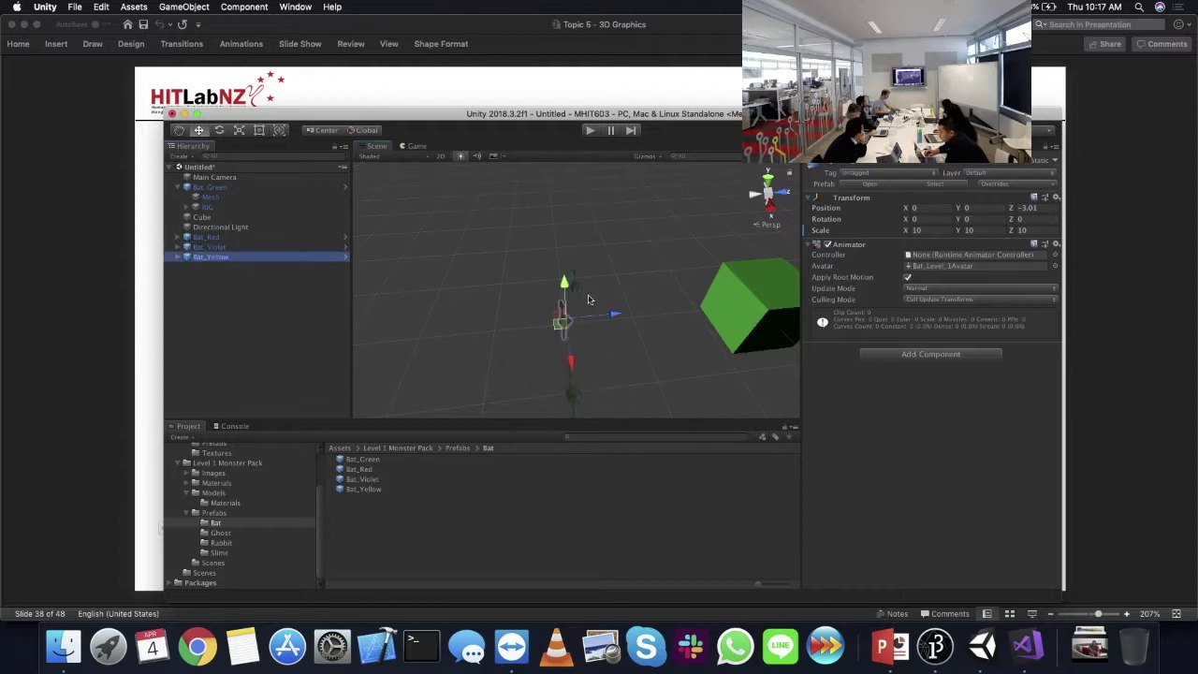
left_click_drag(571, 362, 597, 311)
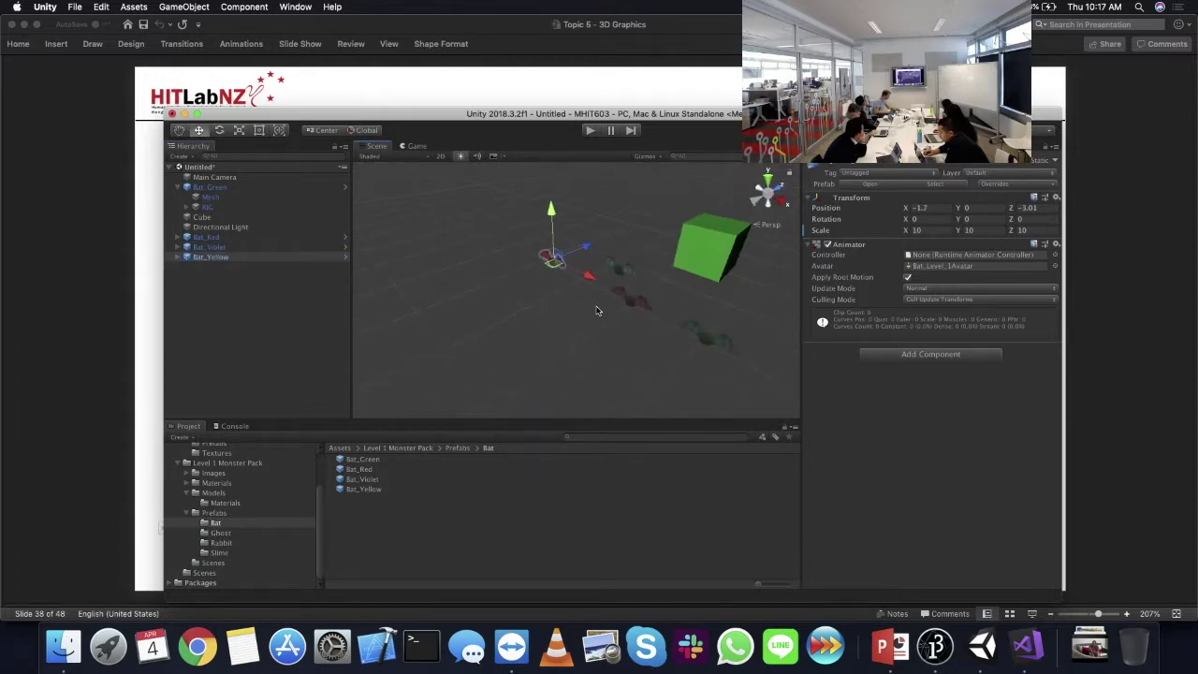
- Set the directional light's color to white (FFFFFF)
left_click(209, 199)
left_click(219, 229)
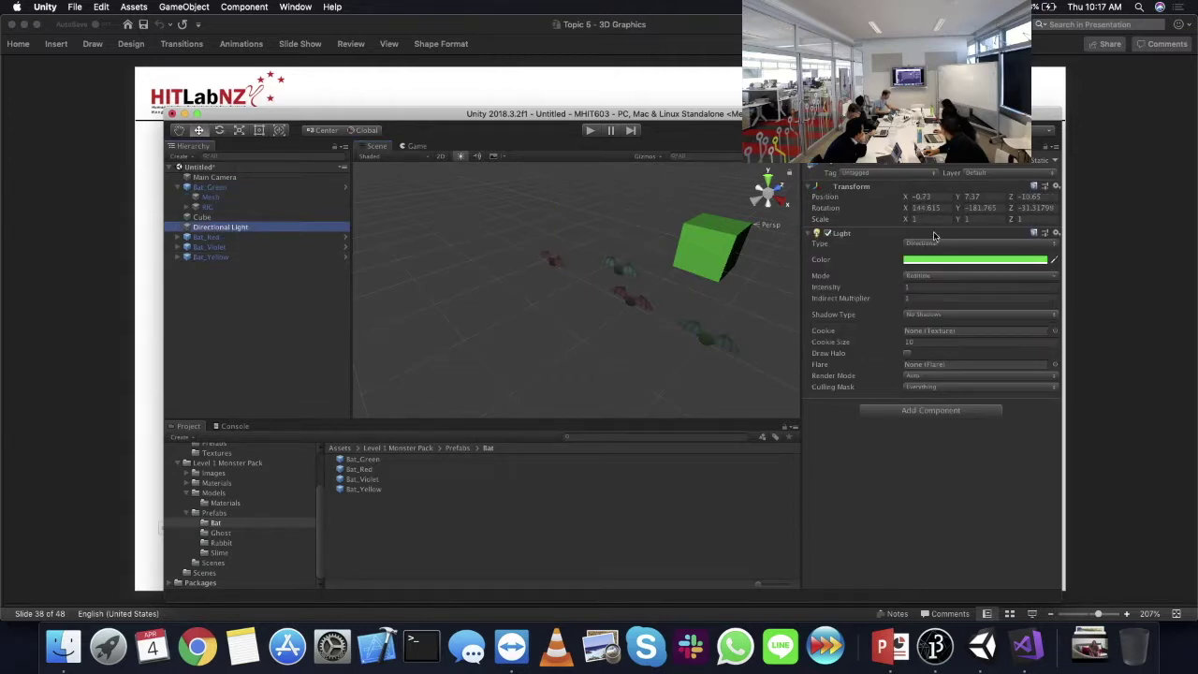
left_click(929, 260)
left_click_drag(1132, 192, 1056, 145)
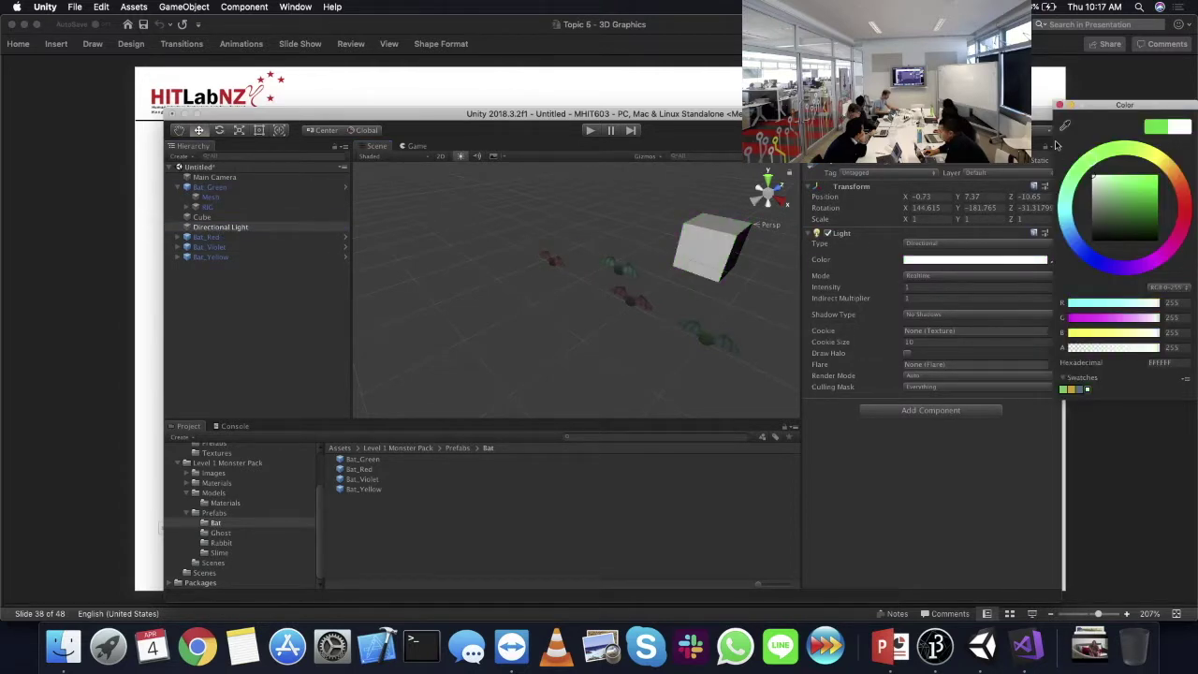
- Select Bat_Violet in the scene and examine the renderer and material settings of its mesh
left_click(469, 278)
left_click_drag(466, 278, 539, 342, "alt")
scroll(581, 253, "up", 5)
left_click(540, 342)
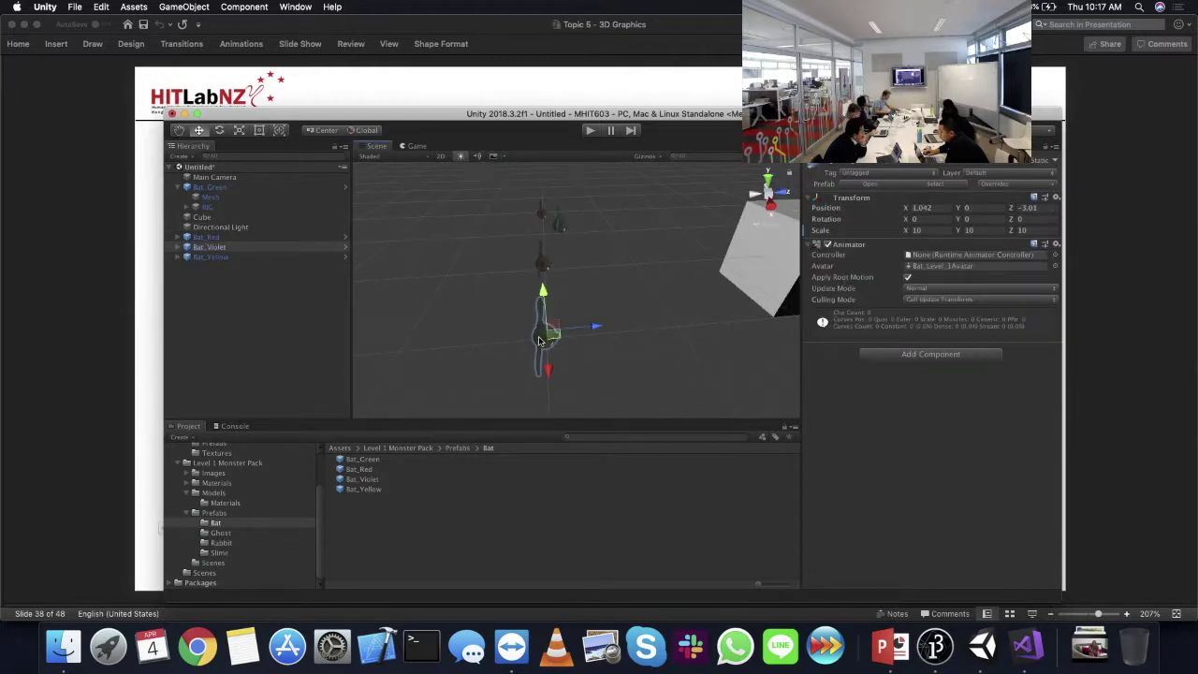
left_click(181, 249)
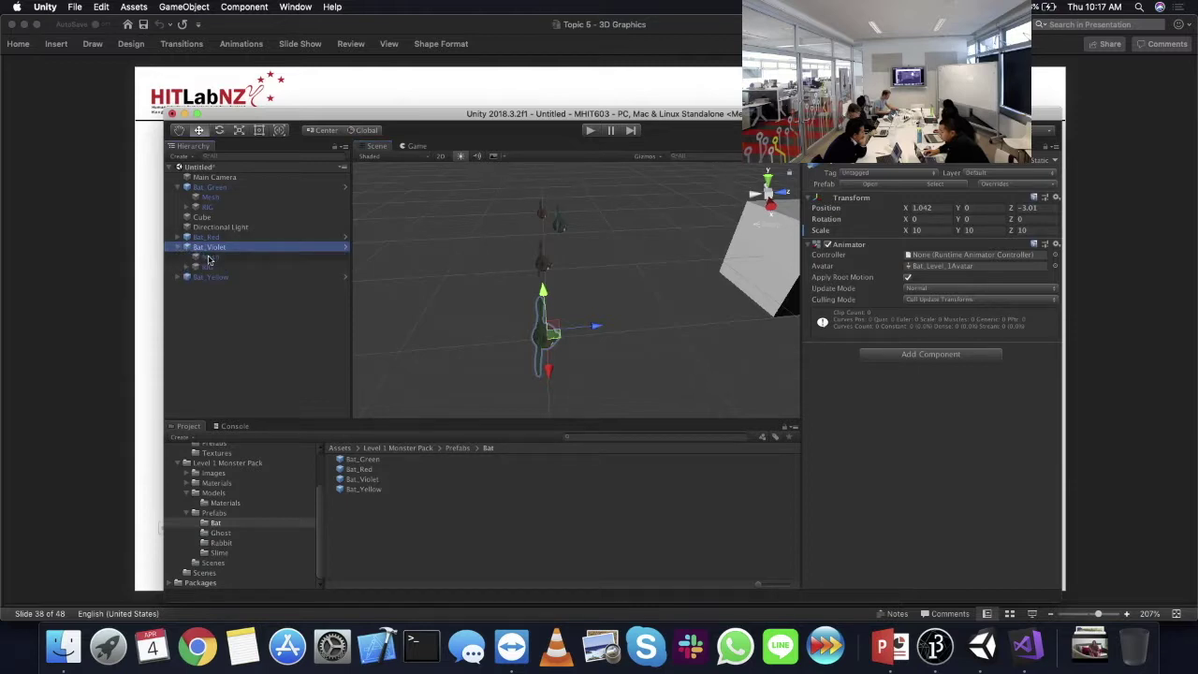
left_click(209, 258)
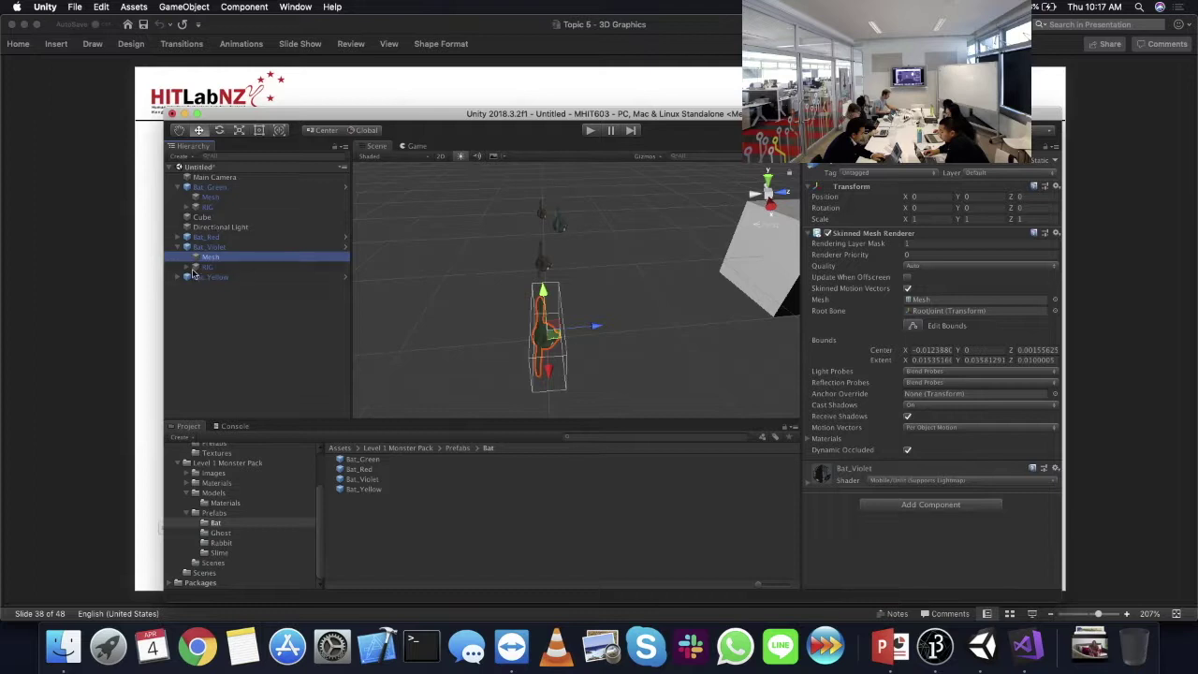
left_click(180, 247)
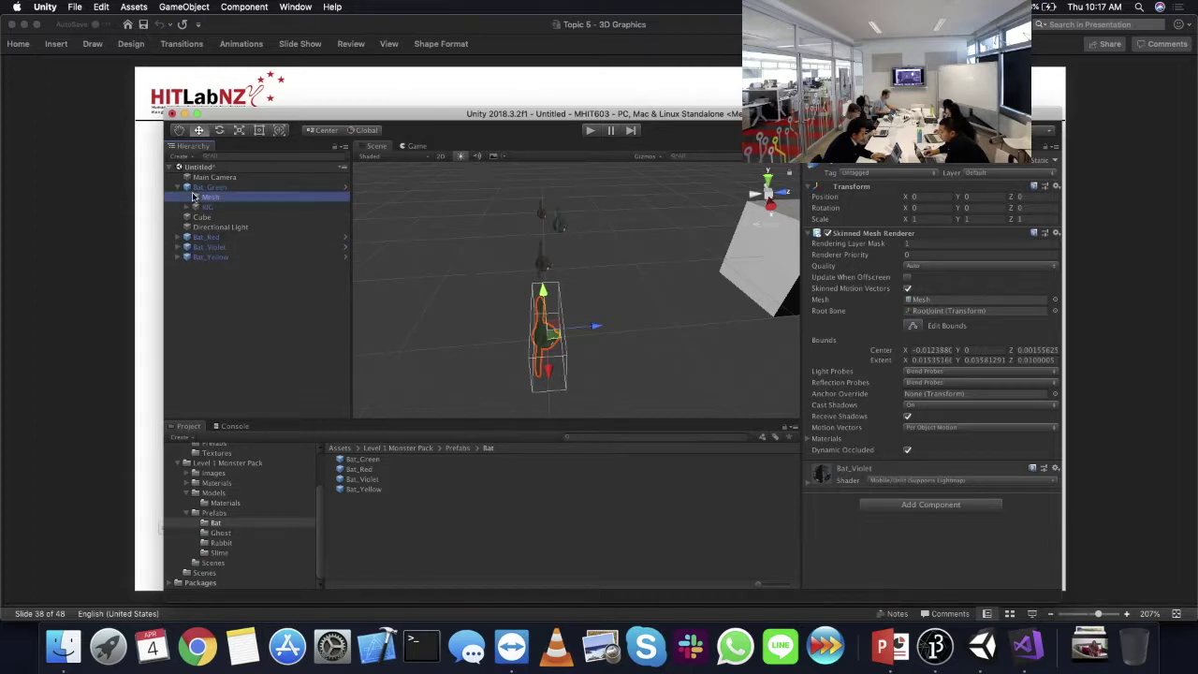
- Select Bat_Green's mesh, expand its material and change the shader to Standard
left_click(206, 188)
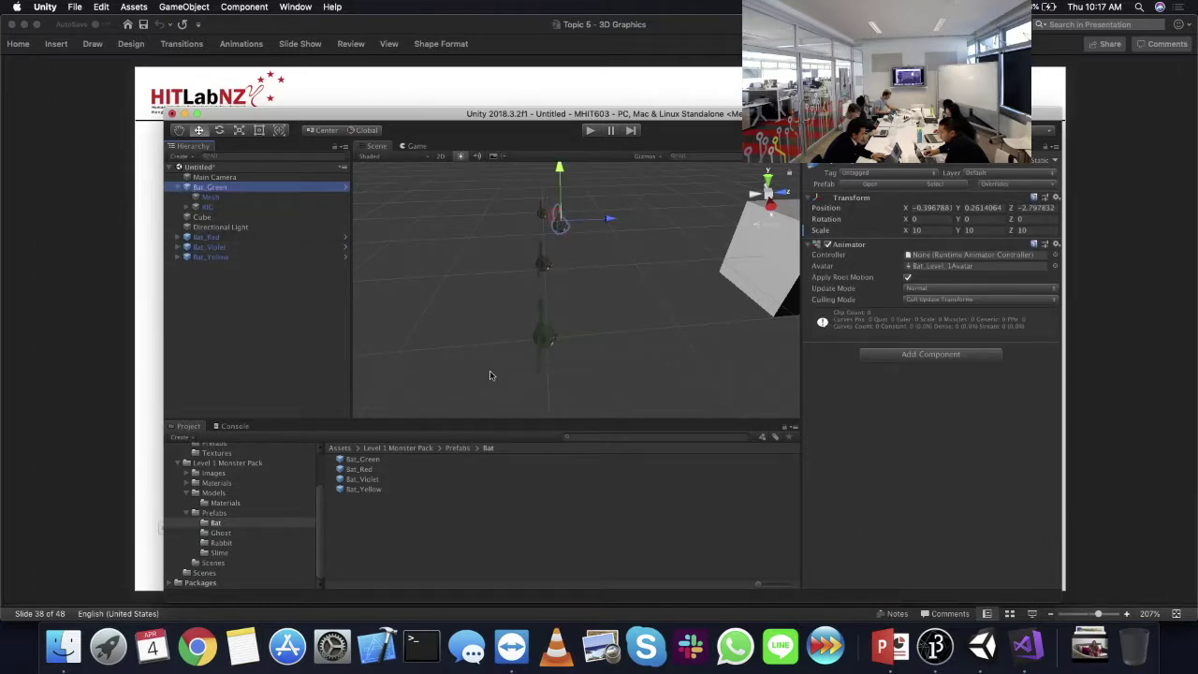
left_click(172, 197)
left_click(811, 481)
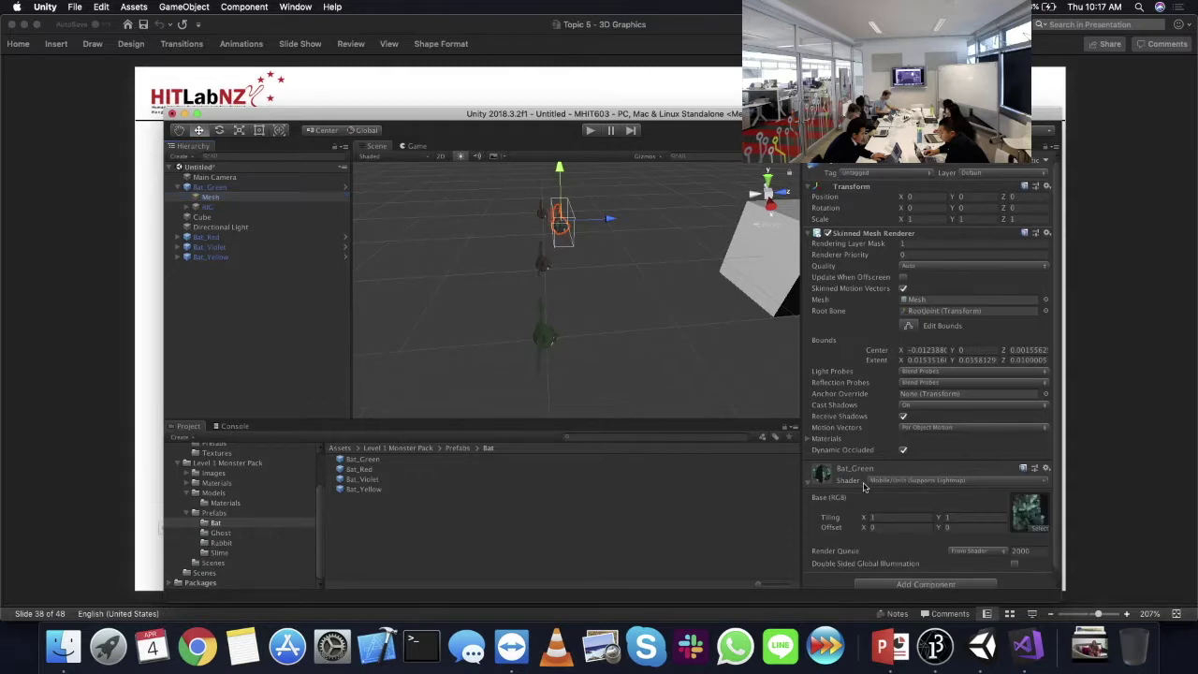
left_click(909, 480)
left_click(895, 503)
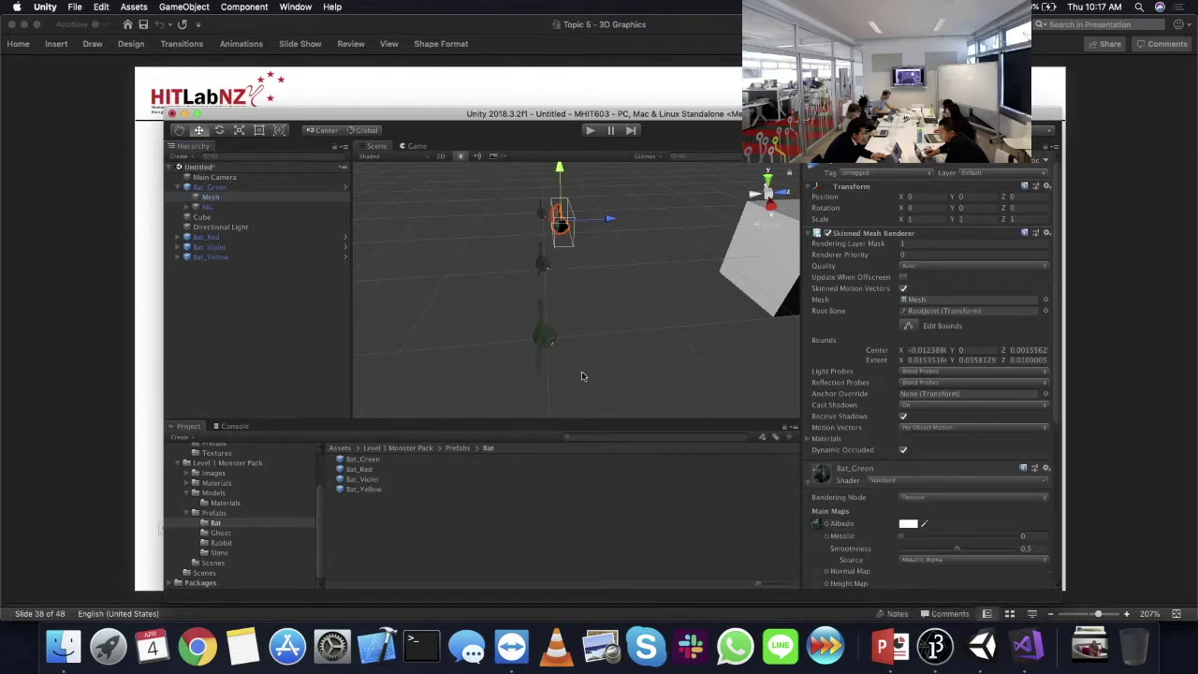
- Expand Bat_Red, Bat_Violet and Bat_Yellow in the scene hierarchy and select Bat_Yellow's mesh
left_click(221, 238)
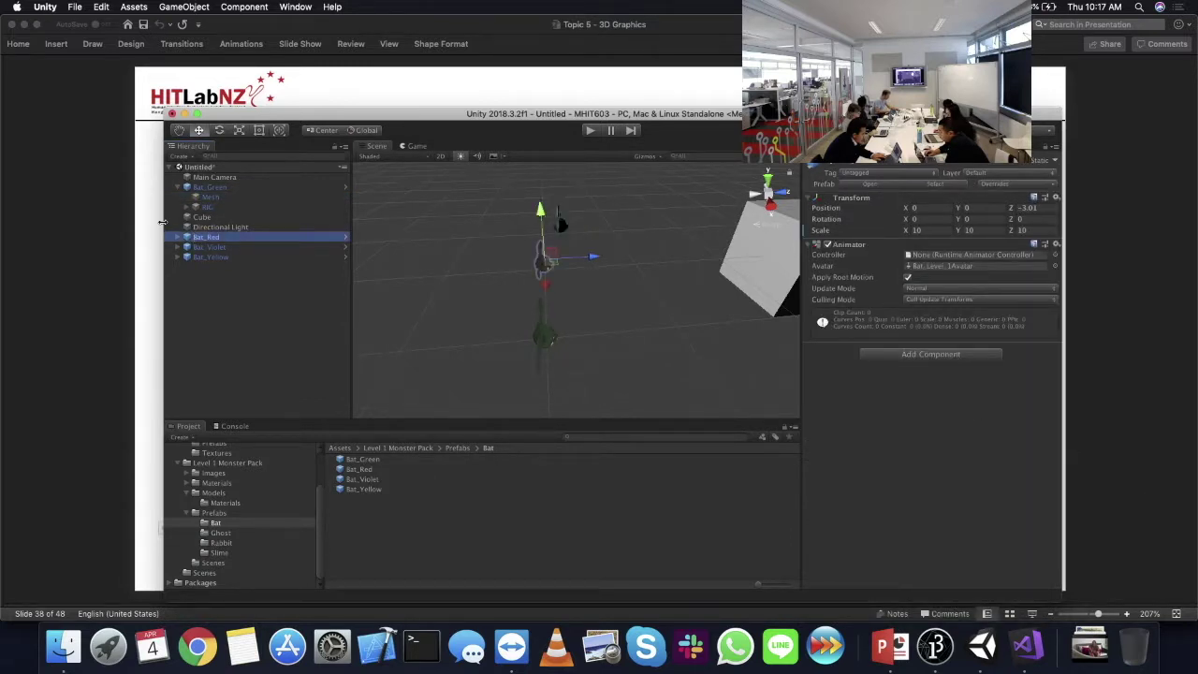
key("Right")
key("Down")
key("Down")
key("Down")
key("Right")
key("Down")
key("Down")
key("Down")
key("Right")
key("Down")
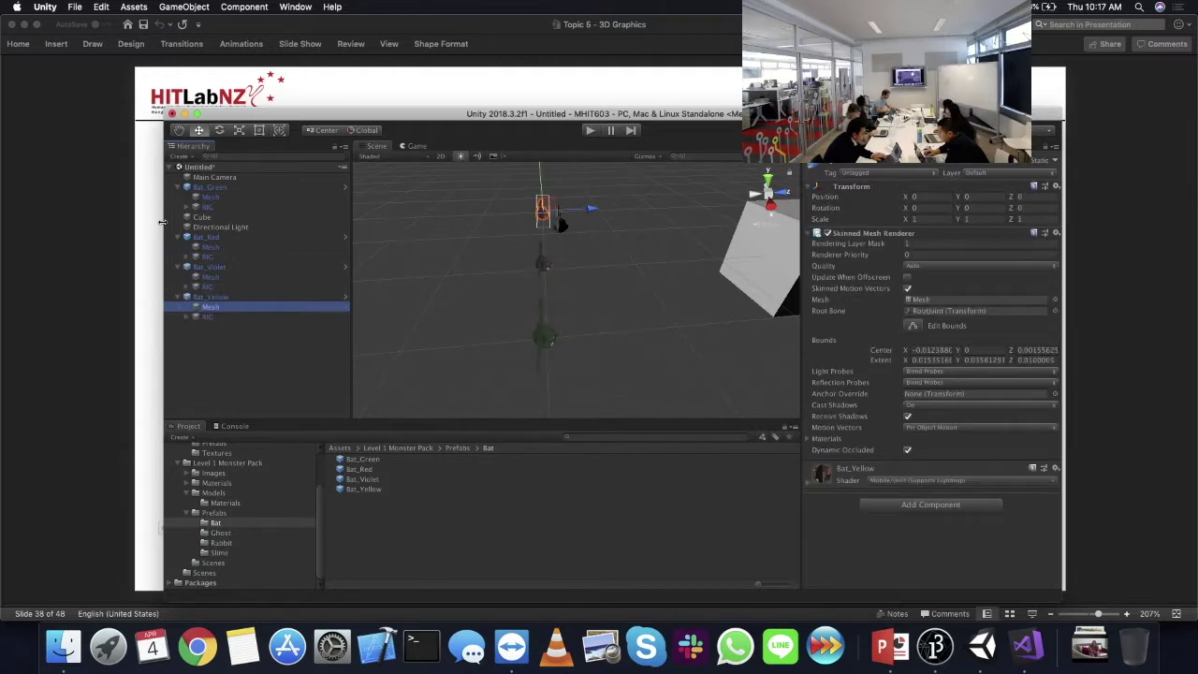
- Change the shader of Bat_Yellow's mesh material to Standard
left_click(941, 481)
left_click(908, 500)
left_click(910, 481)
left_click(908, 503)
- Change the mesh material shaders of Bat_Violet and Bat_Red to Standard
left_click(221, 277)
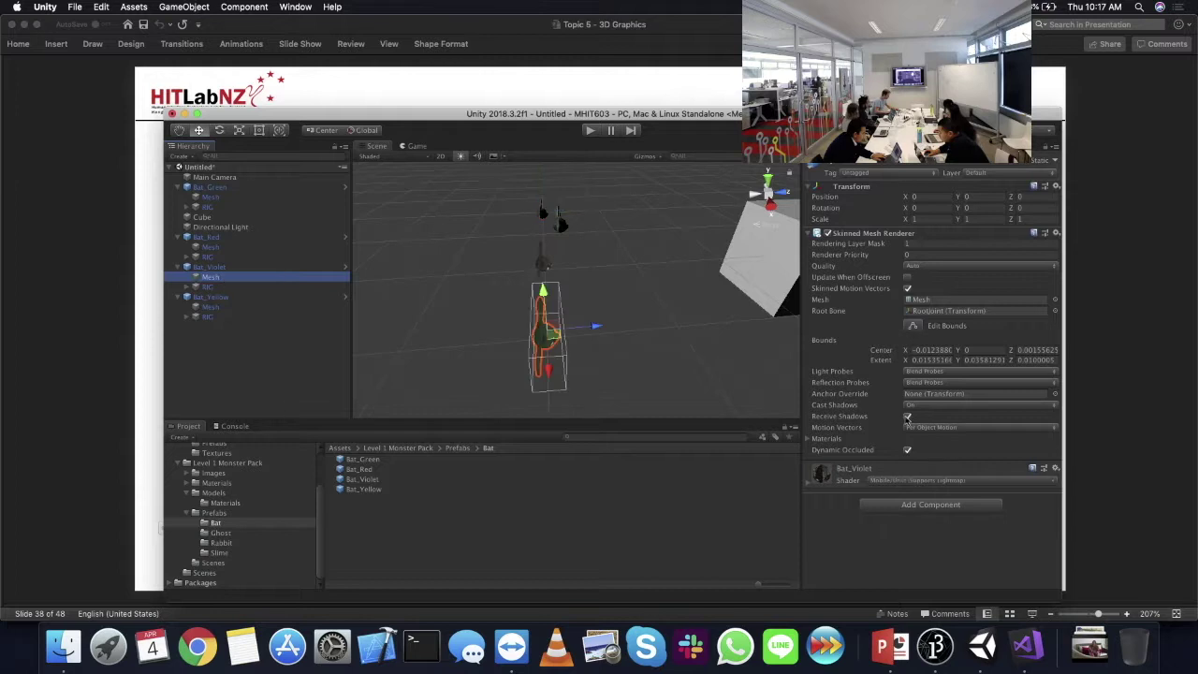
left_click(907, 481)
left_click(907, 498)
left_click(211, 247)
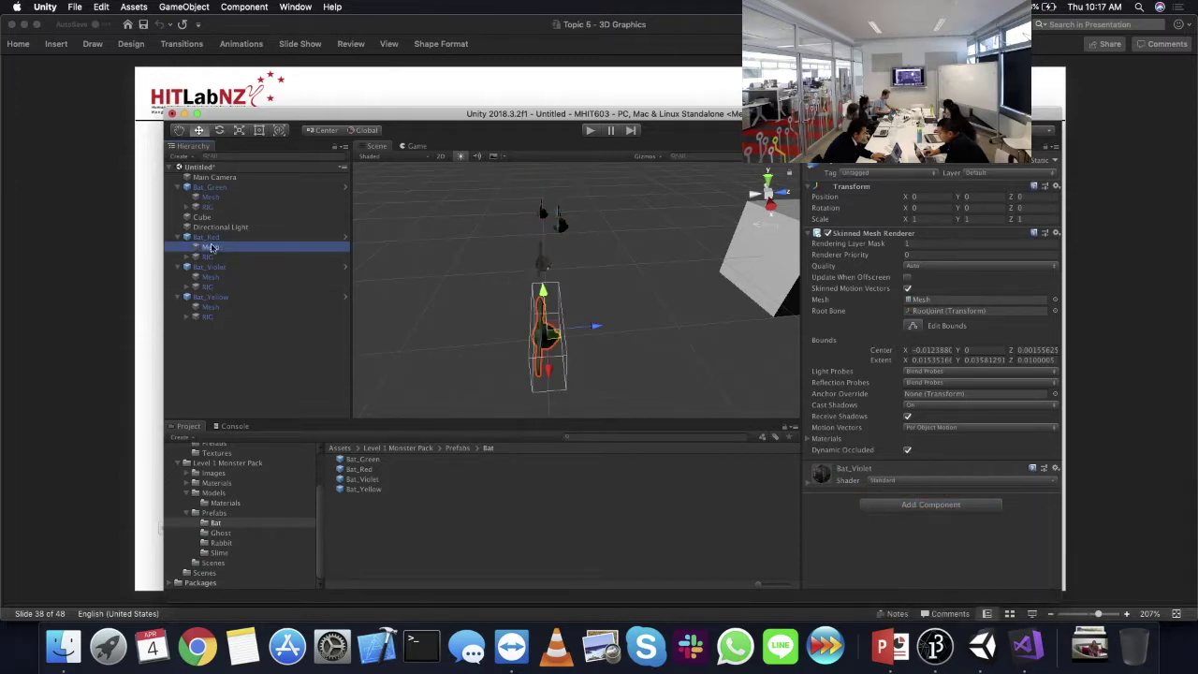
left_click(908, 481)
left_click(908, 498)
- Examine the bats from the cube's far side, selecting Bat_Green, Bat_Red and Bat_Violet in turn and viewing Bat_Violet's wing up close
left_click_drag(564, 248, 726, 251, "alt")
left_click(692, 253)
left_click(212, 188)
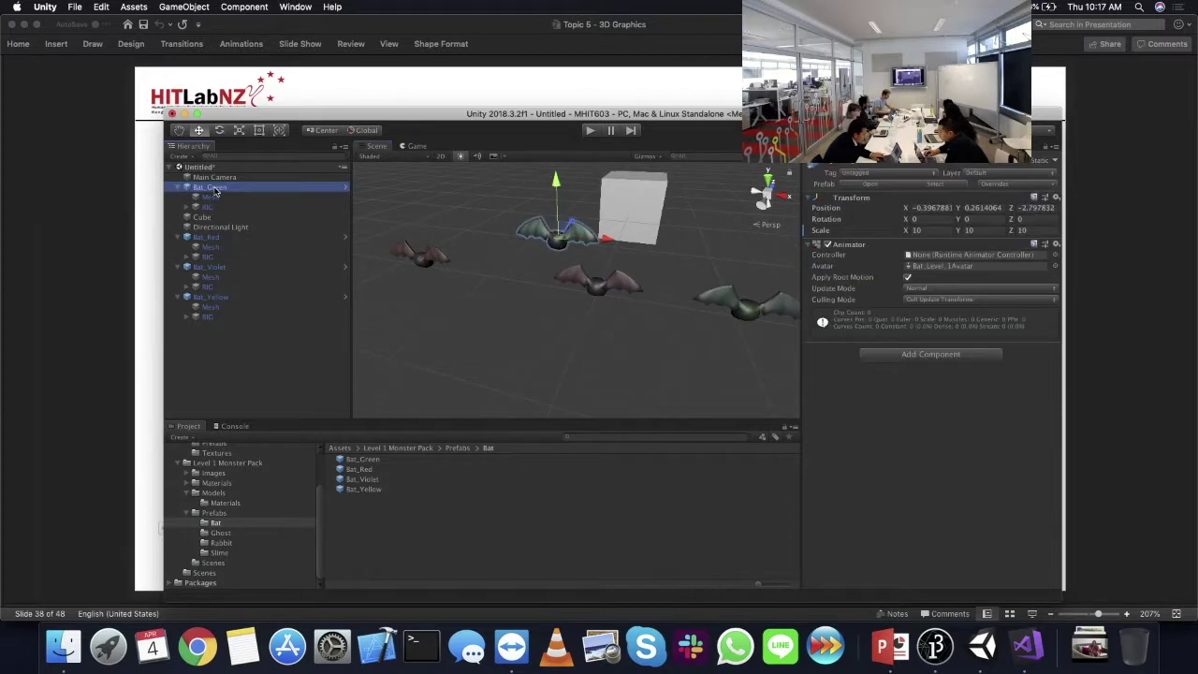
left_click(221, 240)
left_click(229, 272)
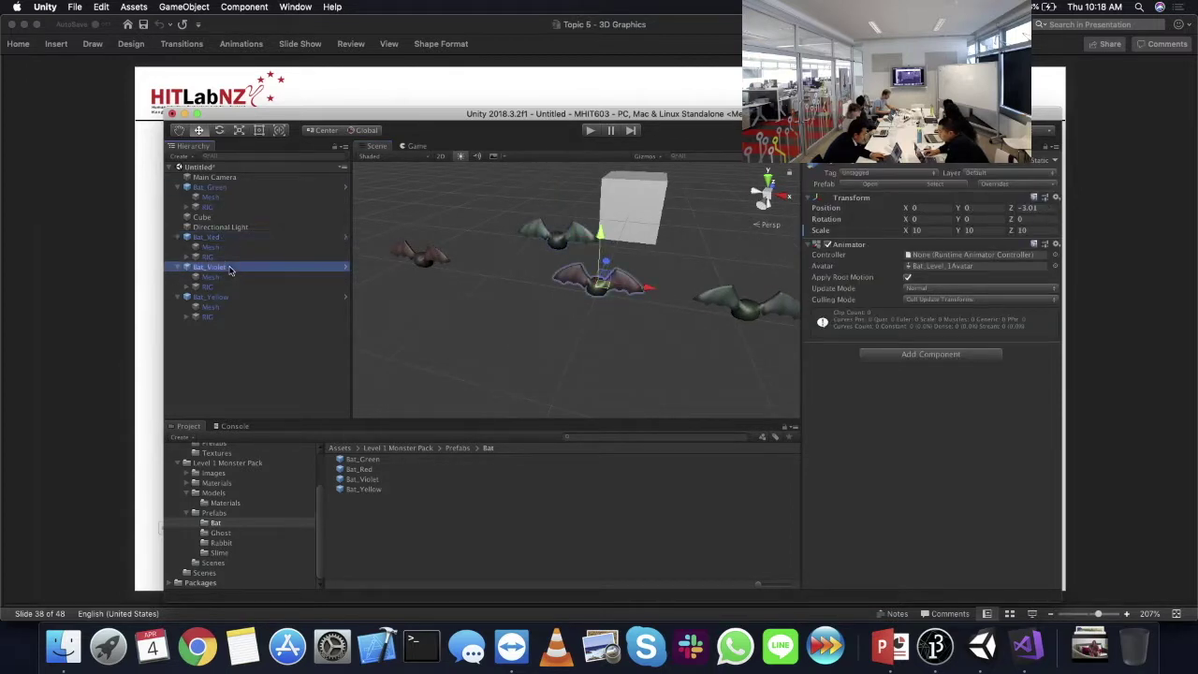
left_click_drag(377, 305, 515, 277, "alt")
left_click(602, 338)
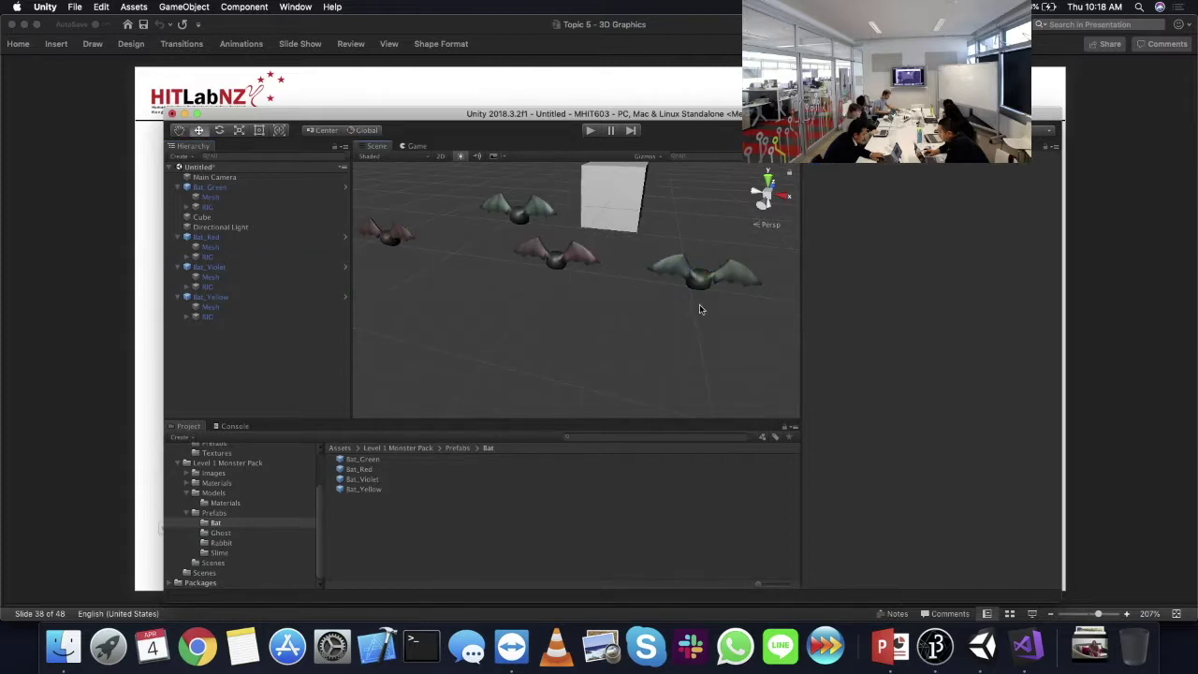
scroll(700, 305, "up", 3)
middle_click_drag(700, 305, 578, 324)
scroll(578, 324, "up", 5)
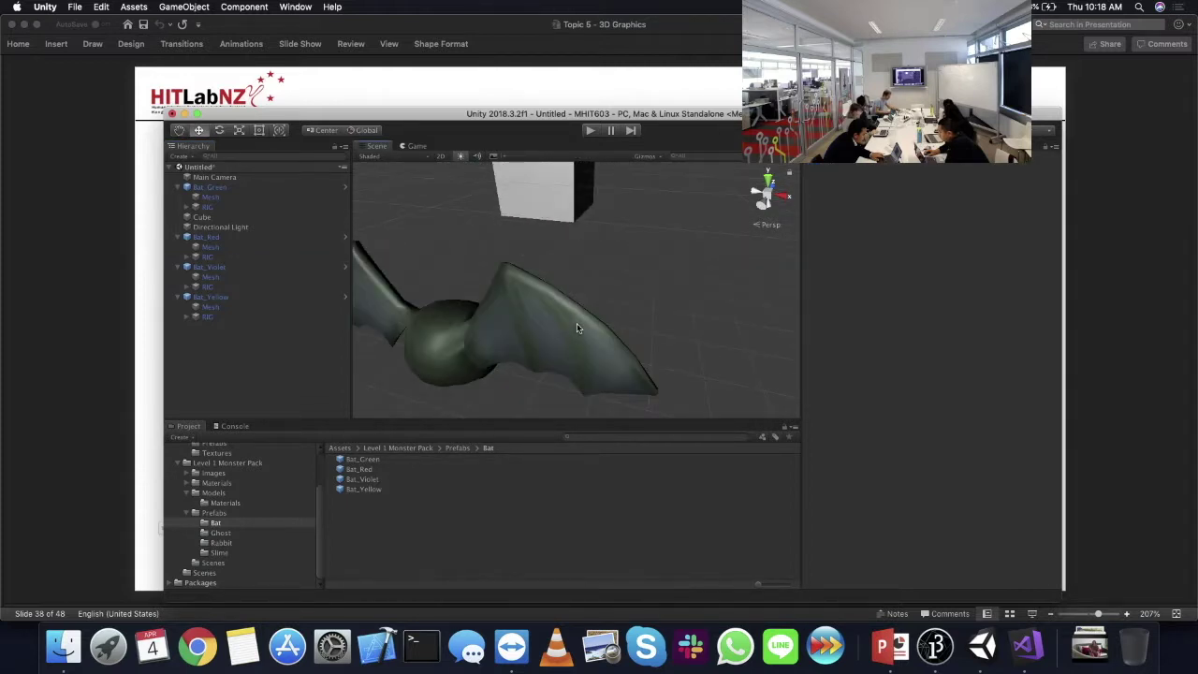
- Select Bat_Violet's mesh, locate the albedo texture of its material in the project and open Bat_Color4 in Preview
left_click(241, 279)
left_click(808, 480)
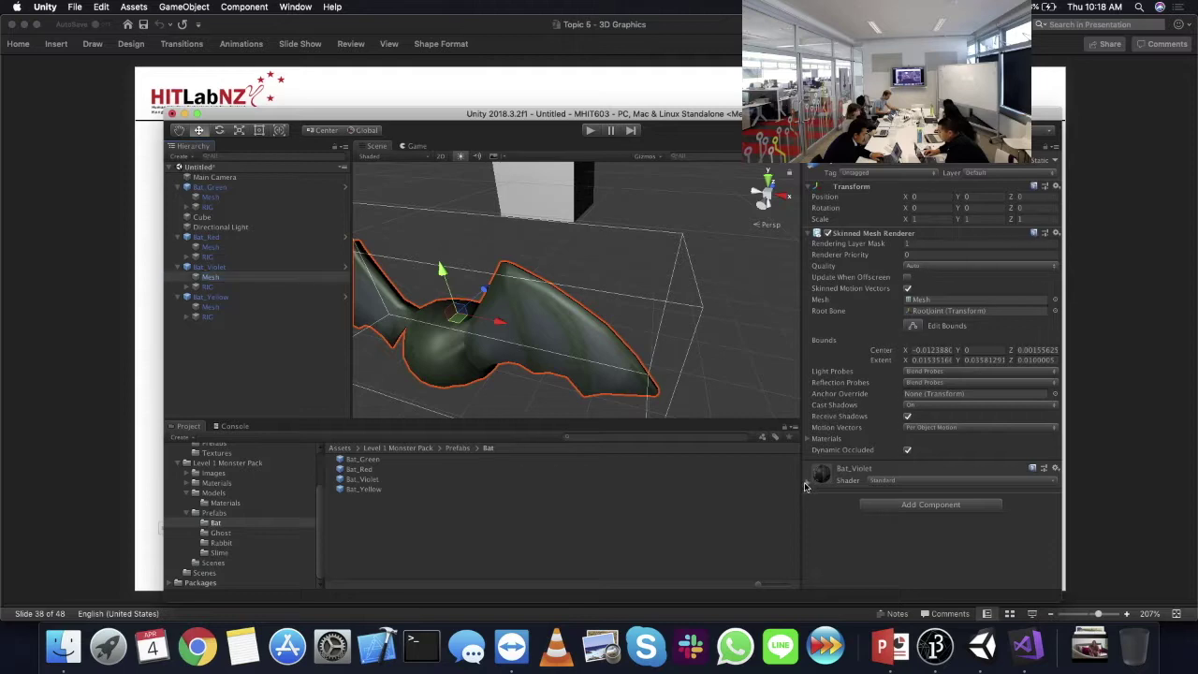
scroll(849, 482, "down", 2)
left_click(818, 477)
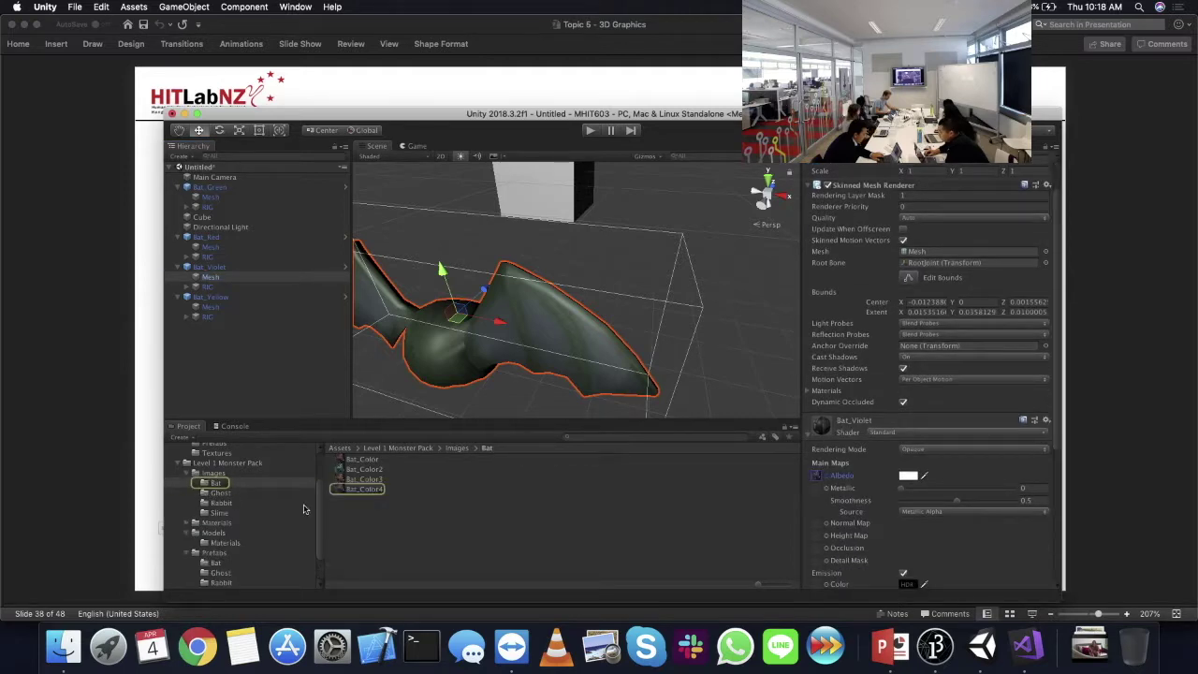
left_click(339, 490)
double_click(339, 490)
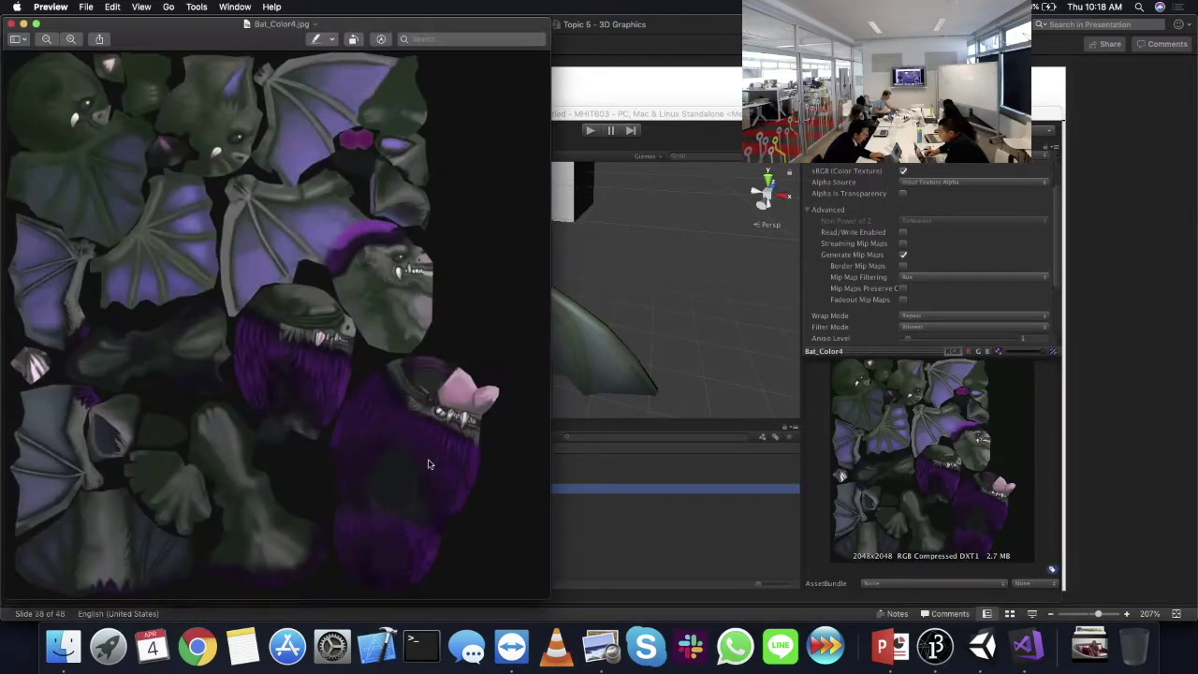
- Return to Unity, select all four bats together and set their Y rotation to 180
mouse_move(590, 251)
left_mouse_down("alt")
mouse_move(618, 249)
mouse_move(554, 230)
mouse_move(618, 281)
mouse_move(489, 214)
mouse_move(562, 259)
mouse_move(599, 253)
left_mouse_up("alt")
left_click(210, 187)
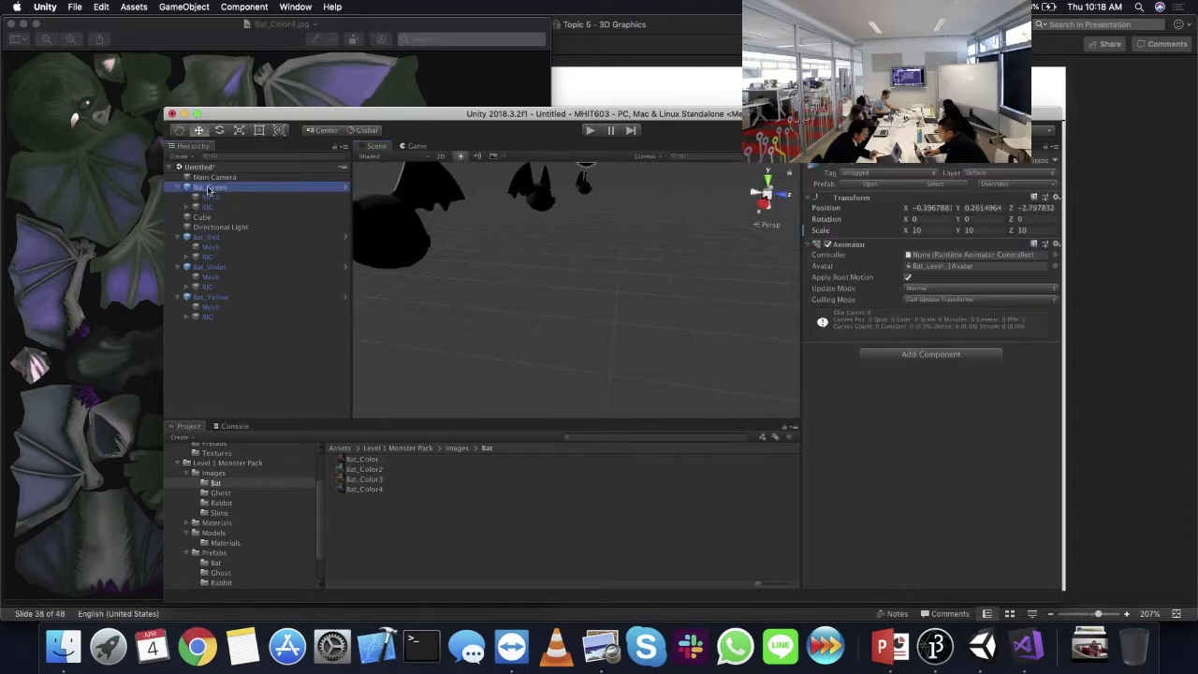
left_click(206, 237, "super")
left_click(210, 268, "super")
left_click(211, 296, "super")
left_click(974, 219)
type("180")
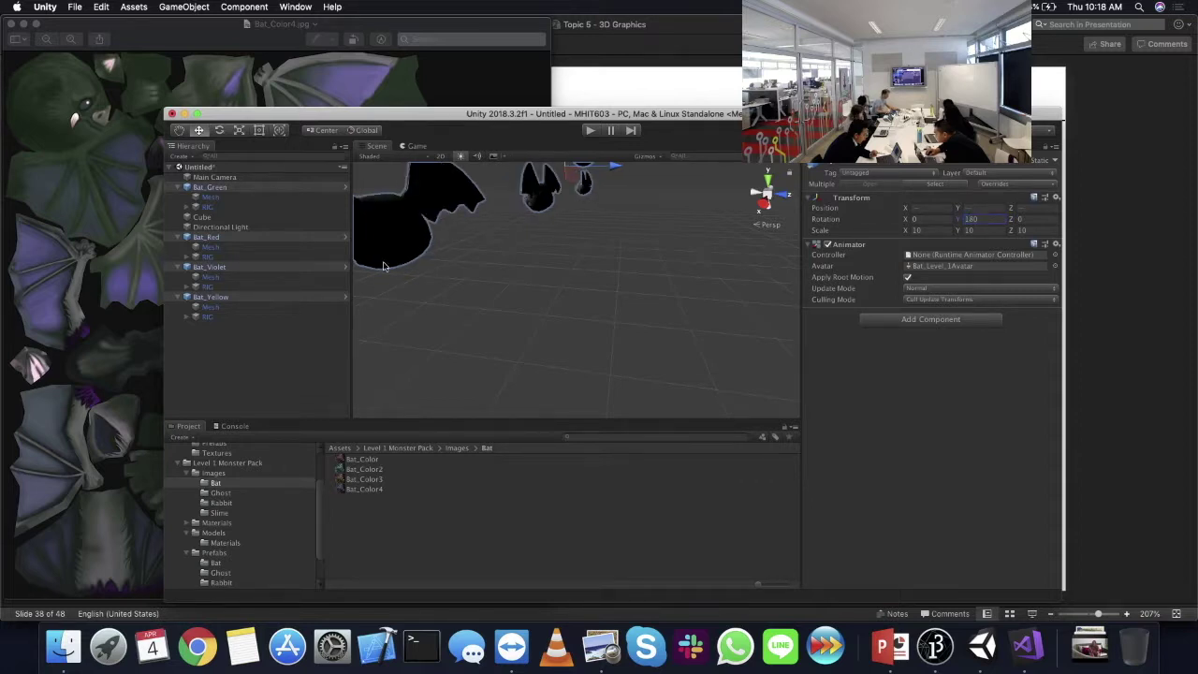
- Examine the turned bats from the front, selecting Bat_Green, Bat_Red, Bat_Violet and Bat_Yellow one after another
left_click_drag(424, 305, 740, 341, "alt")
left_click(641, 355)
left_click_drag(638, 354, 537, 369, "alt")
scroll(482, 379, "down", 4)
scroll(460, 366, "up", 3)
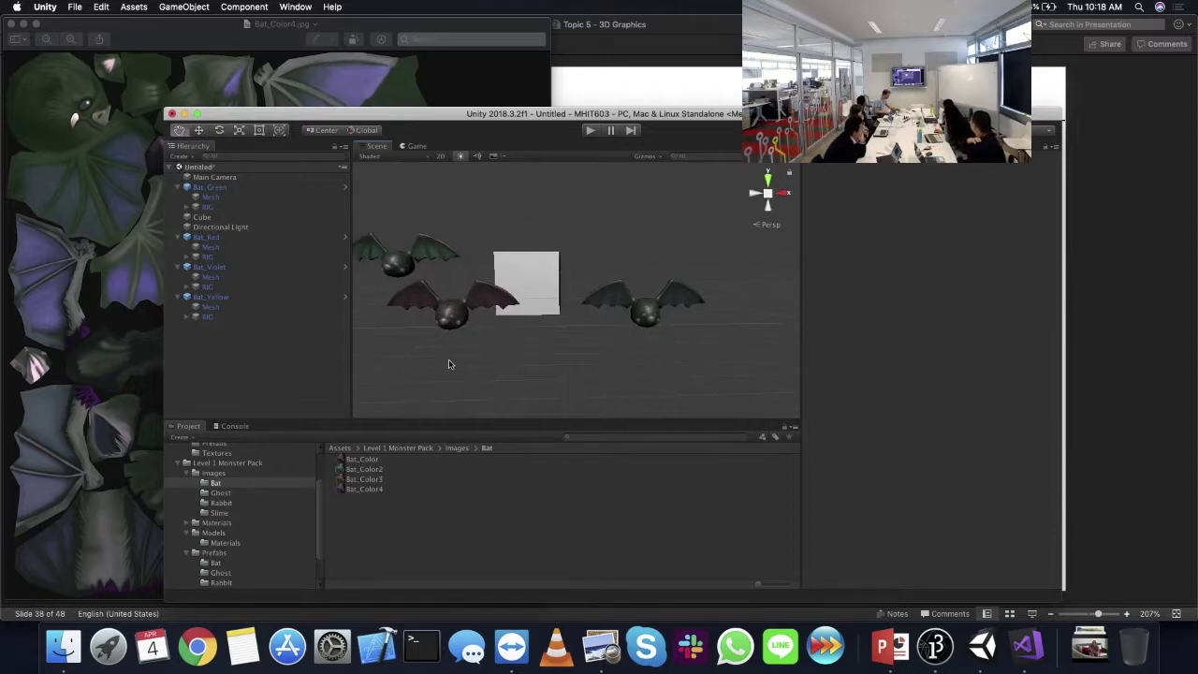
scroll(449, 364, "up", 2)
left_click(211, 187)
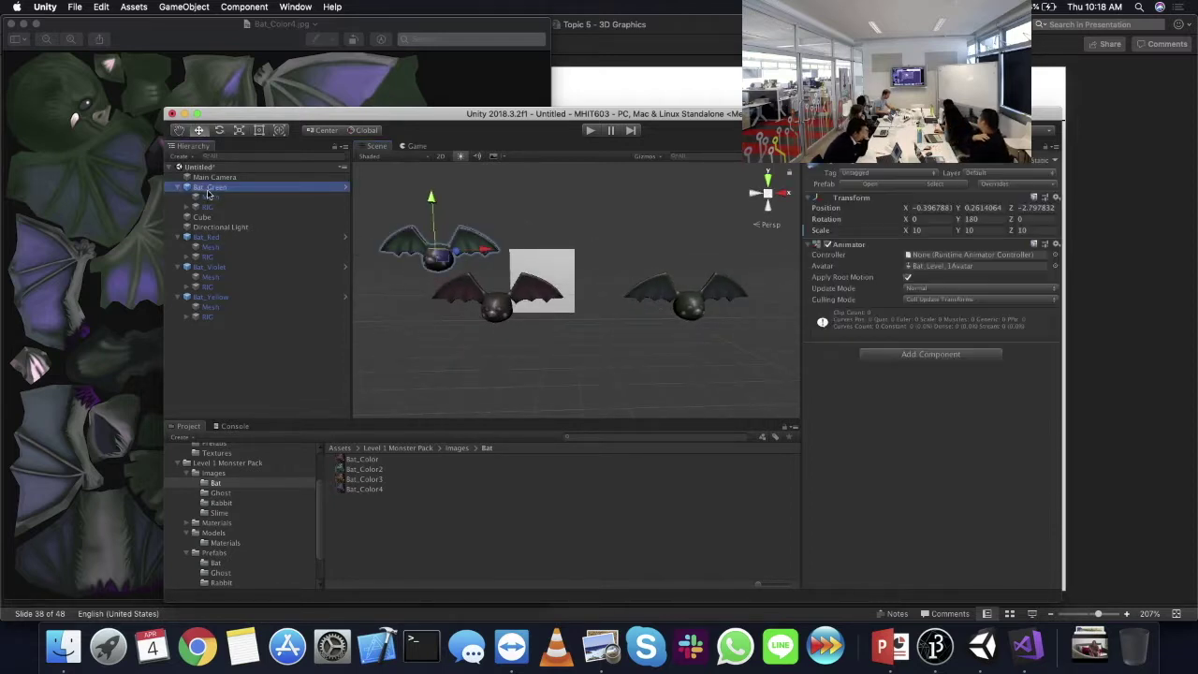
left_click(249, 236)
left_click(249, 267)
middle_click_drag(518, 347, 644, 350)
left_click(210, 297)
scroll(428, 327, "down", 2)
scroll(420, 326, "up", 2)
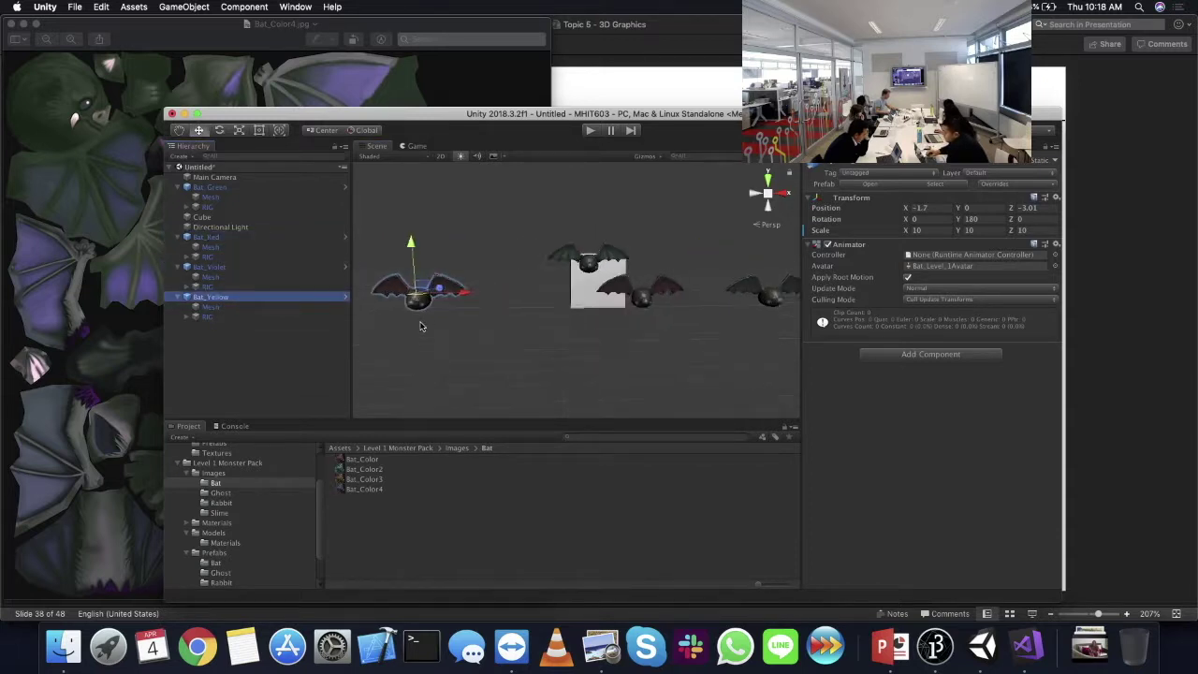
- Set the directional light's color to red (FF0000)
left_click(242, 227)
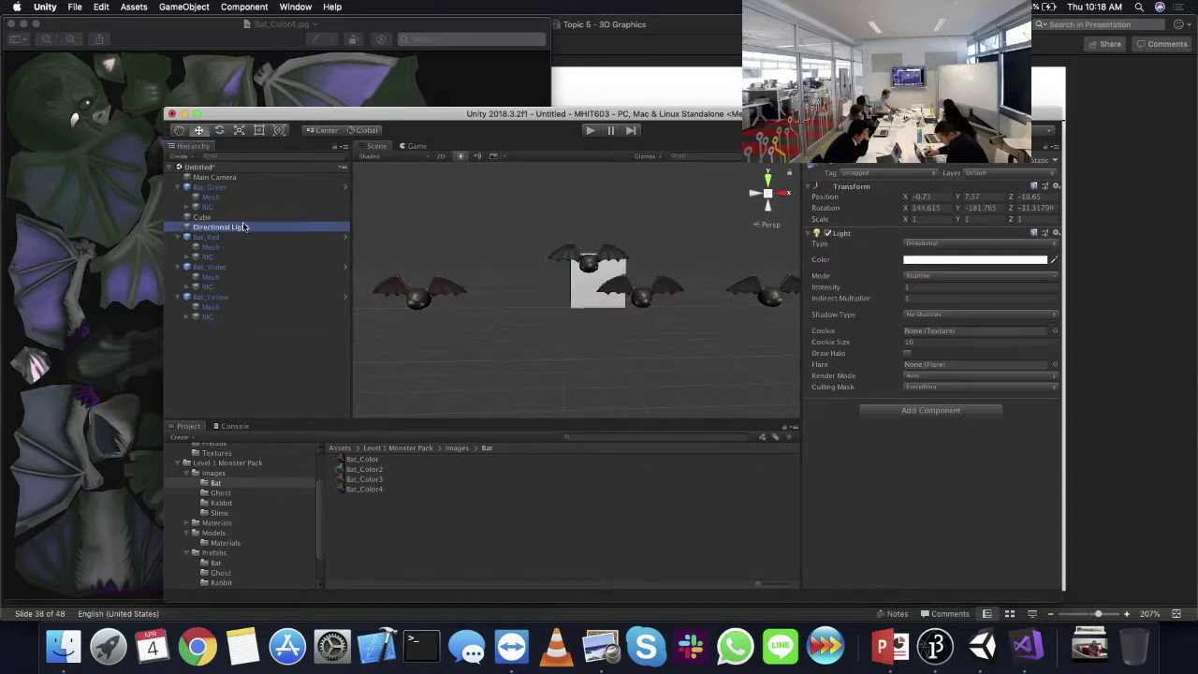
left_click(936, 261)
left_click_drag(1164, 196, 1170, 169)
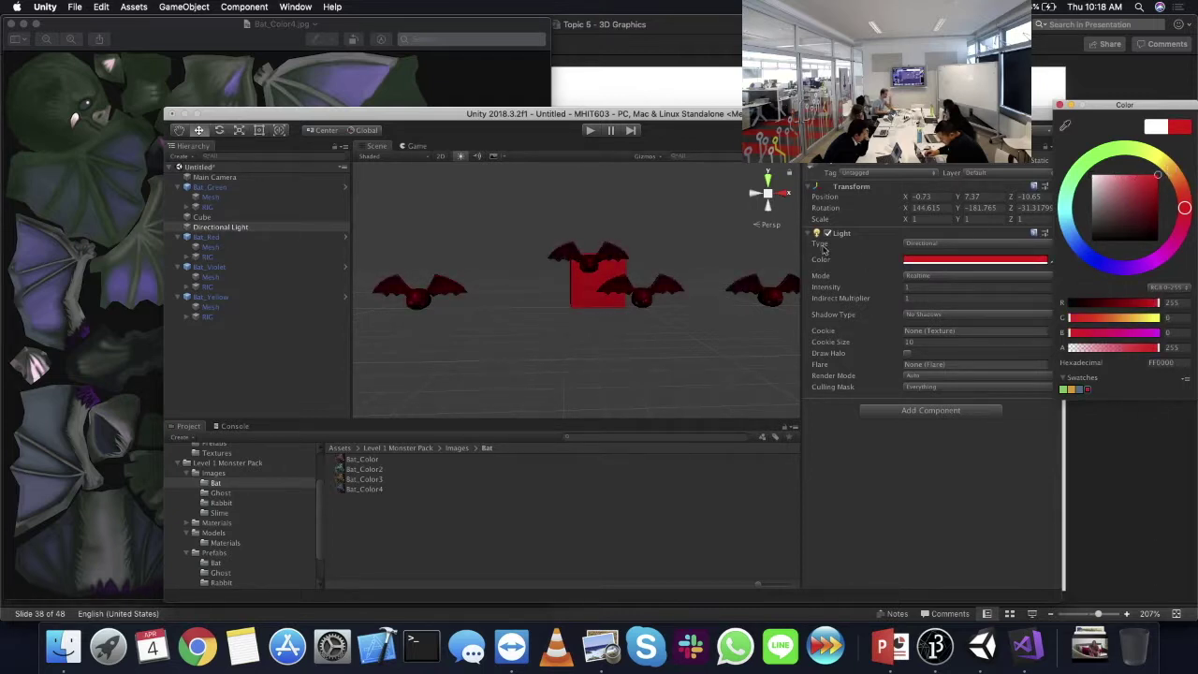
- Examine how the red light colors the cube and the bats, viewing Bat_Yellow up close and selecting Bat_Violet
scroll(721, 254, "up", 2)
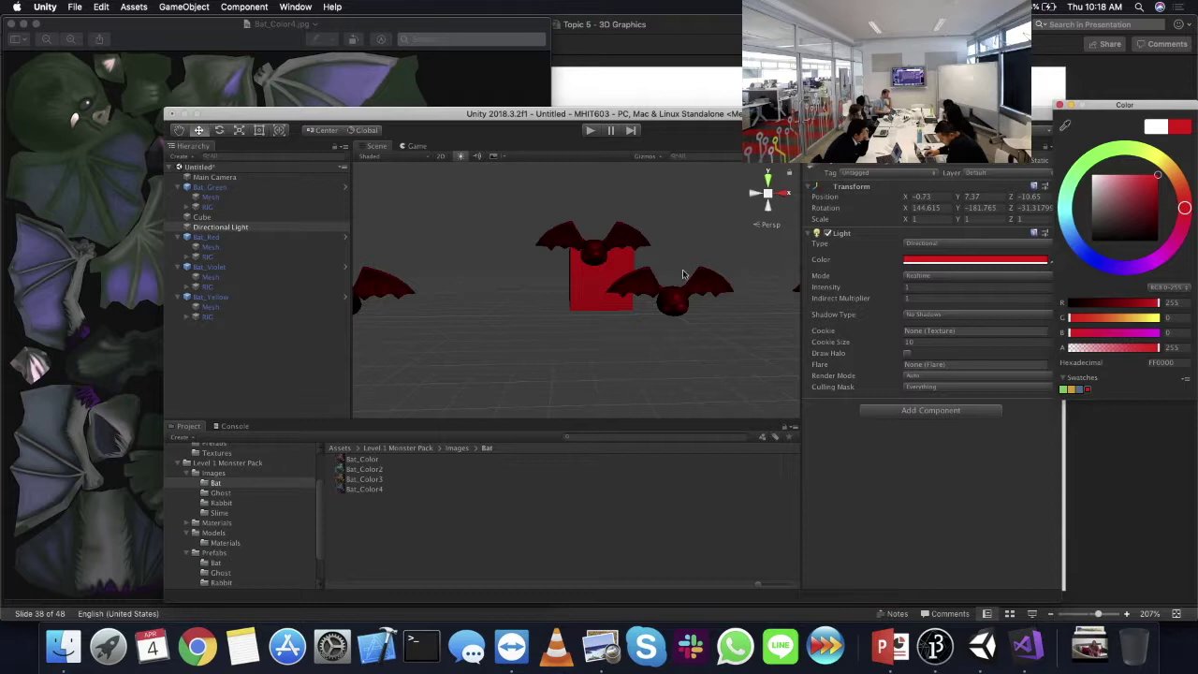
scroll(568, 281, "up", 2)
middle_click_drag(550, 282, 728, 299)
middle_click_drag(504, 303, 656, 301)
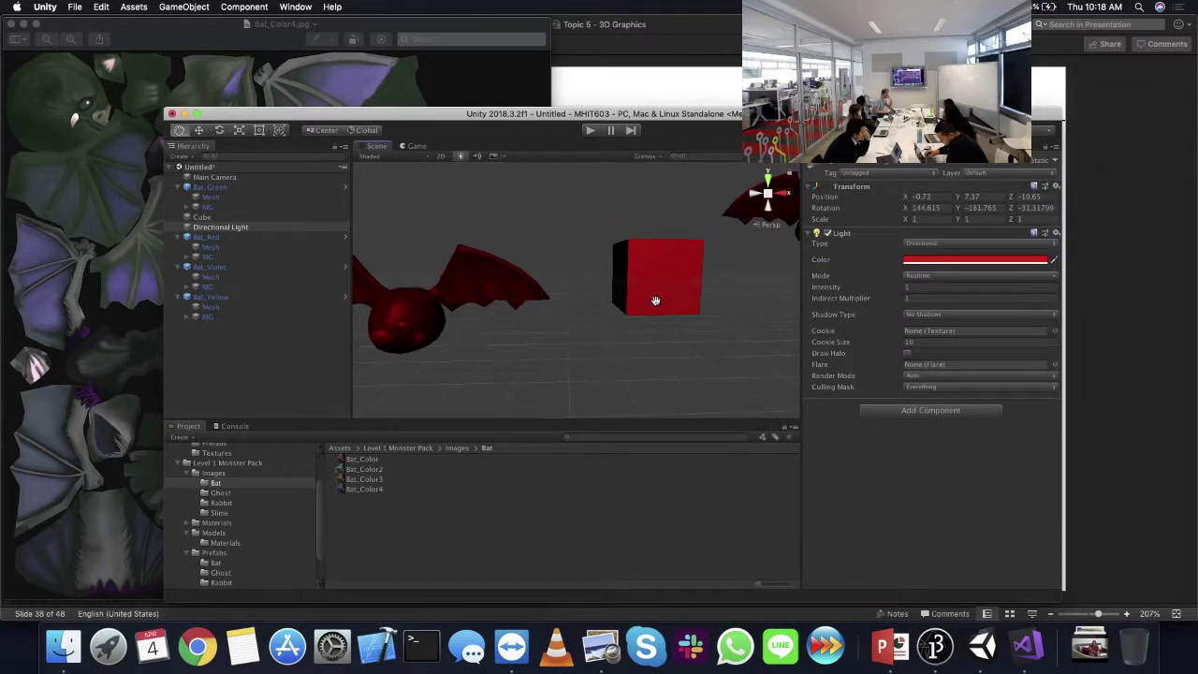
left_click(230, 298)
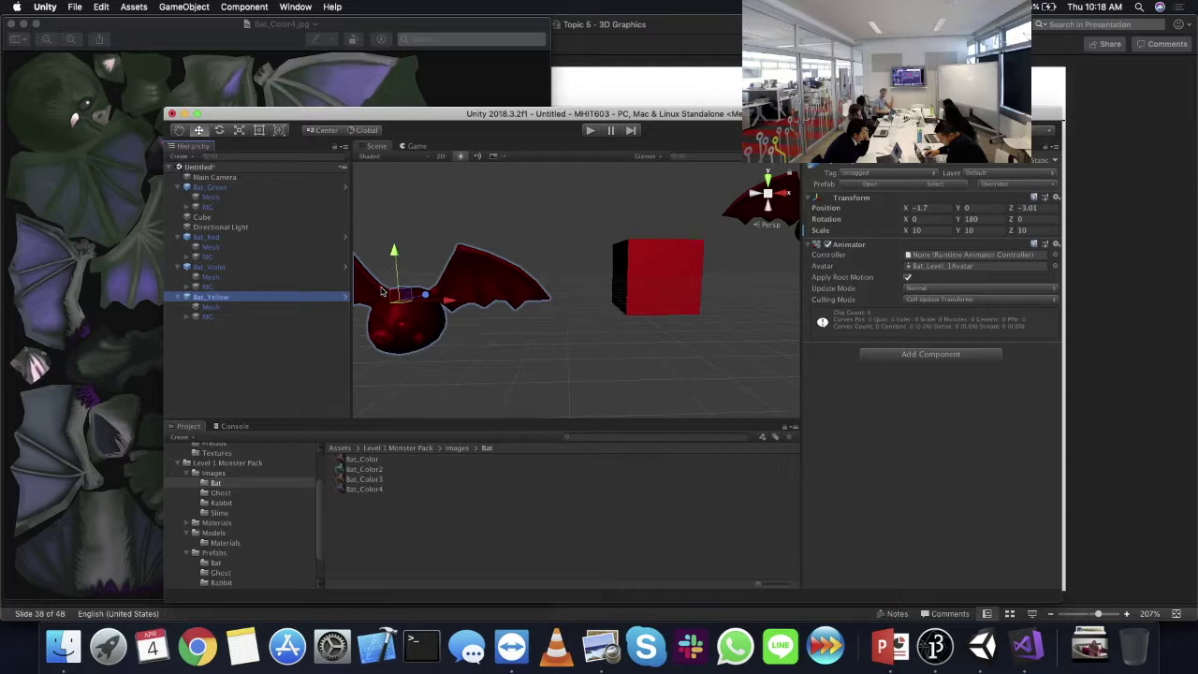
middle_click_drag(601, 273, 647, 263)
left_click_drag(562, 306, 708, 307, "alt")
left_click_drag(599, 288, 630, 277, "alt")
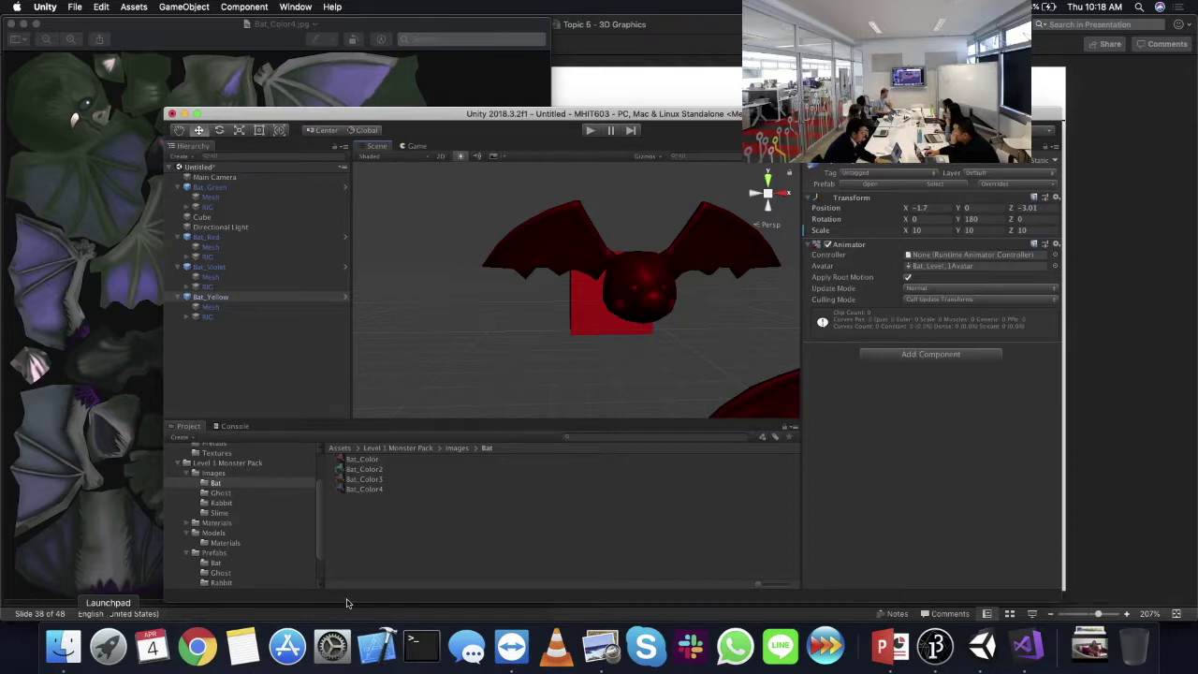
scroll(514, 339, "down", 5)
scroll(509, 345, "up", 1)
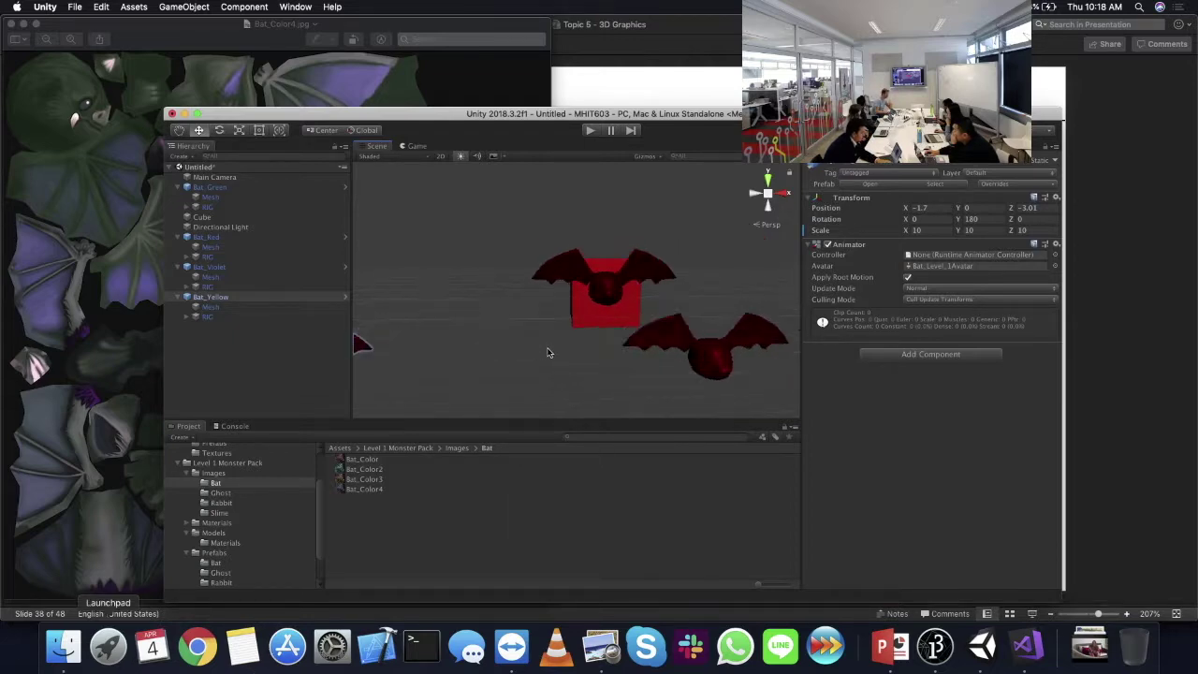
left_click_drag(547, 347, 546, 340, "alt")
left_click(548, 344)
left_click_drag(583, 263, 660, 246, "alt")
left_click_drag(670, 297, 428, 288, "alt")
left_click(535, 290)
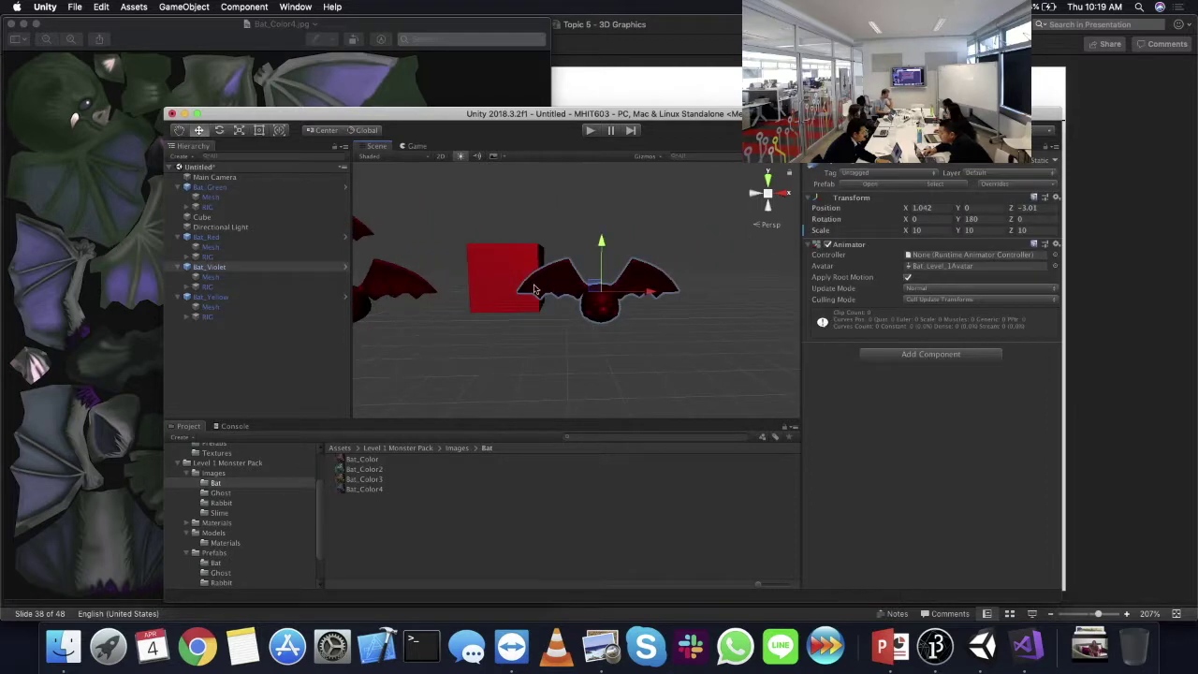
- Move Bat_Yellow along the X axis to about -1.109, closer to the other bats
left_click(400, 287)
left_click_drag(442, 326, 634, 292, "alt")
middle_click_drag(489, 302, 605, 341)
left_click(517, 317)
left_click_drag(554, 305, 710, 314)
middle_click_drag(720, 326, 458, 332)
middle_click_drag(670, 316, 613, 320)
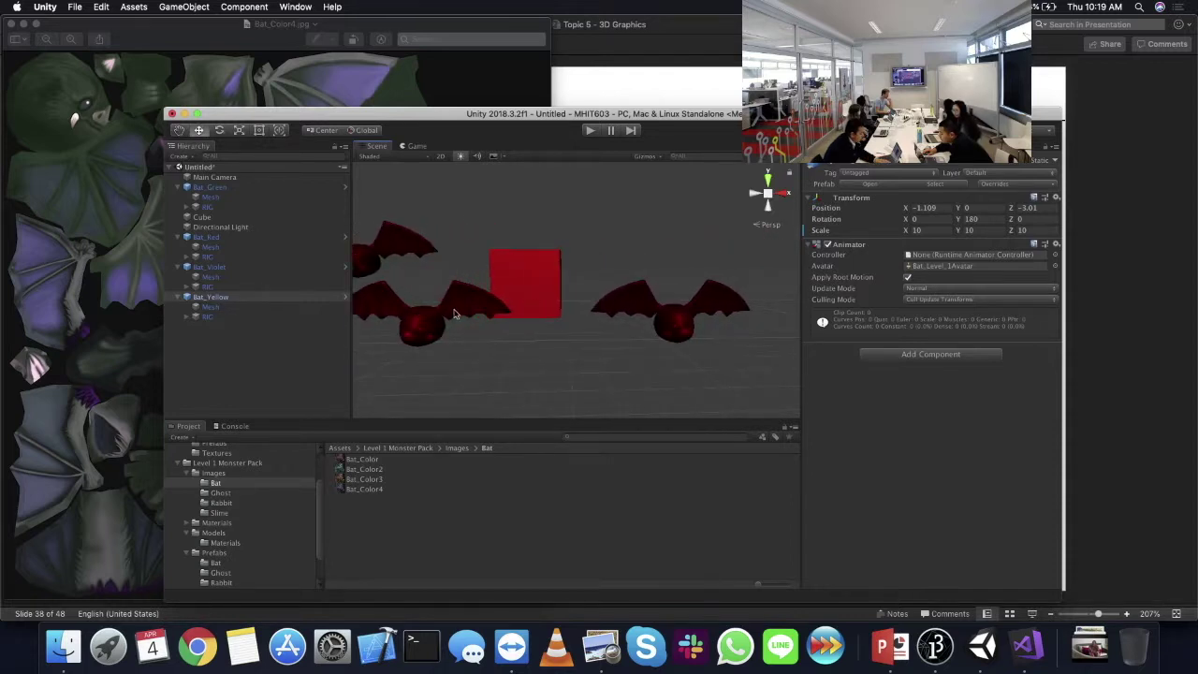
- Select the directional light and set its color to magenta (FF00CD)
left_click(232, 197)
left_click(236, 178)
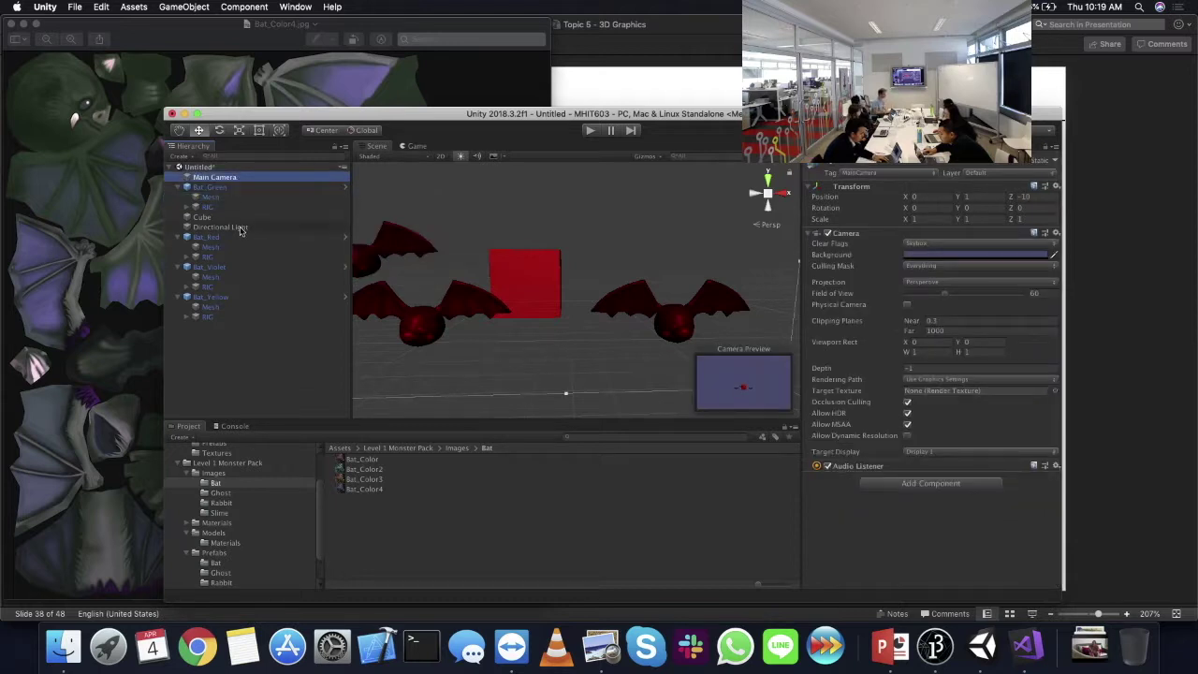
left_click(241, 228)
left_click(983, 260)
left_click_drag(1185, 235, 1171, 249)
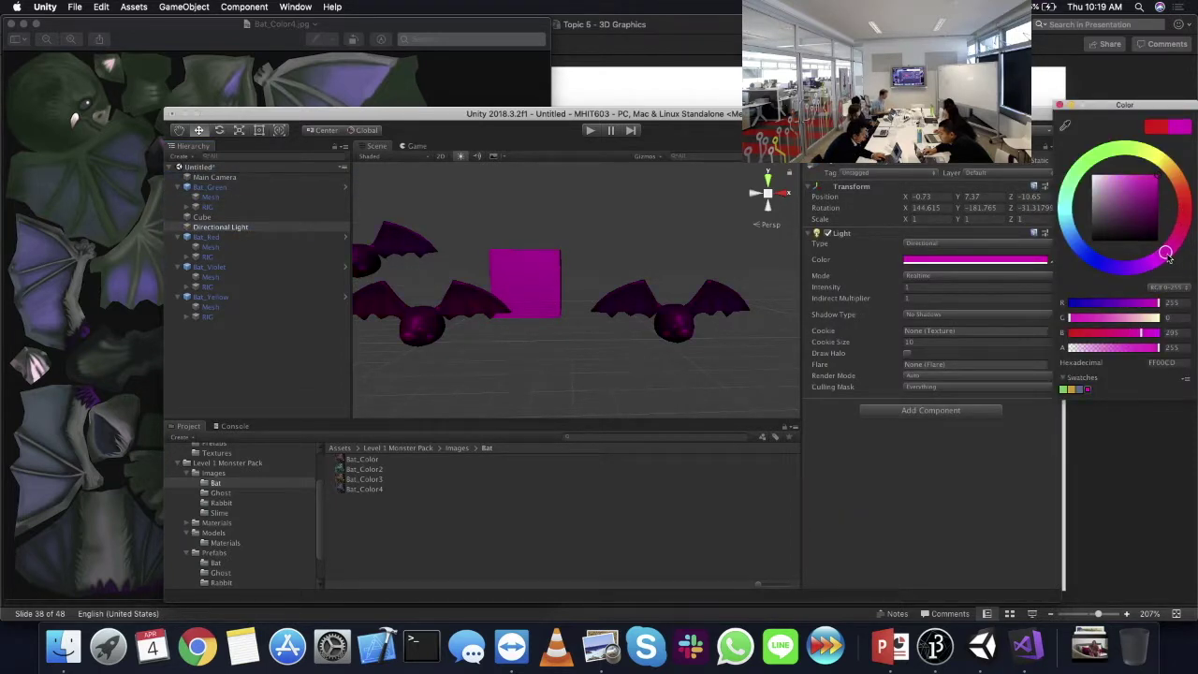
- Examine the magenta lighting on the bats and the cube from the front and from the side
left_click_drag(577, 282, 817, 285, "alt")
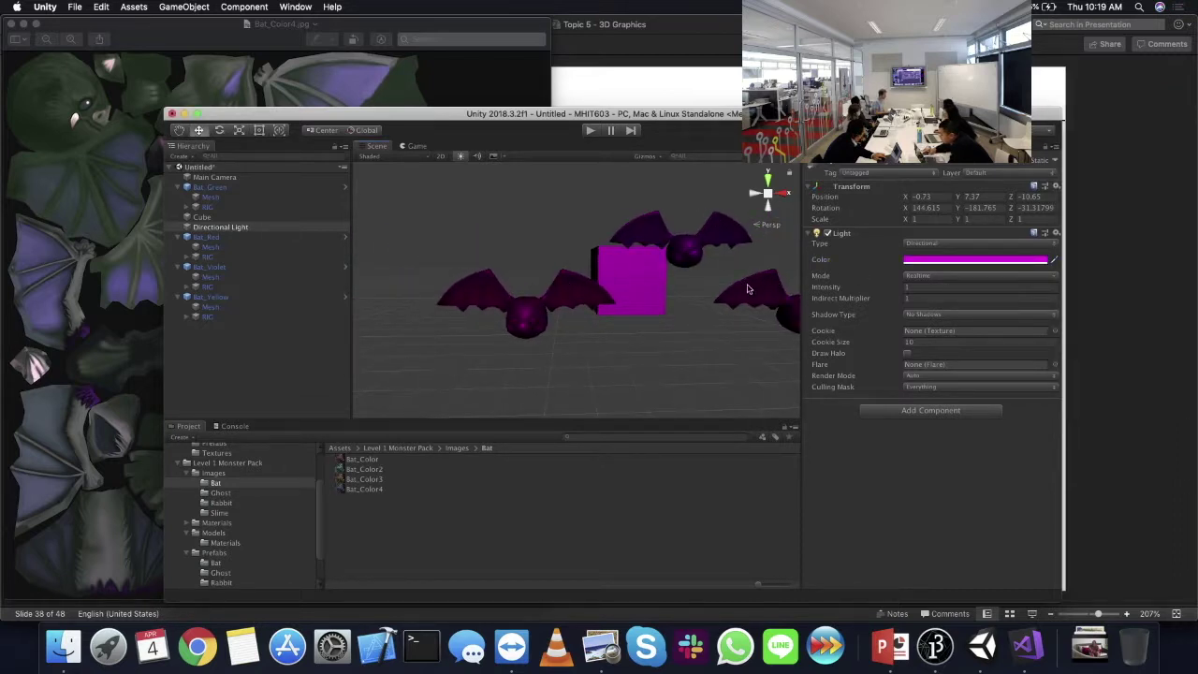
scroll(757, 287, "down", 5)
middle_click_drag(738, 299, 675, 297)
scroll(674, 297, "up", 2)
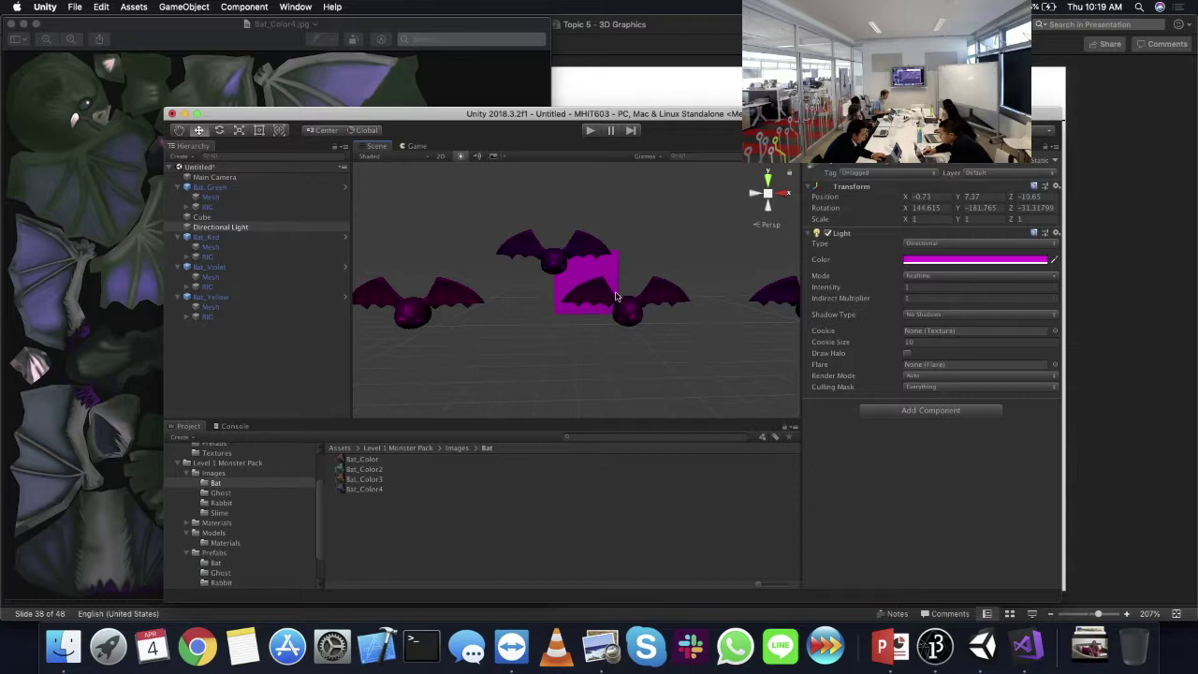
left_click_drag(563, 263, 522, 256, "alt")
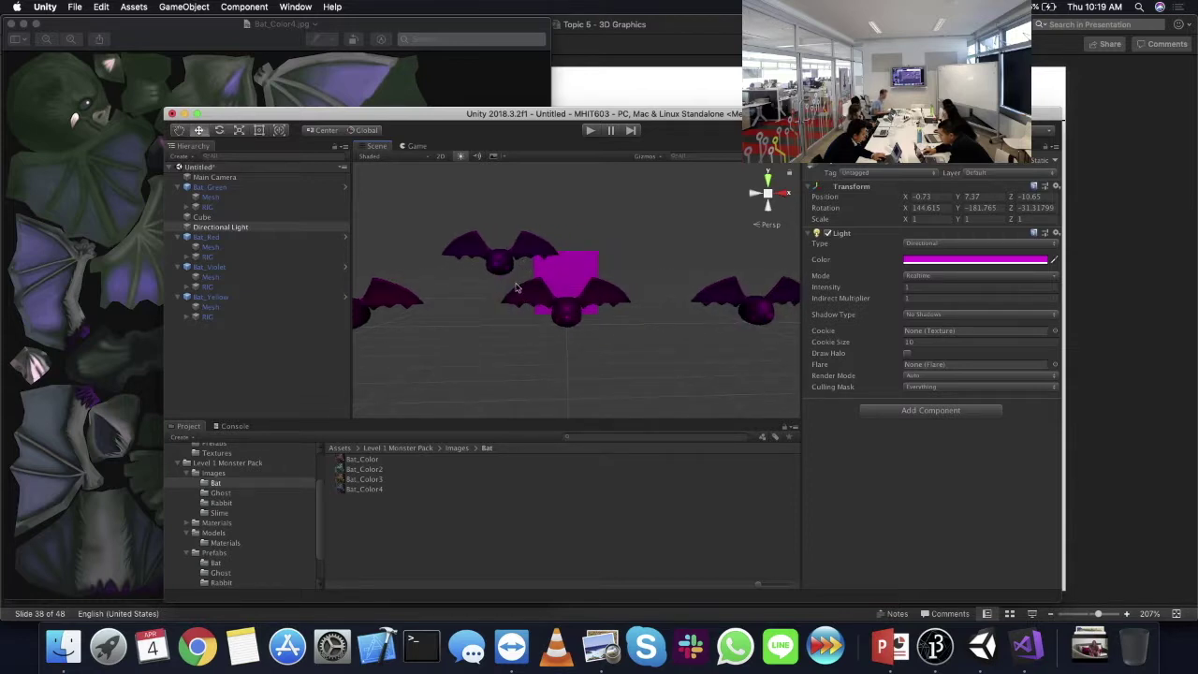
left_click_drag(523, 266, 559, 311, "alt")
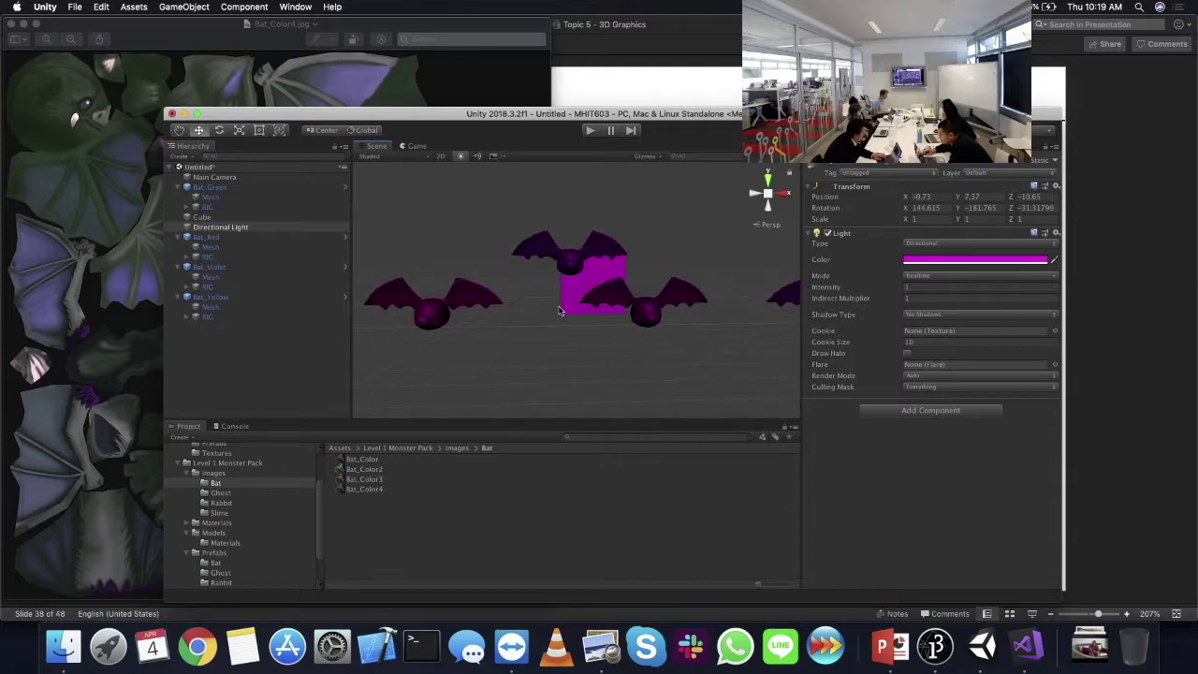
left_click_drag(645, 315, 571, 318, "alt")
left_click_drag(559, 267, 778, 309, "alt")
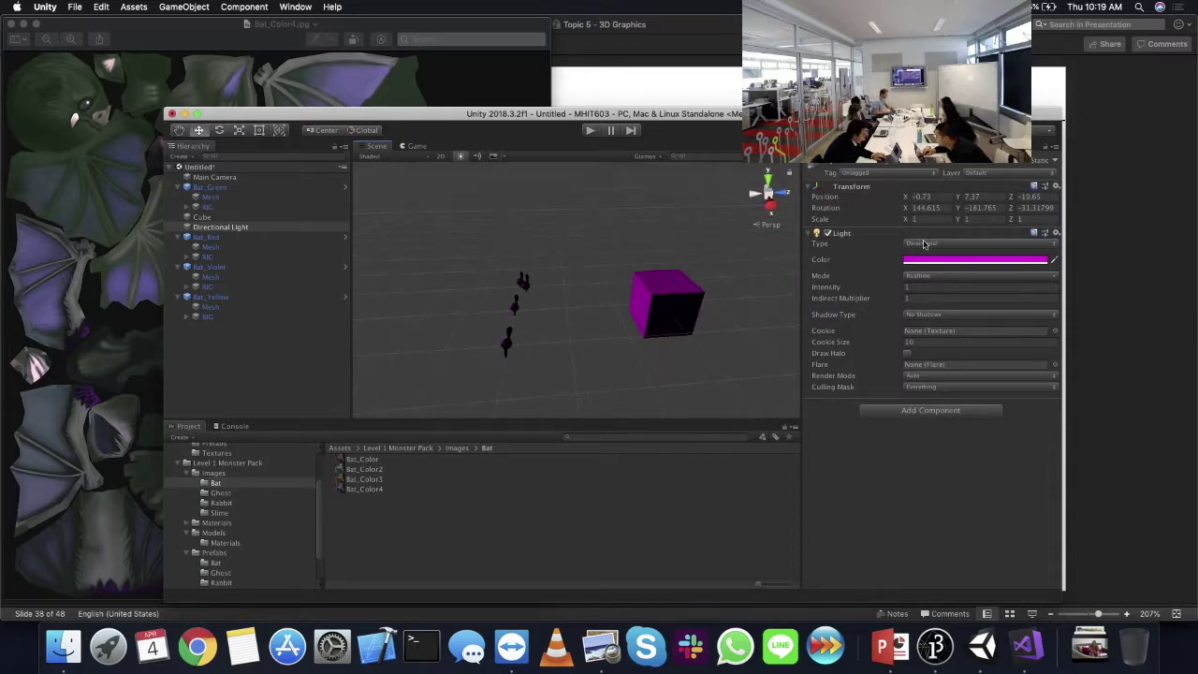
- Try intensities of 2, 50 and 10 for the directional light, and set the intensity back to 1
left_click(924, 289)
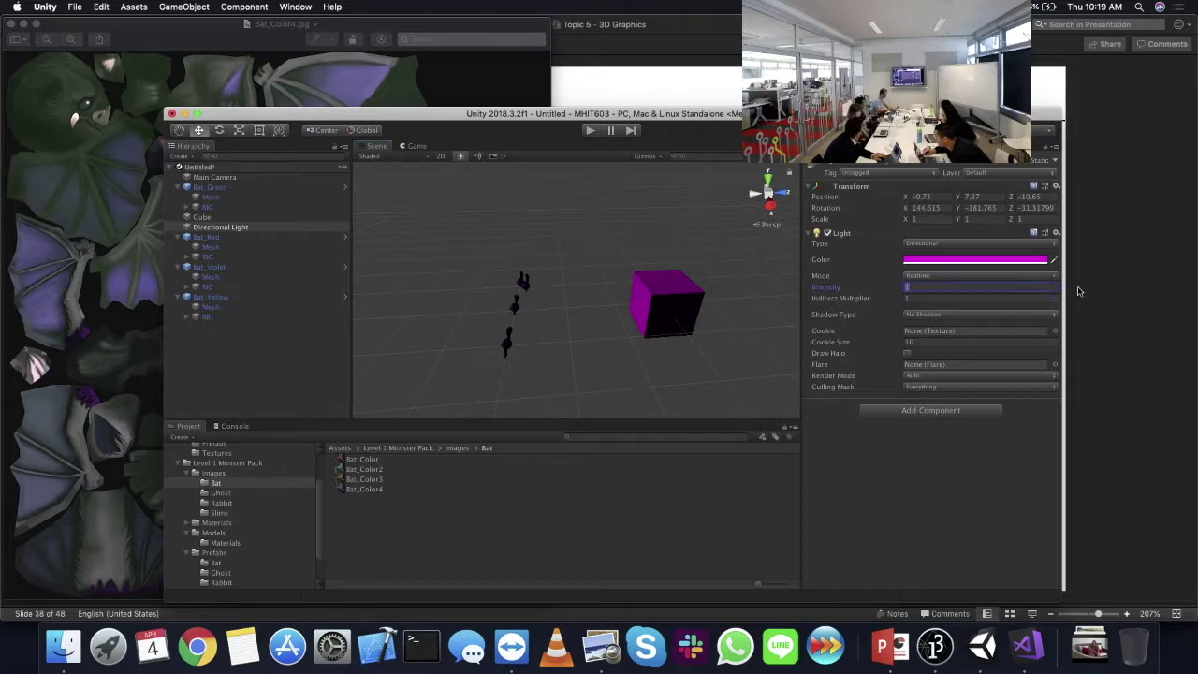
type("2")
key("BackSpace")
type("50")
key("BackSpace")
key("BackSpace")
type("10")
key("BackSpace")
key("BackSpace")
type("1")
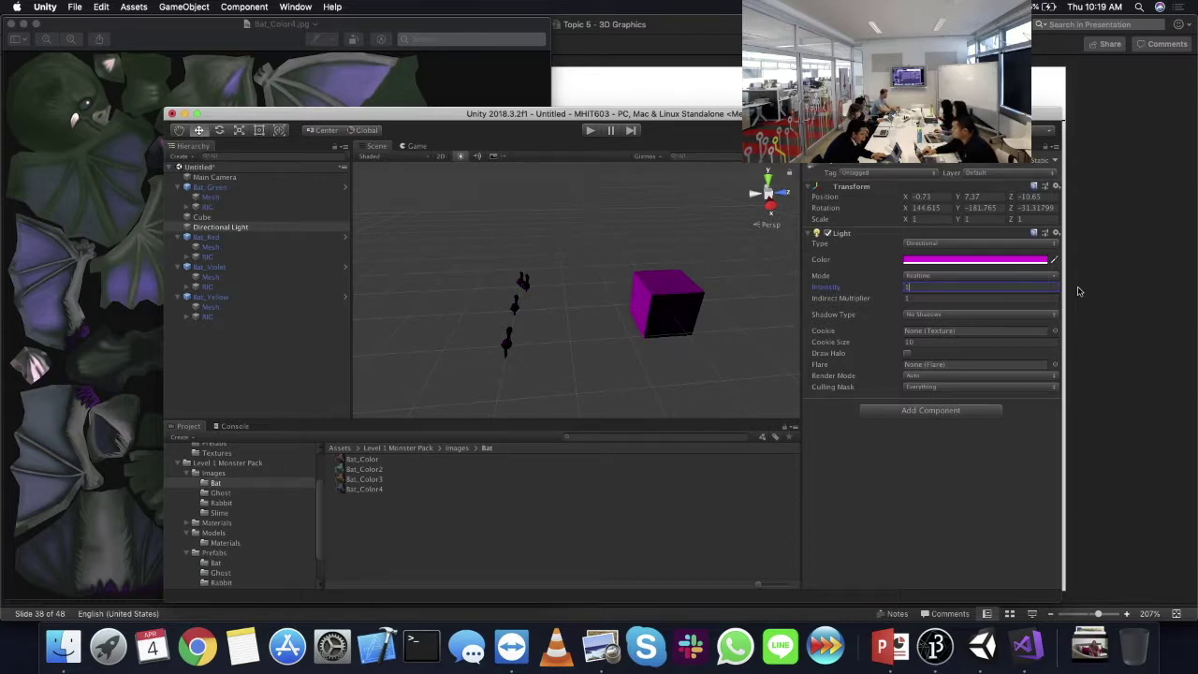
- Set the directional light's intensity to 100 and view its effect on the cube and bats from the front
right_click_drag(663, 305, 749, 312)
left_click(957, 287)
type("2")
key("BackSpace")
type("100")
right_click_drag(719, 292, 771, 231)
key("a")
scroll(643, 254, "up", 8)
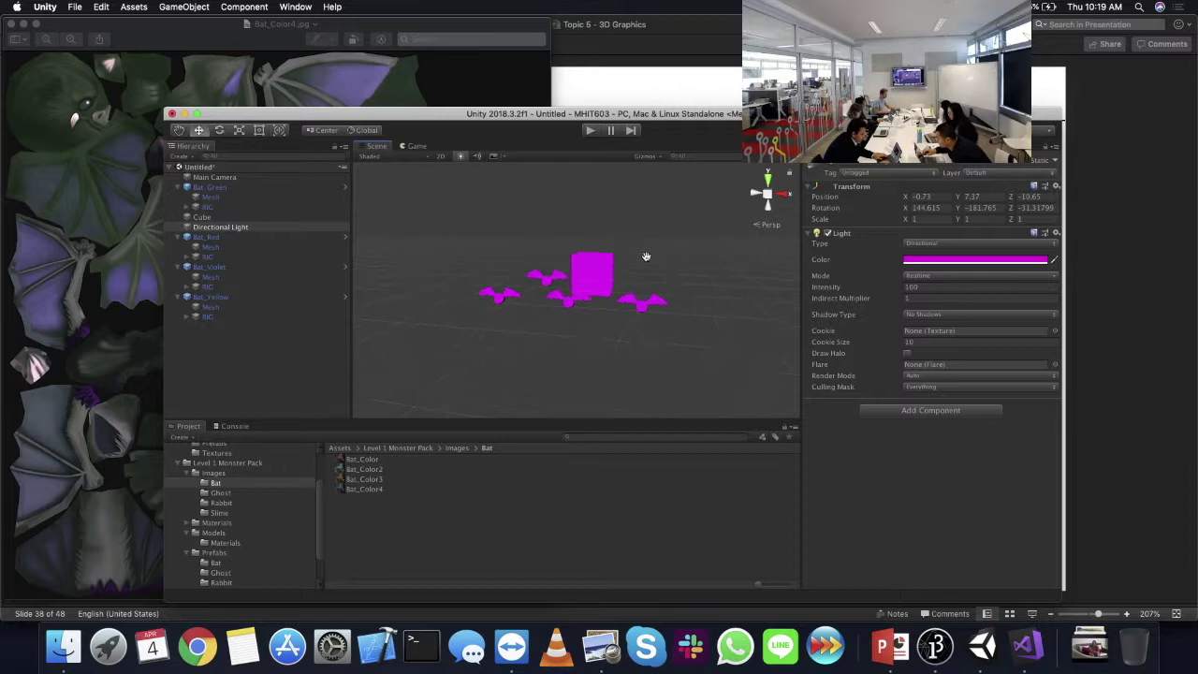
- Set the directional light's intensity back to 1
scroll(653, 272, "down", 4)
left_click_drag(655, 271, 571, 220, "alt")
left_click(965, 286)
type("1")
left_click(930, 299)
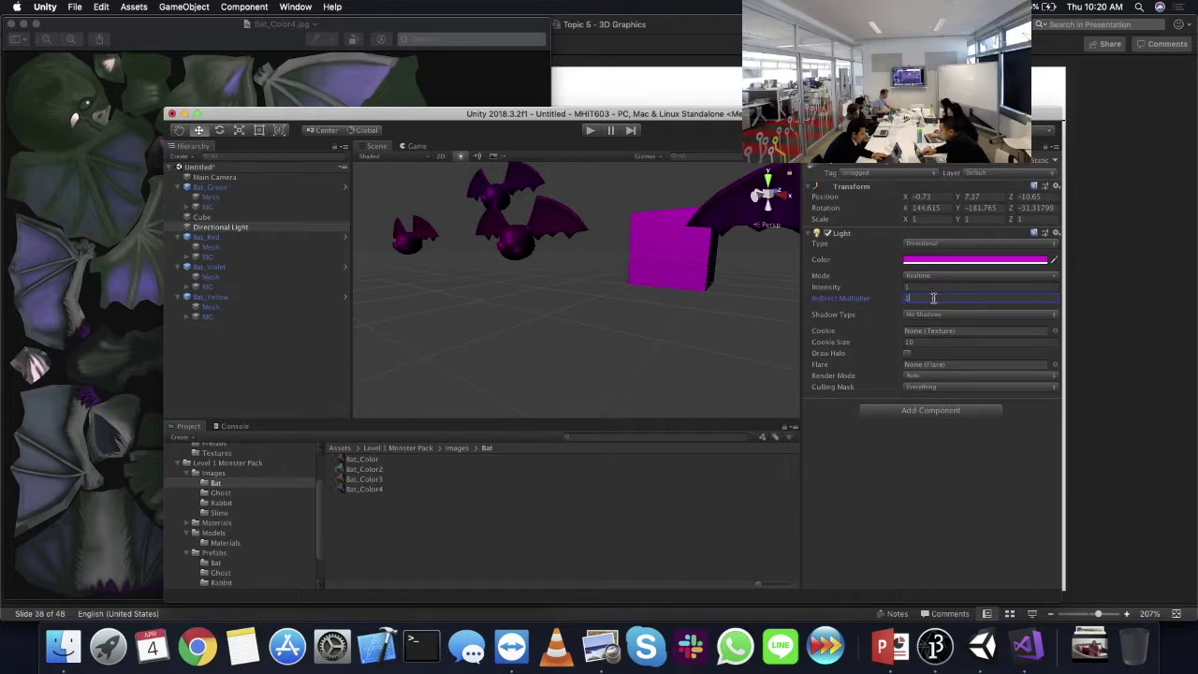
- Add a plane as a floor beneath the cube and the bats
left_click_drag(634, 287, 485, 325, "alt")
left_click(204, 6)
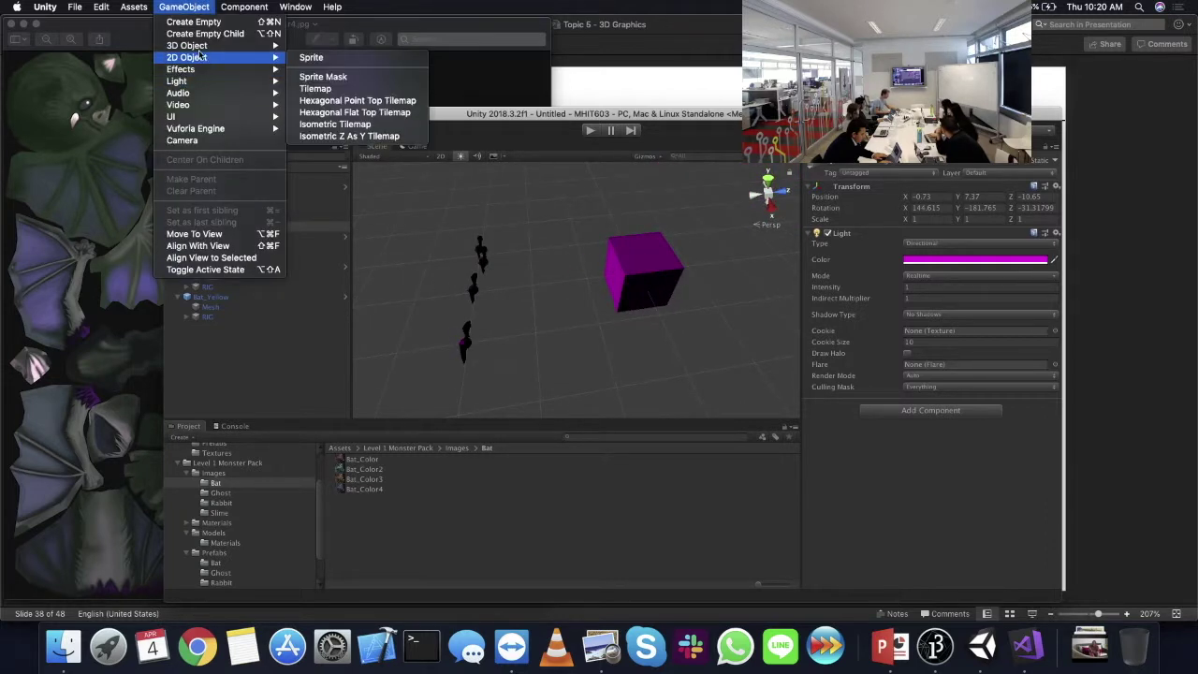
mouse_move(202, 45)
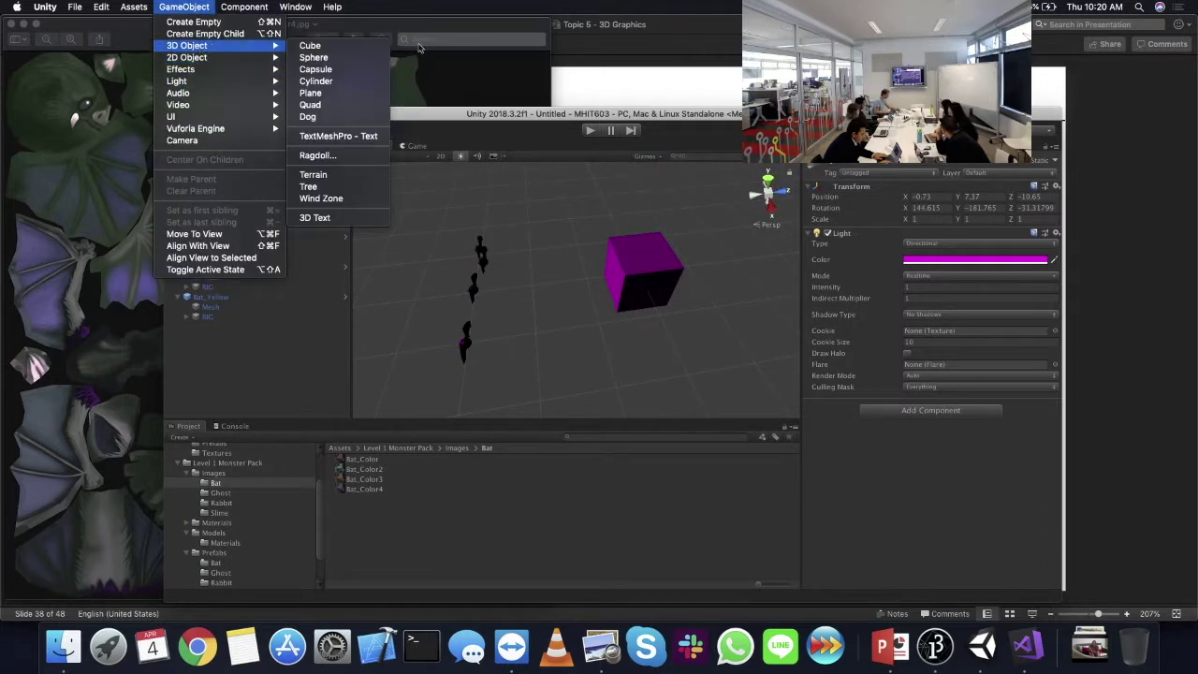
left_click(311, 93)
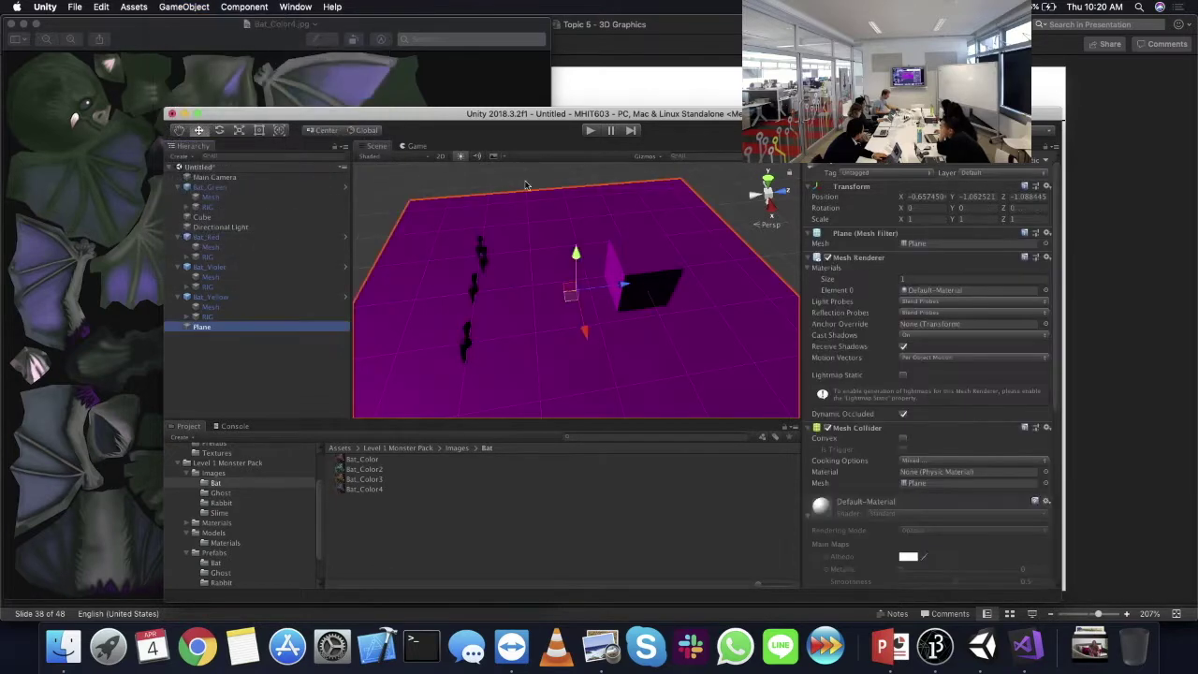
- Raise the plane to a Y position of -0.59, closer to the cube and bats
key("f")
middle_click_drag(653, 103, 647, 210)
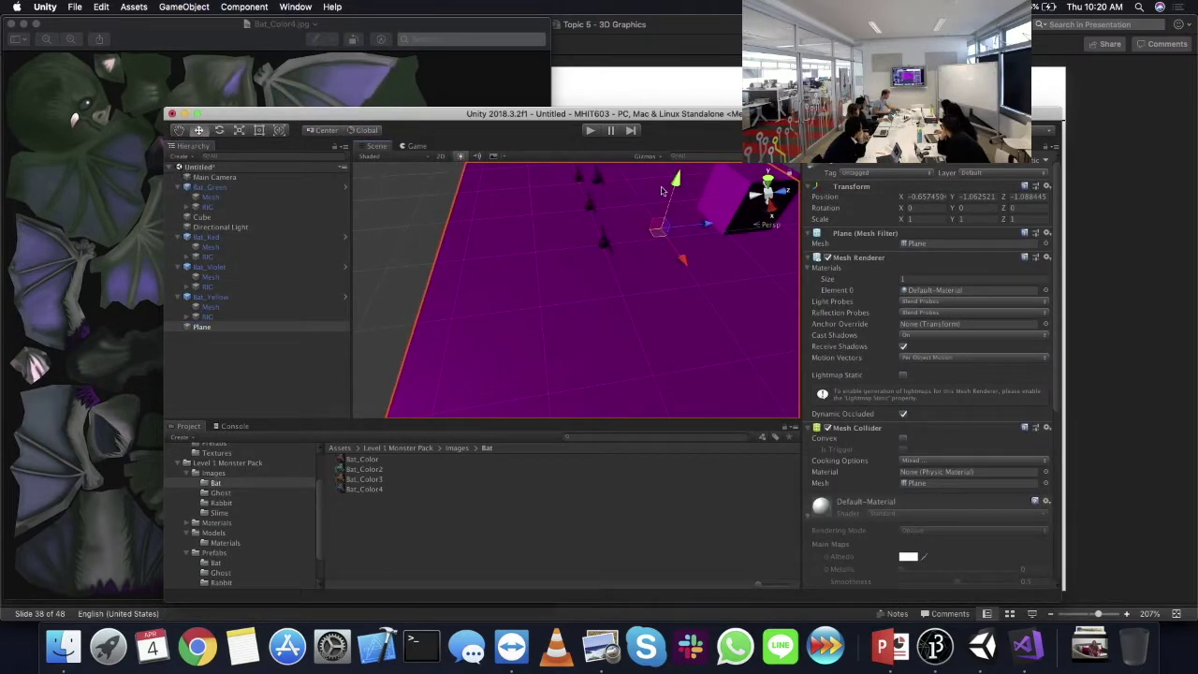
left_click(662, 186)
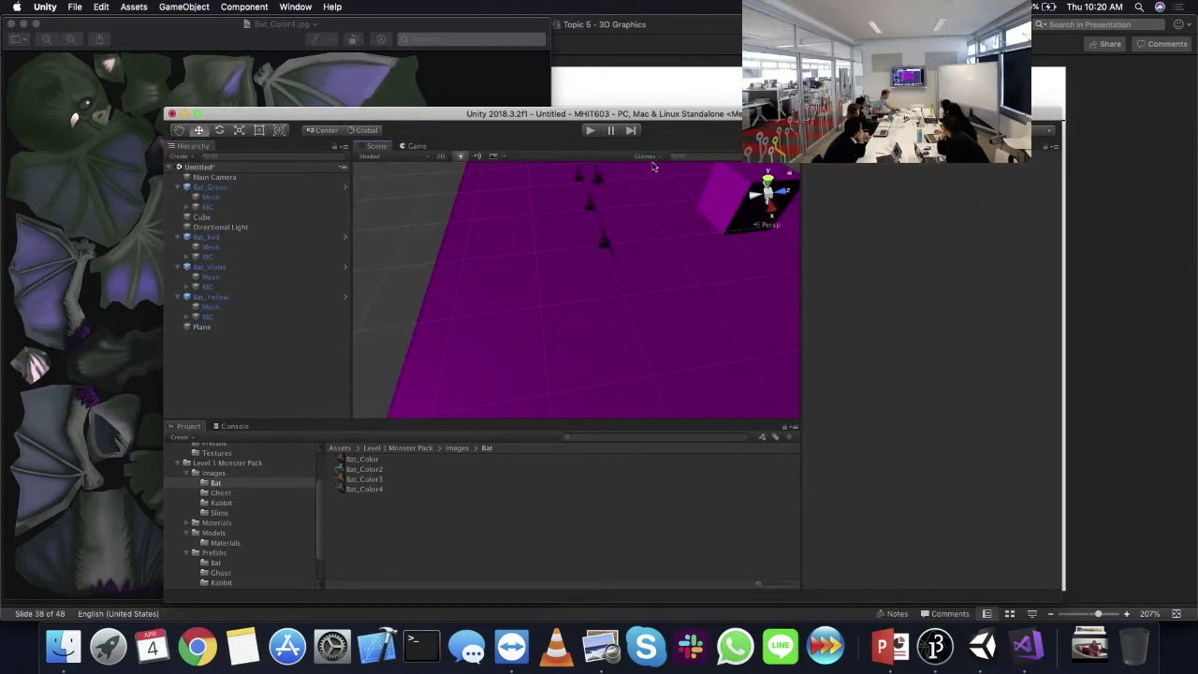
left_click(201, 327)
left_click_drag(670, 145, 669, 167)
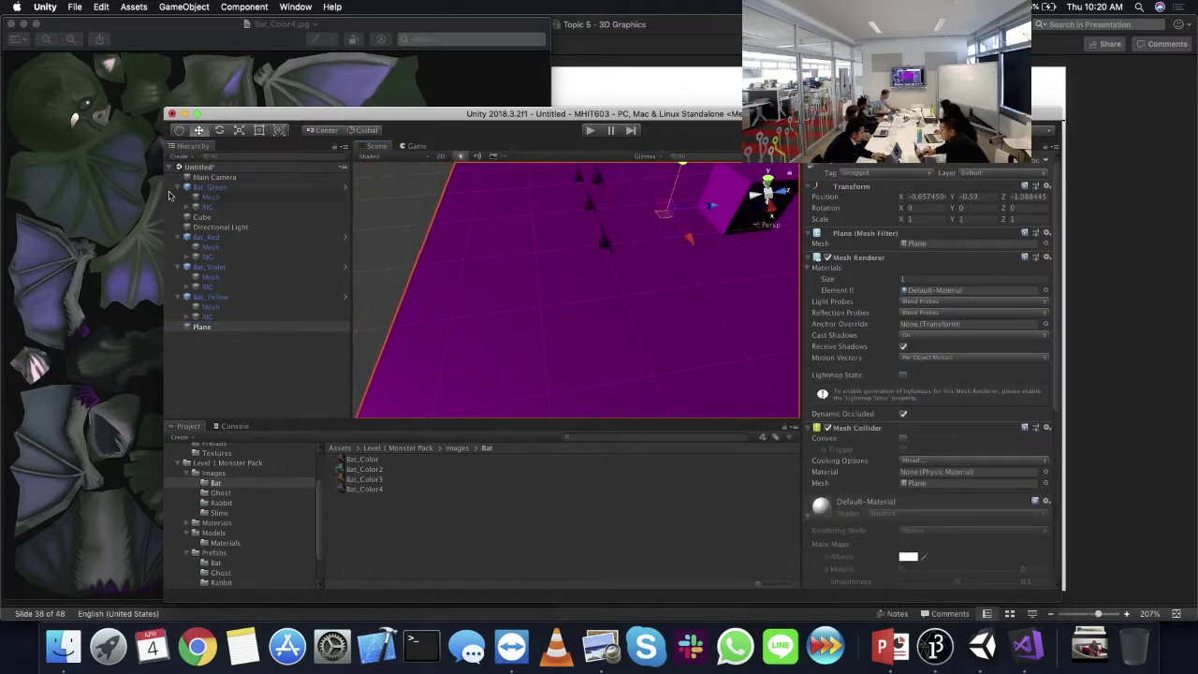
- Select the directional light and set its shadow type to Hard Shadows
left_click(210, 228)
left_click(951, 316)
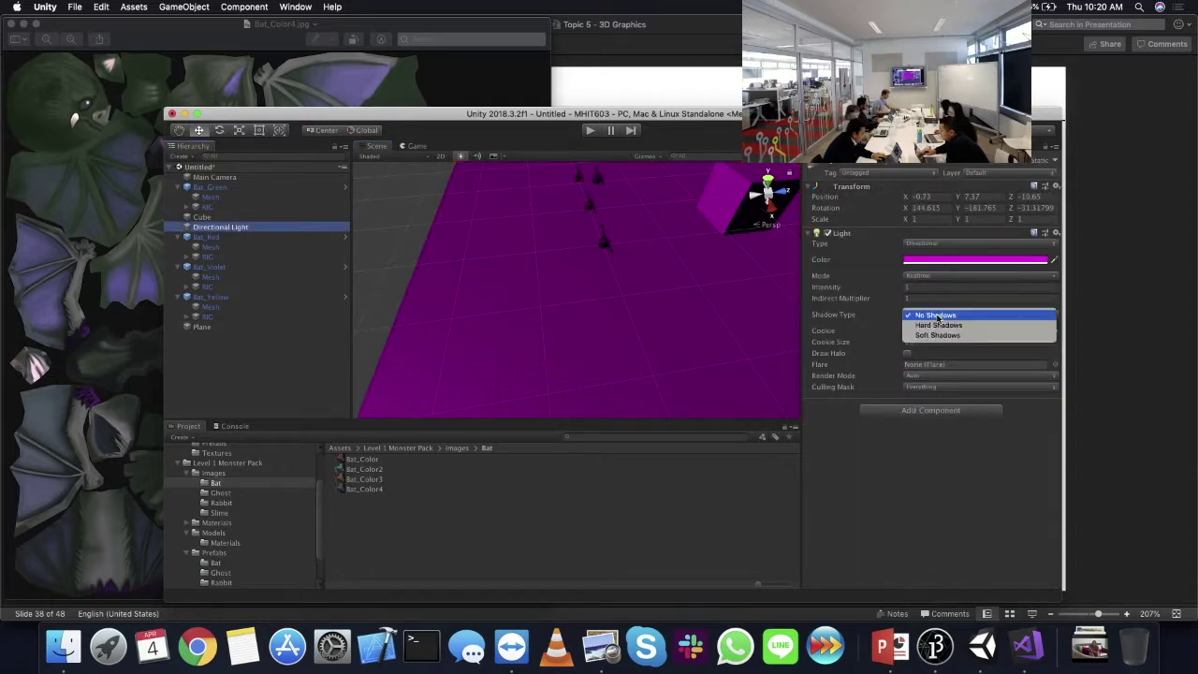
left_click(941, 325)
- Examine the hard shadows of the bats and the cube on the plane from several angles
right_click_drag(681, 294, 760, 228)
right_click_drag(629, 281, 698, 235)
middle_click_drag(698, 235, 756, 179)
left_click_drag(756, 178, 674, 296, "alt")
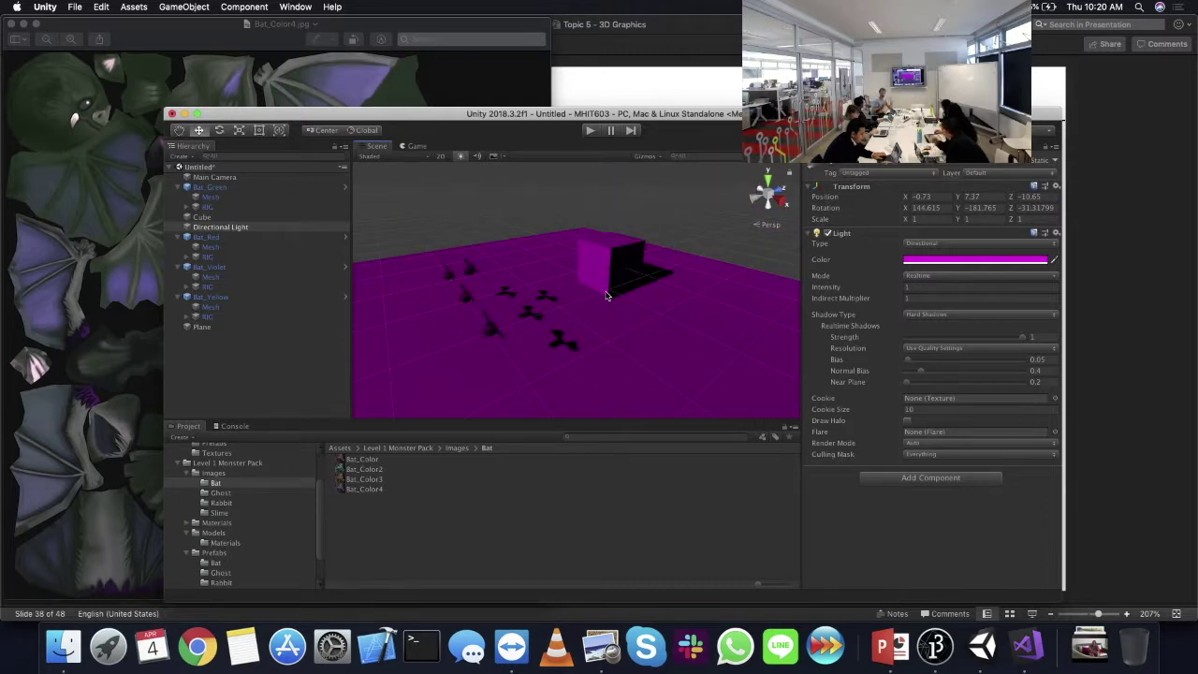
right_click_drag(607, 296, 397, 255)
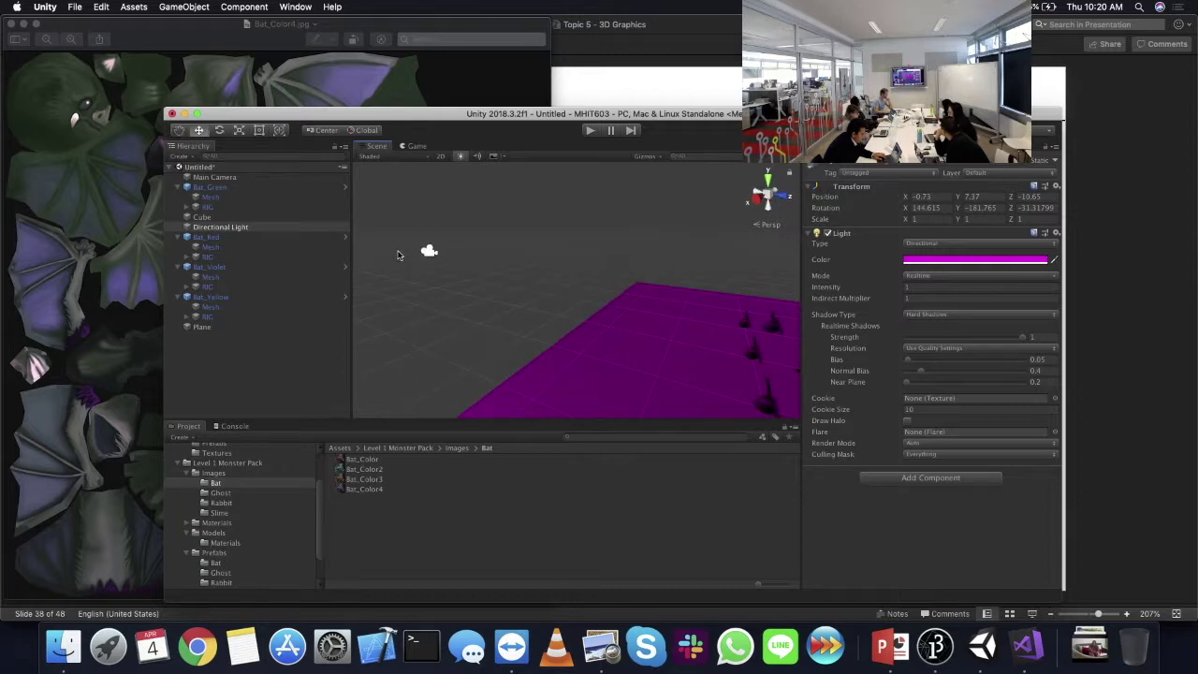
right_click_drag(532, 309, 716, 214)
middle_click_drag(715, 213, 695, 290)
right_click_drag(695, 289, 614, 384)
right_click_drag(744, 254, 645, 306)
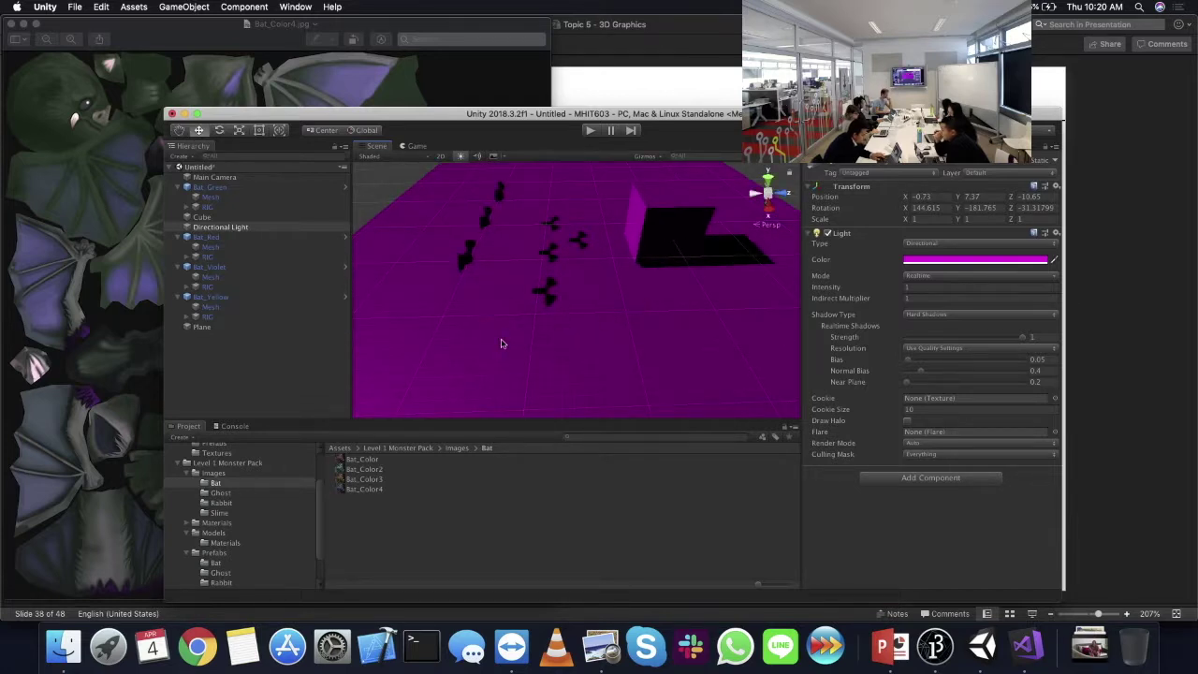
- Select the directional light and change its color to white (FFFFFF)
left_click(234, 218)
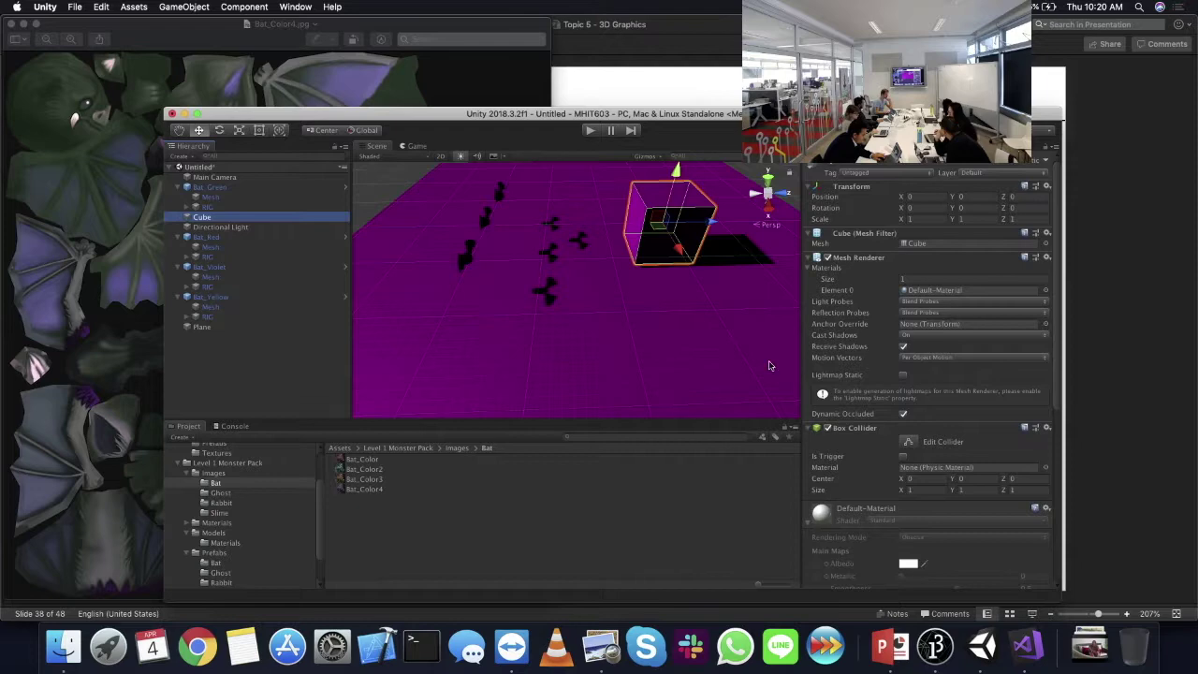
left_click(223, 177)
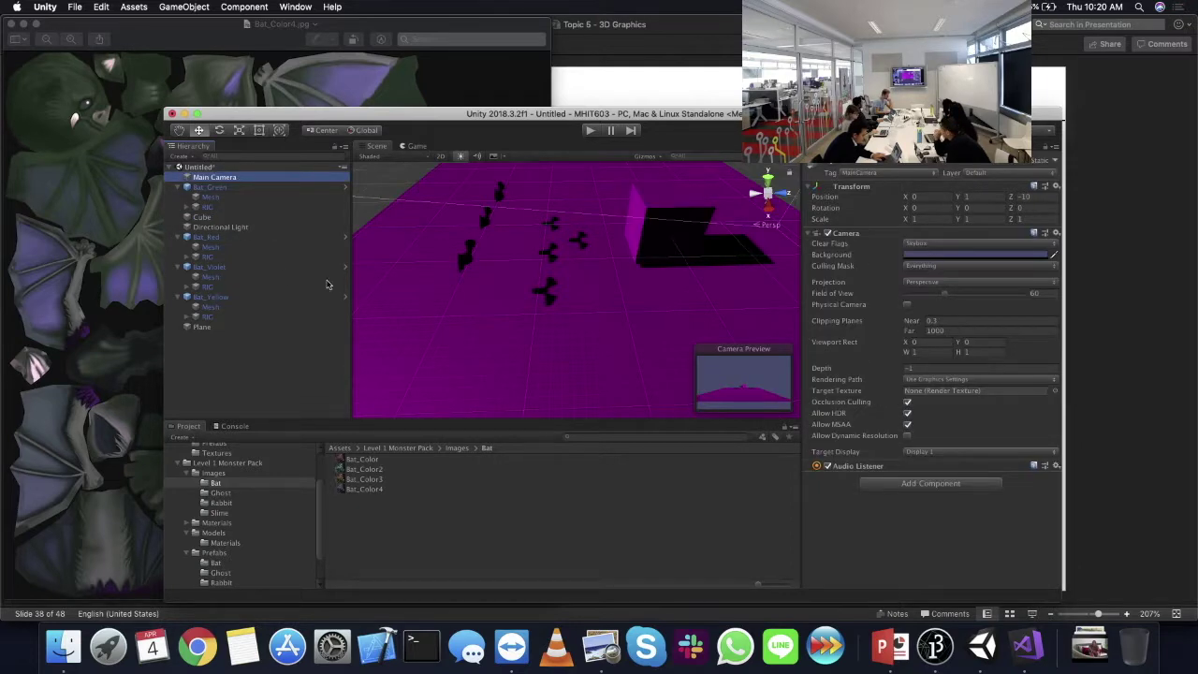
left_click(239, 228)
left_click(1026, 262)
left_click_drag(1130, 191, 1074, 162)
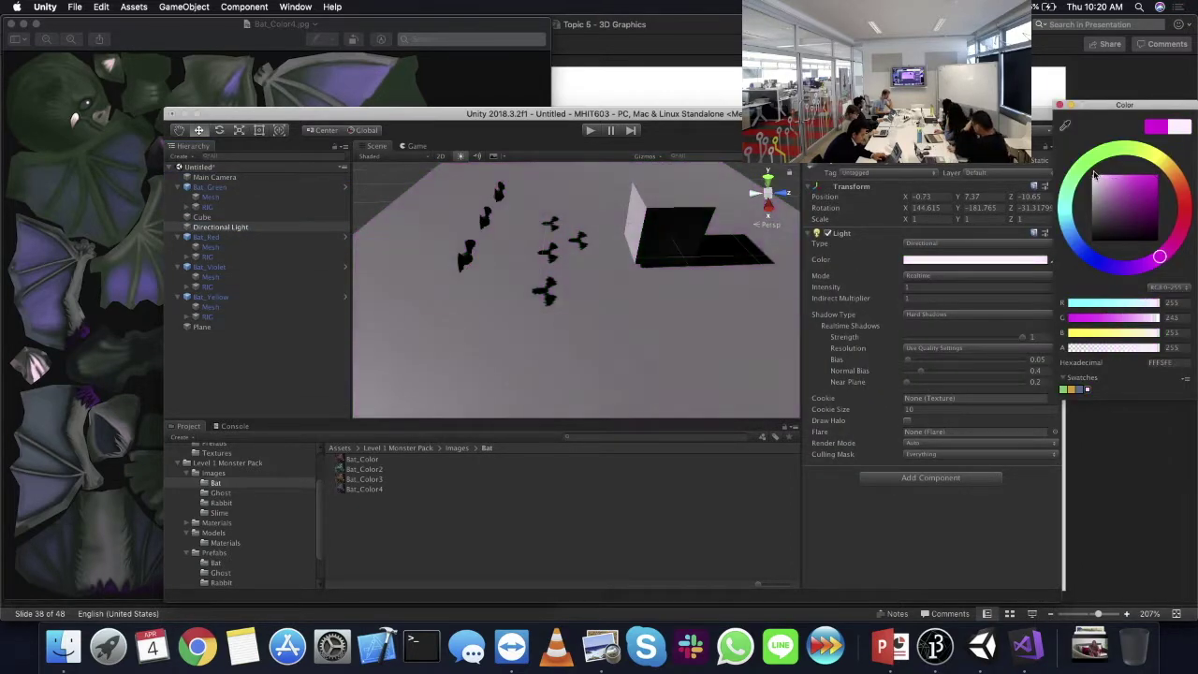
left_click(1060, 105)
- Inspect the edges of the bats' hard shadows on the plane up close
left_click_drag(661, 321, 560, 317, "alt")
middle_click_drag(560, 318, 644, 295)
left_click_drag(644, 295, 552, 292, "alt")
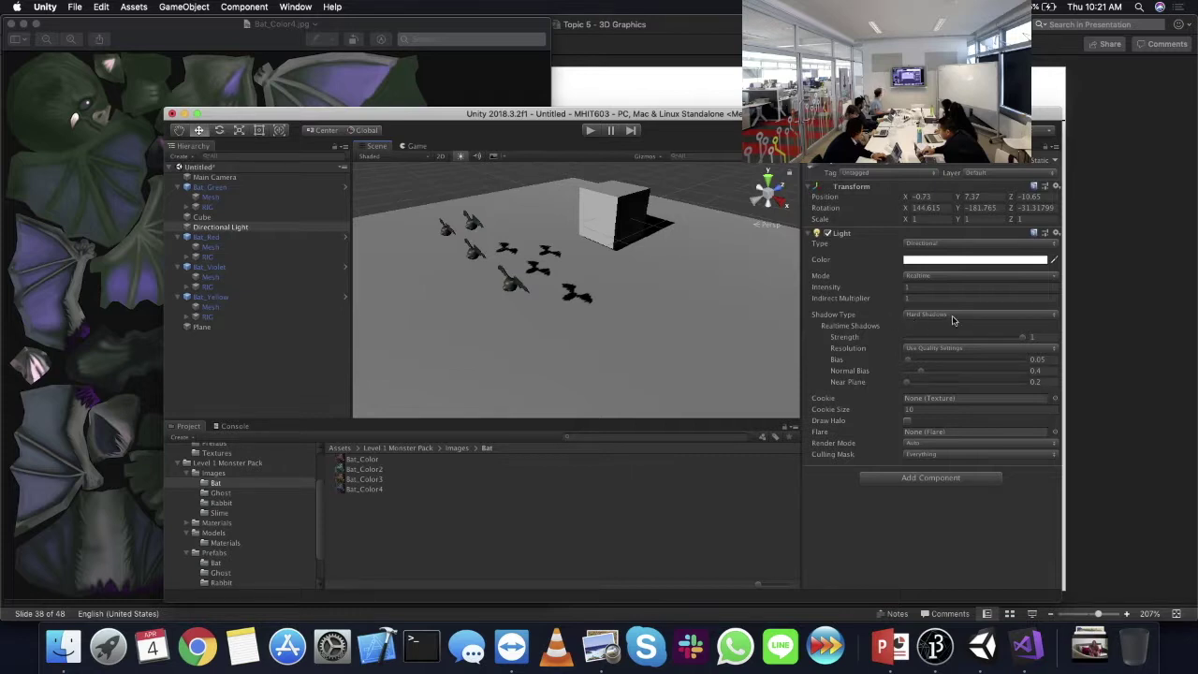
scroll(613, 327, "up", 10)
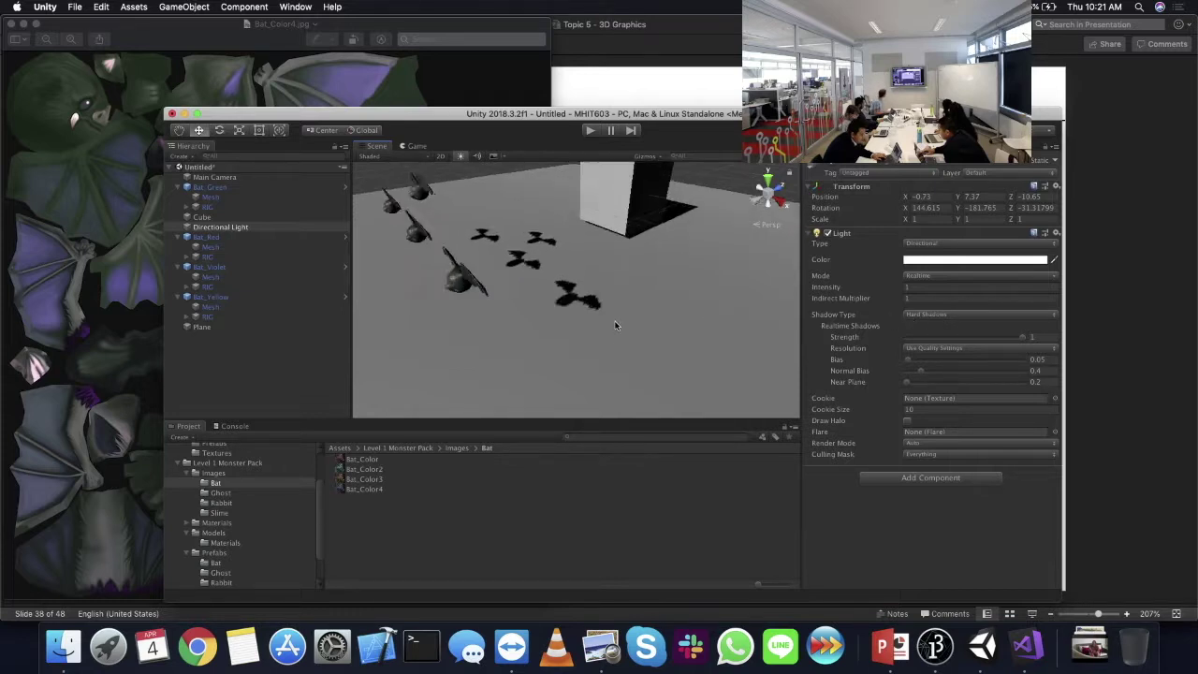
scroll(613, 327, "up", 3)
right_click_drag(668, 315, 611, 328)
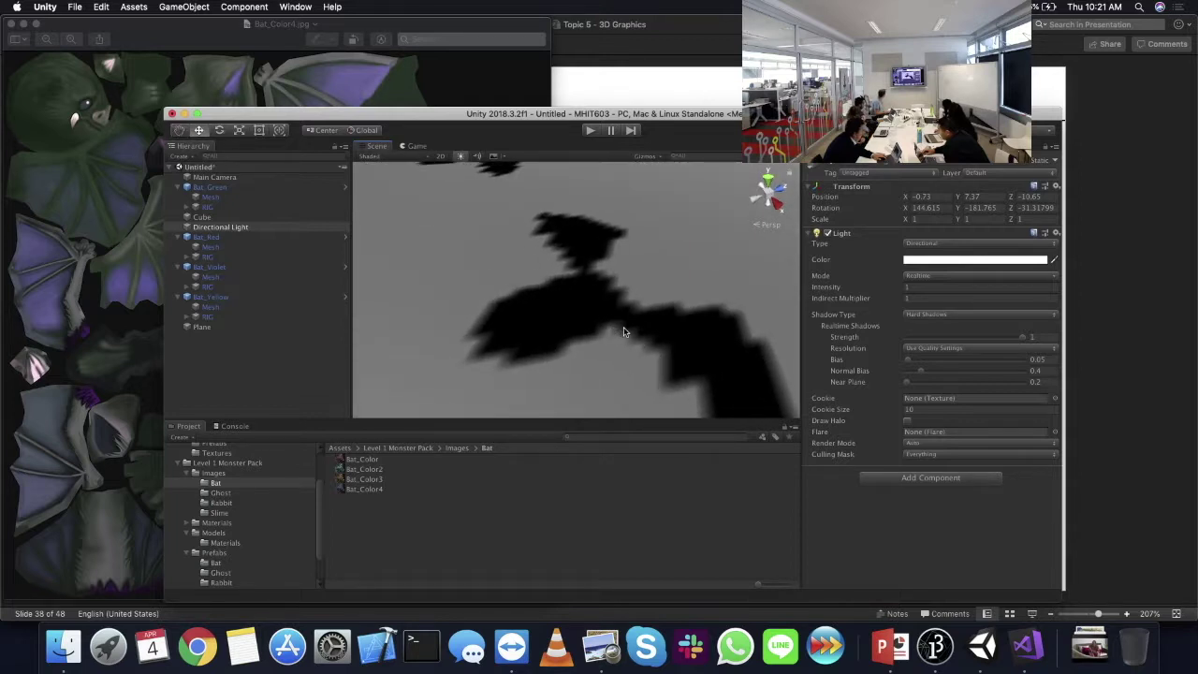
scroll(623, 331, "down", 8)
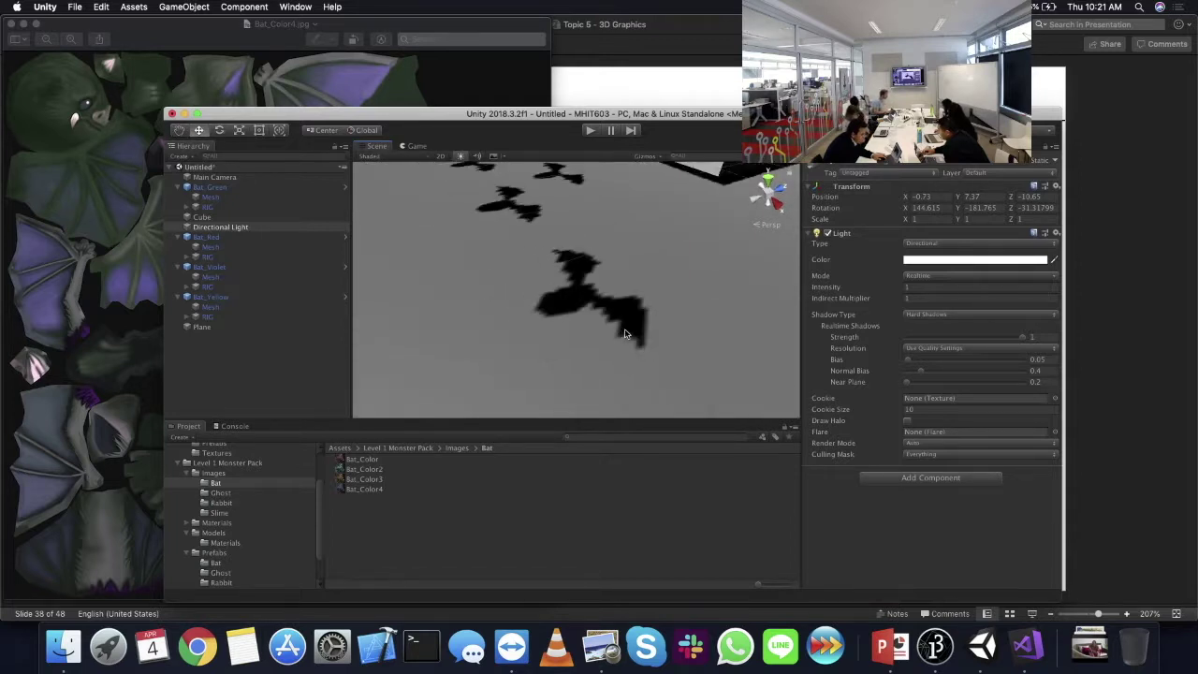
- Set the directional light's shadow type to Soft Shadows and view the bats' shadows from near and far
left_click(933, 278)
left_click(933, 281)
left_click(927, 314)
left_click(924, 325)
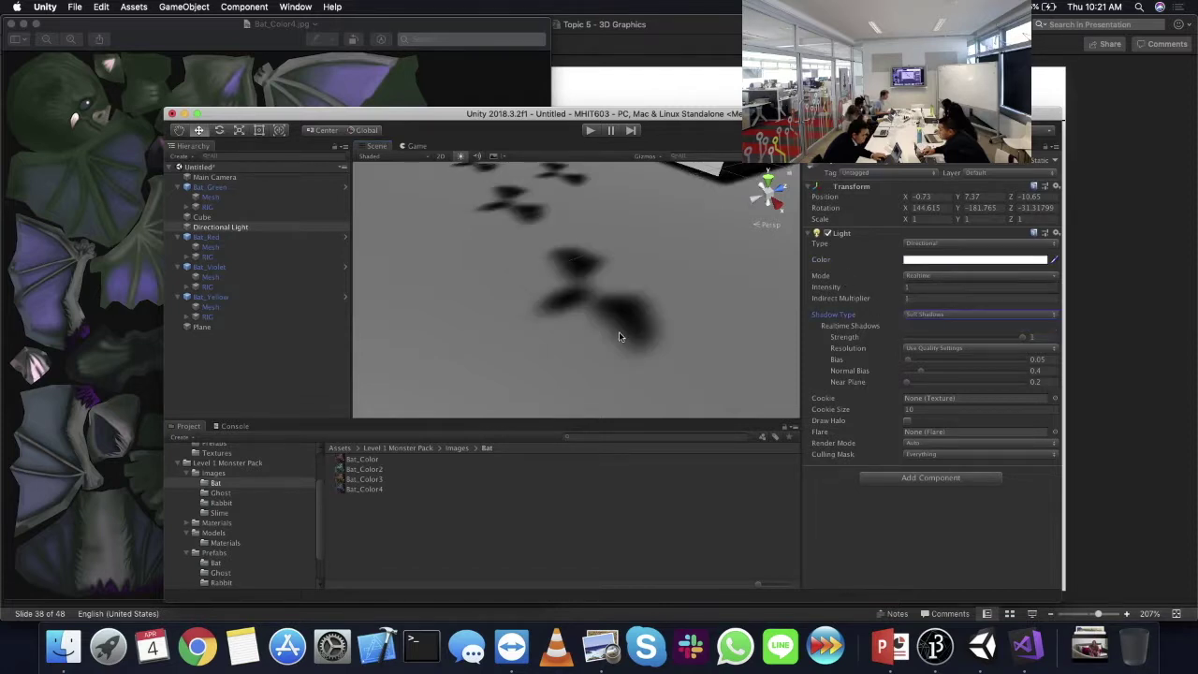
scroll(634, 321, "down", 10)
scroll(606, 325, "down", 3)
scroll(607, 325, "up", 3)
scroll(656, 318, "up", 2)
- Return the light to Hard Shadows, try a shadow strength of about 0.24, and set the strength back to 1
left_click(937, 315)
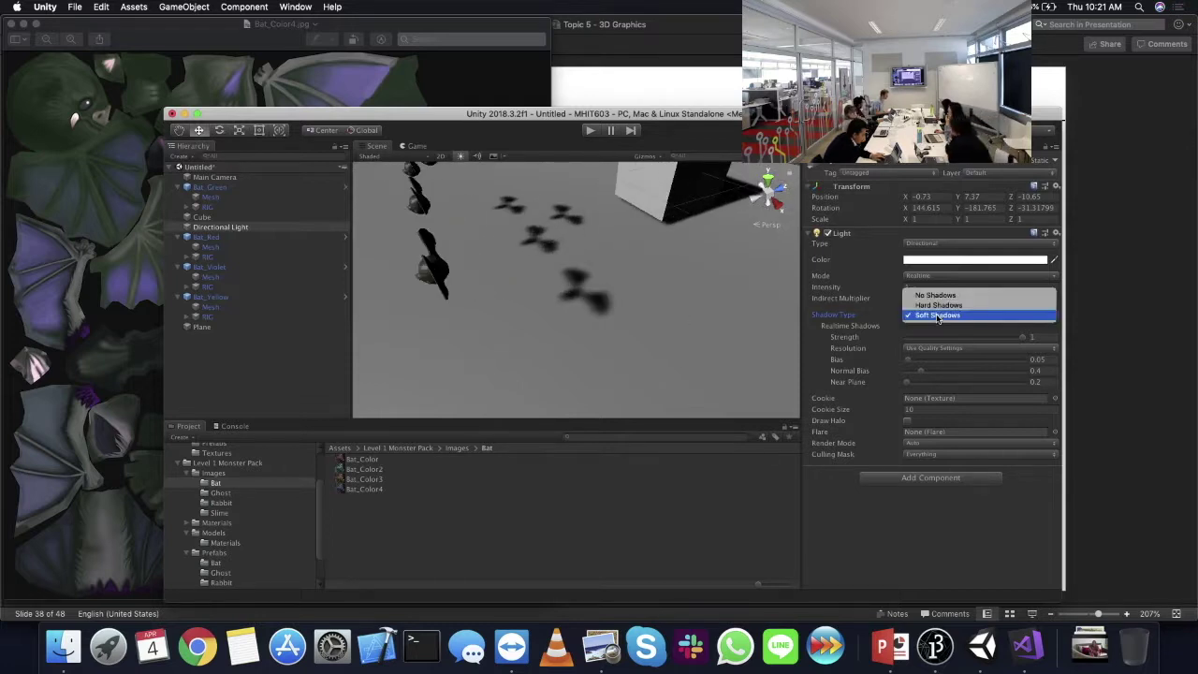
left_click(935, 306)
left_click_drag(1019, 340, 930, 341)
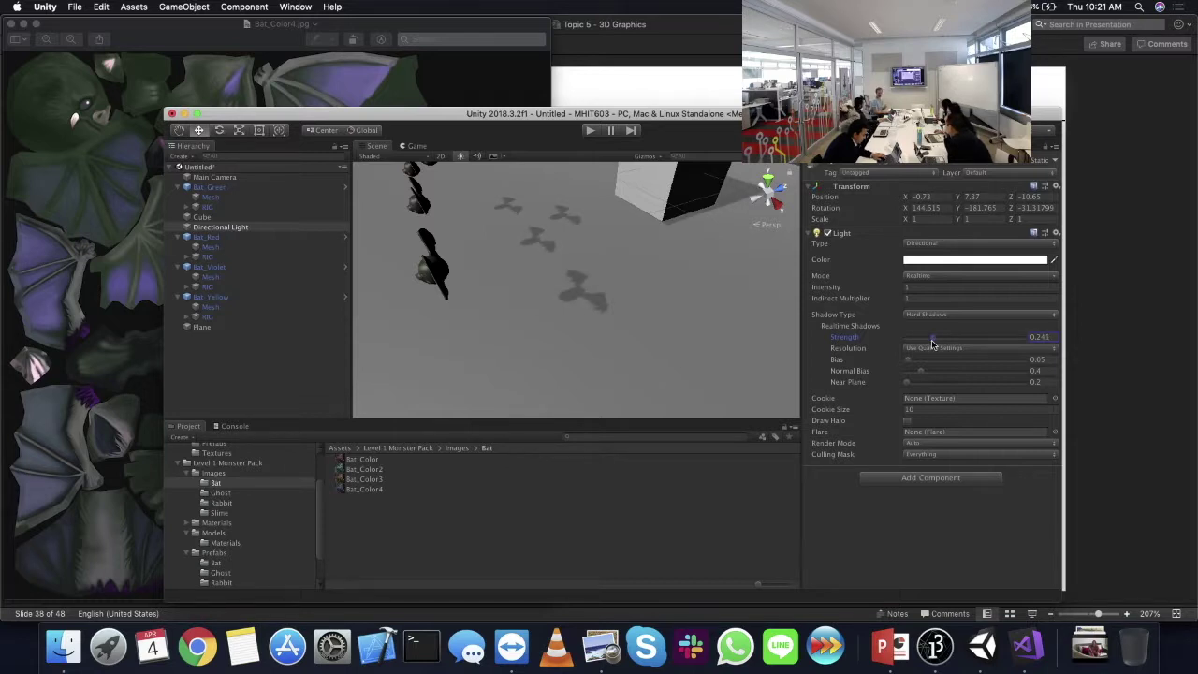
left_click_drag(933, 340, 1026, 325)
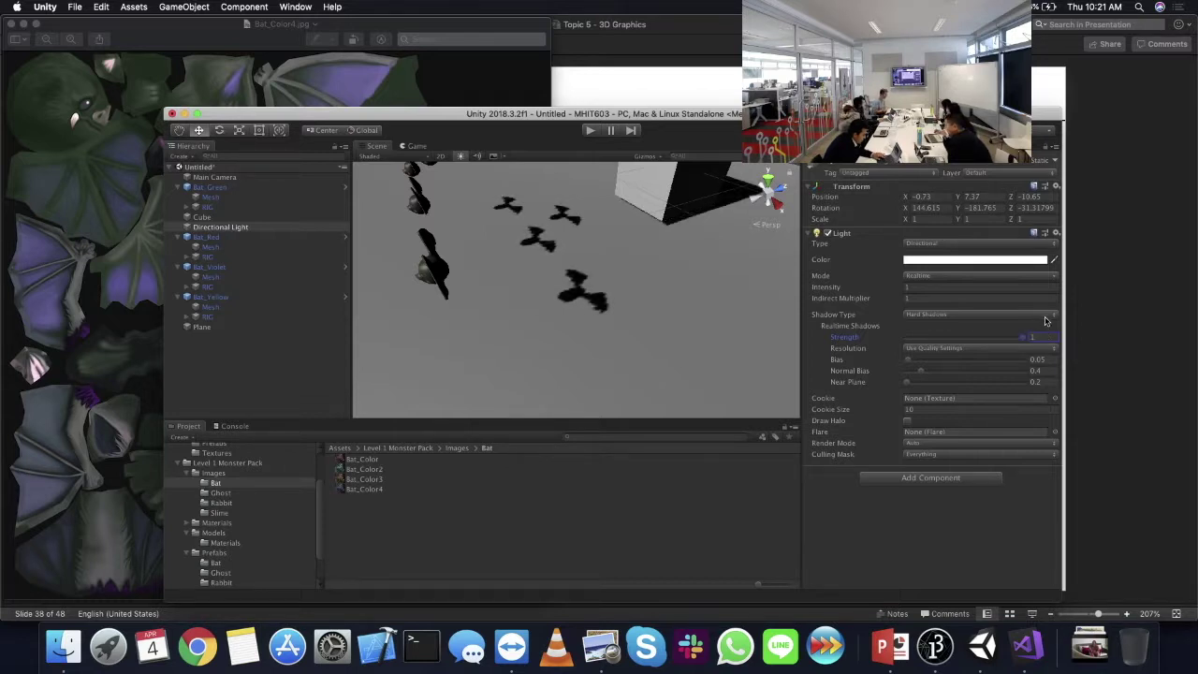
- Move the green bat to X -1.13, Z -2.67 to see its shadow follow on the plane
scroll(585, 342, "down", 5)
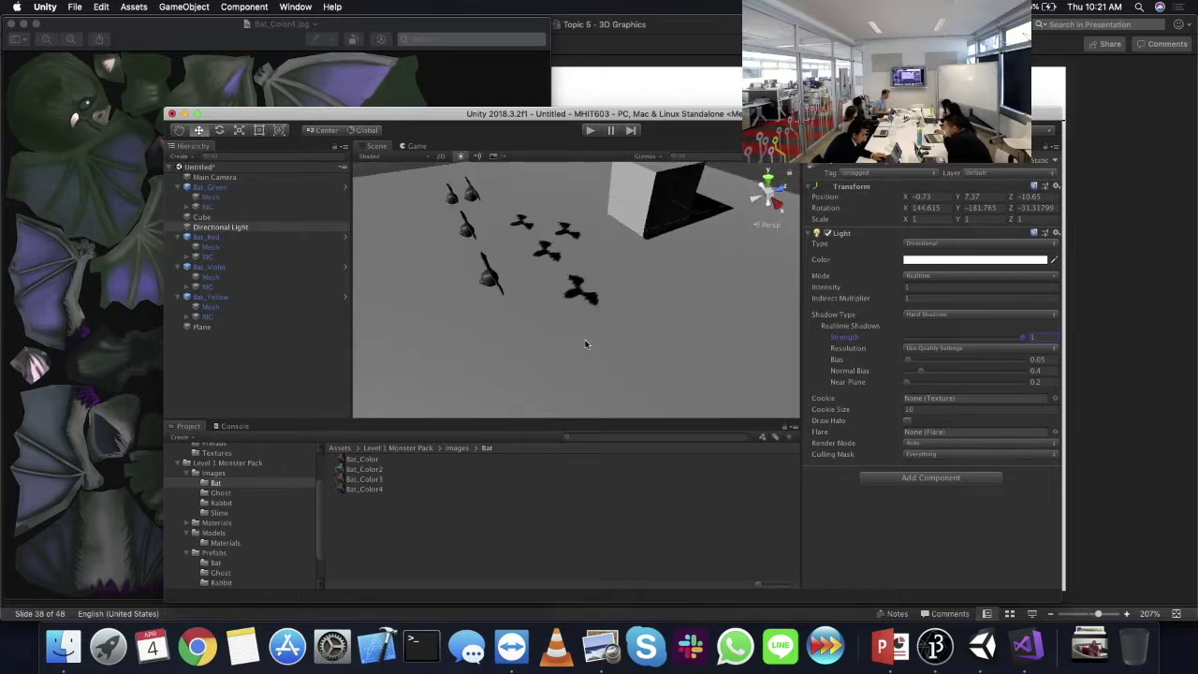
left_click(215, 189)
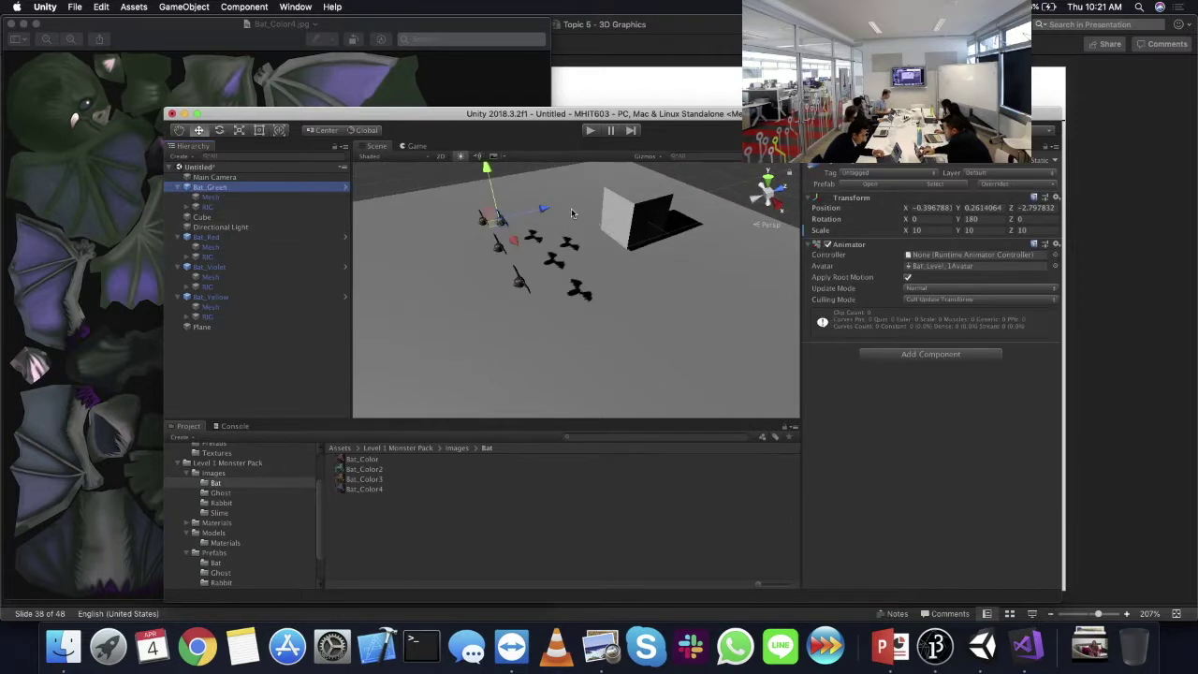
mouse_move(496, 228)
left_mouse_down()
mouse_move(560, 229)
mouse_move(568, 210)
mouse_move(575, 220)
mouse_move(492, 215)
left_mouse_up()
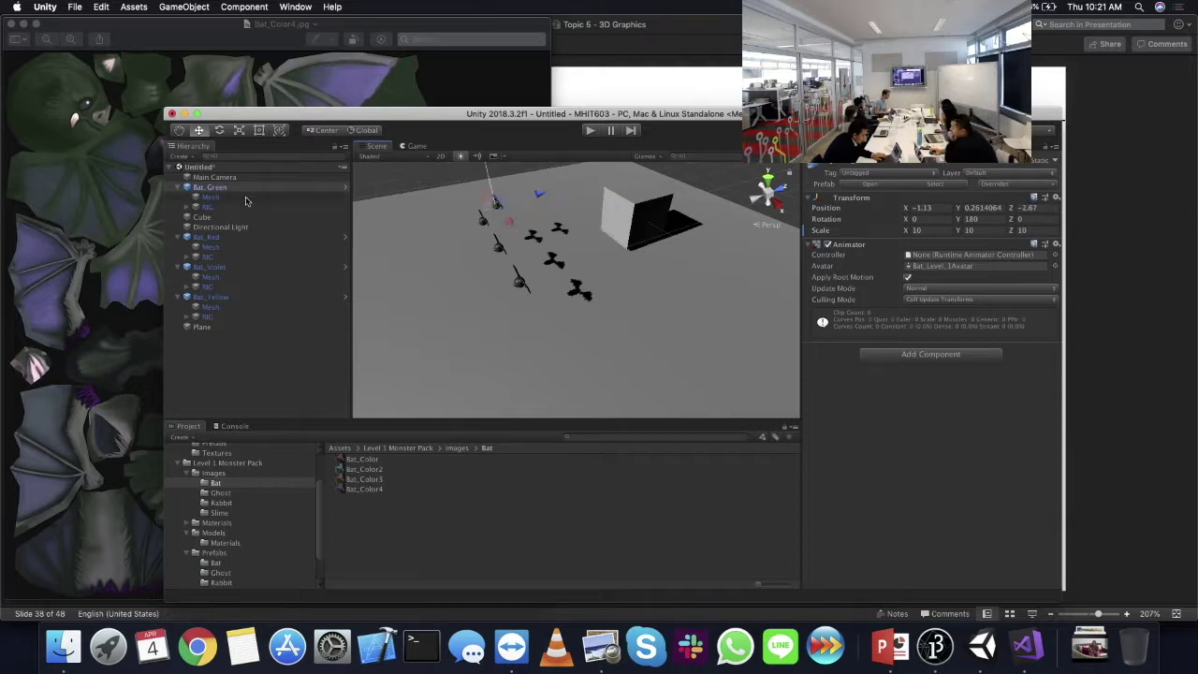
- Toggle Receive Shadows off and on repeatedly for the plane, leaving it on
left_click(202, 327)
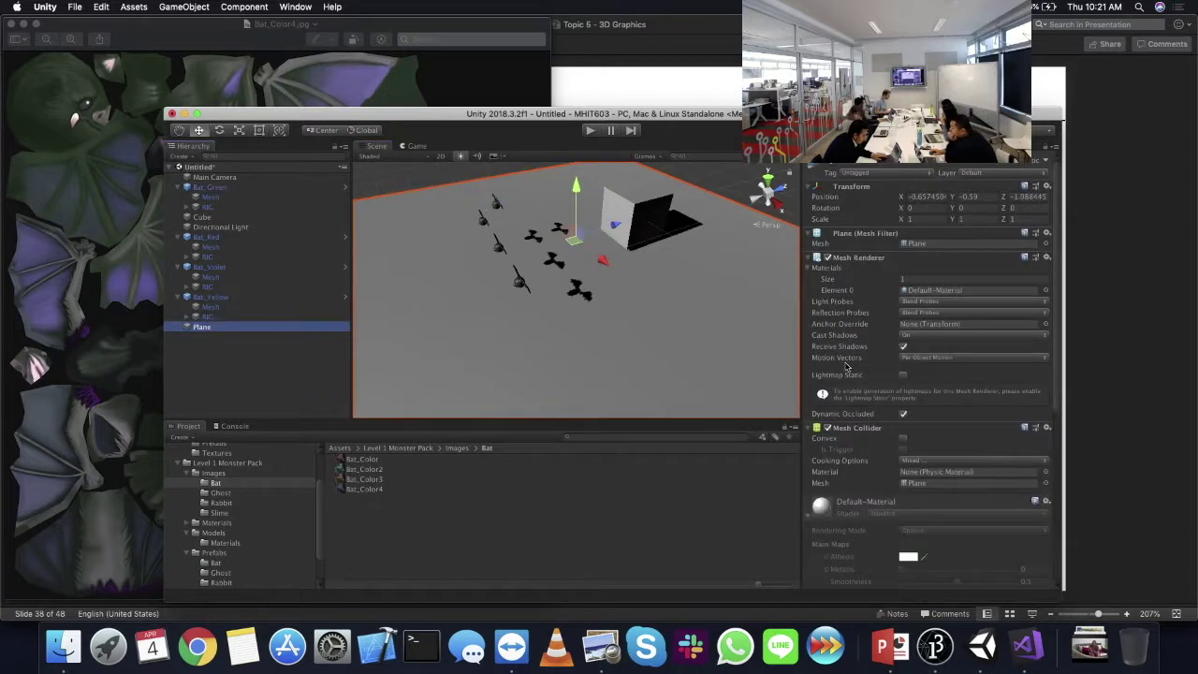
left_click(903, 347)
left_click(905, 347)
left_click(905, 348)
left_click(904, 347)
left_click(905, 347)
left_click(905, 348)
left_click(904, 348)
left_click(904, 348)
left_click(904, 348)
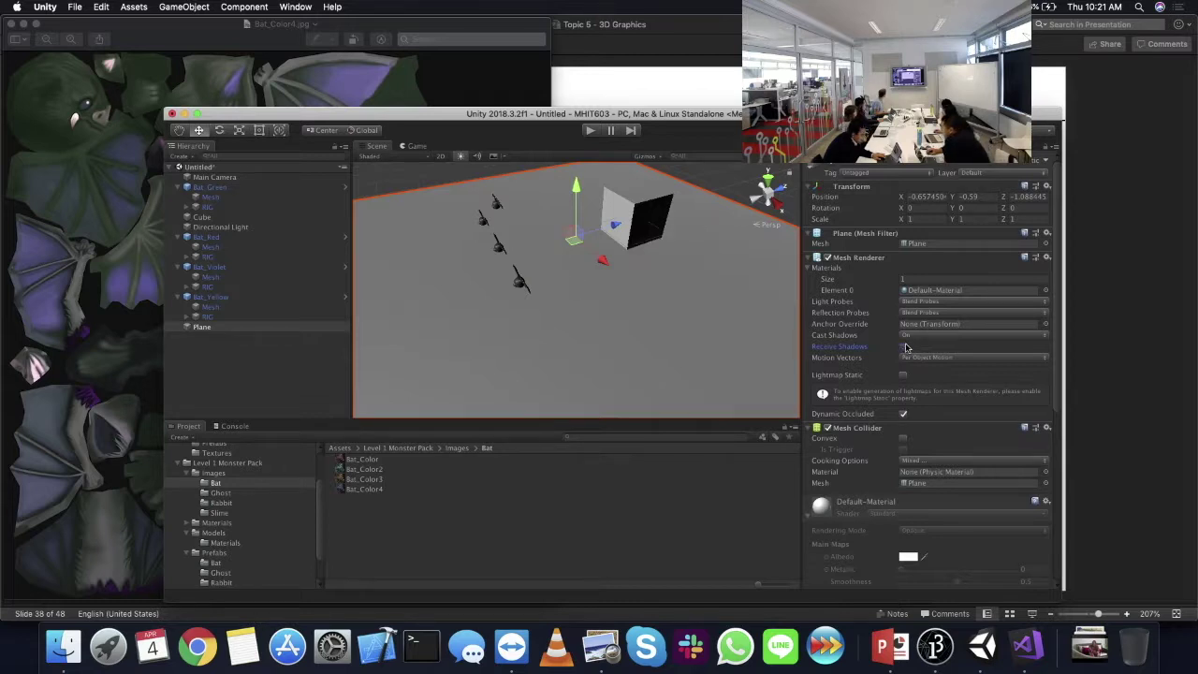
left_click(904, 348)
left_click(904, 348)
left_click(904, 347)
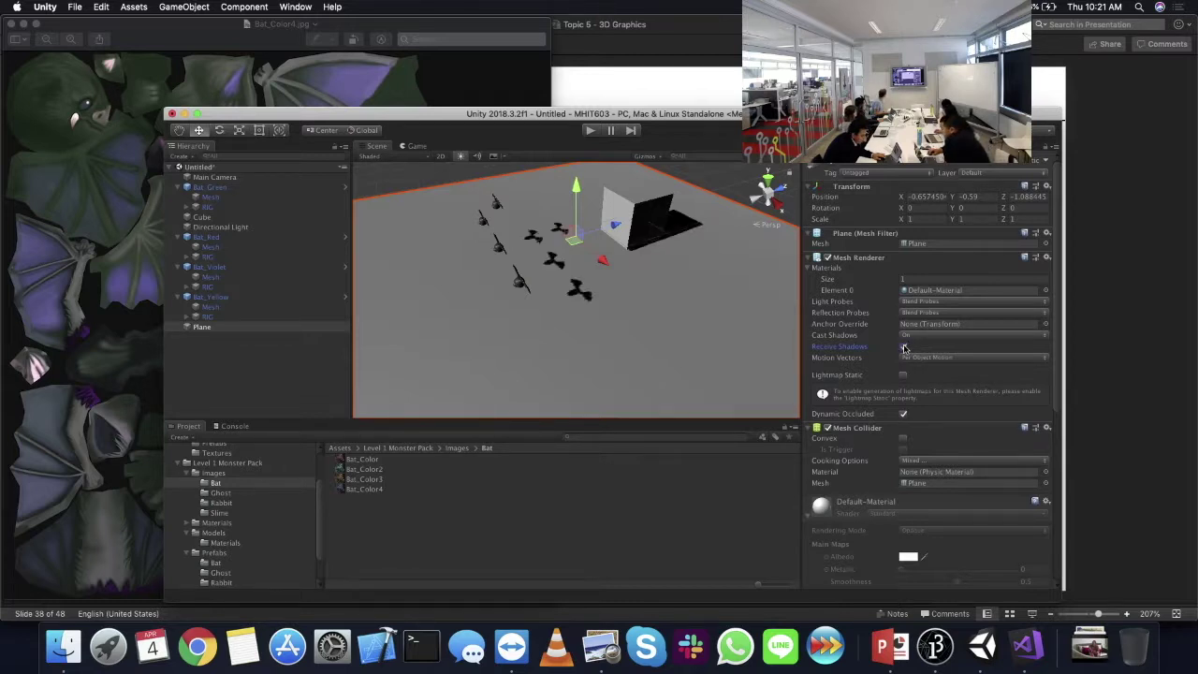
- Move the green bat in front of the cube, to X -0.04, Z -1.29, and view its shadow on the cube
left_click(210, 188)
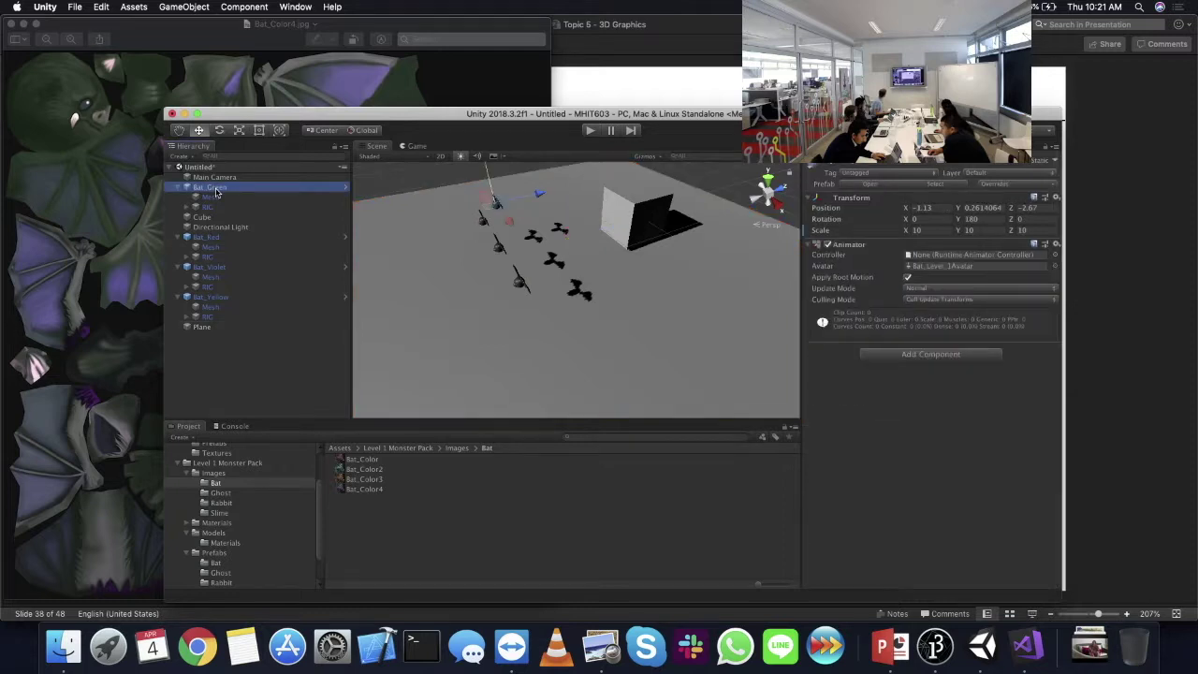
left_click(199, 218)
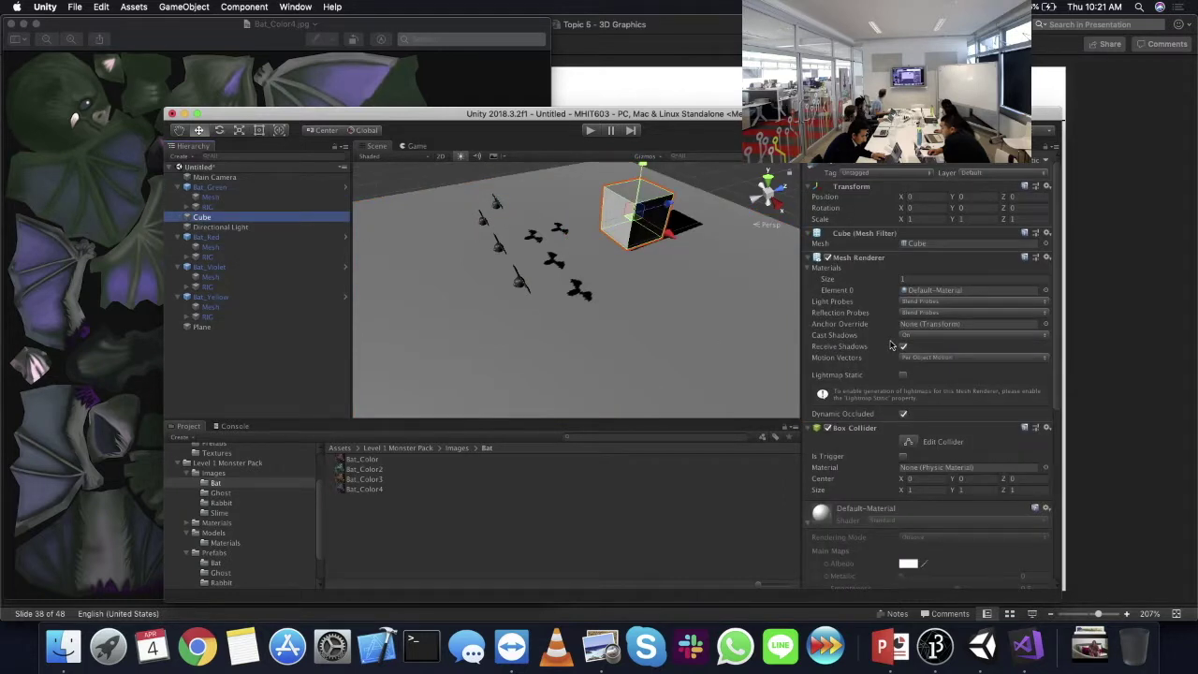
left_click(211, 188)
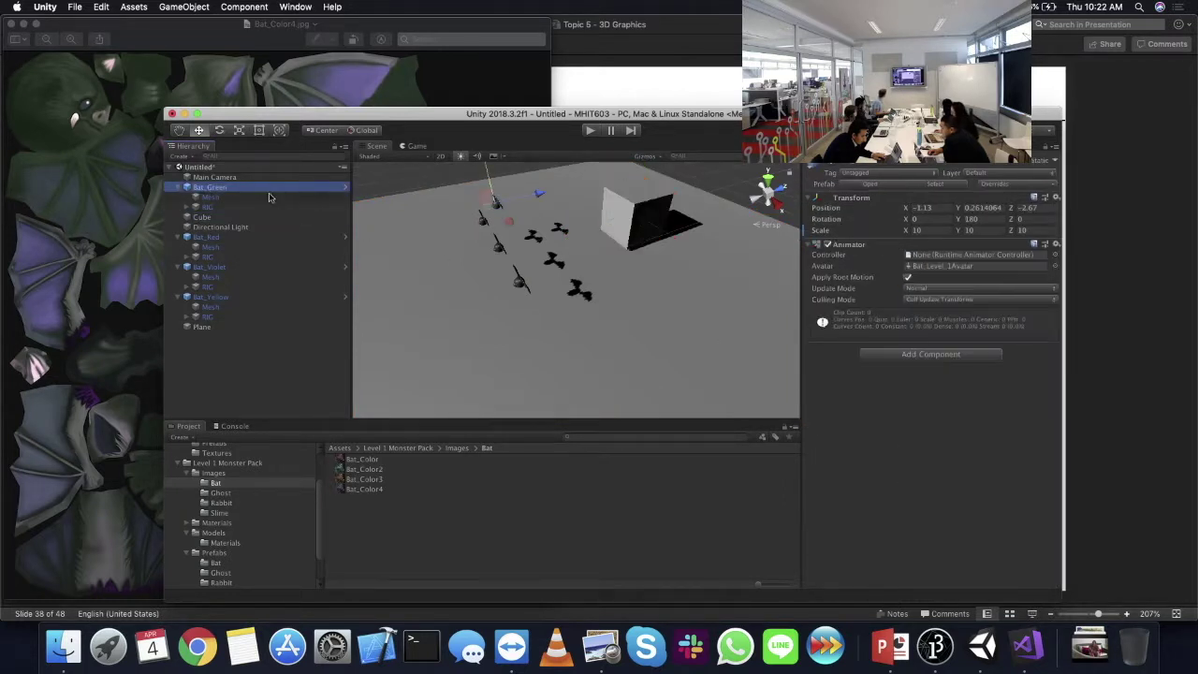
left_click_drag(490, 210, 585, 218)
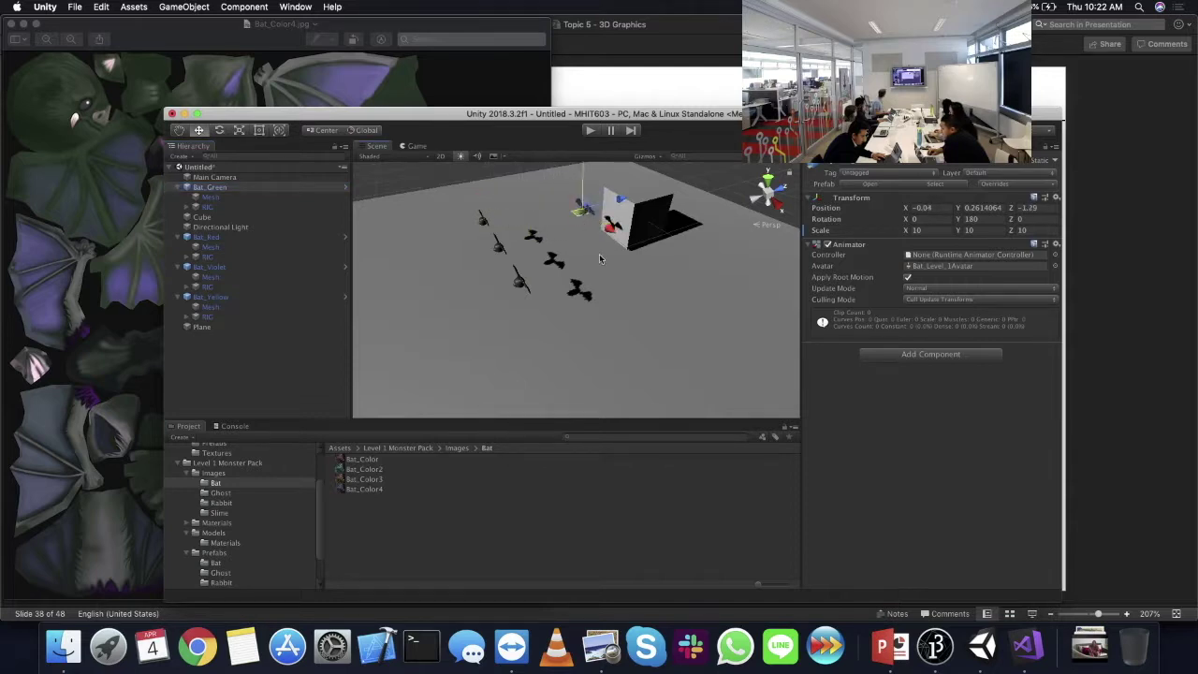
scroll(628, 244, "up", 5)
middle_click_drag(628, 243, 595, 307)
left_click_drag(596, 307, 665, 254, "alt")
middle_click_drag(572, 325, 650, 297)
scroll(614, 337, "down", 10)
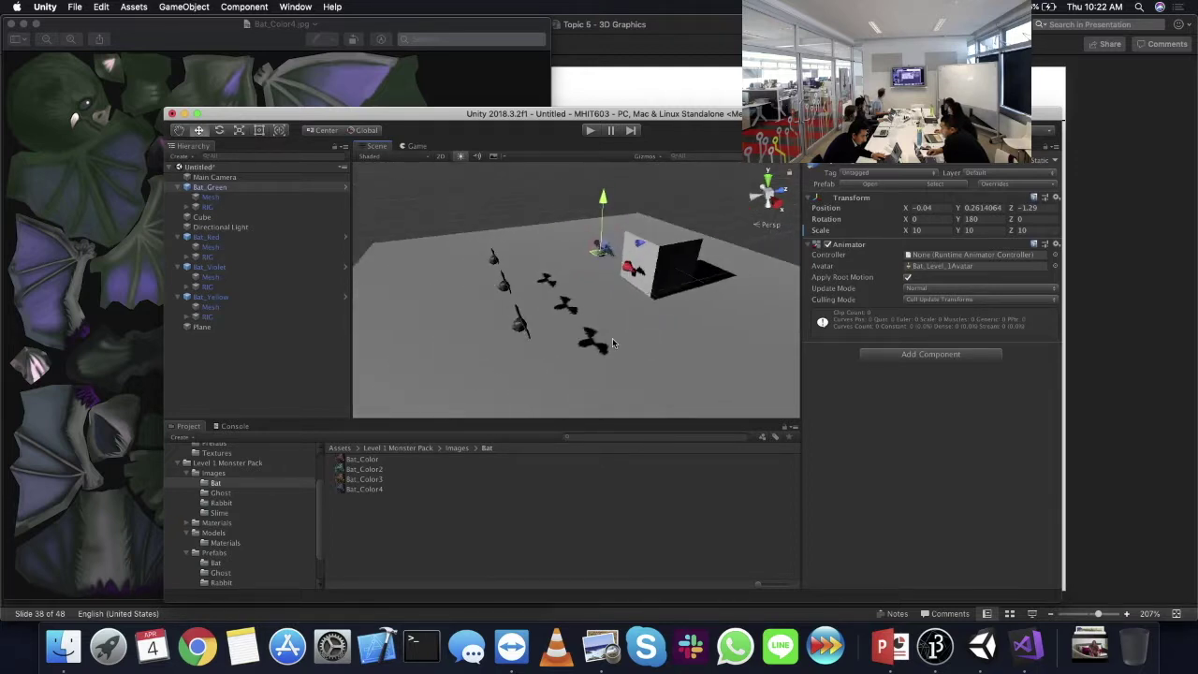
- Move the directional light to Y 4.54, Z -10.91, and select the cube to inspect the shadows around it
middle_click_drag(428, 315, 451, 334)
scroll(451, 334, "down", 5)
left_click(371, 174)
left_click_drag(373, 178, 464, 299)
left_click(371, 174)
left_click_drag(373, 176, 403, 230)
scroll(506, 275, "up", 3)
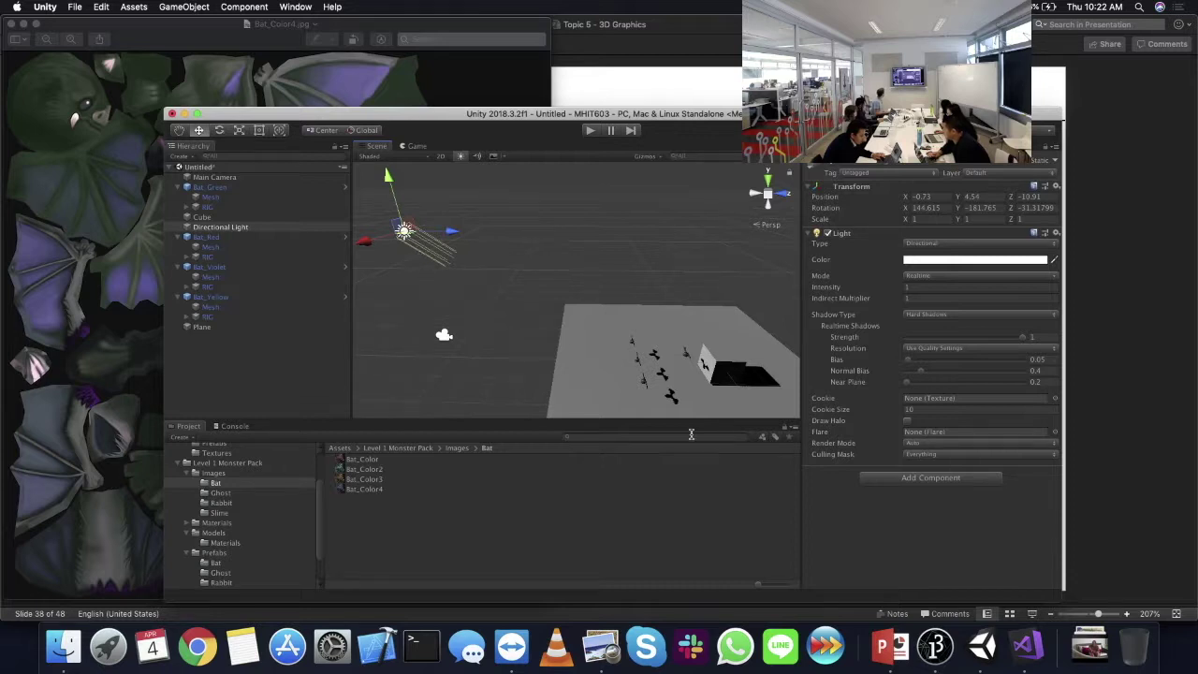
left_click_drag(736, 387, 648, 291, "alt")
left_click(646, 291)
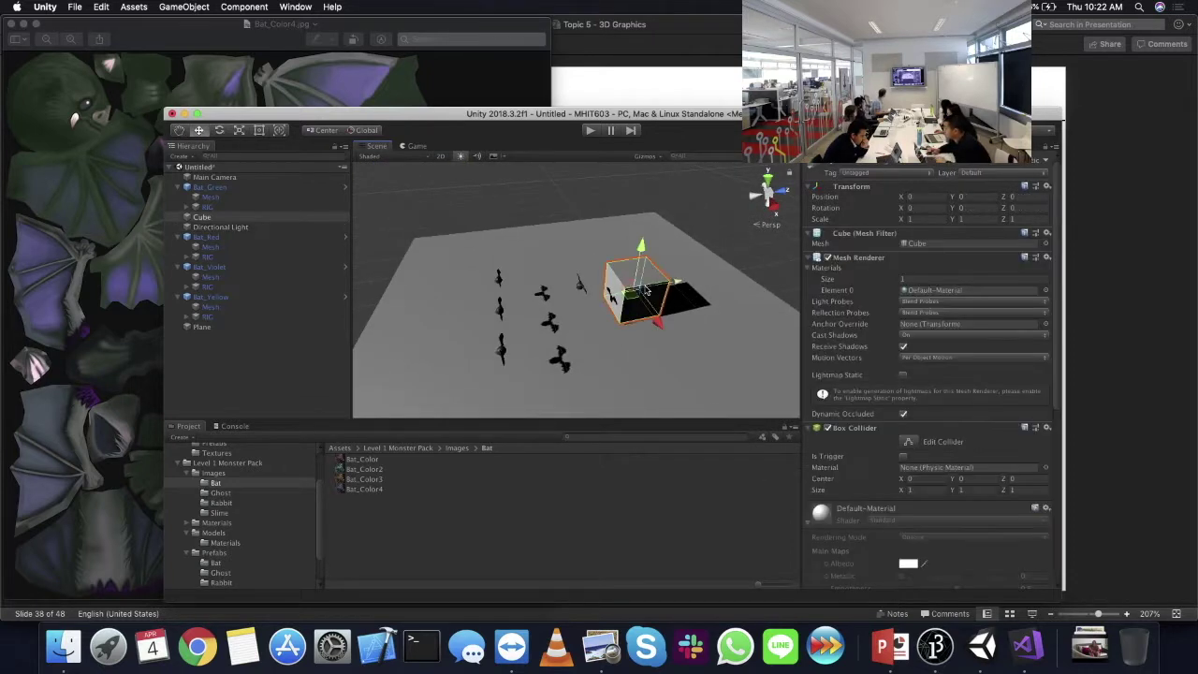
- Switch the cube's Cast Shadows off and back on to compare its shadow on the plane
left_click(242, 187)
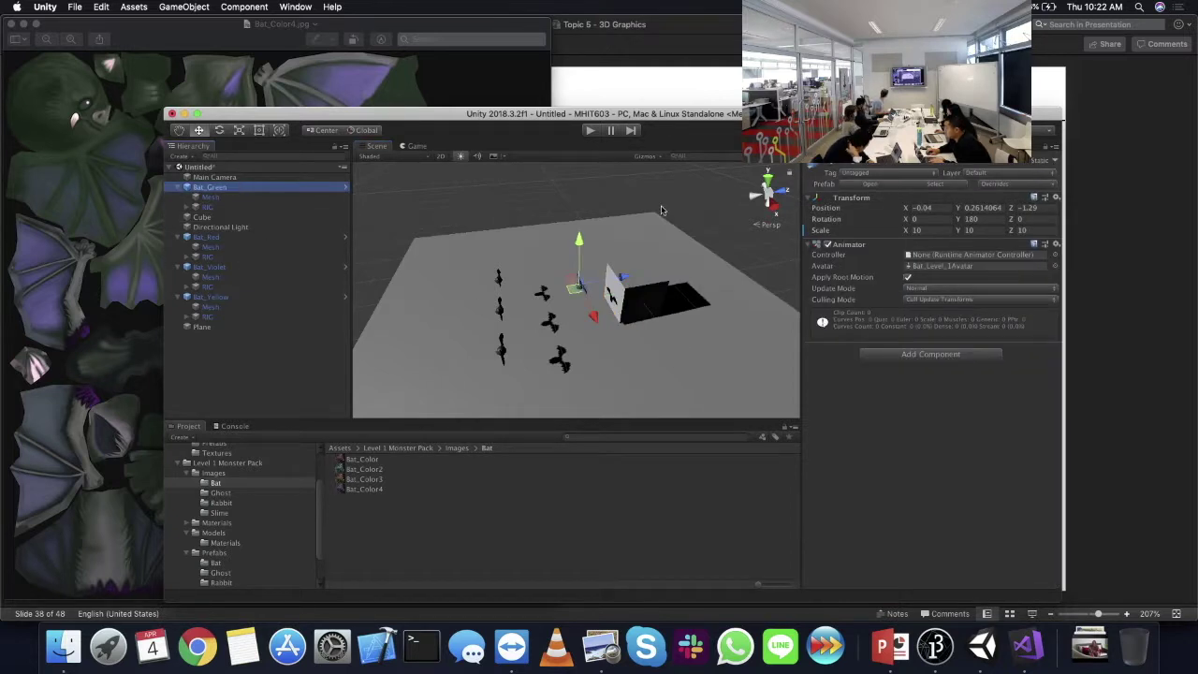
left_click(241, 216)
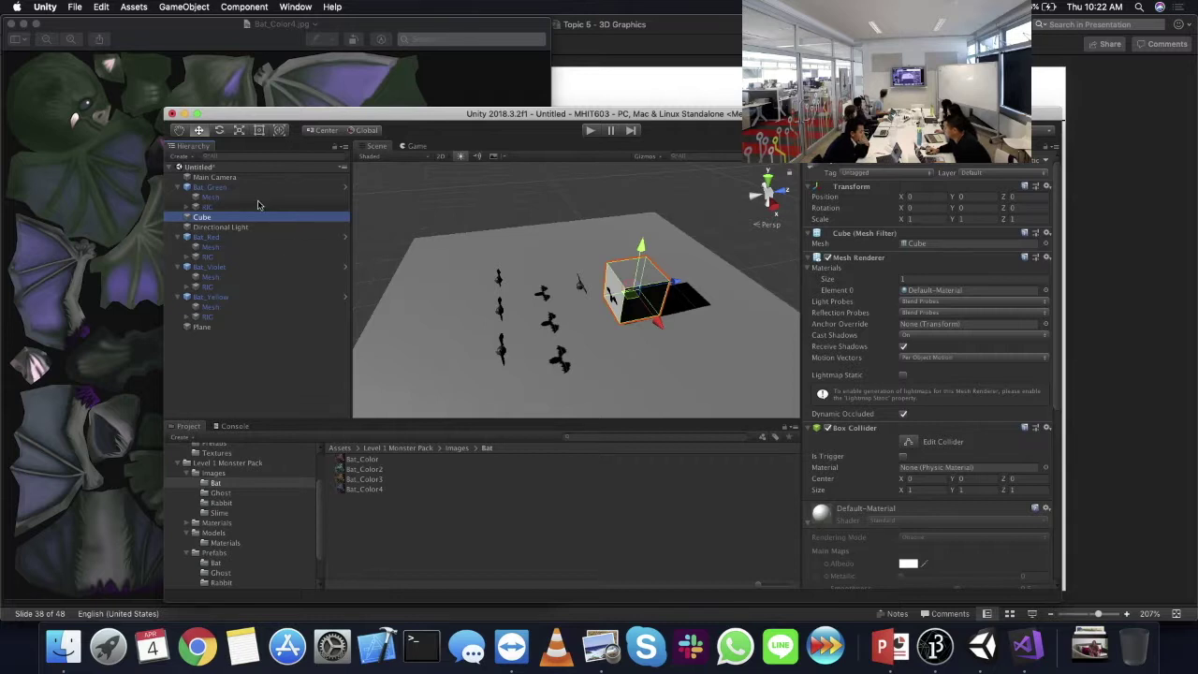
key("f")
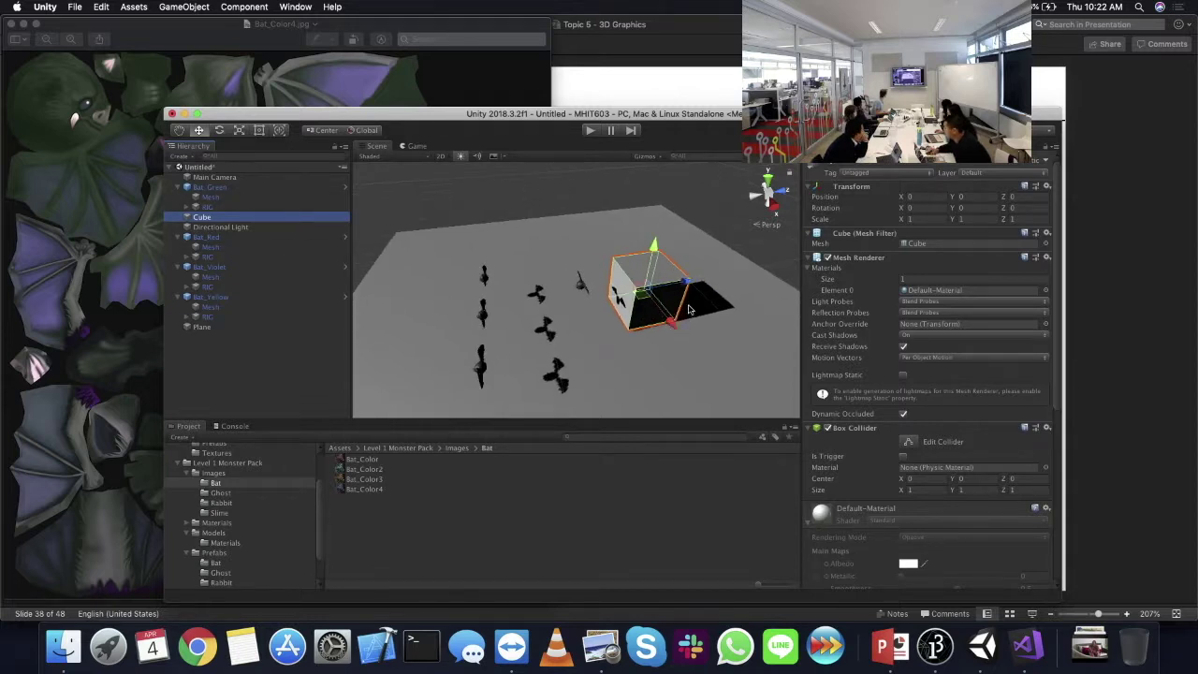
left_click(925, 335)
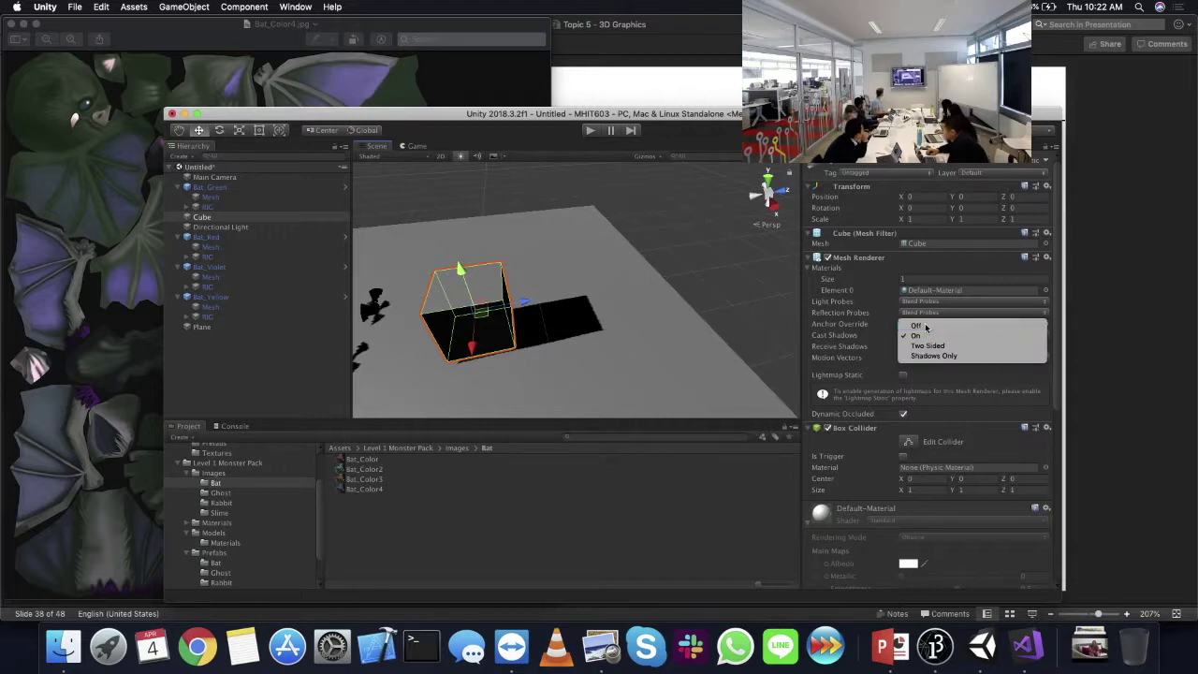
left_click(917, 326)
left_click(925, 336)
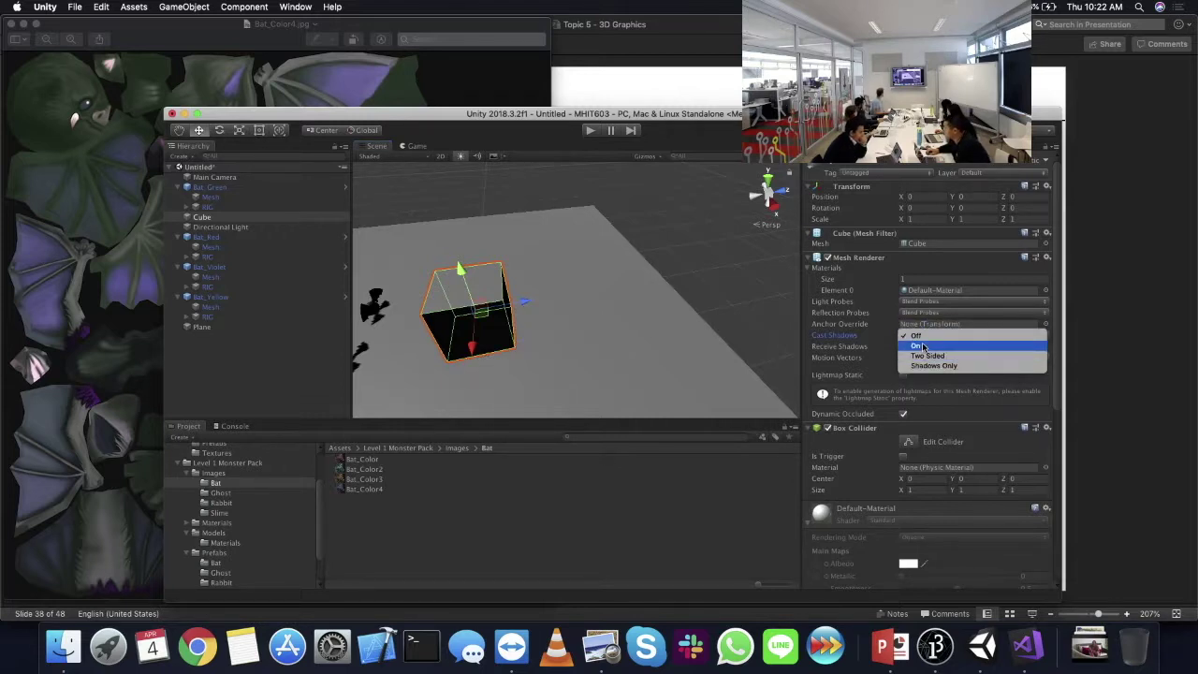
left_click(924, 348)
- Switch Cast Shadows off and back on for the green bat's mesh
left_click_drag(533, 330, 682, 349, "alt")
scroll(681, 346, "up", 2)
left_click_drag(451, 313, 356, 316, "alt")
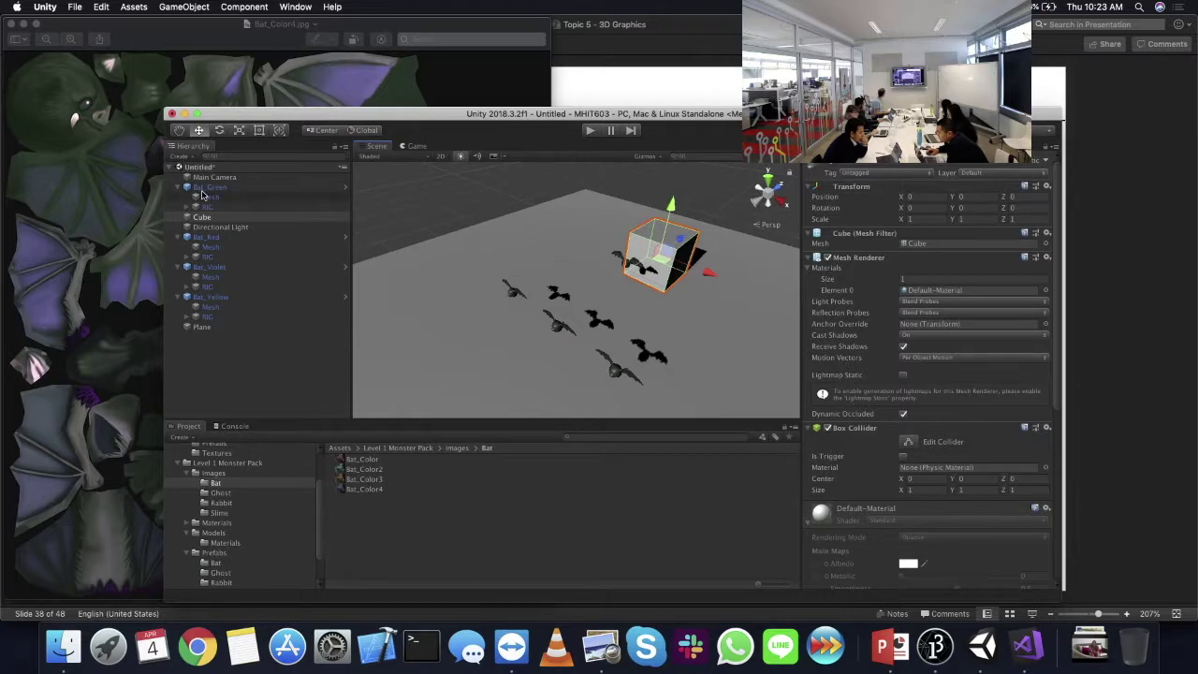
left_click(204, 195)
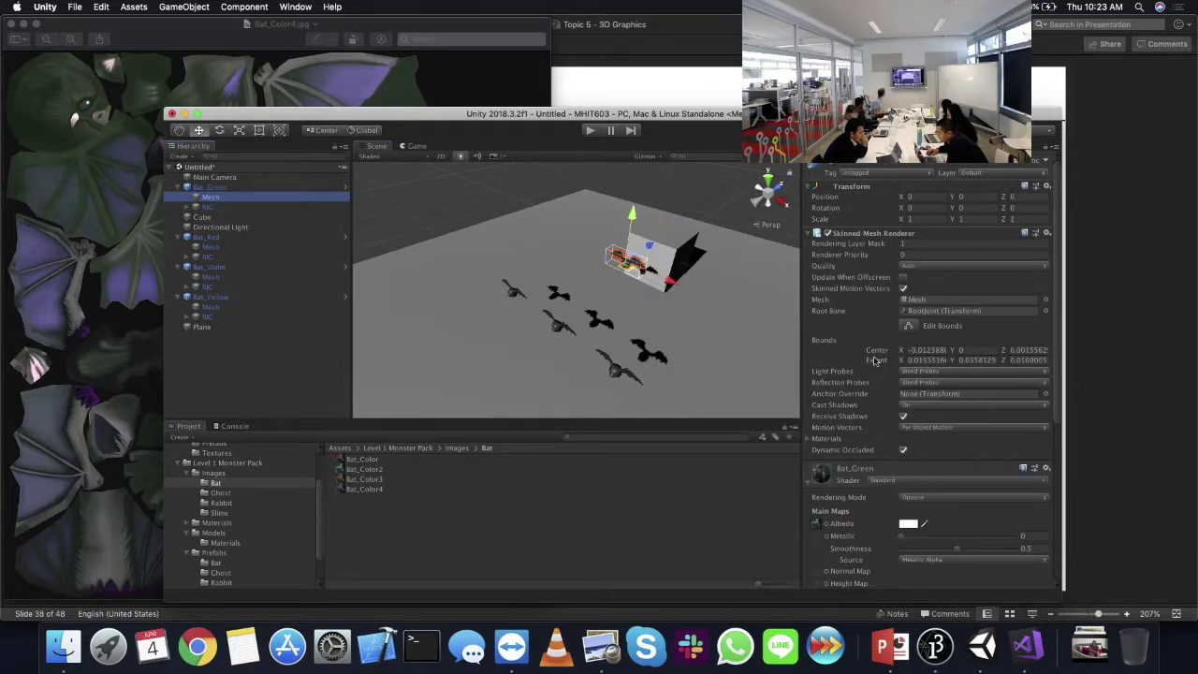
left_click(228, 237)
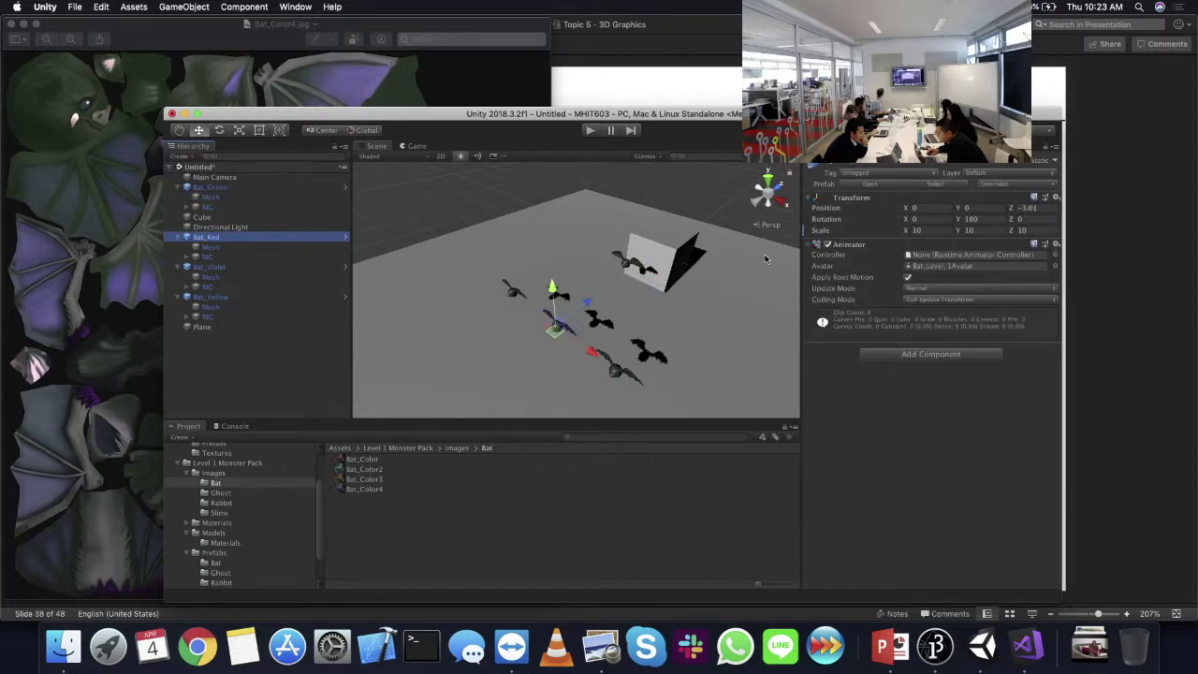
left_click(242, 217)
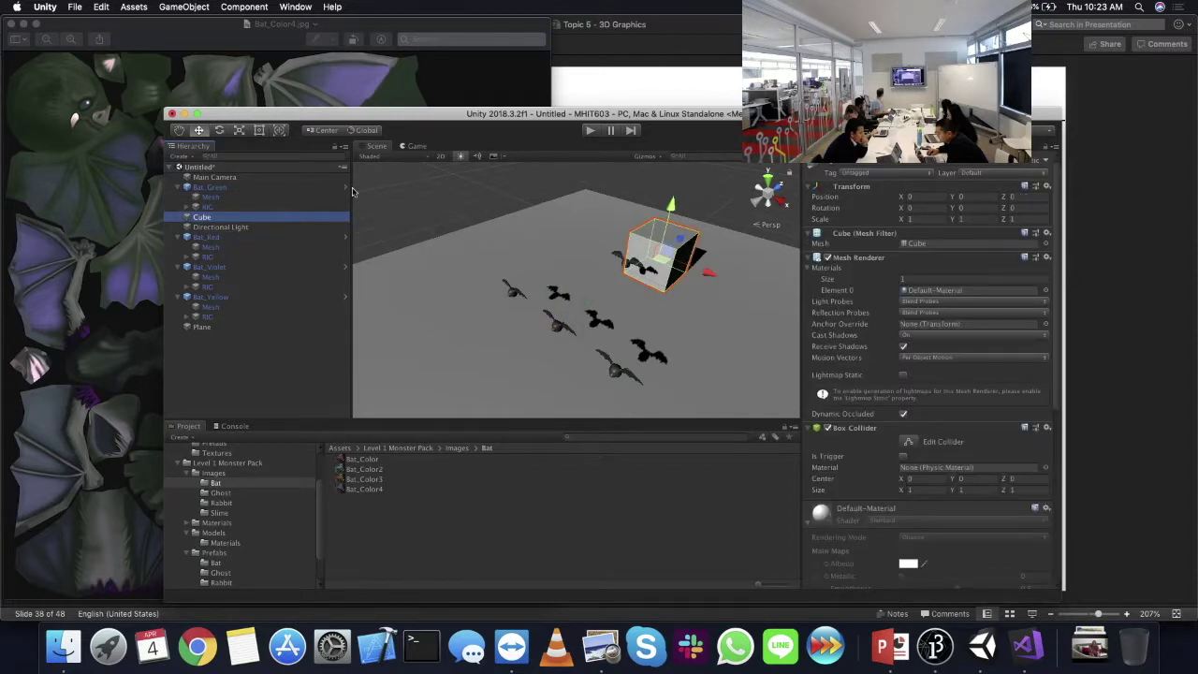
left_click(260, 196)
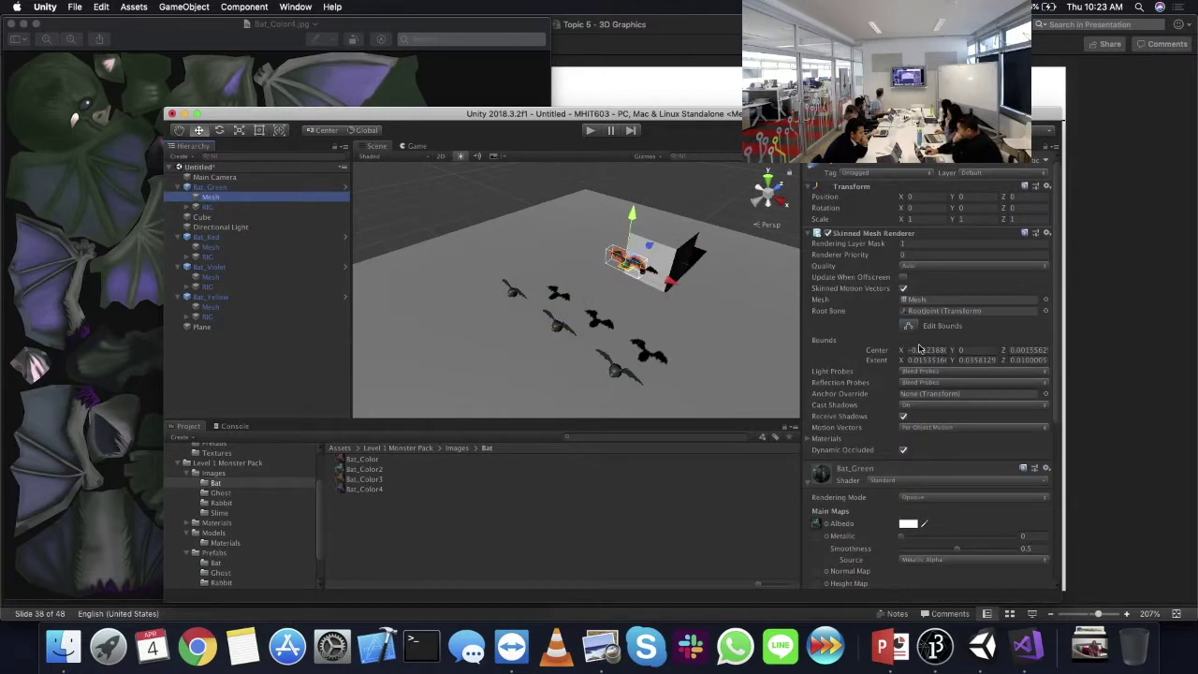
left_click(920, 406)
left_click(913, 393)
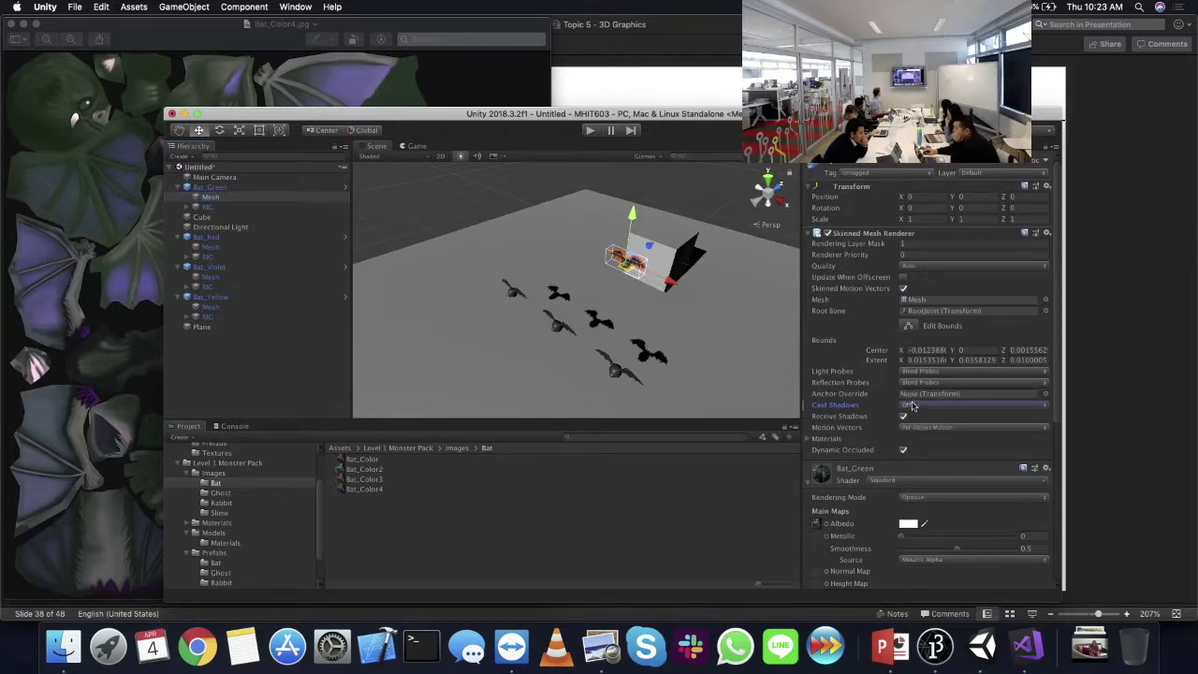
left_click(913, 405)
left_click(912, 415)
- Examine the green bat's shadow on the cube close up while toggling the mesh's Cast Shadows and Receive Shadows off and on
mouse_move(718, 348)
right_mouse_down()
mouse_move(636, 330)
mouse_move(698, 341)
right_mouse_up()
scroll(700, 343, "up", 10)
middle_click_drag(701, 343, 630, 339)
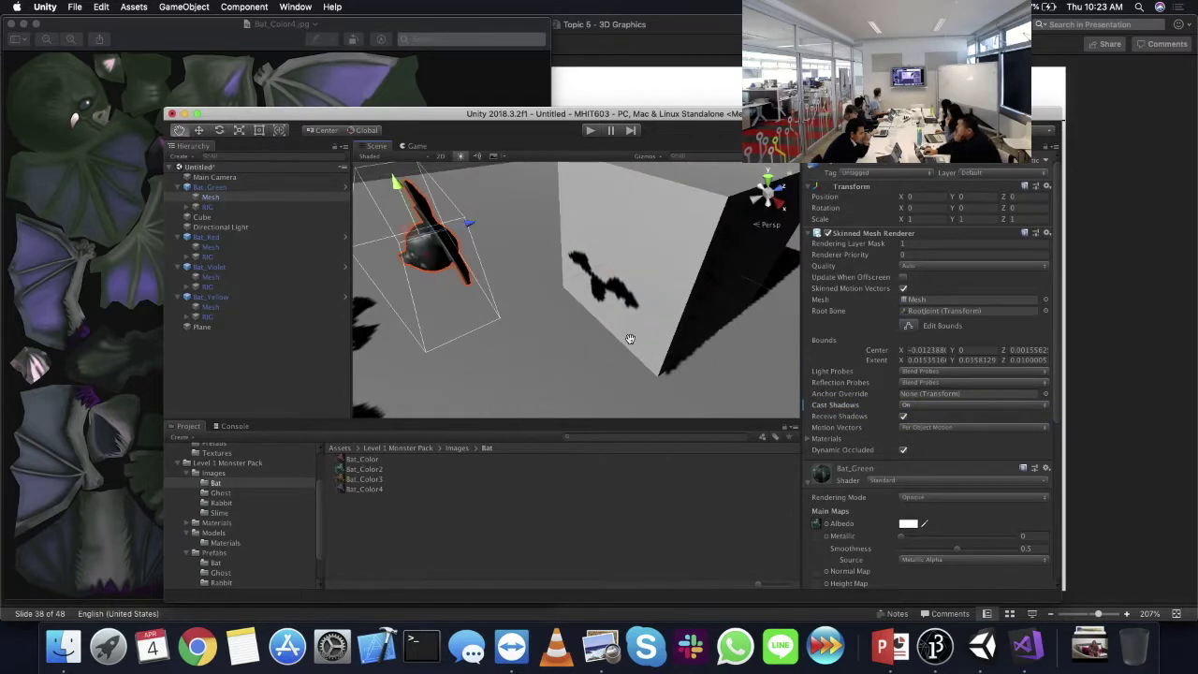
left_click(916, 405)
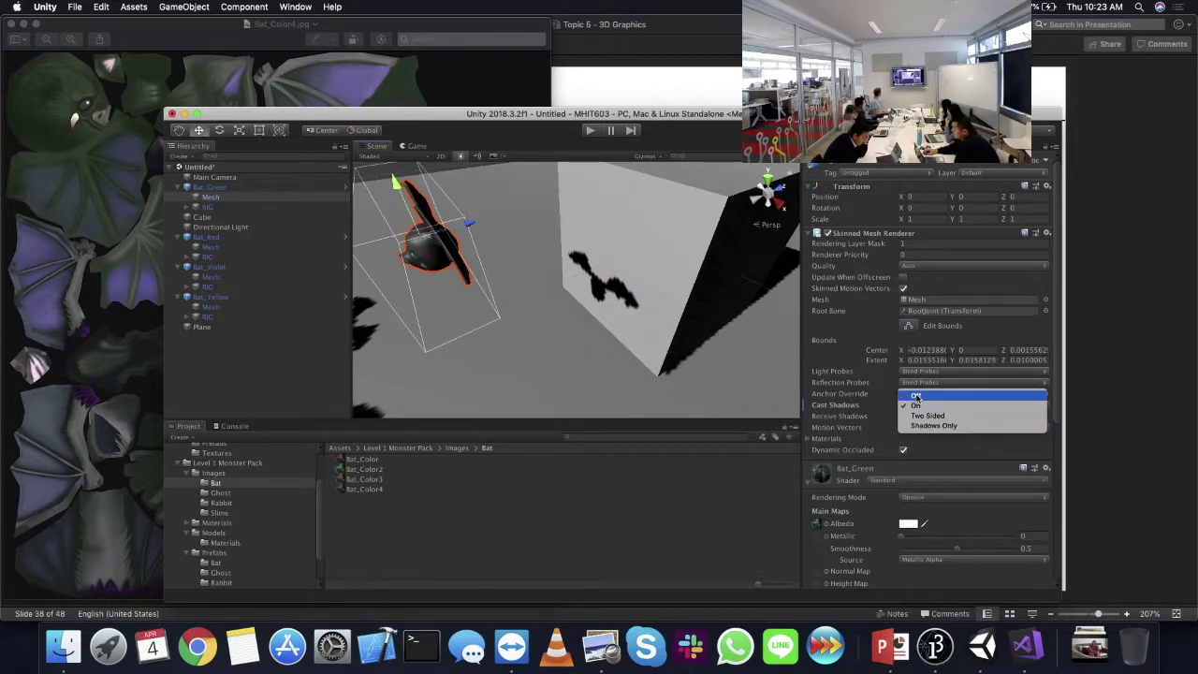
left_click(916, 397)
left_click(914, 404)
left_click(906, 418)
left_click(904, 417)
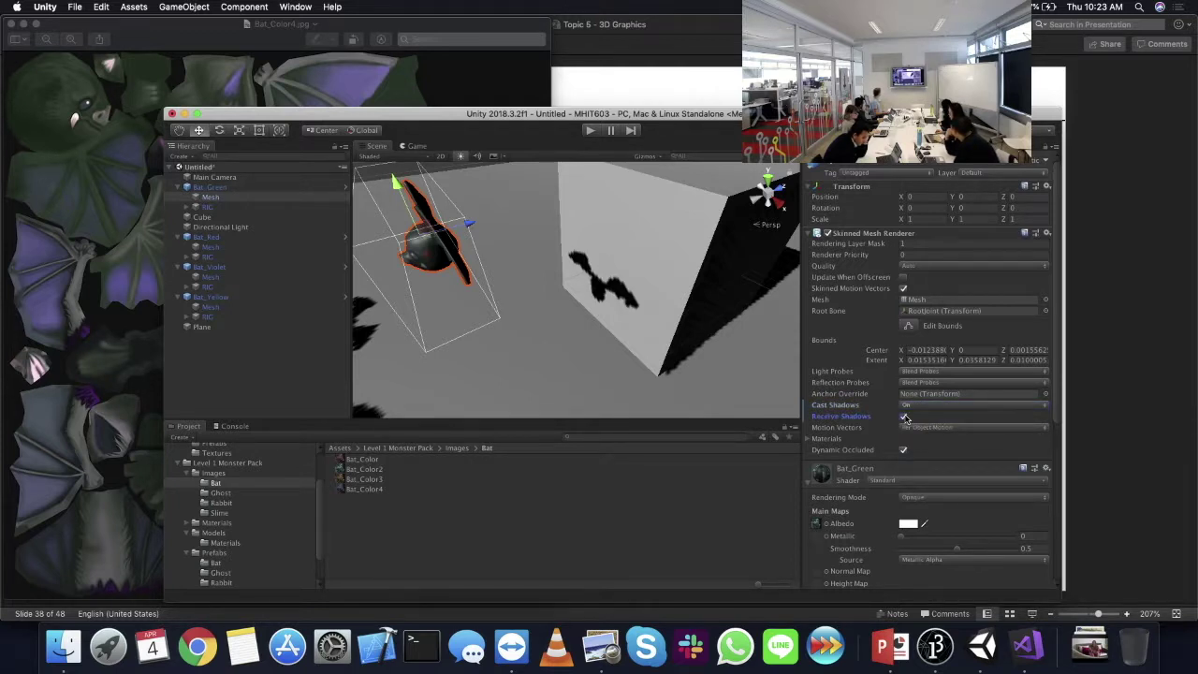
- Move the green bat away from the cube into line with the other bats, at X -2.21, Z -2.76
scroll(906, 417, "down", 5)
scroll(490, 312, "down", 6)
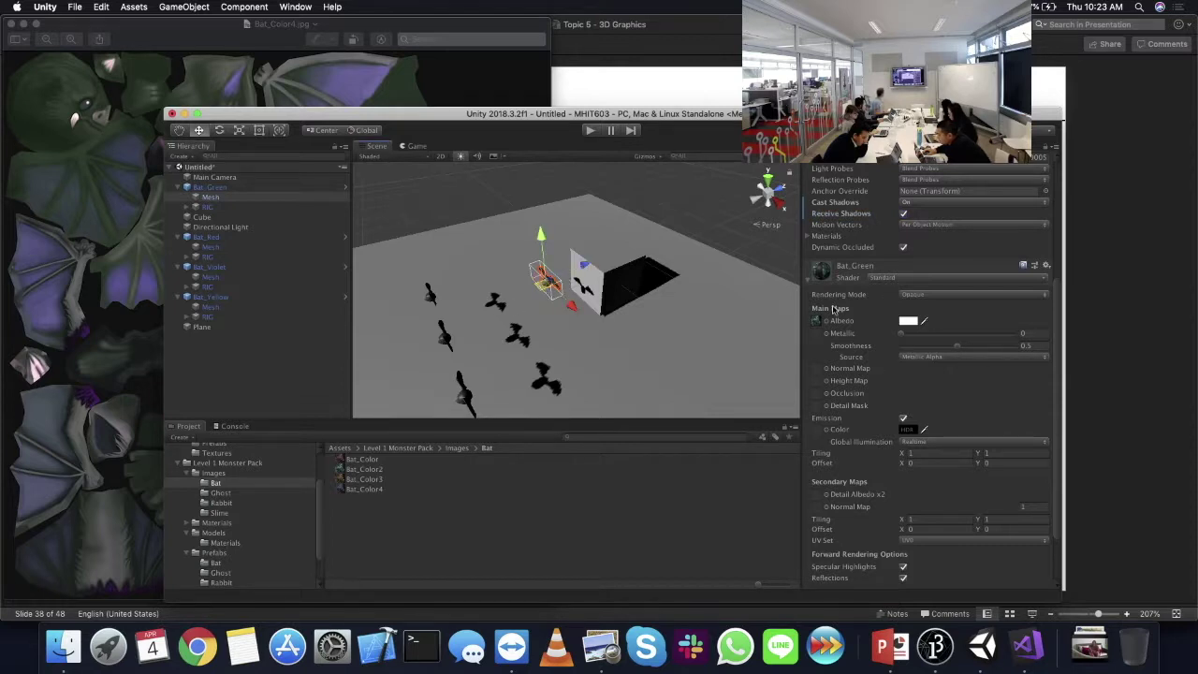
scroll(881, 269, "up", 1)
left_click(225, 187)
left_click_drag(543, 274, 428, 249)
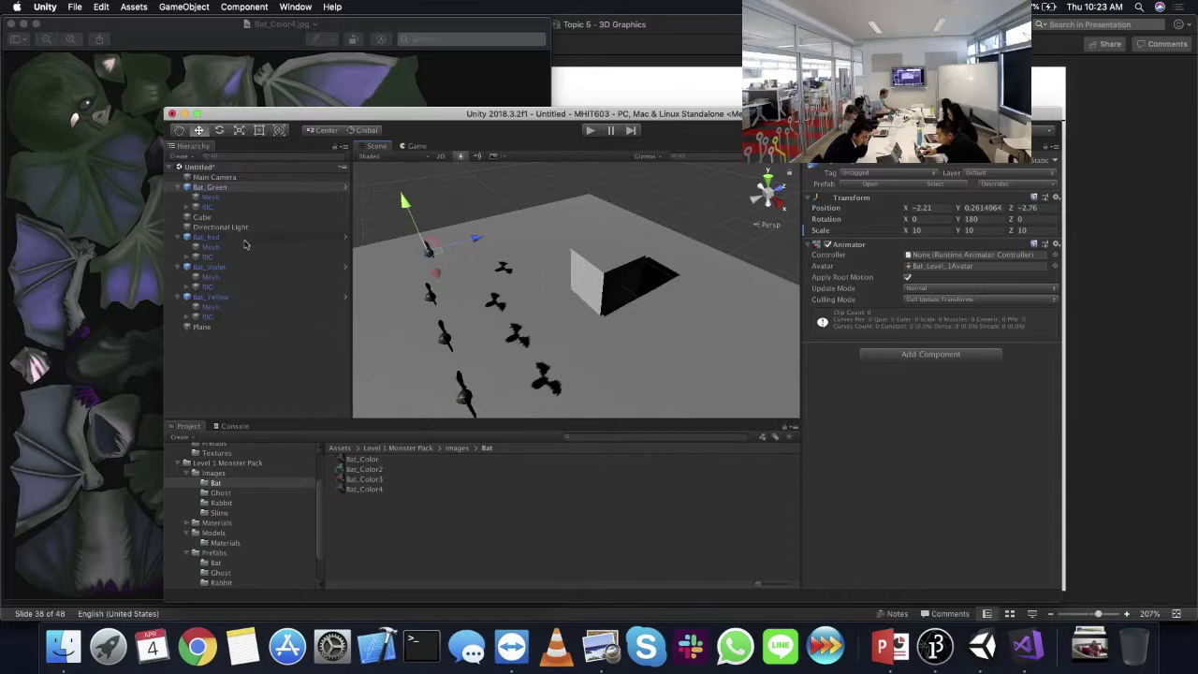
- Set the directional light's Shadow Type to No Shadows and view the scene from the light's side
left_click(221, 226)
left_click_drag(655, 245, 489, 234, "alt")
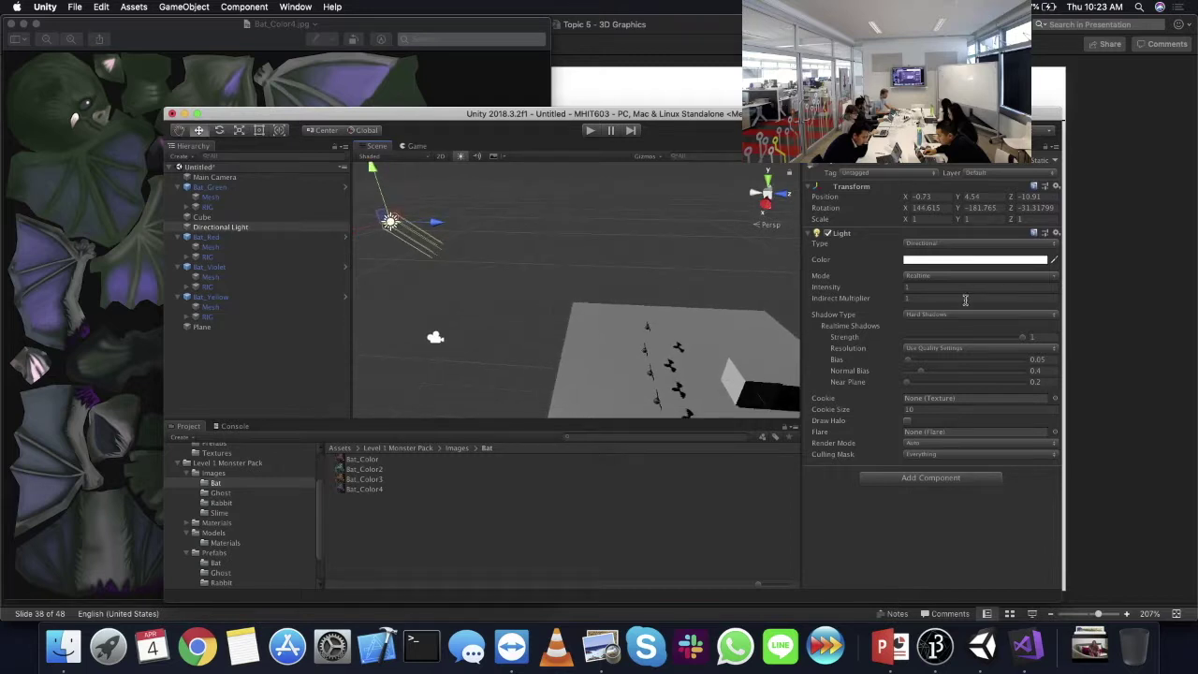
left_click(929, 320)
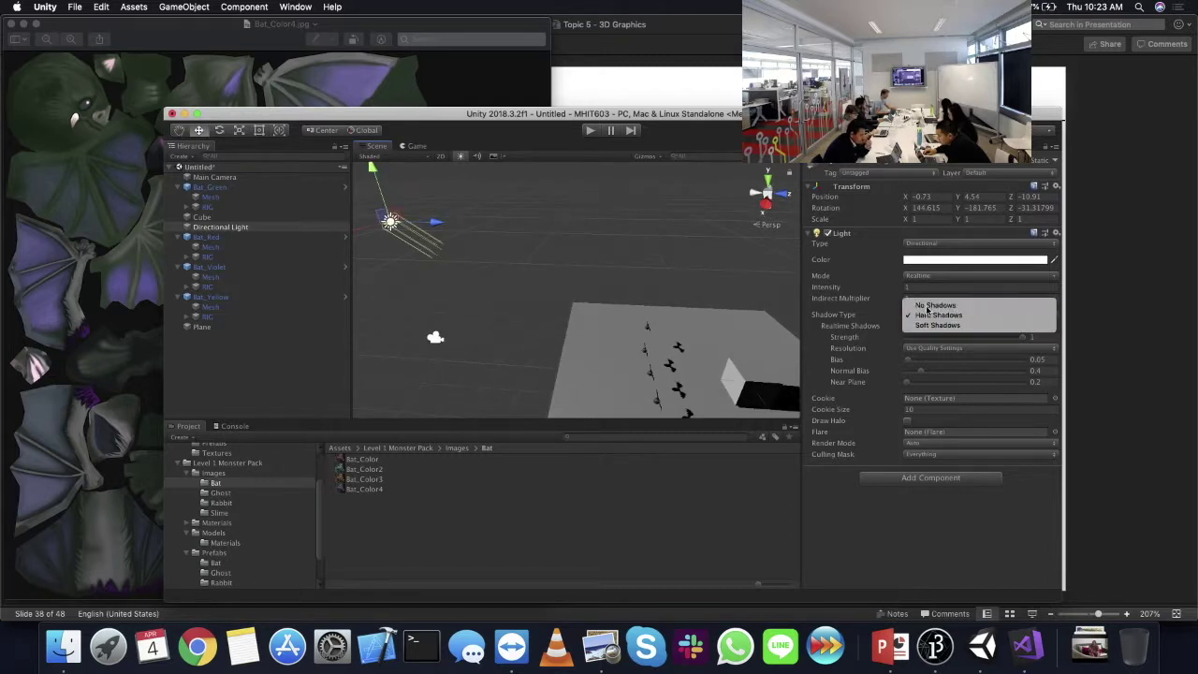
left_click(925, 307)
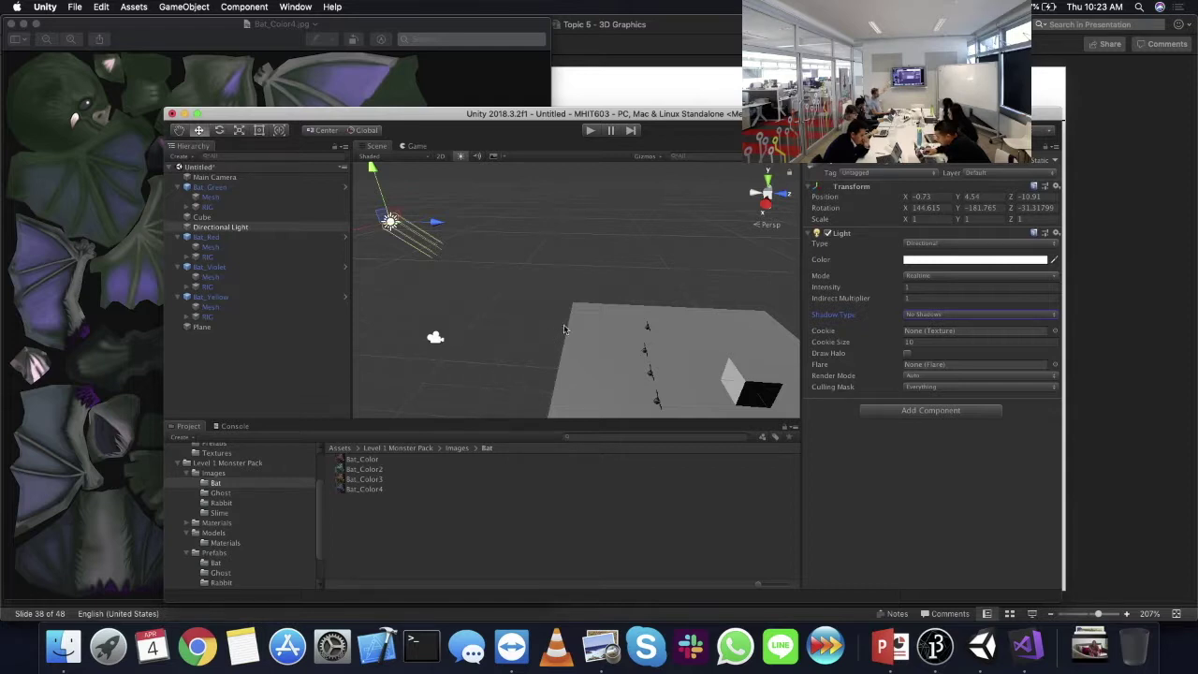
middle_click_drag(556, 251, 611, 222)
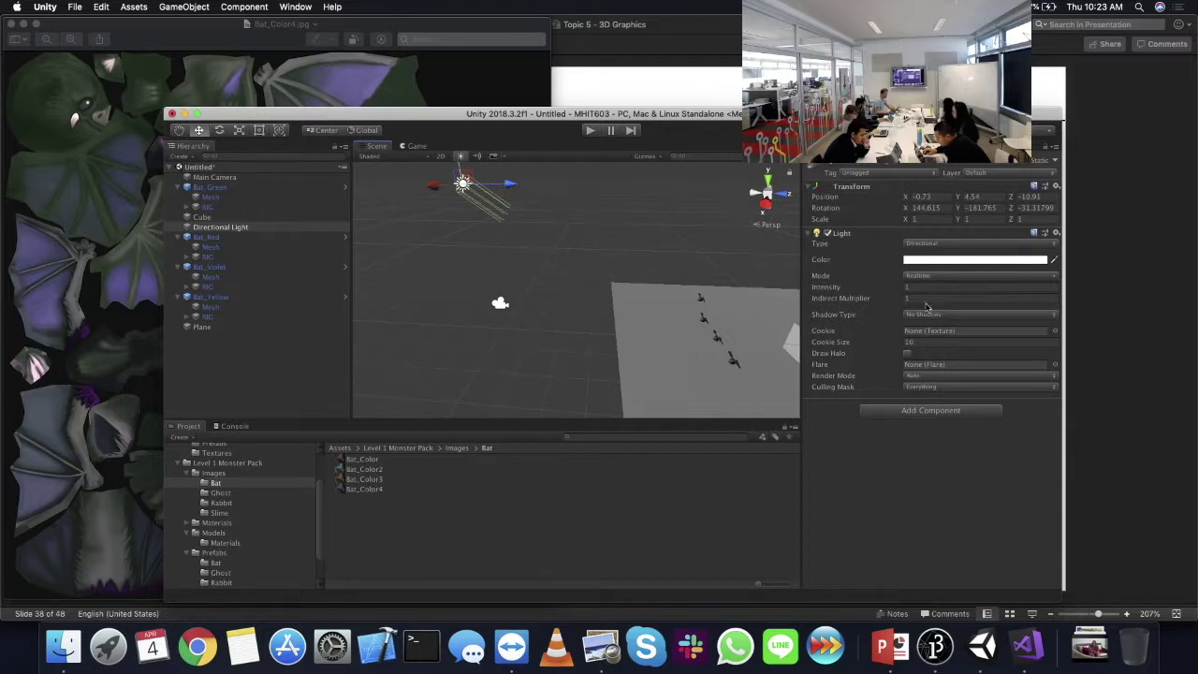
- Switch to the Lights slide in PowerPoint and highlight directionalLight's colour values 0, 102, 255 and its direction values 1, 0, 0
left_click(198, 646)
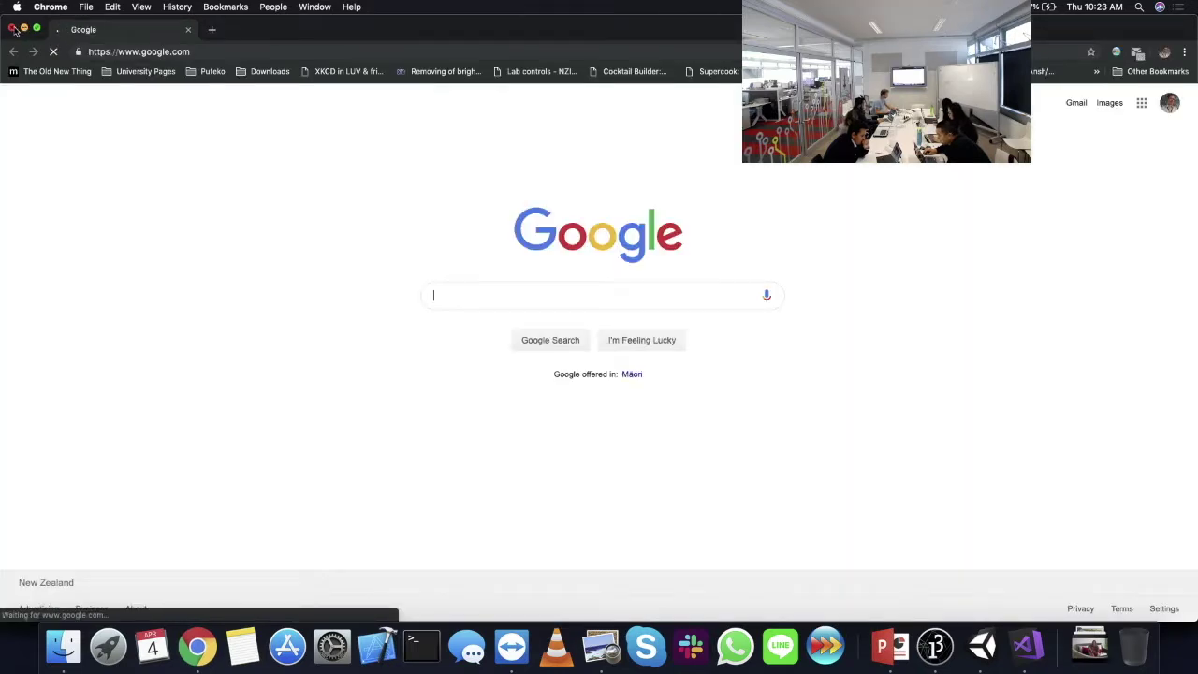
left_click(24, 29)
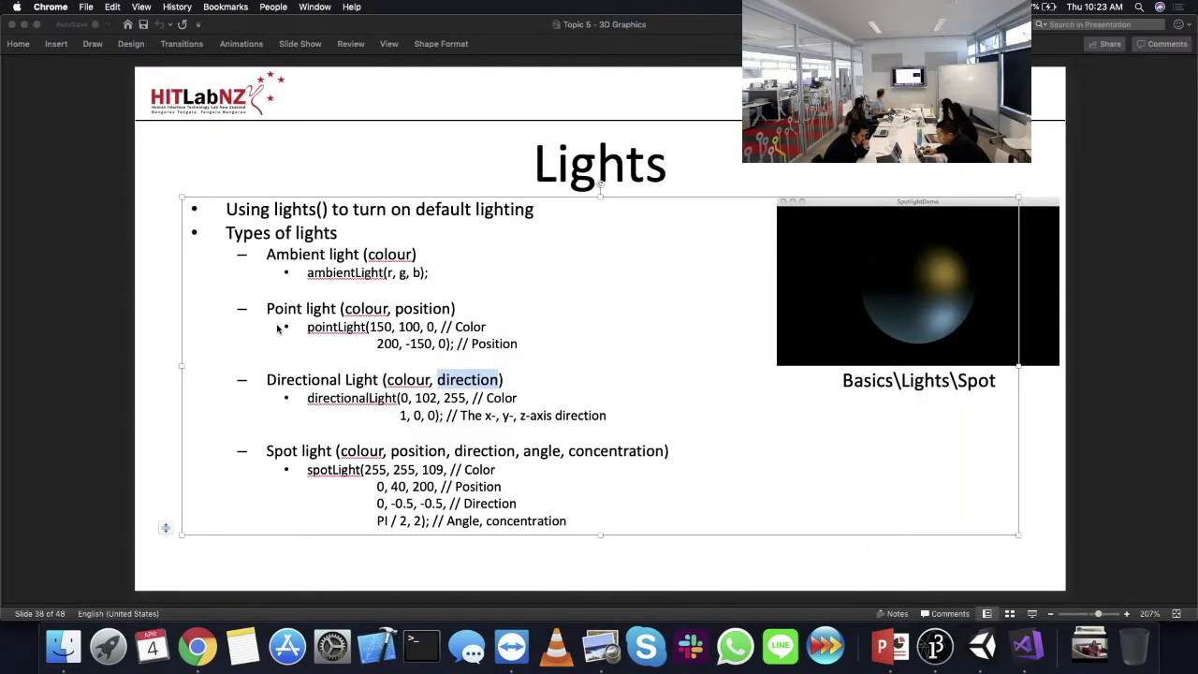
left_click(330, 398)
left_click_drag(304, 398, 459, 398)
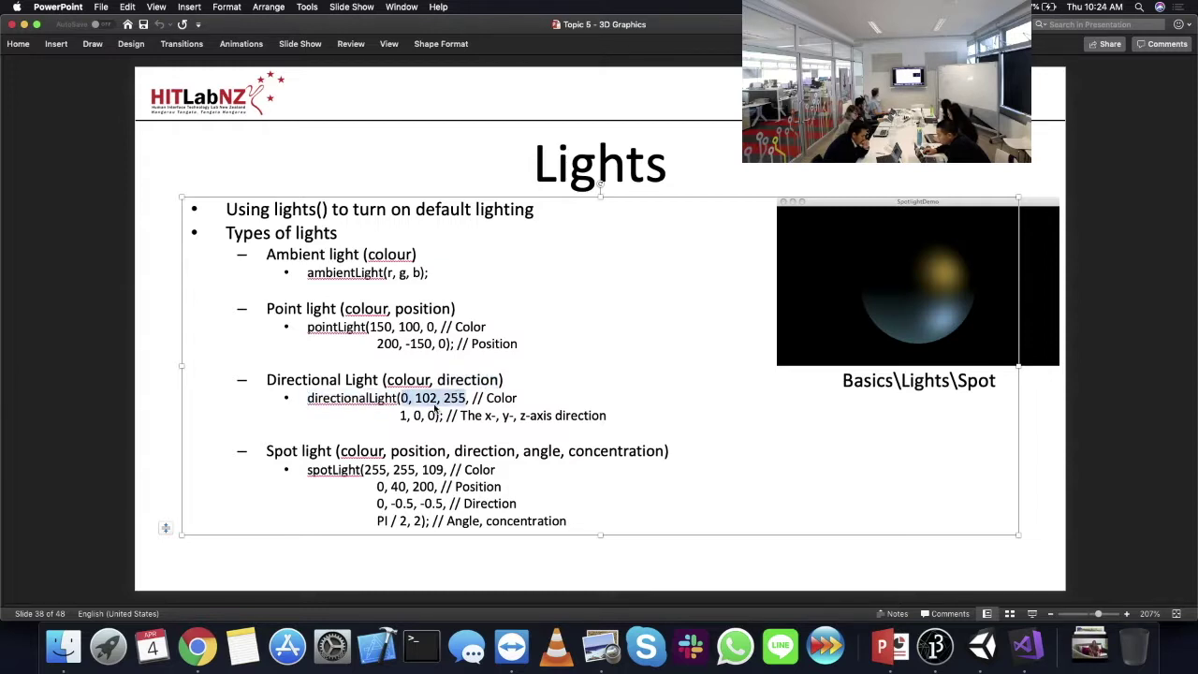
left_click_drag(379, 415, 431, 415)
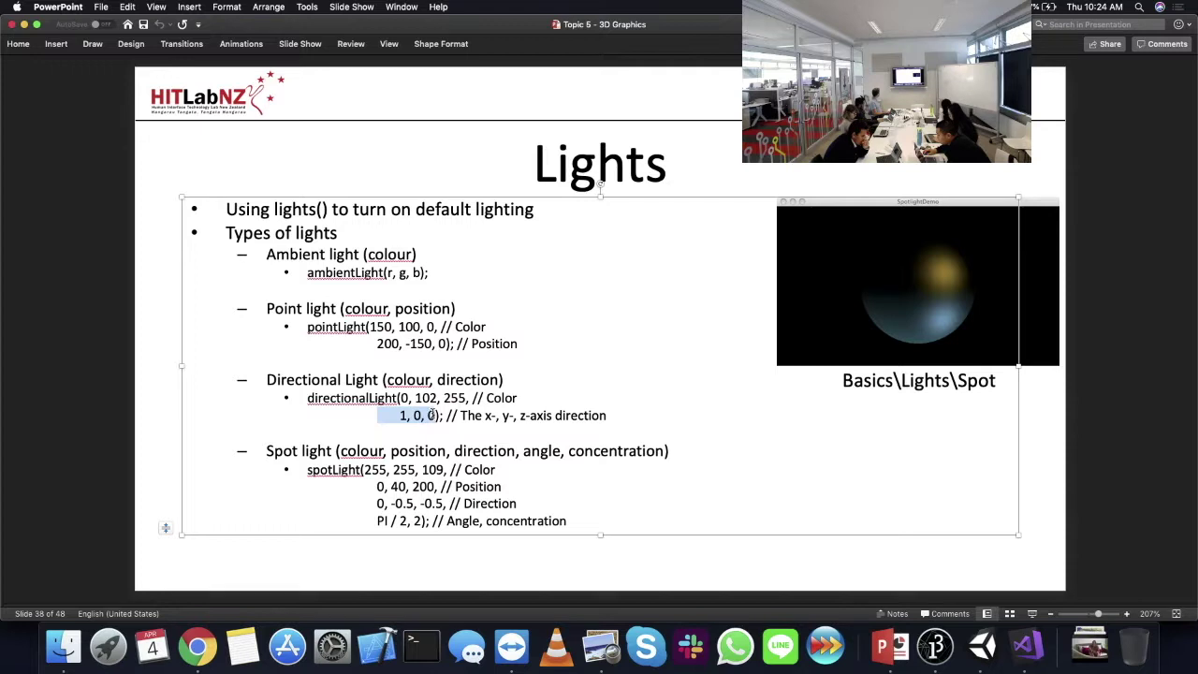
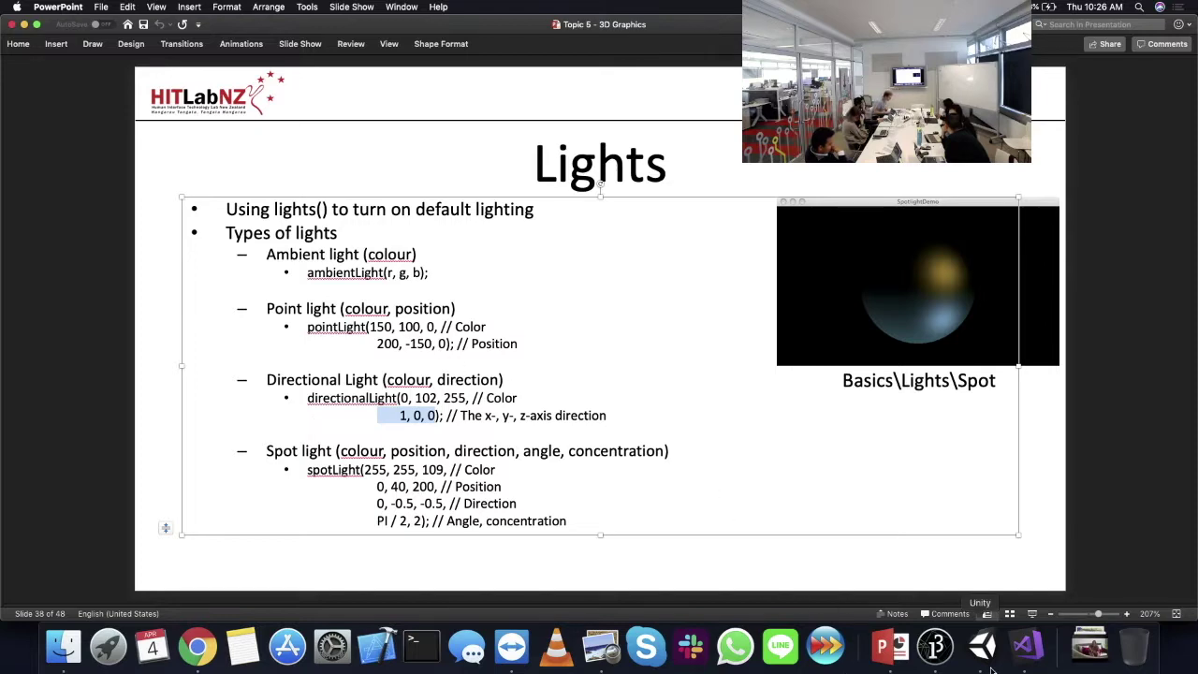
- Switch to Processing, close the TextureCube sketch and open the Spot example from the Basics Lights examples
left_click(937, 646)
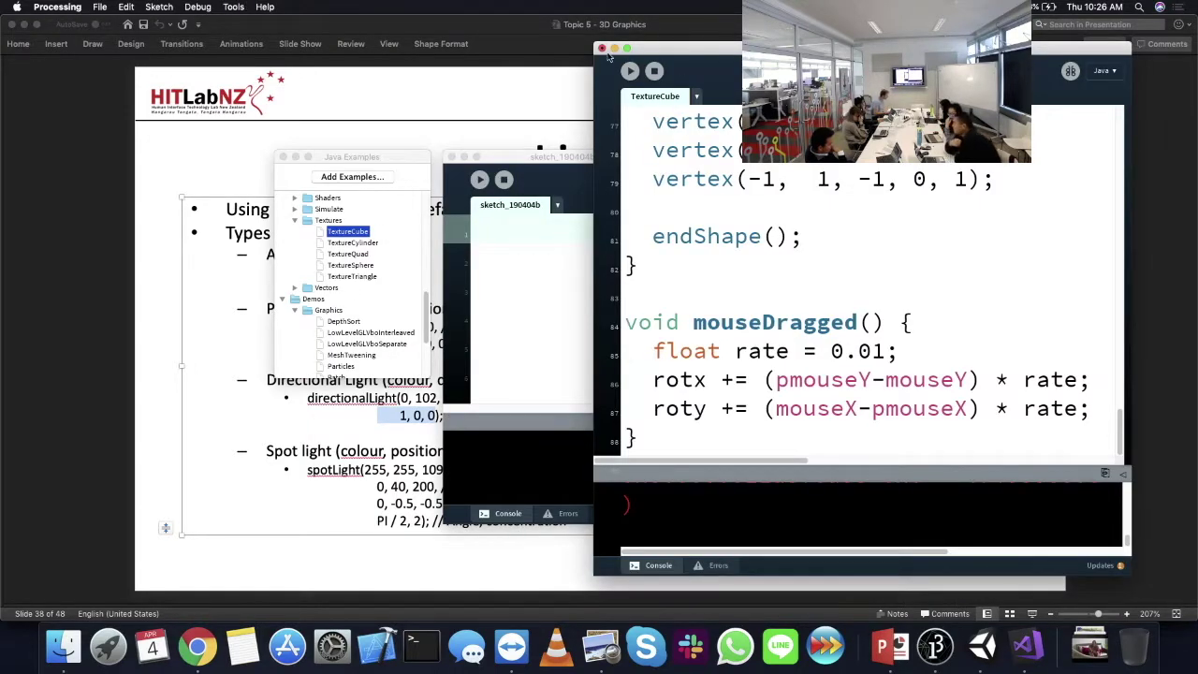
left_click(602, 48)
left_click(820, 346)
left_click(805, 340)
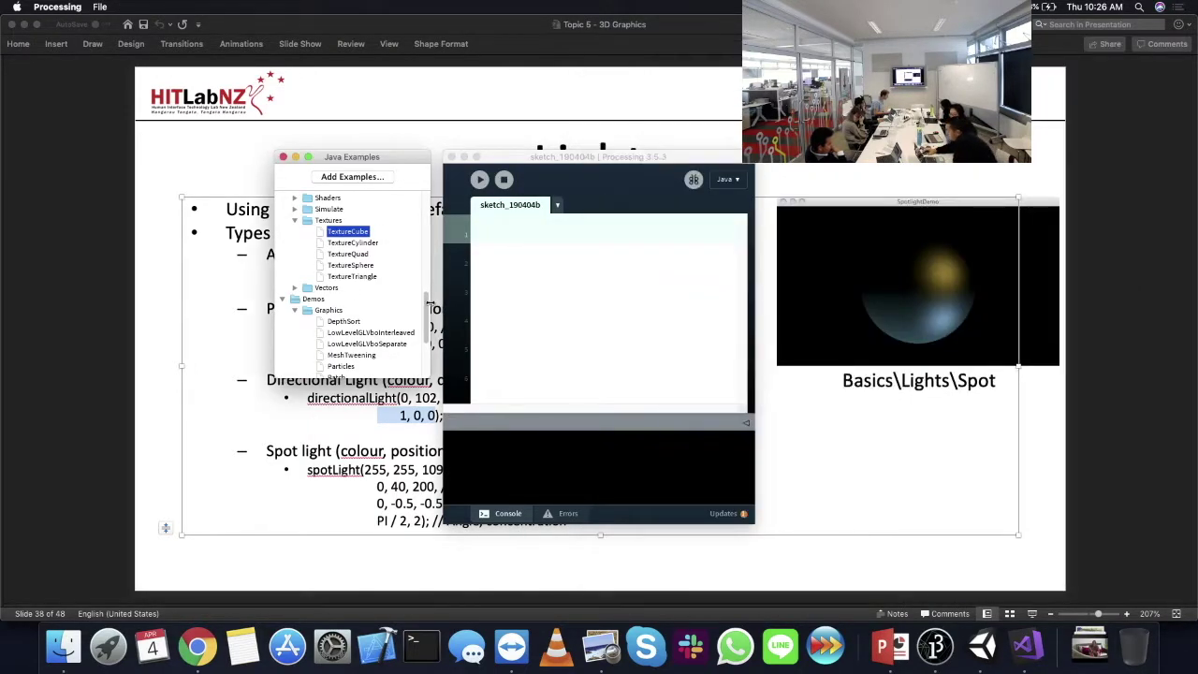
left_click_drag(427, 307, 420, 210)
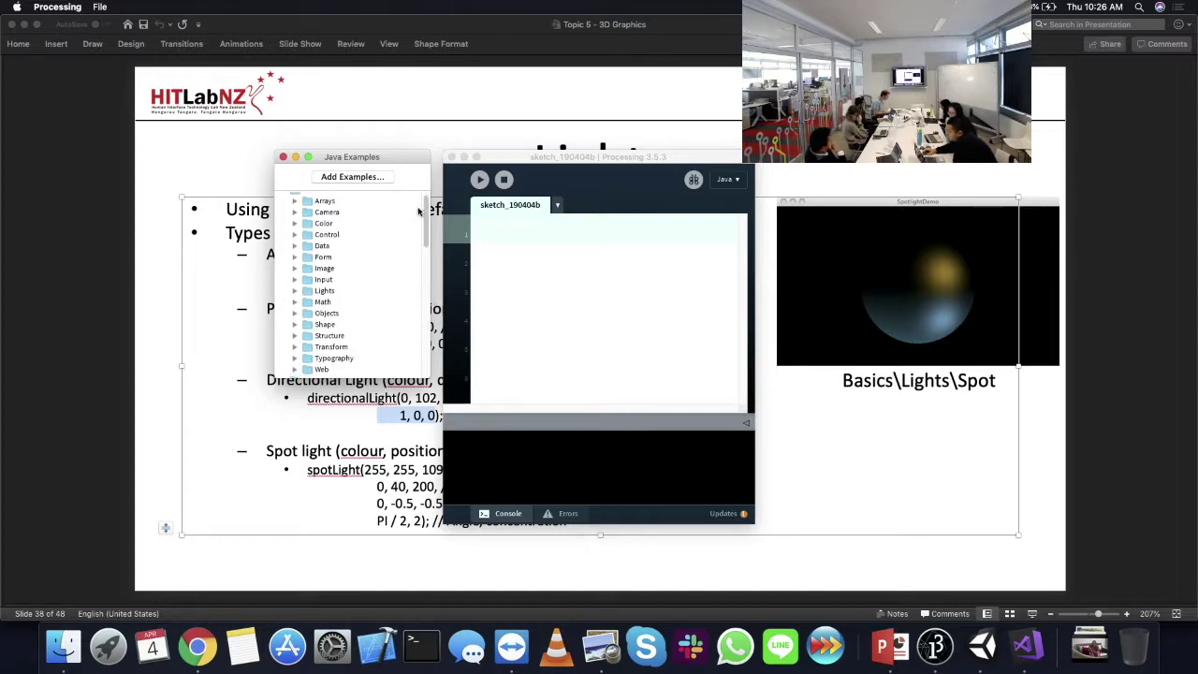
left_click(294, 292)
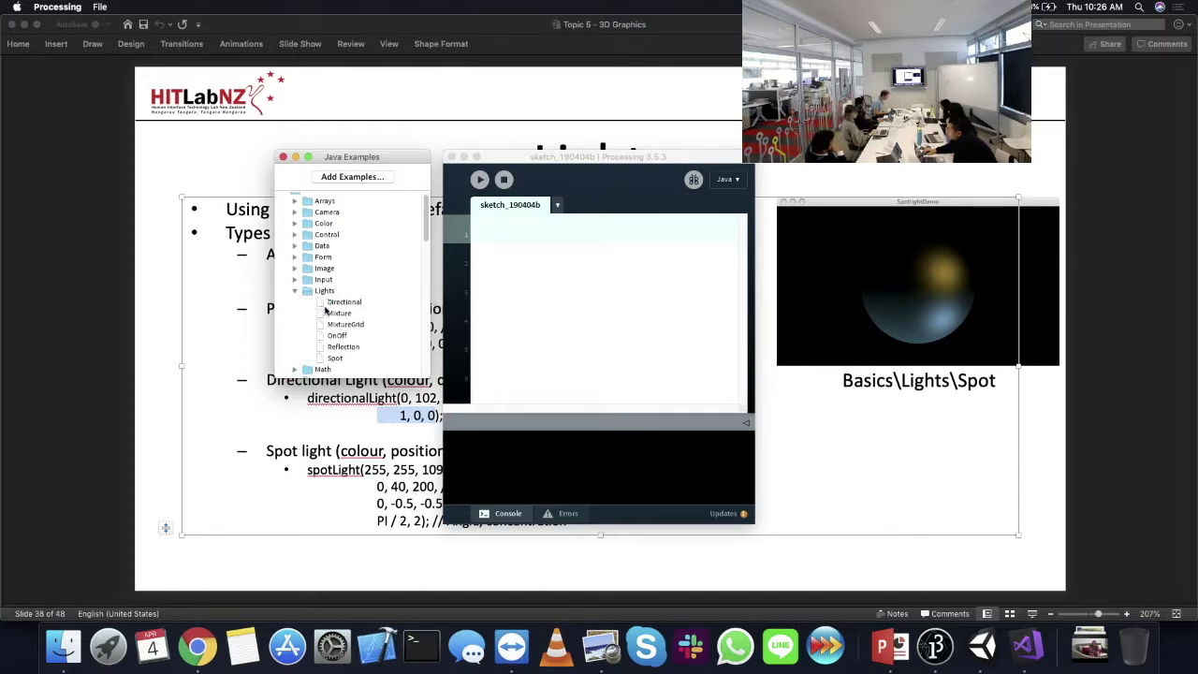
double_click(334, 360)
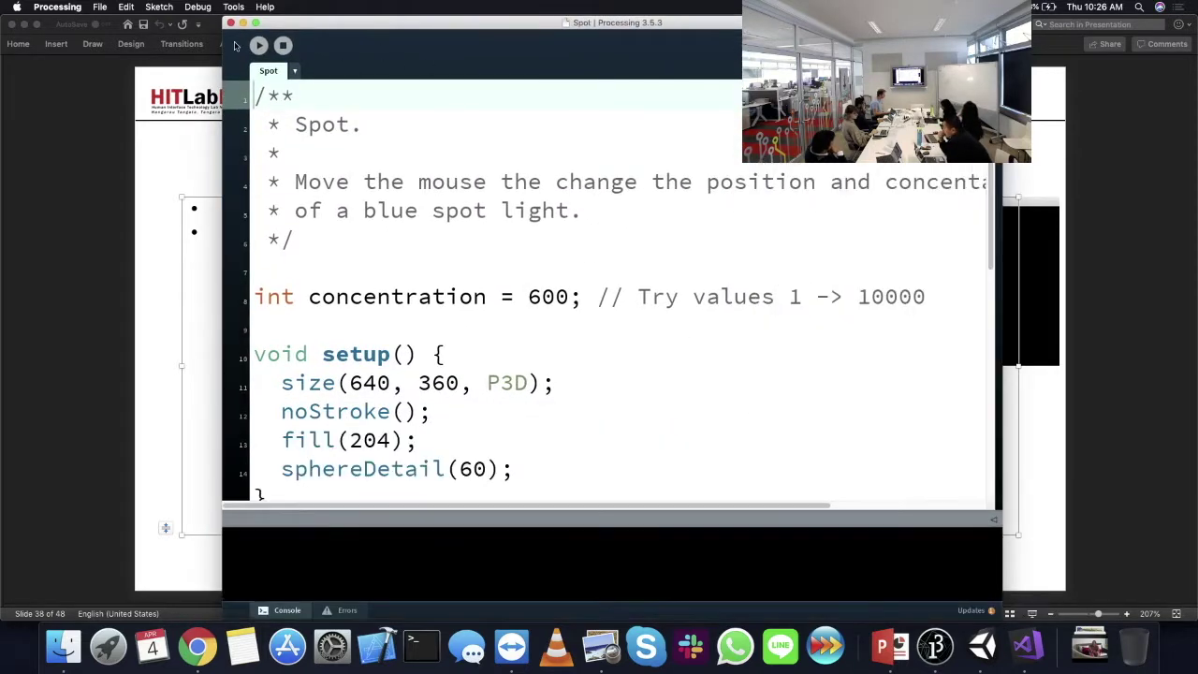
- Run the Spot sketch and arrange its output window beside the code showing the directionalLight and spotLight calls
left_click(257, 45)
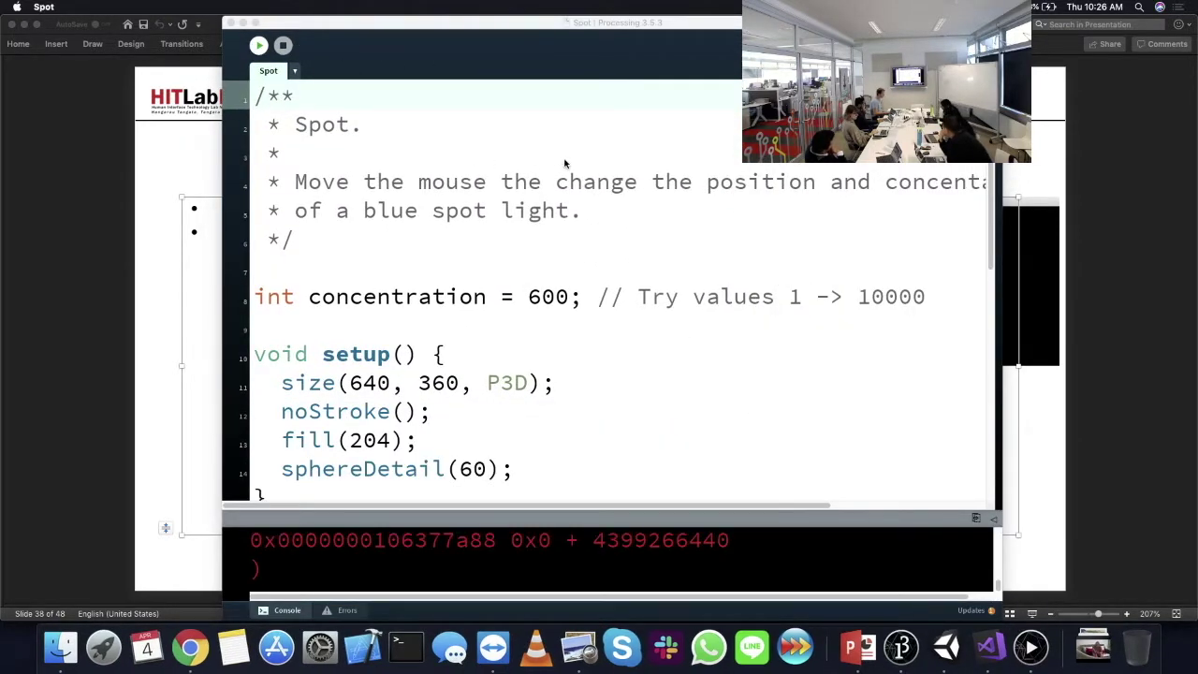
left_click_drag(602, 219, 256, 154)
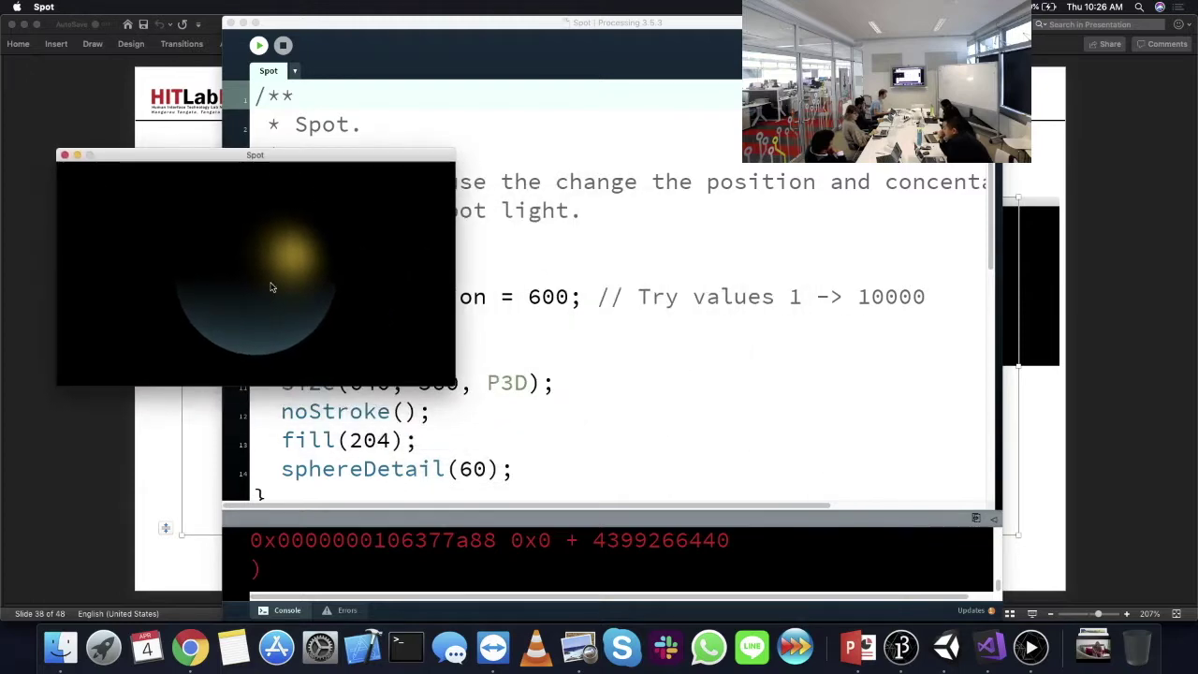
left_click(602, 302)
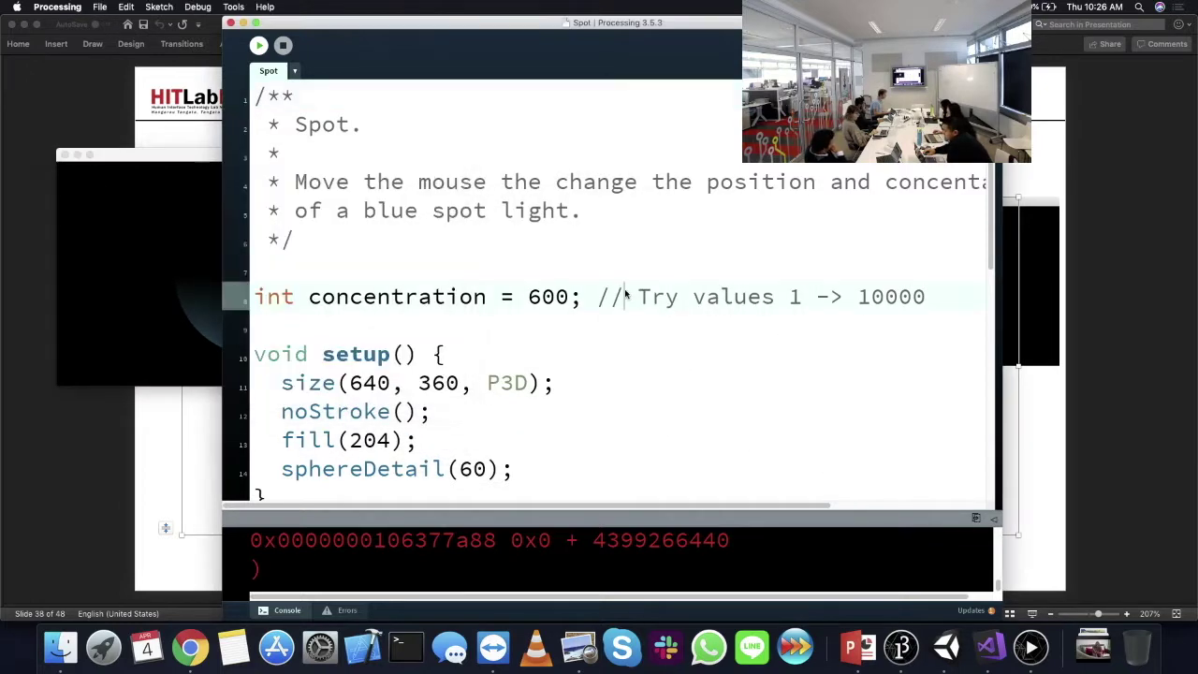
left_click_drag(412, 22, 612, 37)
scroll(587, 289, "down", 8)
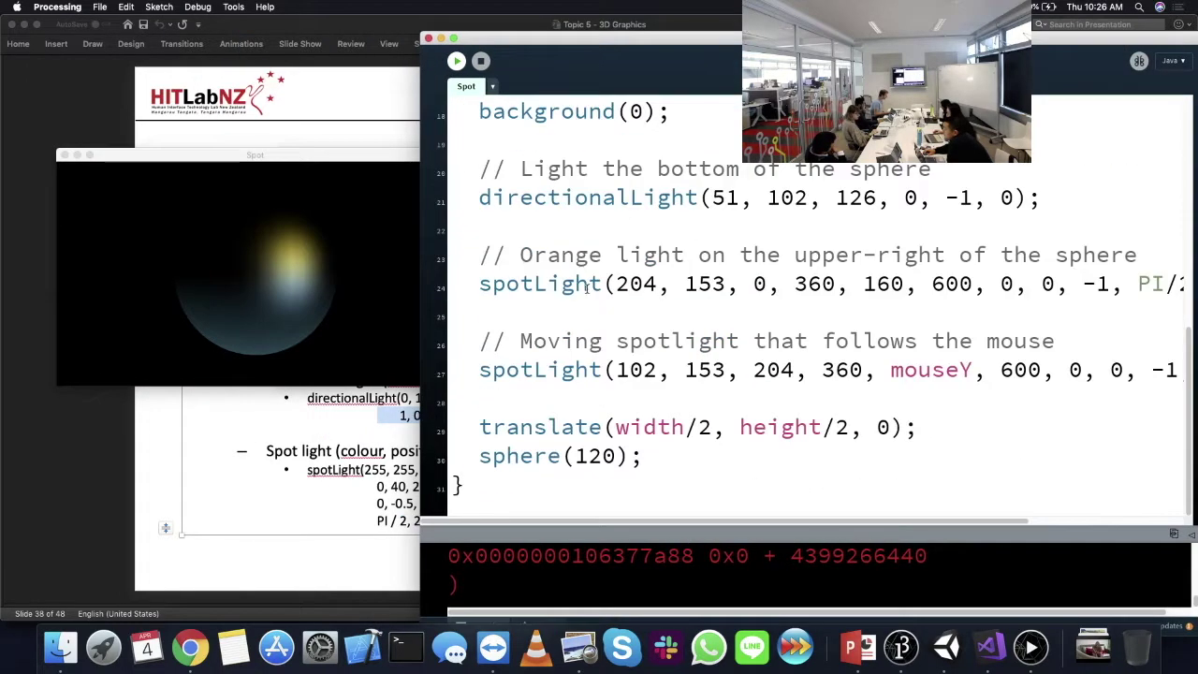
- Comment out the directionalLight line with // and run the Spot sketch
left_click_drag(479, 198, 1041, 198)
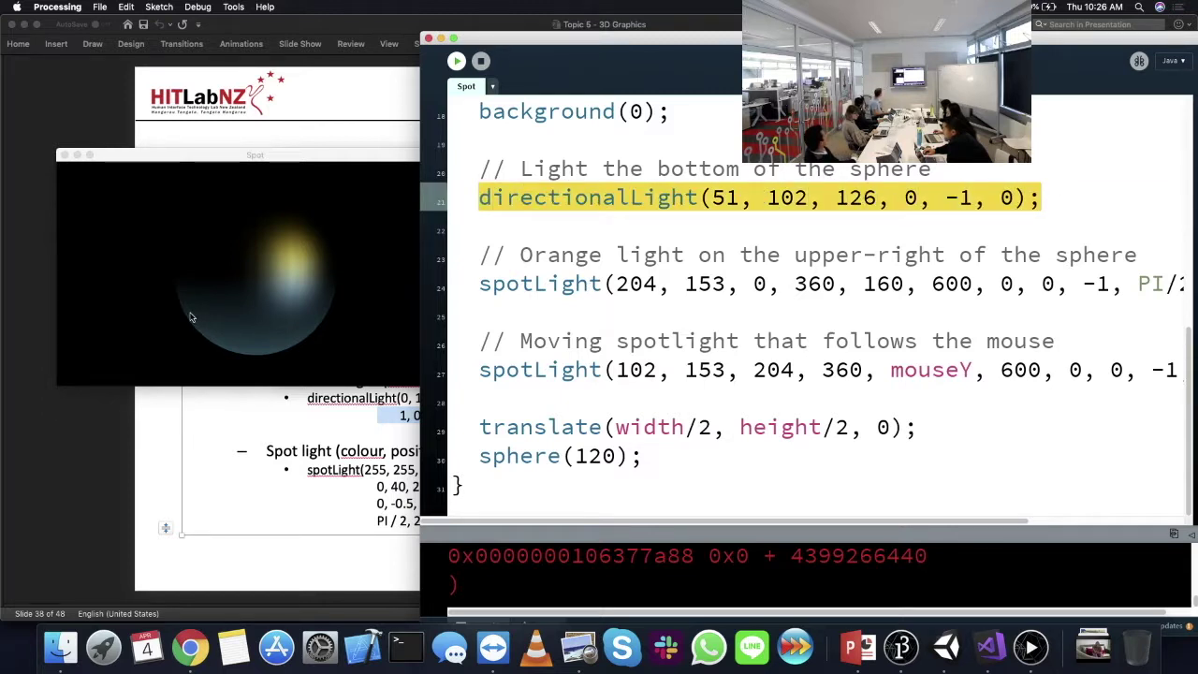
left_click(482, 197)
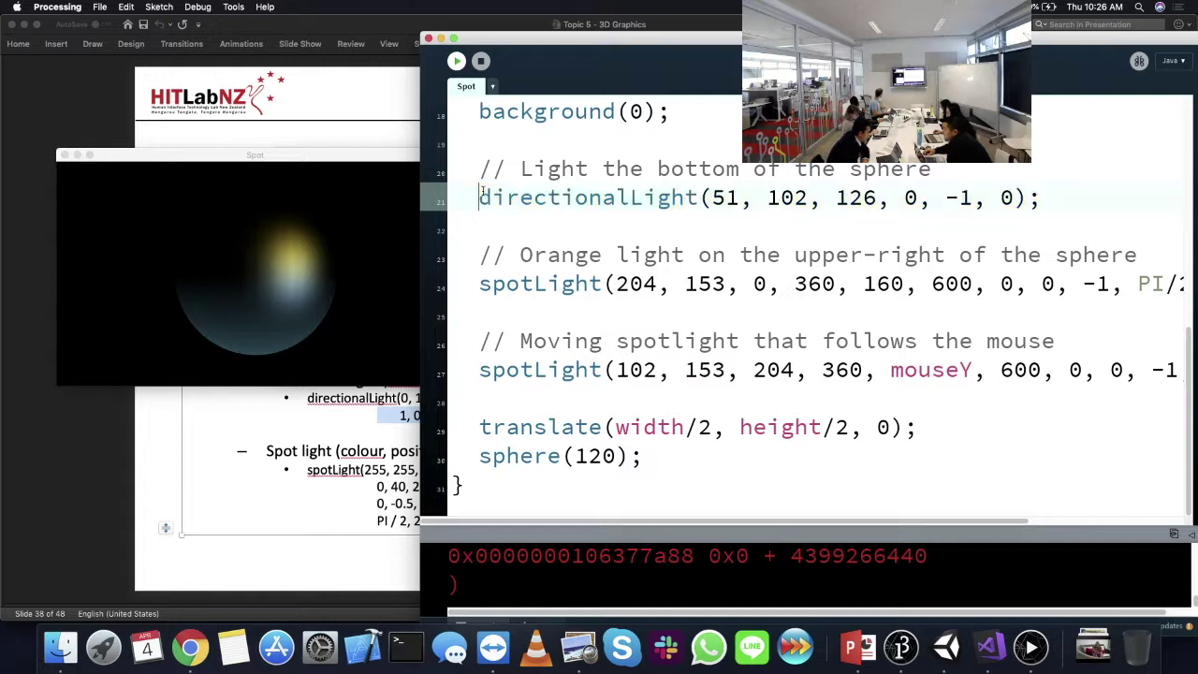
type("//")
left_click(457, 61)
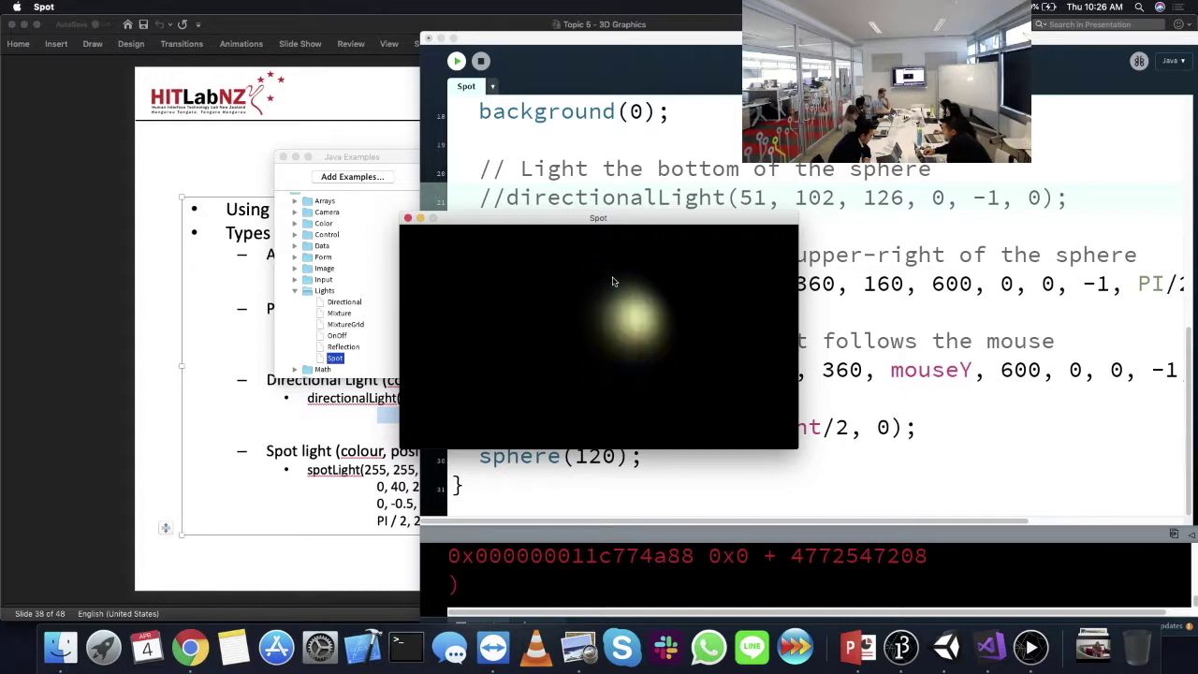
- Remove the // in front of the directionalLight line and stop the running sketch
left_click(918, 260)
left_click(508, 200)
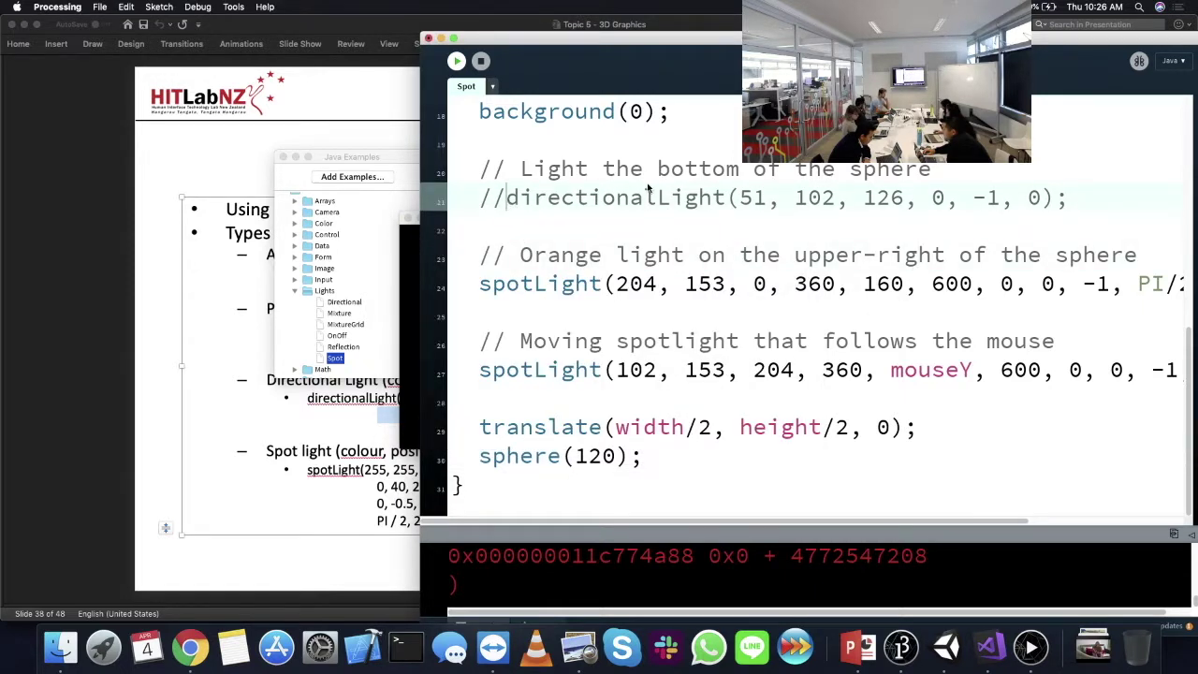
key("BackSpace")
key("BackSpace")
left_click(482, 60)
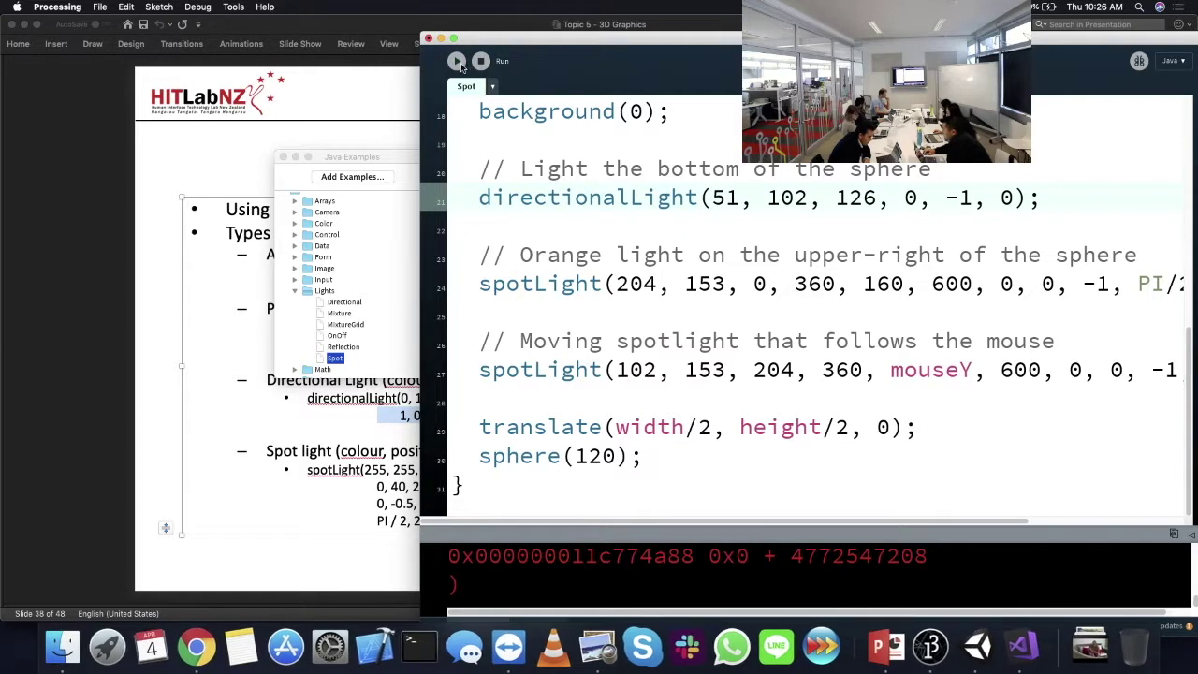
- Highlight directionalLight's colour values 51, 102, 126 and run the Spot sketch again
left_click(713, 198)
left_click_drag(714, 198, 878, 196)
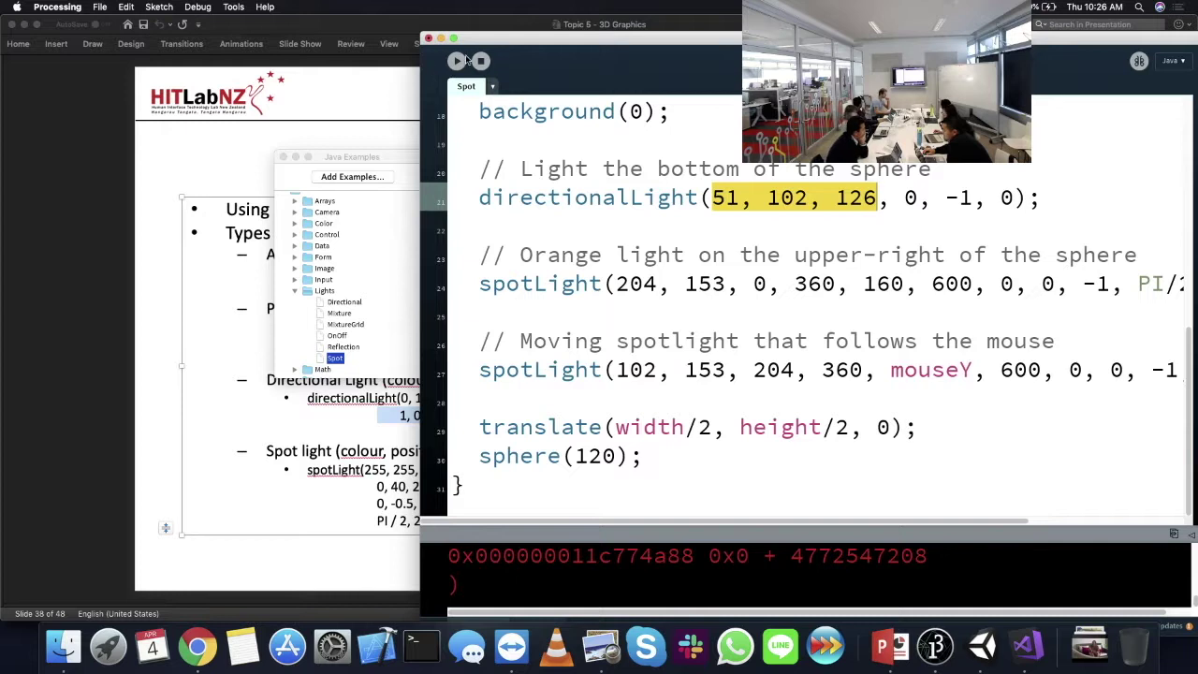
left_click(459, 60)
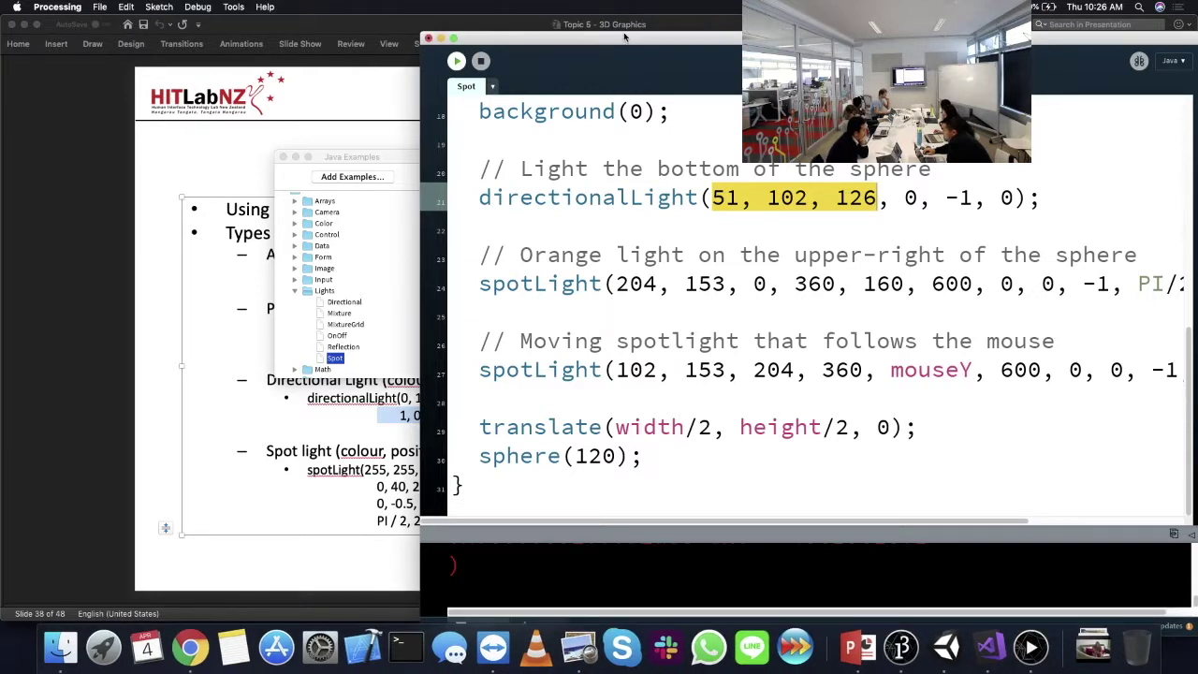
- Open the Color Selector and enter R 51, G 102, B 126 to preview the directional light's colour
left_click(233, 6)
left_click(272, 32)
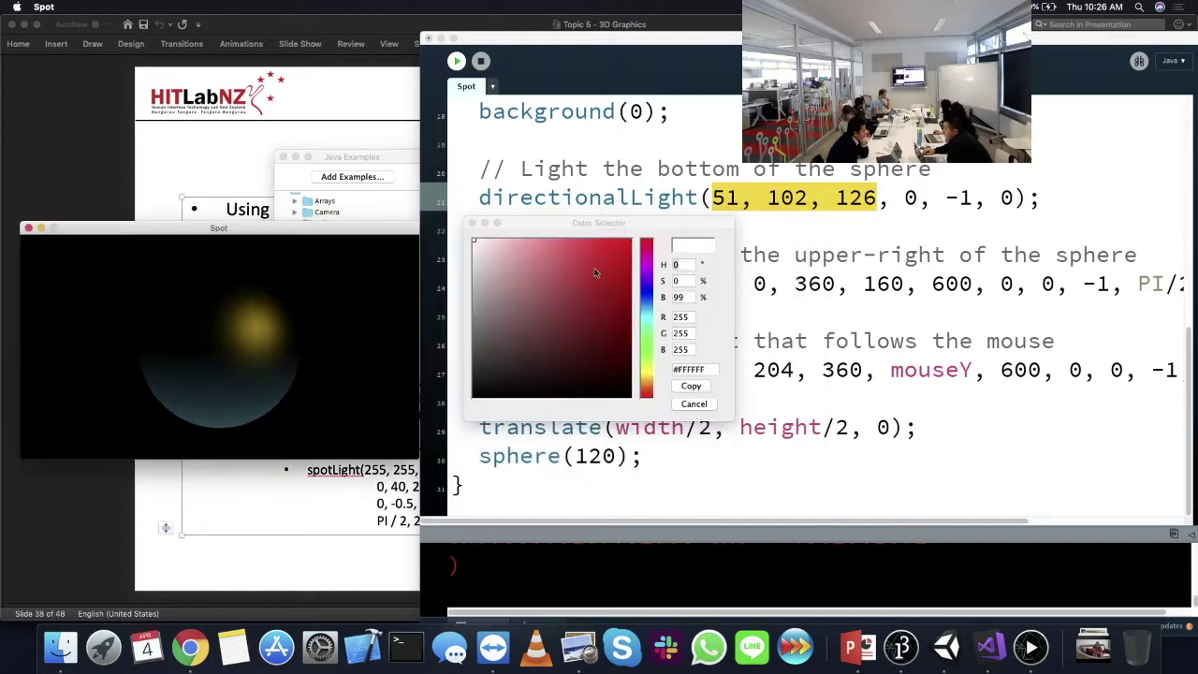
left_click(682, 318)
type("51")
key("Tab")
type("102")
key("Tab")
type("12")
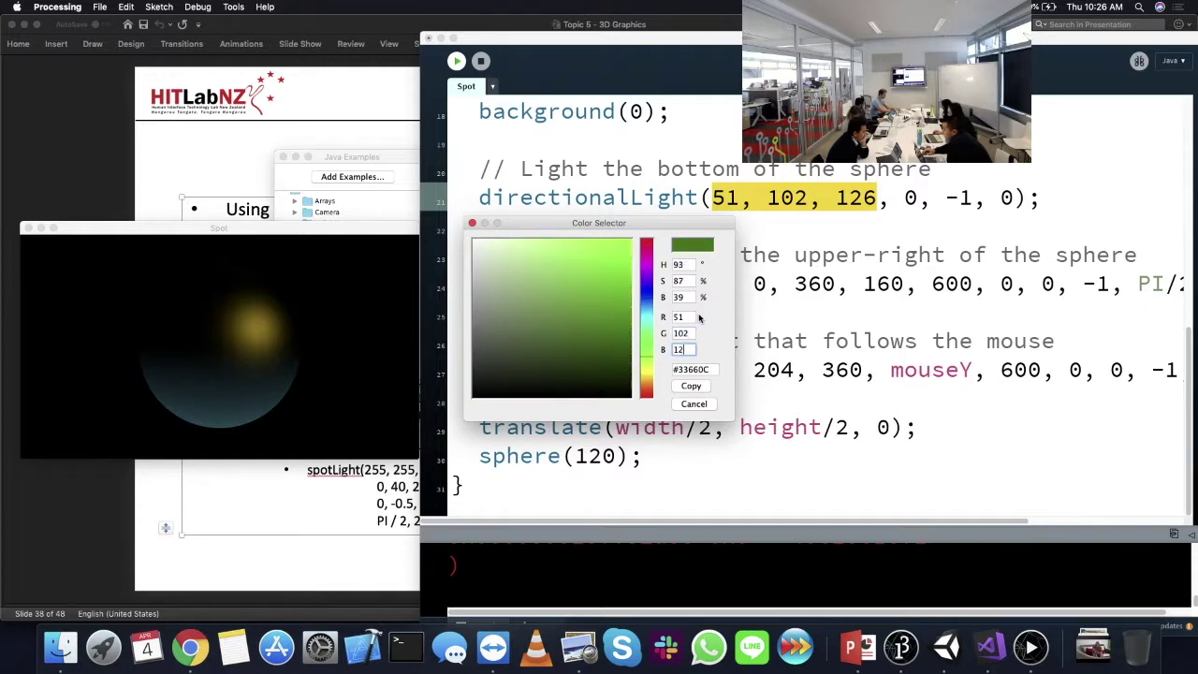
type("6")
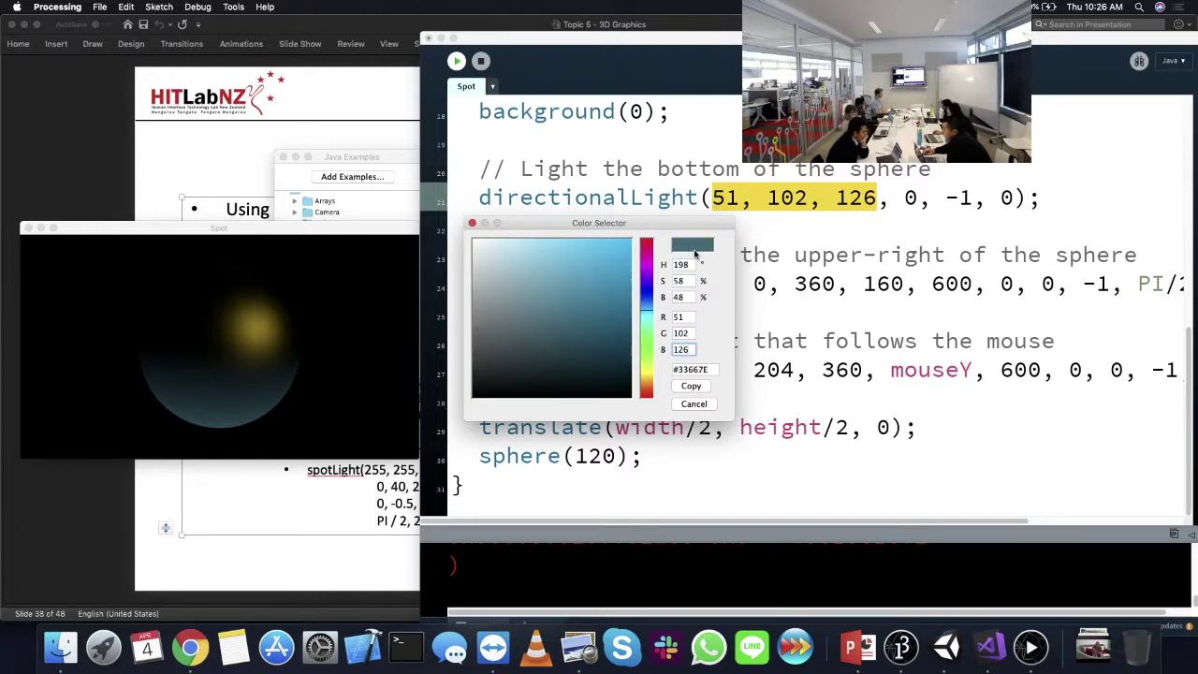
- Compare the lit sphere with the Color Selector's swatch side by side, close the selector and move the output window aside
left_click_drag(247, 227, 695, 16)
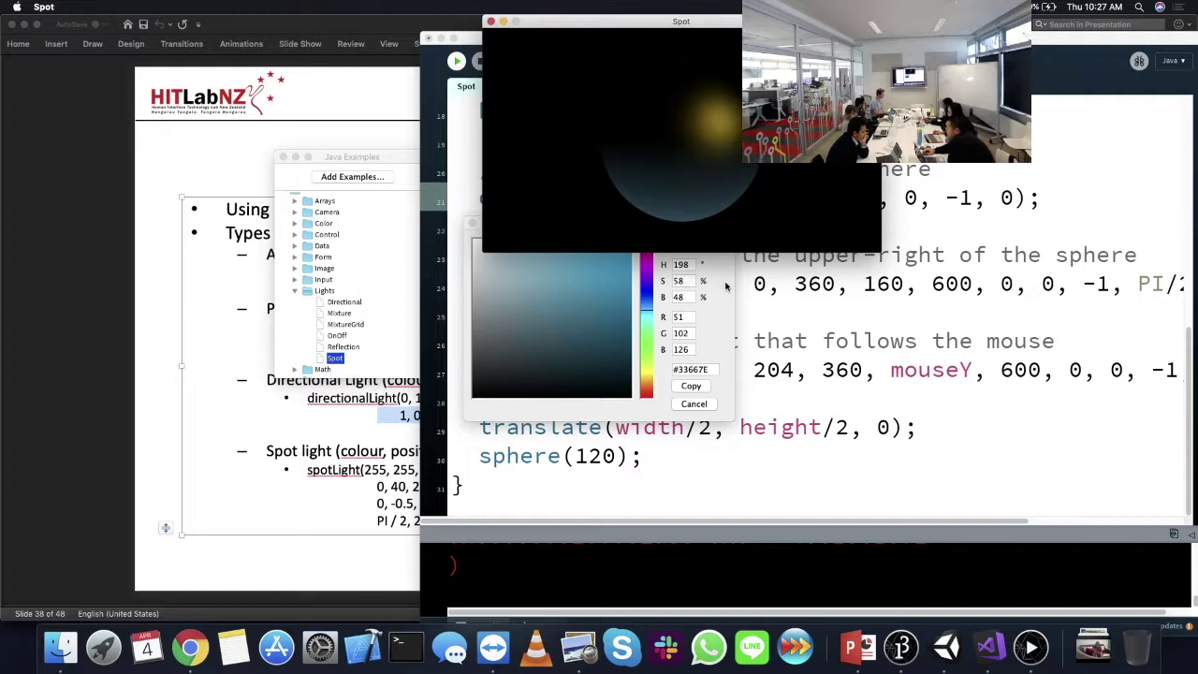
left_click(707, 260)
left_click(580, 22)
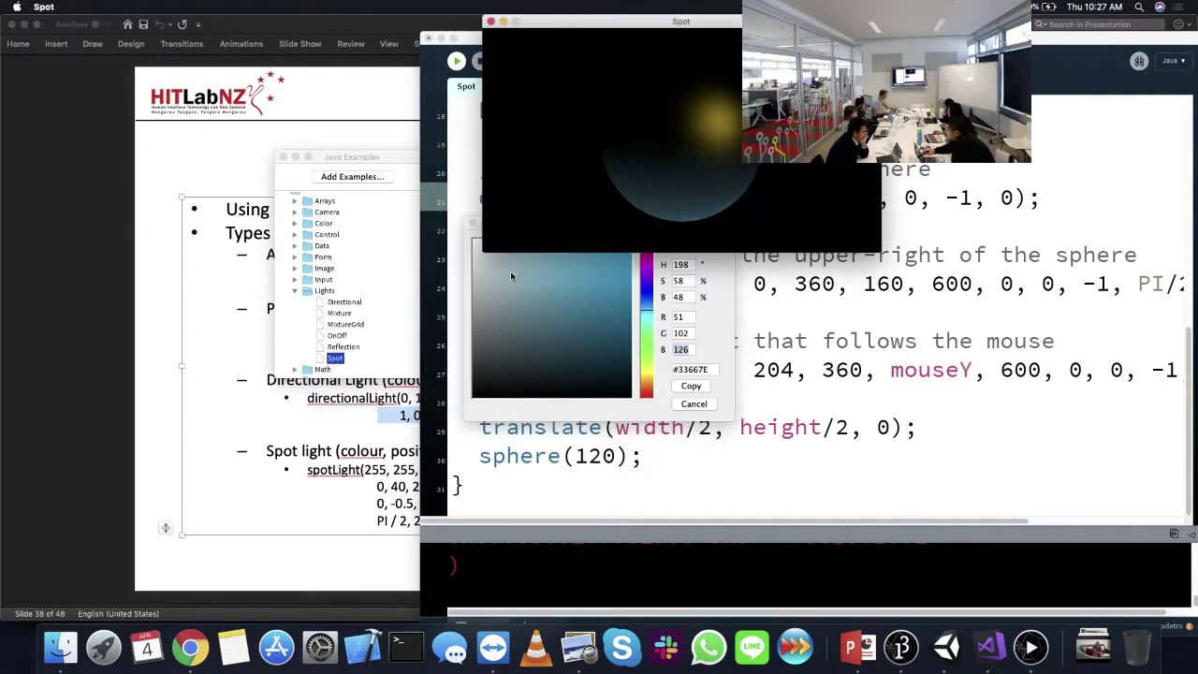
left_click(467, 256)
left_click_drag(543, 227, 543, 270)
left_click(603, 82)
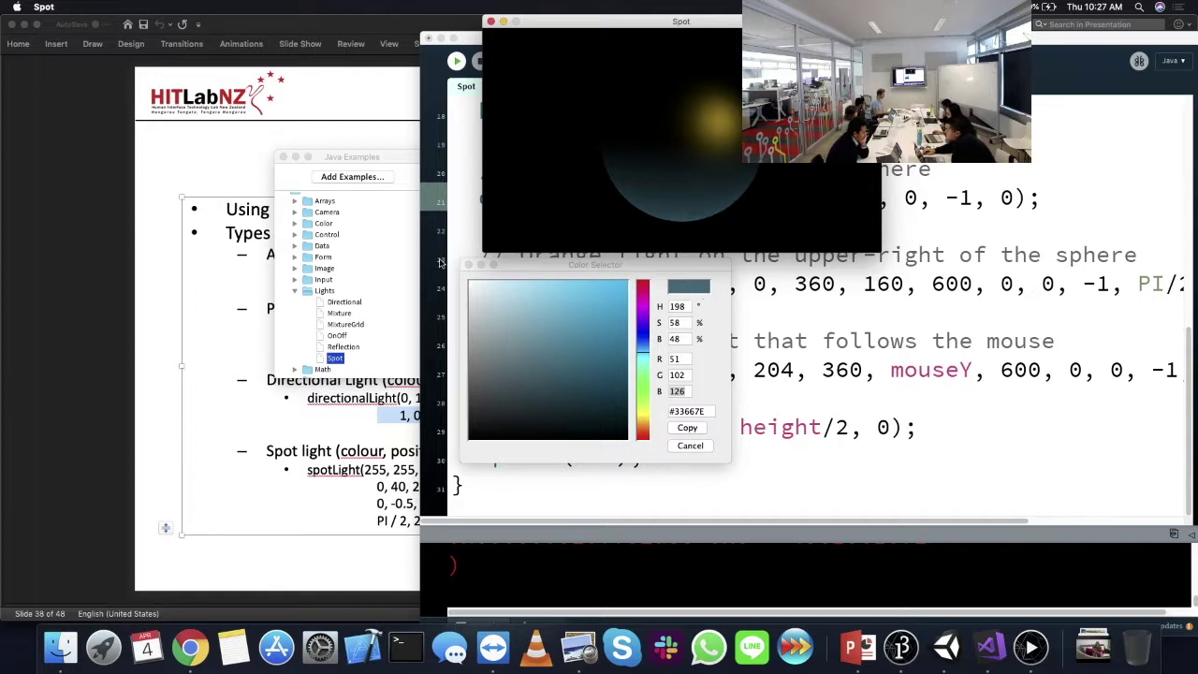
left_click(467, 266)
mouse_move(603, 24)
left_mouse_down()
mouse_move(220, 157)
mouse_move(293, 170)
left_mouse_up()
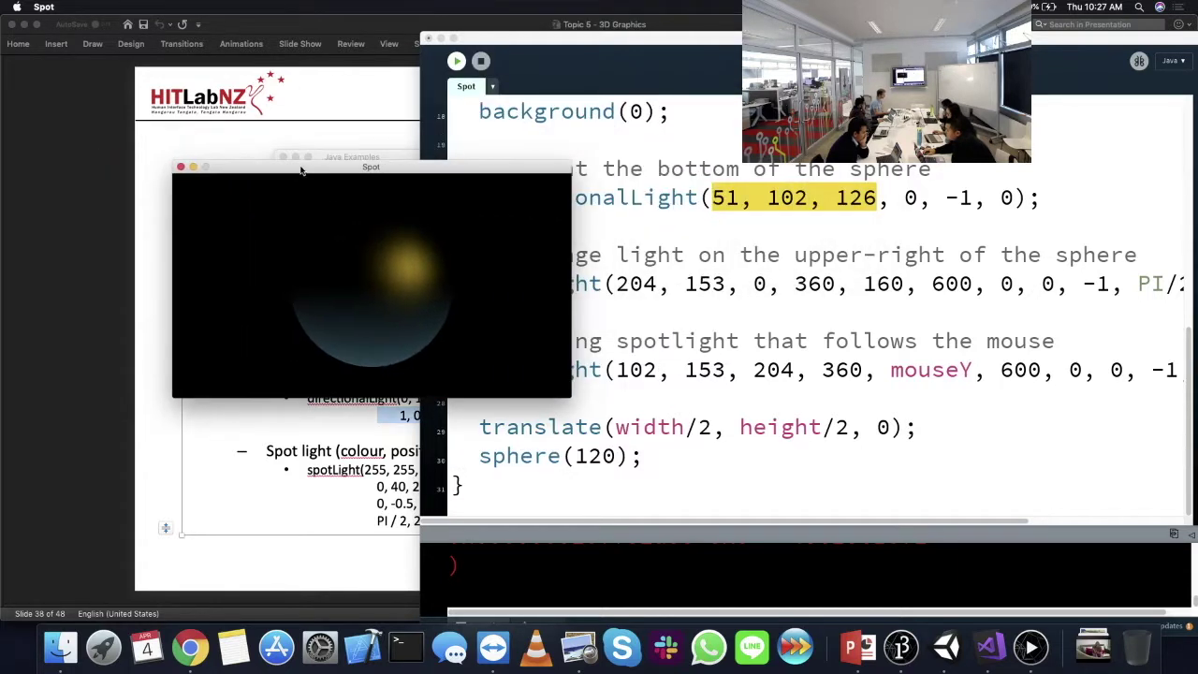
- Highlight directionalLight's x, y and z direction values 0, -1 and 0 one after another
left_click(911, 200)
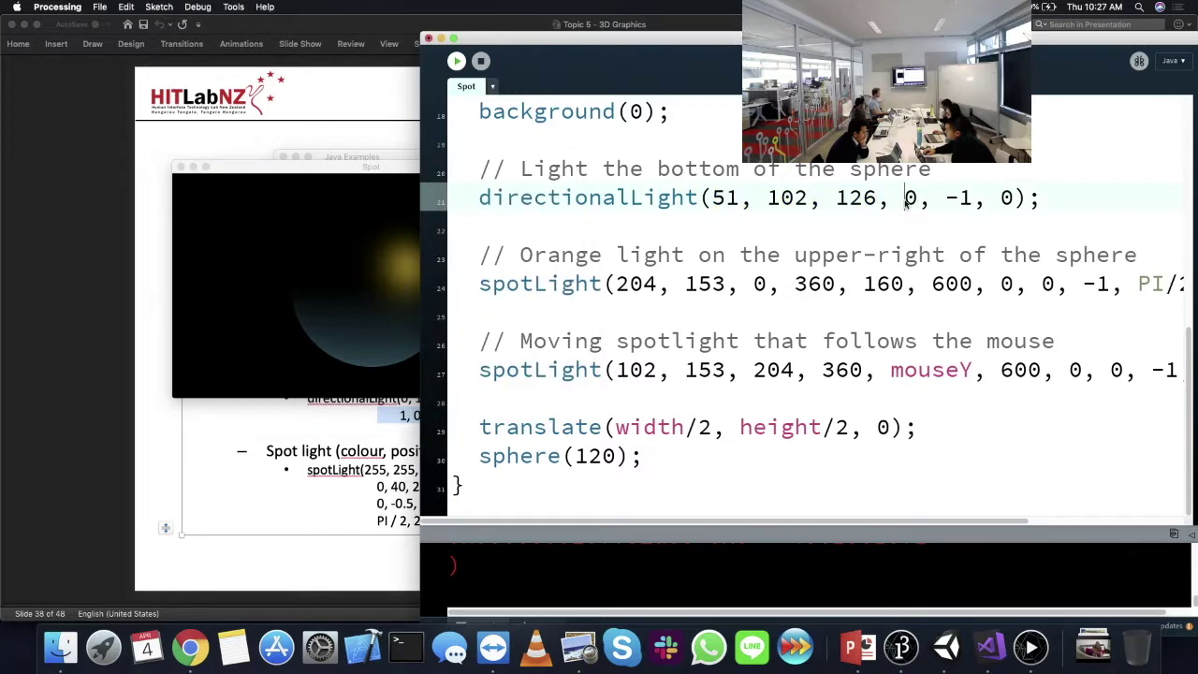
double_click(910, 199)
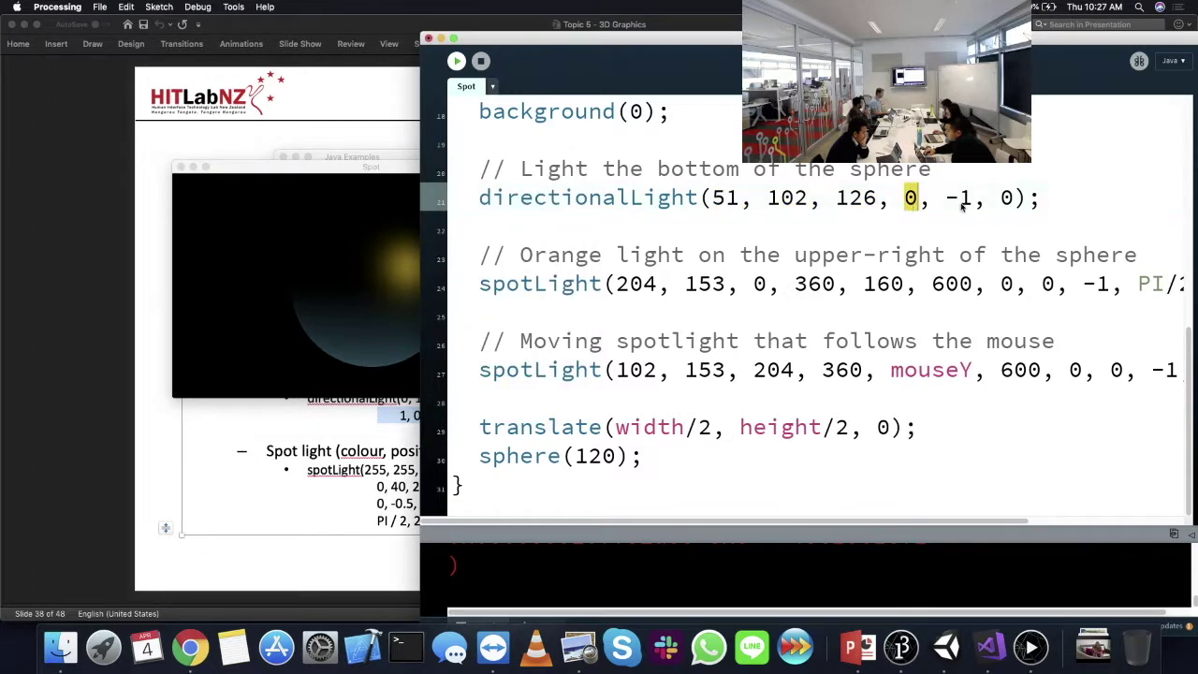
double_click(960, 199)
double_click(1007, 199)
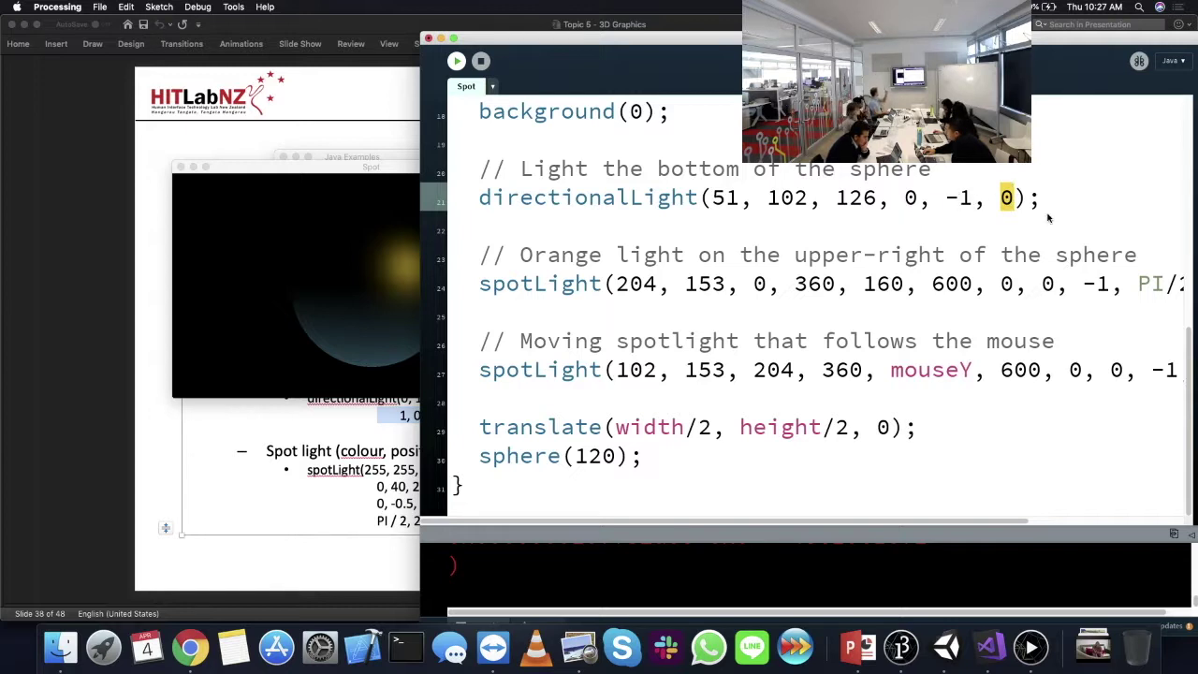
- Stop the sketch, change directionalLight's direction to 0, 1, 0 and run it again
left_click(481, 62)
left_click(959, 198)
key("BackSpace")
left_click(458, 62)
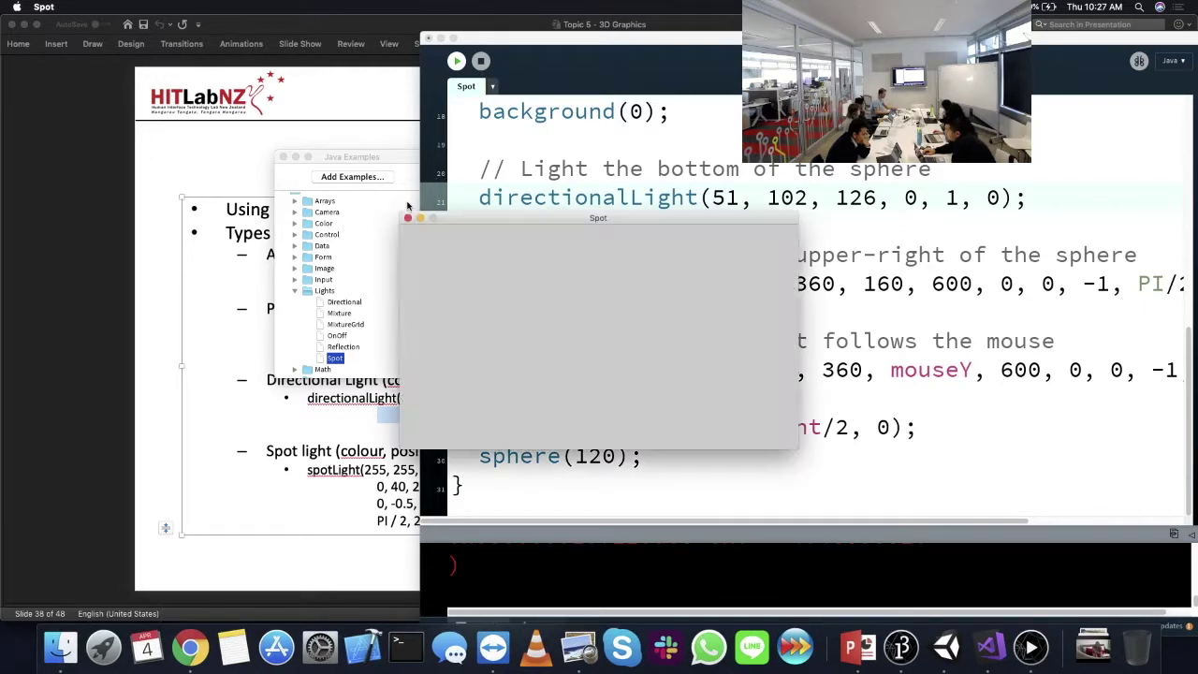
- Stop the sketch, change directionalLight's direction to 0, 0, -1 and run it again
left_click(481, 61)
key("BackSpace")
type("0")
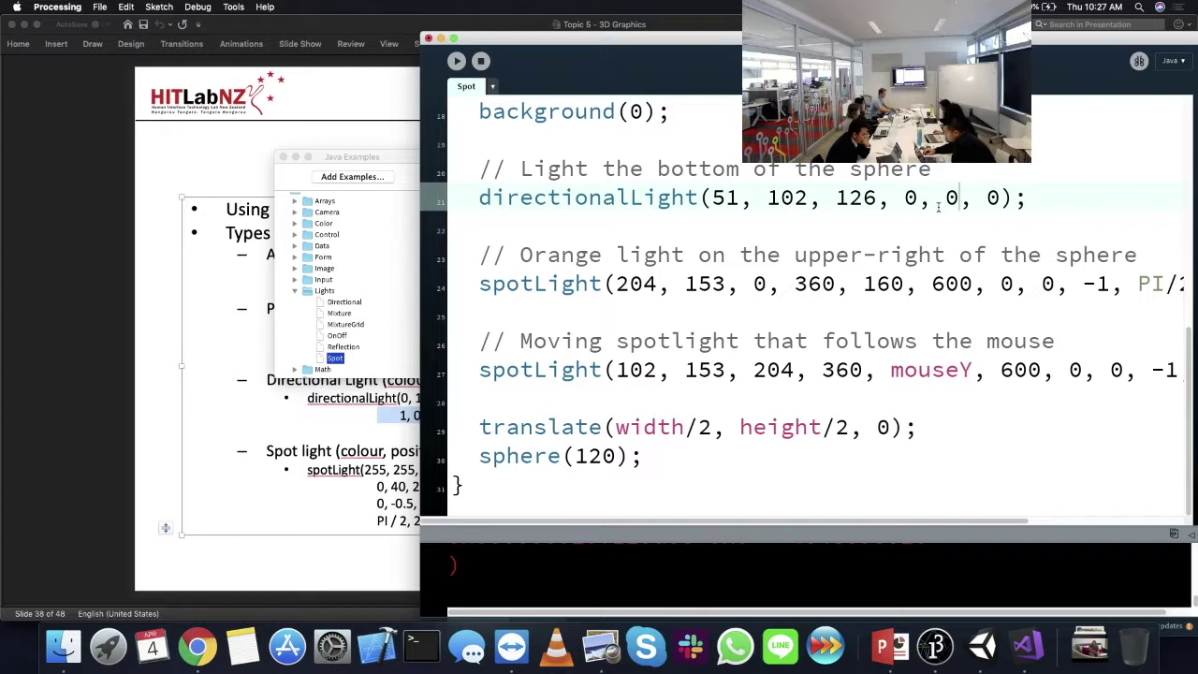
key("BackSpace")
type("-1")
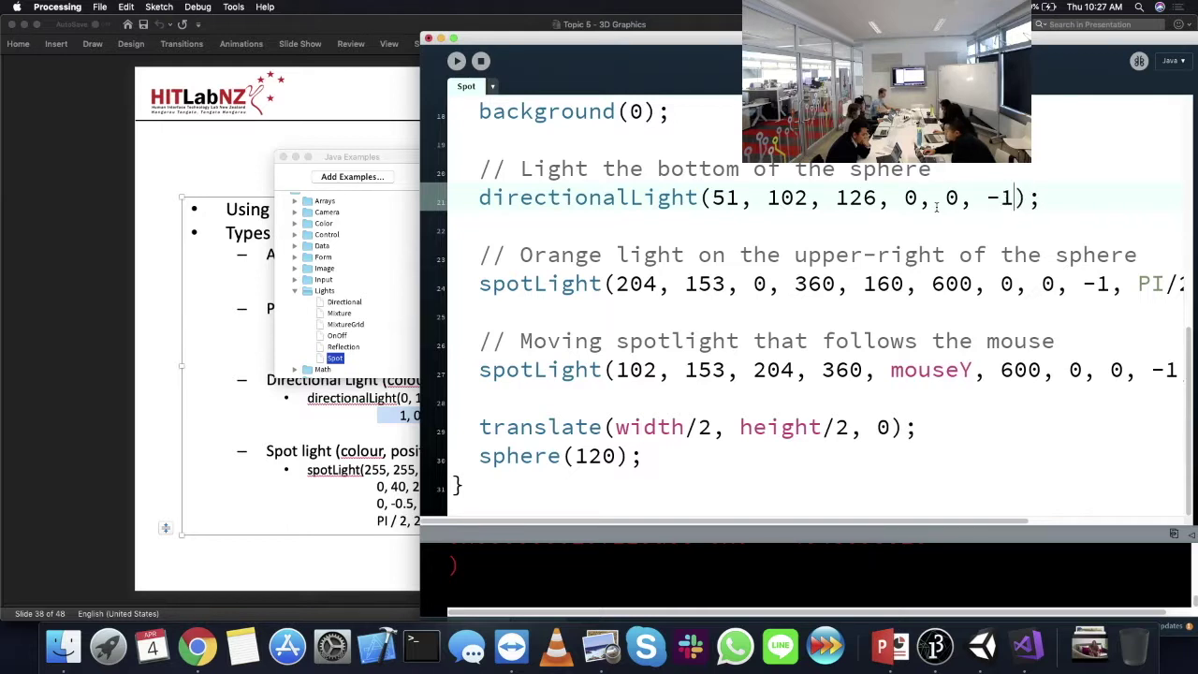
left_click(459, 62)
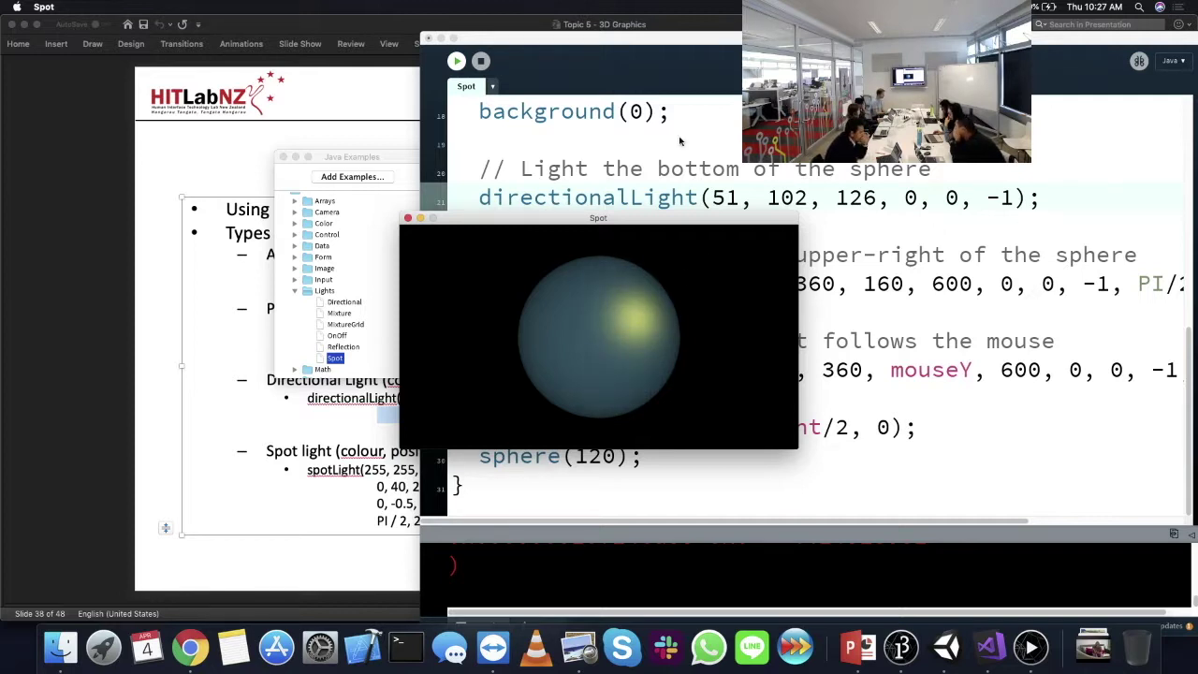
- Close the sketch output, change directionalLight's direction to 1, 0, 0 and run the sketch
key("Escape")
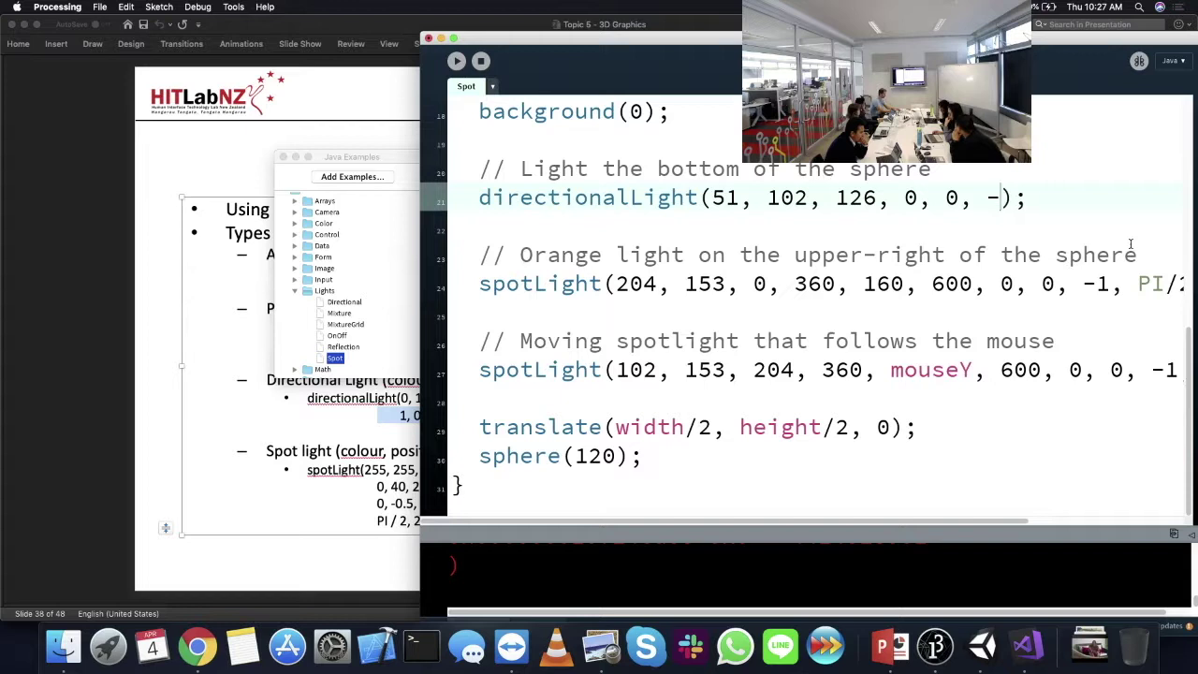
key("BackSpace")
type("1")
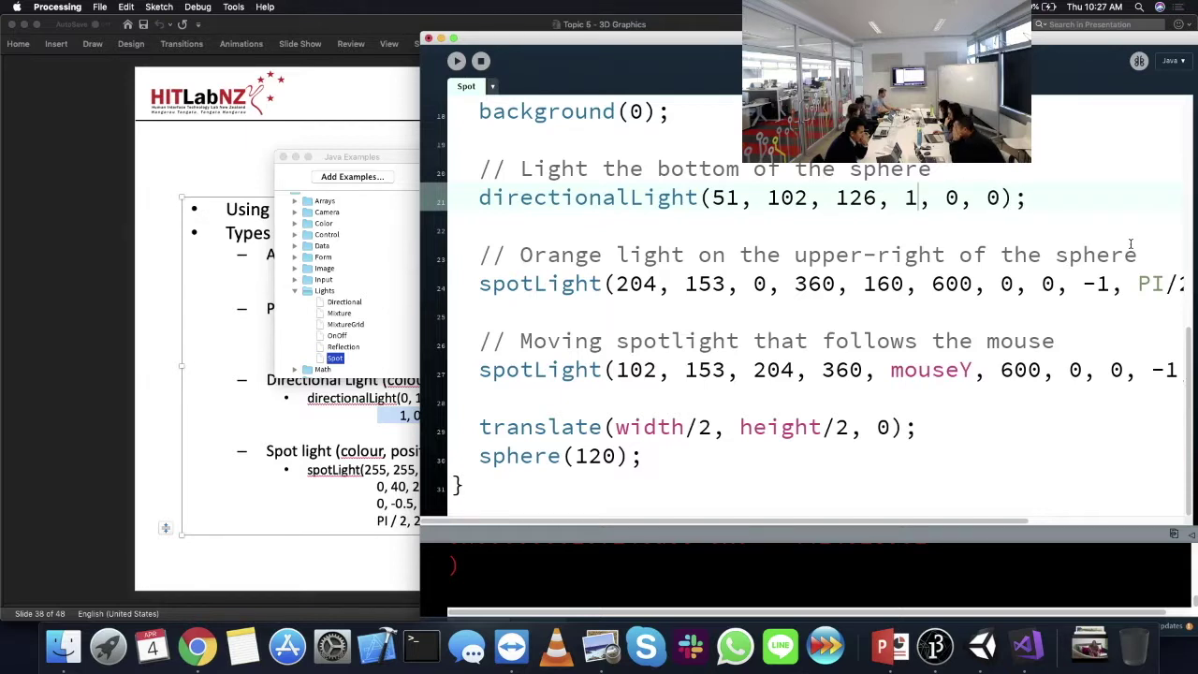
left_click(456, 60)
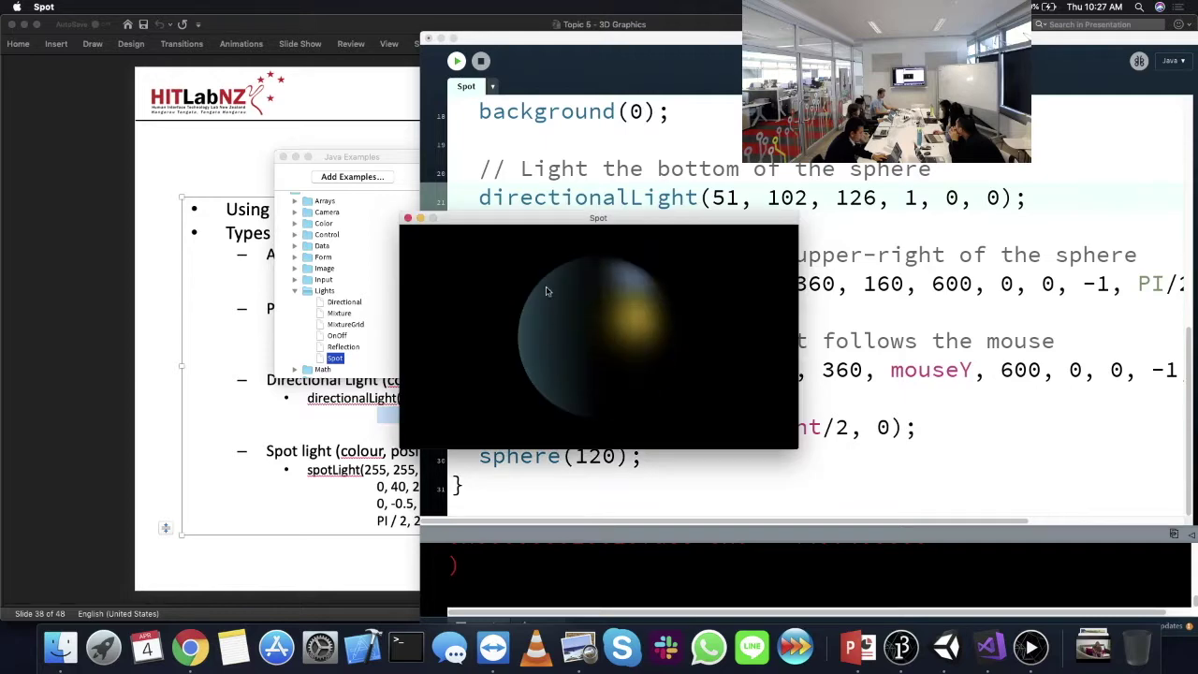
- Stop the Spot sketch, return to the Lights slide in PowerPoint and switch to the Unity scene
left_click(481, 61)
left_click(153, 450)
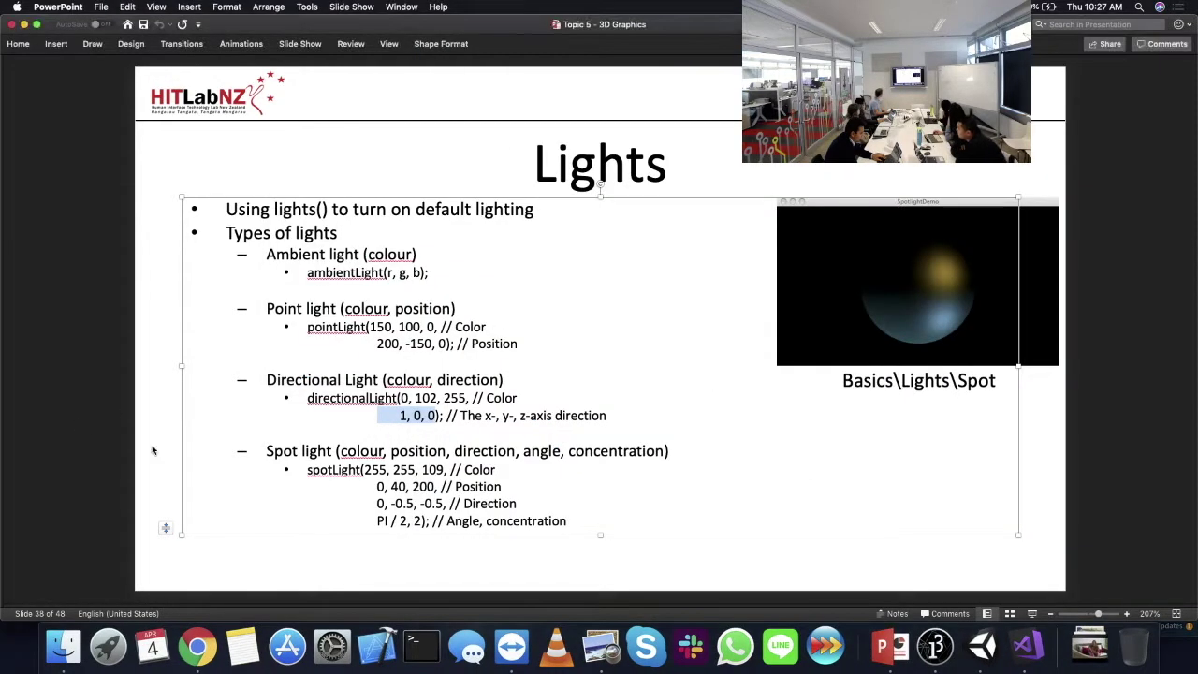
left_click(983, 646)
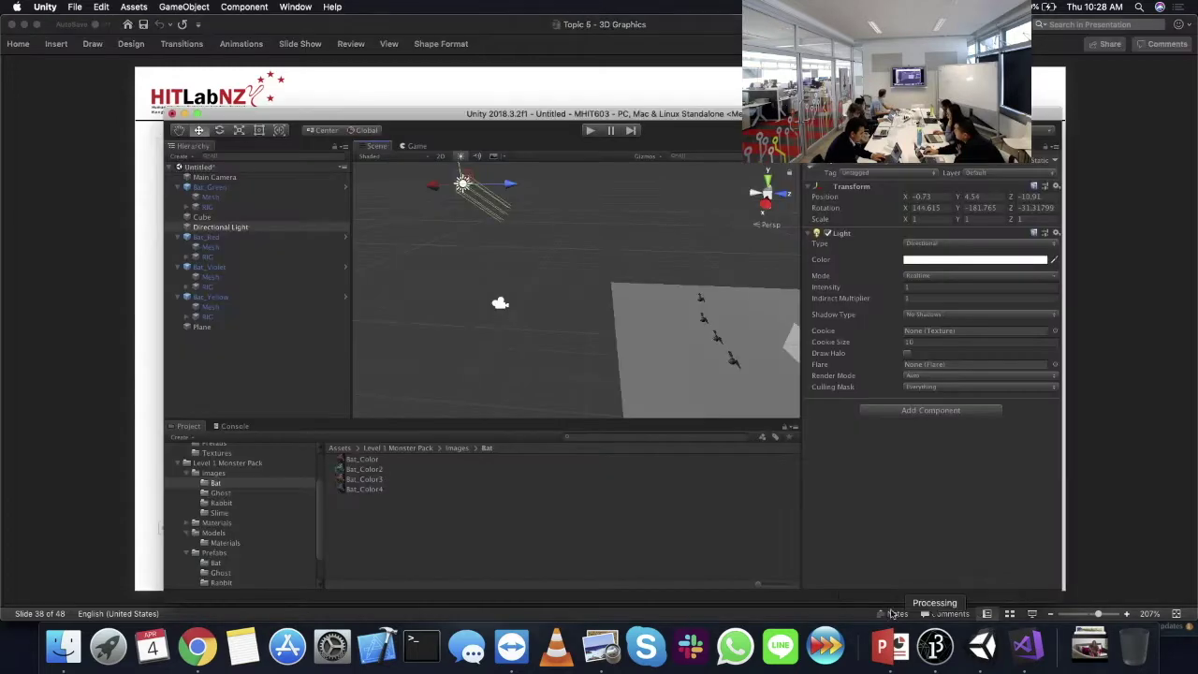
- Check the light's available types without changing it, and delete the Directional Light from the scene
left_click(912, 243)
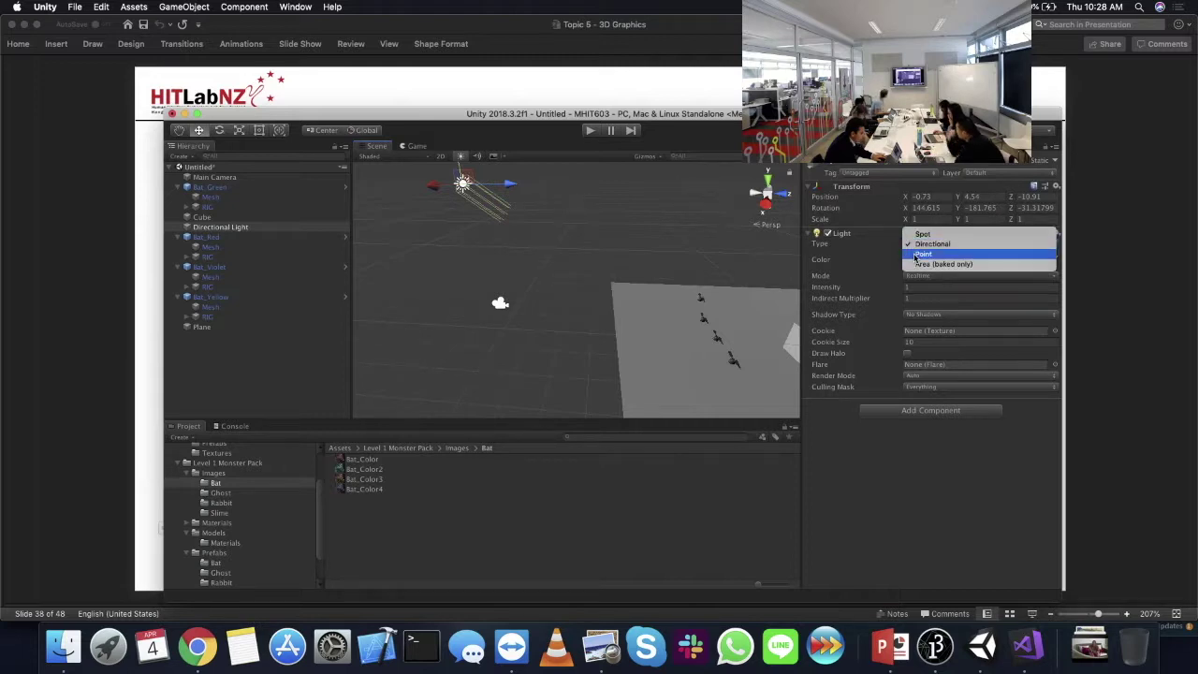
left_click(273, 342)
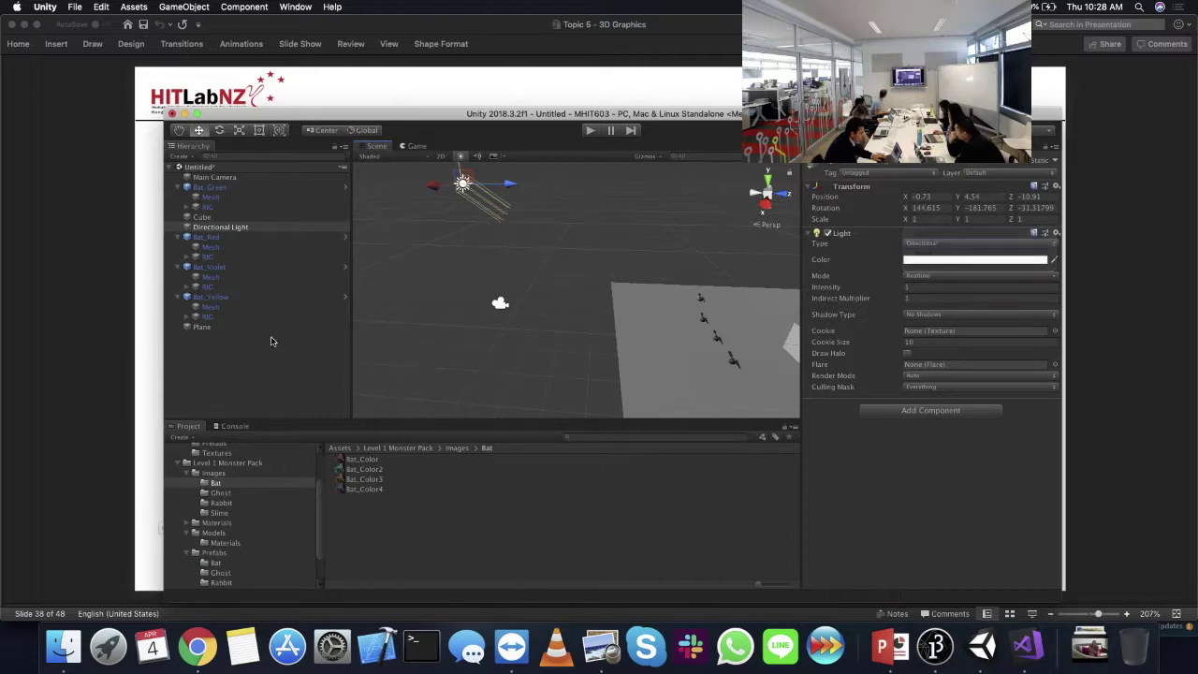
right_click(231, 229)
left_click(248, 286)
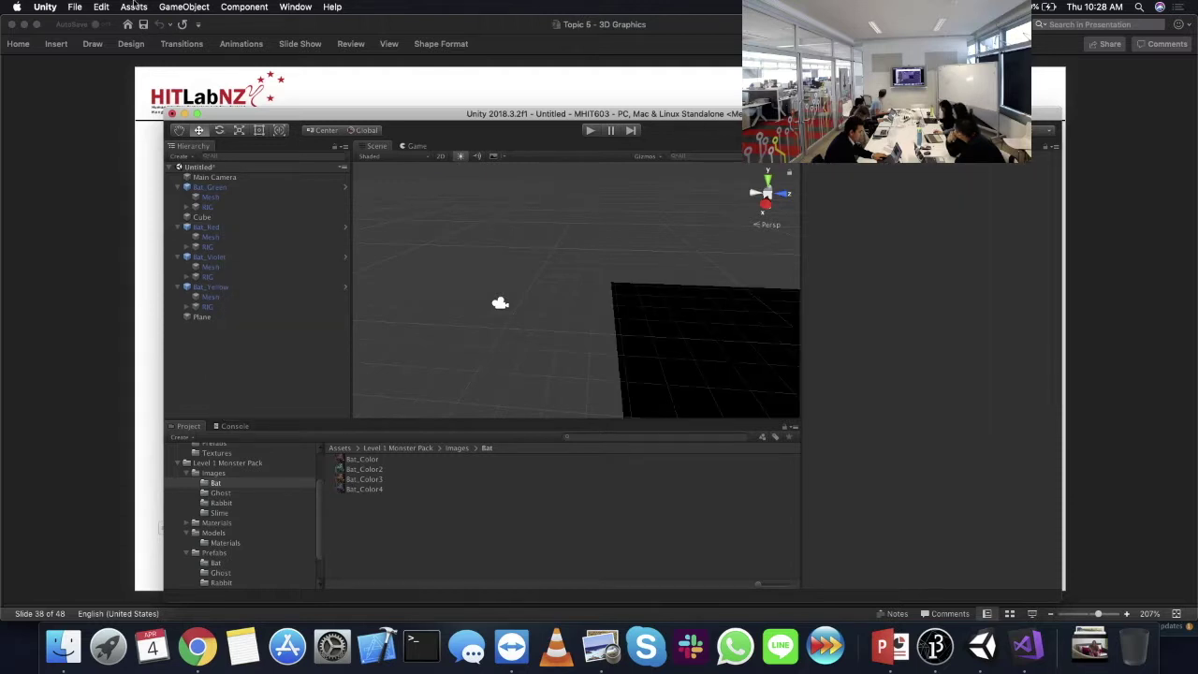
- Add a Point Light to the scene
left_click(162, 6)
mouse_move(178, 81)
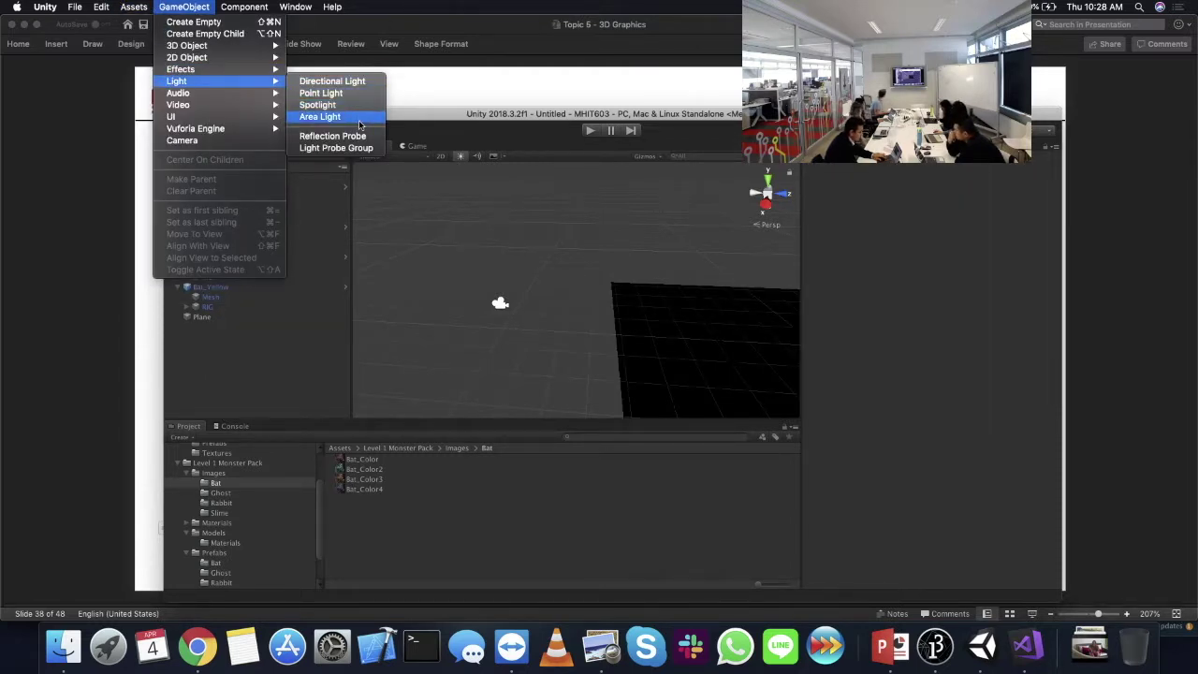
left_click(362, 94)
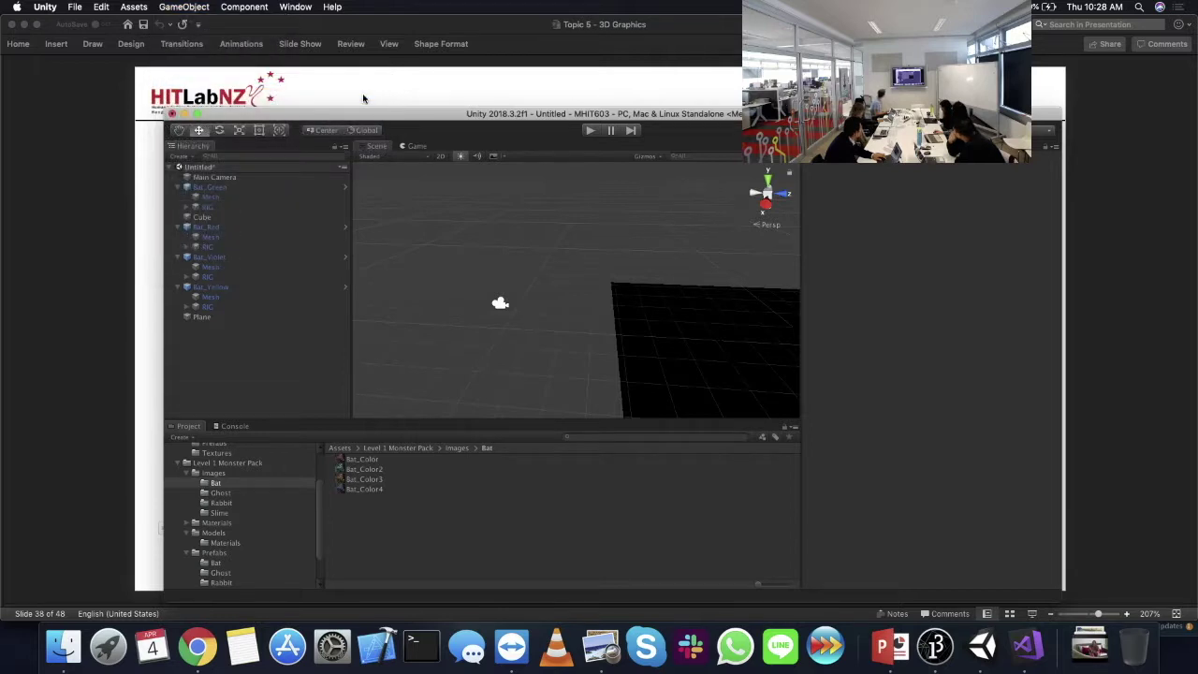
scroll(482, 312, "down", 5)
scroll(534, 317, "up", 5)
scroll(534, 316, "down", 2)
scroll(535, 316, "up", 3)
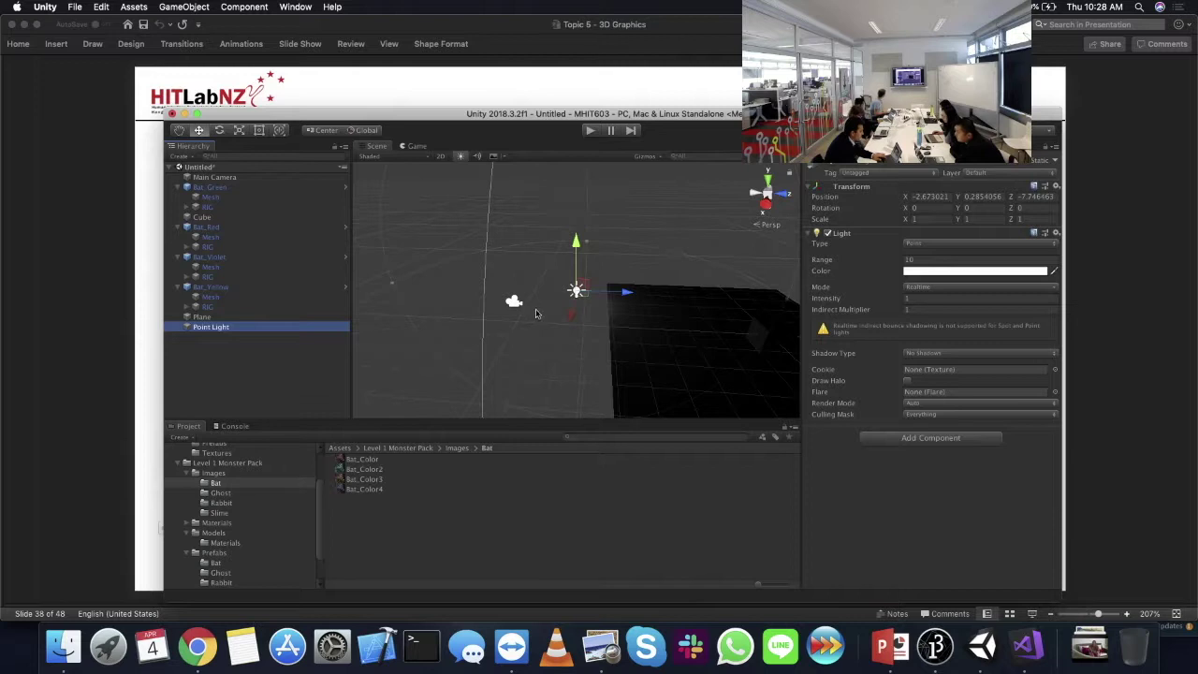
- Move the point light over the plane near the bats, to about X 0.77, Y 0.95, Z -2.47
left_click_drag(596, 296, 556, 299)
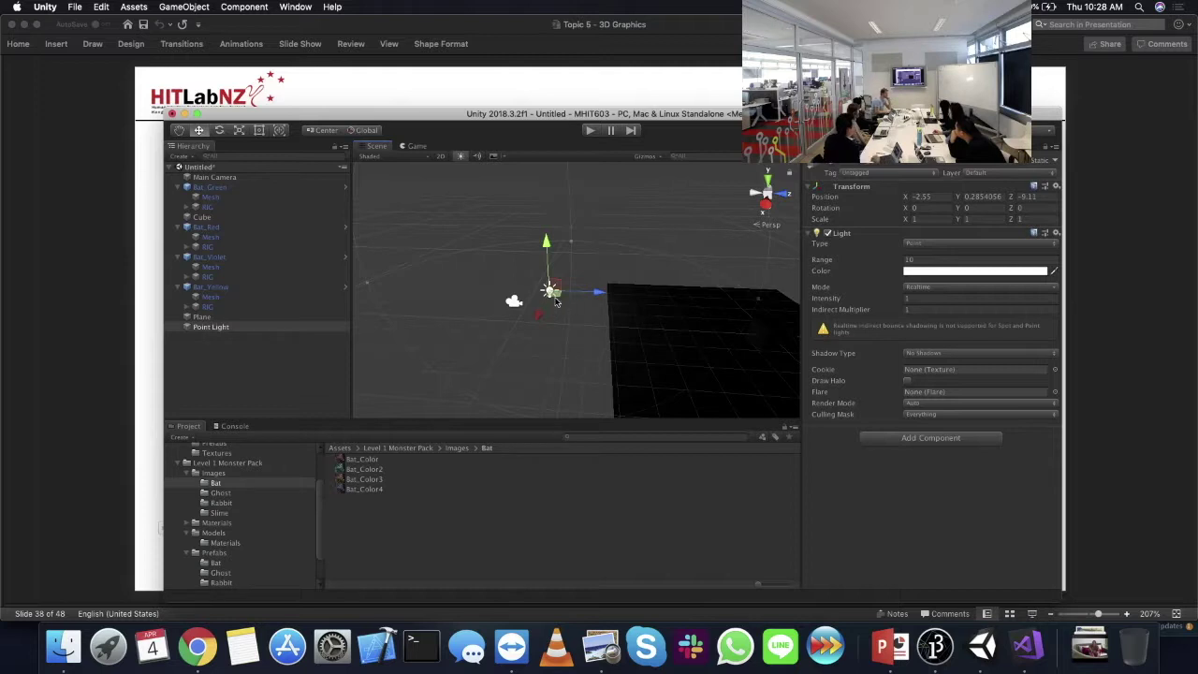
left_click_drag(553, 296, 756, 371)
middle_click_drag(757, 372, 555, 335)
left_click_drag(594, 282, 530, 298)
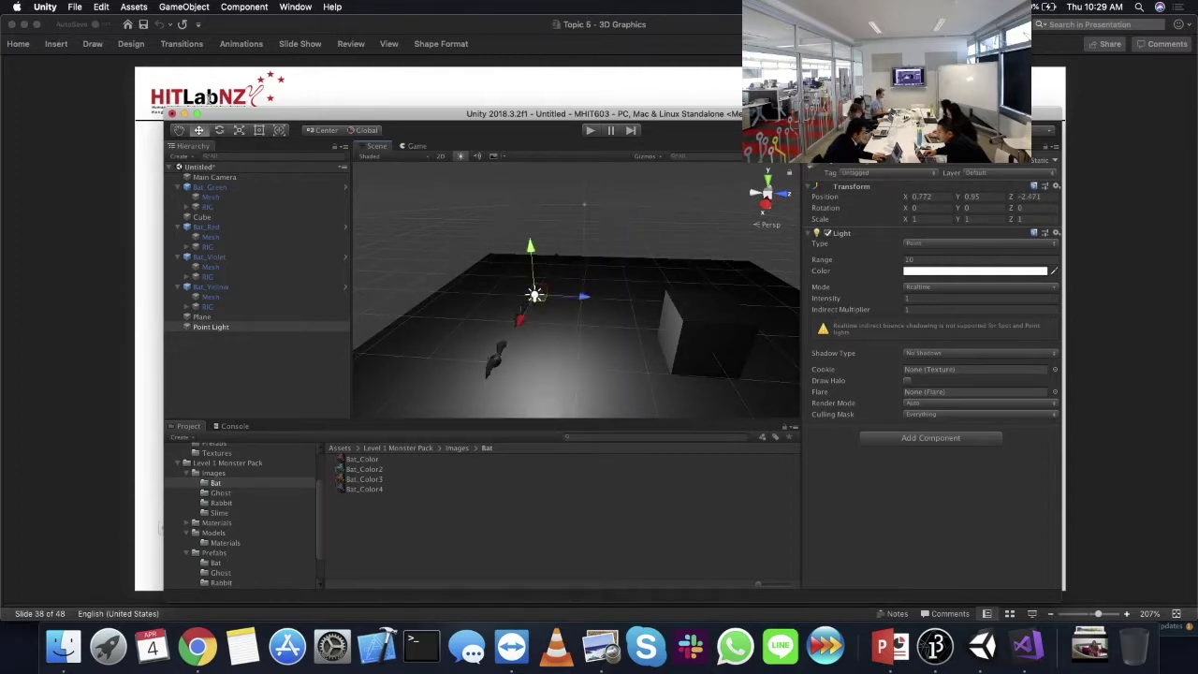
- Rotate the point light freely around several axes with the Rotate tool
left_click(219, 130)
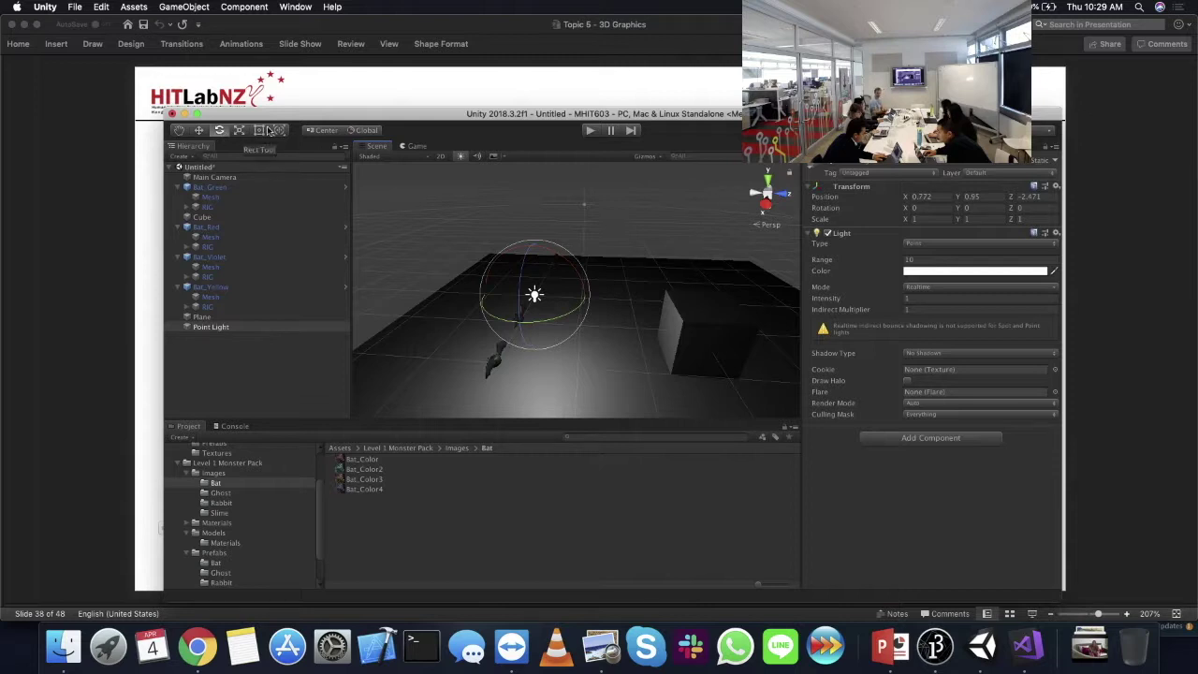
left_click_drag(523, 269, 516, 406)
left_click_drag(538, 305, 515, 366)
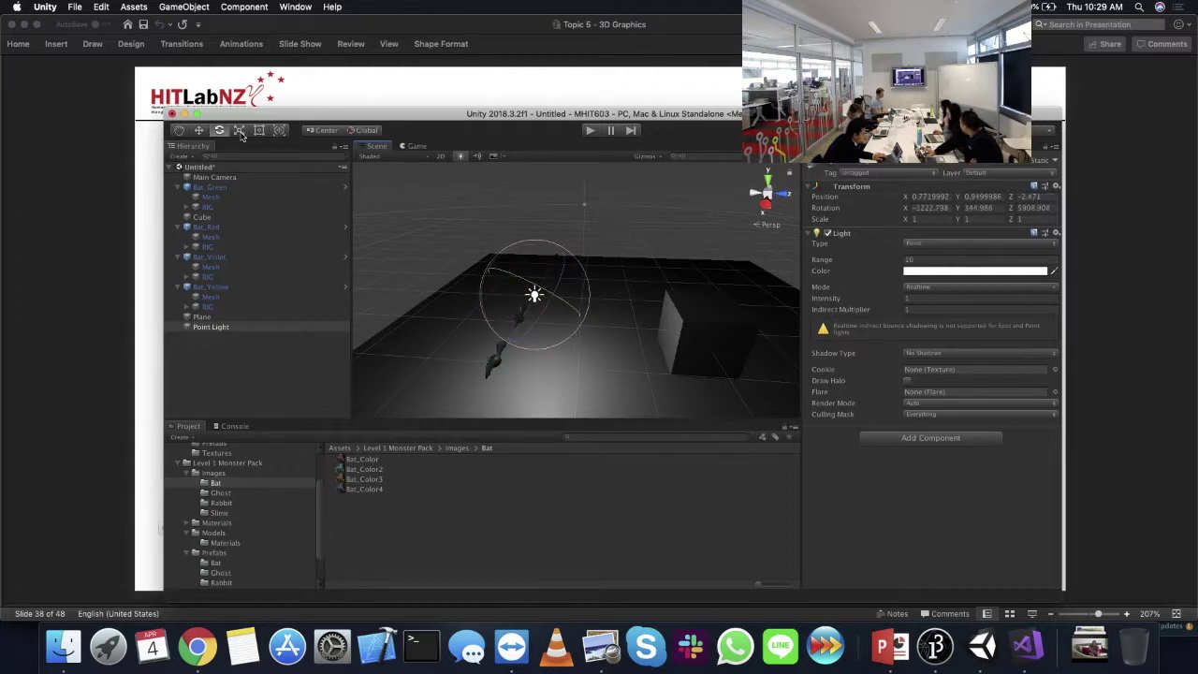
- Move the point light across the plane to about X -0.74, Z -2.79, keeping its height
left_click(197, 130)
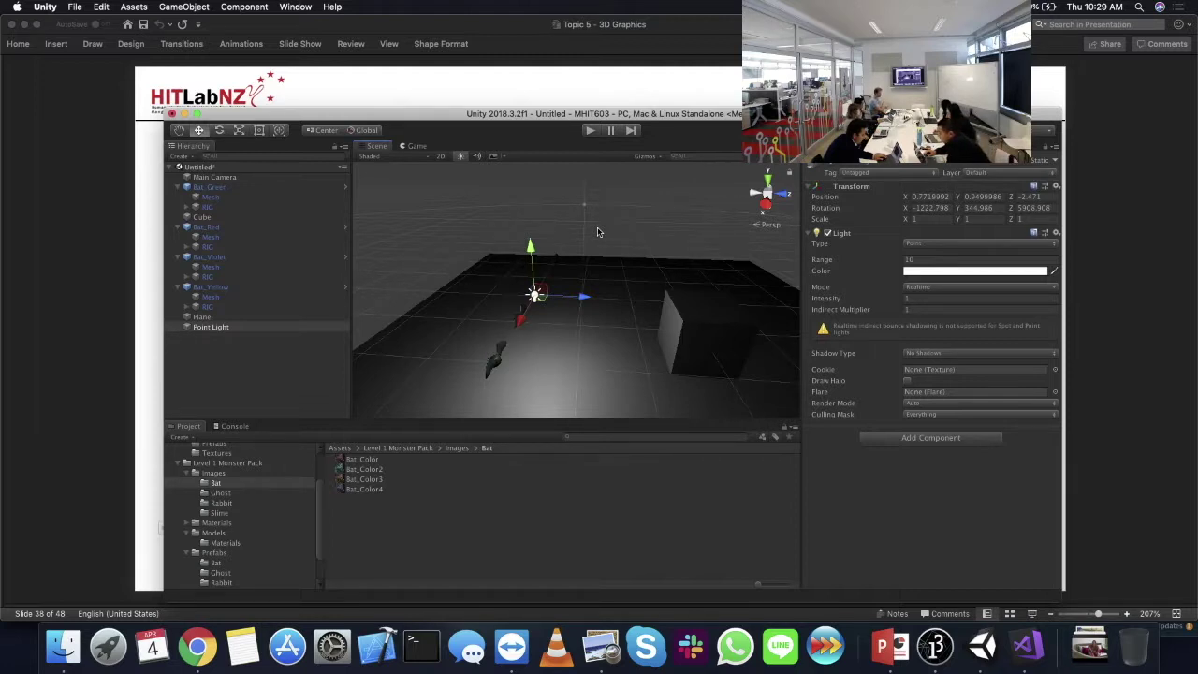
left_click_drag(541, 307, 537, 259)
scroll(627, 379, "down", 3)
scroll(623, 376, "down", 2)
scroll(609, 370, "up", 6)
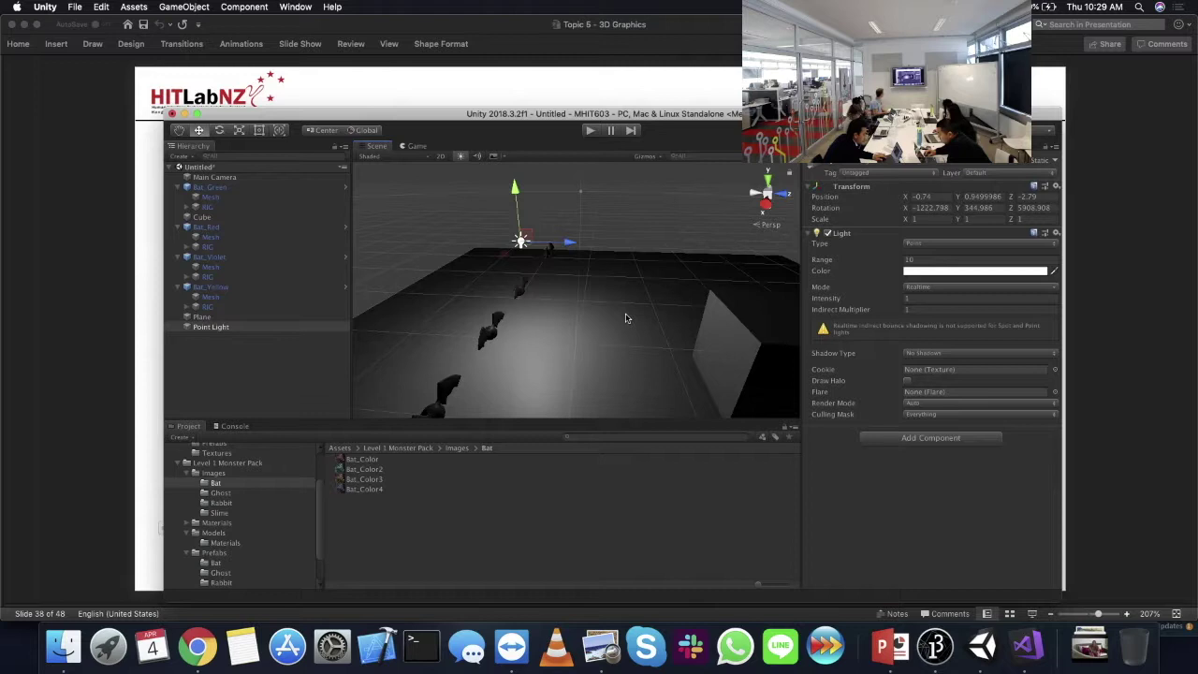
scroll(563, 253, "down", 2)
- Try Range values of 1, 10 and 100 on the point light, and leave the Range at 1
left_click(952, 259)
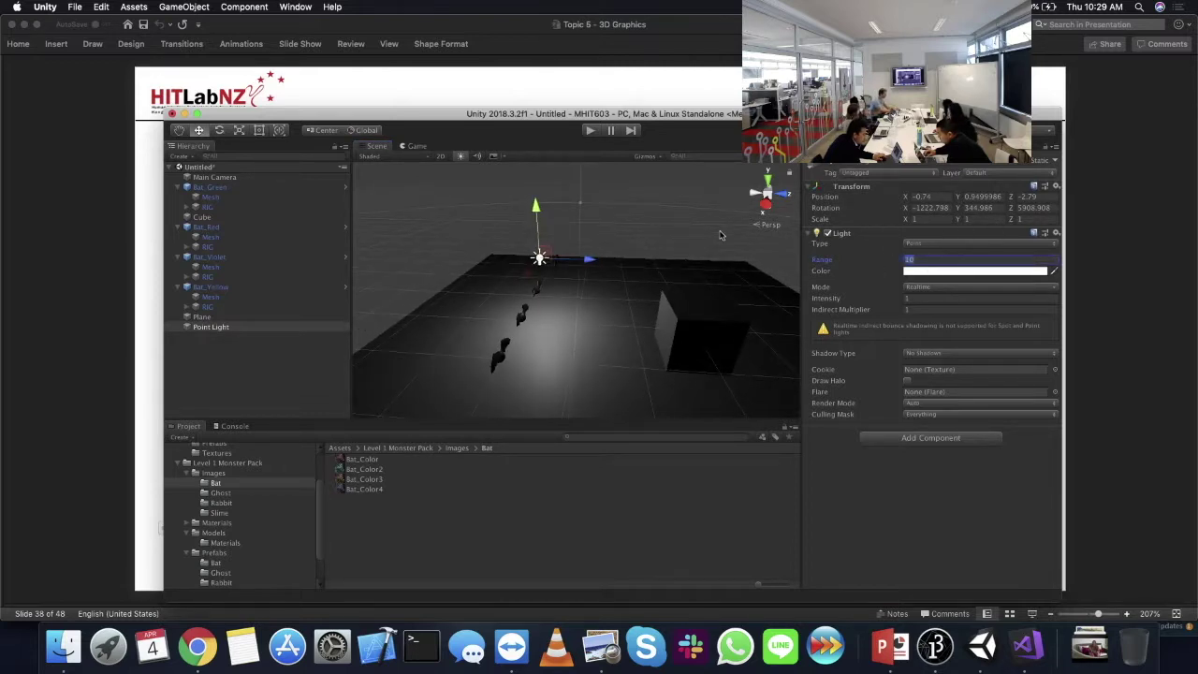
type("1")
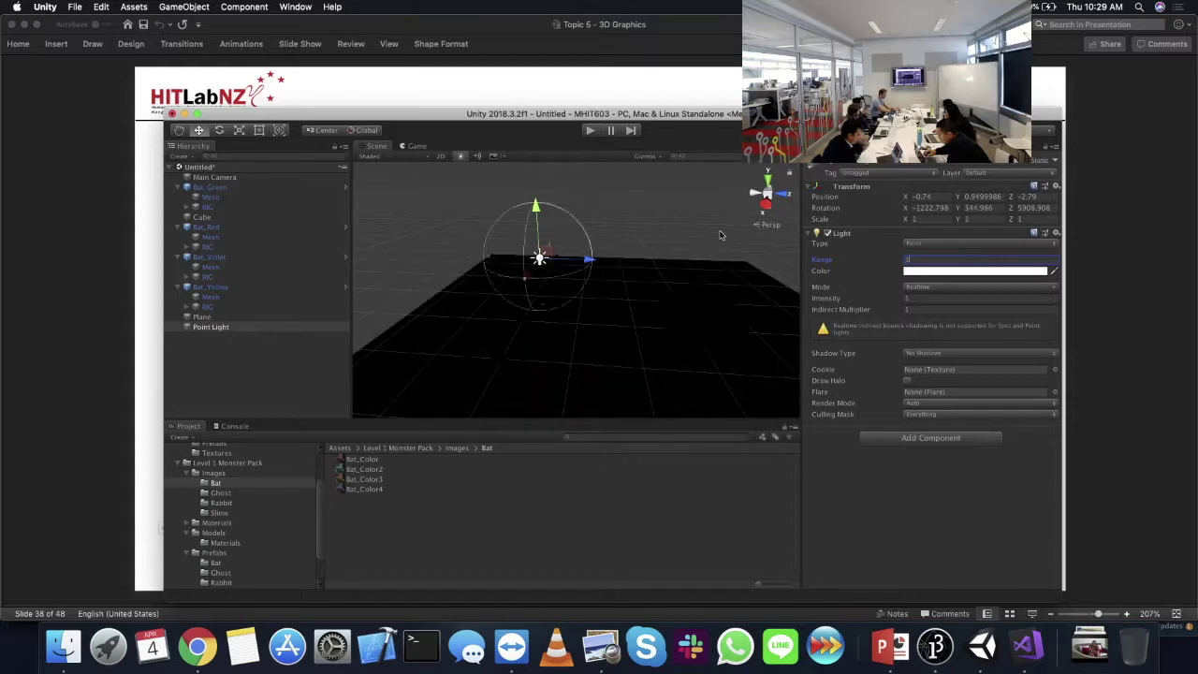
key("BackSpace")
type("10")
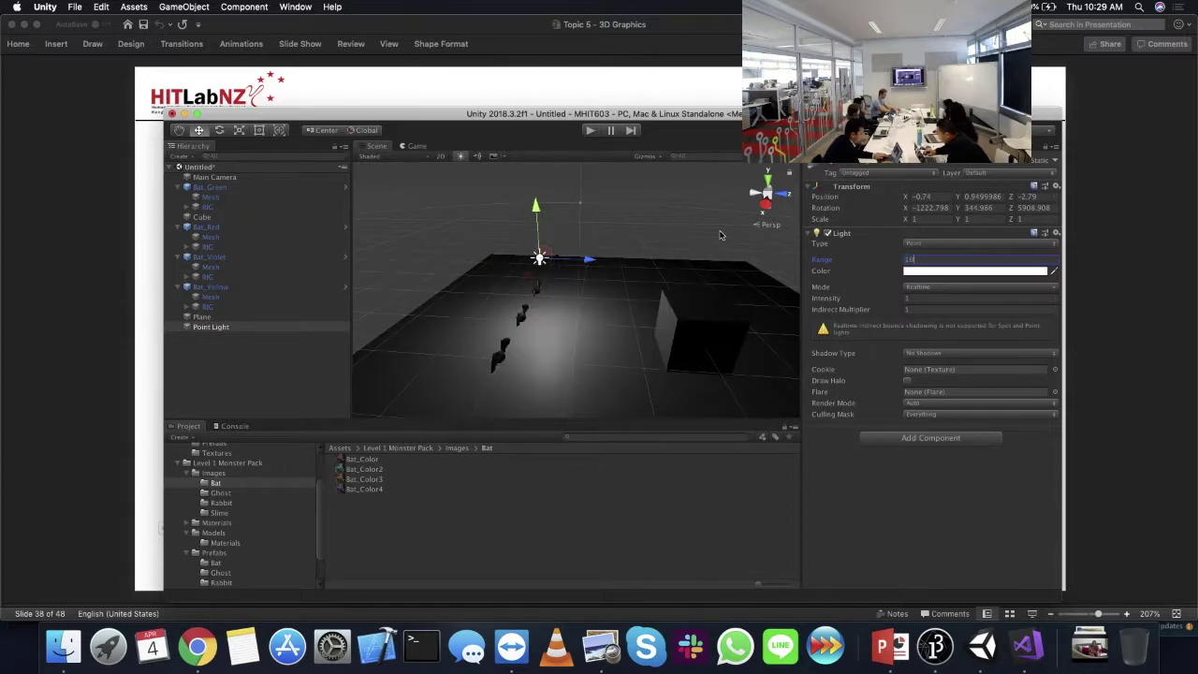
type("0")
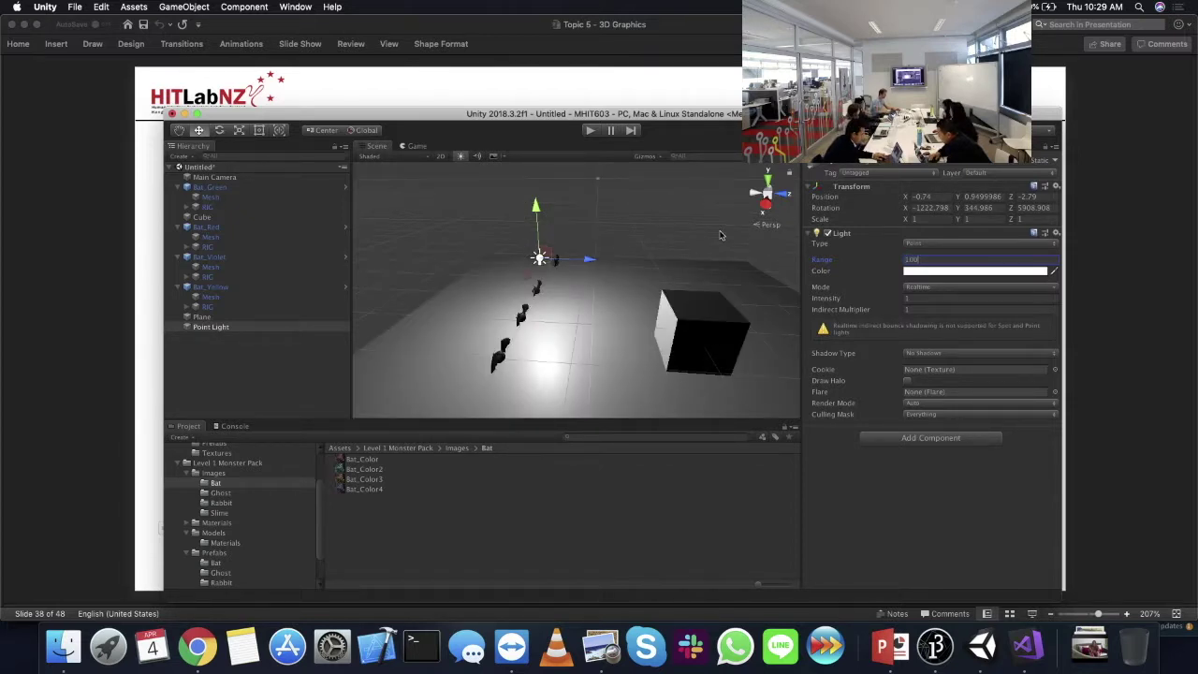
key("BackSpace")
key("BackSpace")
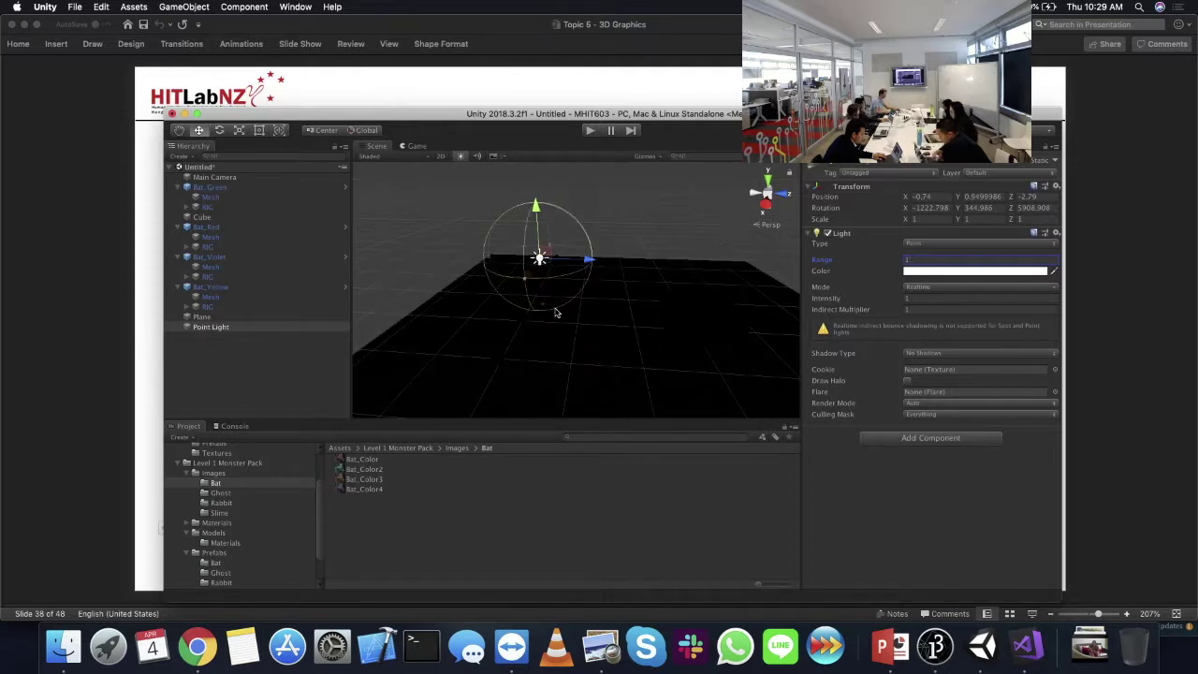
- Move the point light down close to the plane, to about X -0.73, Y -0.26, Z -3.26
left_click_drag(541, 259, 525, 342)
scroll(523, 346, "up", 6)
middle_click_drag(516, 356, 605, 314)
left_click_drag(586, 331, 510, 328, "alt")
middle_click_drag(510, 328, 565, 327)
left_click_drag(564, 326, 533, 323, "alt")
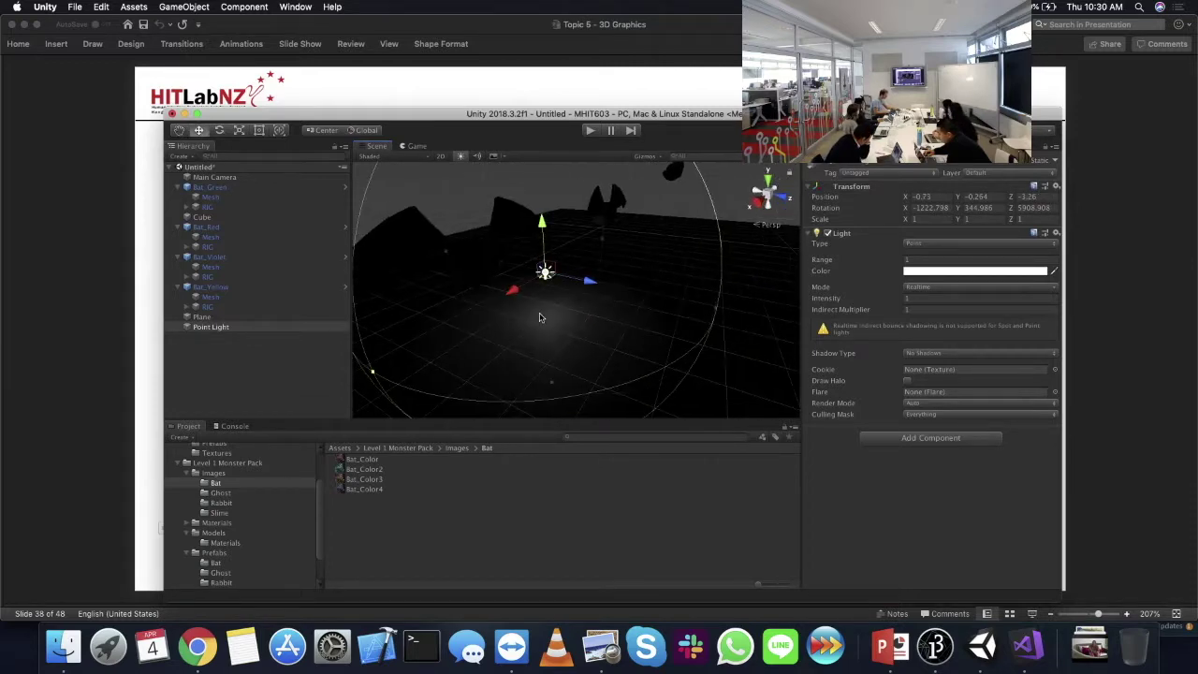
- Try a Range of about 1.23 and an Intensity of 1000 on the point light, and reset both to 1
left_click_drag(373, 373, 322, 374)
scroll(492, 324, "down", 5)
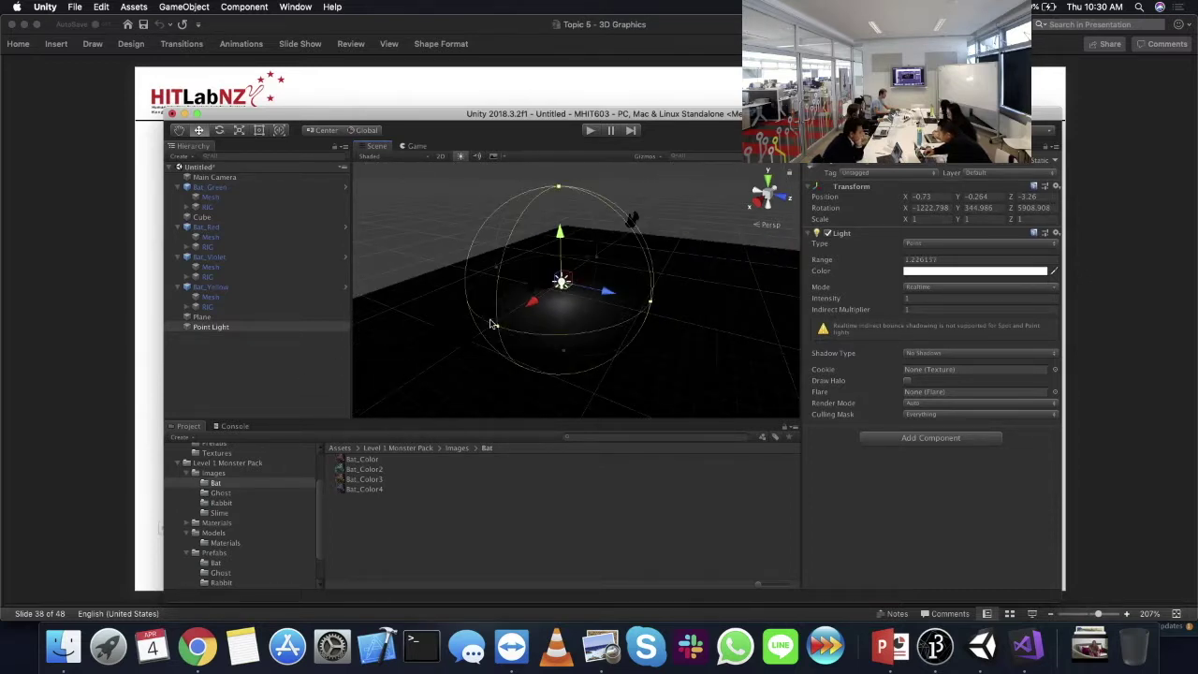
left_click(965, 297)
type("1000")
key("BackSpace")
key("BackSpace")
key("BackSpace")
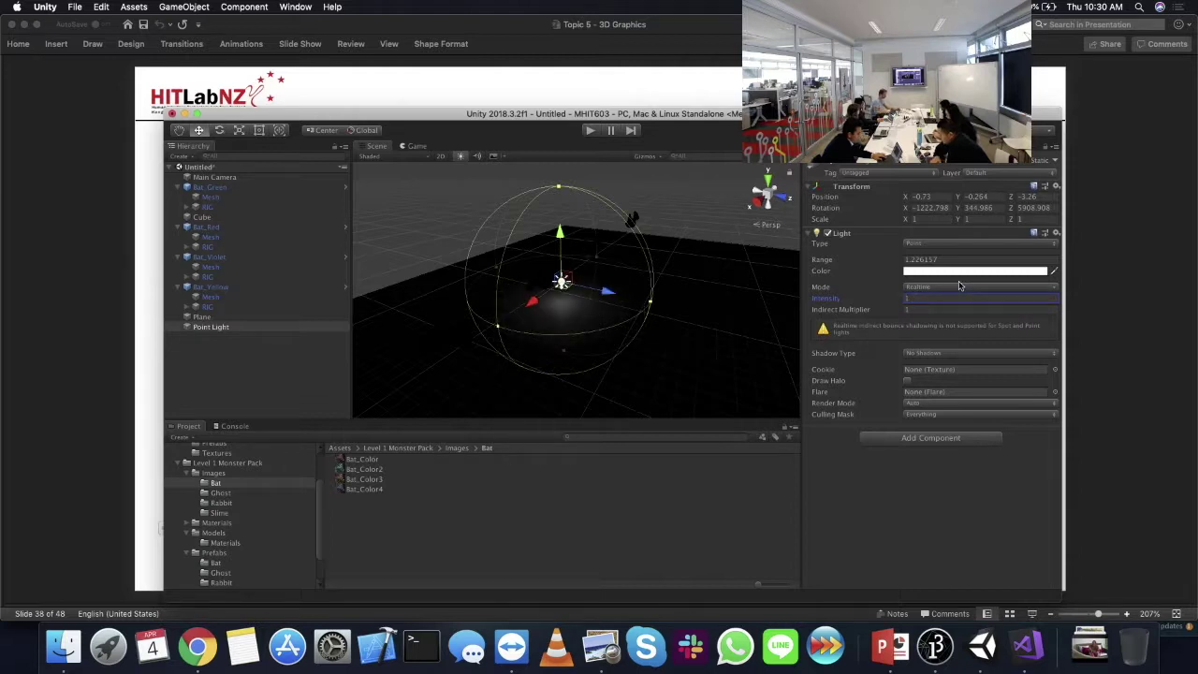
left_click(965, 259)
type("1")
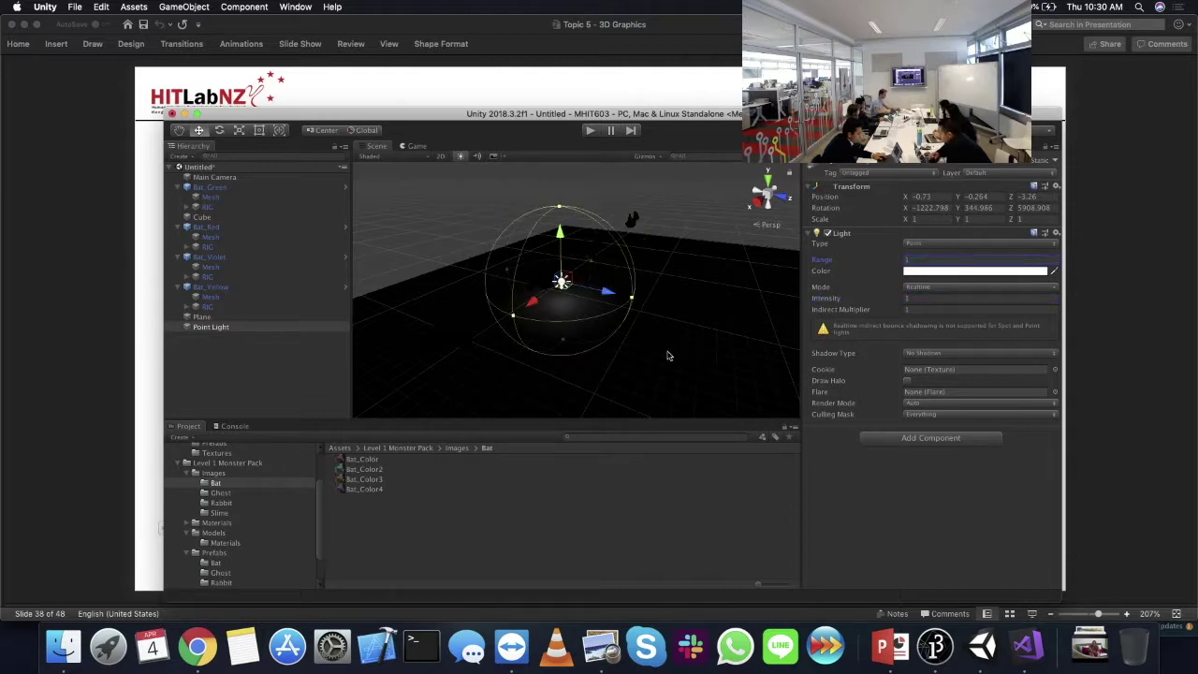
- Inspect the point light's glow on the plane, try a Range of 10 and set it back to 1
scroll(655, 349, "up", 3)
right_click_drag(615, 329, 637, 308)
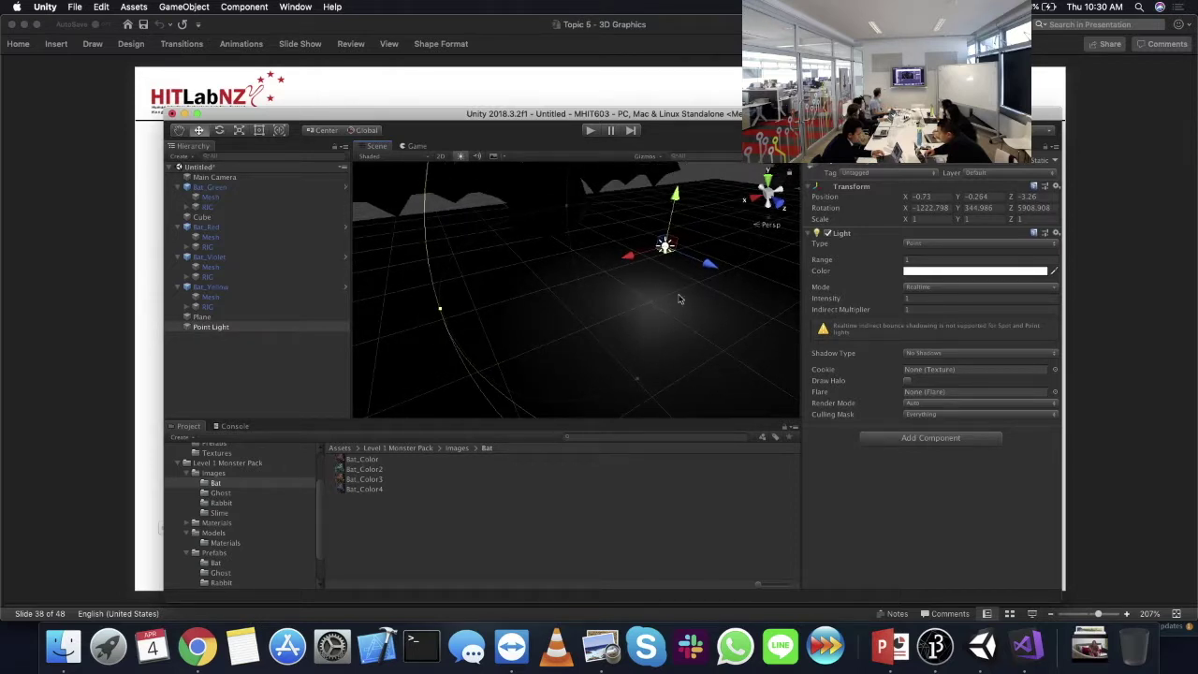
key("f")
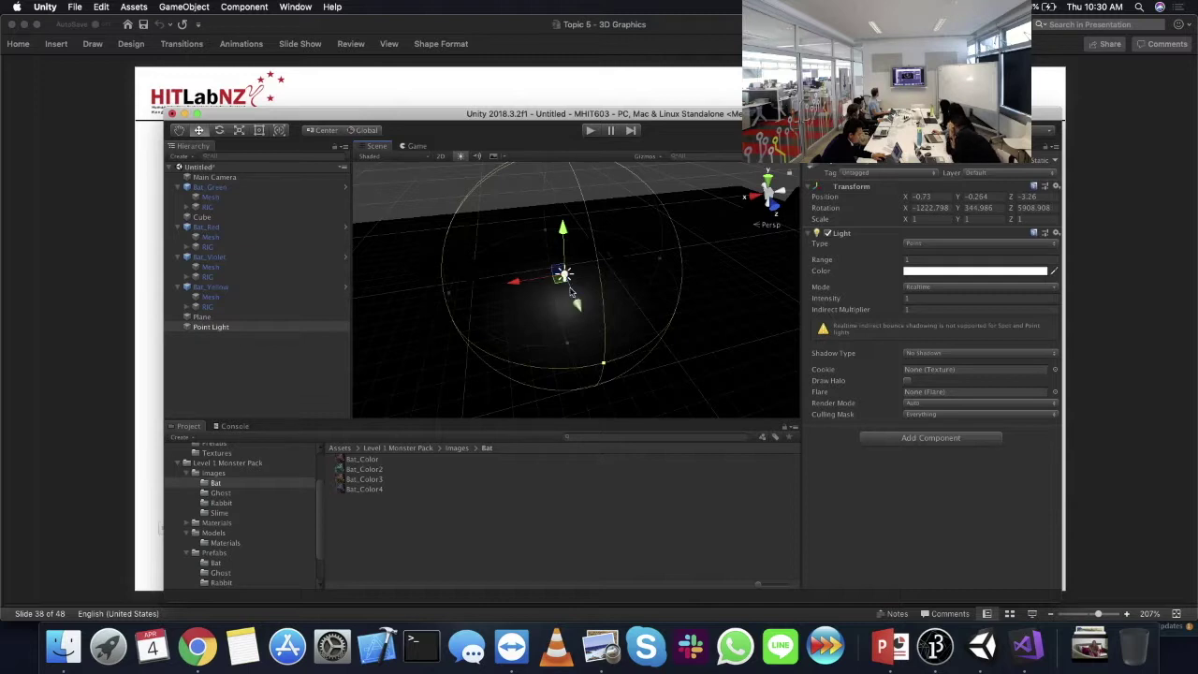
scroll(567, 296, "up", 5)
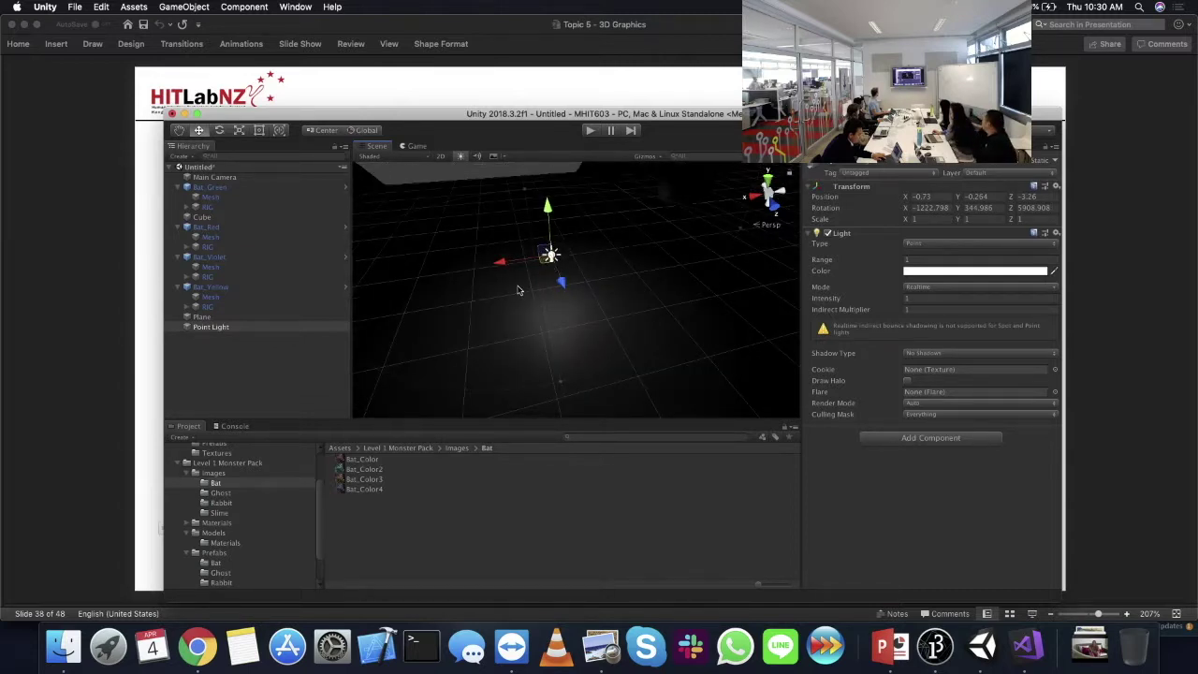
scroll(597, 276, "down", 5)
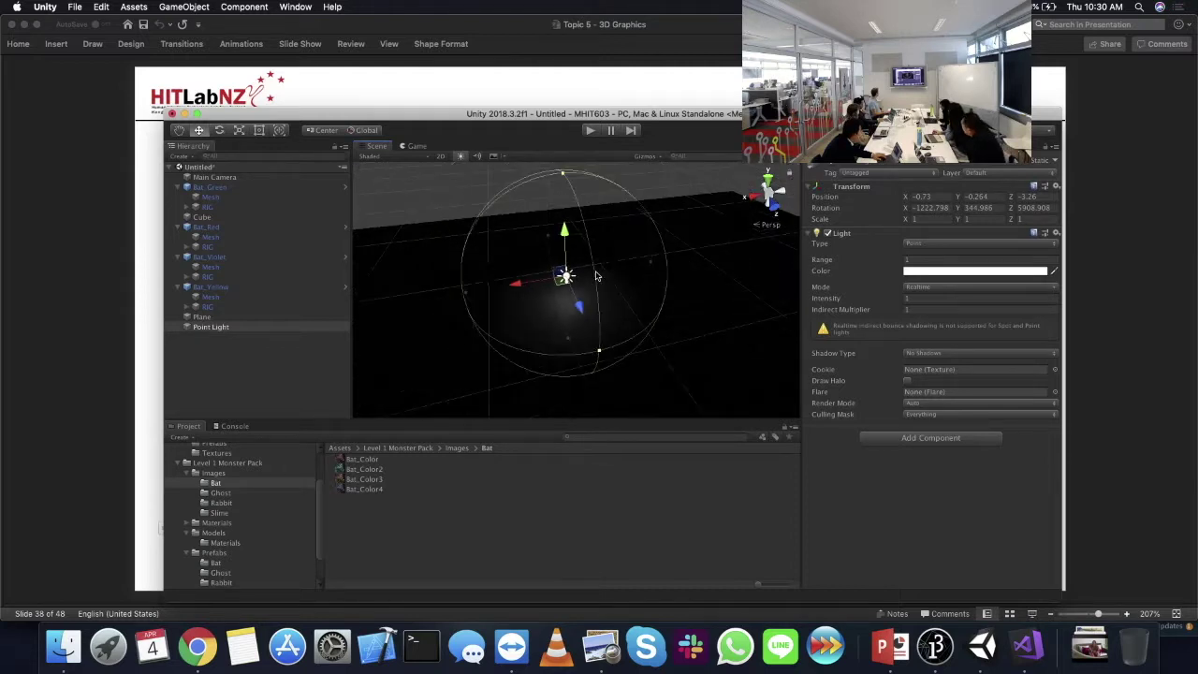
left_click(1000, 298)
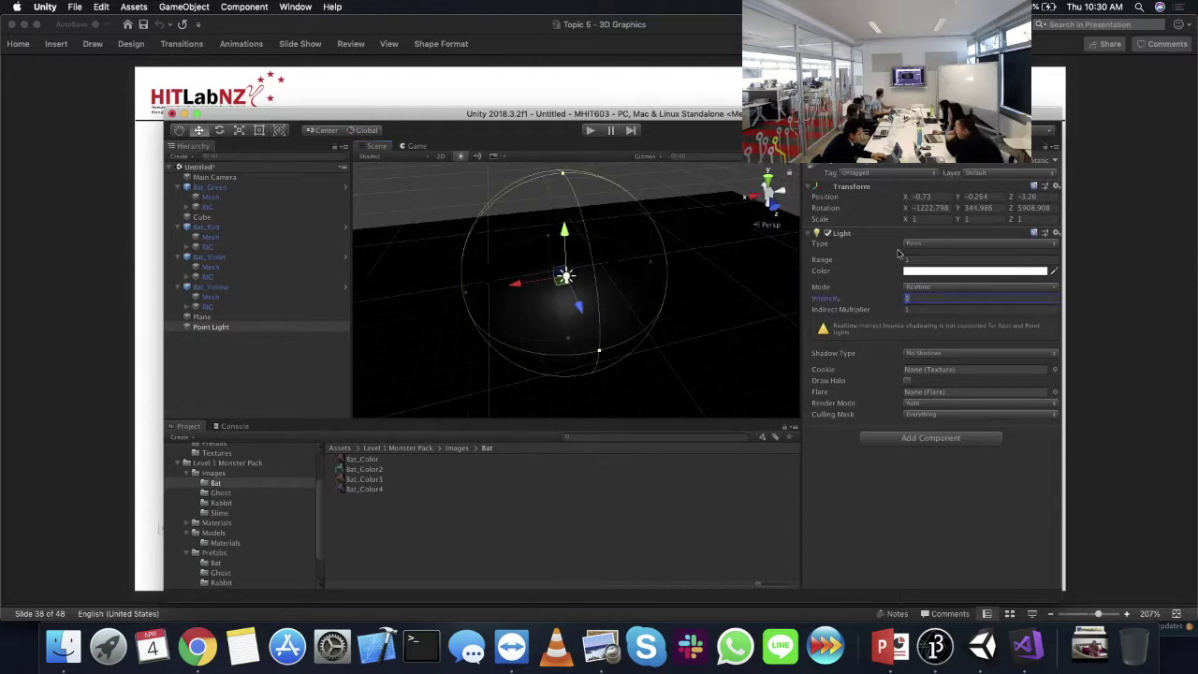
left_click(931, 258)
type("10")
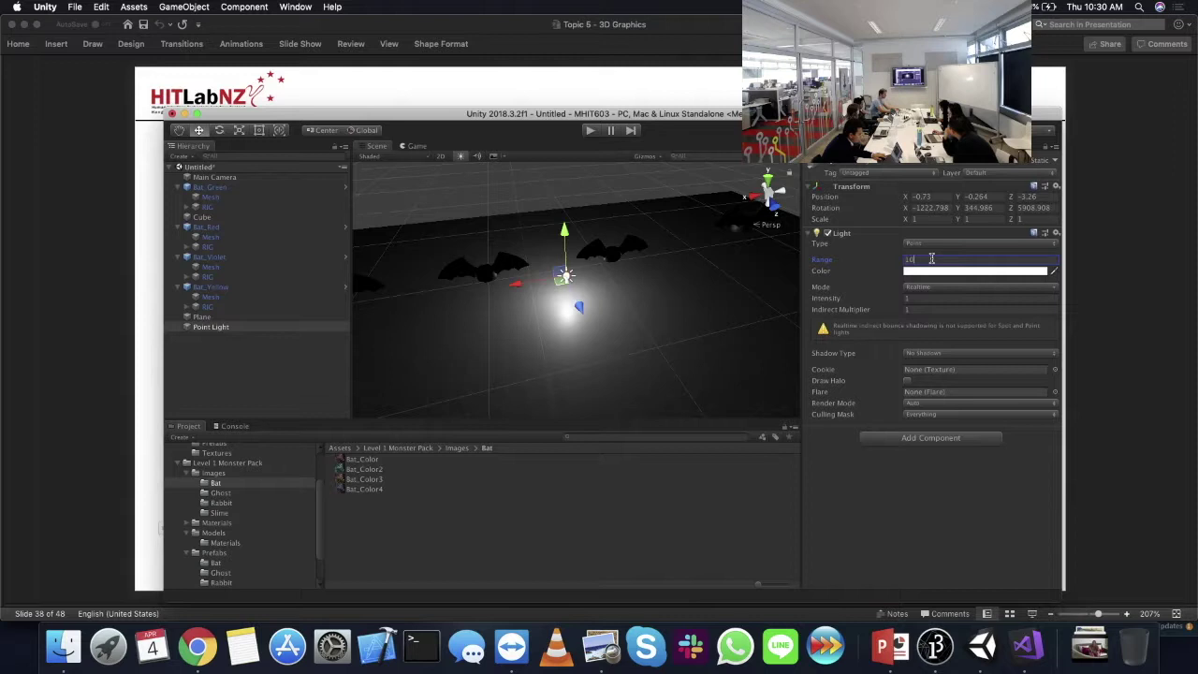
key("BackSpace")
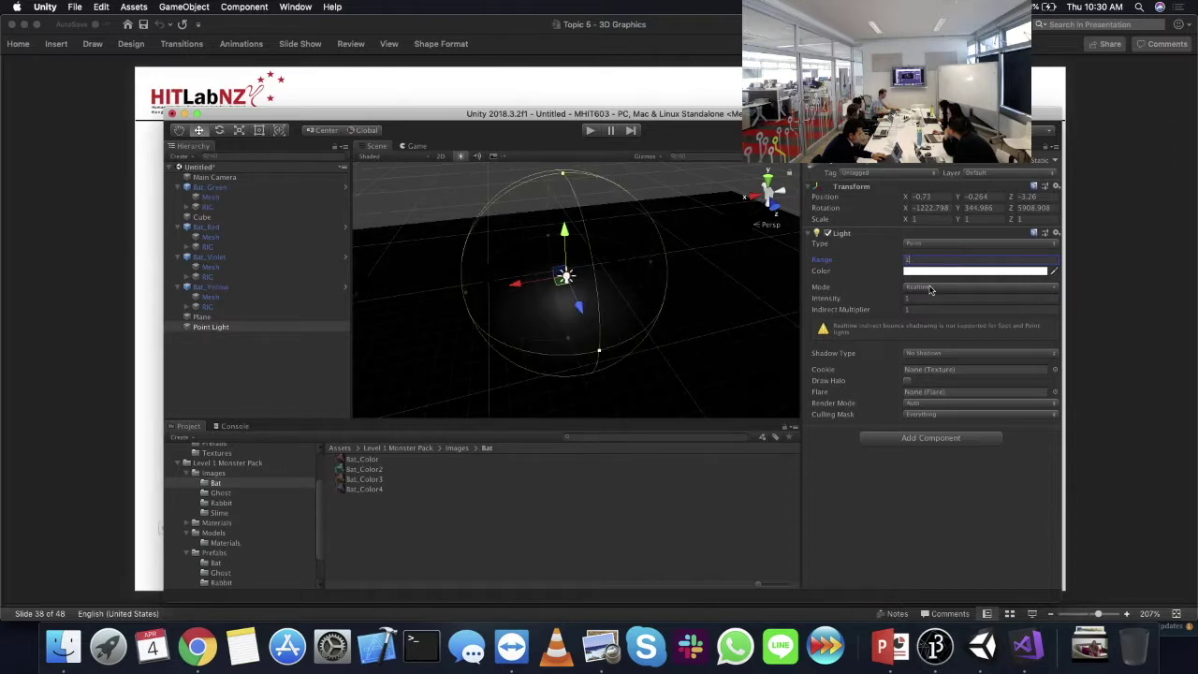
- Raise the point light's Intensity through 3, 4, 5, 6 and 10 up to 100000
left_click(928, 296)
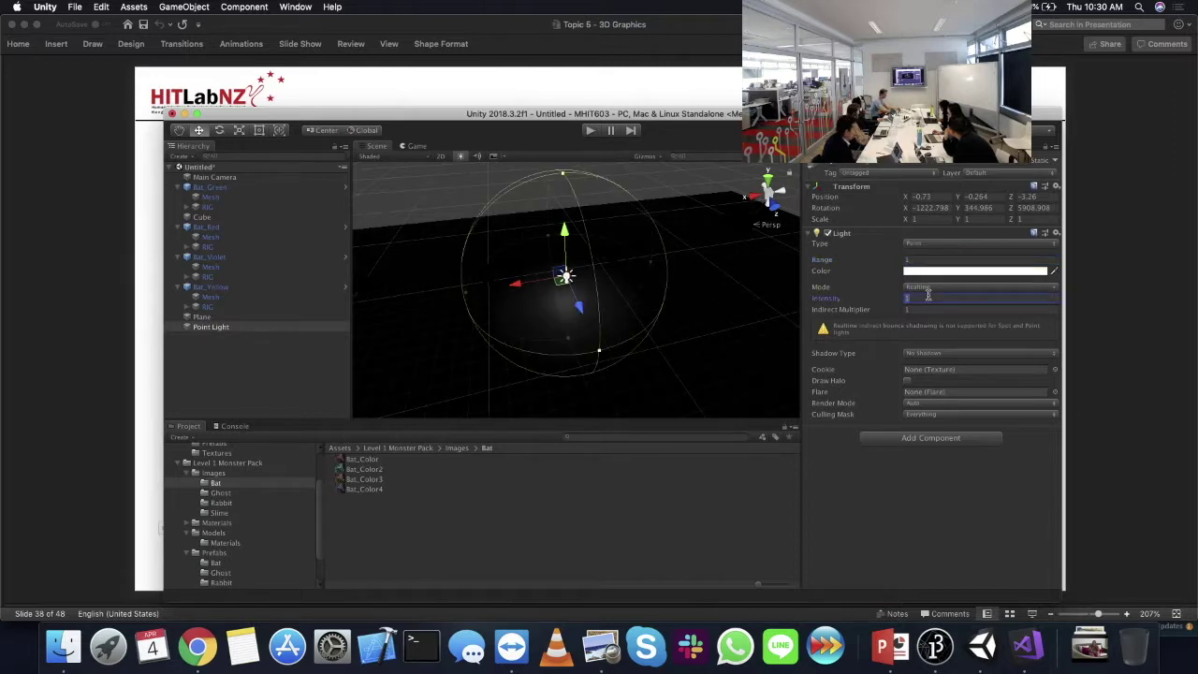
key("BackSpace")
type("3")
key("BackSpace")
type("4")
key("BackSpace")
type("5")
key("BackSpace")
type("6")
key("BackSpace")
type("10")
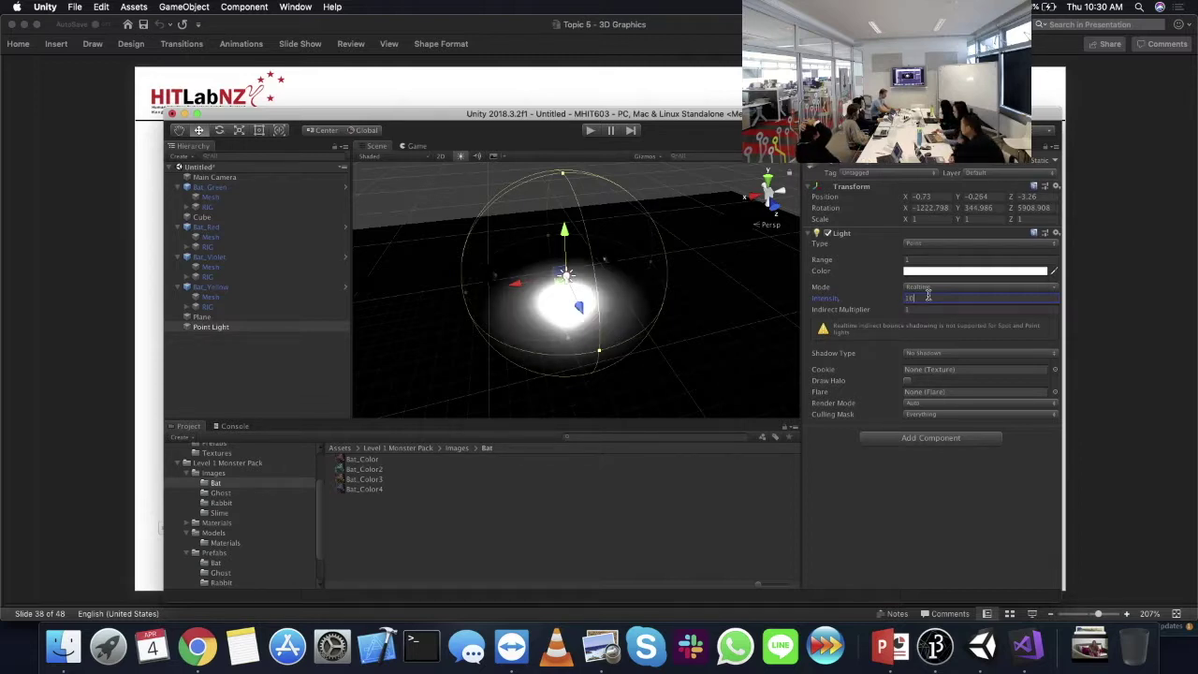
type("0000")
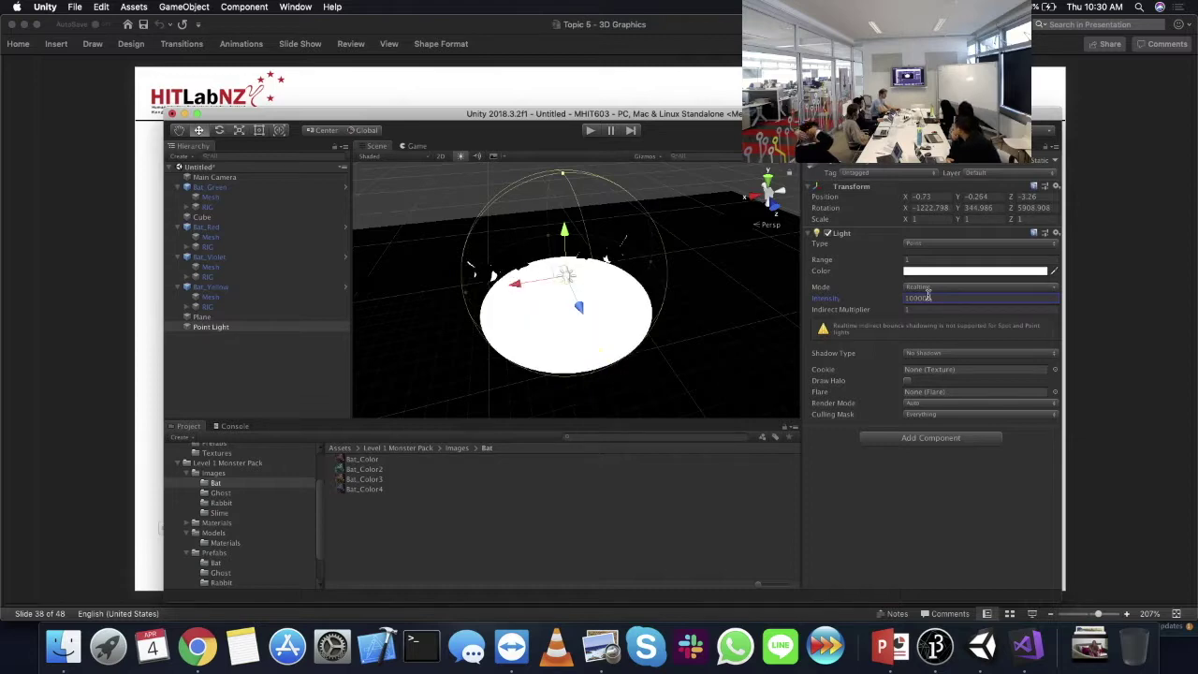
- Examine the lit circle on the plane and set the point light's Range to 10
left_click_drag(634, 315, 472, 406, "alt")
scroll(545, 287, "up", 5)
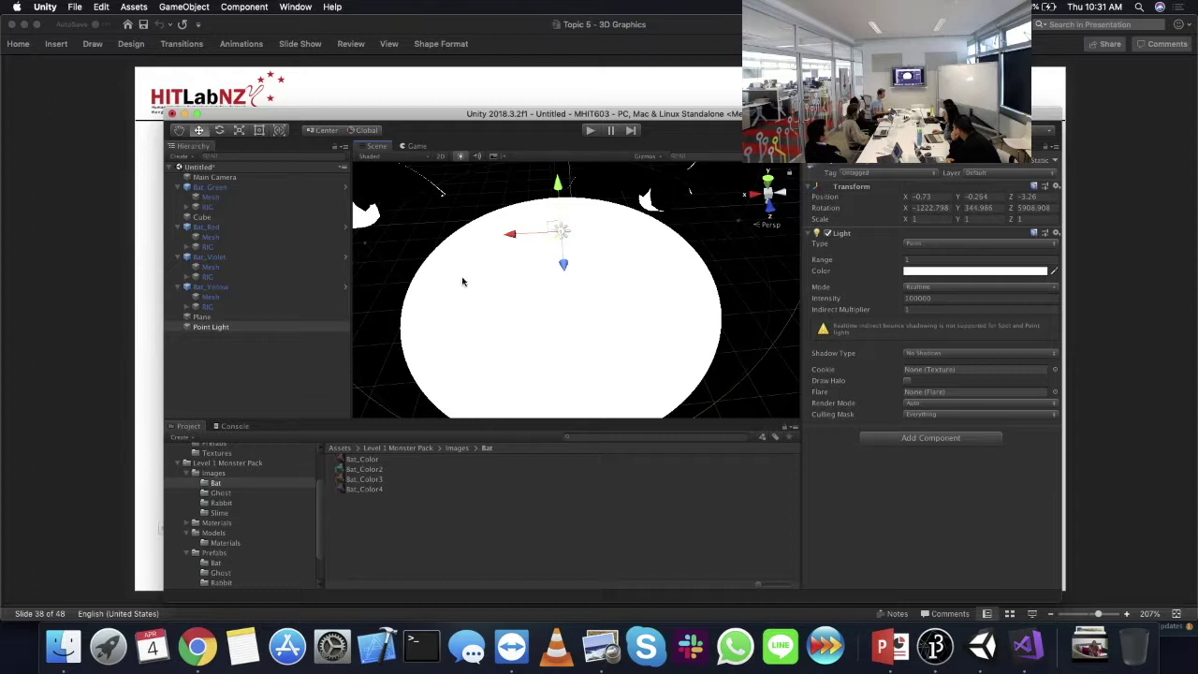
scroll(495, 353, "down", 5)
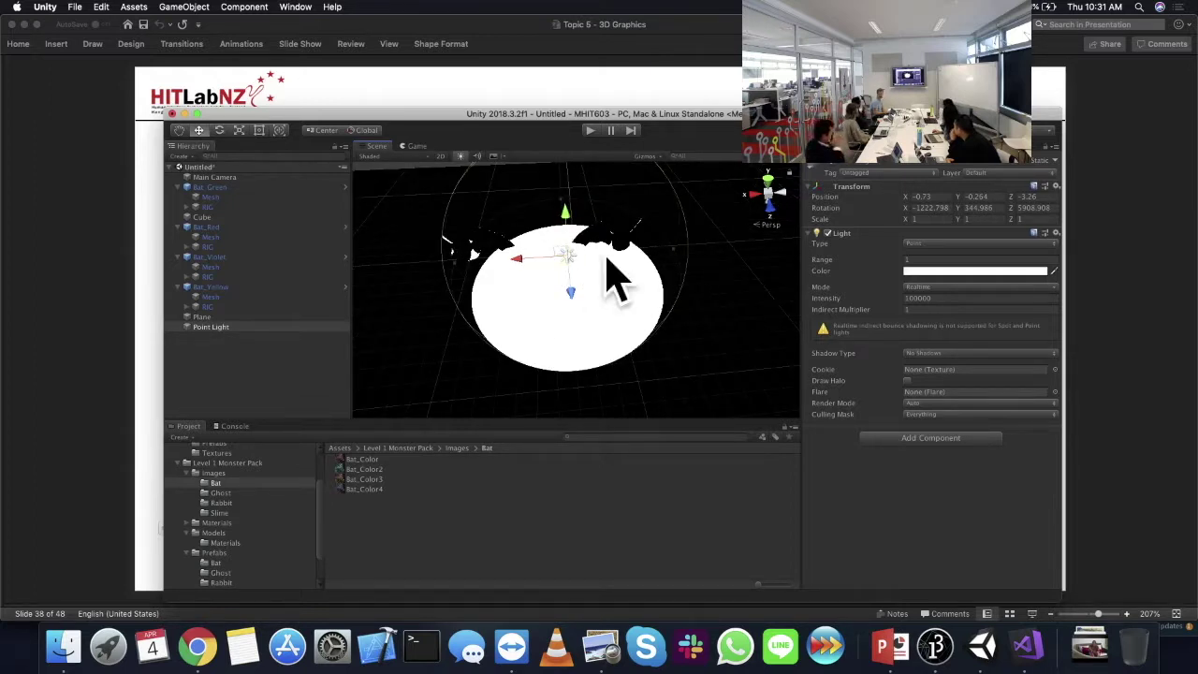
left_click(937, 259)
type("10")
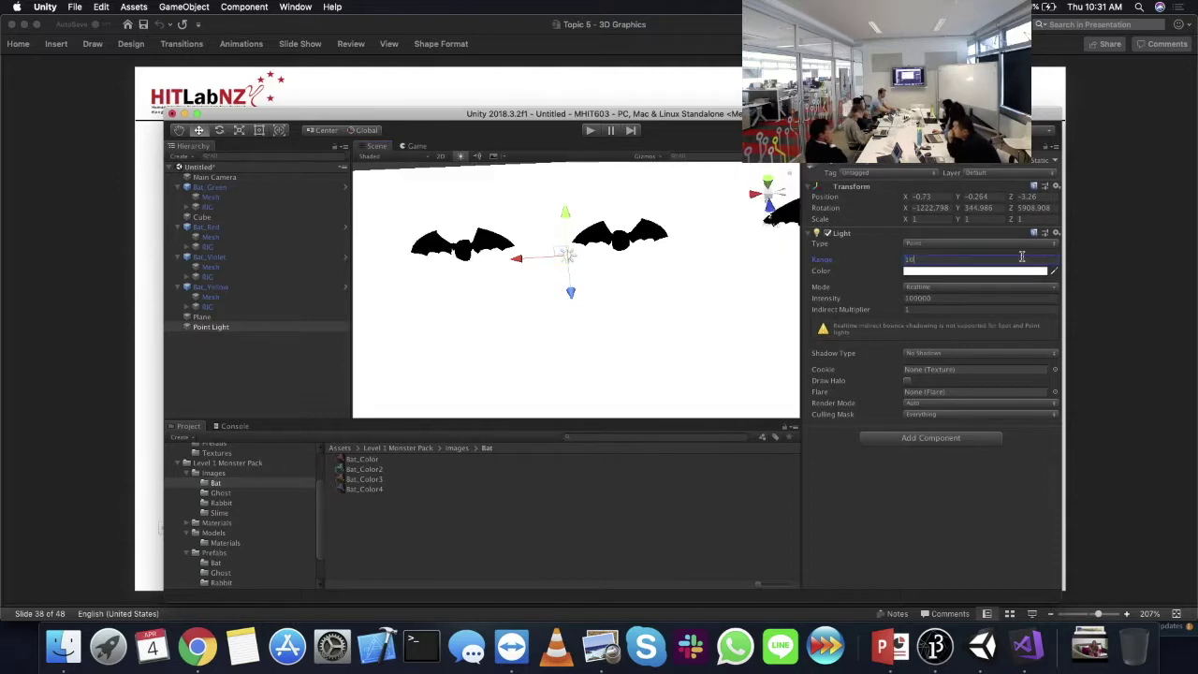
scroll(648, 278, "down", 10)
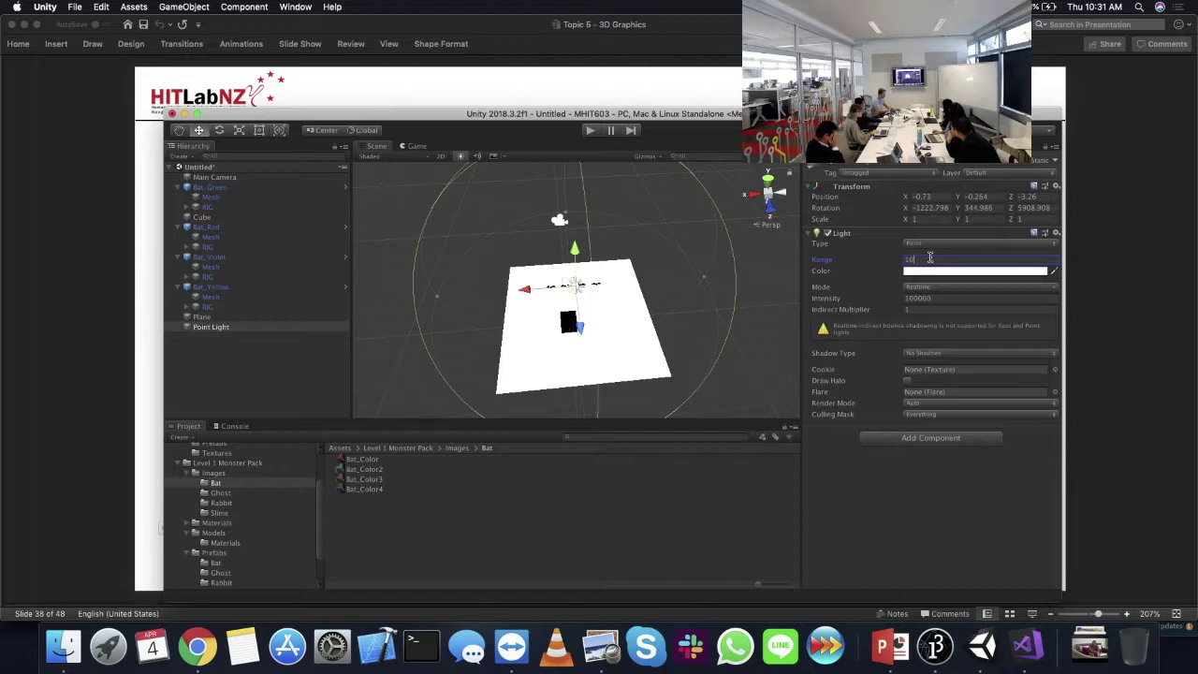
- Set the point light's Intensity to 1 and its Range to 10, and inspect the glow around the bats
key("BackSpace")
left_click(939, 296)
type("1")
left_click(916, 260)
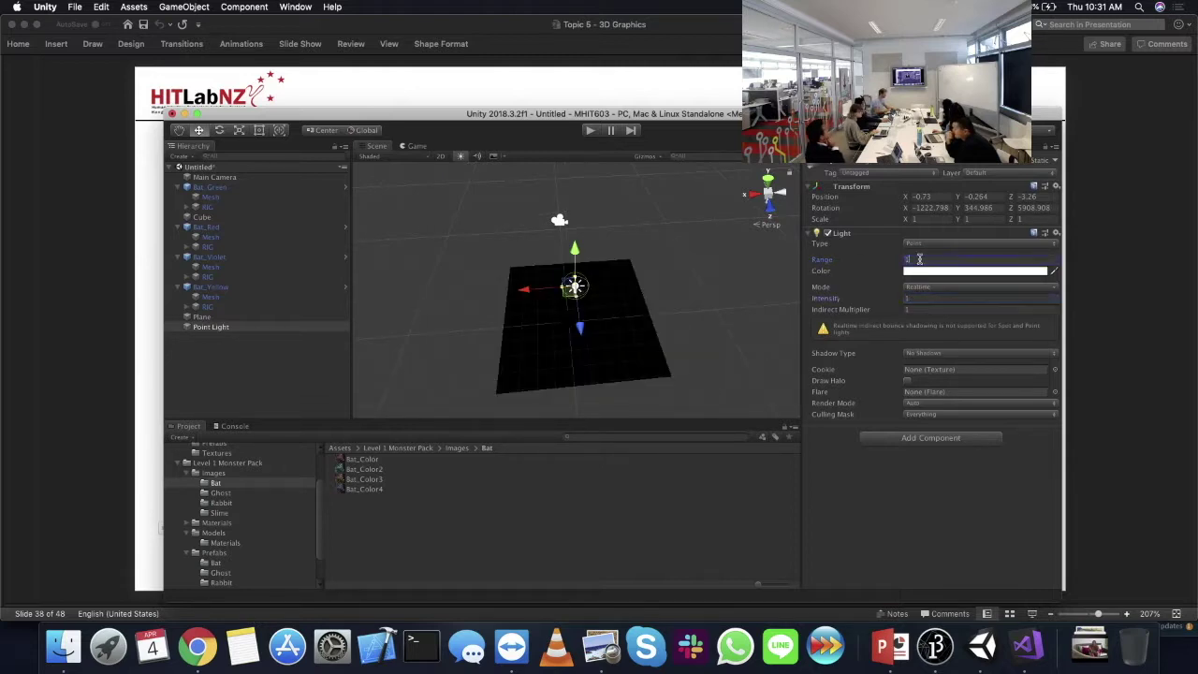
type("10")
scroll(567, 316, "up", 2)
scroll(566, 316, "up", 2)
left_click_drag(540, 316, 697, 295, "alt")
left_click_drag(567, 301, 688, 296, "alt")
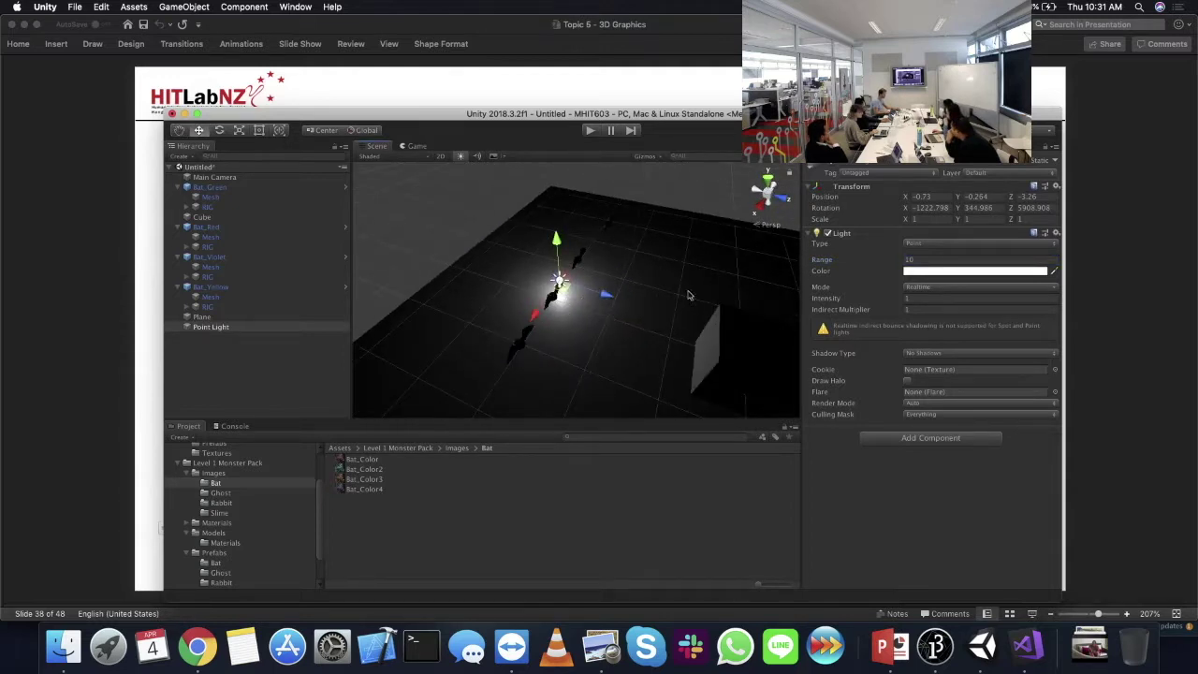
- Try a Range of 1 with an Intensity of 100 on the point light and inspect the lit circle
left_click(936, 260)
type("1")
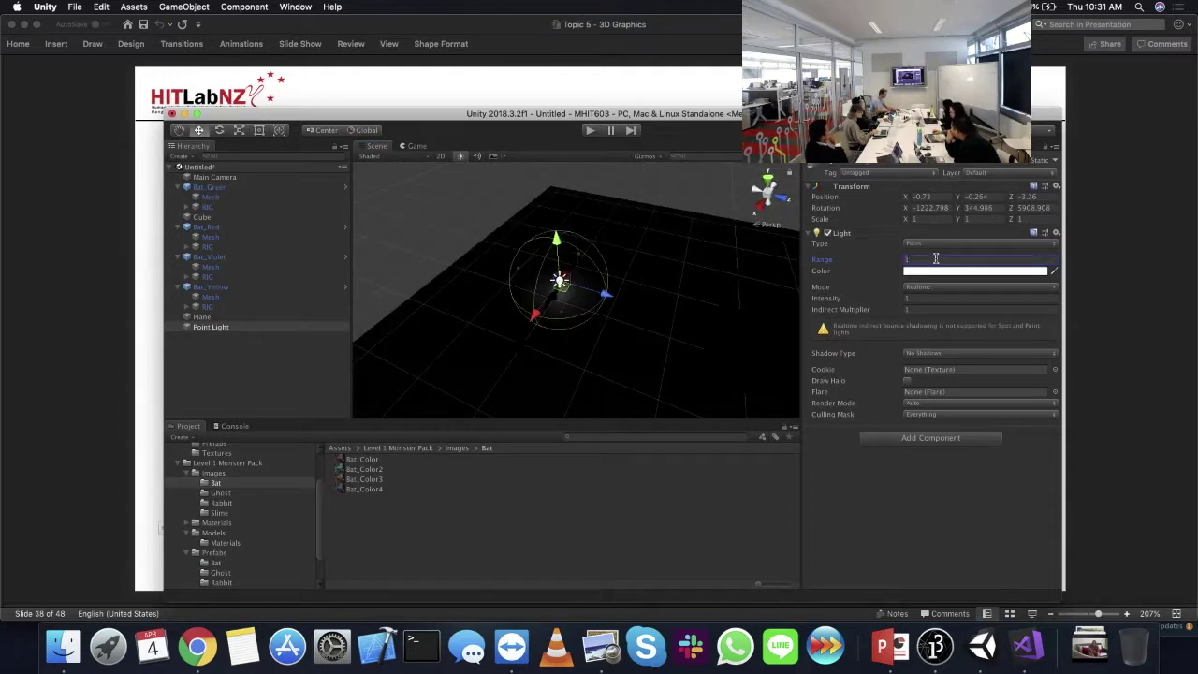
left_click(956, 299)
type("100")
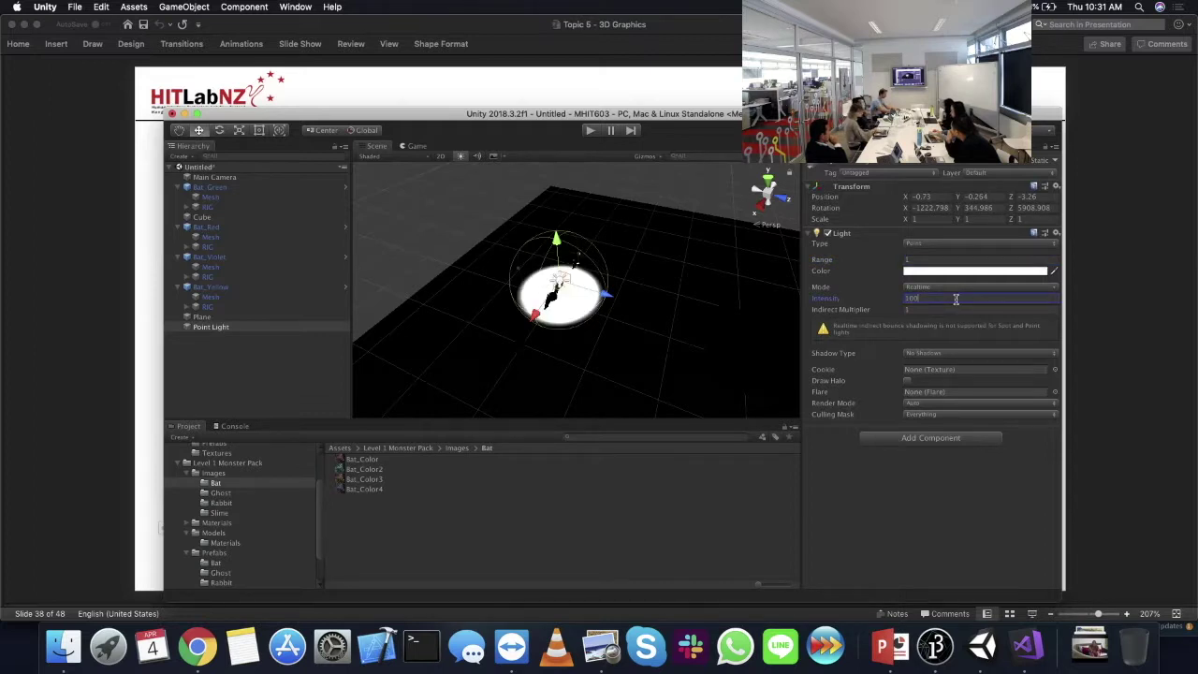
scroll(643, 342, "up", 2)
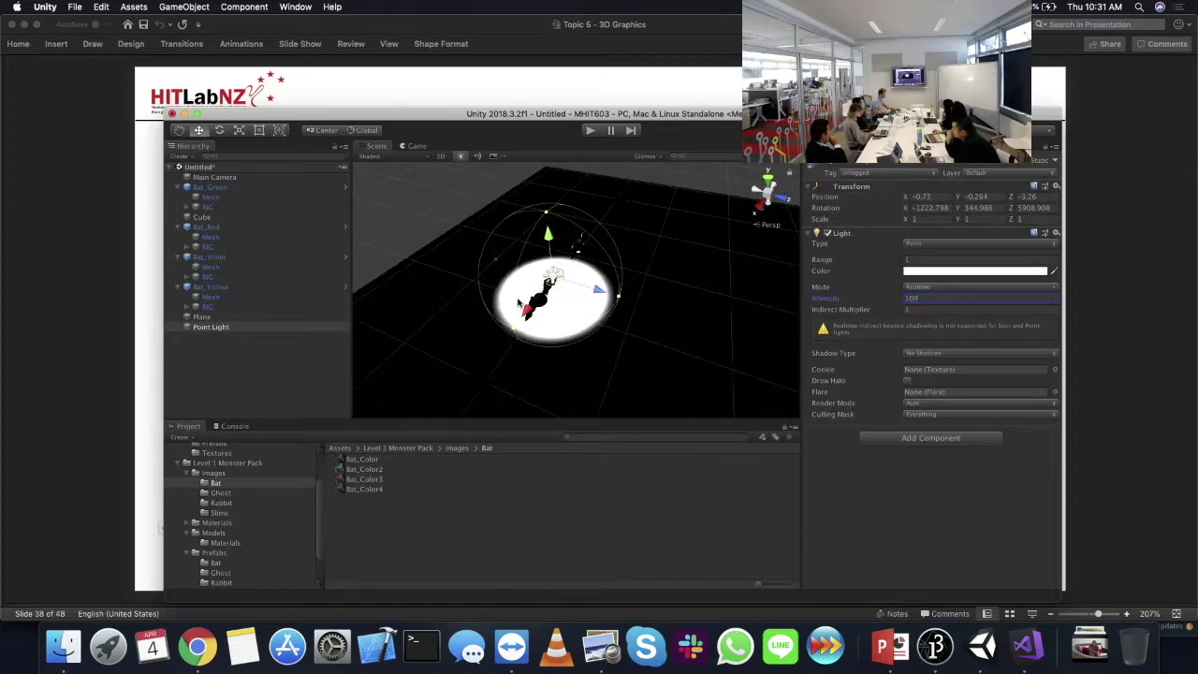
- Set the point light's Range to 10 and its Intensity to 1
left_click(928, 259)
type("10")
key("Tab")
key("Tab")
key("Tab")
key("shift+Tab")
type("1")
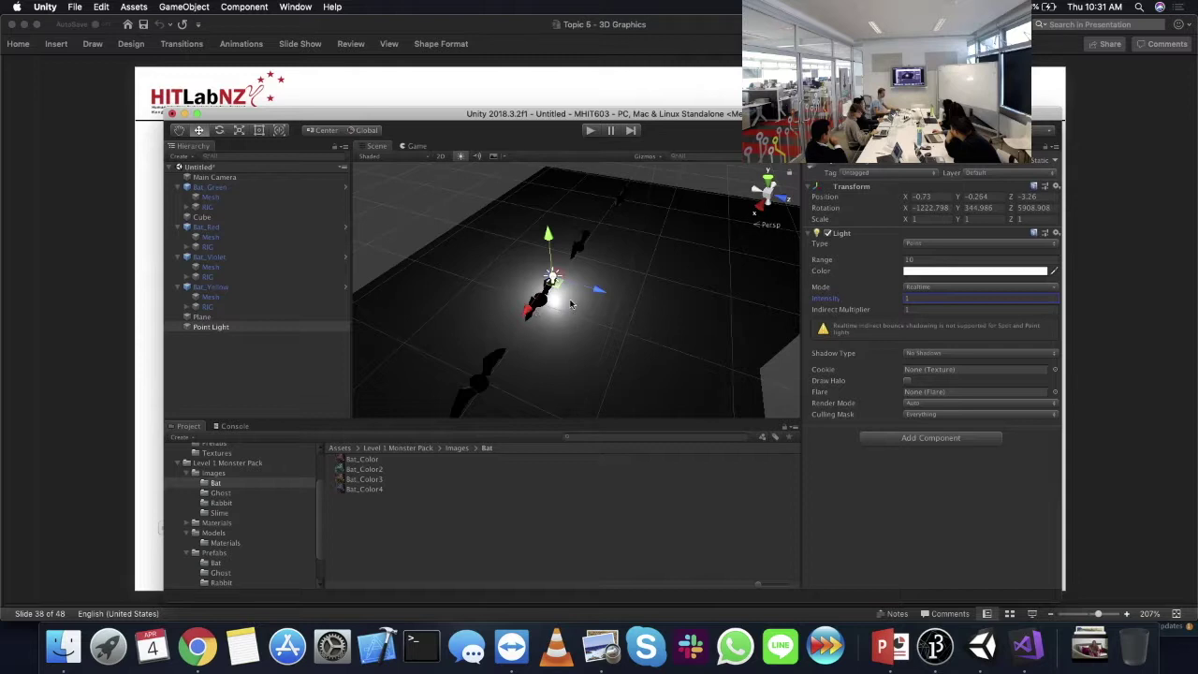
- Try a pinkish red as the point light's Color and change it to light green
scroll(571, 305, "down", 5)
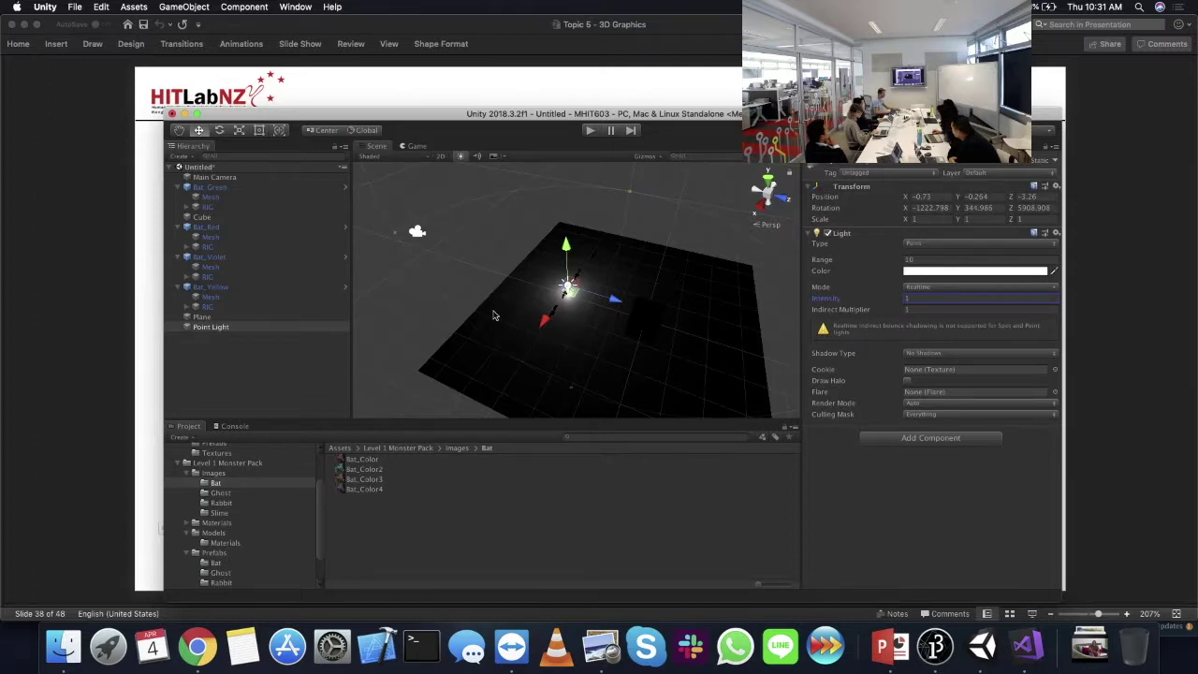
scroll(525, 305, "up", 5)
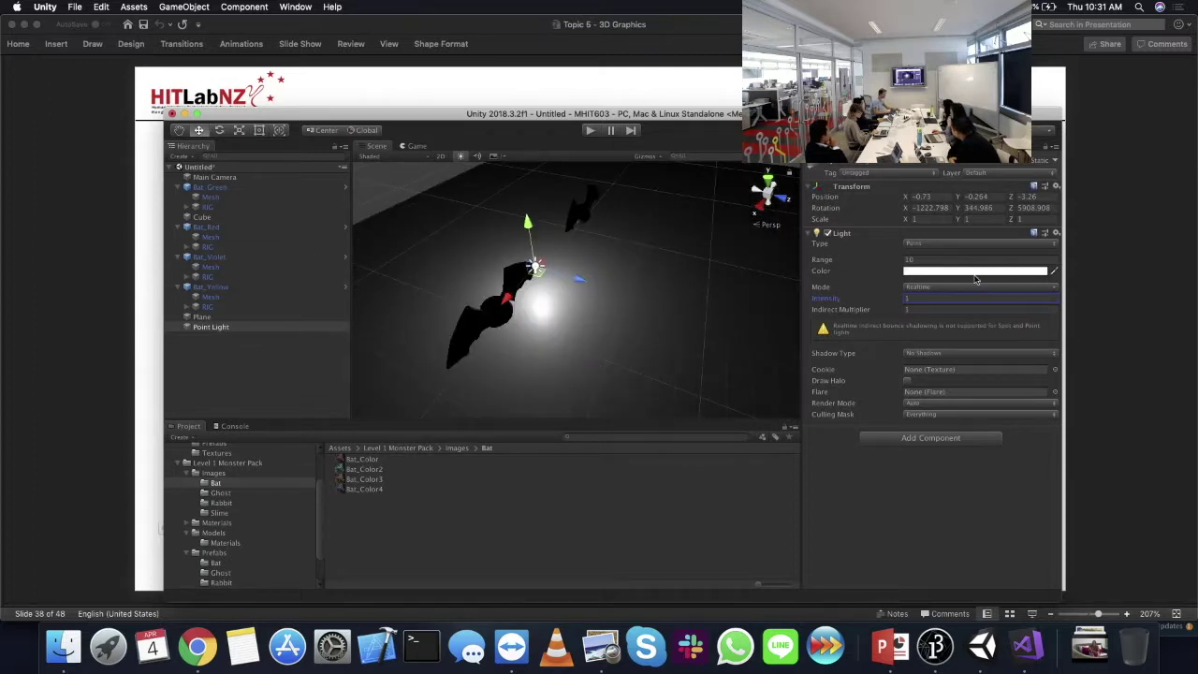
left_click(936, 272)
left_click_drag(1185, 205, 1148, 180)
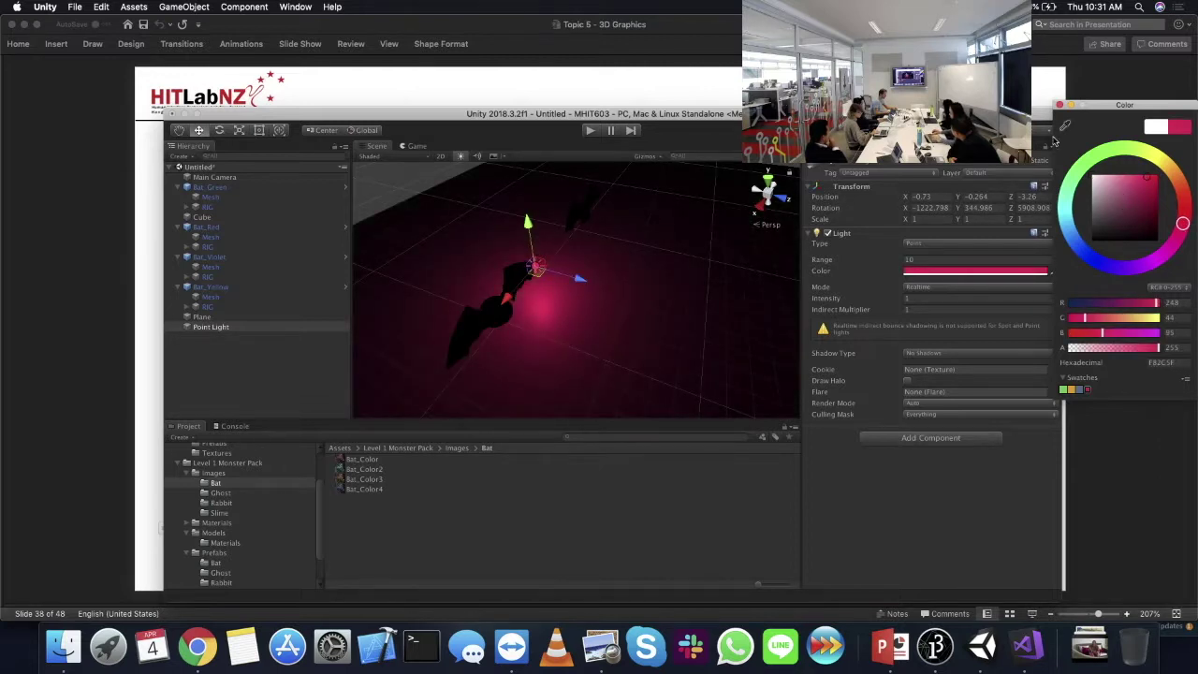
left_click(1059, 105)
left_click(971, 273)
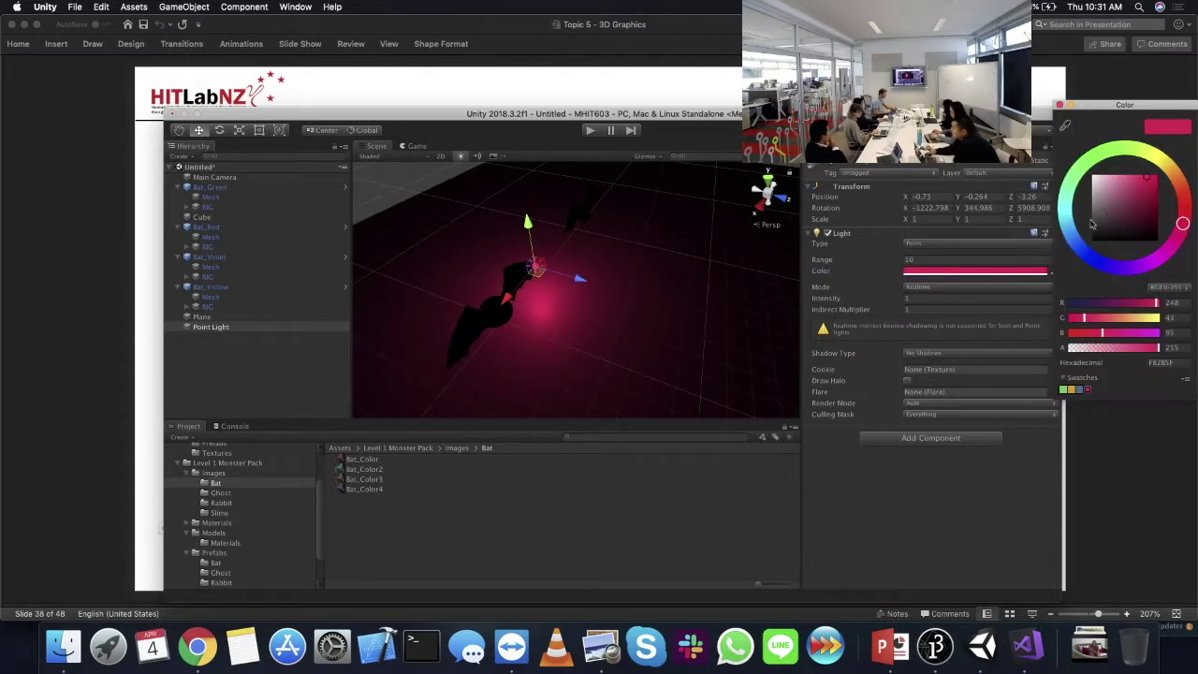
left_click(1077, 170)
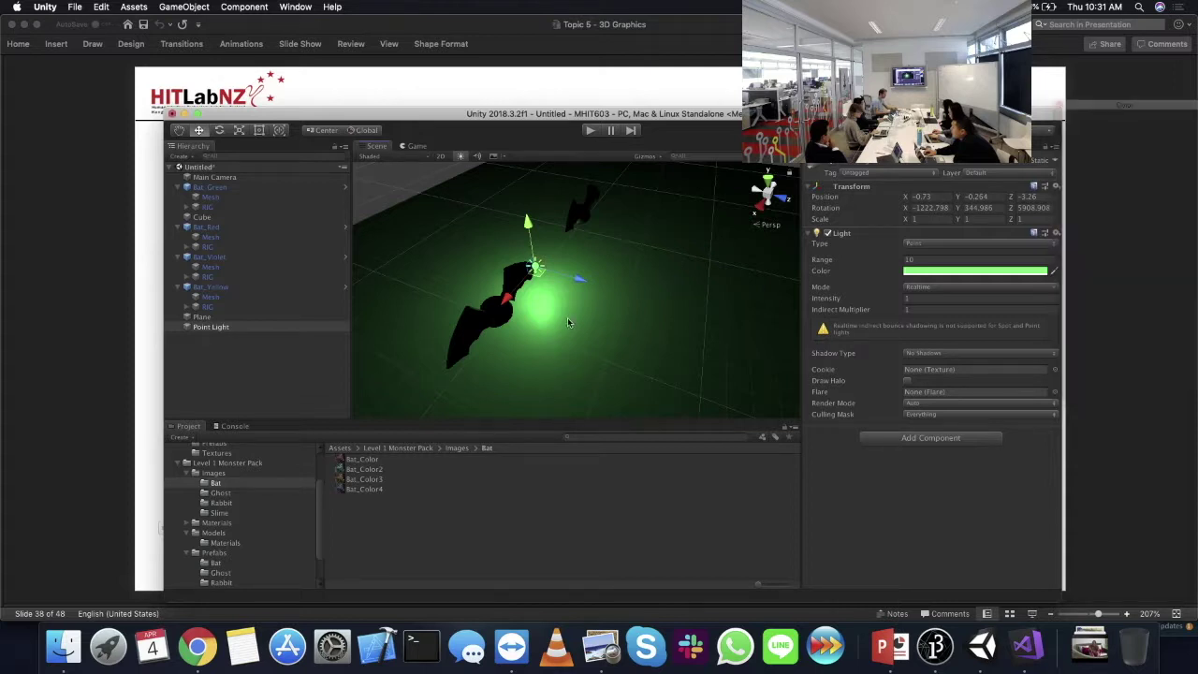
- Reposition the point light to about X -1.679, Y -0.671, Z -3.618 and set its Shadow Type to Hard Shadows
left_click_drag(535, 271, 503, 205)
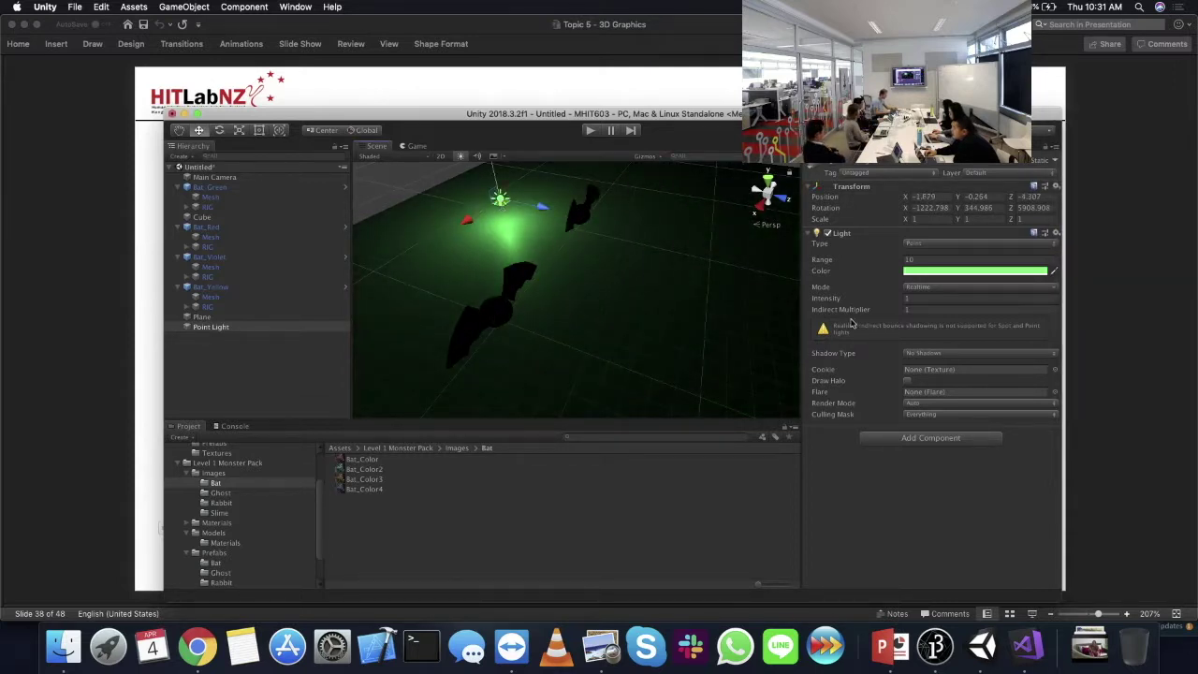
left_click(978, 353)
left_click(892, 358)
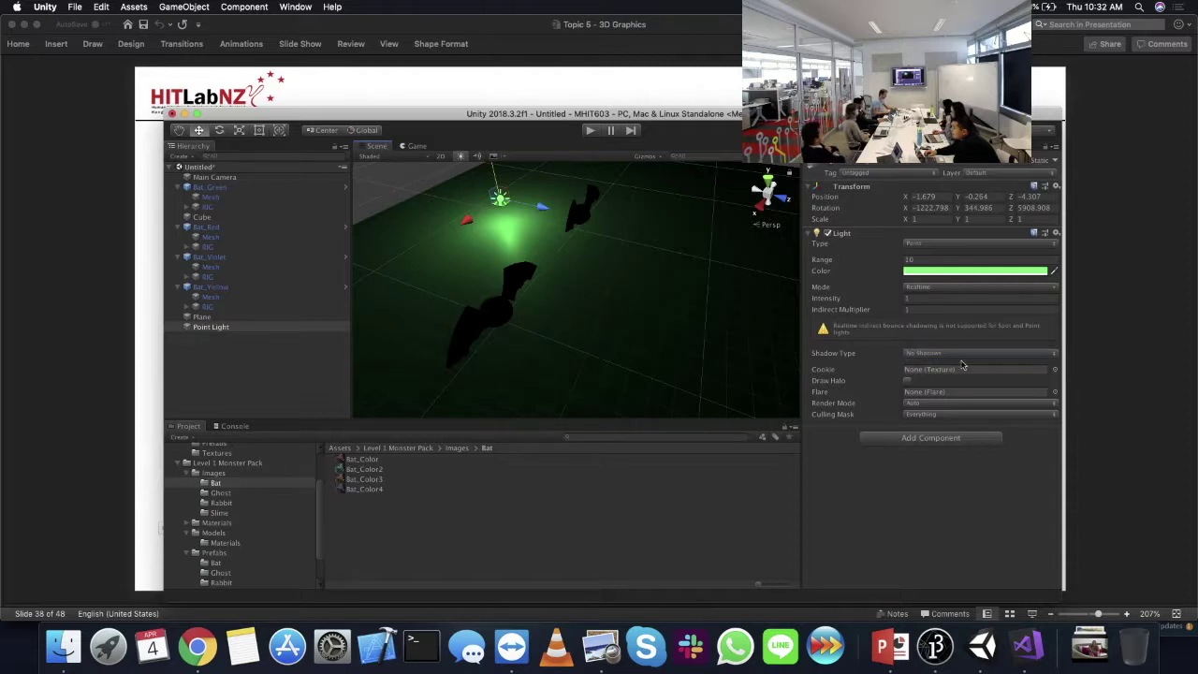
left_click(938, 353)
left_click(938, 365)
left_click_drag(499, 199, 548, 195)
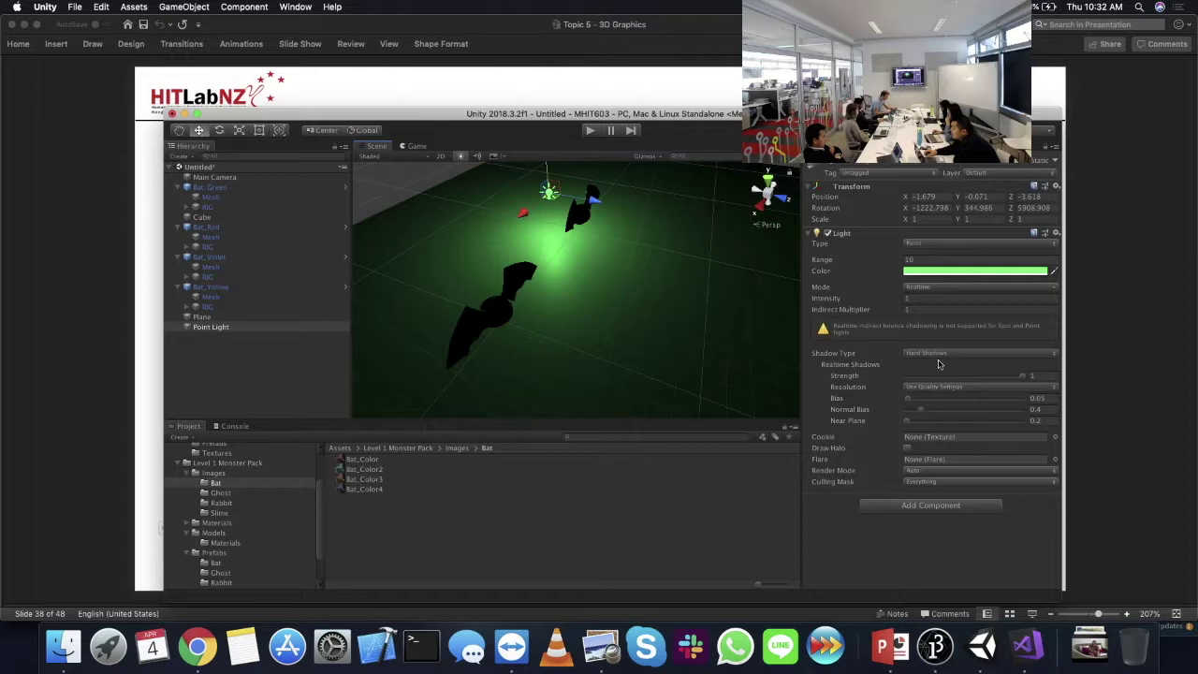
- Raise the point light's Intensity to 10 and inspect the shadows cast on the plane
left_click(920, 298)
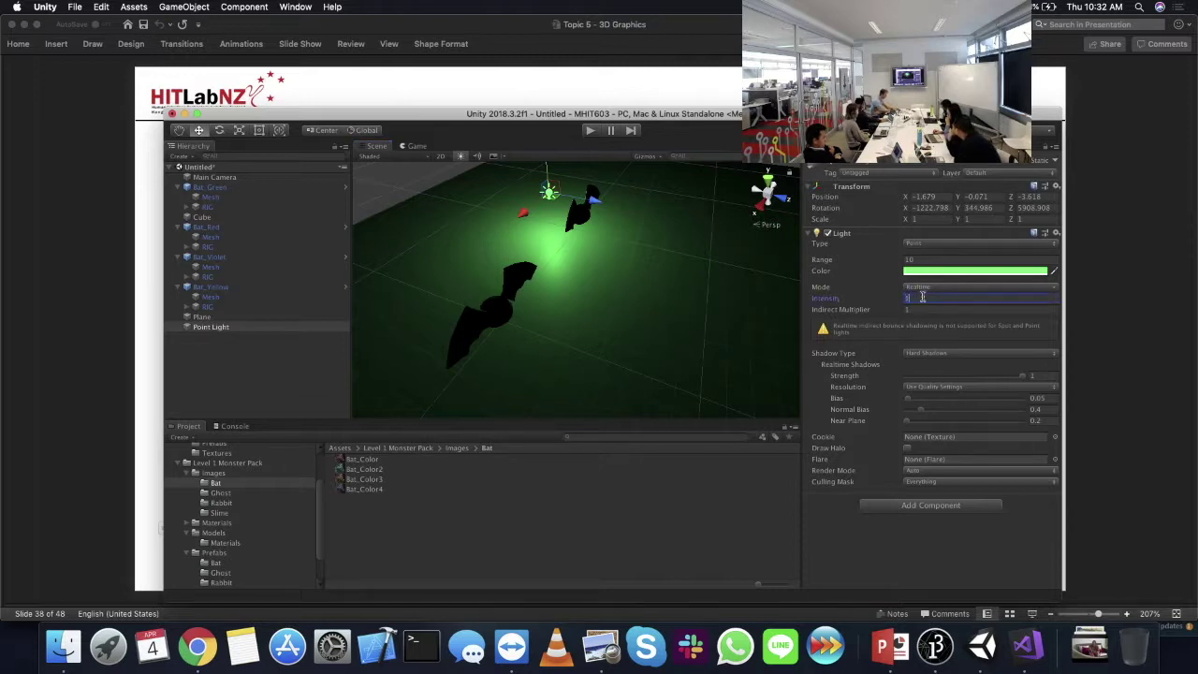
type("10")
left_click_drag(636, 330, 676, 331, "alt")
scroll(601, 325, "down", 10)
left_click_drag(600, 325, 661, 301, "alt")
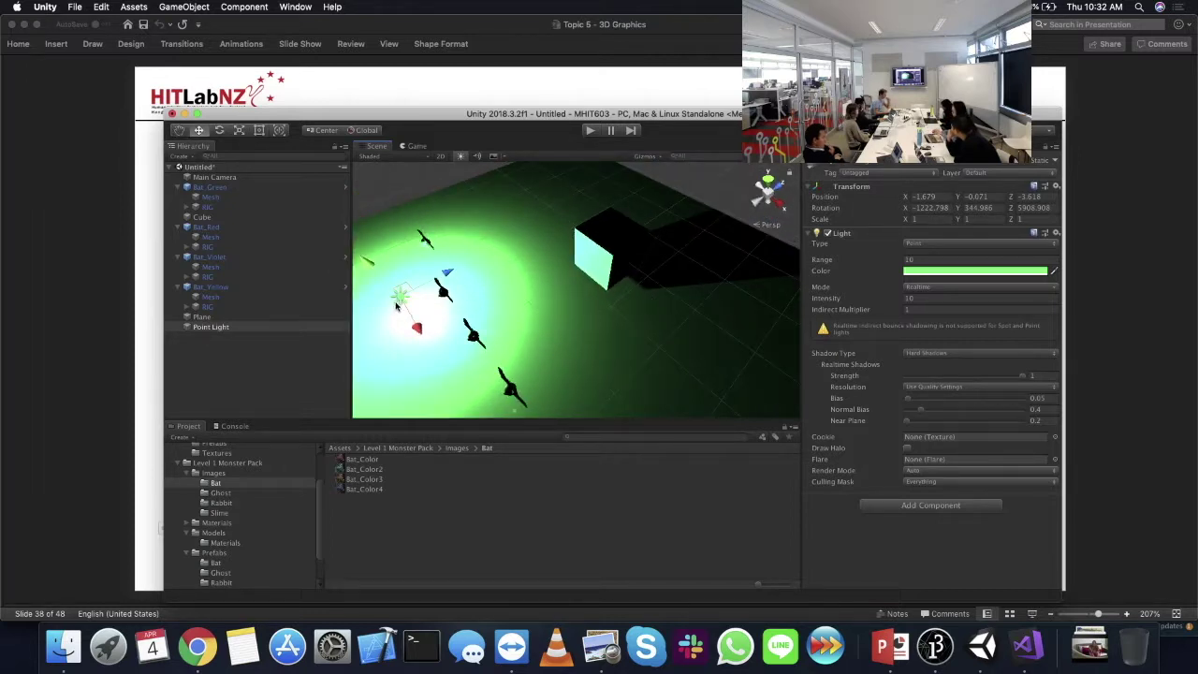
- Move the point light in front of the bats to about X -2.11, Y 1.38, Z -5.18
left_click_drag(397, 305, 385, 365)
left_click_drag(391, 355, 390, 314, "alt")
left_click_drag(392, 260, 596, 280)
- Try Soft Shadows on the point light, return it to Hard Shadows and examine a bat's shadow up close
left_click(932, 354)
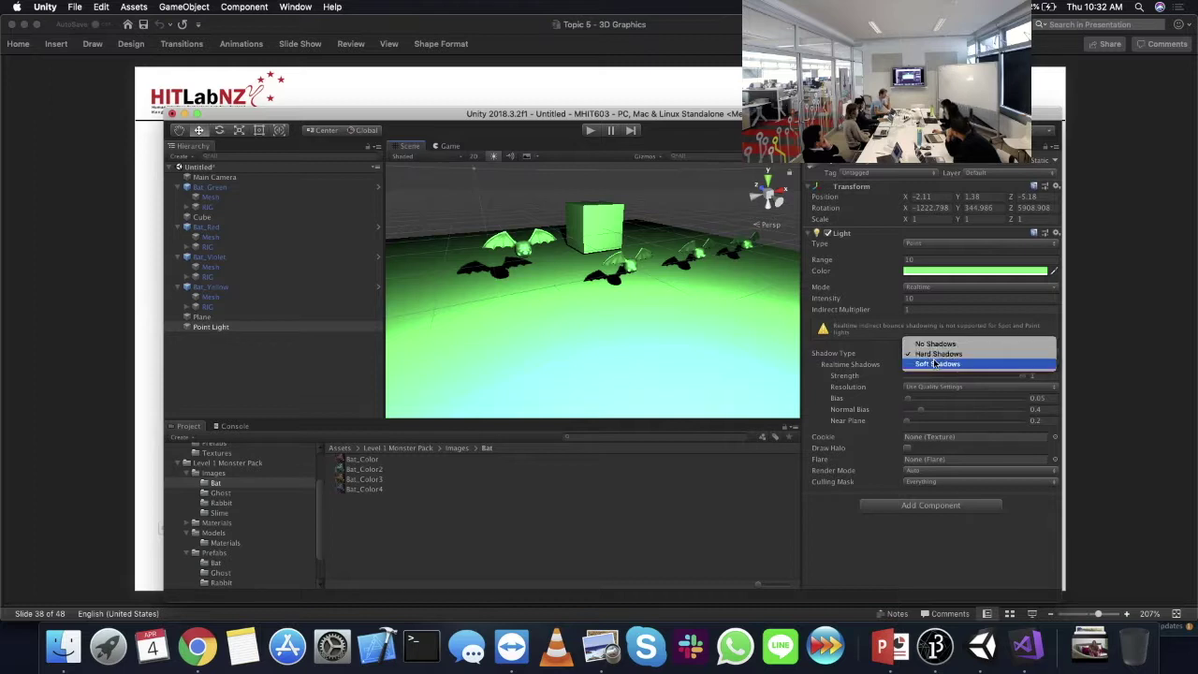
left_click(934, 364)
left_click(933, 354)
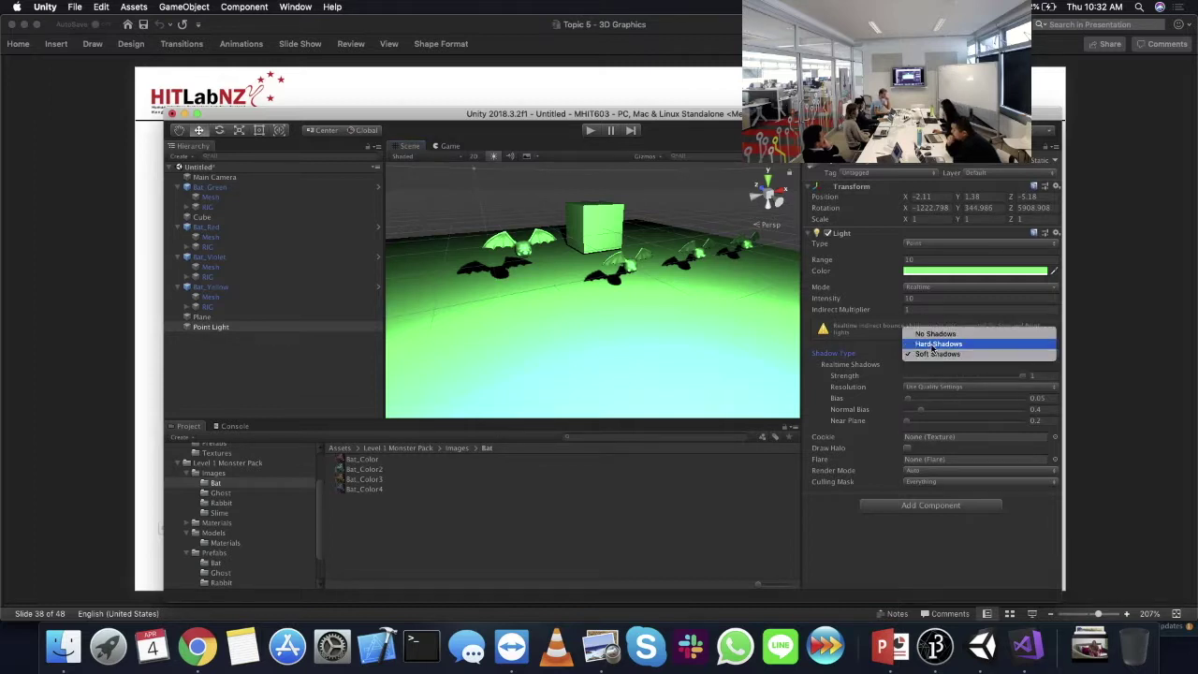
left_click(934, 345)
left_click_drag(556, 362, 602, 326, "alt")
left_click_drag(616, 335, 684, 328, "alt")
scroll(636, 346, "up", 5)
scroll(627, 347, "up", 5)
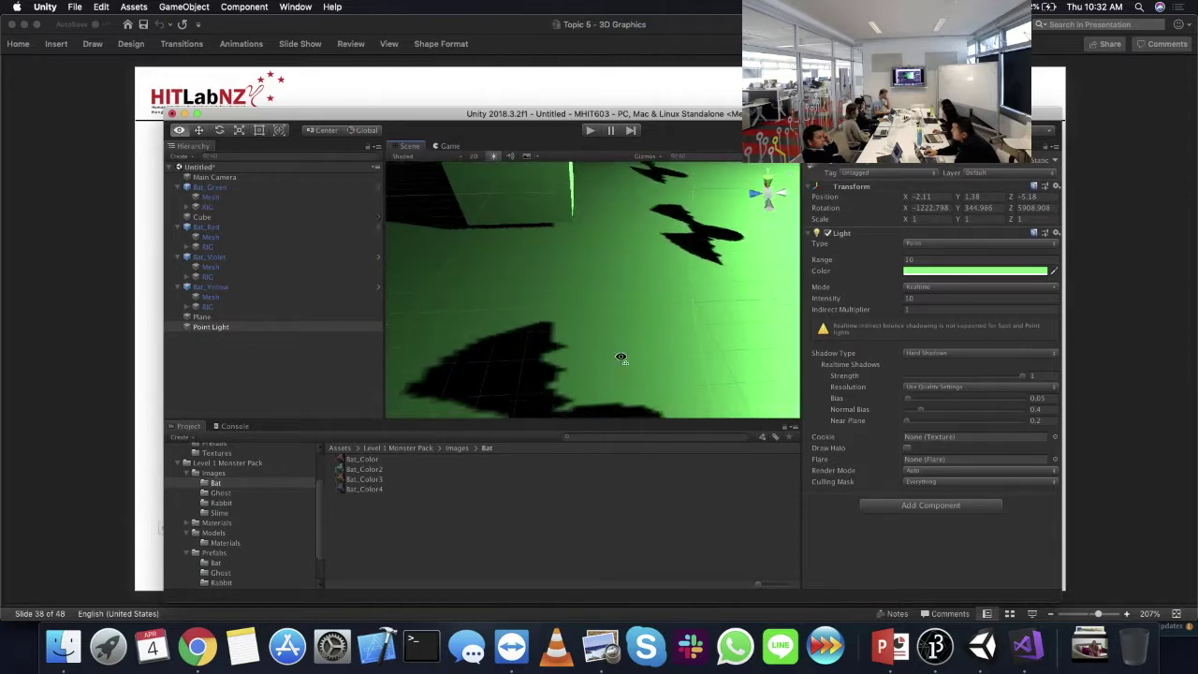
- Compare the bat shadows under Soft Shadows and set the point light's Shadow Type back to Hard Shadows
left_click(939, 352)
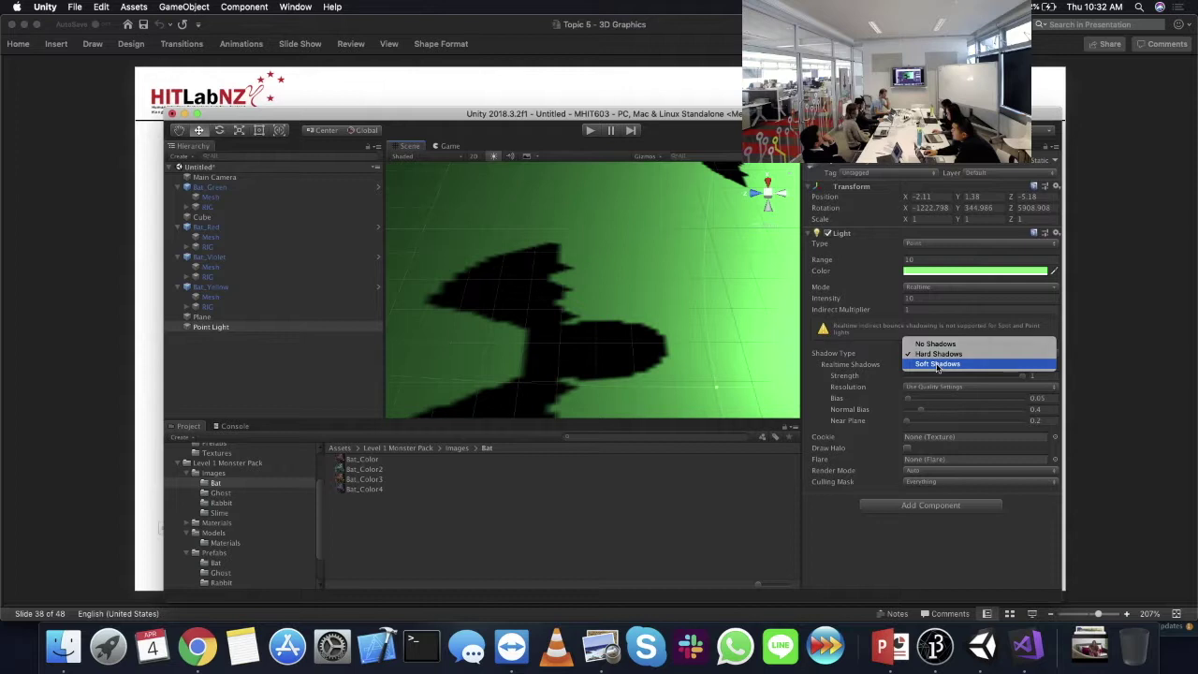
left_click(936, 363)
scroll(662, 318, "down", 10)
left_click_drag(669, 310, 659, 281, "alt")
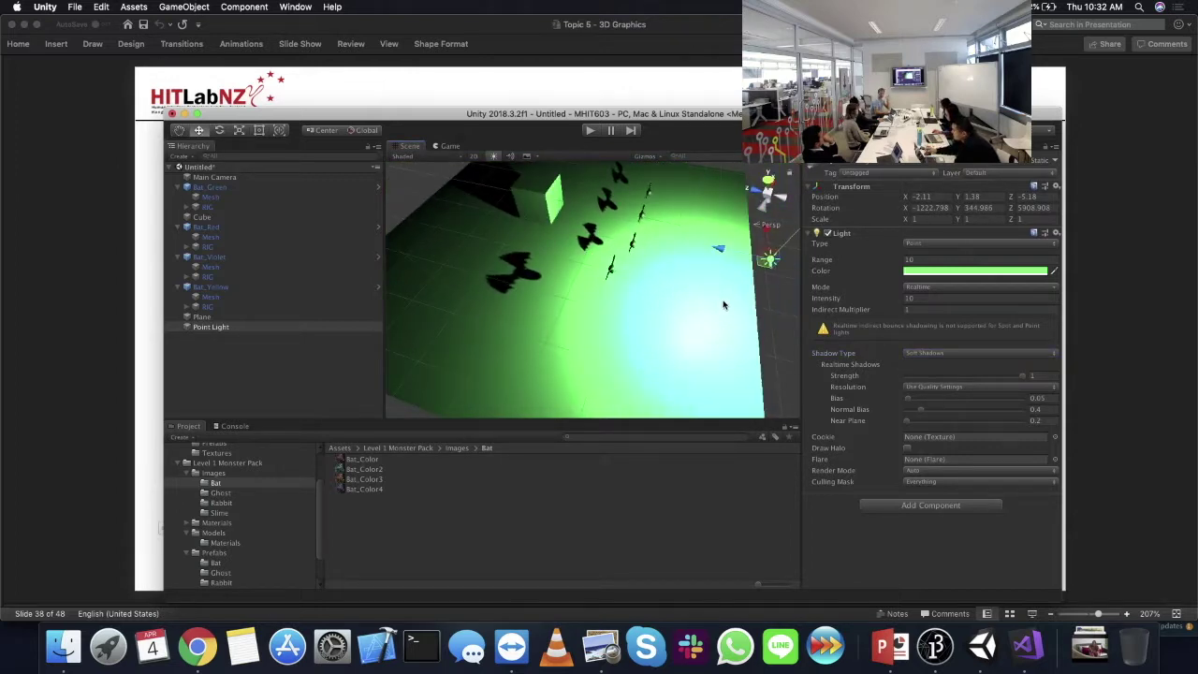
left_click(956, 355)
left_click(954, 344)
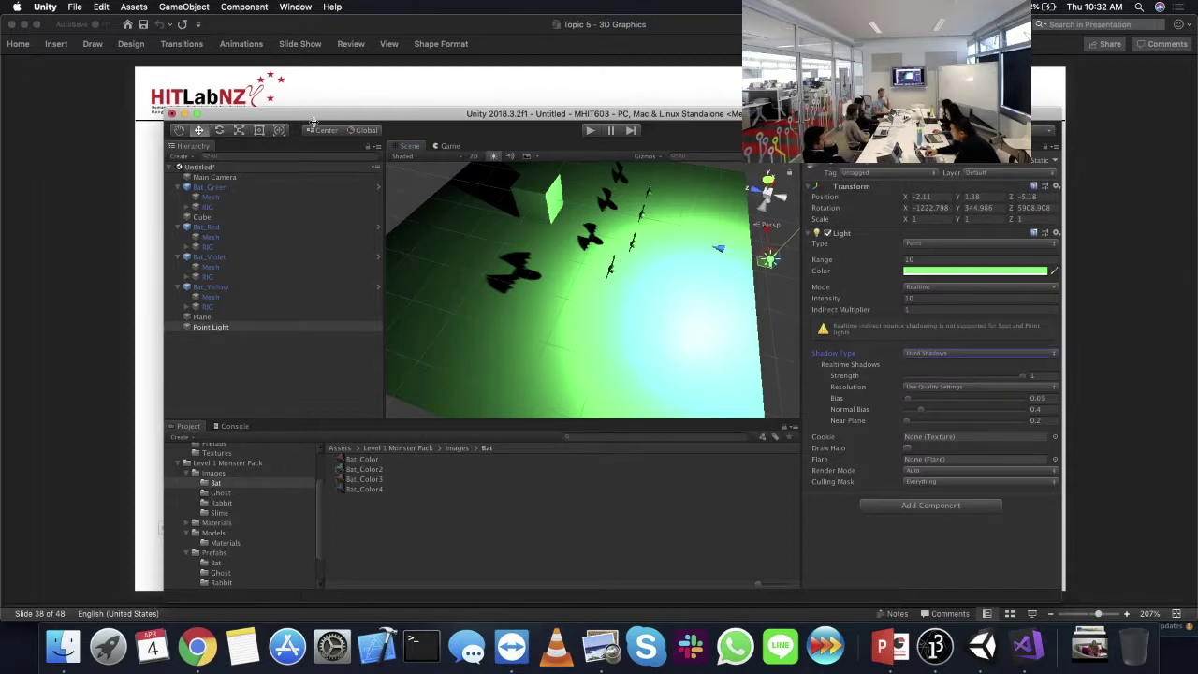
- Move the Unity window to uncover the object list and delete the point light
left_click_drag(164, 110, 130, 74)
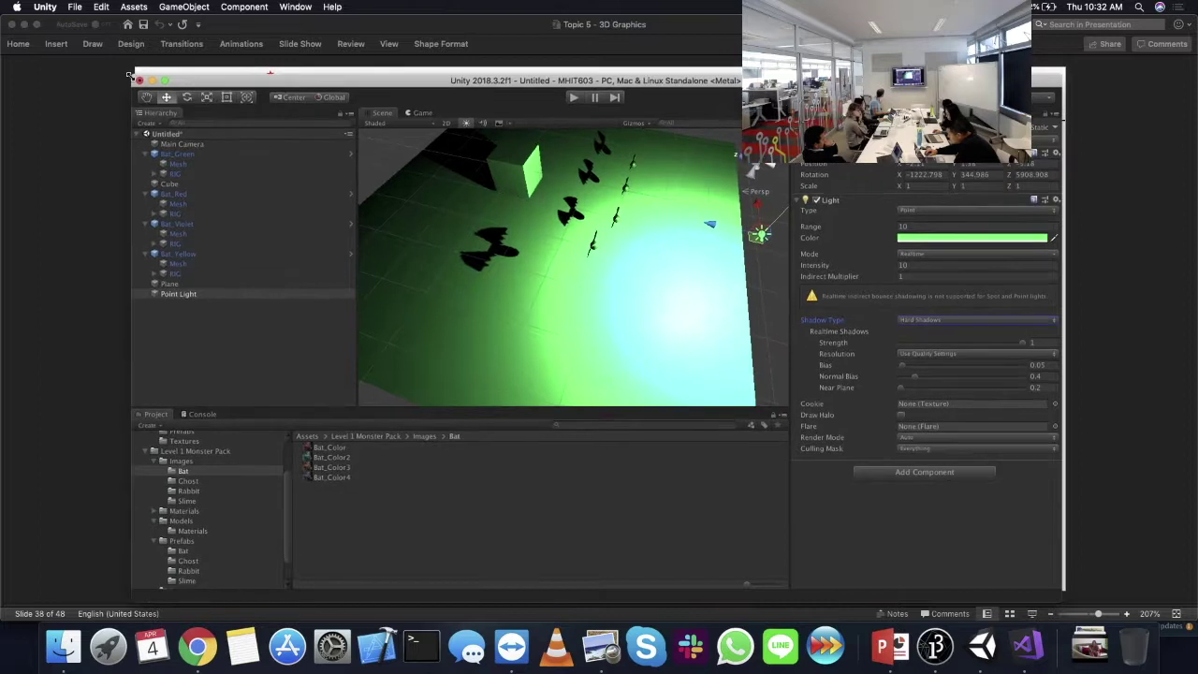
left_click(169, 297)
right_click(170, 298)
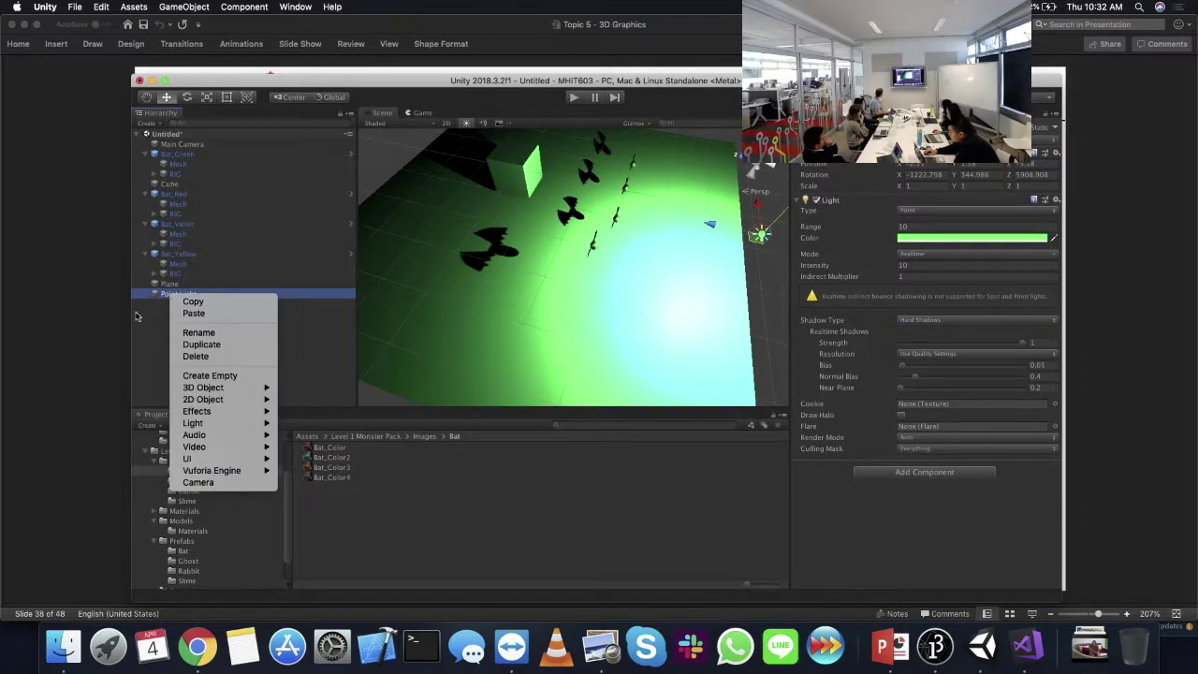
left_click(192, 357)
- Add a Spotlight to the scene
left_click(184, 6)
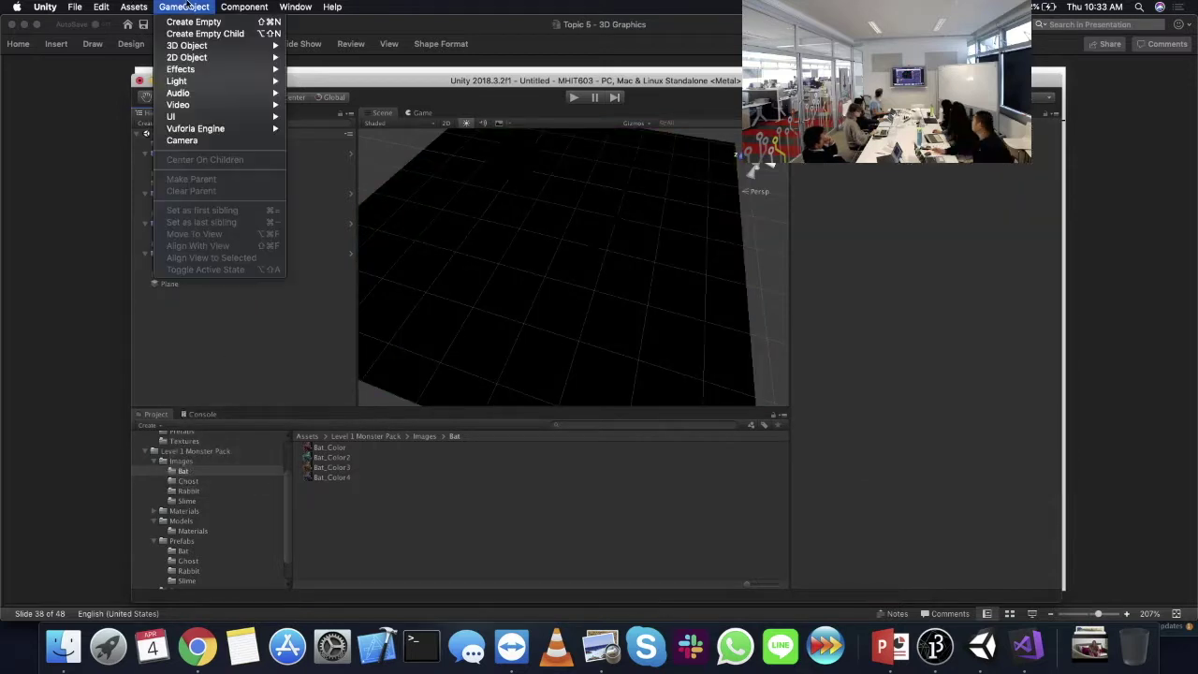
mouse_move(215, 81)
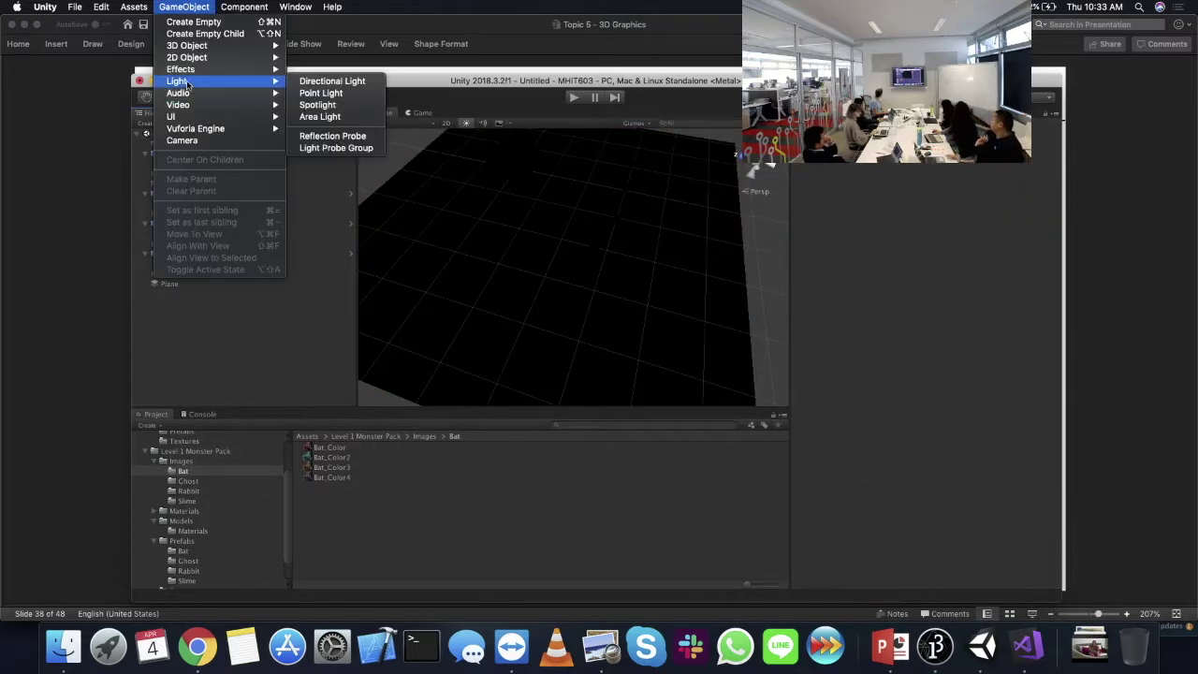
left_click(317, 104)
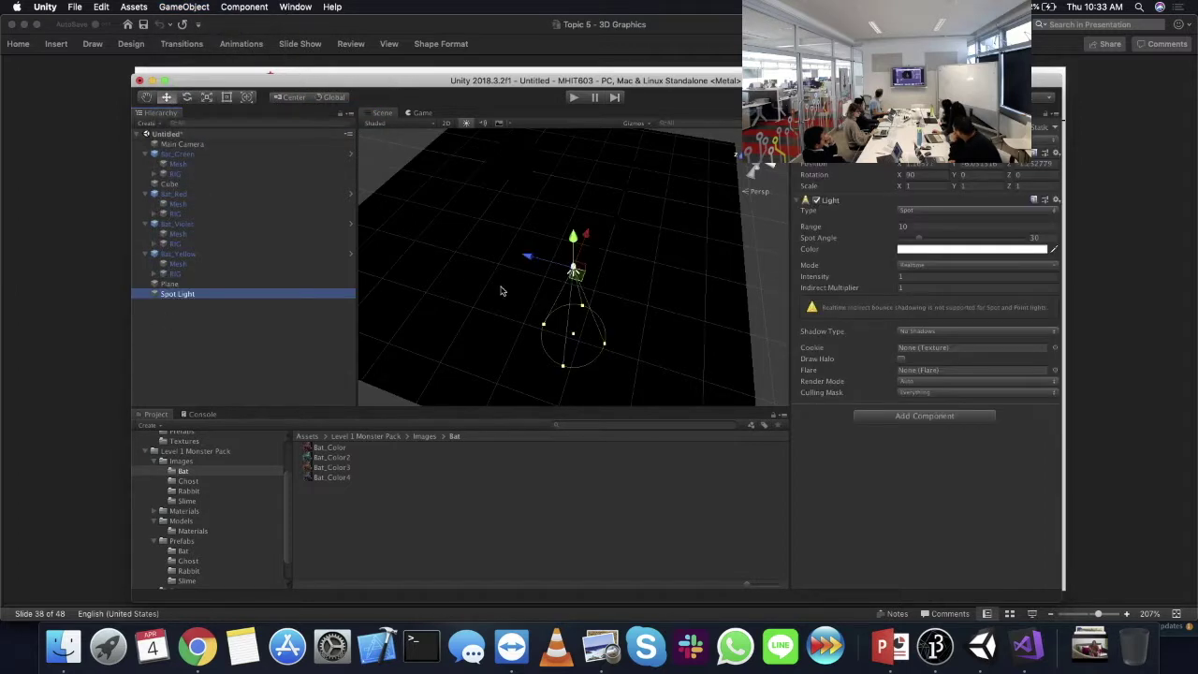
- Raise the spotlight above the plane so that its cone shines down on the surface
middle_click_drag(520, 286, 565, 220)
scroll(565, 221, "down", 3)
scroll(565, 221, "up", 3)
right_click_drag(525, 346, 526, 236)
left_click_drag(511, 144, 551, 238)
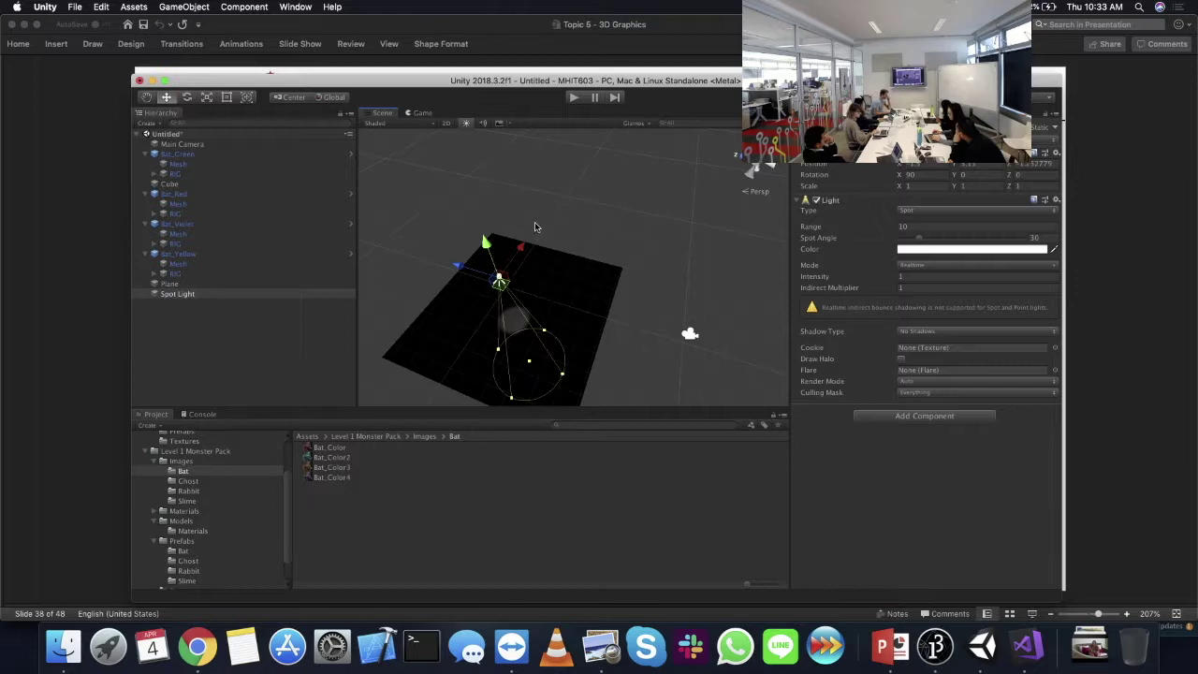
left_click_drag(534, 223, 513, 172, "alt")
left_click_drag(588, 162, 526, 191)
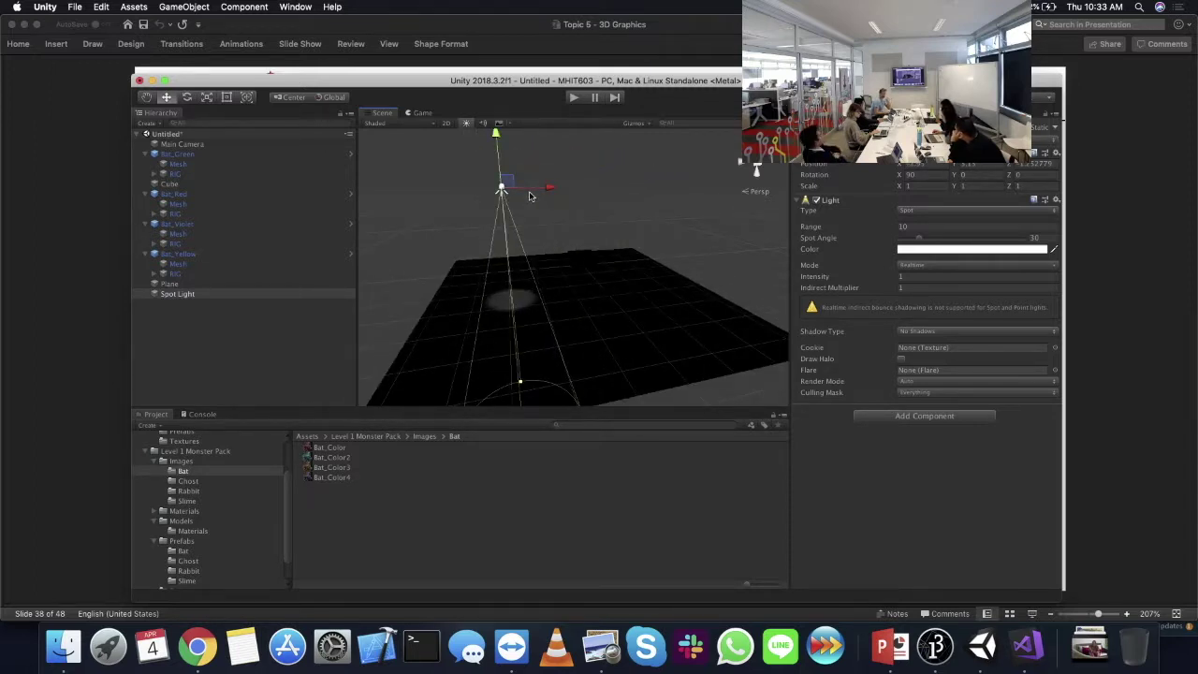
- Shift the spotlight along the X axis over the bats and set its Intensity to 2
left_click_drag(480, 208, 572, 198, "alt")
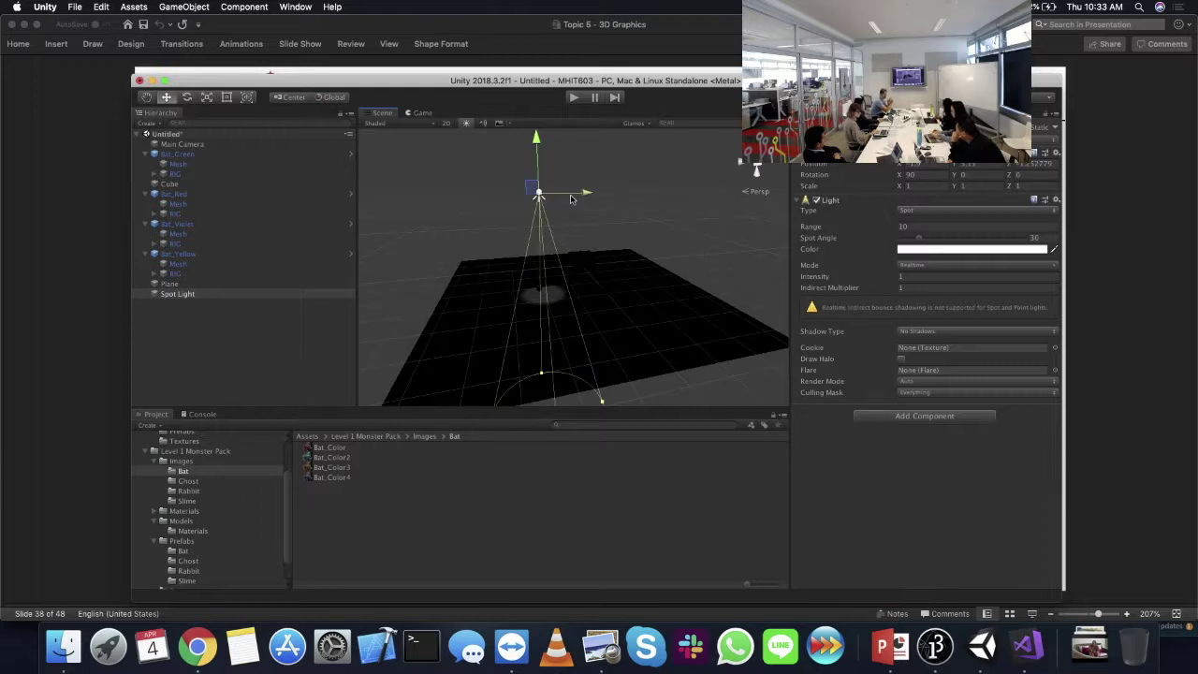
scroll(571, 211, "down", 1)
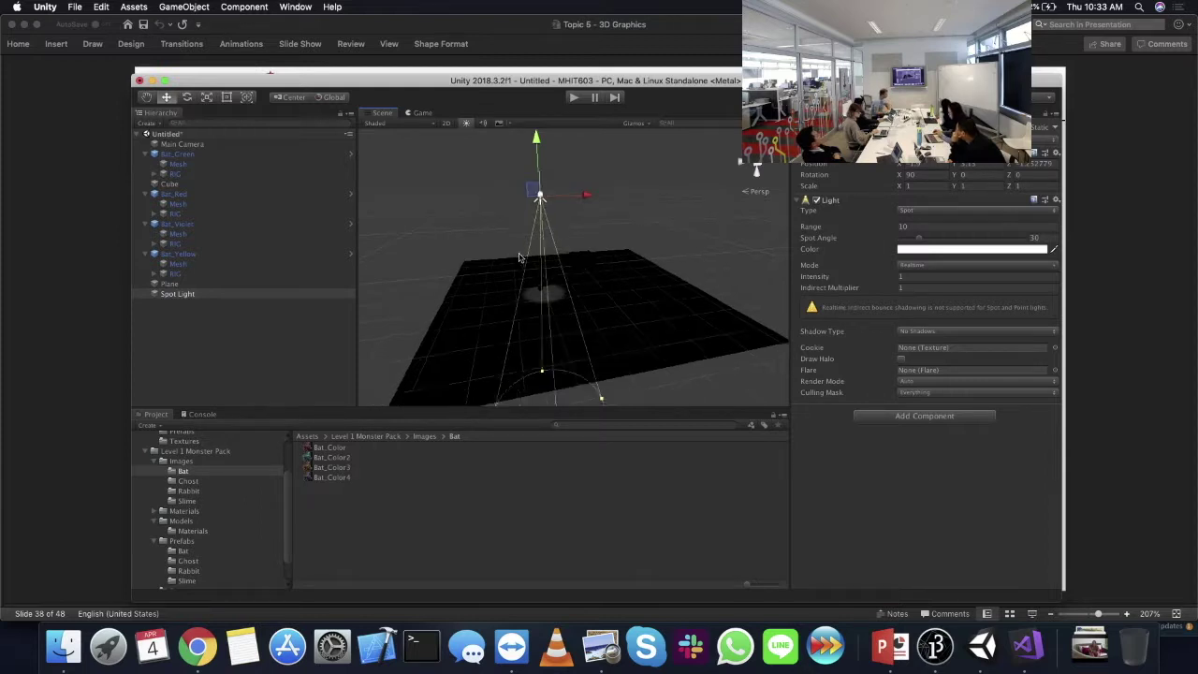
scroll(529, 248, "up", 5)
left_click_drag(524, 262, 525, 278, "alt")
scroll(541, 274, "down", 4)
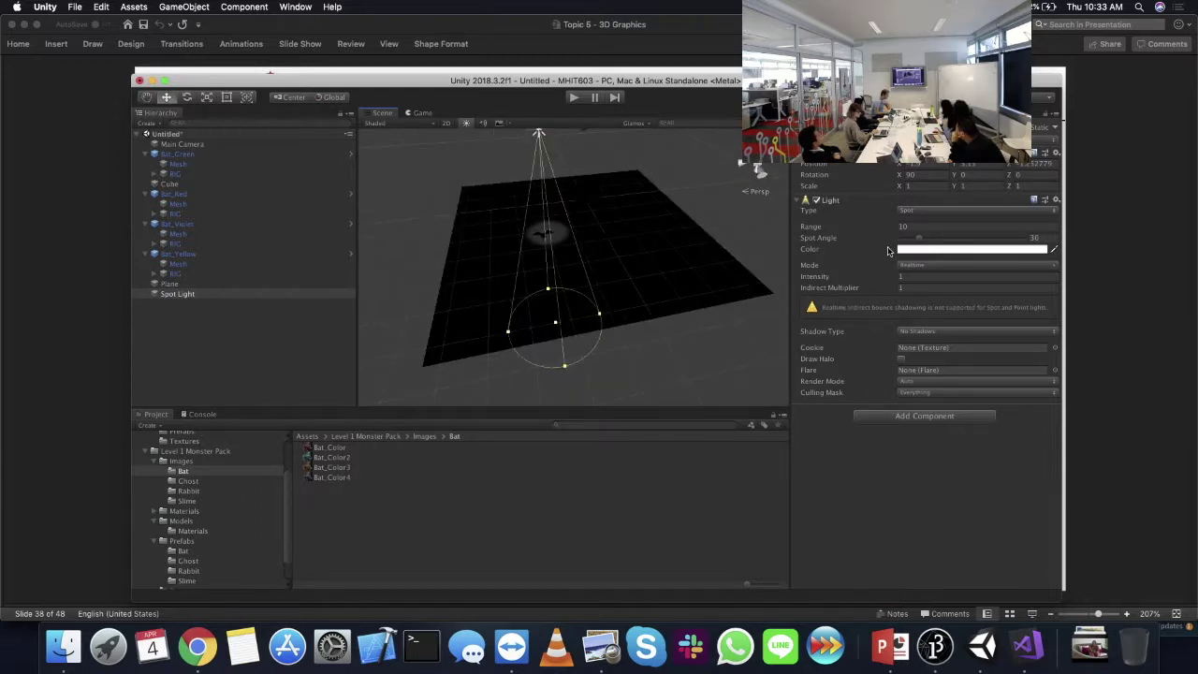
left_click(942, 276)
type("2")
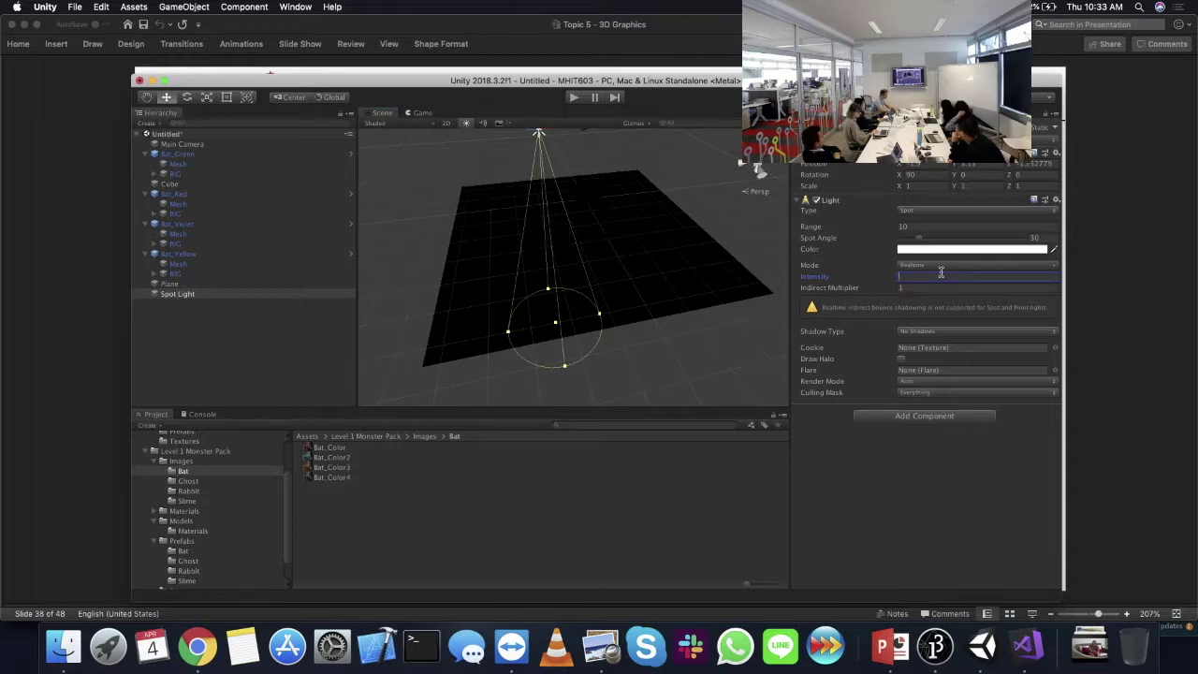
- Tilt the spotlight to an X rotation of about 42.2 and move it back so it shines obliquely at the bats
left_click_drag(646, 290, 733, 416, "alt")
left_click(186, 97)
left_click(166, 97)
left_click_drag(681, 323, 744, 227, "alt")
right_click_drag(744, 227, 661, 196)
left_click_drag(556, 319, 541, 259, "alt")
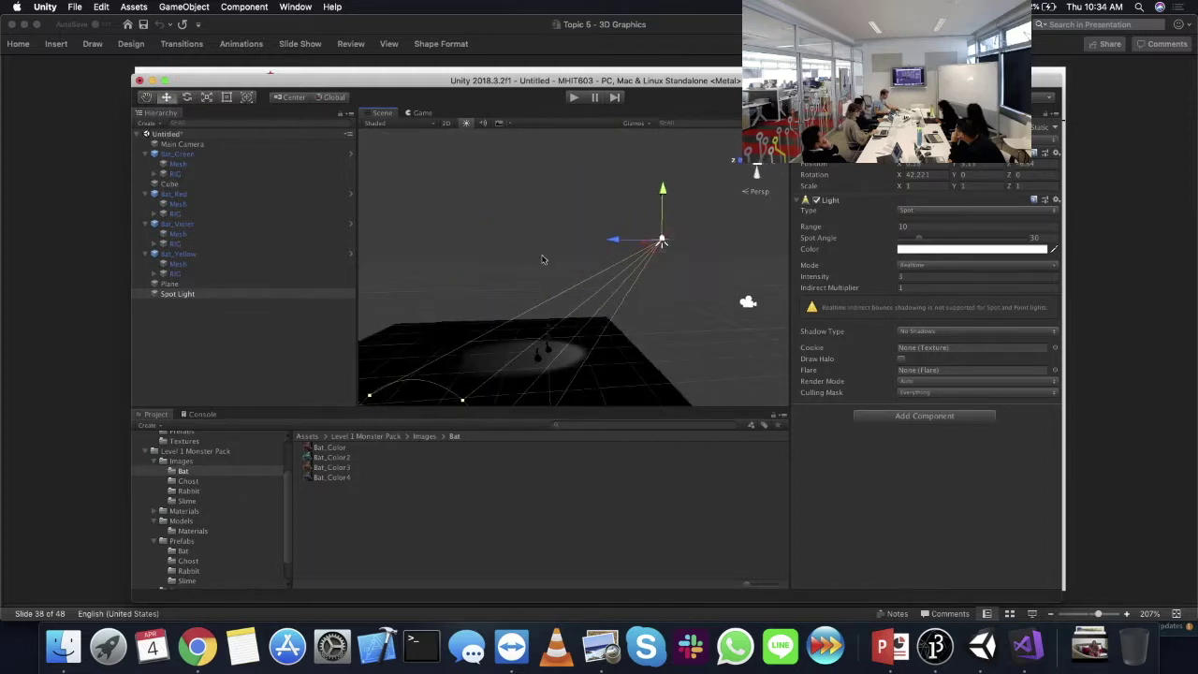
- Tilt the spotlight further toward the cube, to an X rotation of about 29.8
left_click(187, 98)
left_click_drag(684, 193, 678, 201)
key("w")
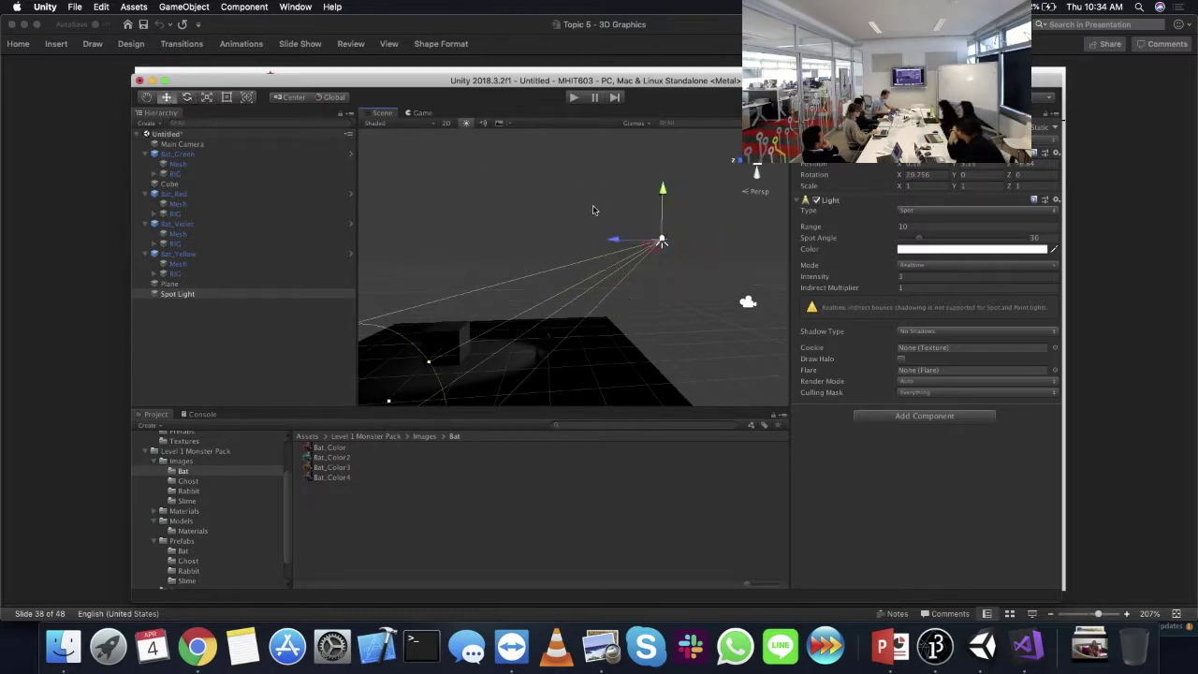
- Examine the tilted spotlight's cone and the area it lights on the plane, cube and bats from several angles
left_click_drag(660, 241, 478, 390, "alt")
right_click_drag(478, 389, 348, 345)
scroll(415, 329, "up", 4)
right_click_drag(415, 329, 568, 321)
left_click_drag(565, 321, 523, 307, "alt")
right_click_drag(523, 306, 459, 311)
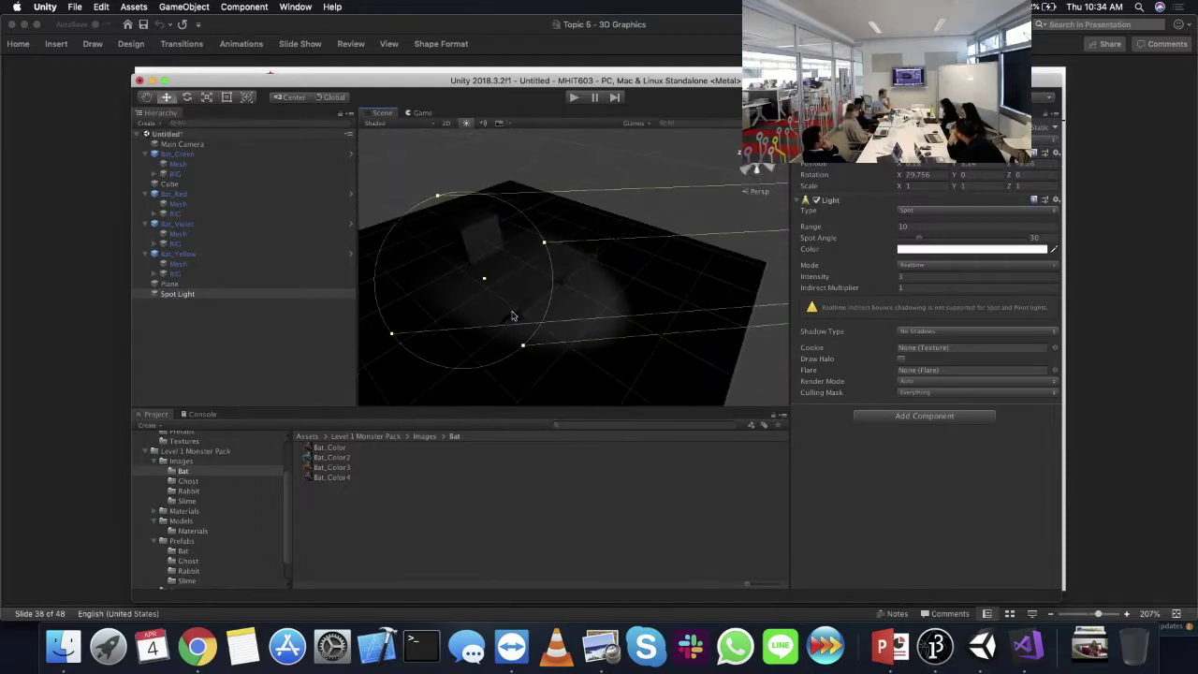
middle_click_drag(691, 307, 650, 303)
right_click_drag(649, 302, 718, 247)
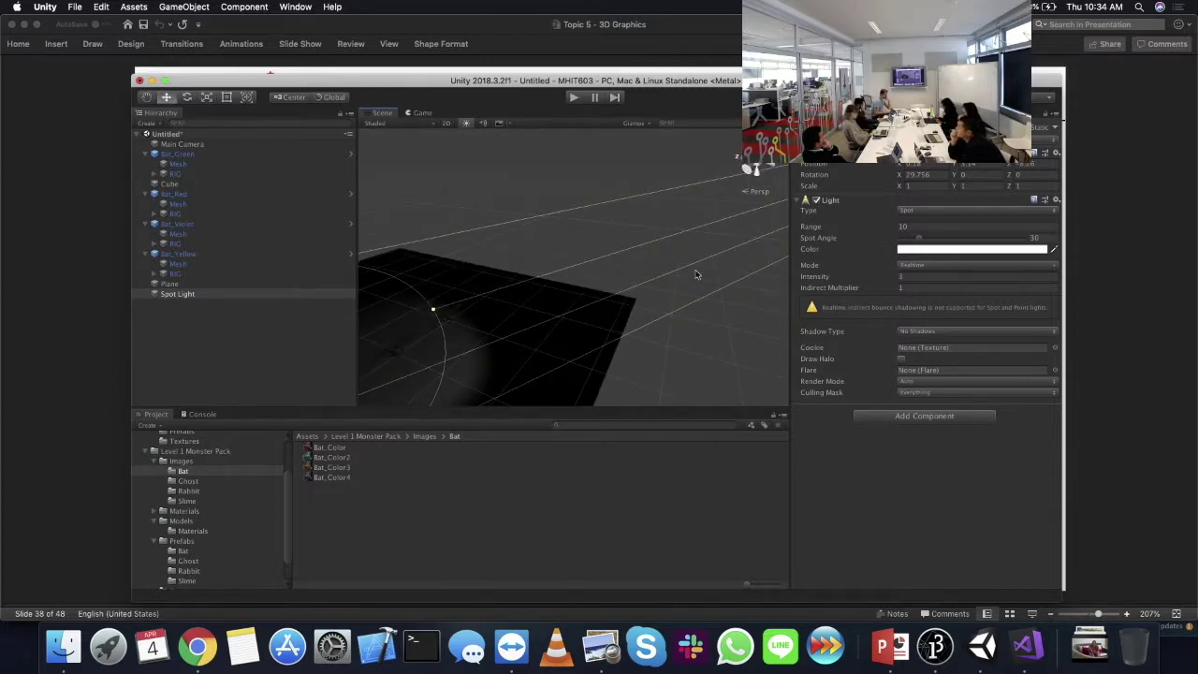
- Frame the spotlight in the scene and set its Intensity to 10
key("f")
left_click(913, 275)
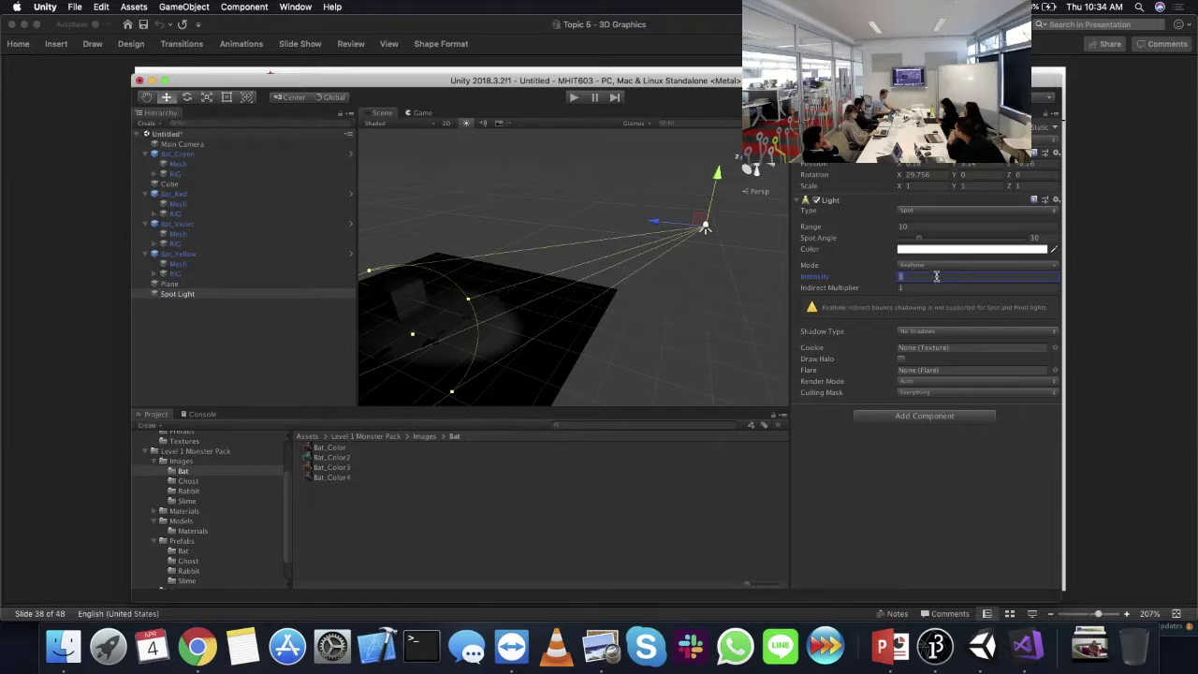
type("2")
type("10")
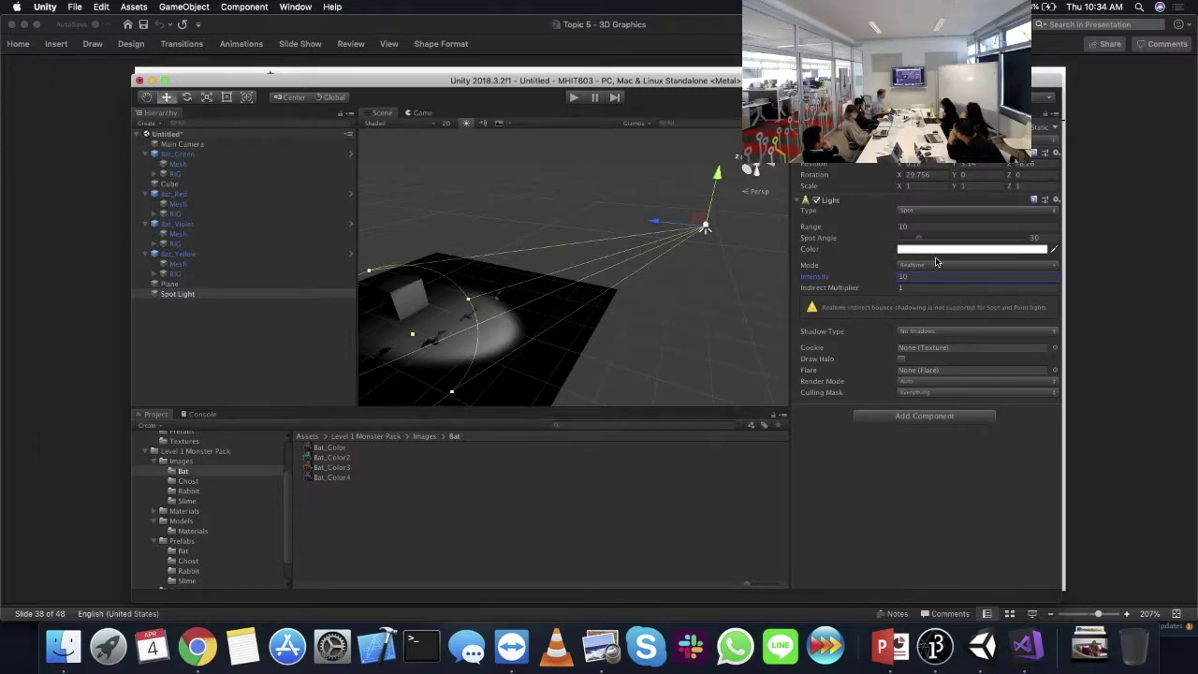
- Try a different Range value for the spotlight, then return it to 10
left_click(894, 228)
left_click_drag(653, 293, 548, 287, "alt")
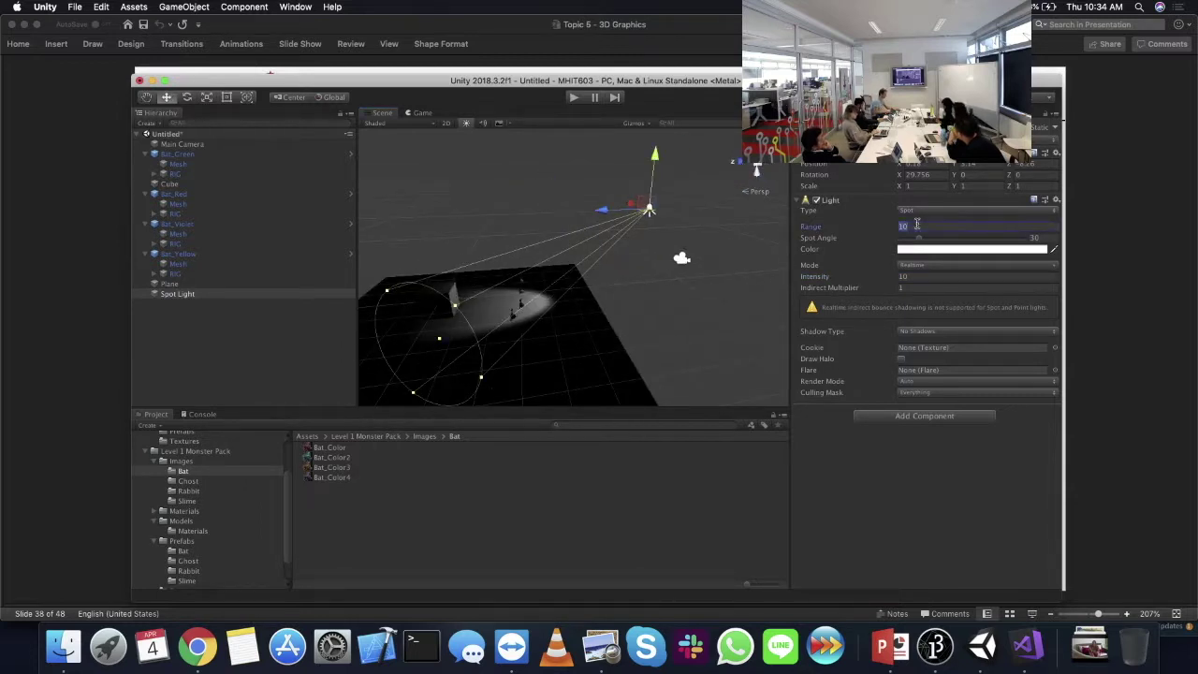
key("BackSpace")
key("BackSpace")
type("2")
key("BackSpace")
type("410")
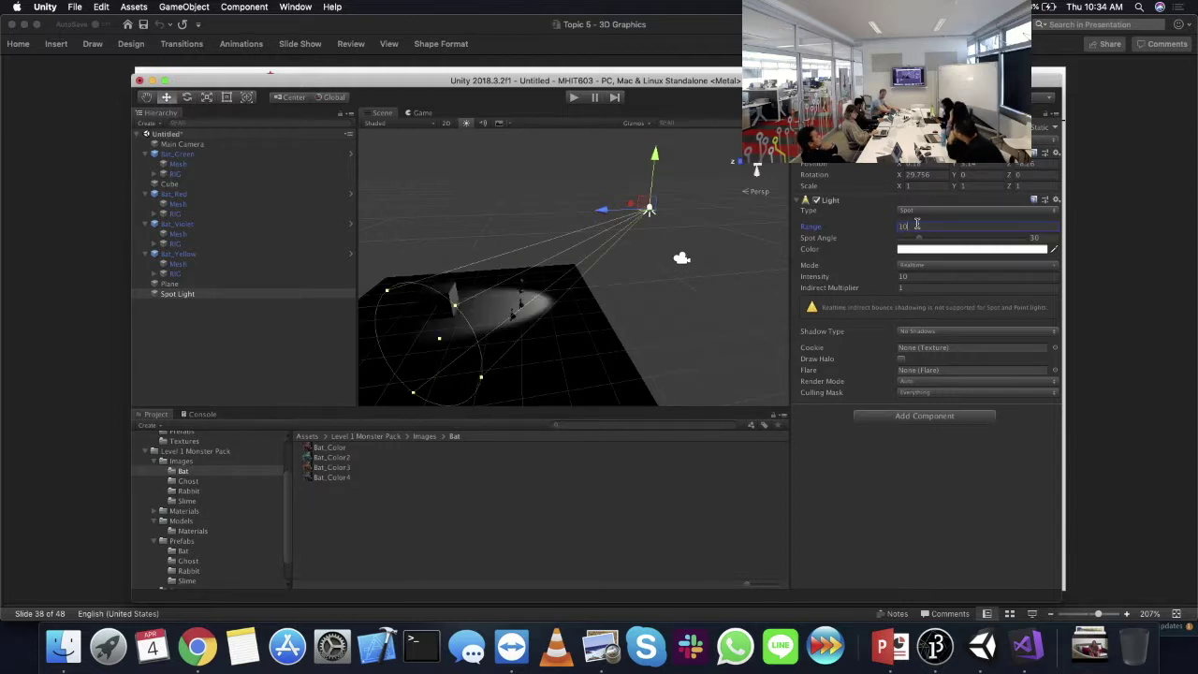
- Try the spotlight's Spot Angle at 179 and at 1, and inspect the narrow beam on the plane
left_click_drag(921, 240, 1037, 239)
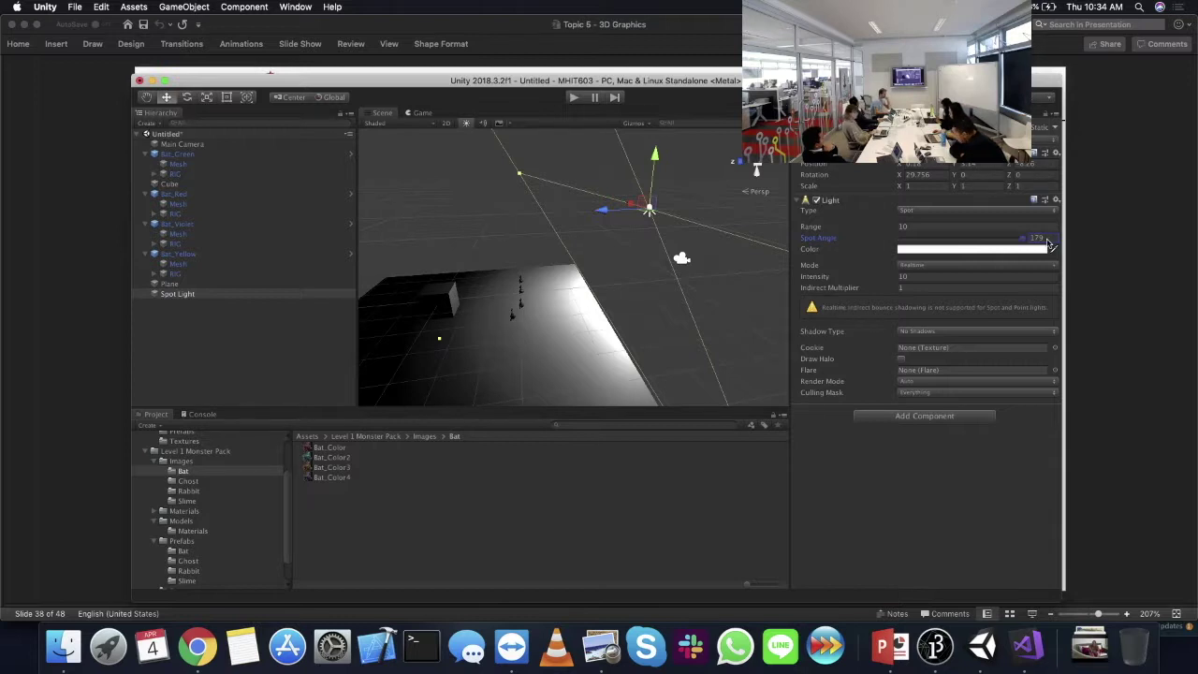
left_click_drag(1039, 240, 902, 244)
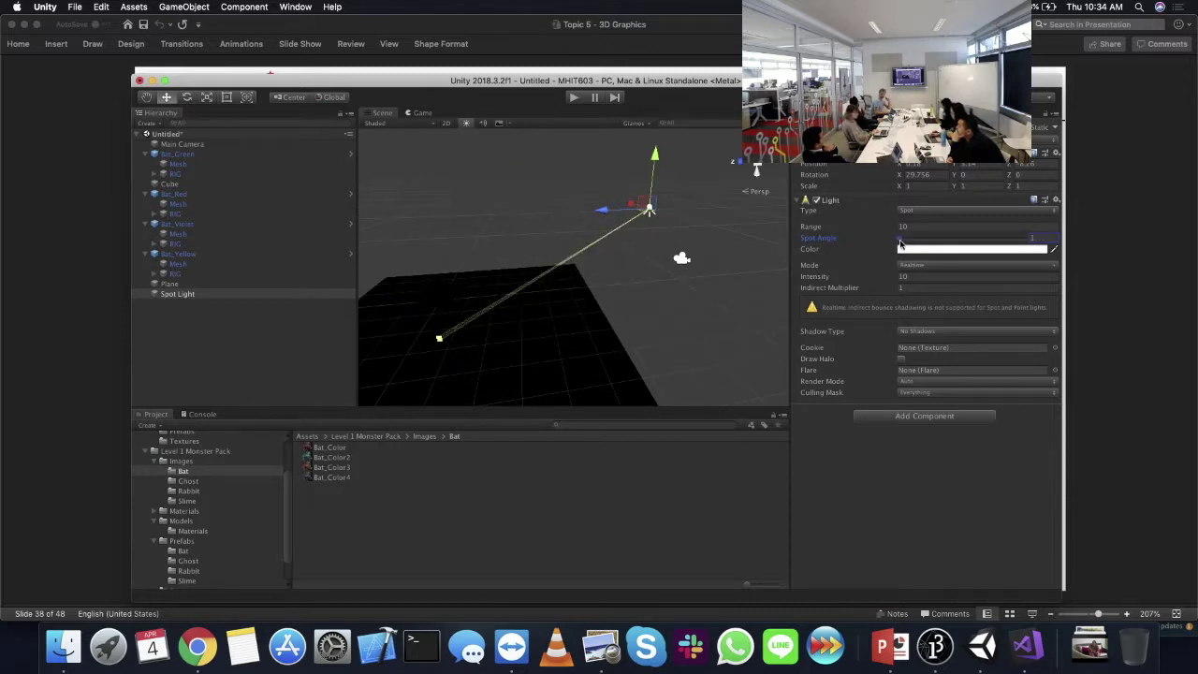
scroll(618, 319, "up", 10)
middle_click_drag(520, 315, 607, 309)
scroll(647, 286, "down", 10)
scroll(605, 313, "up", 5)
right_click_drag(605, 315, 615, 286)
scroll(615, 284, "up", 5)
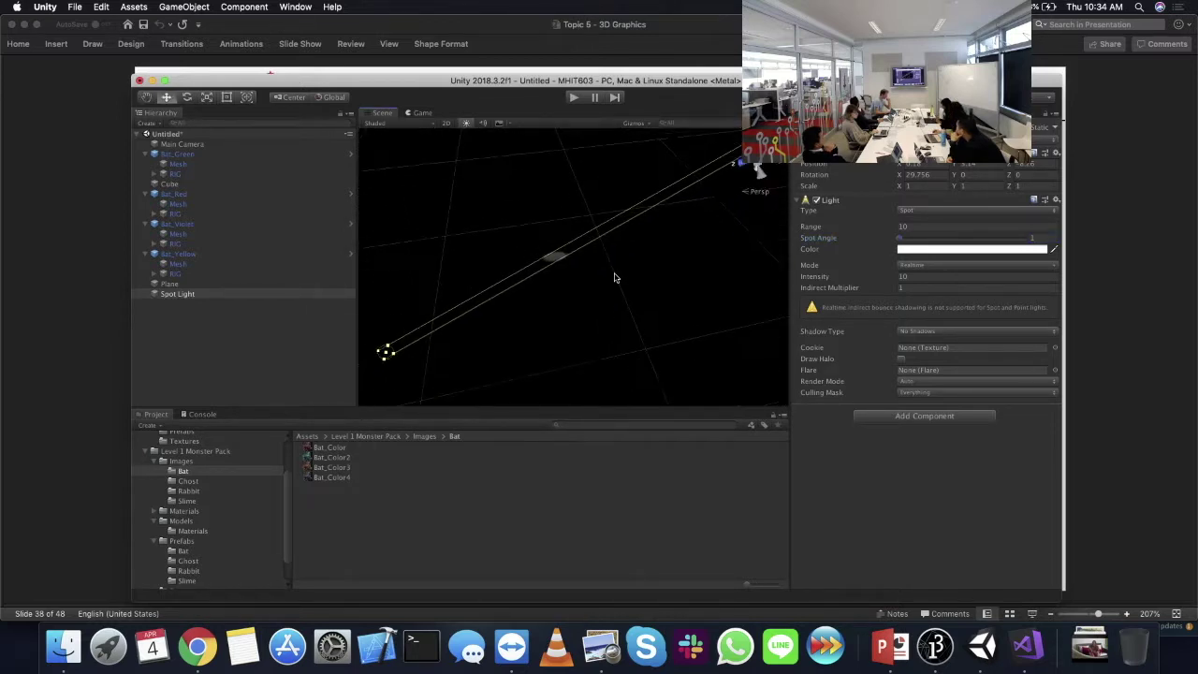
left_click_drag(613, 279, 588, 256, "alt")
- Widen the spotlight's Spot Angle to 53.1 so that the cone covers the bats
left_click_drag(899, 235, 942, 239)
right_click_drag(524, 243, 553, 212)
scroll(602, 263, "down", 3)
mouse_move(940, 239)
left_mouse_down()
mouse_move(929, 241)
mouse_move(974, 240)
mouse_move(936, 240)
left_mouse_up()
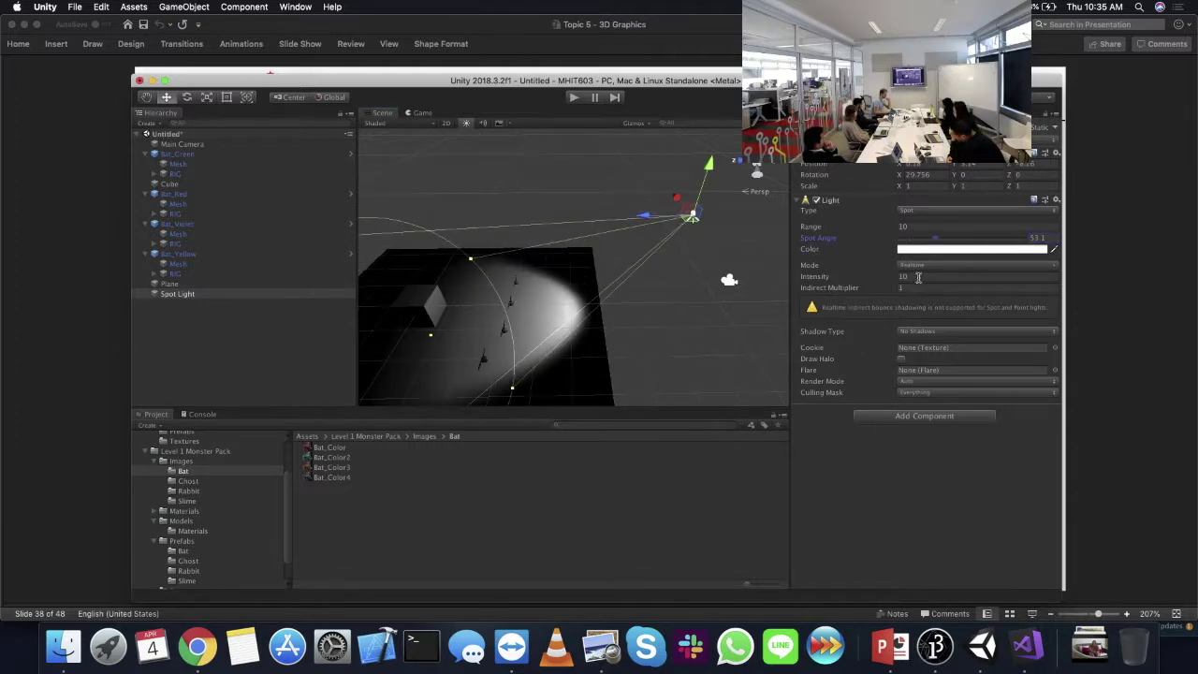
- Change the spotlight's color to yellow and set its Shadow Type to Hard Shadows
left_click(940, 250)
left_click_drag(1165, 174, 1150, 186)
left_click(1060, 105)
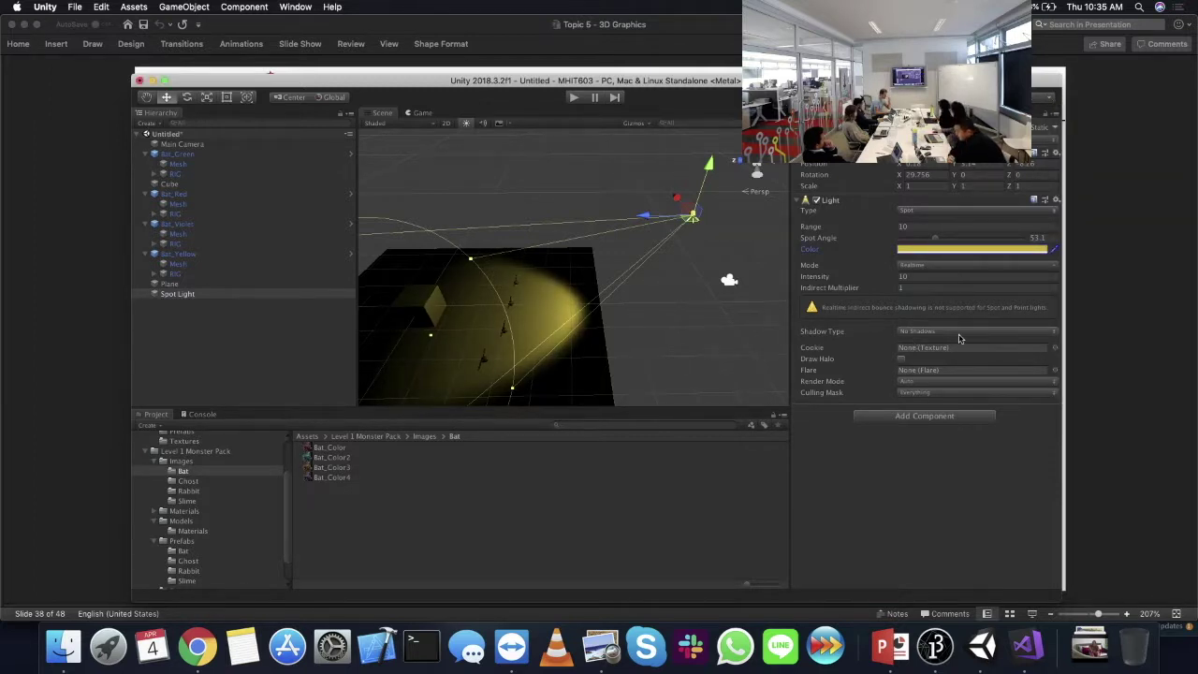
left_click(930, 329)
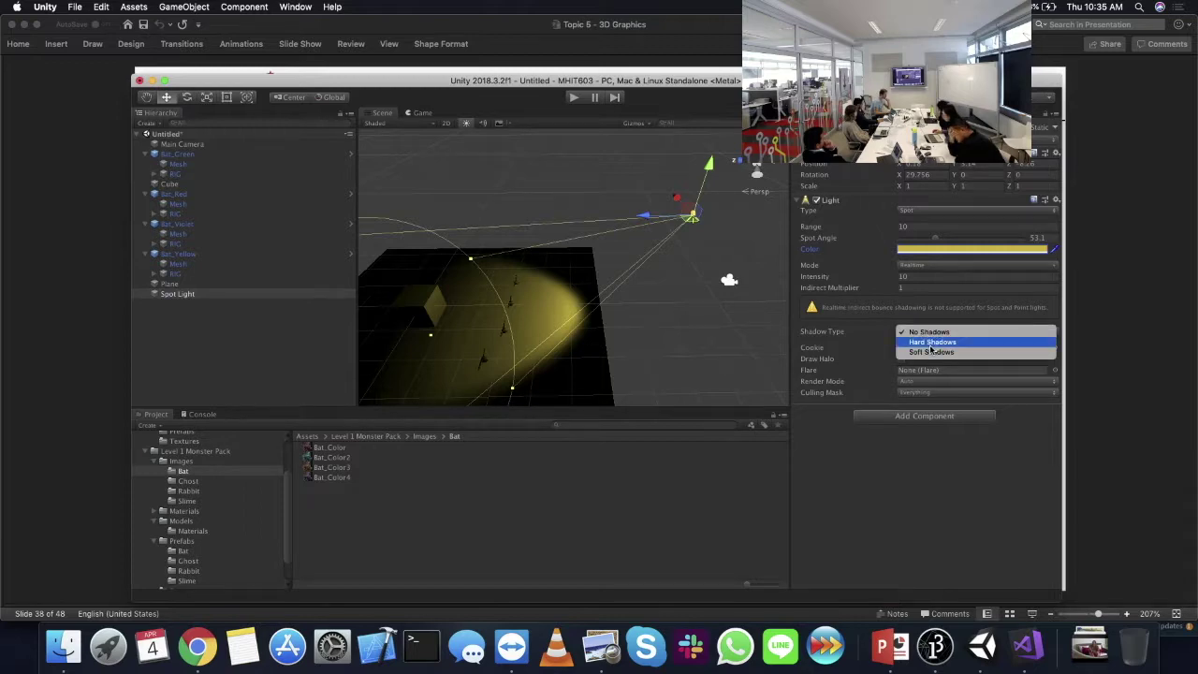
left_click(930, 344)
left_click_drag(403, 252, 476, 240, "alt")
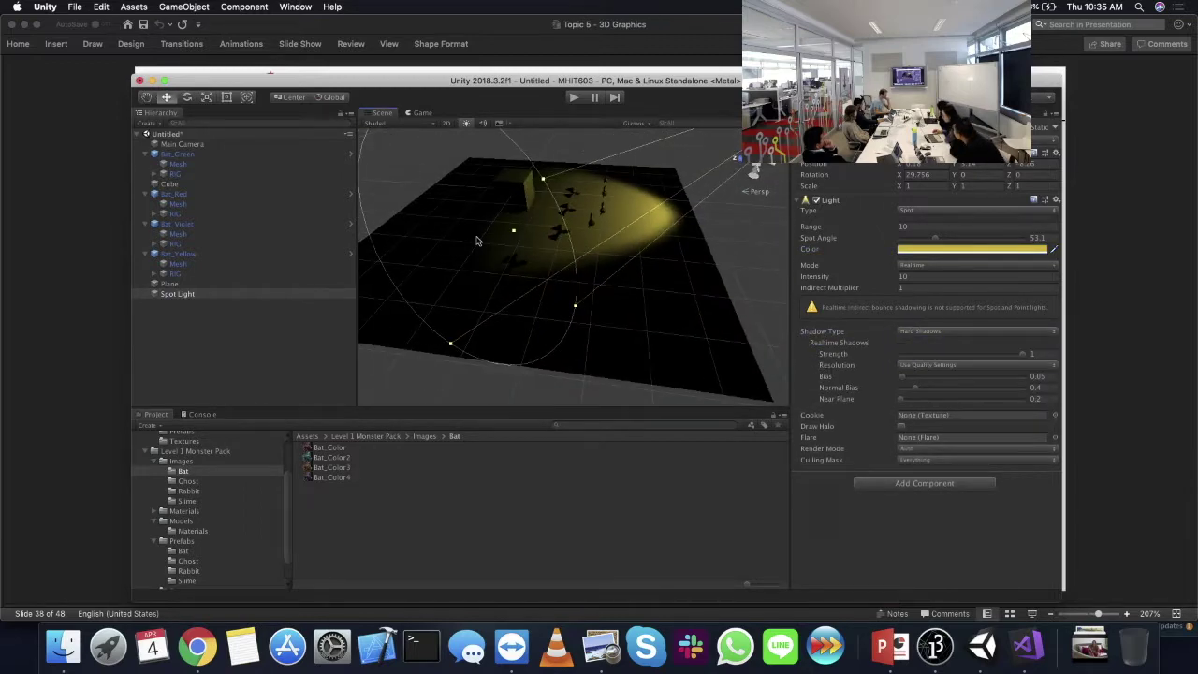
- Switch to the PowerPoint Lights slide and point out the ambientLight(r, g, b) call
left_click(53, 339)
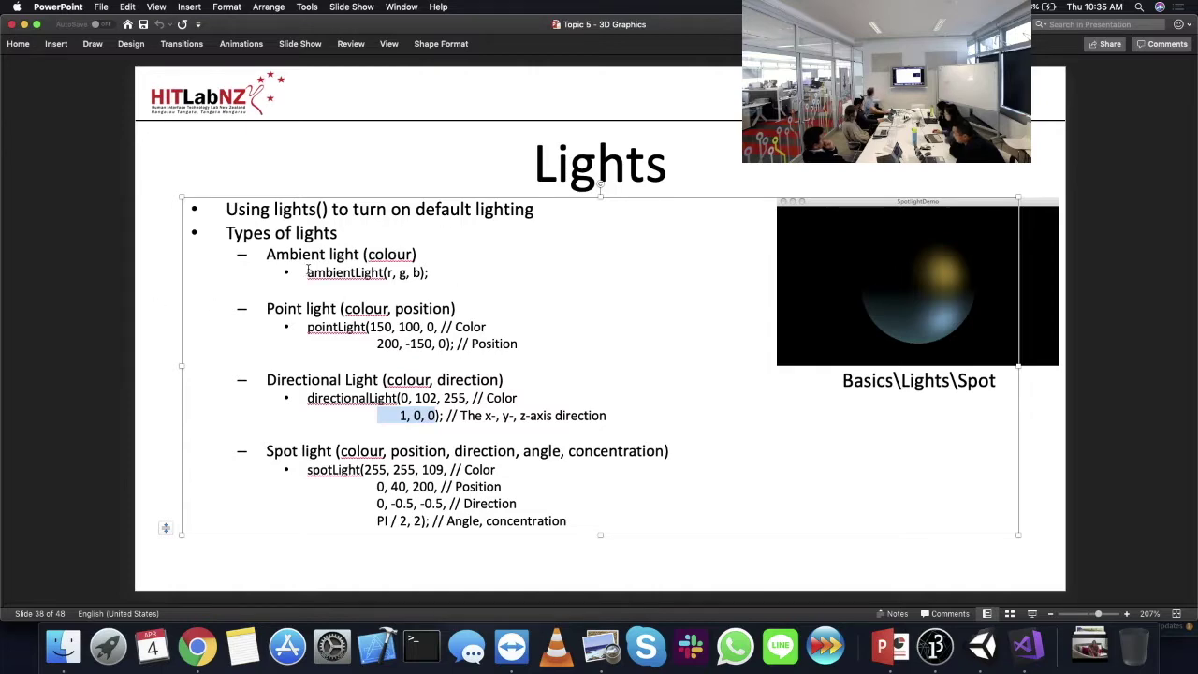
left_click_drag(308, 269, 437, 273)
left_click(436, 273)
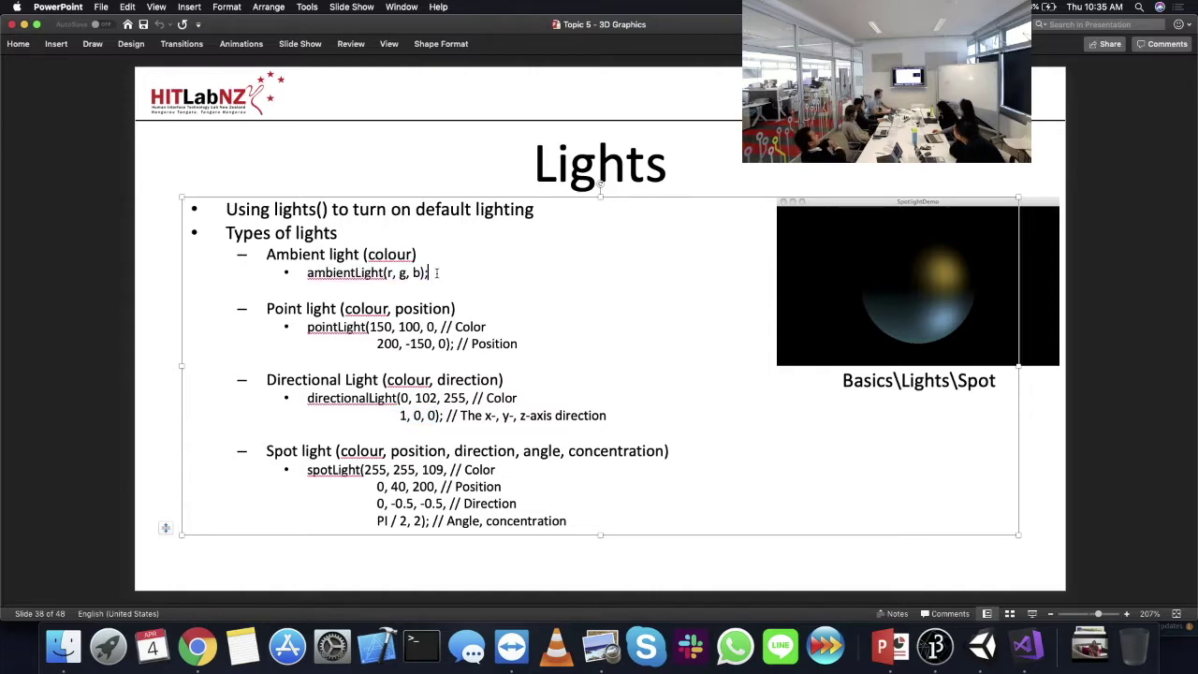
- Switch back to Unity and, in the Lighting Settings, set the environment lighting Source to Color with ambient color 574949
key("super+Tab")
left_click(292, 7)
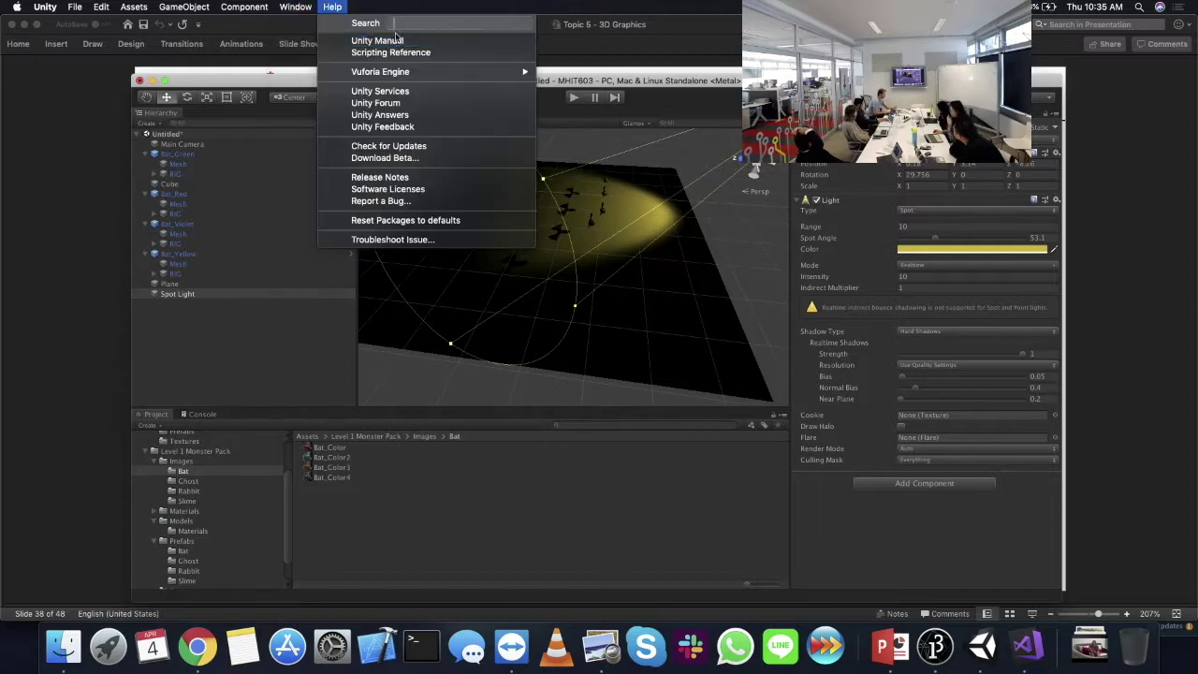
mouse_move(298, 7)
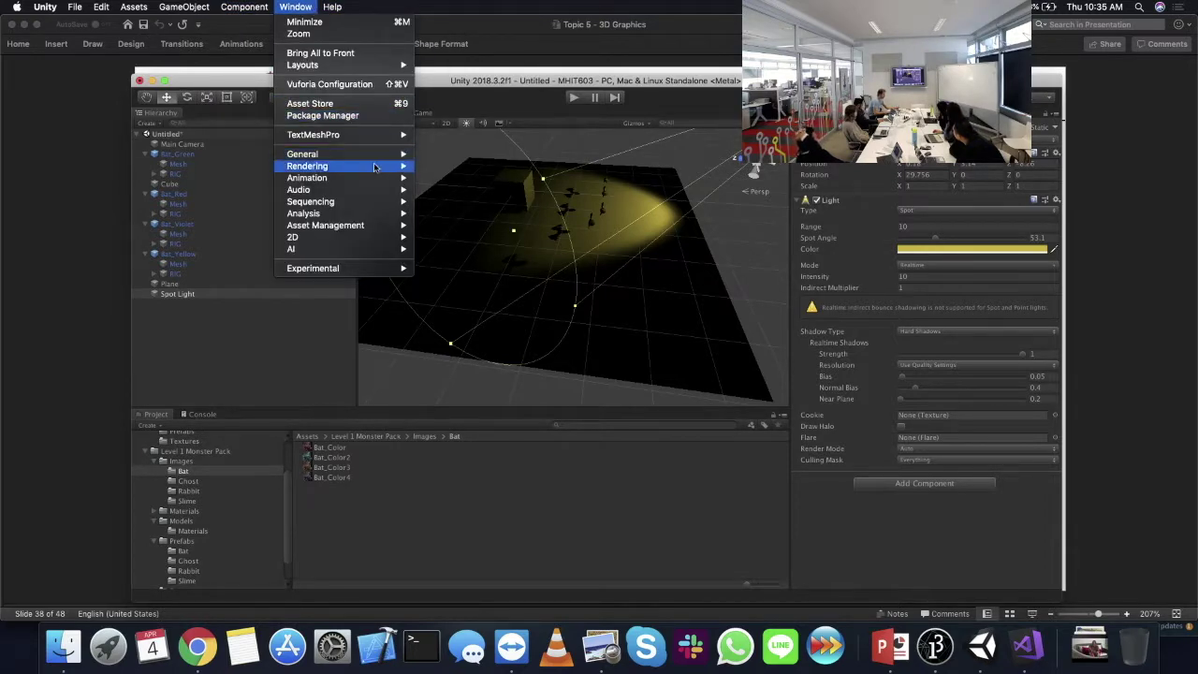
mouse_move(375, 167)
left_click(450, 166)
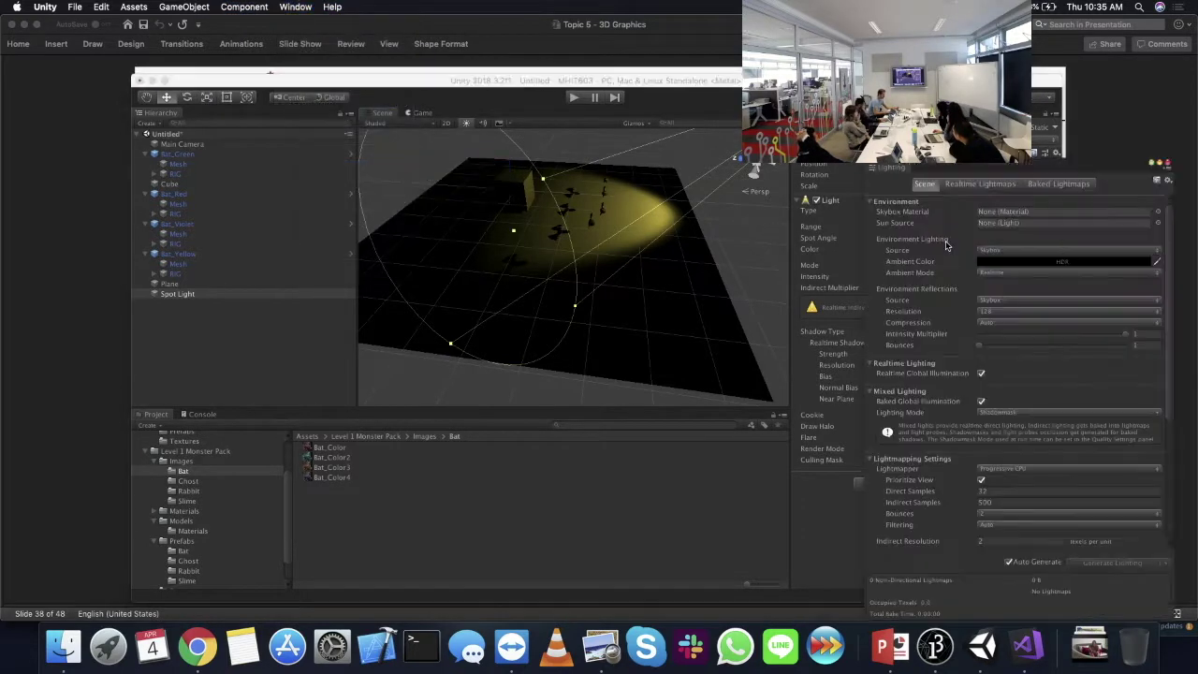
left_click(1008, 251)
left_click(1011, 271)
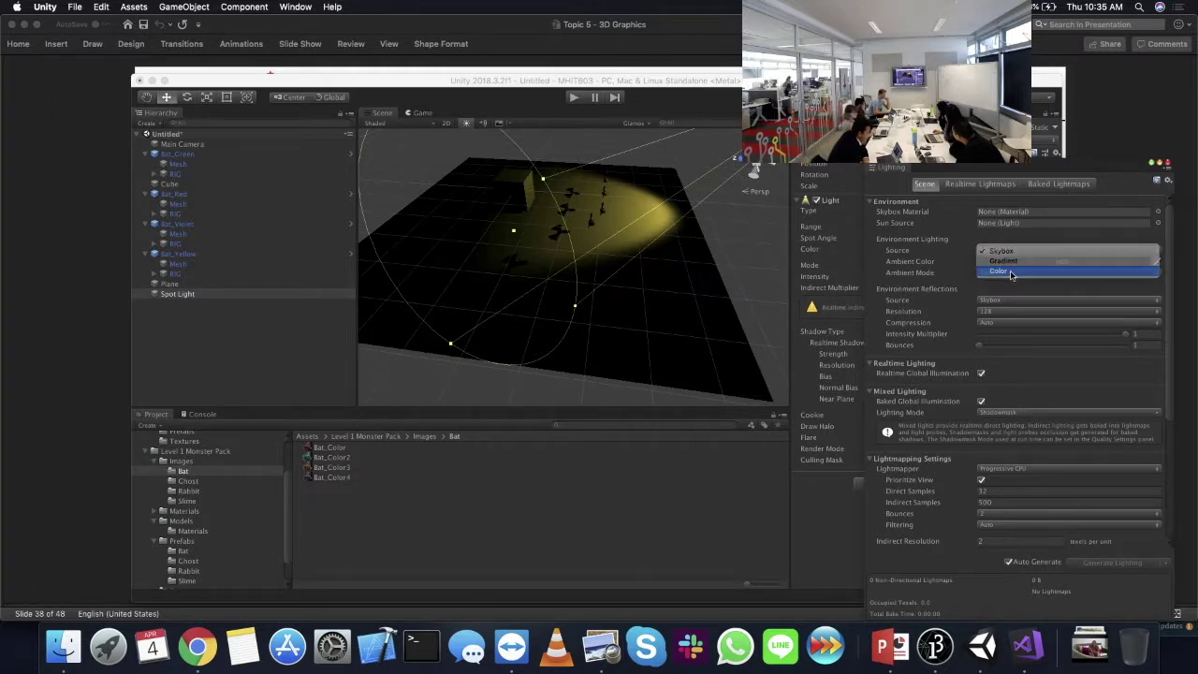
left_click(1013, 264)
left_click_drag(1109, 214, 1102, 218)
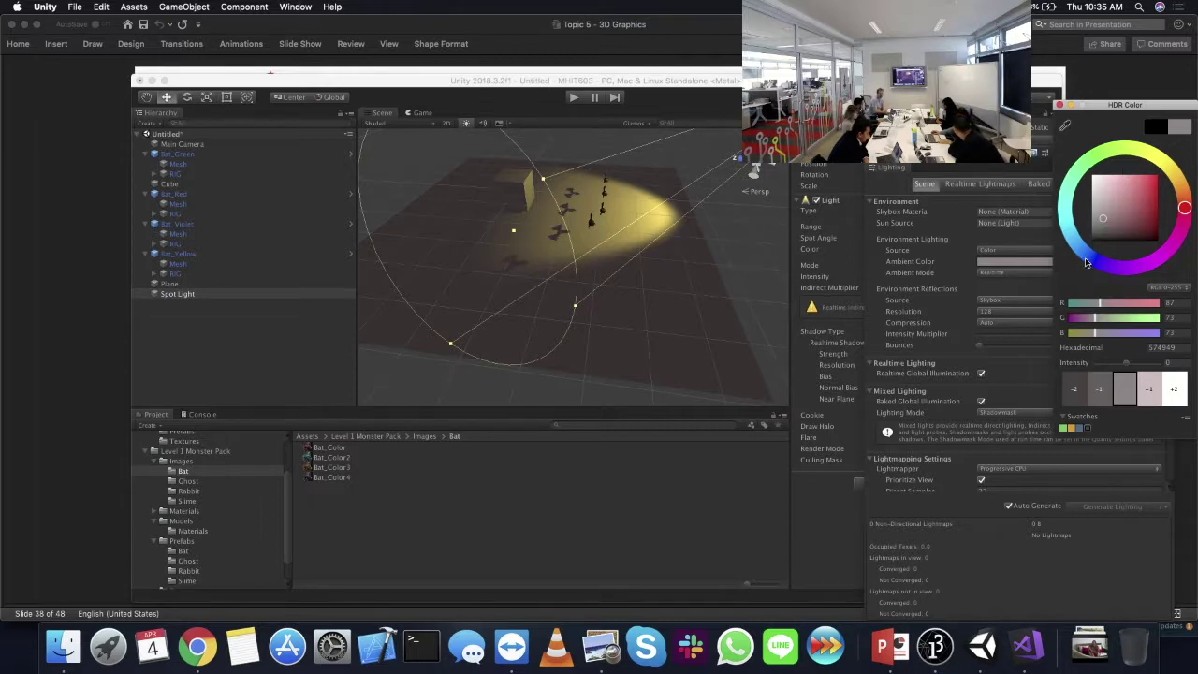
- Inspect the bats and cube under the ambient light, then switch to the PowerPoint Lights slide
left_click(661, 213)
left_click_drag(661, 213, 573, 231, "alt")
scroll(584, 225, "up", 5)
scroll(581, 230, "down", 5)
left_click(109, 226)
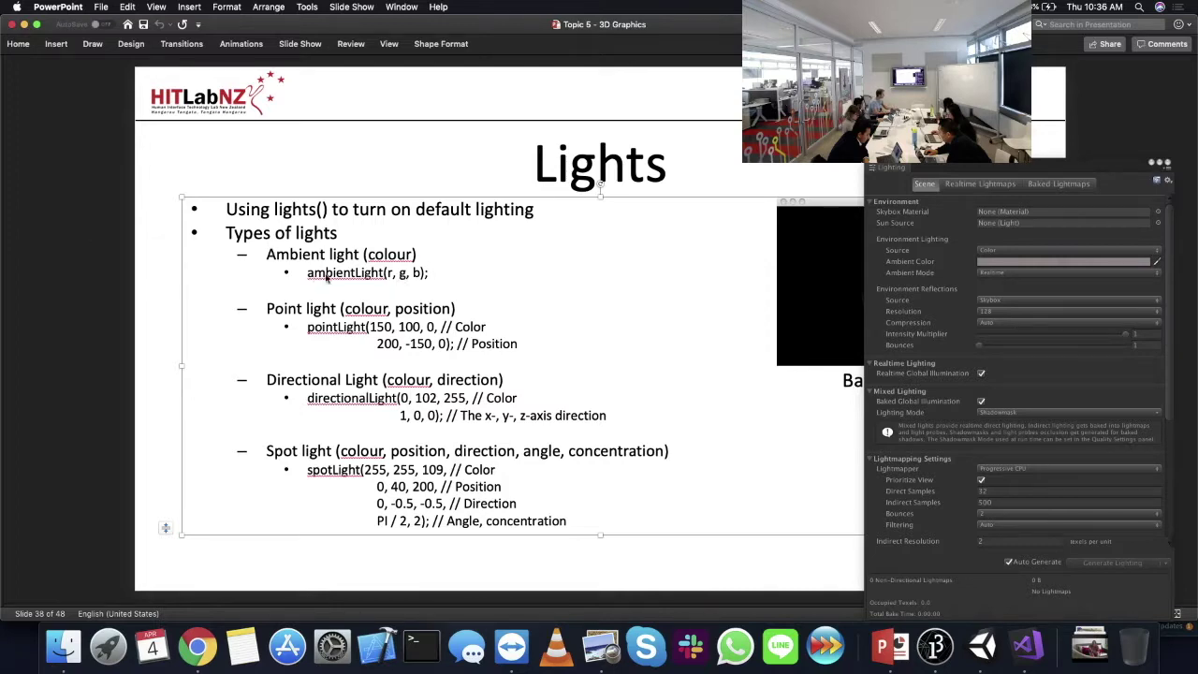
- Switch back to Unity and change the Ambient Color in the Lighting Settings to a neutral dark gray
key("super+Tab")
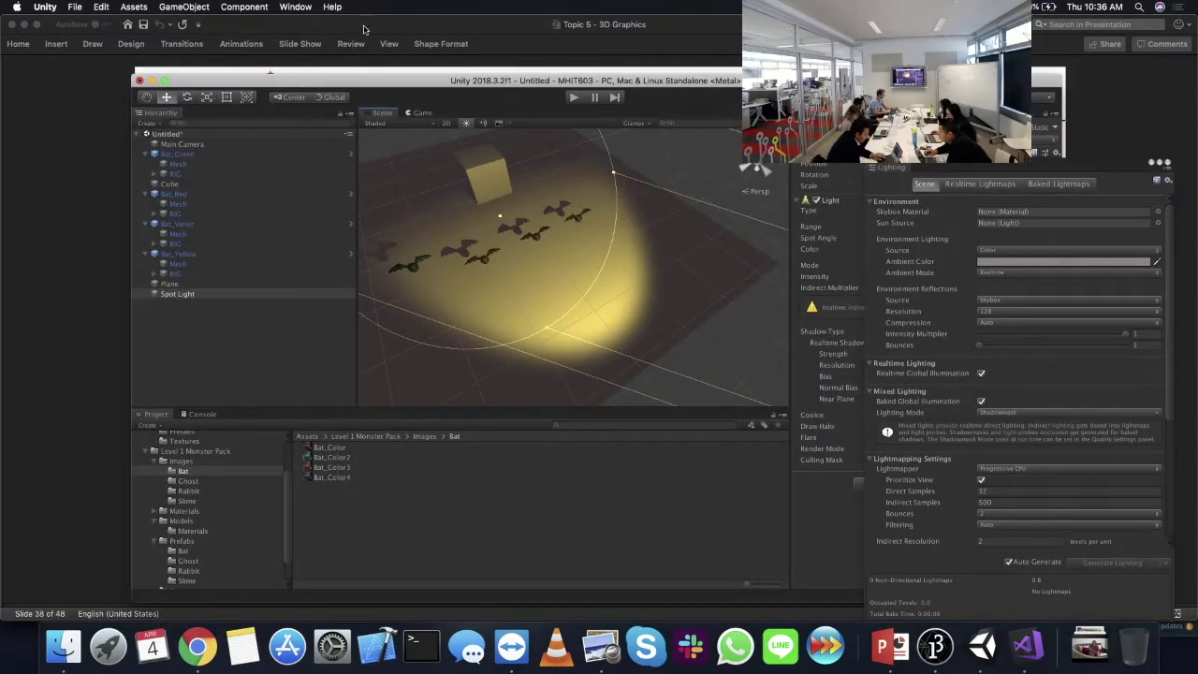
left_click(315, 7)
mouse_move(309, 166)
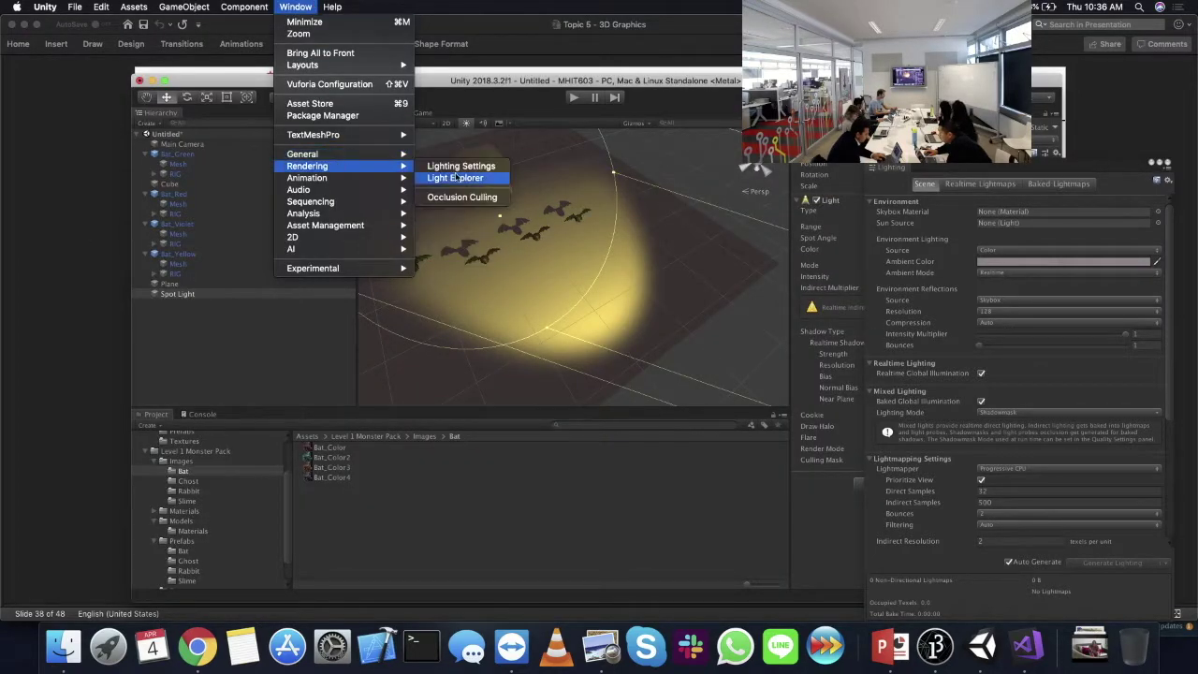
left_click(464, 164)
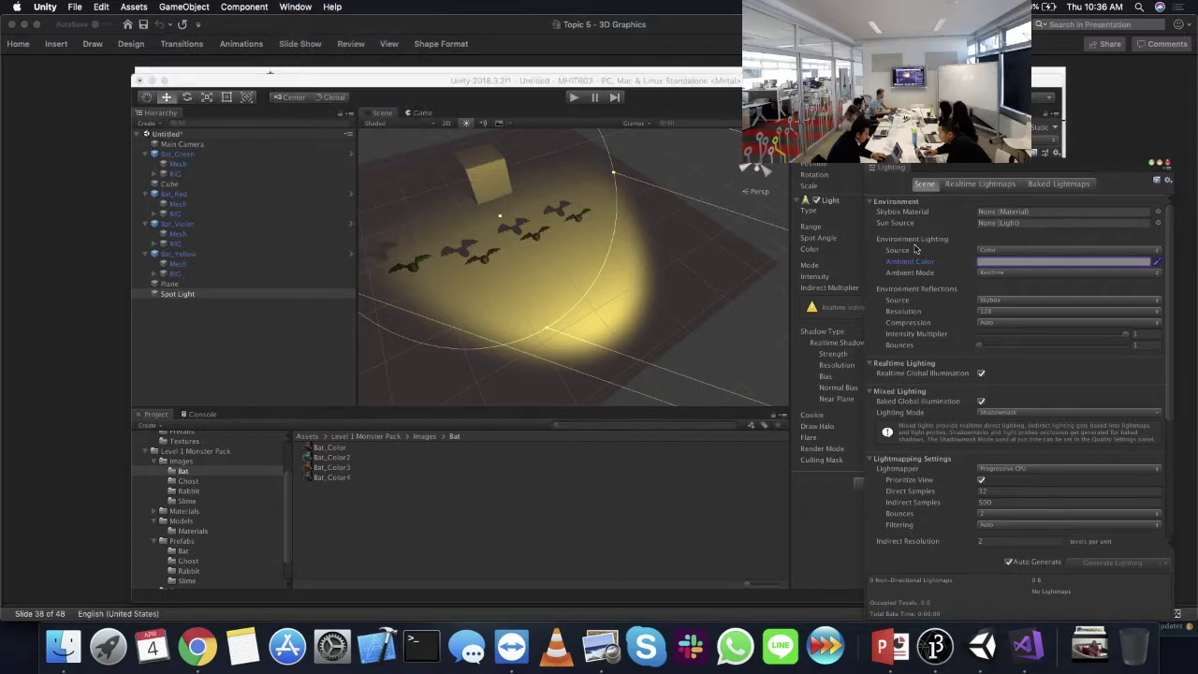
left_click(1000, 261)
mouse_move(1108, 221)
left_mouse_down()
mouse_move(1106, 198)
mouse_move(1089, 265)
mouse_move(1092, 229)
left_mouse_up()
- Examine the shadowed side of the cube under the gray ambient light
left_click(598, 255)
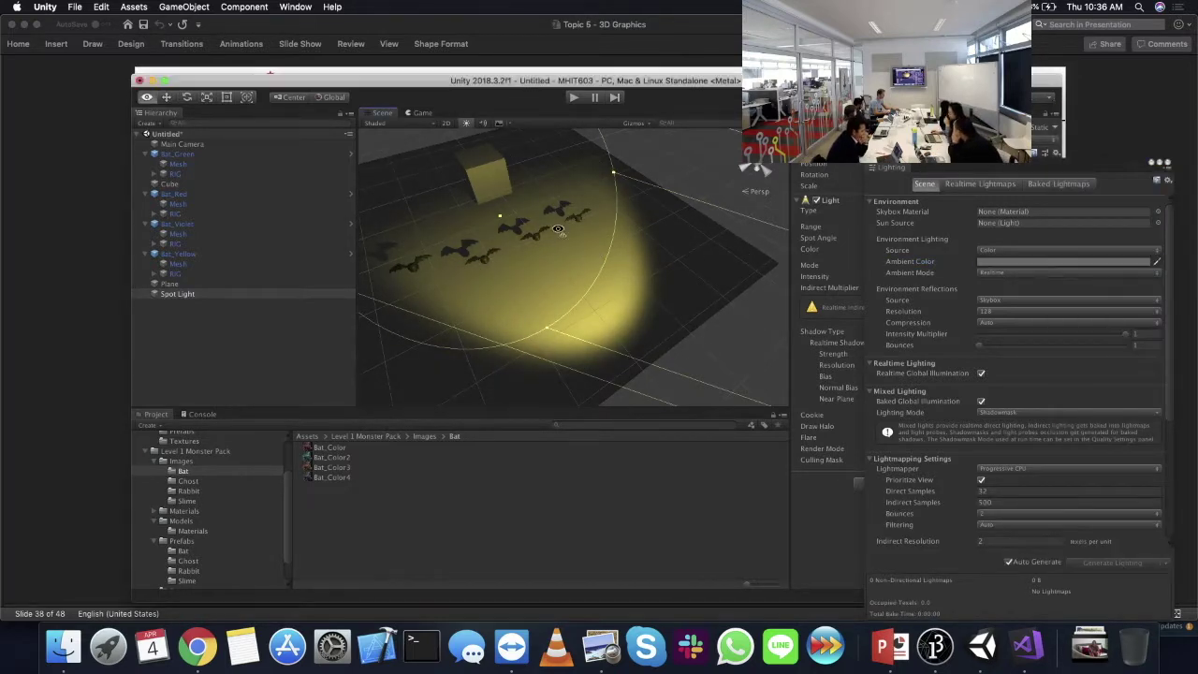
left_click_drag(598, 255, 687, 219, "alt")
middle_click_drag(687, 219, 575, 260)
scroll(710, 228, "up", 3)
scroll(573, 261, "up", 10)
left_click_drag(546, 265, 637, 252, "alt")
scroll(604, 254, "down", 8)
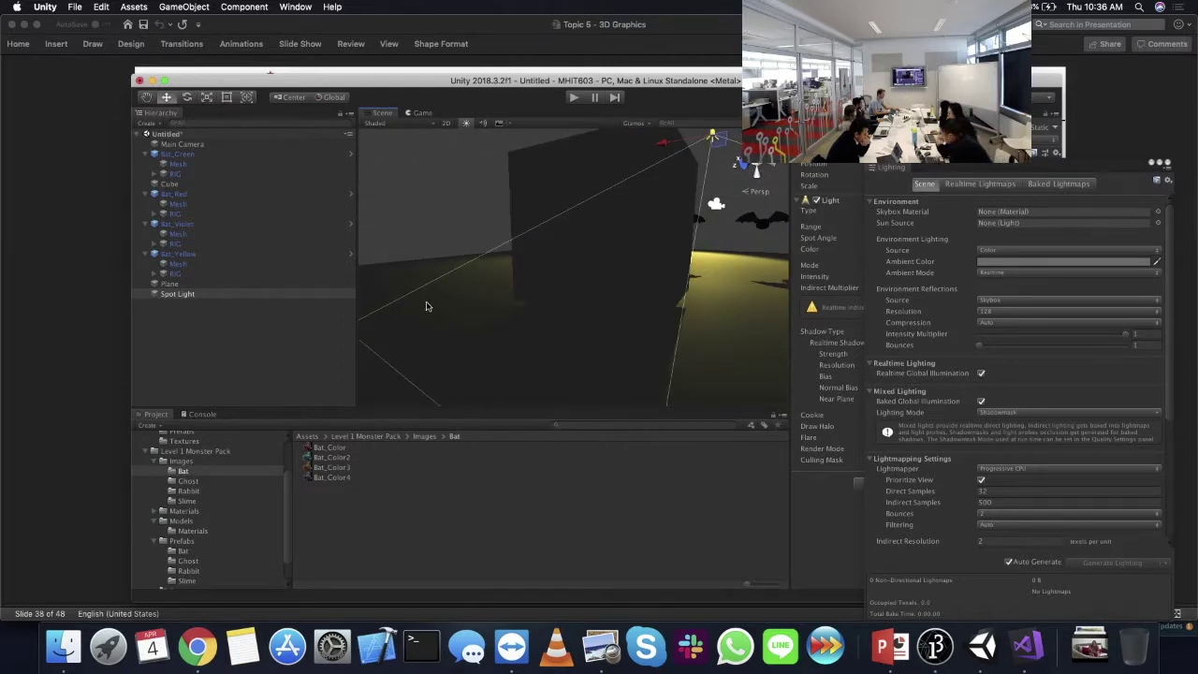
- Switch to the PowerPoint Lights slide, close the floating Lighting window and deselect the slide's text box
left_click(106, 340)
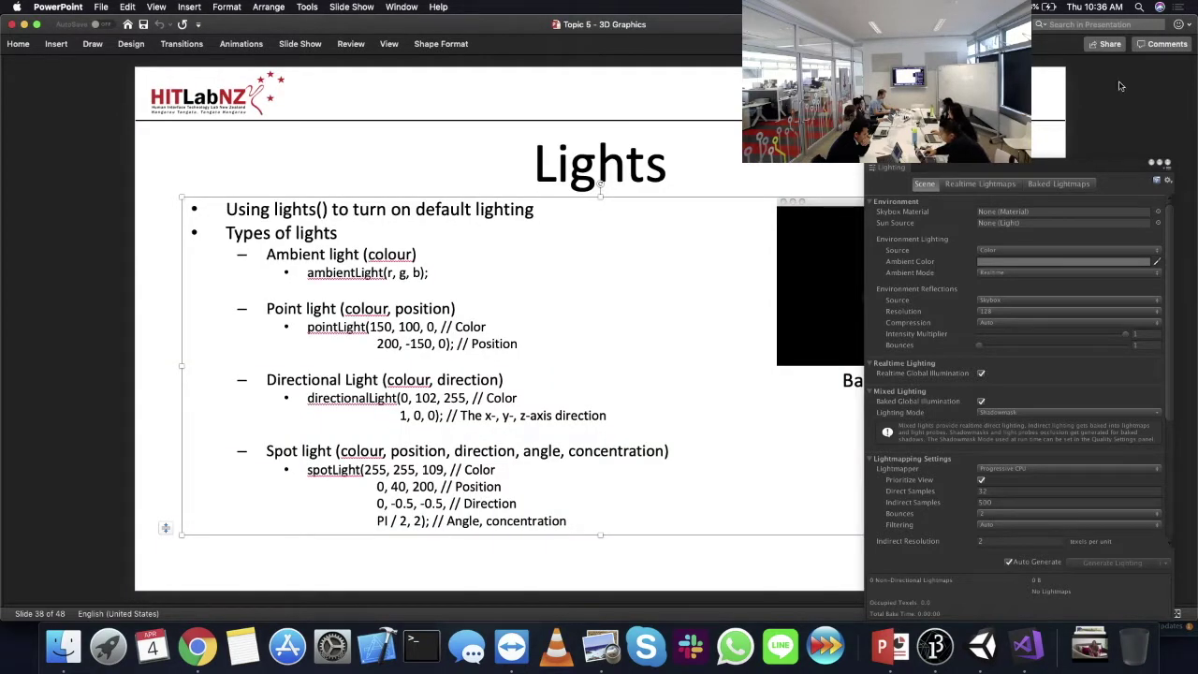
left_click(1168, 163)
left_click(8, 307)
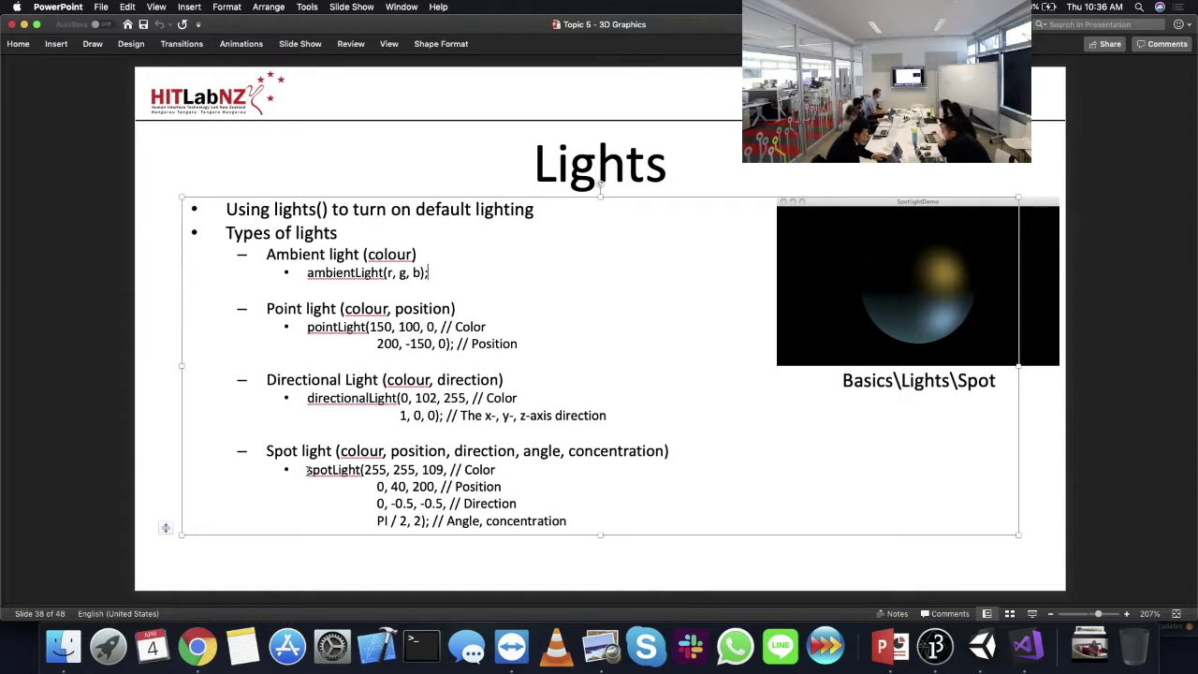
left_click(1093, 389)
- Compare the Unity spotlight's settings with the angle and concentration parameters of spotLight() on the PowerPoint slide
key("super+Tab")
left_click_drag(572, 221, 466, 300, "alt")
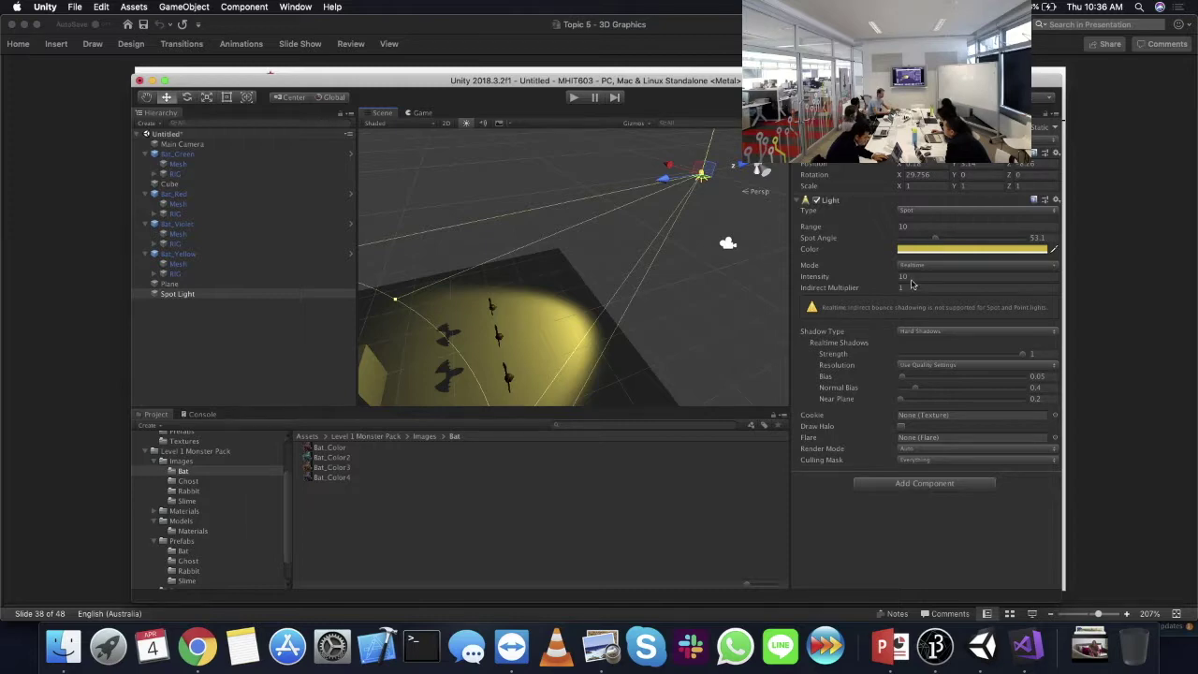
key("super+Tab")
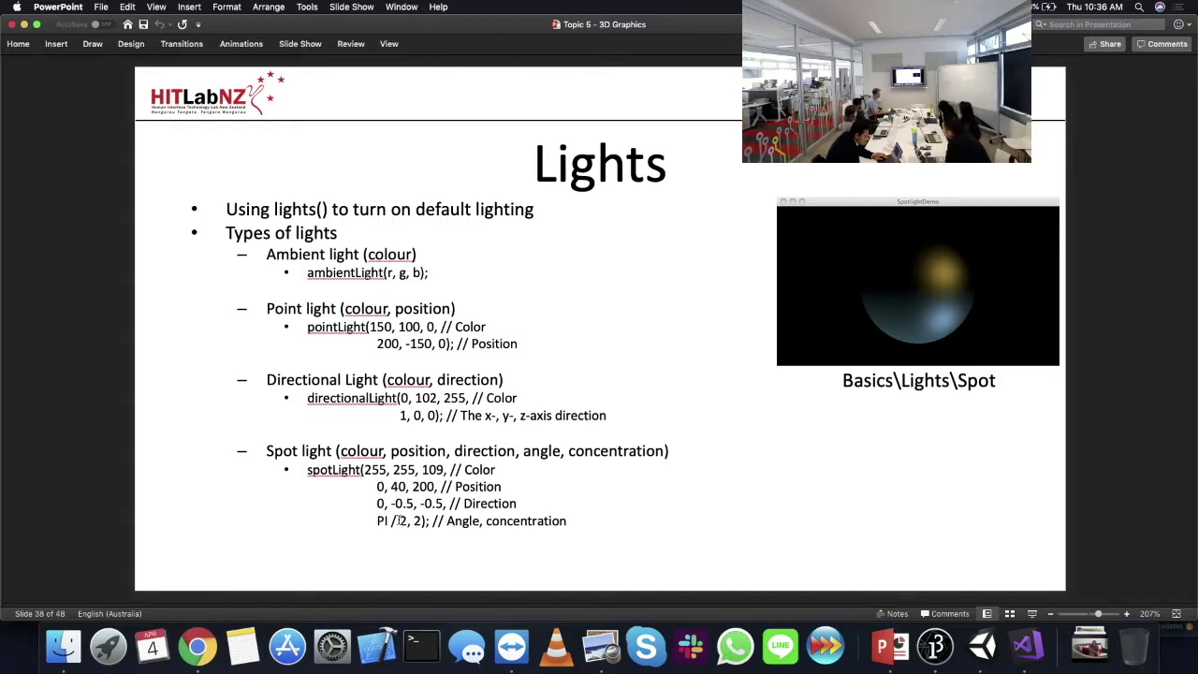
key("super+Tab")
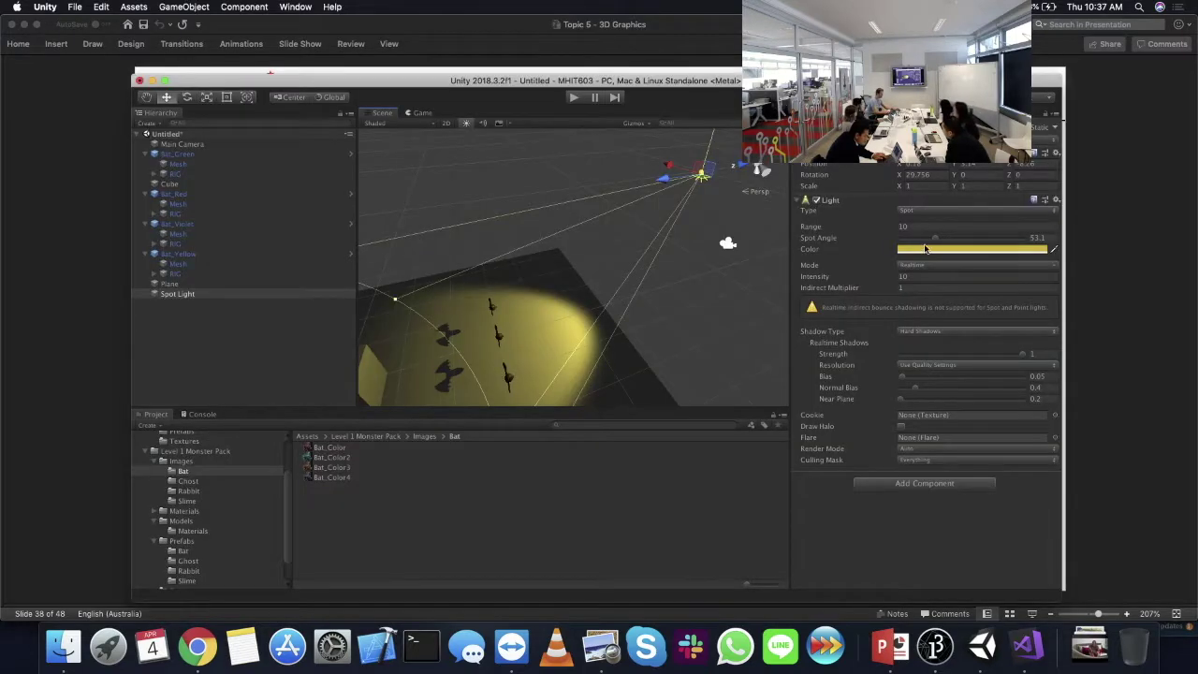
- Reduce the spotlight's Spot Angle to 33.3 and its Intensity to 1
mouse_move(935, 238)
left_mouse_down()
mouse_move(906, 241)
mouse_move(918, 241)
left_mouse_up()
left_click(925, 279)
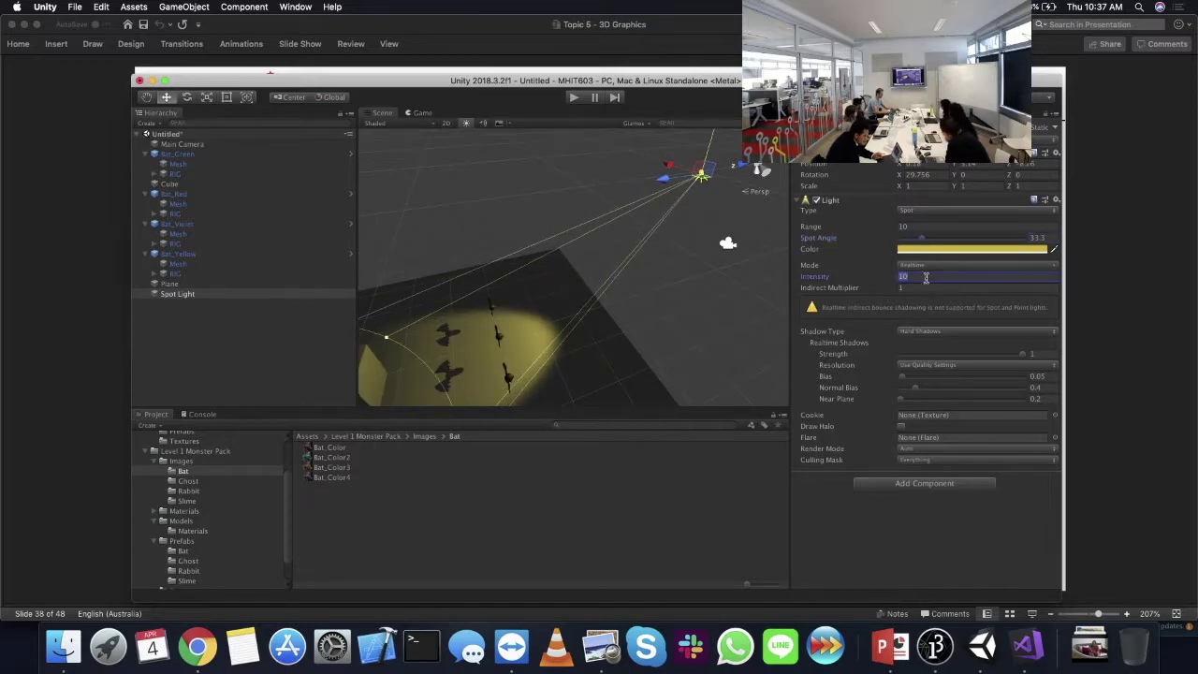
type("1")
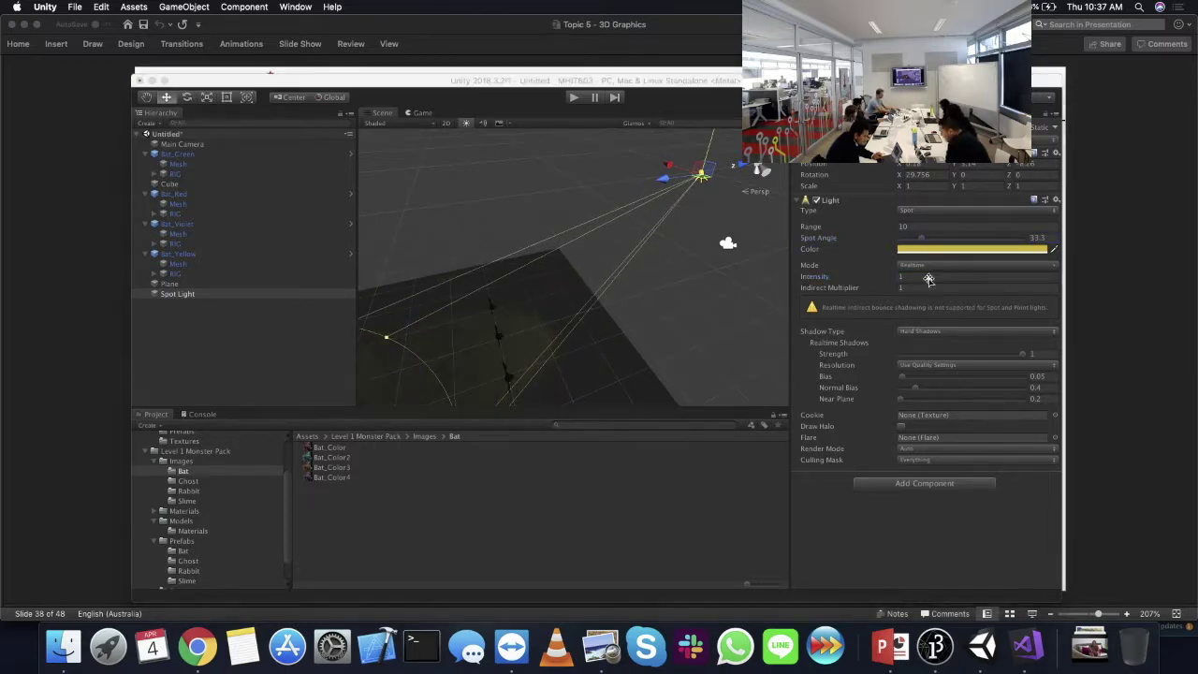
- Check back on the PowerPoint slide, then return to Unity and set the spotlight's Intensity to 10
key("super+Tab")
key("super+Tab")
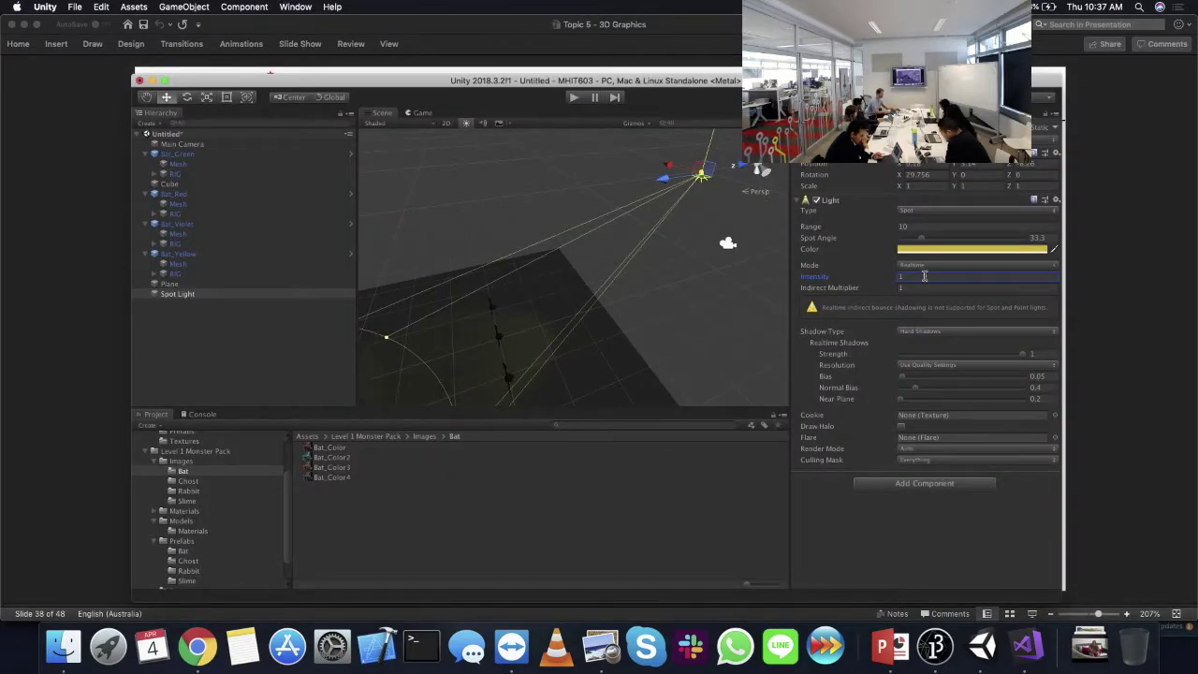
type("10")
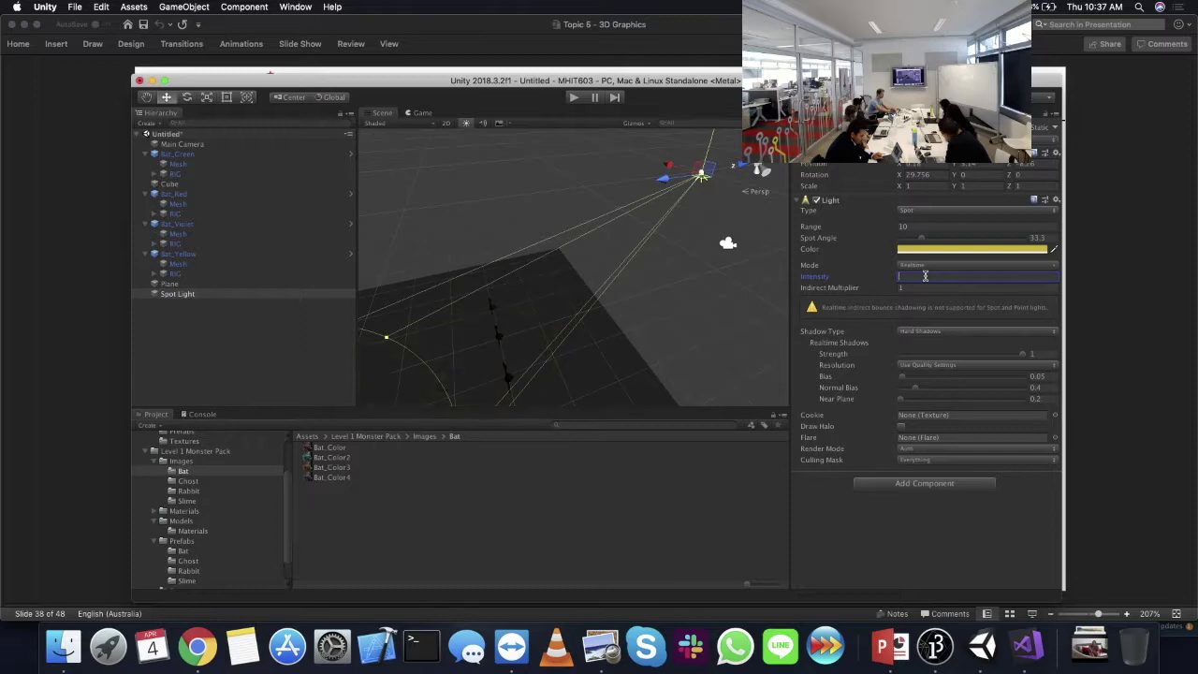
- Check the Lights slide against the Unity spotlight, switch to Processing, run the Spot sketch and move its output window clear of the code
key("super+Tab")
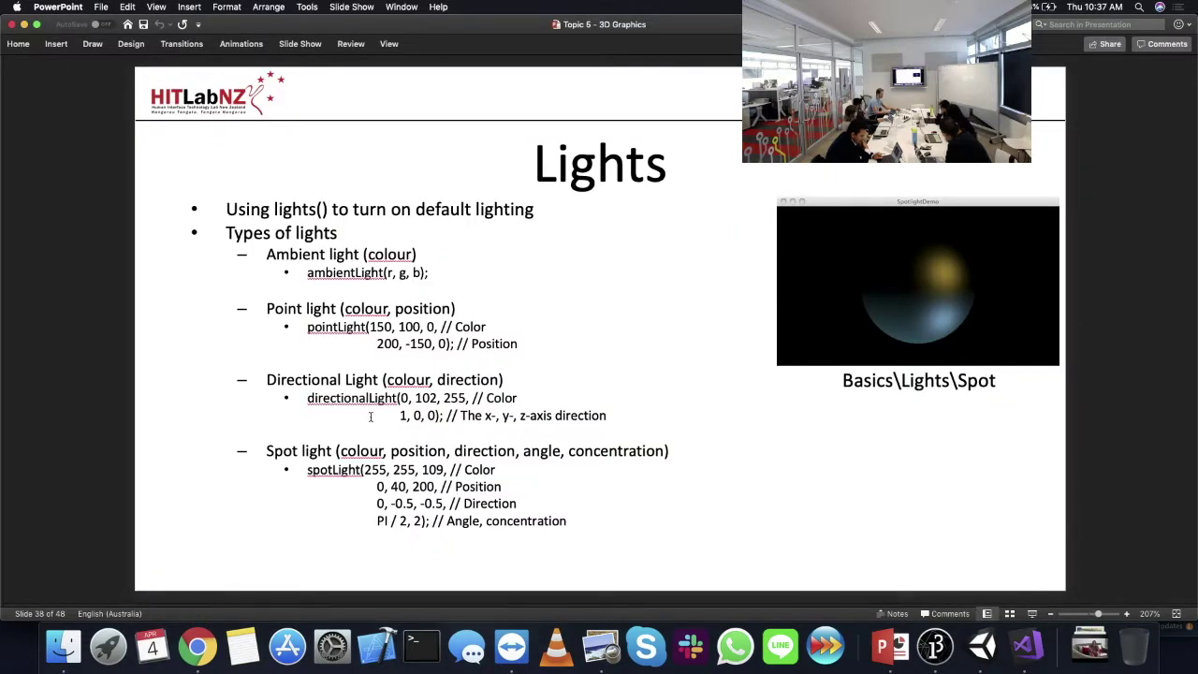
key("super+Tab")
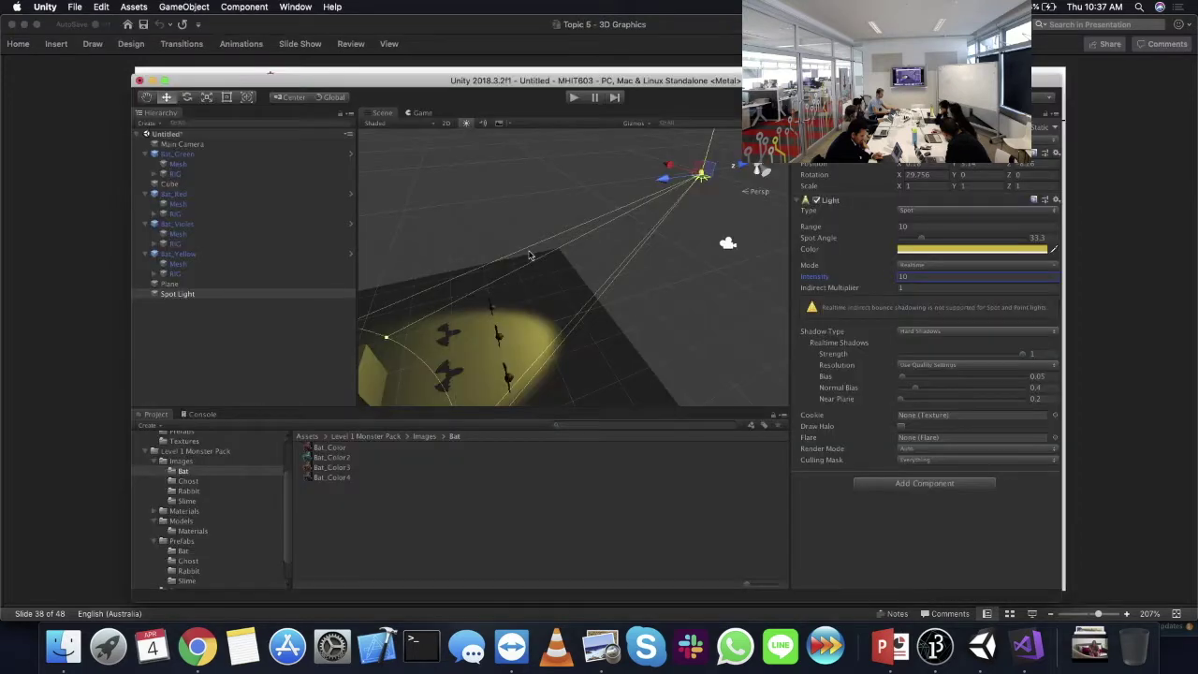
key("super+Tab")
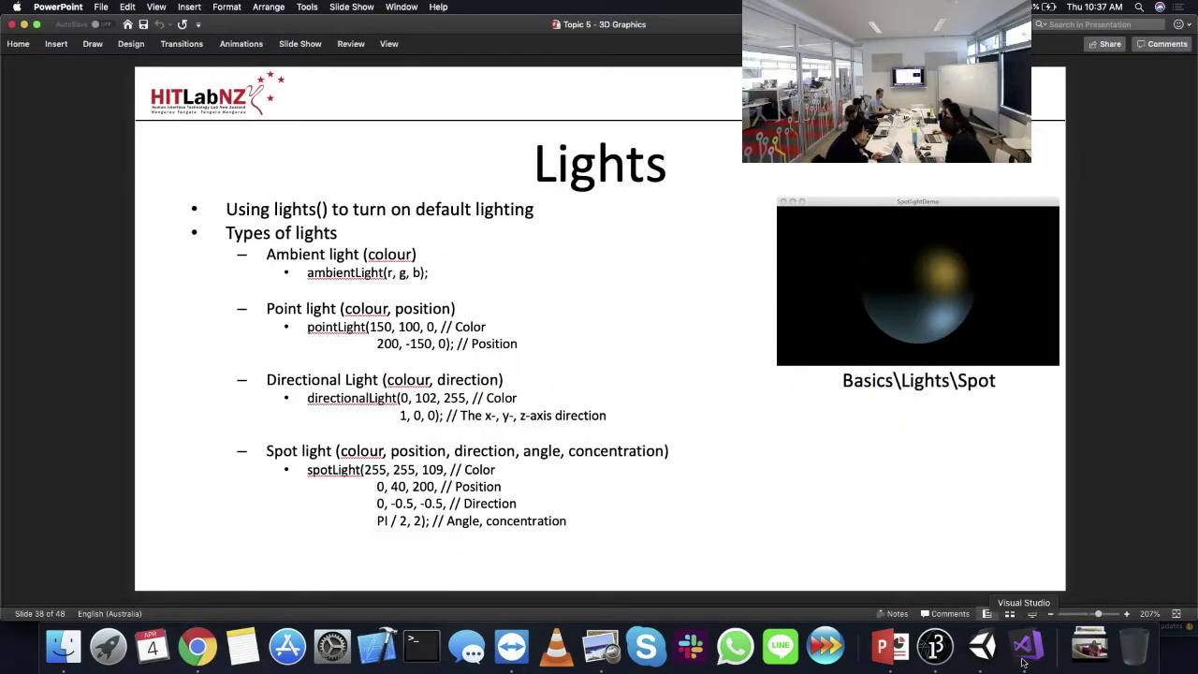
key("super+Tab")
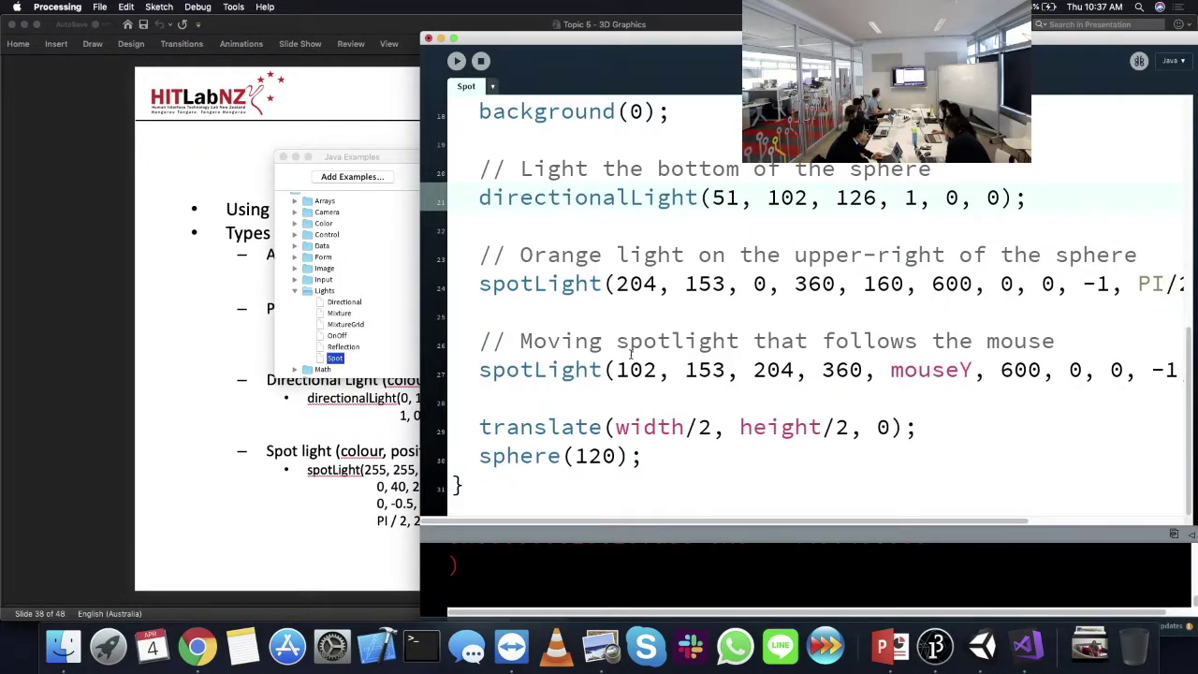
left_click(456, 61)
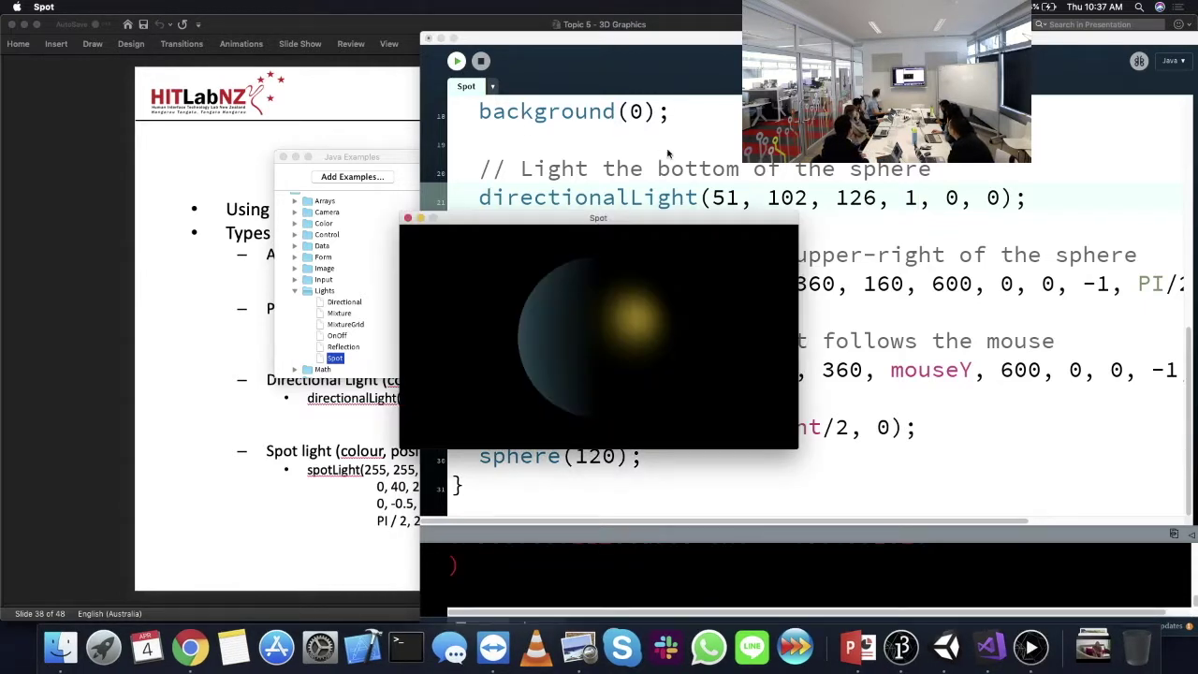
left_click_drag(659, 218, 327, 175)
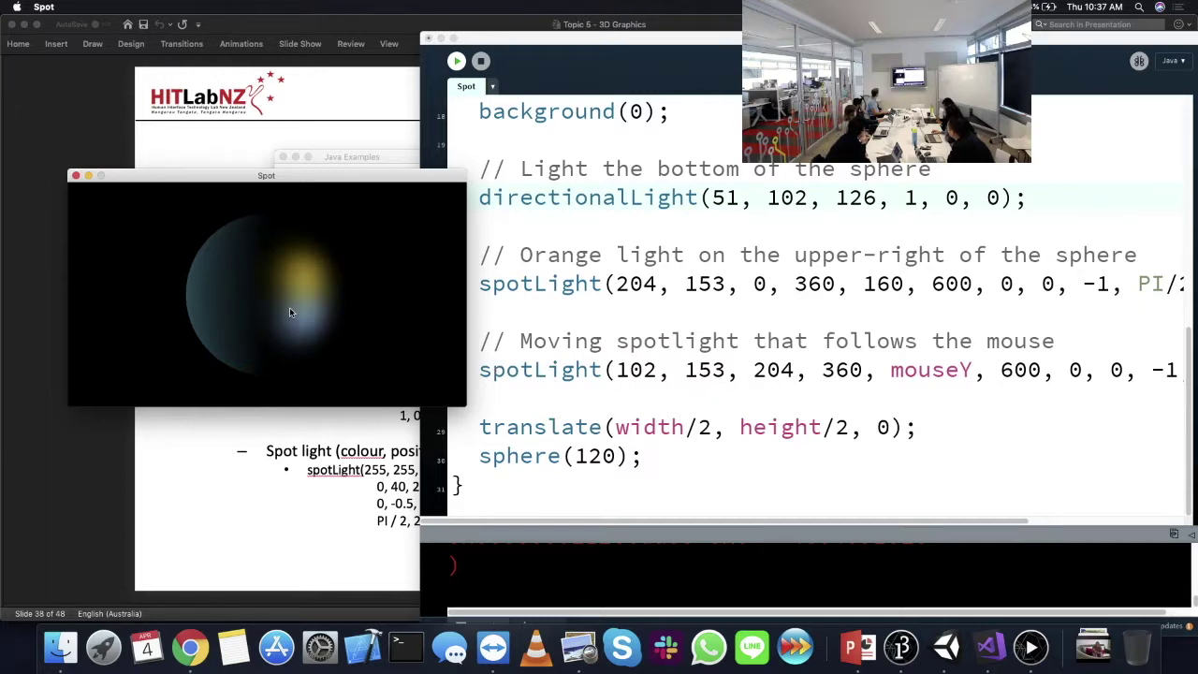
- Examine the full argument list of the mouse-following spotLight() call in the Spot sketch, from colour through angle and concentration
left_click_drag(943, 526, 1075, 511)
scroll(803, 351, "left", 3)
double_click(806, 370)
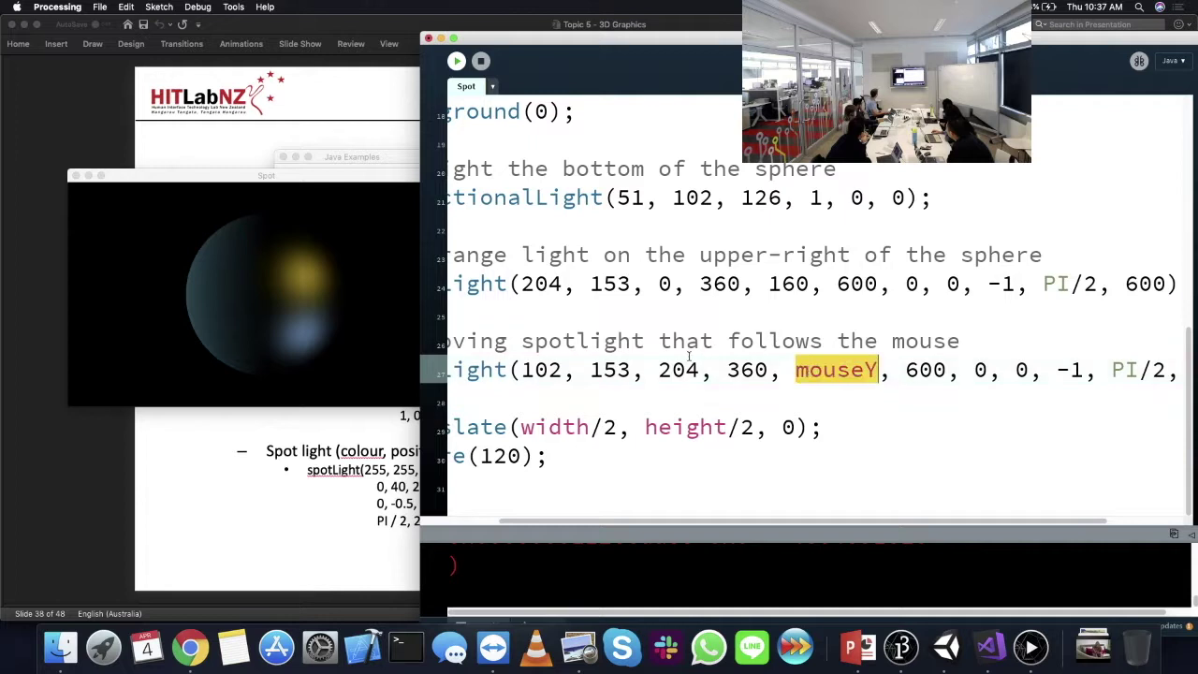
left_click_drag(522, 370, 1100, 370)
left_click(1018, 370)
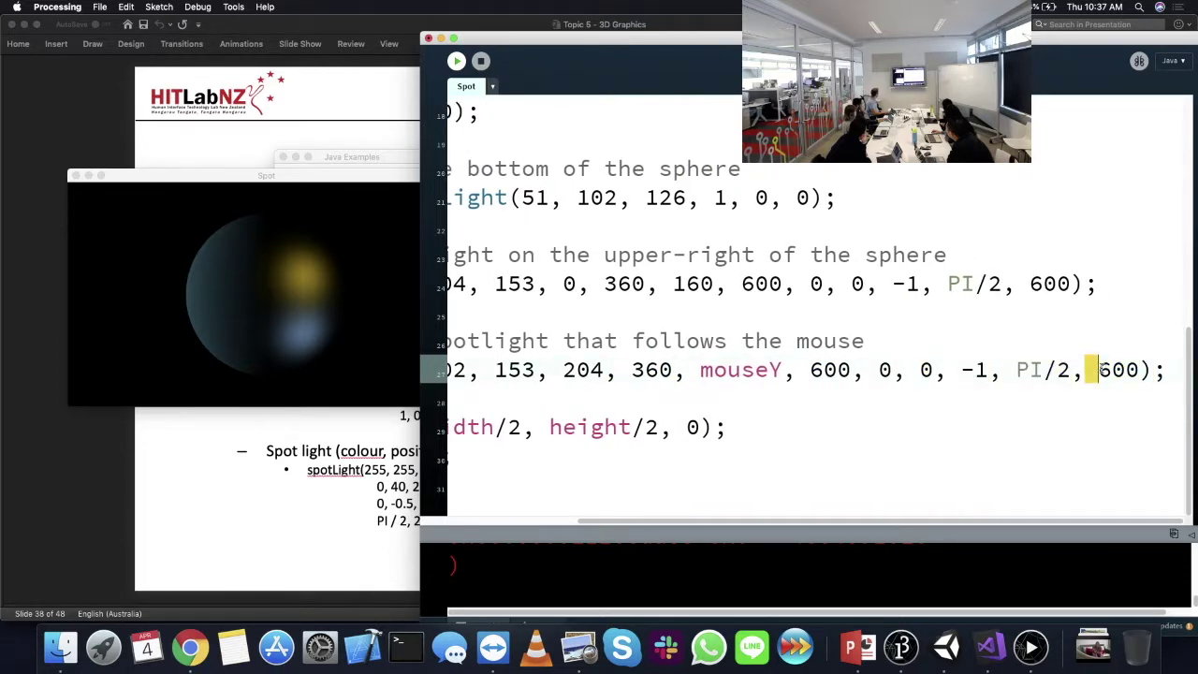
left_click_drag(693, 521, 656, 521)
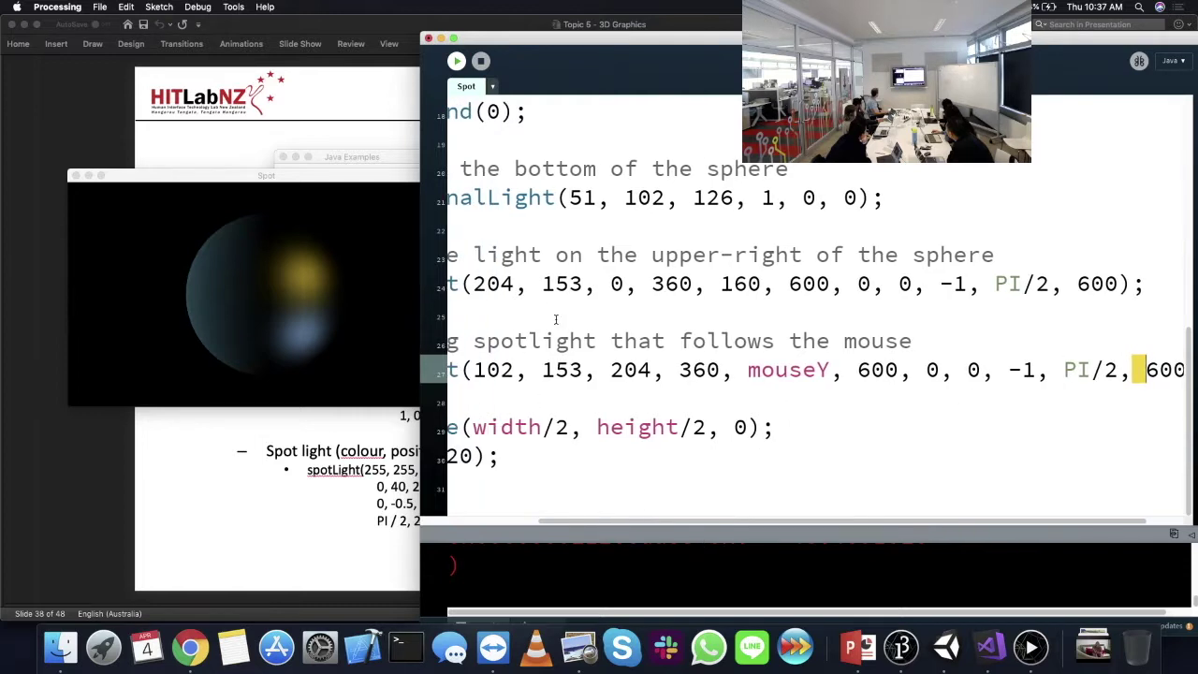
- Compare the x, y and z position arguments of the orange spotLight() call with those of the mouse-following one
double_click(672, 284)
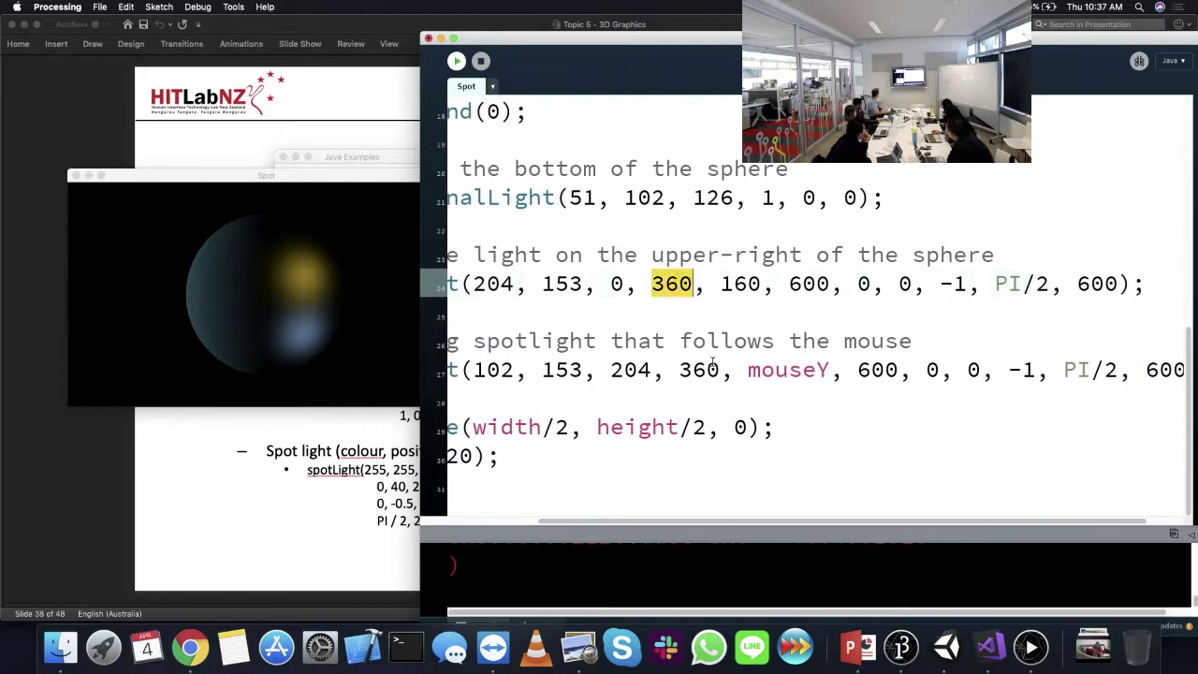
double_click(699, 370)
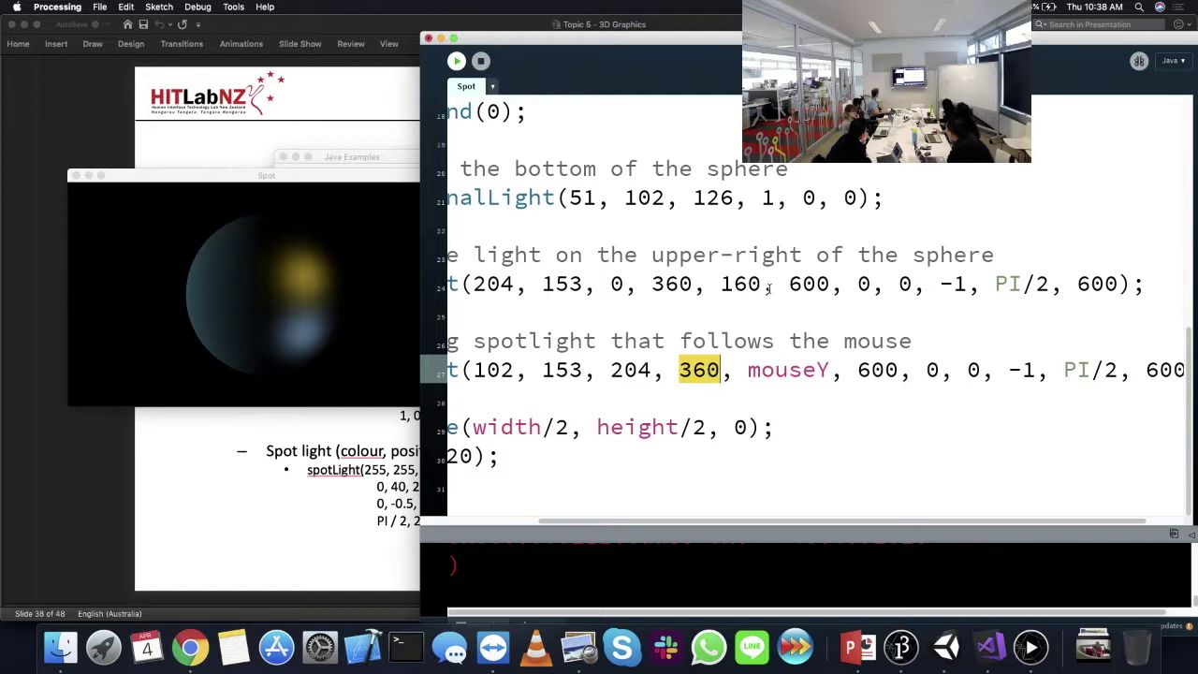
double_click(808, 284)
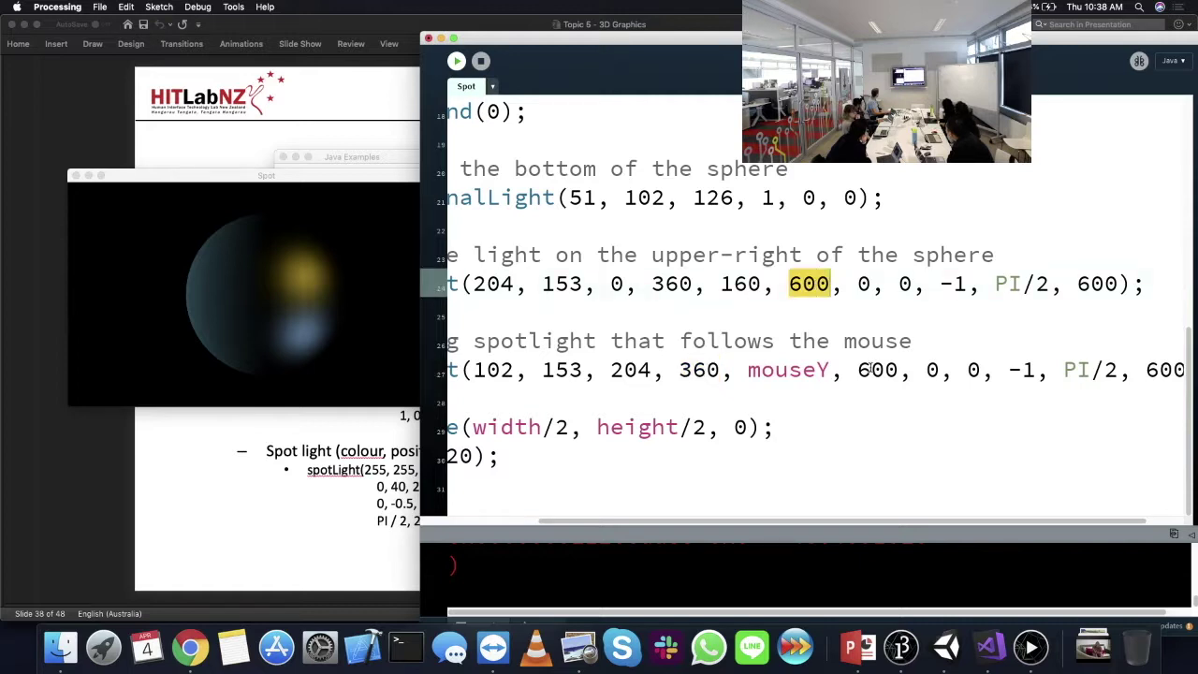
double_click(878, 370)
double_click(735, 284)
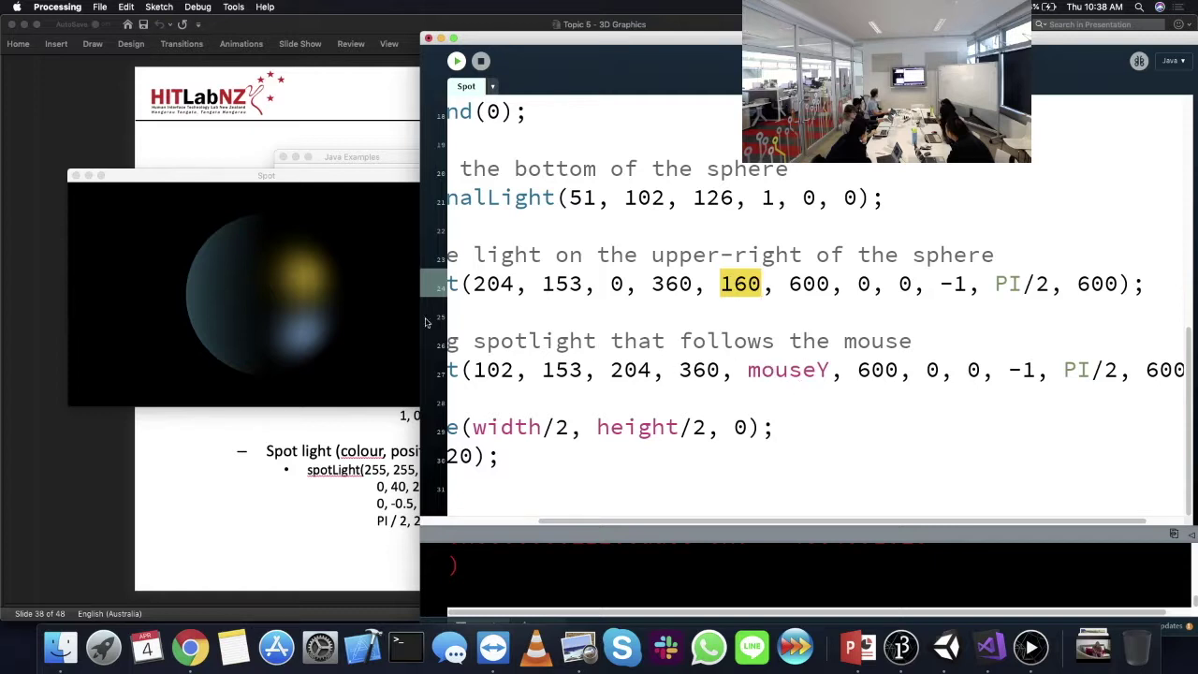
- Try the mouse-following spotlight on the sphere in the running sketch and highlight the orange spotlight's direction arguments 0, 0, -1
left_click(340, 222)
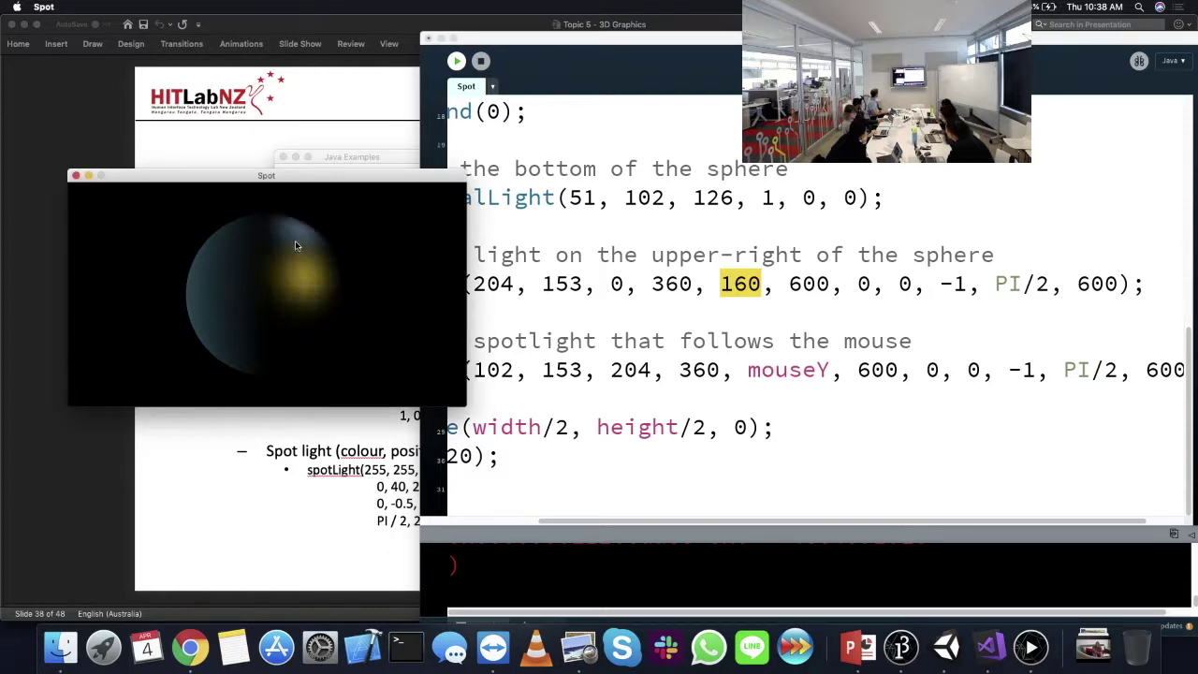
left_click(799, 341)
left_click_drag(859, 285, 962, 290)
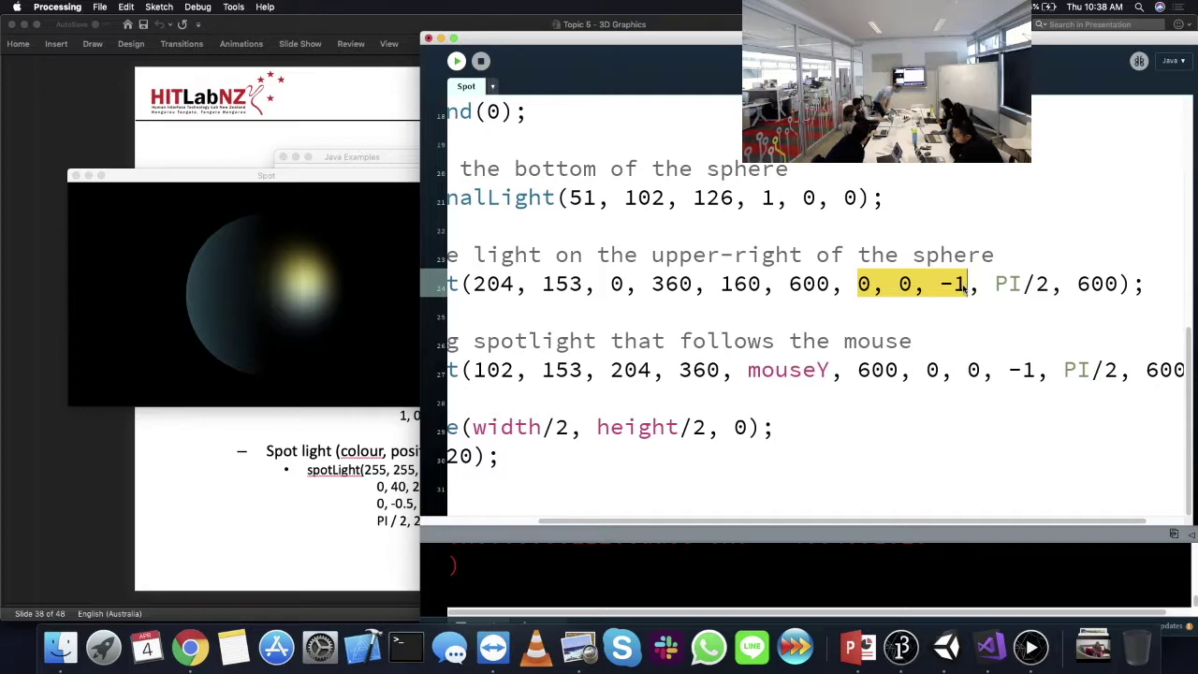
- Review the spotLight() angle and concentration parameters on the PowerPoint slide and switch over to the spotlight scene in Unity
left_click(234, 526)
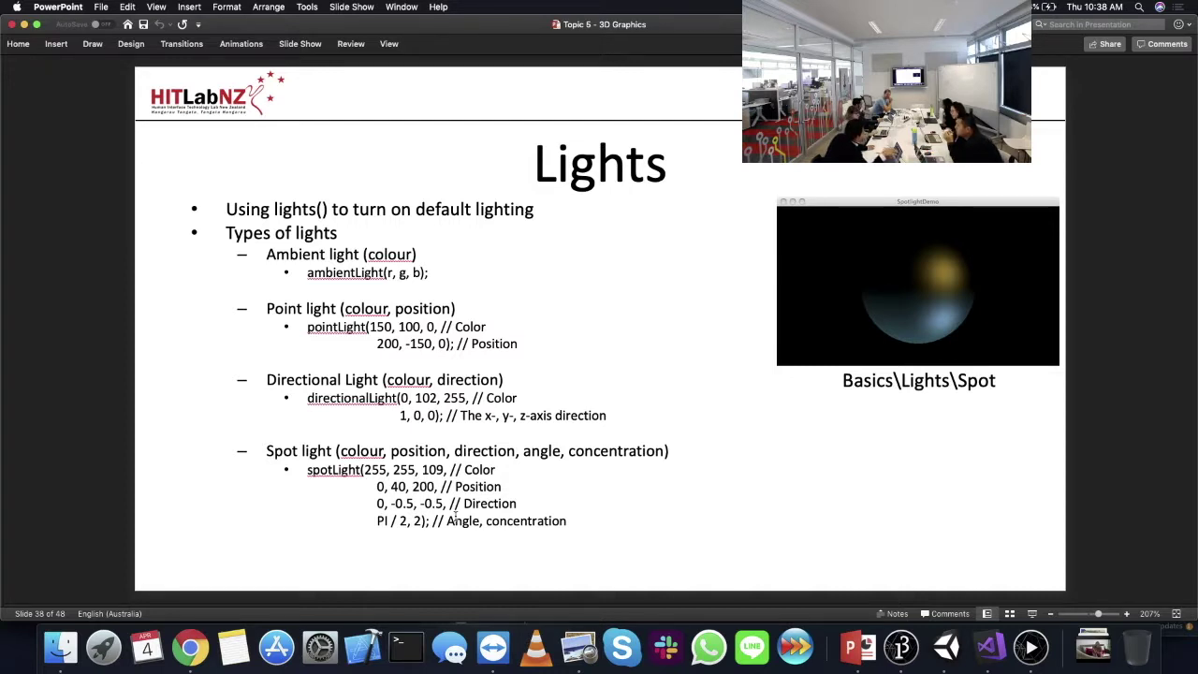
key("super+Tab")
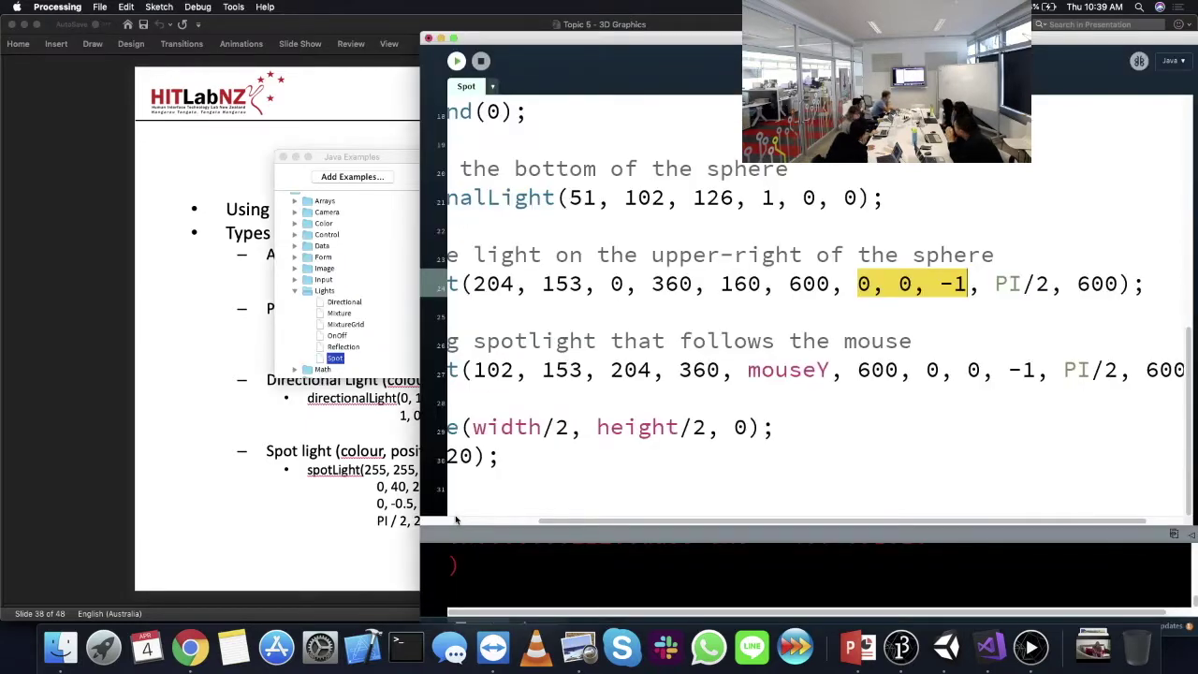
key("super+Tab")
key("super+Tab")
key("super+Tab")
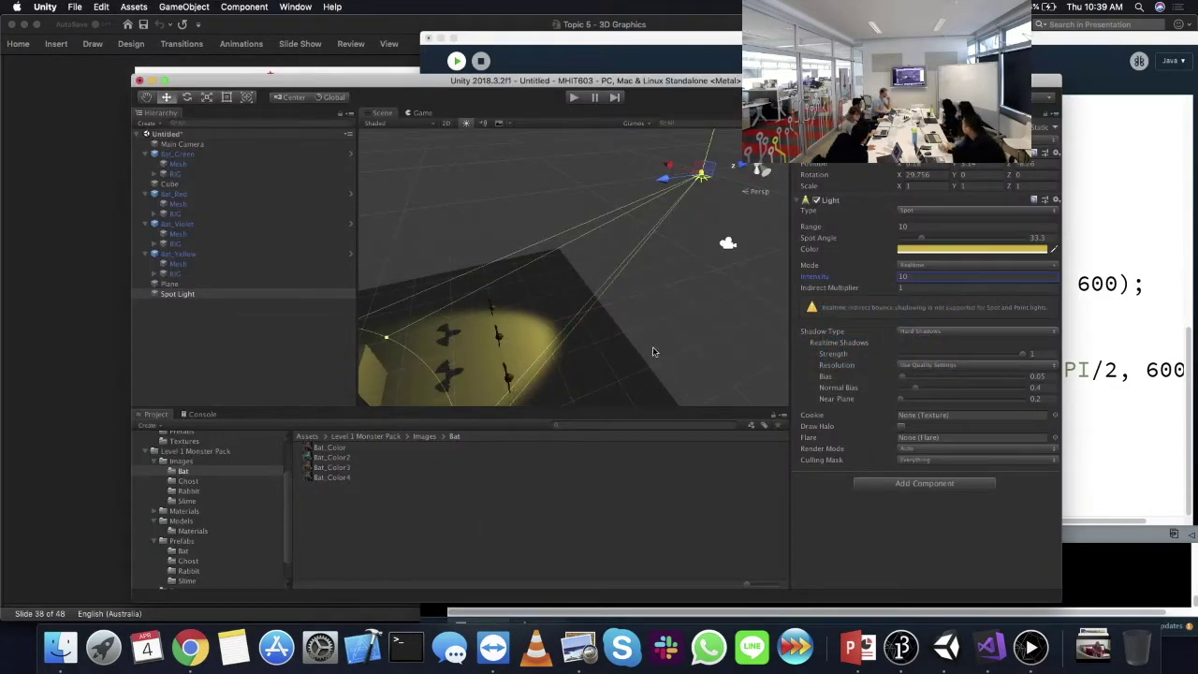
- Switch to Processing, end the running Spot sketch, cancel closing the editor and return to Unity
left_click(911, 637)
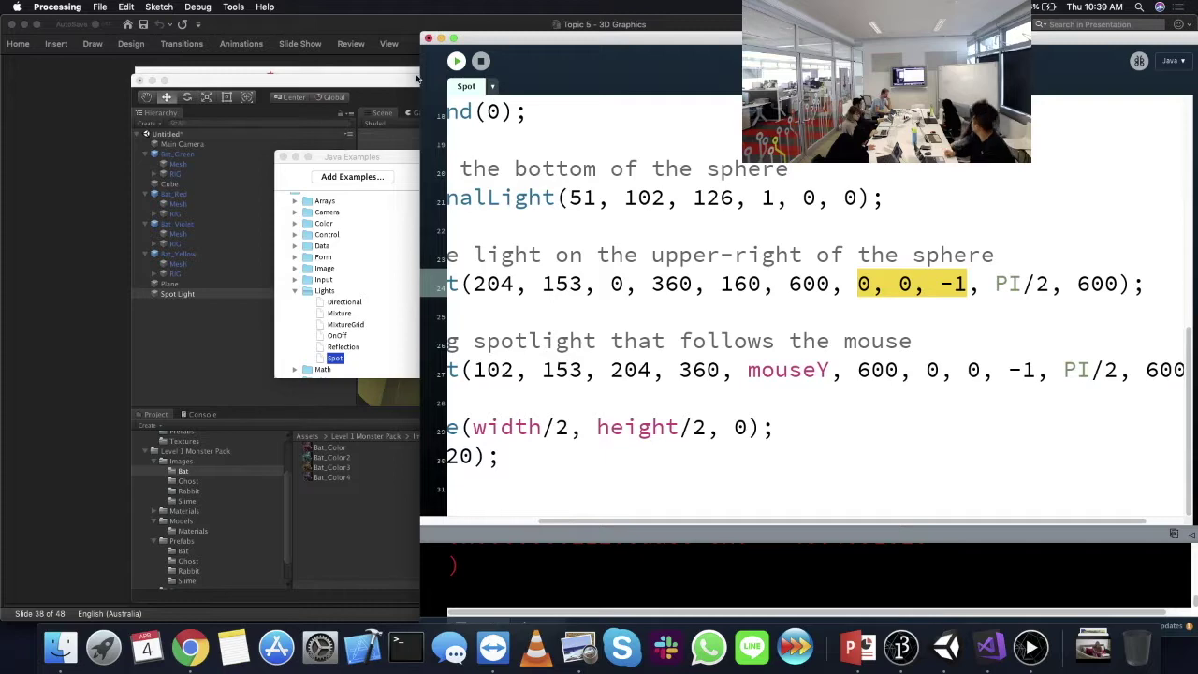
left_click(428, 38)
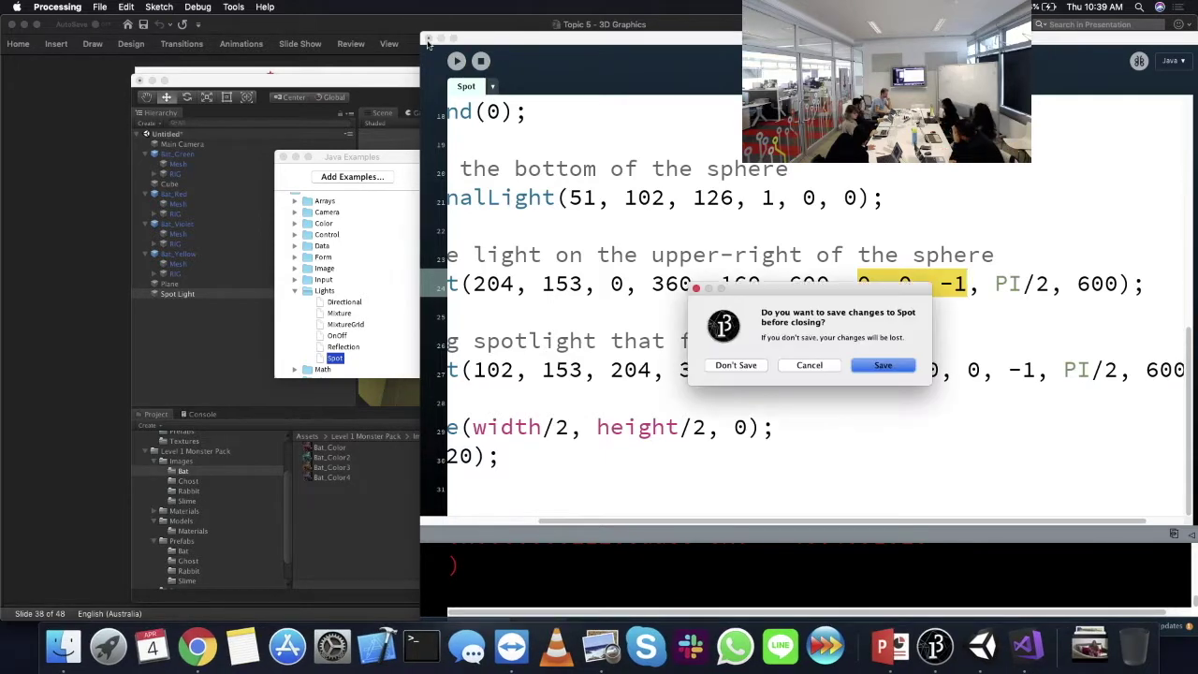
left_click(807, 366)
left_click(398, 90)
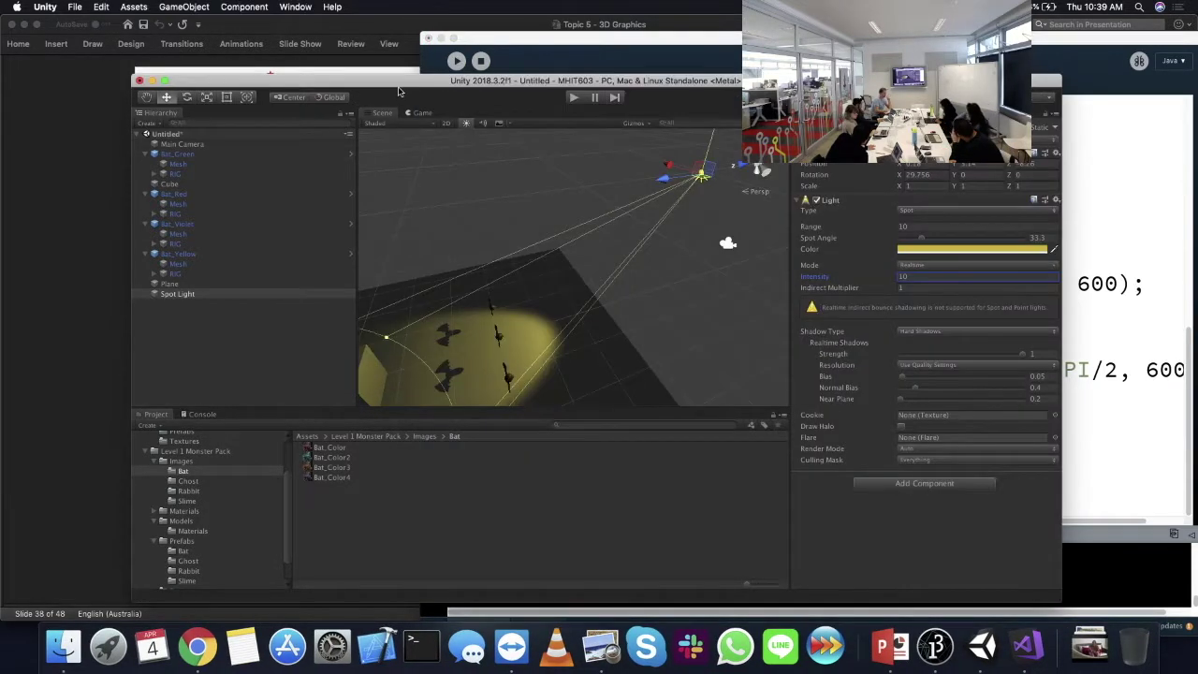
- Examine how the spotlight falls on Bat_Green and the other bats from several viewing angles
left_click(1011, 129)
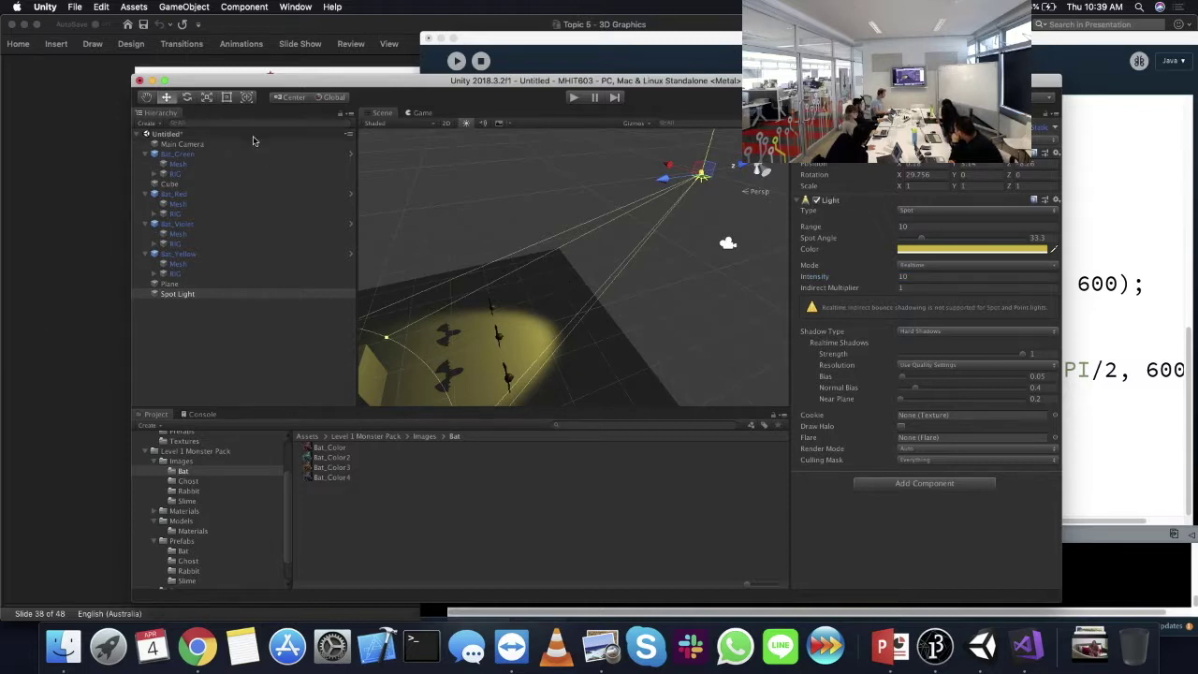
scroll(527, 299, "down", 8)
middle_click_drag(527, 300, 643, 234)
left_click(190, 157)
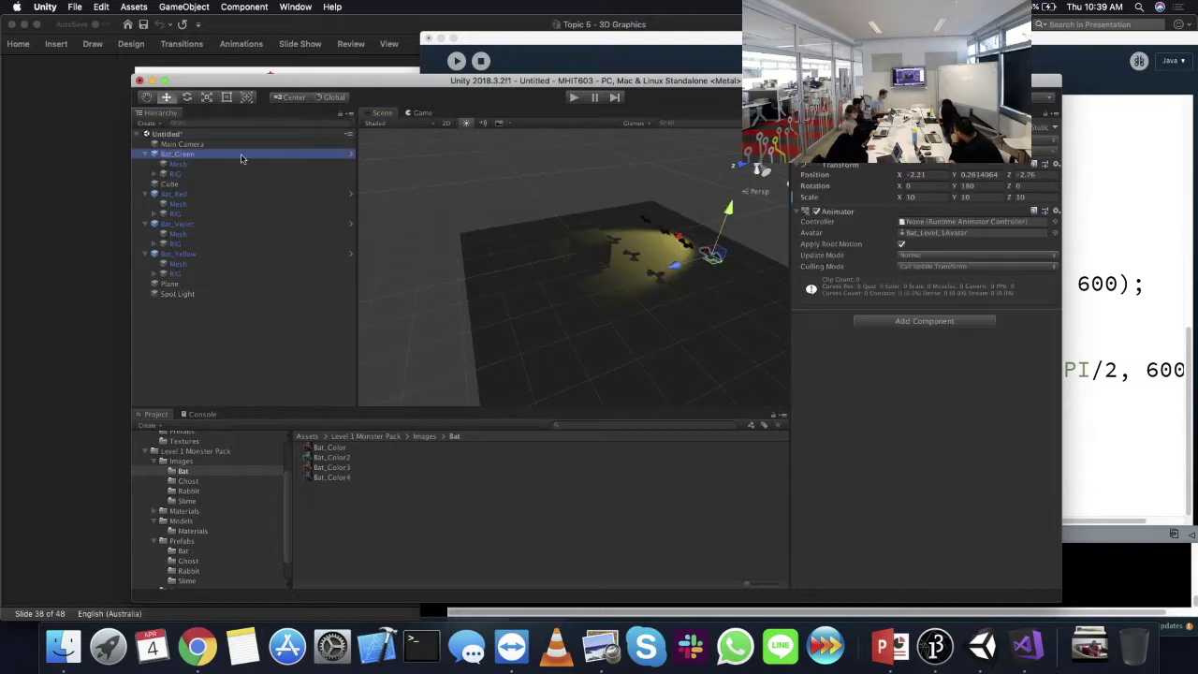
mouse_move(683, 267)
left_mouse_down()
mouse_move(636, 274)
mouse_move(684, 268)
left_mouse_up()
right_click_drag(684, 265, 621, 262)
left_click(222, 293)
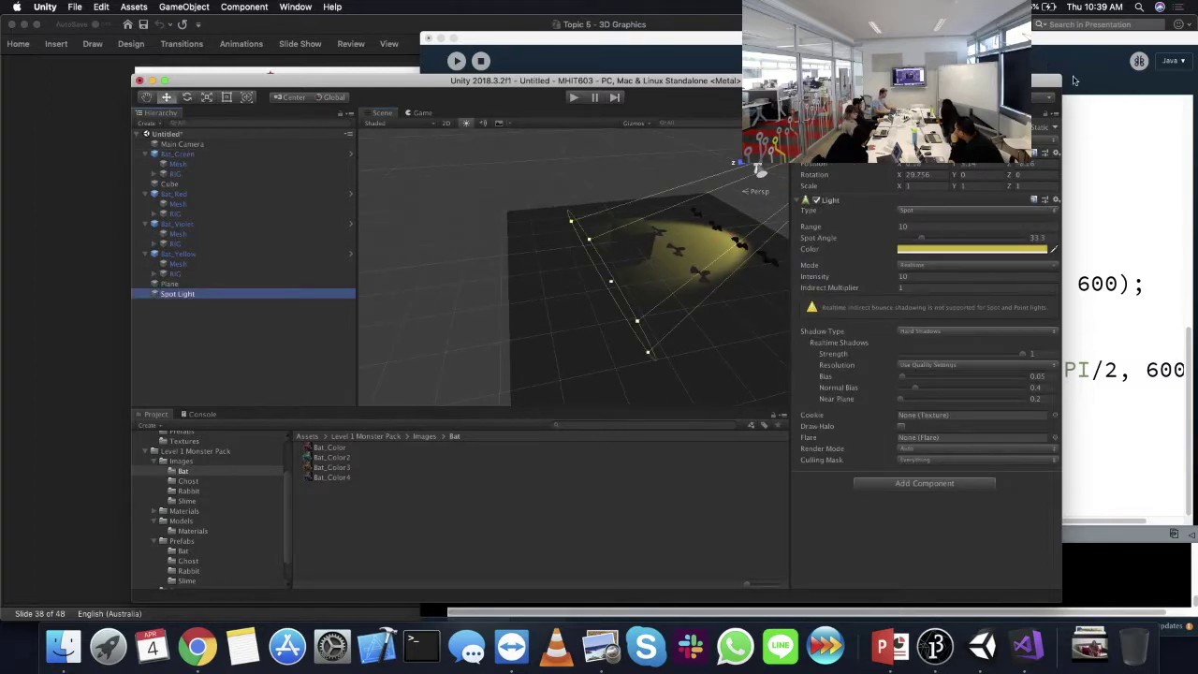
right_click_drag(663, 187, 674, 170)
middle_click_drag(674, 171, 552, 206)
left_click_drag(552, 206, 655, 251, "alt")
- Inspect the plane and its neighbouring objects in the scene hierarchy, ending on the Spot Light
left_click(185, 285)
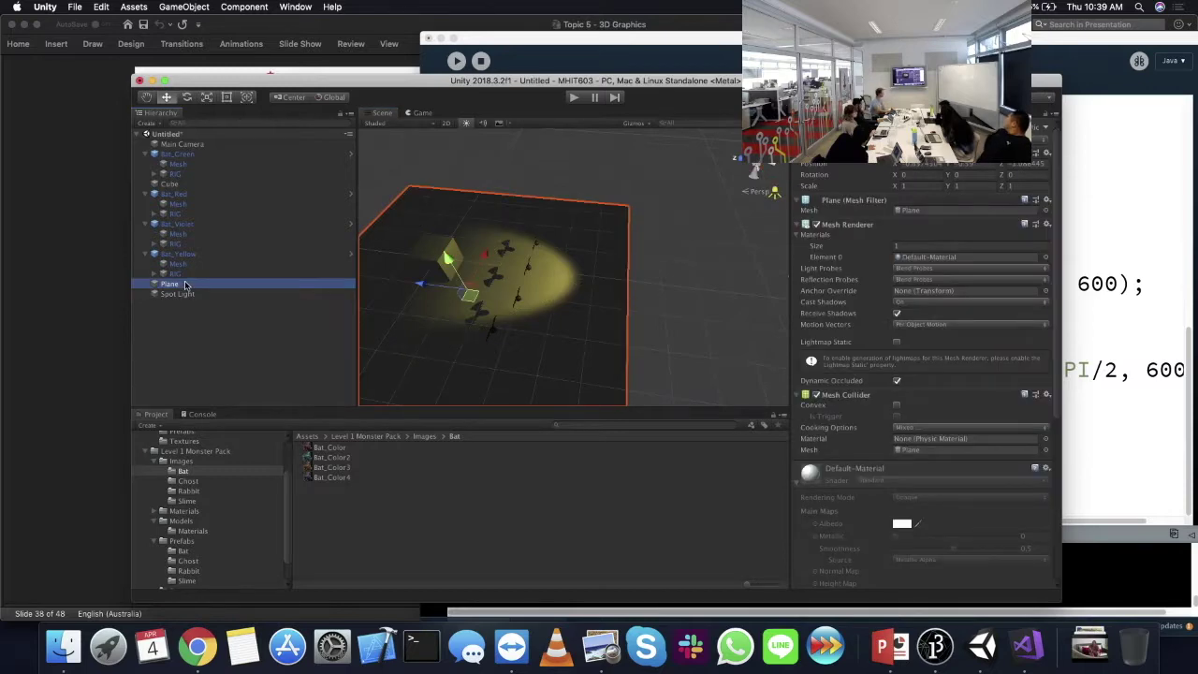
key("Up")
key("Up")
key("Up")
key("Up")
key("Down")
key("Down")
key("Down")
key("Down")
key("Down")
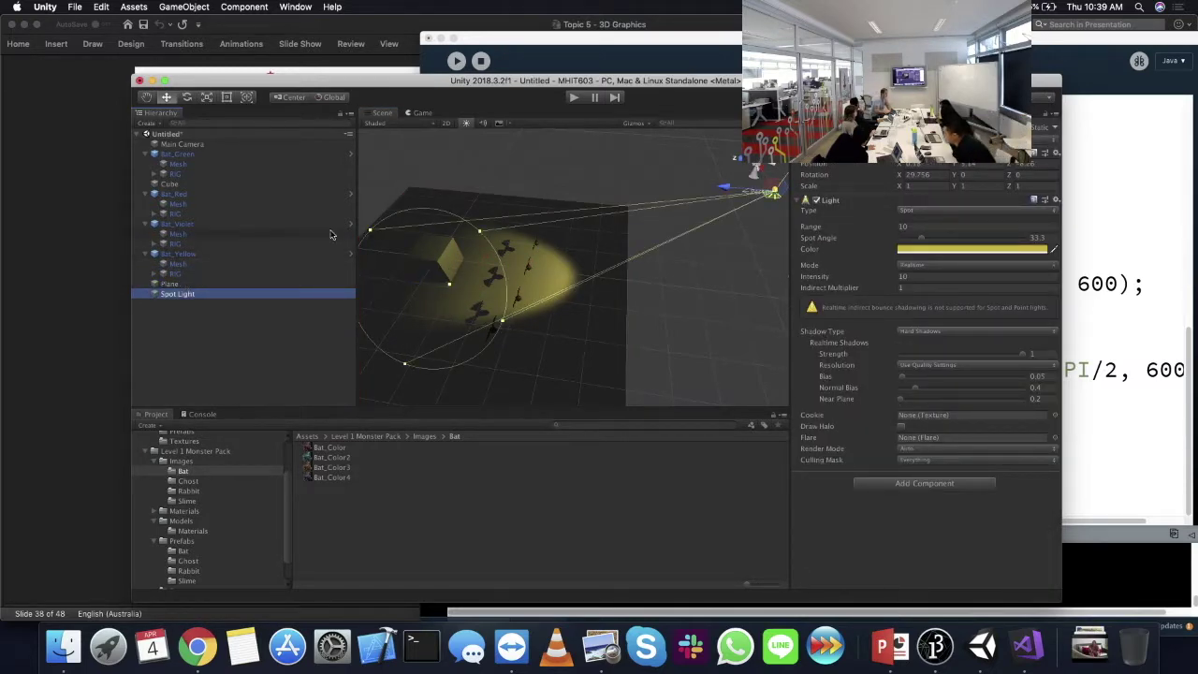
- Enlarge the Unity editor window to fill the screen
double_click(1059, 79)
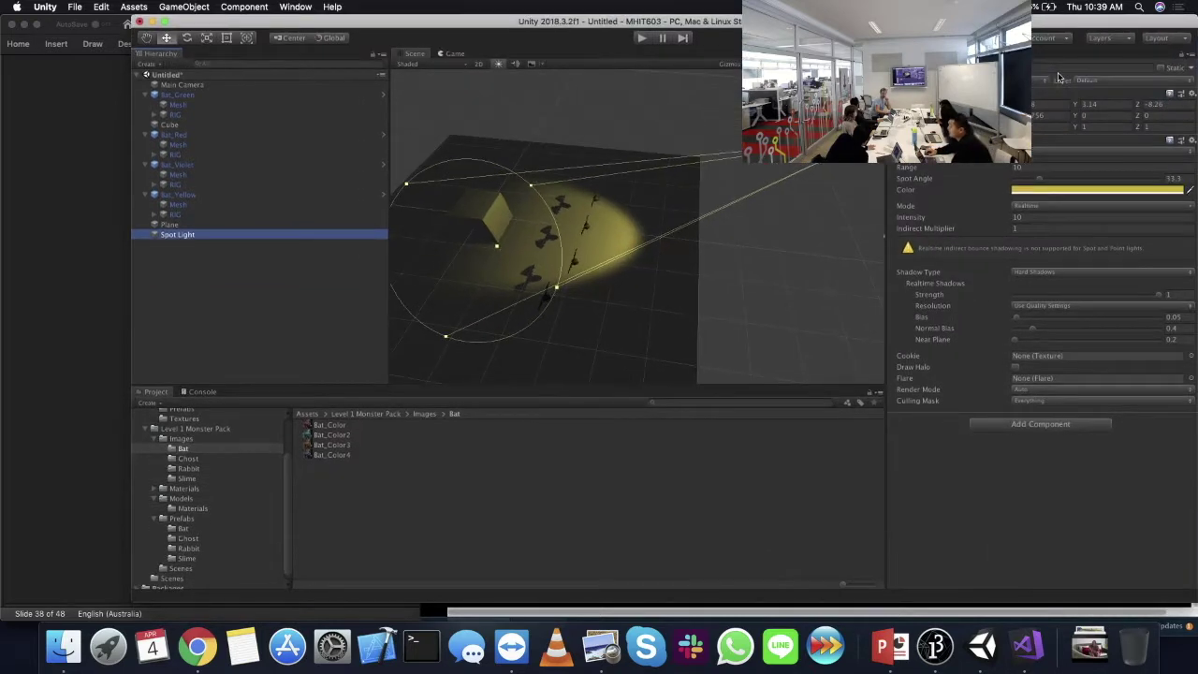
left_click(133, 602)
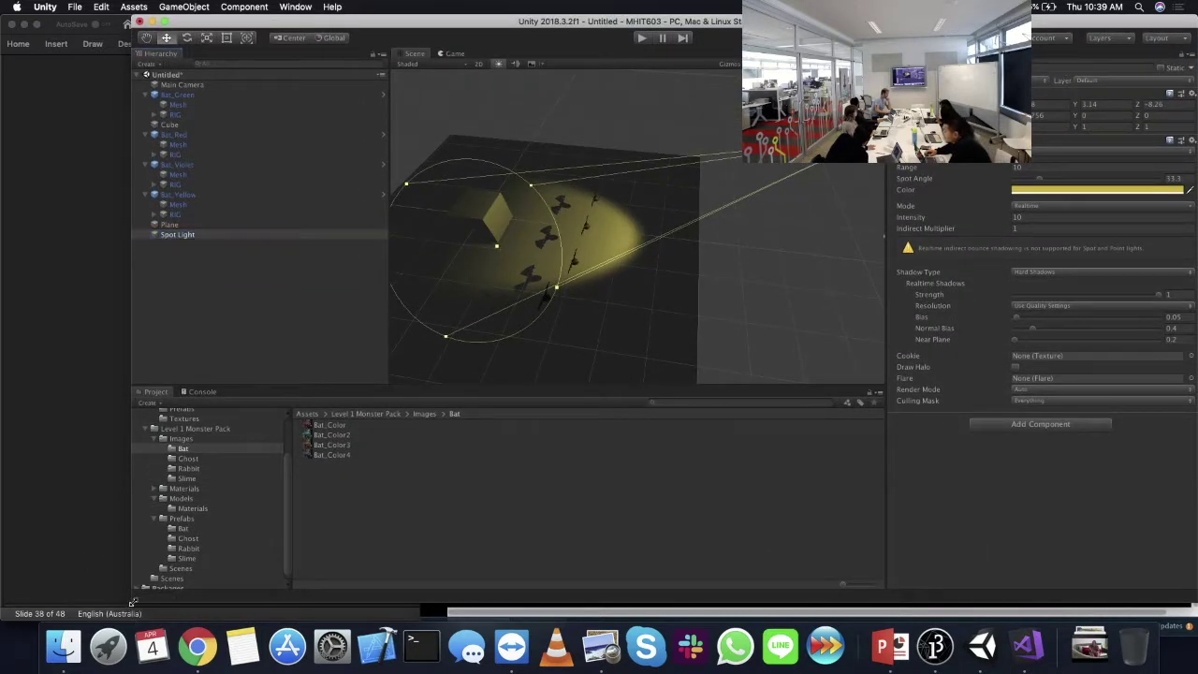
left_click_drag(132, 603, 1, 618)
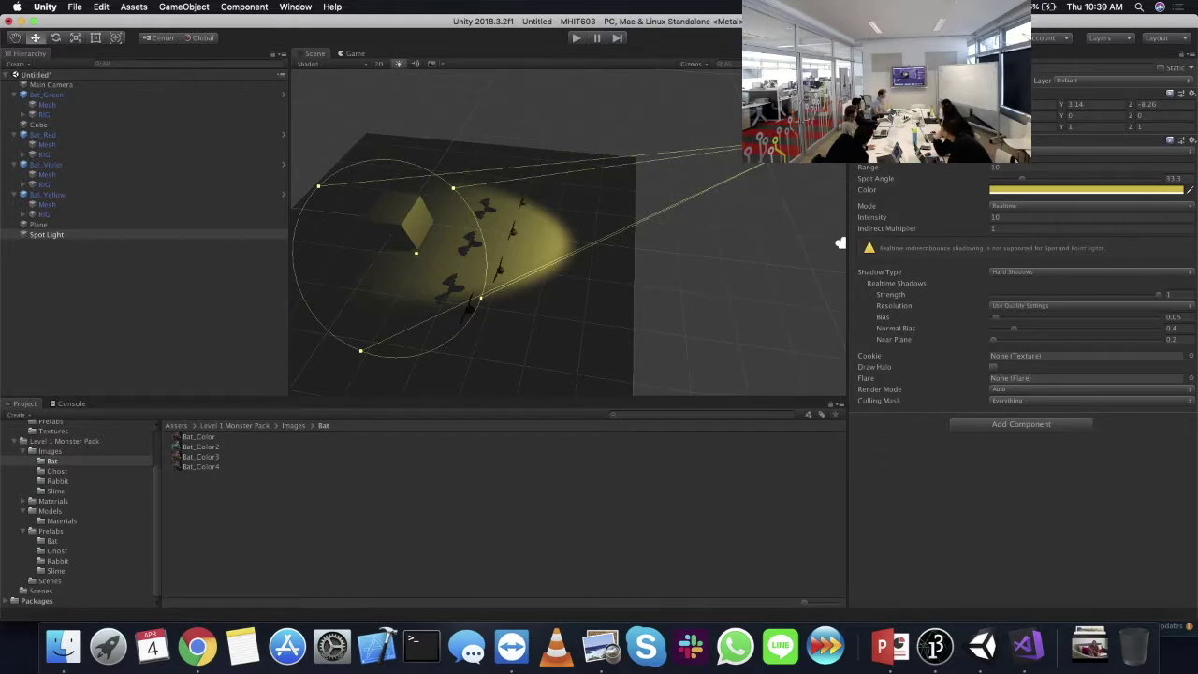
- Move the spotlight back from the bats to Z -8.822 and bring Bat_Green closer to it at Z -3.98
left_click_drag(814, 141, 872, 161)
left_click(42, 96)
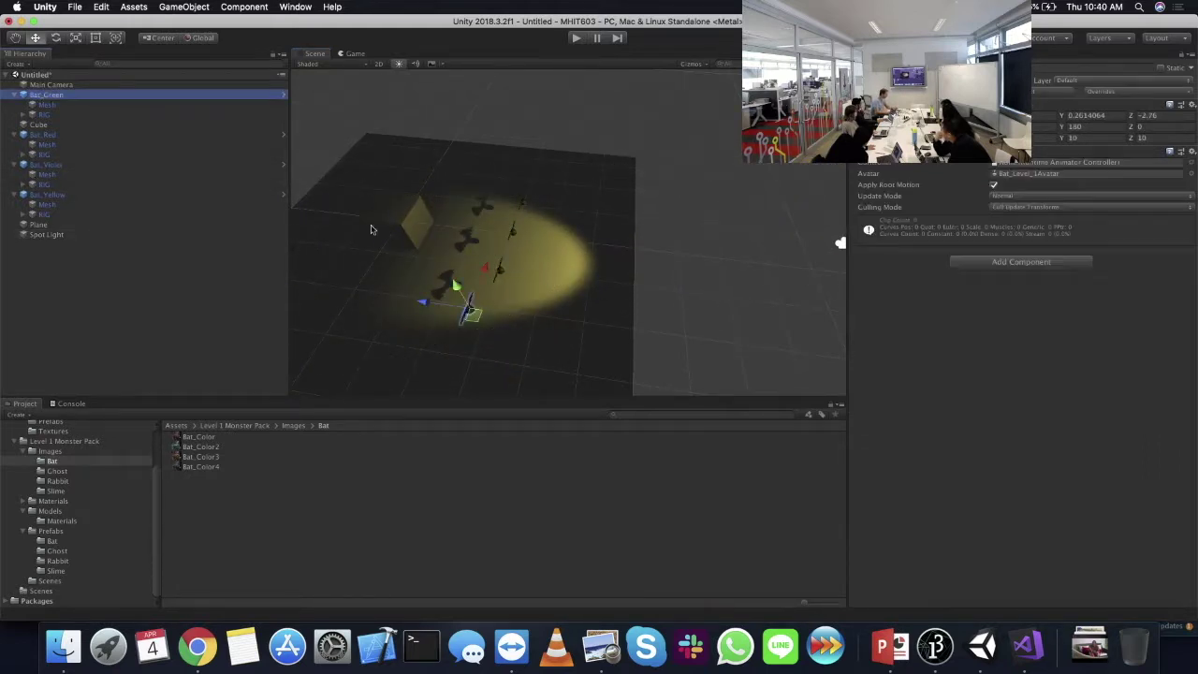
left_click_drag(470, 314, 551, 254)
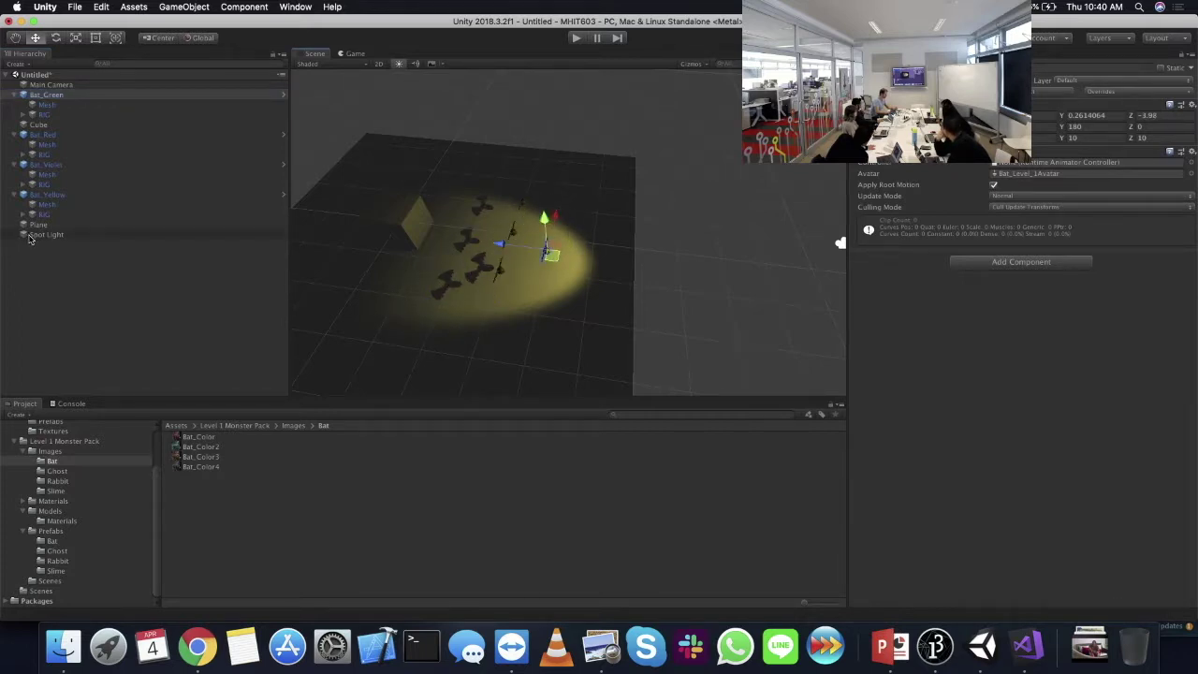
left_click(29, 236)
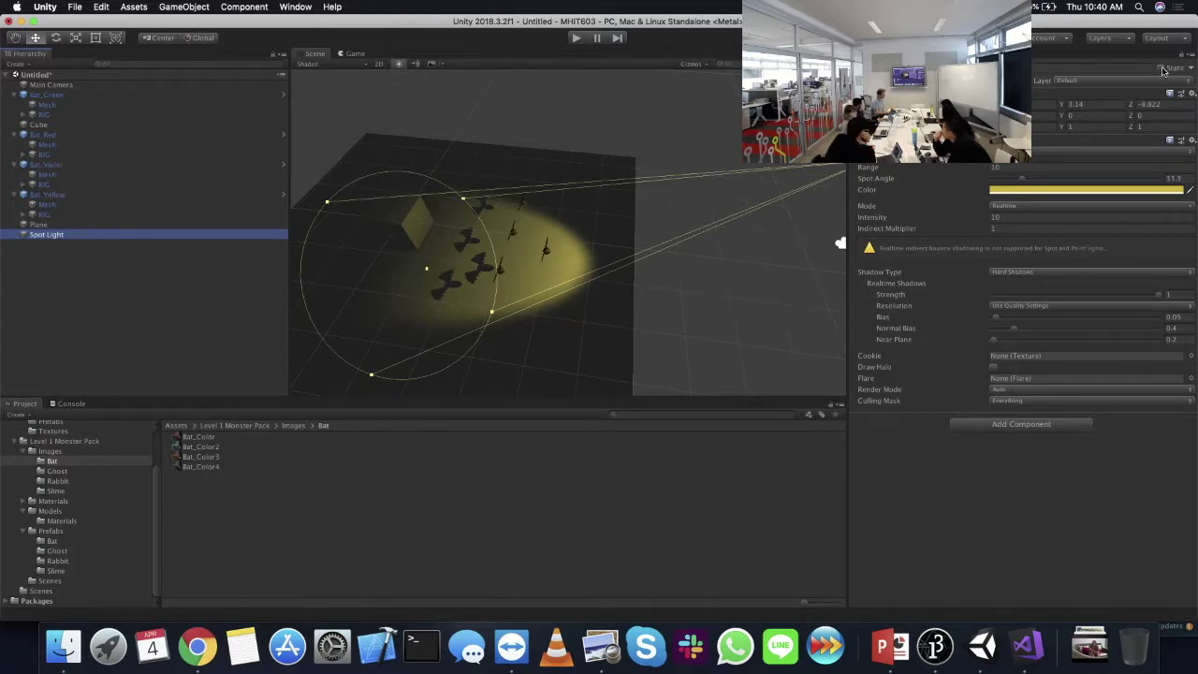
- Reposition Bat_Green within the spotlight's beam, placing it nearer the light at about Z -4.59
left_click(52, 94)
mouse_move(552, 256)
left_mouse_down()
mouse_move(549, 296)
mouse_move(539, 251)
left_mouse_up()
left_click(47, 234)
left_click_drag(606, 277, 594, 252, "alt")
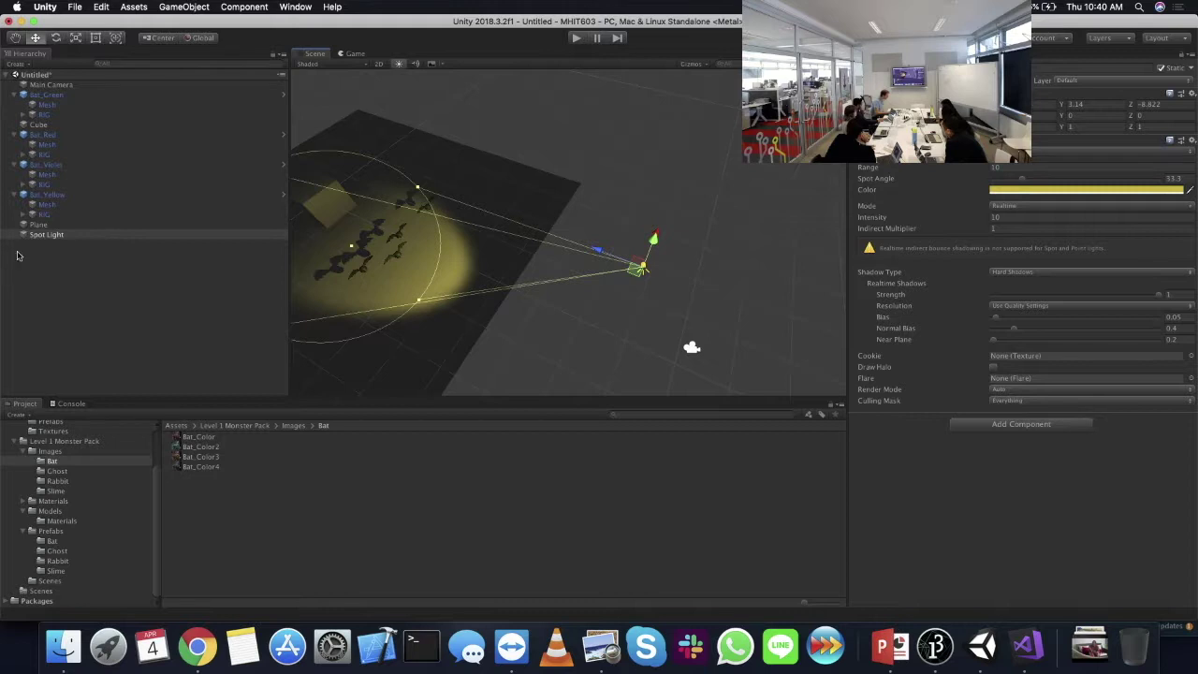
left_click(47, 95)
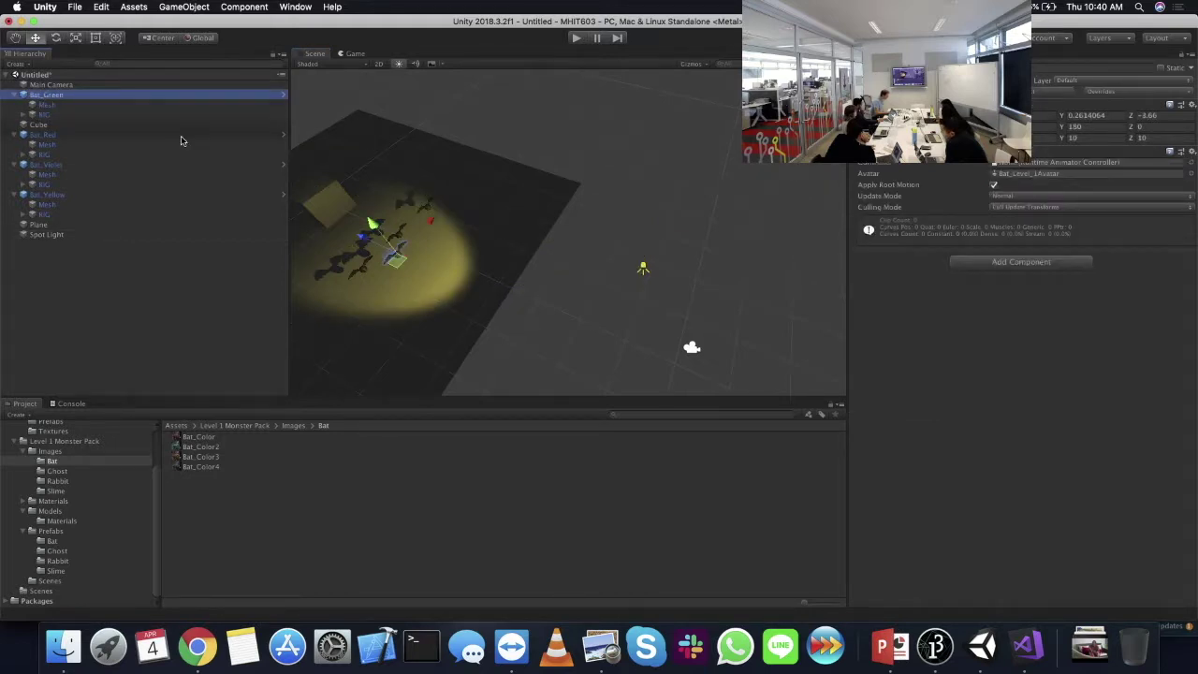
scroll(549, 294, "up", 2)
left_click_drag(423, 289, 476, 317)
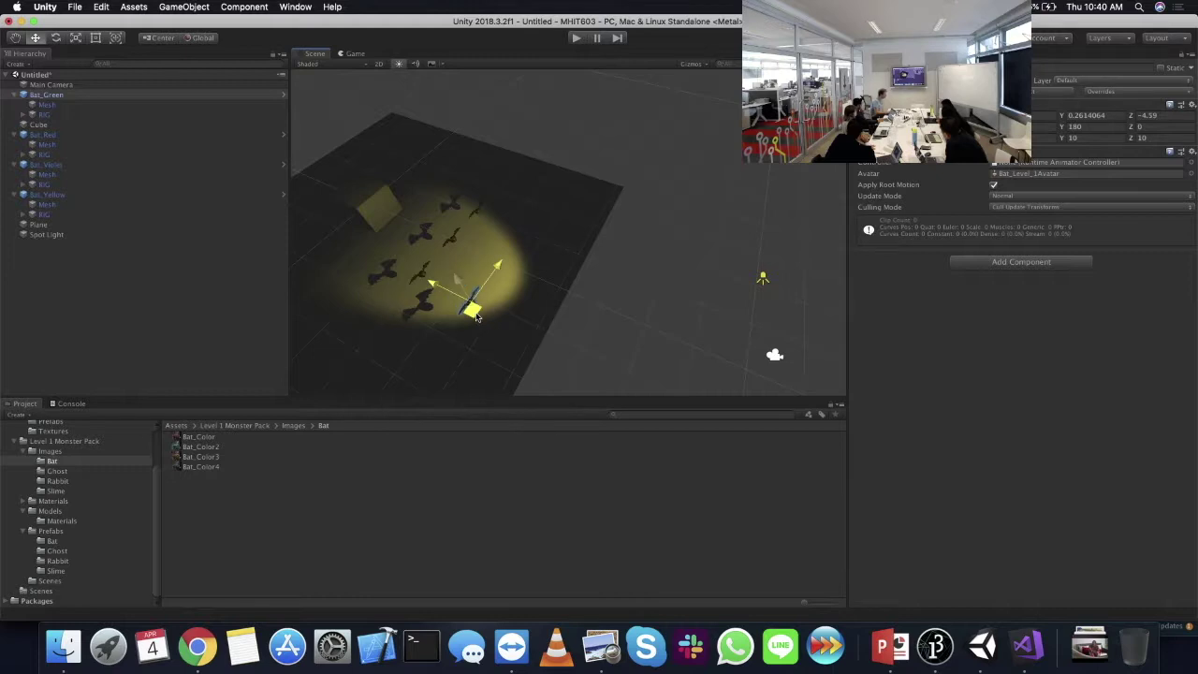
- Enable the static flag for Bat_Green and its child objects, and reposition the bat in the beam at Z -4.48
left_click_drag(476, 316, 462, 315)
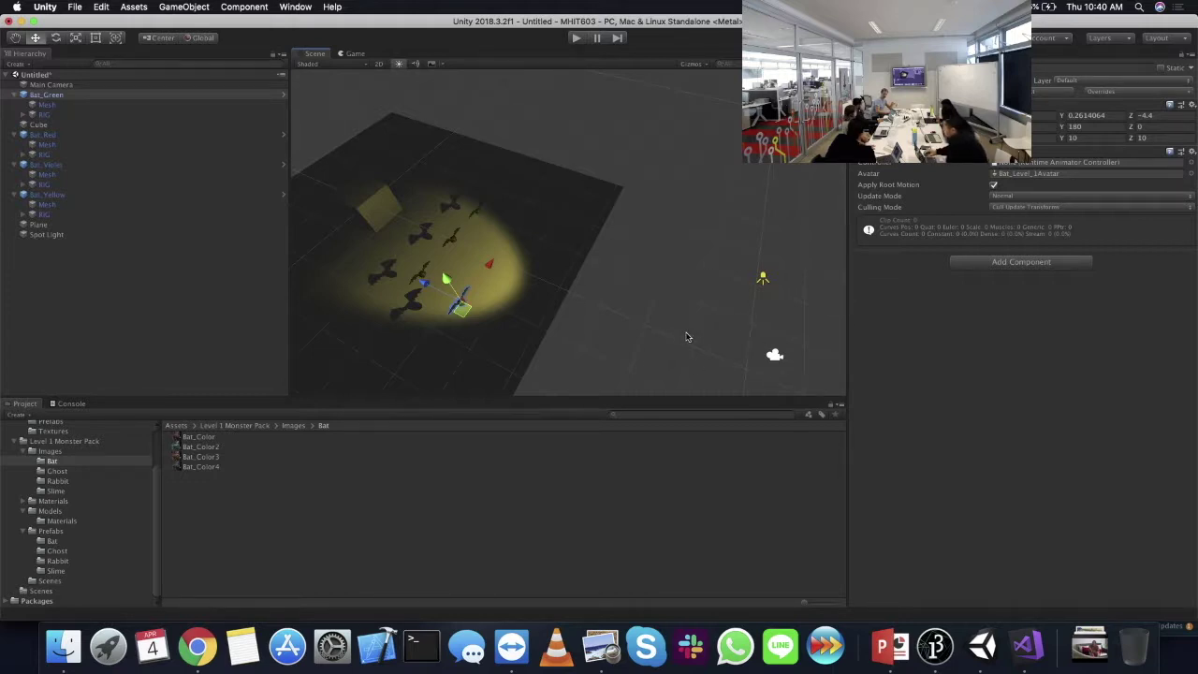
left_click(1161, 70)
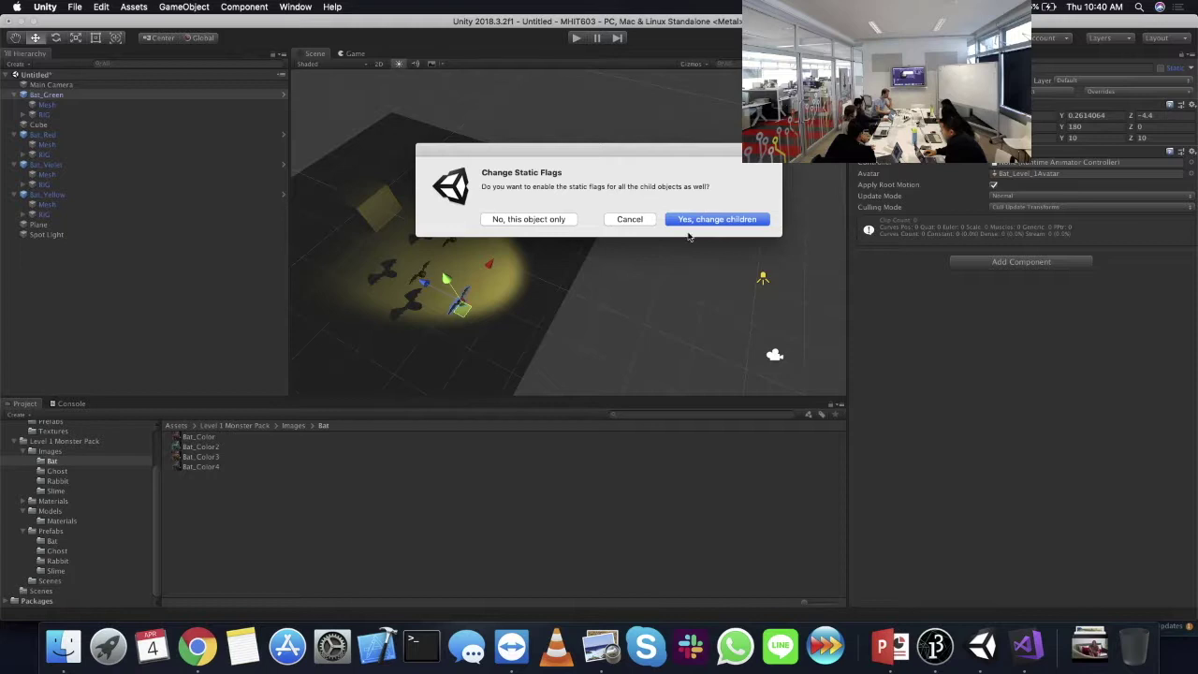
left_click(730, 219)
left_click_drag(461, 309, 478, 300)
- Disable the static flag for Bat_Green and its child objects, and move the bat to Z -4
left_click(1161, 70)
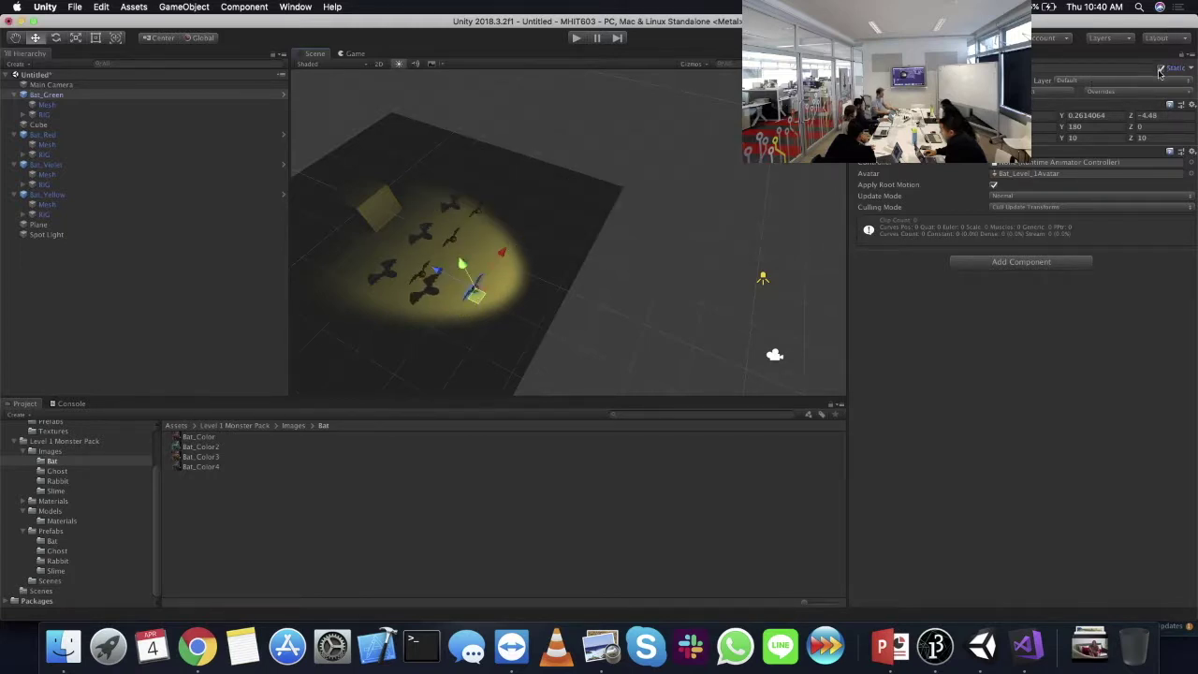
left_click(704, 219)
left_click_drag(479, 298, 444, 318)
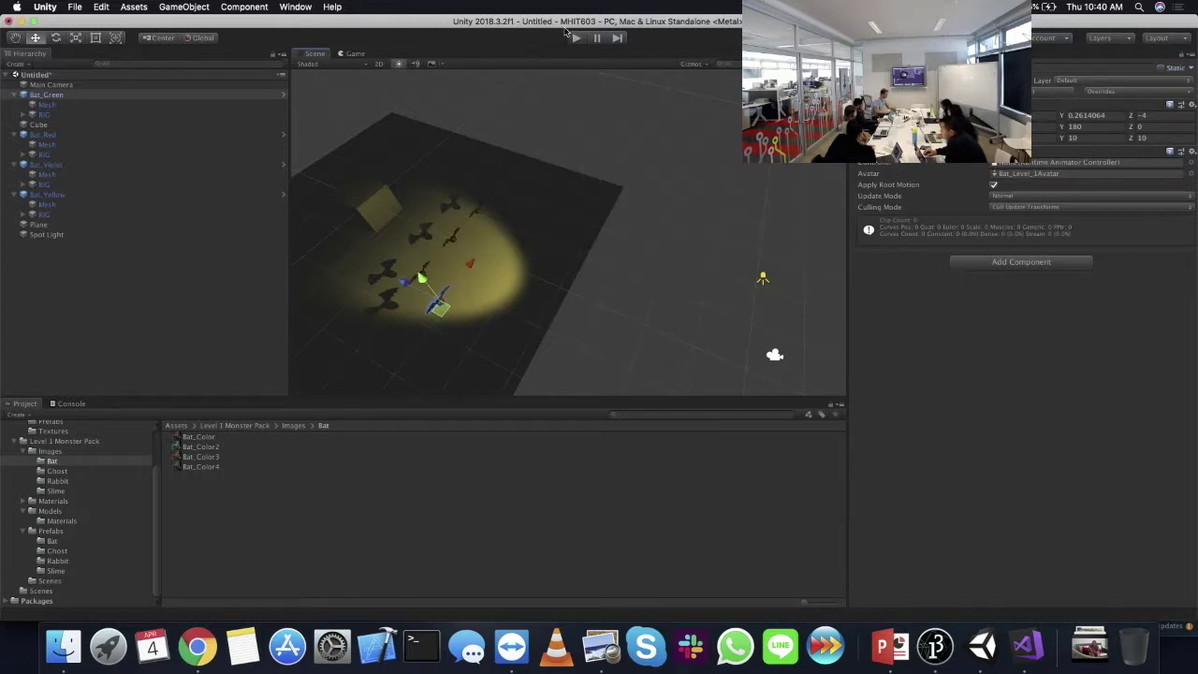
- Turn off the static flag of the Spot Light
left_click(11, 236)
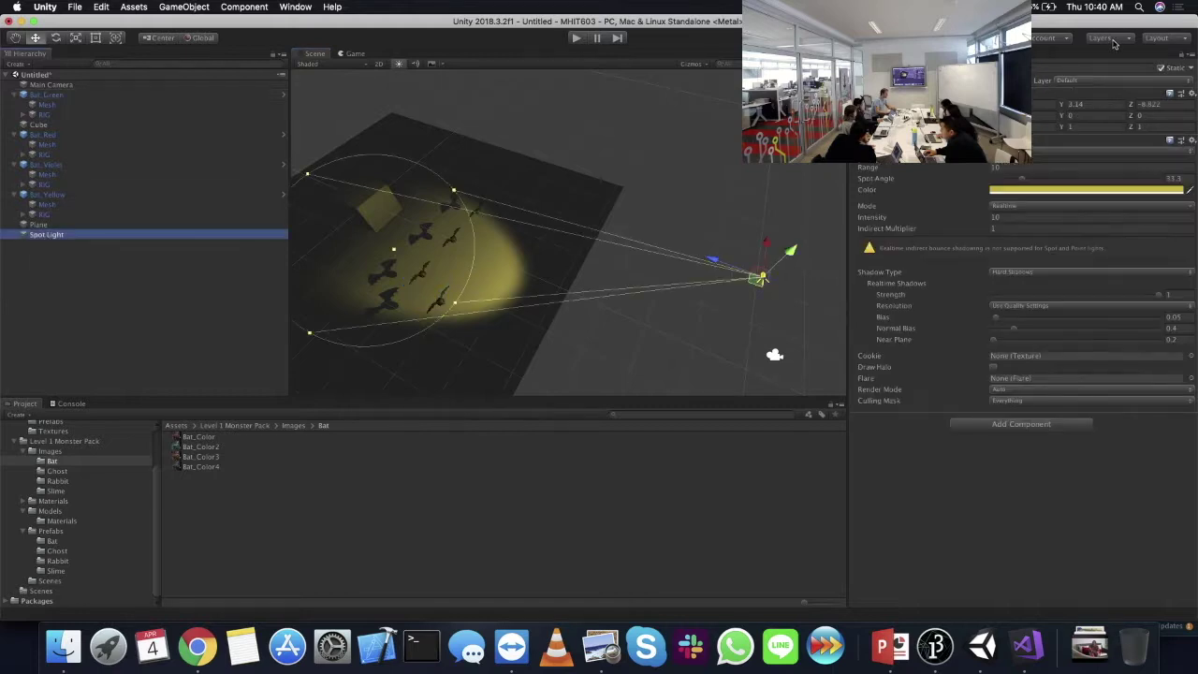
left_click(1162, 69)
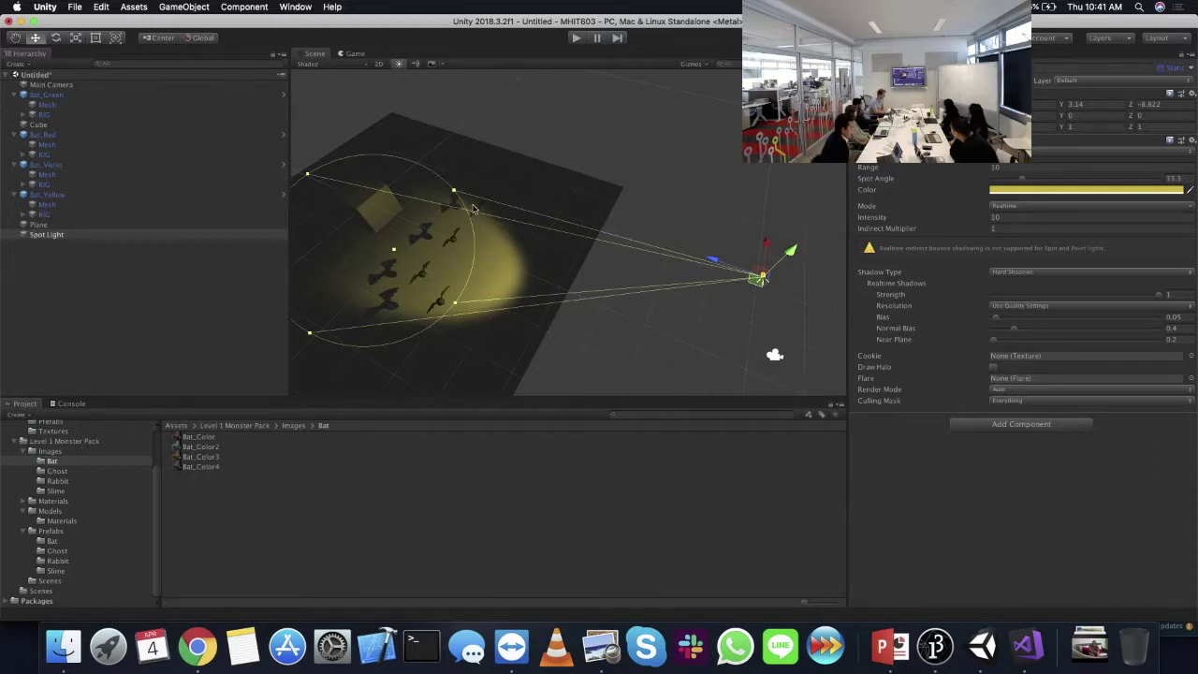
- Examine the bats and their shadows on the plane up close within the spotlight's beam
right_click_drag(475, 207, 516, 182)
middle_click_drag(517, 183, 564, 160)
scroll(554, 183, "up", 6)
right_click_drag(553, 184, 442, 205)
mouse_move(442, 205)
middle_mouse_down()
mouse_move(452, 182)
mouse_move(439, 181)
middle_mouse_up()
scroll(480, 178, "up", 4)
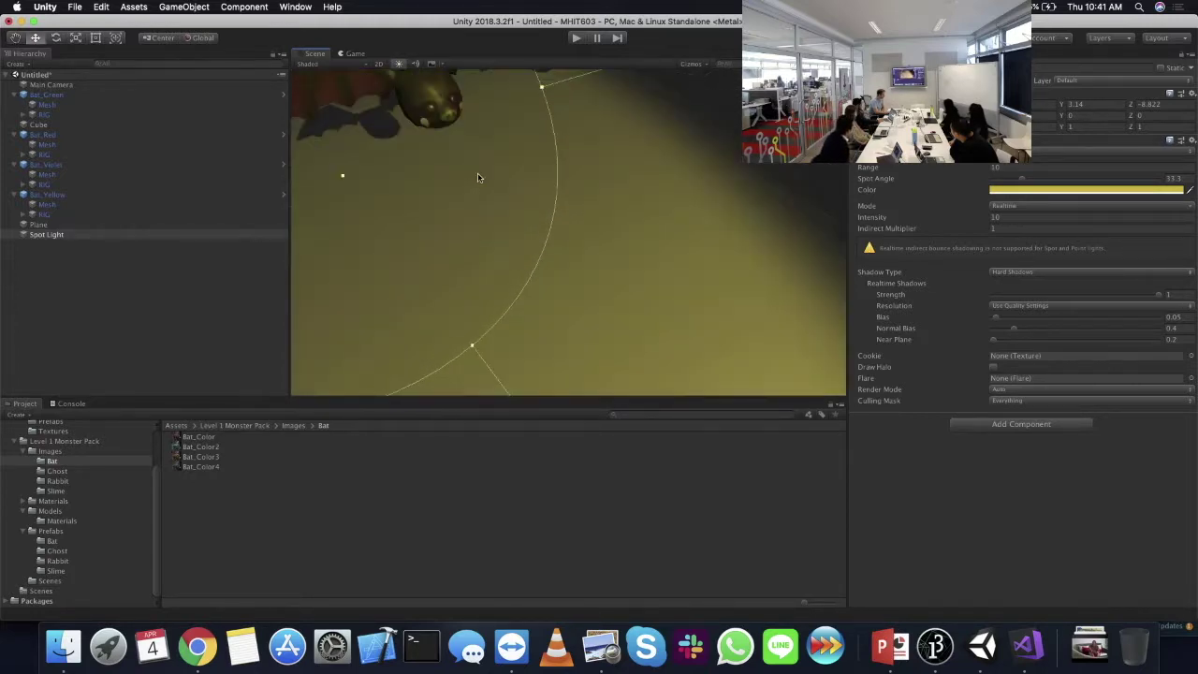
right_click_drag(481, 176, 473, 114)
left_click_drag(473, 114, 438, 122, "alt")
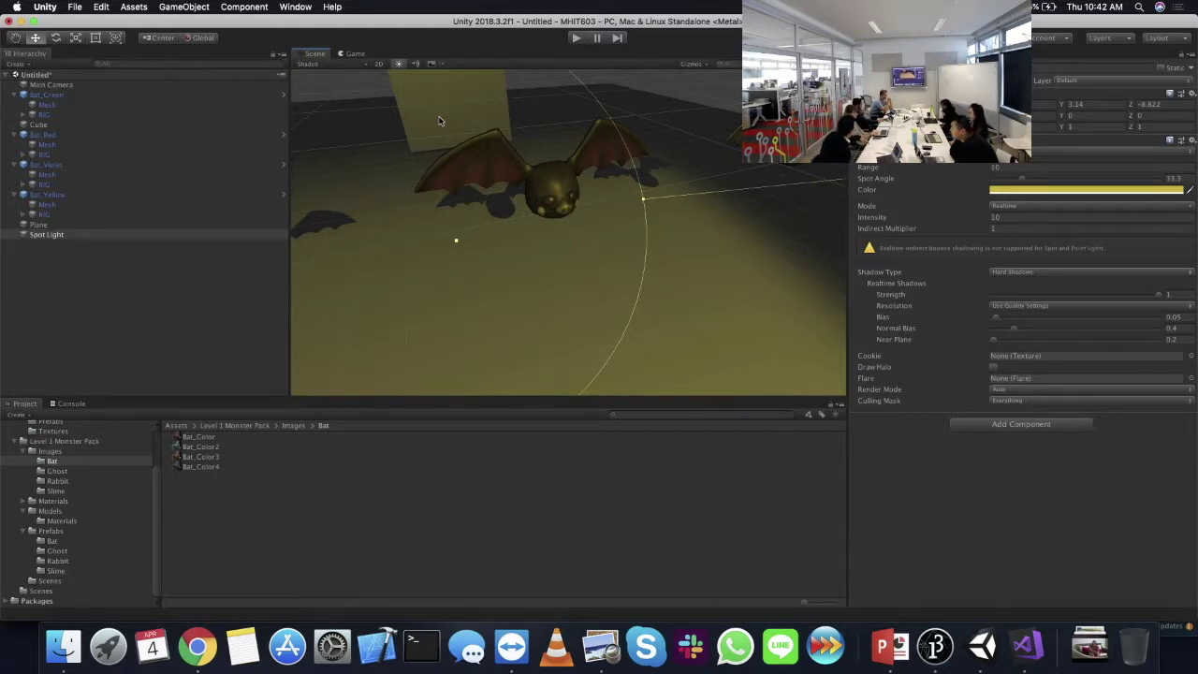
scroll(547, 159, "down", 5)
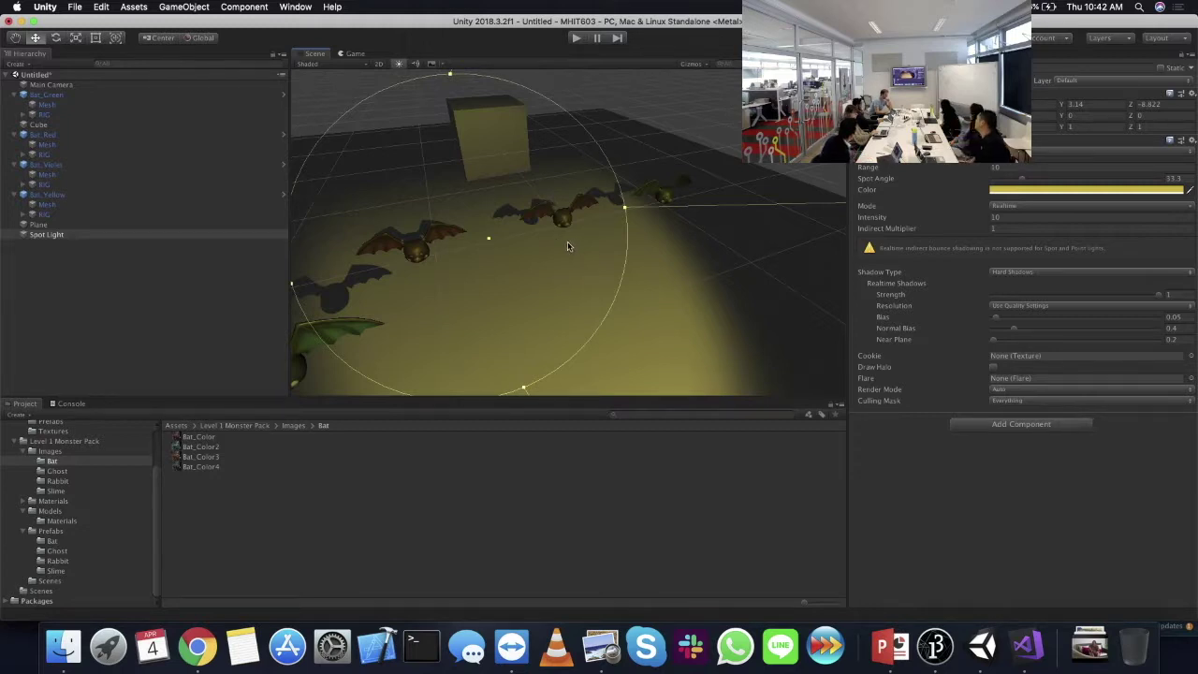
- Open the Lighting Settings, check the baked and realtime lightmaps pages, and return to the scene
left_click(296, 6)
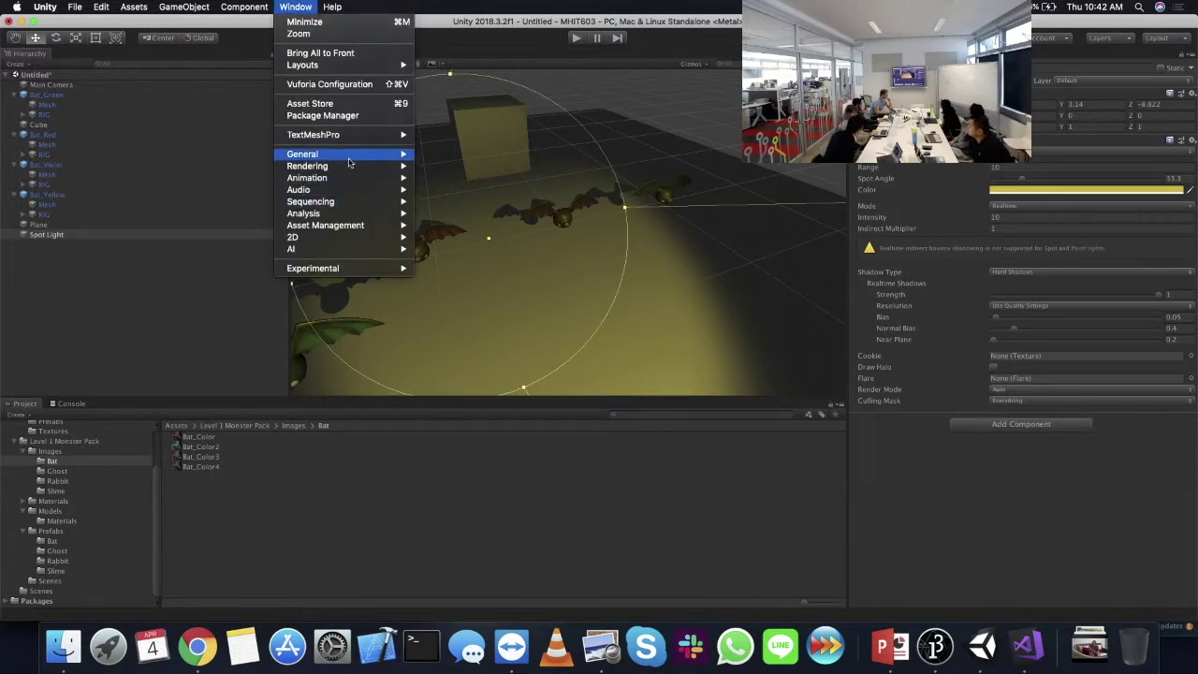
mouse_move(352, 168)
left_click(459, 165)
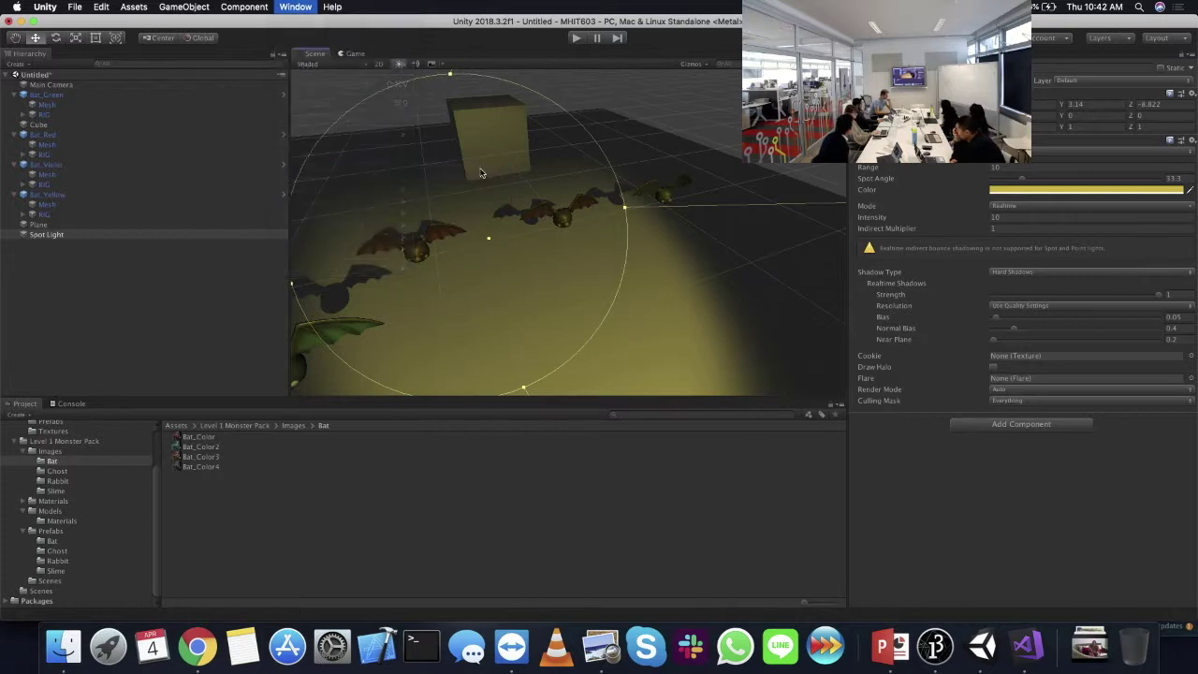
left_click(1049, 184)
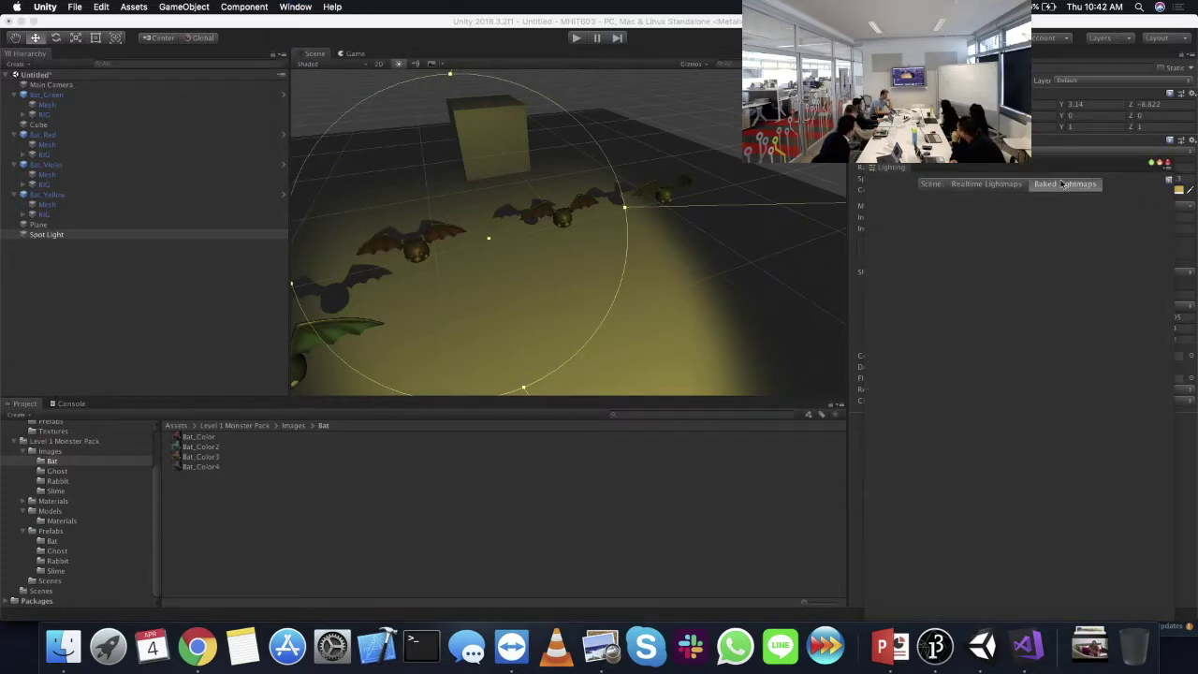
left_click_drag(1023, 166, 793, 107)
left_click(756, 121)
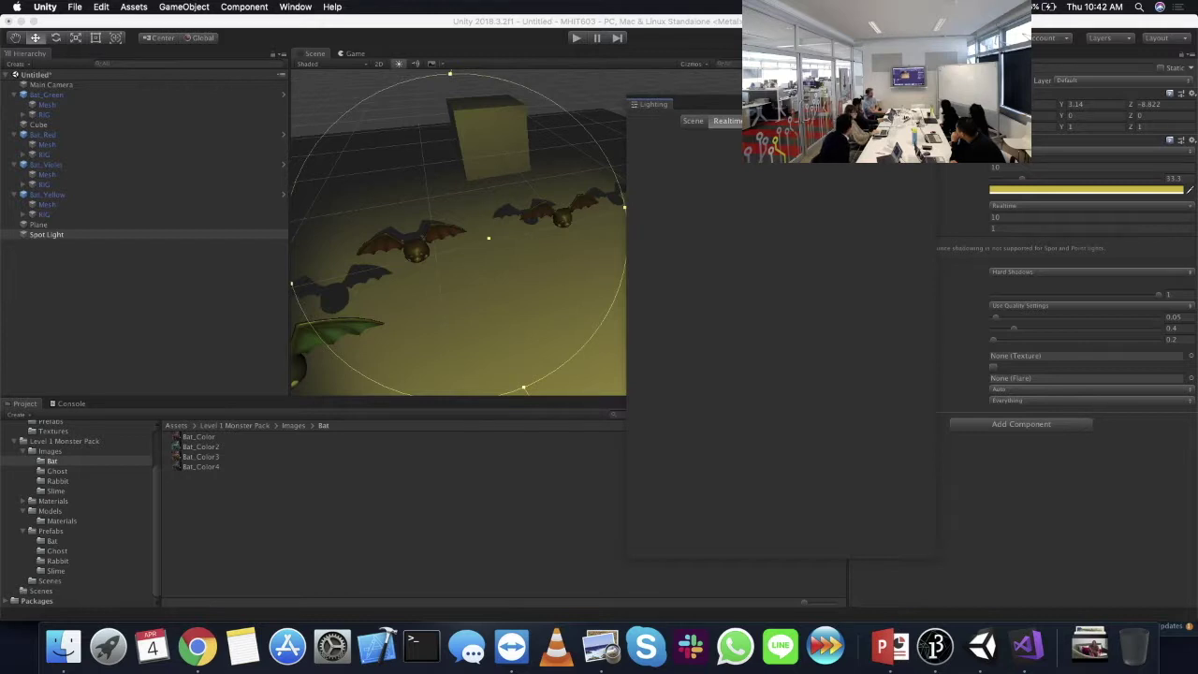
left_click(1072, 500)
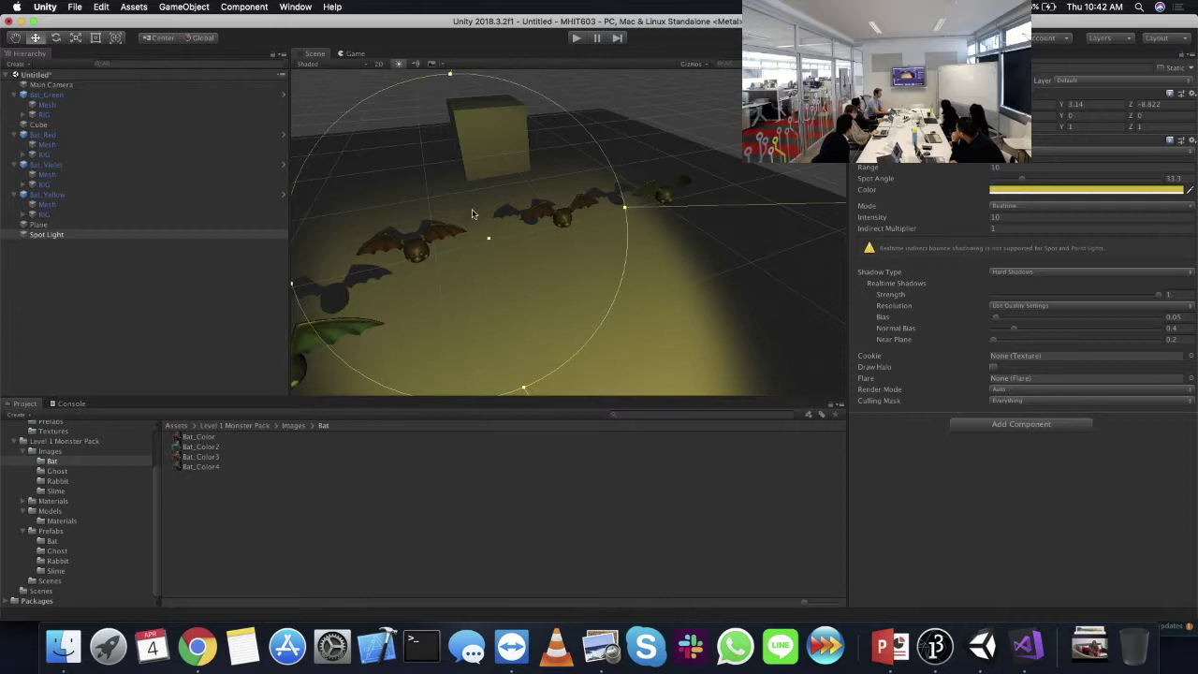
- Examine from several angles how the spotlight's cone falls on the bats, the cube and the plane
left_click_drag(473, 206, 541, 229, "alt")
scroll(542, 229, "down", 3)
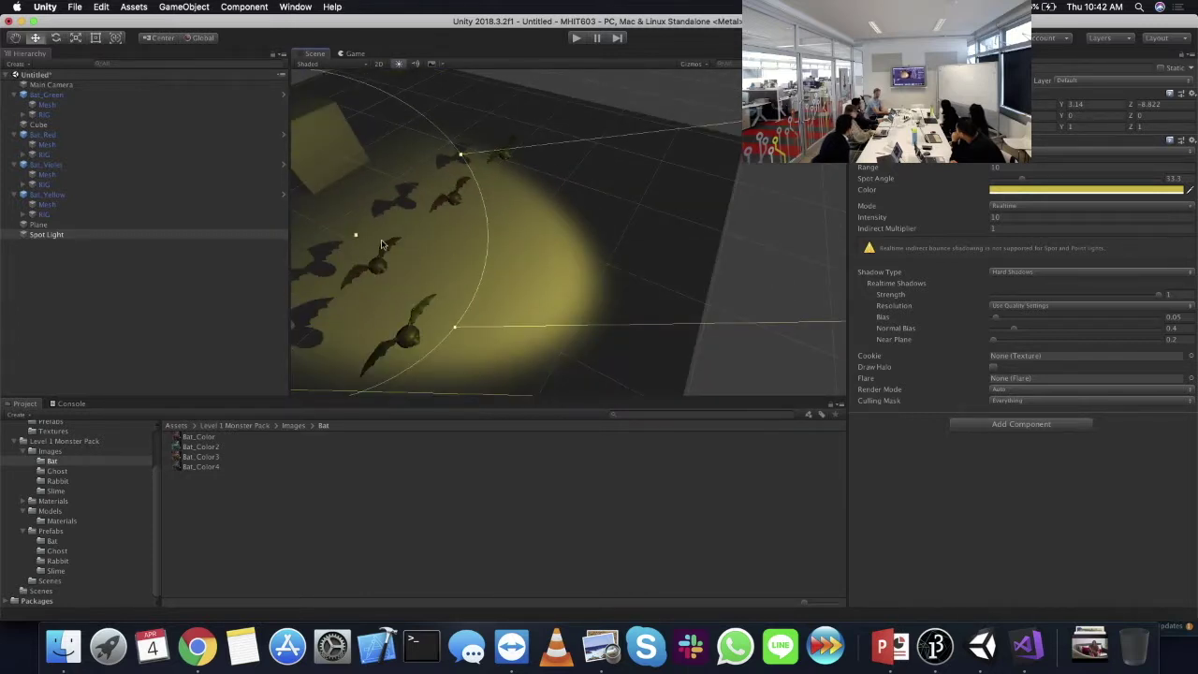
left_click_drag(381, 246, 427, 225, "alt")
scroll(579, 195, "down", 5)
right_click_drag(579, 195, 672, 175)
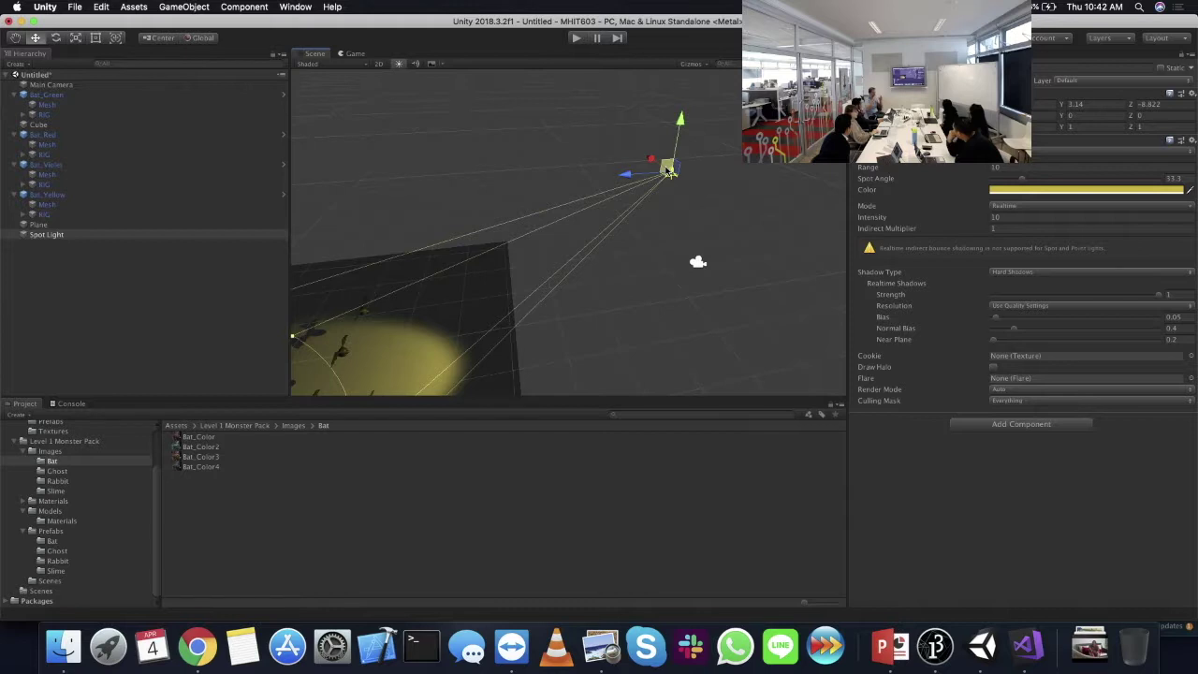
middle_click_drag(412, 314, 599, 212)
left_click_drag(650, 244, 565, 240, "alt")
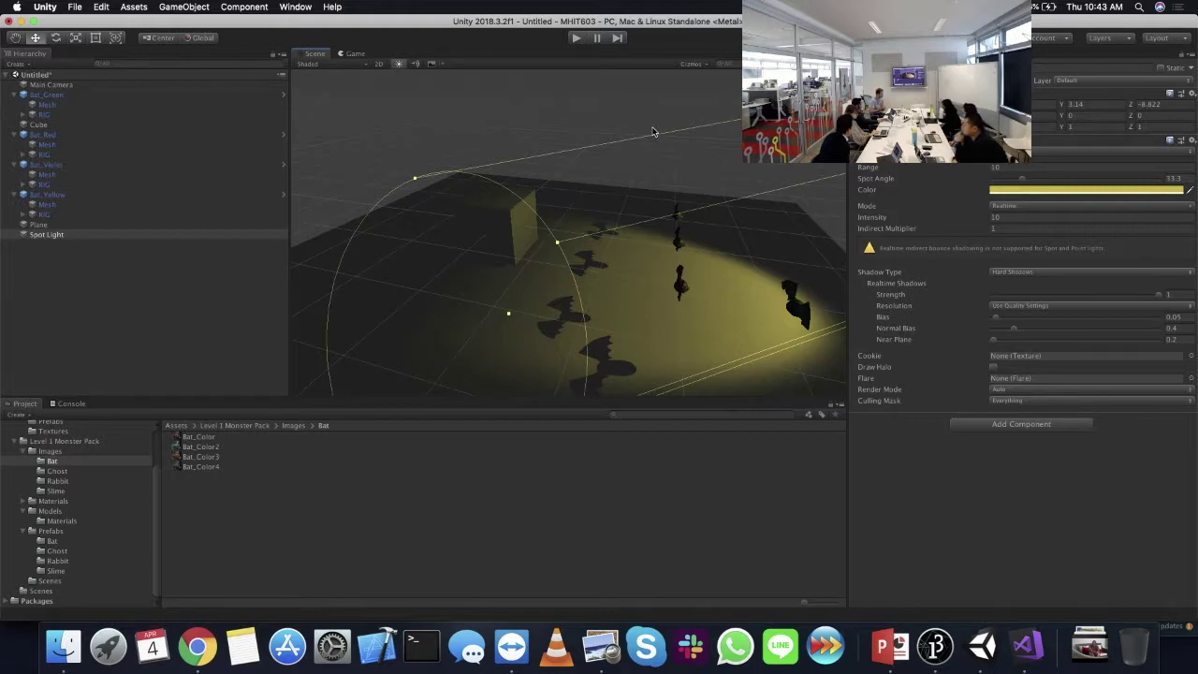
- Reopen the Lighting Settings to check the realtime lightmaps, and close the window
left_click(295, 7)
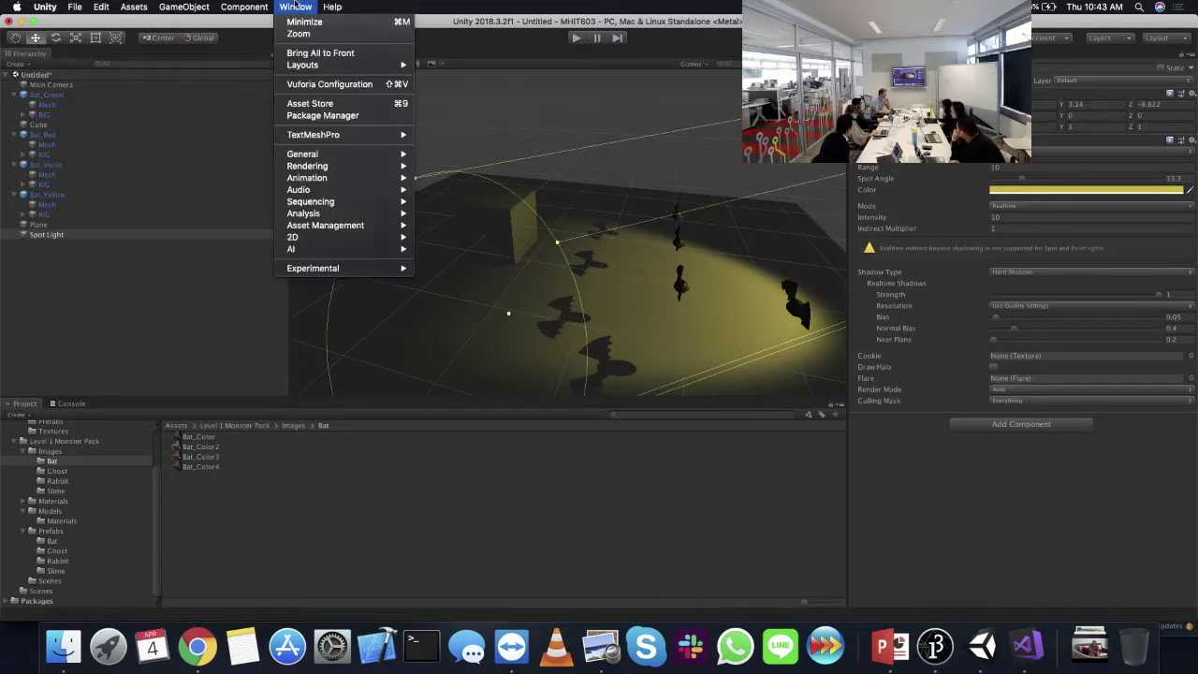
mouse_move(365, 167)
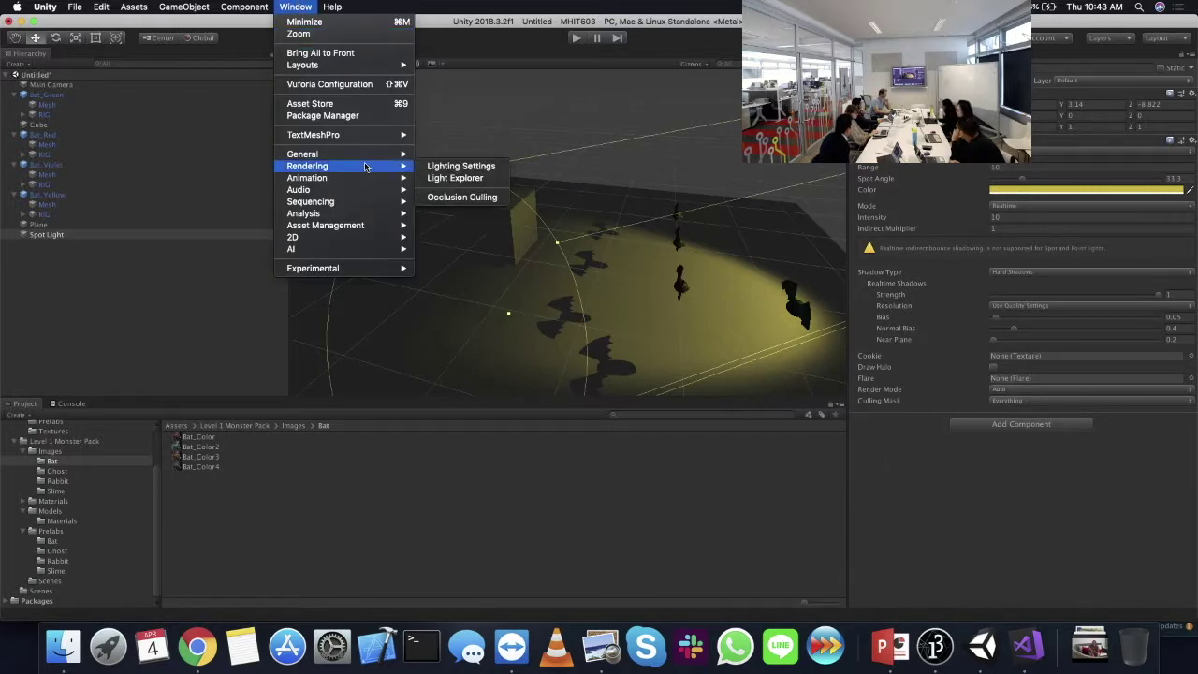
left_click(462, 167)
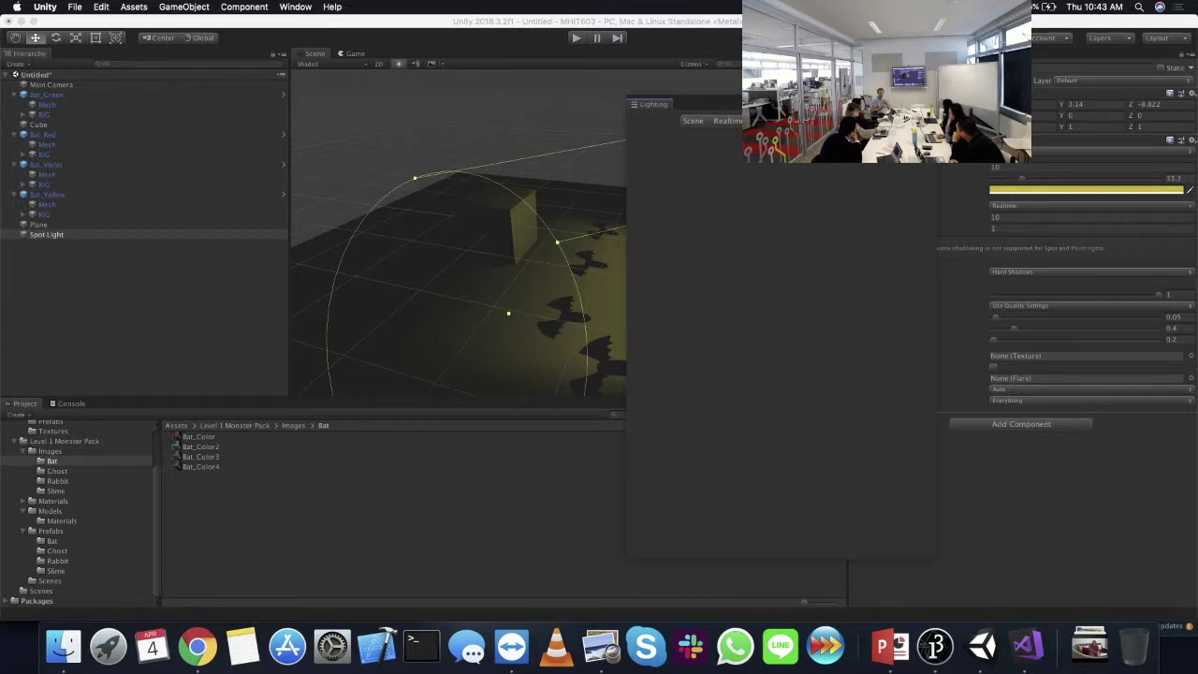
left_click(751, 121)
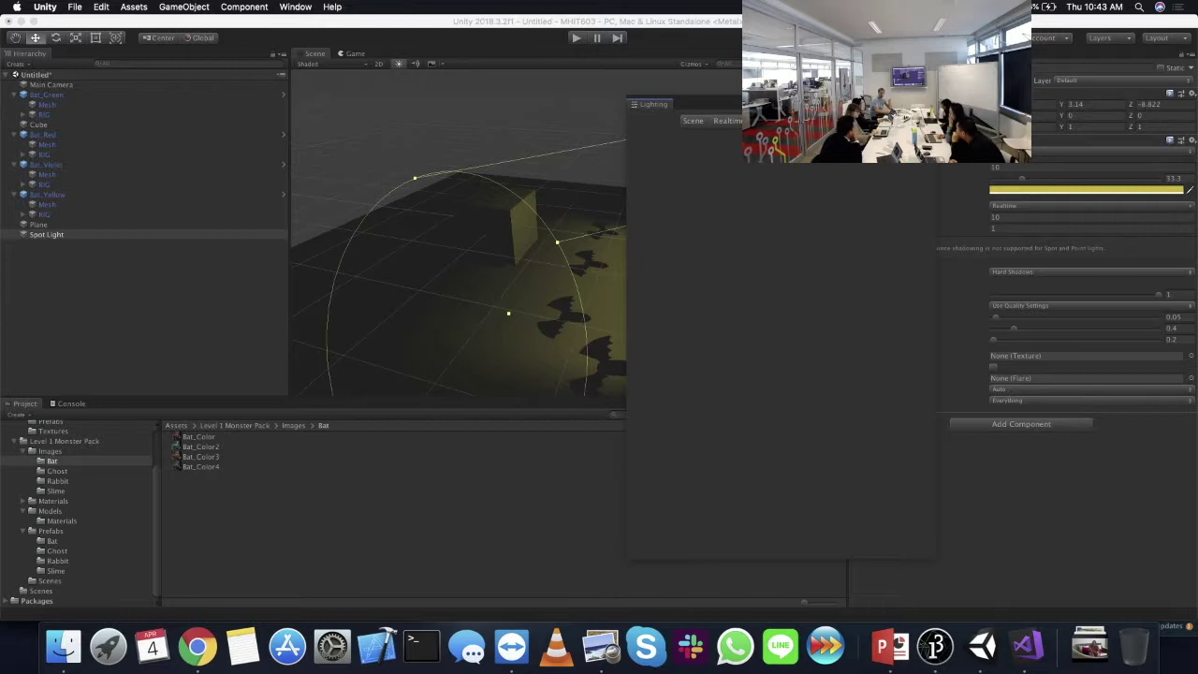
key("super+w")
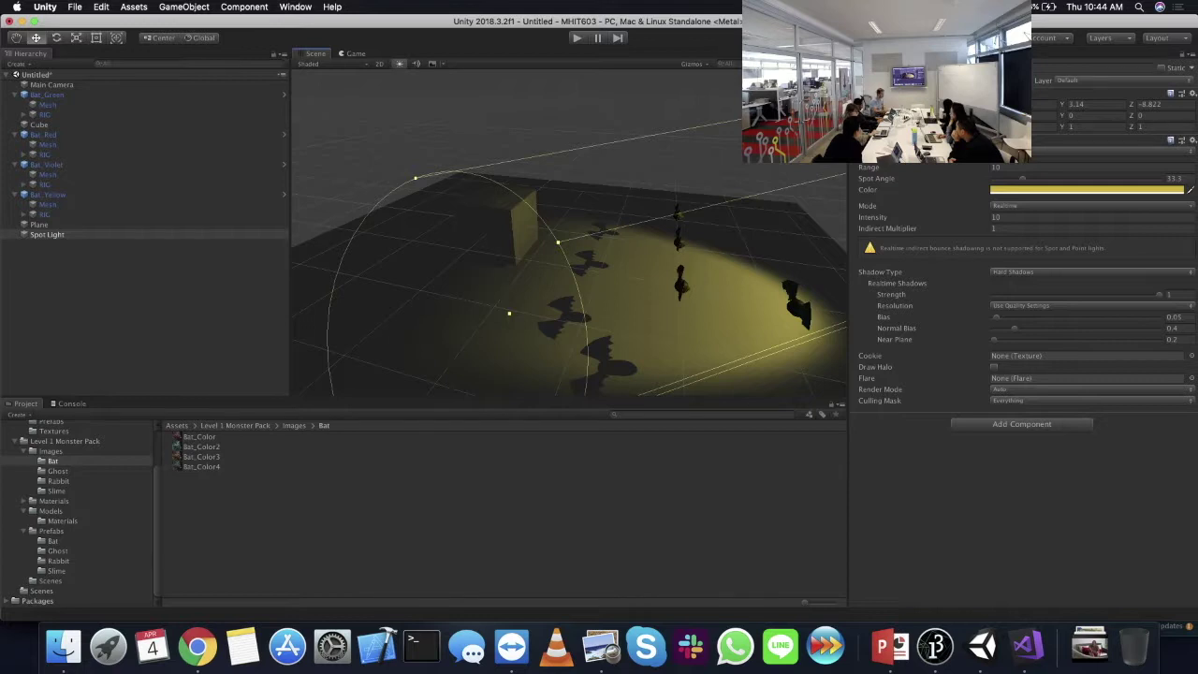
- Try nudging the spotlight back to Z -8.86, and restore its previous position
middle_click_drag(771, 201, 598, 278)
middle_click_drag(833, 122, 761, 202)
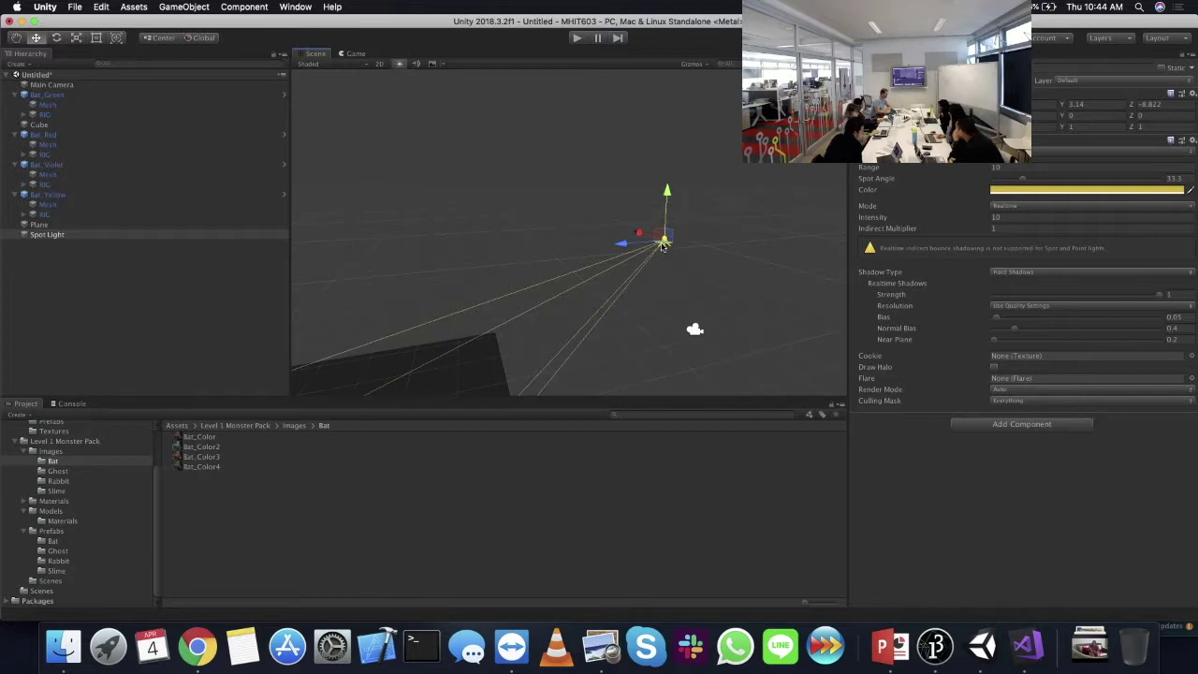
left_click_drag(663, 245, 433, 379, "alt")
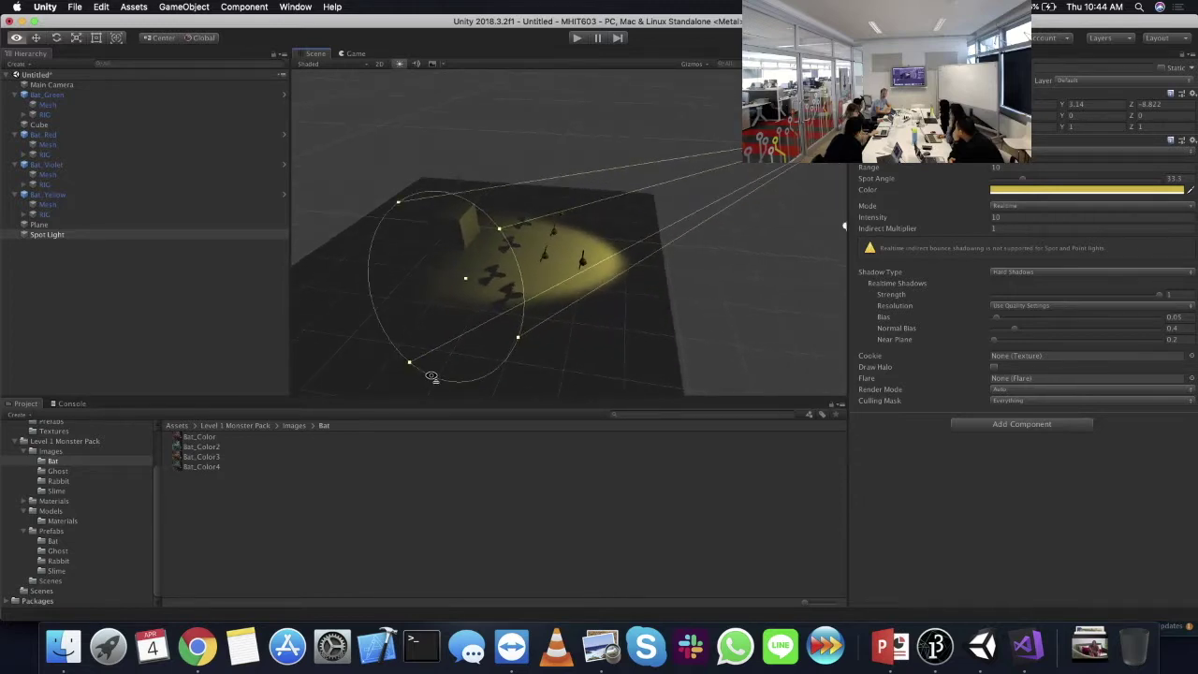
left_click_drag(482, 334, 775, 169, "alt")
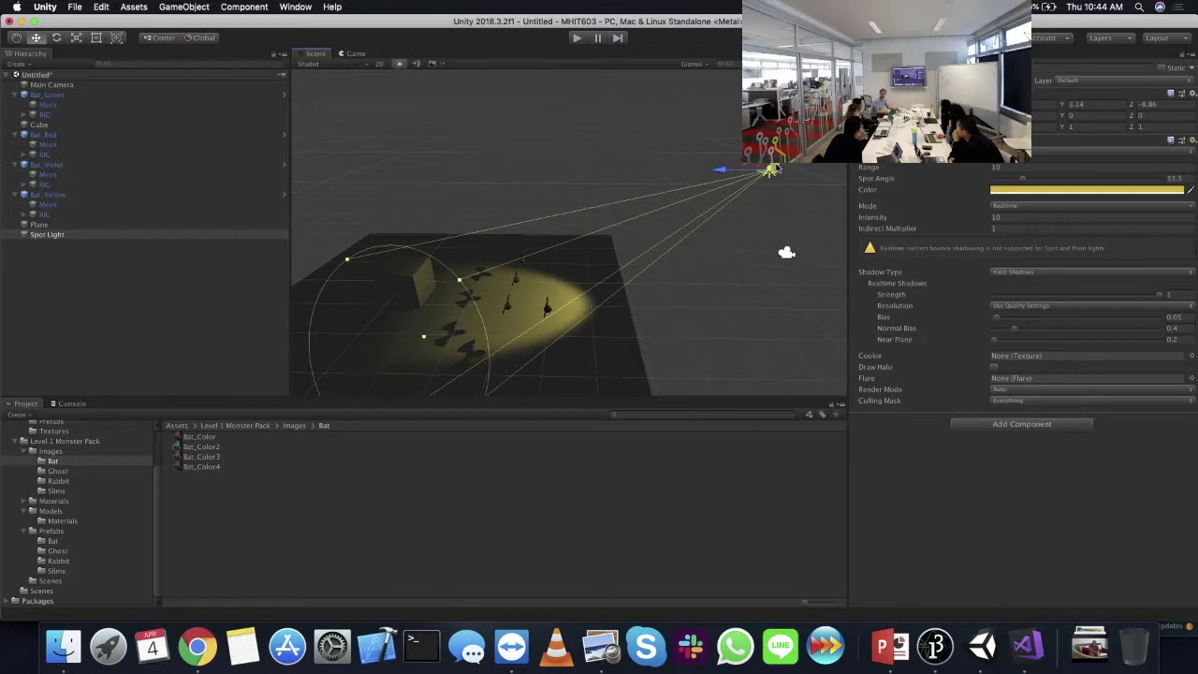
left_click_drag(776, 169, 776, 170)
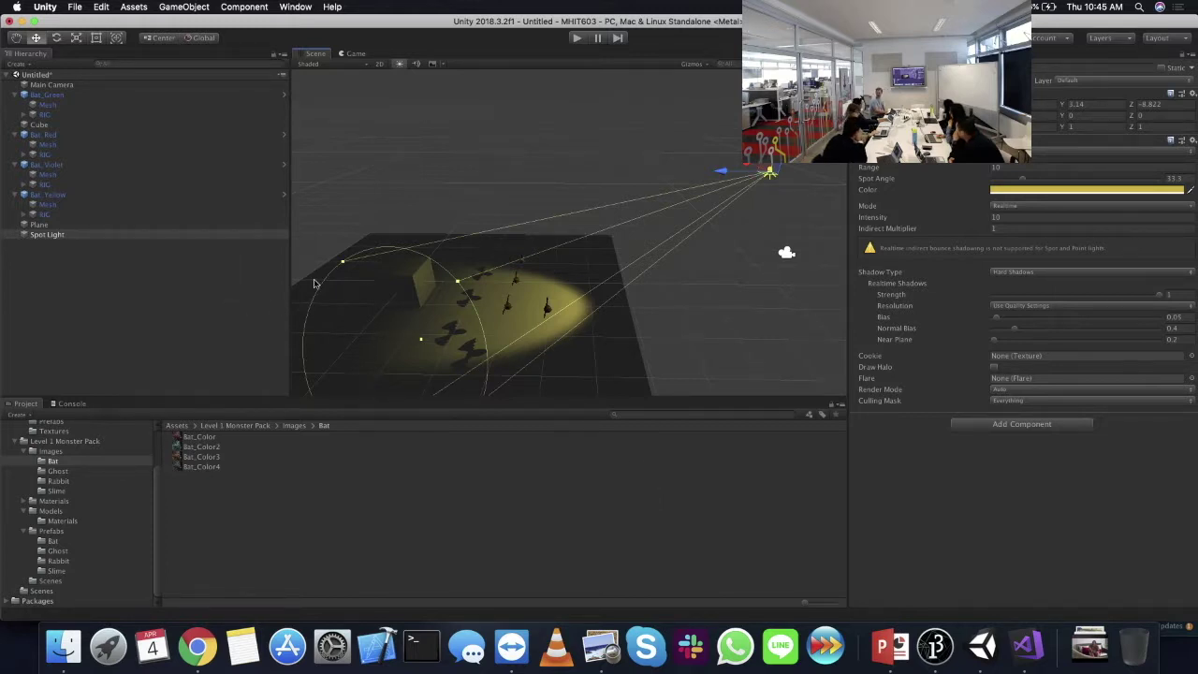
- Inspect the green bat and its shadow from the front, close to the plane
scroll(577, 279, "up", 6)
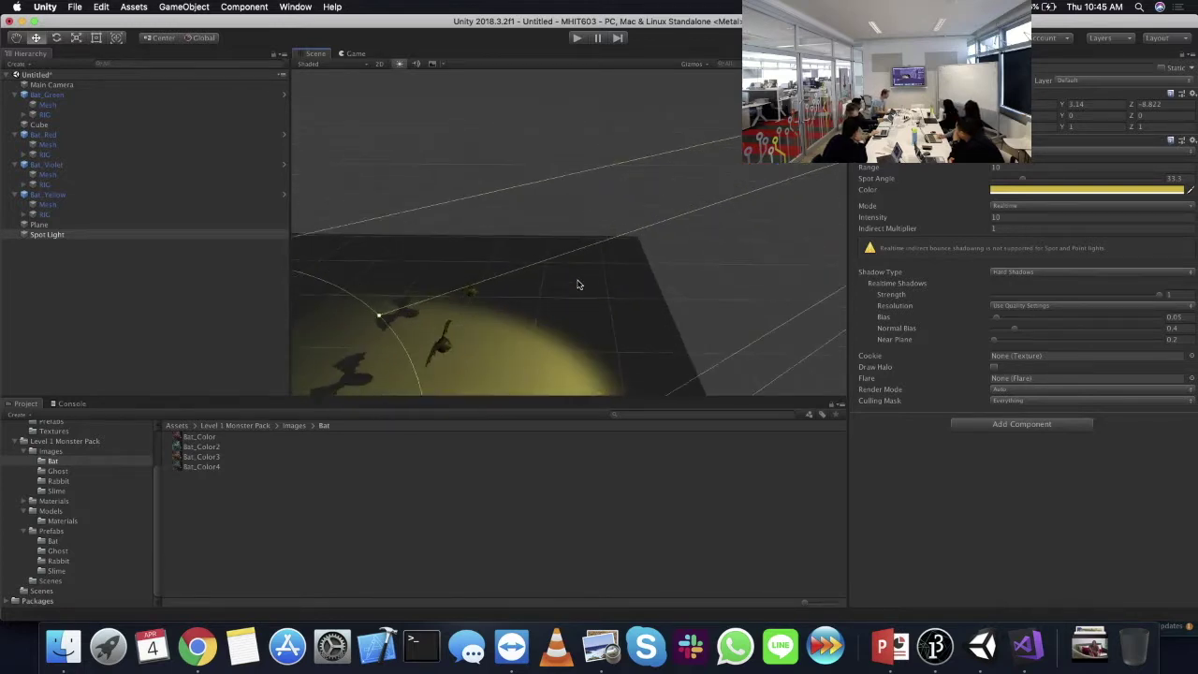
left_click_drag(578, 284, 404, 291, "alt")
middle_click_drag(404, 292, 461, 238)
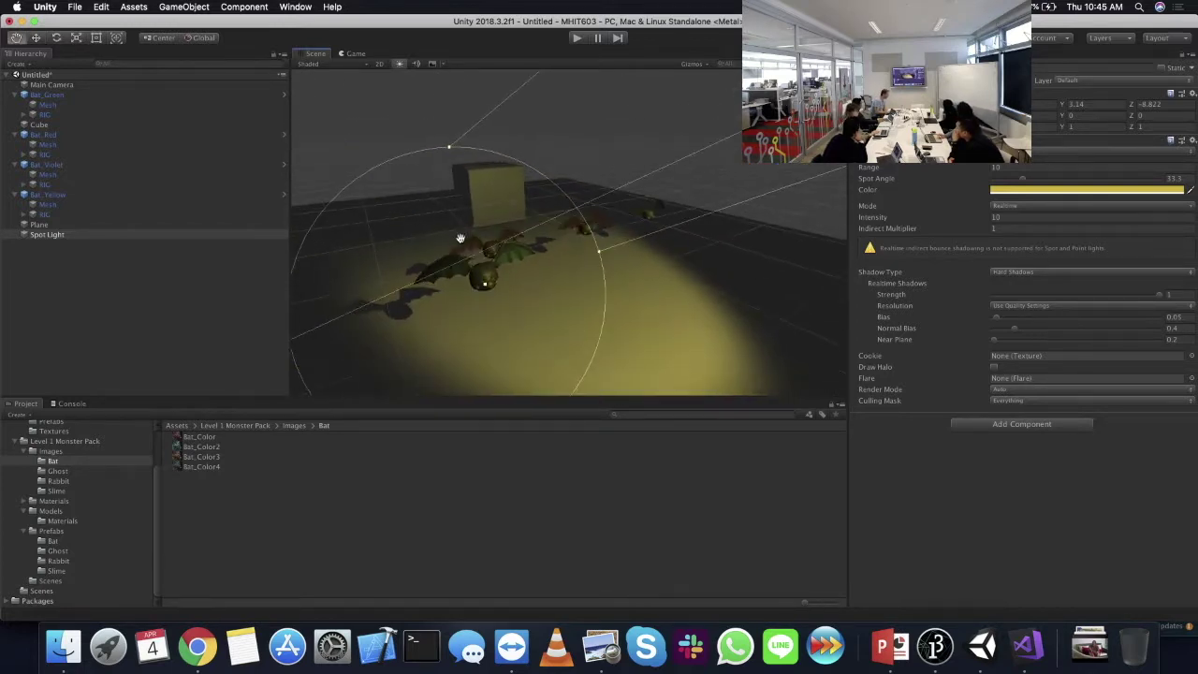
scroll(476, 242, "up", 4)
middle_click_drag(397, 271, 476, 247)
right_click_drag(477, 248, 446, 245)
middle_click_drag(475, 247, 483, 246)
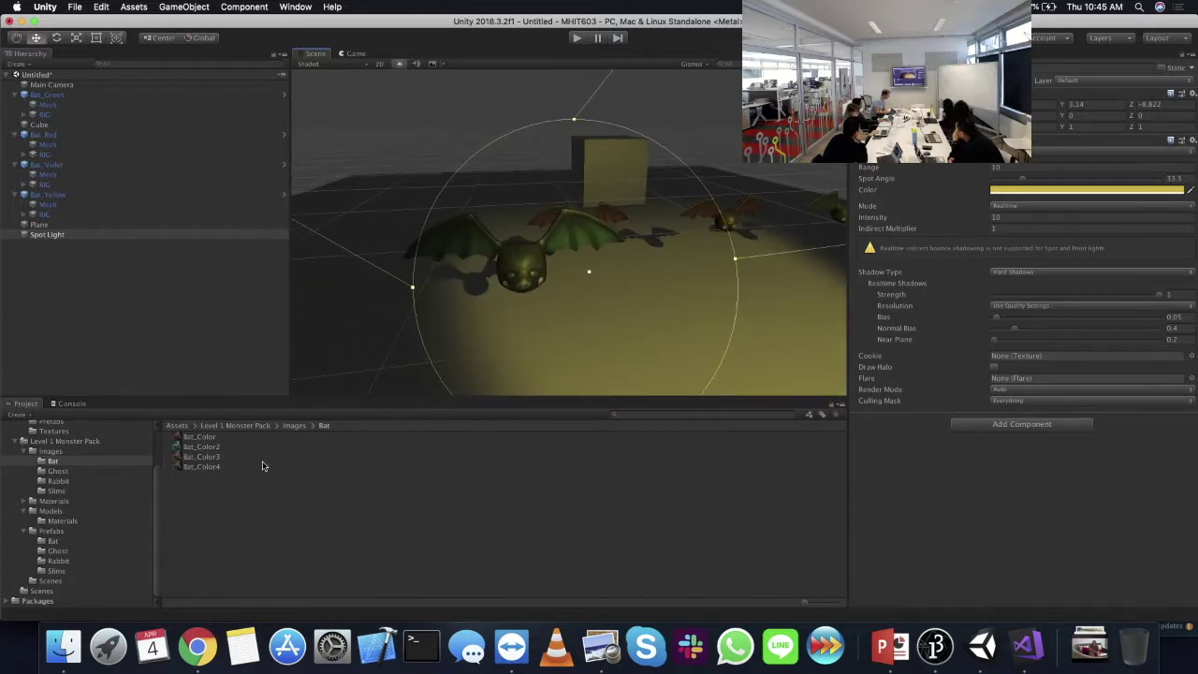
- Add a second Bat_Green to the scene from the Level 1 Monster Pack's bat prefabs
left_click(50, 451)
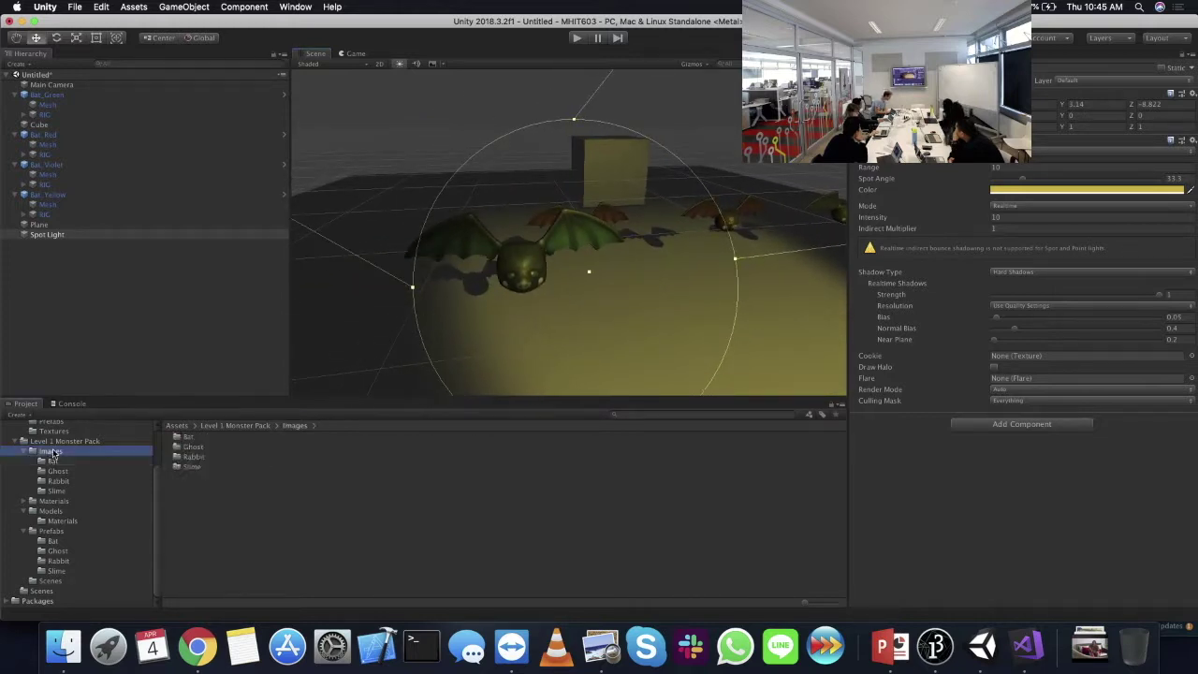
left_click(52, 512)
left_click(58, 531)
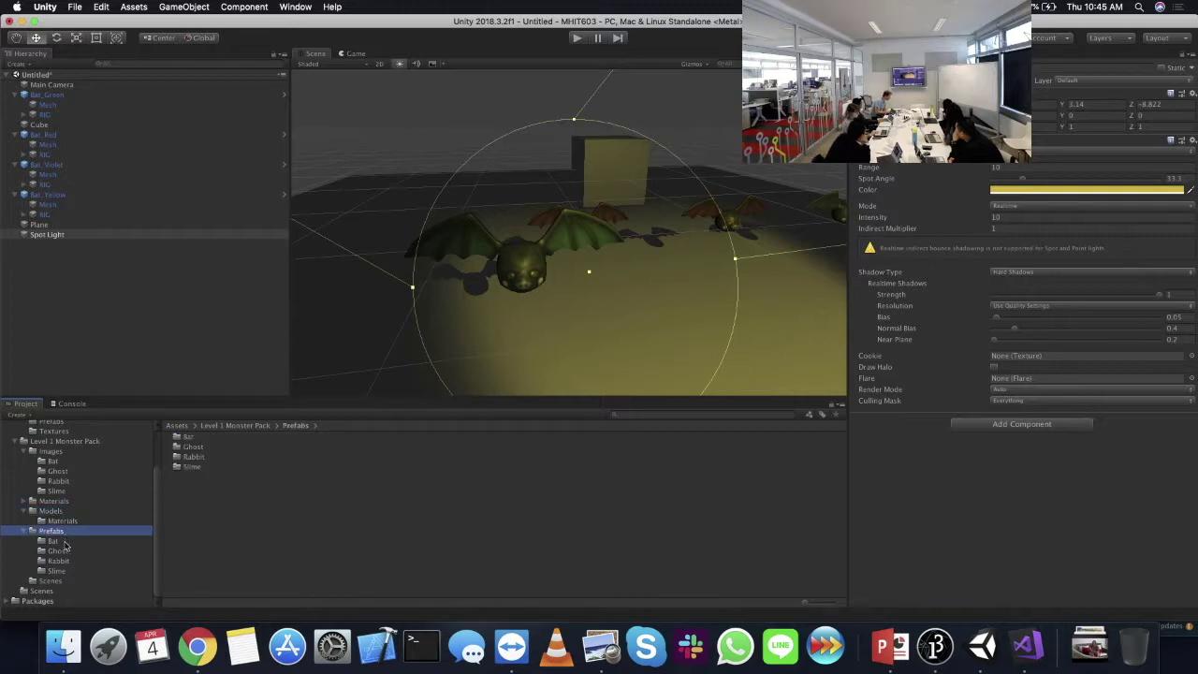
left_click(53, 541)
left_click_drag(200, 437, 87, 332)
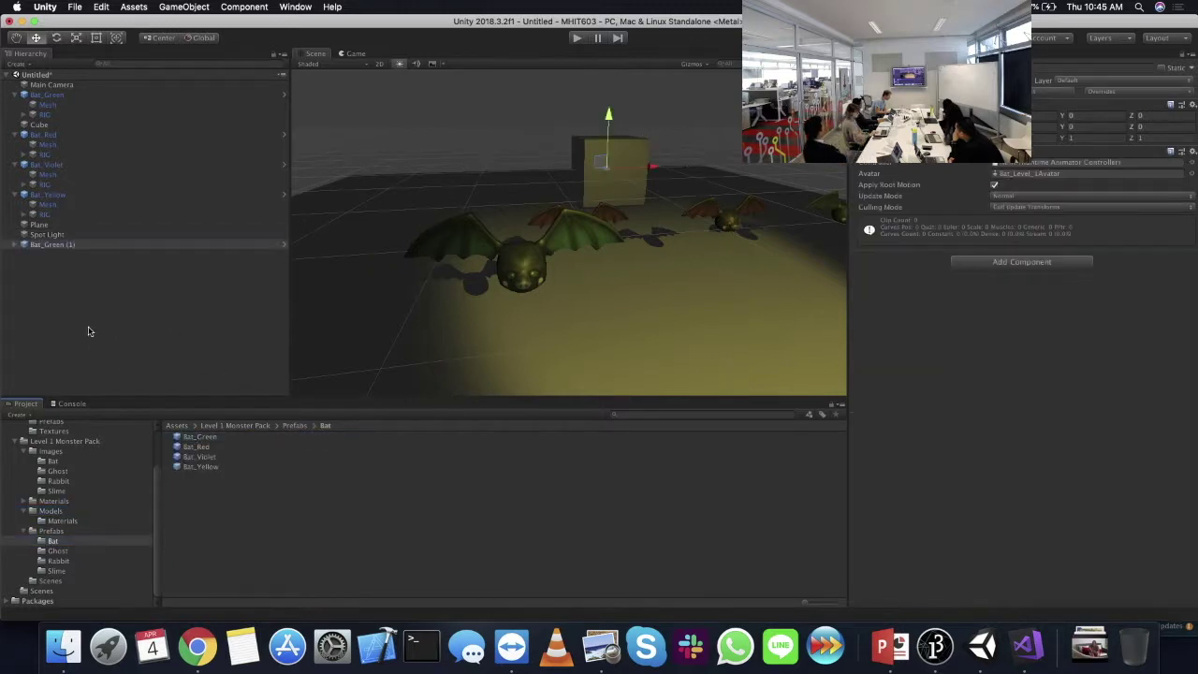
- Set the new green bat's scale to 10 on X, Y and Z
type("10")
key("Tab")
type("10")
key("Tab")
type("10")
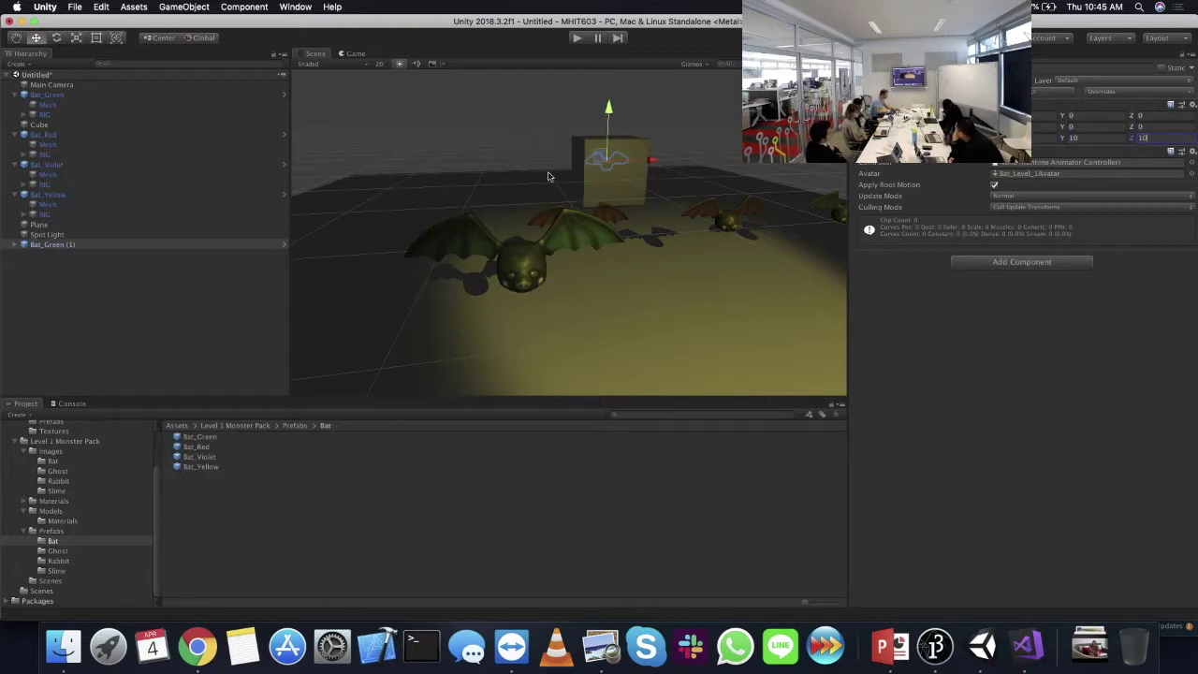
- Move the new green bat into the spotlight's beam at Z -3.441 and expand its child objects in the hierarchy
left_click_drag(599, 164, 719, 225)
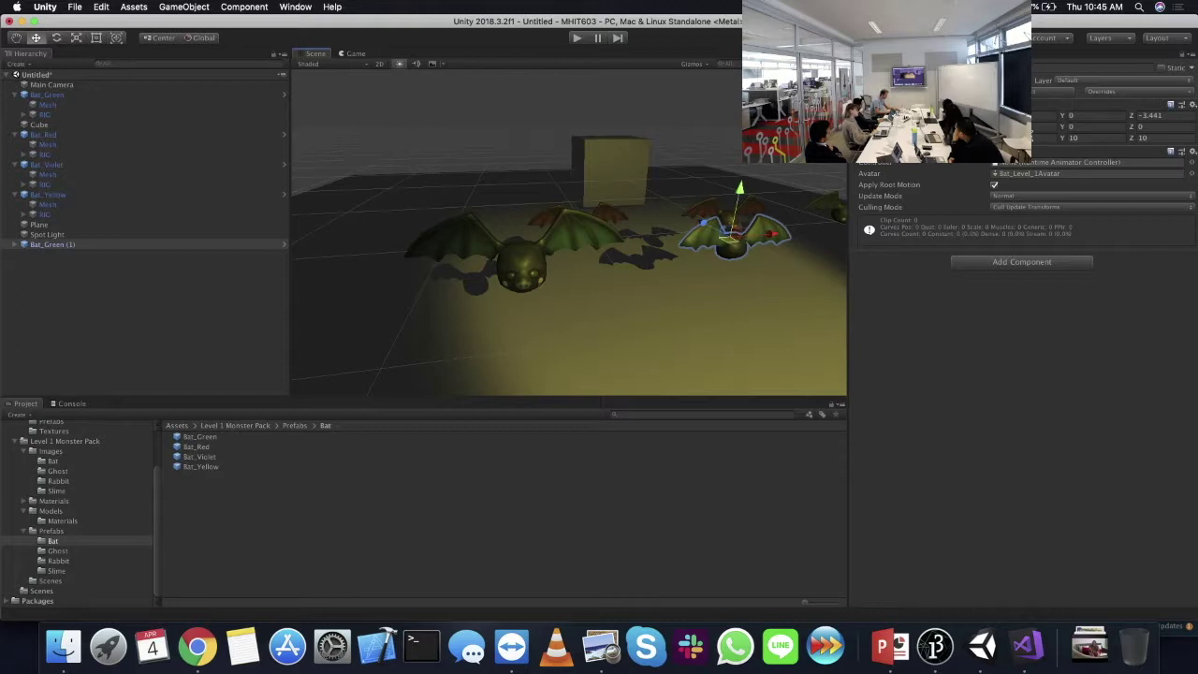
left_click(15, 245)
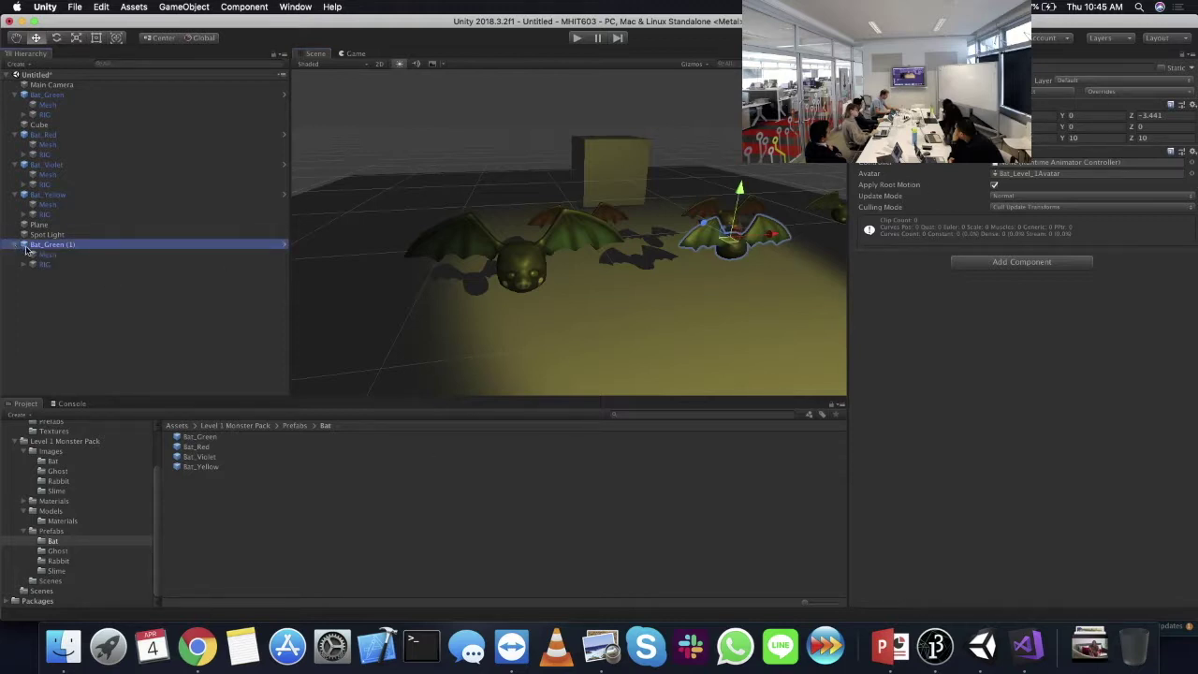
- Add the Ghost_Brown prefab from the Level 1 Monster Pack to the scene and delete the second green bat
left_click(59, 552)
left_click_drag(201, 438, 47, 277)
right_click(45, 244)
left_click(56, 303)
- Scale Ghost_Brown to 10 on X, Y and Z and move it to Z -3.886
left_click(52, 244)
left_click(600, 172)
left_click_drag(599, 172, 686, 204)
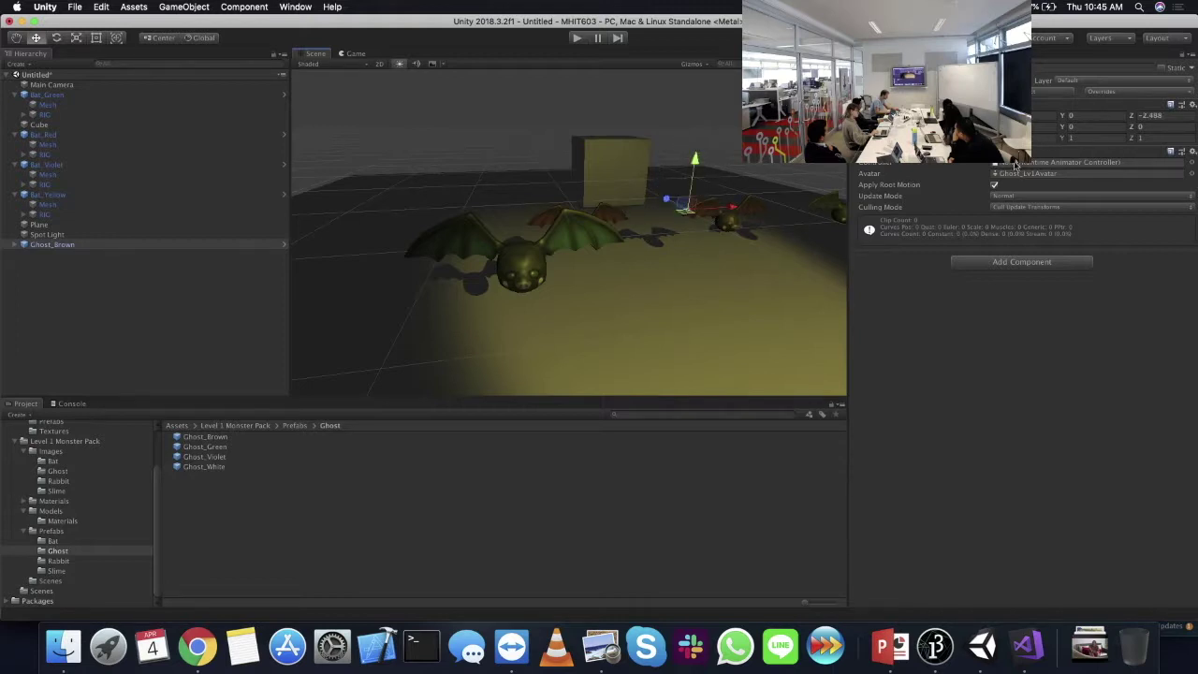
type("10")
key("Tab")
type("10")
key("Tab")
type("10")
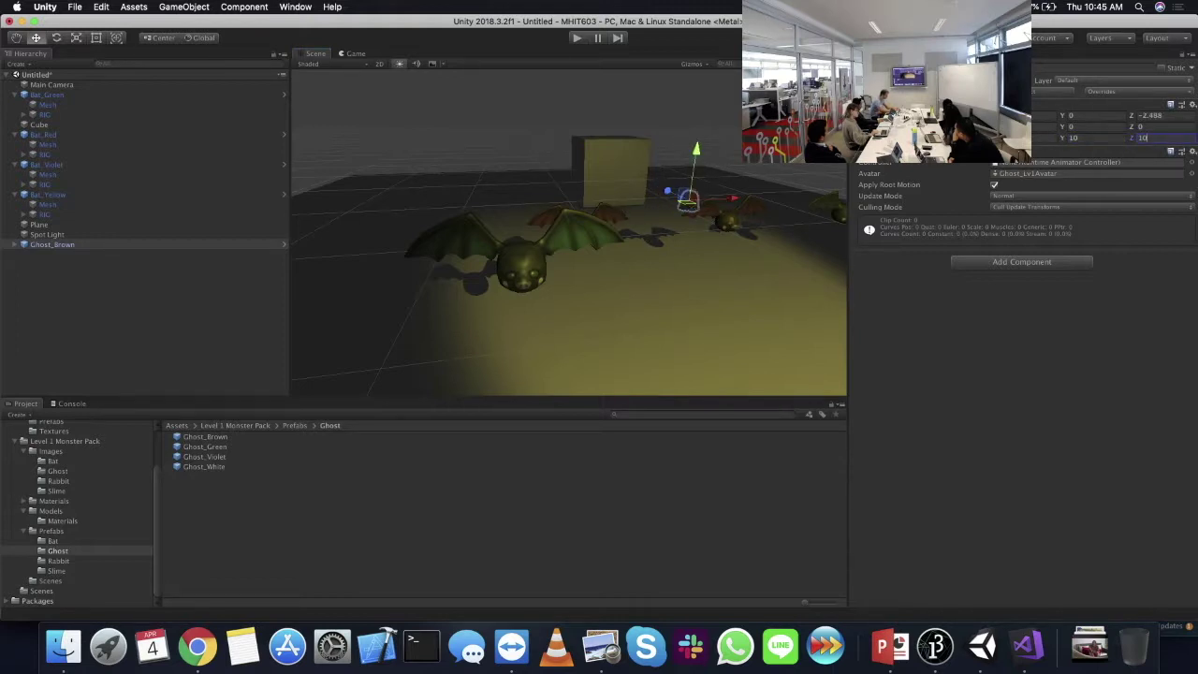
left_click_drag(688, 214, 760, 254)
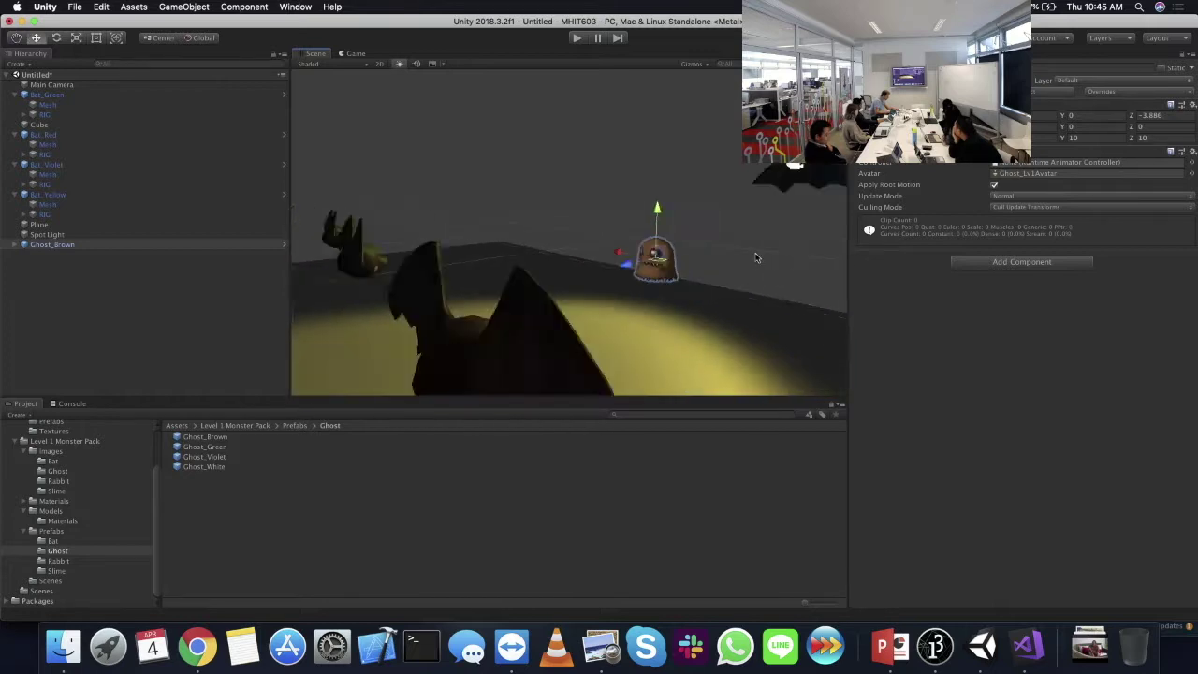
- Switch the Spot Light off and on repeatedly to compare how it affects the ghost and the plane
left_click(103, 235)
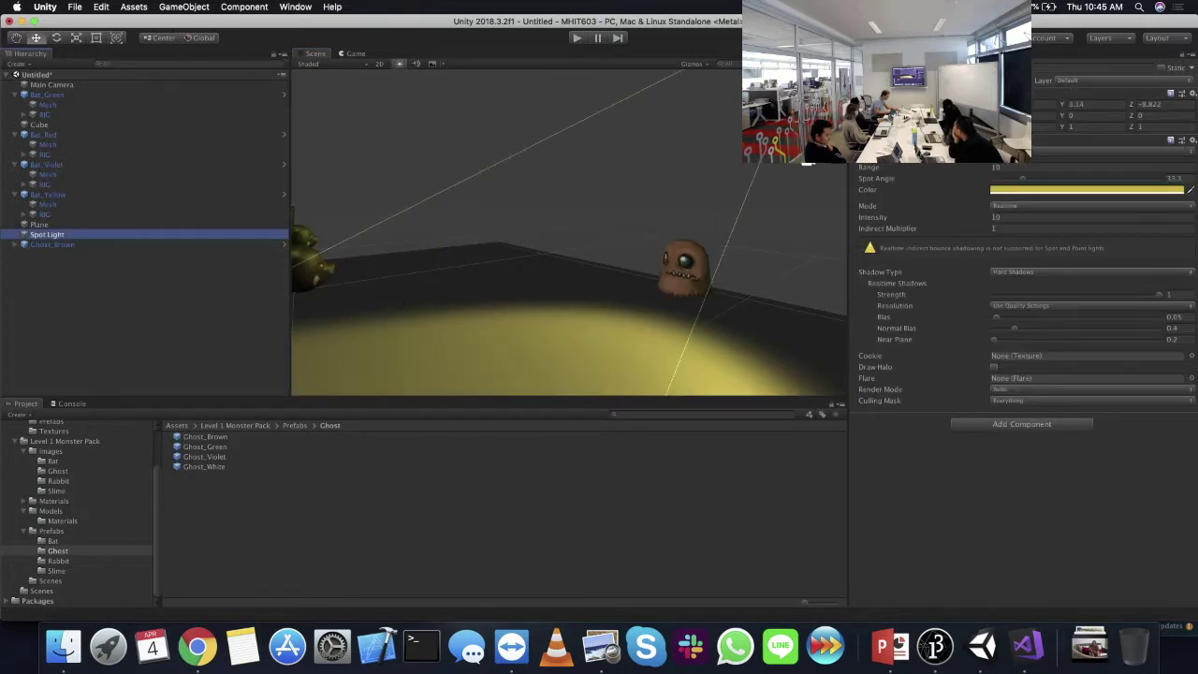
left_click(880, 140)
left_click(879, 139)
left_click(879, 140)
left_click(880, 140)
left_click(880, 140)
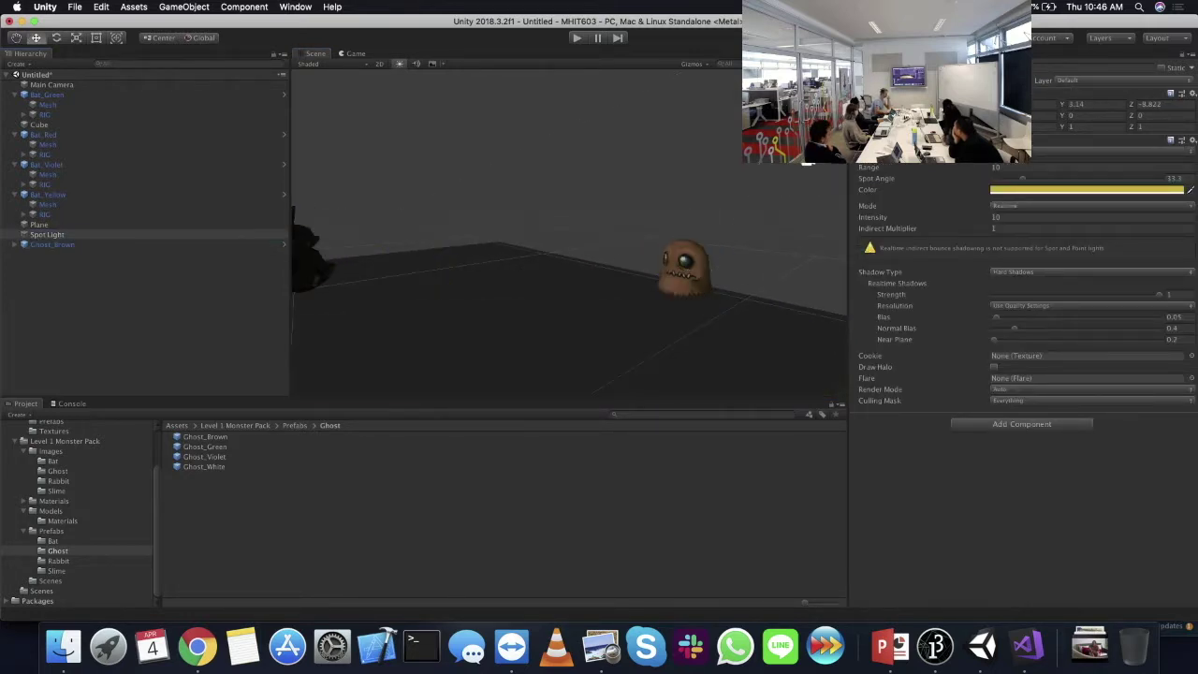
key("alt+shift+a")
key("alt+shift+a")
key("alt+shift+a")
key("alt+shift+a")
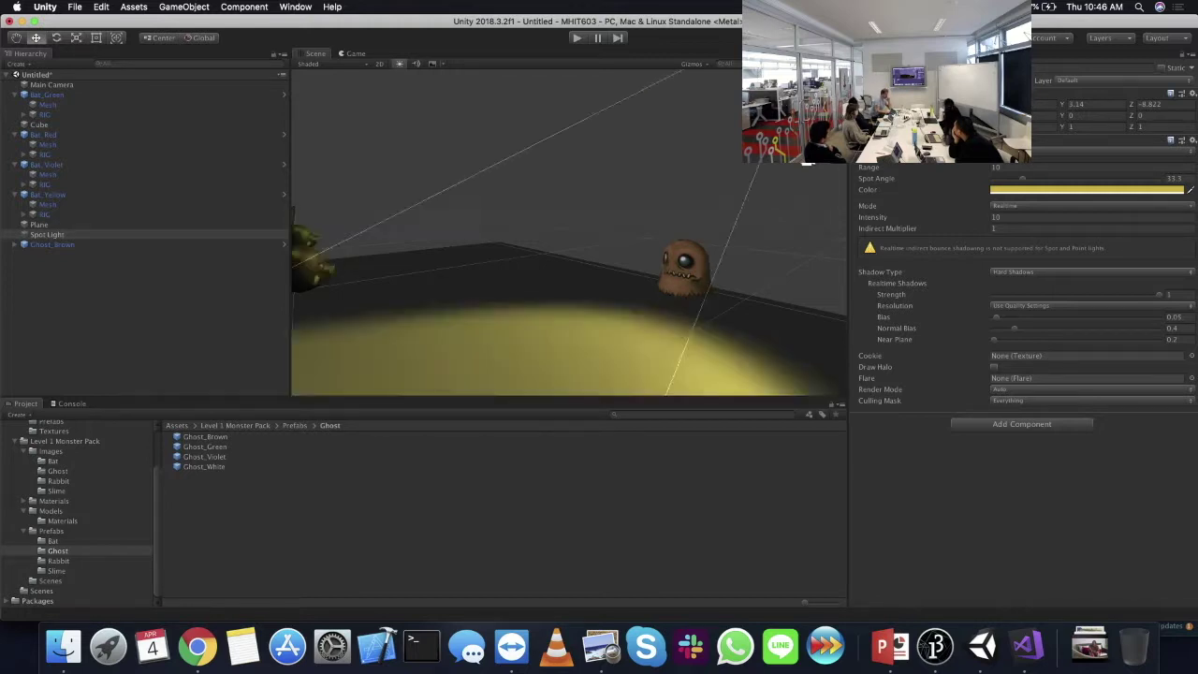
key("alt+shift+a")
- Compare the ghost with the Spot Light off and on, first beside the bats and close up, leaving the light on
left_click_drag(674, 234, 505, 178, "alt")
key("alt+shift+a")
key("alt+shift+a")
key("alt+shift+a")
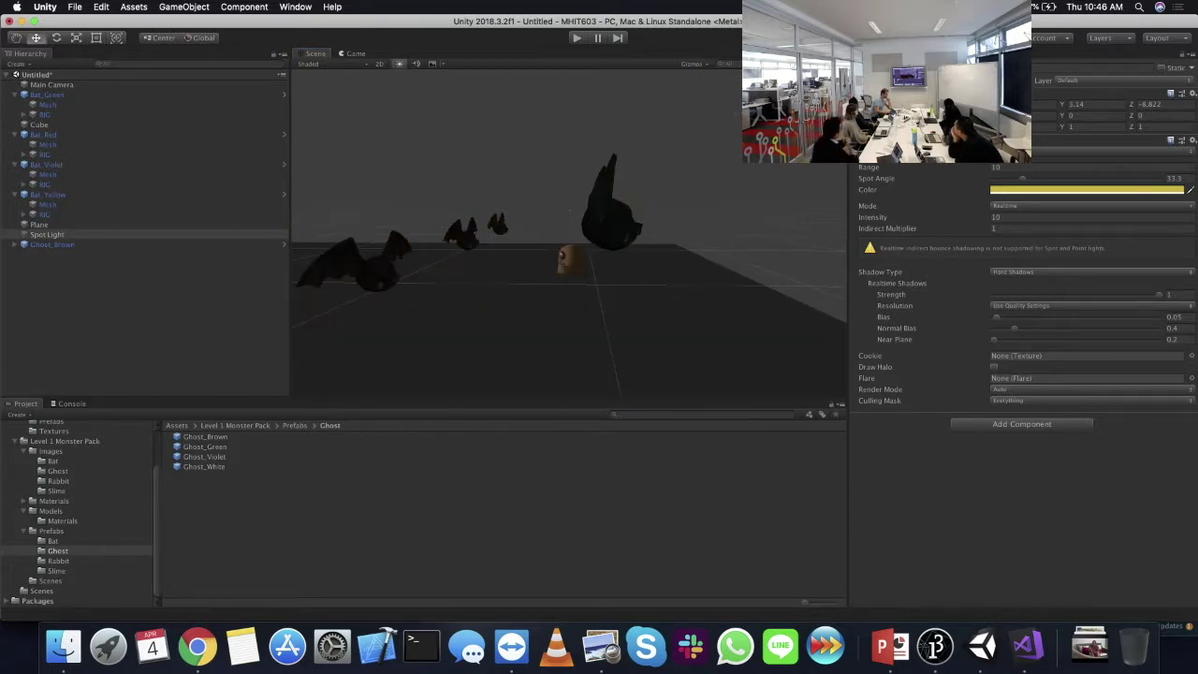
left_click(880, 69)
left_click(881, 69)
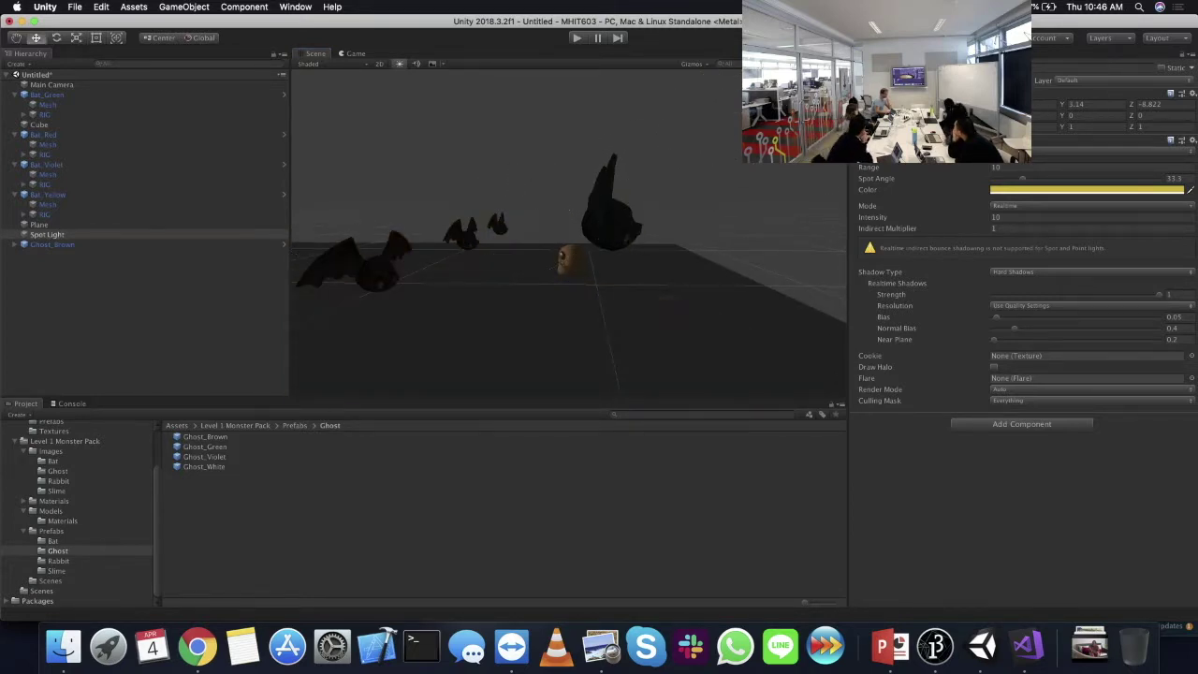
scroll(638, 252, "up", 5)
scroll(625, 259, "up", 5)
left_click_drag(625, 259, 812, 183, "alt")
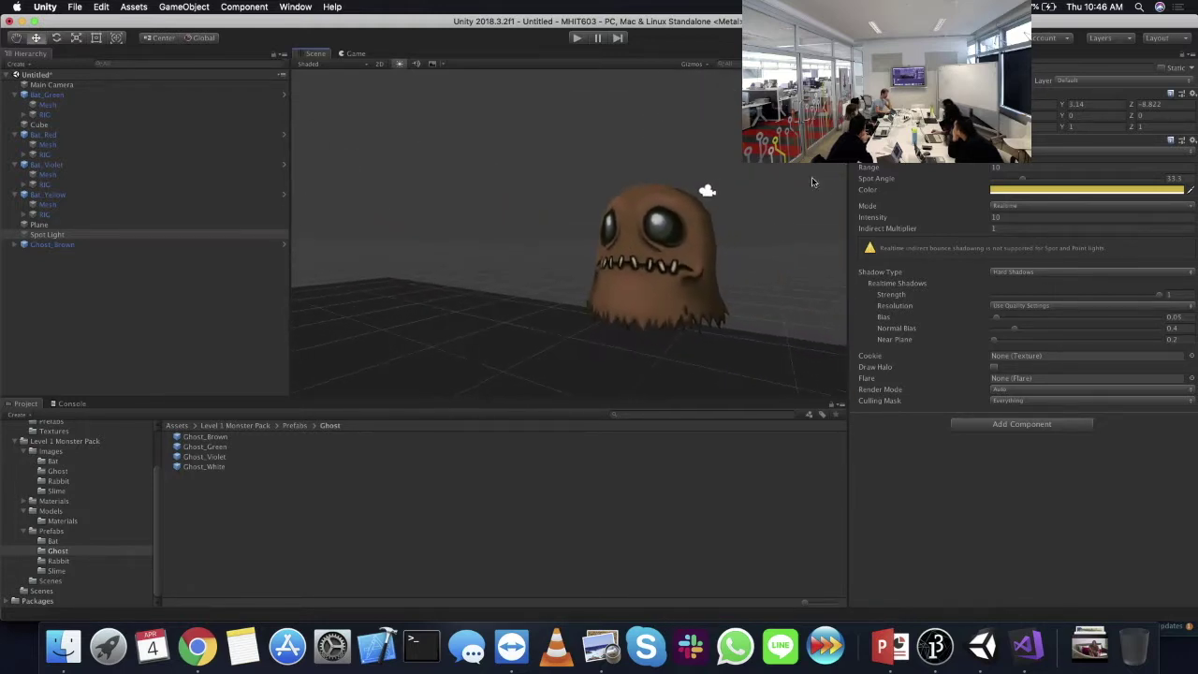
left_click(879, 68)
left_click(880, 69)
left_click(880, 68)
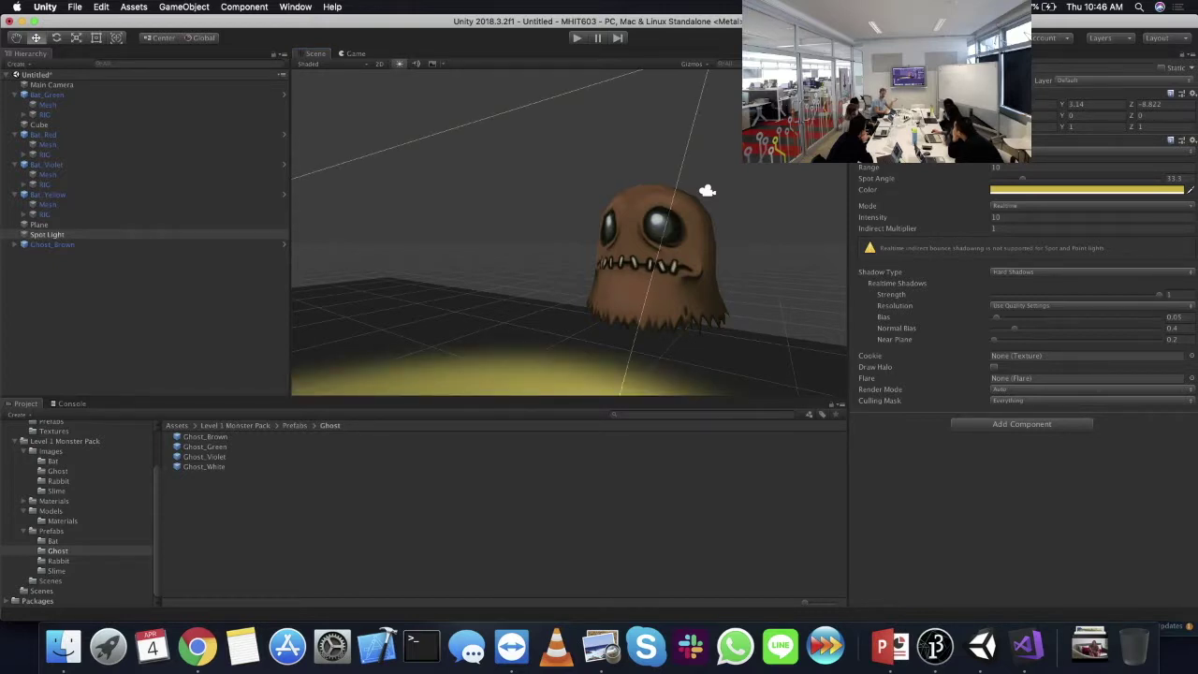
- Expand Ghost_Brown and its MESH group and select the LV1 mesh to examine its renderer settings
left_click(14, 245)
left_click(36, 245)
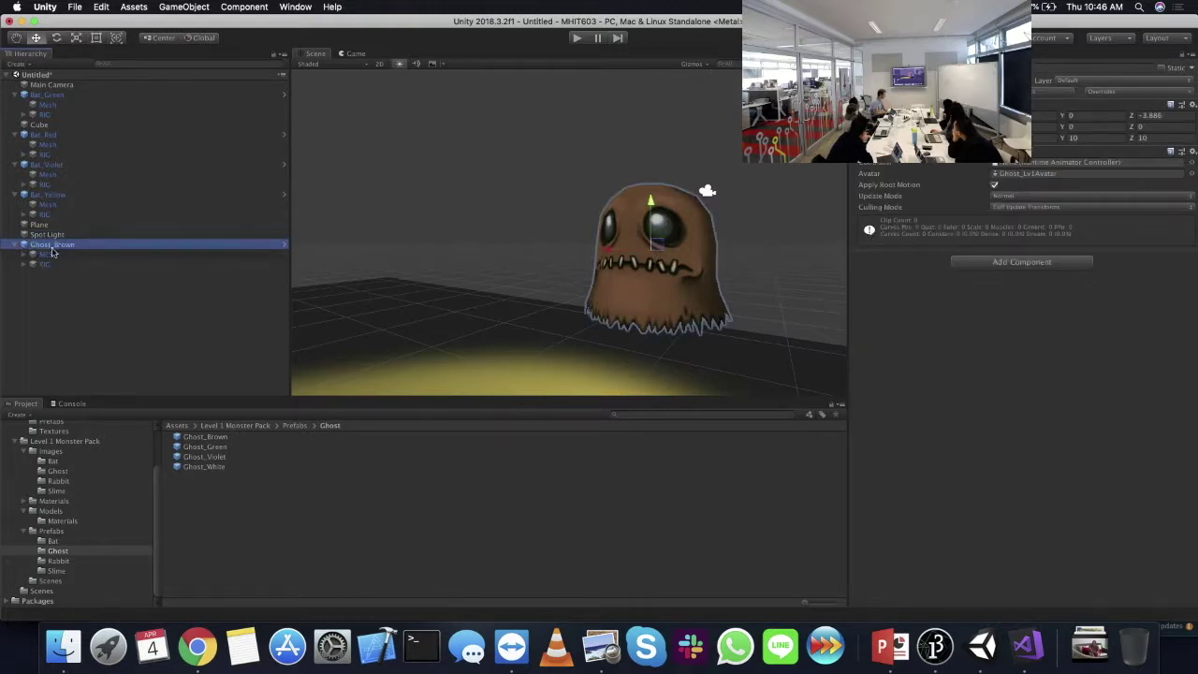
left_click(27, 256)
left_click(22, 257)
left_click(62, 267)
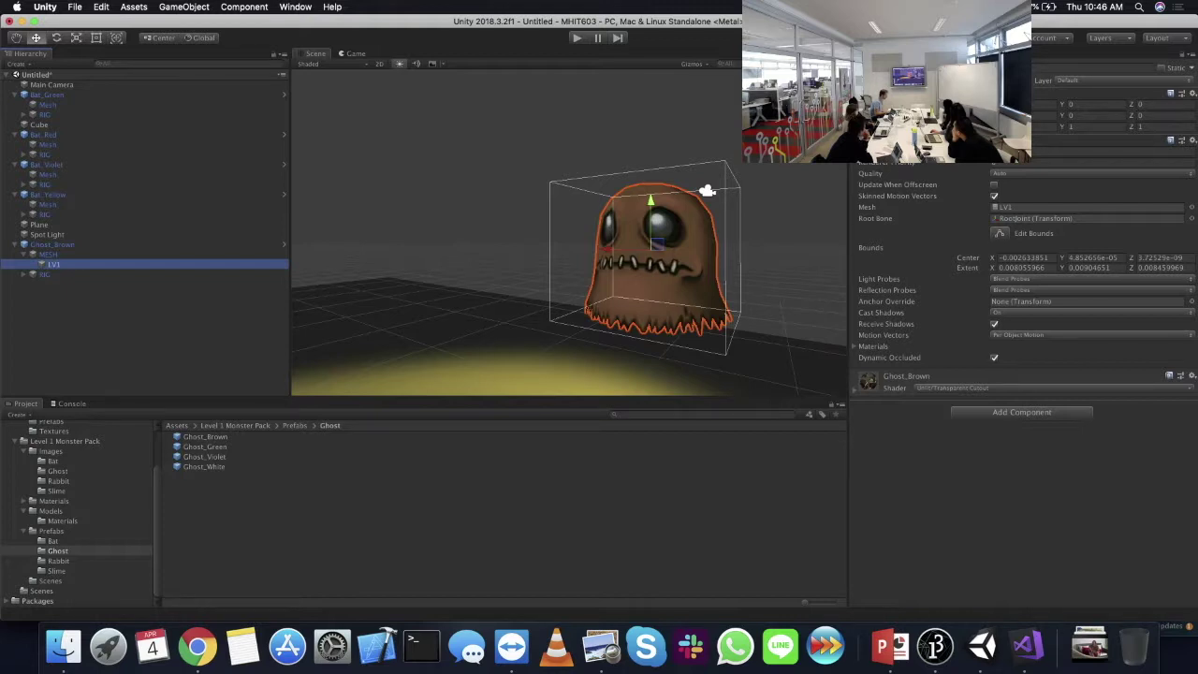
- Examine the Cube's Mesh Renderer settings and its lighting in the scene for comparison with the ghost
left_click(77, 128)
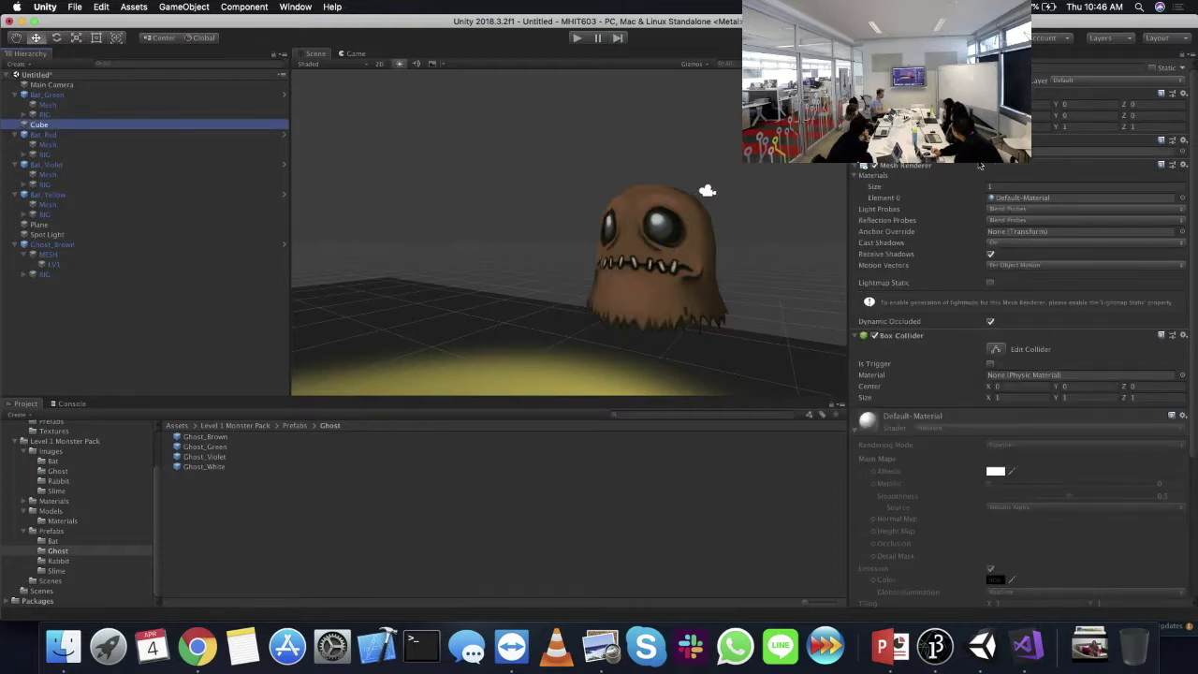
key("f")
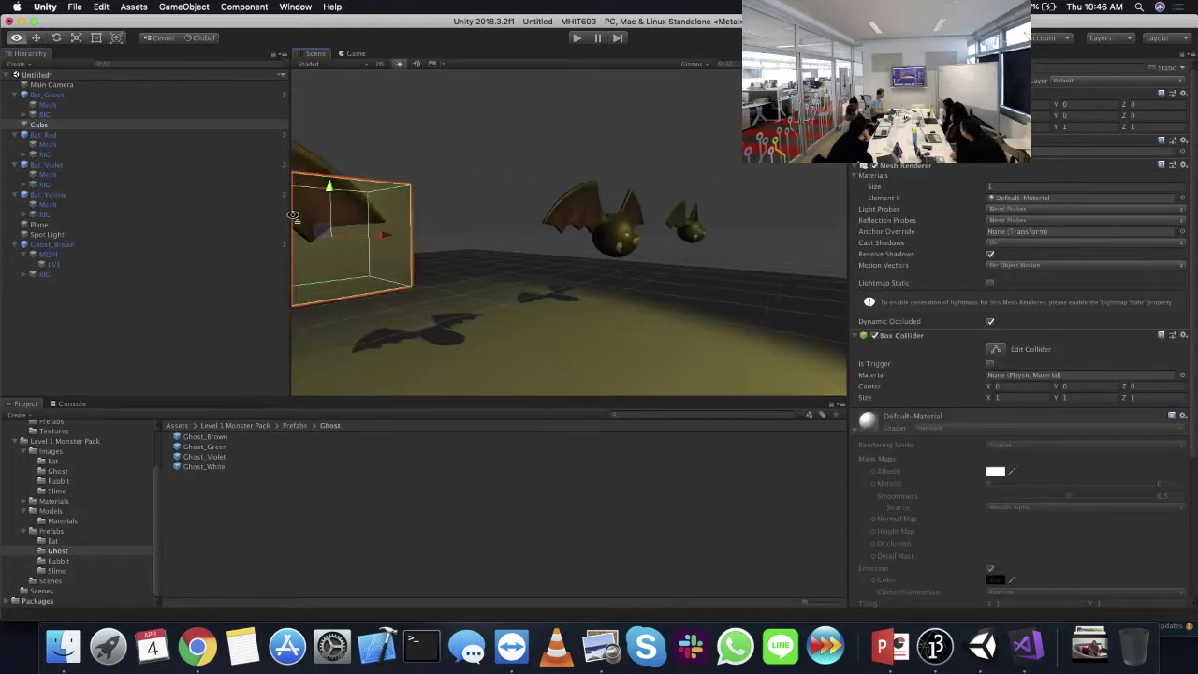
right_click_drag(730, 203, 994, 208)
- Reselect the ghost's LV1 mesh and expand its Materials list and Ghost_Brown shader properties
left_click(80, 264)
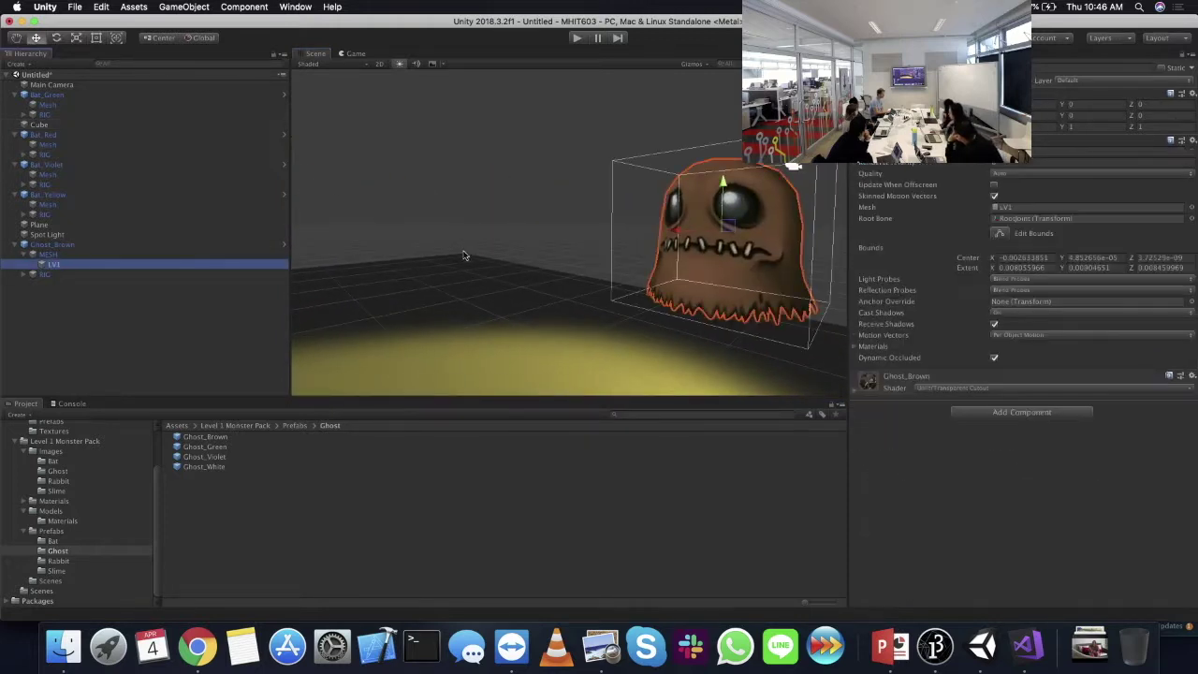
right_click_drag(750, 267, 641, 232)
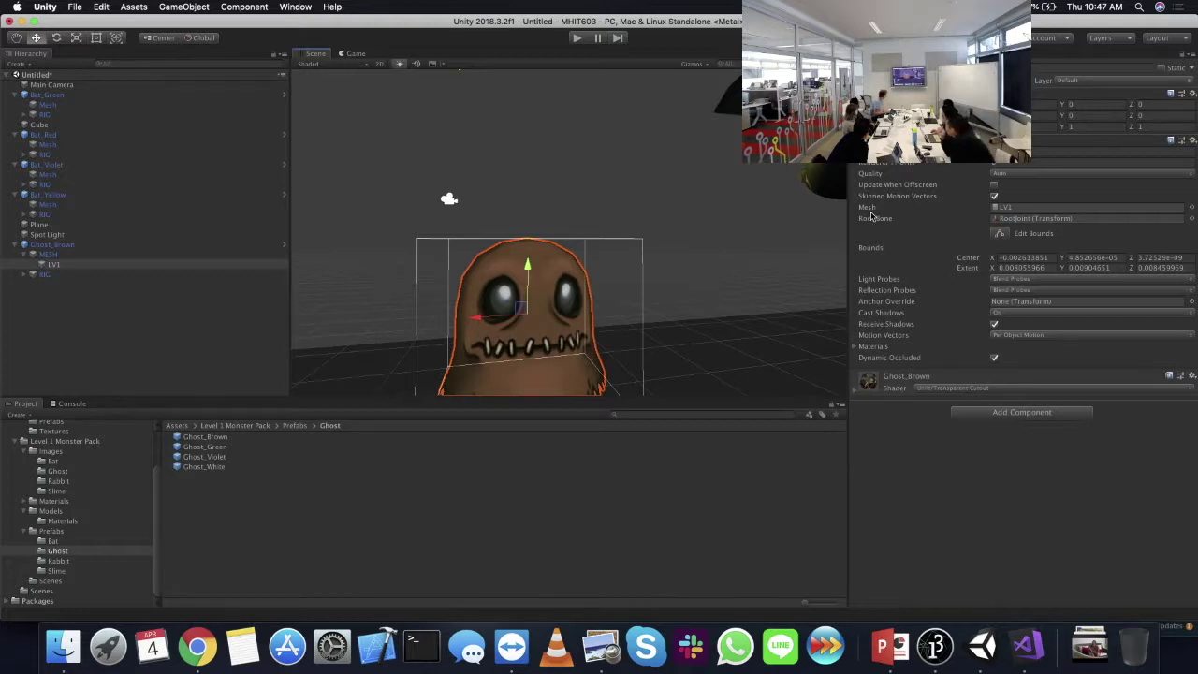
left_click(855, 347)
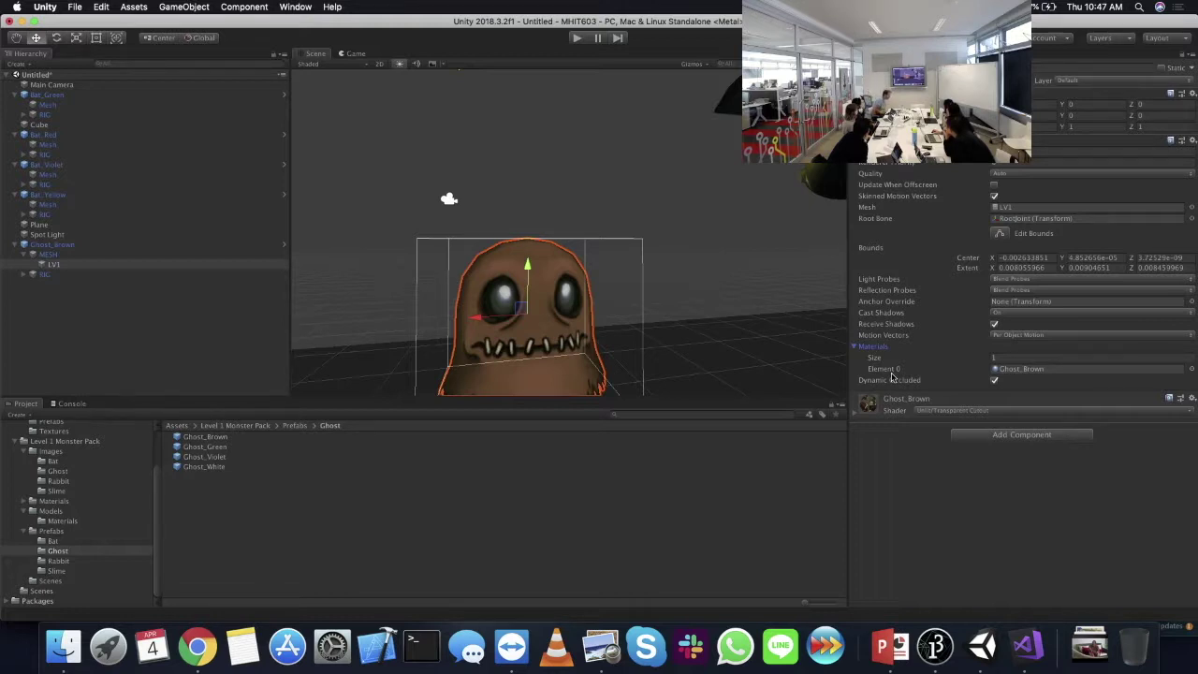
left_click(854, 413)
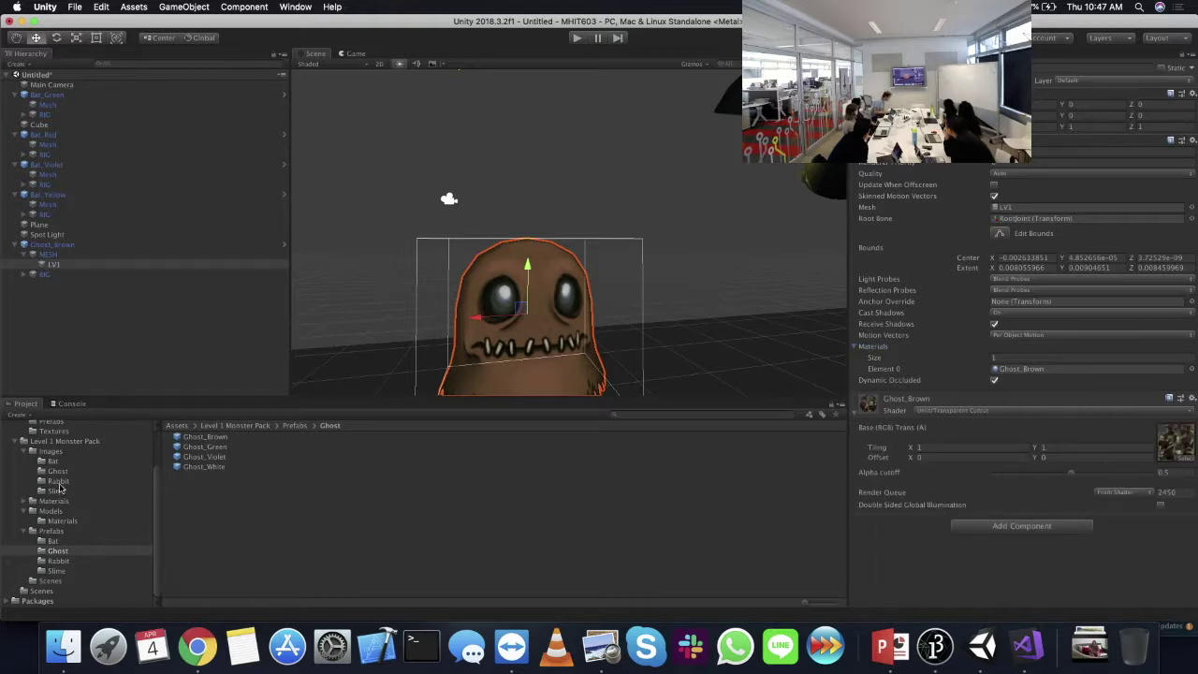
- Inspect the LV1 mesh asset of the Ghost_Lv1 model from several angles and compare it with the ghost in the scene
left_click(50, 511)
left_click(198, 514)
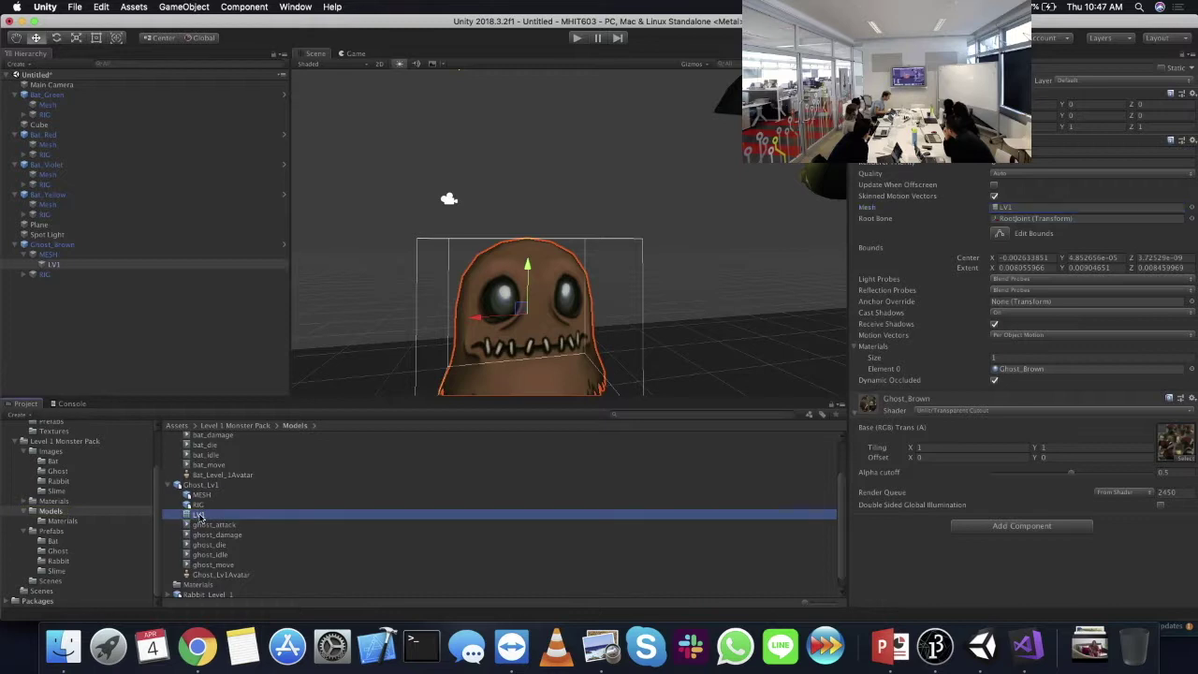
left_click_drag(870, 468, 983, 498)
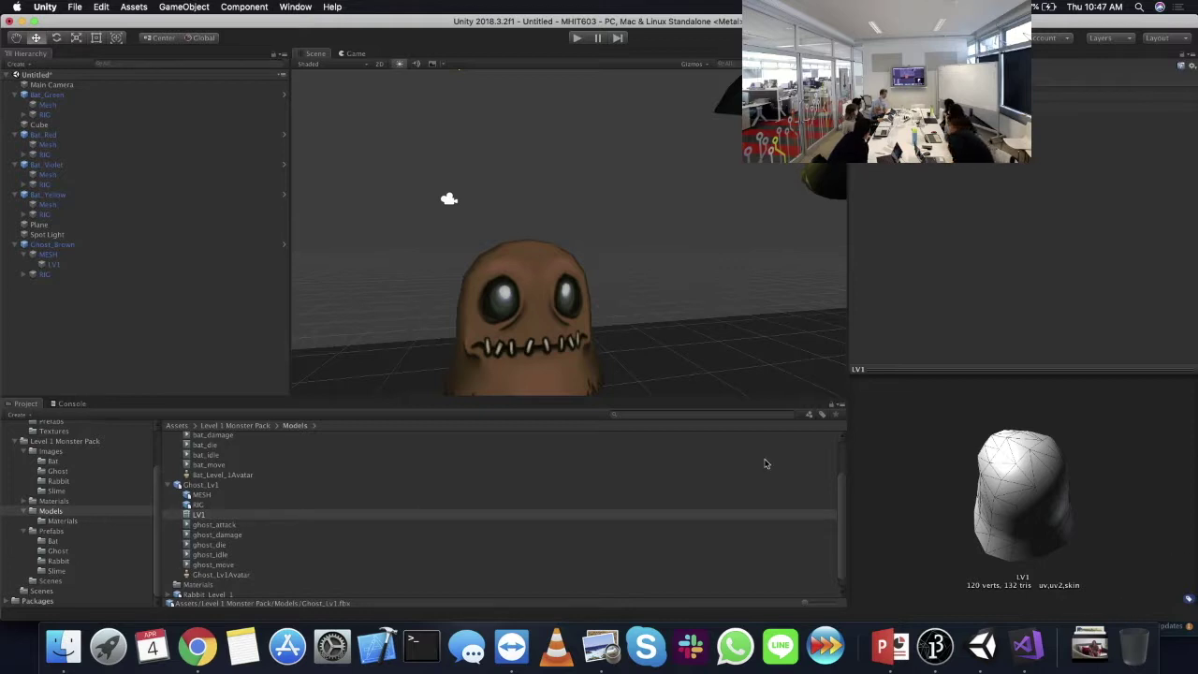
left_click_drag(1126, 497, 1094, 500)
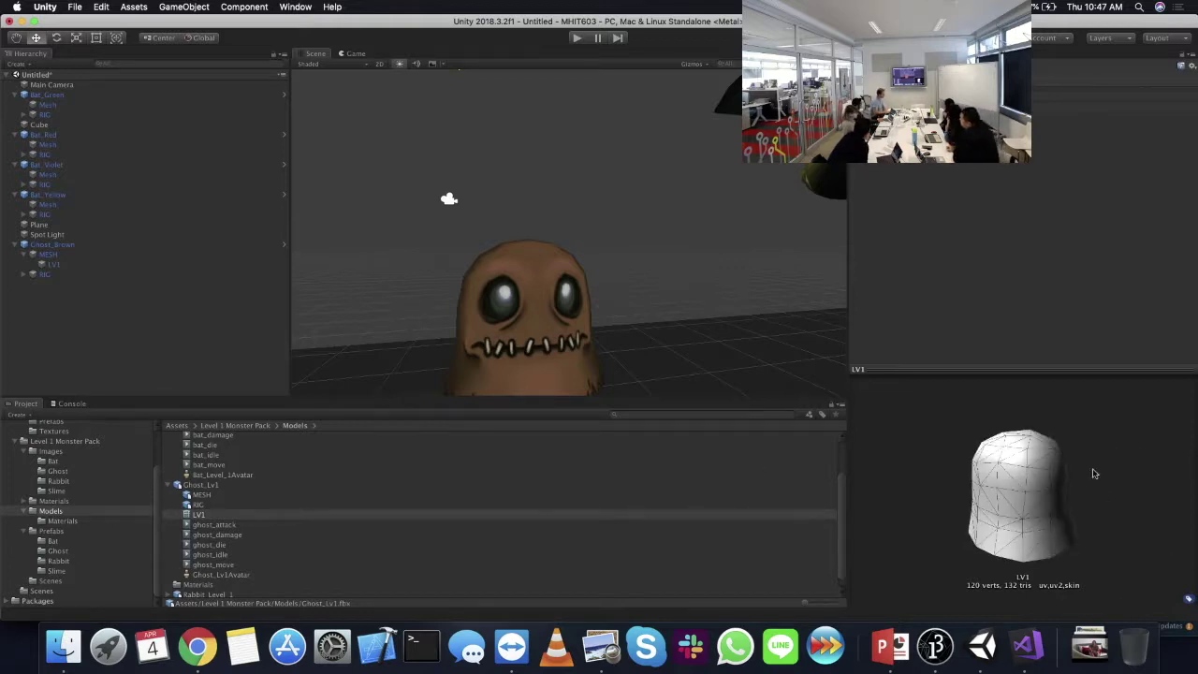
middle_click_drag(709, 353, 635, 334)
right_click_drag(635, 334, 645, 383)
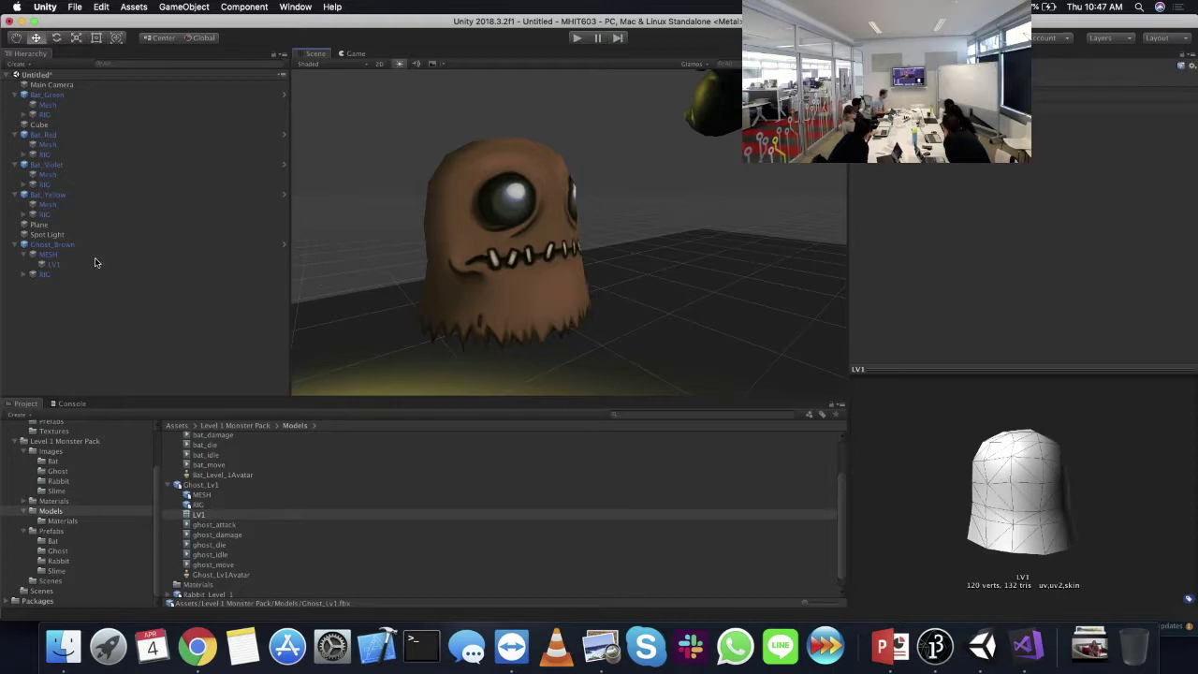
- Locate the base texture and material used by the ghost's LV1 mesh and examine the Ghost_Brown material's preview
left_click(51, 266)
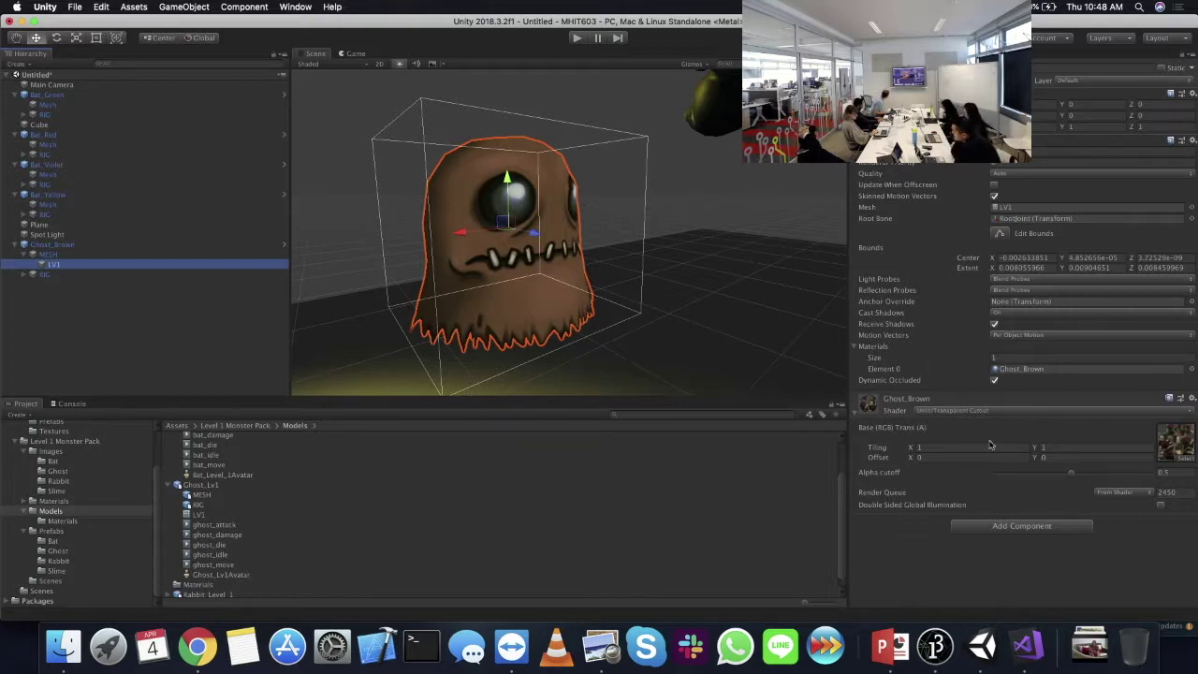
left_click(1169, 440)
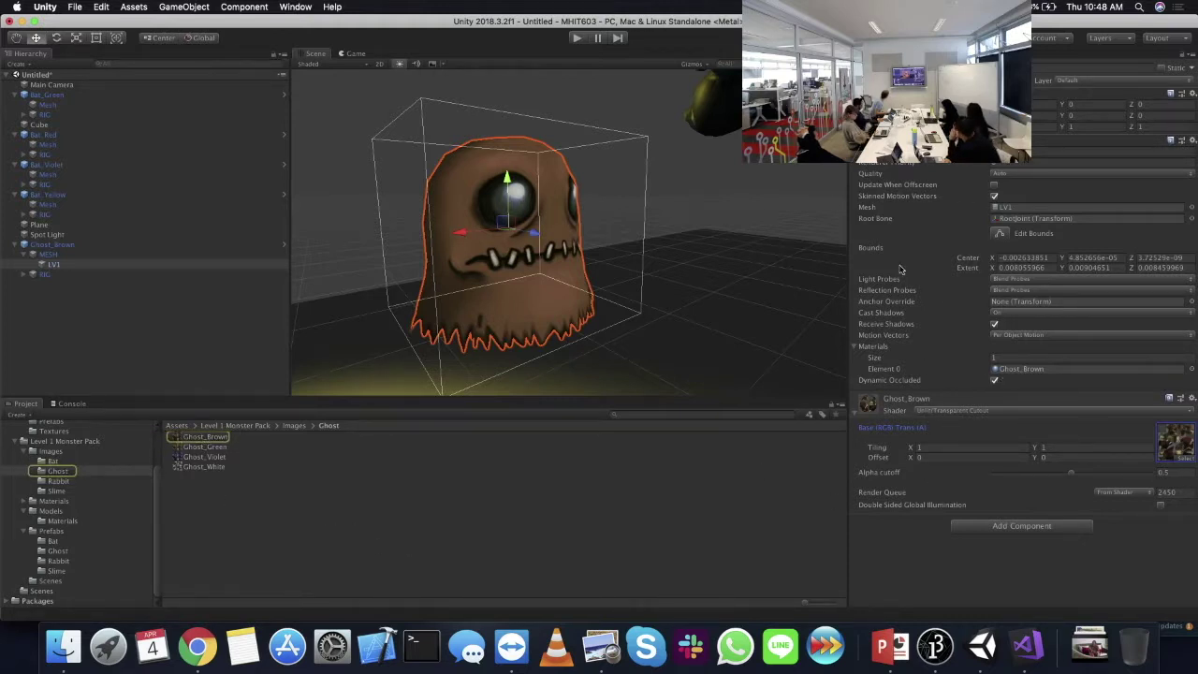
left_click(1039, 371)
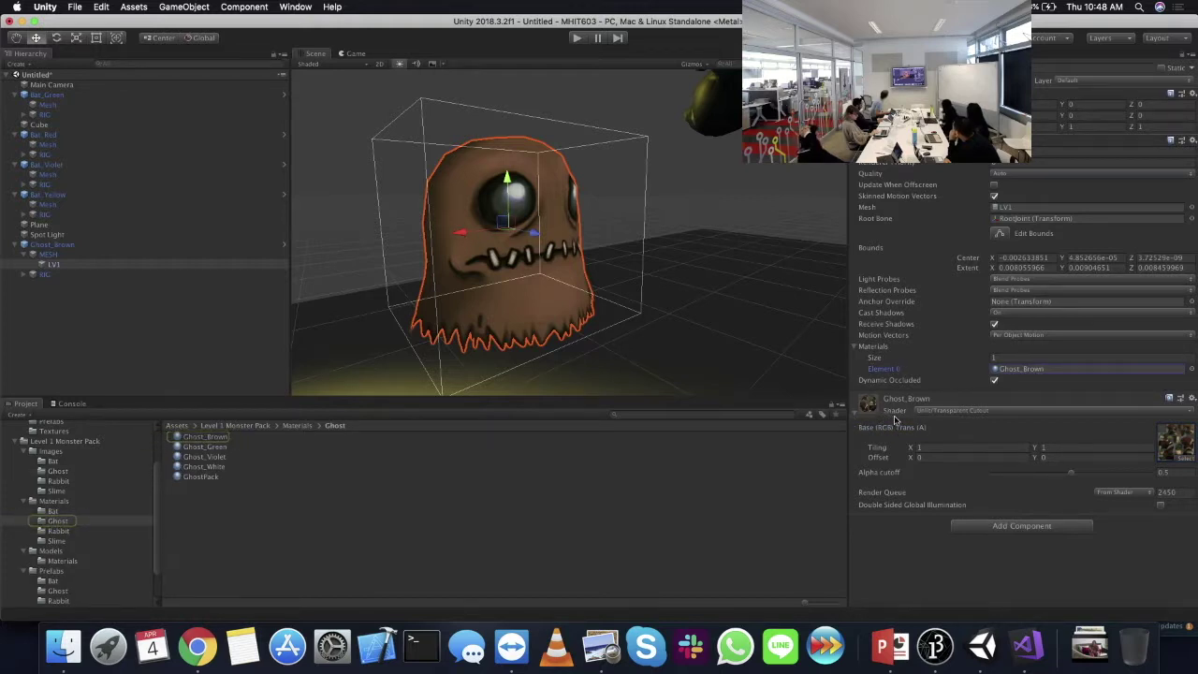
left_click(206, 437)
left_click_drag(1017, 369, 1015, 355)
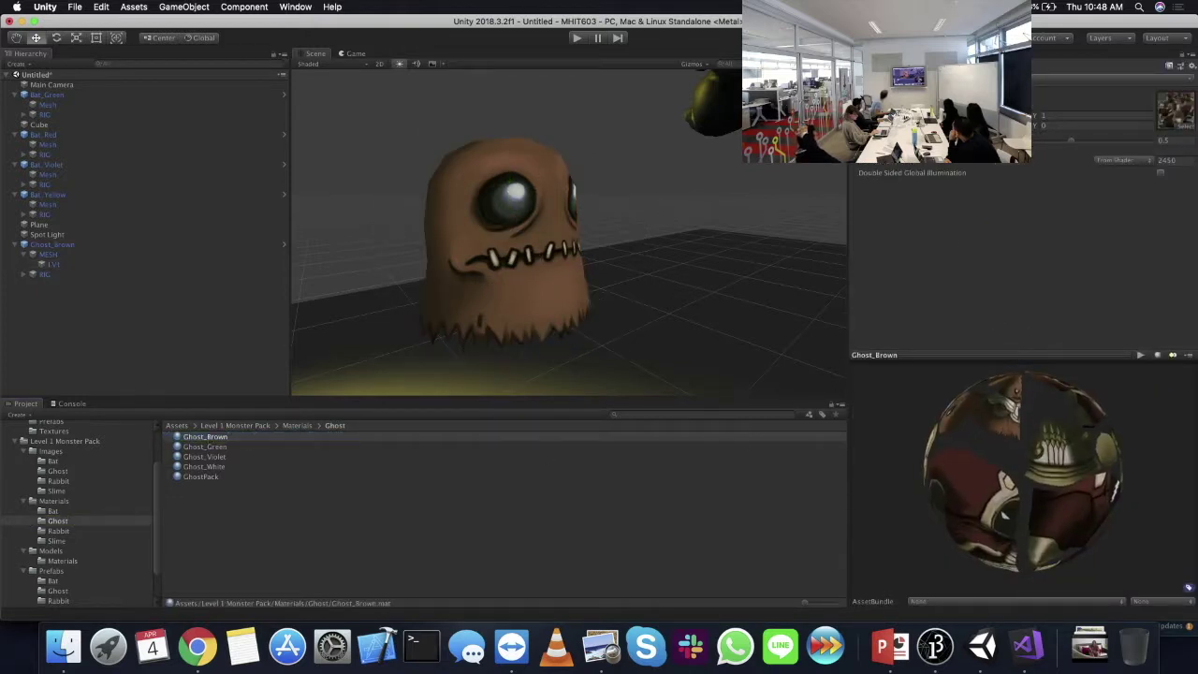
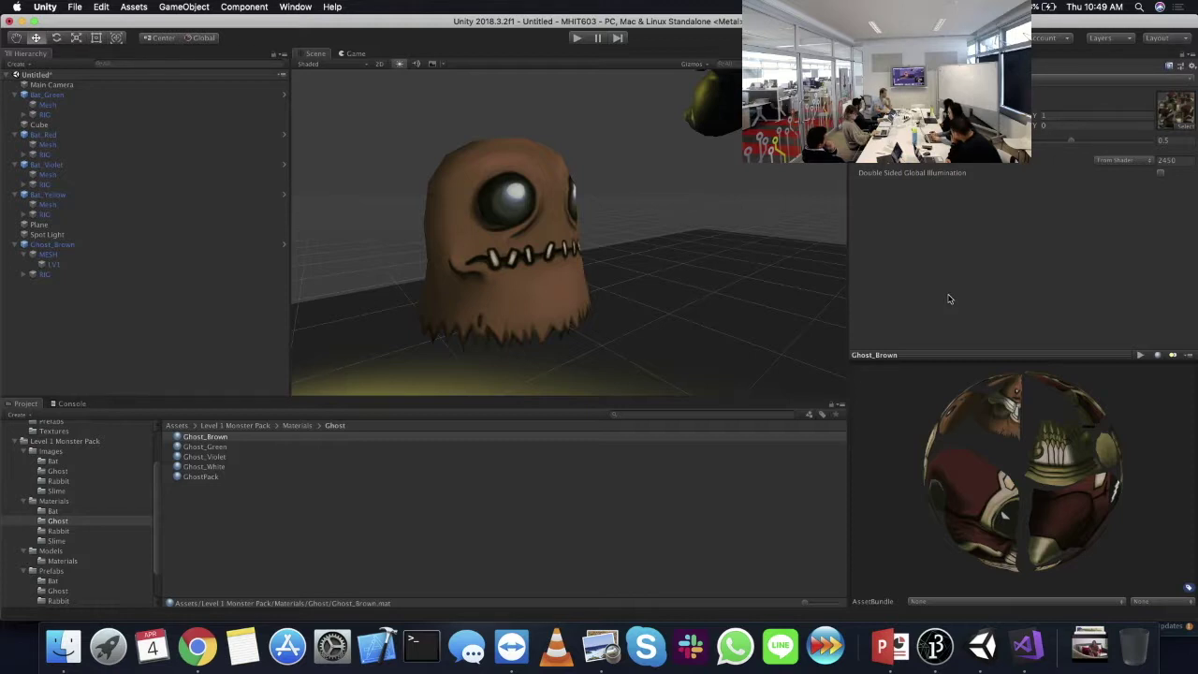
- Reselect the ghost and its Ghost_Brown material and examine the ghost's shading in the scene from several angles
left_click(528, 169)
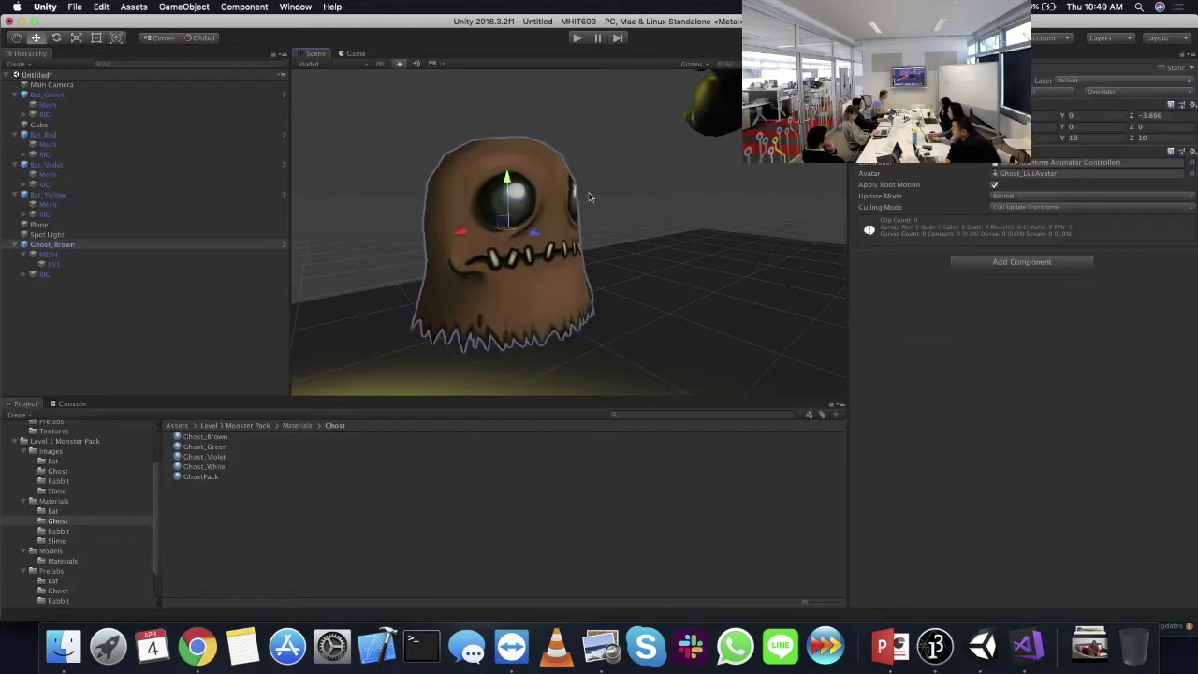
left_click(206, 437)
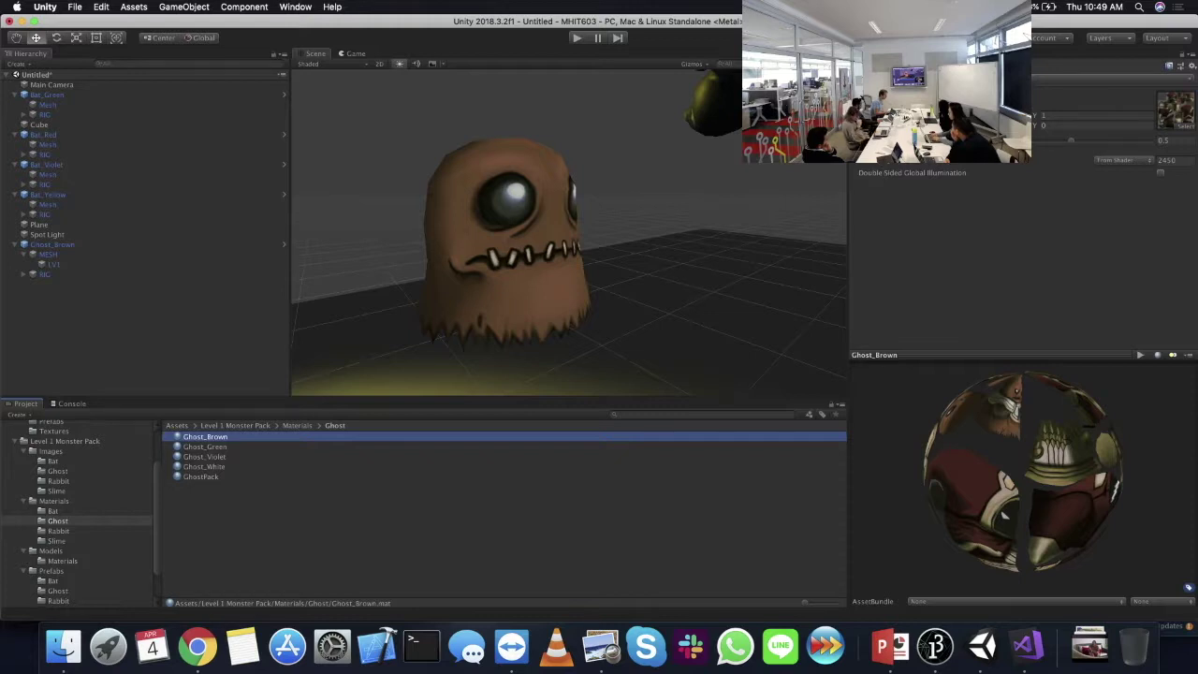
middle_click_drag(610, 361, 608, 318)
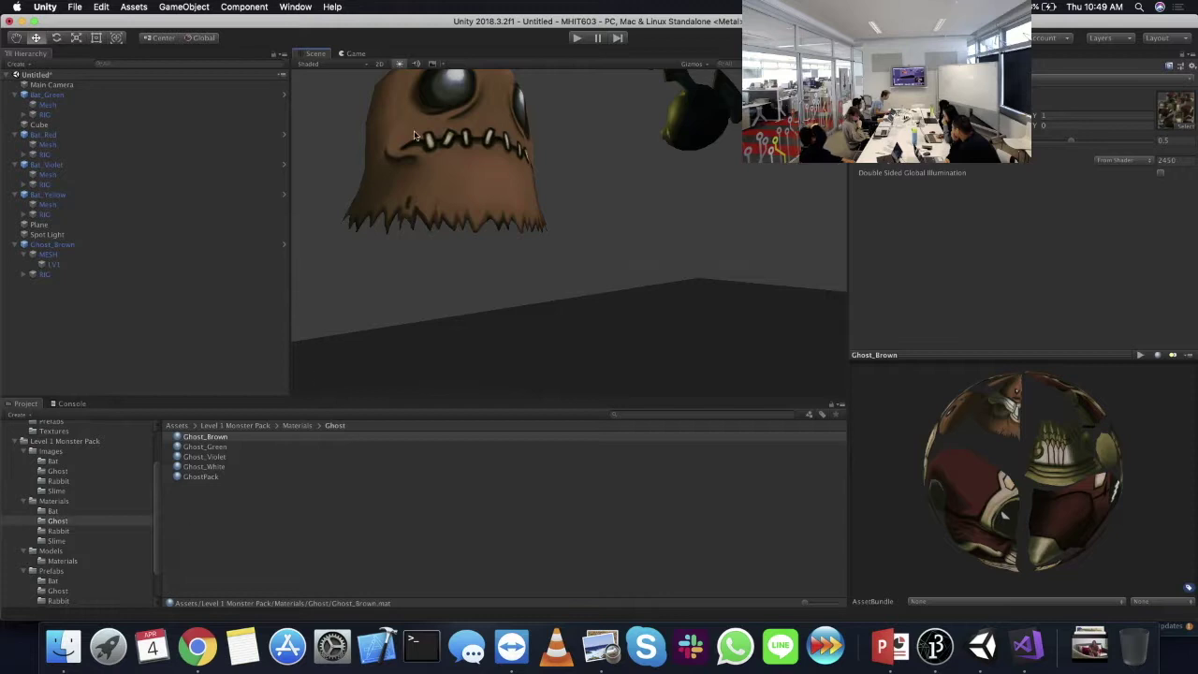
left_click_drag(415, 219, 504, 219, "alt")
middle_click_drag(504, 220, 506, 219)
left_click_drag(527, 98, 391, 179, "alt")
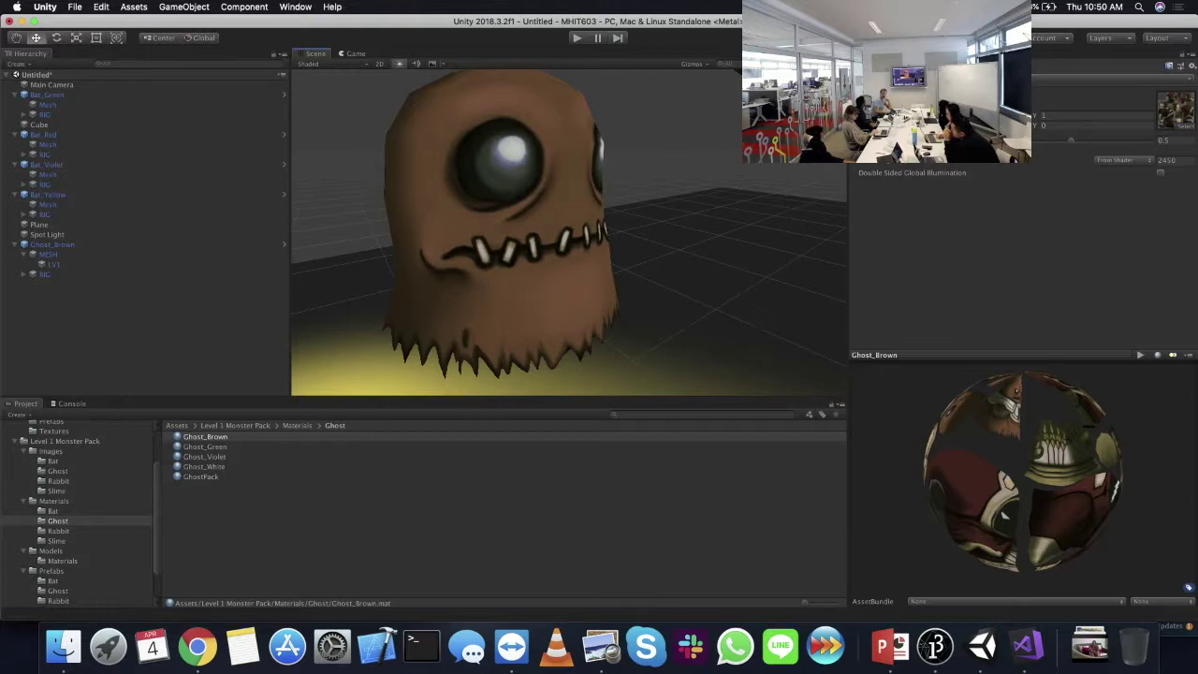
- Show the details of the shader used by Ghost_Brown and search the Downloads folder in Finder for "unlit" shader files
left_click(1181, 65)
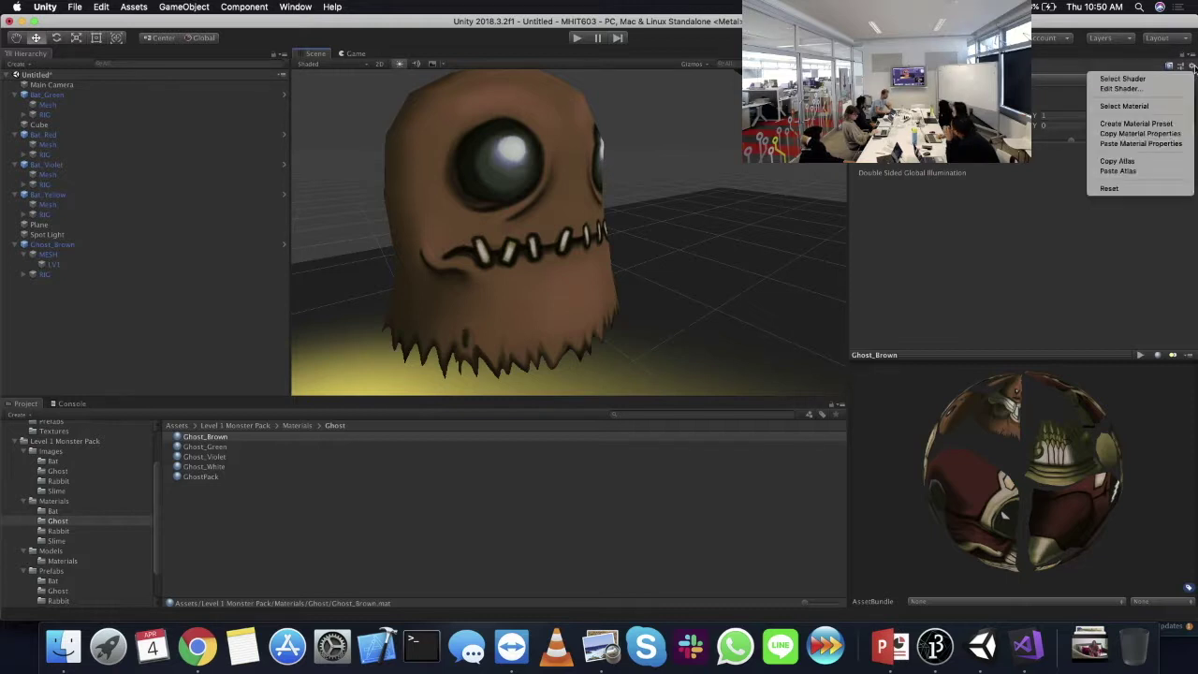
left_click(1155, 92)
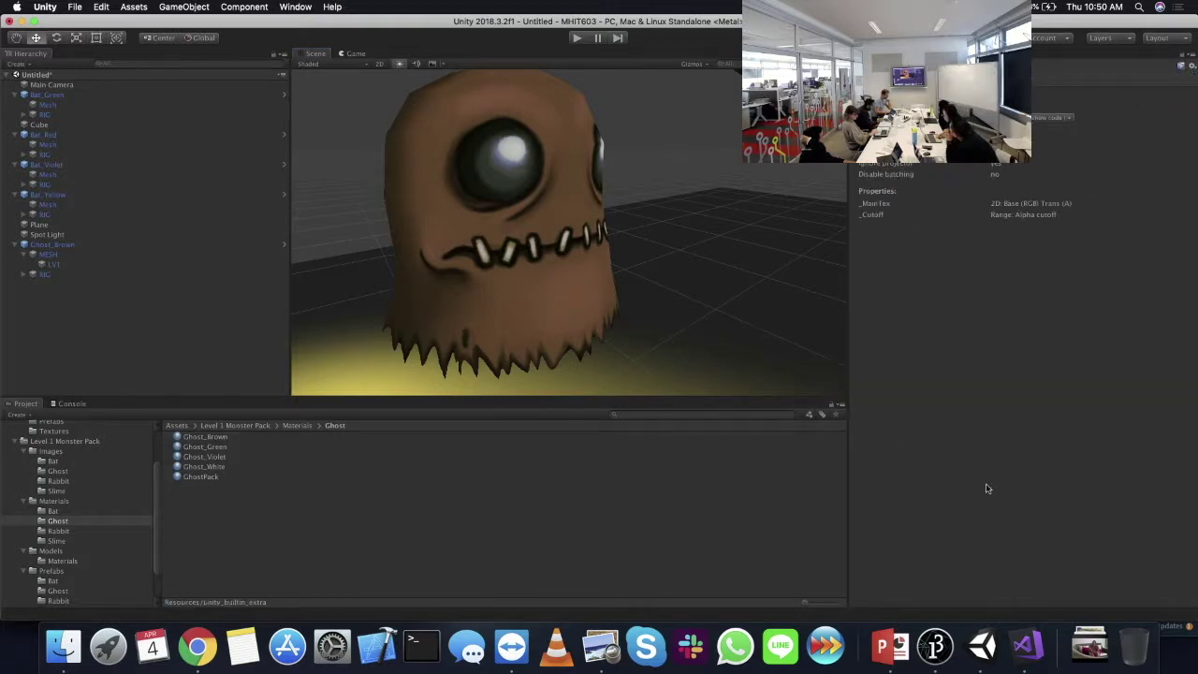
left_click(1089, 658)
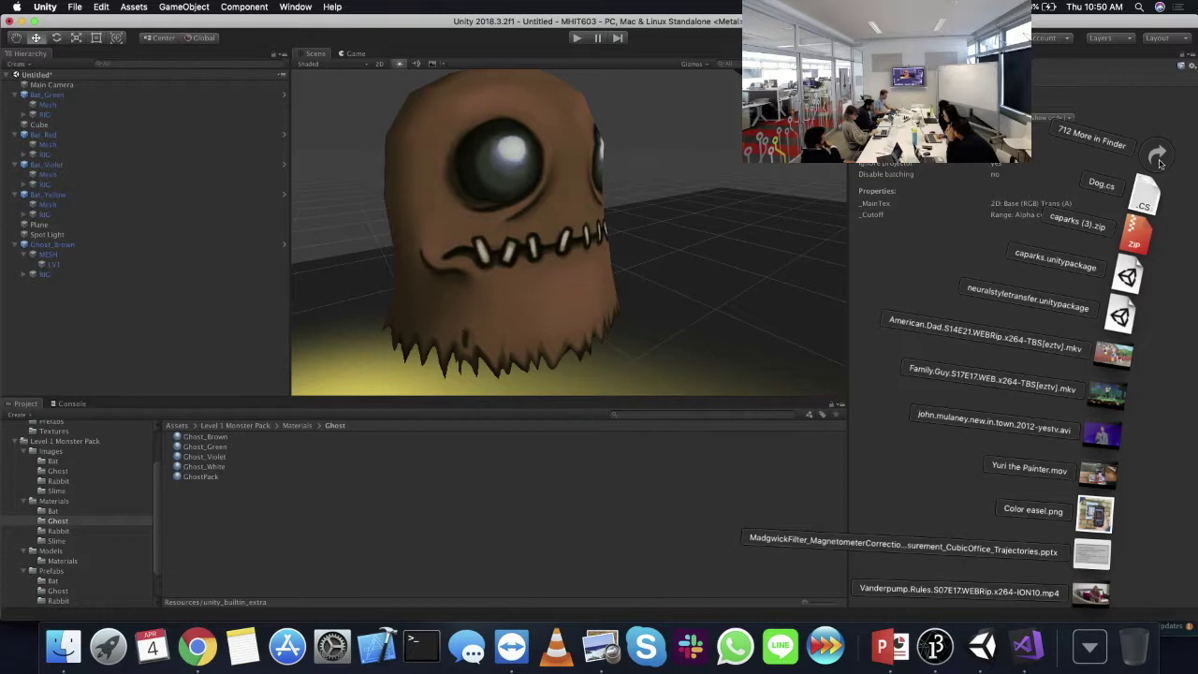
left_click(1102, 131)
left_click(1054, 175)
type("unlit")
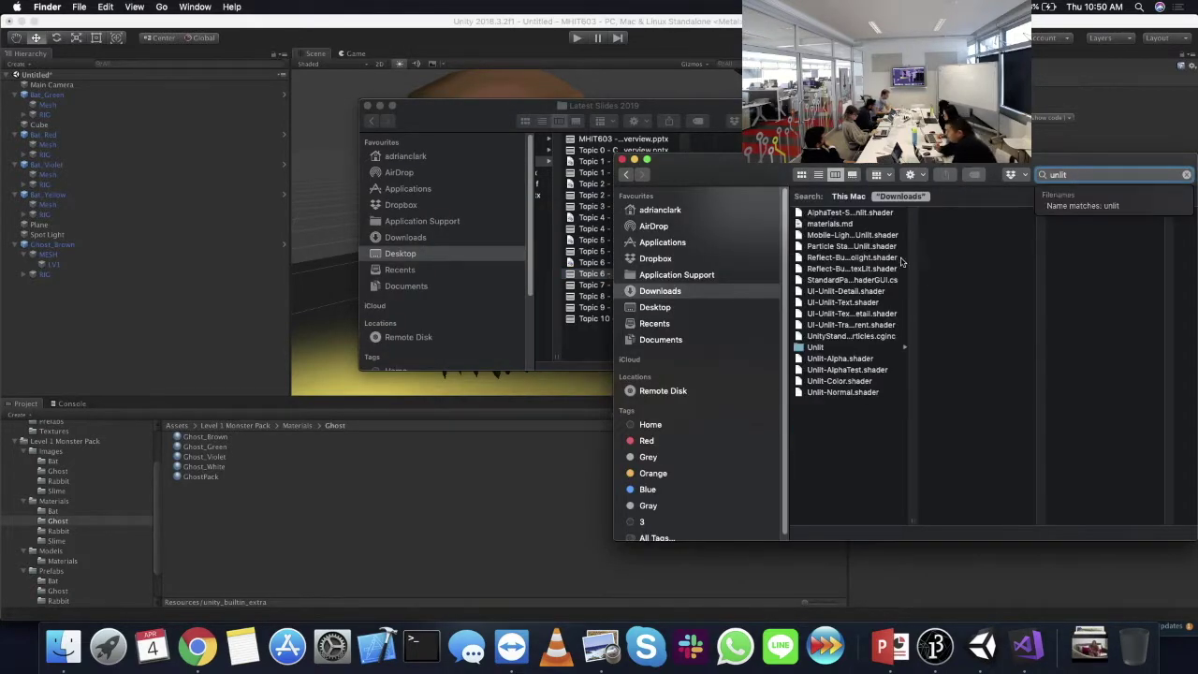
double_click(854, 214)
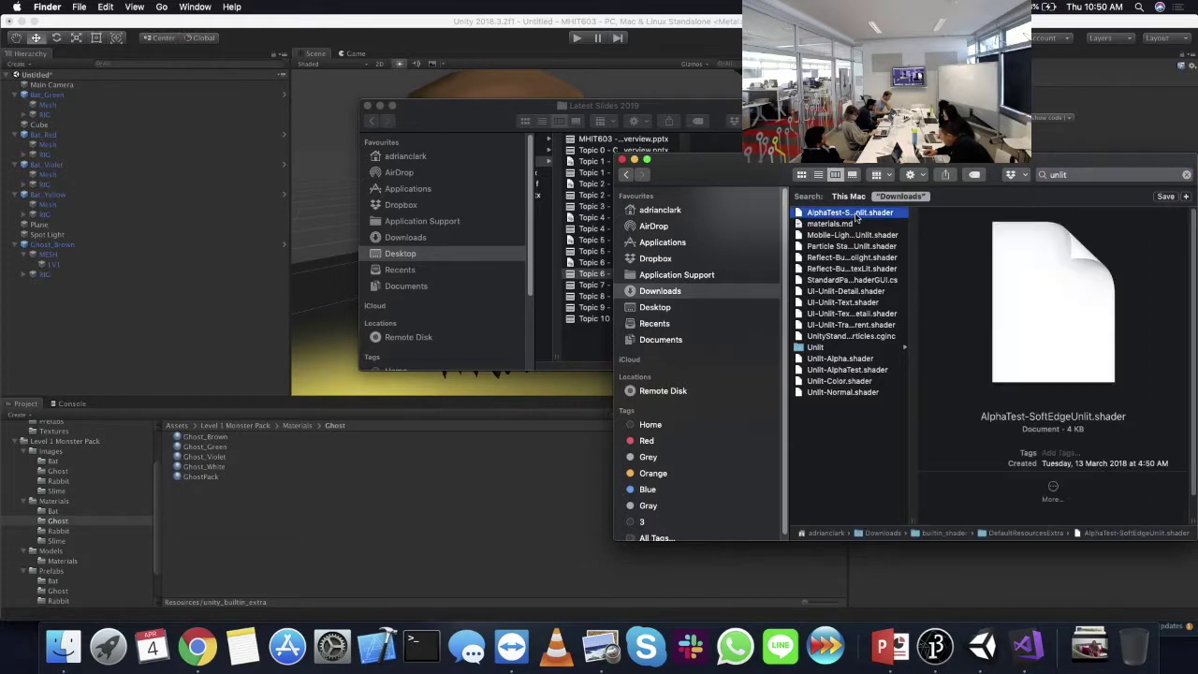
- Switch to Visual Studio and bring up the source of Unlit-AlphaTest.shader
left_click(578, 223)
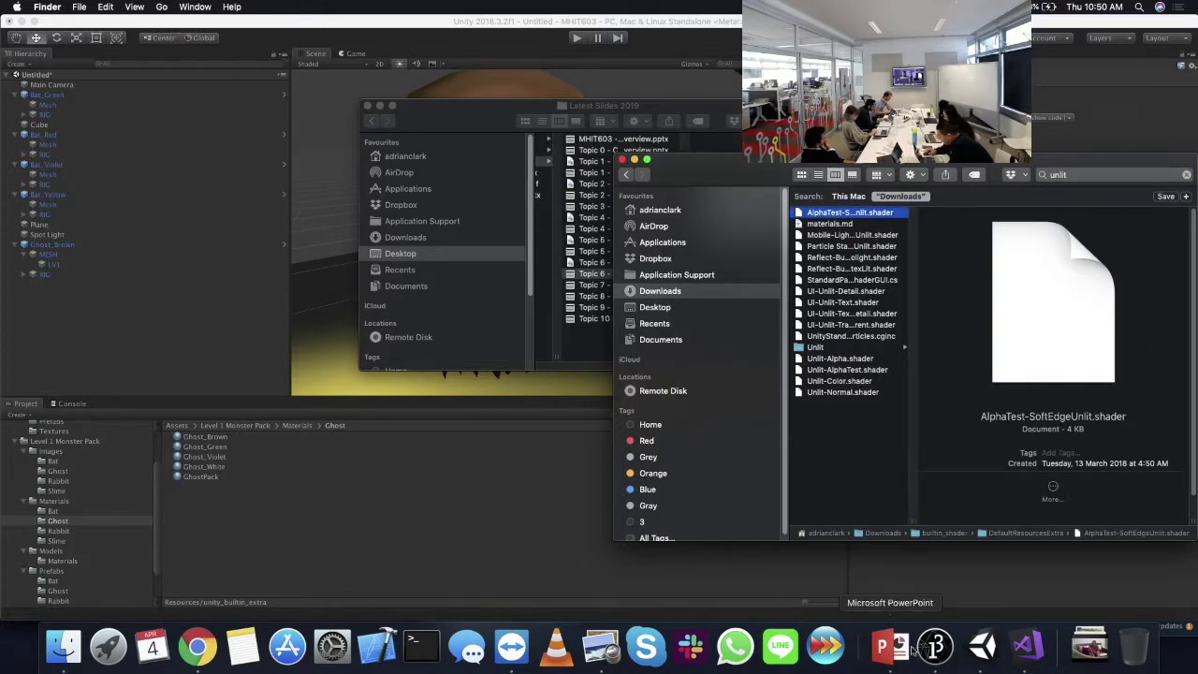
left_click(1027, 646)
left_click_drag(860, 127, 443, 105)
left_click(947, 436)
left_click_drag(840, 360, 365, 131)
left_click_drag(847, 369, 836, 111)
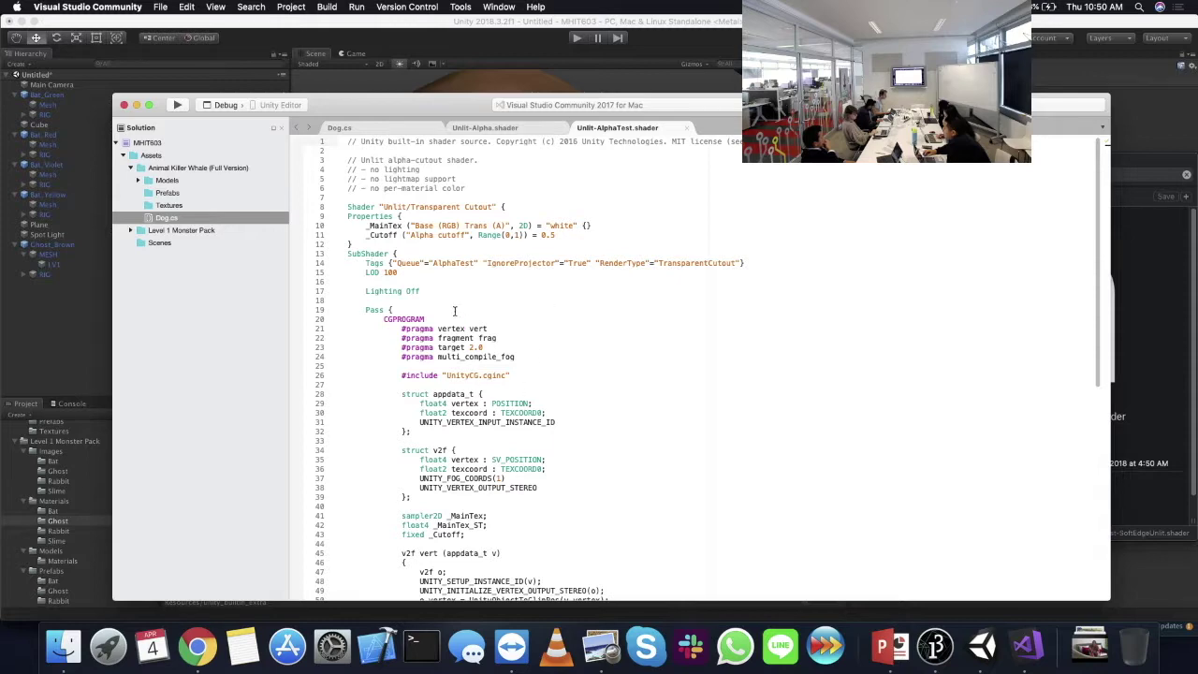
- Read through the Unlit/Transparent Cutout shader code and highlight its "Lighting Off" statement
scroll(478, 277, "down", 5)
scroll(581, 369, "down", 4)
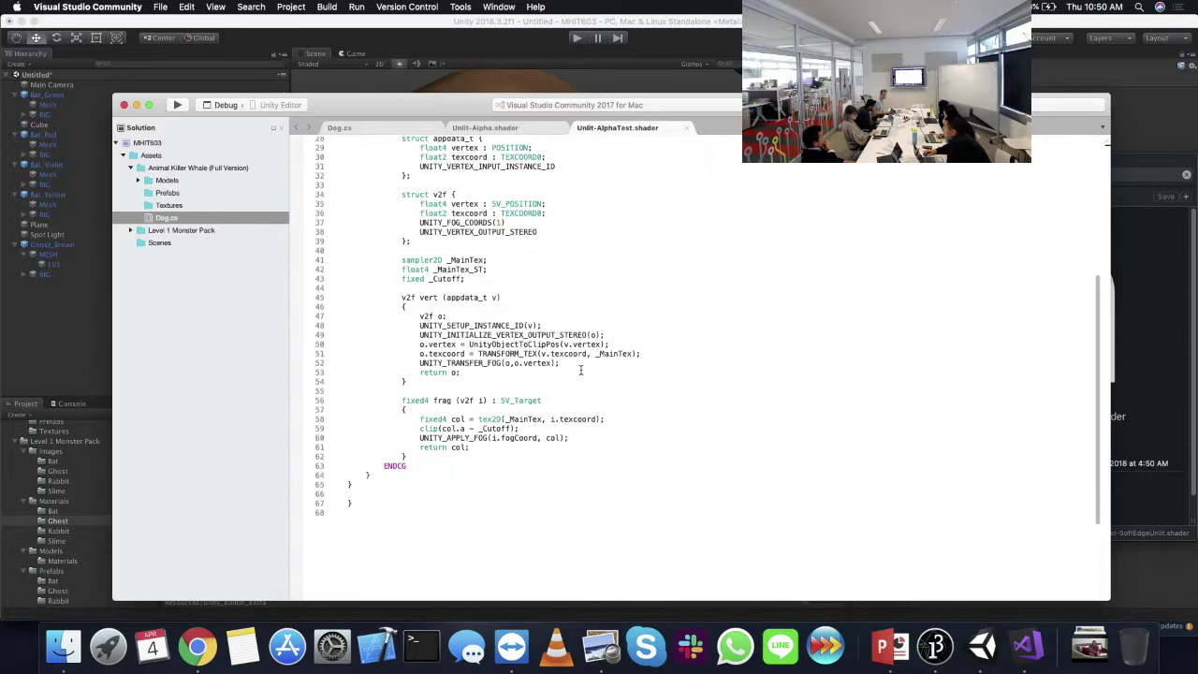
scroll(656, 402, "up", 5)
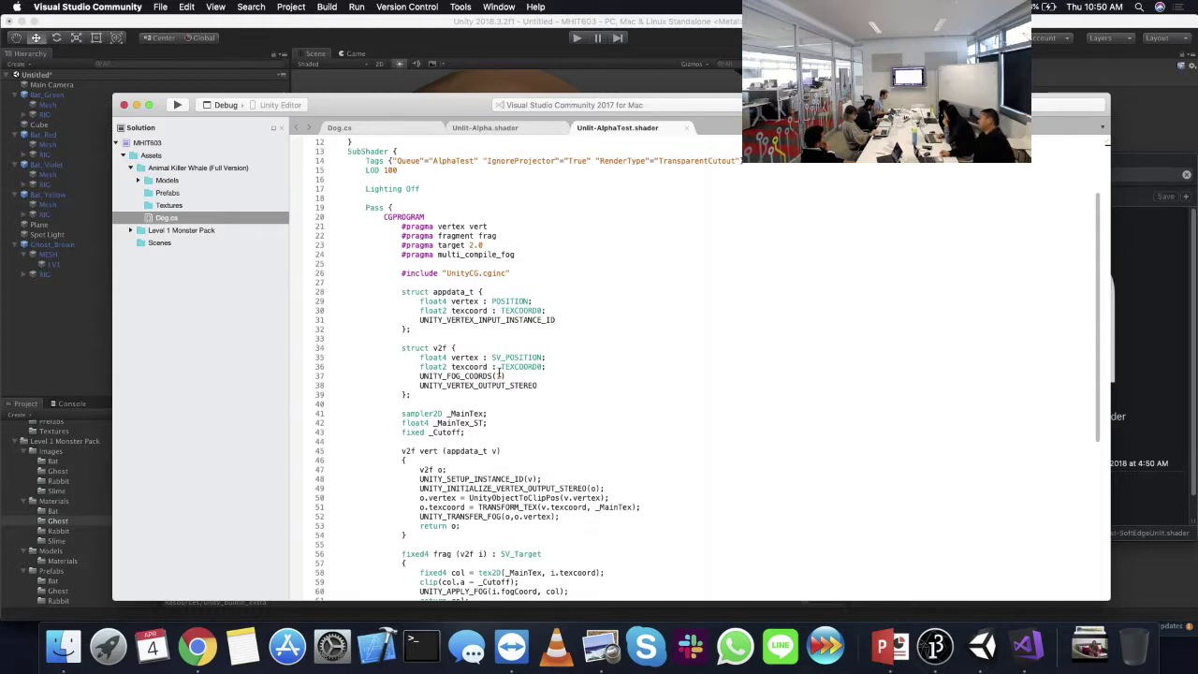
scroll(499, 372, "up", 4)
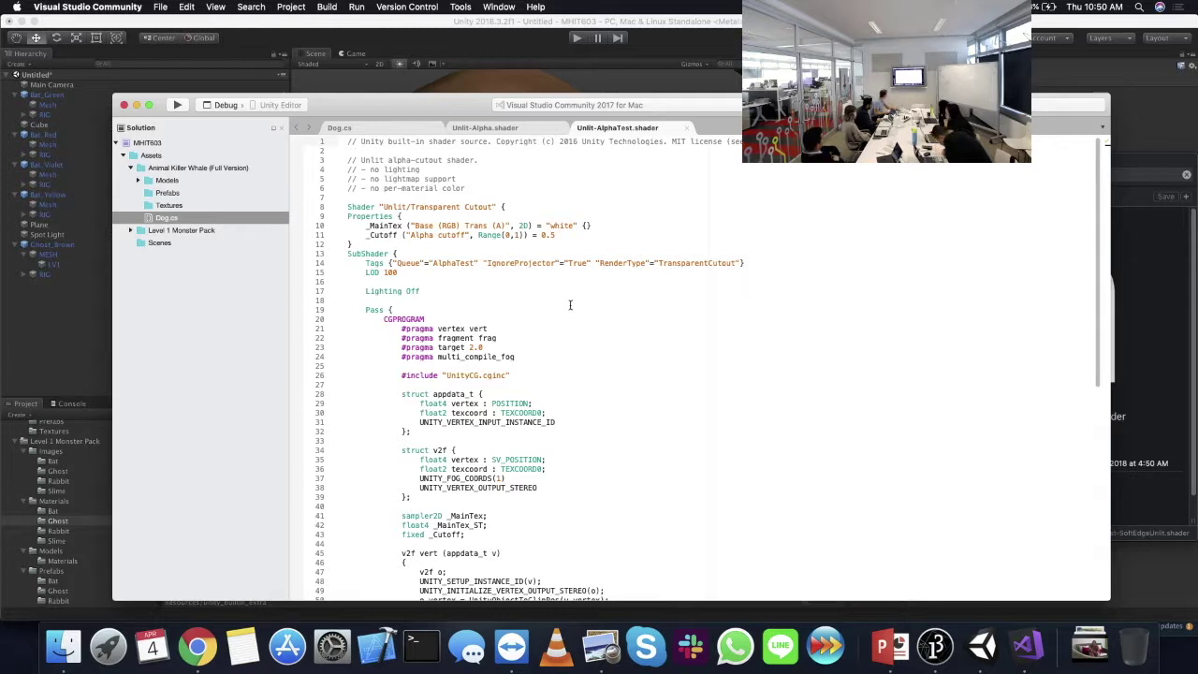
scroll(776, 445, "down", 5)
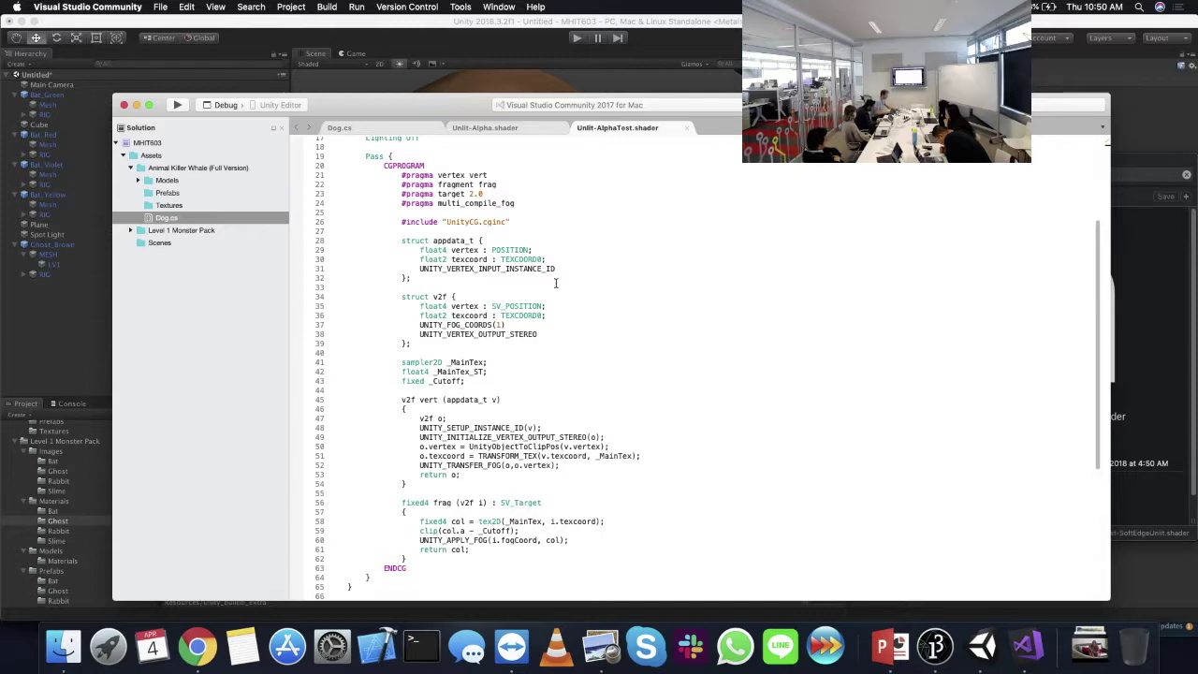
scroll(497, 328, "up", 5)
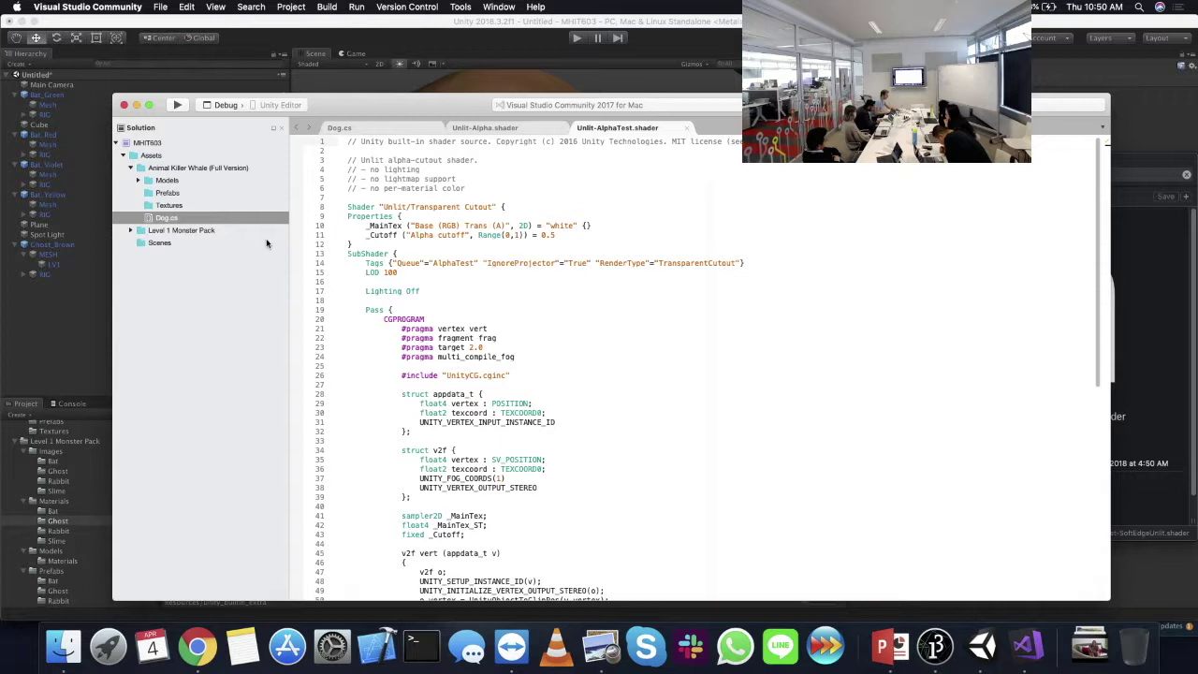
left_click_drag(365, 291, 420, 291)
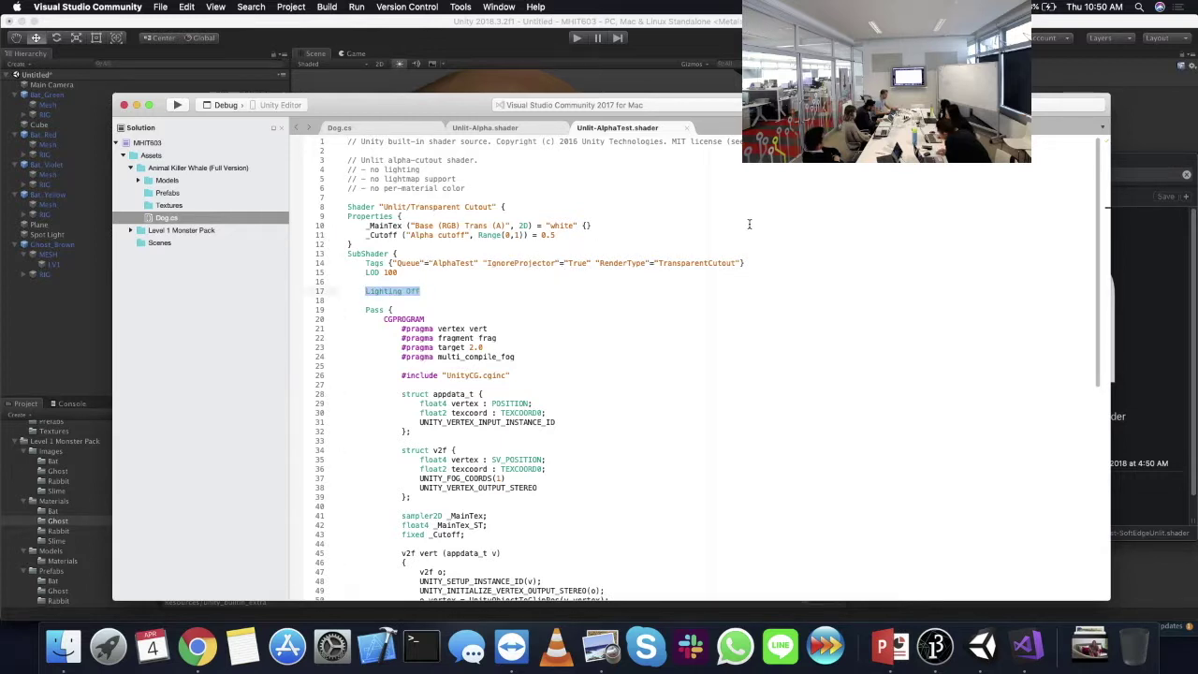
- Compare the Ghost_Brown material and the ghost in Unity with the shader source in Visual Studio, ending in Unity
key("super+Tab")
left_click(206, 437)
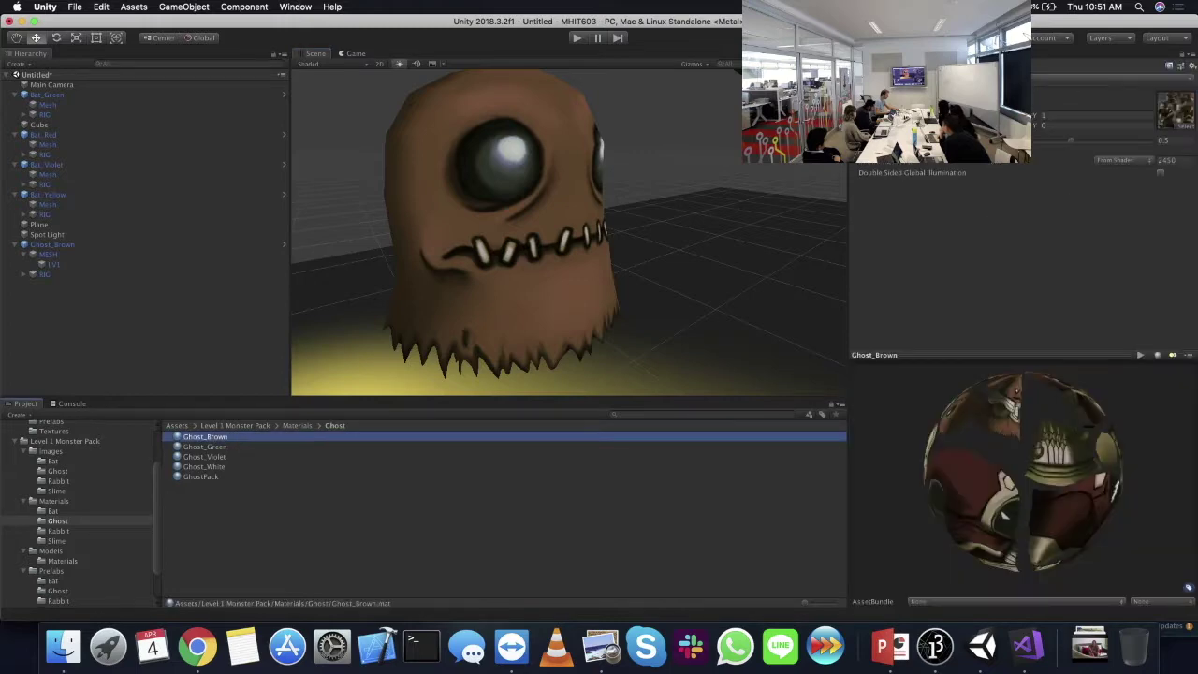
key("super+Tab")
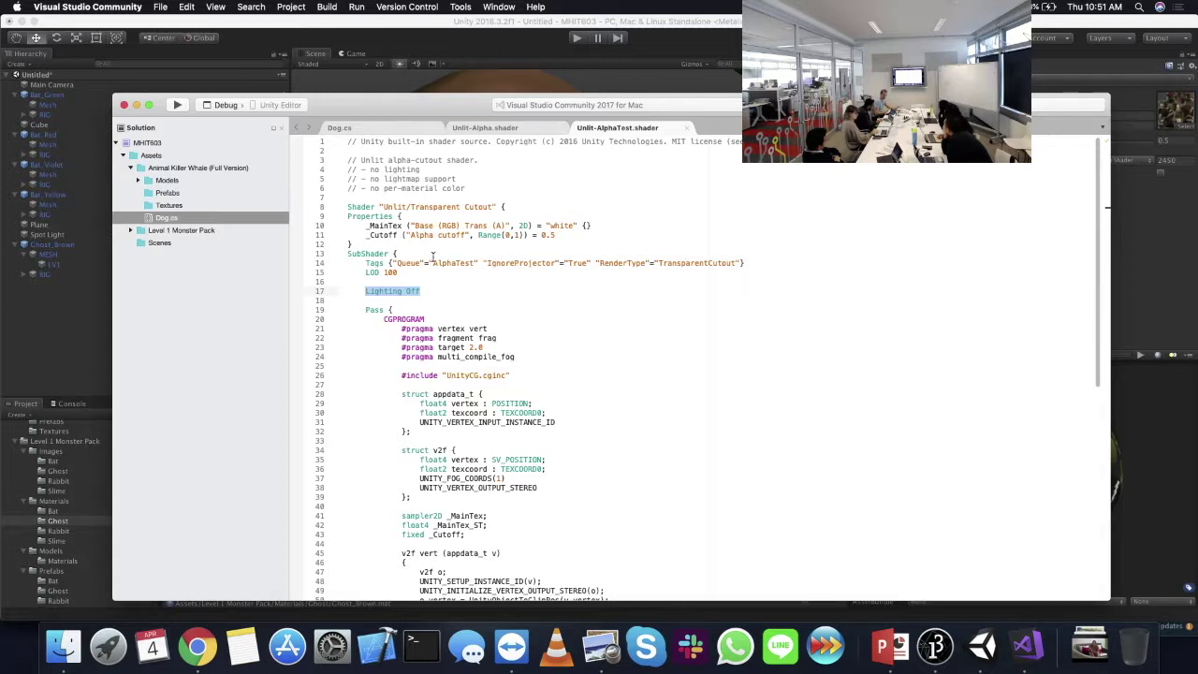
left_click(1196, 317)
middle_click_drag(534, 267, 571, 244)
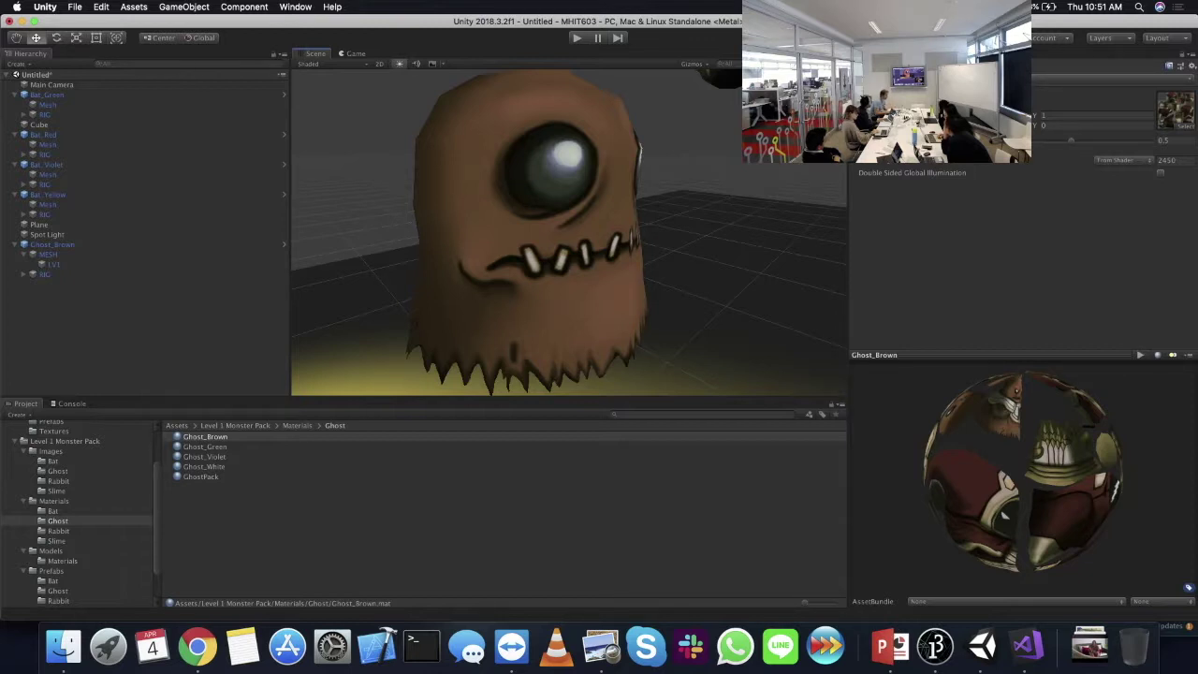
- Change the Ghost_Brown material's shader to Standard and view the ghost among the other lit objects
left_click(983, 78)
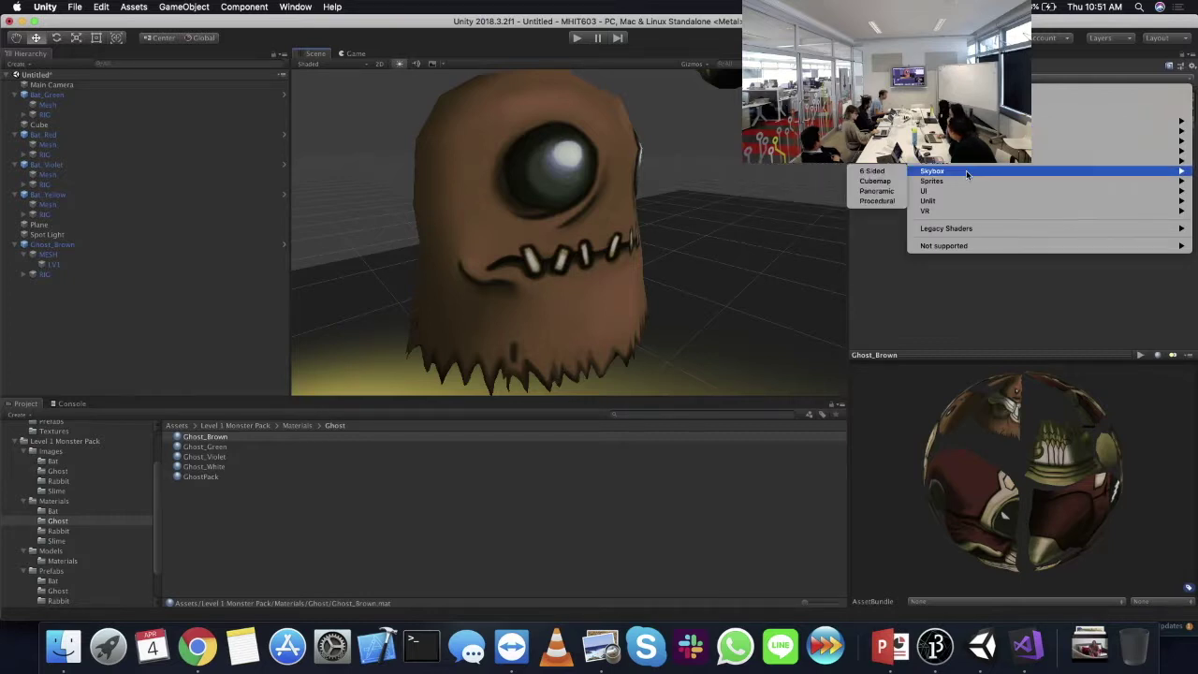
mouse_move(966, 141)
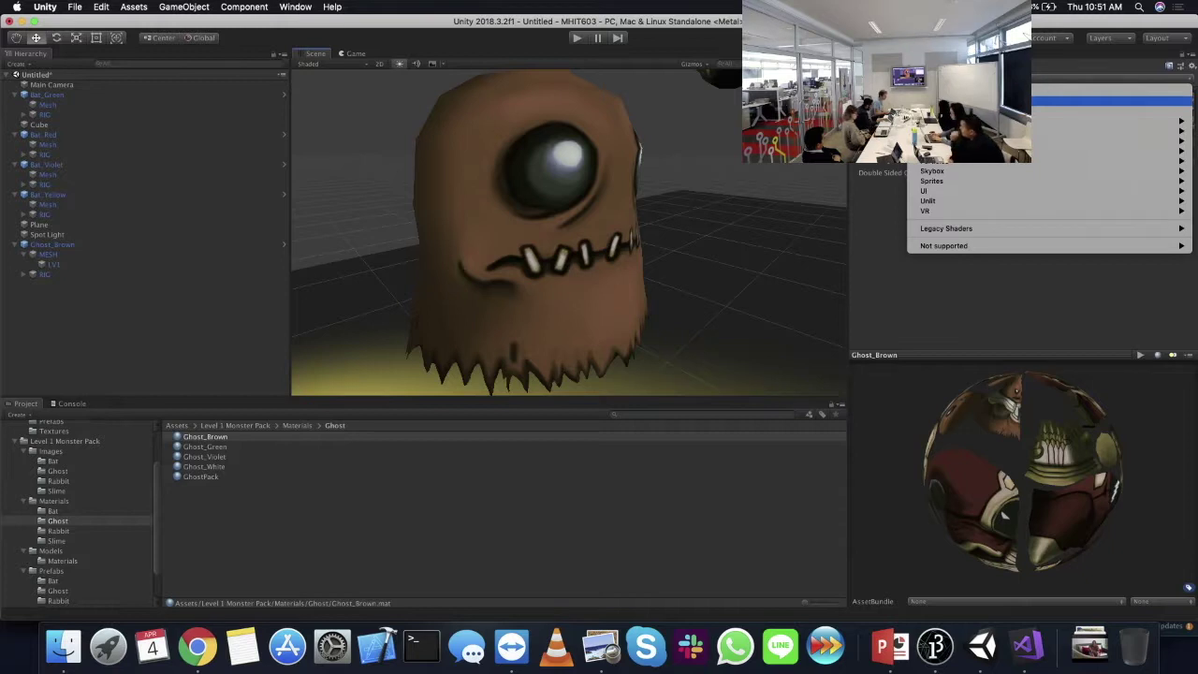
left_click(973, 101)
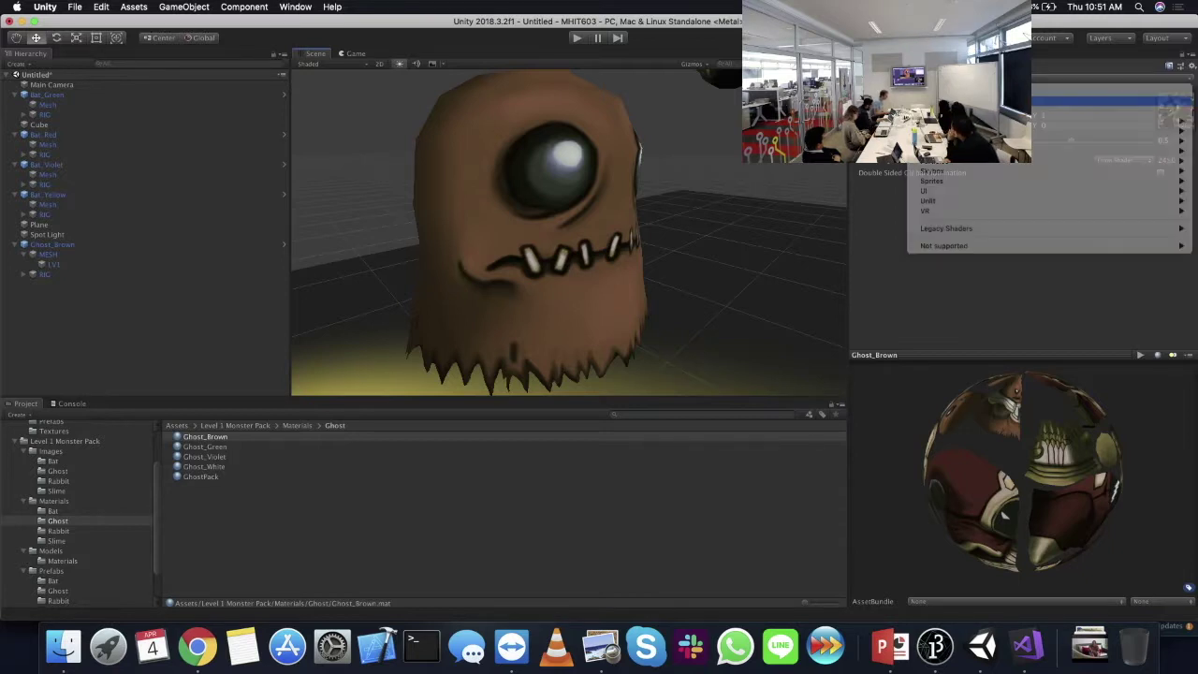
left_click_drag(562, 262, 642, 226, "alt")
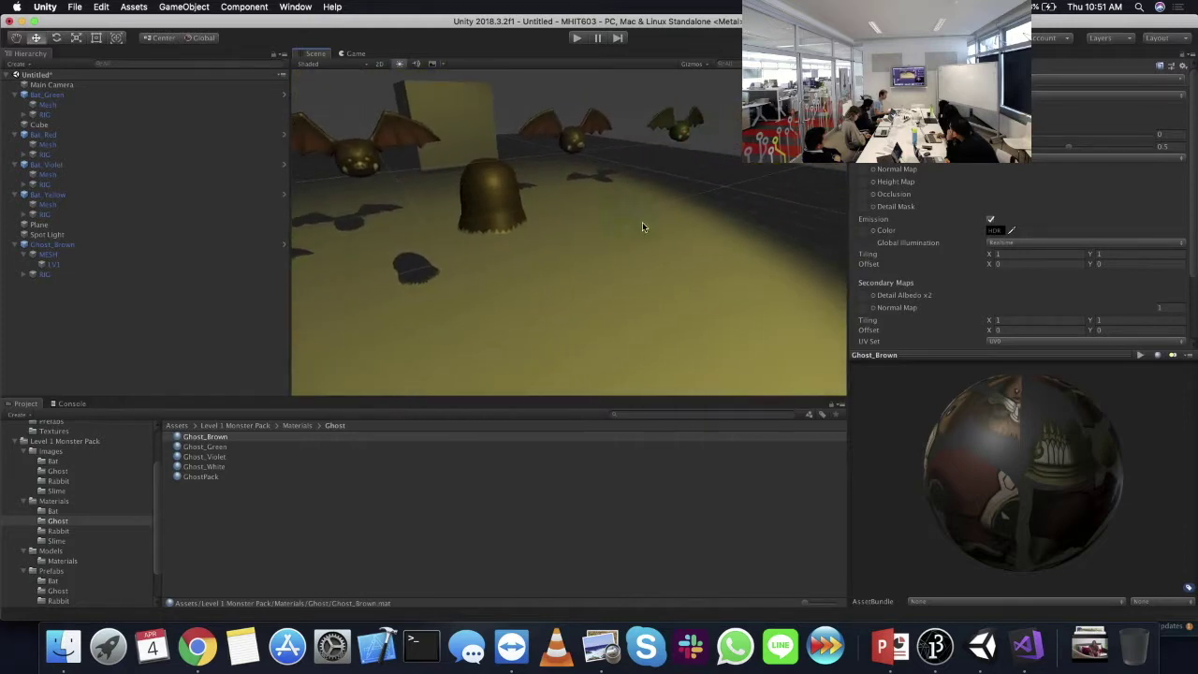
- Select the Spot Light and toggle it off and on to check its effect on the ghost and the scene
left_click(48, 234)
left_click(882, 67)
left_click(881, 67)
left_click(881, 67)
left_click(881, 68)
left_click(881, 68)
key("alt+shift+a")
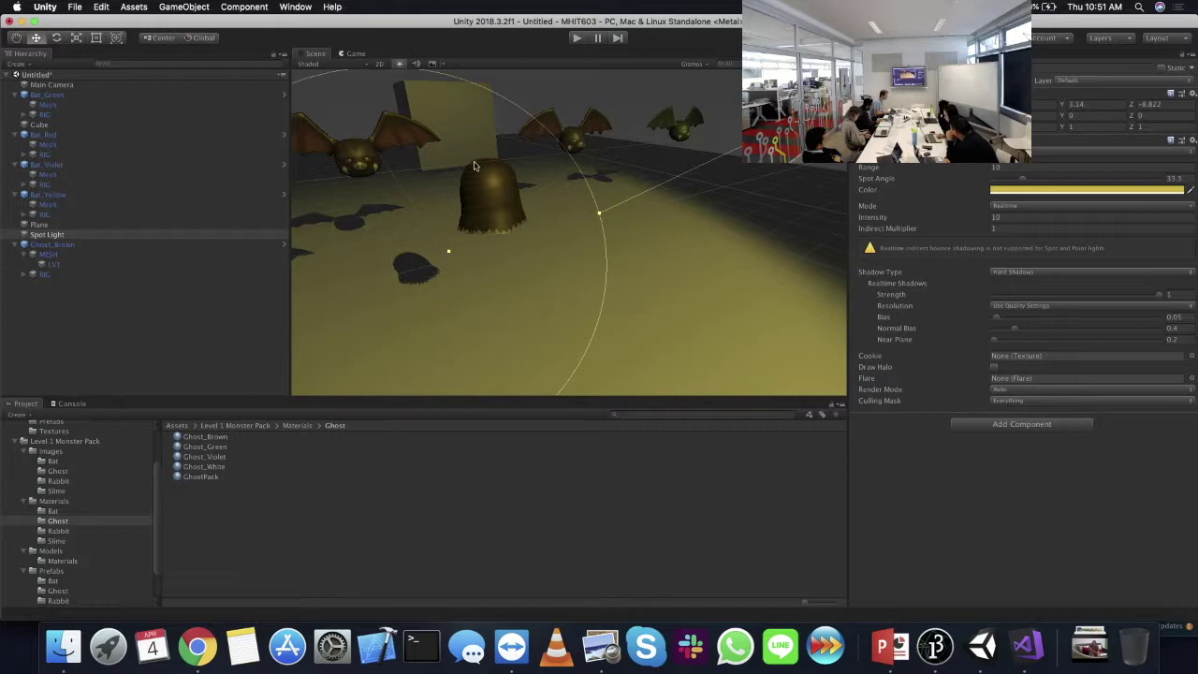
- Reselect the ghost's LV1 mesh and Ghost_Brown material and inspect the lit ghost and its shadow up close
left_click(51, 264)
left_click(201, 437)
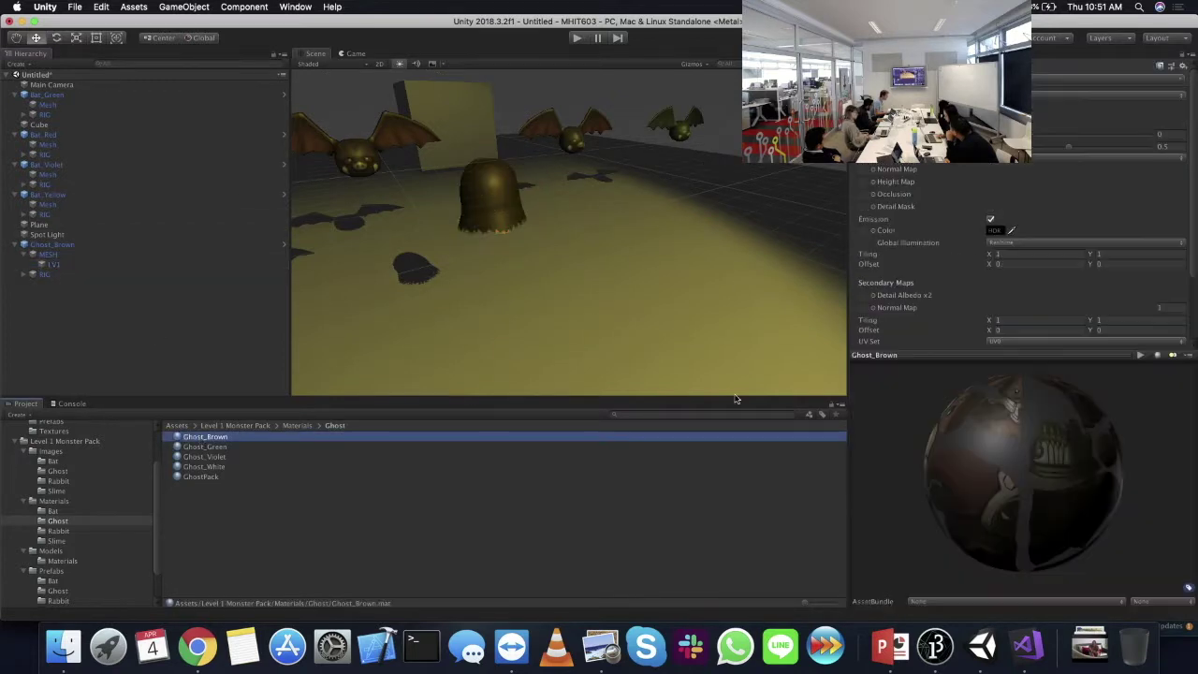
scroll(512, 209, "up", 3)
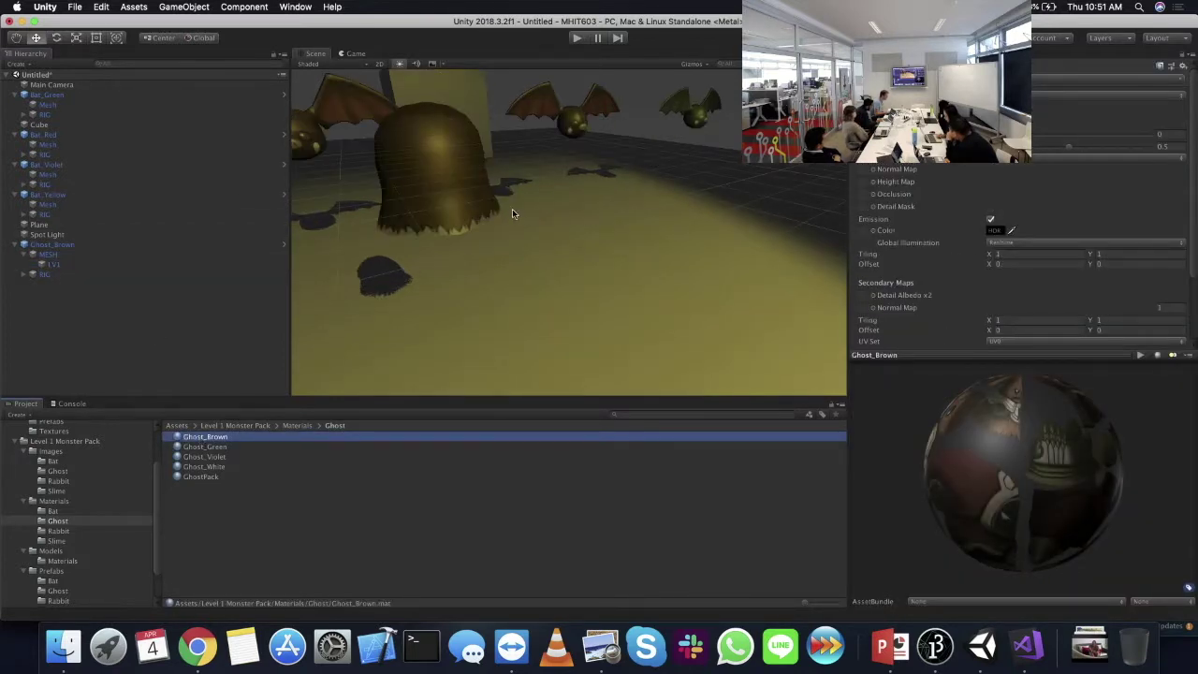
scroll(512, 209, "up", 5)
right_click_drag(516, 148, 480, 108)
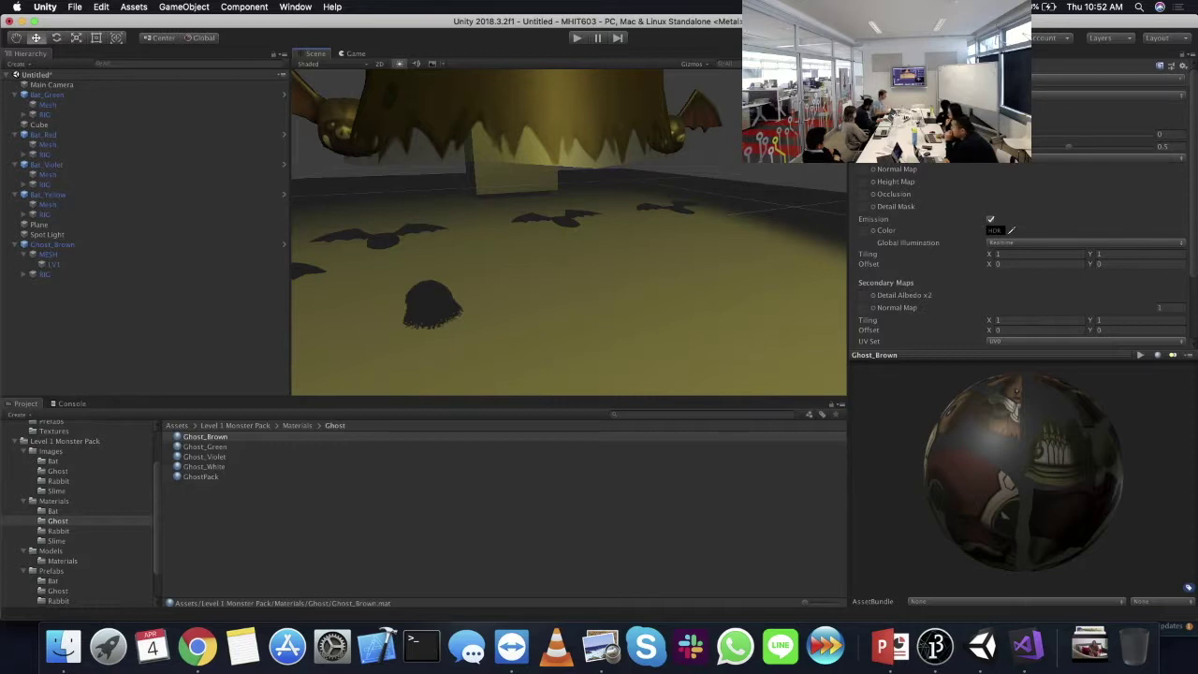
- Change the Ghost_Brown material's rendering mode and view the ghost's lit and unlit sides
left_click(1016, 96)
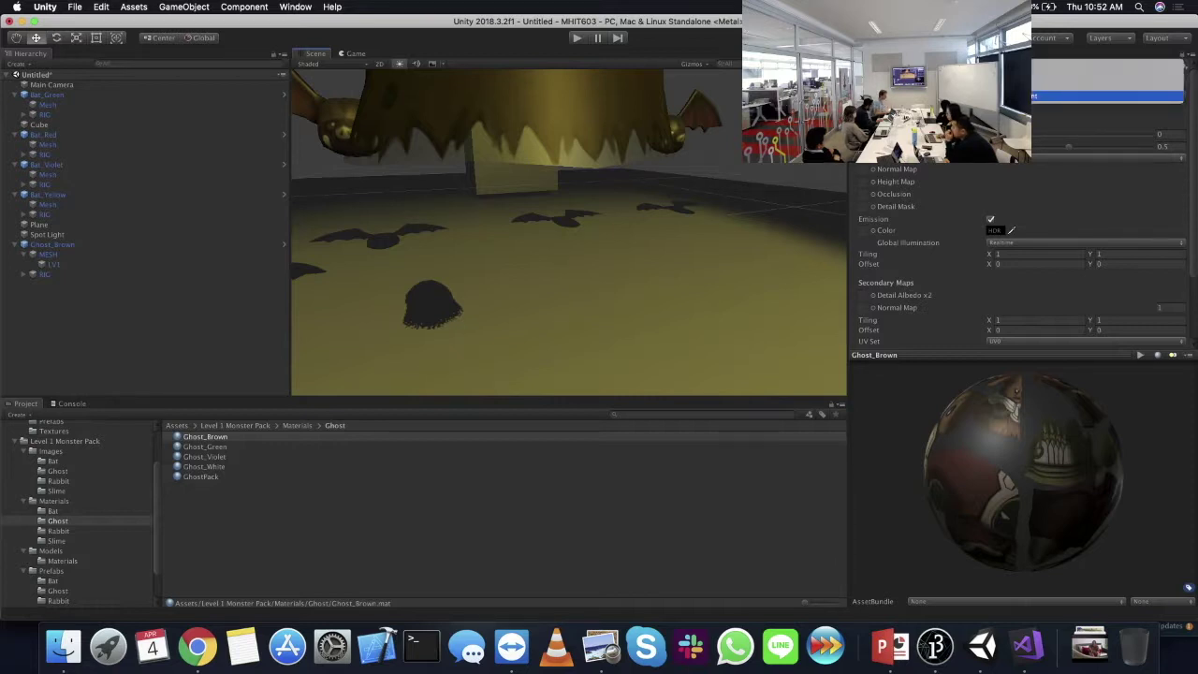
left_click(1016, 86)
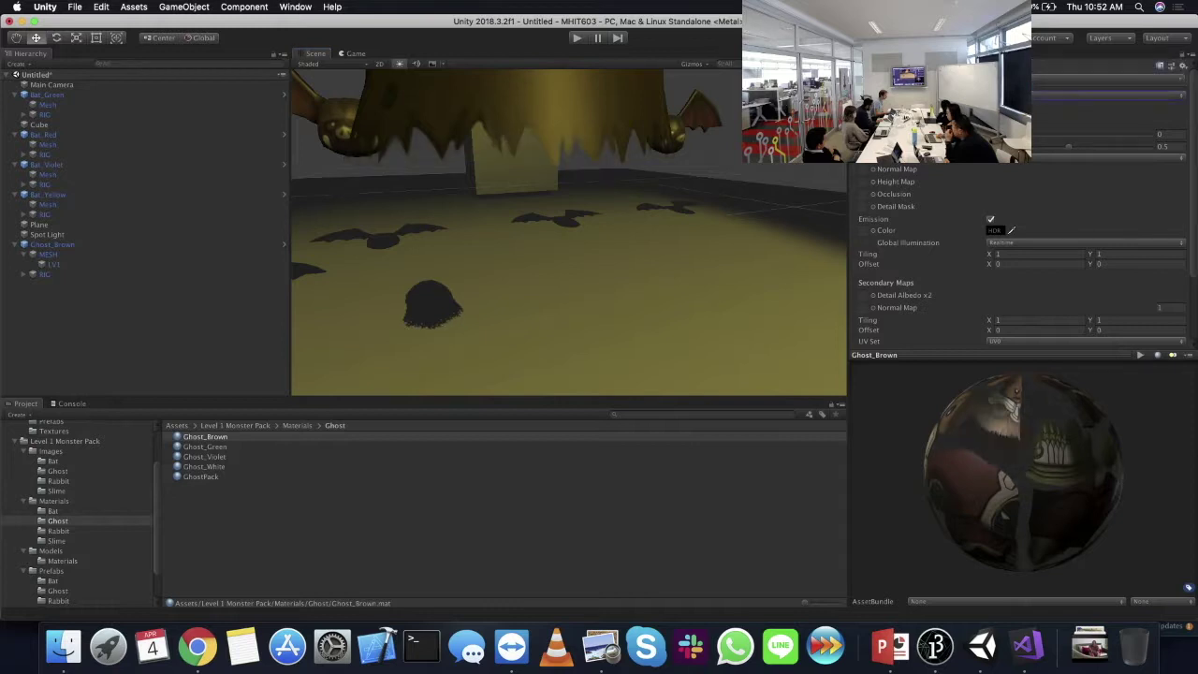
middle_click_drag(557, 170, 509, 169)
left_click_drag(522, 172, 550, 246, "alt")
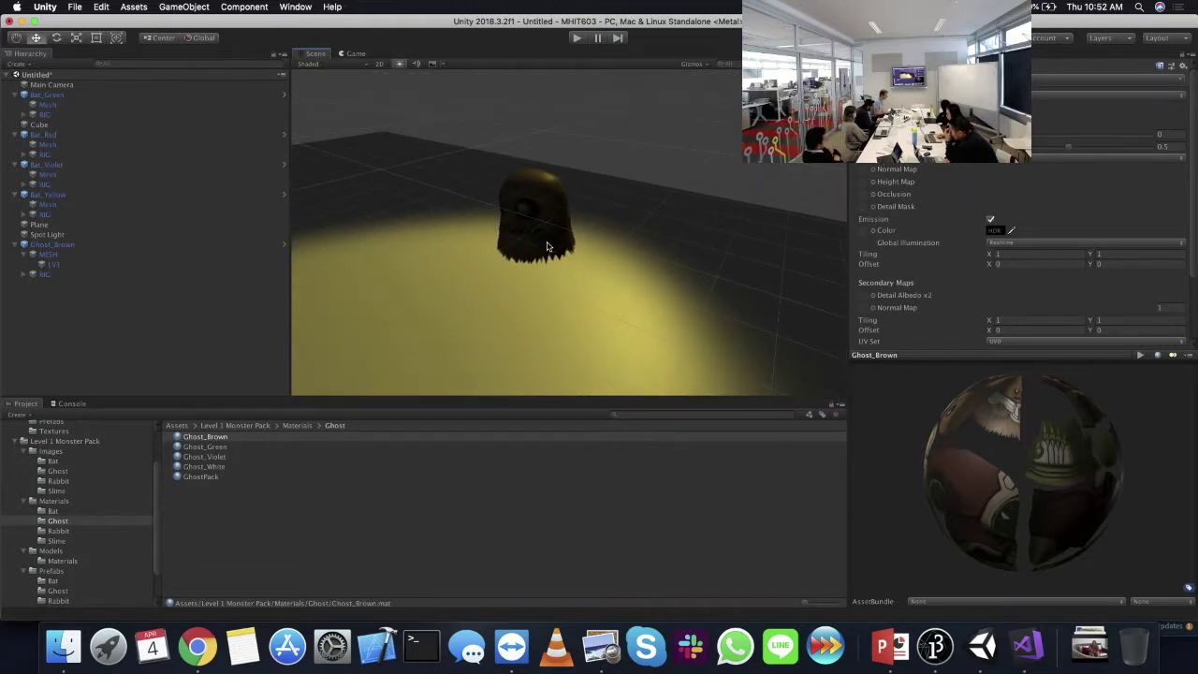
scroll(543, 243, "up", 3)
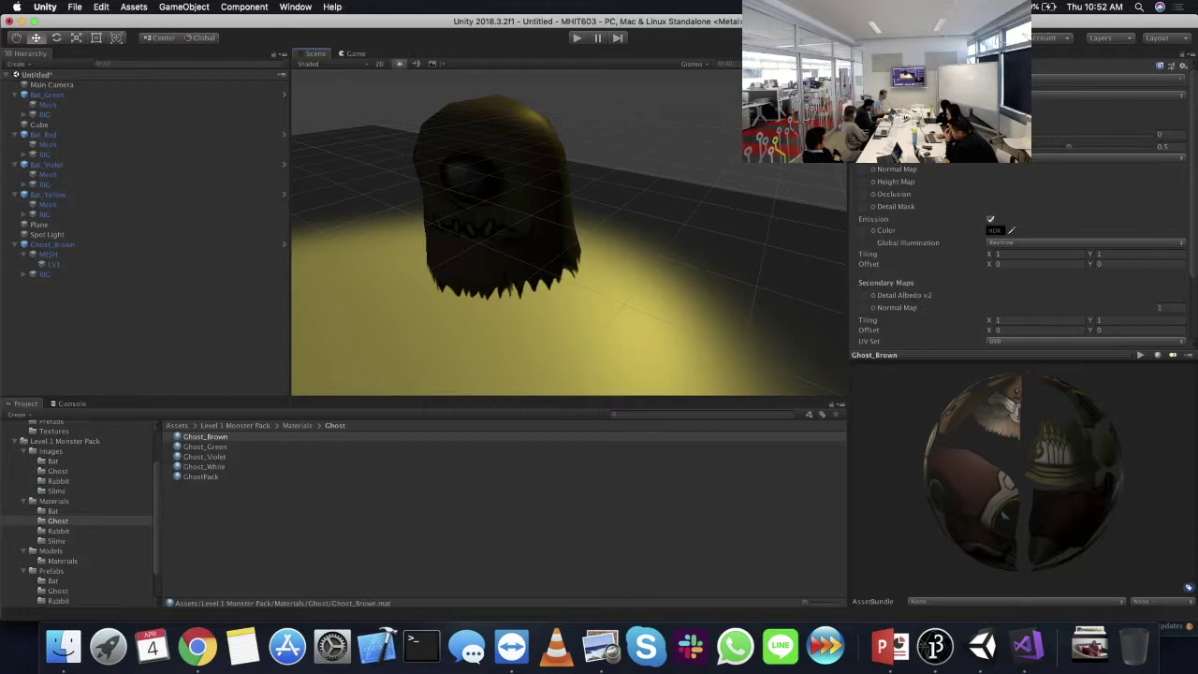
- Change the Ghost_Brown material's shader to the Mobile Diffuse shader
left_click(936, 92)
mouse_move(934, 203)
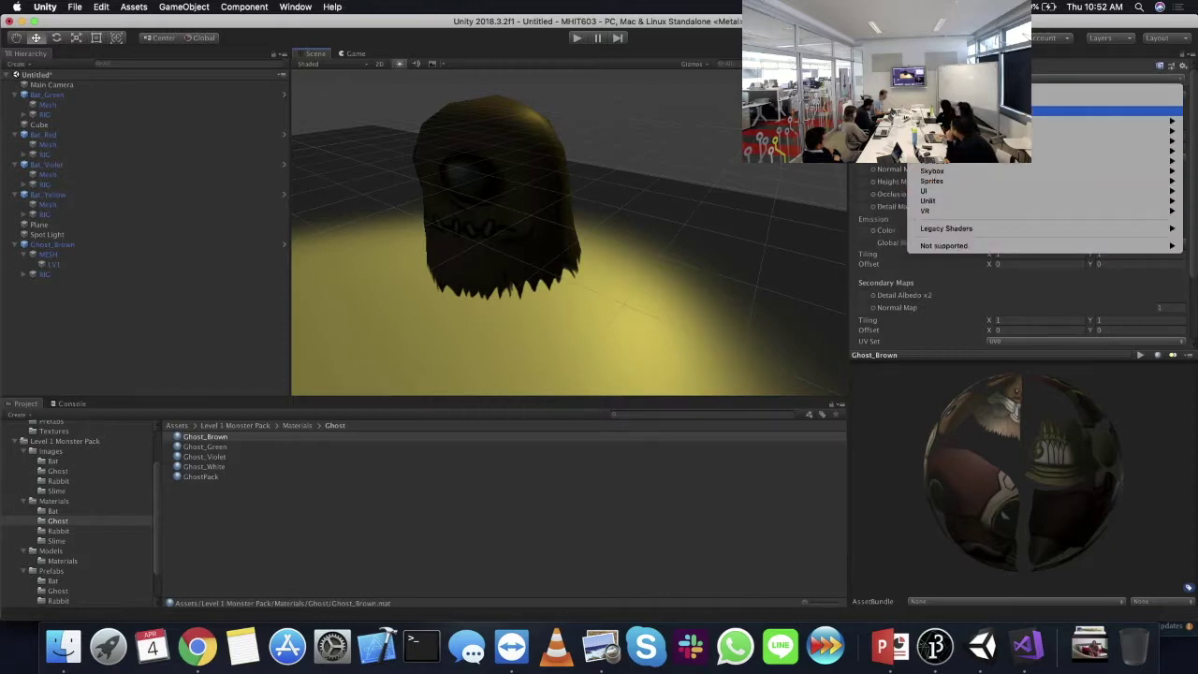
mouse_move(984, 141)
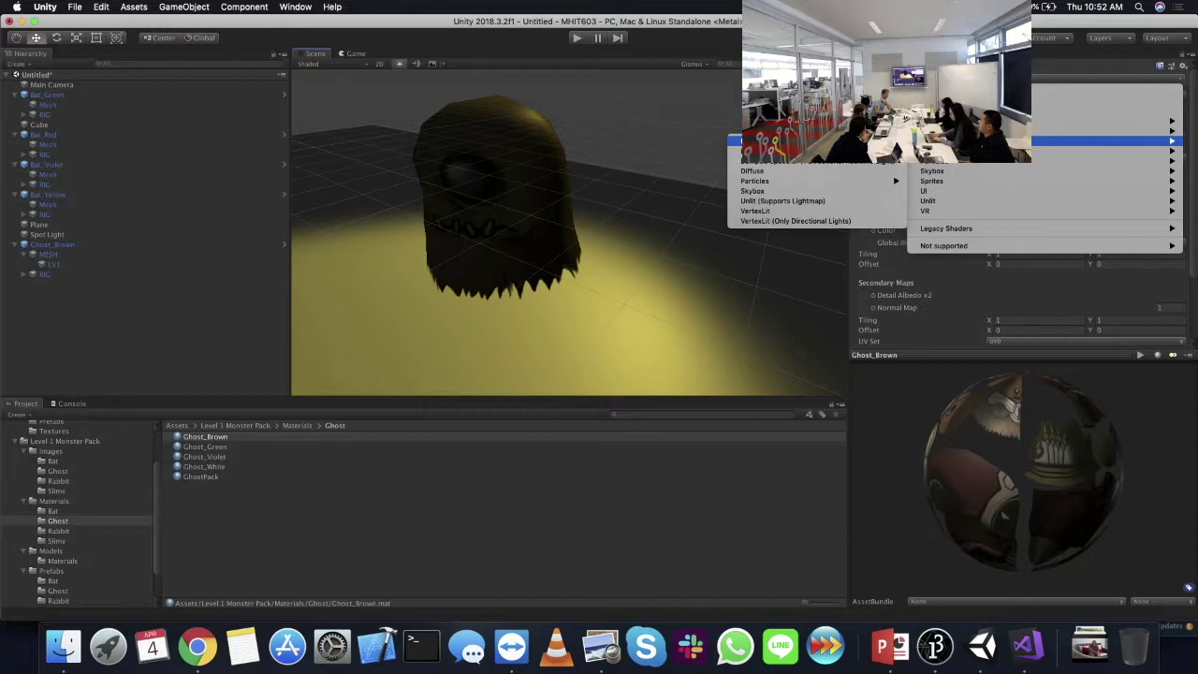
left_click(820, 172)
- Examine how the ghost responds to the spotlight with the Diffuse shader, from the front, back and up close
left_click_drag(441, 180, 484, 153, "alt")
middle_click_drag(505, 176, 483, 154)
left_click_drag(482, 153, 434, 155, "alt")
scroll(490, 182, "up", 5)
left_click_drag(490, 181, 154, 177, "alt")
scroll(608, 165, "down", 6)
left_click_drag(607, 166, 600, 187, "alt")
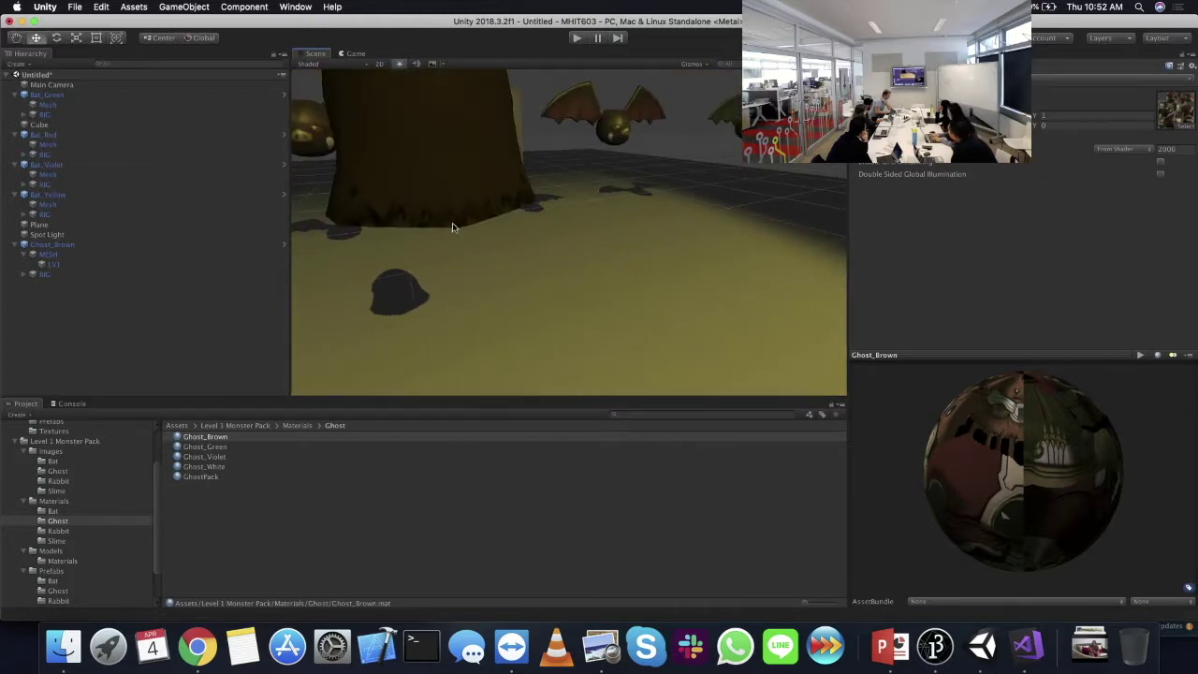
- Change the Ghost_Brown material's shader to Unlit Transparent Cutout and view the ghost from the side
left_click(978, 78)
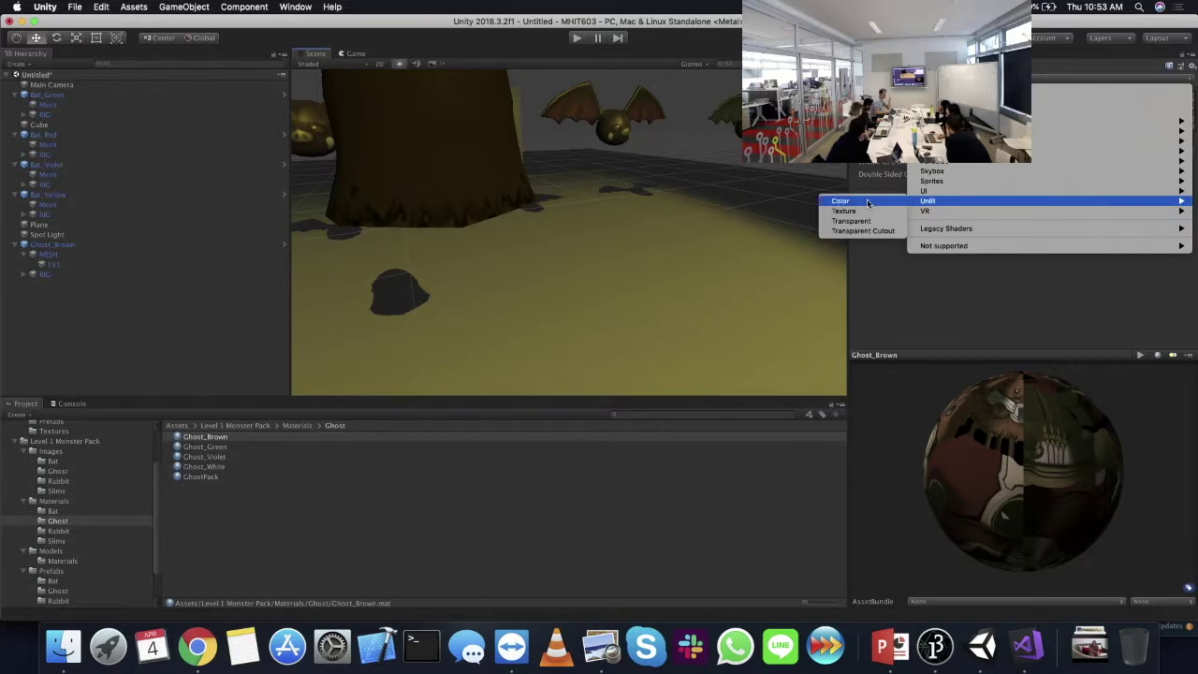
left_click(862, 230)
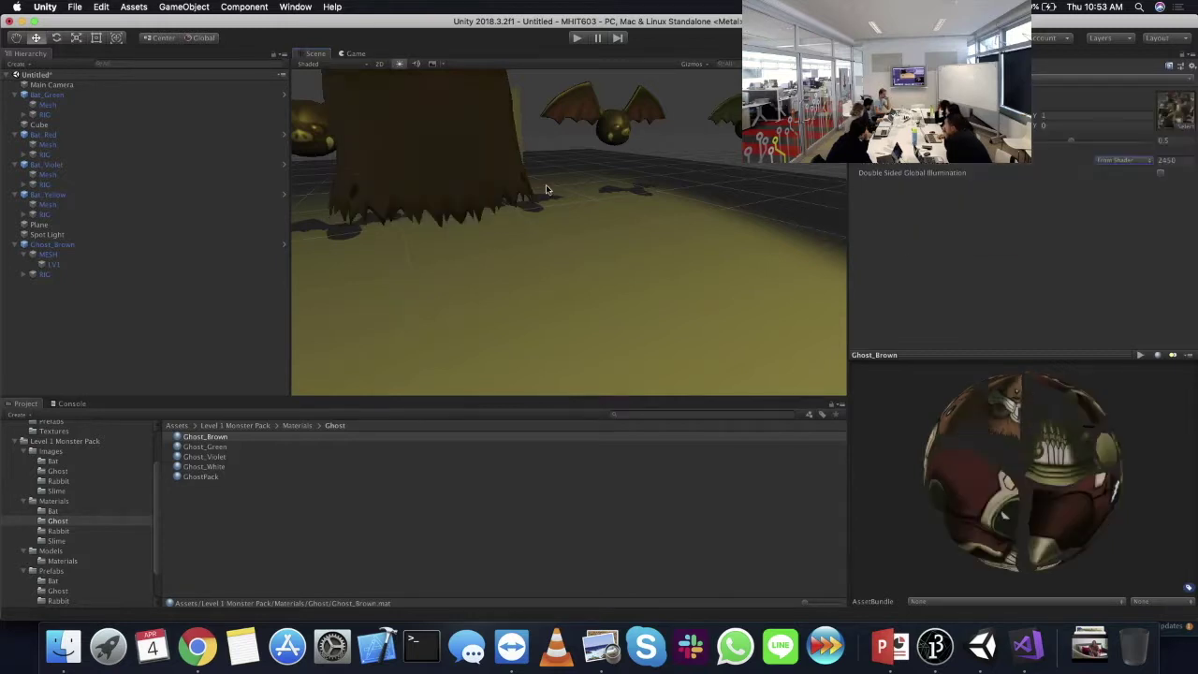
right_click_drag(578, 197, 776, 215)
middle_click_drag(667, 254, 664, 199)
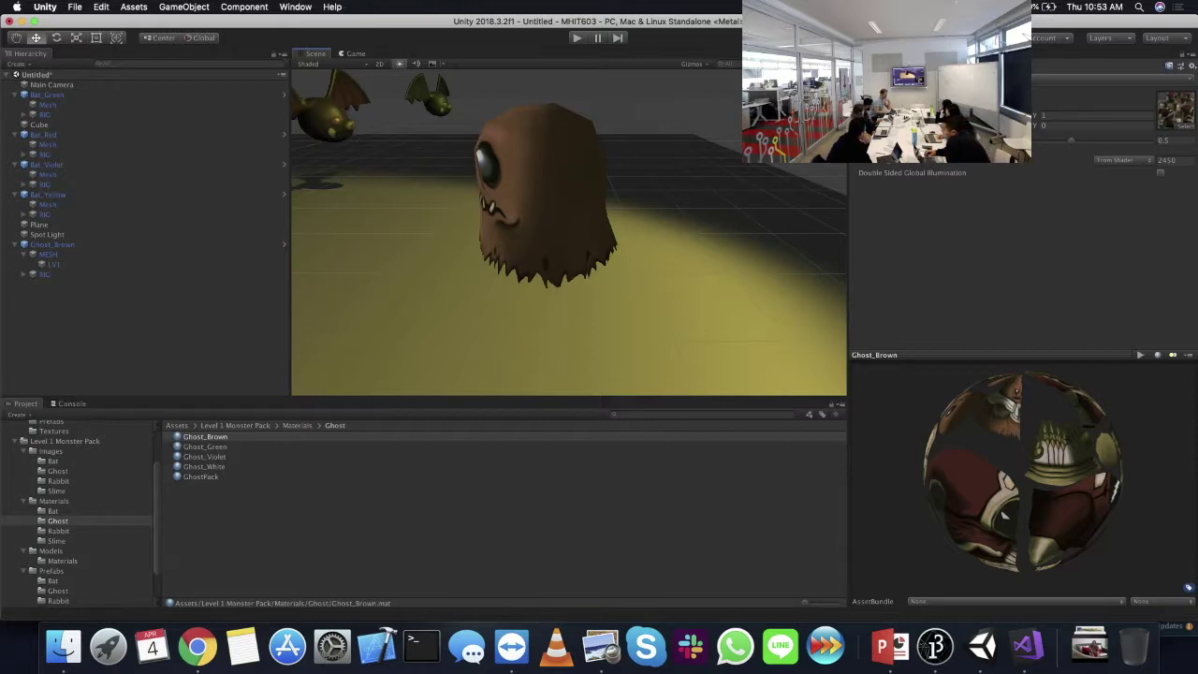
- Try the legacy Self-Illumin Bumped Specular shader on the Ghost_Brown material
left_click(979, 77)
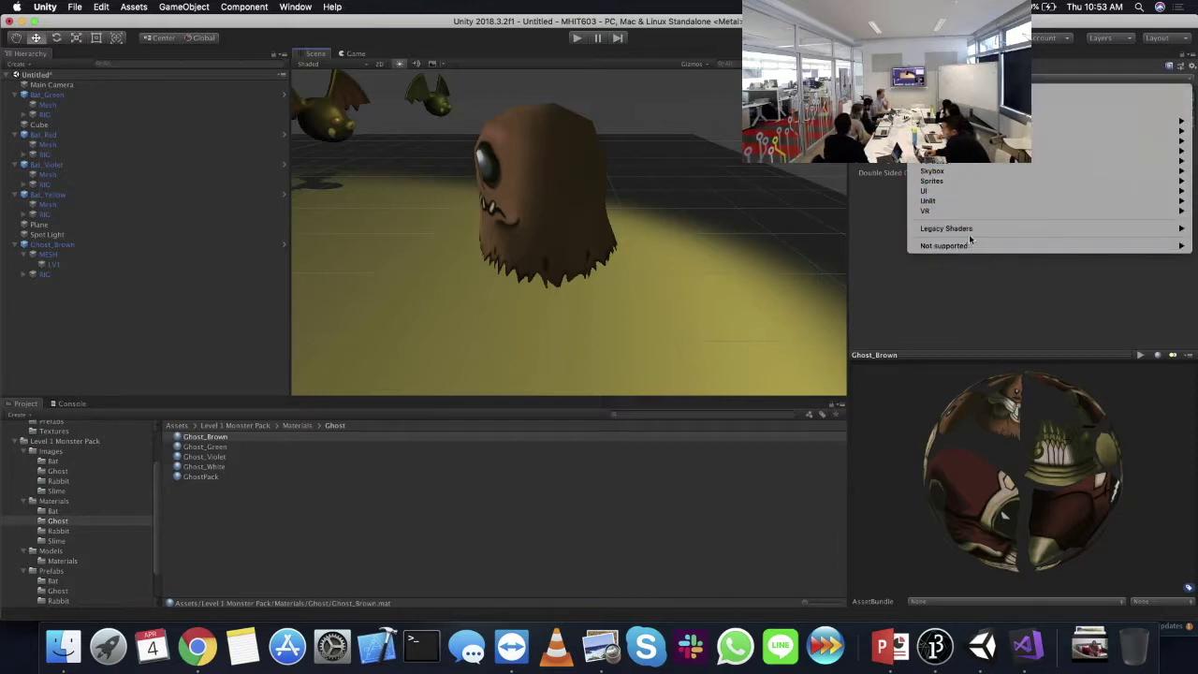
mouse_move(971, 231)
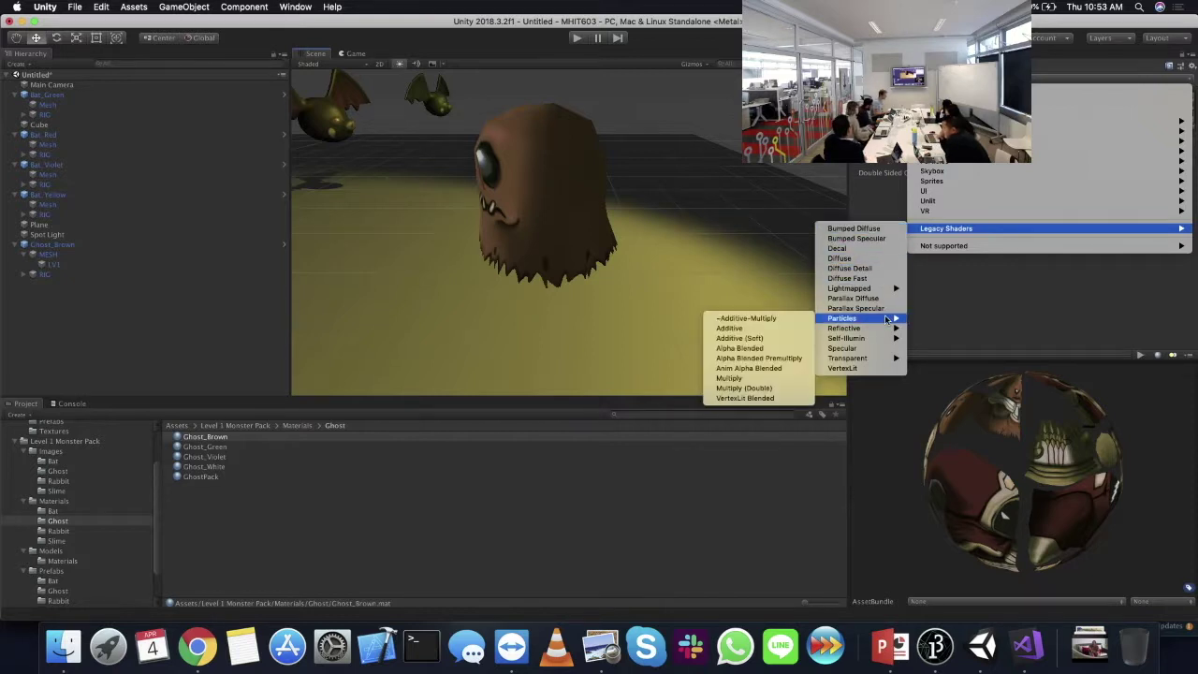
mouse_move(893, 328)
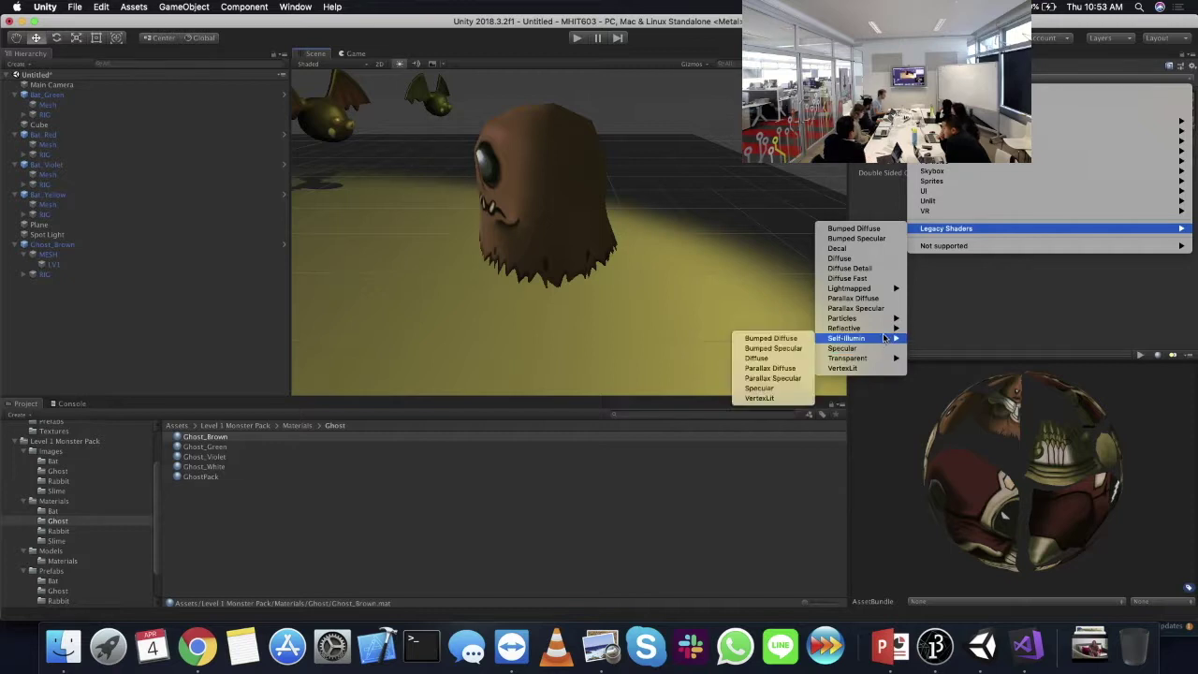
left_click(773, 348)
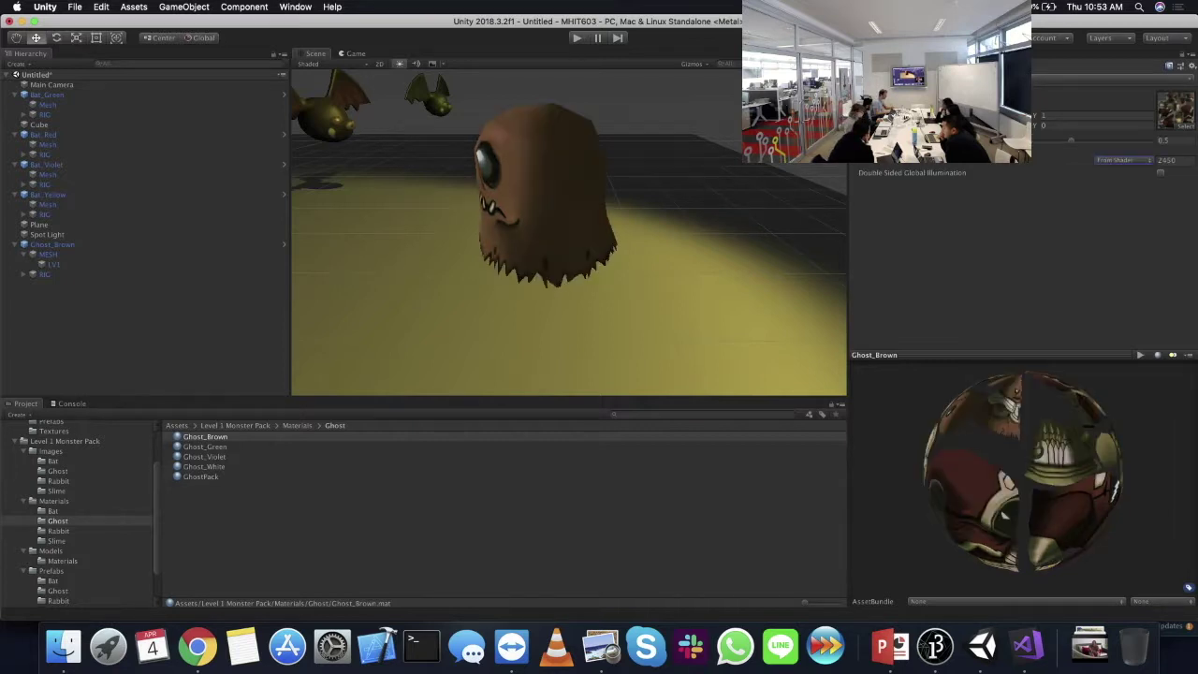
- Change the Ghost_Brown material's shader to Standard and examine the highlight on the ghost's back and its shadow
left_click(942, 104)
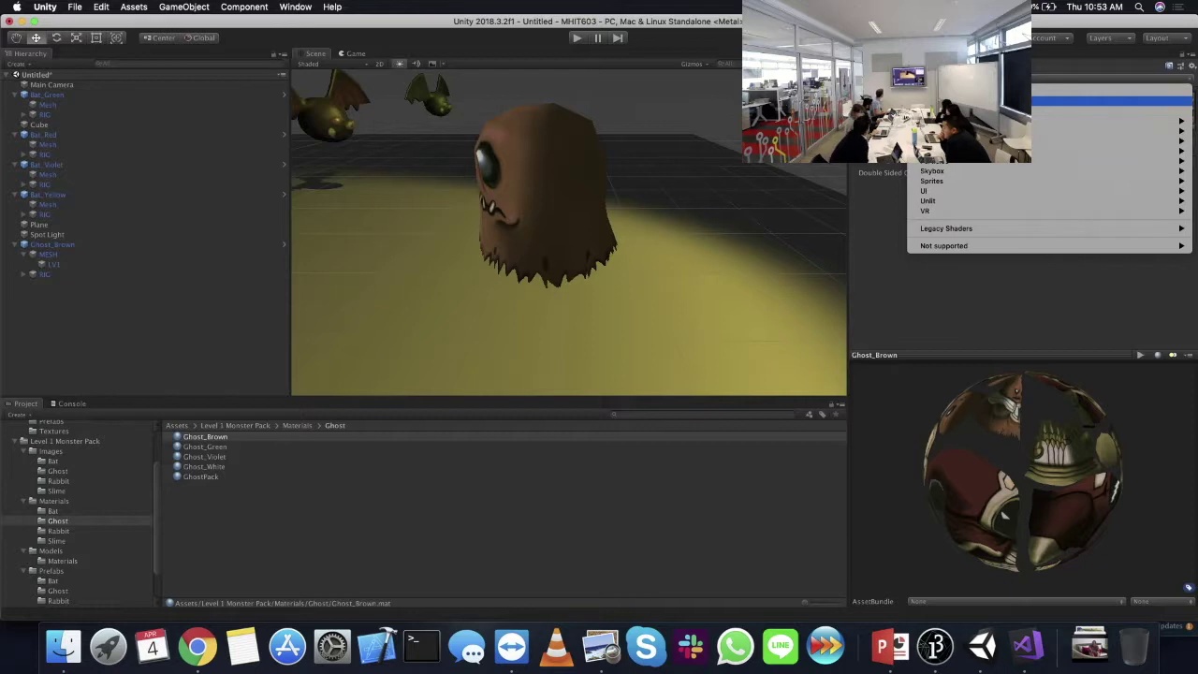
left_click(947, 100)
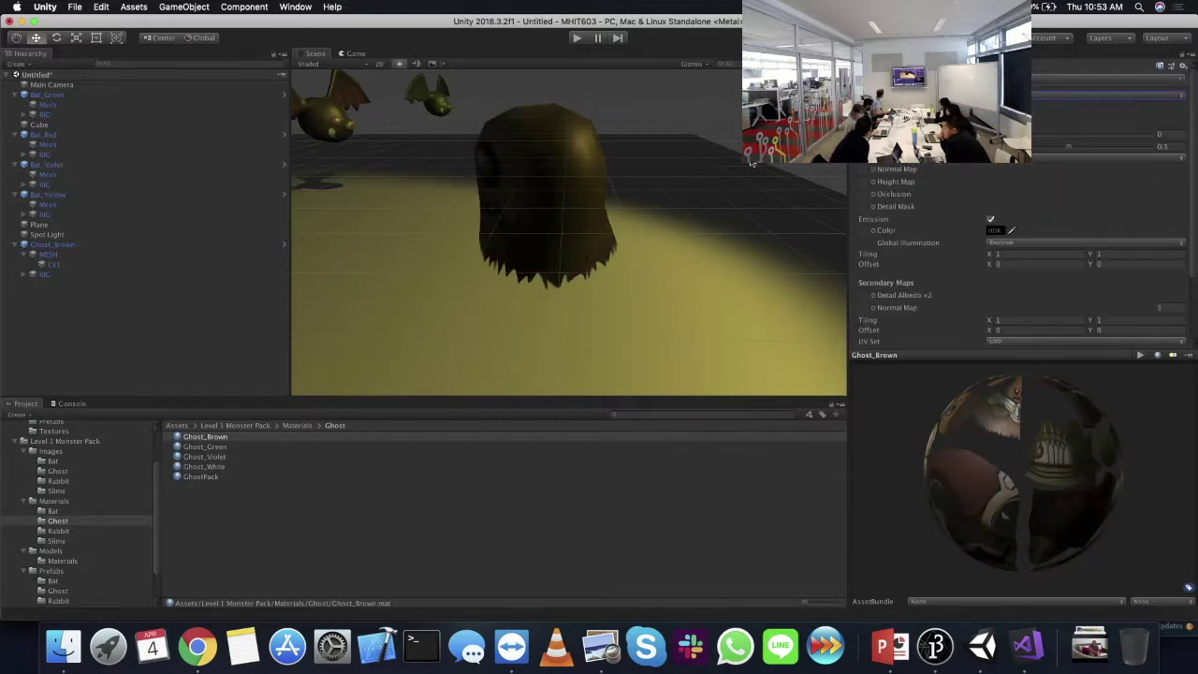
left_click_drag(763, 168, 555, 135, "alt")
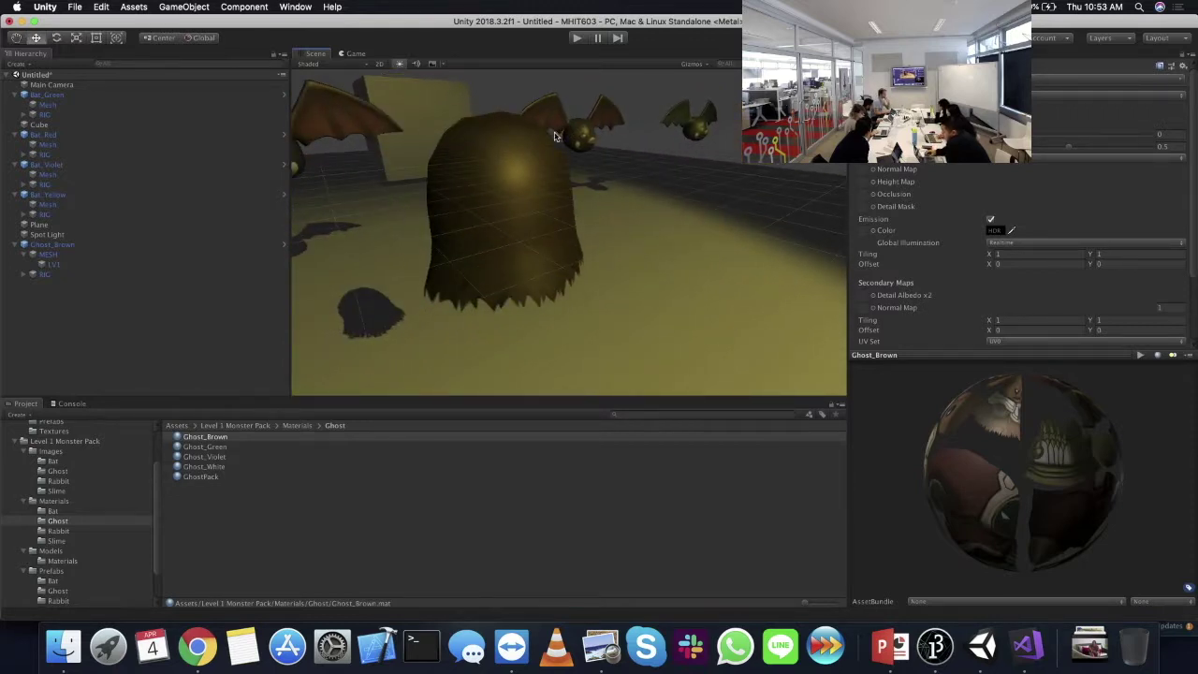
right_click_drag(547, 137, 554, 122)
middle_click_drag(554, 122, 553, 121)
right_click_drag(552, 121, 553, 125)
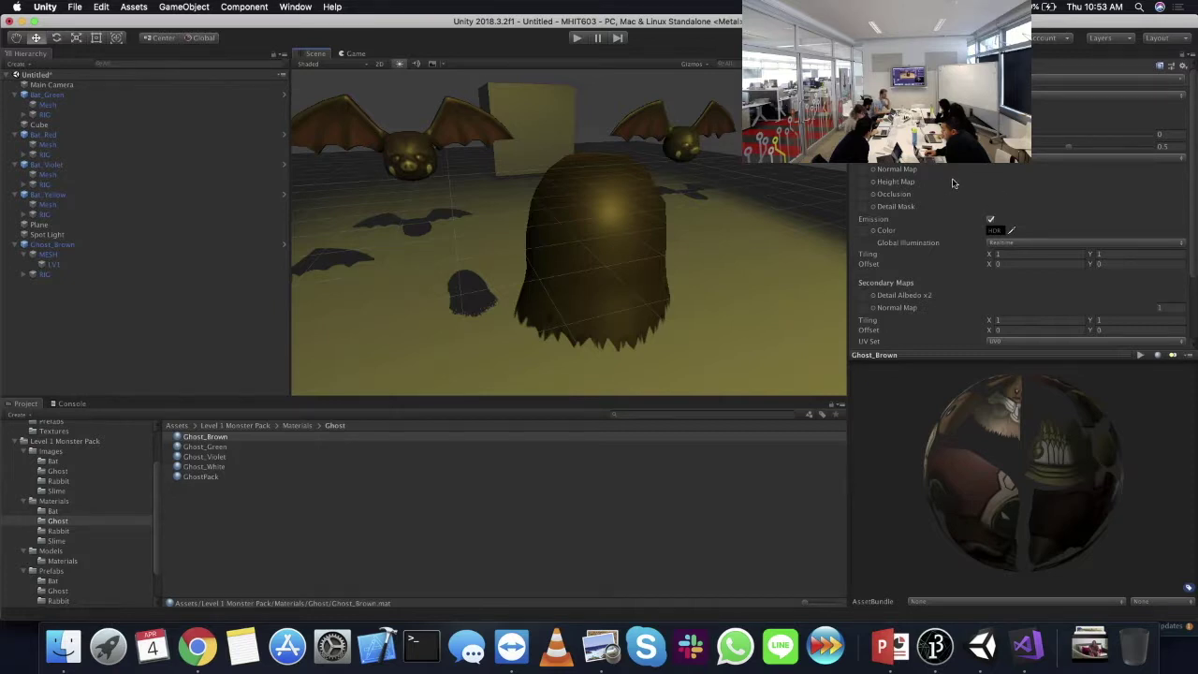
scroll(951, 171, "down", 3)
scroll(951, 172, "up", 3)
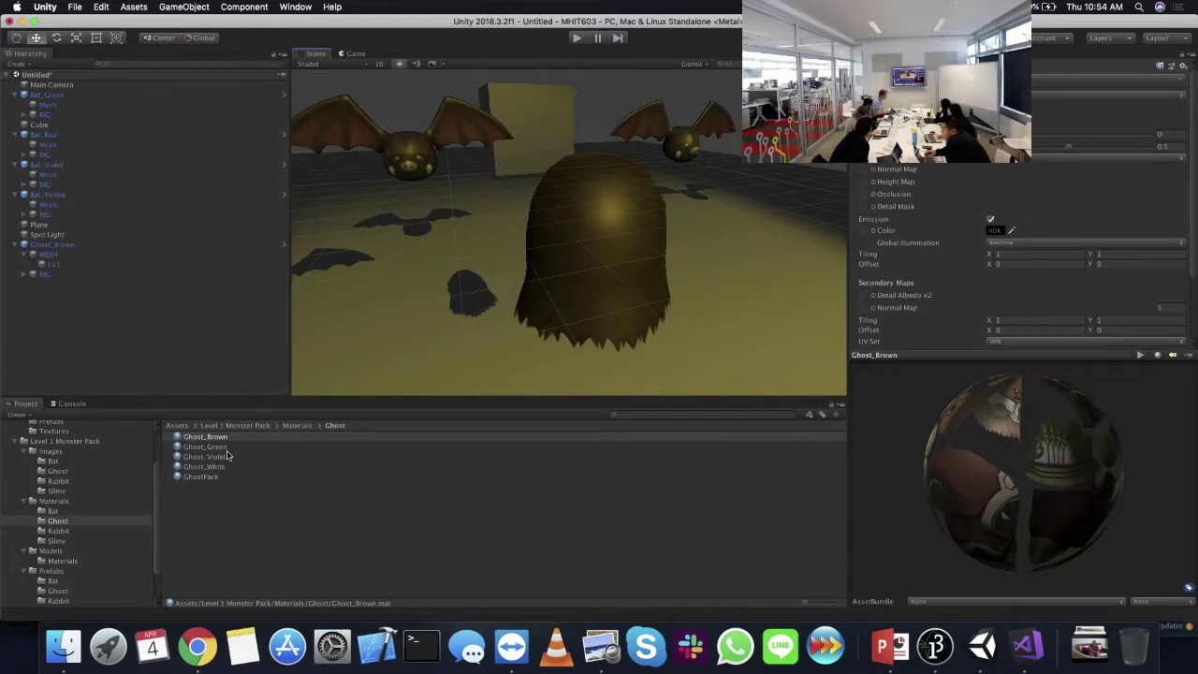
- Open the Ghost folder inside the Level 1 Monster Pack's Images folder
left_click(192, 437)
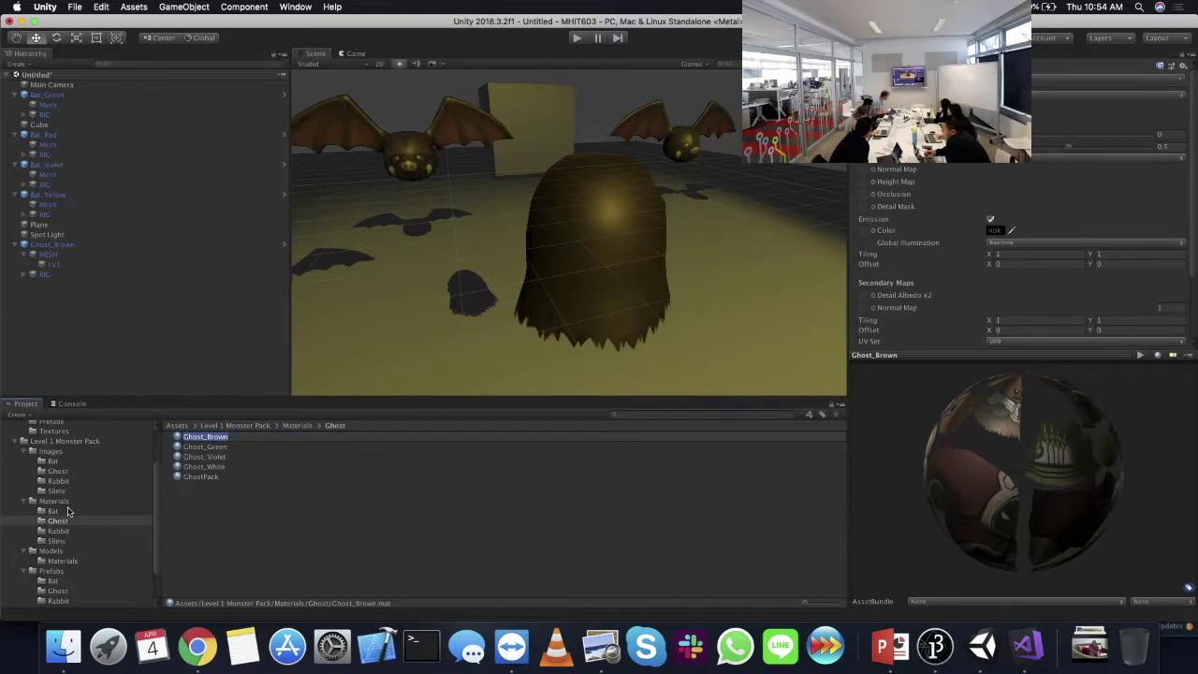
scroll(69, 515, "up", 3)
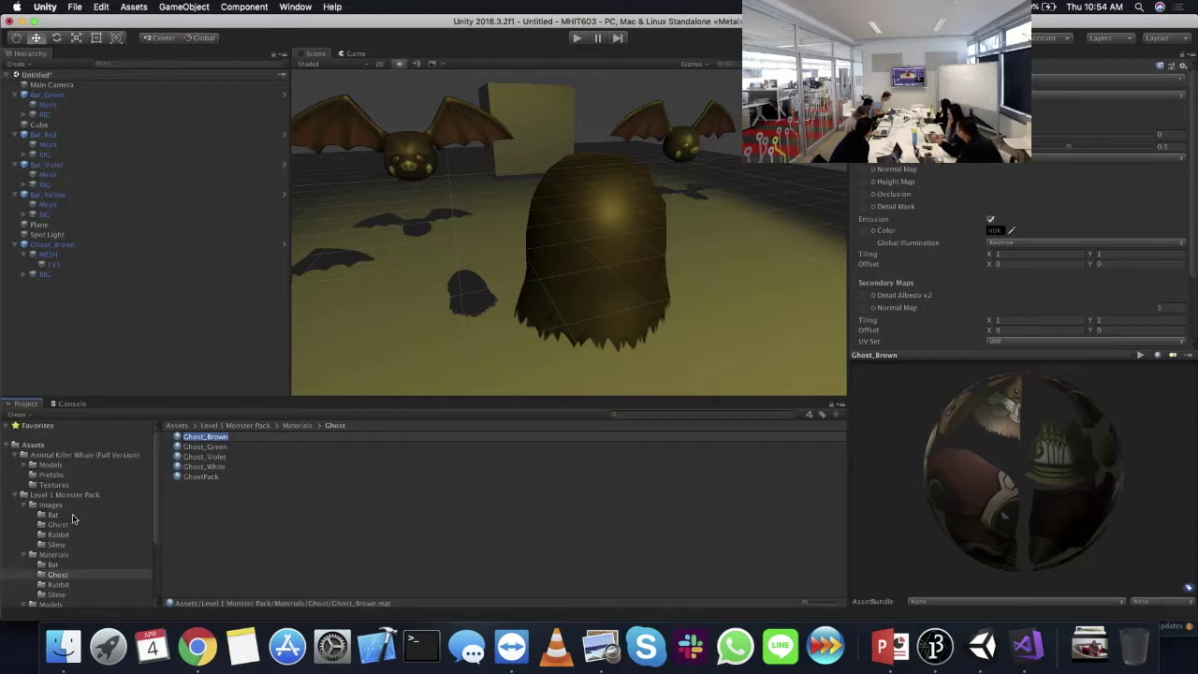
left_click(68, 504)
left_click(74, 496)
left_click(67, 505)
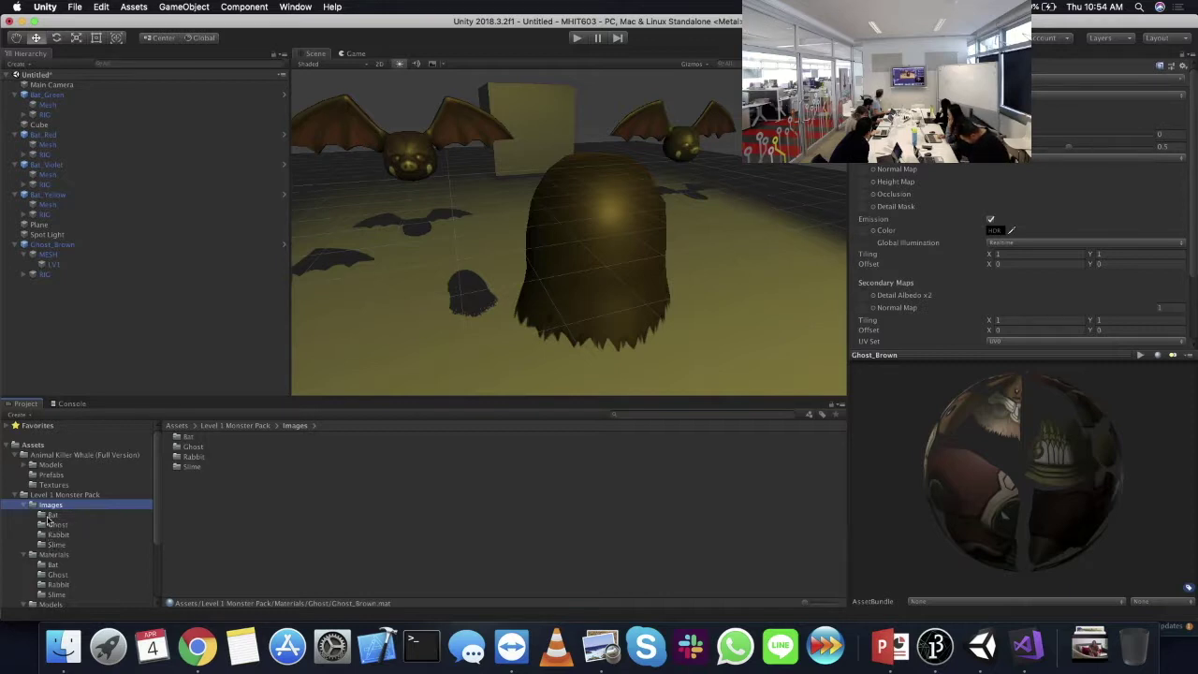
left_click(53, 527)
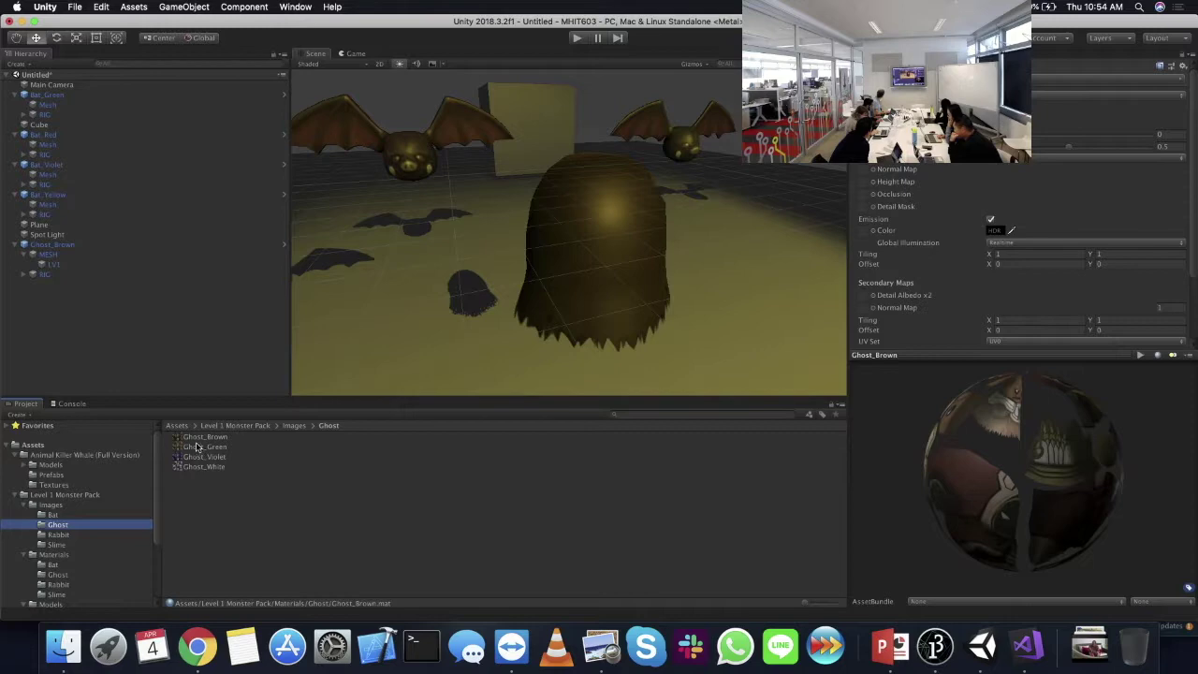
- Enlarge the asset preview and inspect the Ghost_Brown, Ghost_Green, Ghost_Violet and Ghost_White texture images
left_click(203, 437)
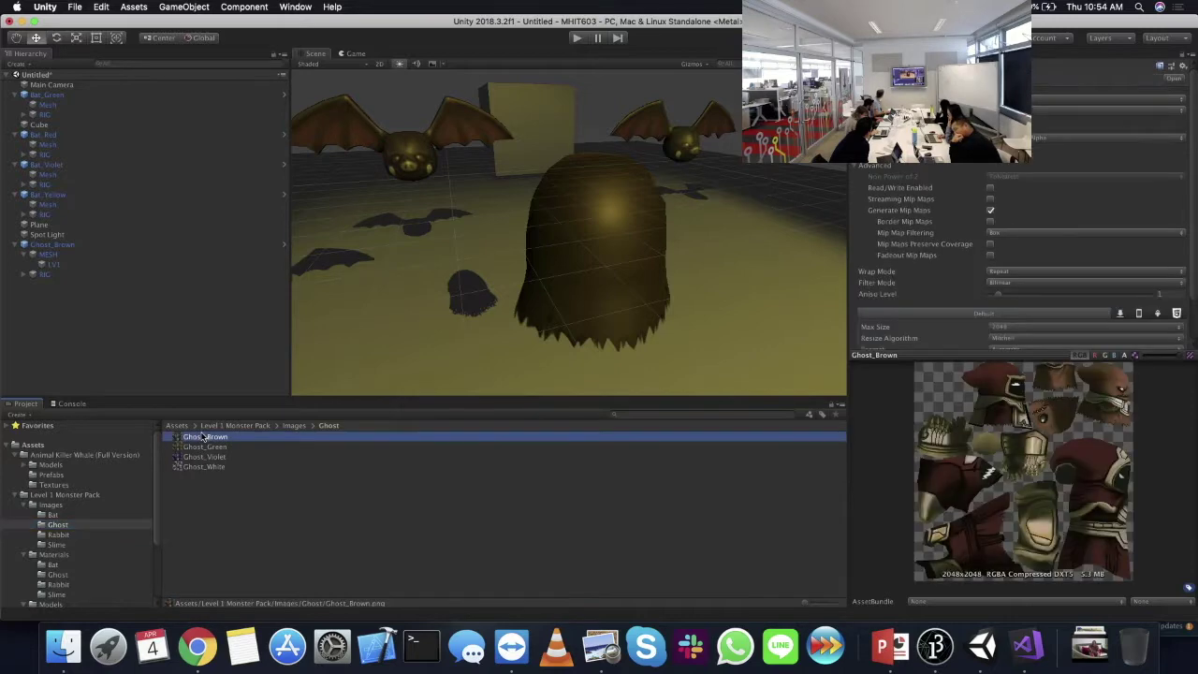
left_click_drag(949, 349, 931, 236)
left_click(206, 448)
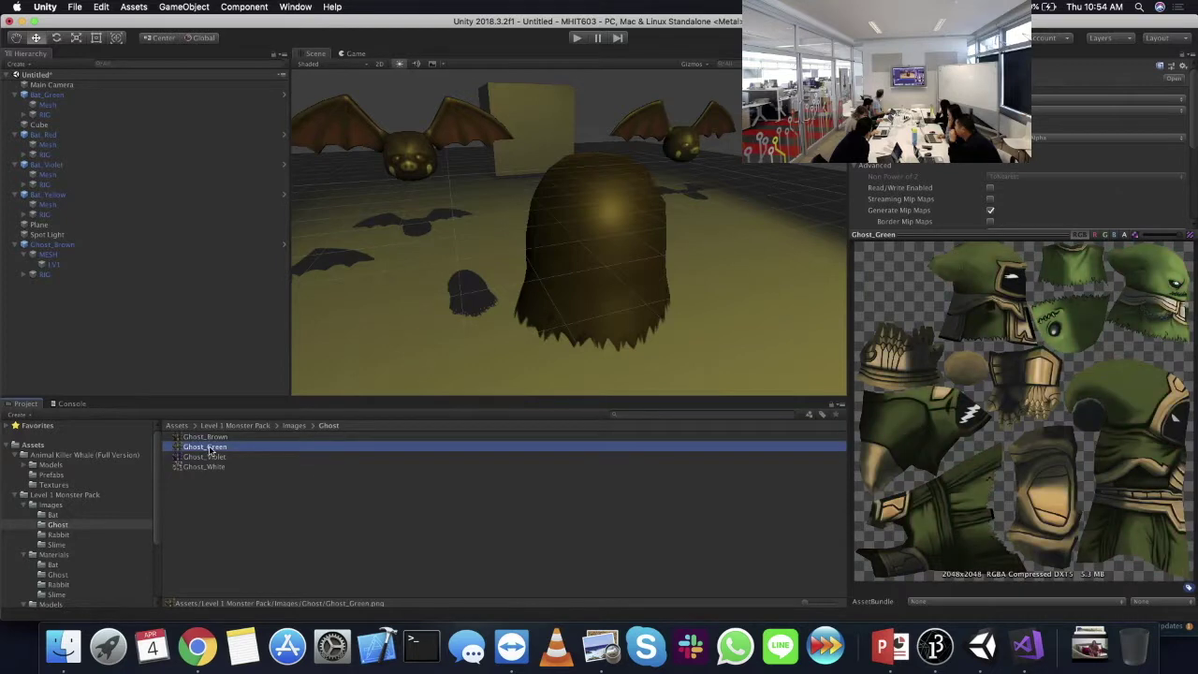
left_click(212, 458)
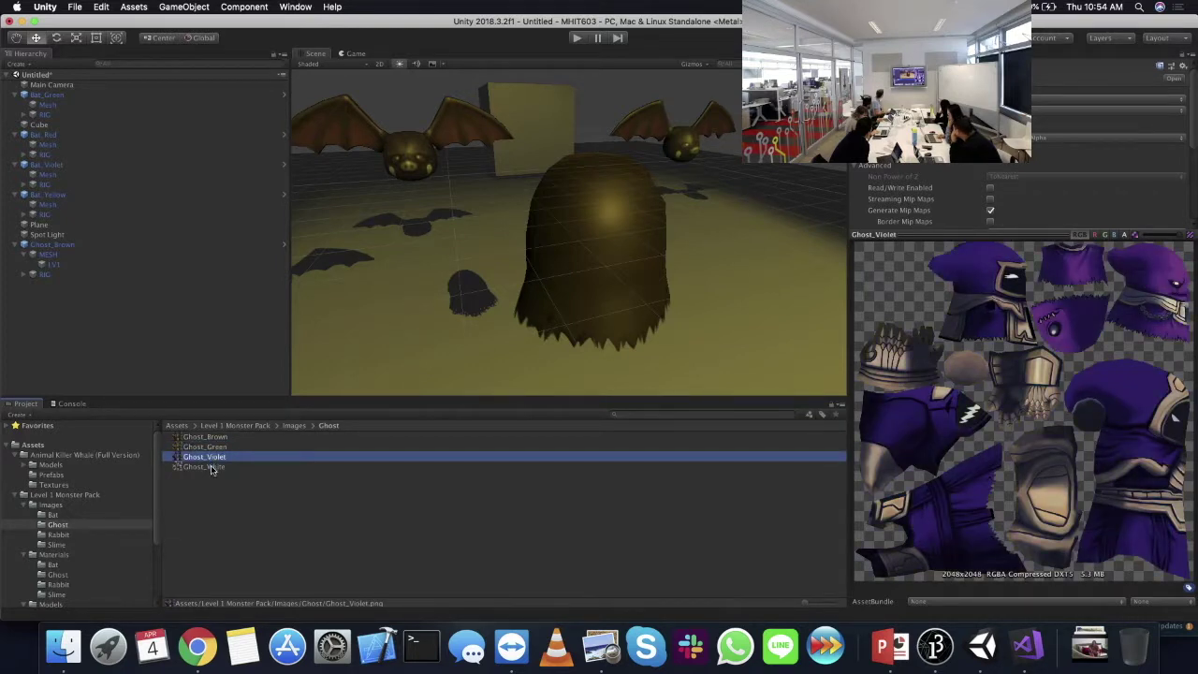
left_click(211, 468)
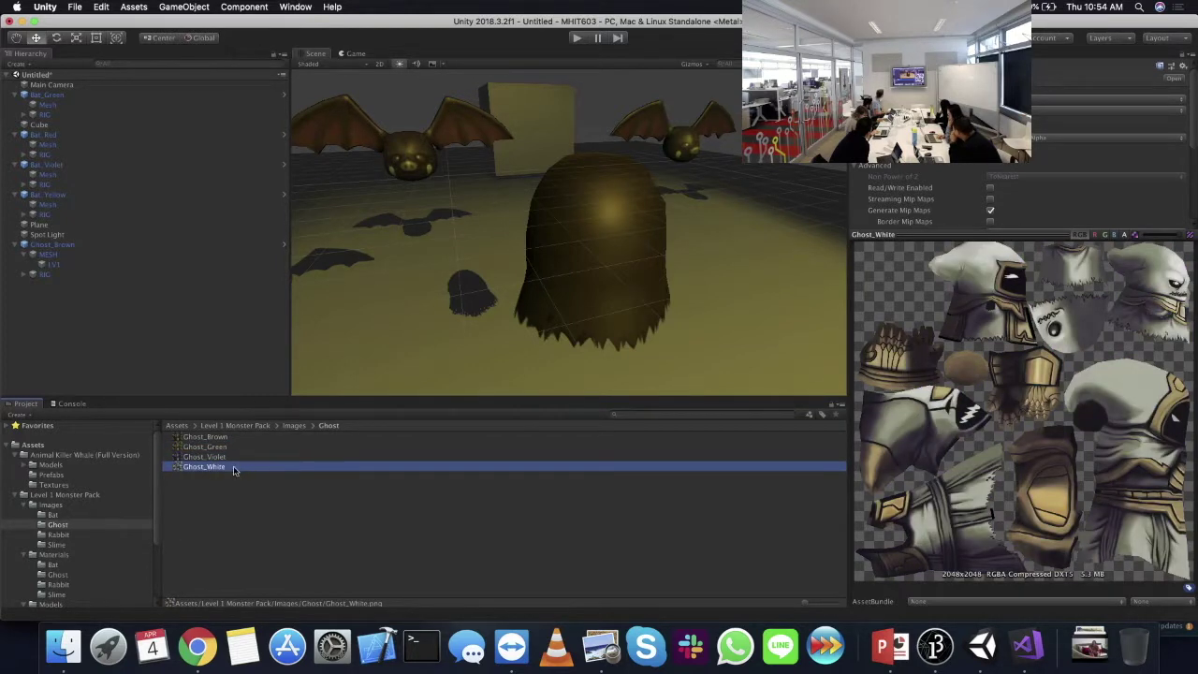
- Return to the Materials Ghost folder and select the Ghost_Brown material for inspection
right_click_drag(614, 215, 466, 206)
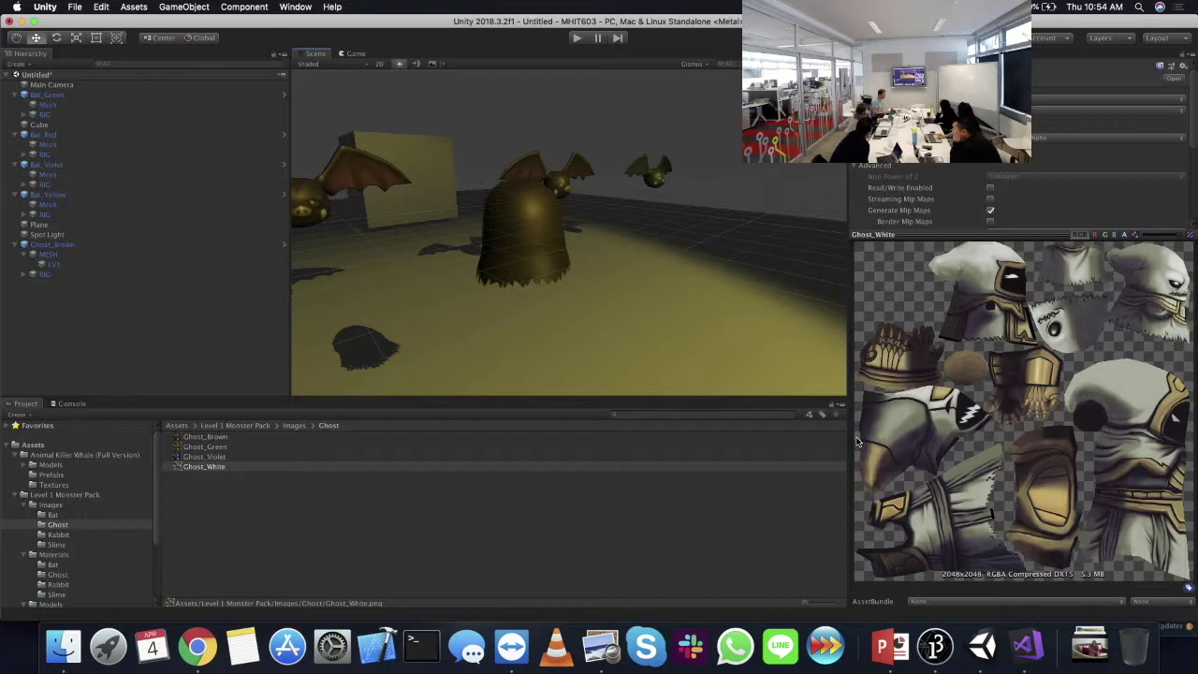
left_click(58, 574)
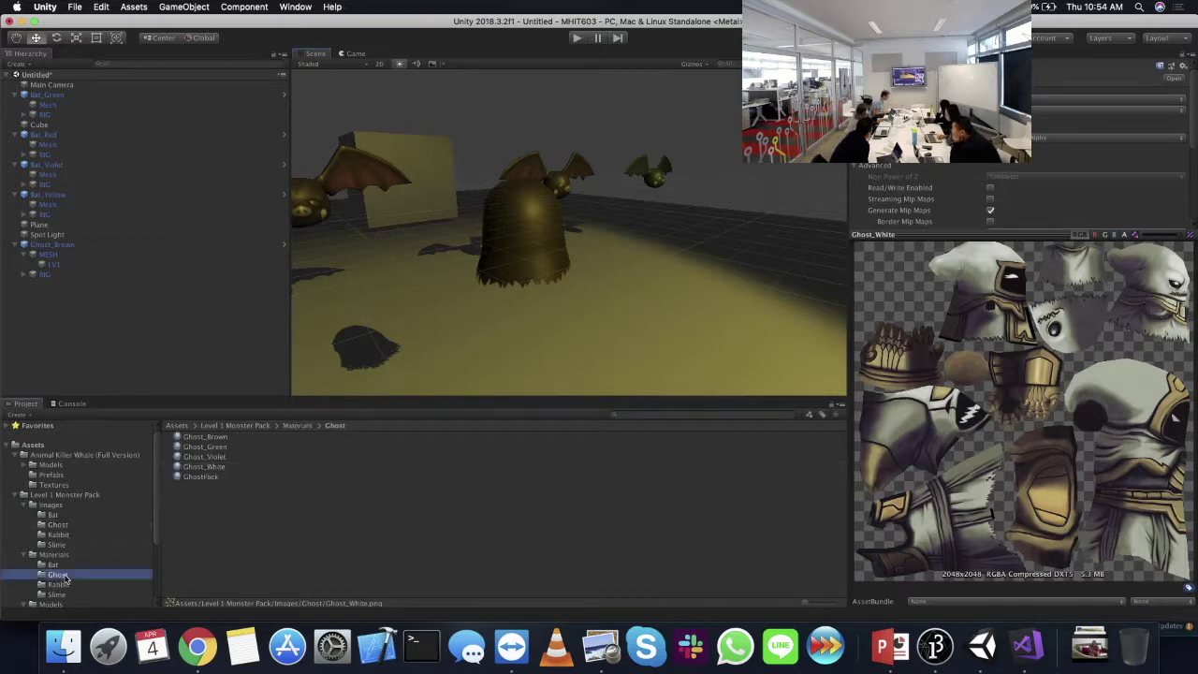
left_click(236, 437)
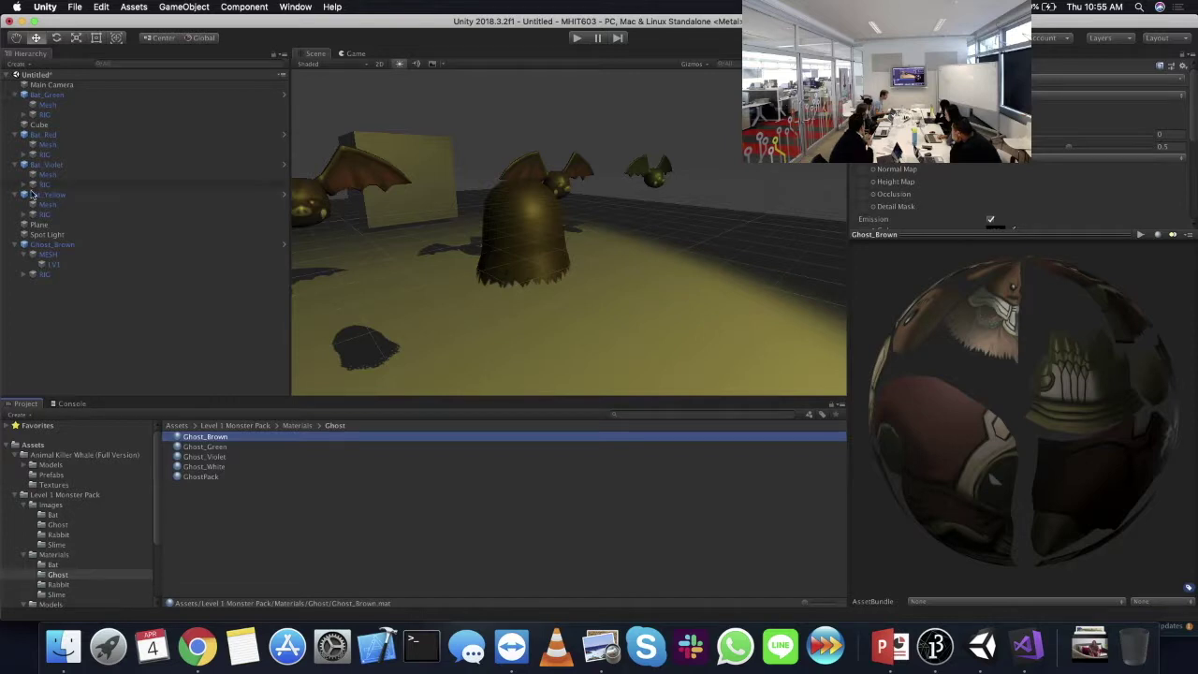
- Set the Spot Light's color to white and view the ghost under the new light
left_click(47, 235)
left_click(1010, 189)
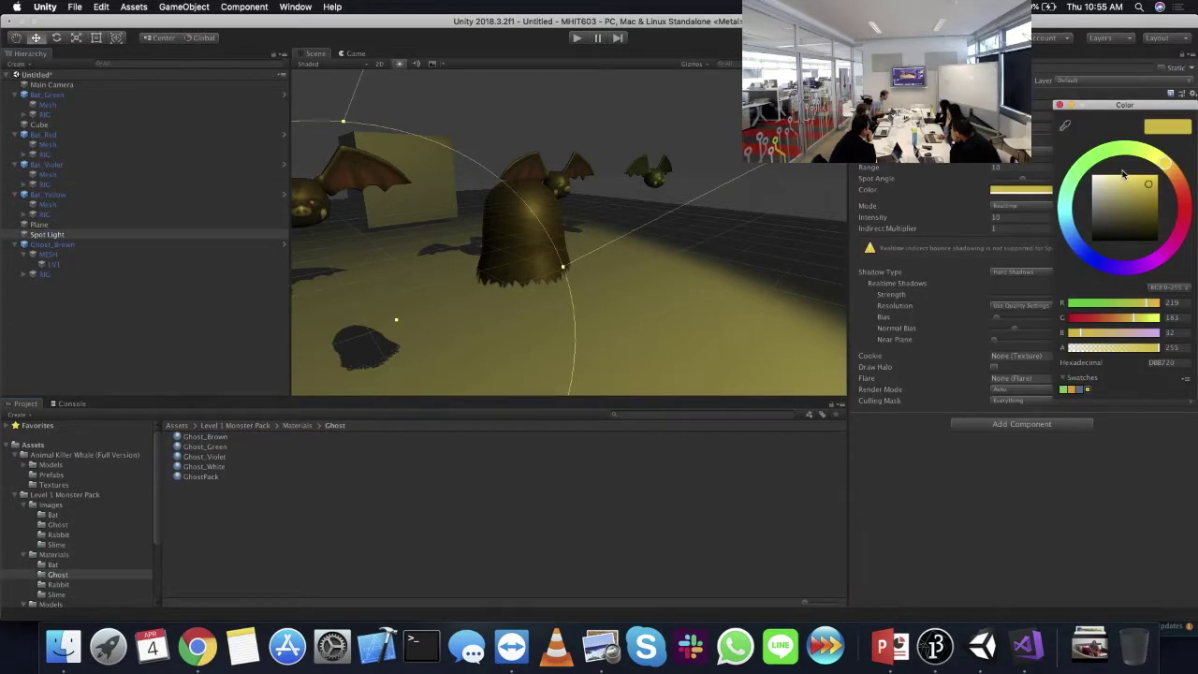
left_click_drag(1120, 180, 1067, 127)
left_click(1059, 106)
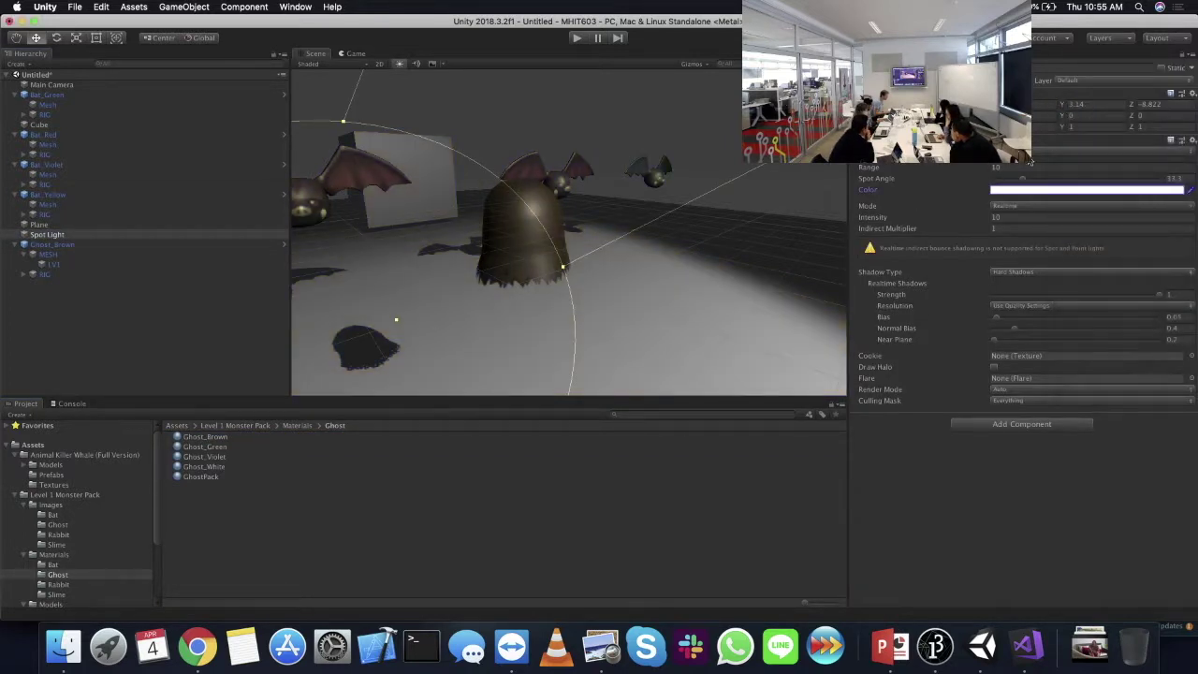
scroll(536, 211, "up", 4)
right_click_drag(536, 211, 666, 201)
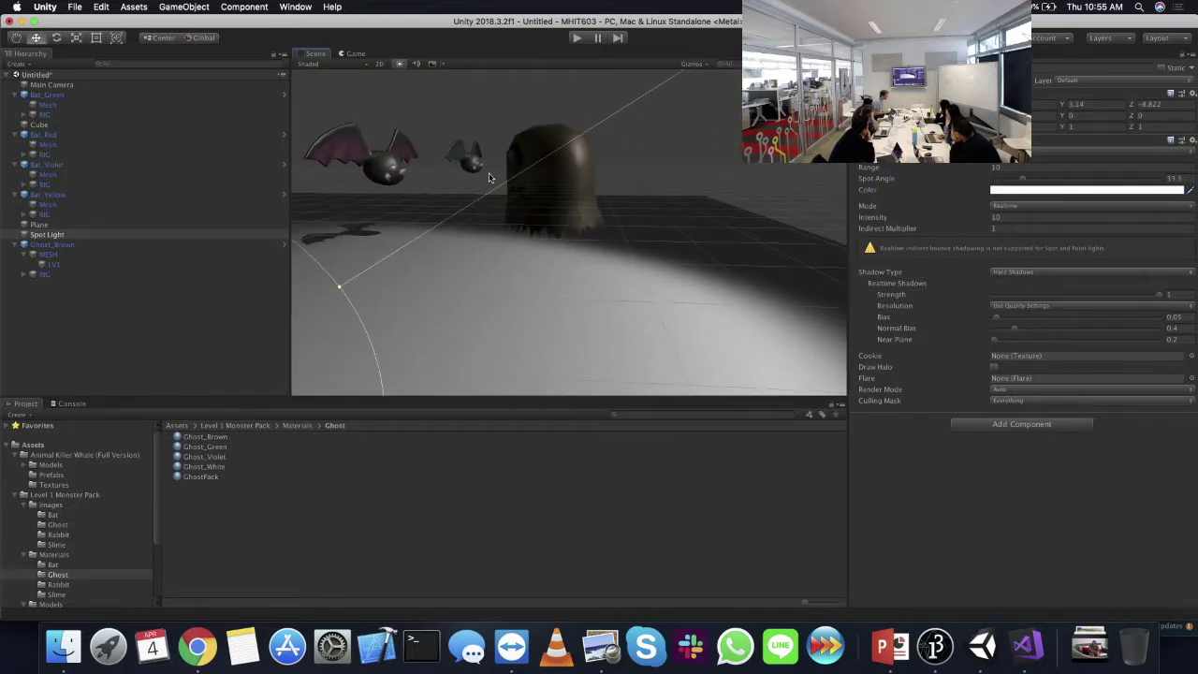
- Set the Ghost_Brown object's Y rotation to 180 and view its face in the light
left_click(64, 245)
left_click(1090, 127)
type("180")
left_click_drag(708, 110, 674, 131, "alt")
- Apply the Ghost_Green, Ghost_Violet and Ghost_White textures in turn as the Ghost_Brown material's albedo map
left_click(205, 437)
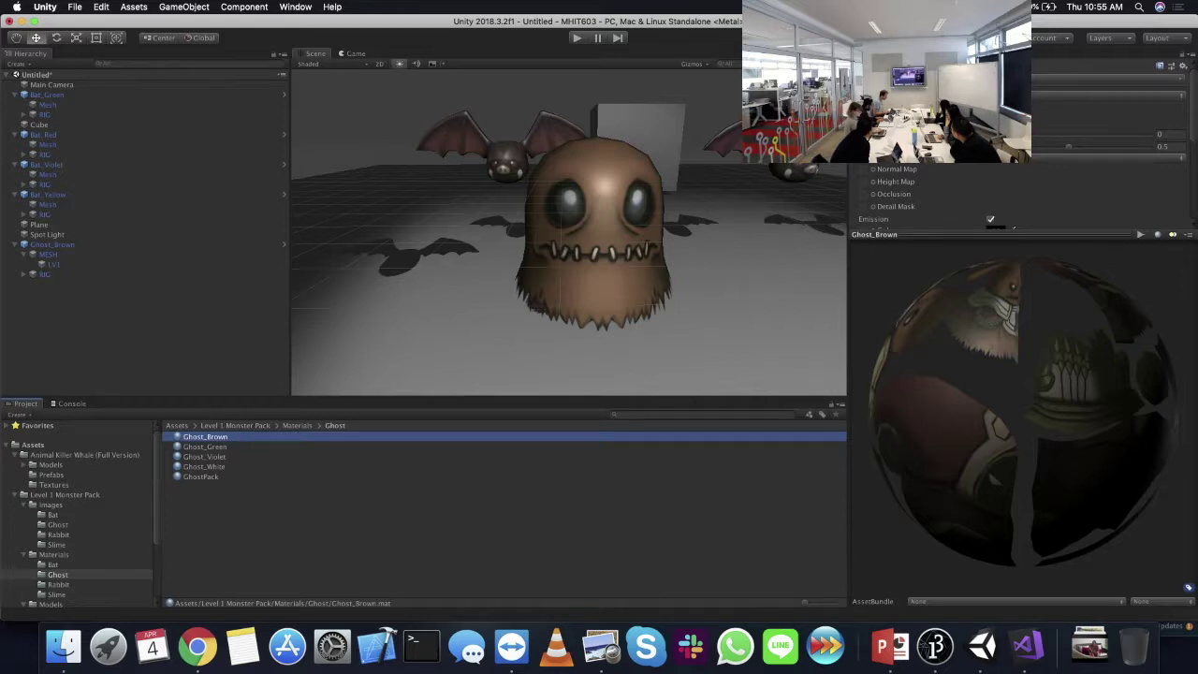
left_click(864, 122)
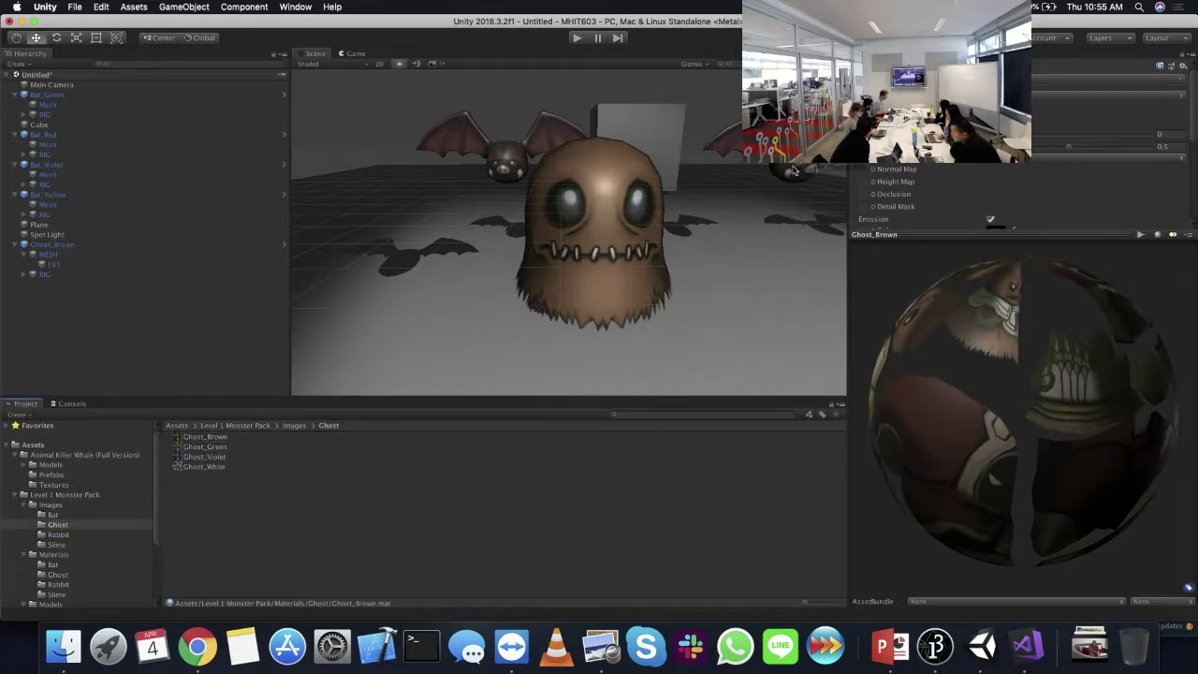
left_click_drag(205, 447, 863, 121)
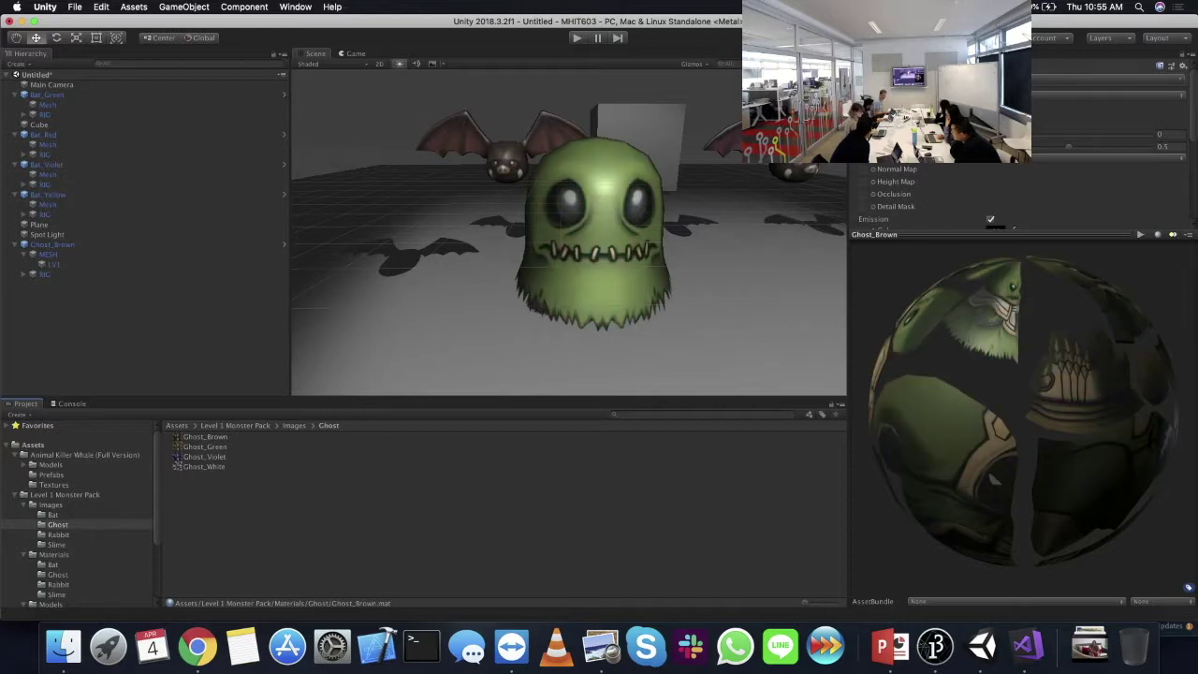
left_click_drag(210, 457, 864, 121)
left_click_drag(195, 466, 863, 122)
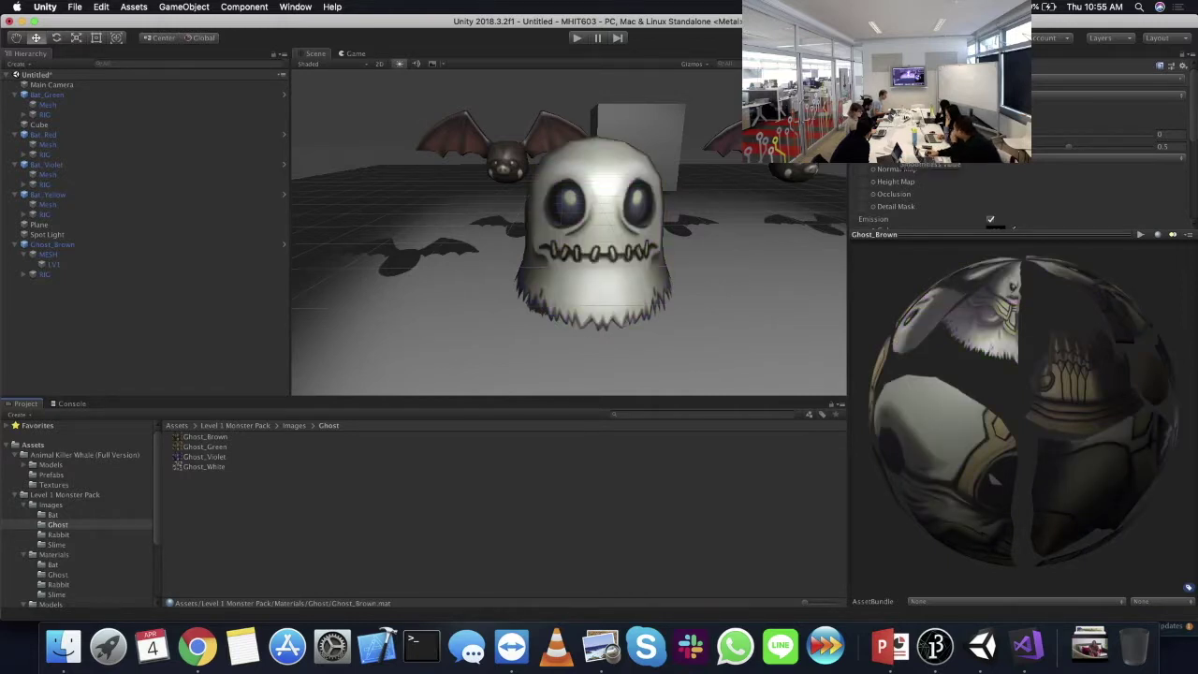
- Set the Ghost_Brown material's albedo color to white (FFFFFF), and apply the Ghost_Green and Ghost_White albedo textures in turn
left_click(998, 122)
mouse_move(1141, 191)
left_mouse_down()
mouse_move(1115, 181)
mouse_move(1131, 205)
mouse_move(1169, 157)
mouse_move(1076, 151)
left_mouse_up()
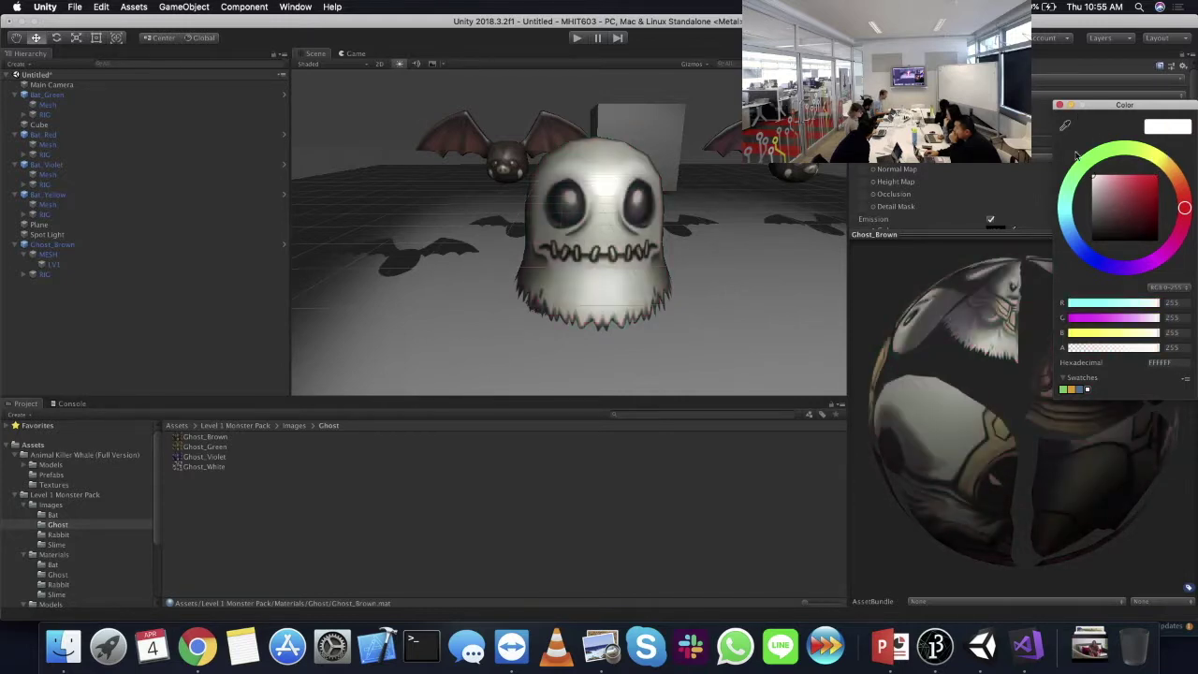
left_click(1060, 105)
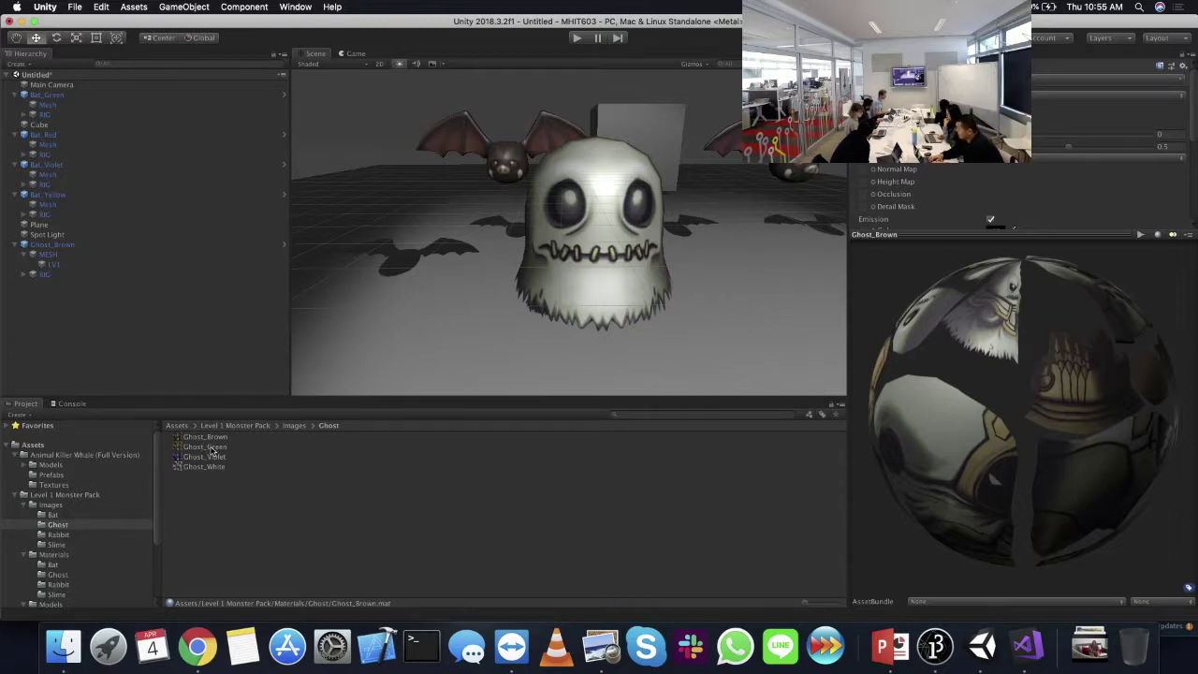
left_click_drag(200, 449, 863, 122)
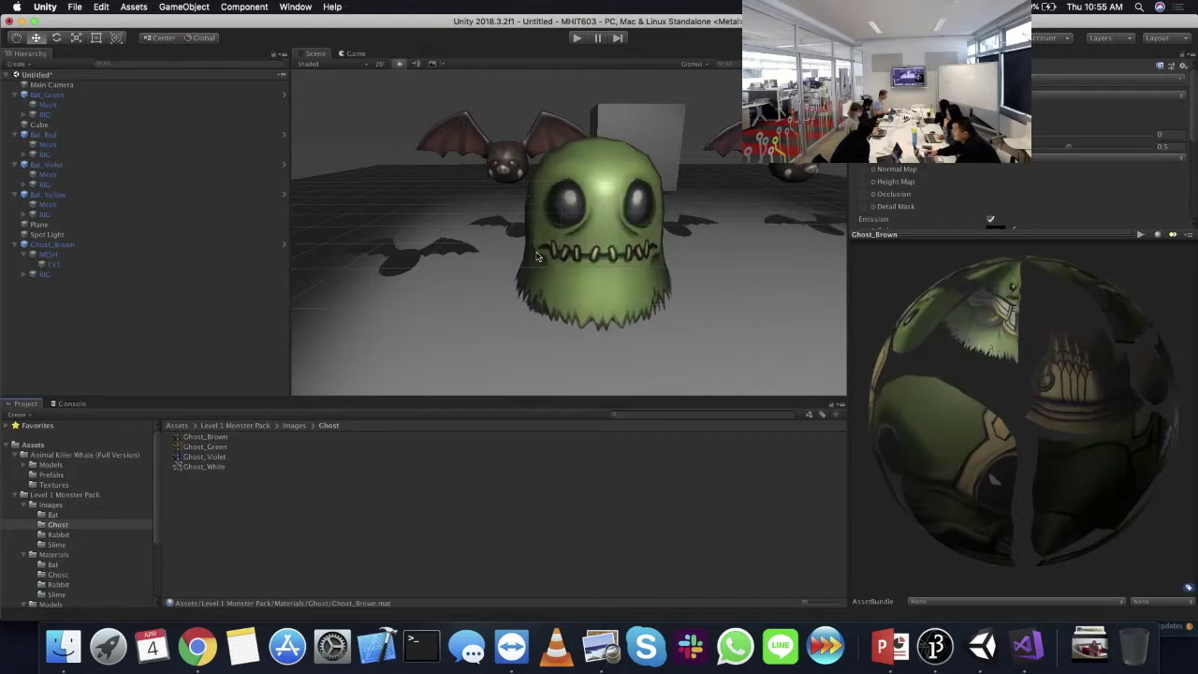
left_click_drag(184, 468, 863, 122)
- Tint the Ghost_Brown material's albedo color bright green (RGB 1, 255, 19)
left_click(997, 121)
left_click(1093, 162)
left_click_drag(1113, 191, 1157, 171)
left_click(1060, 104)
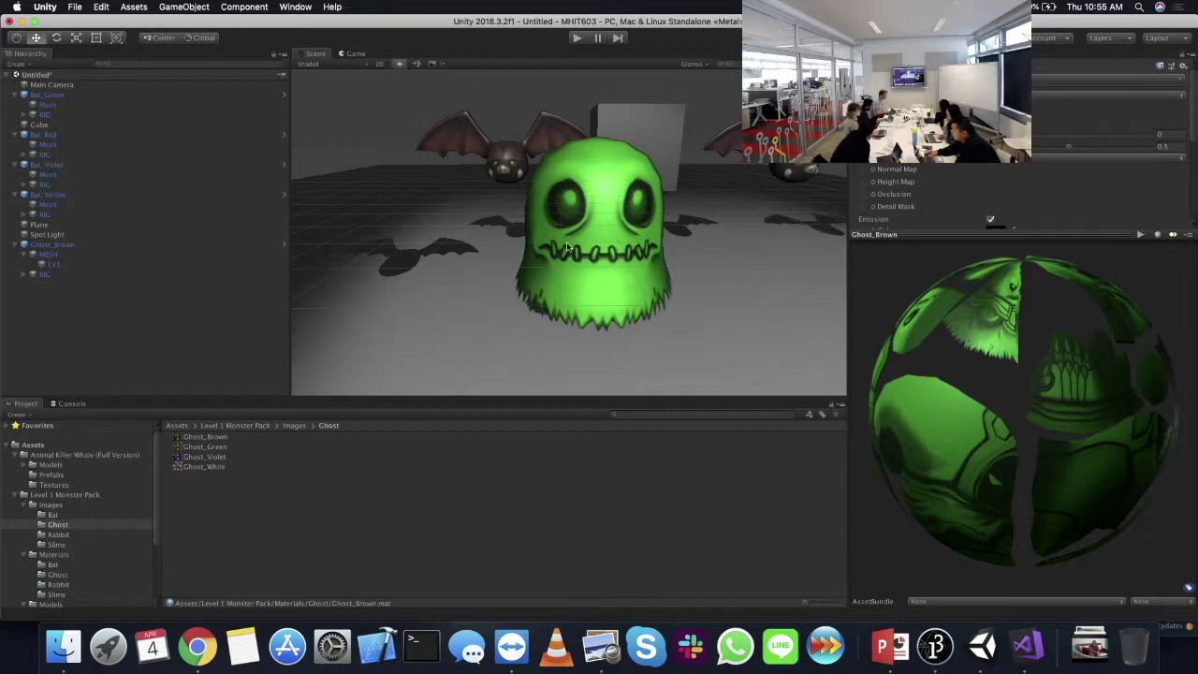
- Set the Ghost_Brown material's albedo color to white (FFFFFF), and apply the Ghost_Green and Ghost_White textures in turn as its albedo map
left_click(997, 122)
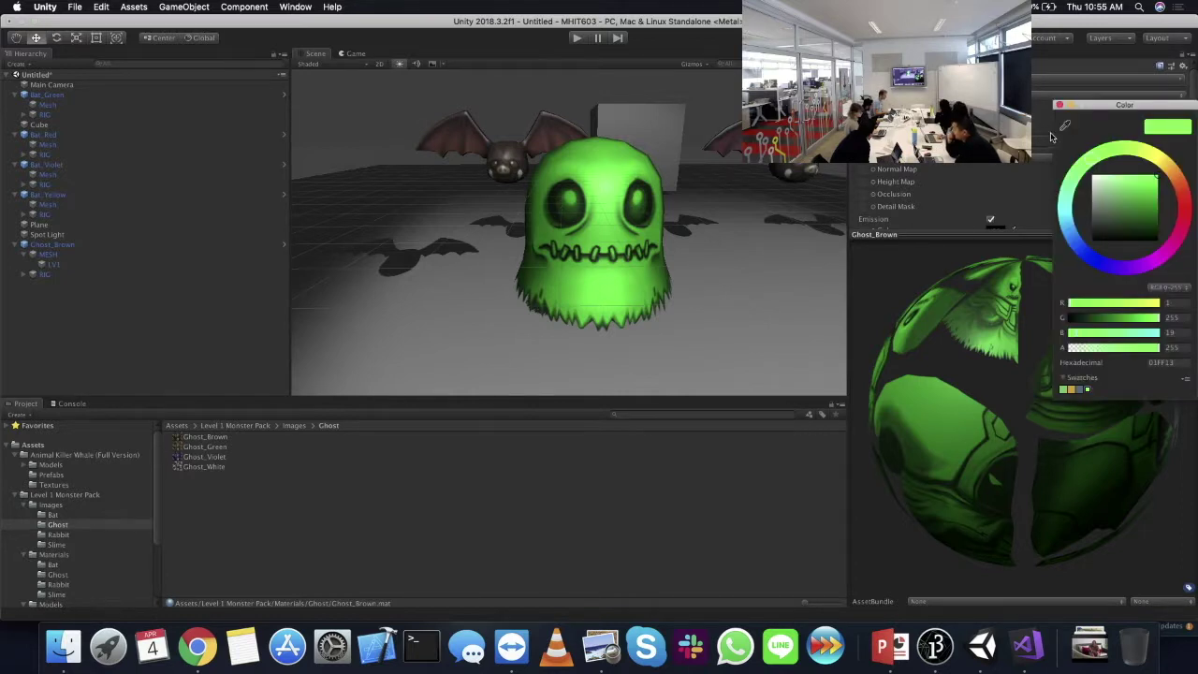
left_click_drag(1131, 177, 1090, 166)
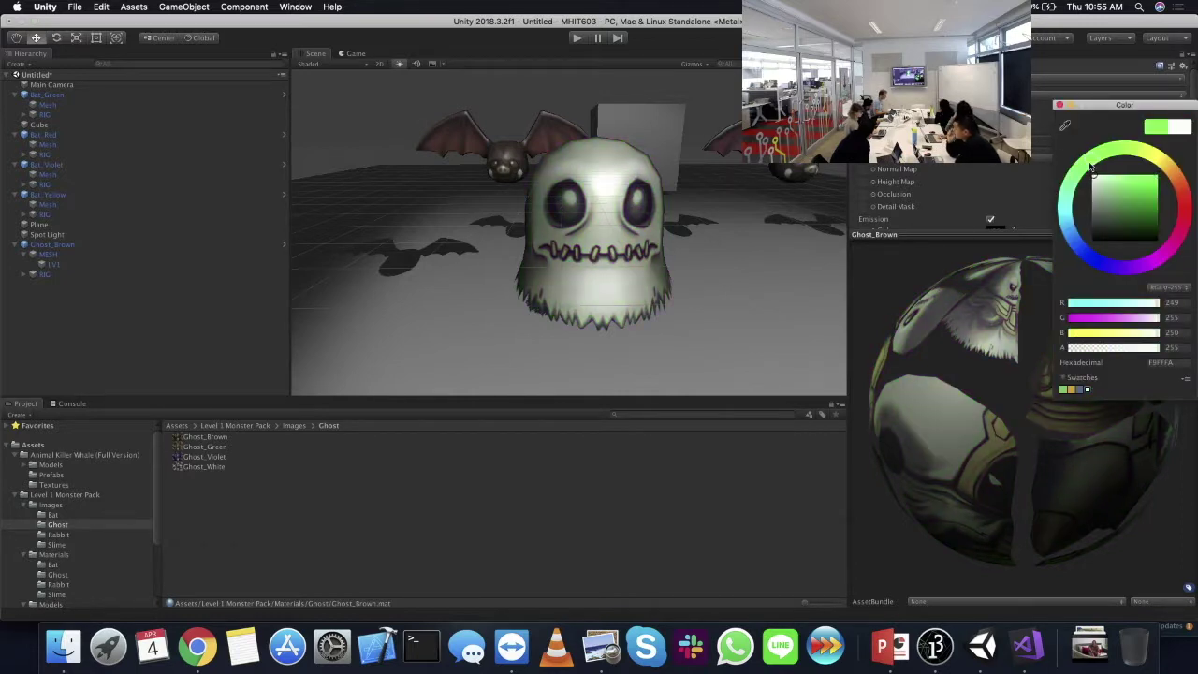
left_click(1060, 104)
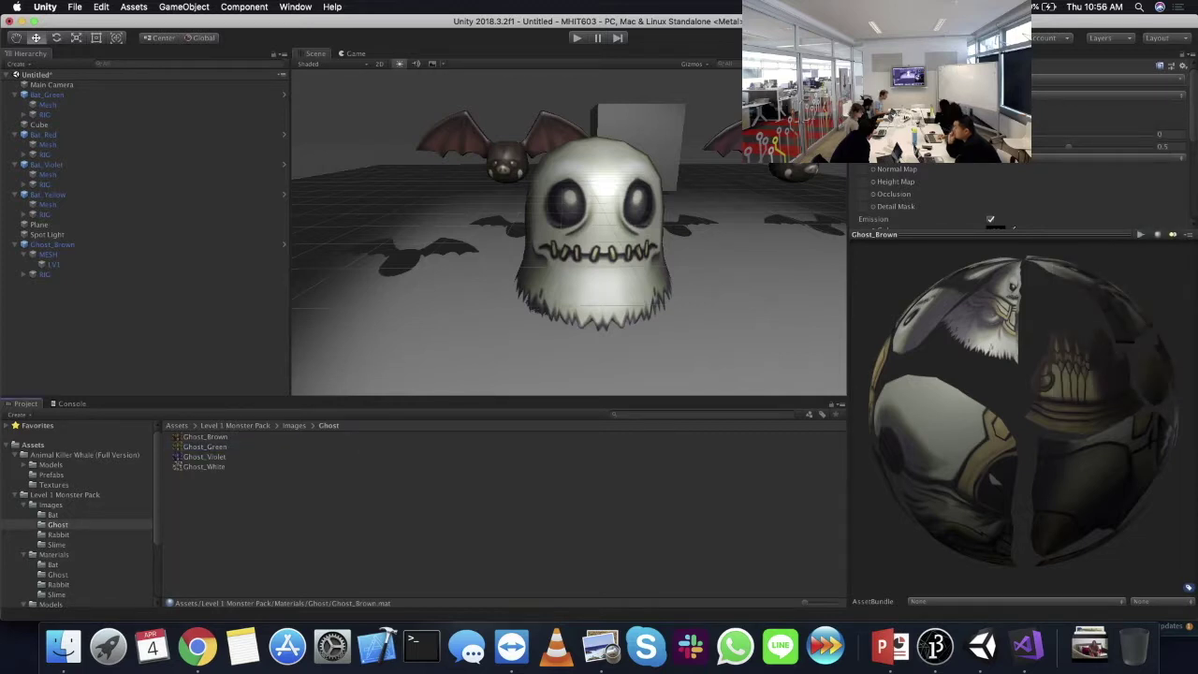
left_click_drag(205, 447, 572, 260)
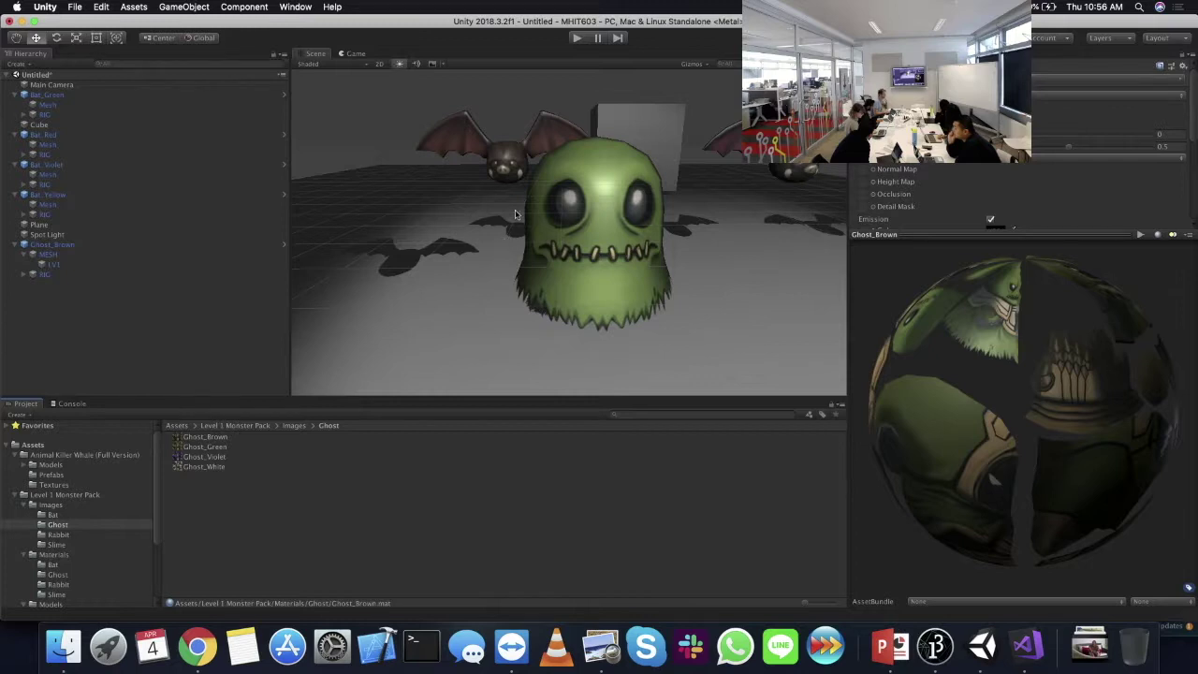
left_click_drag(922, 375, 1056, 301)
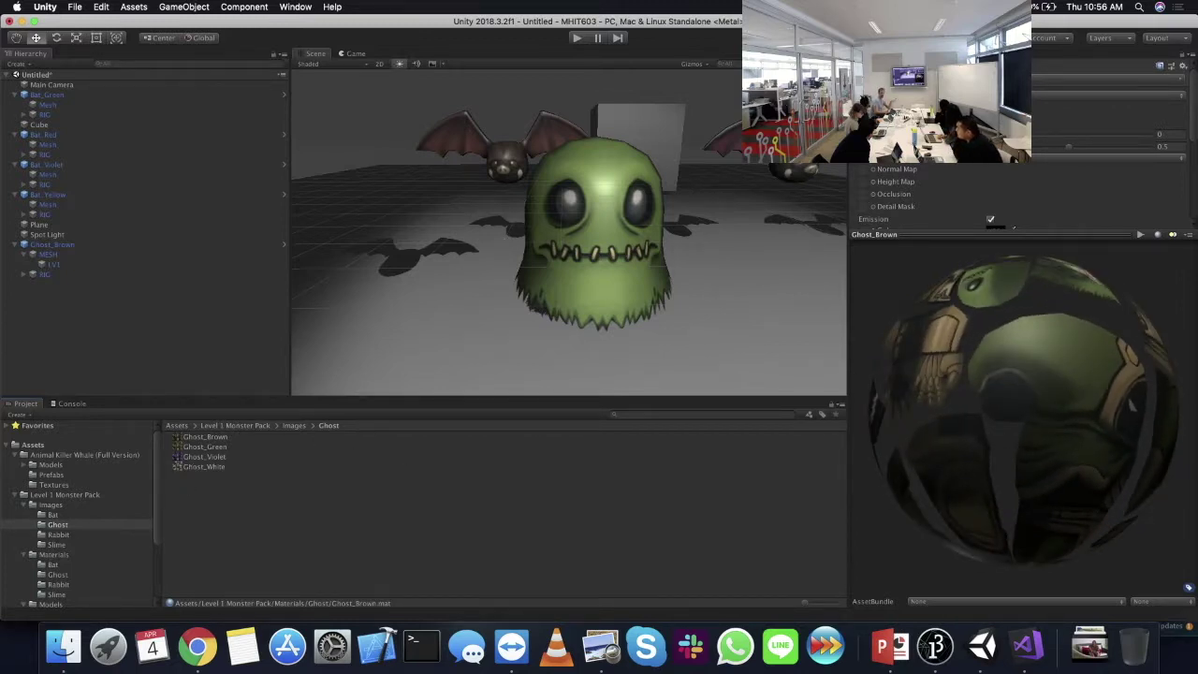
left_click_drag(195, 466, 875, 121)
- Try a bright green albedo tint (00FF02) on the white-textured Ghost_Brown material and undo it
left_click(997, 122)
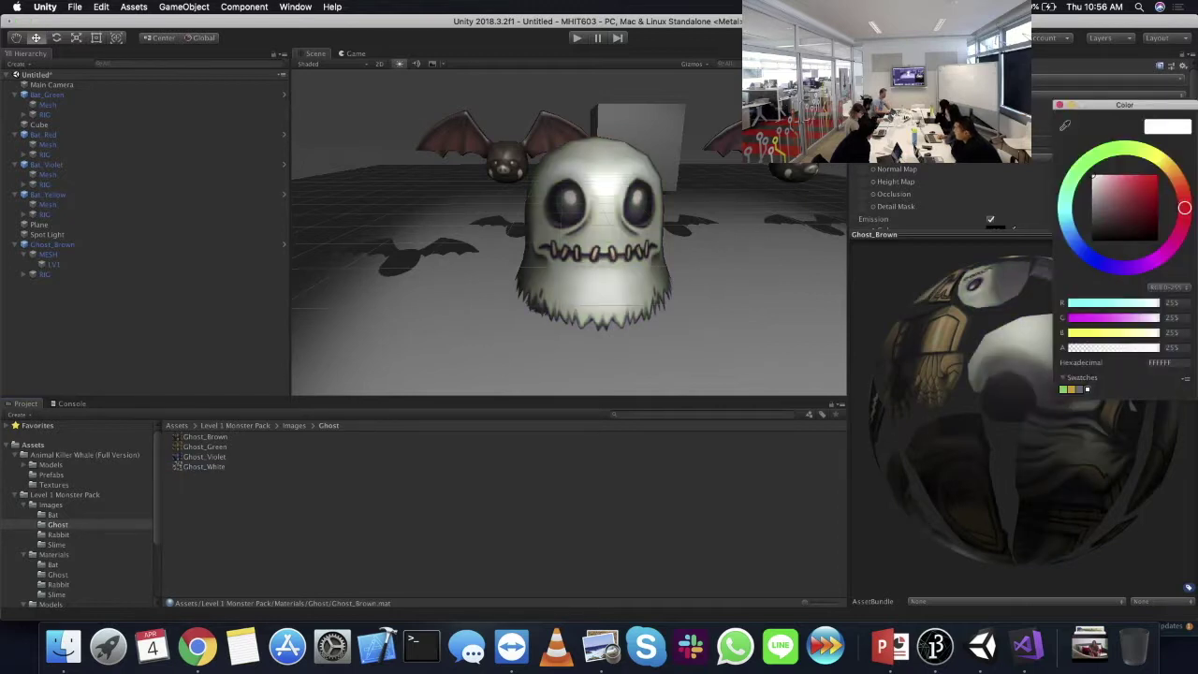
left_click(1092, 158)
left_click_drag(1096, 177, 1180, 163)
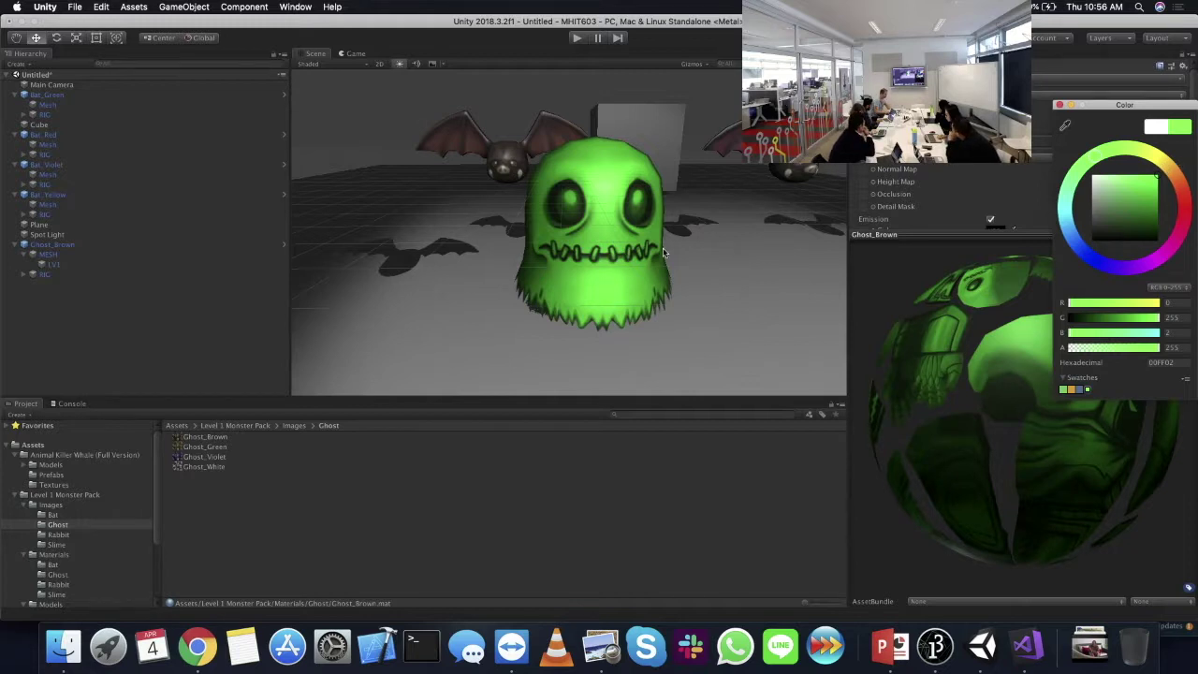
key("super+z")
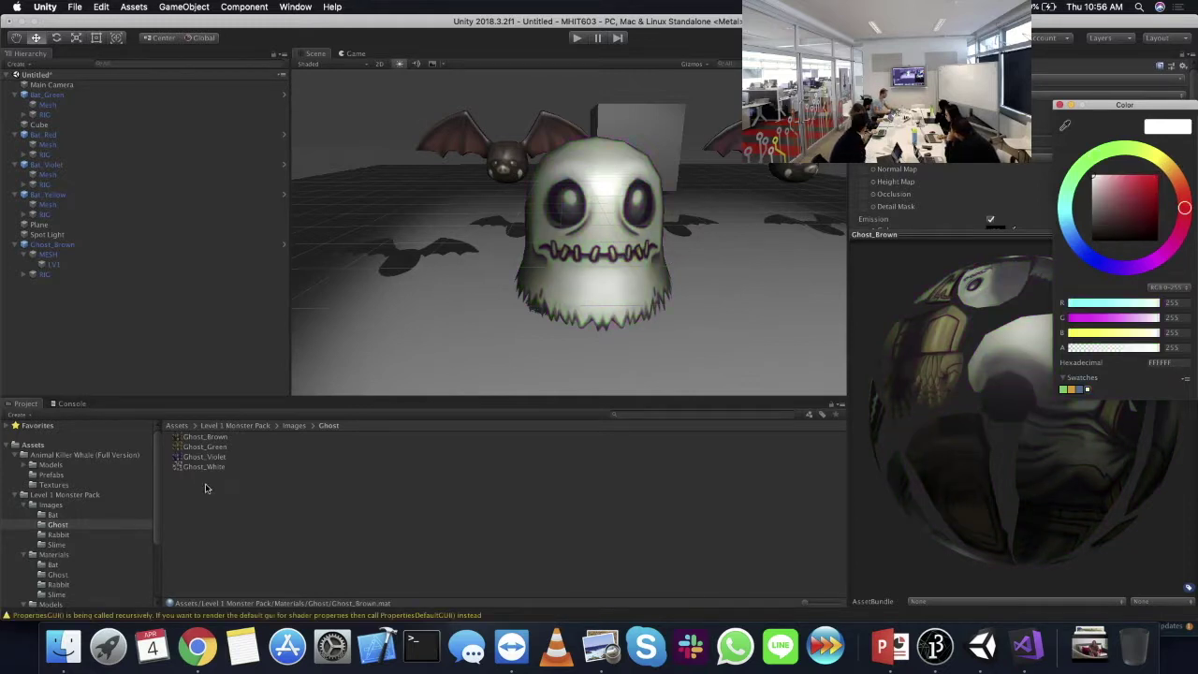
- Close the color picker and apply the Ghost_Green texture as the Ghost_Brown material's albedo map
left_click(1059, 105)
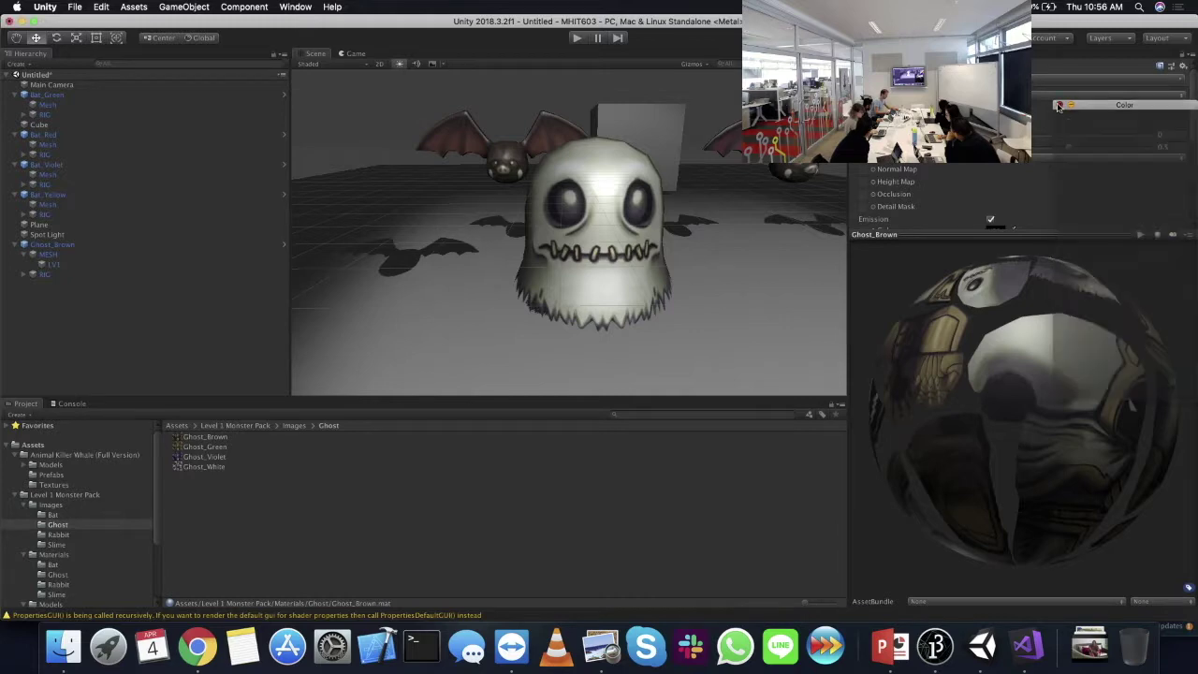
left_click(230, 448)
left_click_drag(228, 447, 866, 122)
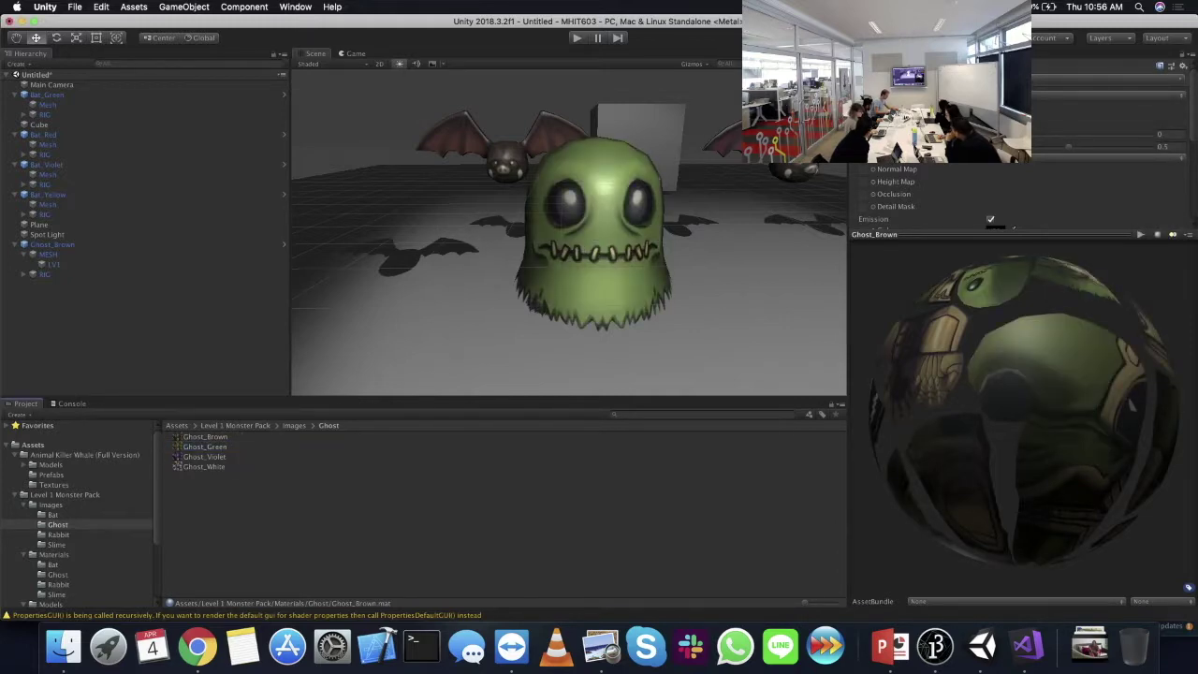
- Open the Ghost_Green and Ghost_White texture images side by side in Preview, compare their ghost face regions, and close the images
left_click(207, 448)
double_click(207, 446)
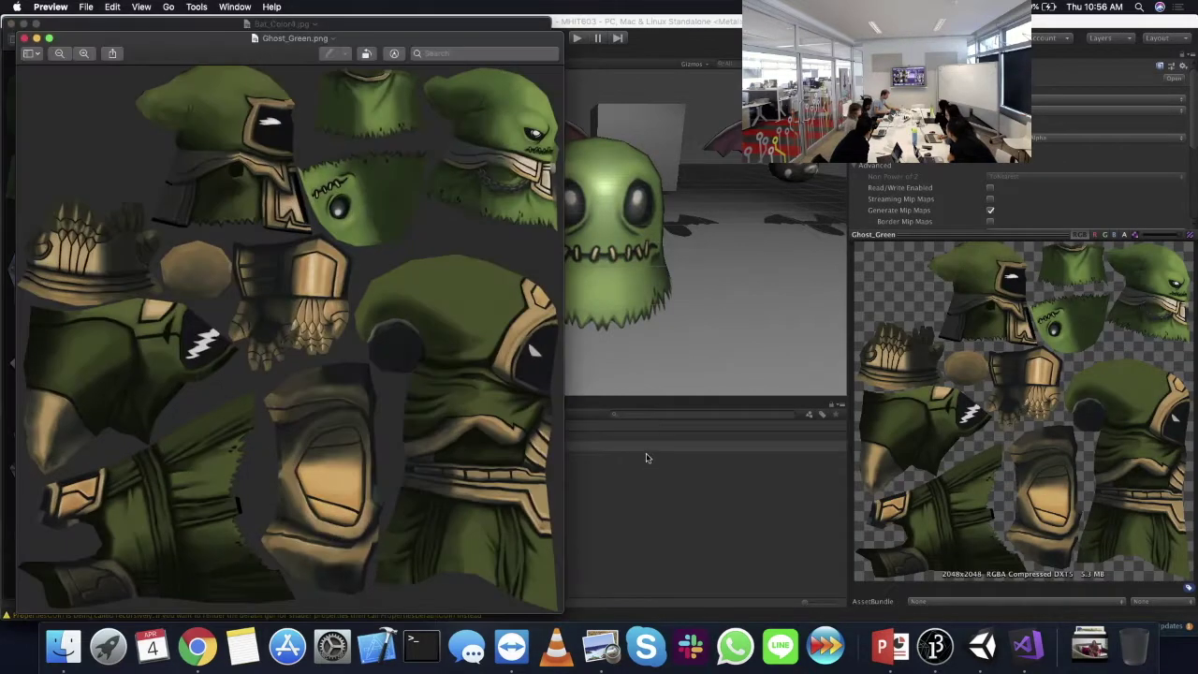
left_click(676, 484)
left_click(207, 469)
double_click(208, 470)
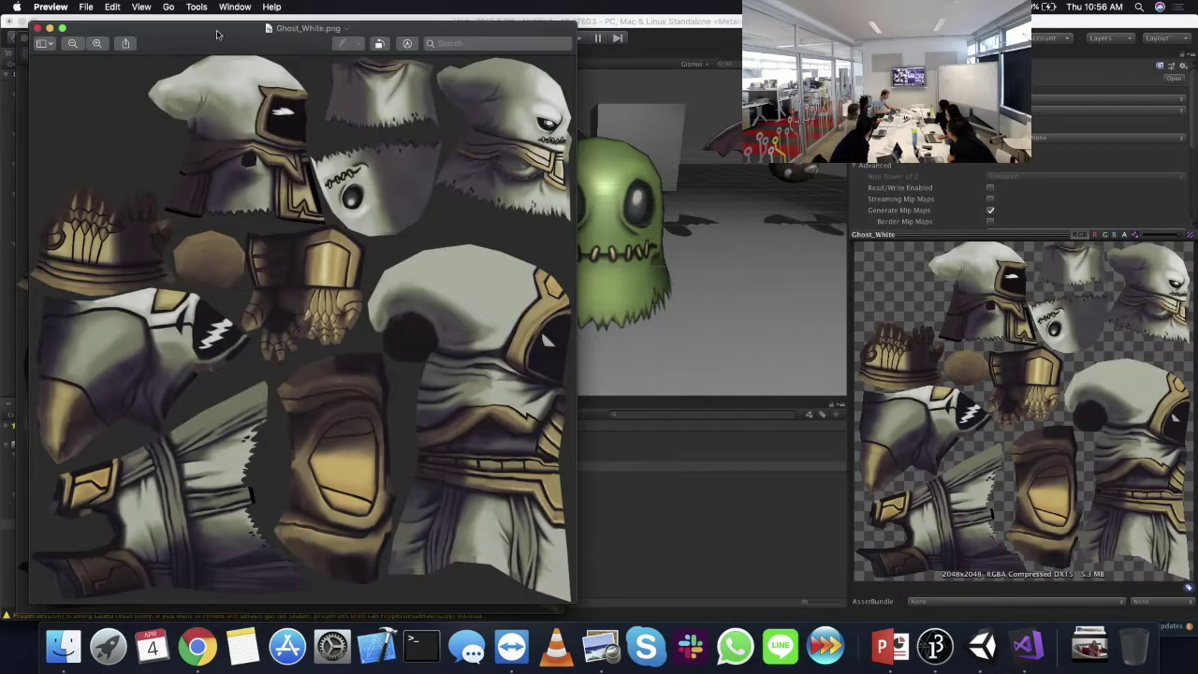
left_click_drag(216, 33, 744, 28)
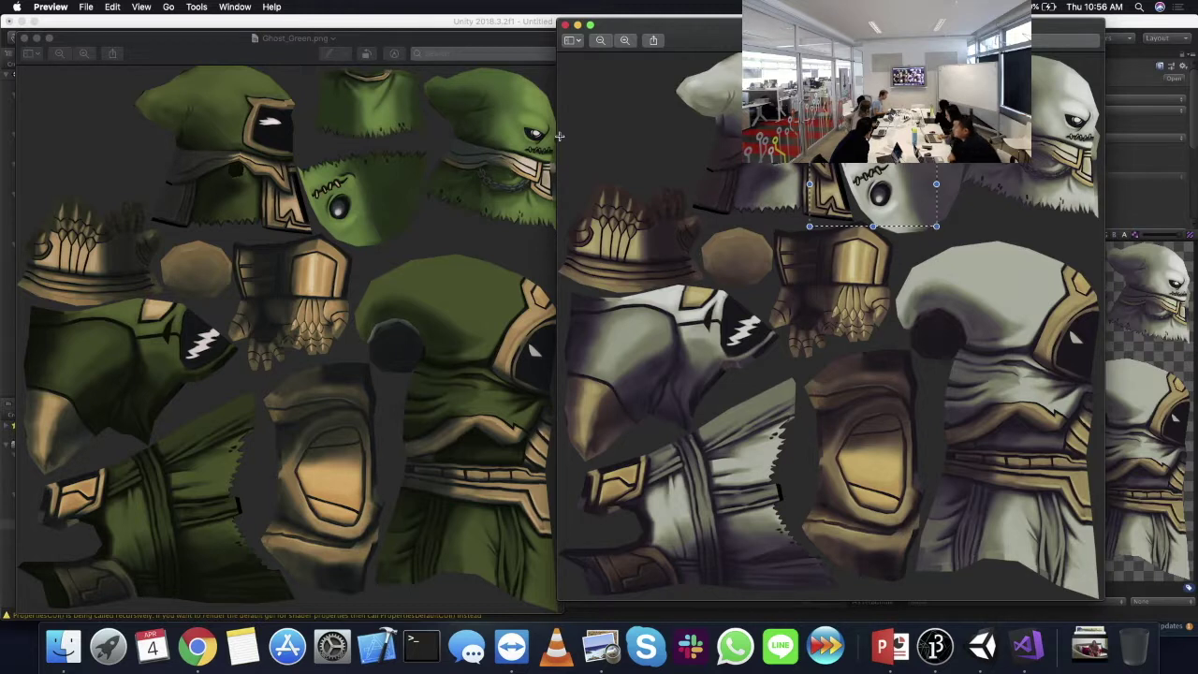
left_click(346, 187)
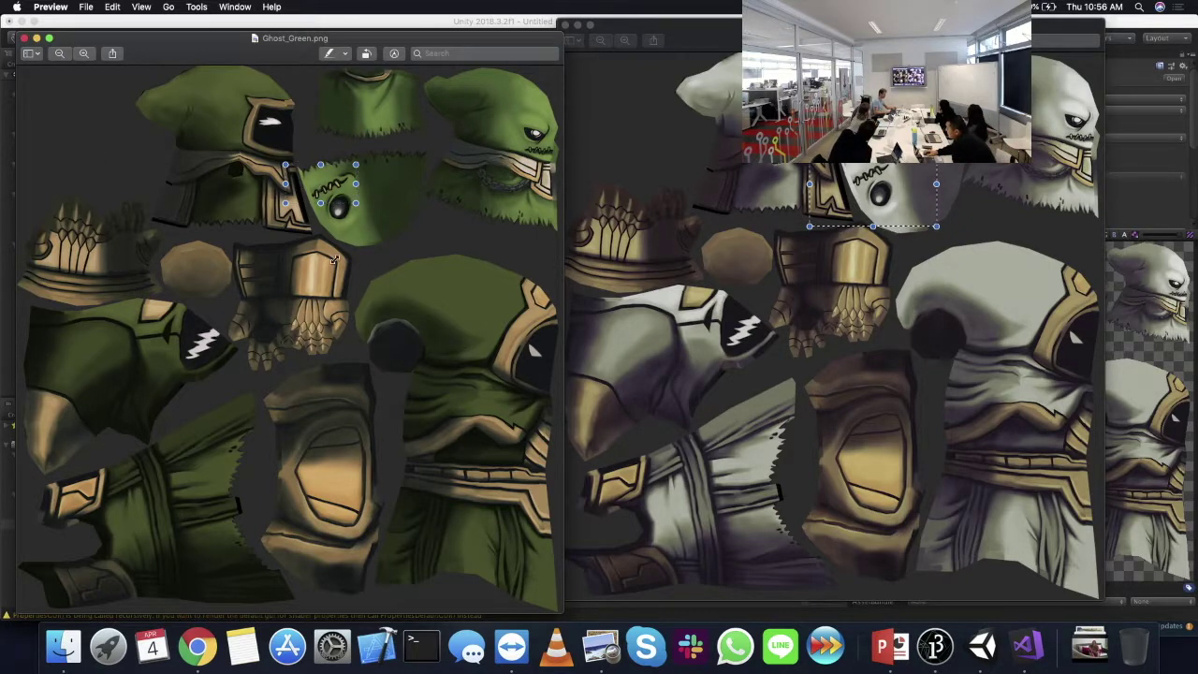
left_click(24, 39)
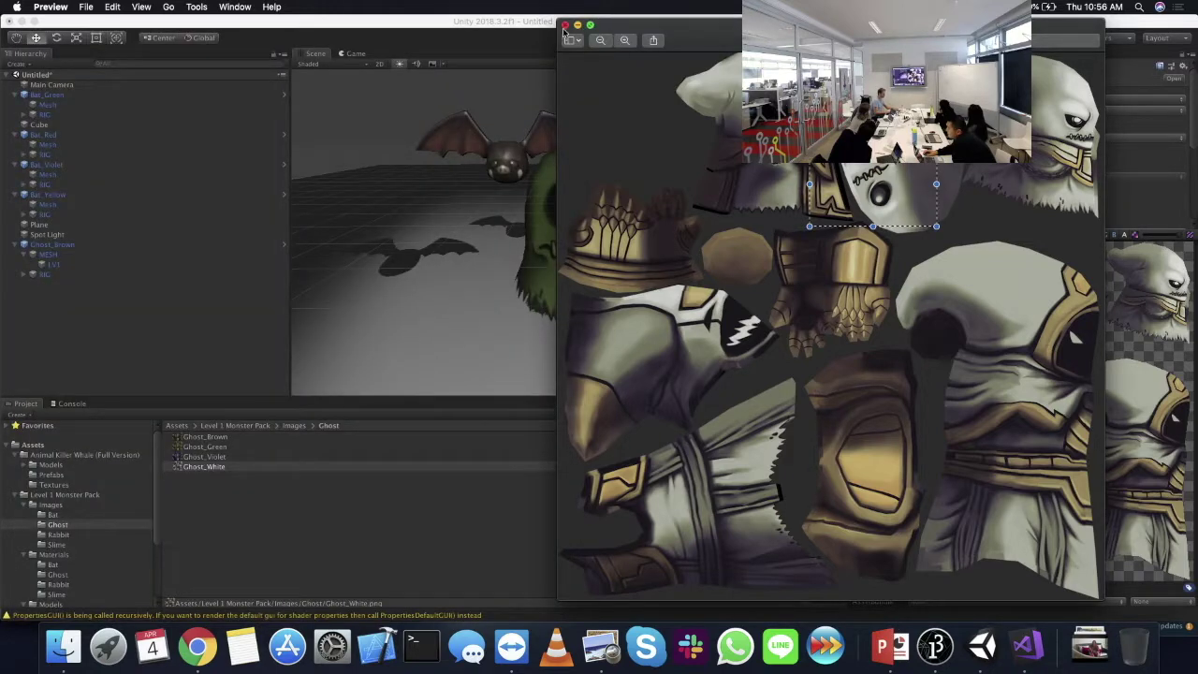
left_click(564, 25)
left_click(11, 24)
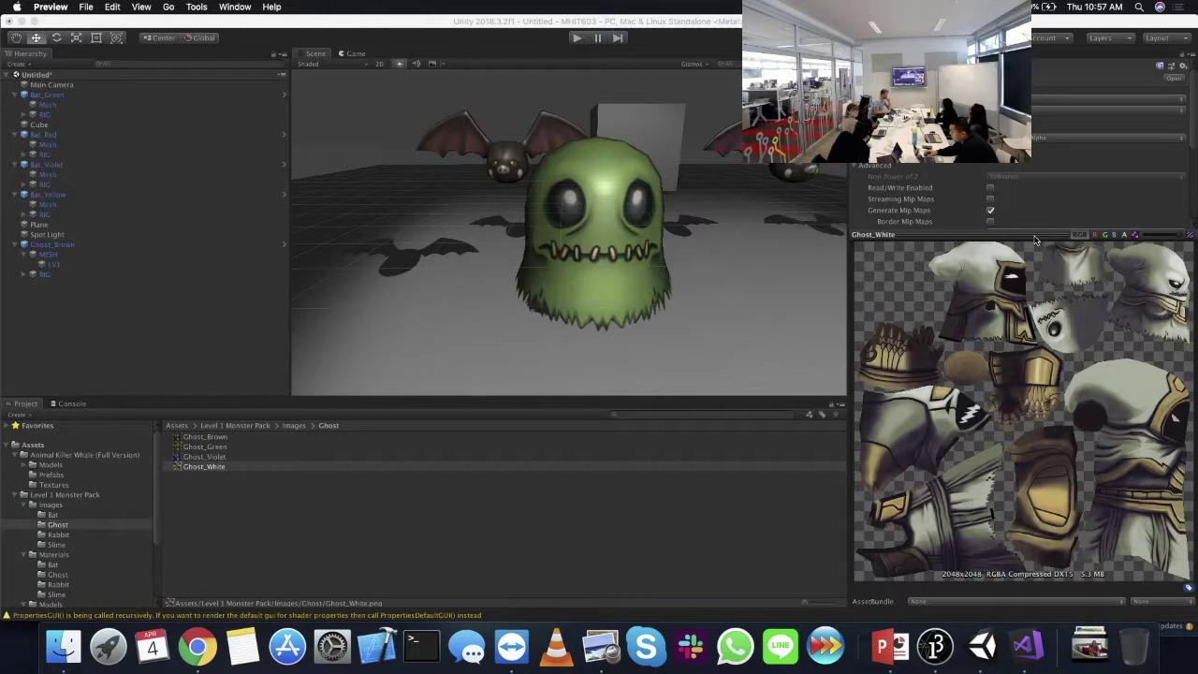
- Select the Ghost_Brown material and apply the Ghost_White texture from the Images/Ghost folder as its albedo map
left_click(216, 448)
left_click(208, 467)
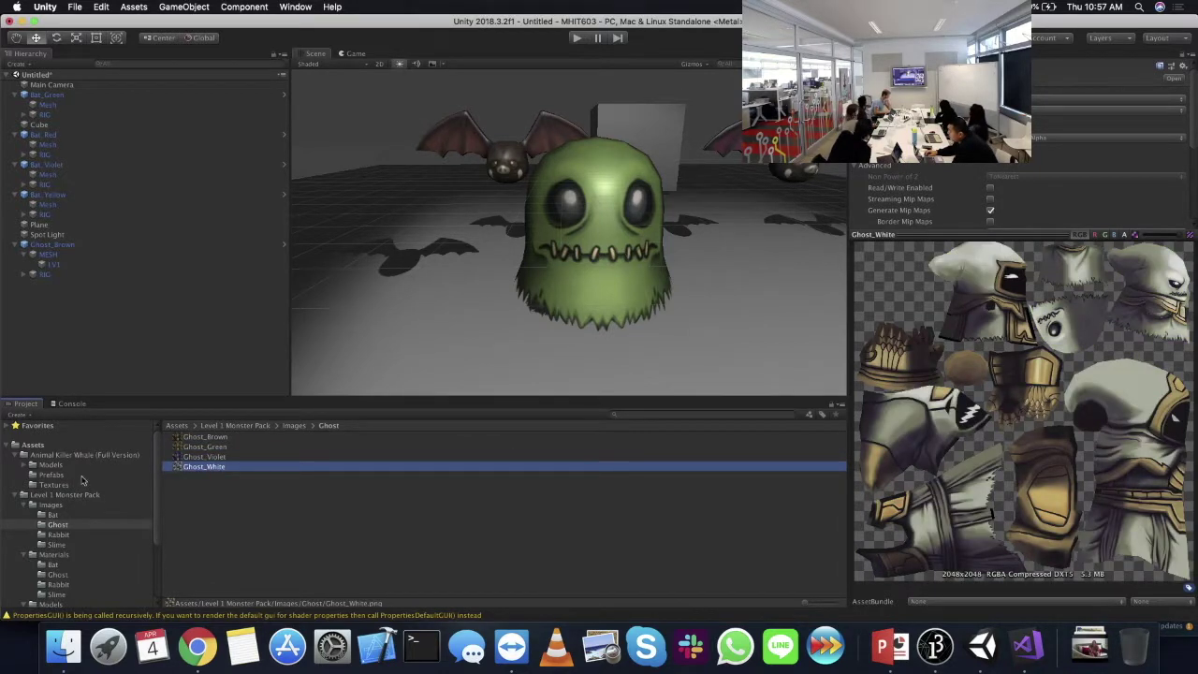
left_click(58, 575)
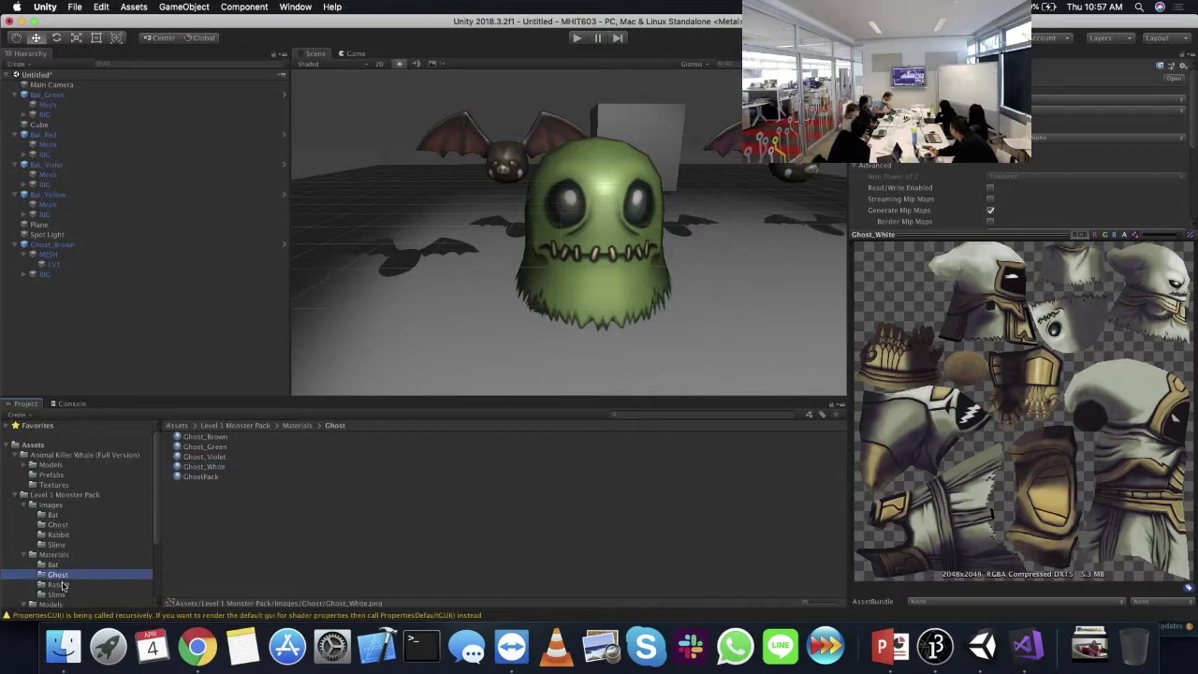
left_click(208, 437)
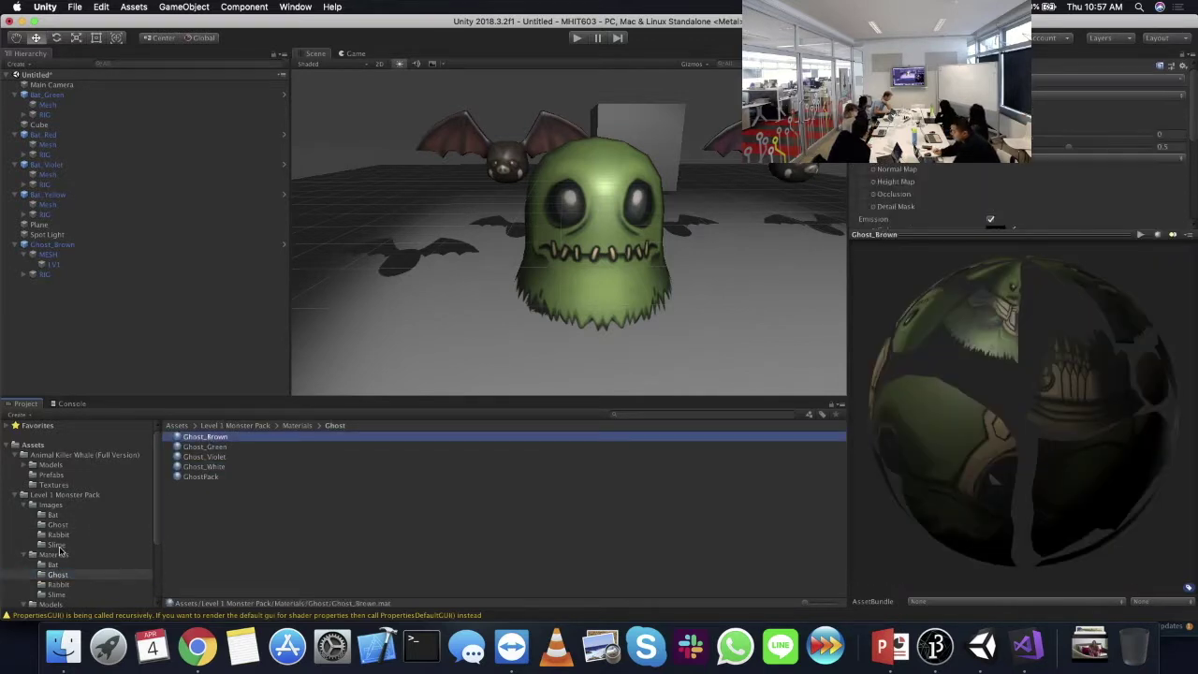
left_click(58, 524)
left_click_drag(212, 468, 875, 122)
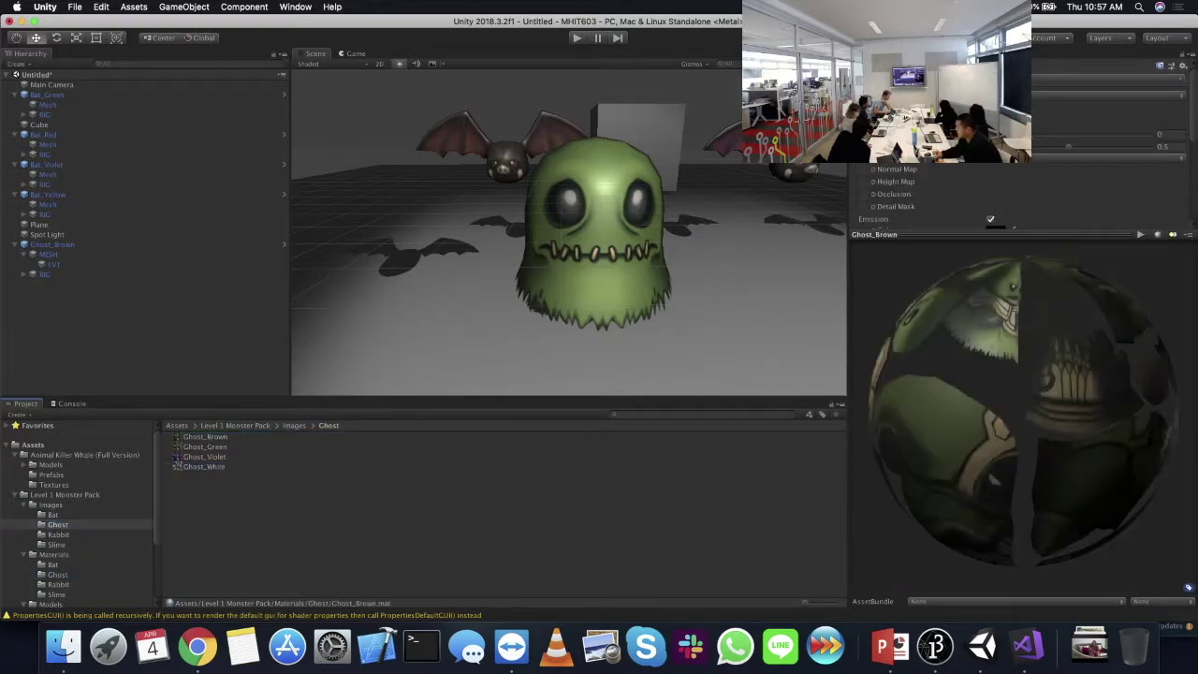
- Reveal the Ghost_White texture's file in Finder and close the other Finder windows
right_click(190, 469)
left_click(243, 349)
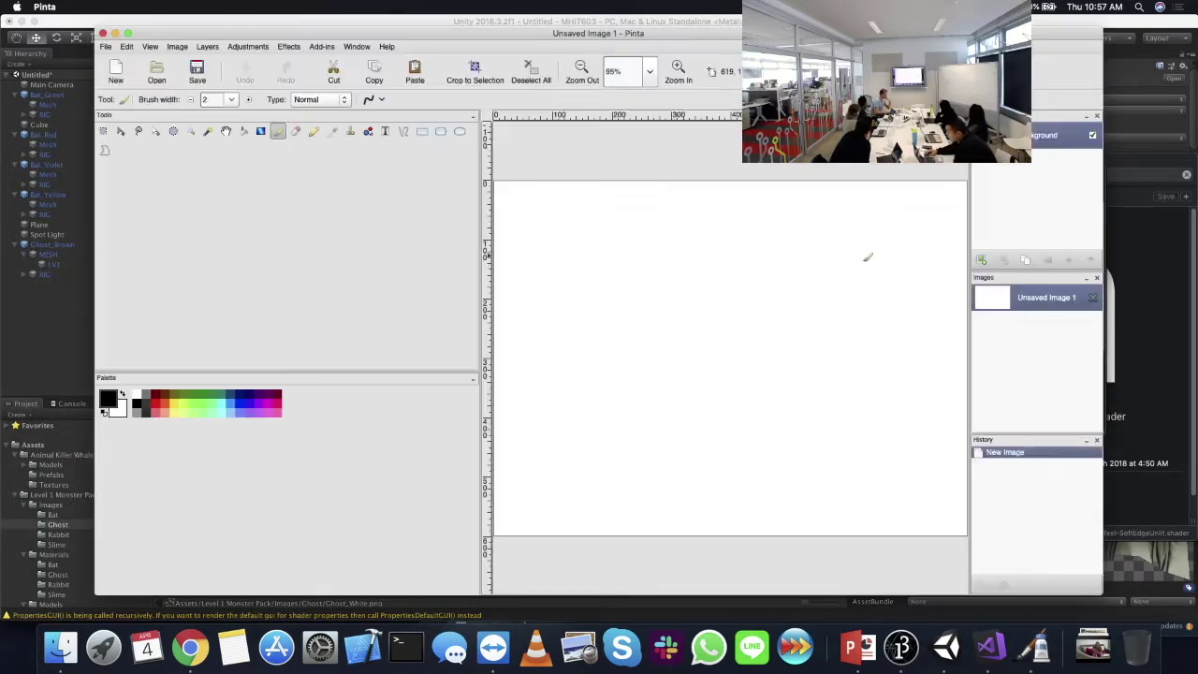
left_click(60, 648)
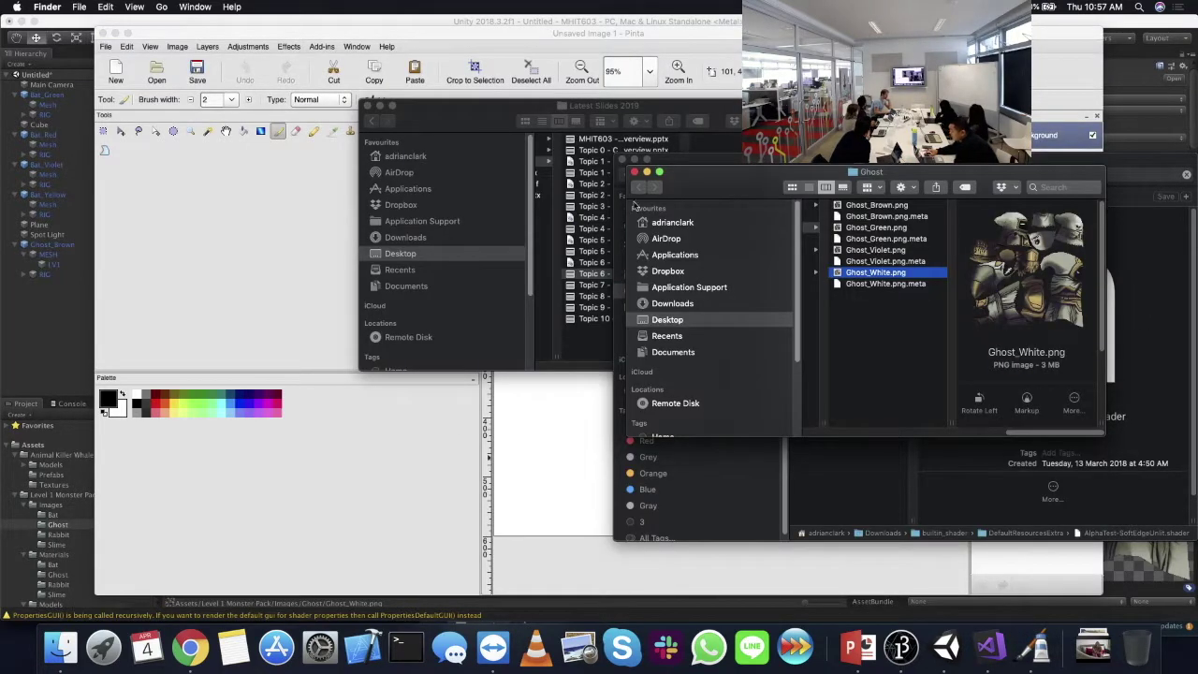
left_click(368, 105)
left_click(627, 159)
- Open the Ghost_White.png image in Pinta
left_click_drag(866, 273, 588, 256)
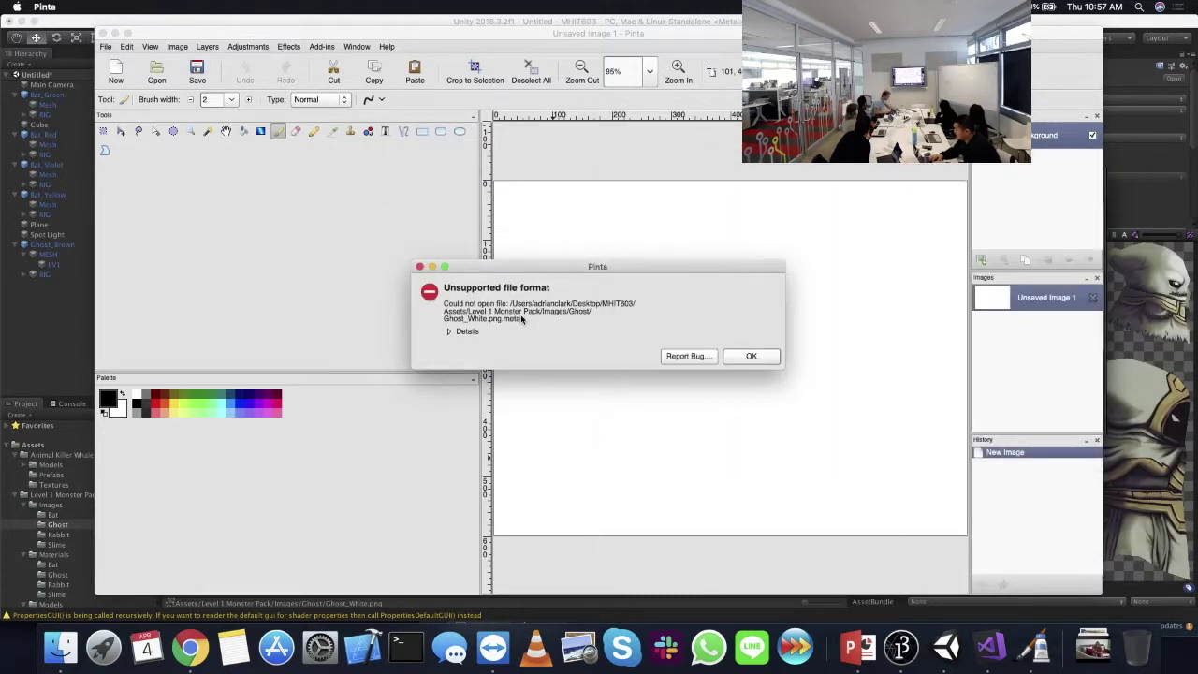
left_click(753, 357)
left_click(60, 648)
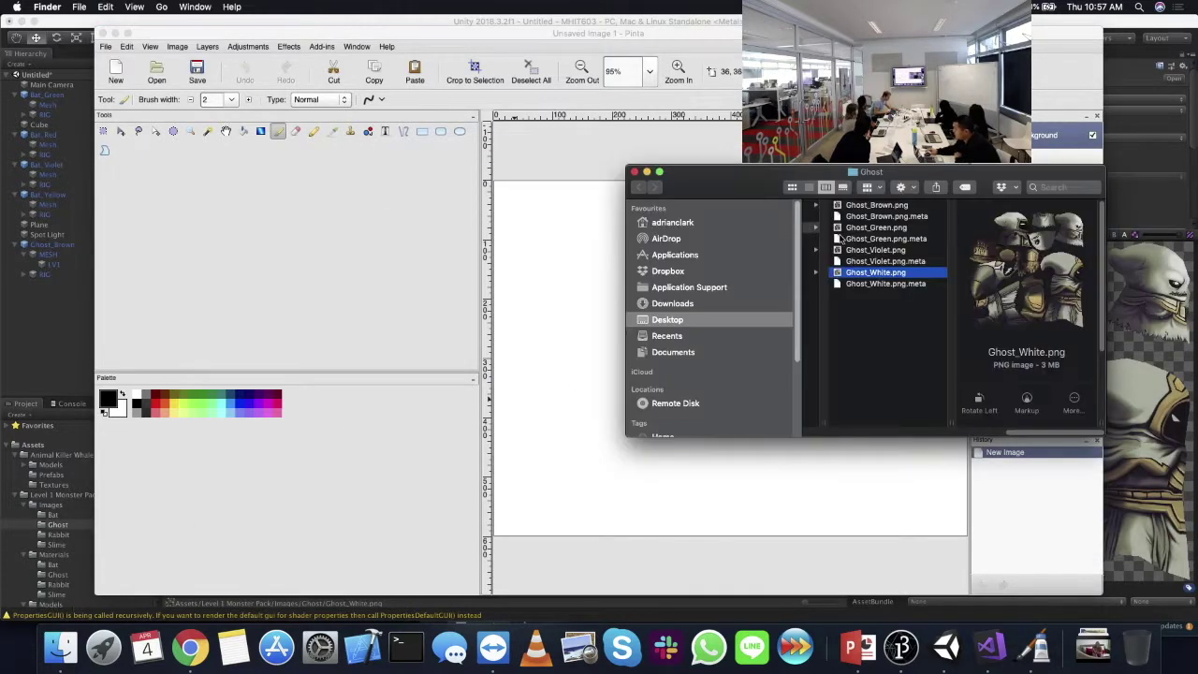
left_click_drag(868, 274, 564, 269)
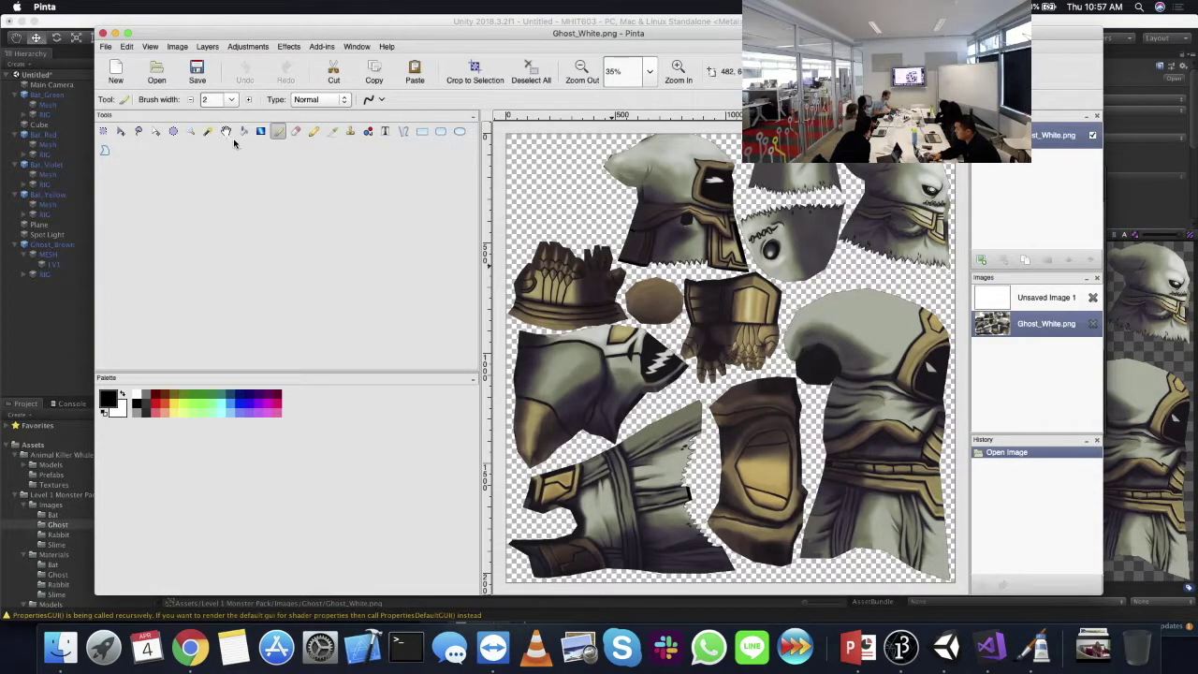
- Paint "HI" in red with the Paintbrush beside the eye on the ghost face in Ghost_White.png, and save the image
left_click(160, 400)
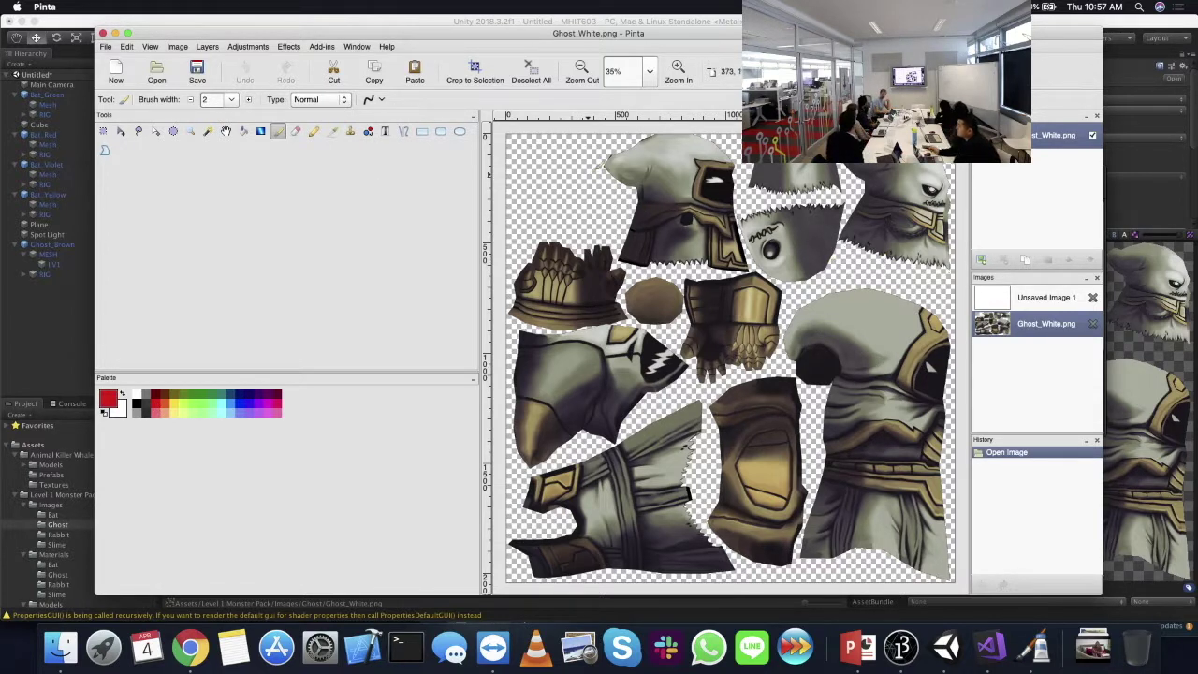
left_click_drag(95, 28, 57, 27)
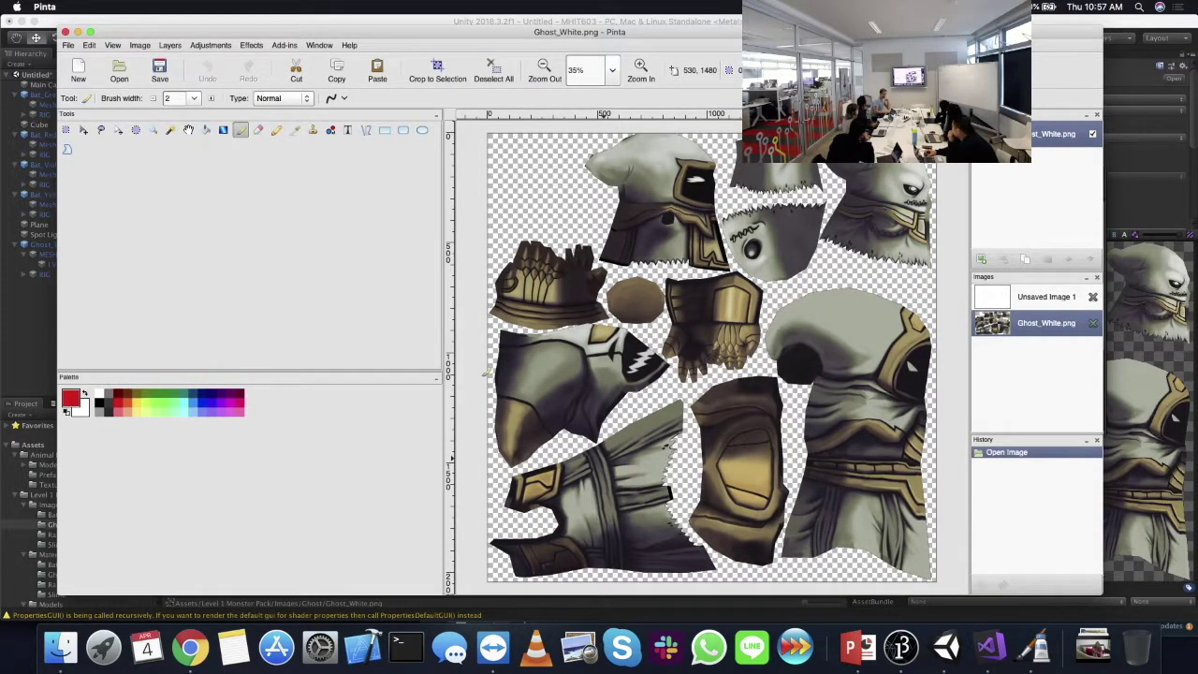
left_click(641, 73)
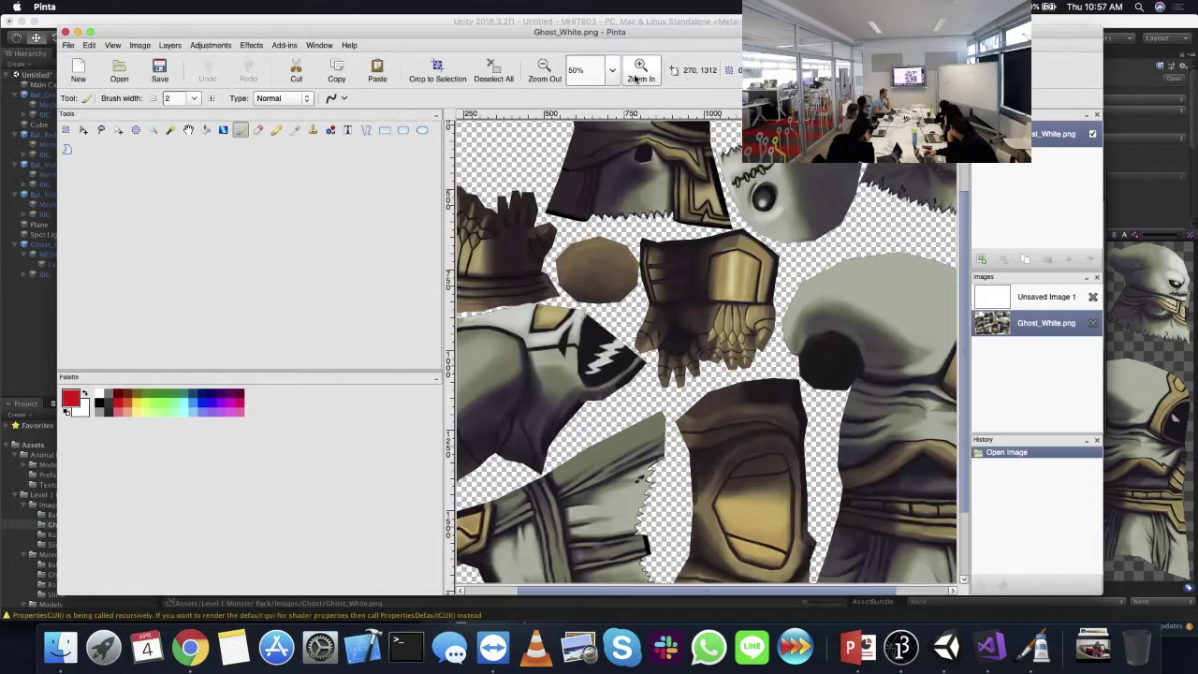
left_click(641, 73)
left_click(640, 73)
scroll(960, 251, "up", 3)
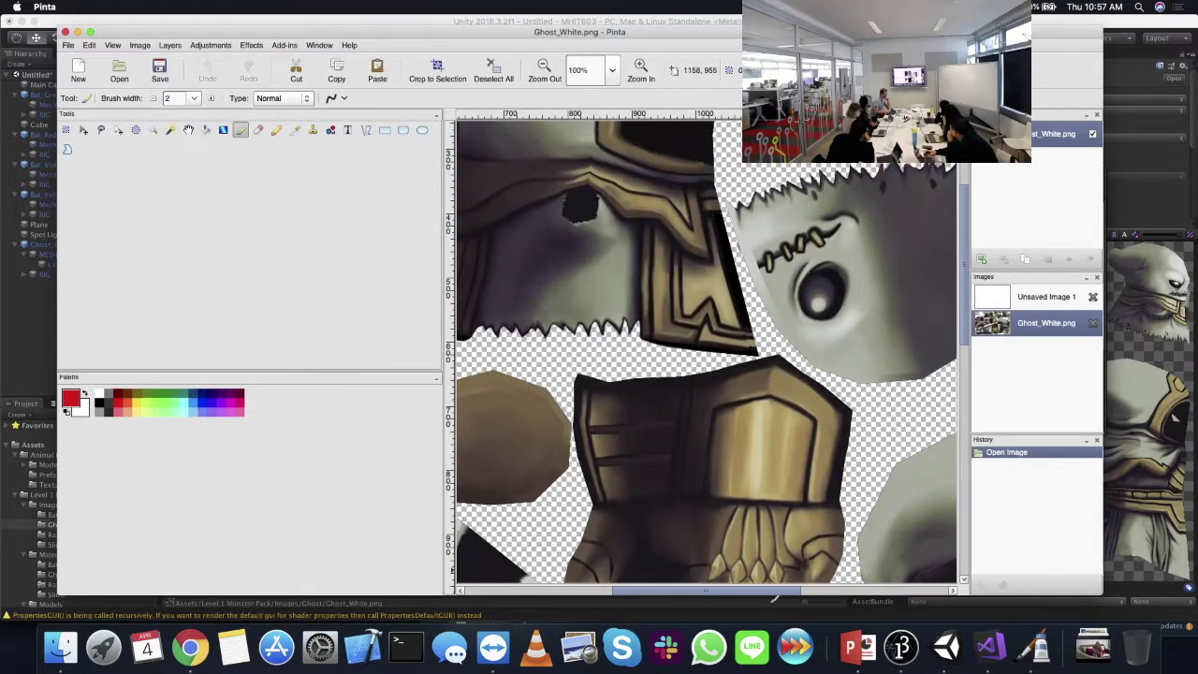
scroll(623, 302, "right", 4)
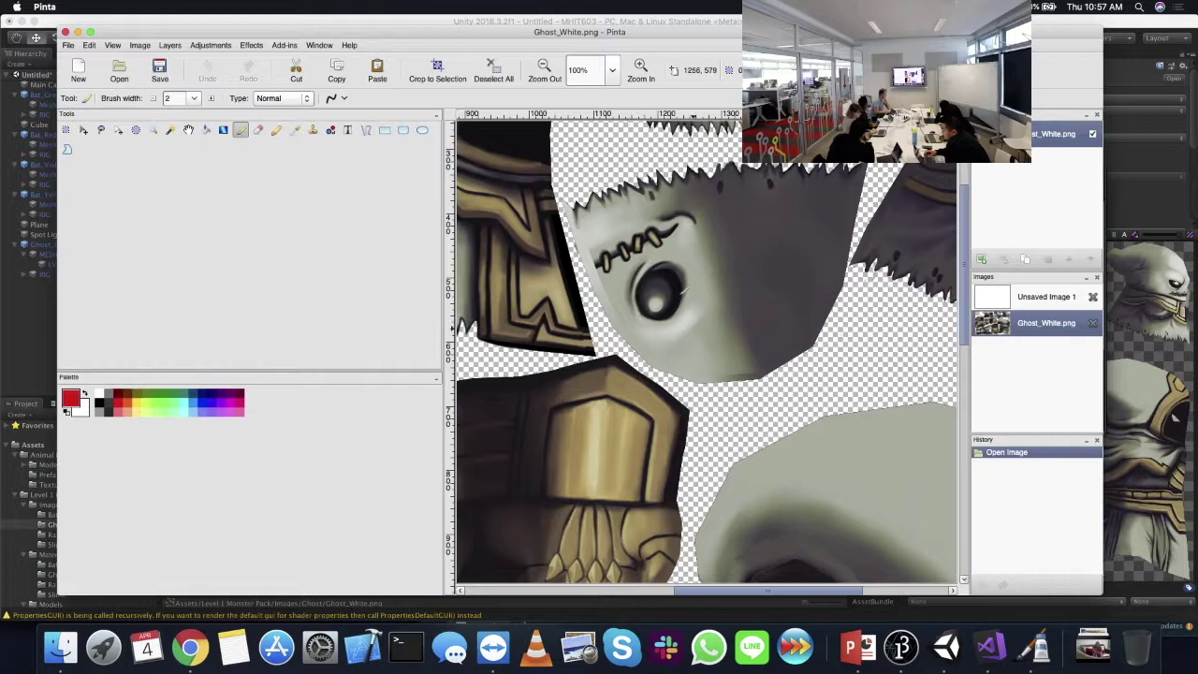
key("super+Tab")
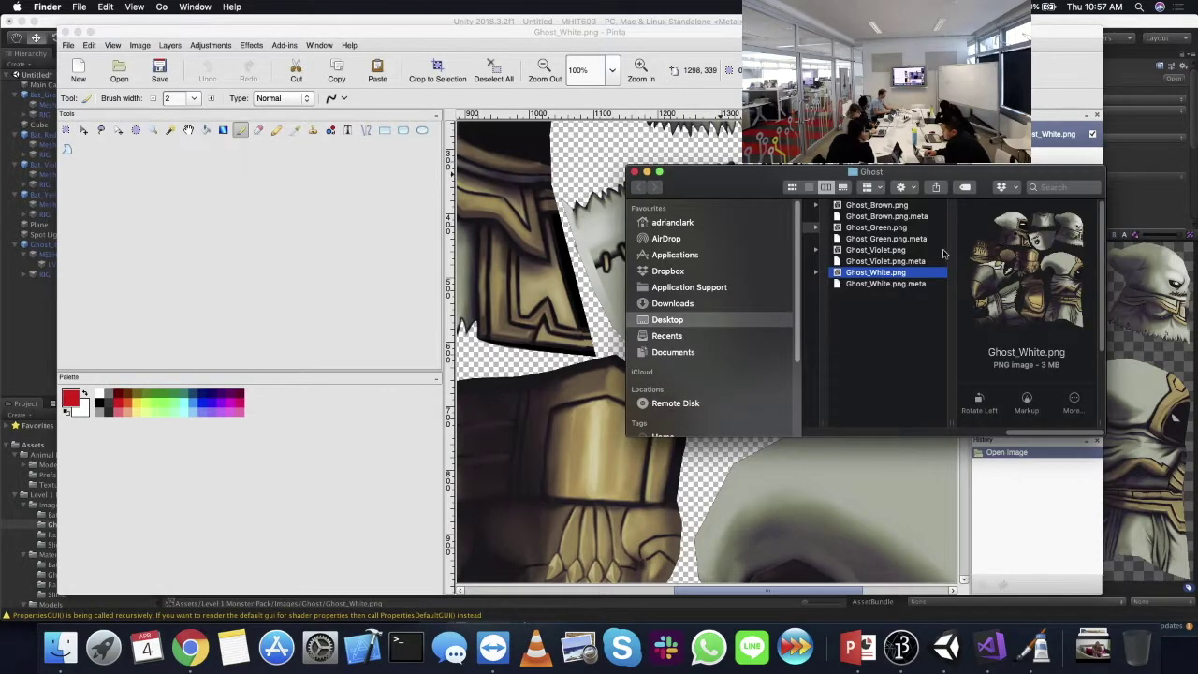
key("super+Tab")
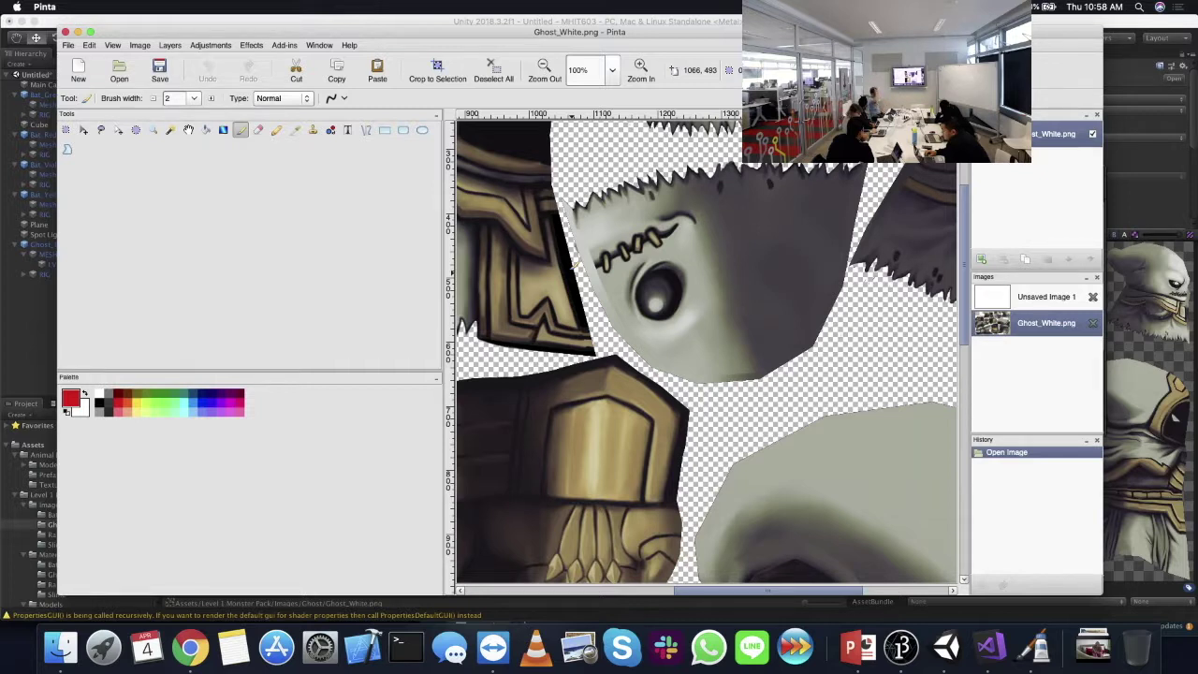
mouse_move(710, 317)
left_mouse_down()
mouse_move(719, 352)
mouse_move(721, 337)
mouse_move(698, 352)
mouse_move(686, 339)
mouse_move(689, 354)
mouse_move(695, 327)
mouse_move(698, 356)
left_mouse_up()
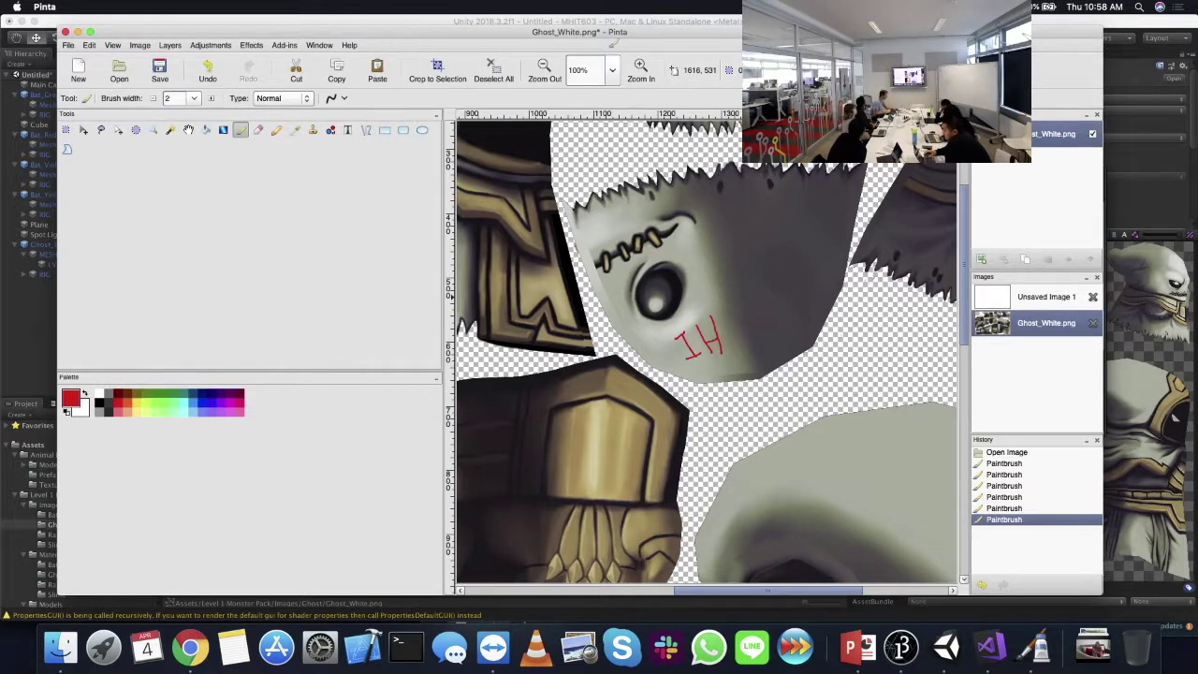
key("super+s")
- Switch back to Unity and examine the painted red lettering on the ghost's head in the scene
left_click(1154, 22)
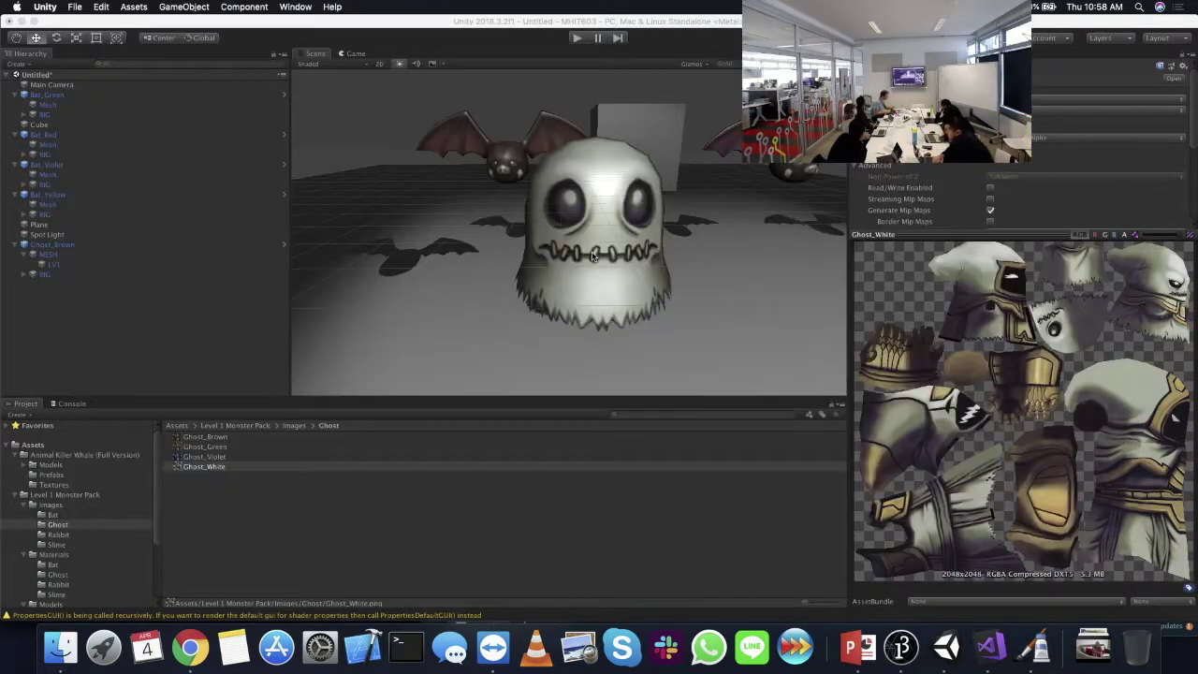
right_click_drag(616, 190, 651, 187)
left_click_drag(650, 184, 553, 201, "alt")
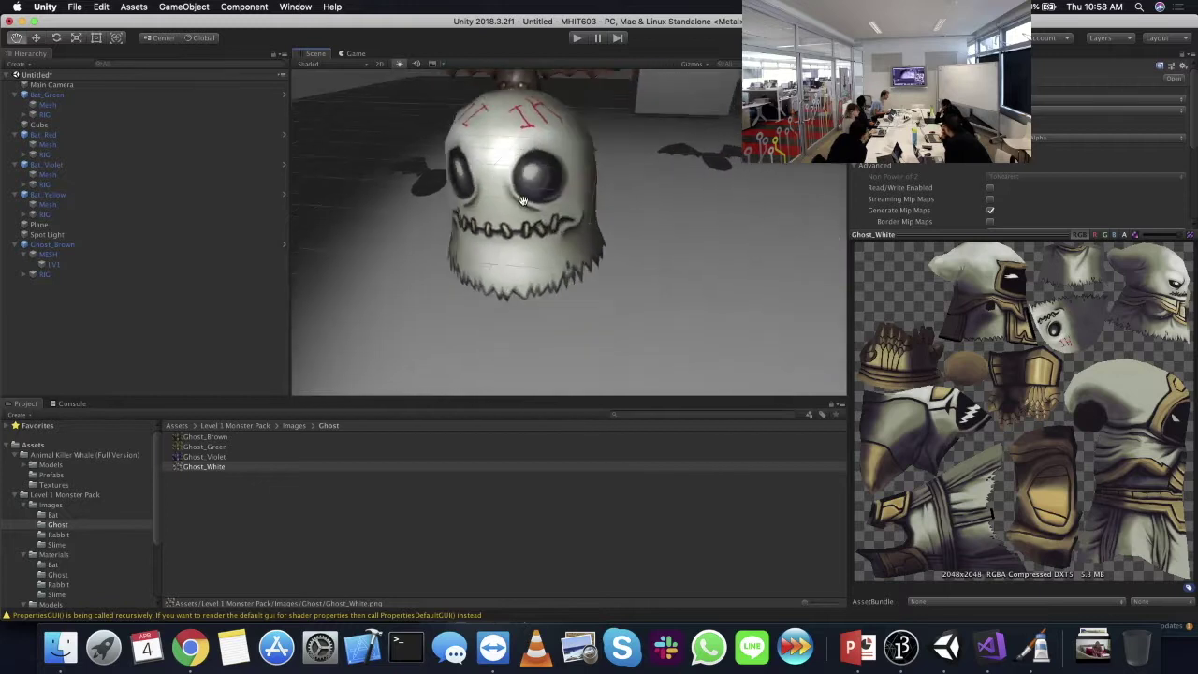
- Examine the red lettering on the ghost's head and display the Ghost_Brown material settings of its LV1 mesh
middle_click_drag(553, 169, 526, 206)
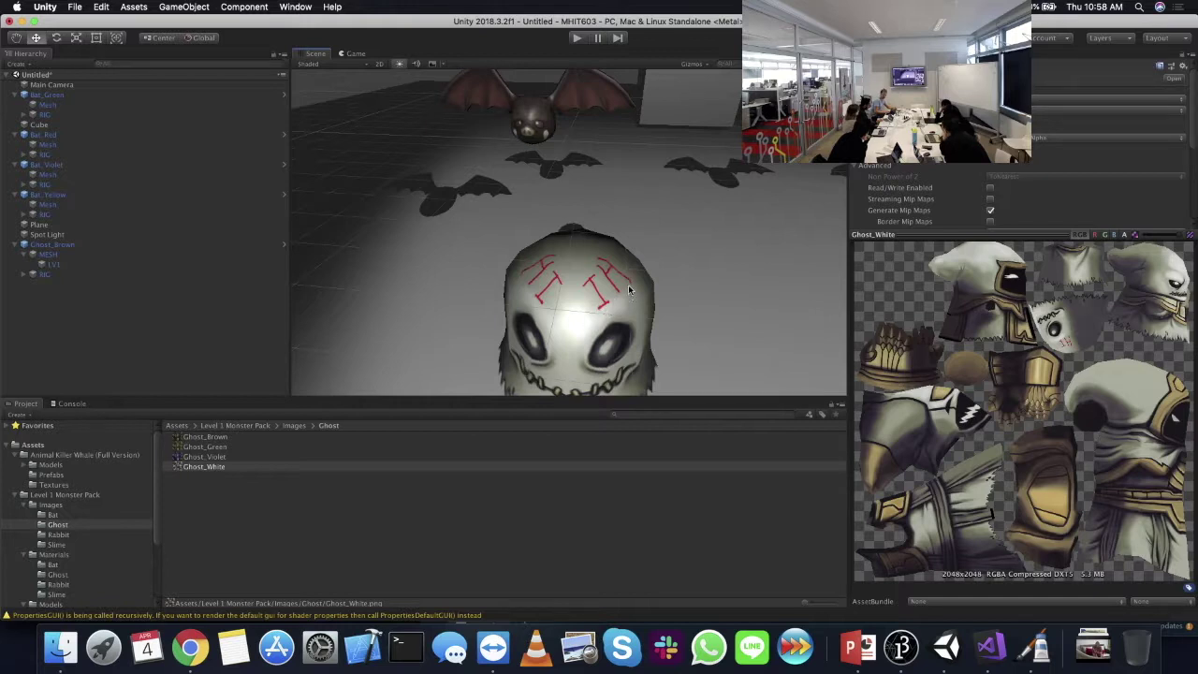
left_click_drag(609, 295, 619, 280, "alt")
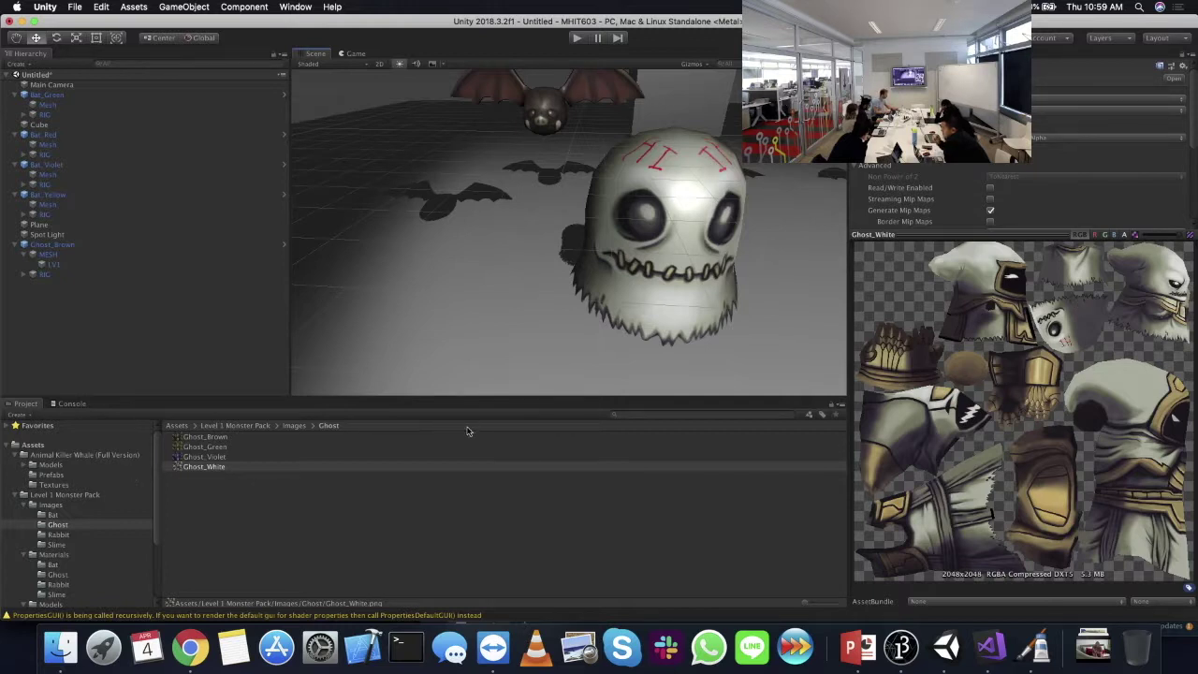
left_click(51, 264)
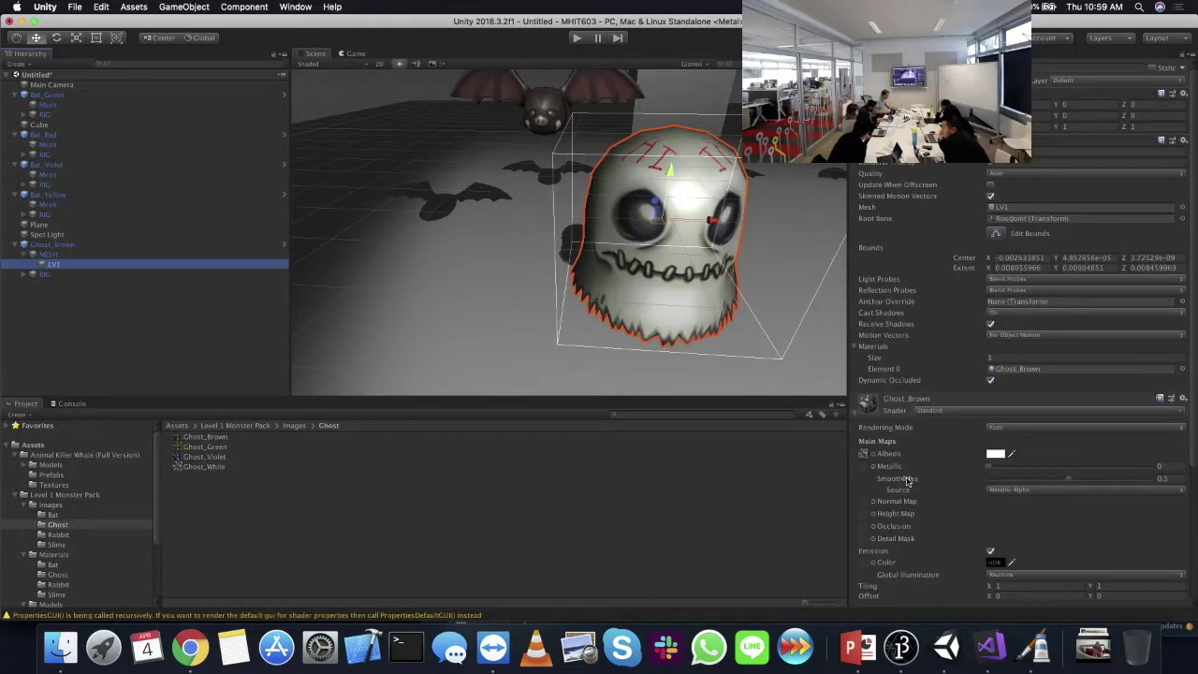
scroll(944, 473, "down", 5)
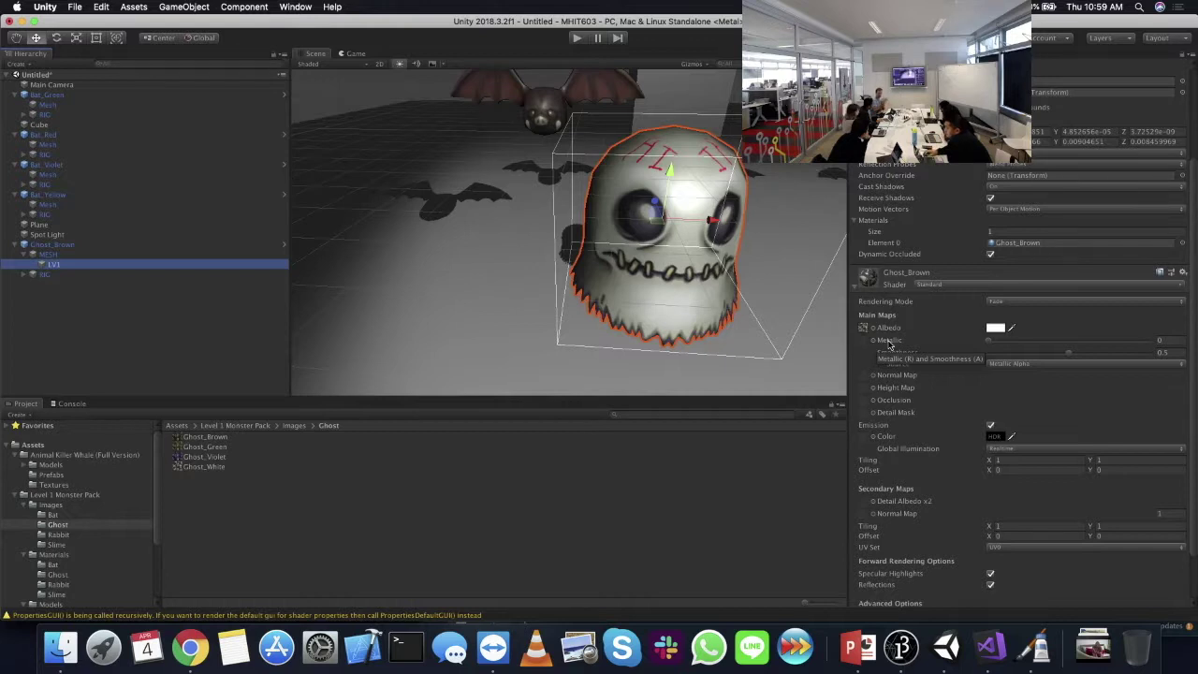
left_click_drag(739, 258, 618, 267, "alt")
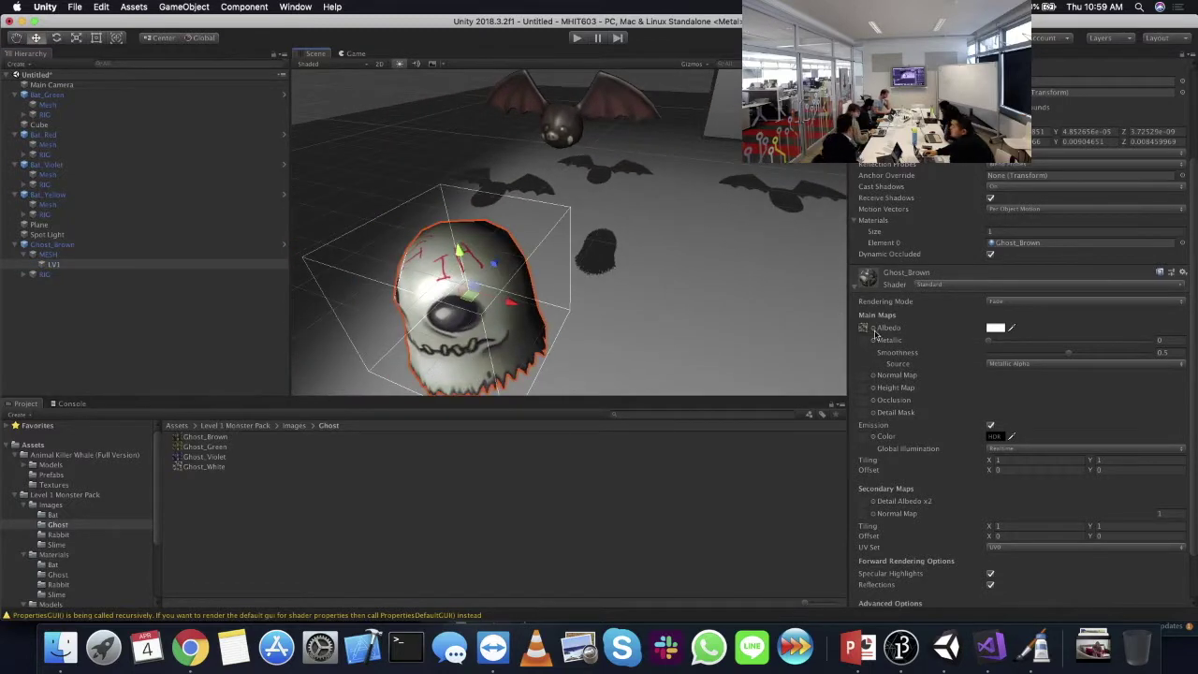
- Raise the Ghost_Brown material's Metallic value almost to its maximum and examine the ghost's reflections from several angles
mouse_move(990, 340)
left_mouse_down()
mouse_move(1182, 338)
mouse_move(973, 339)
left_mouse_up()
left_click_drag(490, 300, 404, 231, "alt")
scroll(484, 254, "up", 3)
scroll(483, 254, "down", 3)
middle_click_drag(536, 292, 453, 244)
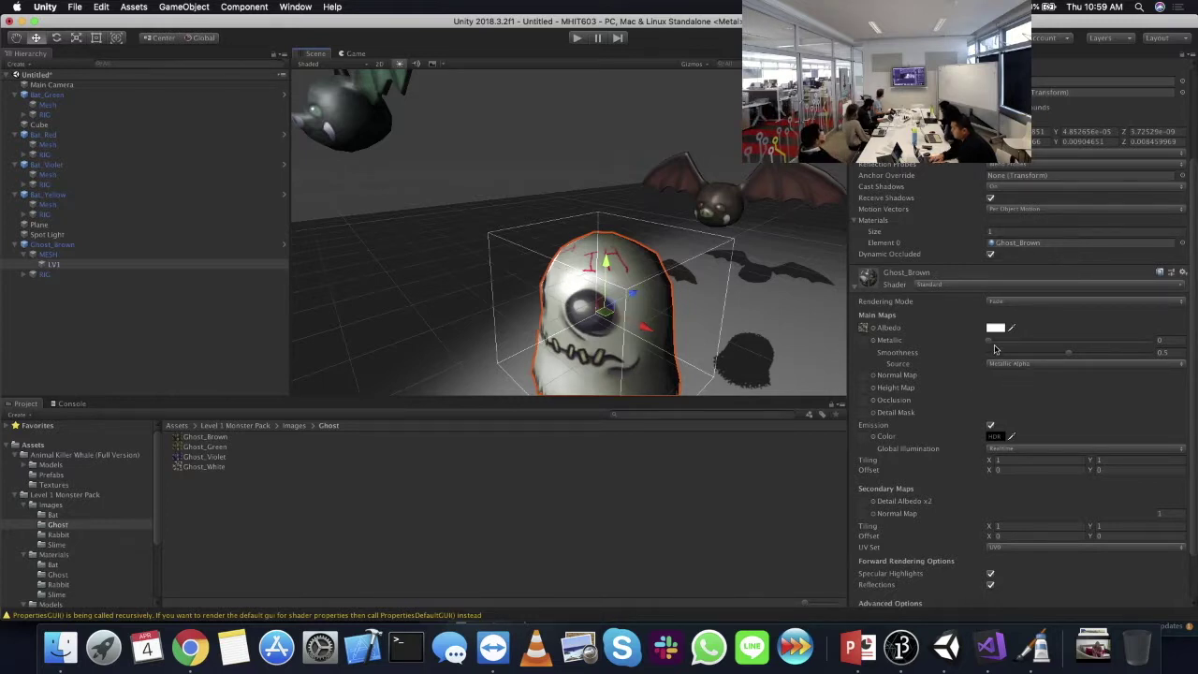
left_click_drag(991, 344, 1153, 332)
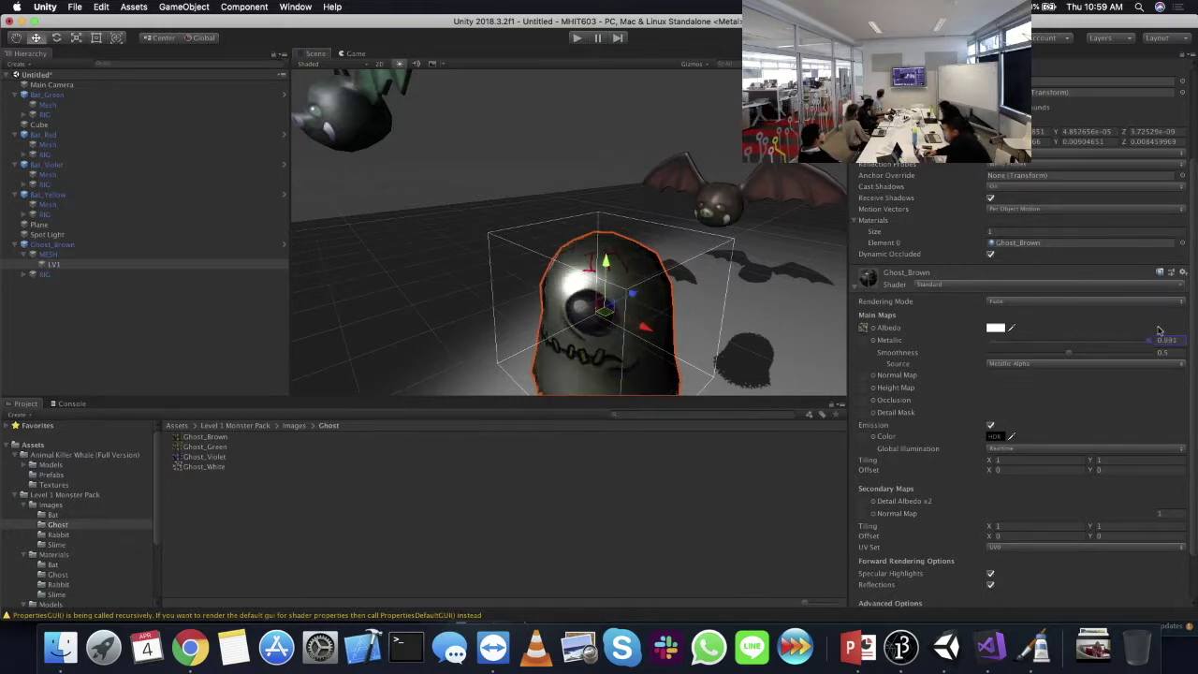
middle_click_drag(552, 288, 544, 272)
right_click_drag(544, 273, 613, 277)
middle_click_drag(612, 277, 619, 280)
right_click_drag(571, 279, 610, 278)
middle_click_drag(565, 275, 707, 301)
right_click_drag(571, 296, 743, 260)
middle_click_drag(631, 291, 730, 288)
- Set the Ghost_Brown material's Metallic to 0 and compare low and high Smoothness on the ghost, ending with Smoothness at 0
left_click_drag(1148, 340, 937, 343)
middle_click_drag(553, 307, 709, 325)
left_click_drag(1068, 354, 974, 354)
right_click_drag(675, 300, 599, 298)
middle_click_drag(749, 323, 755, 294)
left_click_drag(993, 354, 1112, 353)
mouse_move(758, 285)
middle_mouse_down()
mouse_move(618, 281)
mouse_move(744, 282)
middle_mouse_up()
mouse_move(1116, 352)
left_mouse_down()
mouse_move(1186, 354)
mouse_move(978, 357)
left_mouse_up()
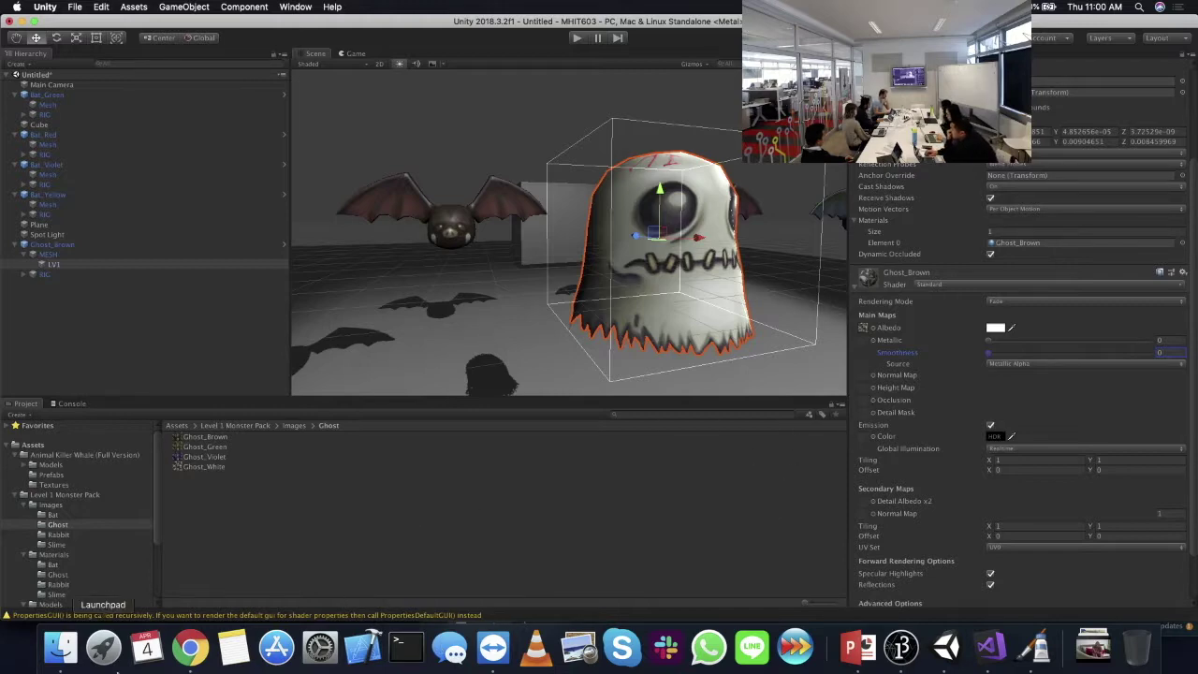
- Switch to Chrome, search Google Images for "brick normal map" and open the "Creating Height Maps and Normal Maps" result
left_click(190, 656)
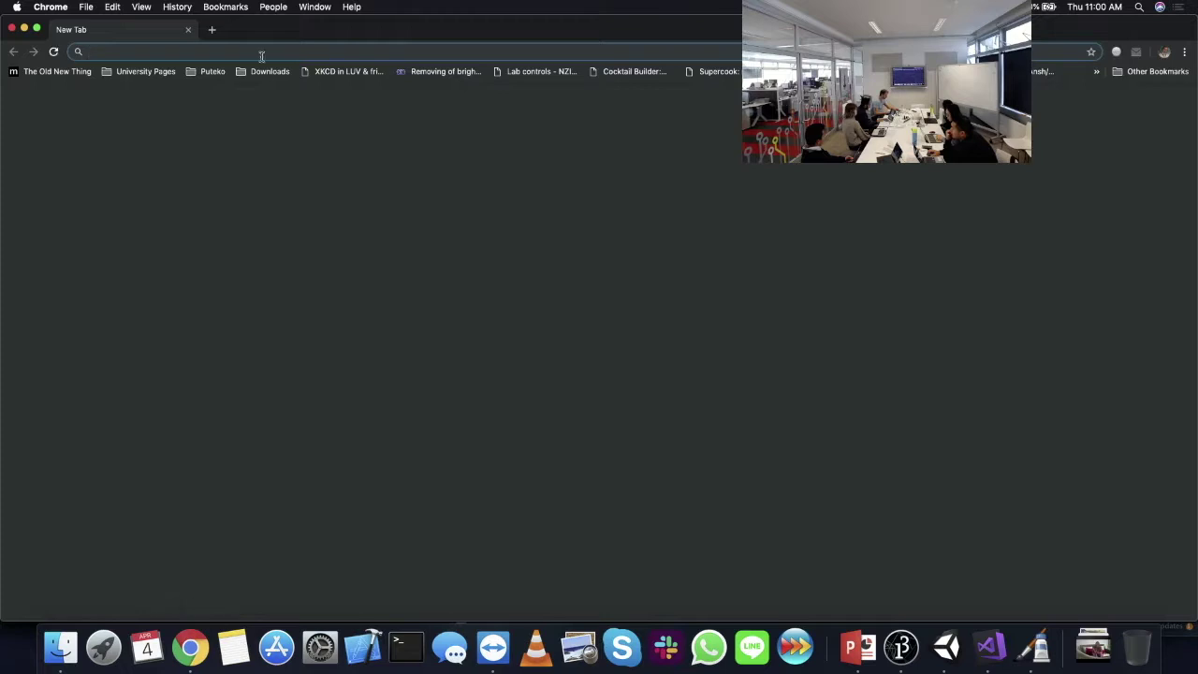
type("brick nor")
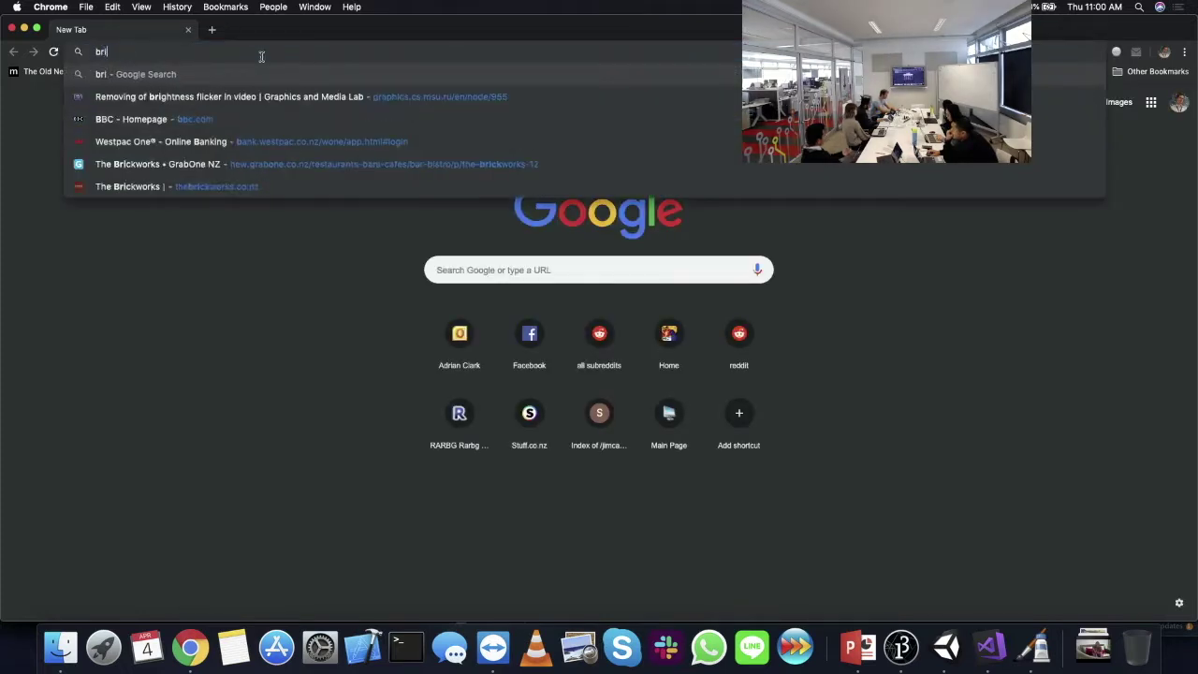
type("mal map")
key("Return")
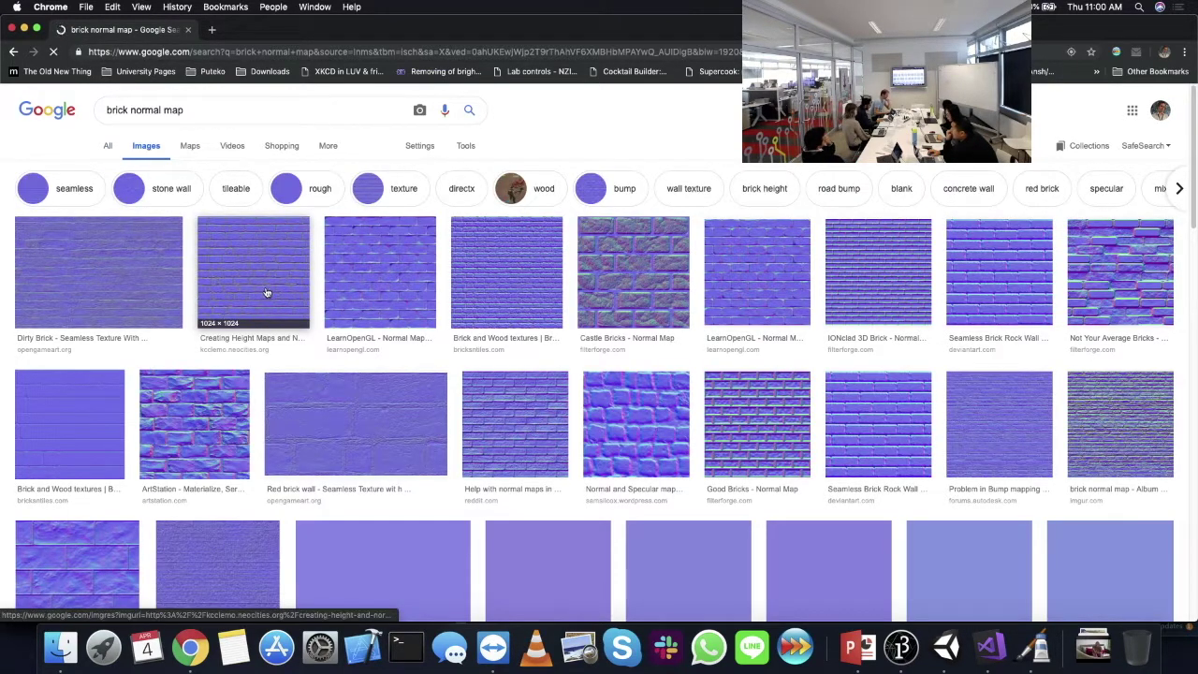
left_click(266, 293)
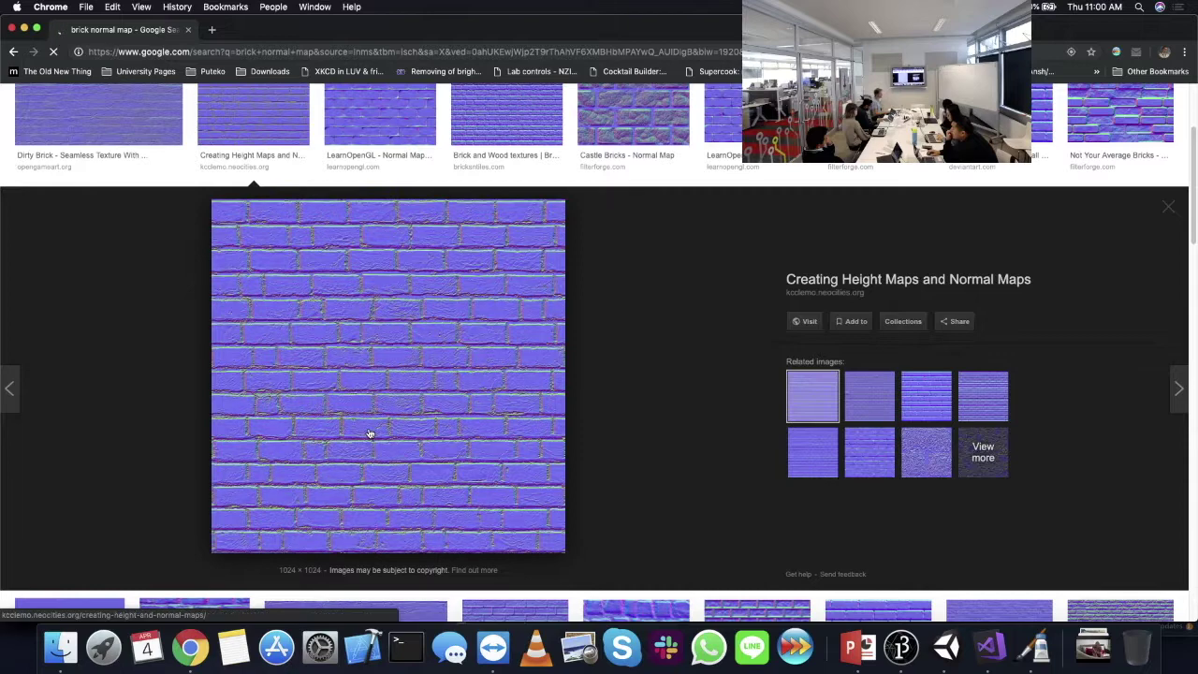
right_click(337, 393)
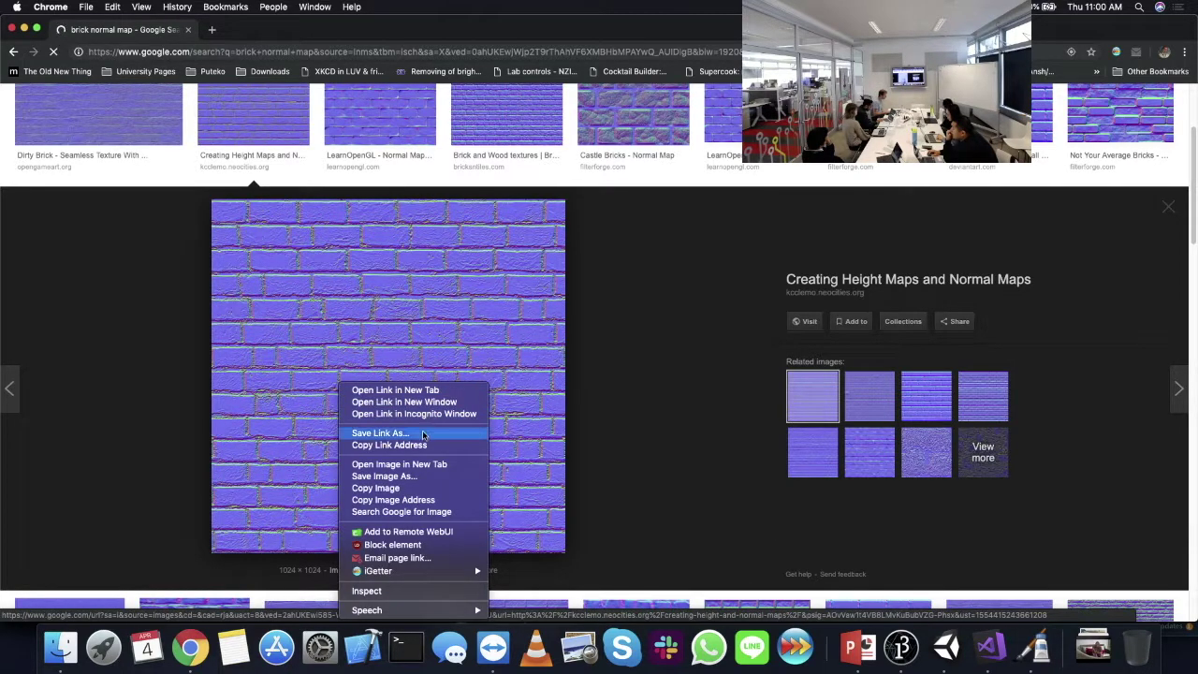
left_click(412, 486)
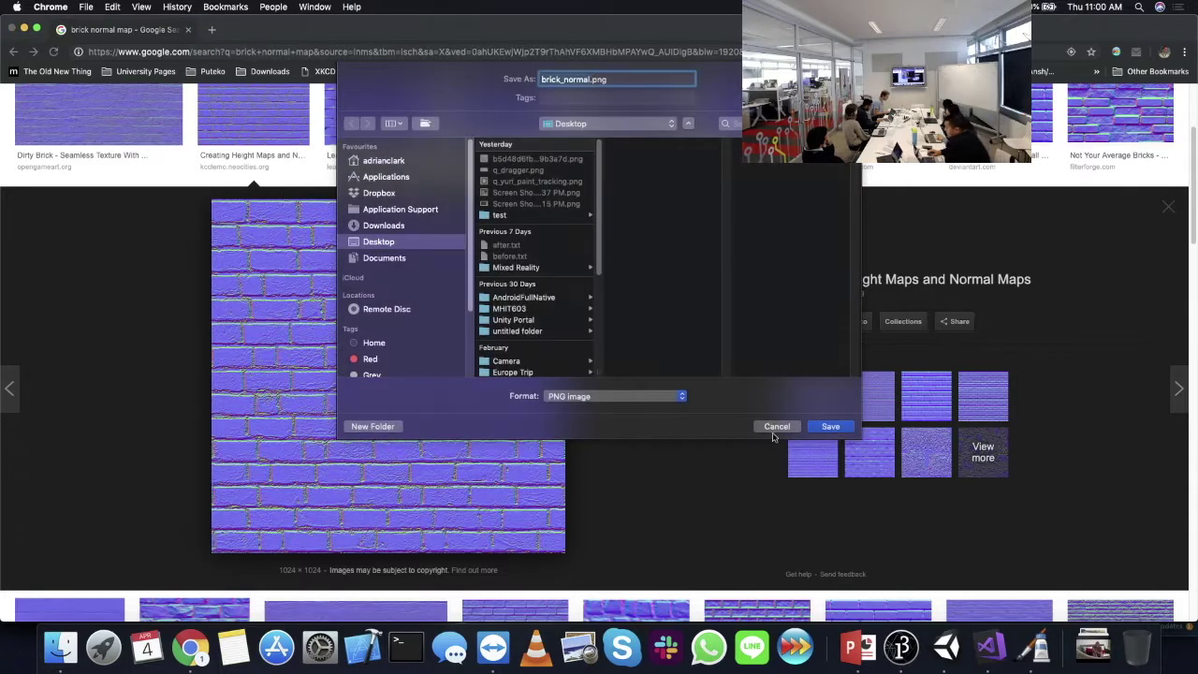
left_click(774, 422)
- Save the brick normal map image to the Desktop as brick_normal.png
right_click(327, 360)
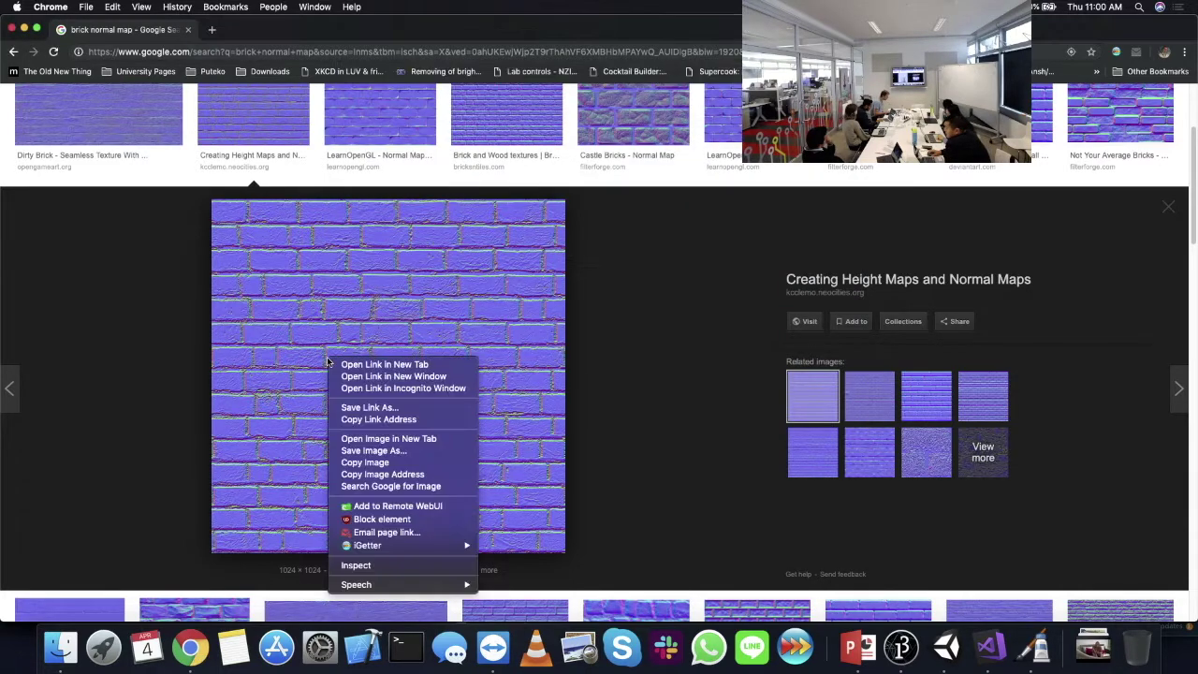
left_click(367, 450)
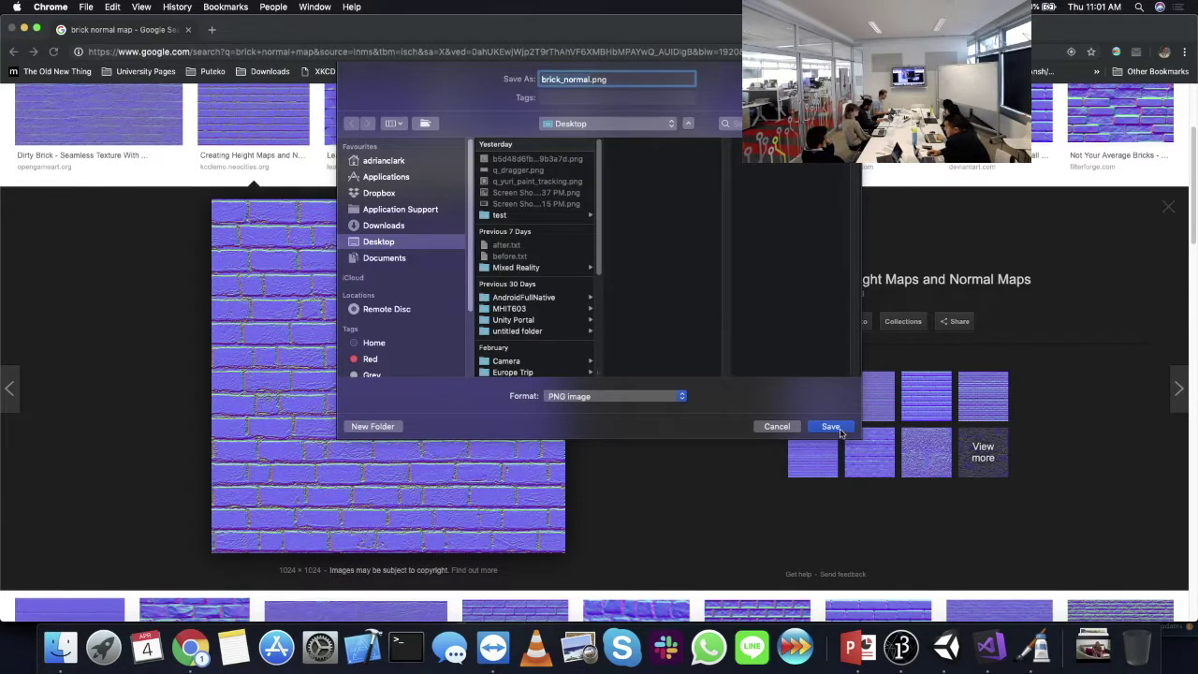
left_click(831, 426)
- Switch back to Unity and inspect the Ghost_Lv1 model's LV1 mesh from the Level 1 Monster Pack Models folder in the preview
left_click(946, 646)
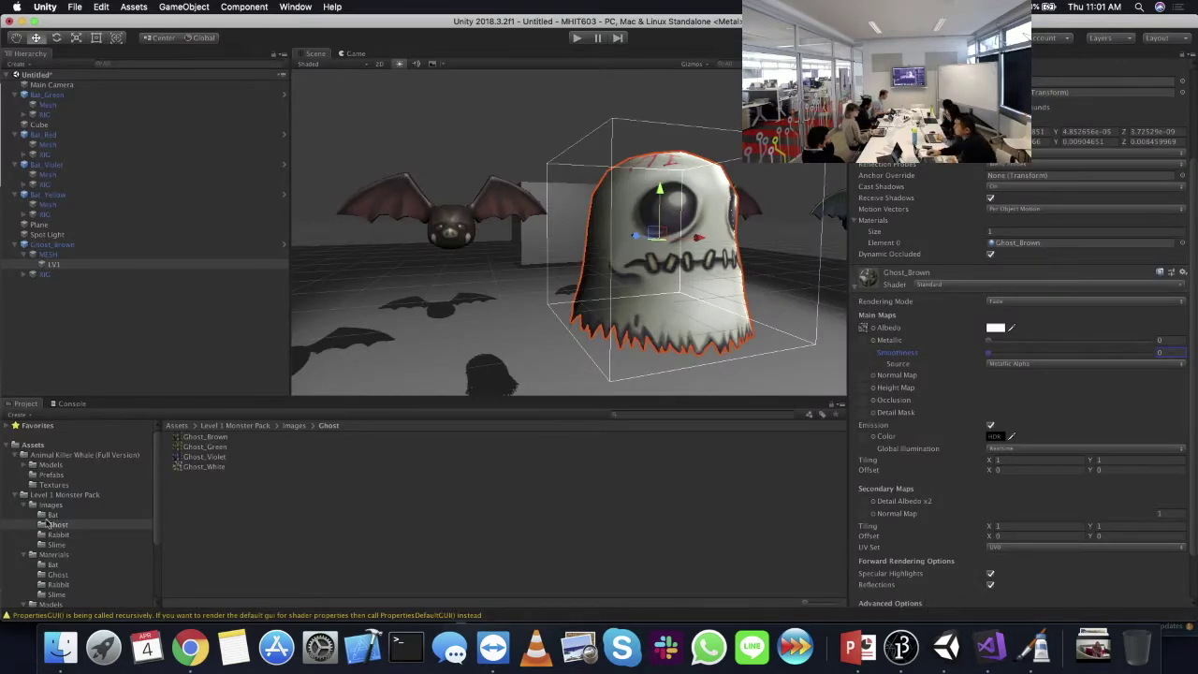
left_click(54, 565)
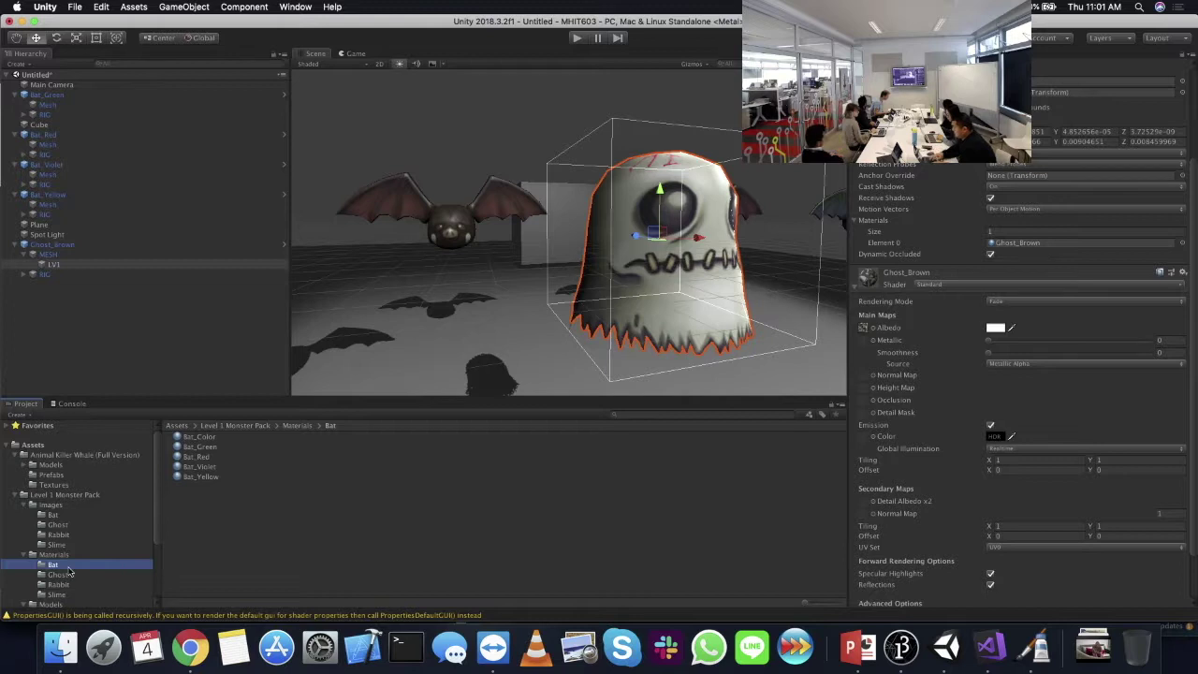
scroll(69, 567, "down", 3)
scroll(63, 578, "down", 3)
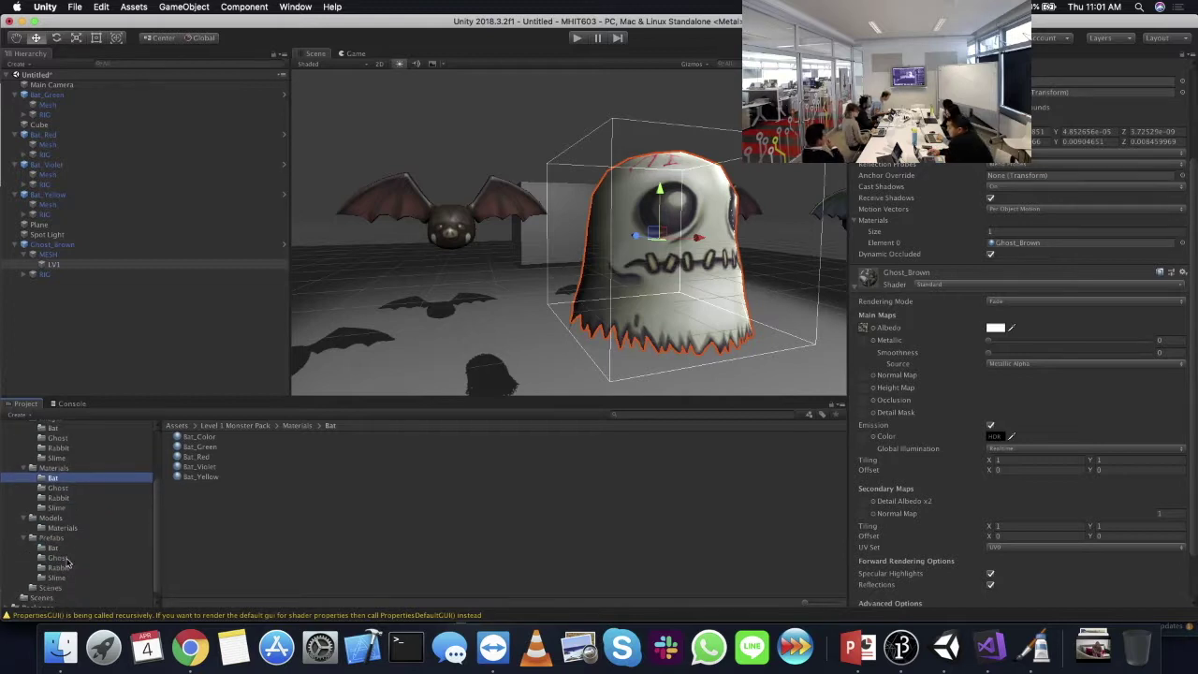
left_click(62, 519)
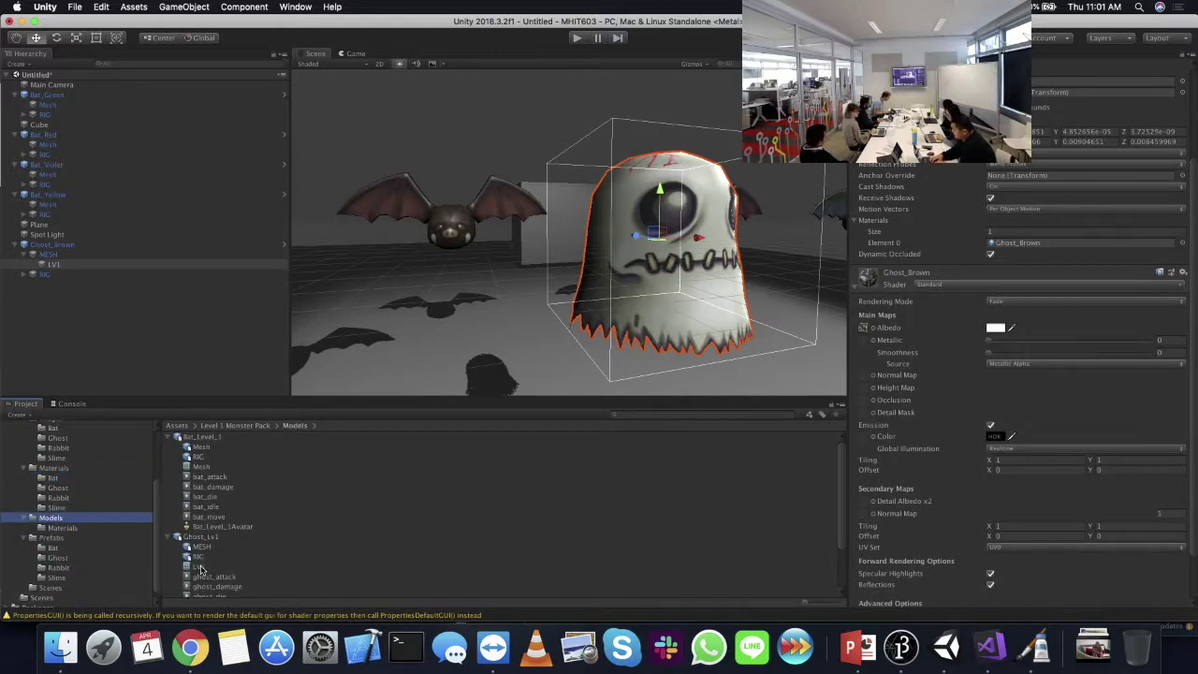
left_click(201, 569)
left_click_drag(1054, 359, 879, 409)
left_click_drag(1134, 431, 989, 385)
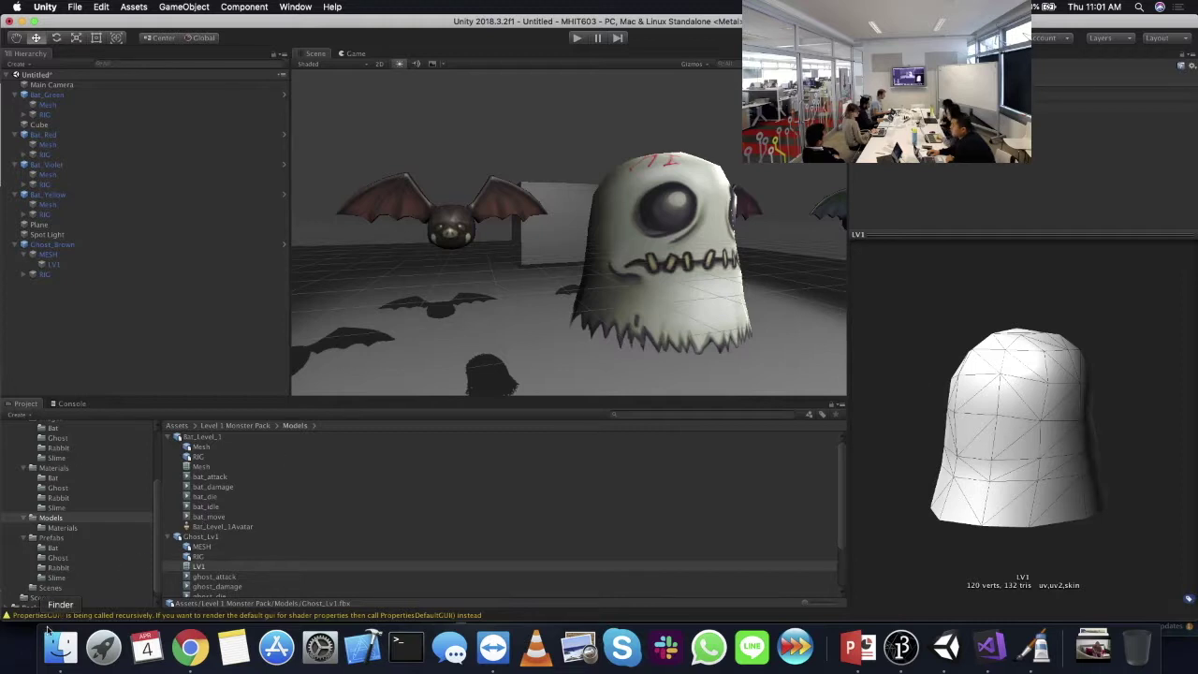
- Import brick_normal.png from the Desktop in Finder into the Unity project's root Assets folder
left_click(49, 661)
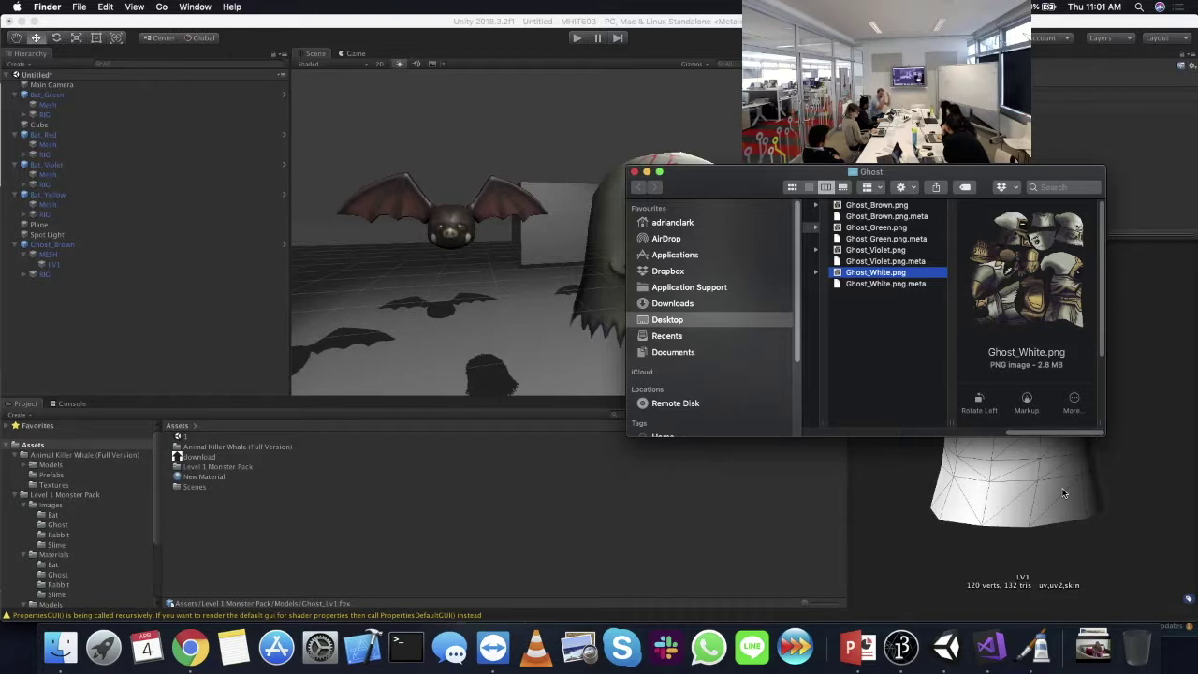
left_click(665, 320)
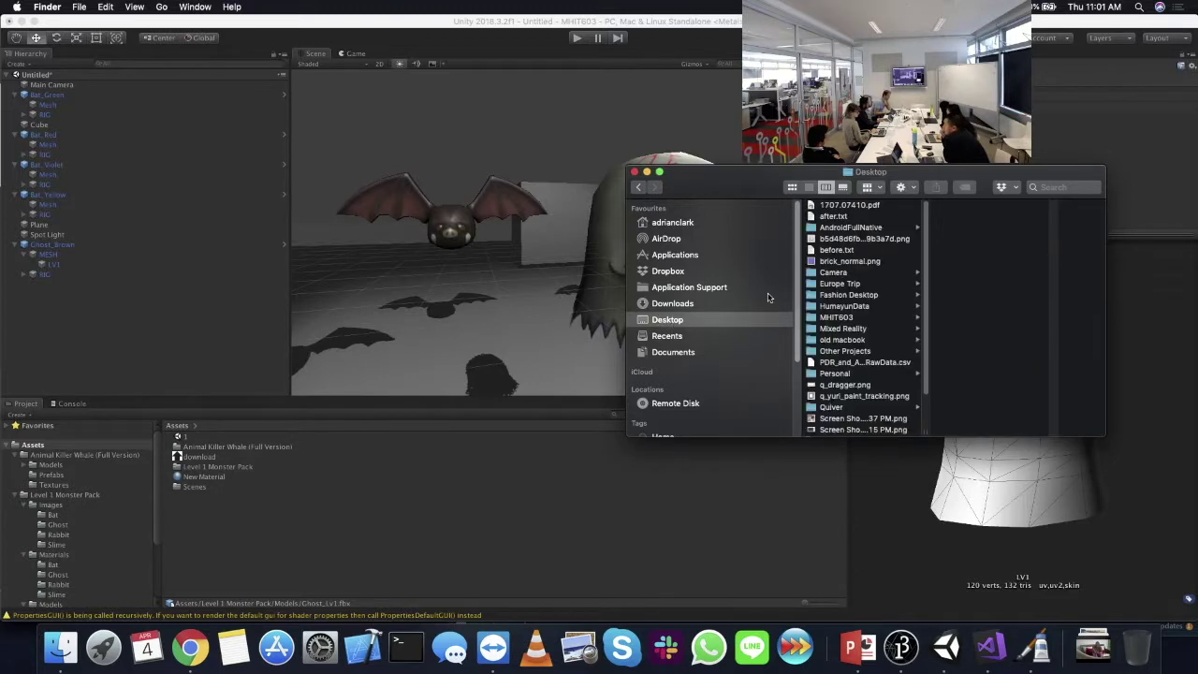
left_click_drag(862, 262, 258, 508)
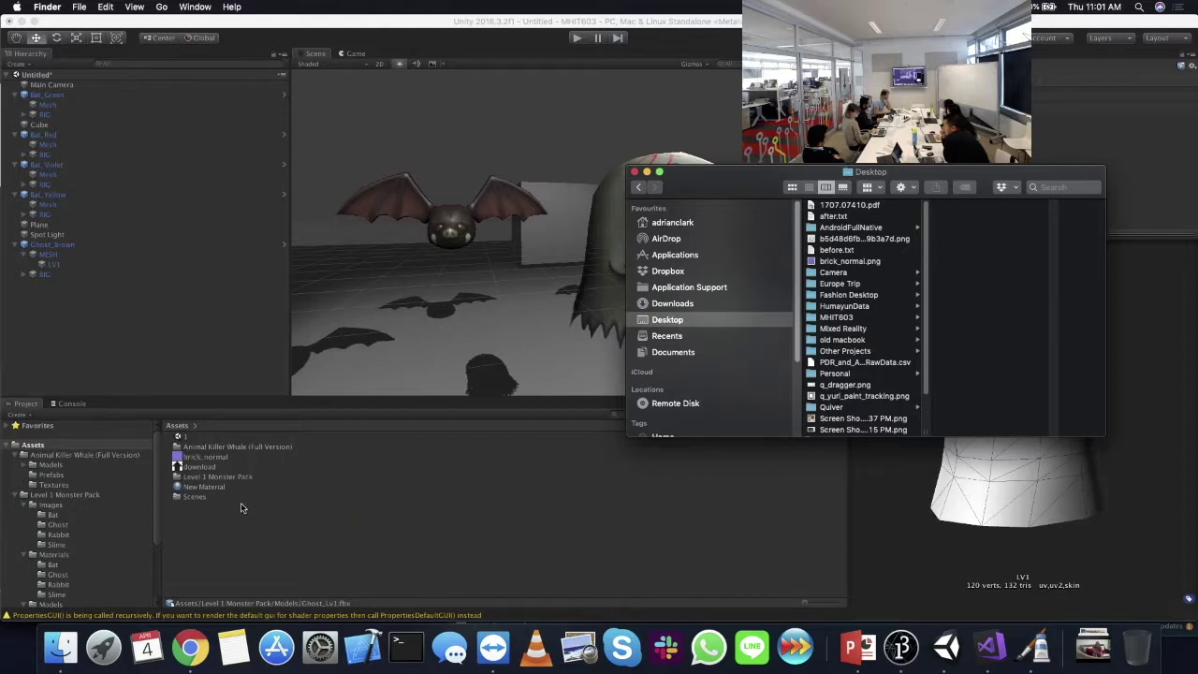
- Change the brick_normal texture's type to Normal map and apply the import settings
left_click(56, 264)
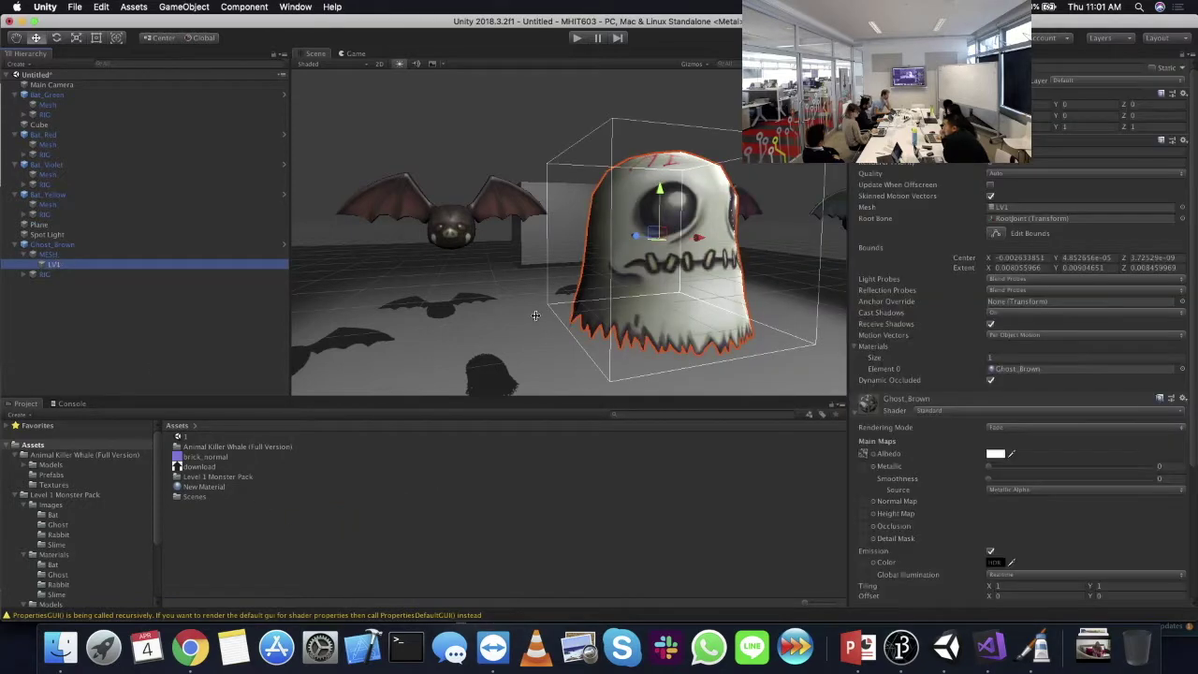
left_click(202, 459)
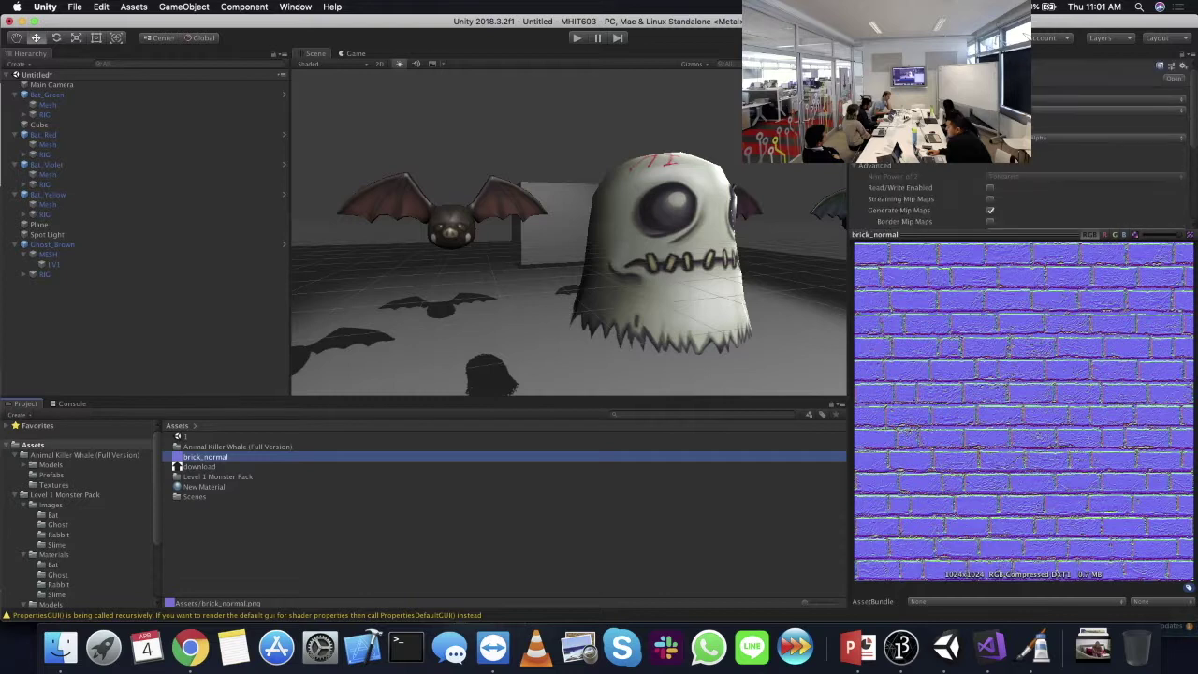
scroll(1149, 201, "down", 5)
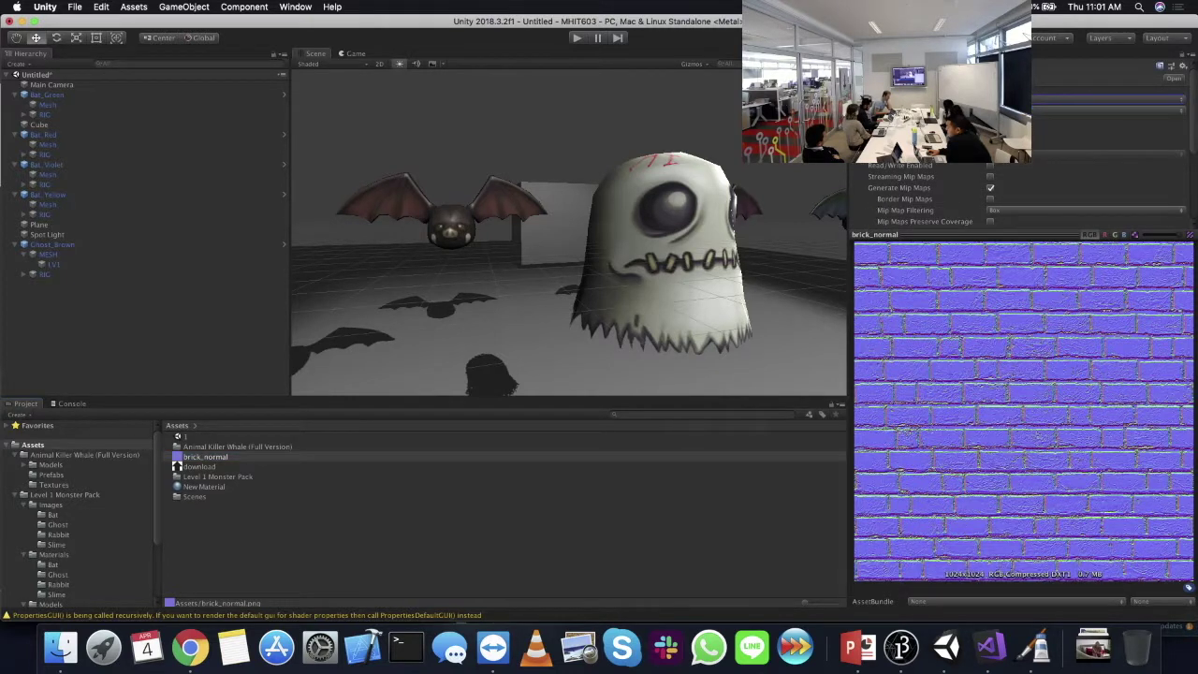
scroll(1165, 209, "down", 2)
left_click(1173, 219)
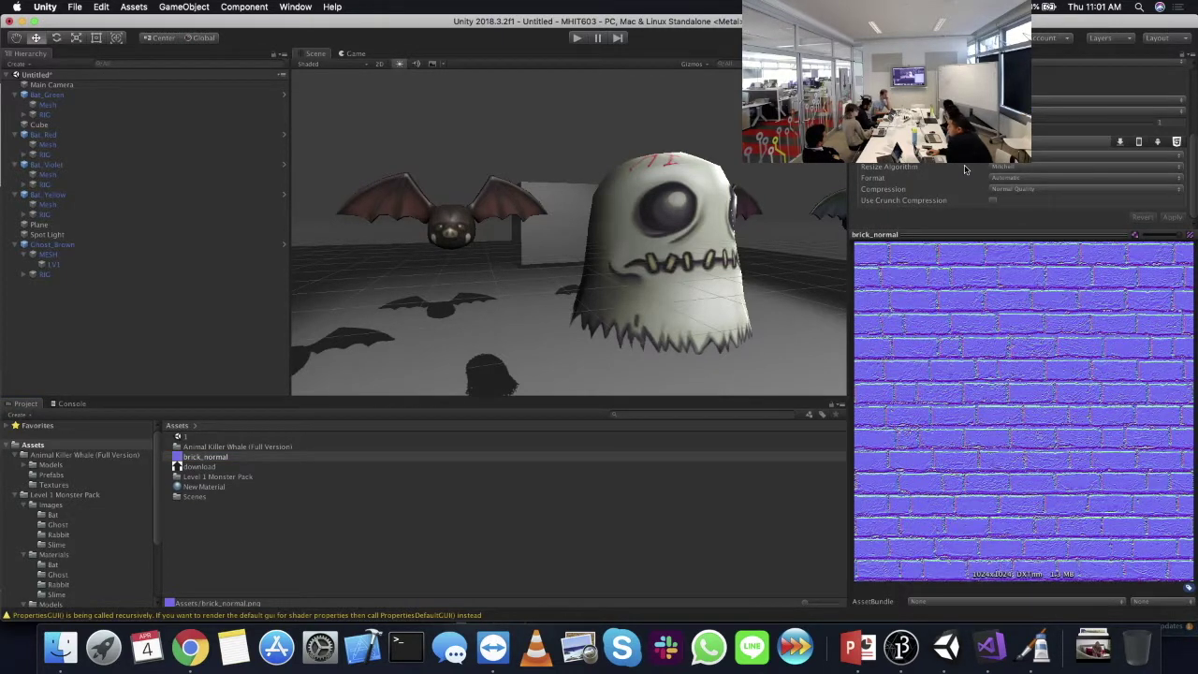
- Assign brick_normal as the Normal Map of the Ghost_Brown material on the ghost's LV1 mesh and view the ghost
left_click(47, 265)
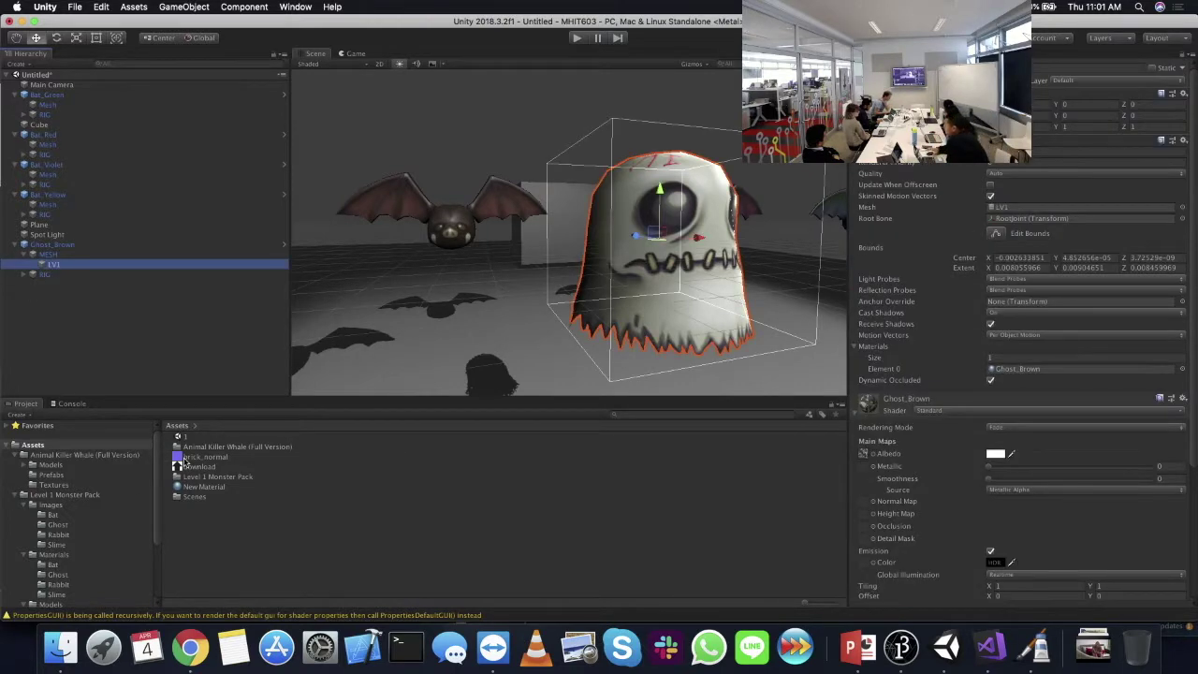
left_click_drag(191, 459, 863, 503)
left_click_drag(760, 306, 638, 319, "alt")
- Create a new material in the Assets folder and assign it to the Cube in place of Default-Material
left_click_drag(469, 147, 459, 230, "alt")
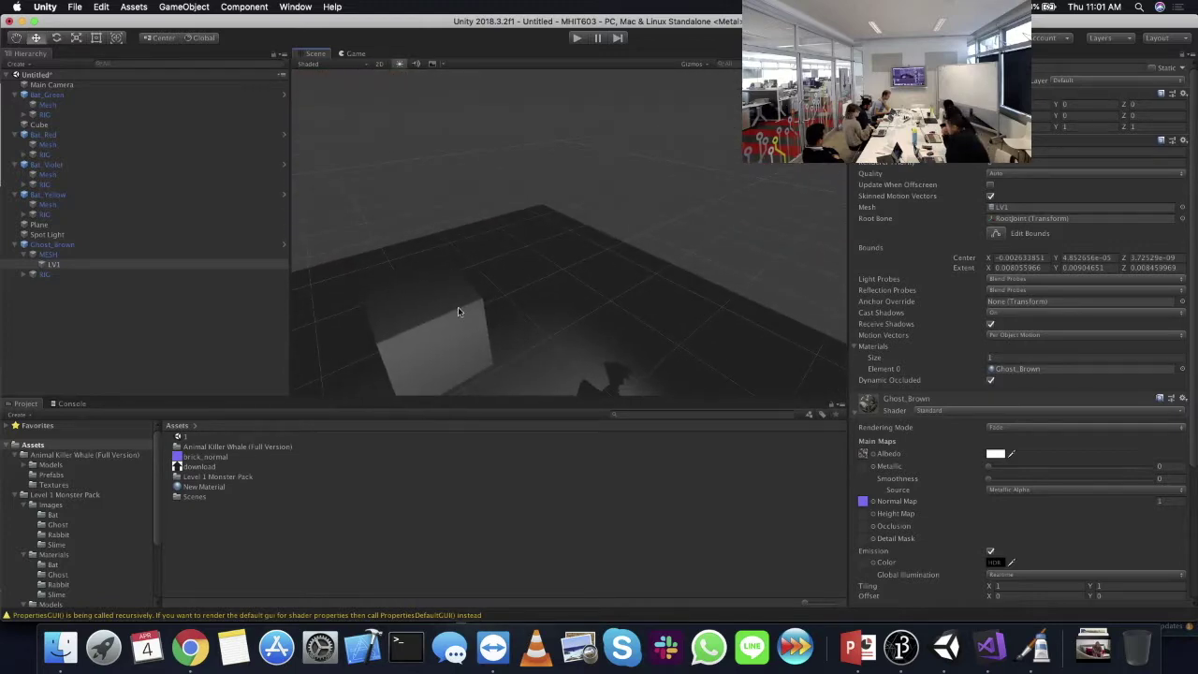
left_click(431, 328)
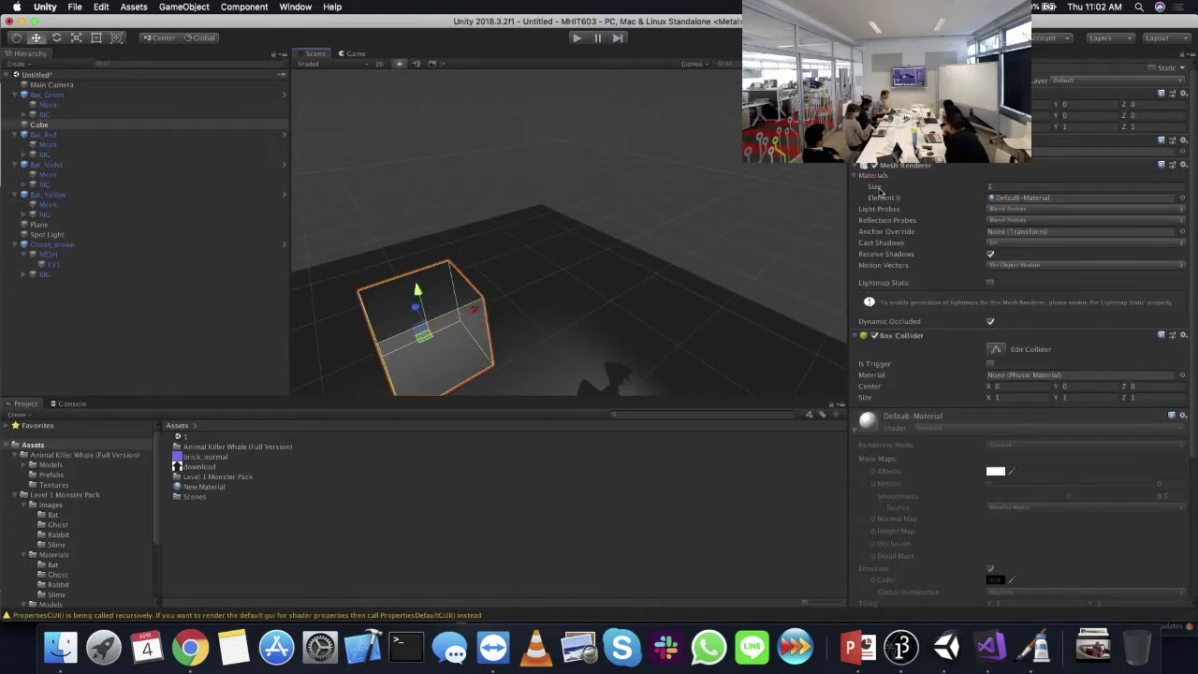
left_click(1041, 198)
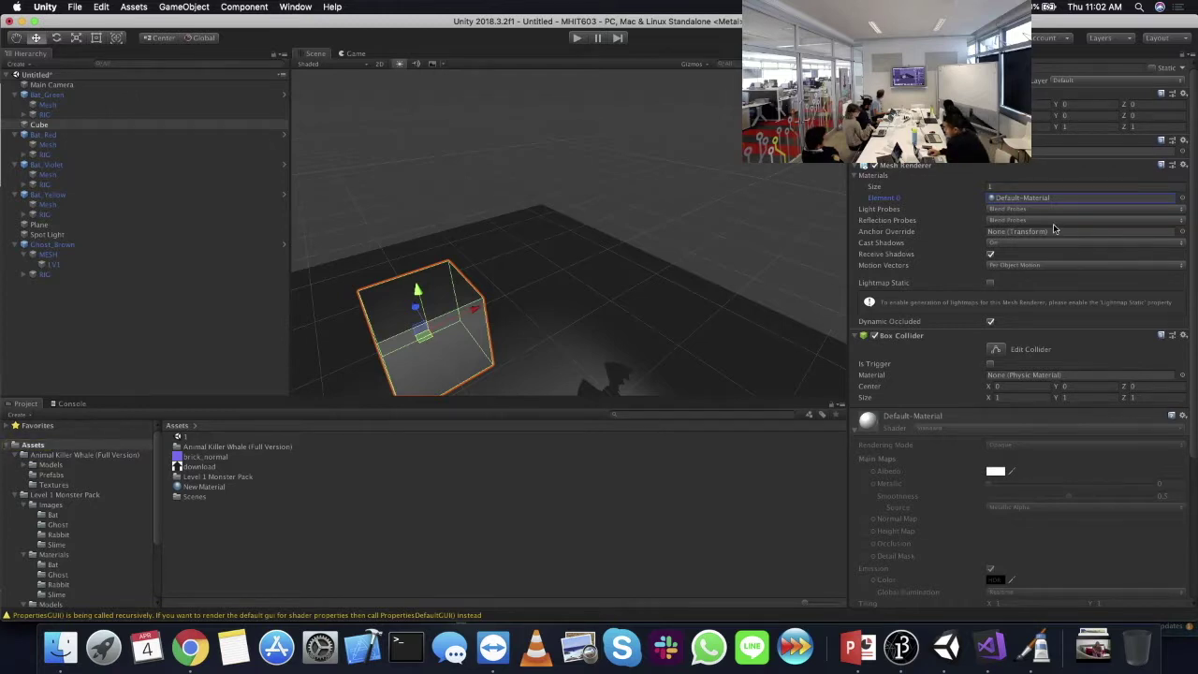
right_click(189, 557)
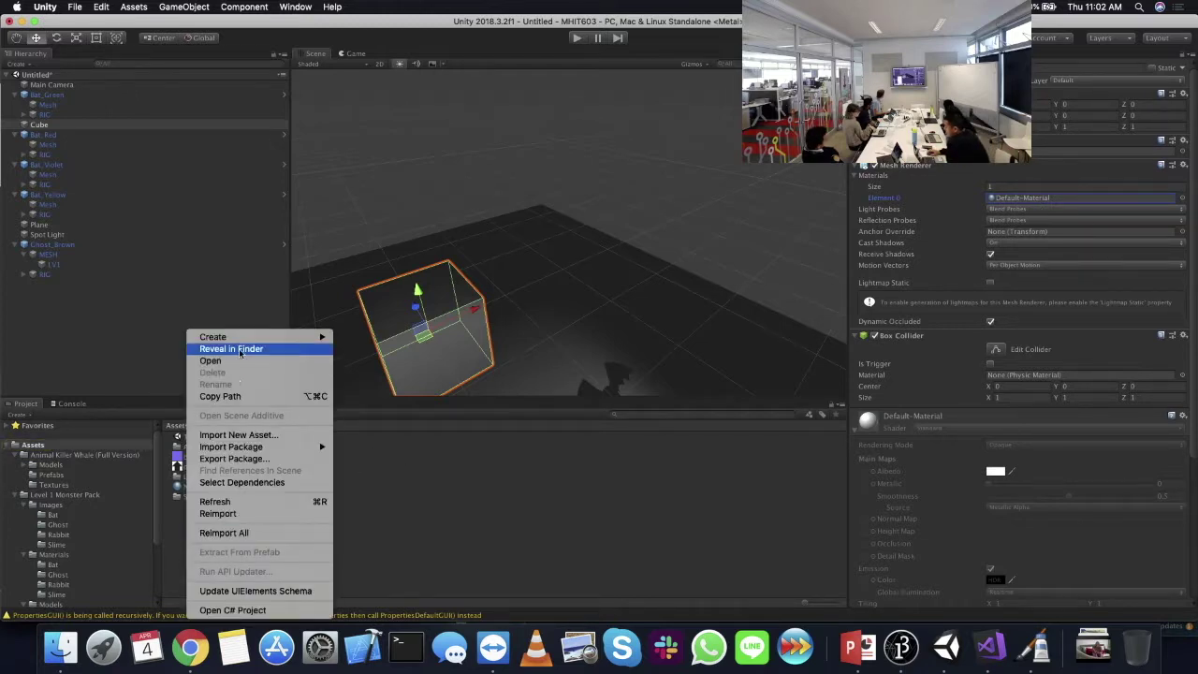
mouse_move(239, 338)
left_click(362, 320)
left_click(39, 125)
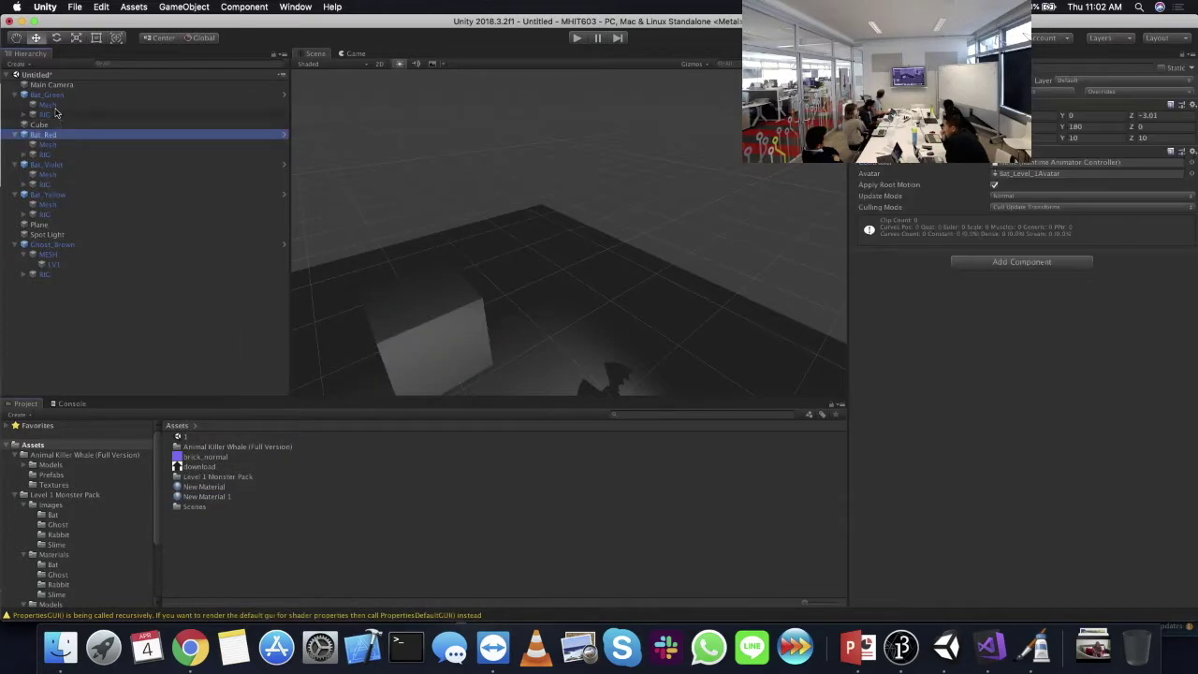
left_click_drag(214, 500, 992, 198)
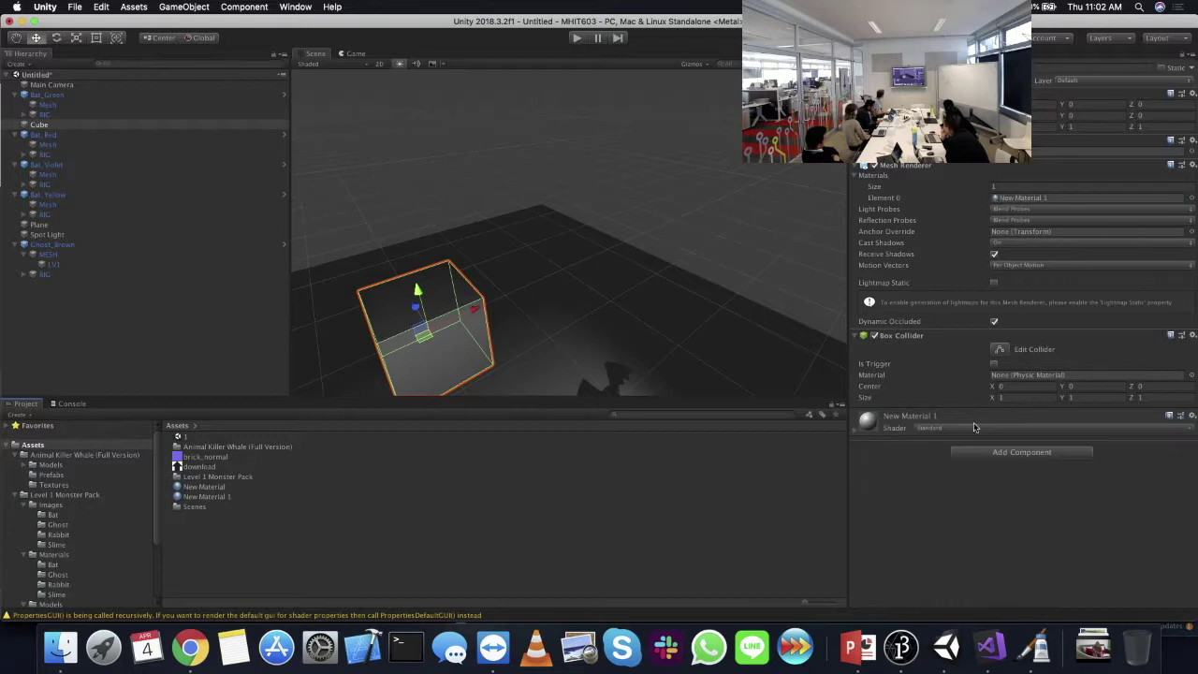
- Try the download texture as the Albedo of the Cube's New Material 1, view it, and reset the Albedo to None
left_click(856, 431)
key("f")
scroll(588, 293, "up", 5)
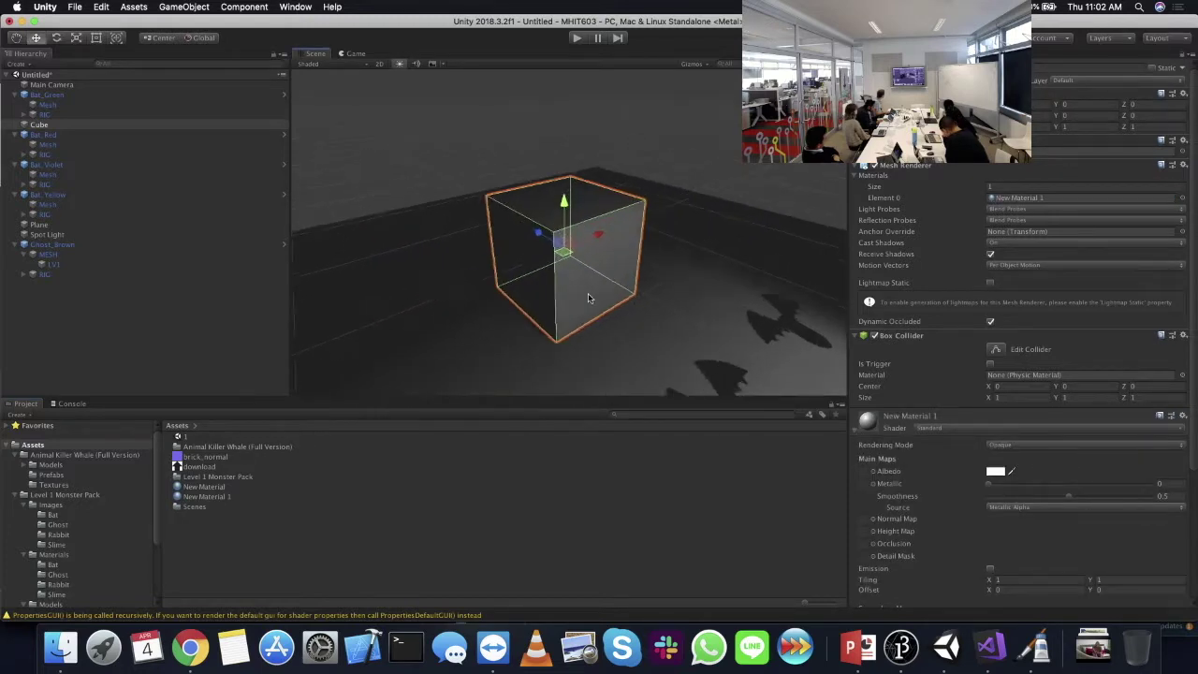
right_click_drag(605, 299, 573, 292)
scroll(1064, 506, "down", 5)
left_click_drag(211, 468, 866, 374)
middle_click_drag(824, 362, 695, 324)
scroll(696, 324, "down", 3)
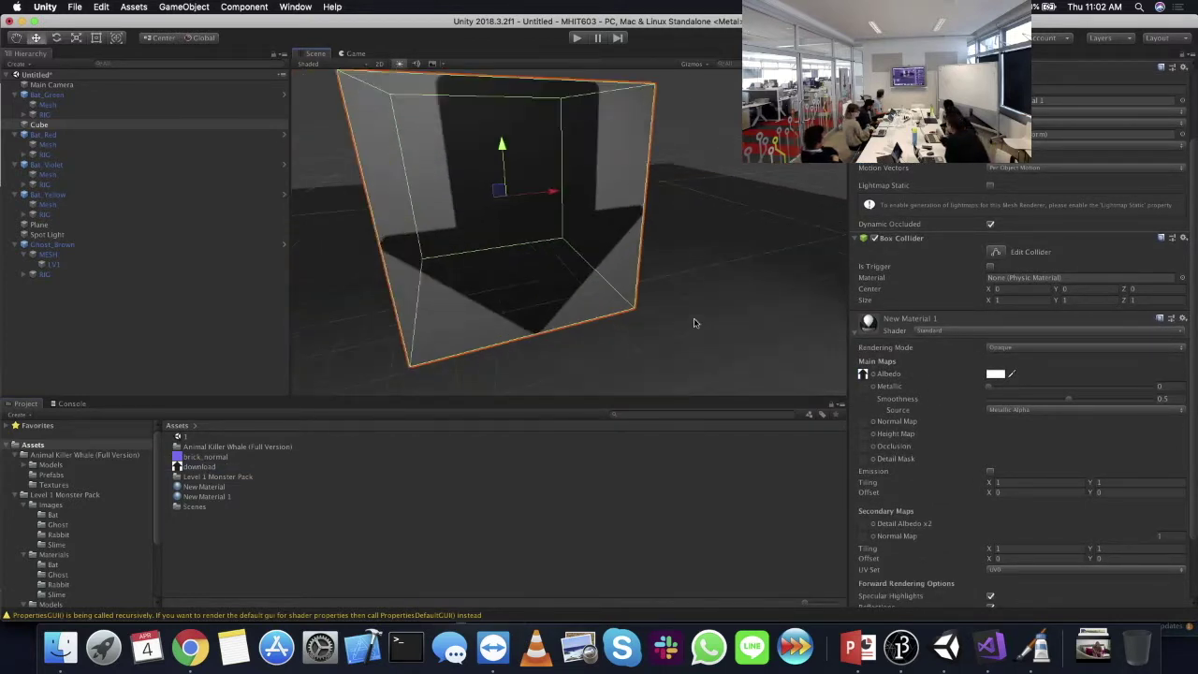
left_click(863, 373)
double_click(21, 59)
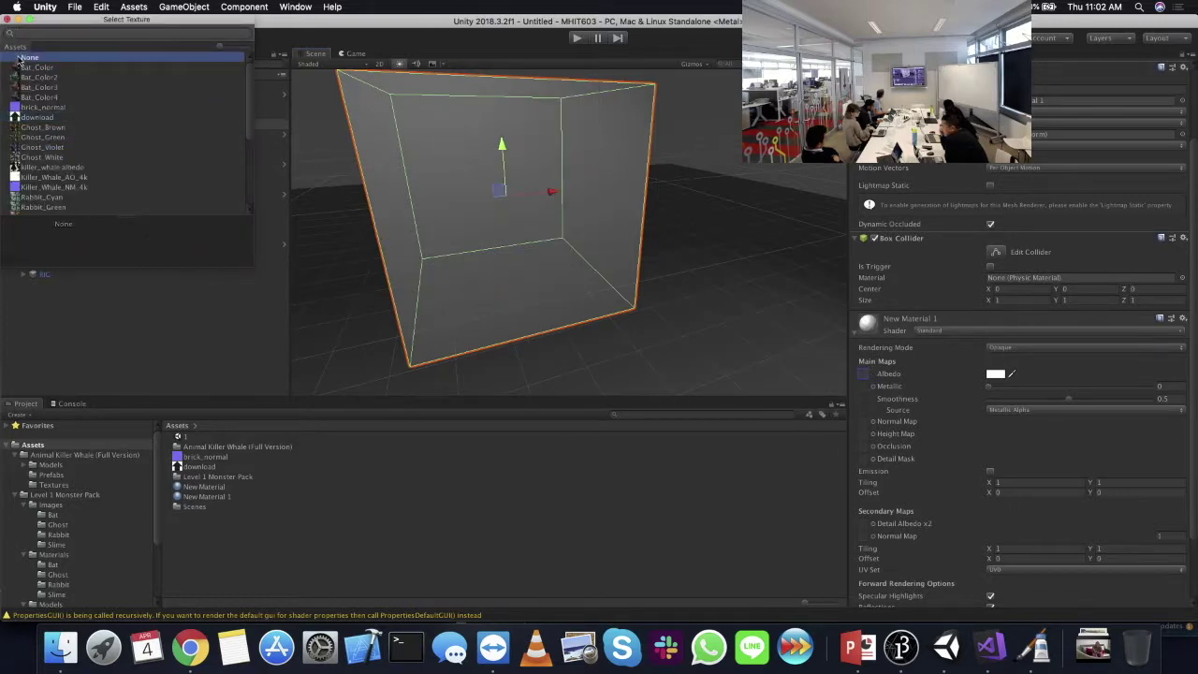
- Assign brick_normal as the Normal Map of the Cube's New Material 1 and view the brick surface up close
left_click_drag(198, 457, 863, 421)
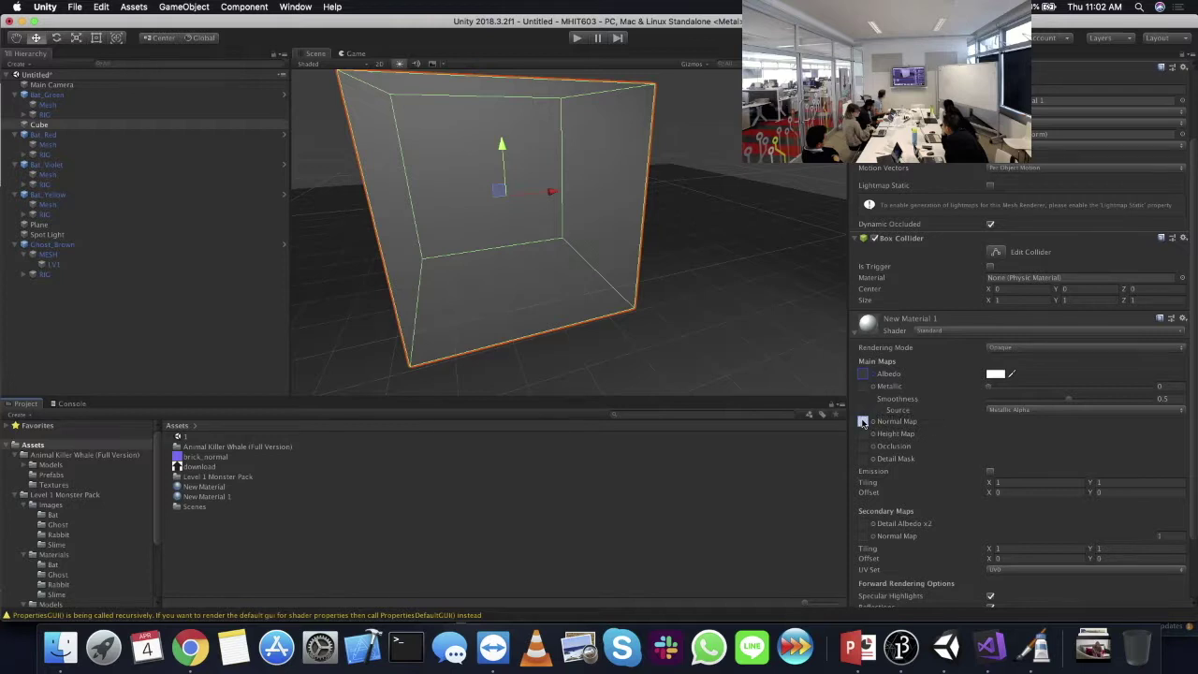
right_click_drag(460, 209, 464, 211)
right_click_drag(569, 205, 576, 207)
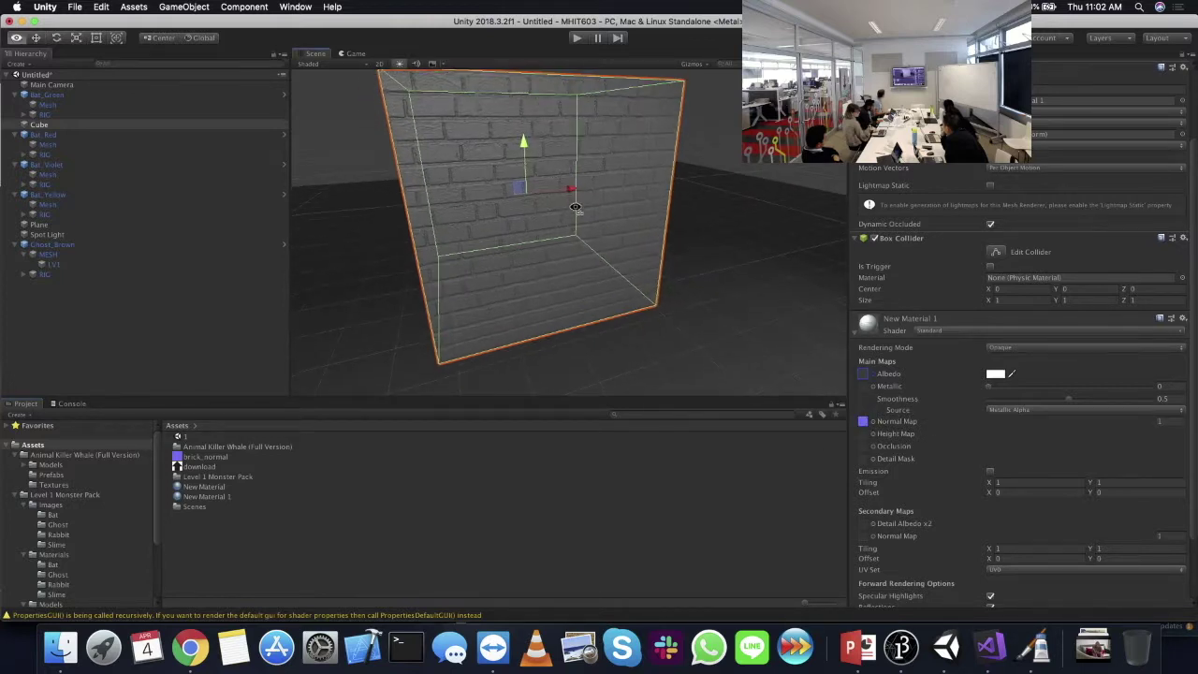
left_click(692, 153)
right_click_drag(639, 180, 658, 235)
middle_click_drag(658, 235, 670, 225)
right_click_drag(666, 232, 539, 358)
middle_click_drag(620, 290, 621, 325)
right_click_drag(624, 326, 733, 433)
middle_click_drag(716, 385, 677, 320)
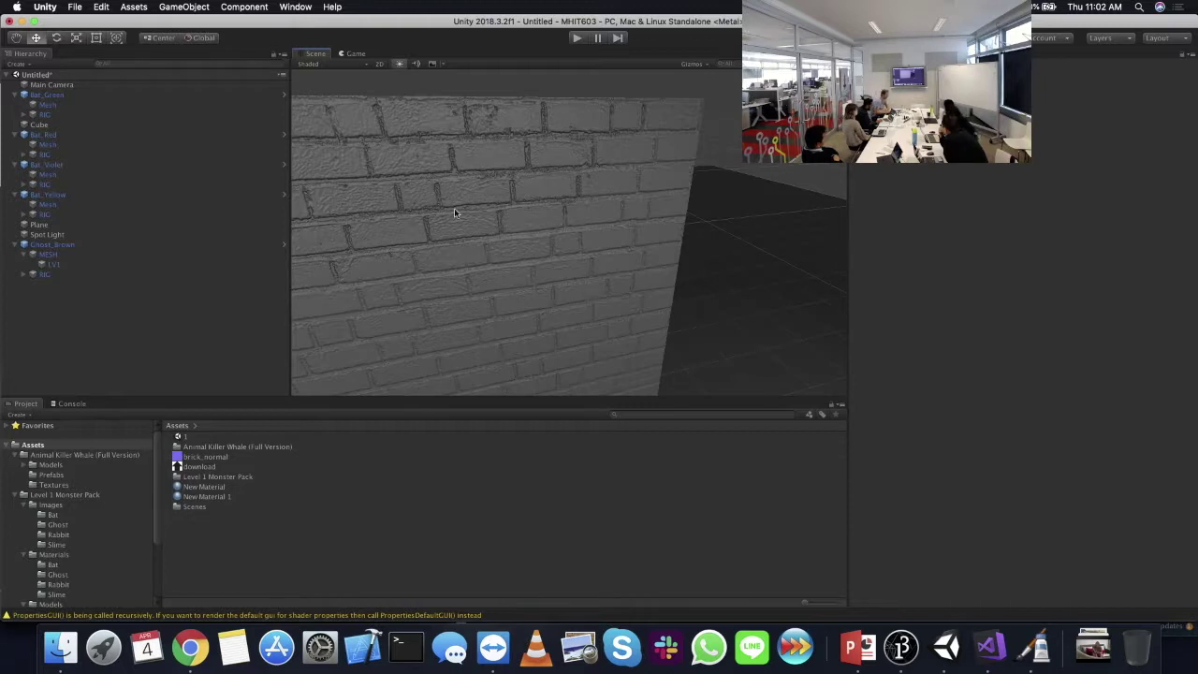
- Examine the Cube's mesh preview, the cube's brick surface up close, and the brick_normal texture preview
left_click(521, 210)
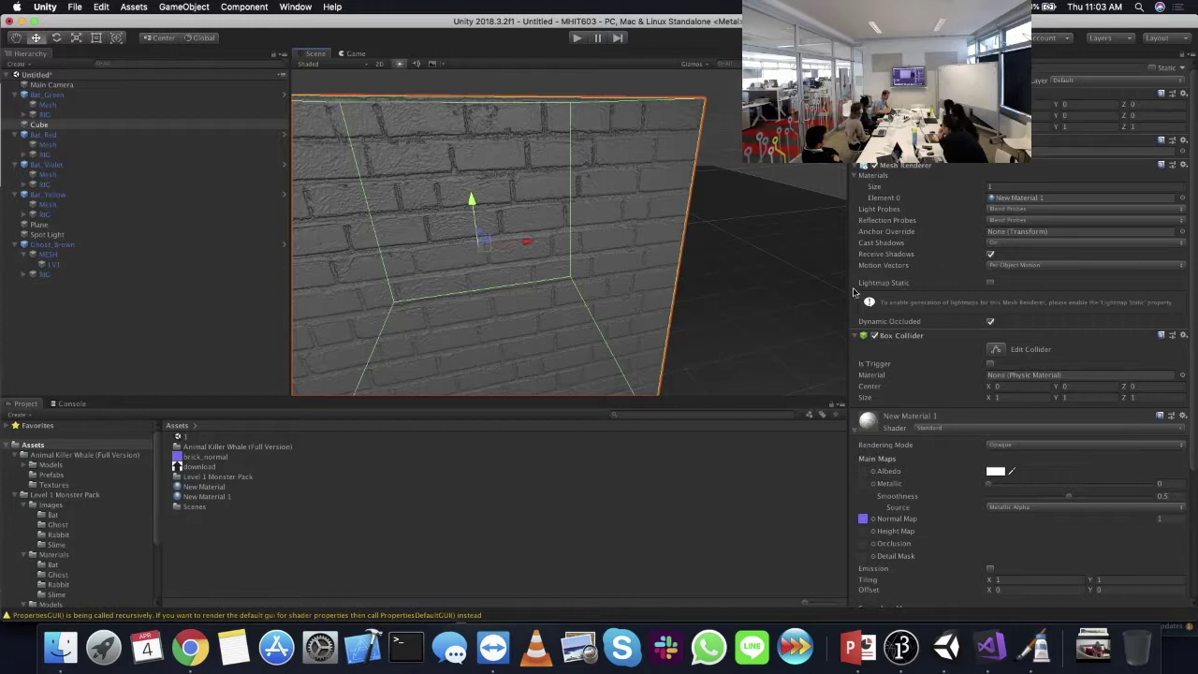
double_click(1068, 152)
left_click_drag(1032, 356, 972, 609)
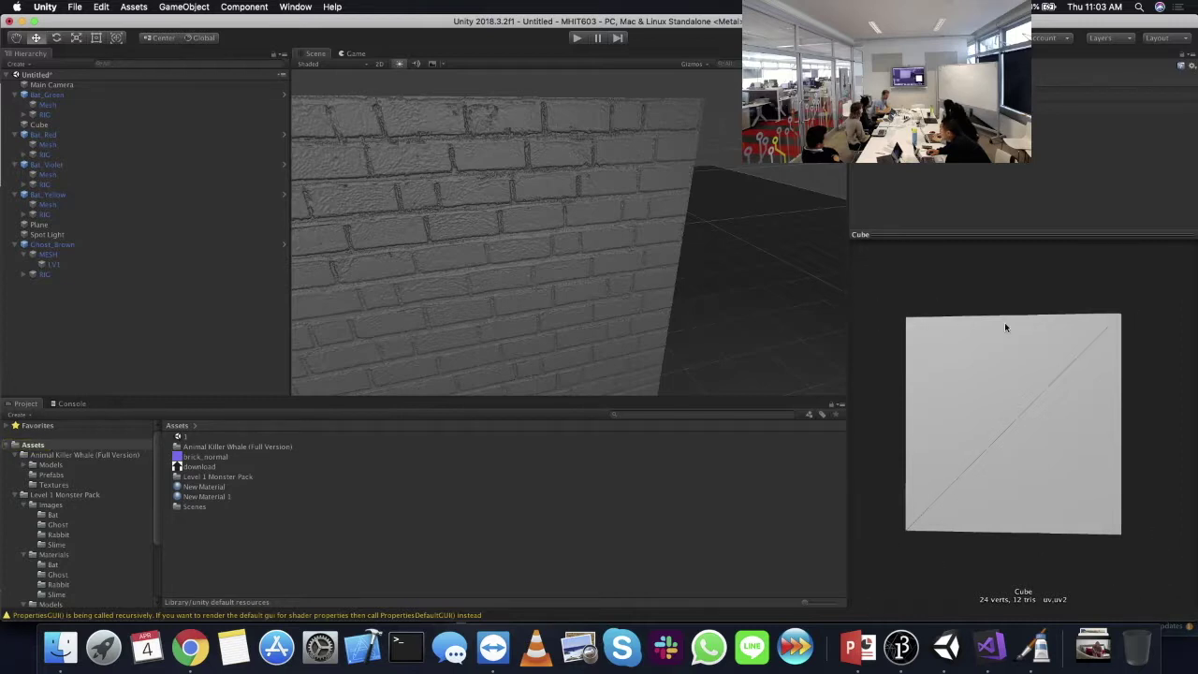
left_click_drag(1062, 334, 1027, 405)
left_click_drag(499, 250, 592, 254, "alt")
middle_click_drag(592, 253, 617, 245)
left_click_drag(616, 245, 681, 128, "alt")
left_click(238, 458)
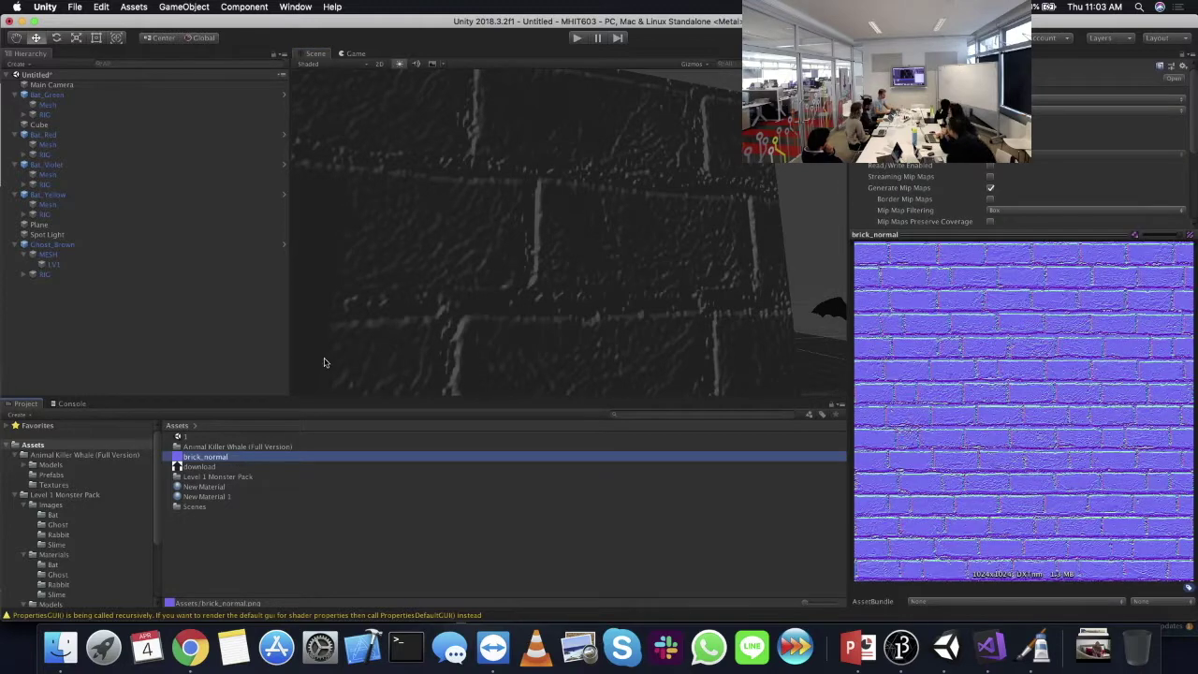
- Try brick_normal as the Height Map of the Cube's New Material 1, view the cube, and undo the assignment
left_click(42, 225)
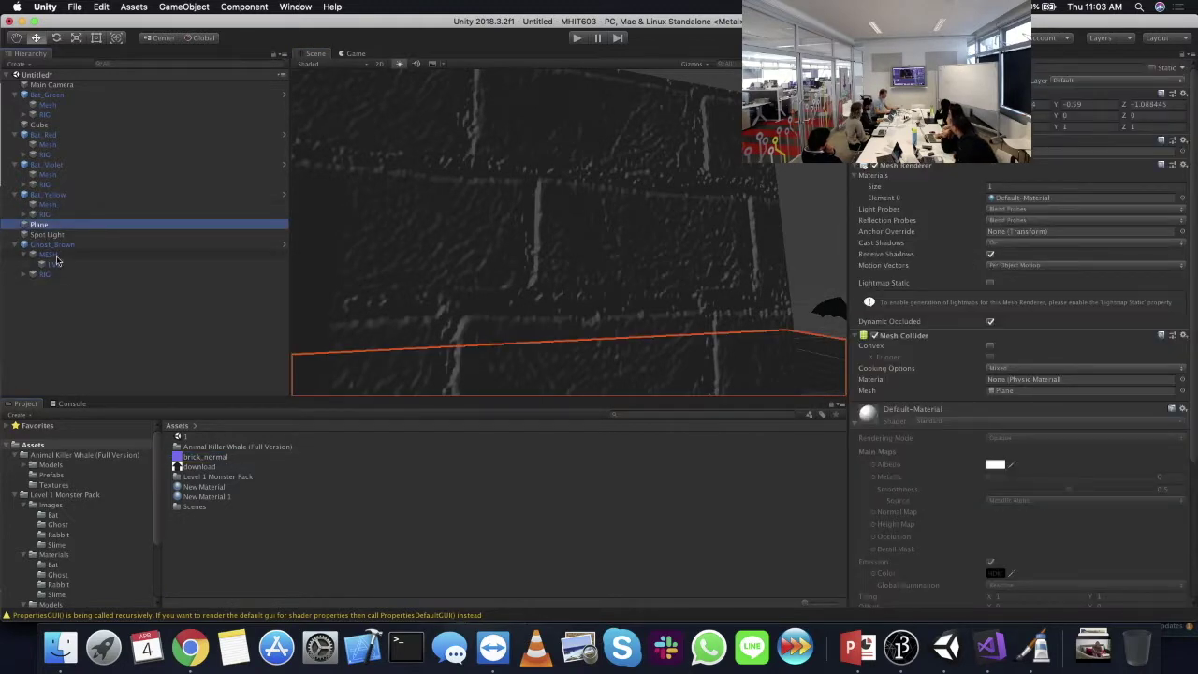
left_click(39, 125)
scroll(941, 505, "down", 3)
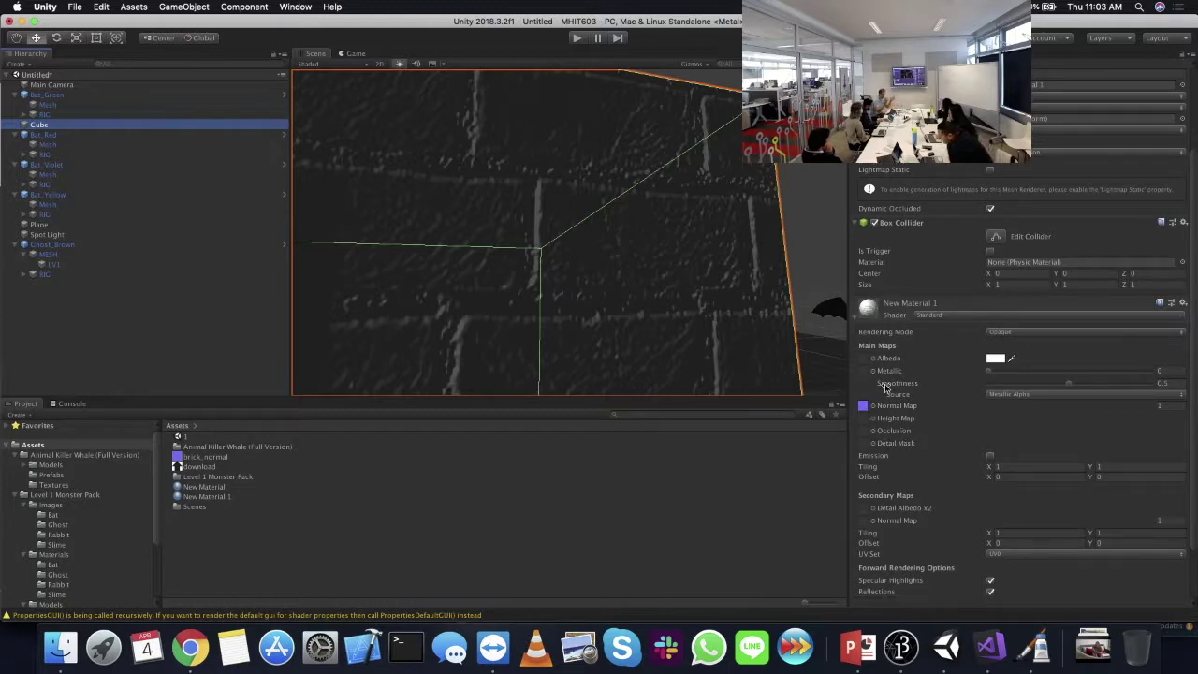
left_click_drag(205, 457, 867, 420)
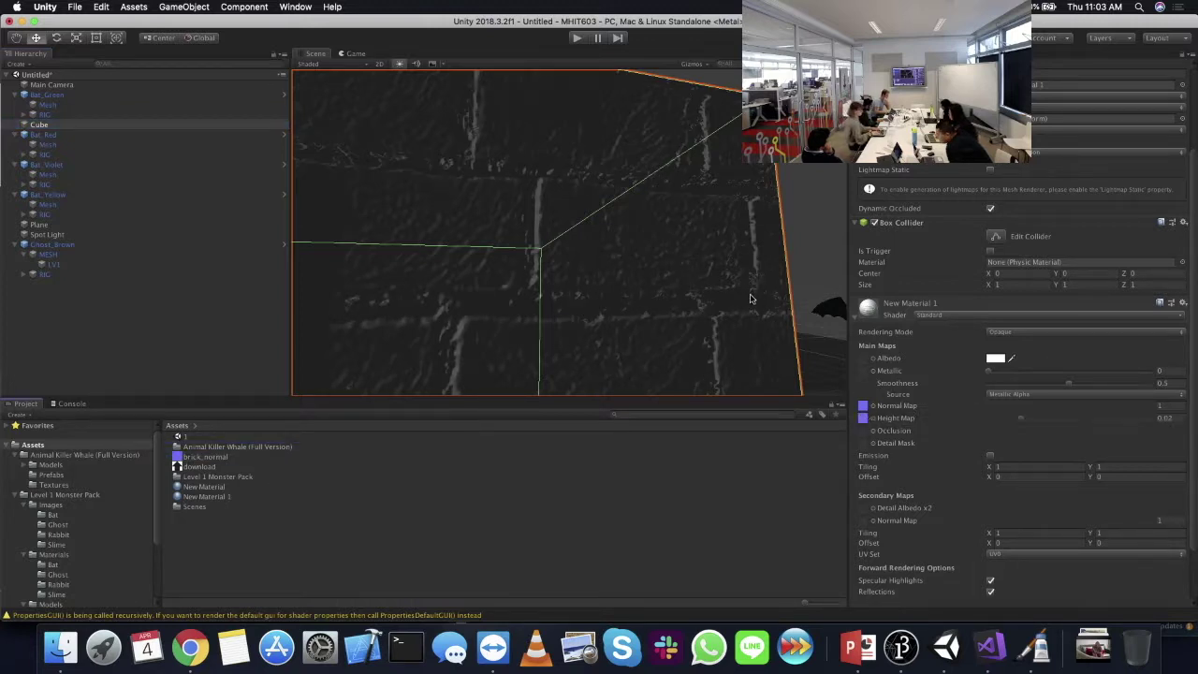
middle_click_drag(545, 253, 623, 265)
left_click_drag(624, 265, 703, 246, "alt")
mouse_move(703, 246)
middle_mouse_down()
mouse_move(690, 238)
mouse_move(703, 244)
middle_mouse_up()
scroll(694, 238, "up", 2)
scroll(703, 245, "down", 5)
right_click_drag(703, 244, 832, 260)
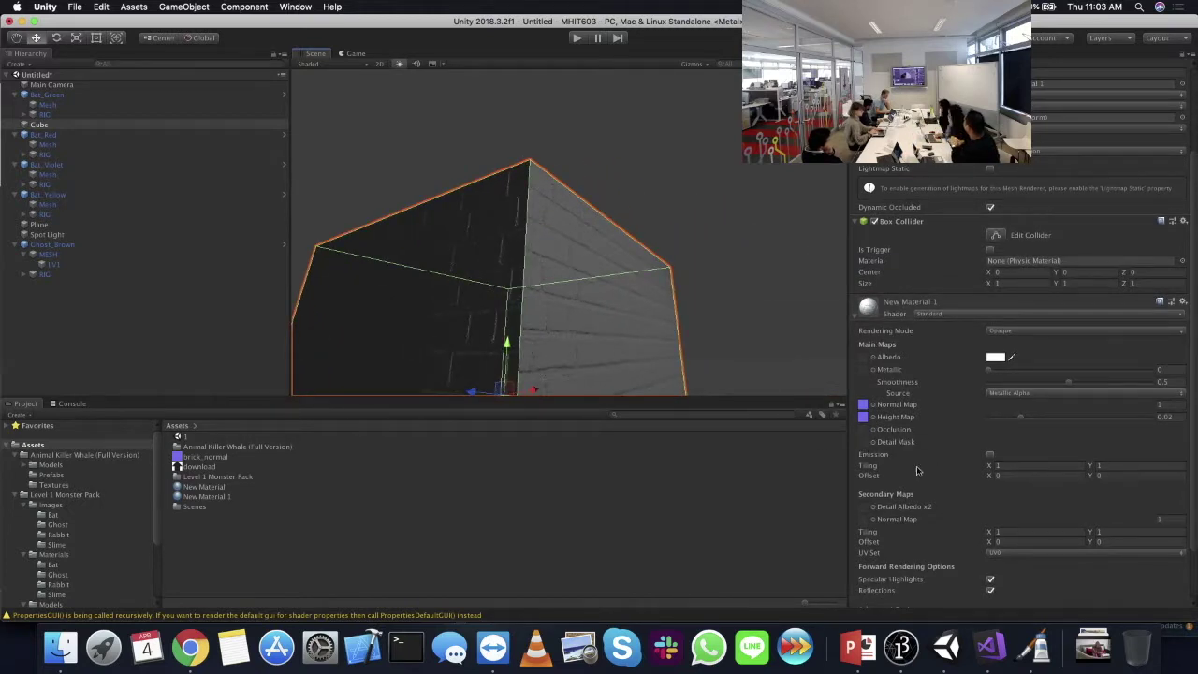
key("super+z")
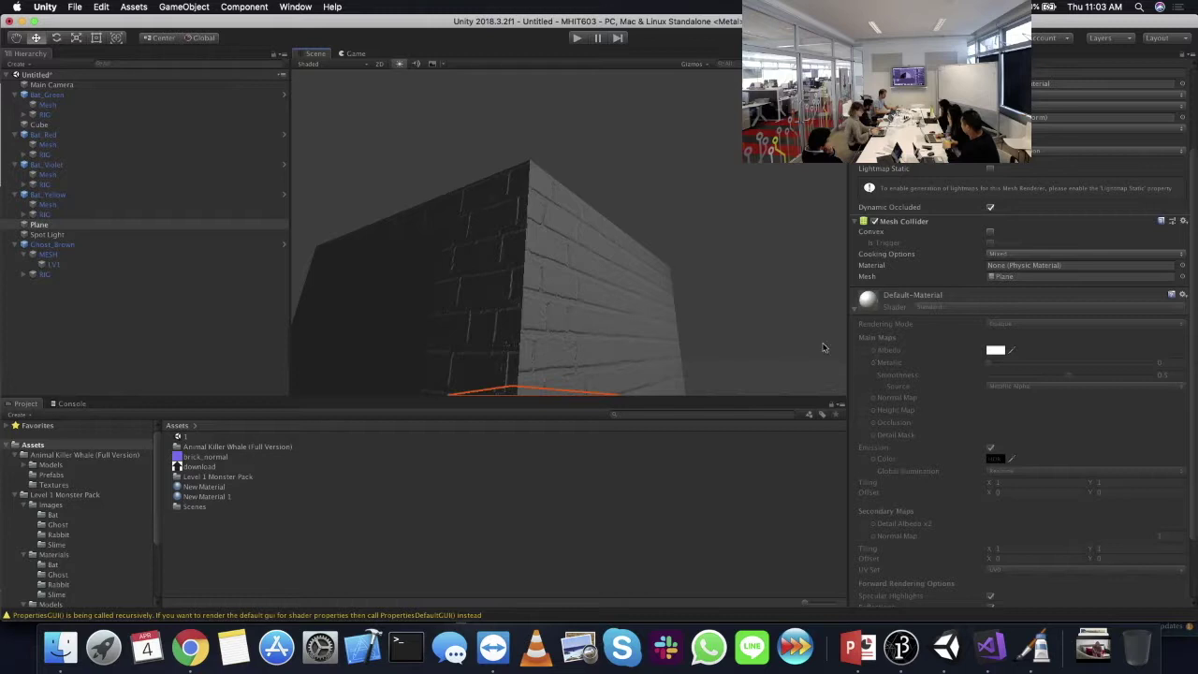
- Examine the brick cube and the surrounding scene from several angles and distances
right_click_drag(604, 272, 508, 407)
scroll(589, 299, "down", 5)
right_click_drag(768, 218, 789, 270)
left_click(733, 90)
middle_click_drag(809, 86, 769, 107)
scroll(769, 106, "up", 4)
right_click_drag(740, 150, 754, 133)
middle_click_drag(687, 154, 651, 183)
left_click_drag(650, 183, 680, 231, "alt")
right_click_drag(680, 231, 909, 189)
middle_click_drag(707, 192, 620, 274)
scroll(686, 261, "up", 4)
scroll(618, 278, "up", 3)
- Select the Ghost_Brown model, frame it, and look around it towards the bats
left_click(590, 315)
right_click_drag(652, 280, 521, 274)
middle_click_drag(521, 274, 543, 277)
key("f")
right_click_drag(655, 265, 490, 247)
key("super+Tab")
left_click(1010, 548)
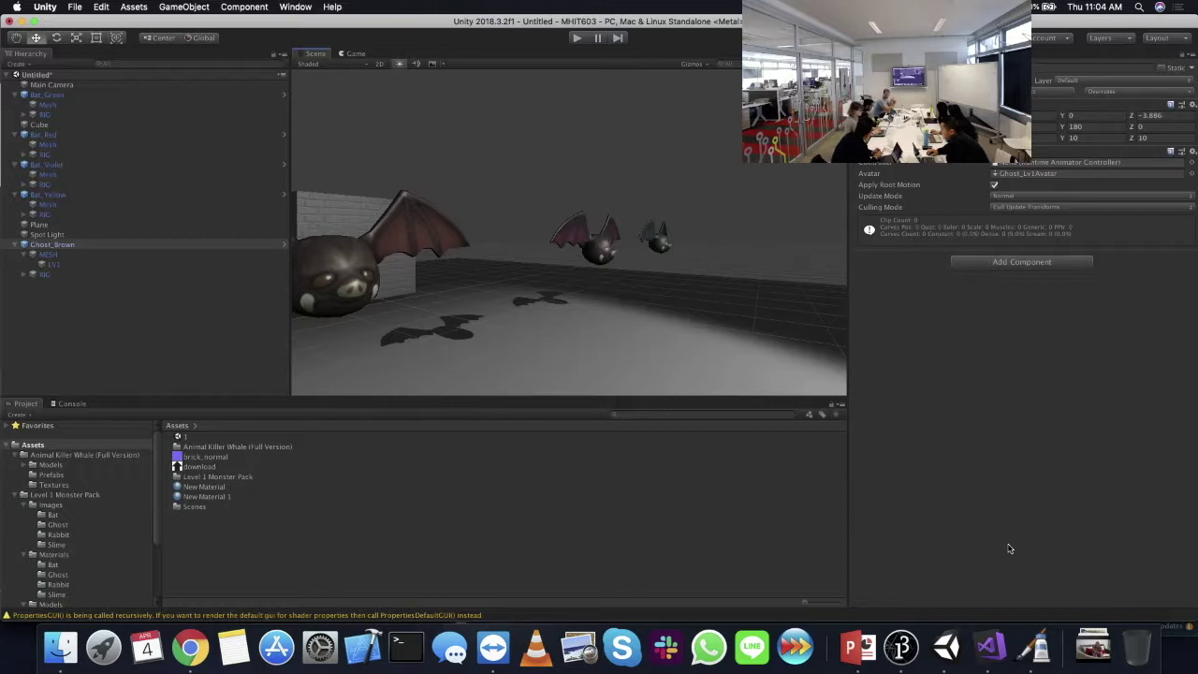
- Inspect the Bat_Yellow material settings on the yellow bat's Mesh and view the bat framed in the scene
left_click(370, 256)
left_click(446, 227)
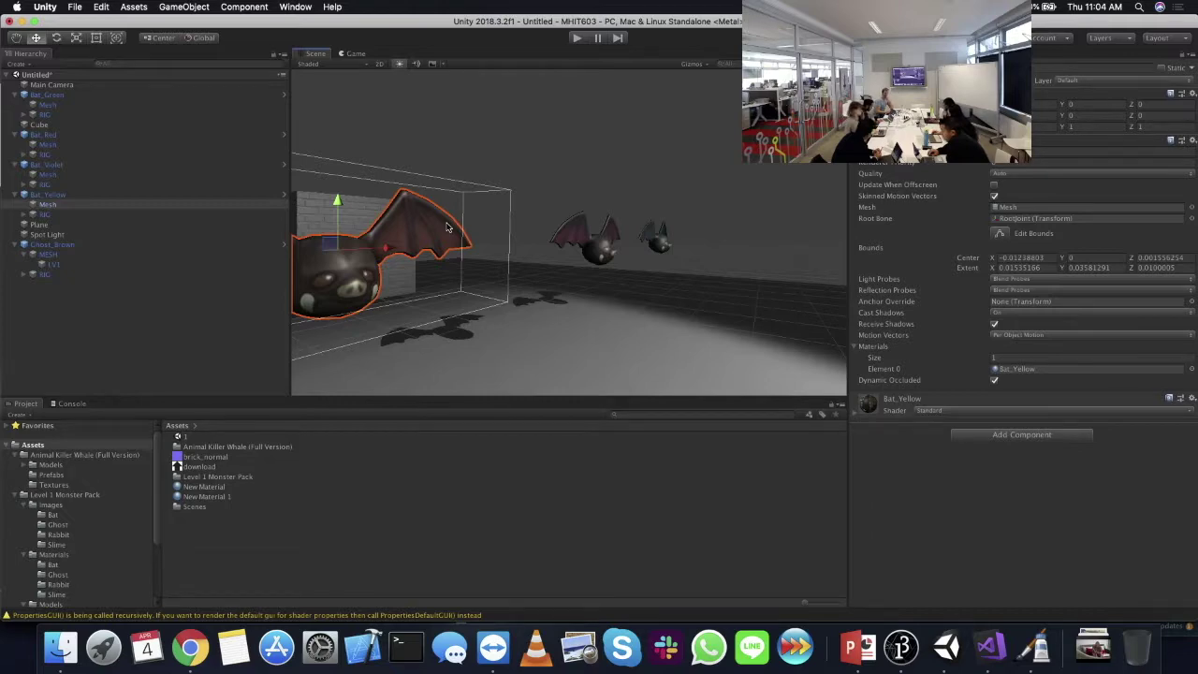
left_click(859, 418)
scroll(1163, 473, "down", 5)
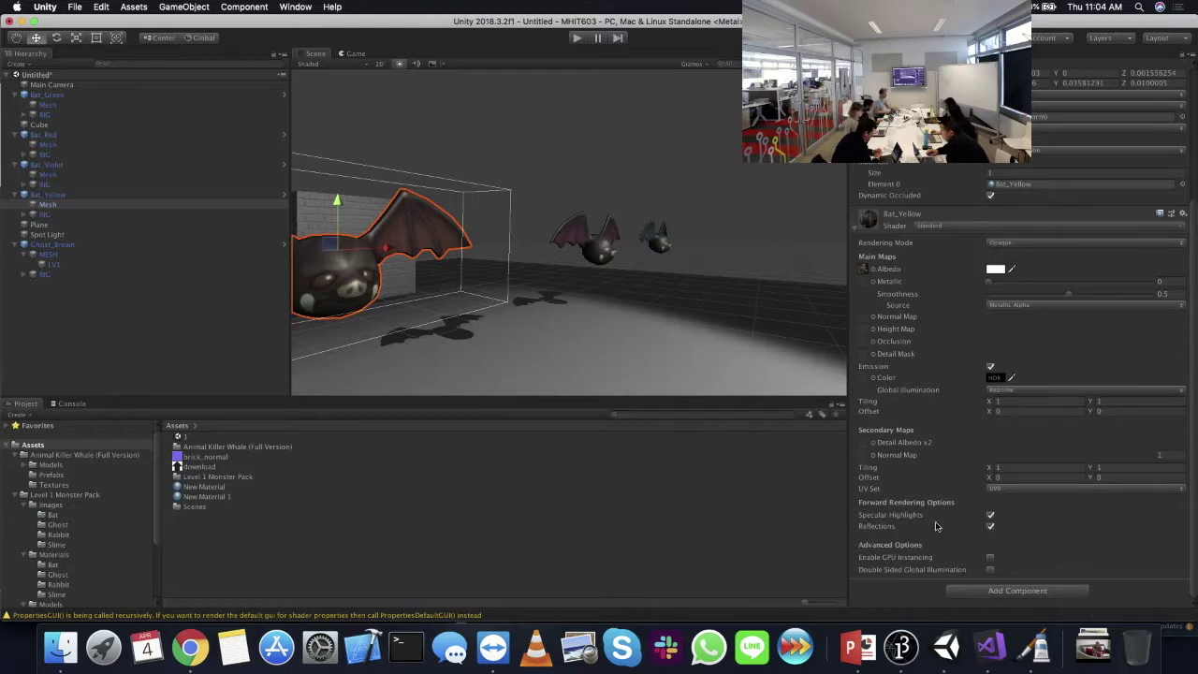
key("f")
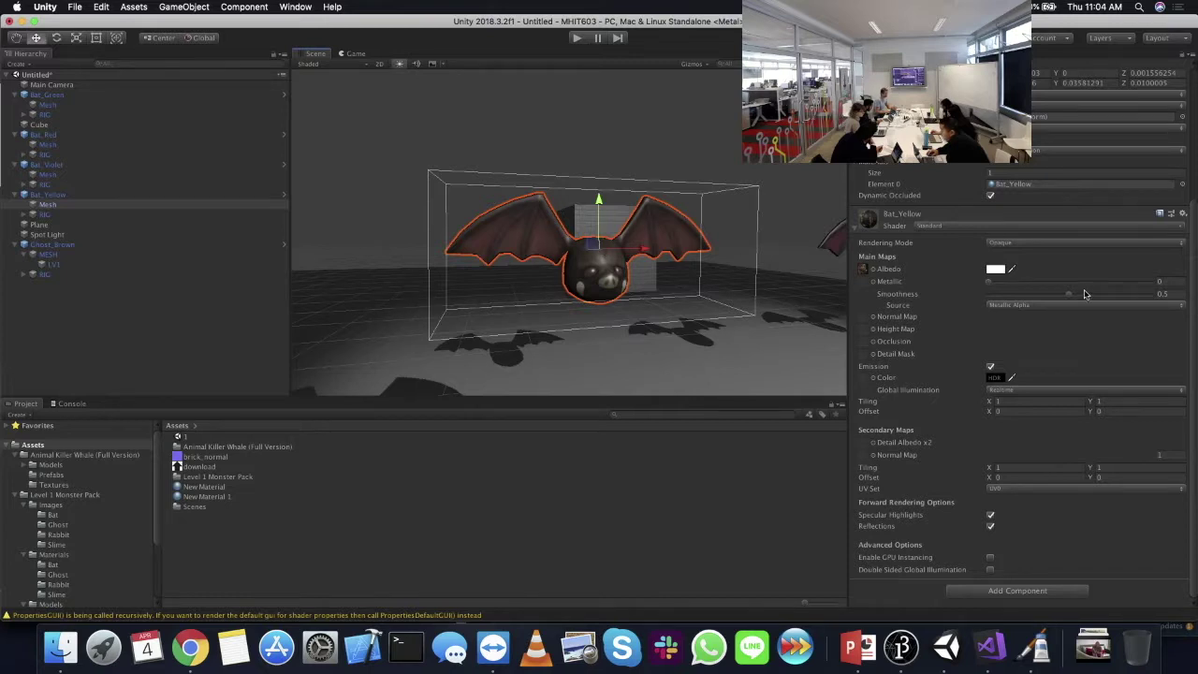
scroll(721, 252, "up", 3)
left_click_drag(540, 215, 577, 225, "alt")
right_click_drag(683, 252, 777, 282)
- Frame the Ghost_Brown model in the scene and select its LV1 mesh
left_click(696, 247)
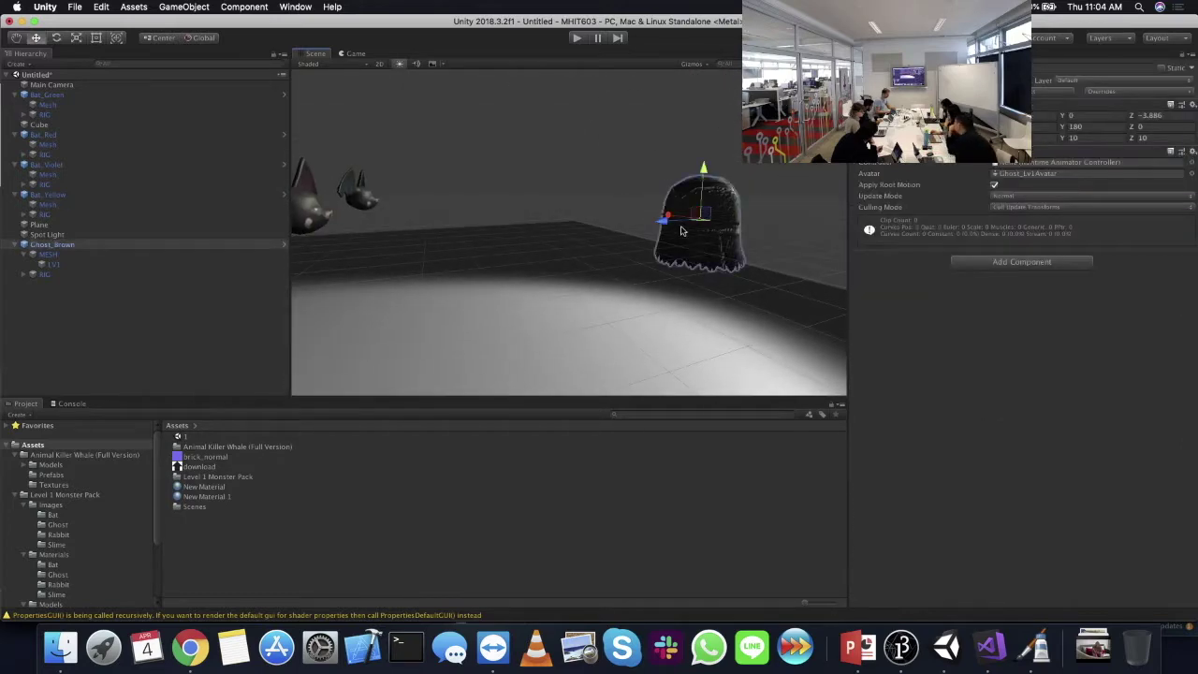
key("f")
right_click_drag(655, 247, 507, 225)
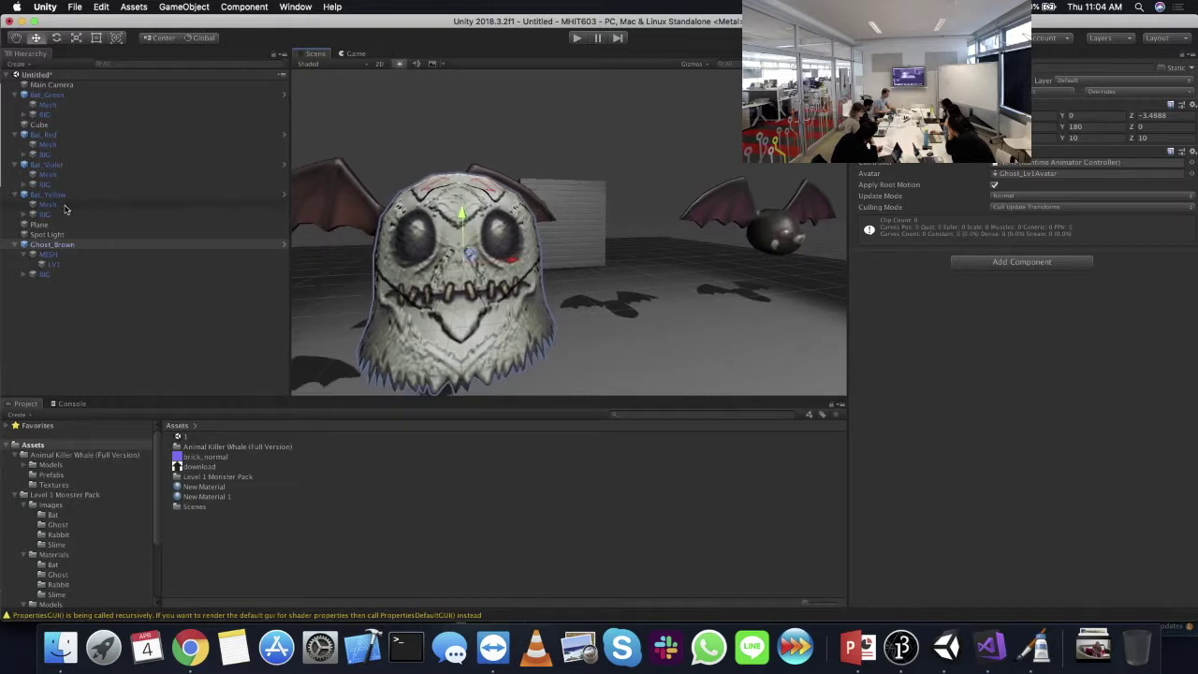
left_click(47, 264)
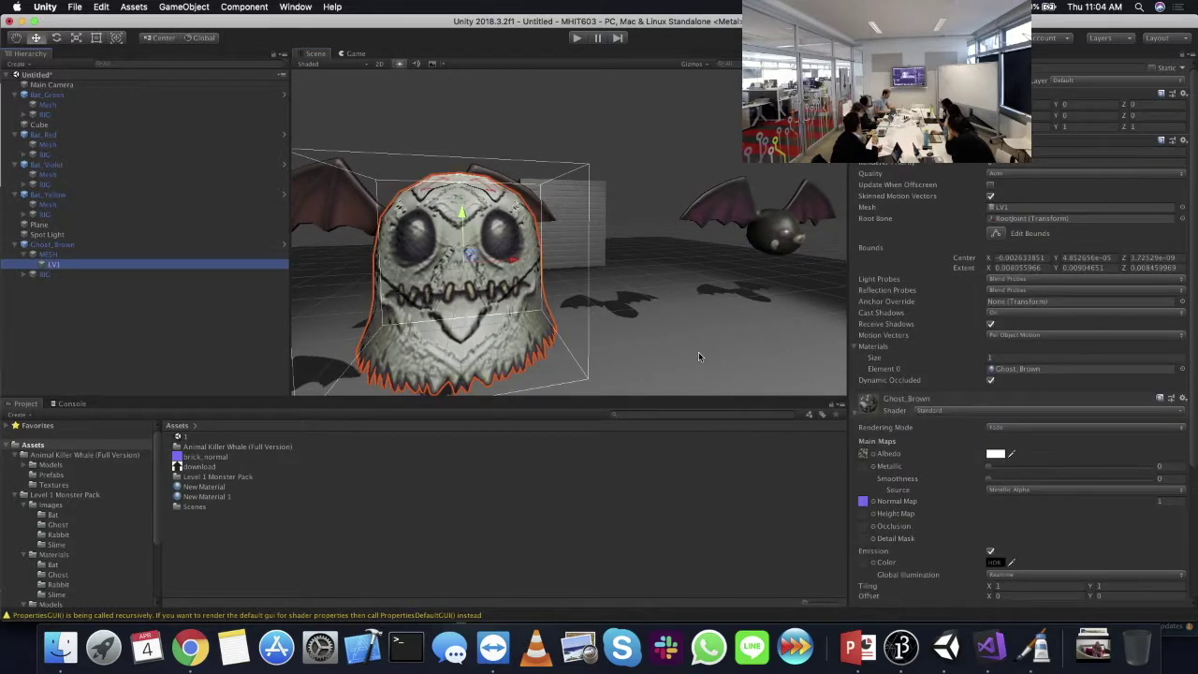
- Keep the Ghost_Brown material in Fade rendering mode, lower its Albedo alpha to 141, and view the ghost
left_click(1025, 430)
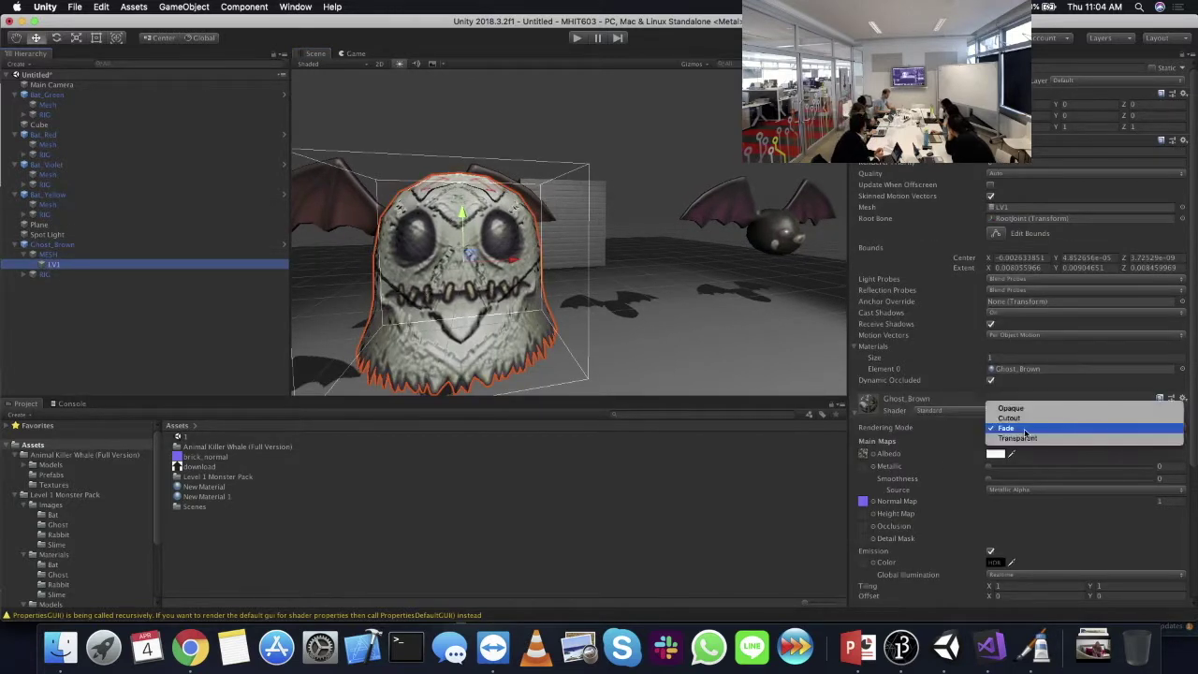
left_click(997, 454)
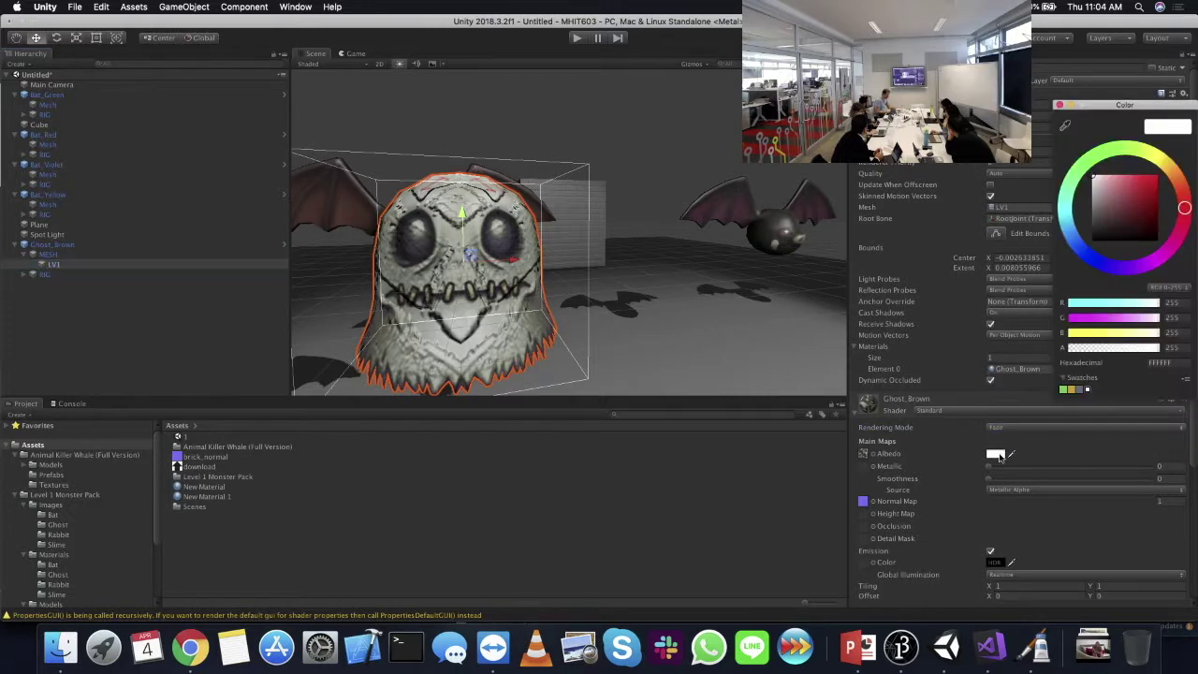
left_click(1114, 349)
mouse_move(1114, 354)
left_mouse_down()
mouse_move(1154, 349)
mouse_move(1120, 347)
left_mouse_up()
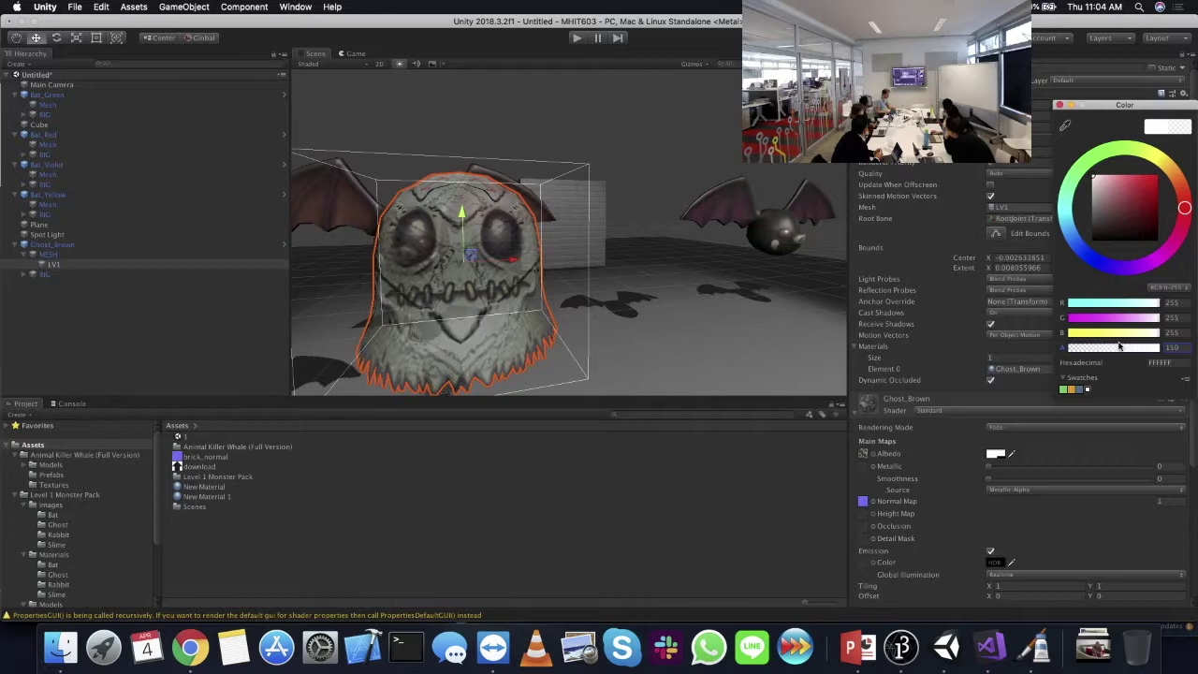
middle_click_drag(619, 267, 631, 264)
mouse_move(630, 264)
left_mouse_down("alt")
mouse_move(610, 259)
mouse_move(622, 268)
left_mouse_up("alt")
left_click_drag(637, 311, 481, 168, "alt")
- Restore the Ghost_Brown material's Albedo alpha to 255 and close the colour picker
left_click(995, 454)
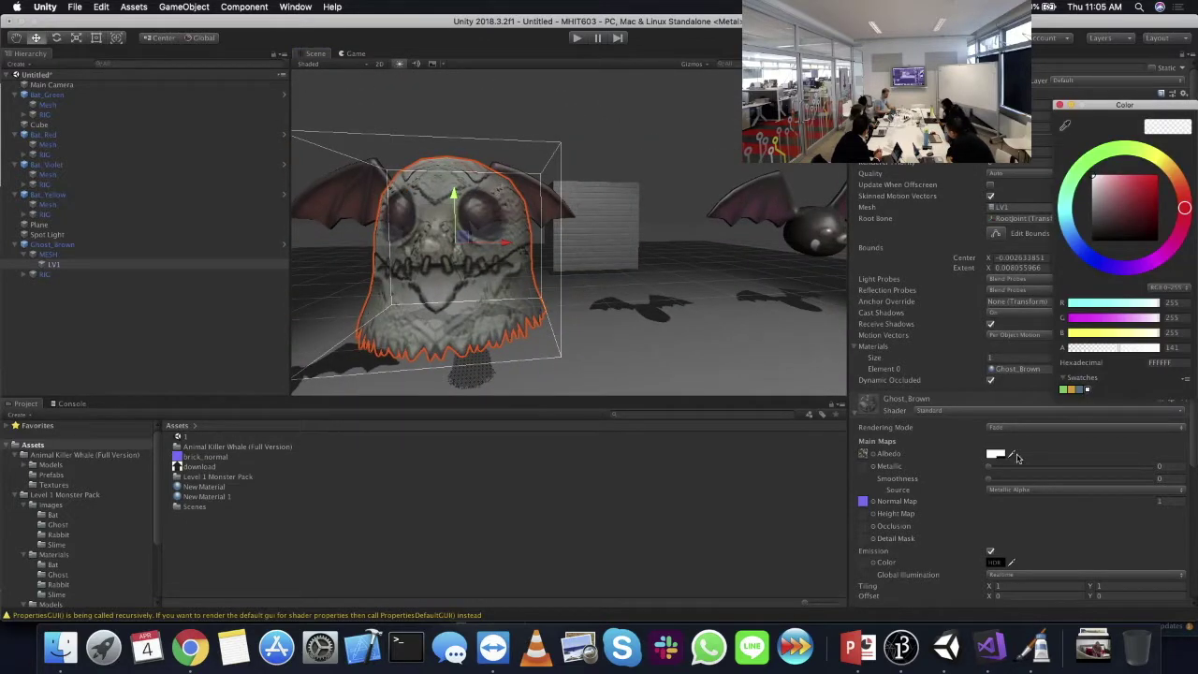
left_click_drag(1120, 348, 1176, 350)
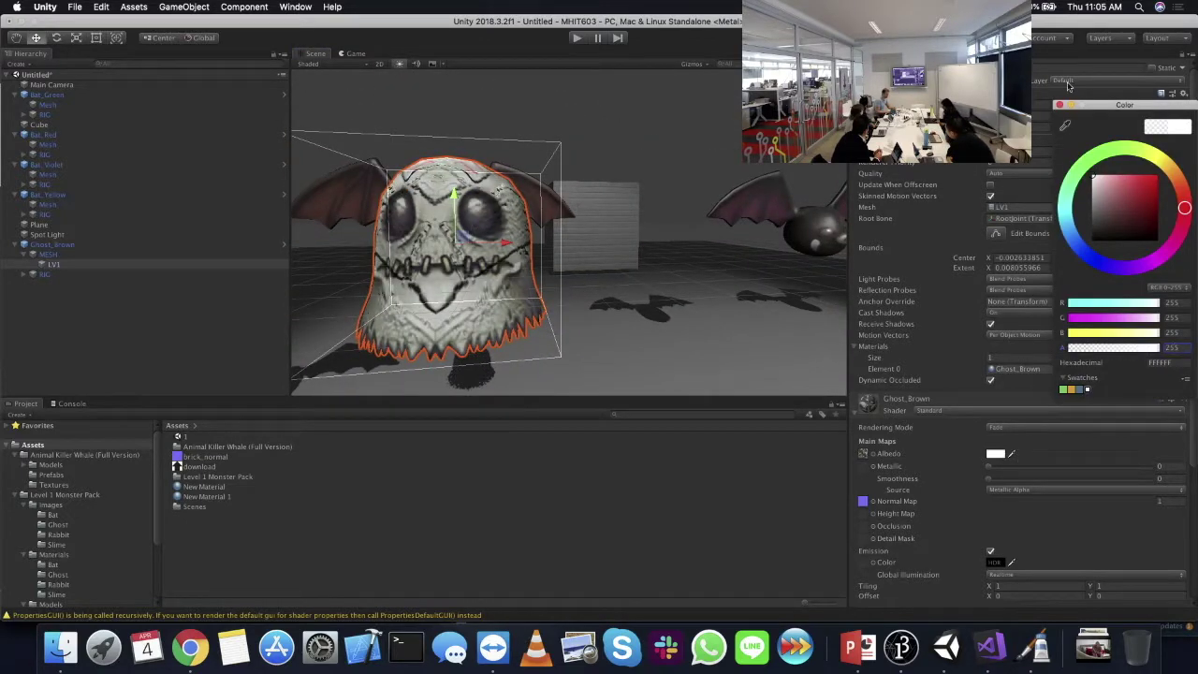
left_click(1058, 105)
- Try the Cutout and Transparent rendering modes on the Ghost_Brown material
left_click(1004, 428)
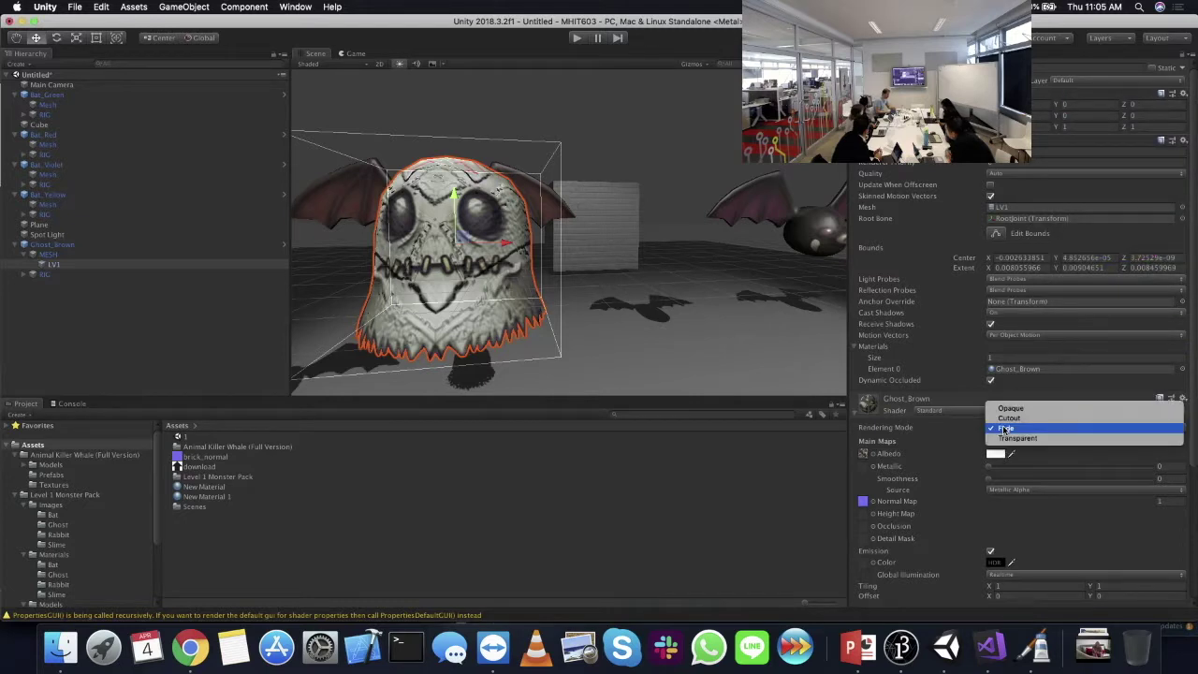
left_click(1003, 419)
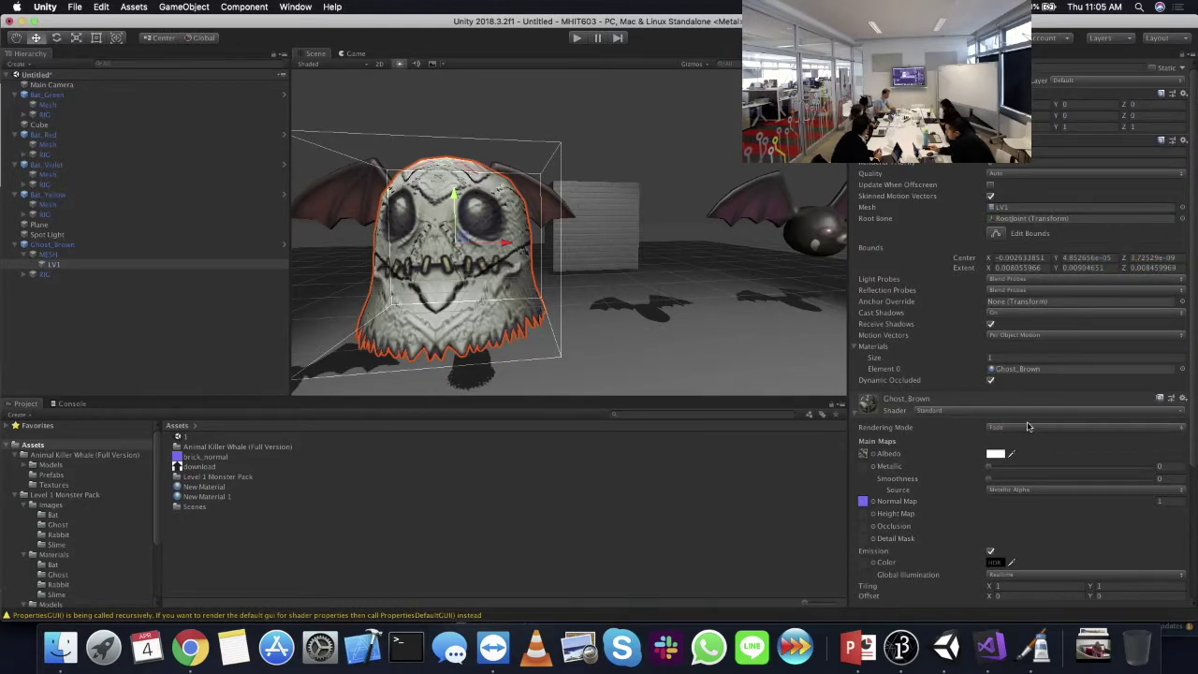
left_click(1029, 427)
left_click(1024, 439)
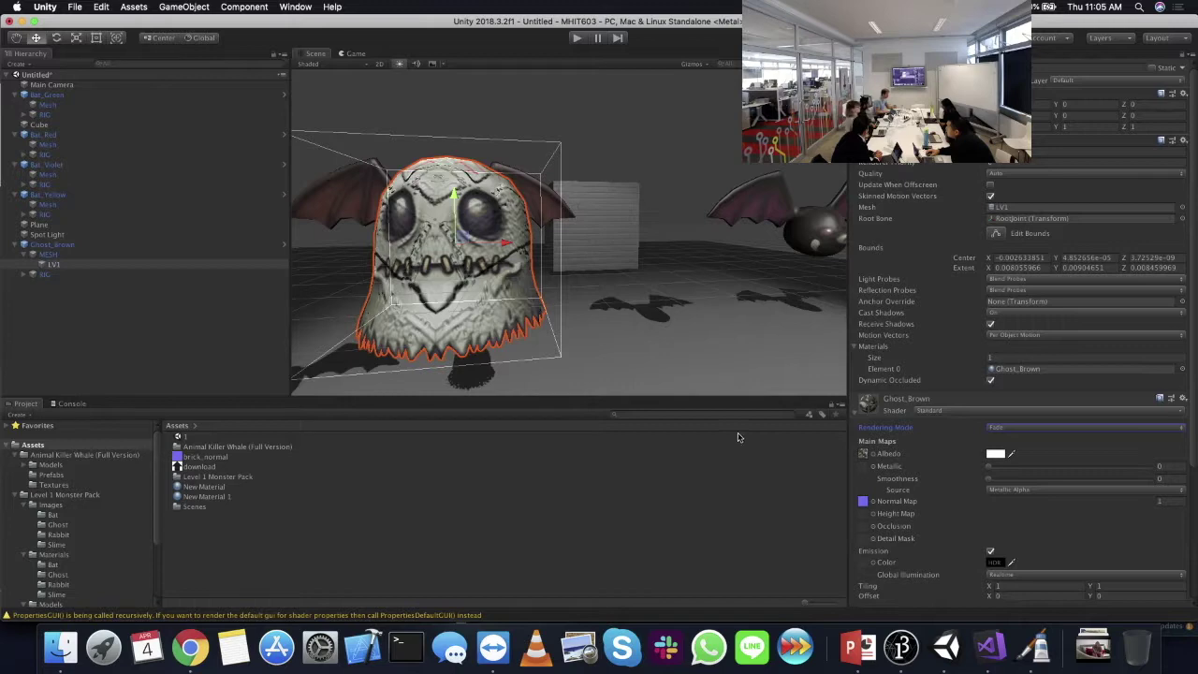
- Select the Bat_Red model's Mesh and expand its Bat_Red material settings
scroll(604, 329, "up", 8)
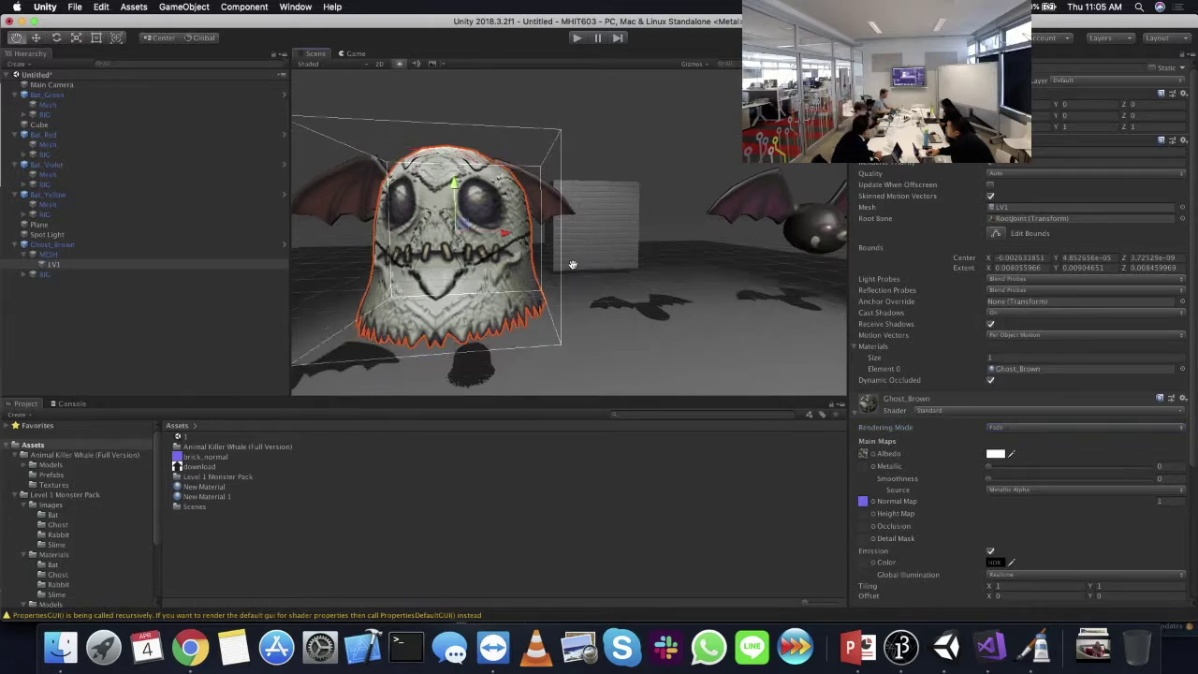
left_click(679, 257)
left_click(708, 254)
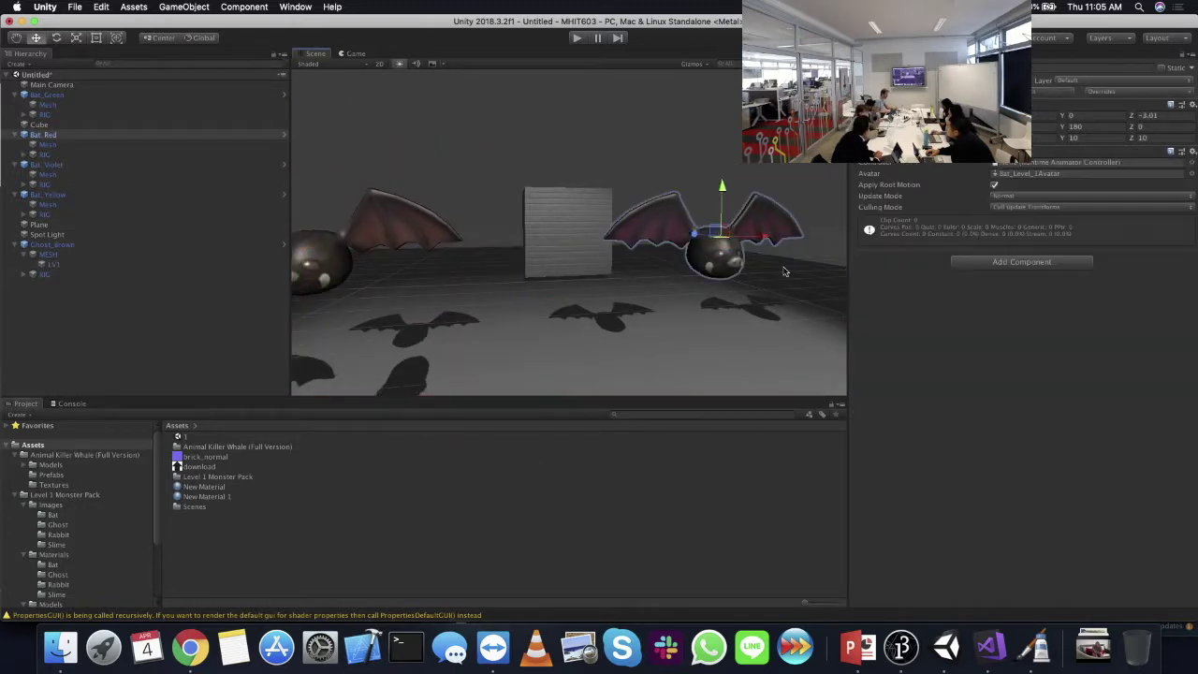
left_click(47, 144)
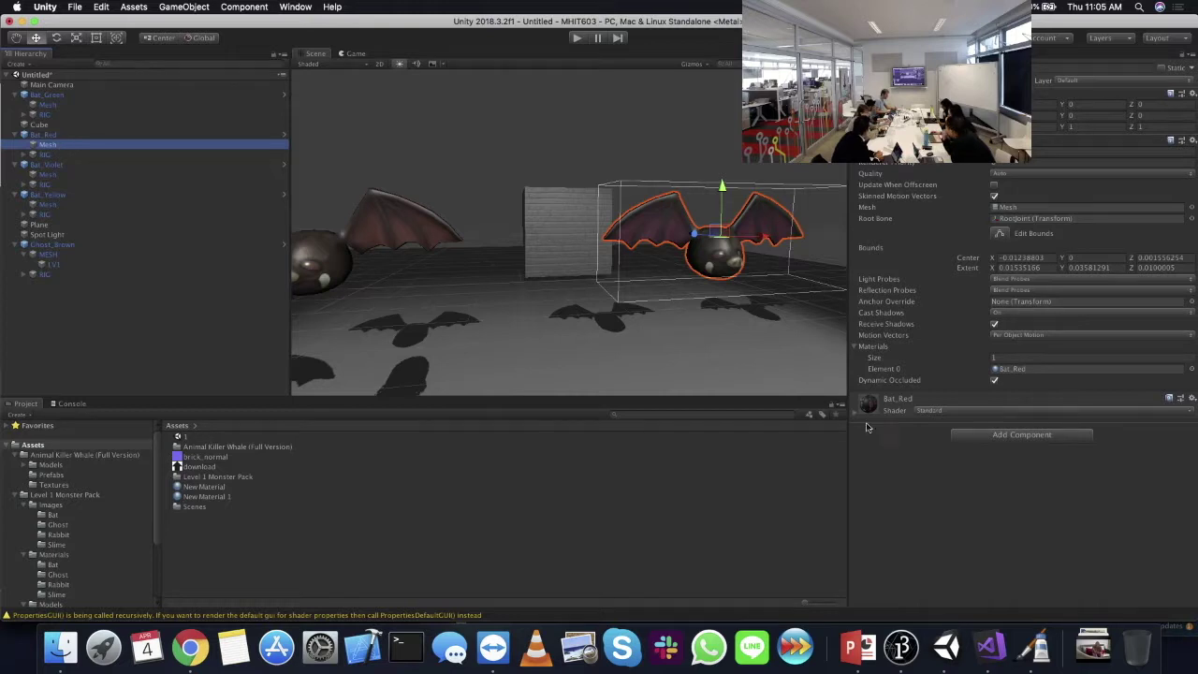
left_click(860, 417)
- Try changing the Bat_Red material's Albedo alpha while it is in Opaque rendering mode
left_click(997, 455)
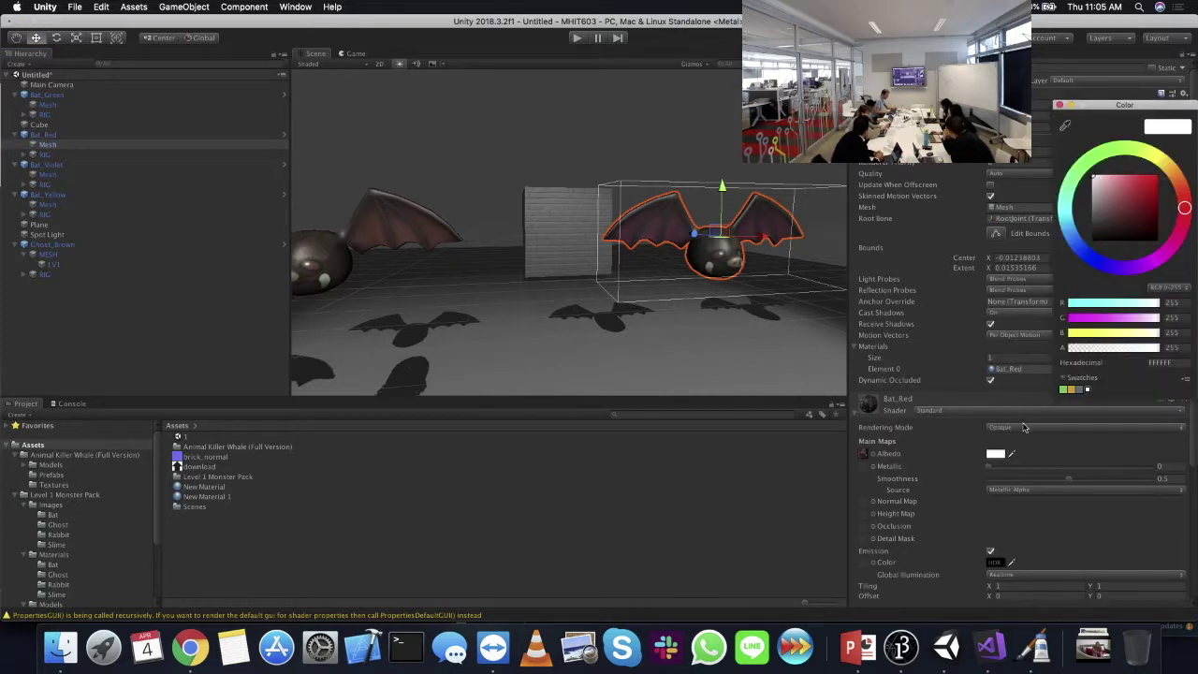
left_click(1024, 428)
left_click(1022, 429)
left_click(996, 457)
mouse_move(1146, 350)
left_mouse_down()
mouse_move(1072, 348)
mouse_move(1172, 350)
mouse_move(1093, 358)
mouse_move(1165, 346)
left_mouse_up()
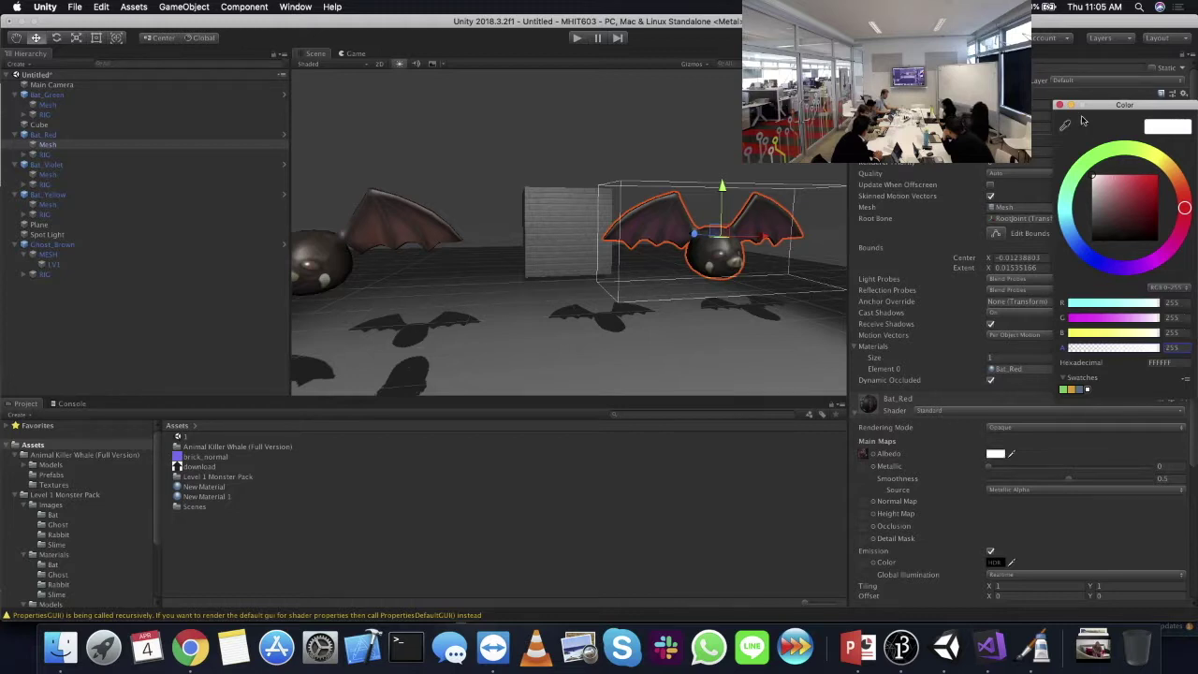
left_click(1060, 106)
left_click(995, 455)
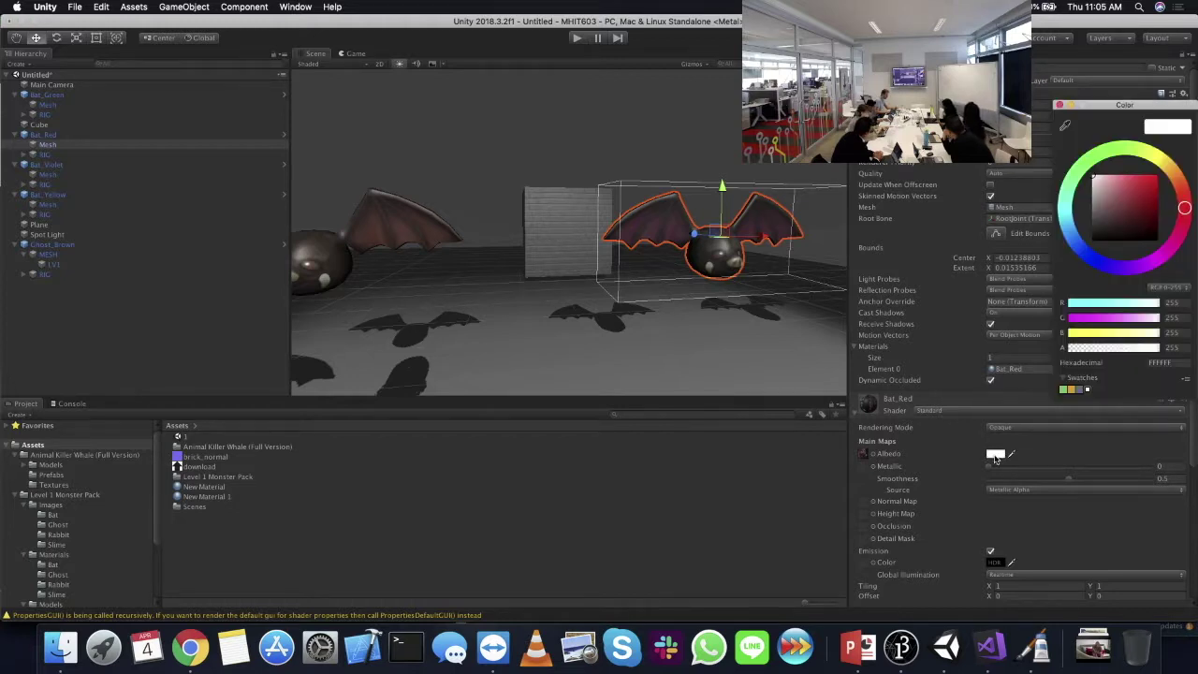
- Set the Bat_Red material to Transparent rendering mode and lower its Albedo alpha to 91
left_click(1025, 427)
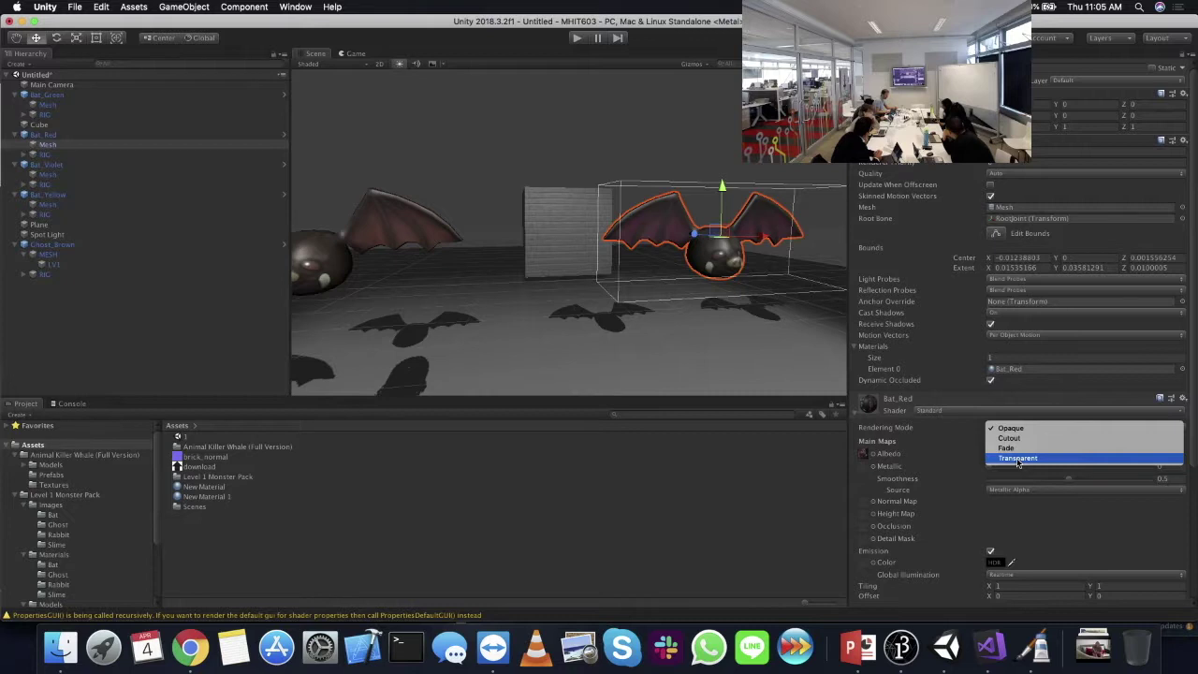
left_click(1018, 458)
left_click(993, 455)
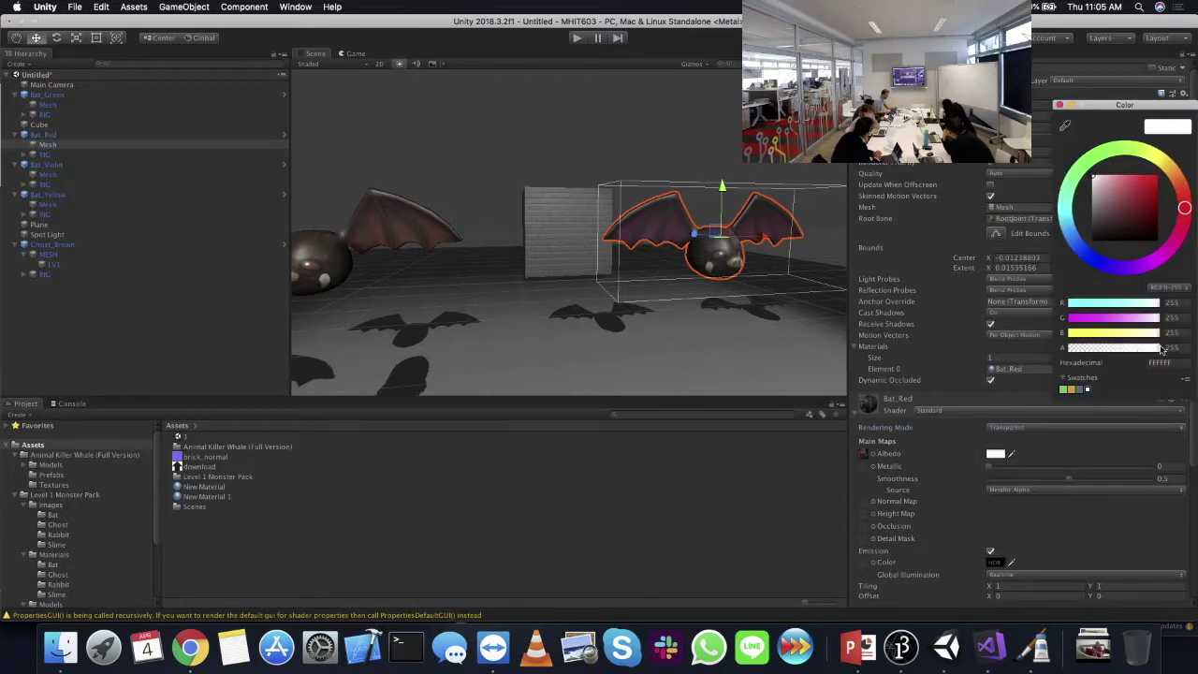
mouse_move(1105, 352)
left_mouse_down()
mouse_move(1074, 352)
mouse_move(1103, 353)
left_mouse_up()
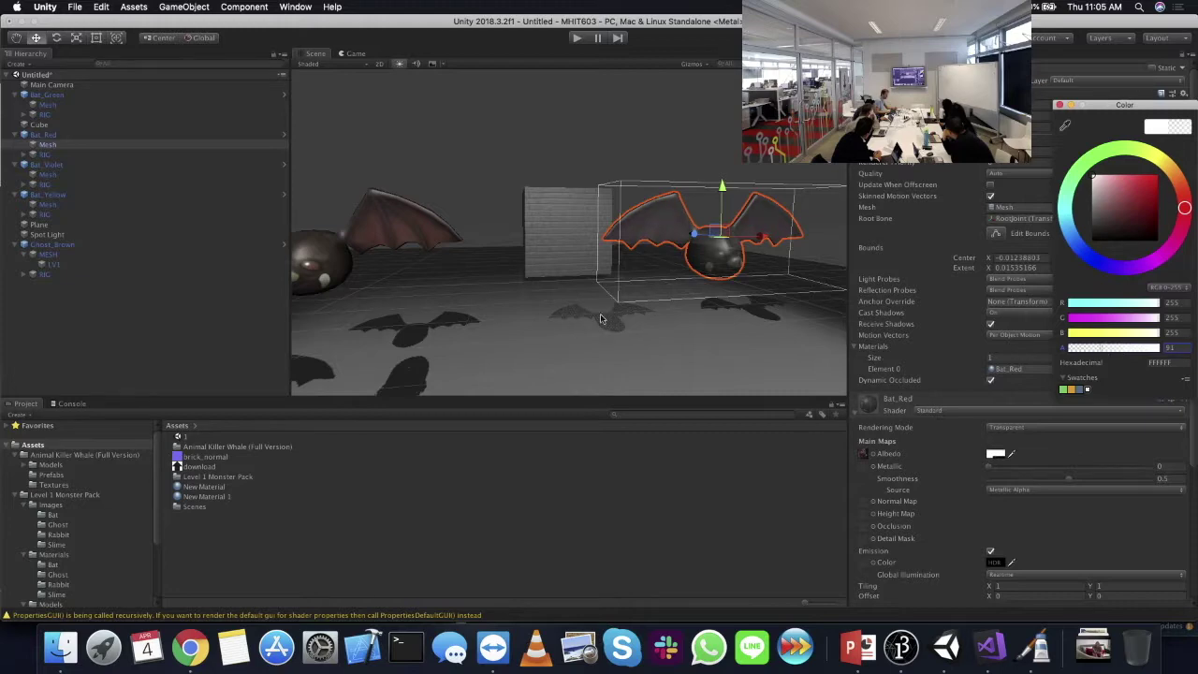
- Lower the Bat_Red material's Albedo alpha to 0 in Transparent mode, raise it to 105 and close the colour picker
left_click_drag(646, 316, 806, 363, "alt")
left_click(995, 454)
left_click_drag(1107, 356, 1008, 345)
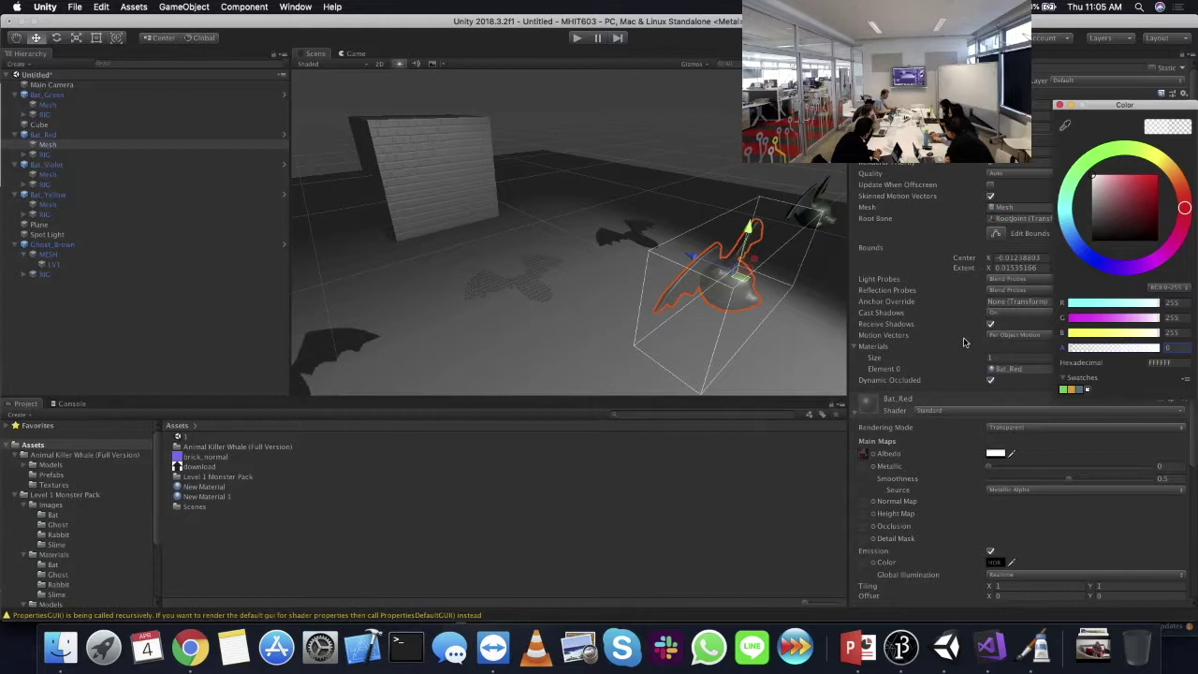
left_click_drag(1002, 352, 1107, 346)
left_click(1059, 105)
- Switch the Bat_Red material to Fade rendering mode, test lower Albedo alpha values and finish at 255
left_click(1026, 428)
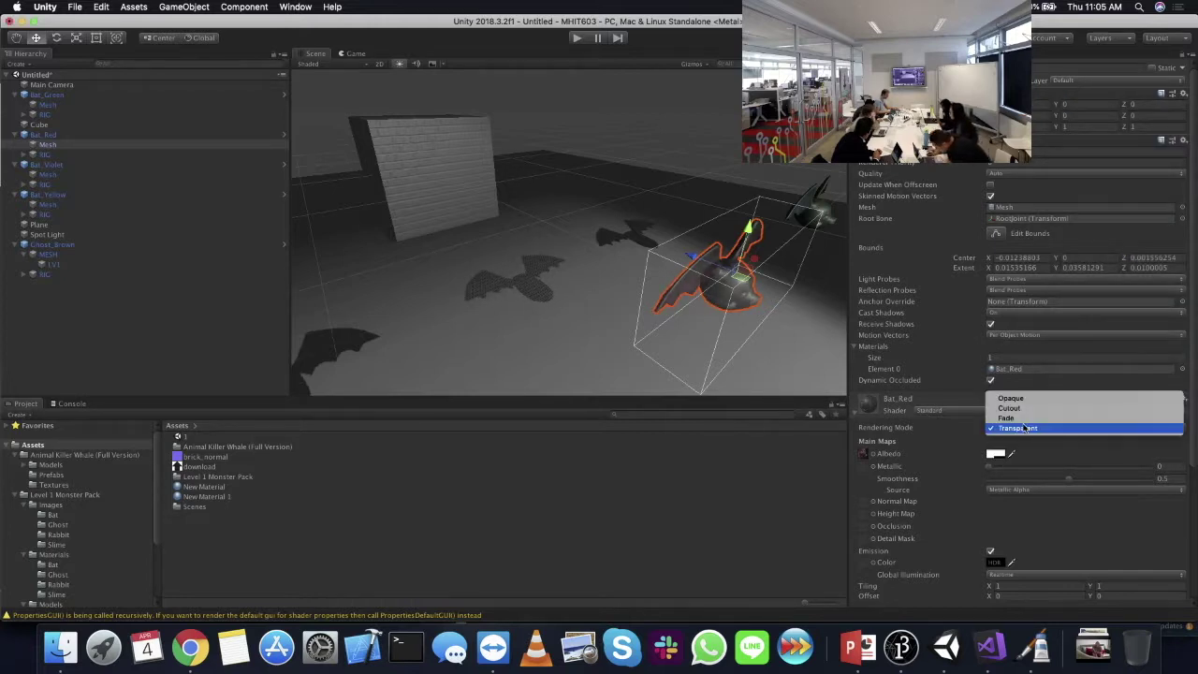
left_click(1026, 417)
left_click(995, 454)
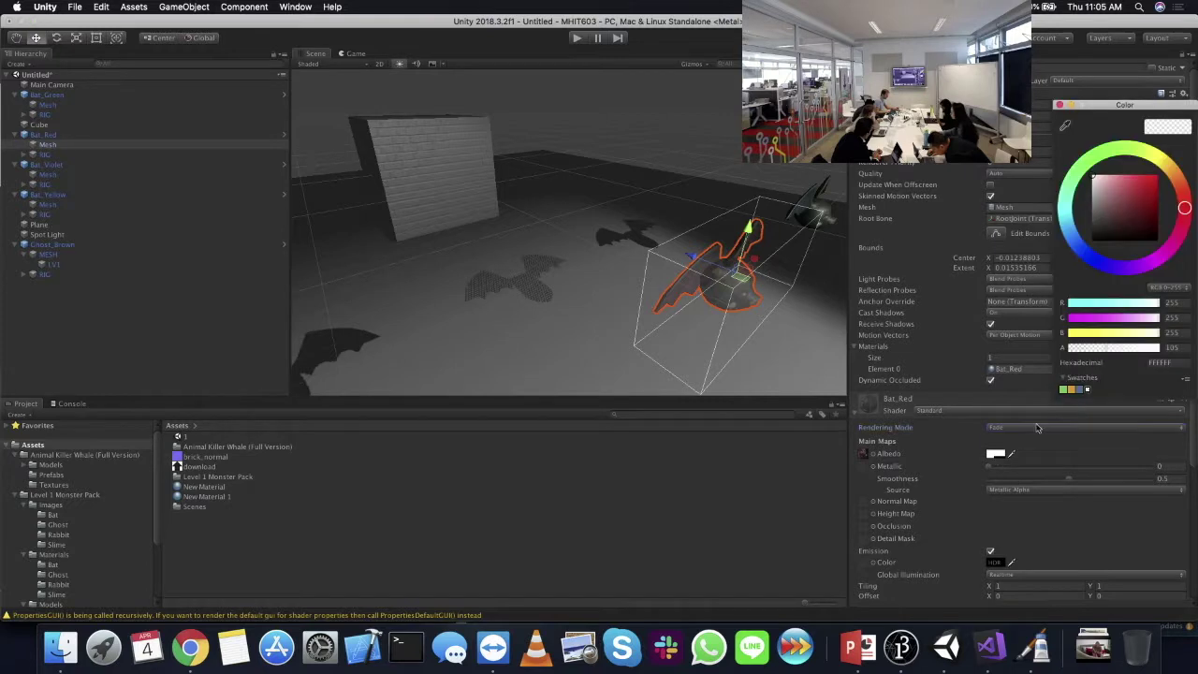
left_click_drag(1114, 349, 1042, 349)
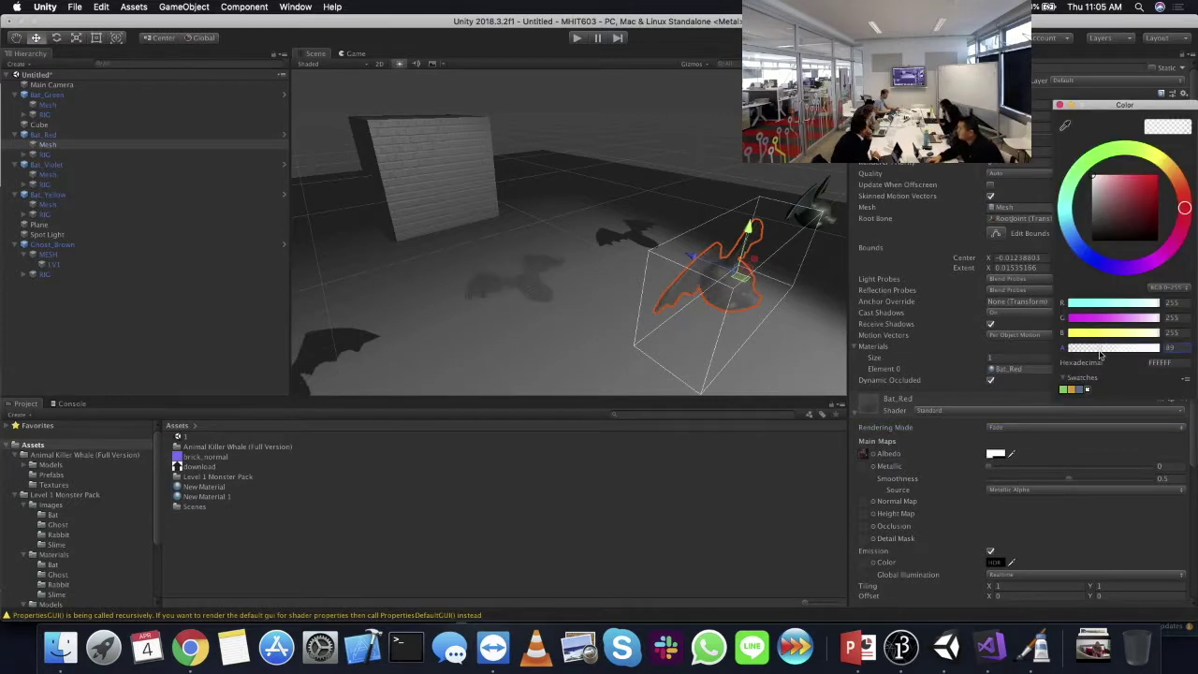
left_click_drag(1032, 351, 1176, 339)
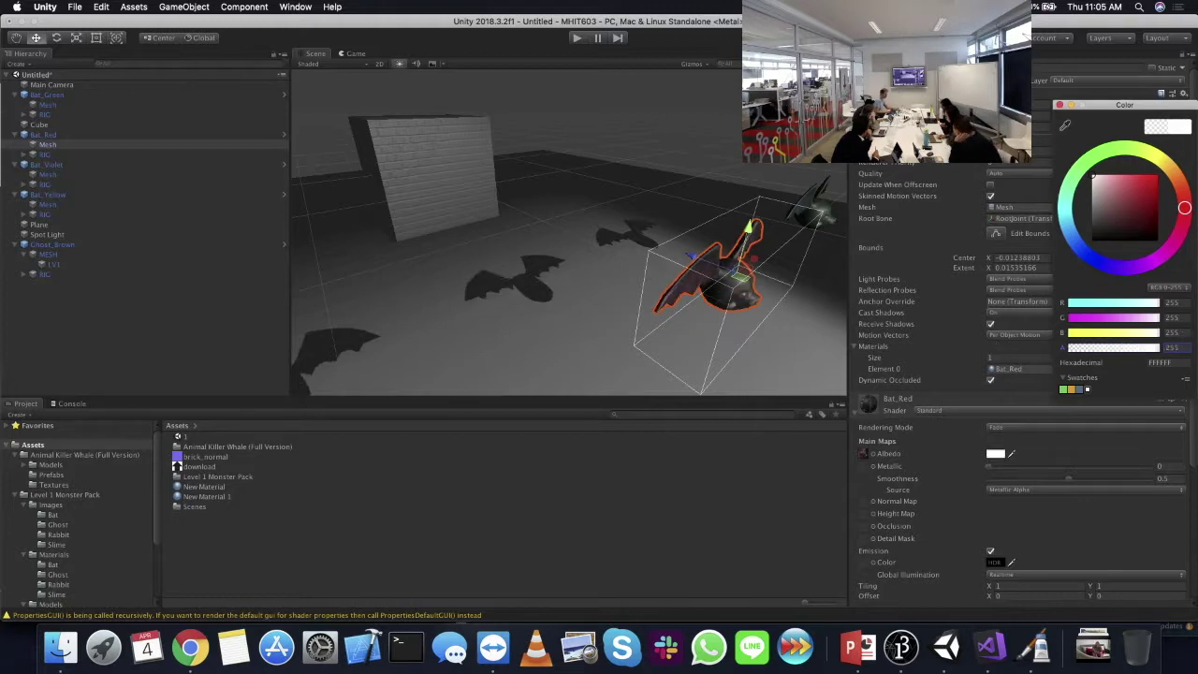
left_click(1060, 105)
- Switch to the PowerPoint presentation and advance from the Textures title slide to the Texture Mapping slide
key("super+Tab")
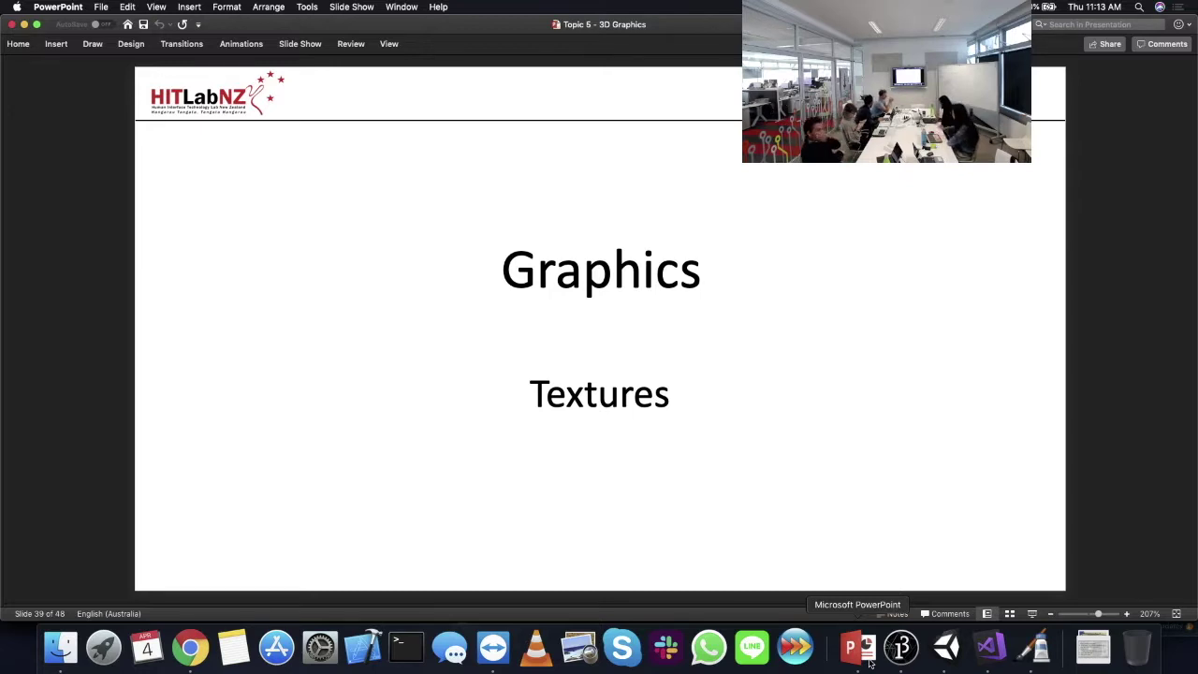
key("Down")
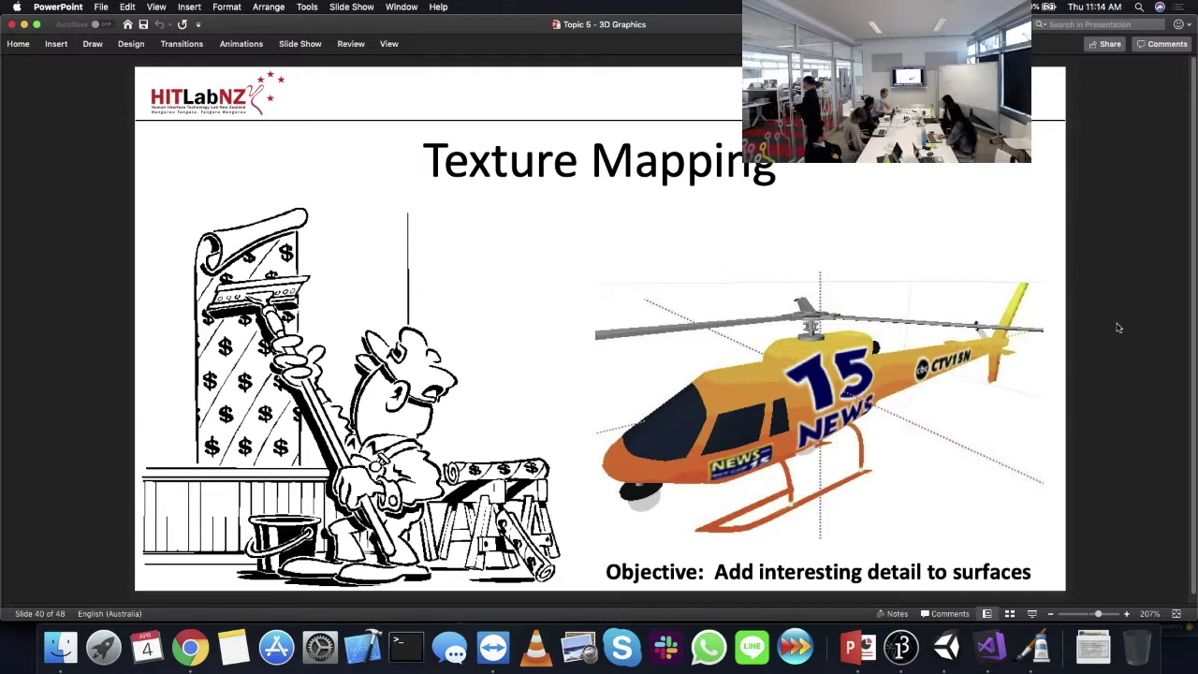
- Switch to Unity and inspect the Mesh of Bat_Level_1 from the Level 1 Monster Pack's Models folder in the preview
left_click(945, 646)
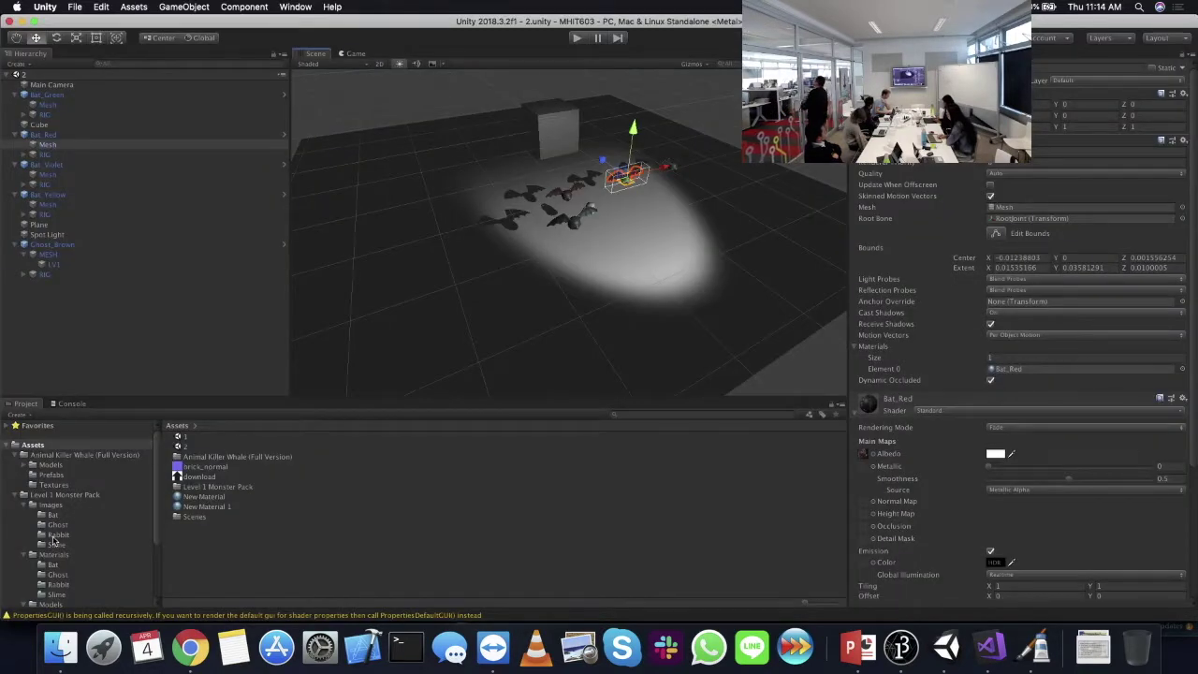
left_click(56, 525)
scroll(67, 556, "down", 4)
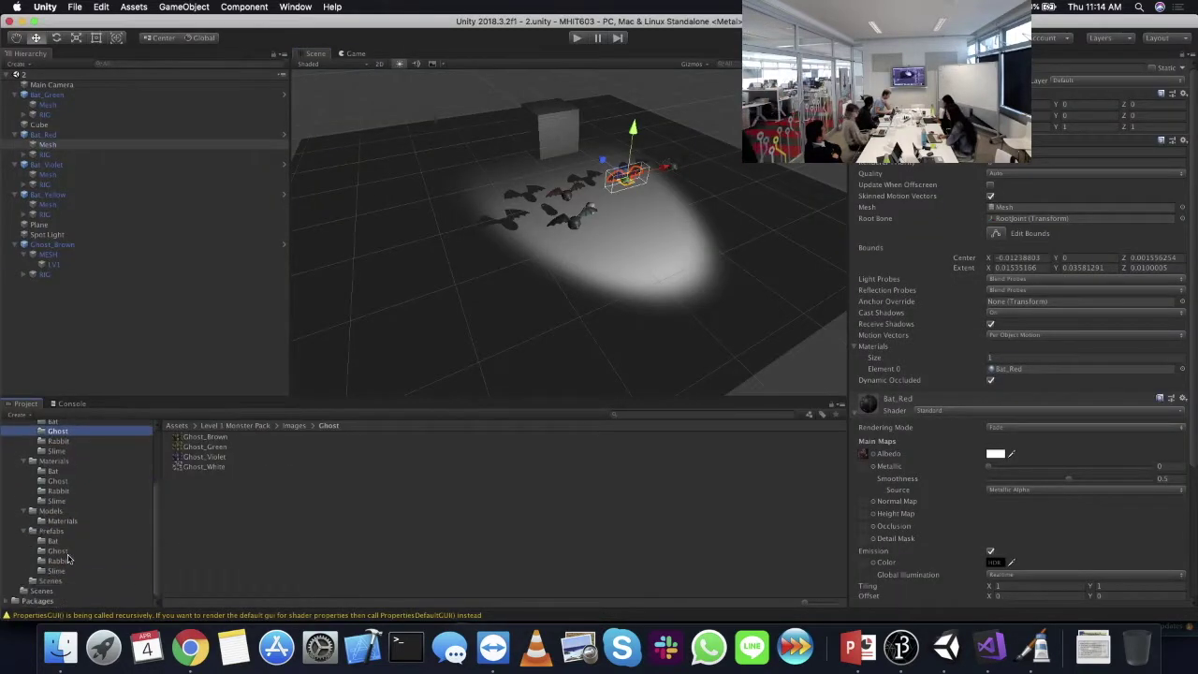
left_click(62, 521)
left_click(51, 510)
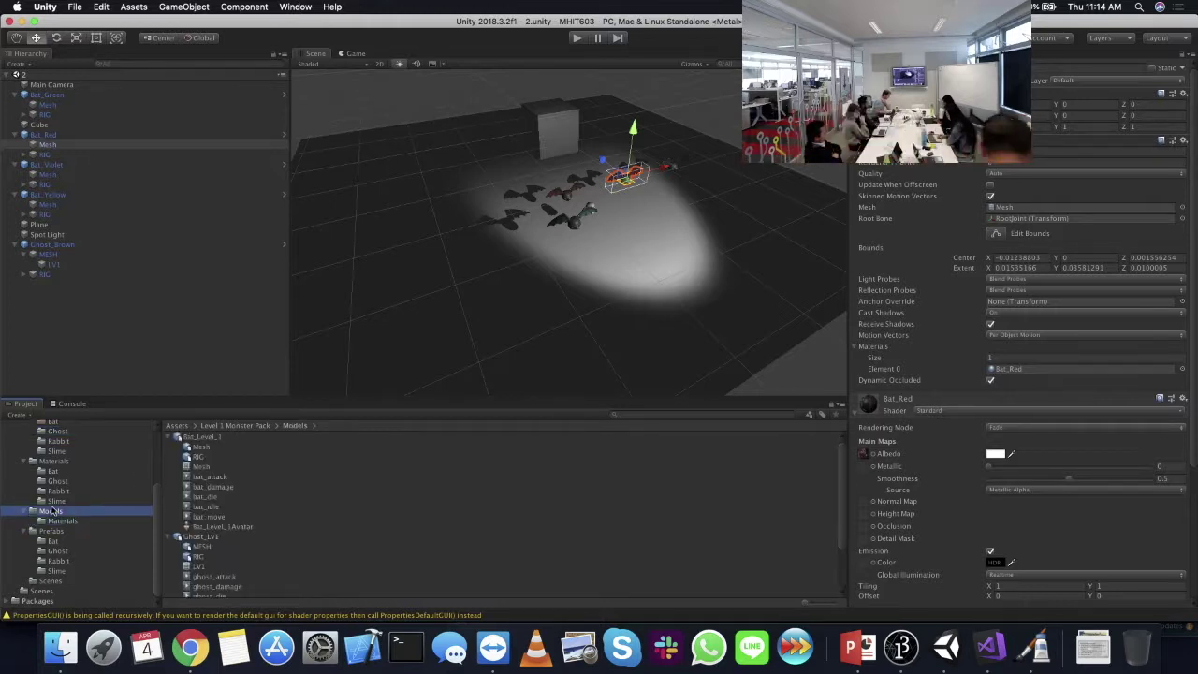
left_click(208, 467)
left_click_drag(1049, 426, 1062, 516)
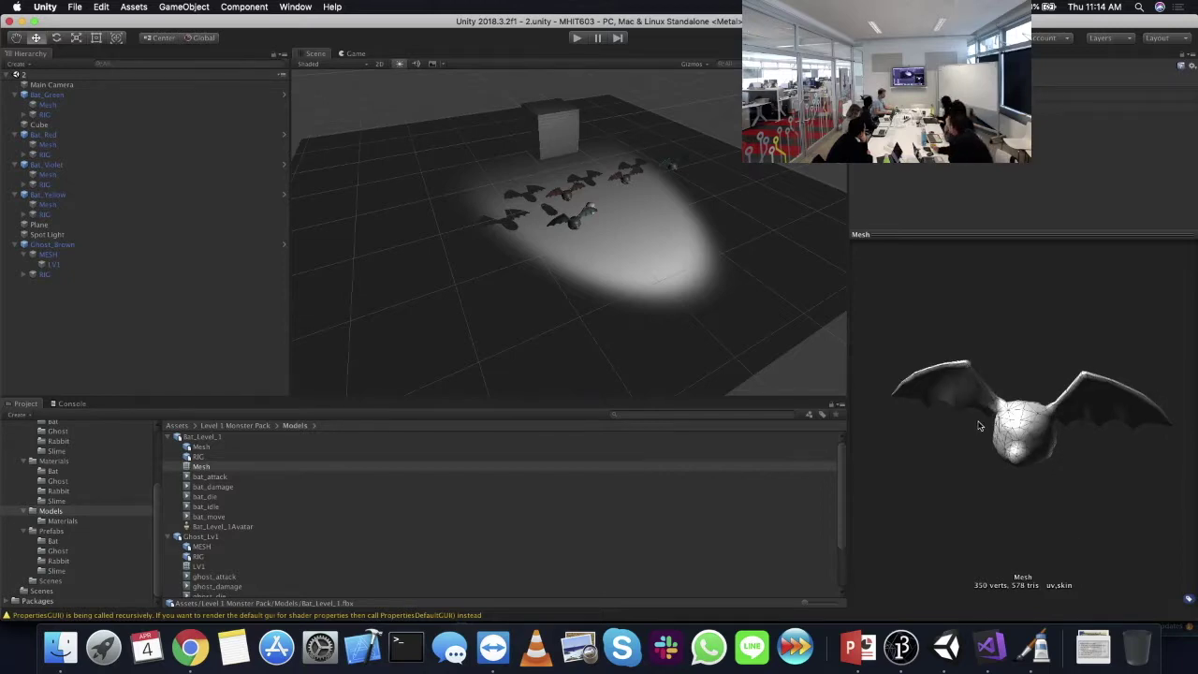
- Switch to Pinta and view the whole Ghost_White.png texture at 25% zoom
key("super+Tab")
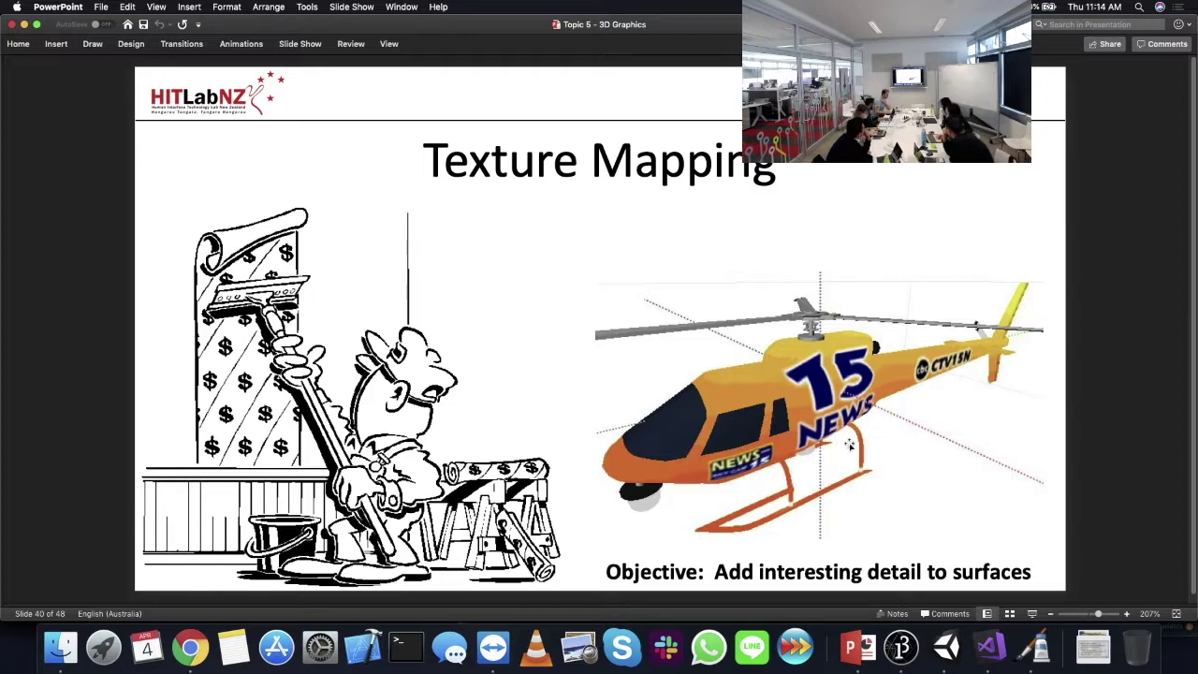
left_click(1037, 646)
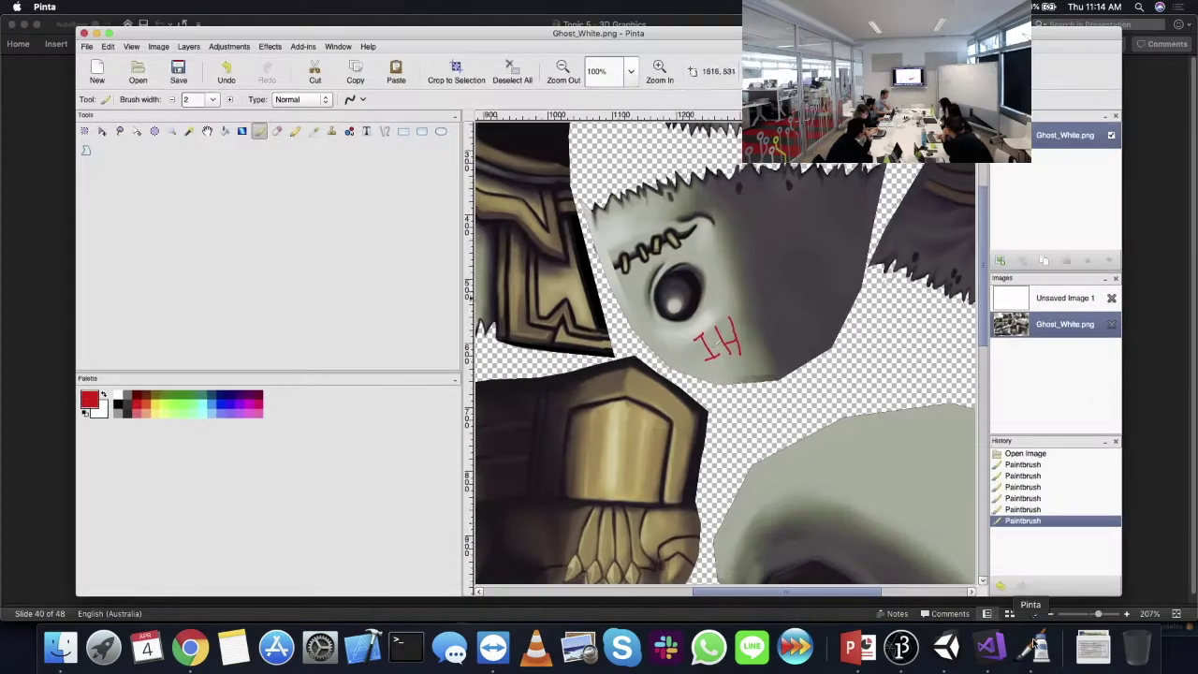
left_click(563, 69)
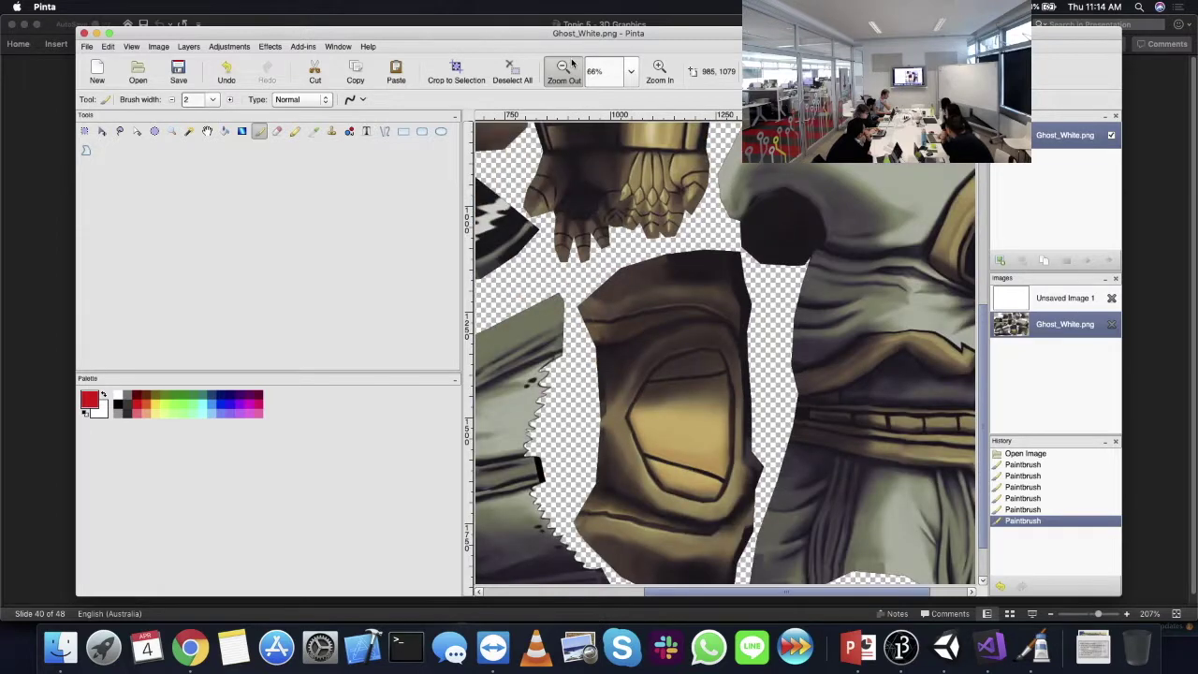
left_click(563, 69)
left_click(563, 69)
left_click(562, 70)
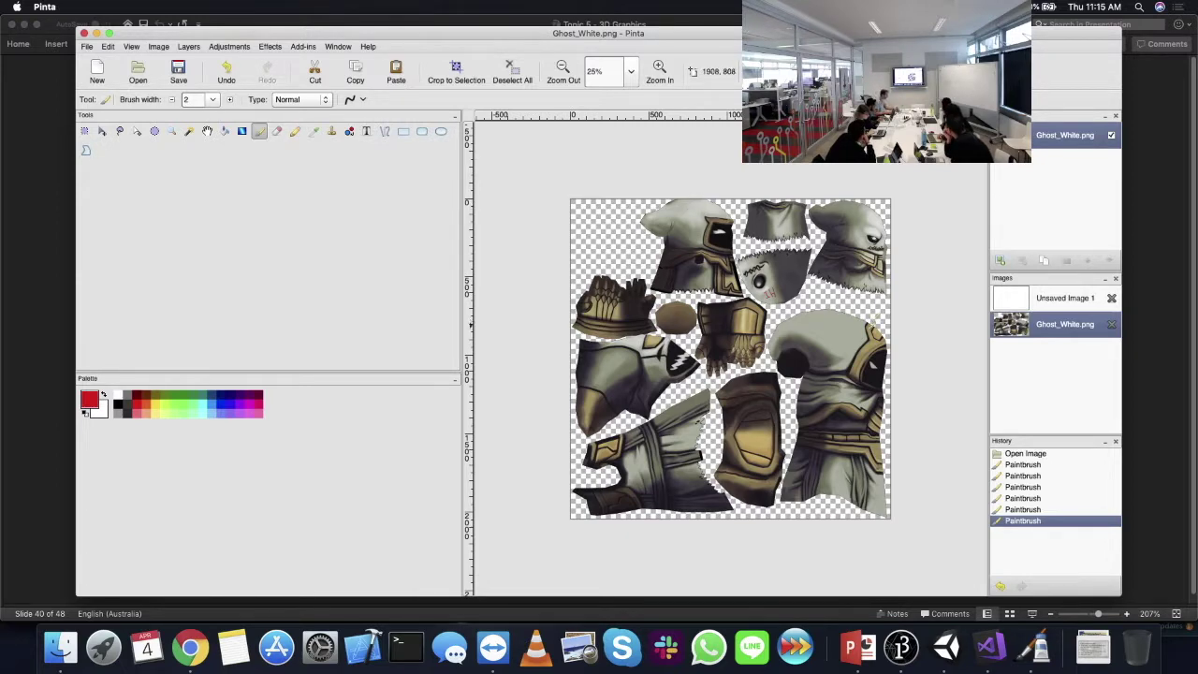
- Return to the PowerPoint presentation and advance to the slide explaining texture mapping with a pattern
left_click(1184, 478)
key("Down")
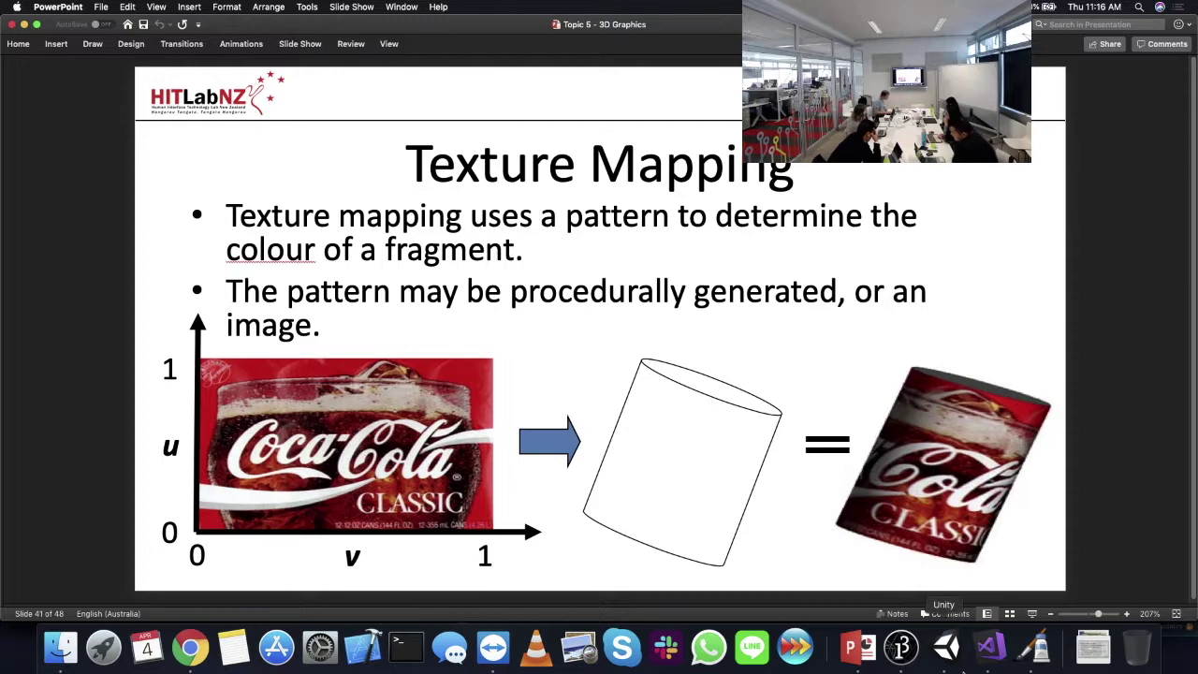
- In Unity, locate the ghost material's Albedo texture Ghost_White, open the image in Preview to view it, and close it
left_click(947, 648)
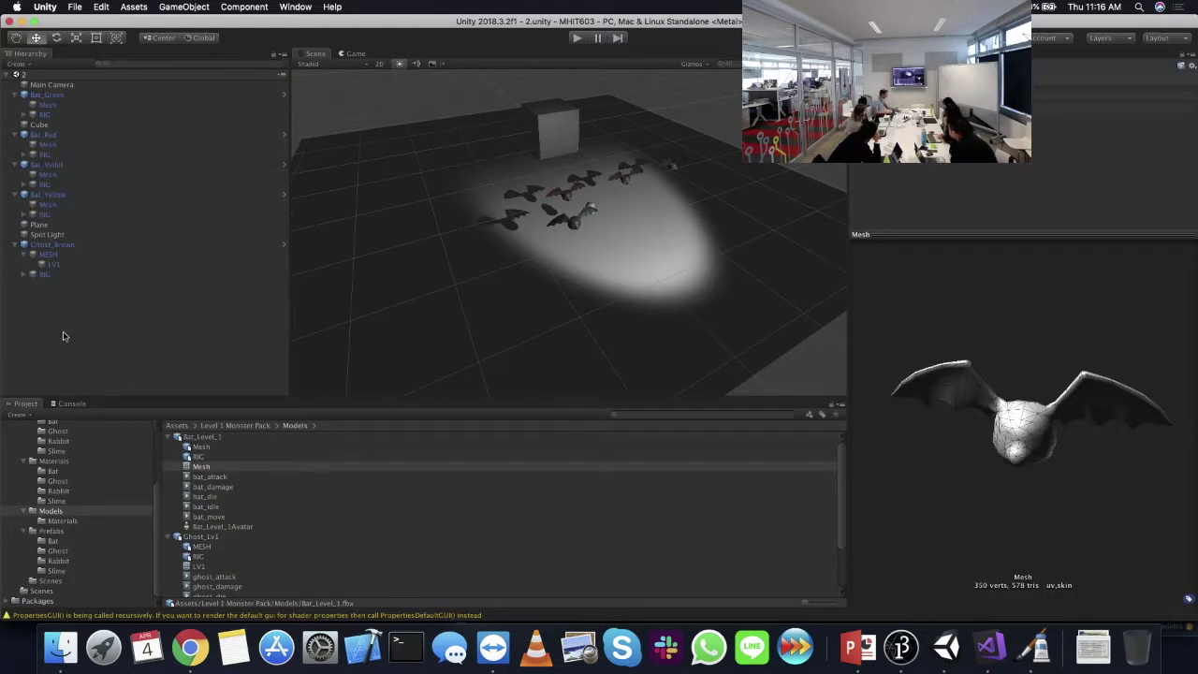
left_click(53, 264)
scroll(945, 440, "down", 3)
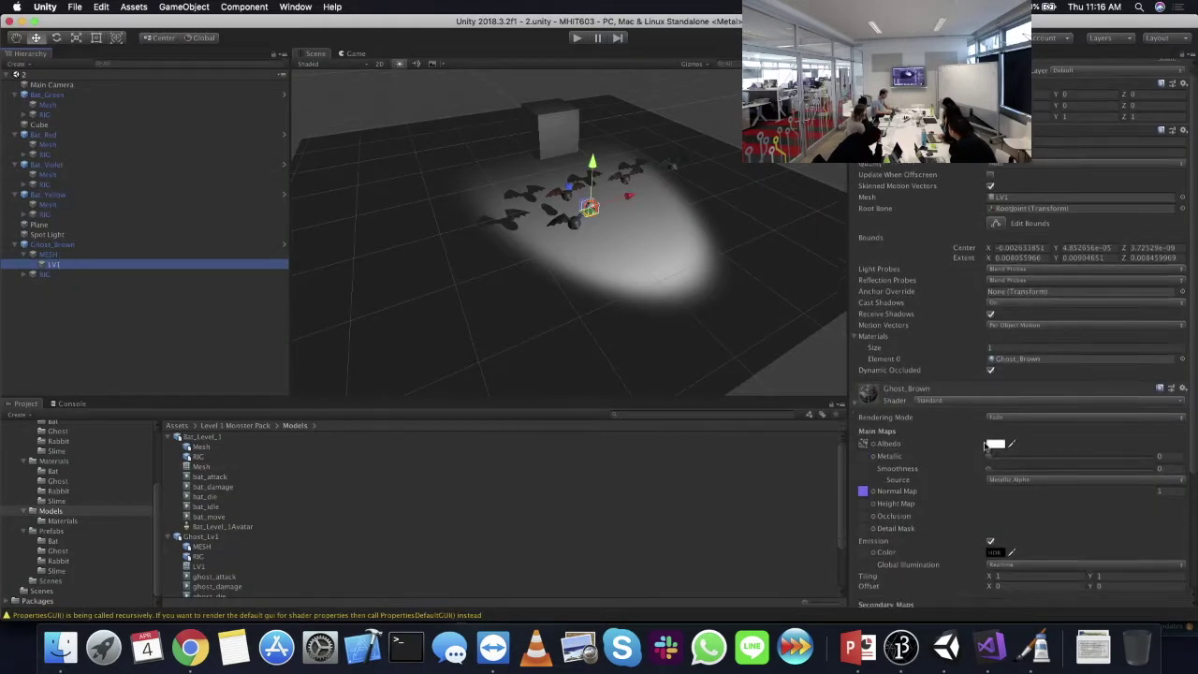
left_click(873, 451)
left_click(199, 466)
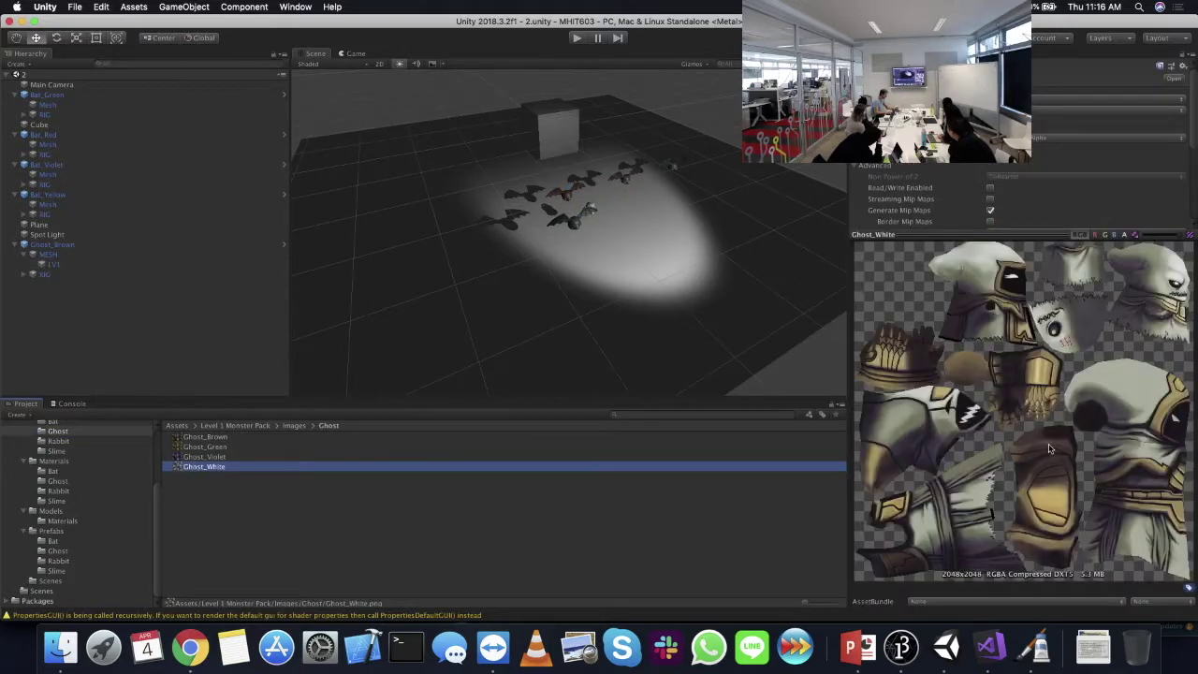
double_click(211, 466)
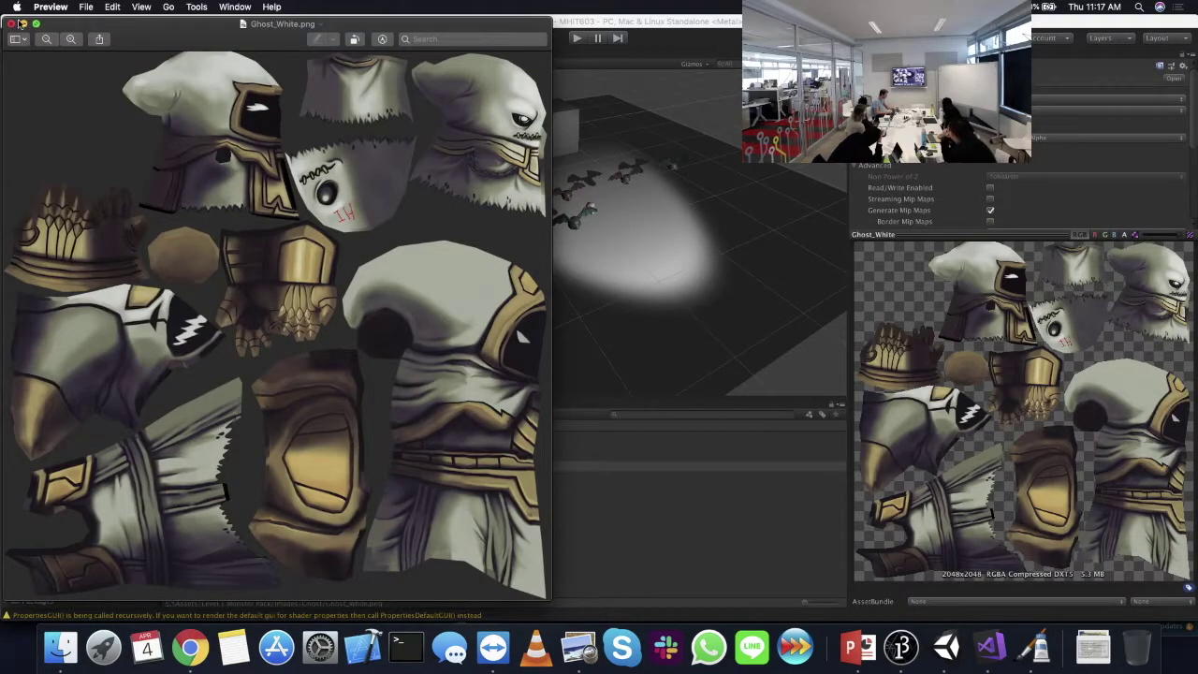
left_click(11, 23)
- Focus the scene on Ghost_Brown and set the Normal Map of its LV1 mesh's material to None
left_click(54, 264)
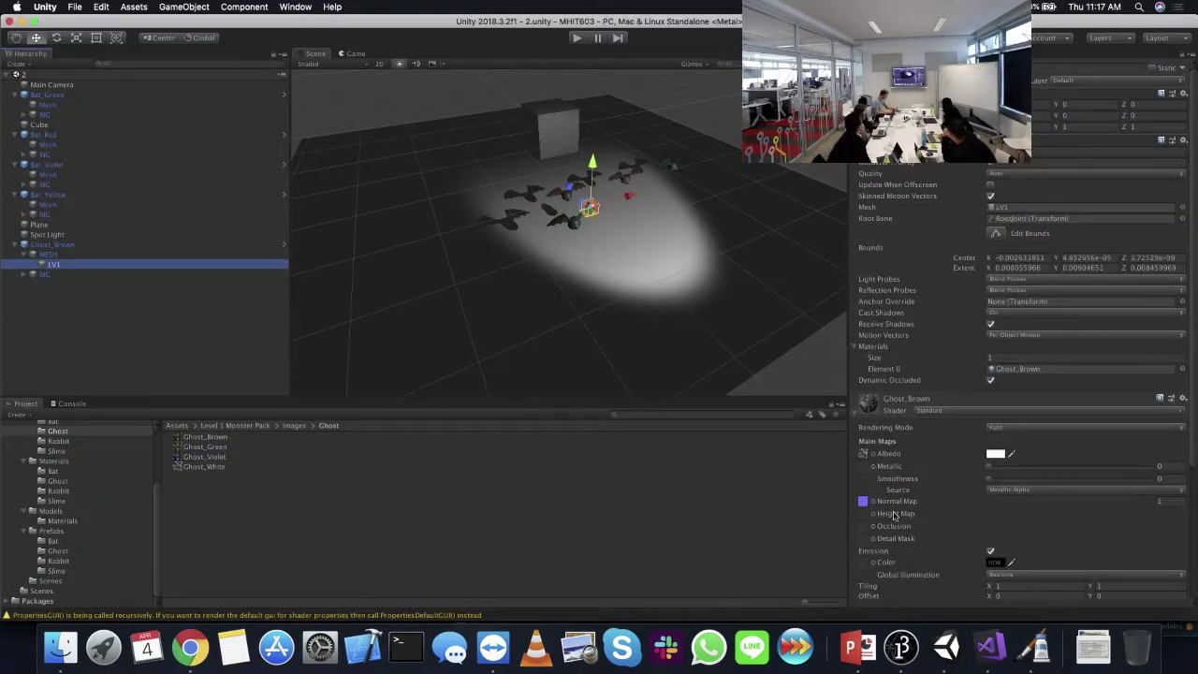
double_click(53, 245)
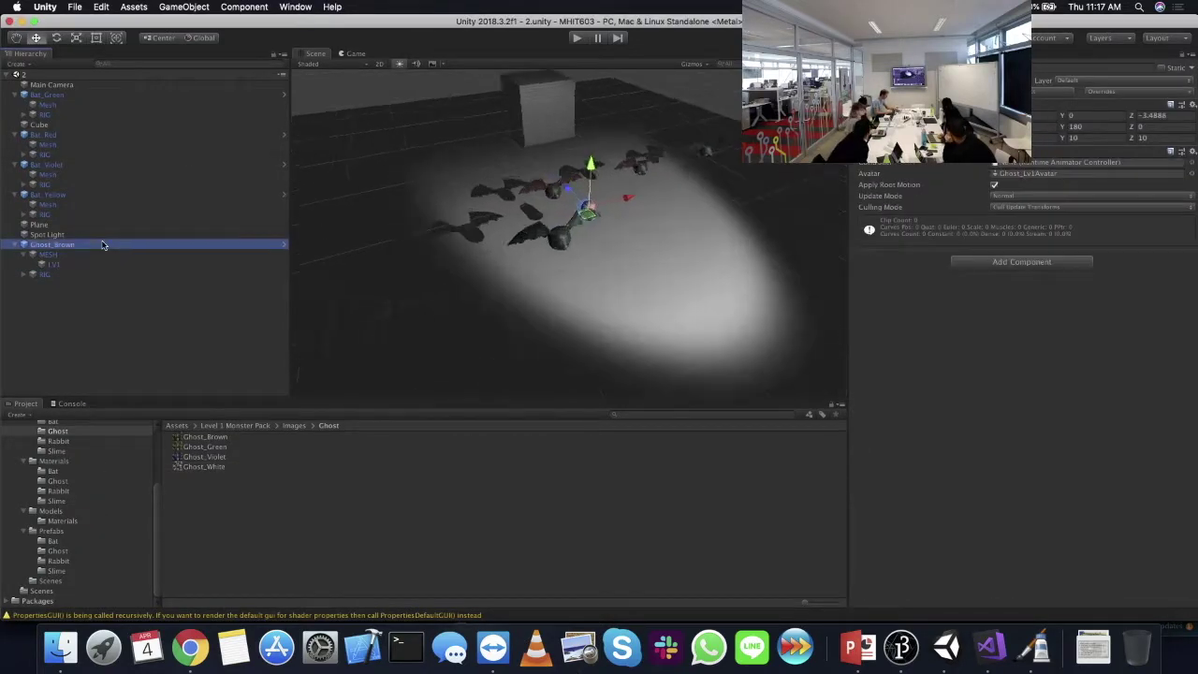
left_click(53, 264)
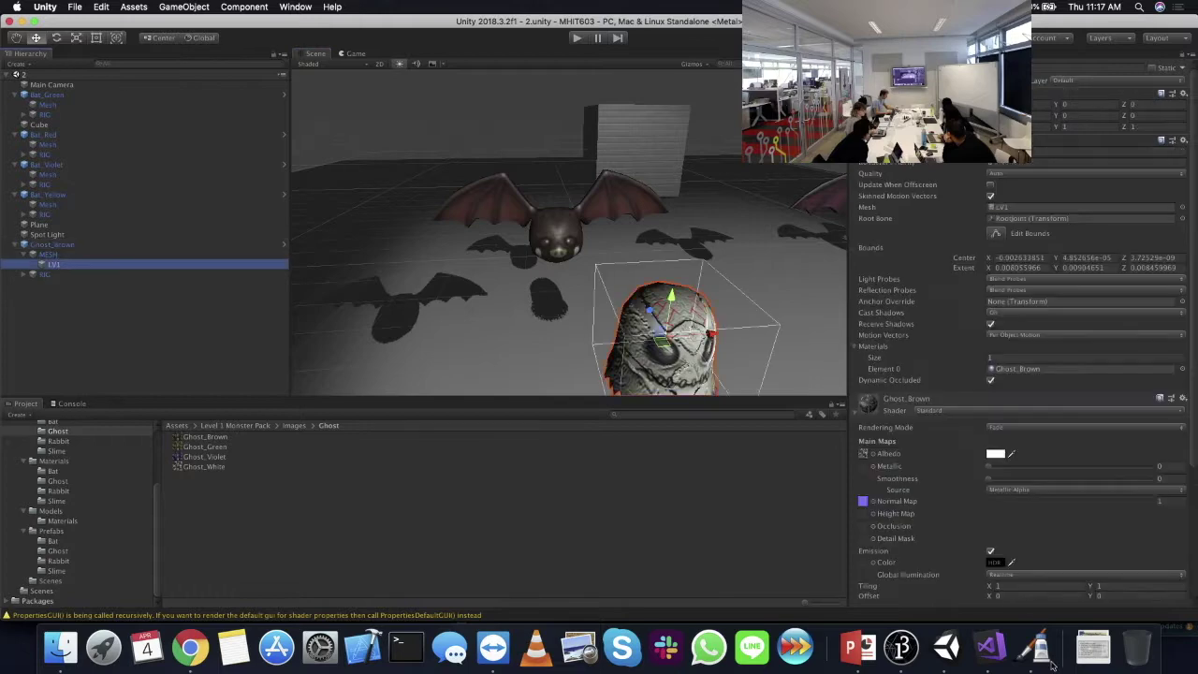
left_click(870, 502)
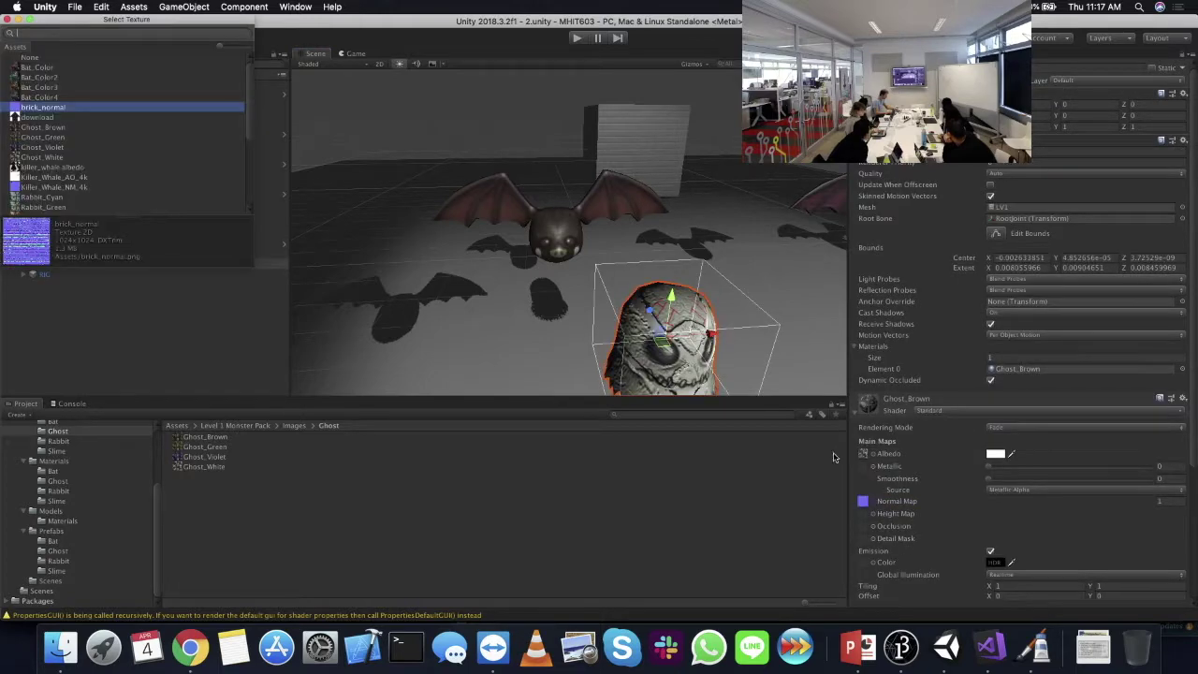
double_click(60, 58)
- Examine the painted surface of the ghost model from several angles and compare it with the Ghost_White texture preview
middle_click_drag(741, 233, 615, 144)
scroll(620, 148, "up", 5)
scroll(627, 157, "down", 5)
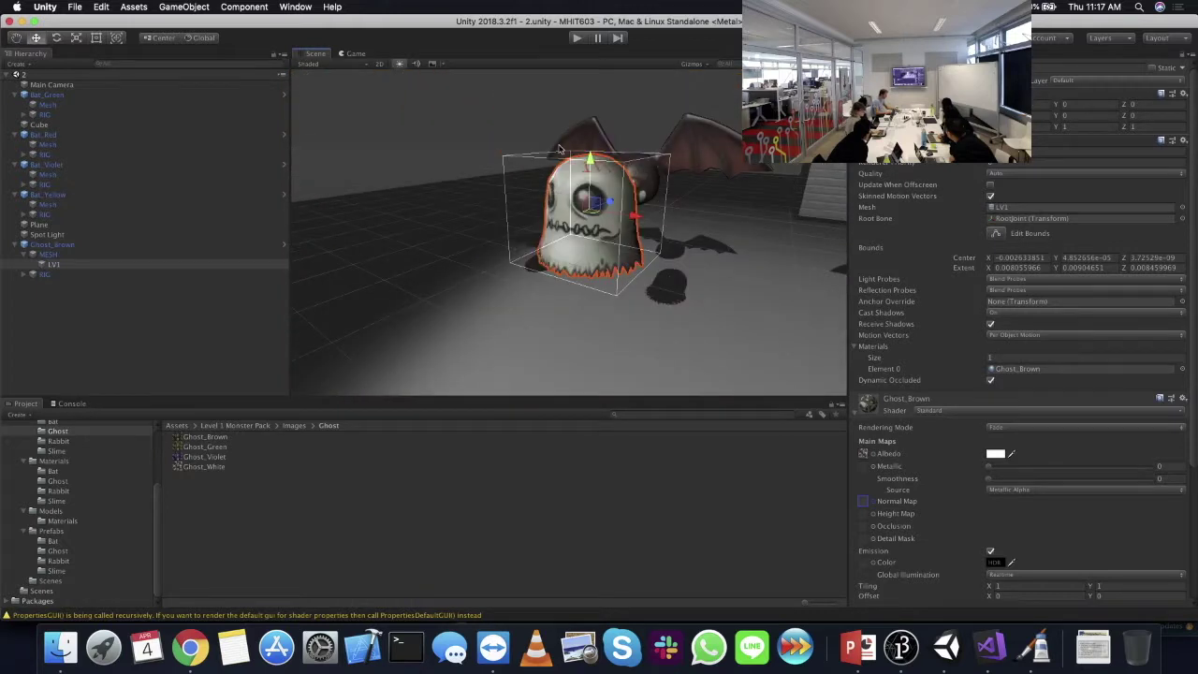
left_click(496, 109)
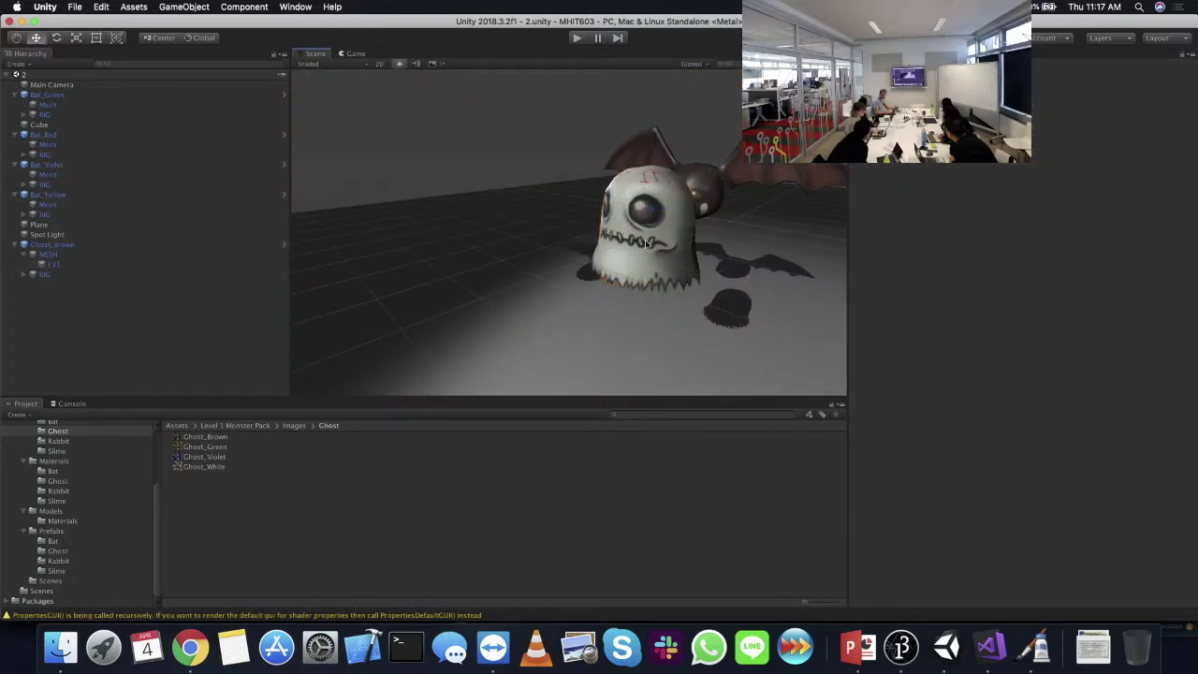
left_click_drag(646, 243, 612, 176, "alt")
right_click_drag(613, 176, 736, 192)
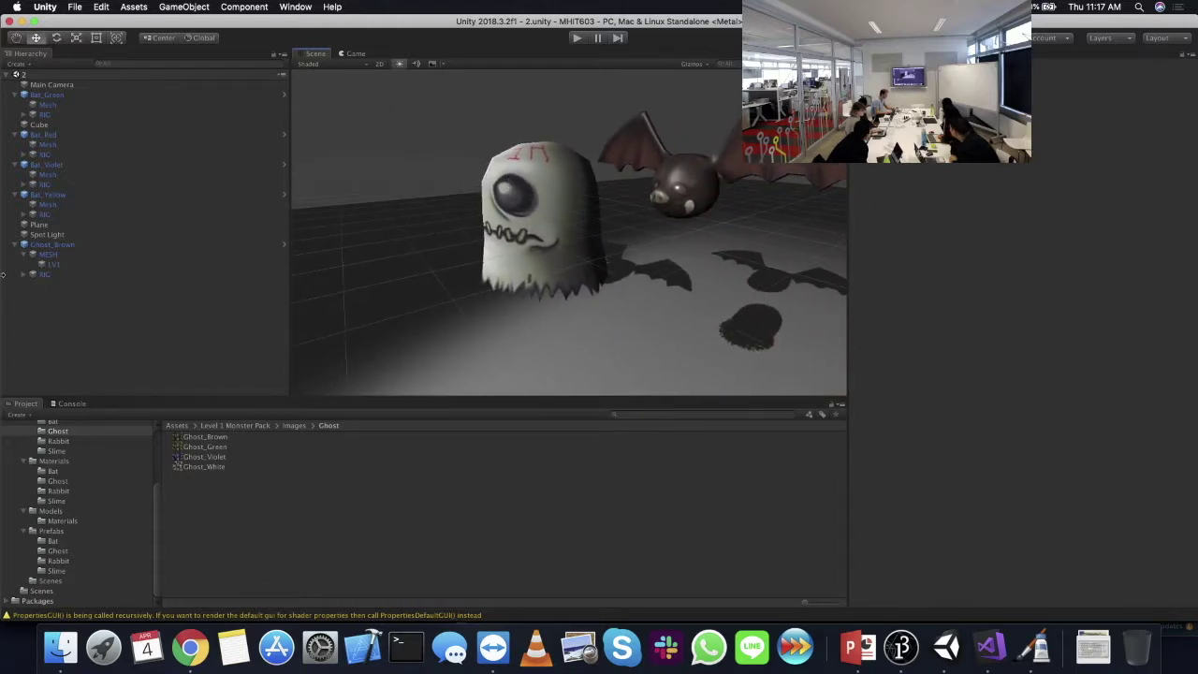
left_click(52, 264)
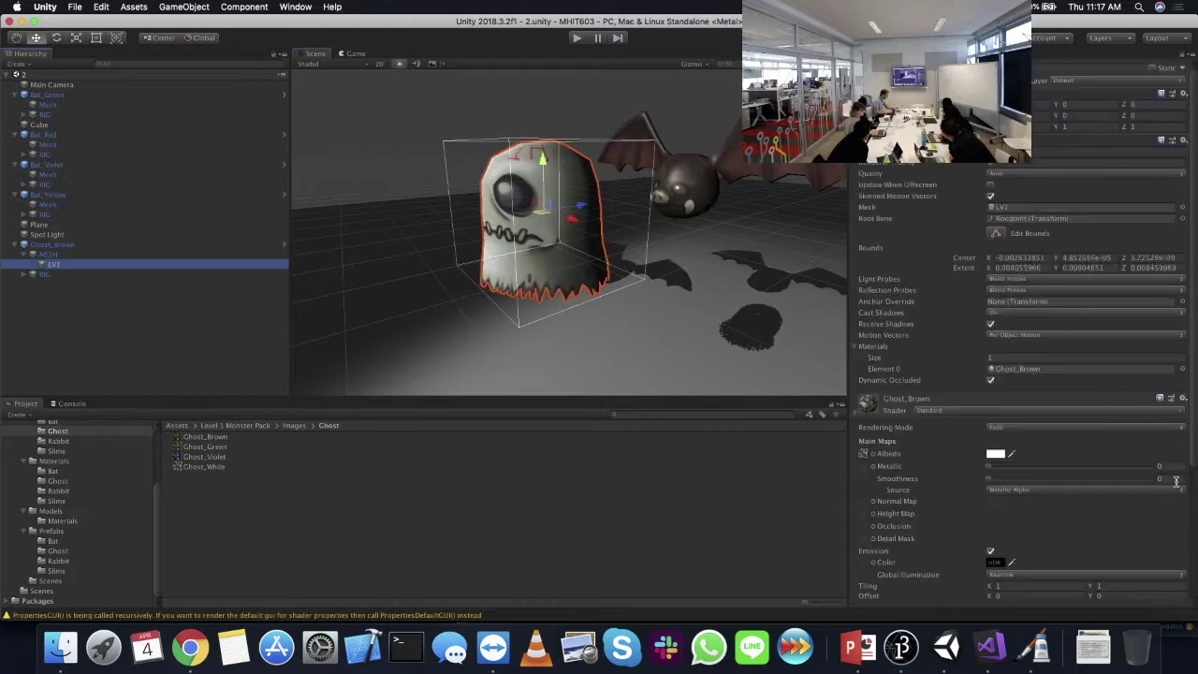
left_click(239, 466)
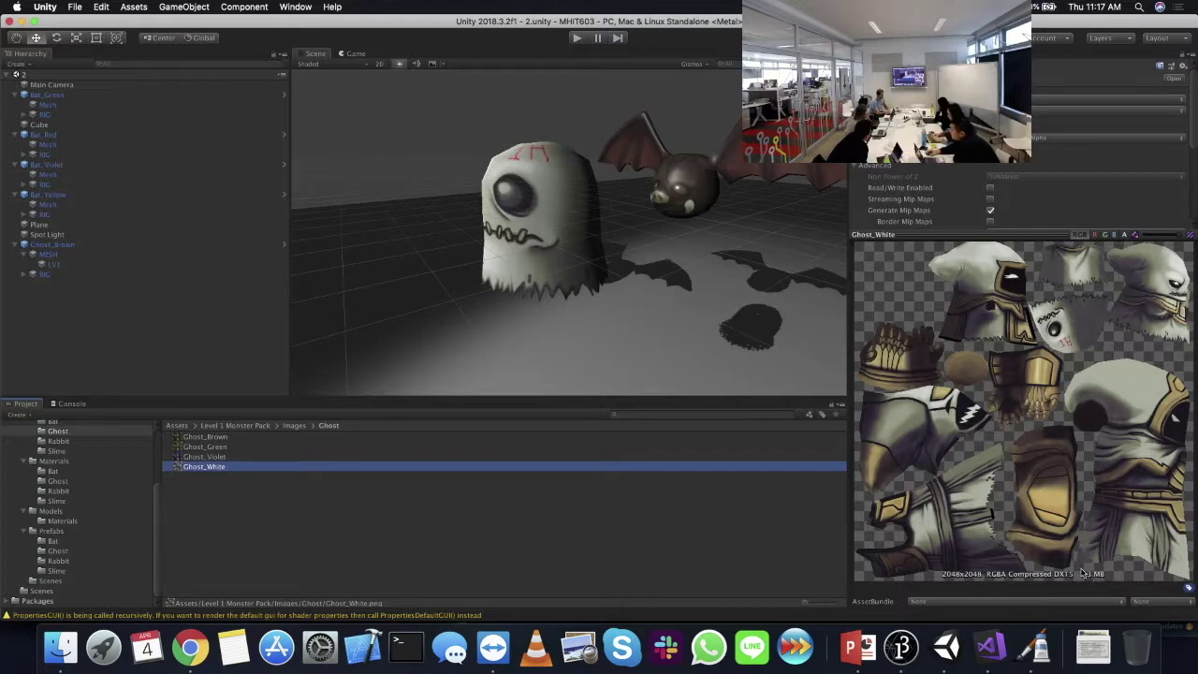
- Reveal the Ghost_White texture in Finder and duplicate Ghost_White.png in the same folder
right_click_drag(645, 342, 693, 339)
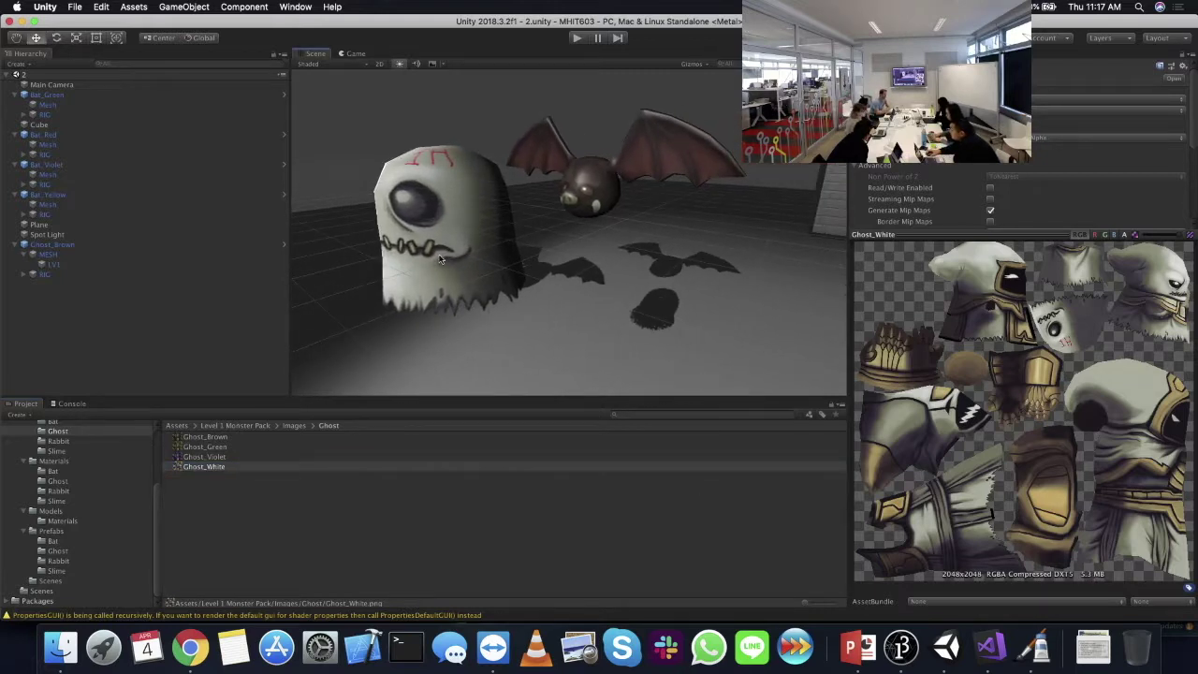
right_click(215, 471)
left_click(277, 353)
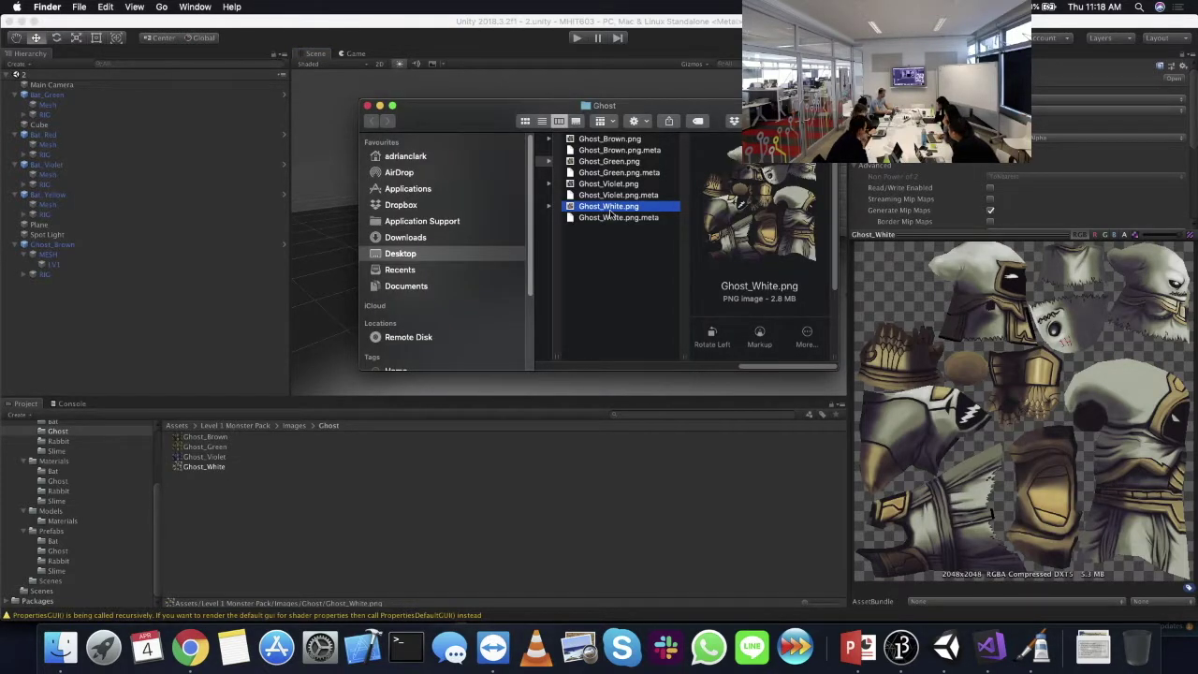
key("super+d")
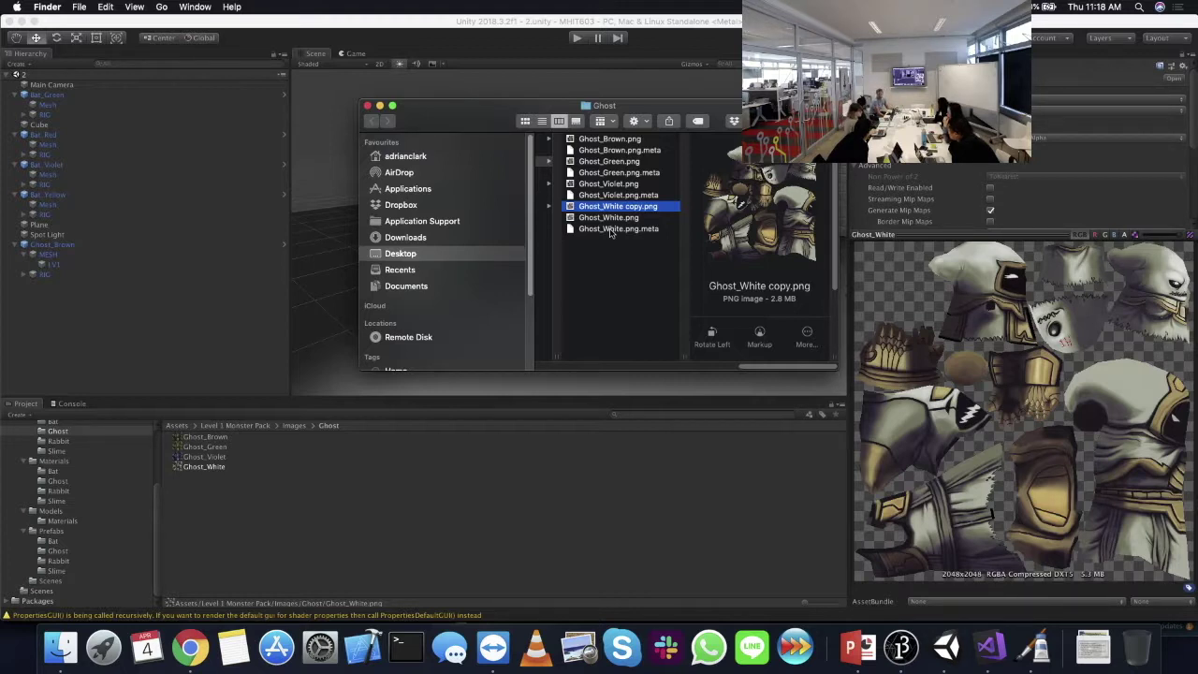
- Calculate 150/5 with Spotlight and close the search
key("super+space")
type("150")
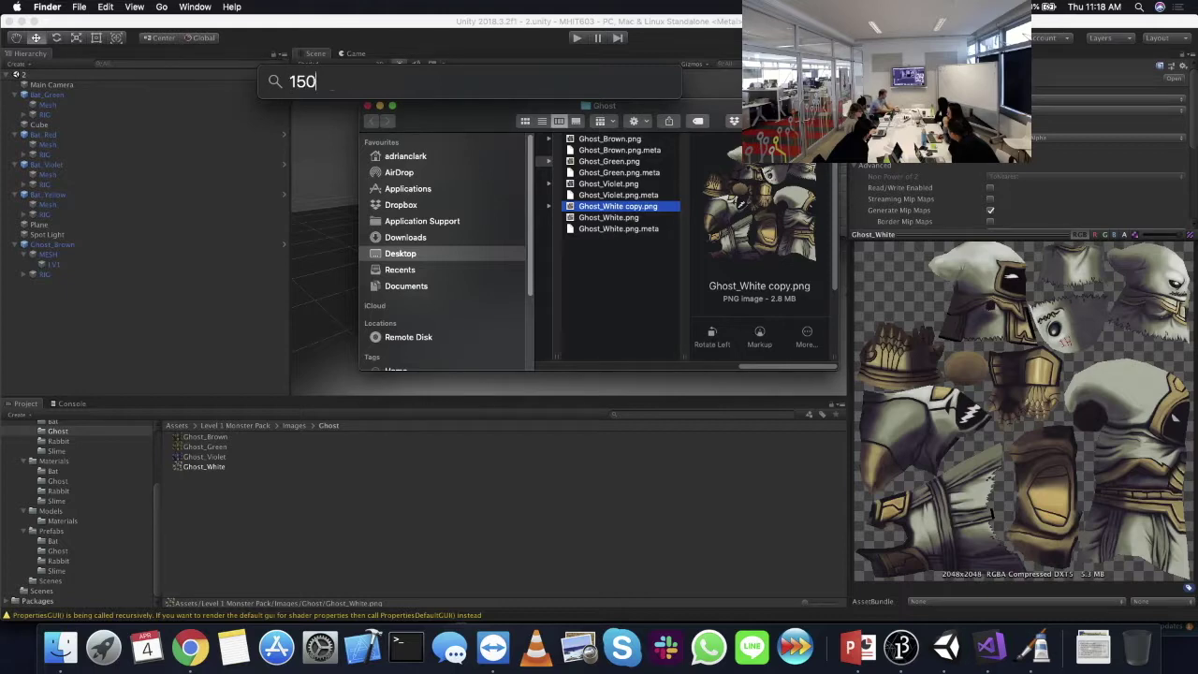
type("/5")
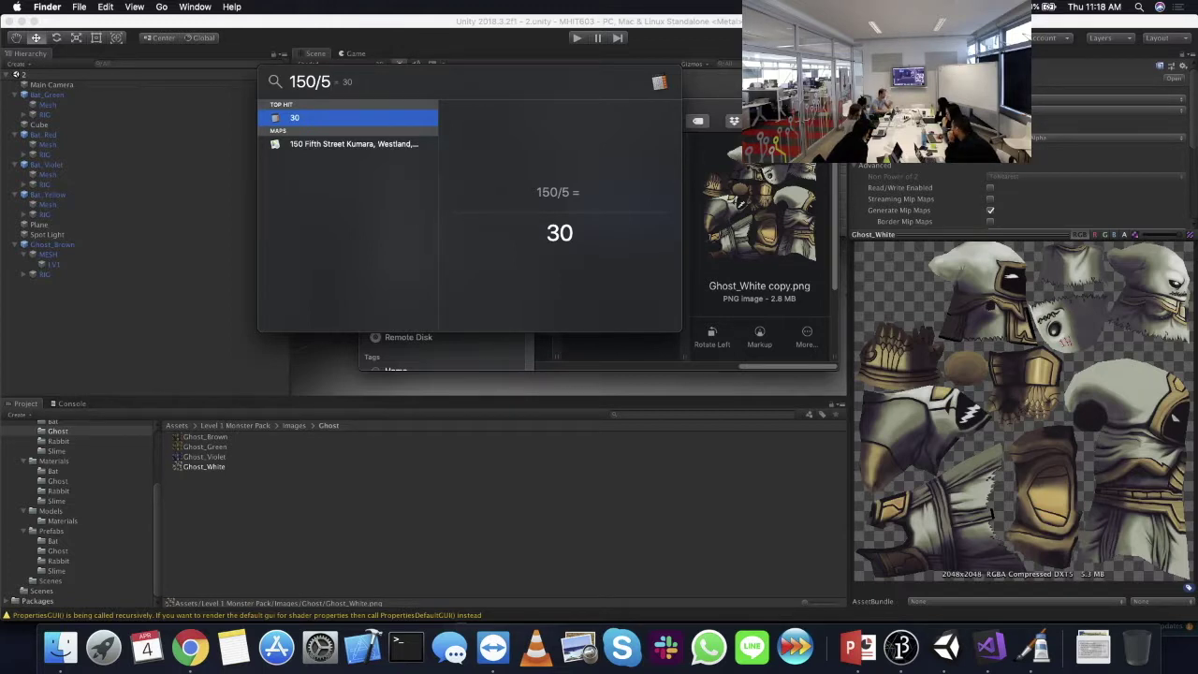
key("Escape")
key("Escape")
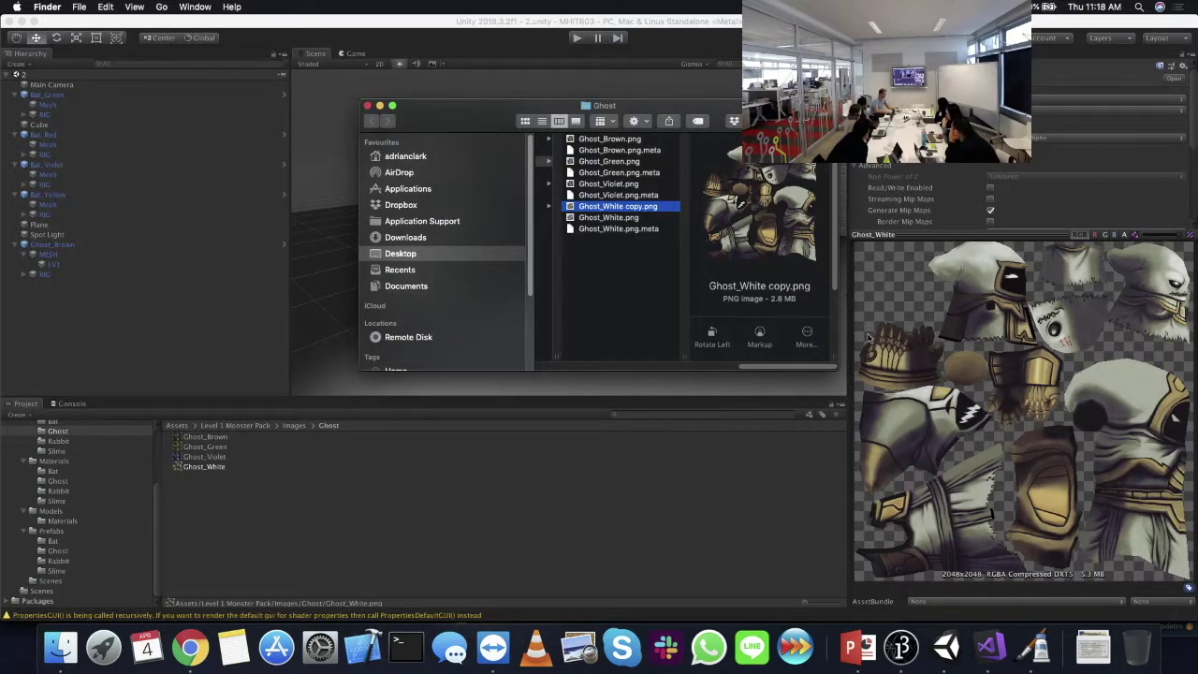
- Open Ghost_White copy.png in Preview, resize it proportionally to a width of 512 pixels, and close the image
double_click(642, 209)
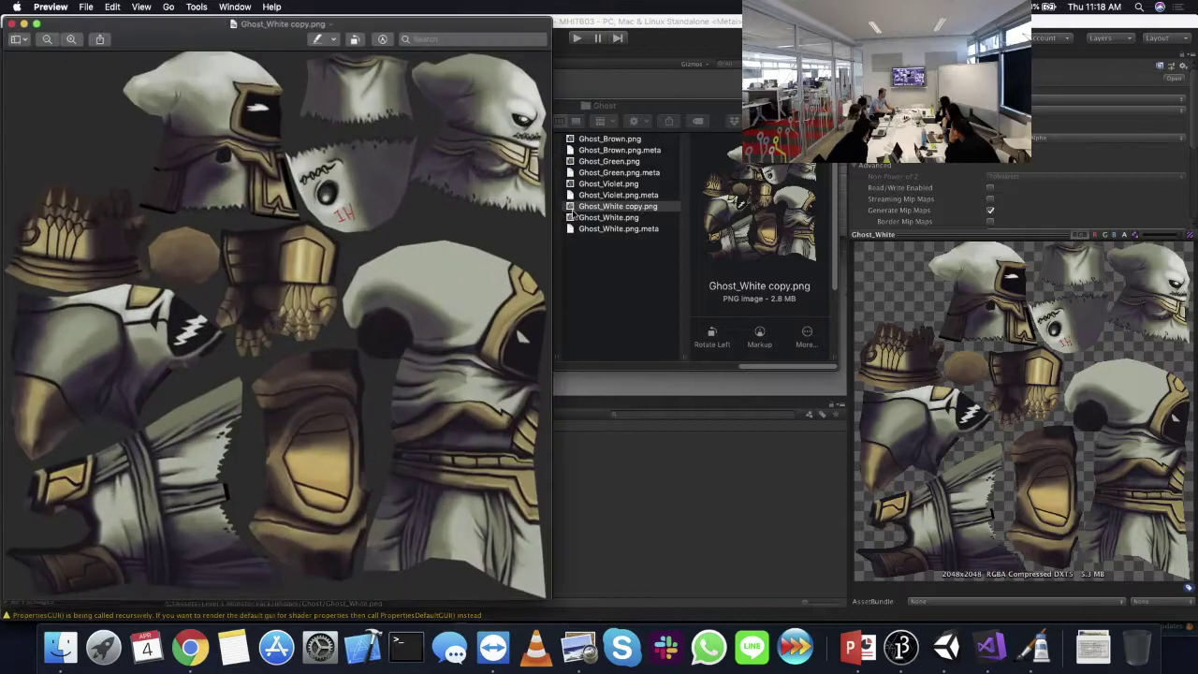
left_click(177, 4)
mouse_move(190, 4)
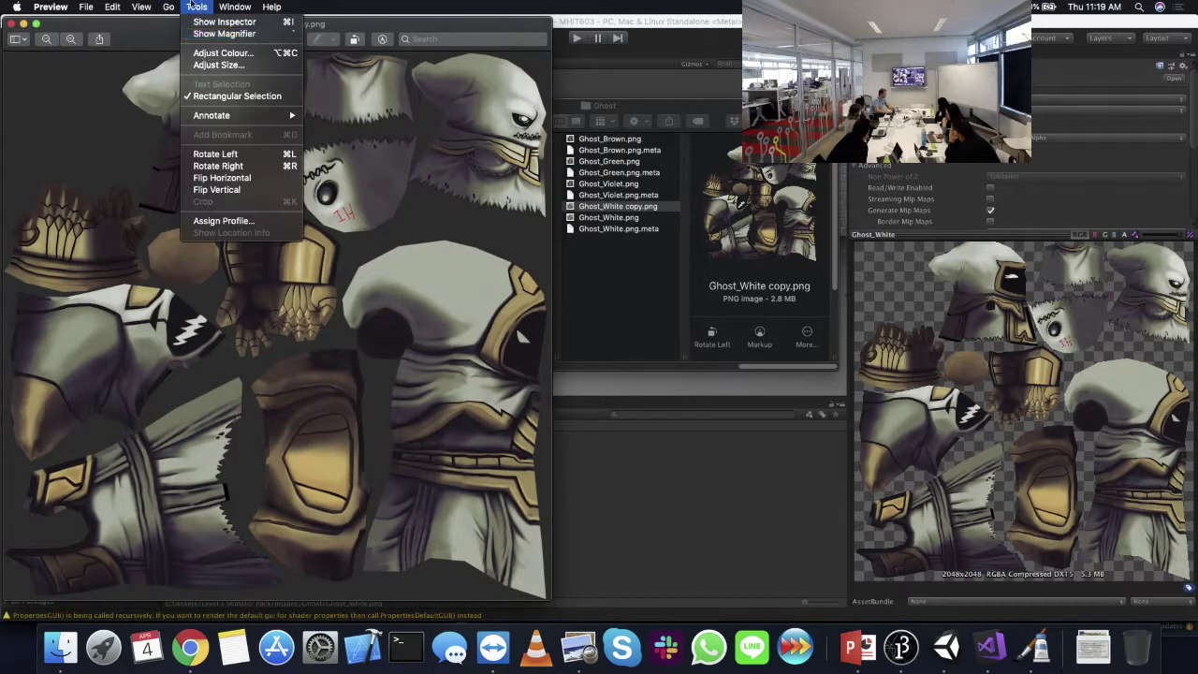
left_click(213, 66)
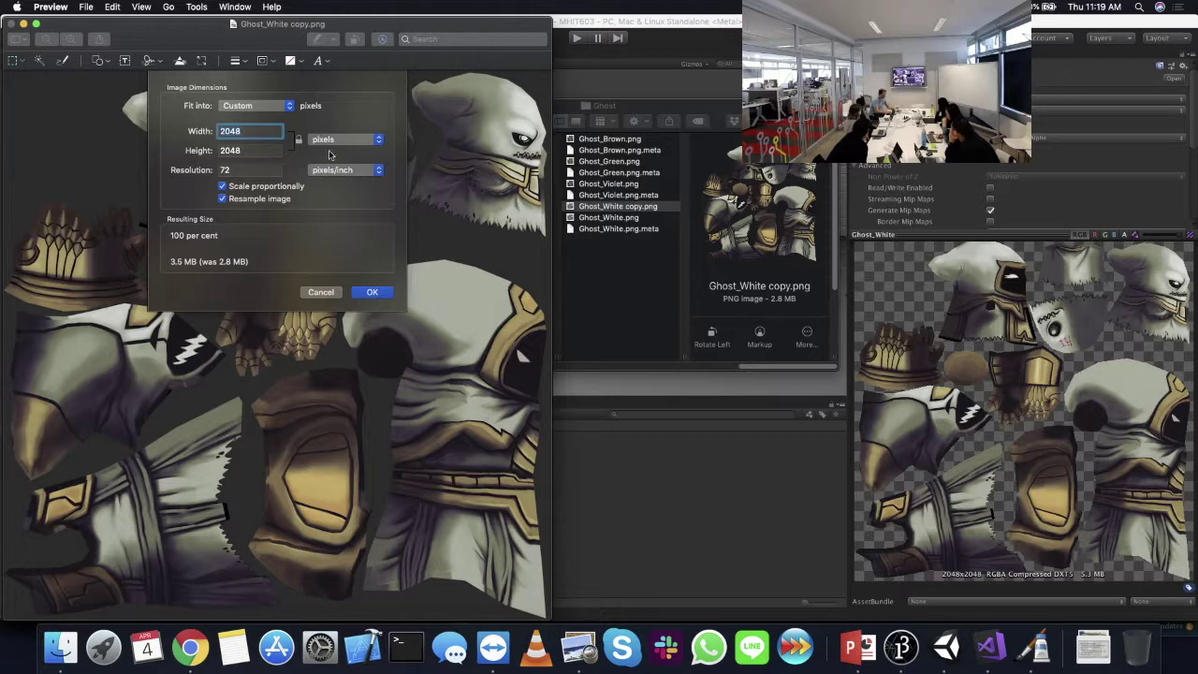
type("512")
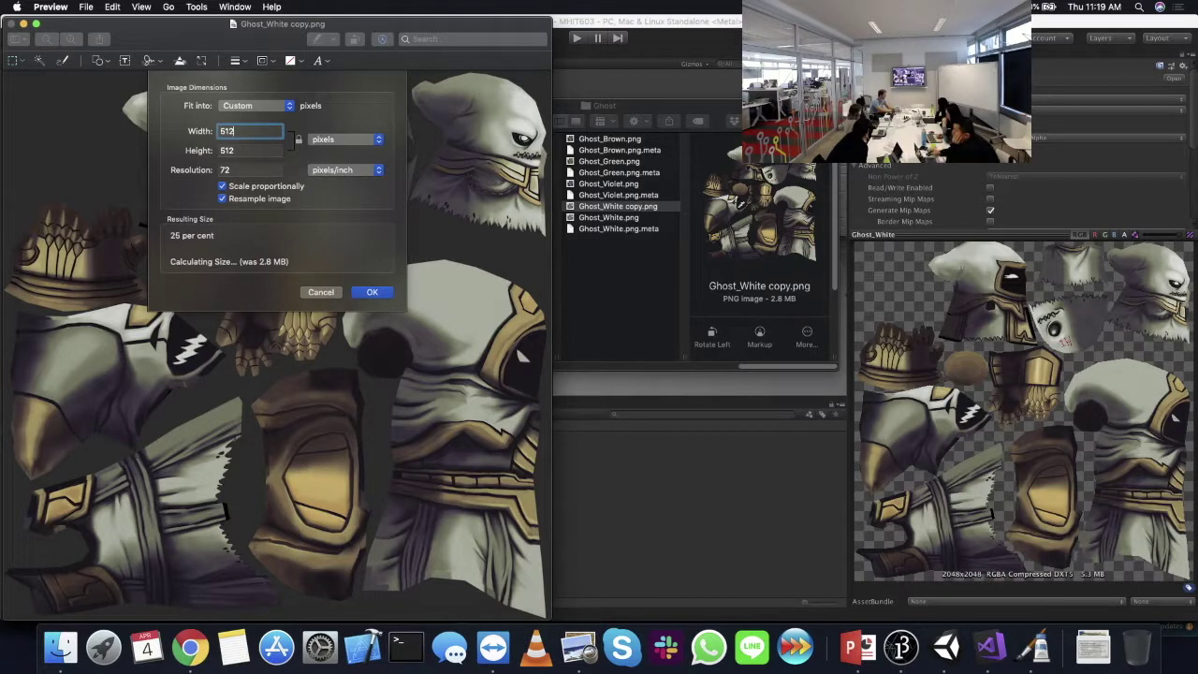
key("Tab")
left_click(370, 291)
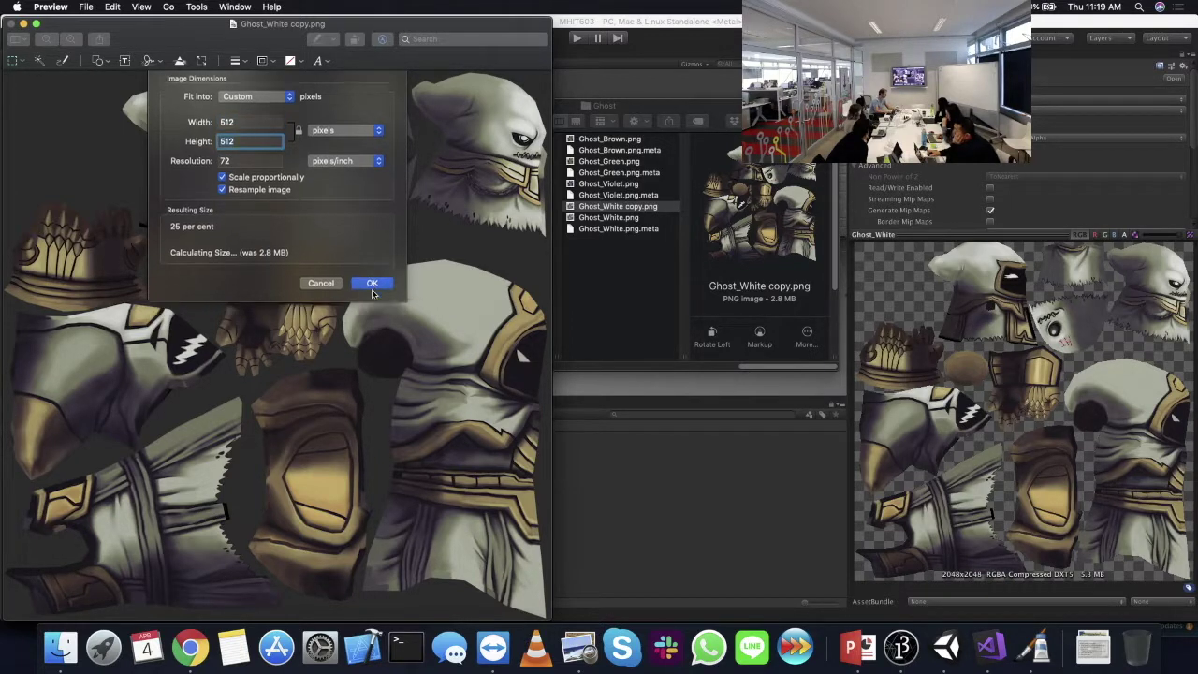
left_click(10, 24)
- Return to Unity, select the Ghost_White copy texture and apply its changed import settings
left_click(227, 500)
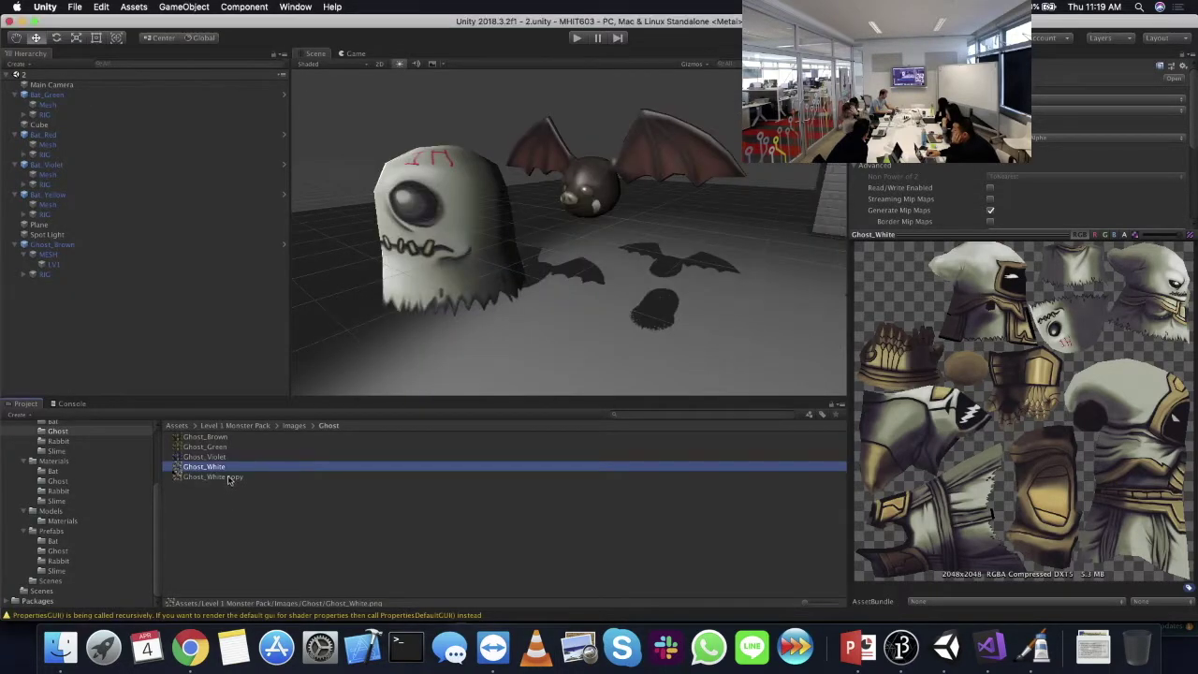
left_click(230, 477)
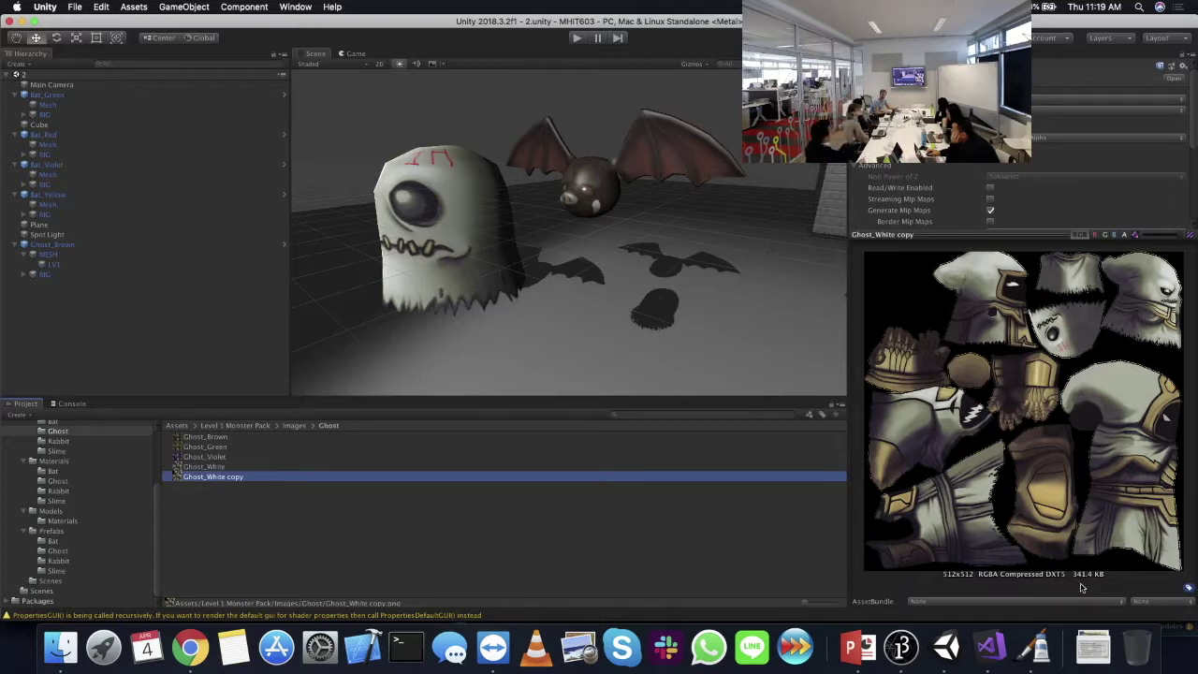
key("super+Tab")
scroll(1007, 154, "down", 10)
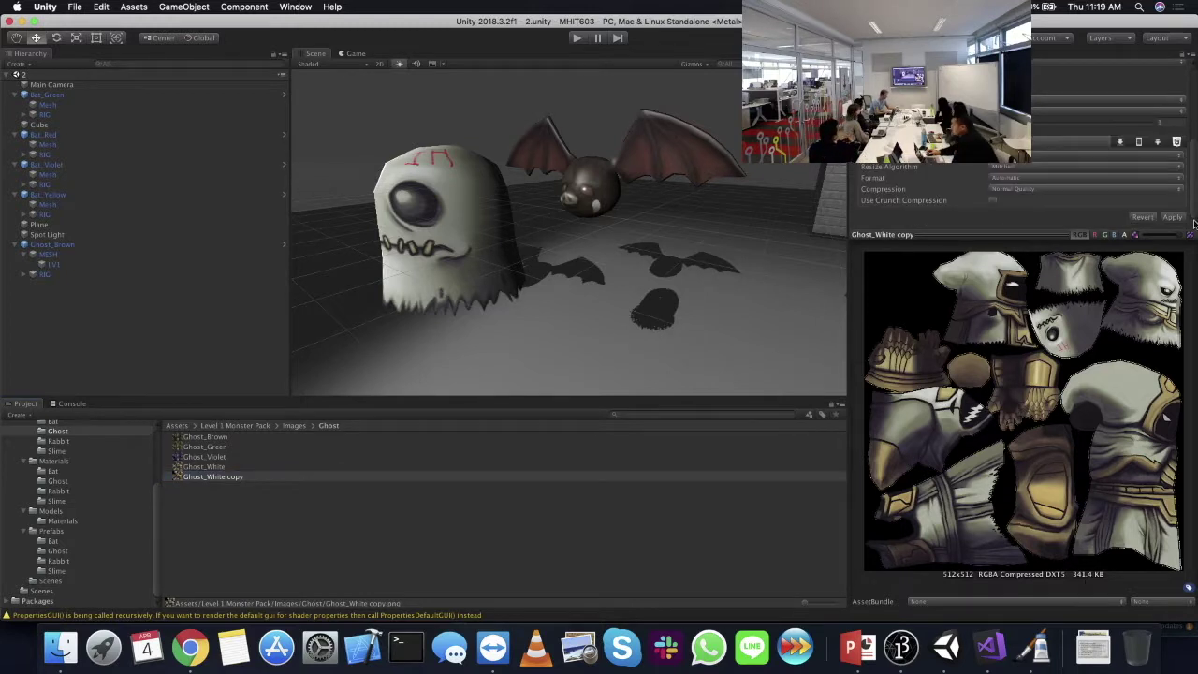
left_click(1172, 219)
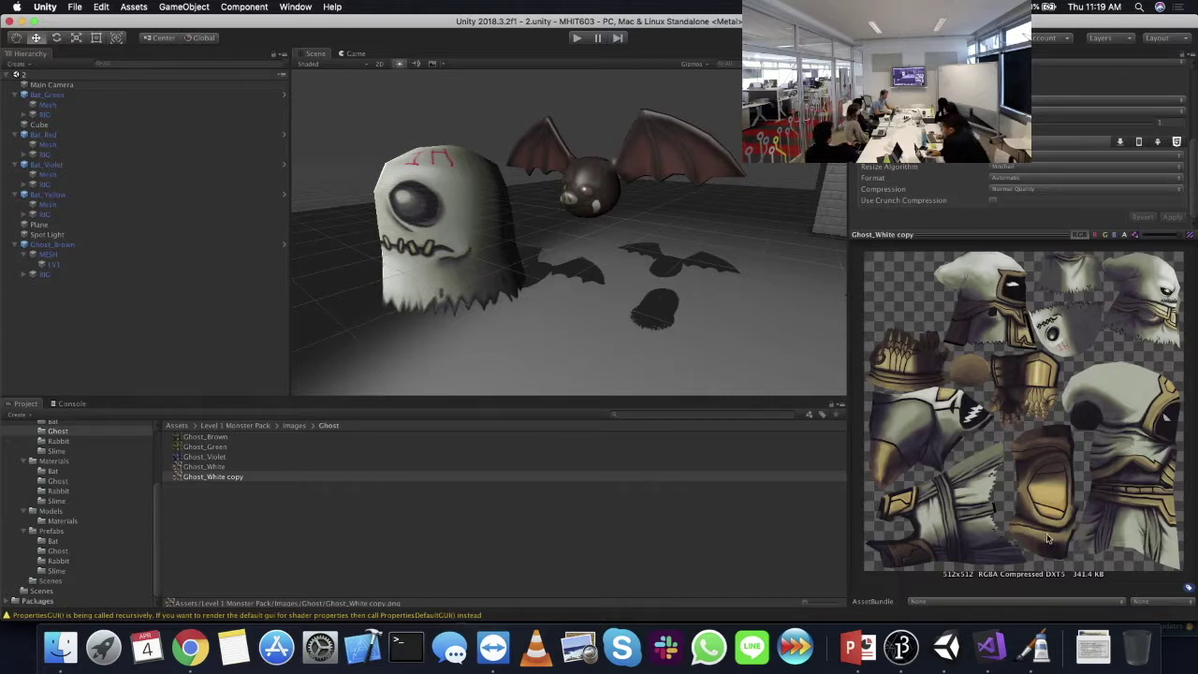
- Calculate (5*1024)/341 with Spotlight to compare the memory sizes of the two textures
key("super+space")
type("5")
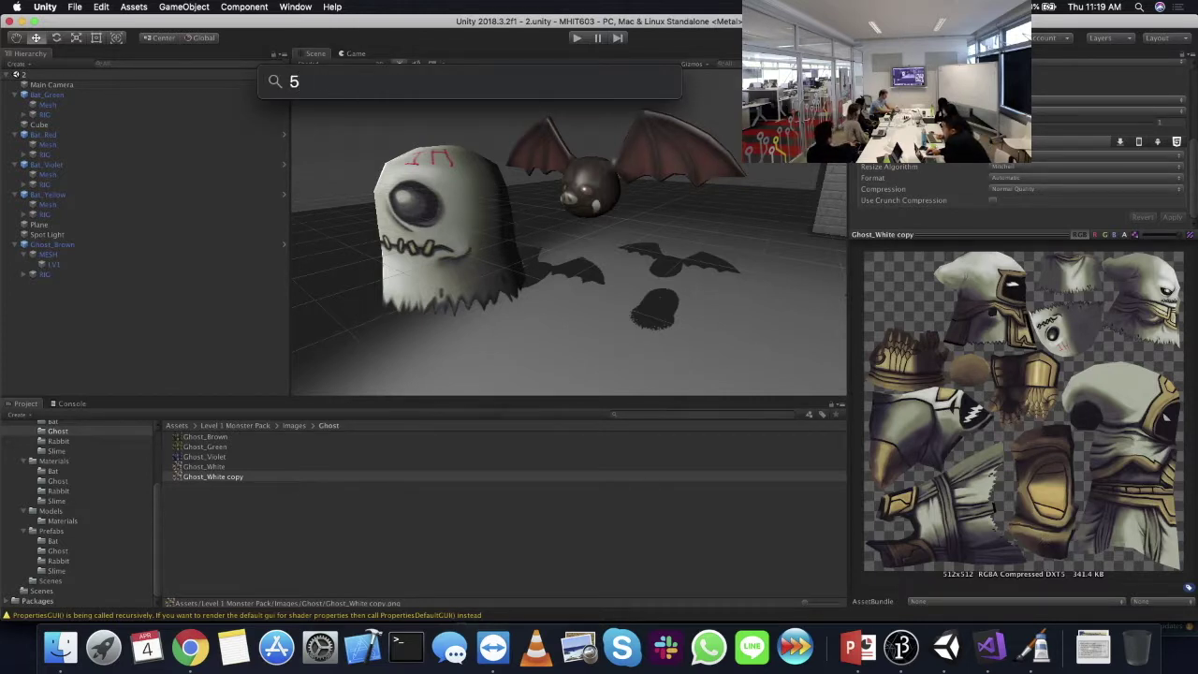
type("*1024)")
type("(")
type("/341")
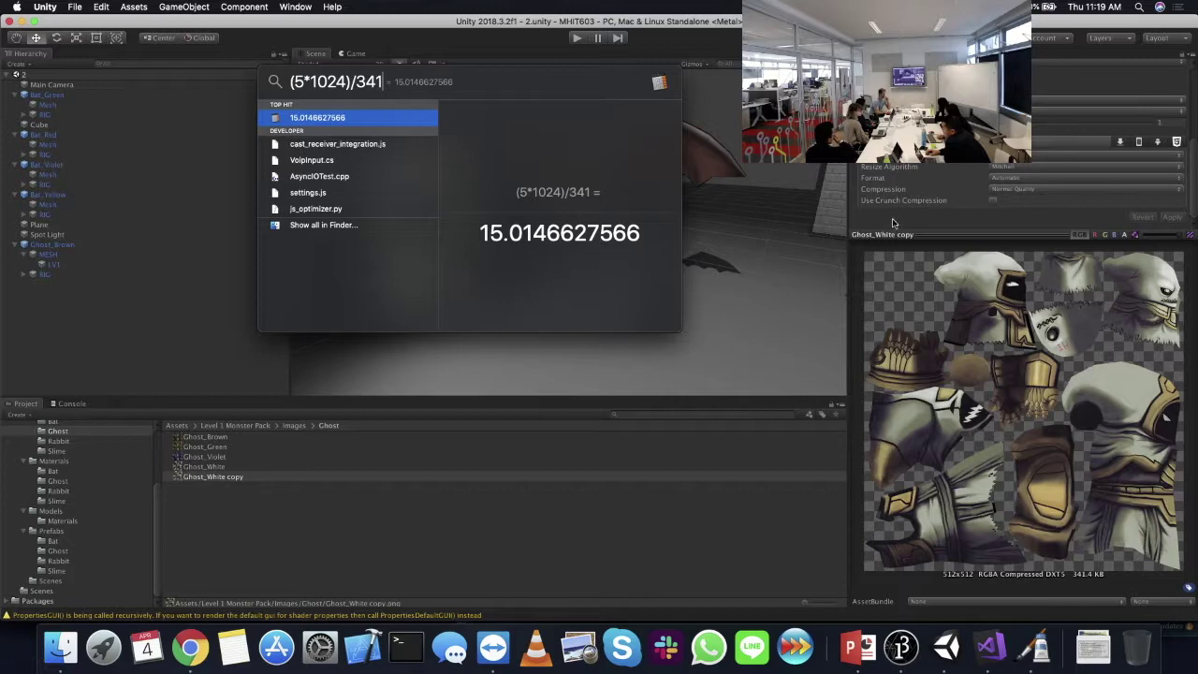
key("Escape")
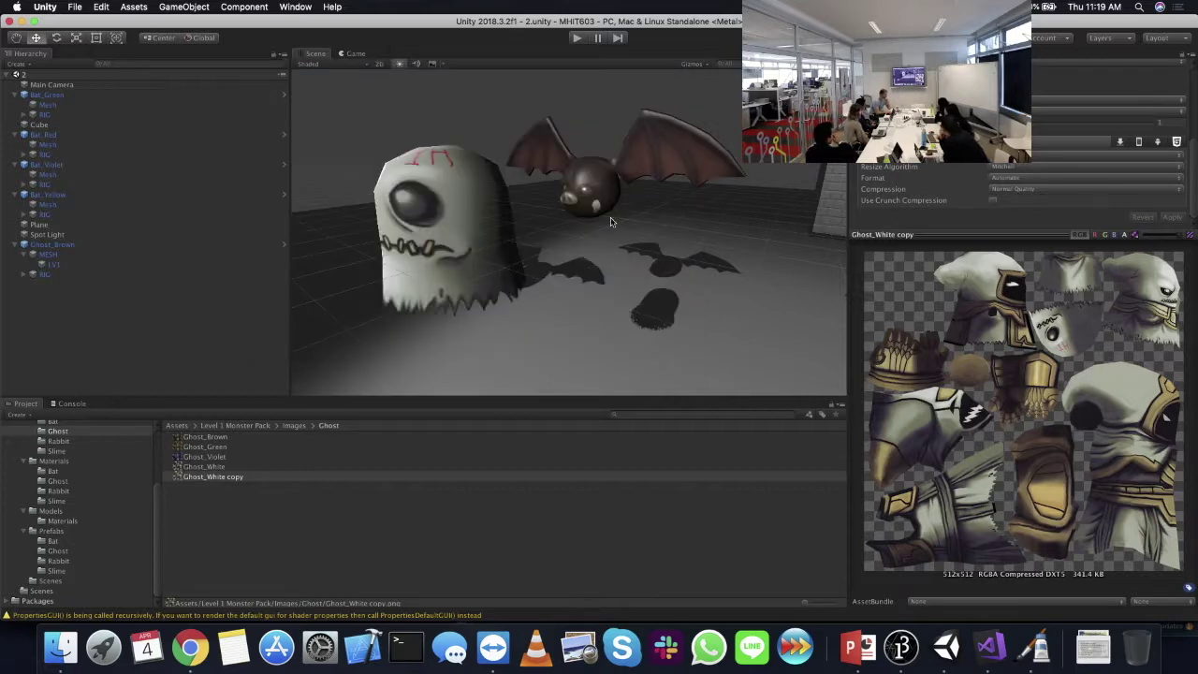
- Inspect the material of Ghost_Brown's LV1 mesh and the original Ghost_White texture's preview
left_click(52, 264)
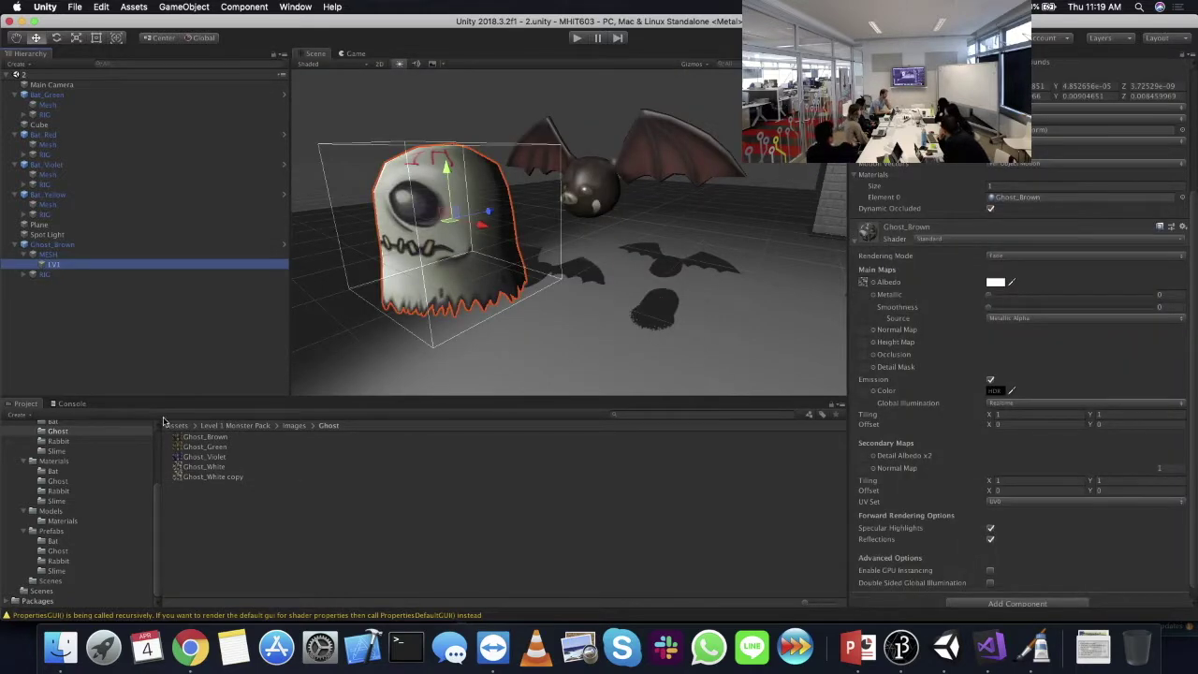
left_click(202, 467)
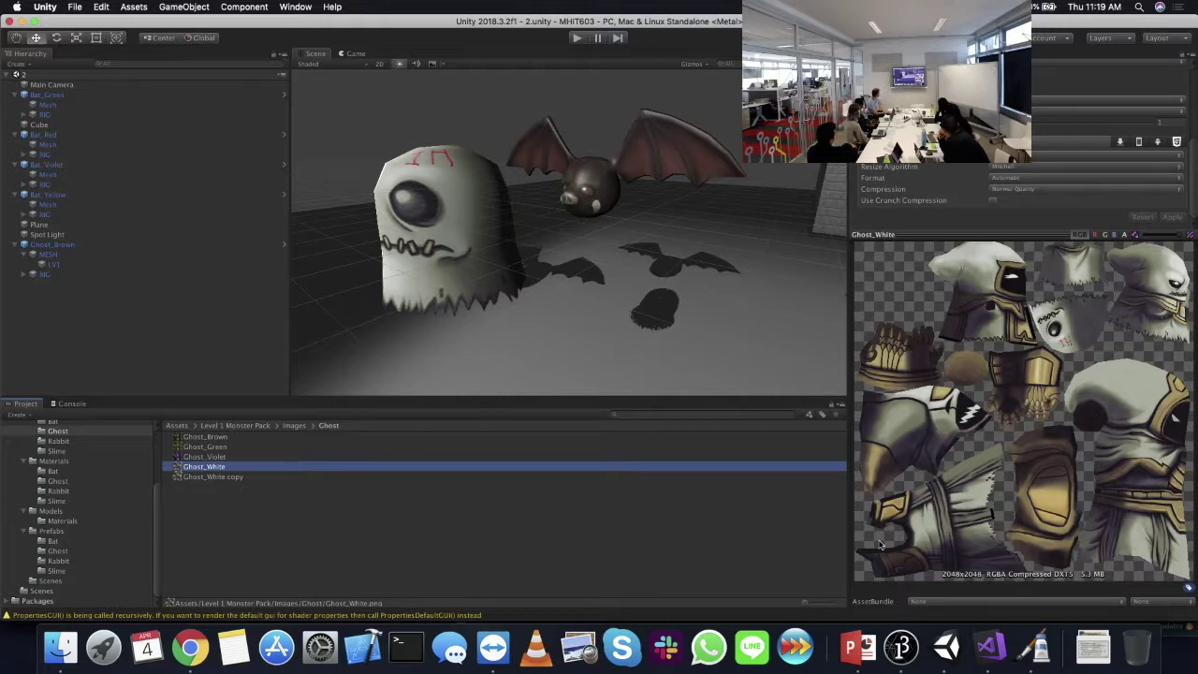
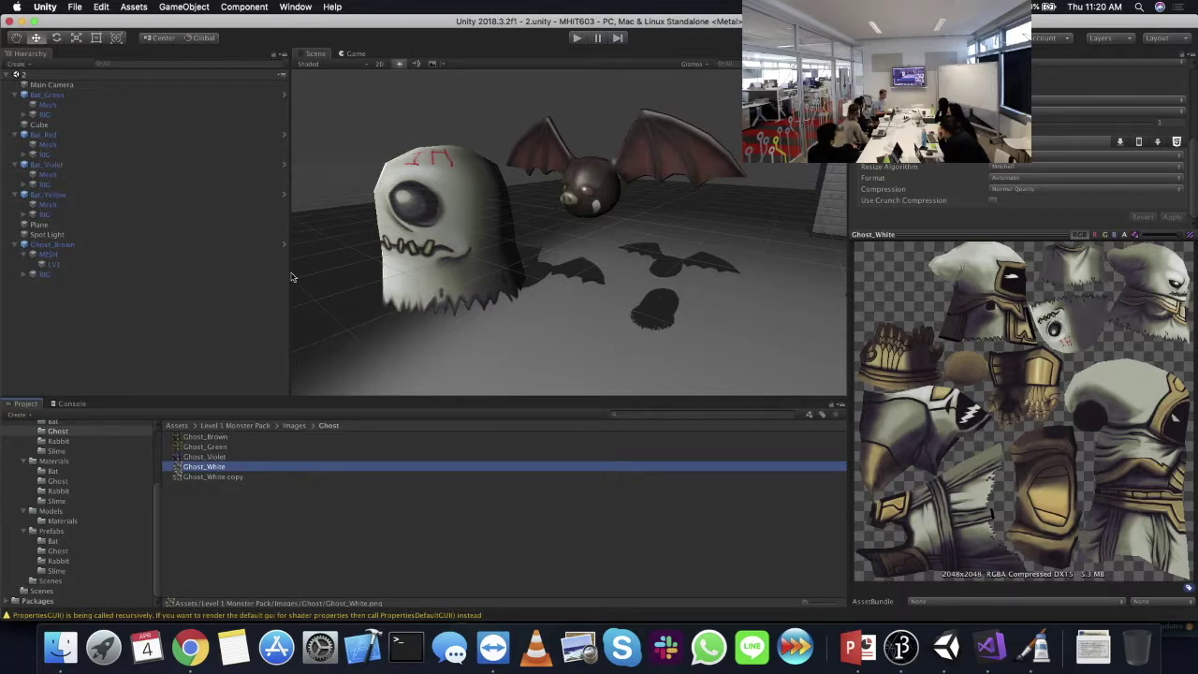
- Assign the Ghost_White copy texture as the Albedo map of Ghost_Brown's LV1 mesh and view the ghost up close
left_click(89, 264)
left_click_drag(208, 479, 865, 284)
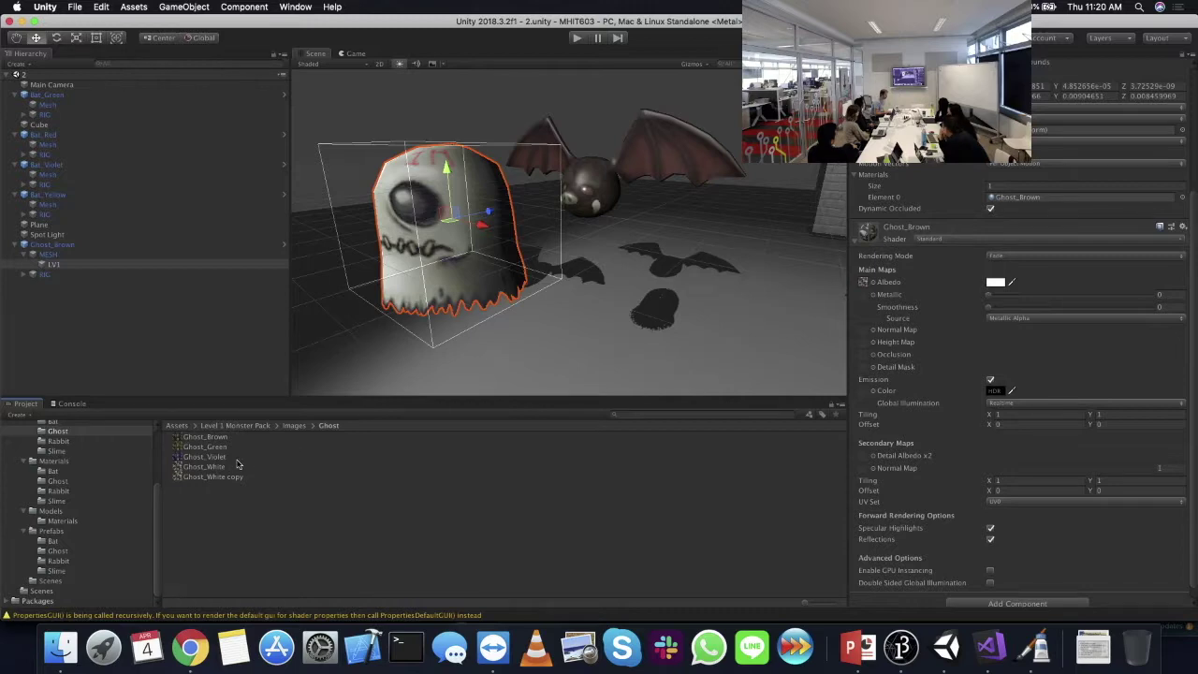
scroll(395, 176, "up", 10)
scroll(395, 176, "down", 10)
scroll(552, 273, "up", 10)
scroll(552, 273, "down", 10)
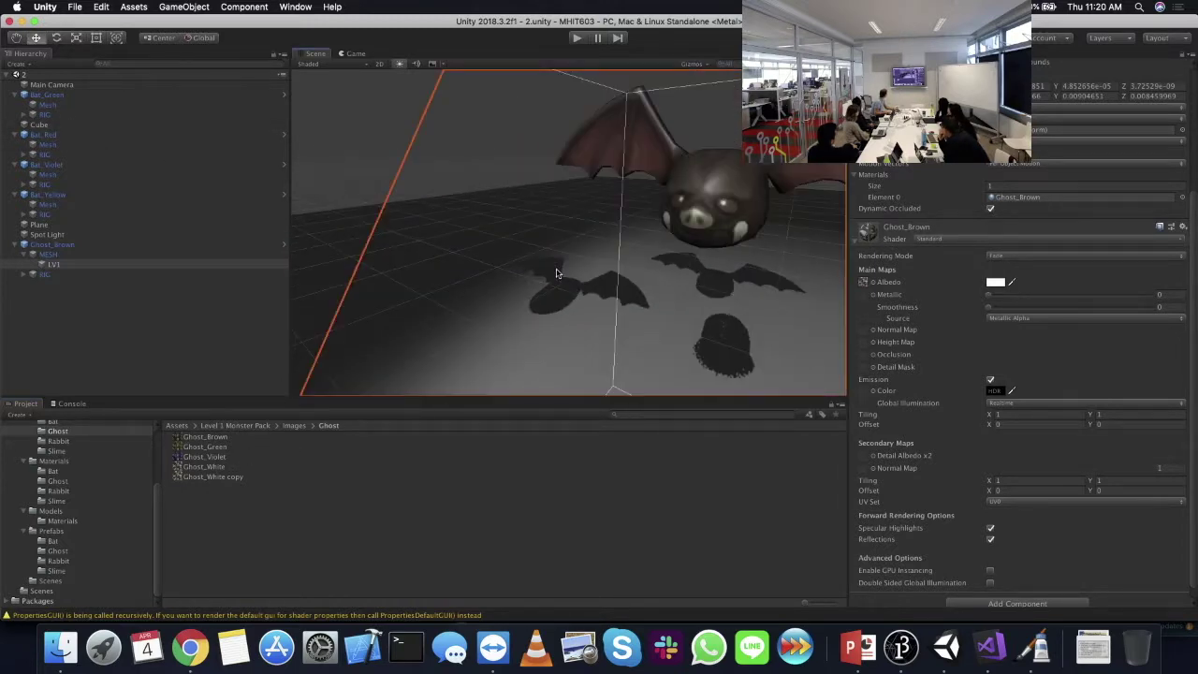
middle_click_drag(565, 267, 510, 204)
right_click_drag(510, 204, 511, 193)
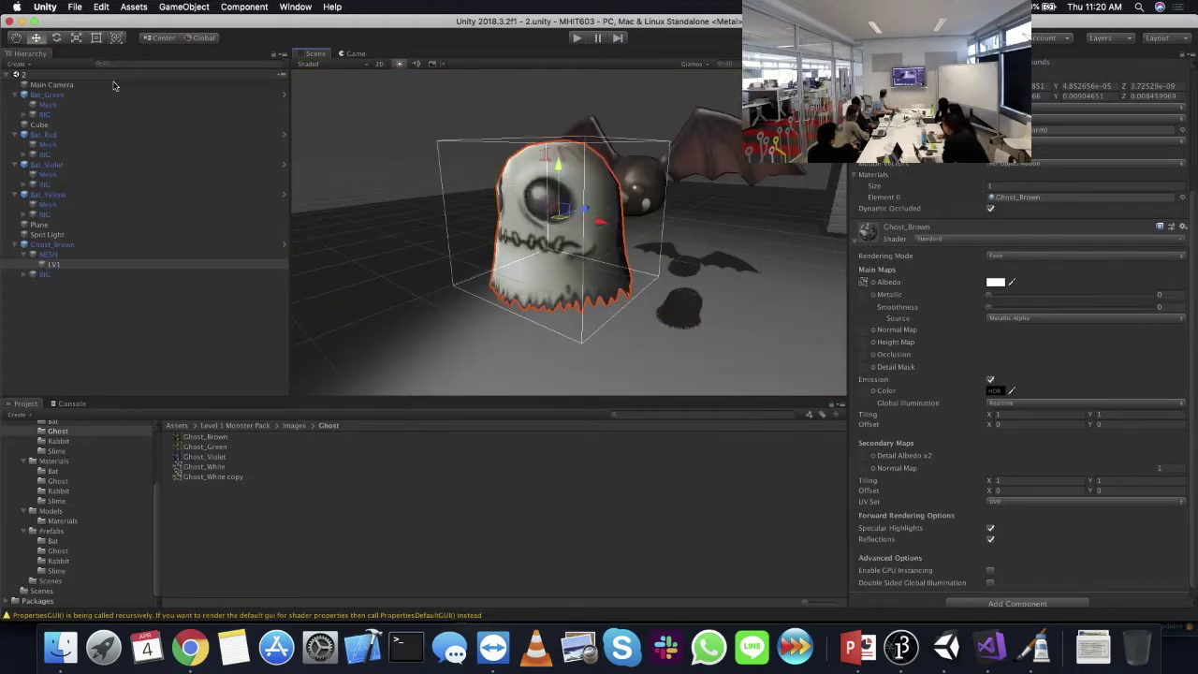
- Move the Ghost_Brown object across the floor, closer to the viewer
left_click_drag(560, 217, 558, 229)
left_click(48, 243)
left_click_drag(553, 223, 559, 263)
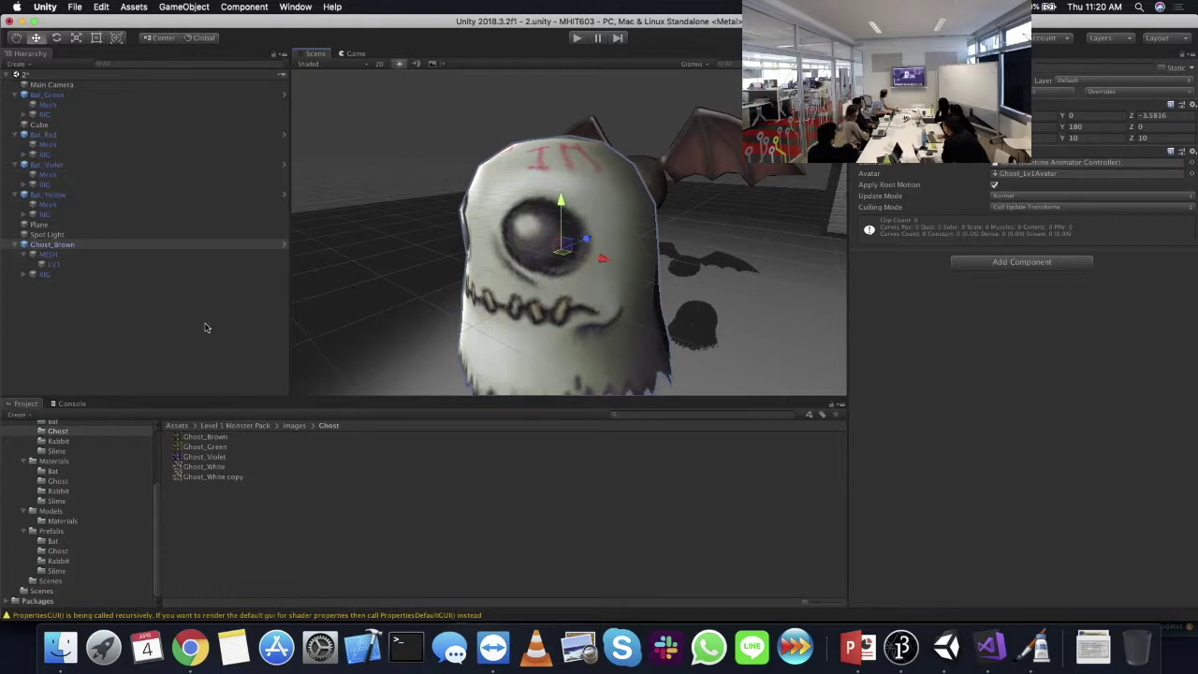
- Assign the original Ghost_White texture as the LV1 mesh's Albedo map and deselect the mesh
left_click(54, 264)
left_click_drag(206, 466, 864, 455)
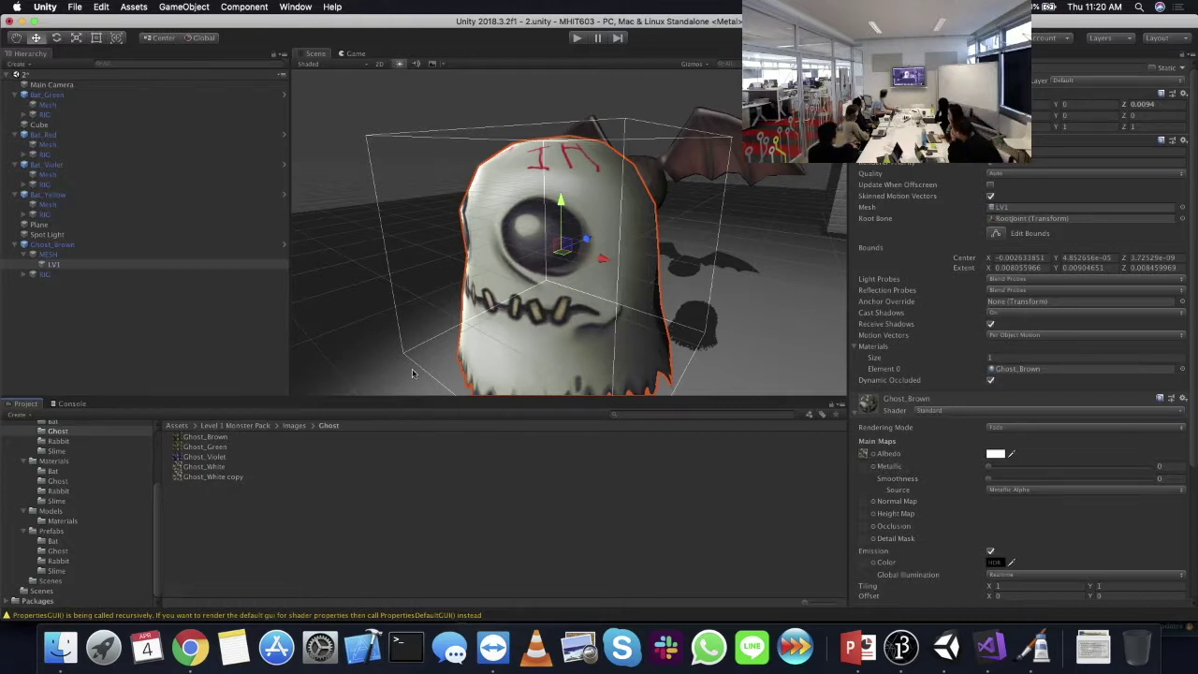
left_click(731, 450)
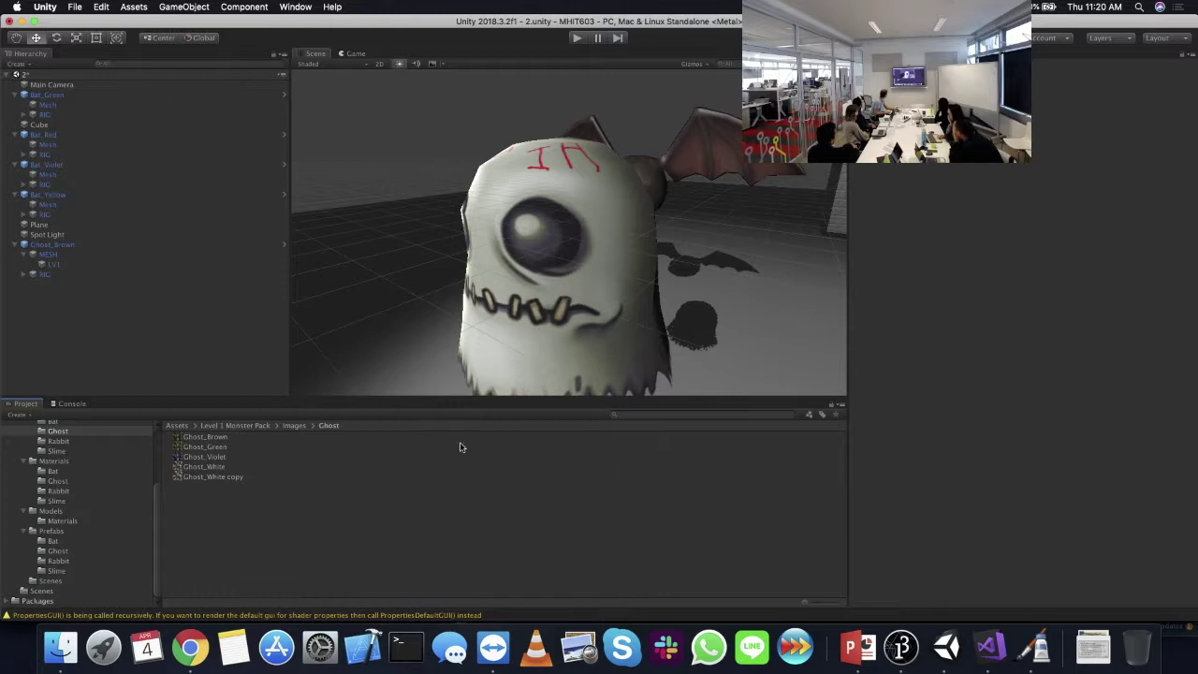
- Assign the reduced Ghost_White copy texture to the LV1 mesh's Albedo map again
left_click(53, 264)
left_click_drag(215, 477, 863, 455)
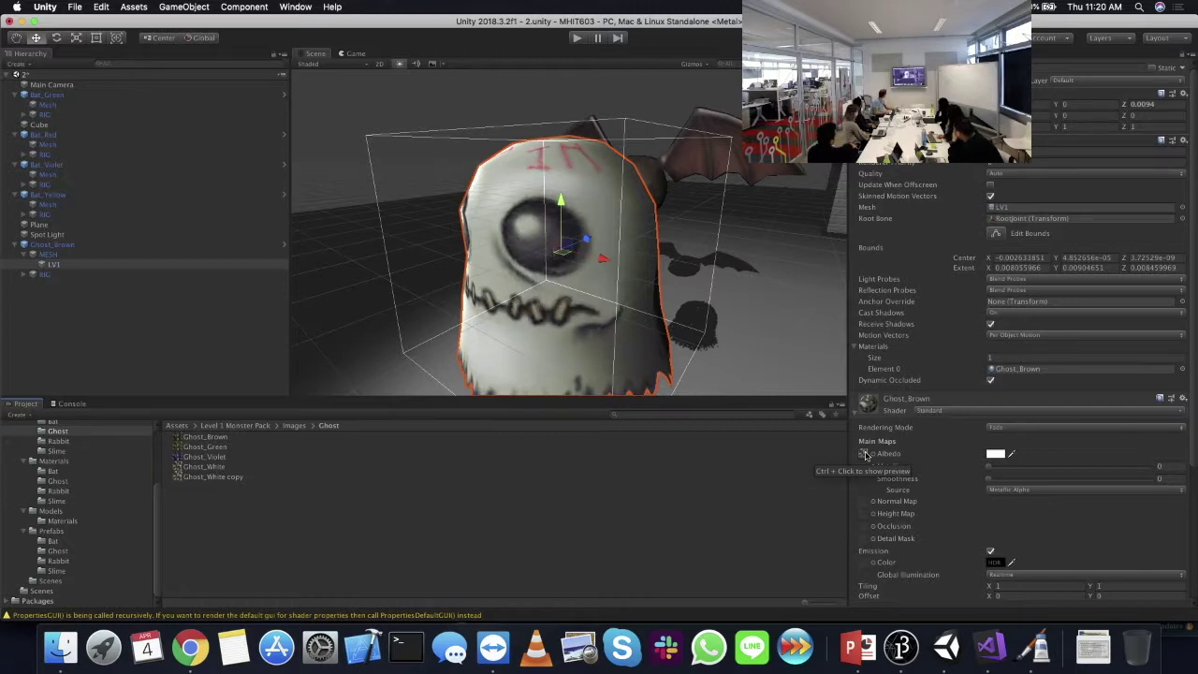
scroll(555, 299, "down", 10)
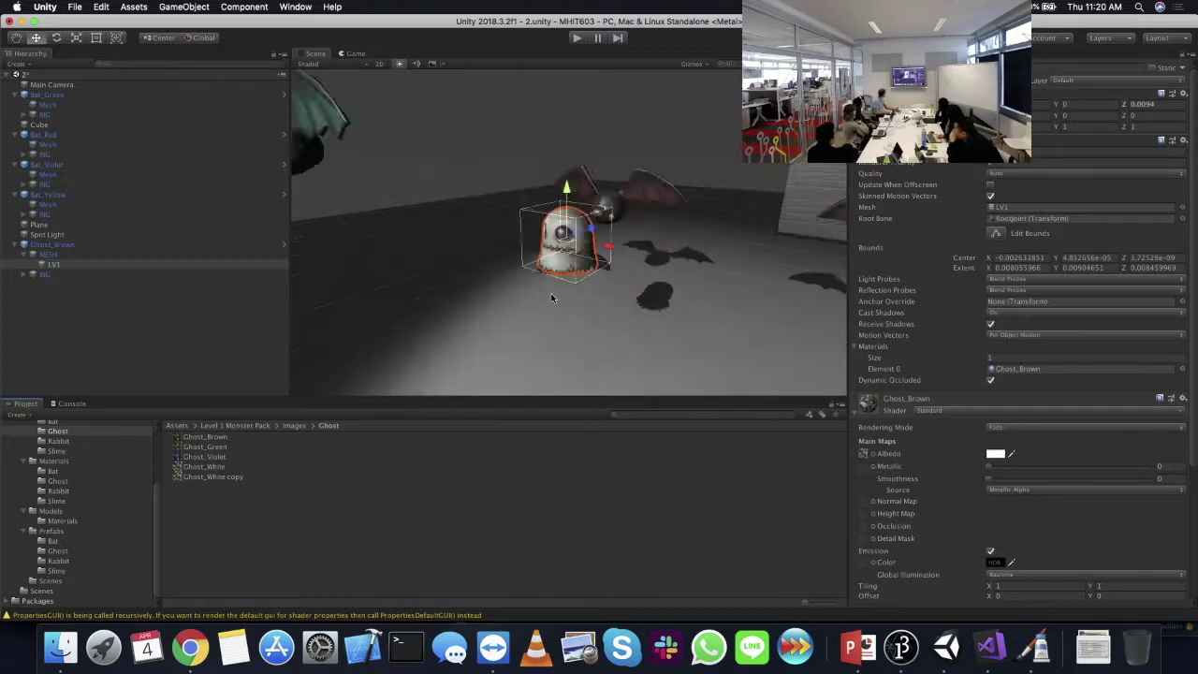
- Examine the textured ghost from a distance, with and without its selection outline
left_click(552, 298)
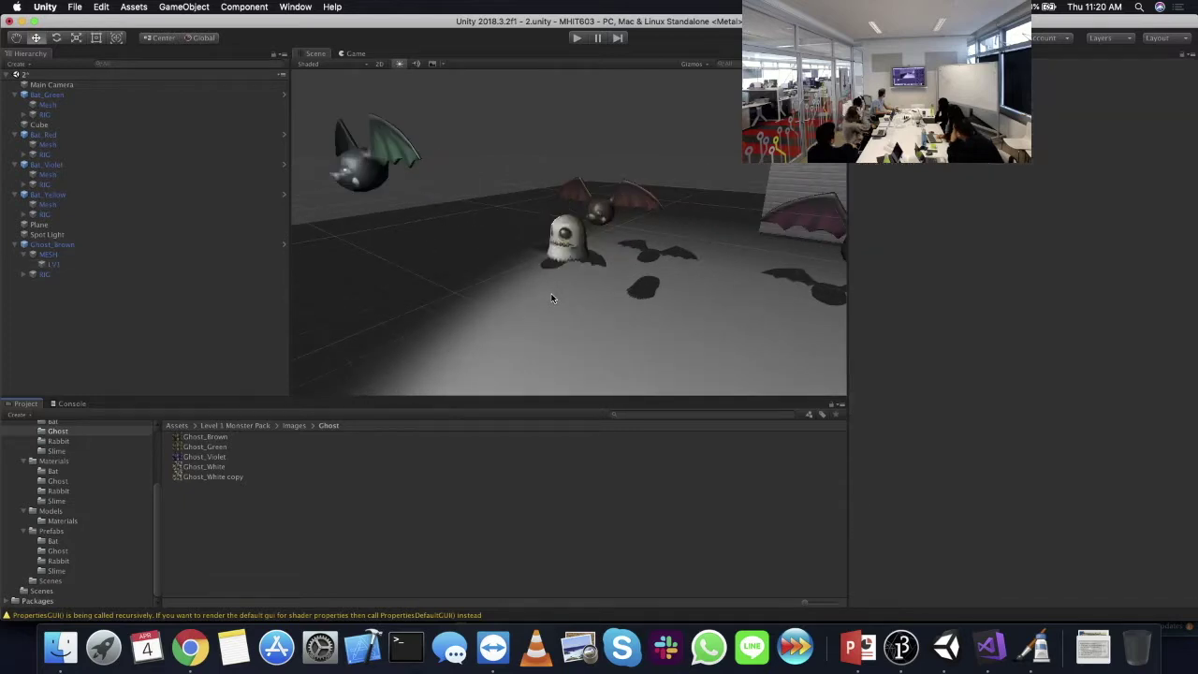
key("super+z")
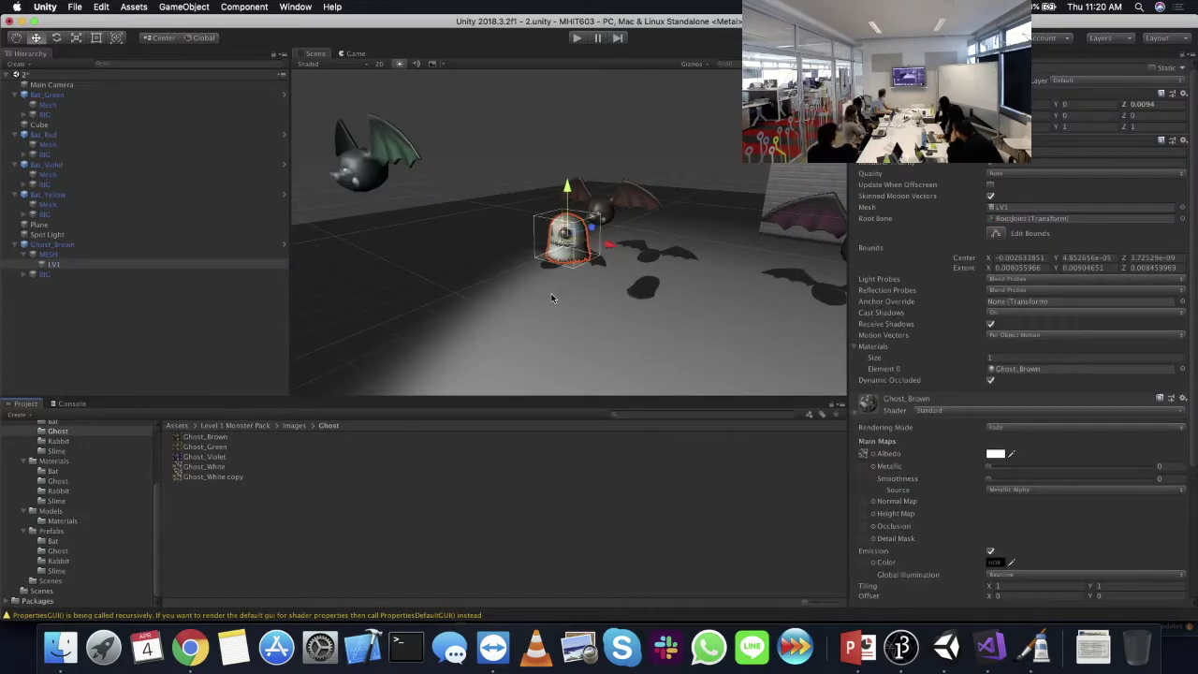
left_click(564, 110)
key("super+z")
left_click(564, 117)
key("super+z")
- Inspect the Ghost_White copy texture's preview and recall the memory-size calculation in Spotlight
left_click(213, 477)
key("super+space")
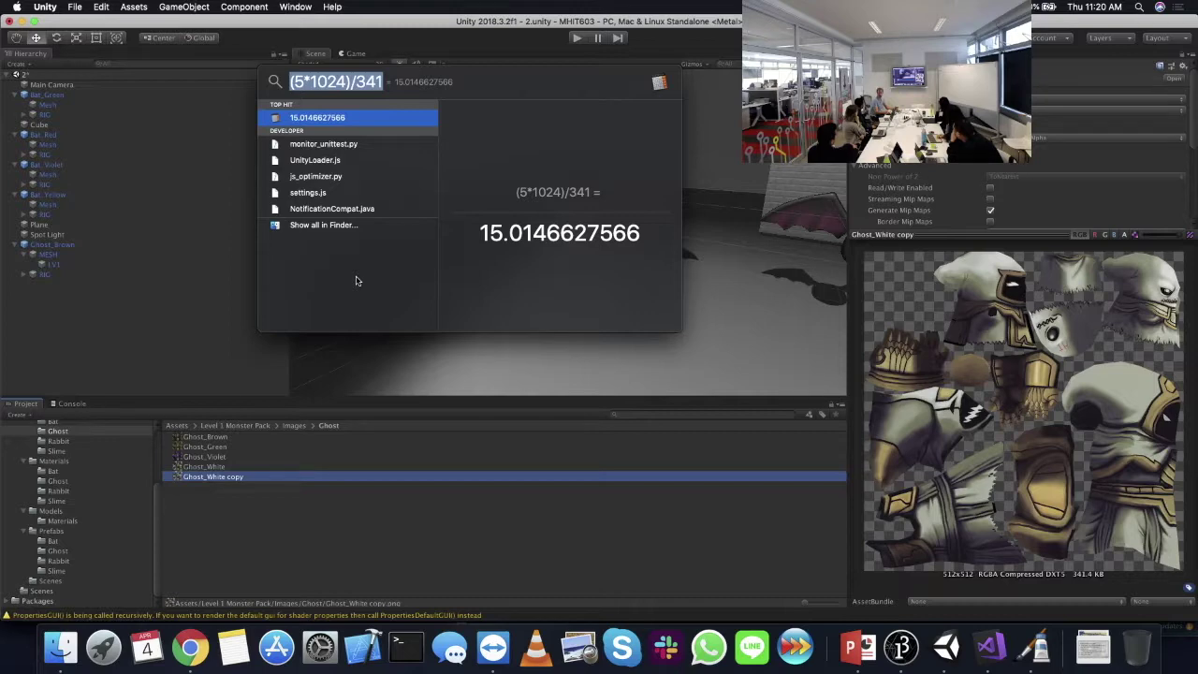
key("Escape")
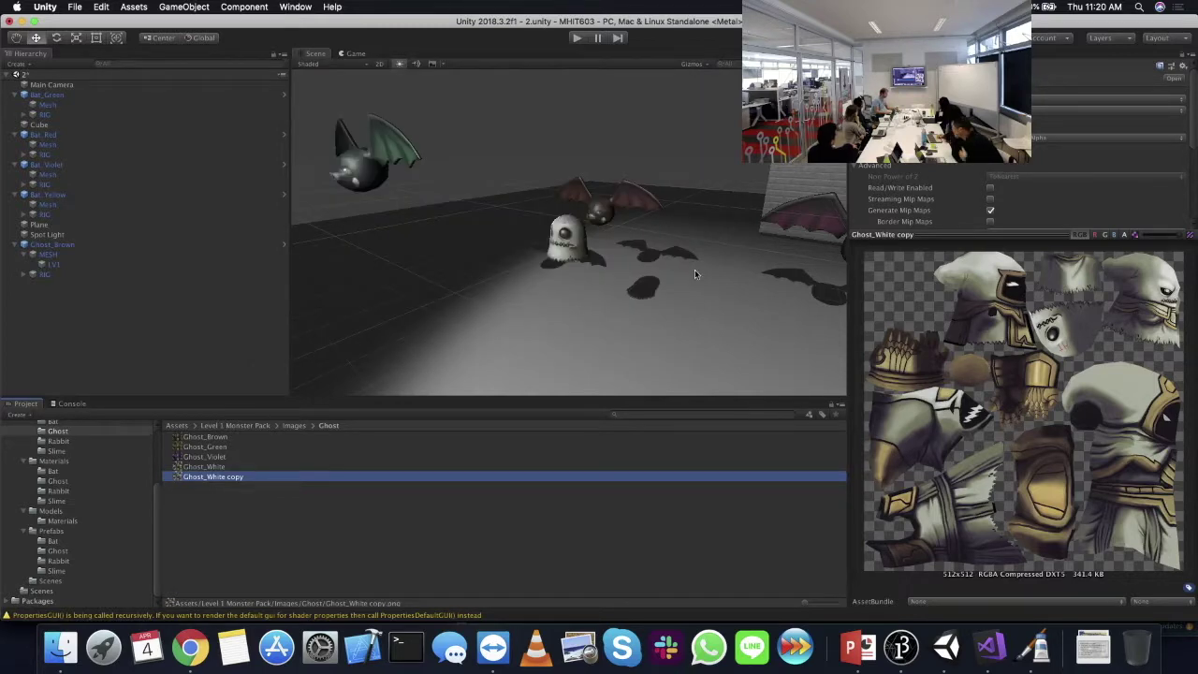
- Switch to PowerPoint and review the Texture Mapping slide
key("super+Tab")
left_click(1040, 587)
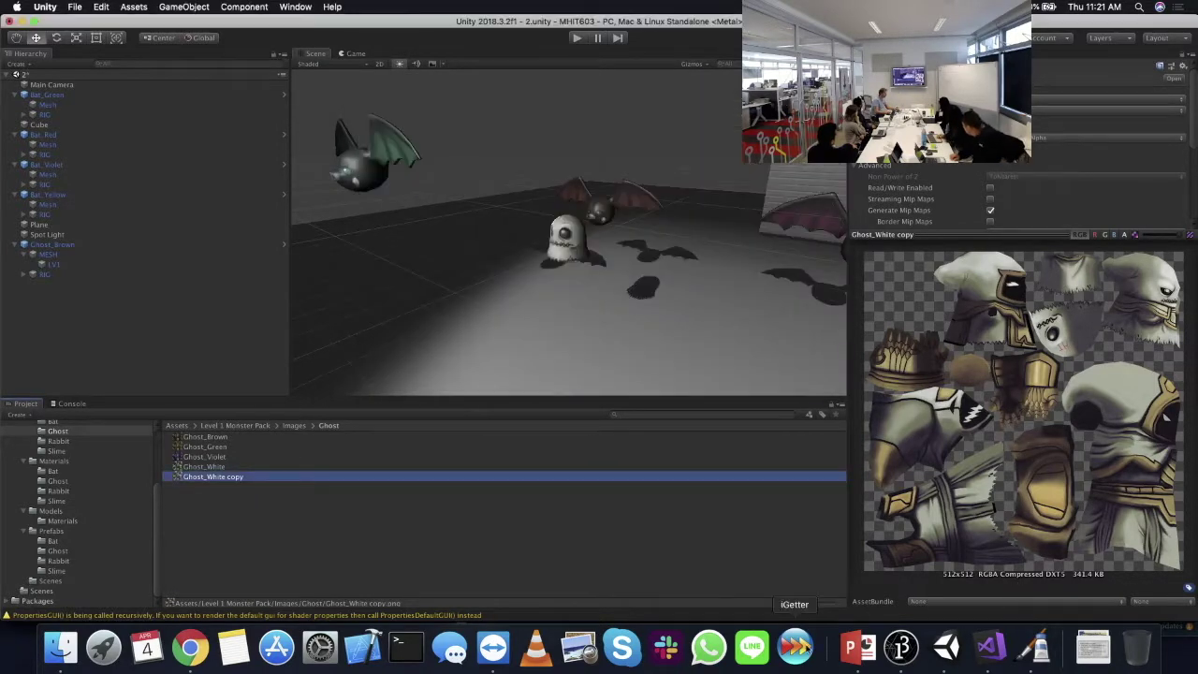
left_click(850, 647)
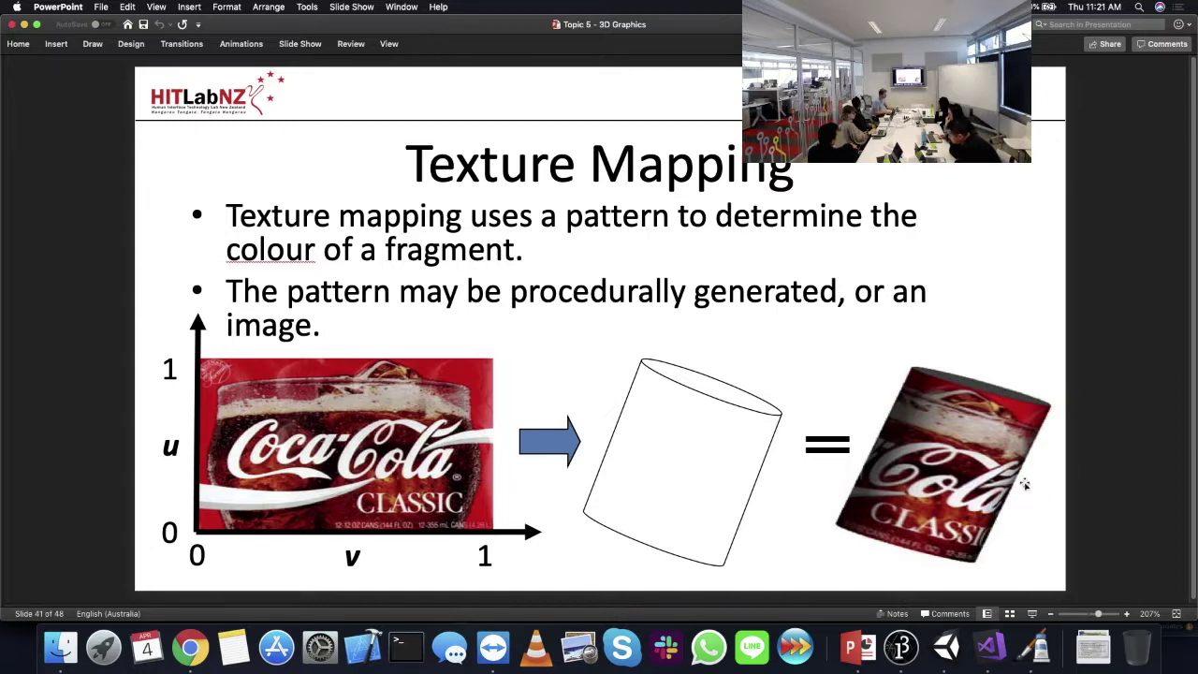
- Return to Unity and delete the Ghost_White copy texture from the project
key("super+Tab")
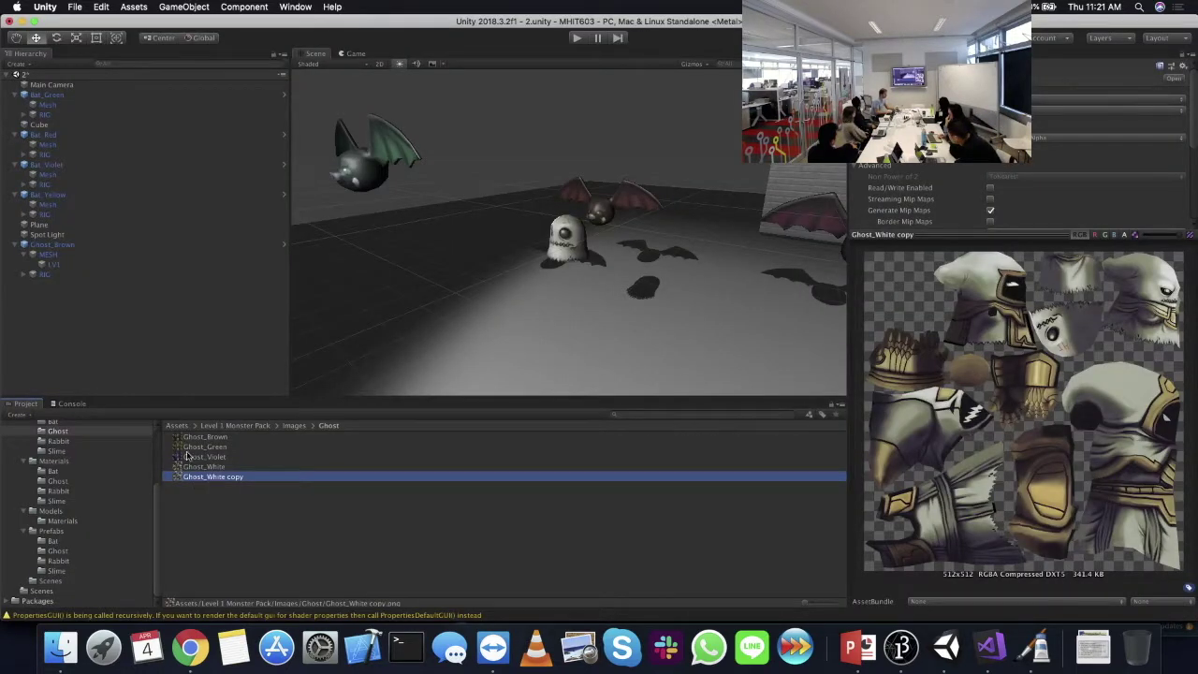
right_click(190, 482)
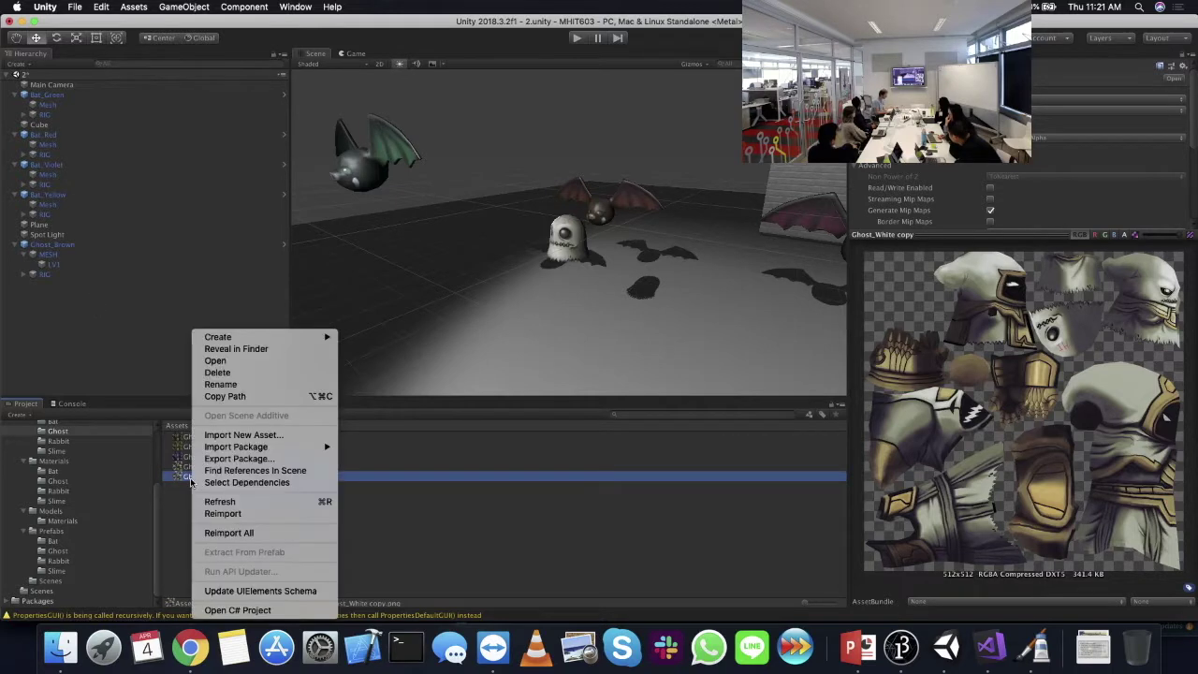
left_click(228, 373)
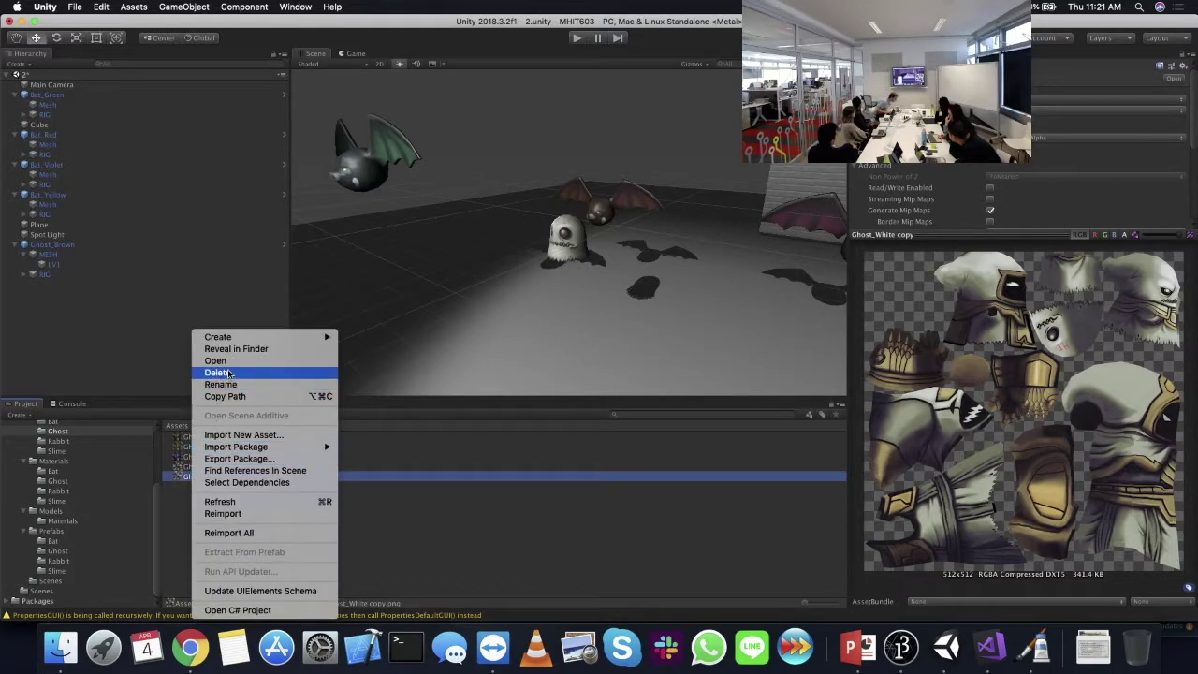
left_click(693, 228)
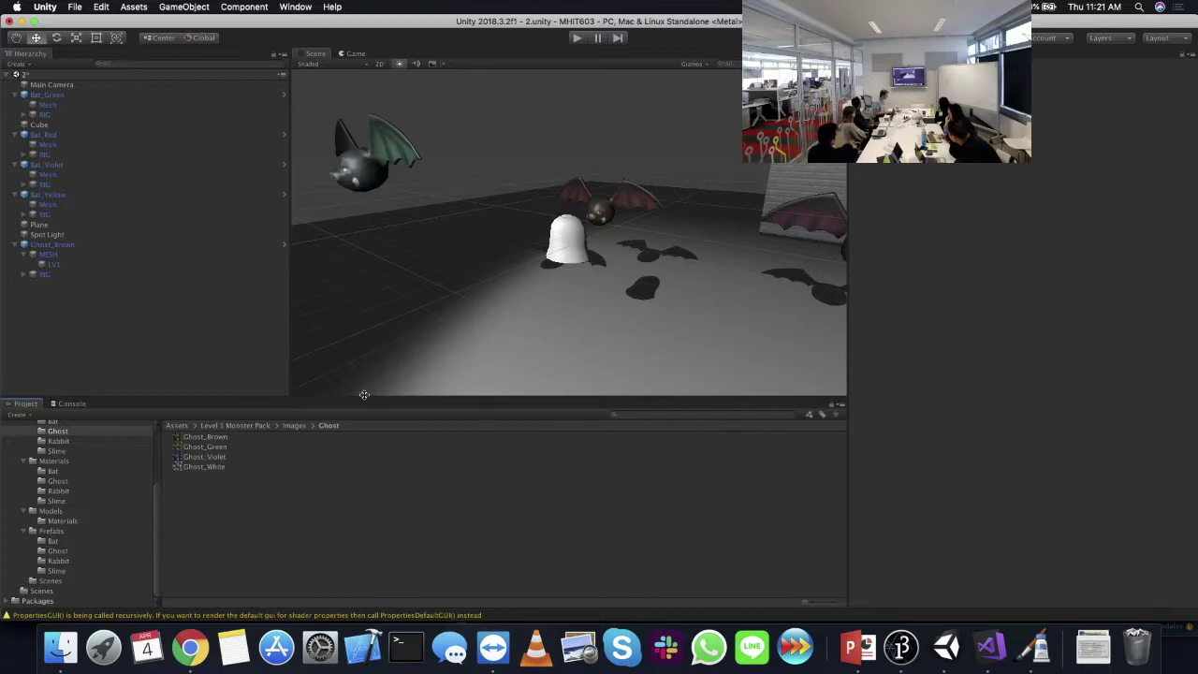
- Look through the import settings of the Ghost_White, Ghost_Brown, Ghost_Green and Ghost_Violet textures
left_click(198, 467)
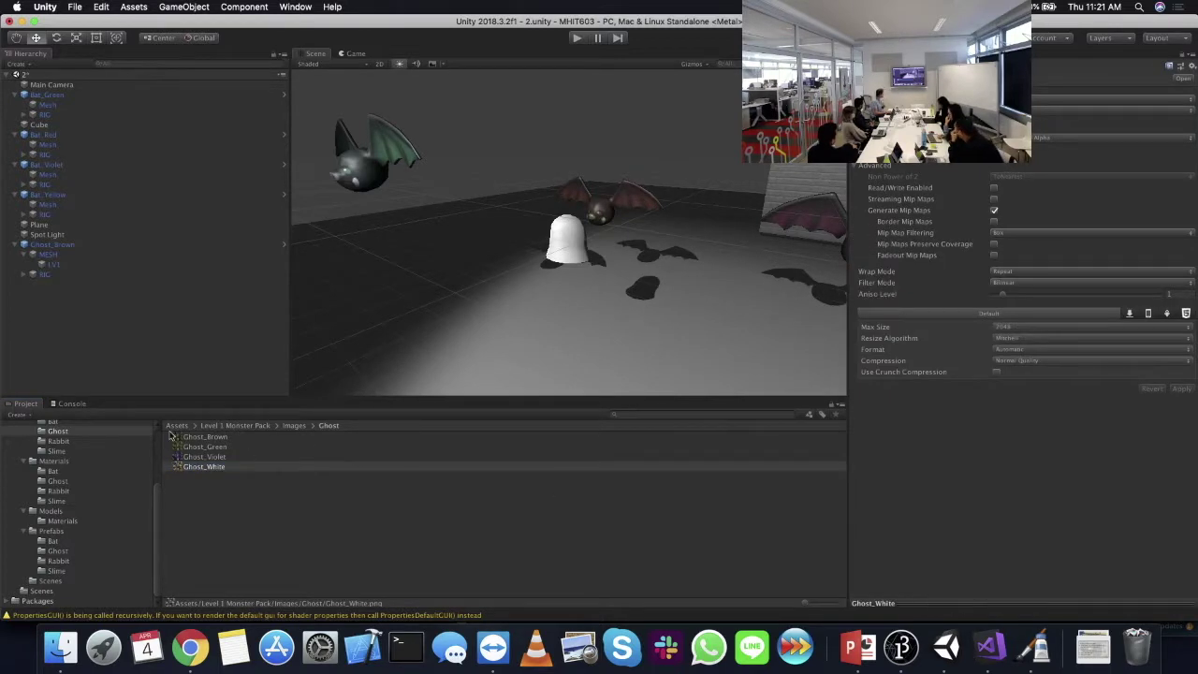
left_click(209, 438)
left_click(210, 447)
left_click(212, 457)
left_click(211, 466)
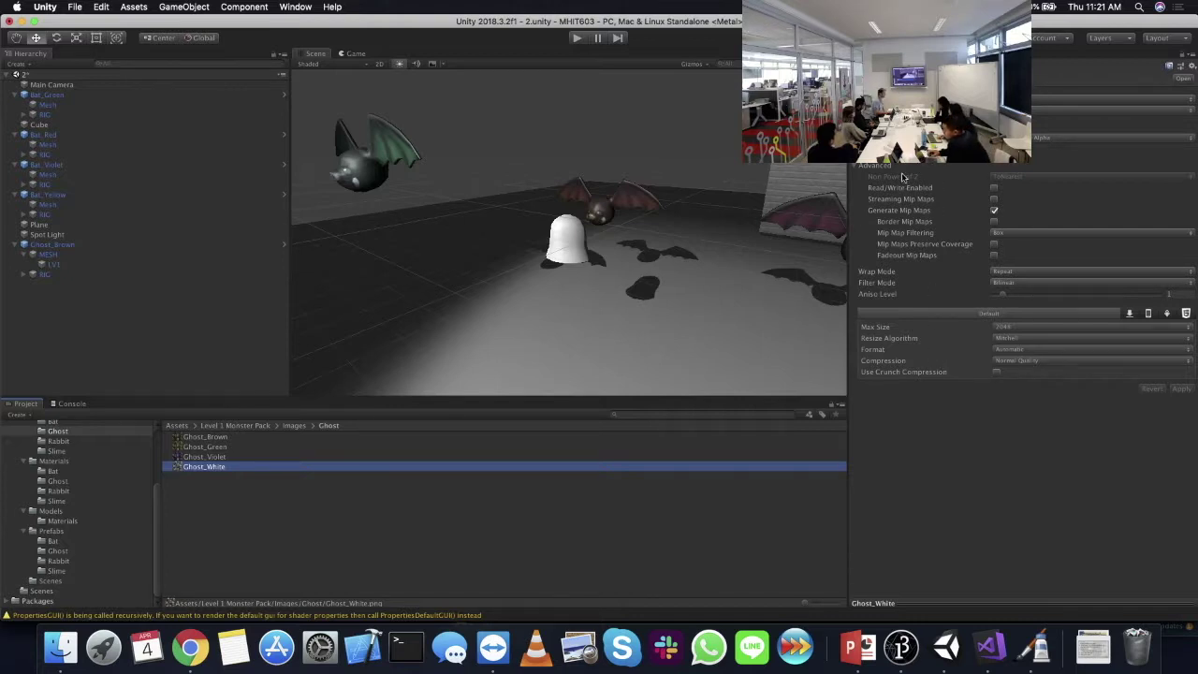
- Show the Ghost_White texture's preview and examine its available texture types without changing the type
left_click(1023, 99)
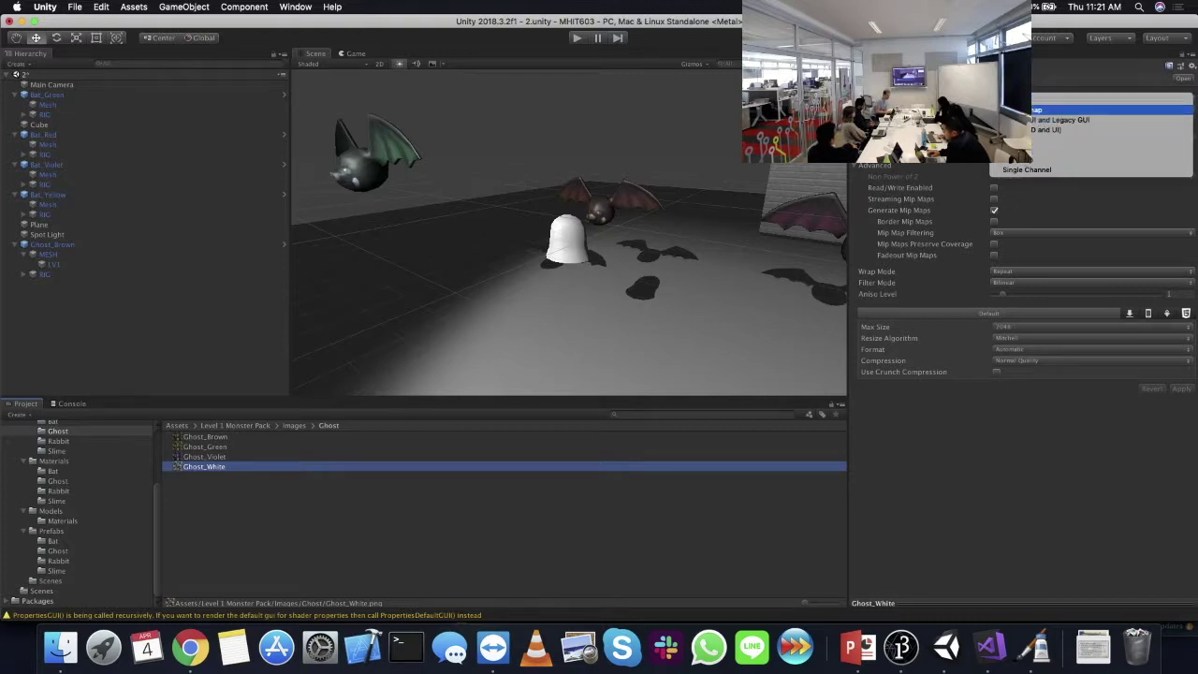
left_click(1042, 610)
left_click_drag(1042, 604, 1033, 390)
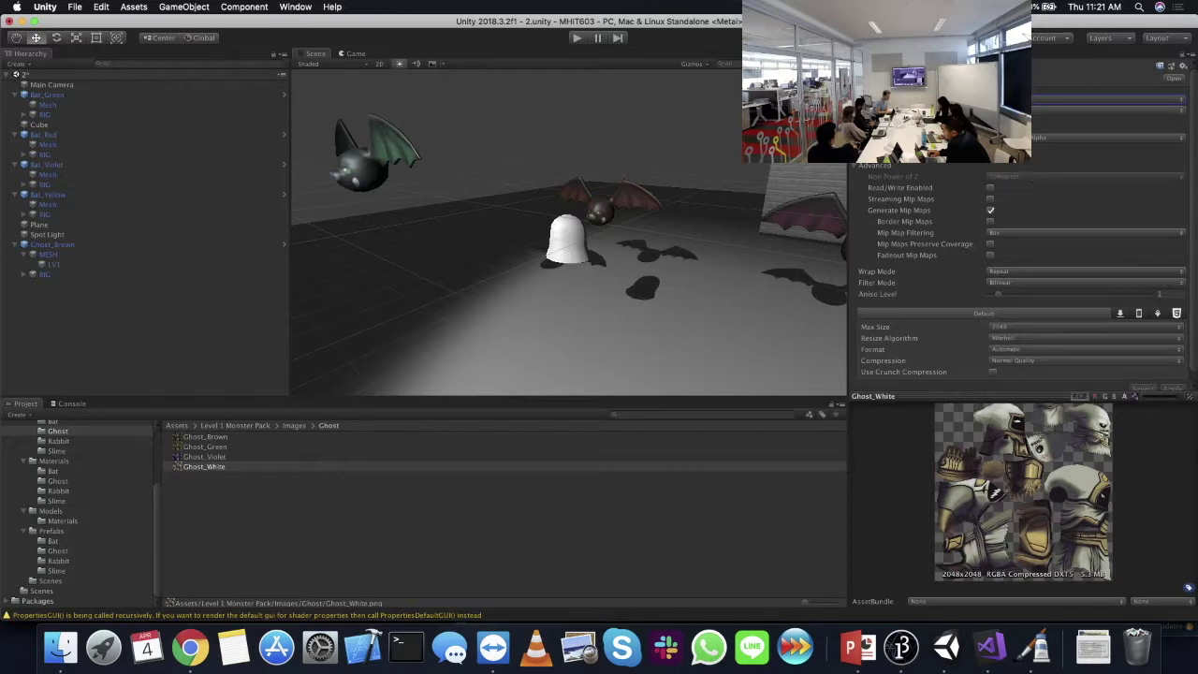
left_click(1023, 99)
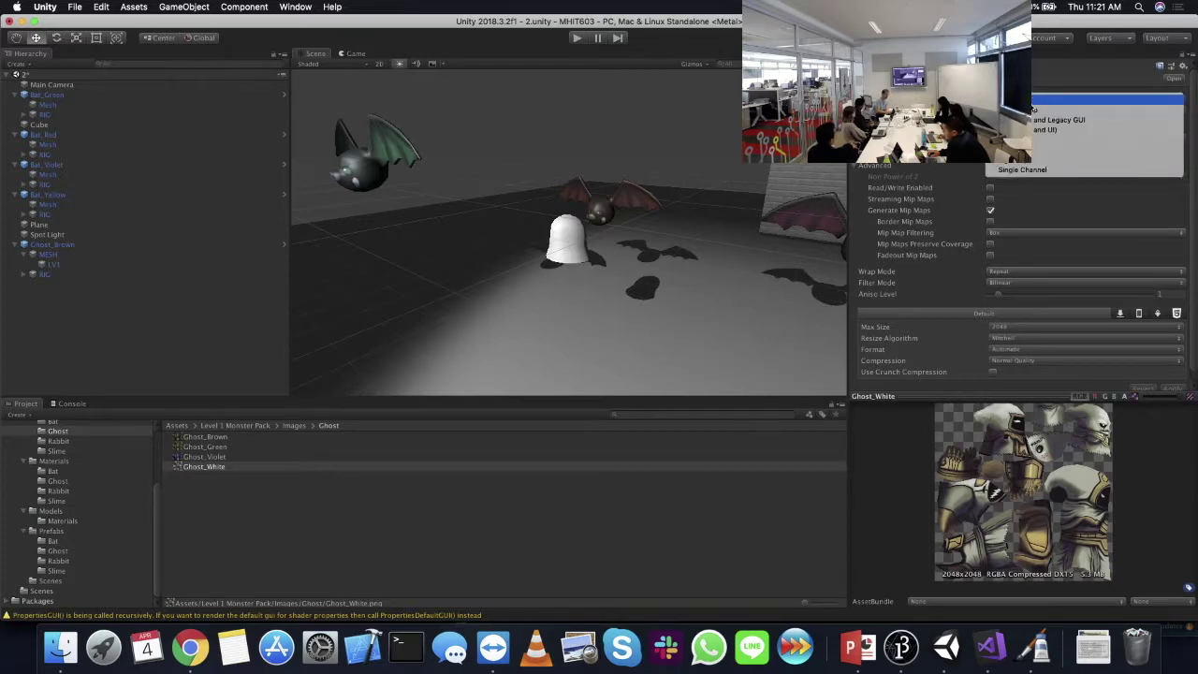
left_click(1082, 101)
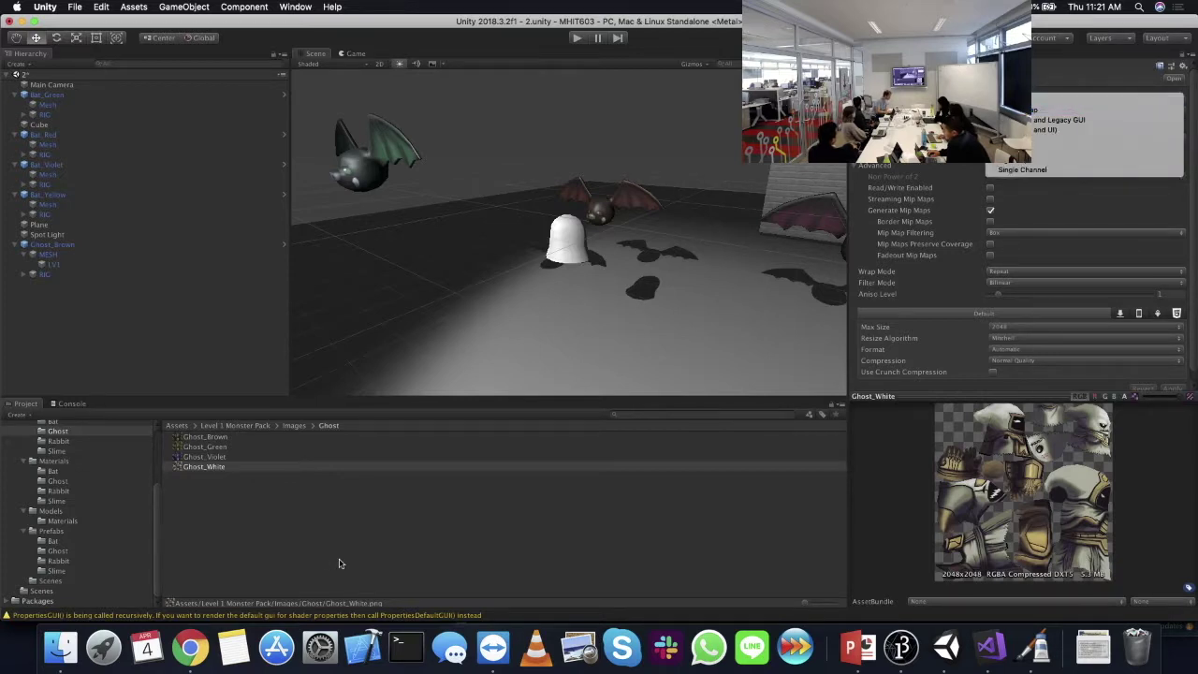
- Select the brick_normal texture in the Assets folder and enlarge its preview
scroll(93, 515, "up", 5)
left_click(142, 441)
left_click(205, 466)
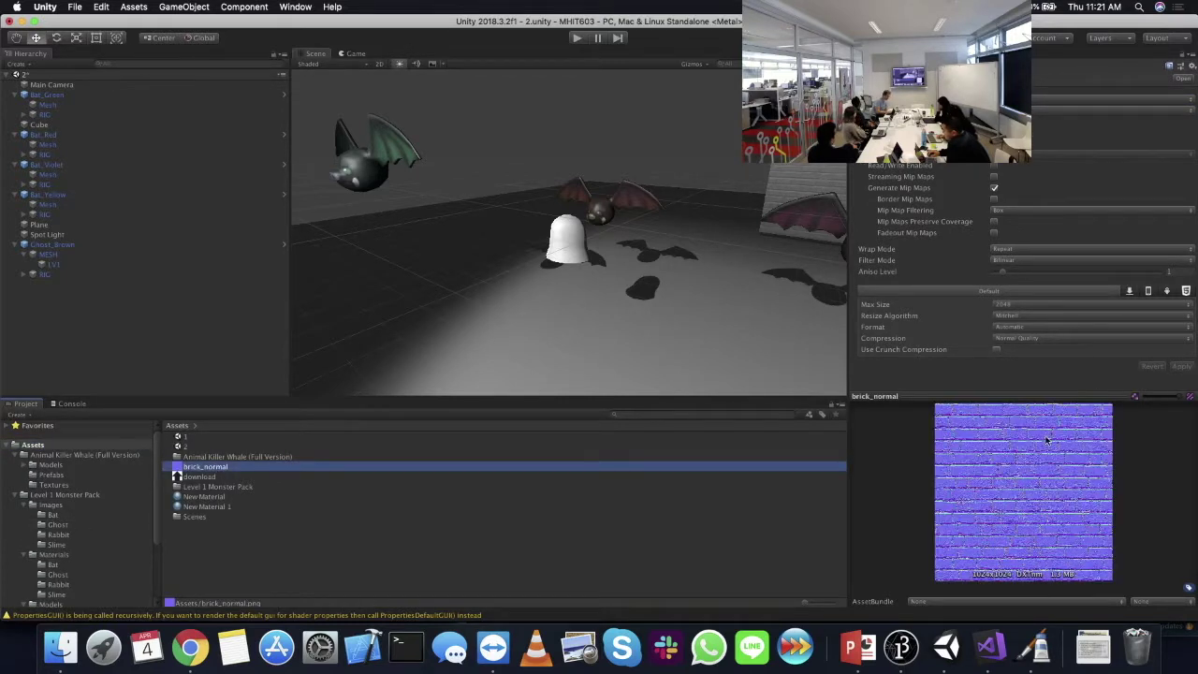
left_click_drag(998, 393, 990, 281)
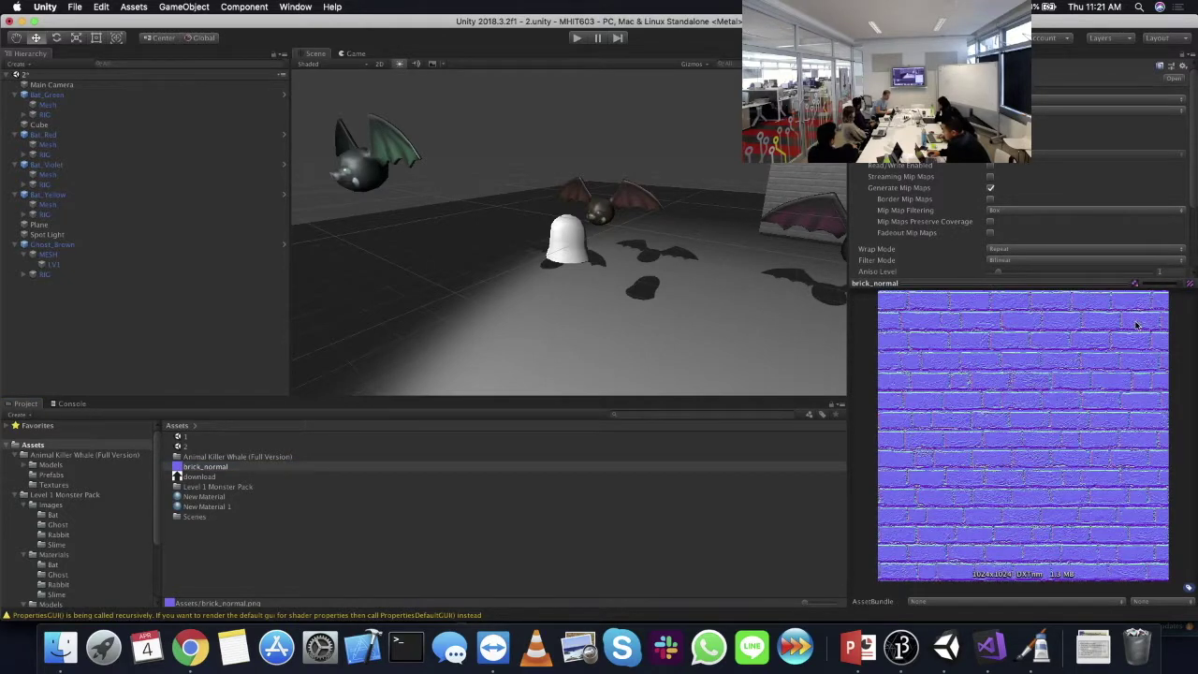
- Set brick_normal's texture type to Default and apply the import settings
left_click(1061, 98)
left_click(1068, 91)
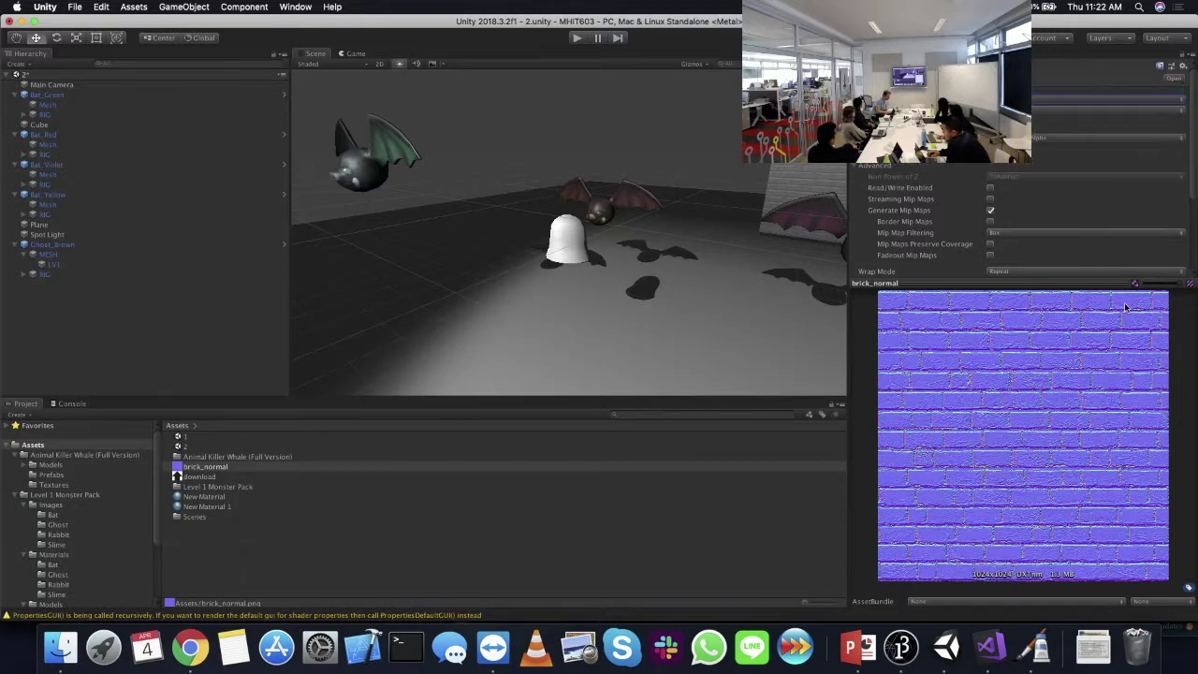
scroll(1129, 226, "down", 5)
left_click(1175, 266)
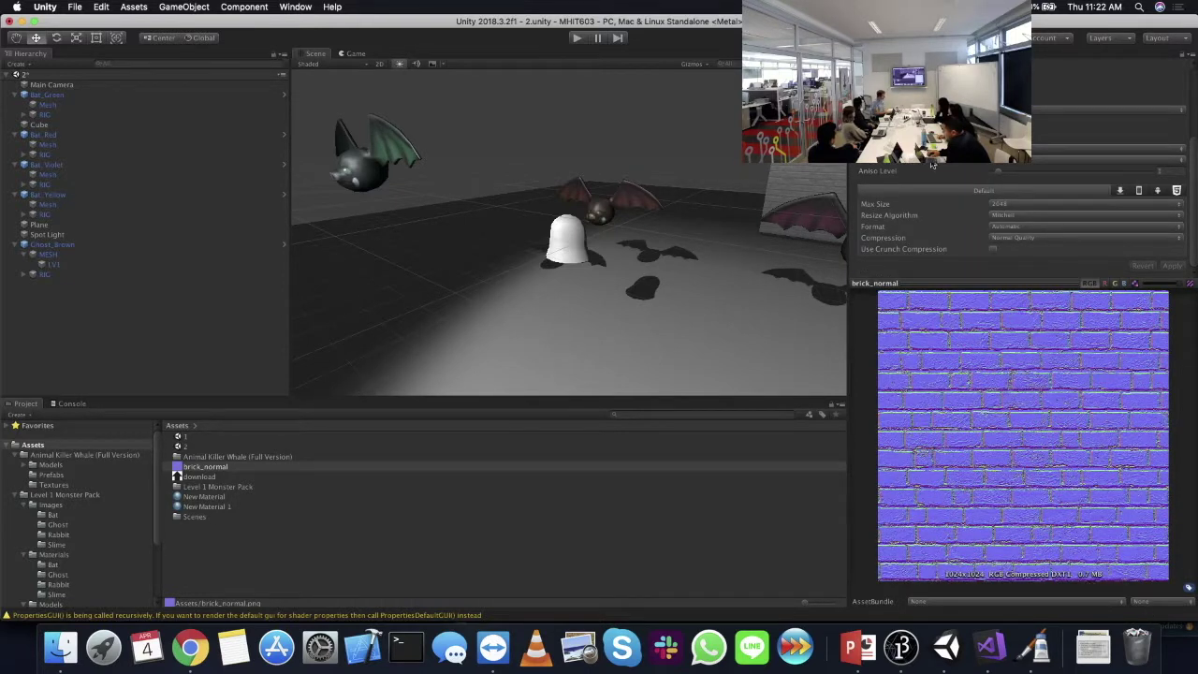
- Set brick_normal's texture type back to Normal map and apply the import settings
scroll(1021, 225, "up", 5)
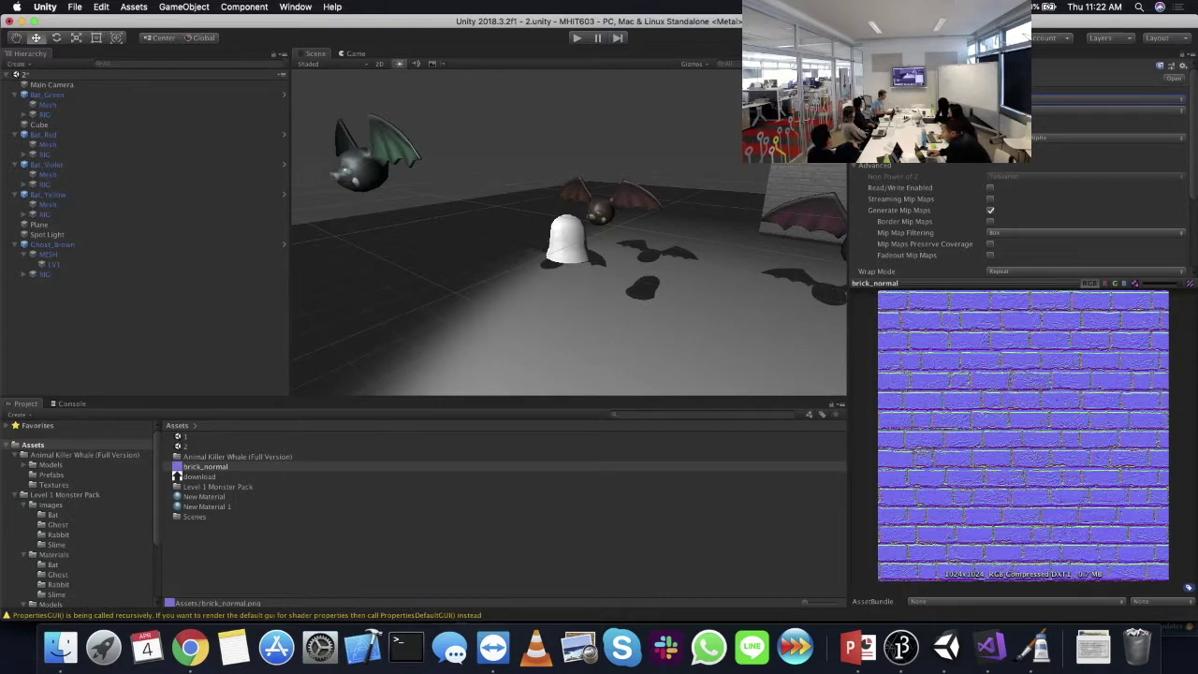
left_click(1020, 99)
left_click(1020, 109)
scroll(1077, 189, "down", 5)
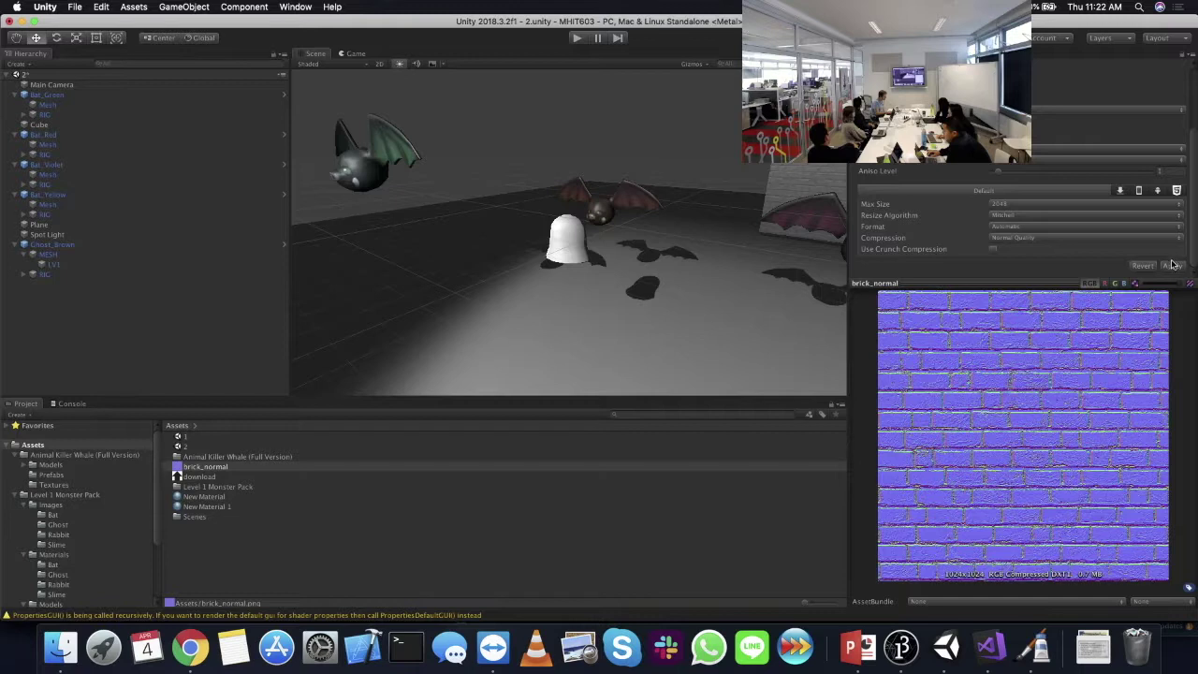
left_click(1171, 266)
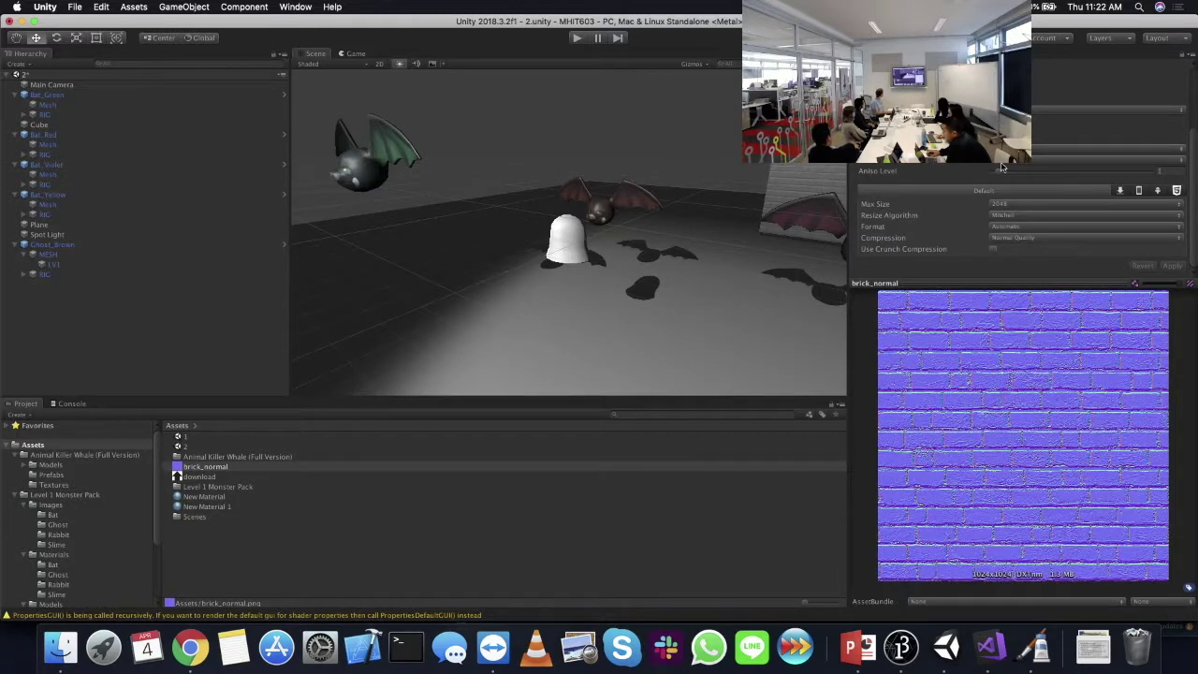
- Switch brick_normal to the Default texture type once more and apply the change
scroll(1034, 110, "up", 3)
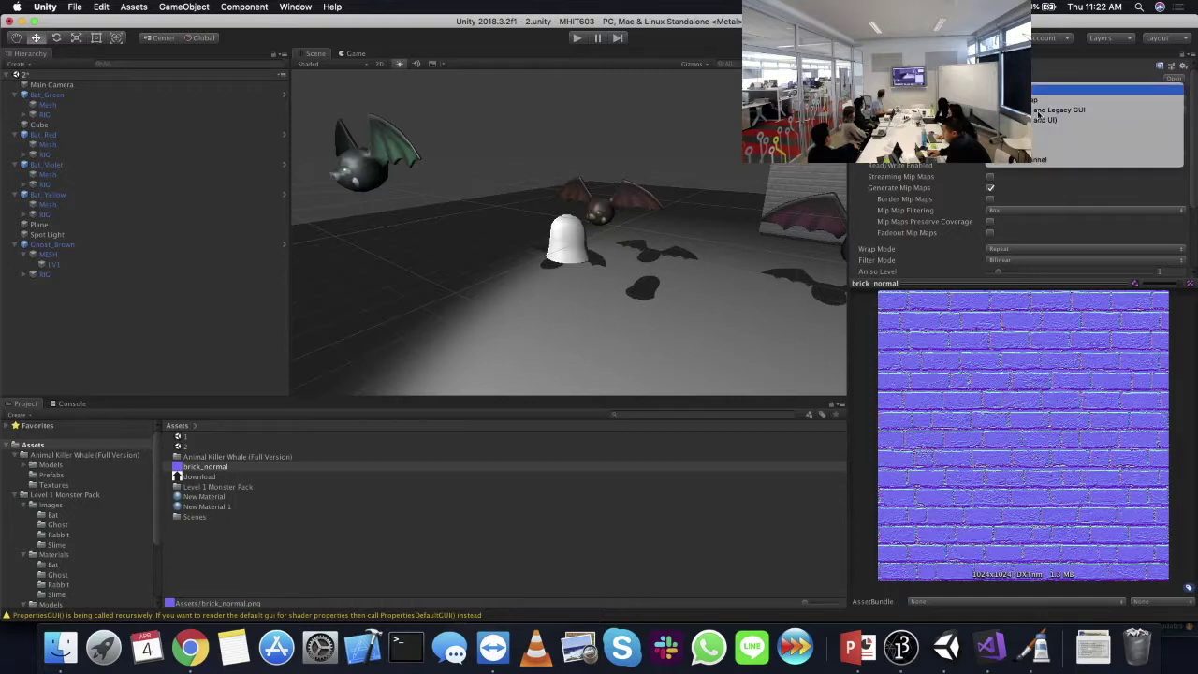
scroll(1141, 251, "down", 3)
left_click(1174, 267)
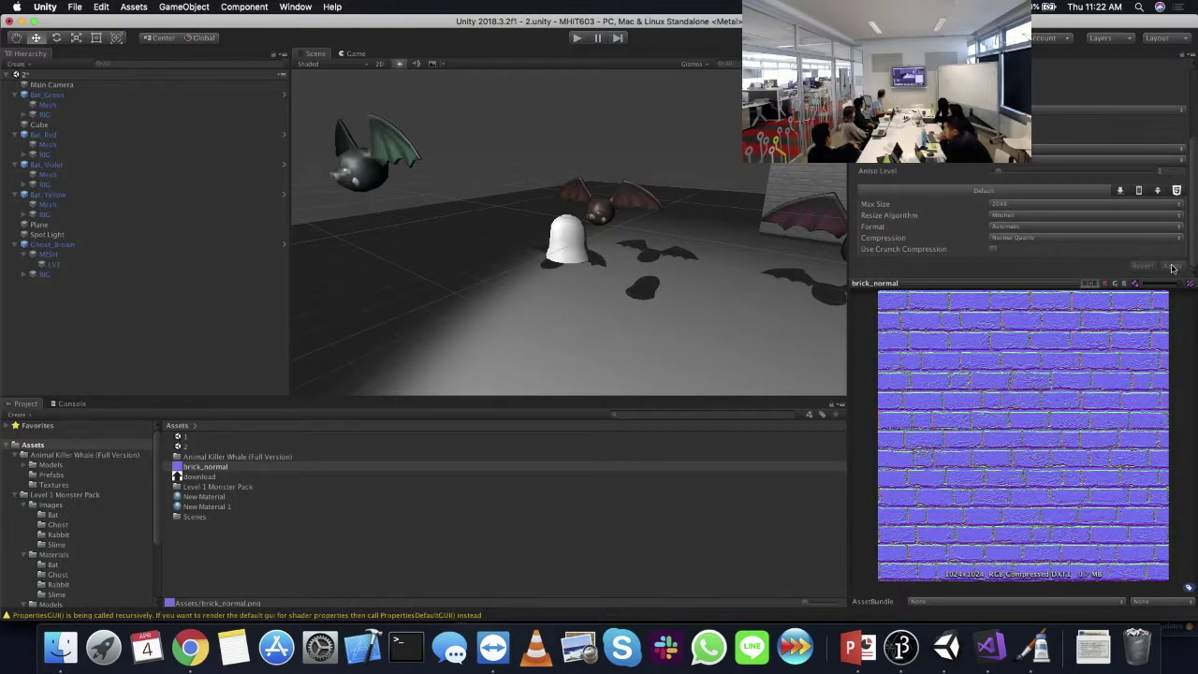
- Restore brick_normal's Normal map texture type and apply the change
scroll(1105, 166, "up", 3)
left_click(1050, 103)
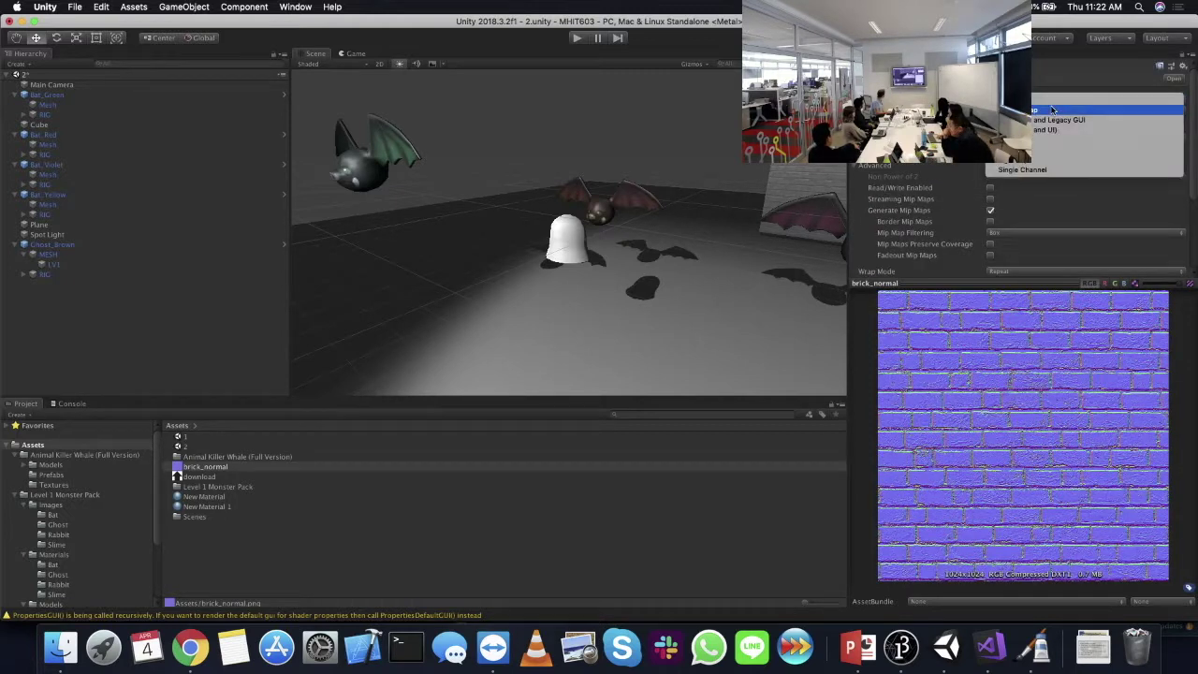
left_click(1051, 103)
scroll(1123, 215, "down", 3)
left_click(1175, 267)
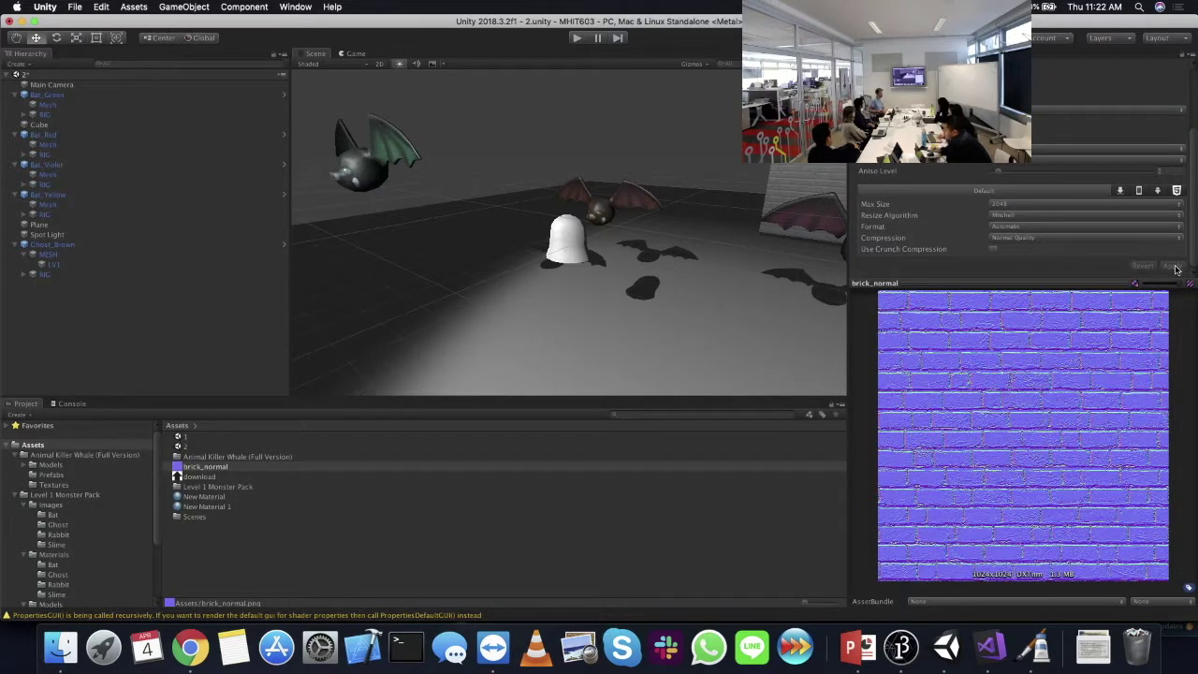
- Change brick_normal's texture type to Default and apply it to compare the cube's brick surface up close
middle_click_drag(781, 159, 427, 230)
scroll(628, 230, "up", 10)
middle_click_drag(644, 243, 403, 255)
scroll(601, 253, "up", 4)
middle_click_drag(782, 245, 722, 246)
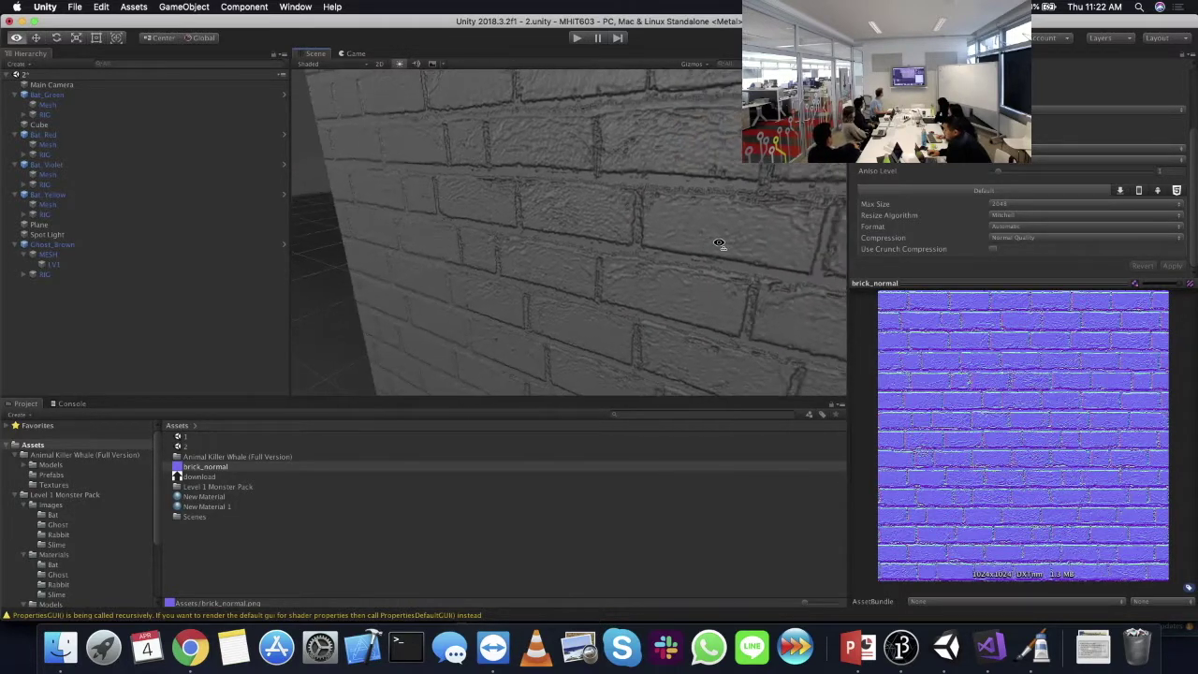
scroll(715, 239, "up", 4)
scroll(945, 141, "up", 5)
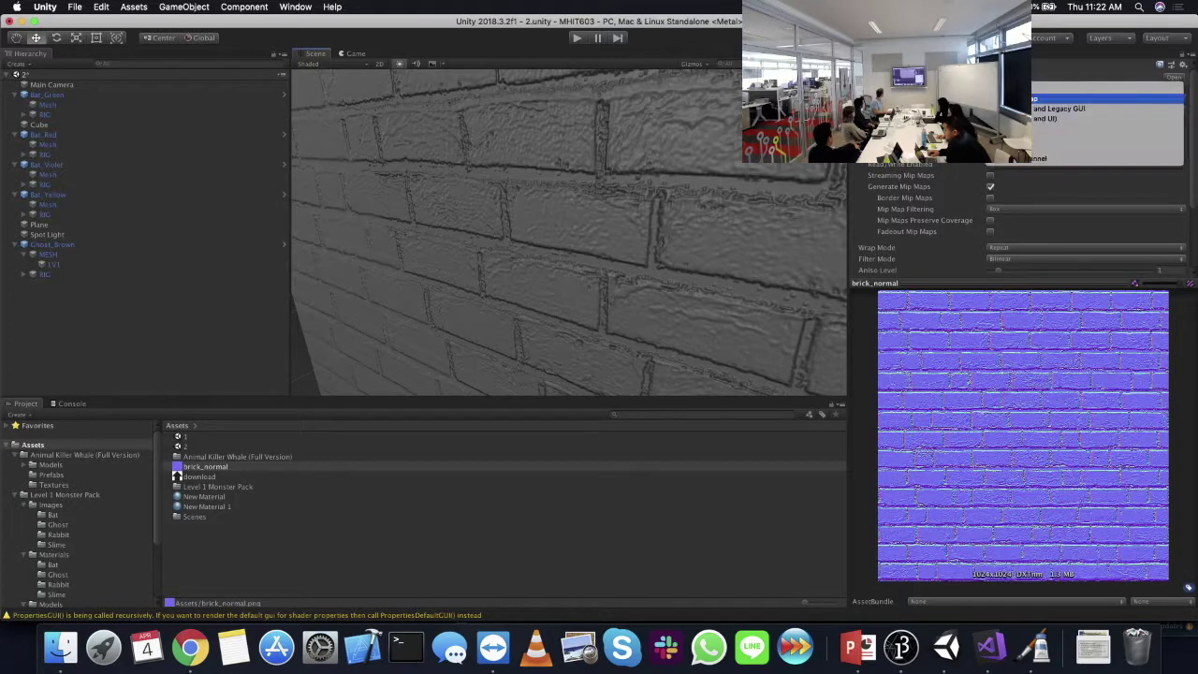
scroll(1128, 222, "down", 3)
left_click(1171, 265)
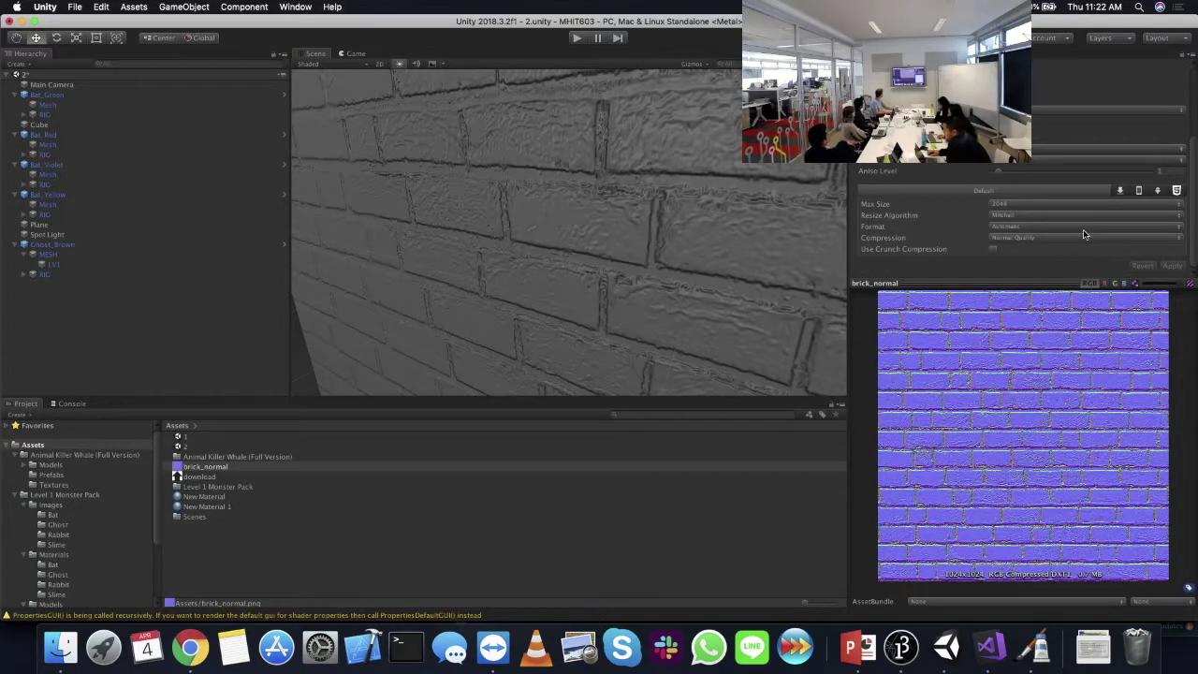
- Select brick_normal, change its texture type back to Normal map and apply the import settings
left_click(215, 468)
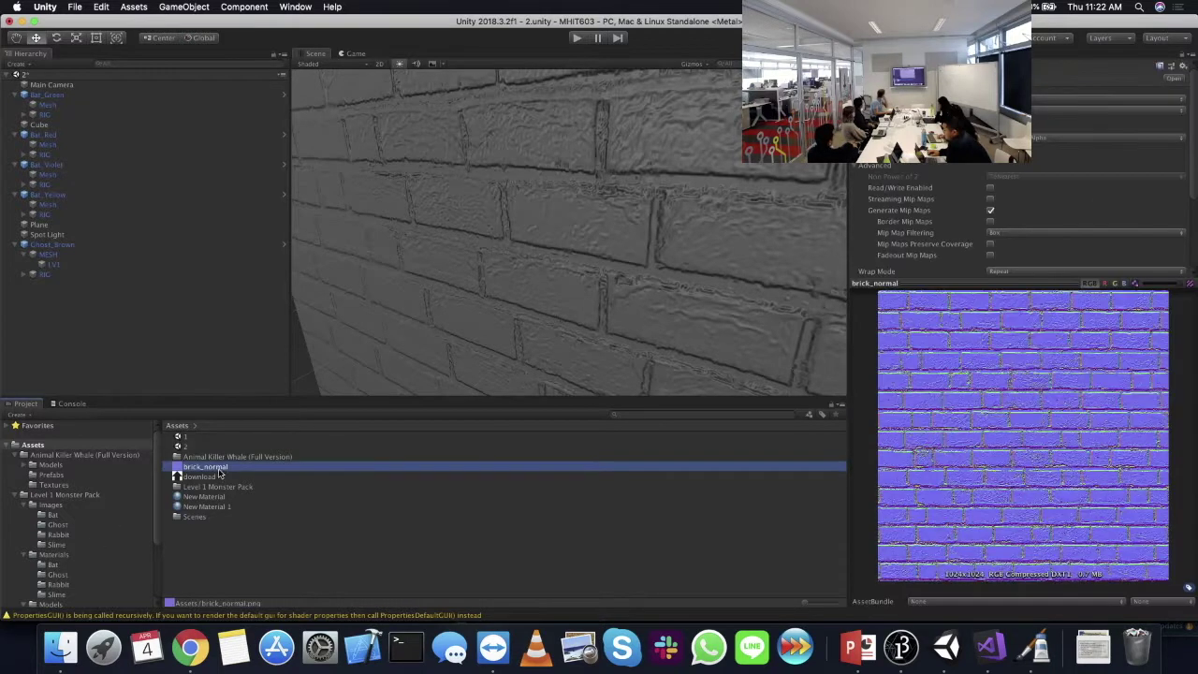
left_click(1019, 99)
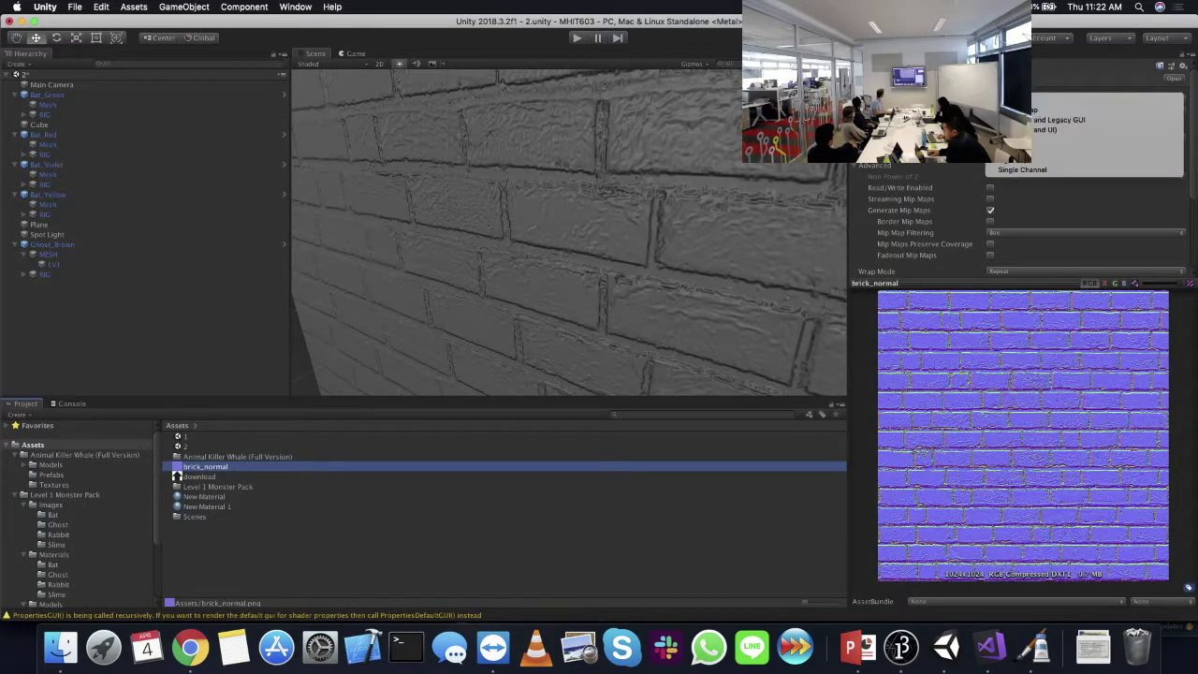
left_click(1019, 109)
scroll(1086, 189, "down", 5)
left_click(1172, 266)
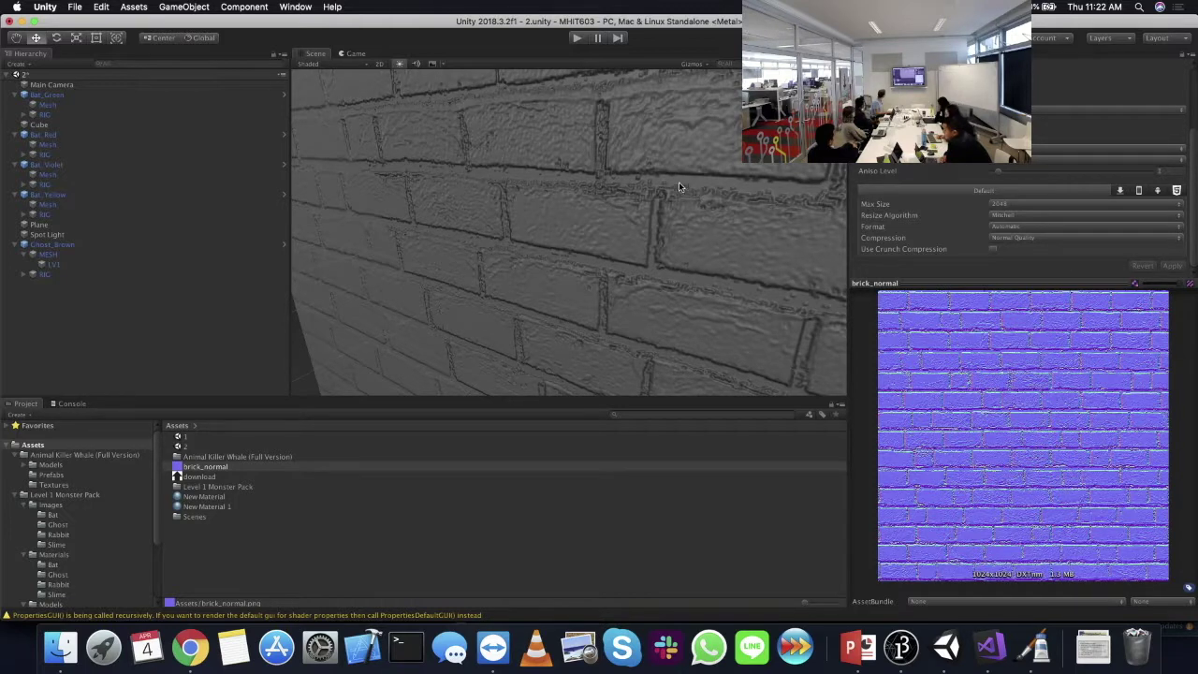
- Switch brick_normal to the Default texture type again and apply the change
scroll(1077, 197, "up", 5)
left_click(1026, 99)
left_click(1026, 89)
scroll(1129, 231, "down", 5)
left_click(1173, 266)
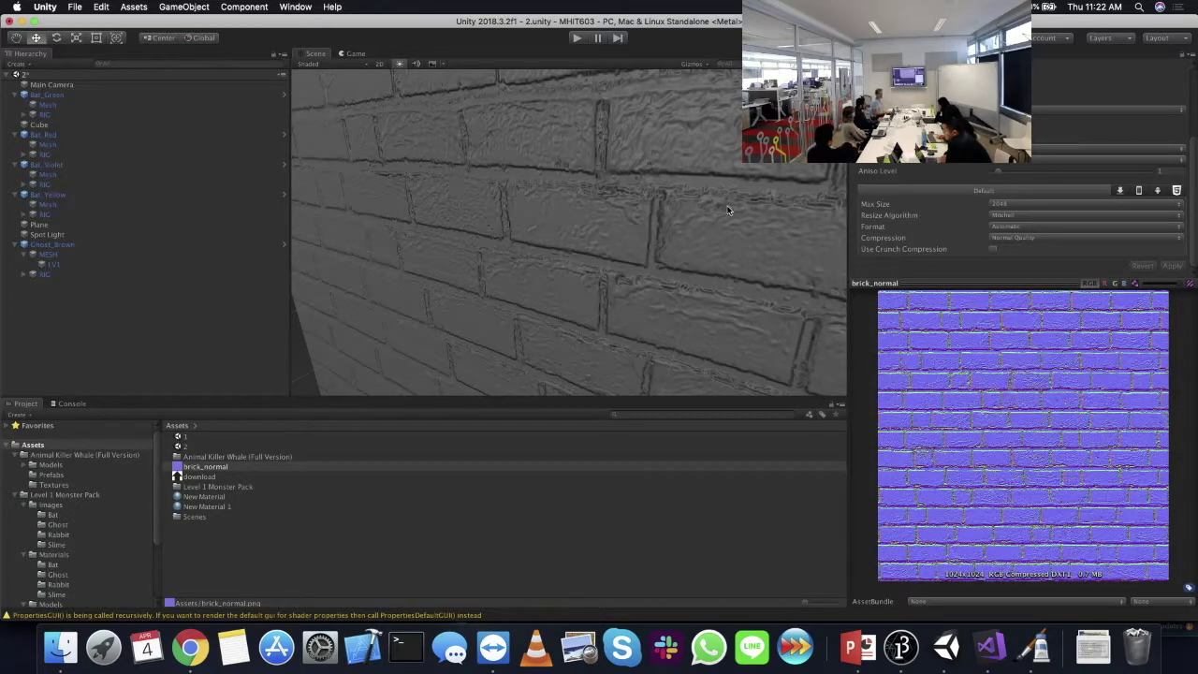
- Restore the Normal map texture type on brick_normal and apply the import settings
scroll(1003, 203, "up", 5)
left_click(1021, 99)
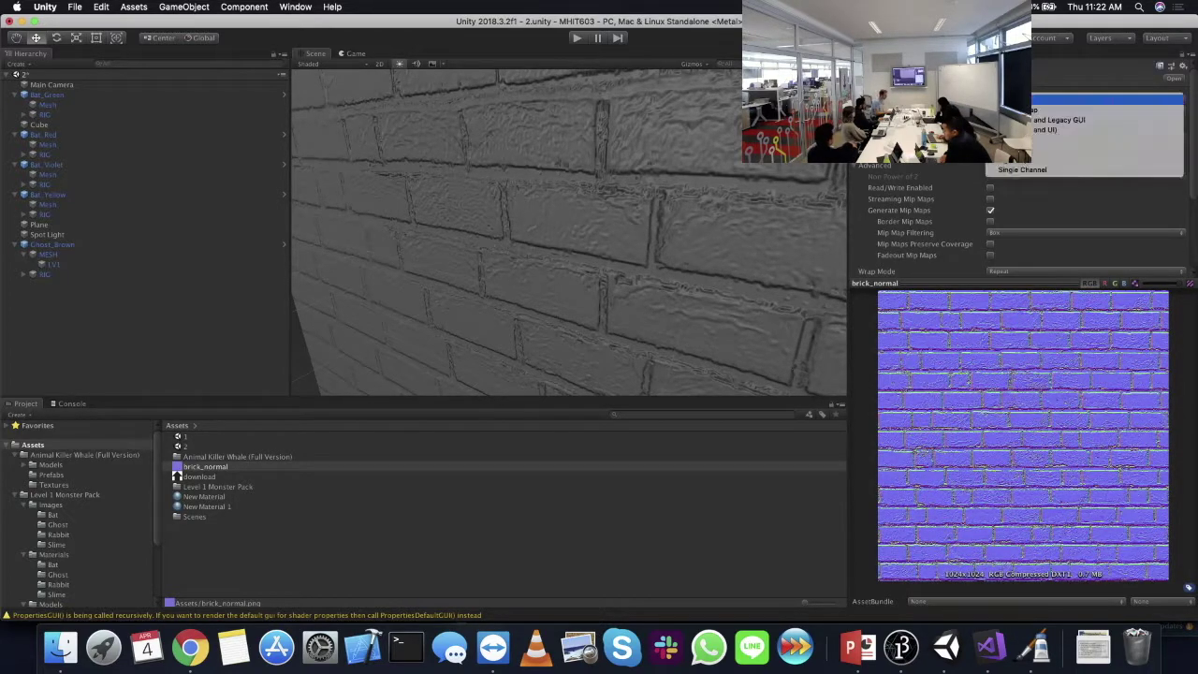
left_click(1020, 111)
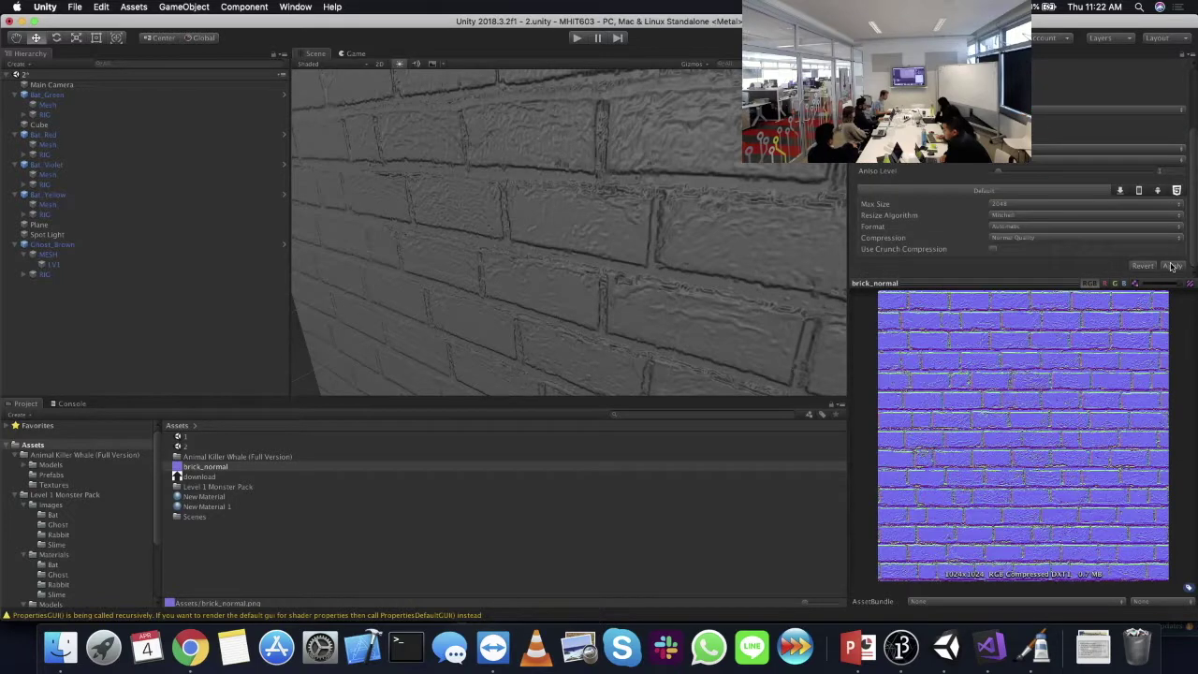
scroll(862, 206, "up", 3)
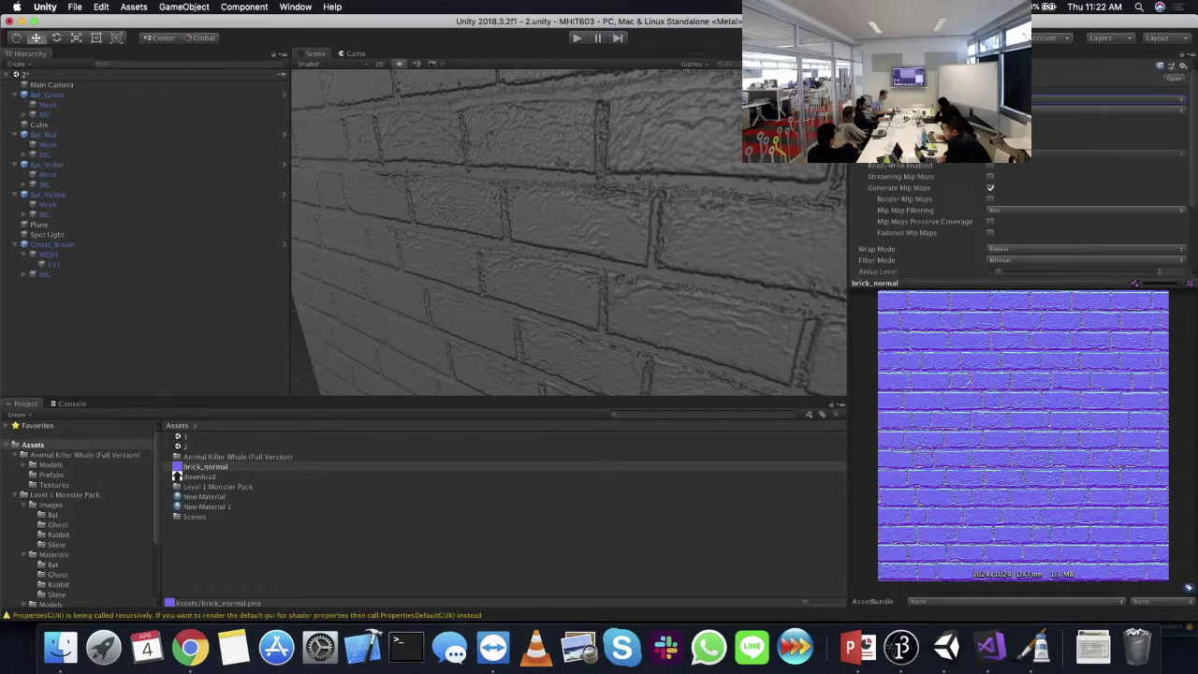
- Find the Ghost_White texture in the Level 1 Monster Pack's Images/Ghost folder and look through its texture type options
left_click(62, 565)
left_click(65, 575)
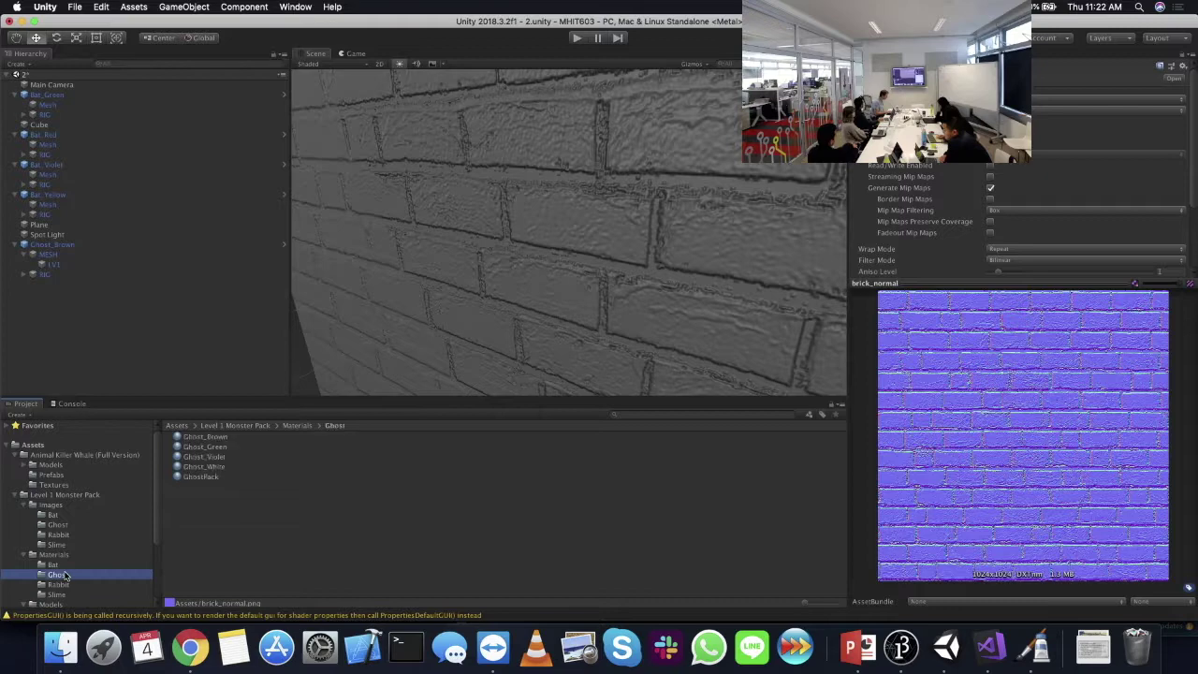
scroll(85, 566, "down", 2)
left_click(62, 561)
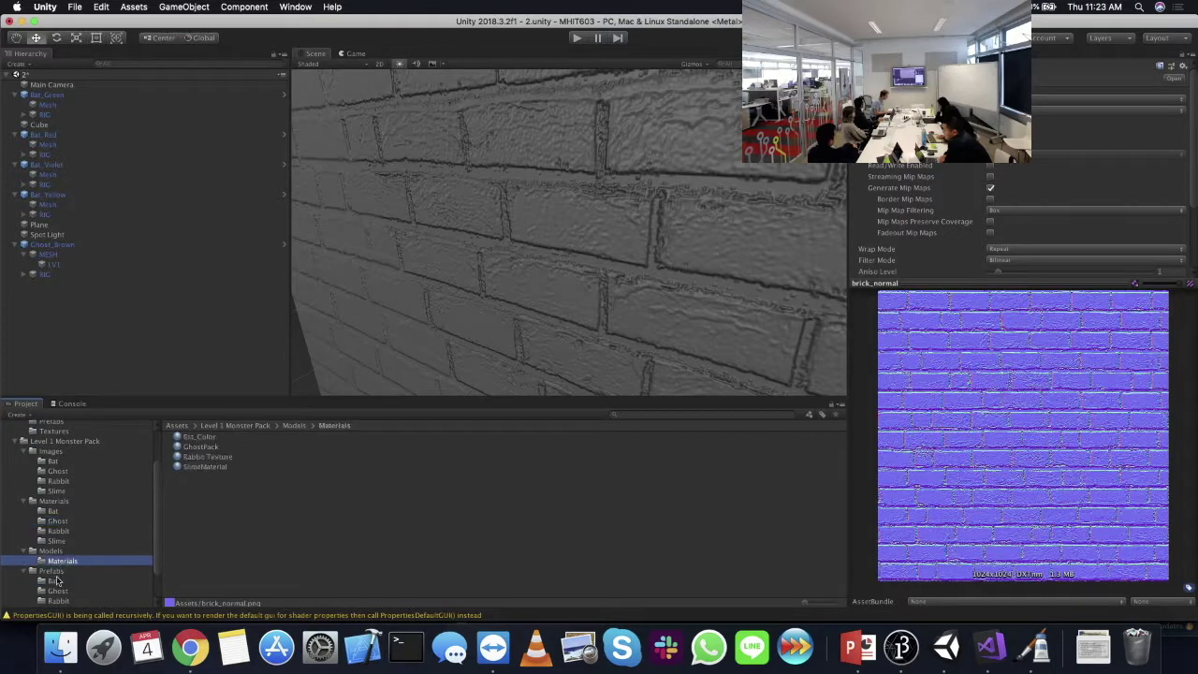
left_click(58, 471)
left_click(201, 467)
left_click(1036, 105)
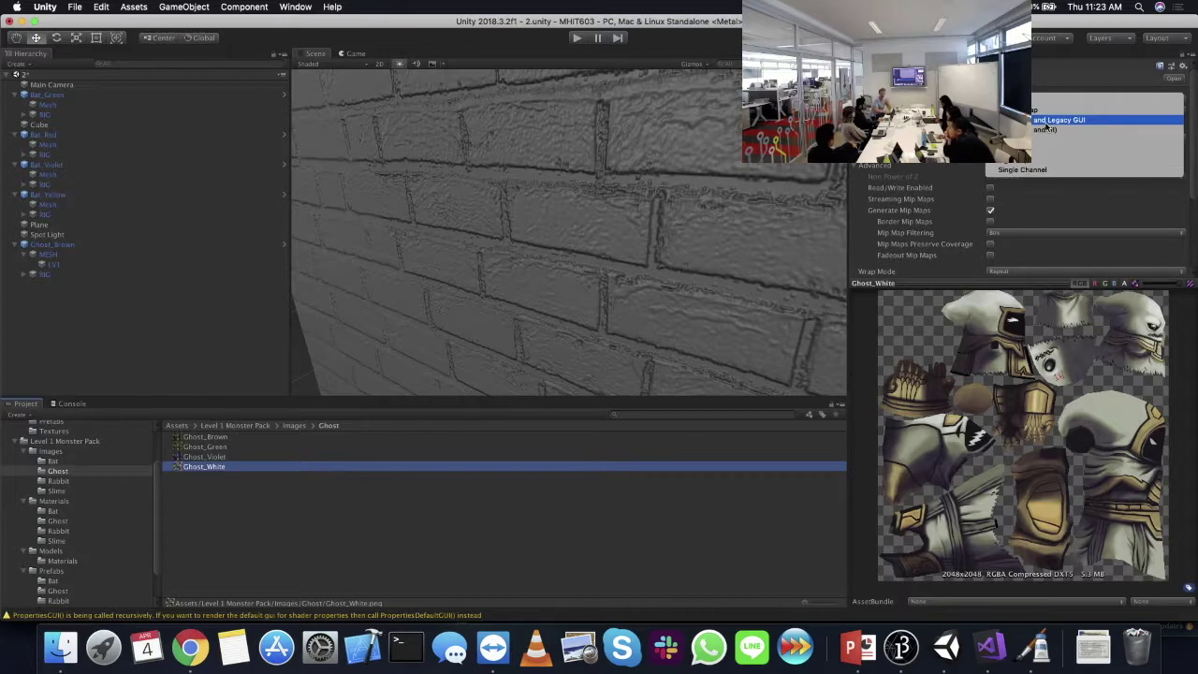
left_click(615, 181)
- Assign the Ghost_White texture as the albedo map of the Ghost_Brown material on the ghost's LV1 mesh
scroll(570, 246, "down", 10)
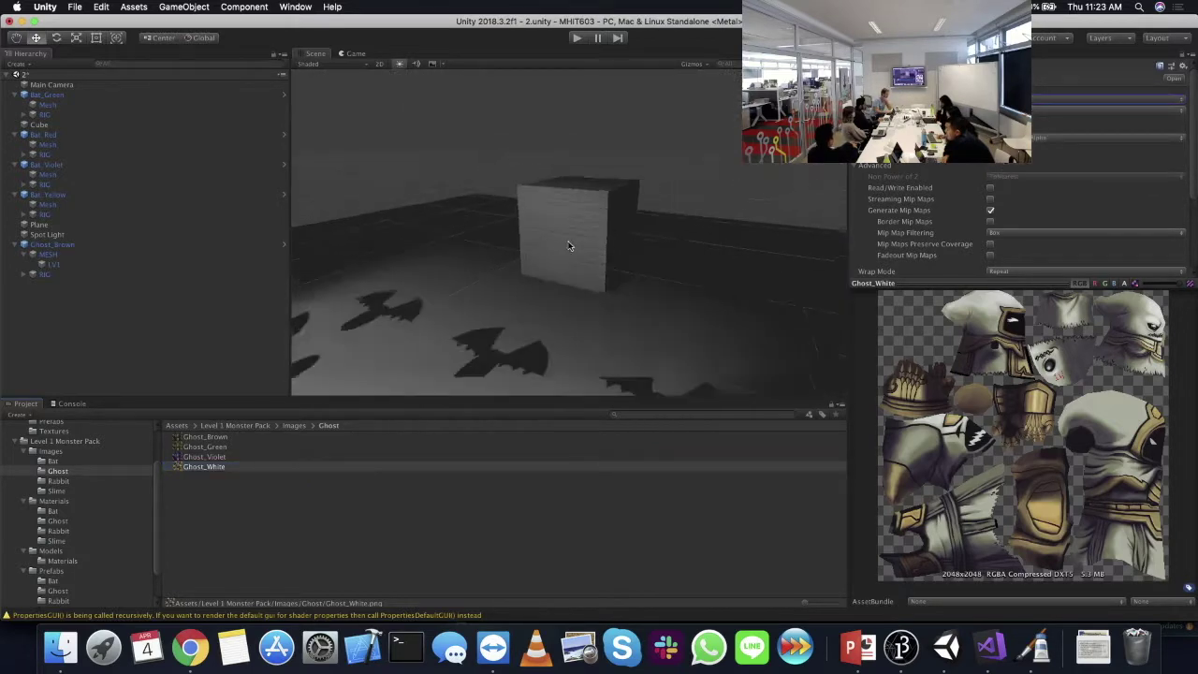
middle_click_drag(562, 246, 714, 155)
scroll(600, 177, "up", 5)
middle_click_drag(571, 150, 599, 201)
scroll(587, 212, "up", 8)
left_click(571, 195)
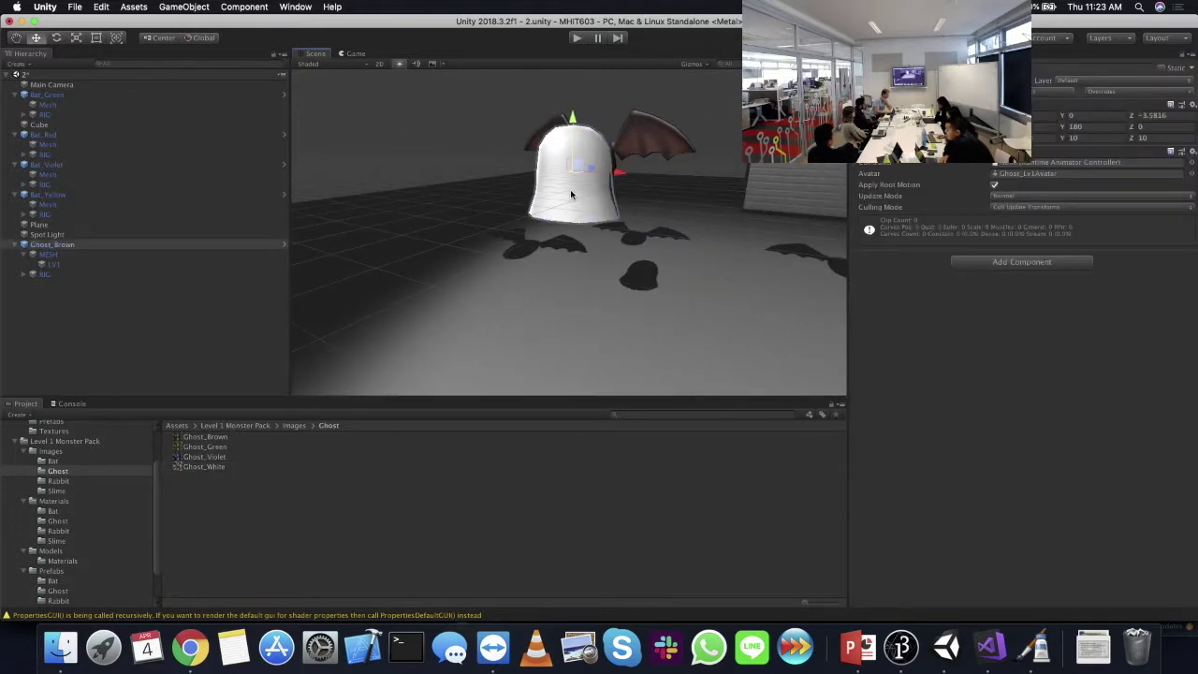
left_click(53, 265)
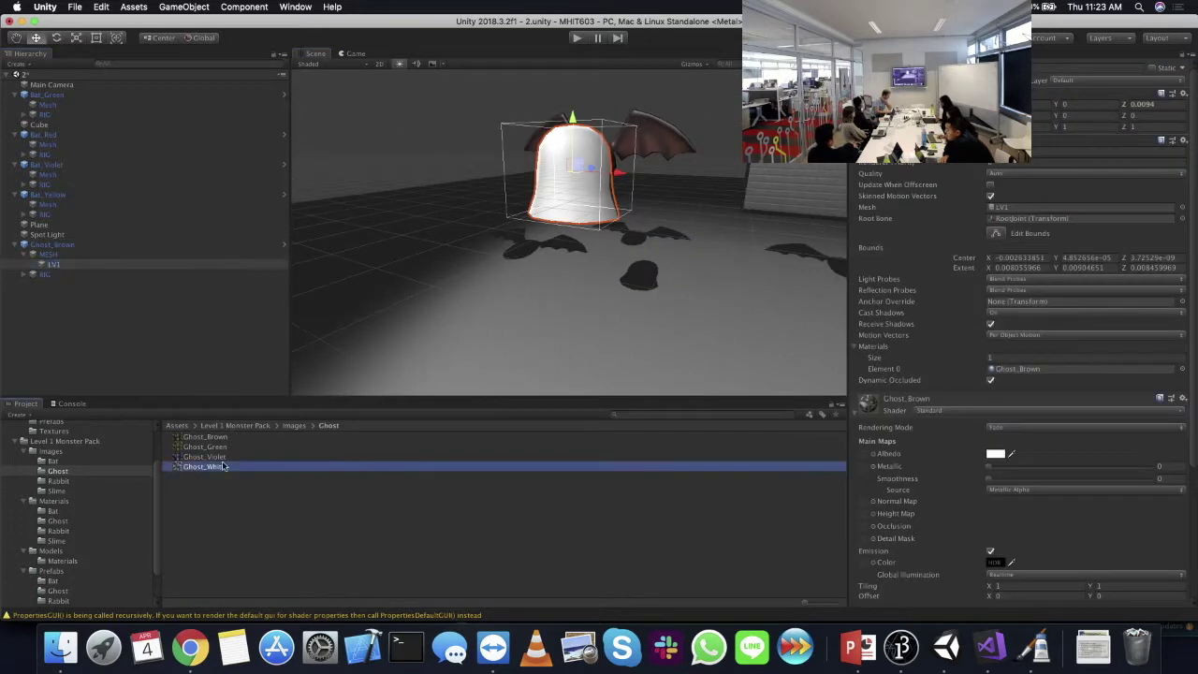
left_click_drag(905, 457, 865, 456)
- Try the cubemap texture shape on Ghost_White and switch back to the original shape without applying
scroll(661, 216, "up", 6)
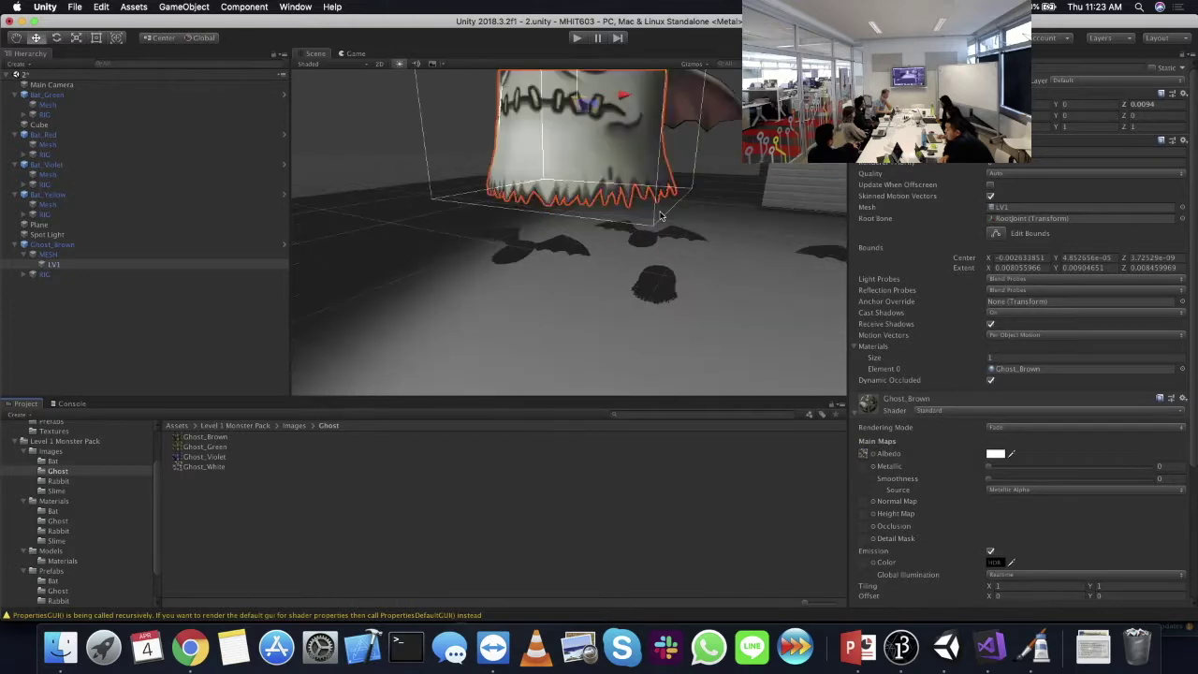
scroll(661, 215, "down", 8)
scroll(657, 215, "down", 3)
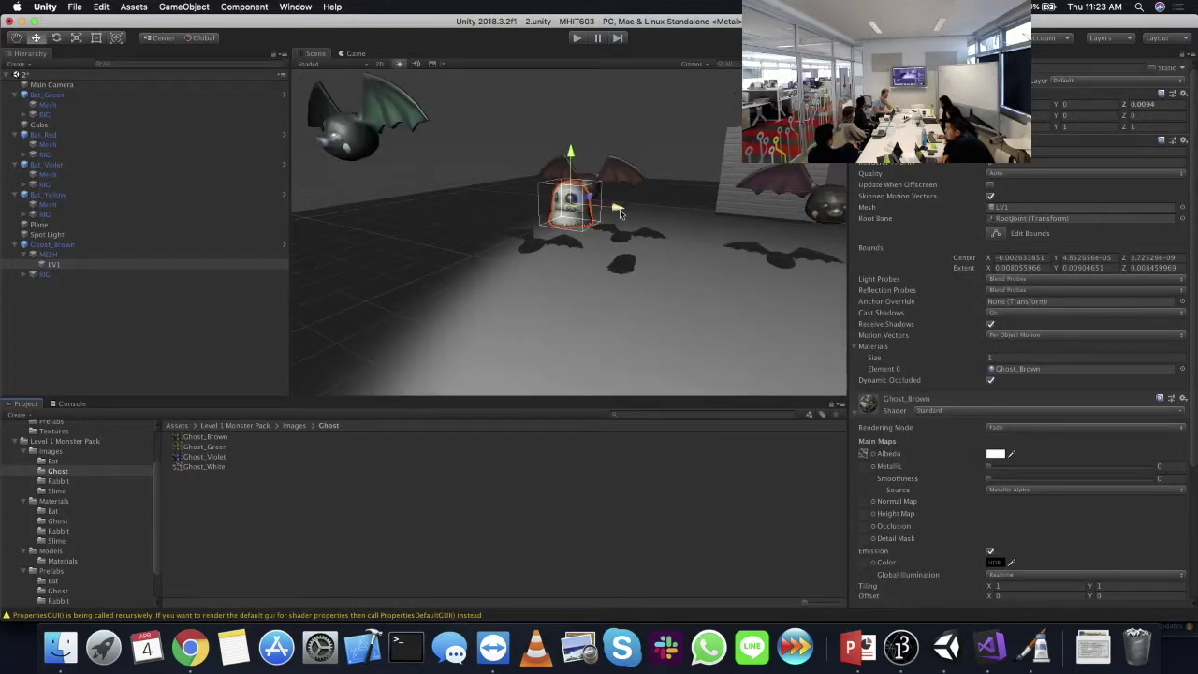
scroll(646, 211, "up", 10)
scroll(626, 202, "down", 5)
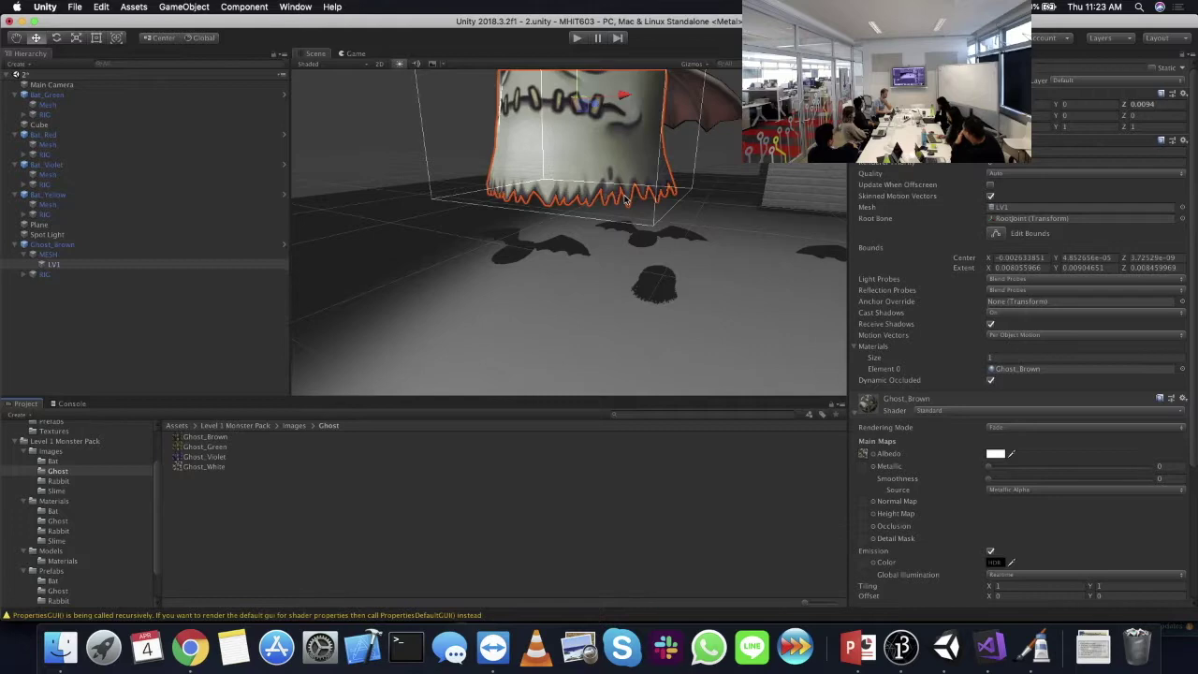
middle_click_drag(626, 203, 623, 211)
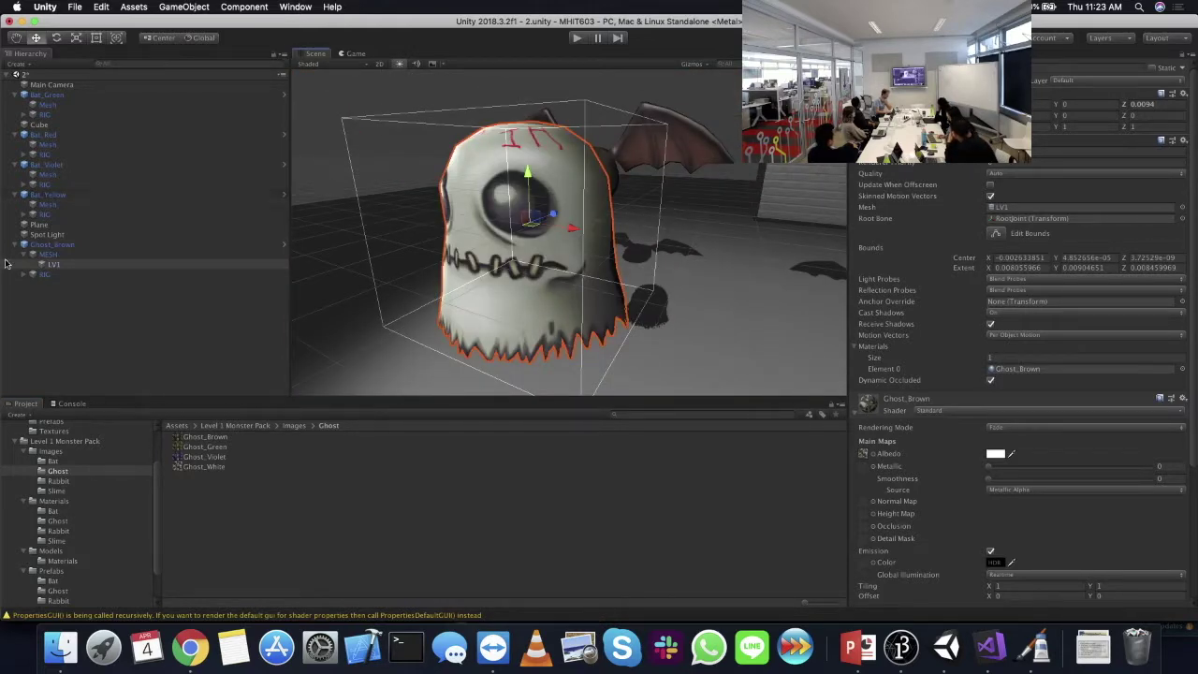
left_click(219, 468)
left_click_drag(970, 282, 973, 509)
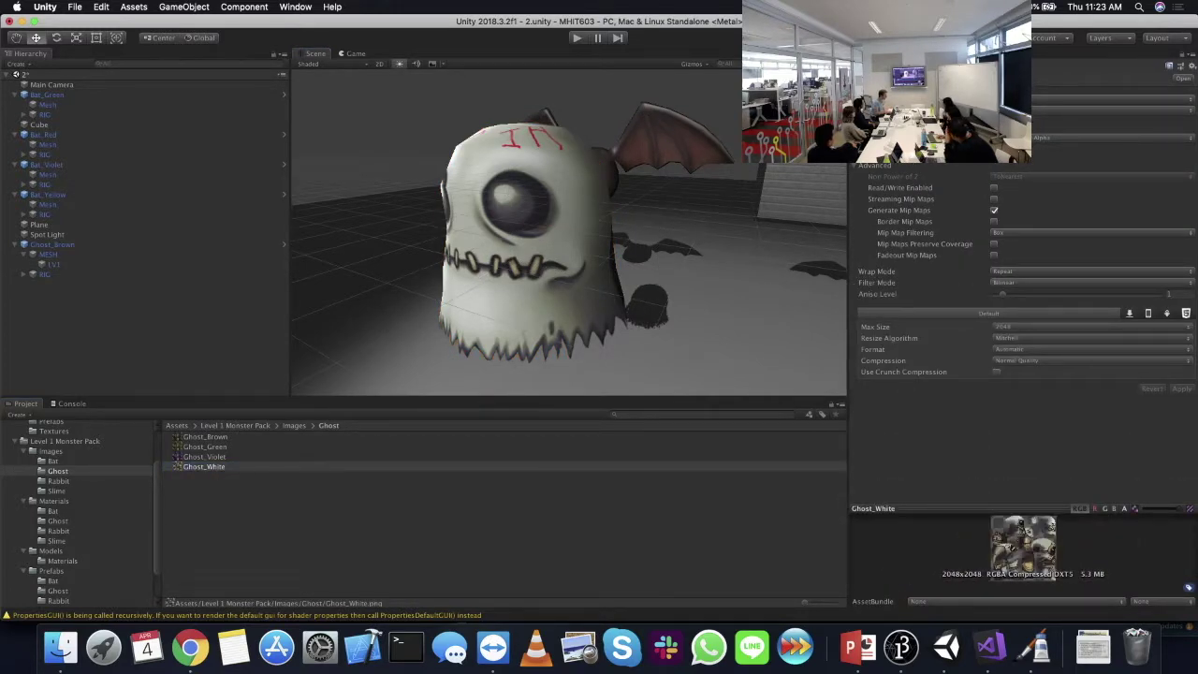
left_click(1015, 110)
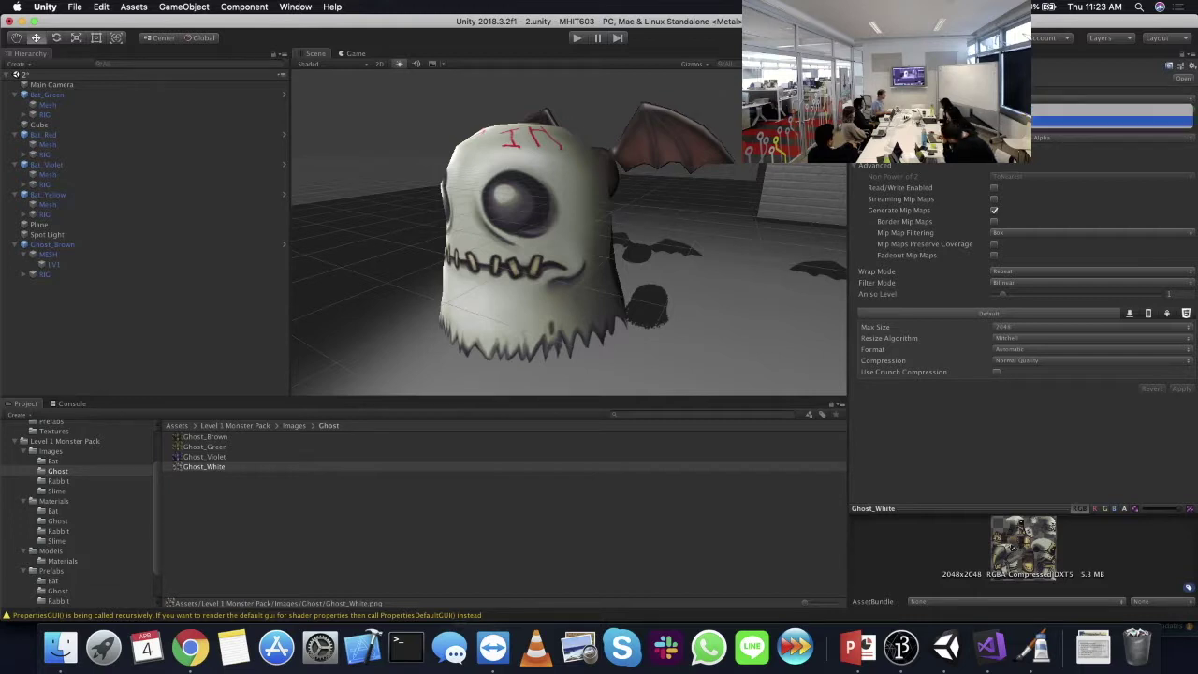
left_click(1014, 120)
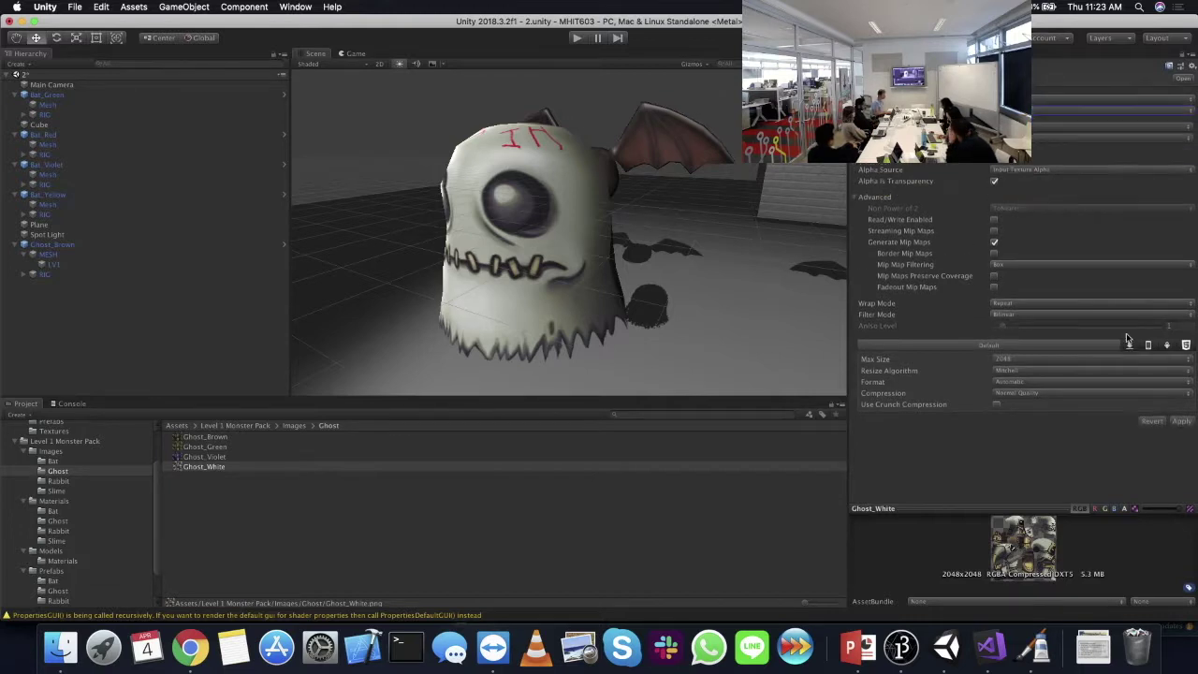
left_click(1017, 111)
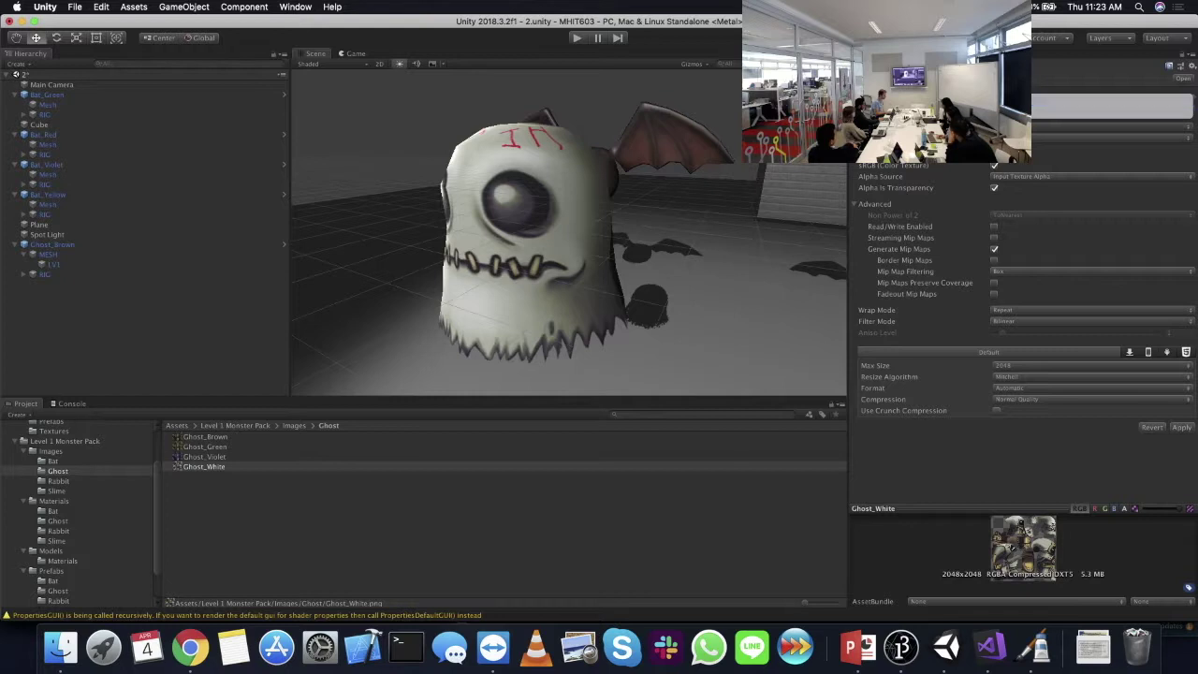
left_click(1020, 100)
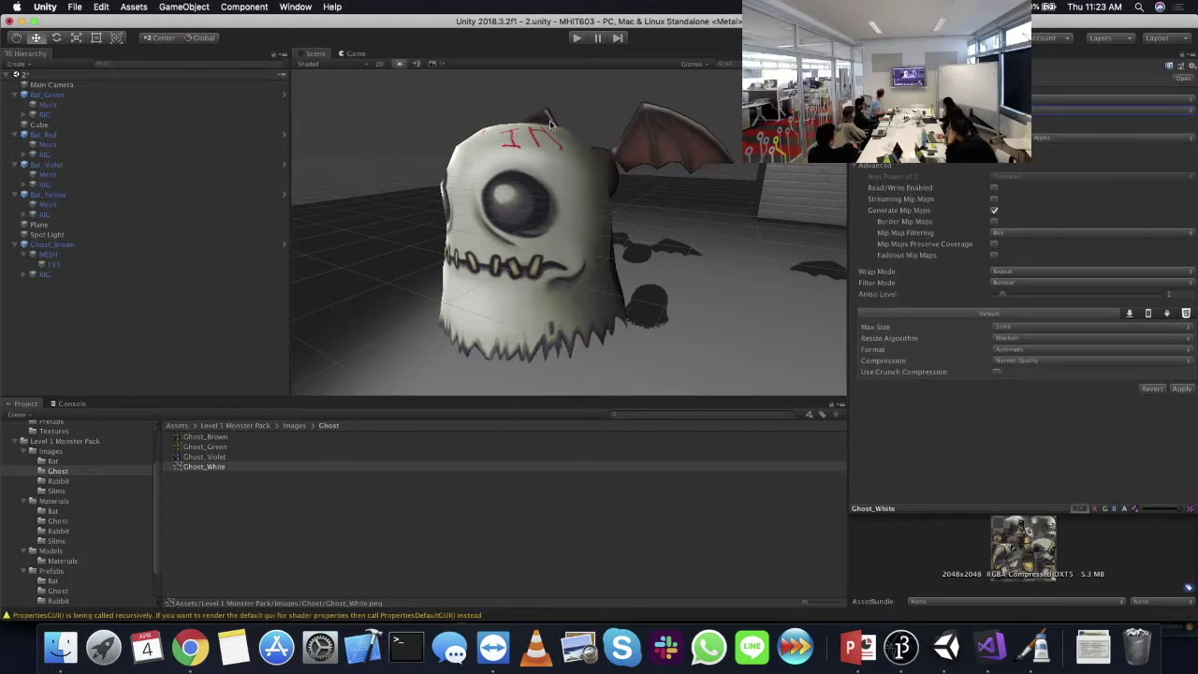
- Choose the cubemap shape for Ghost_White again, revert the unapplied import settings and reselect the texture
left_click(1016, 110)
left_click(1017, 121)
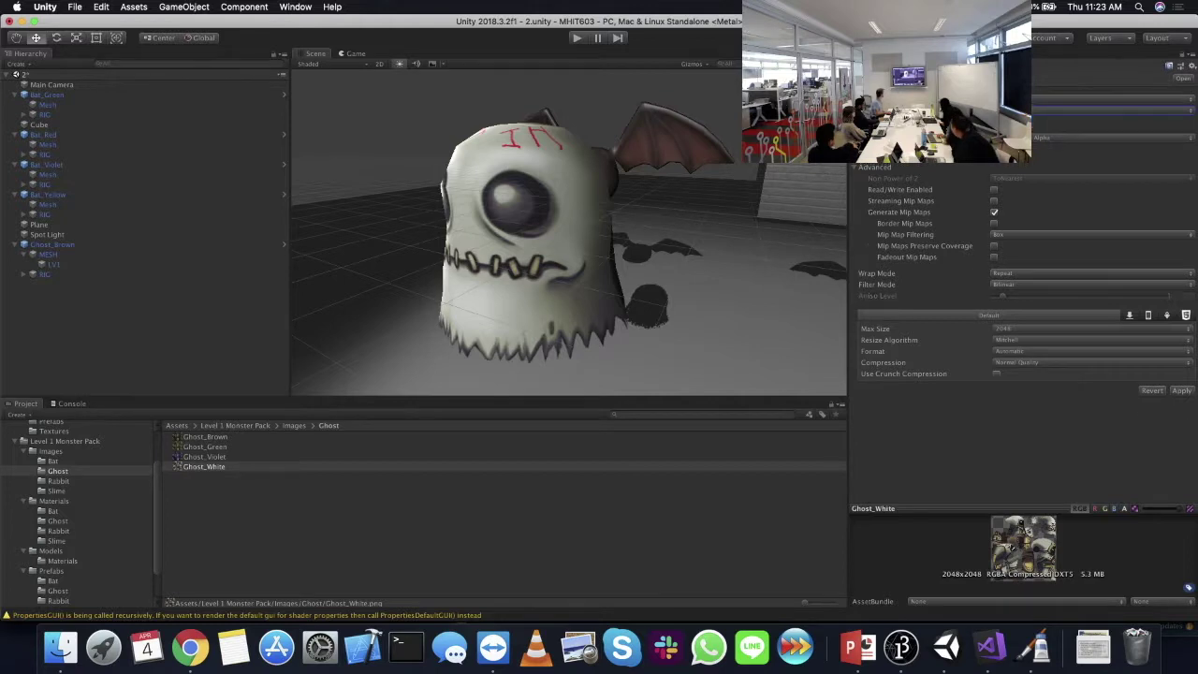
left_click(1076, 113)
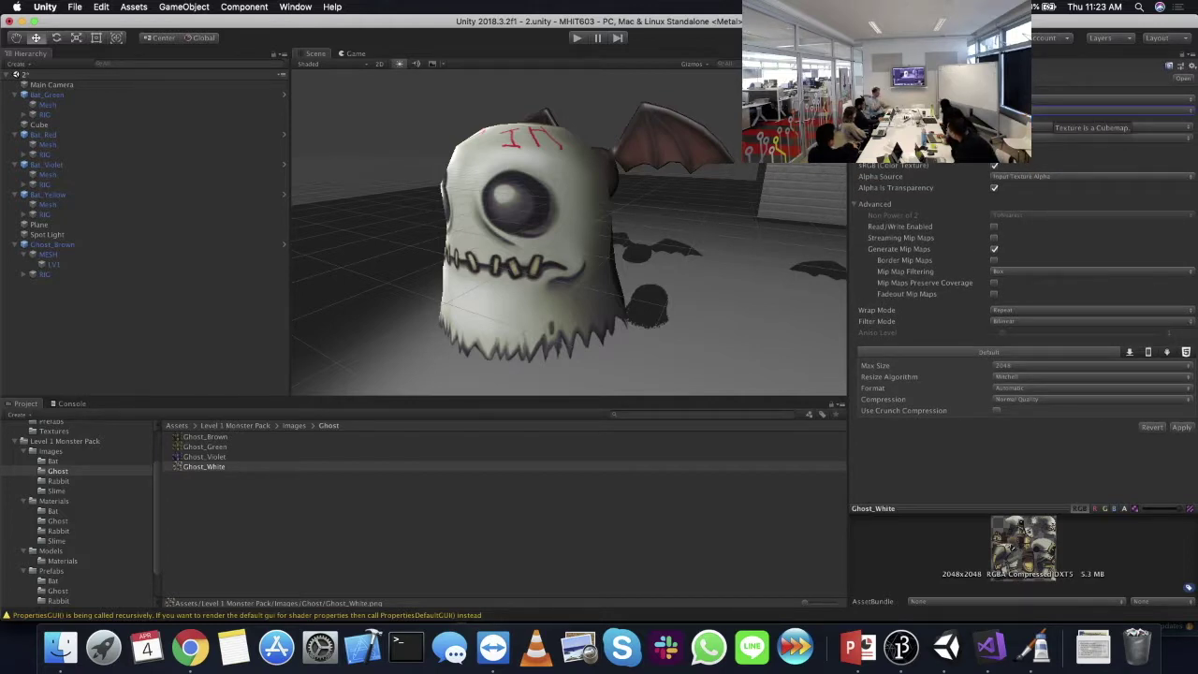
key("super+z")
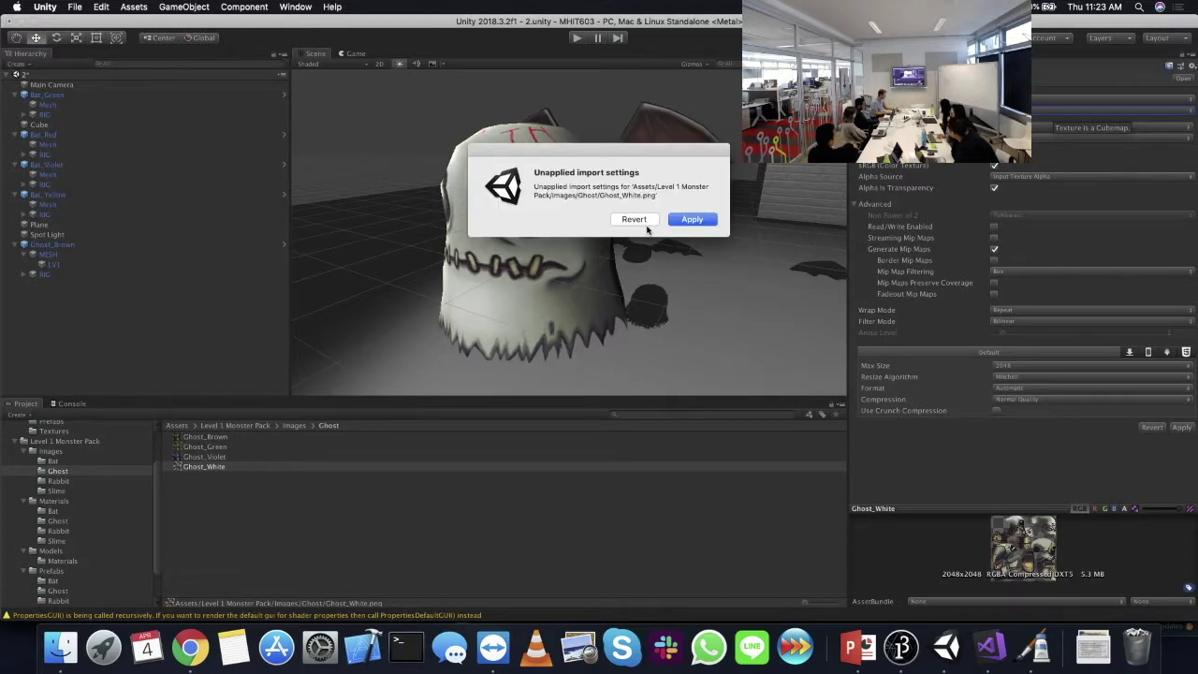
left_click(634, 221)
left_click(210, 466)
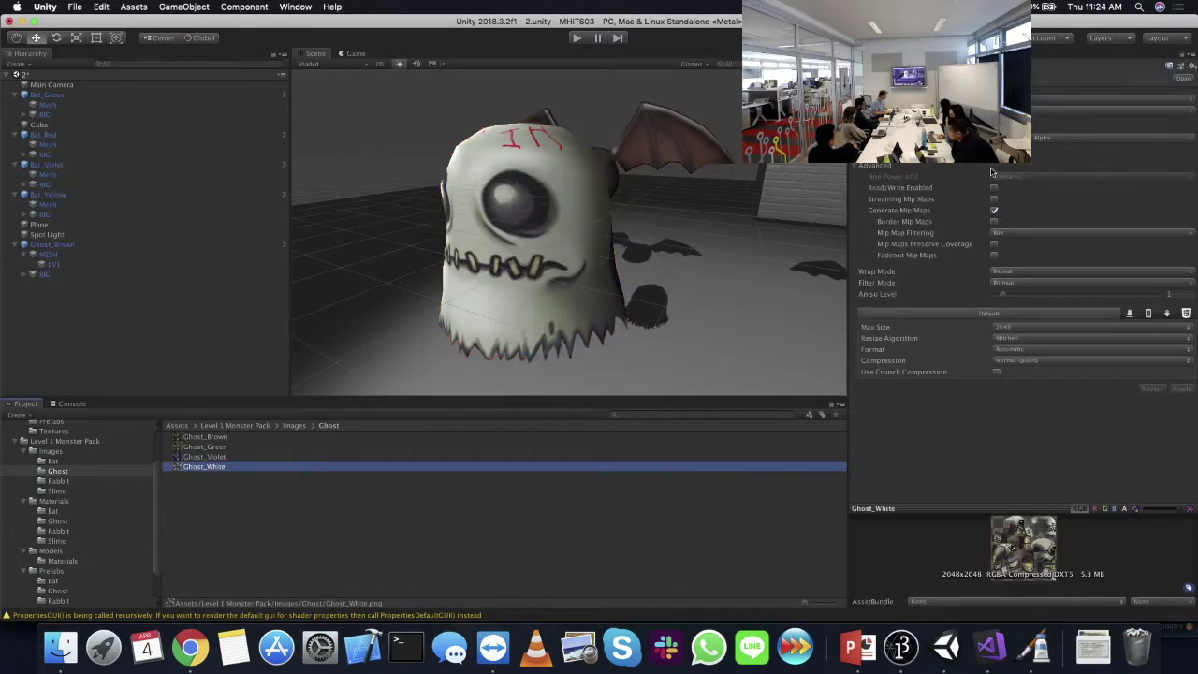
- Set Ghost_White's alpha source to None and apply the import settings
left_click_drag(1024, 509, 1013, 186)
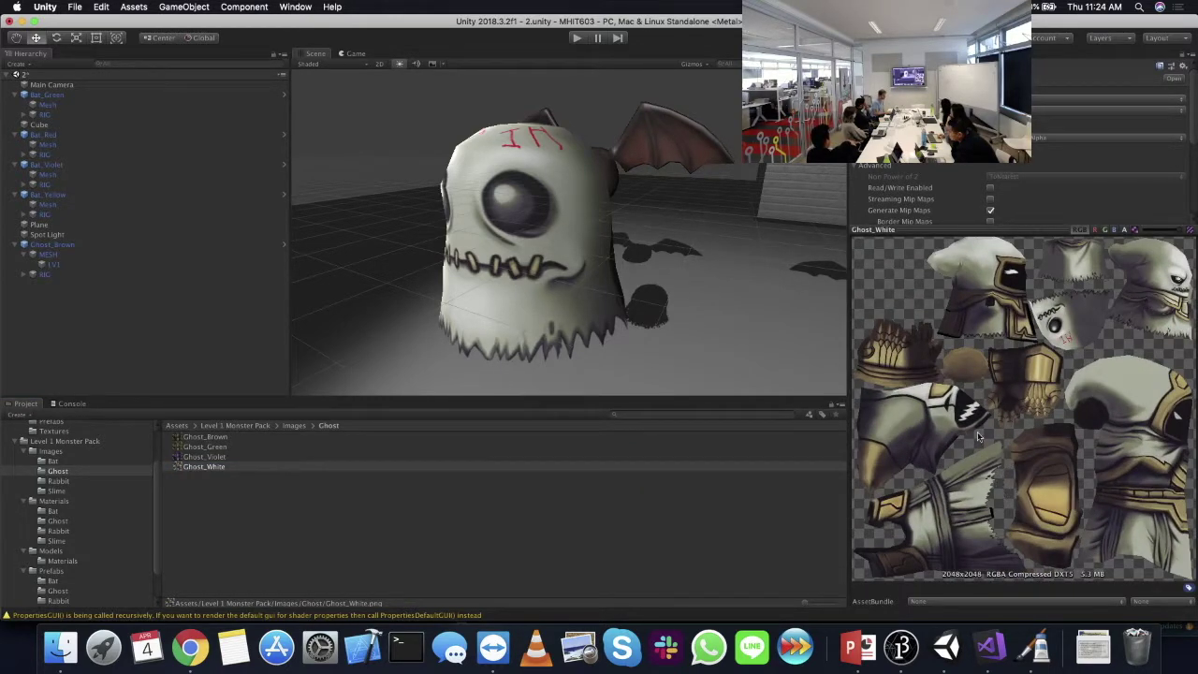
left_click(1039, 138)
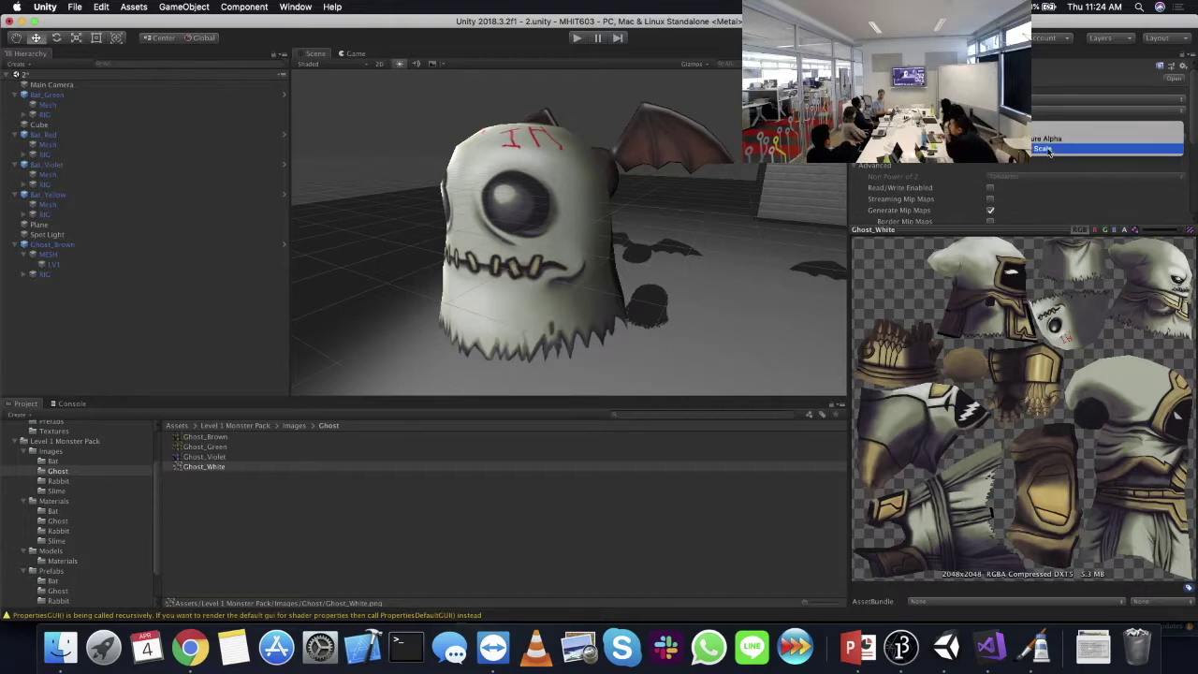
left_click(1040, 131)
scroll(1106, 182, "down", 5)
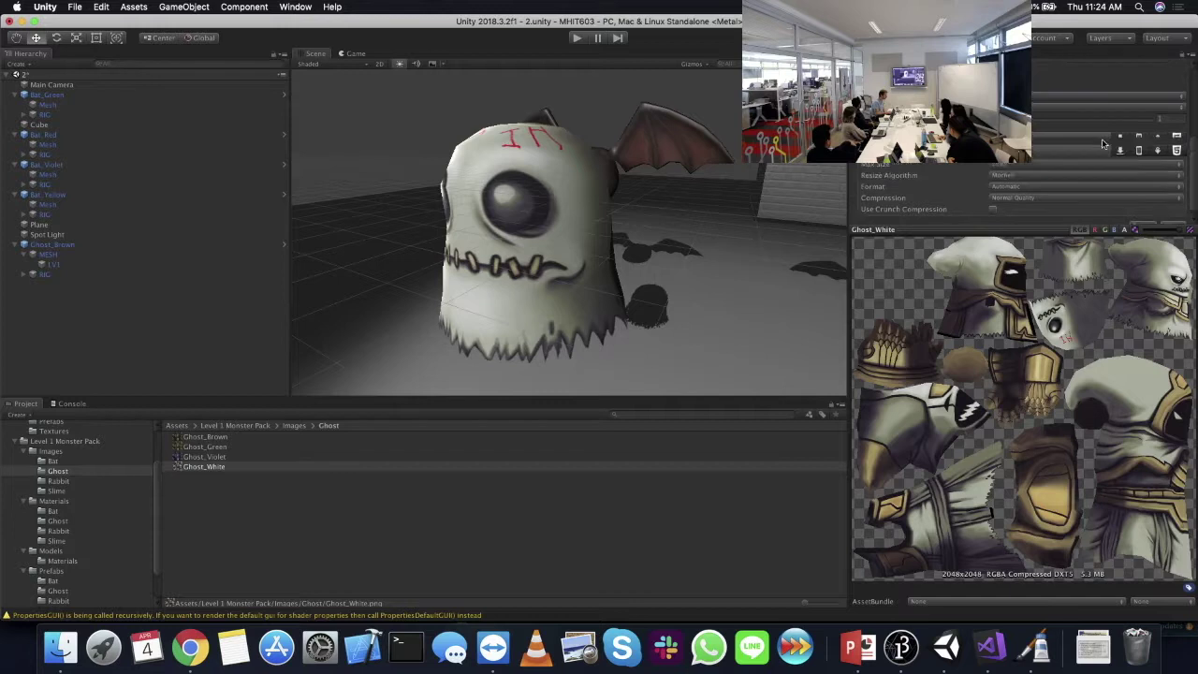
left_click(1174, 213)
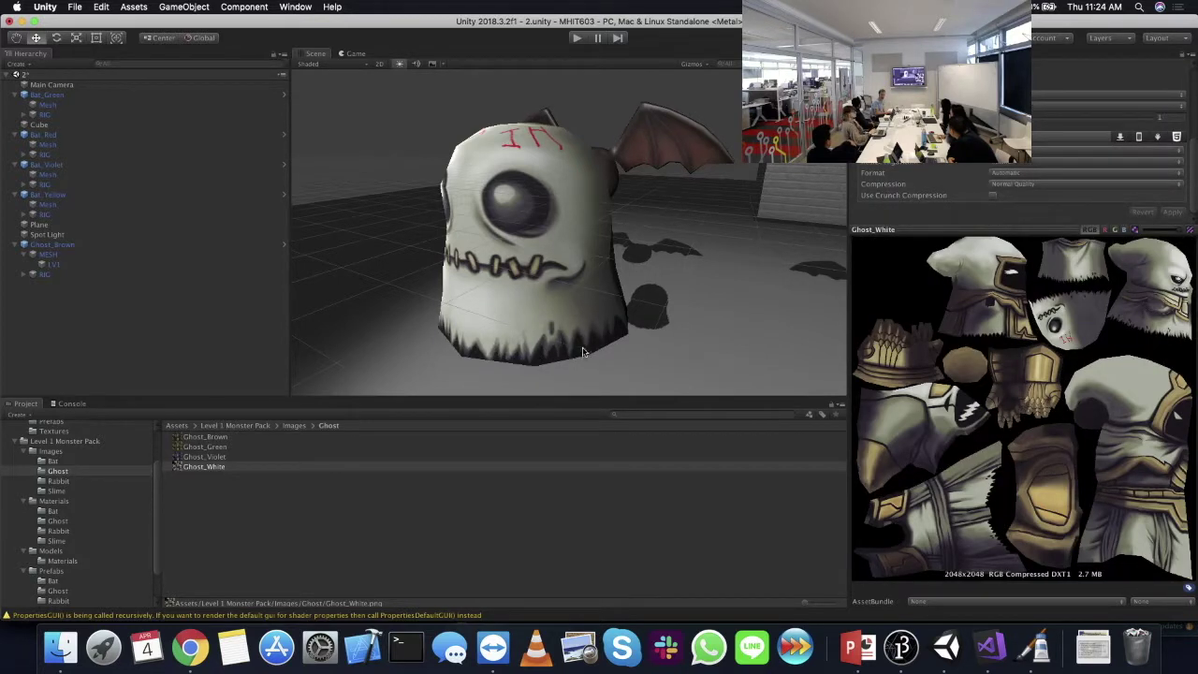
- Set Ghost_White's alpha source to From Gray Scale and apply the change
scroll(967, 198, "up", 10)
left_click(1013, 138)
left_click(1071, 159)
scroll(1098, 185, "down", 10)
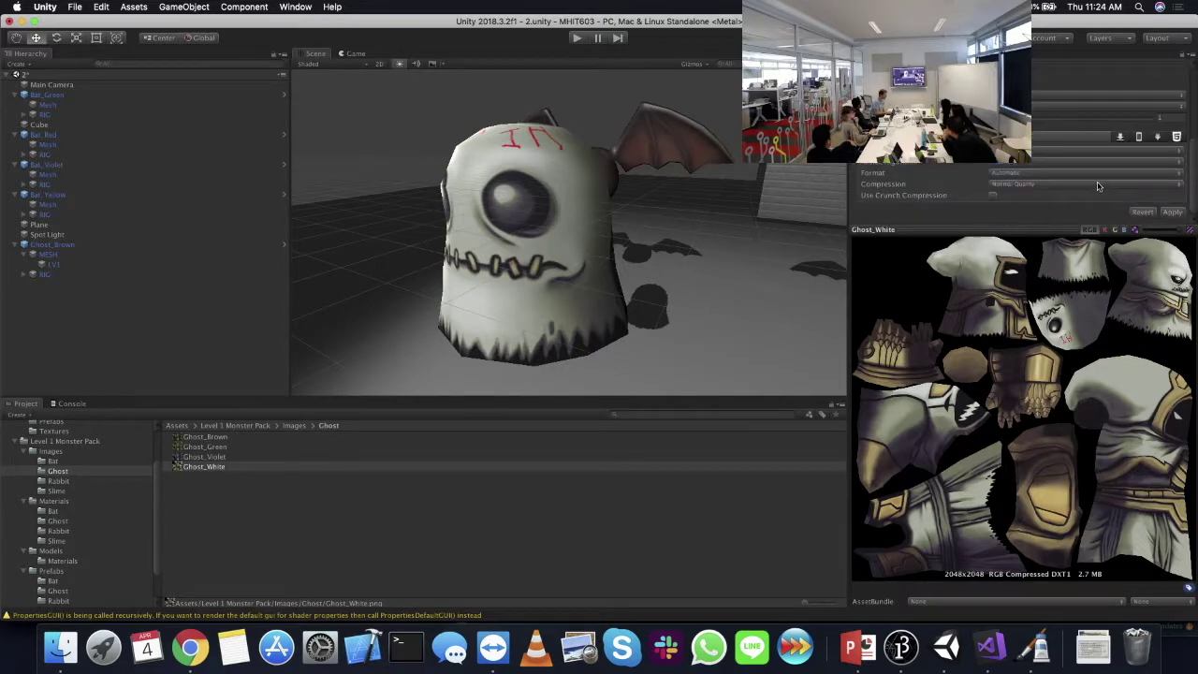
left_click(1179, 217)
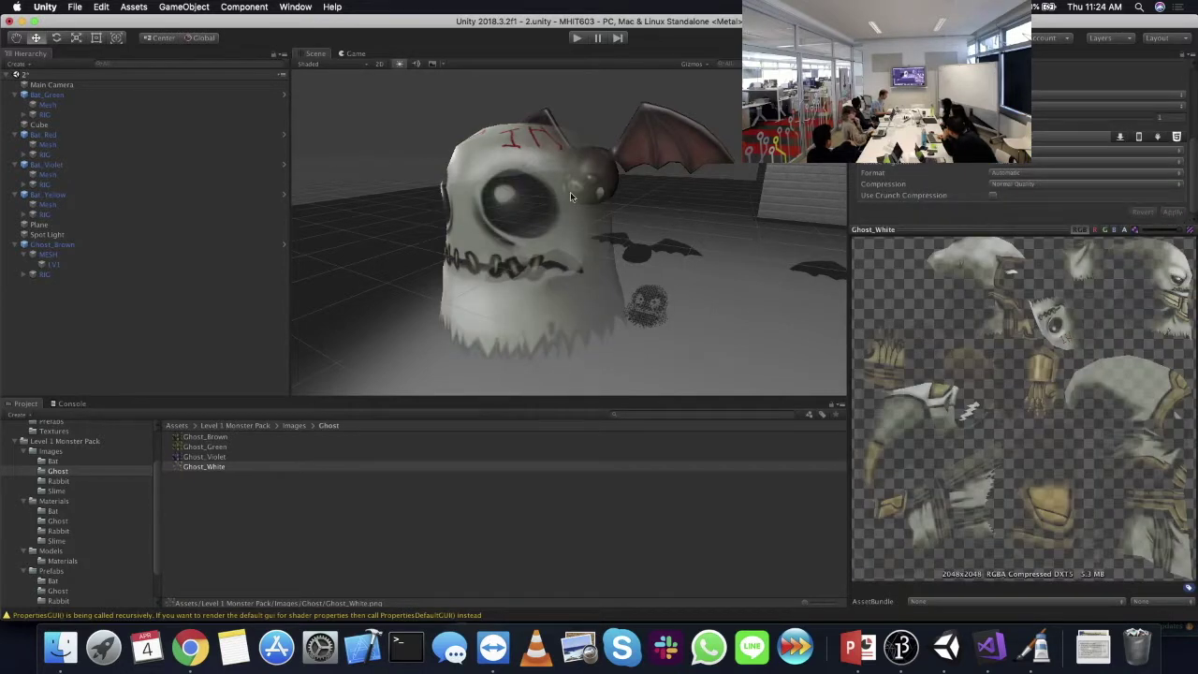
- Set Ghost_White's alpha source back to Input Texture Alpha and apply the import settings
middle_click_drag(570, 193, 537, 233)
left_click_drag(536, 231, 568, 203, "alt")
middle_click_drag(569, 202, 561, 200)
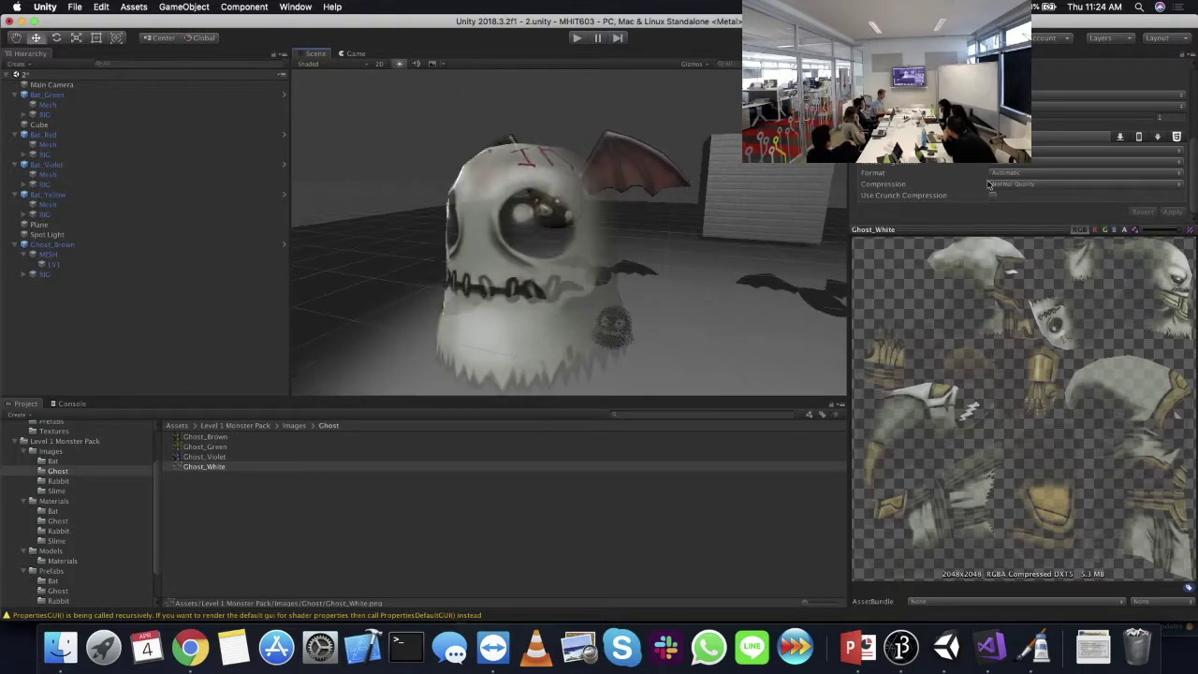
scroll(992, 186, "up", 10)
left_click(1016, 138)
left_click(1025, 129)
scroll(1082, 187, "down", 10)
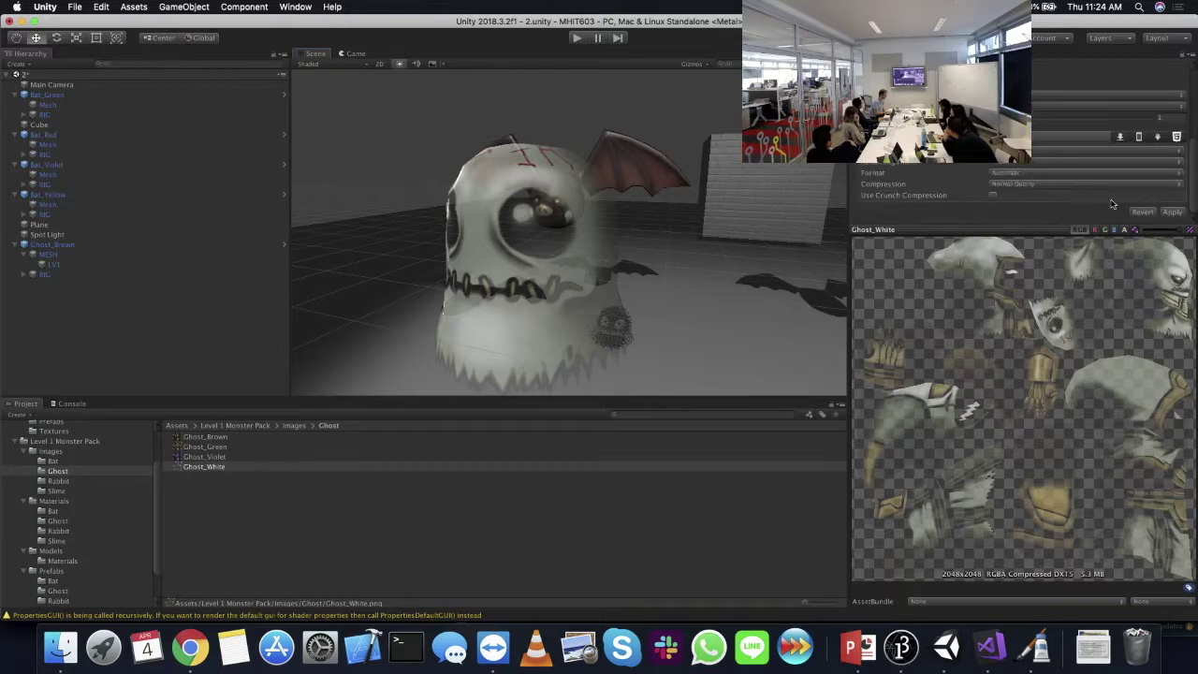
left_click(1172, 212)
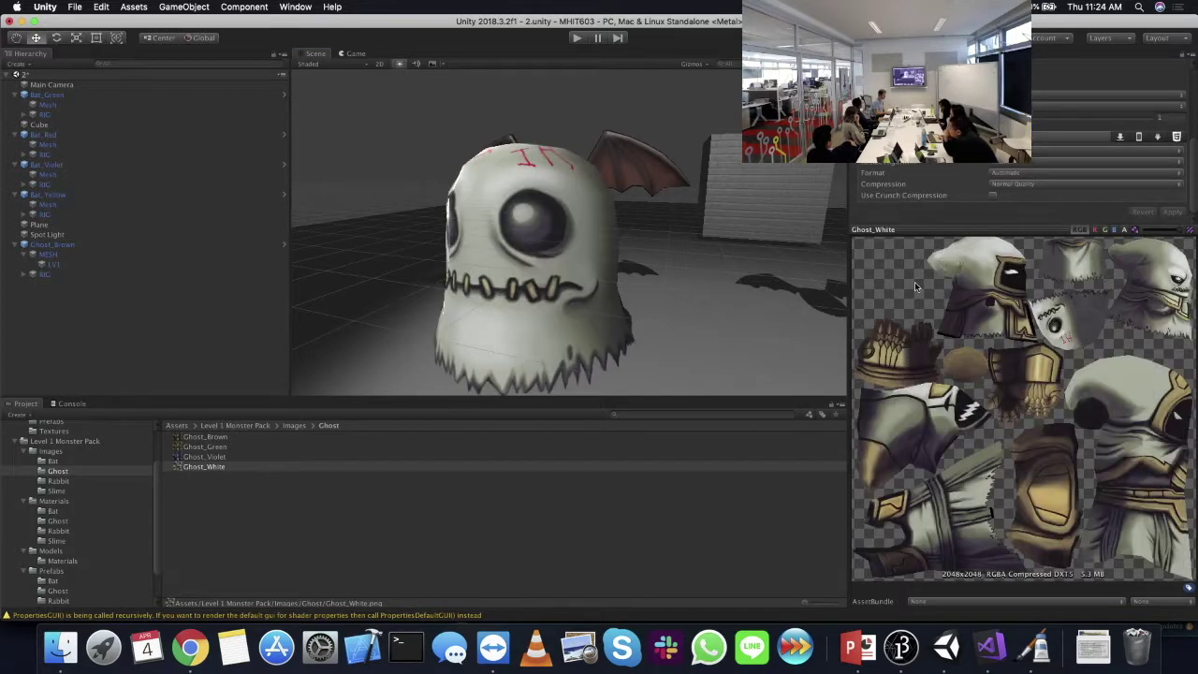
- Turn off Alpha Is Transparency for Ghost_White and apply the change
scroll(965, 201, "up", 5)
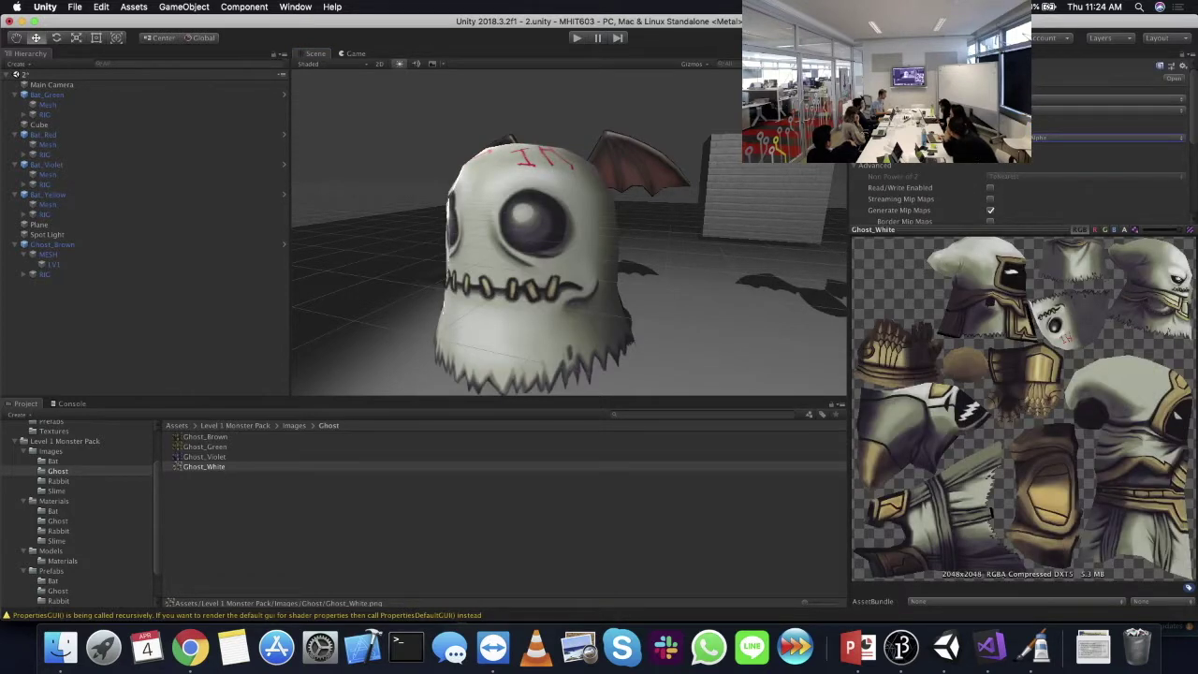
scroll(1045, 170, "down", 5)
left_click(1174, 213)
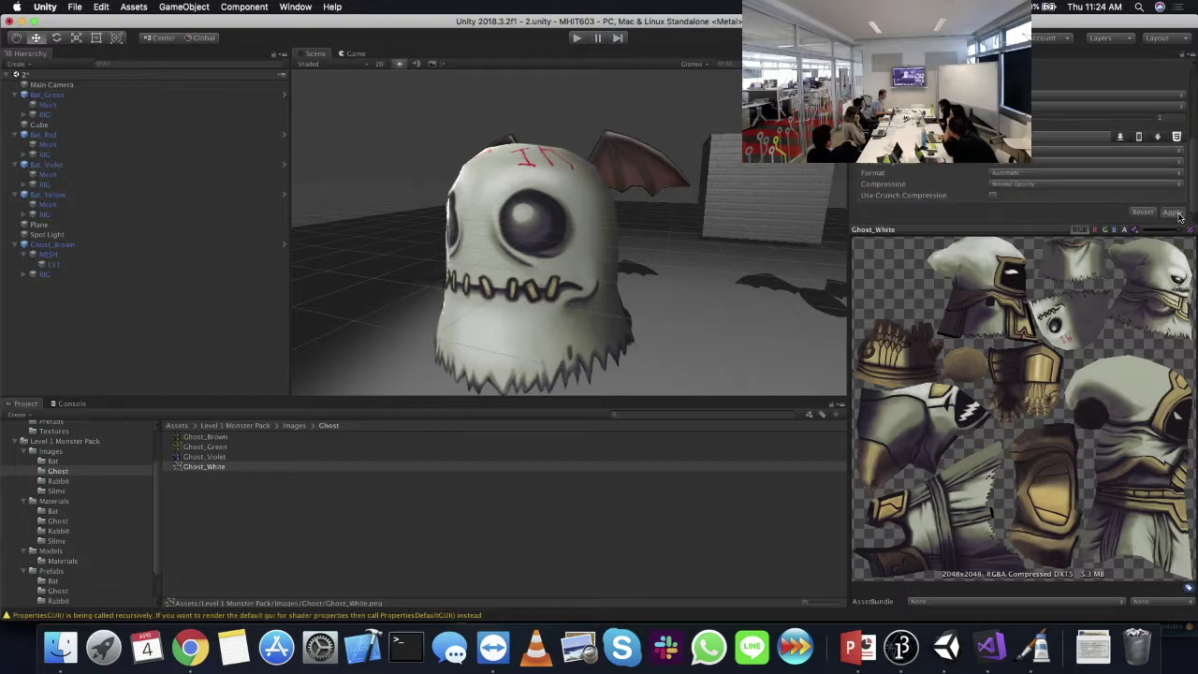
- Turn Alpha Is Transparency back on for Ghost_White and apply the import settings
scroll(1025, 187, "up", 5)
scroll(1176, 216, "down", 5)
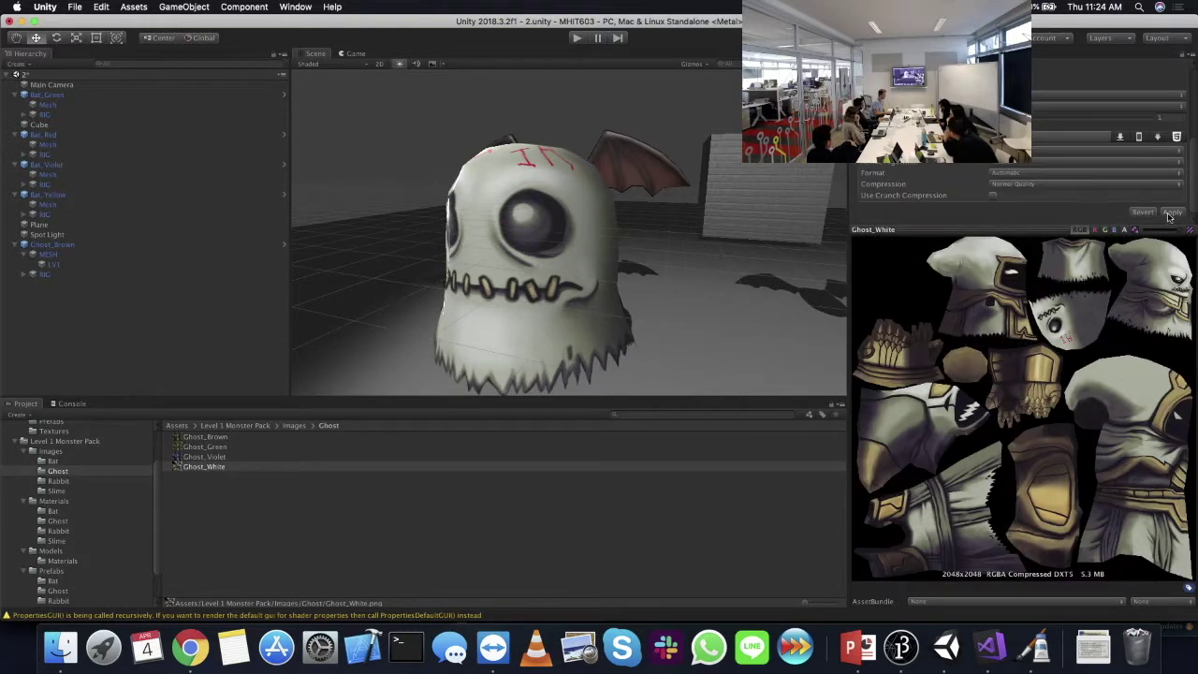
left_click(1176, 214)
scroll(1021, 197, "up", 5)
scroll(941, 171, "down", 1)
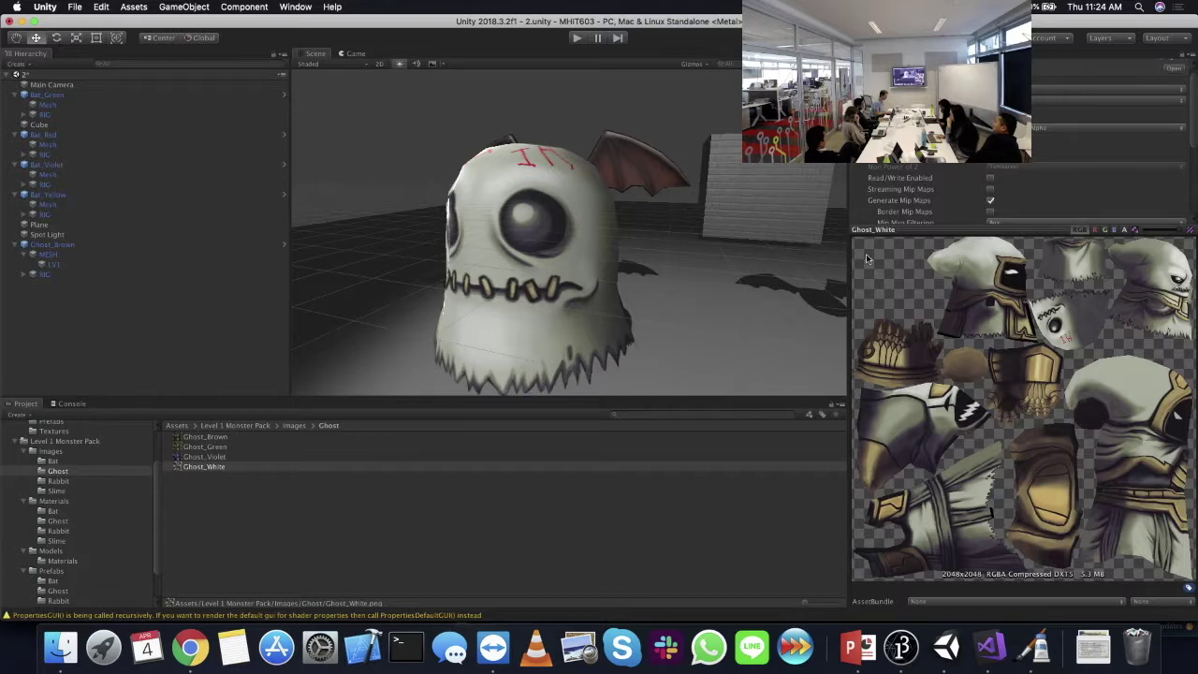
scroll(932, 213, "down", 3)
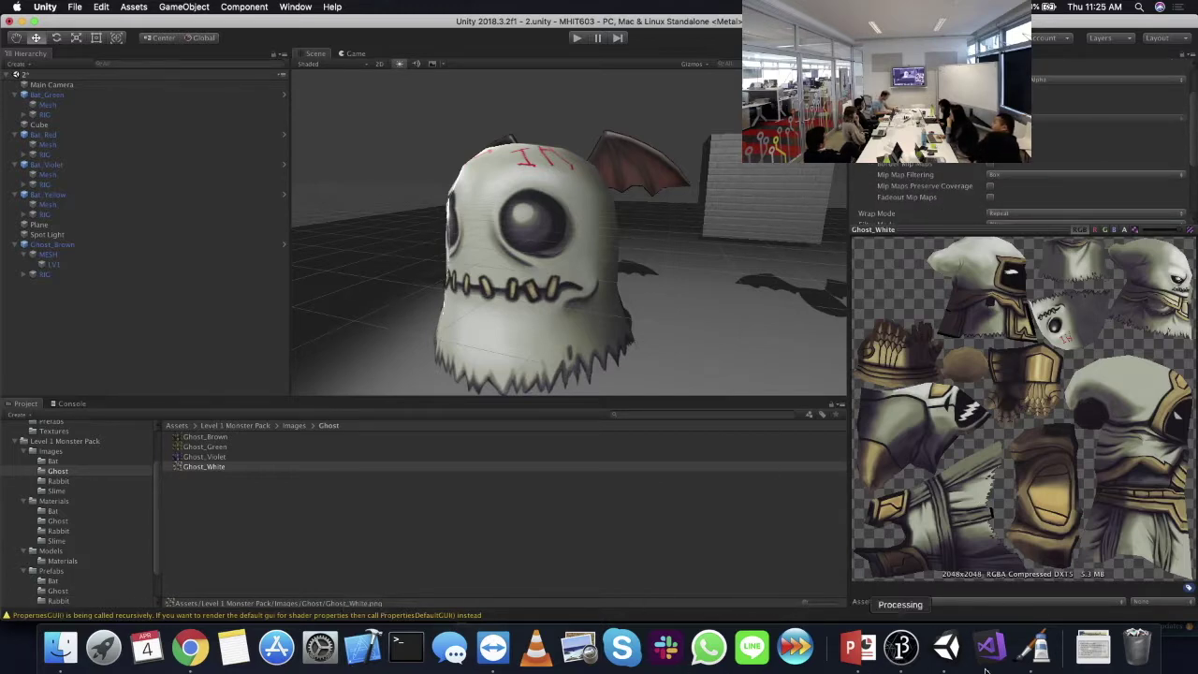
- Switch to Pinta, resize Ghost_White.png to 2052 × 2100 pixels without keeping the aspect ratio, and save the image
left_click(1037, 648)
left_click(159, 46)
left_click(186, 80)
left_click(520, 289)
left_click(525, 271)
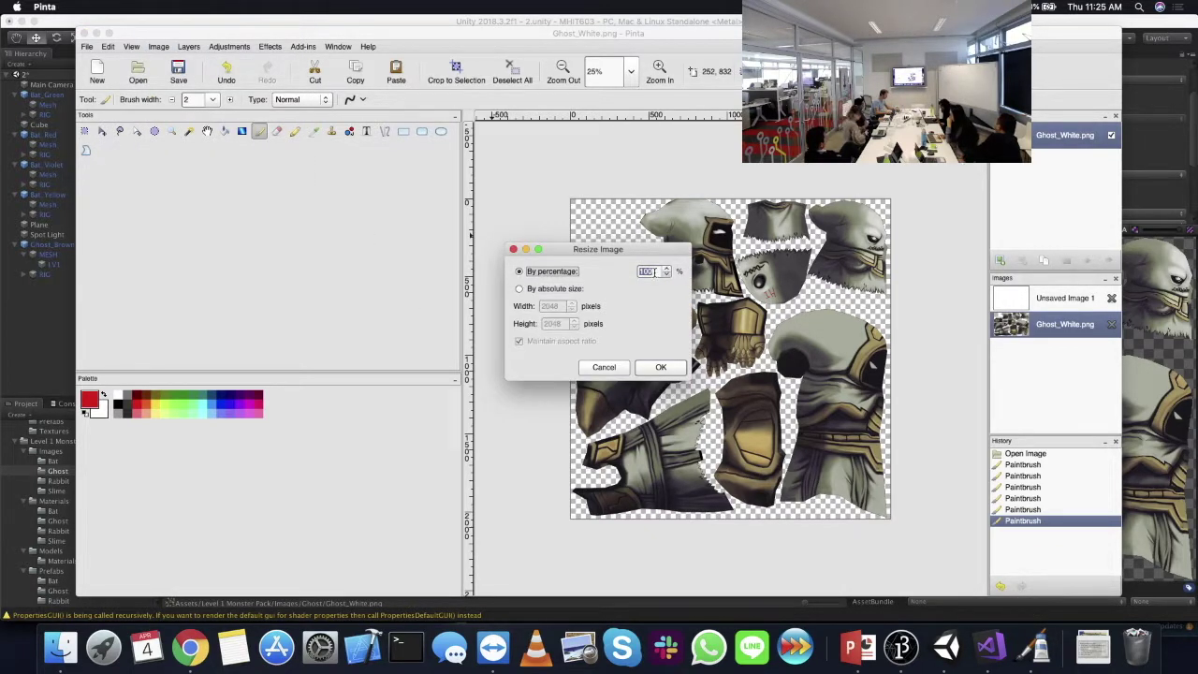
left_click(523, 289)
left_click(520, 341)
left_click_drag(553, 306, 606, 305)
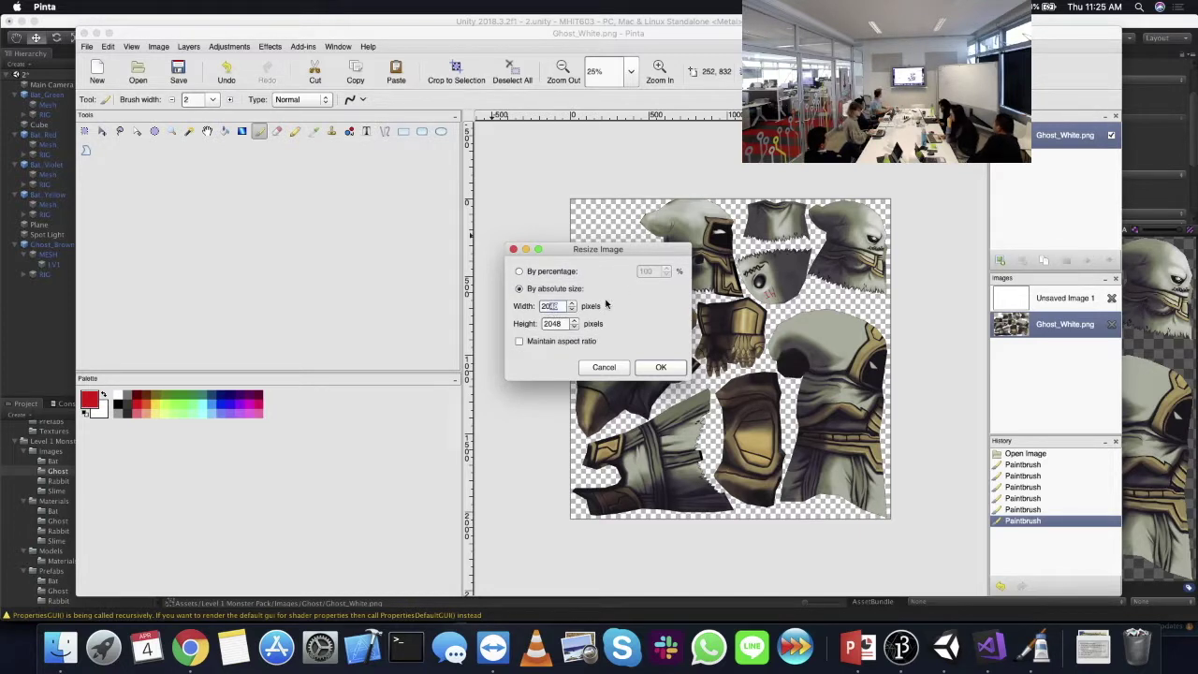
type("52")
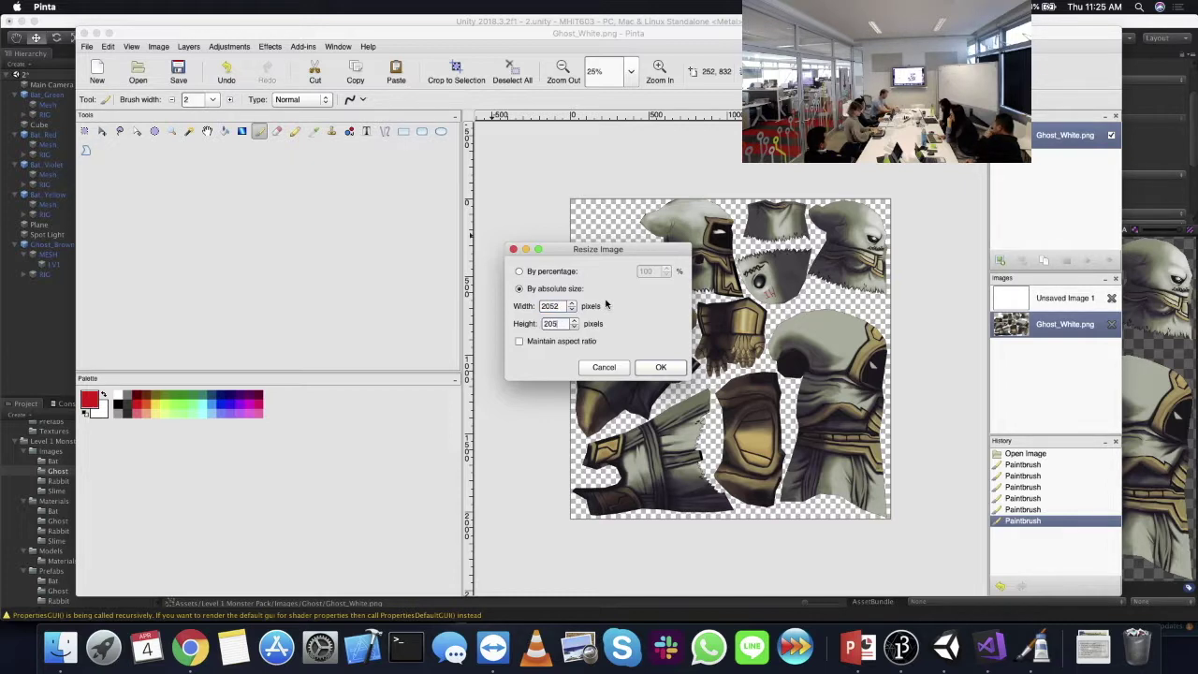
type("2100")
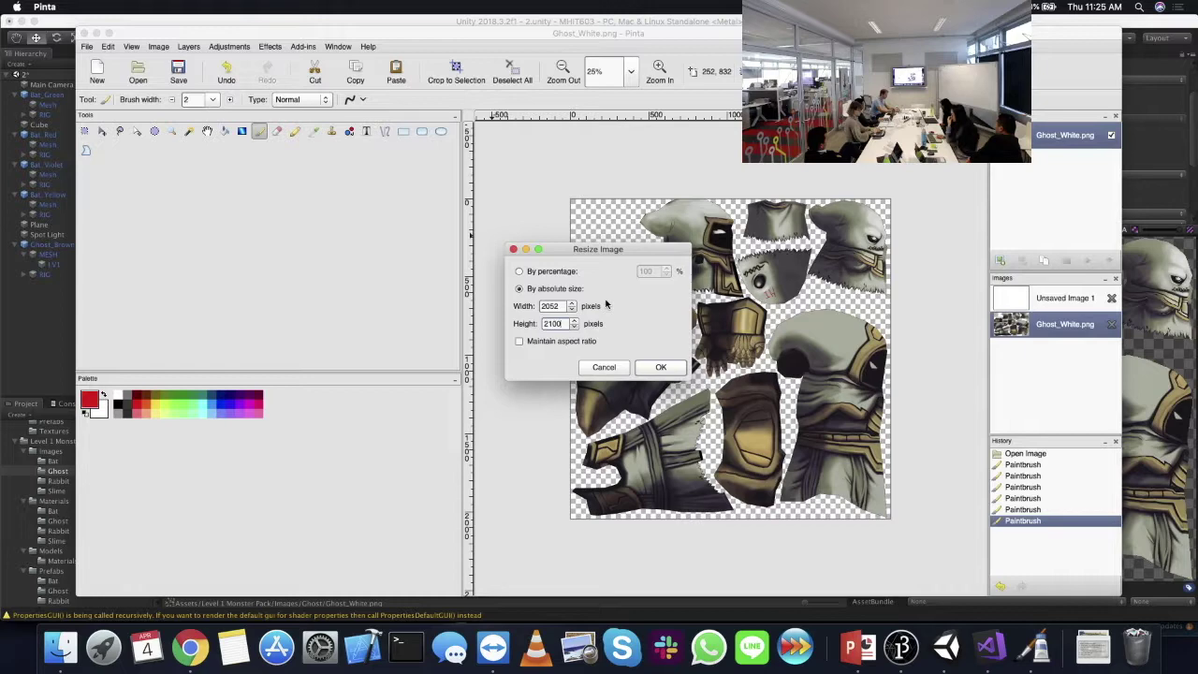
left_click(661, 367)
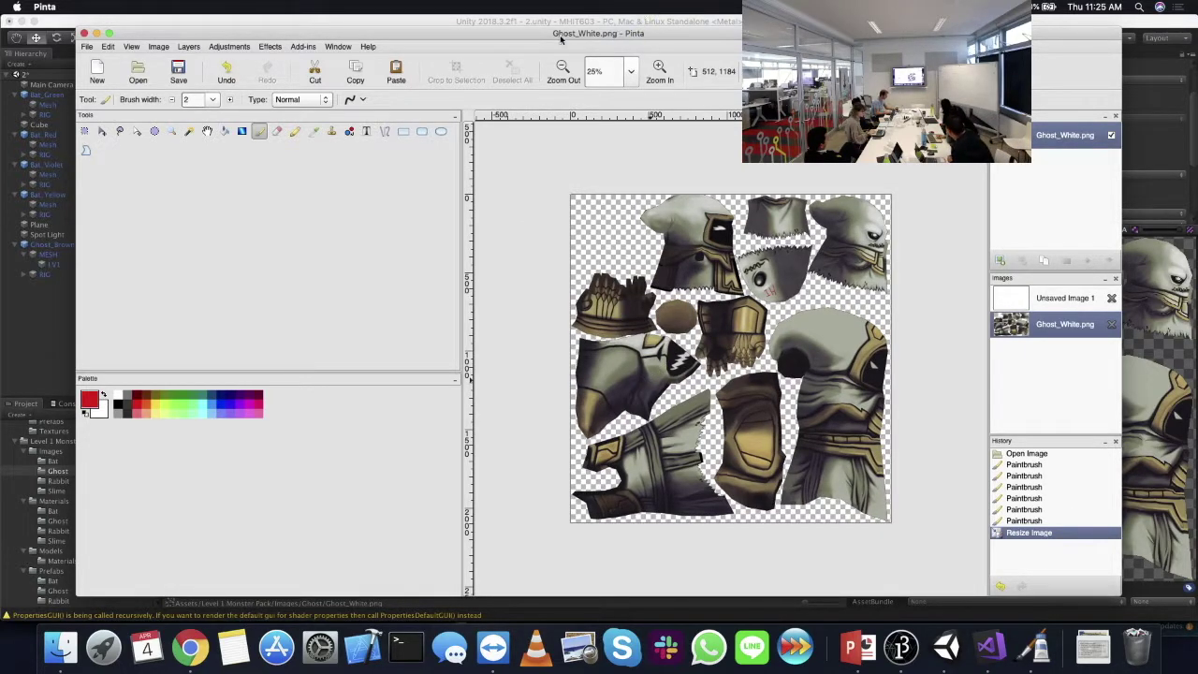
- Return to Unity, reselect Ghost_White and reveal its file in Finder to check the image dimensions
left_click(635, 22)
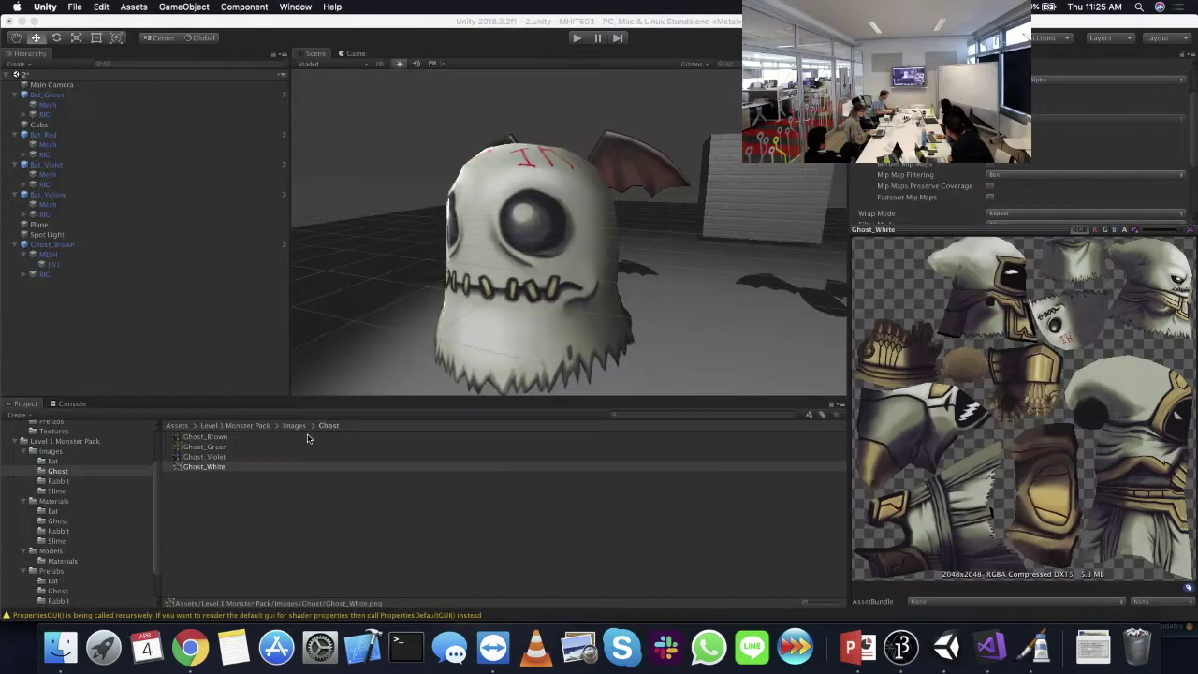
left_click(234, 456)
left_click(234, 467)
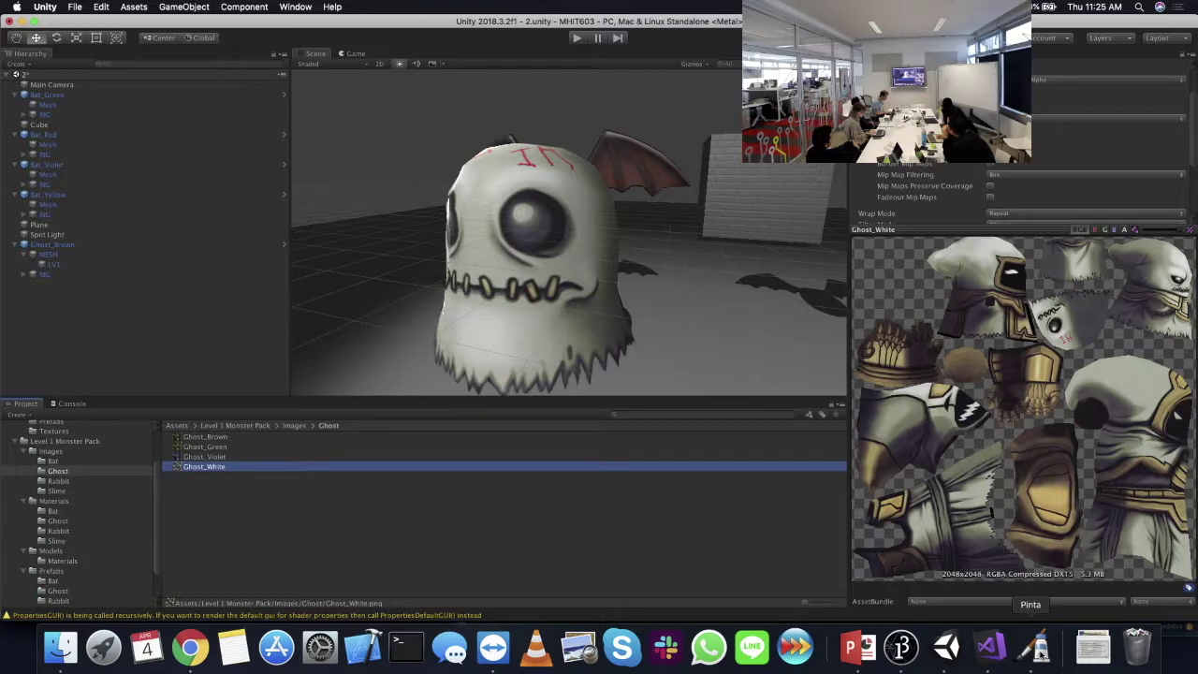
right_click(241, 472)
left_click(286, 349)
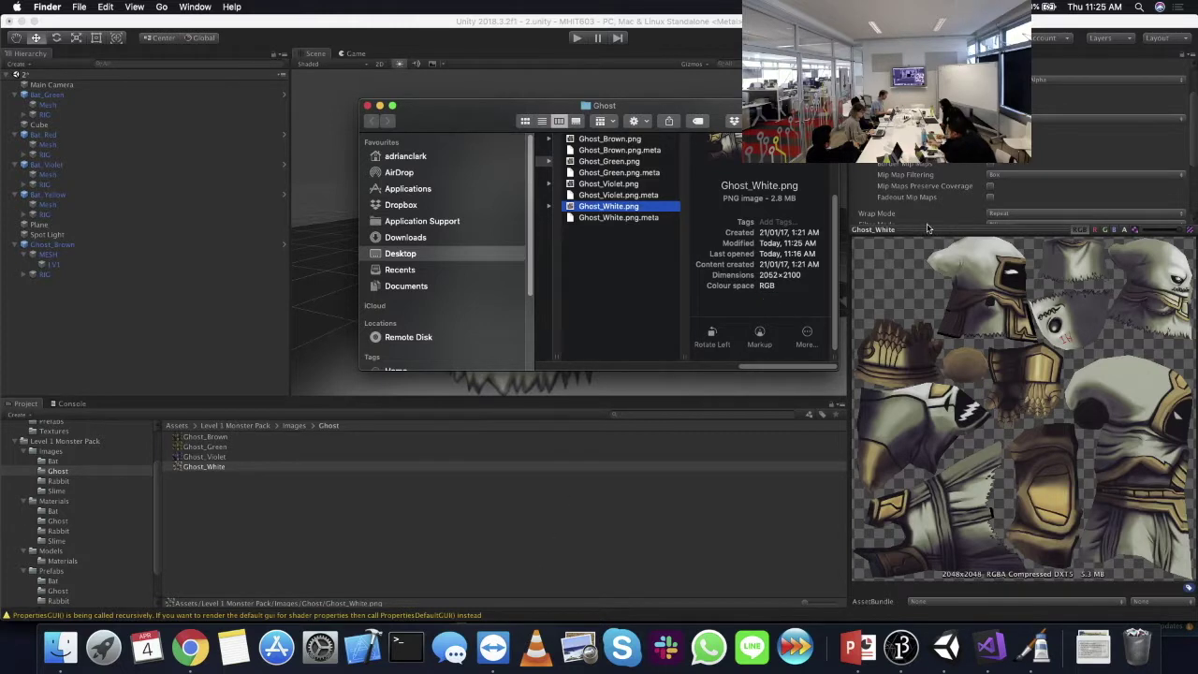
- Back in Unity, set Ghost_White's maximum texture size to 4096
left_click(640, 469)
left_click(1025, 328)
left_click(1014, 410)
left_click(1009, 330)
left_click(1013, 337)
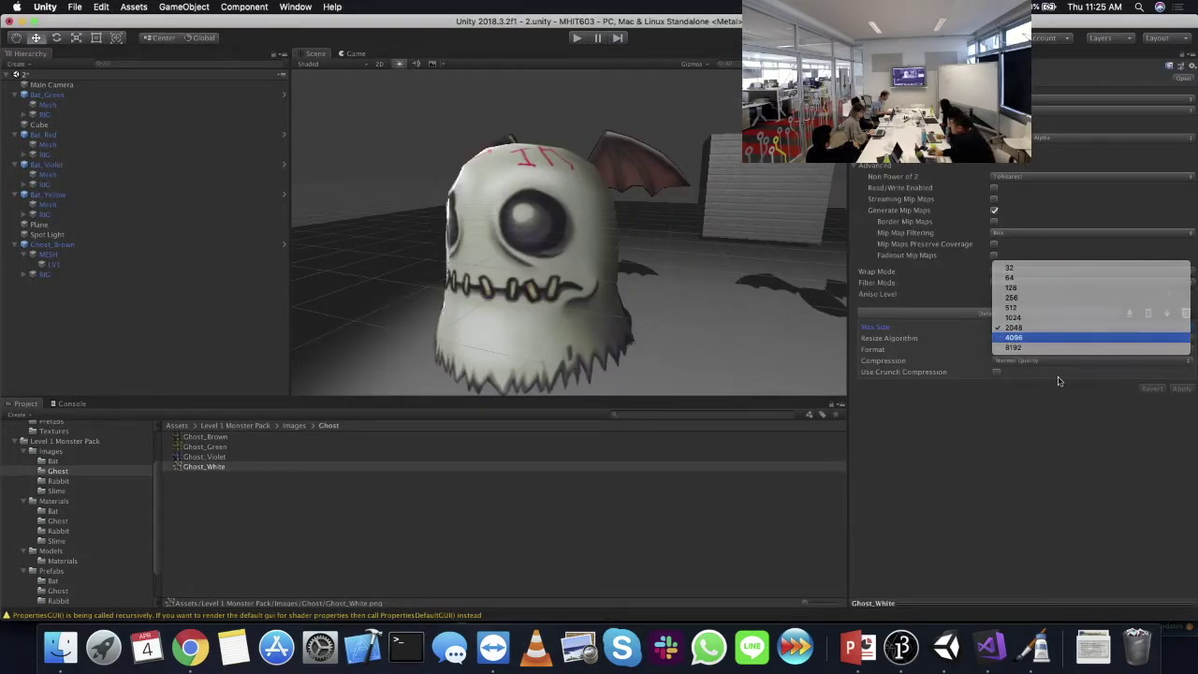
left_click_drag(970, 607, 961, 379)
- Set Ghost_White's Non Power of 2 option to None and apply the import settings
left_click(1011, 177)
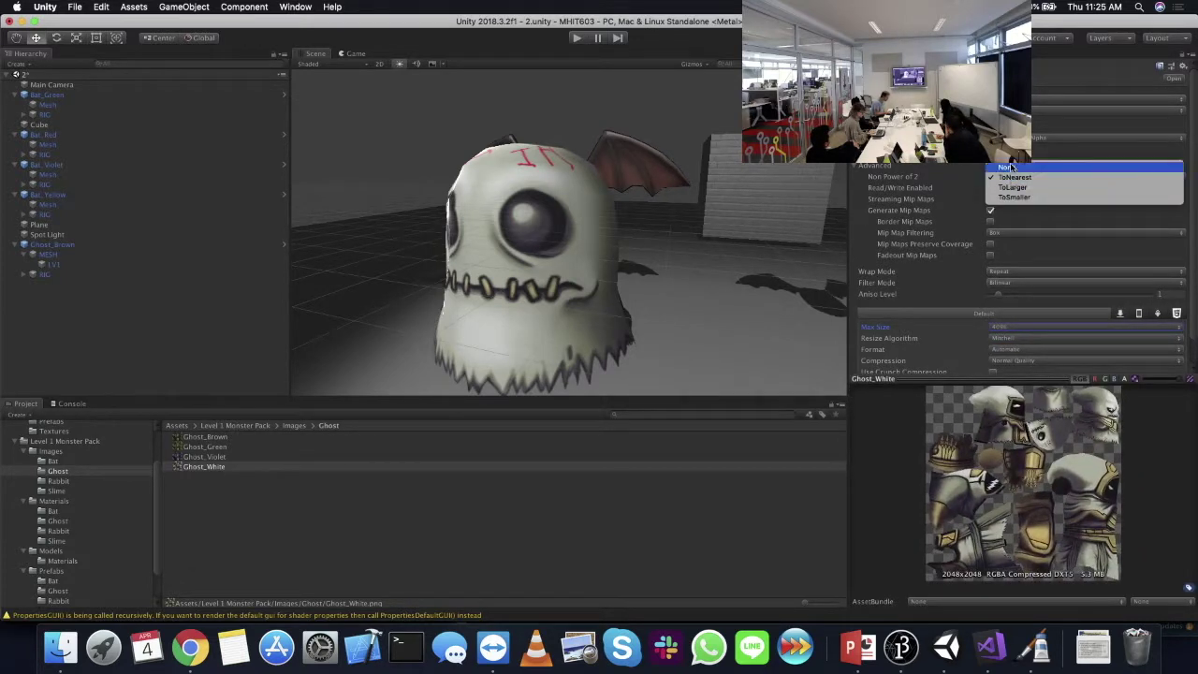
left_click(1011, 167)
scroll(1129, 310, "down", 3)
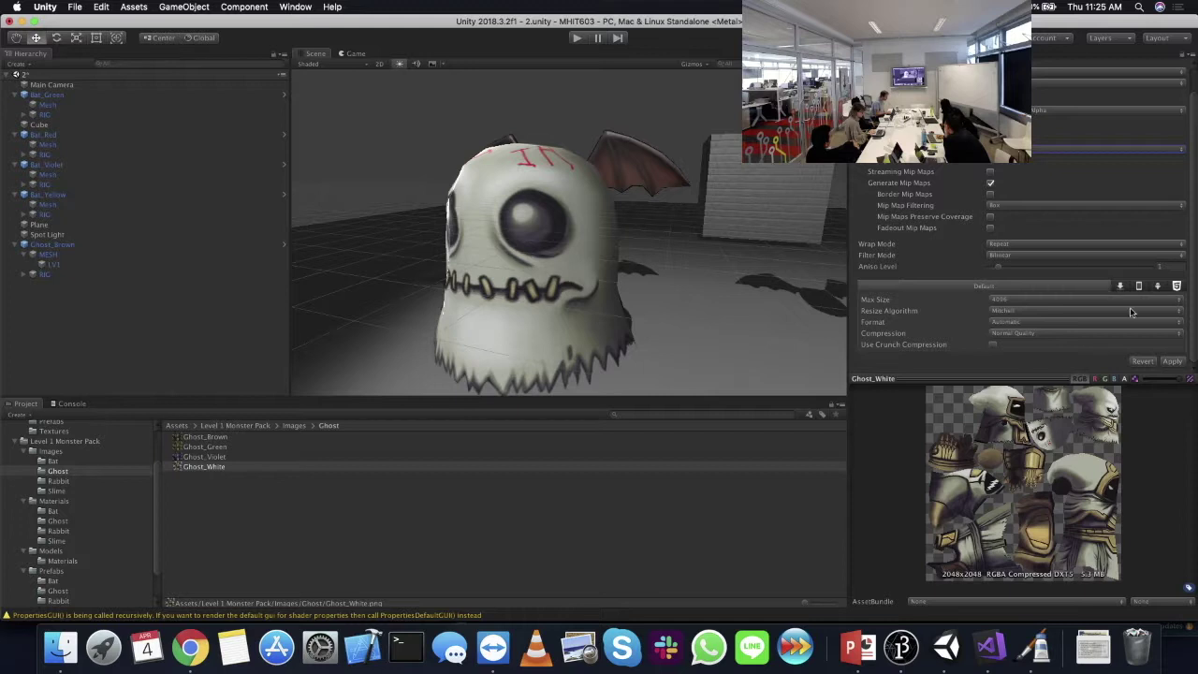
left_click(1171, 361)
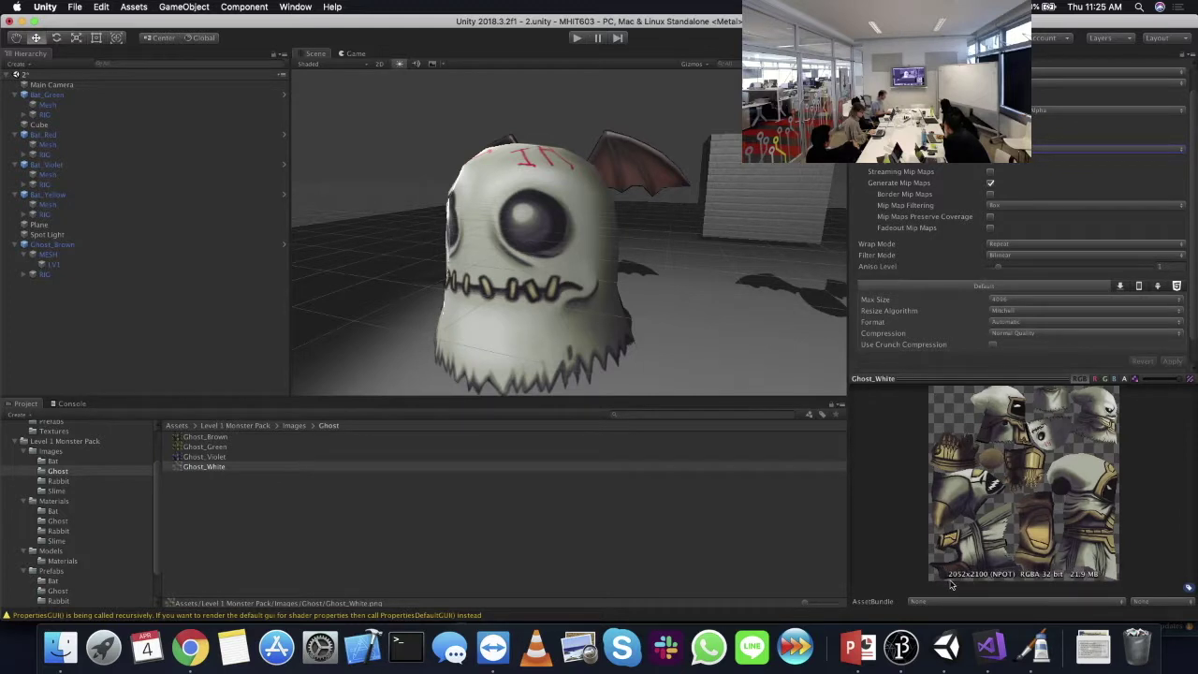
right_click_drag(401, 308, 593, 200)
middle_click_drag(594, 200, 601, 185)
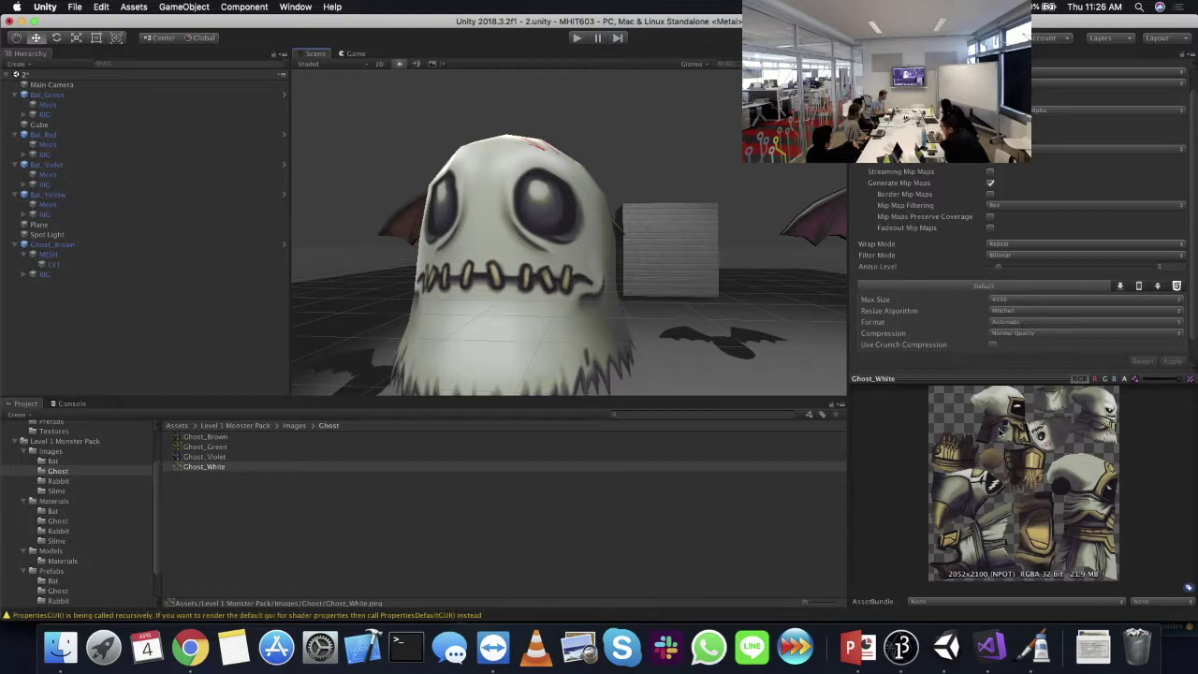
left_click_drag(983, 379, 966, 266)
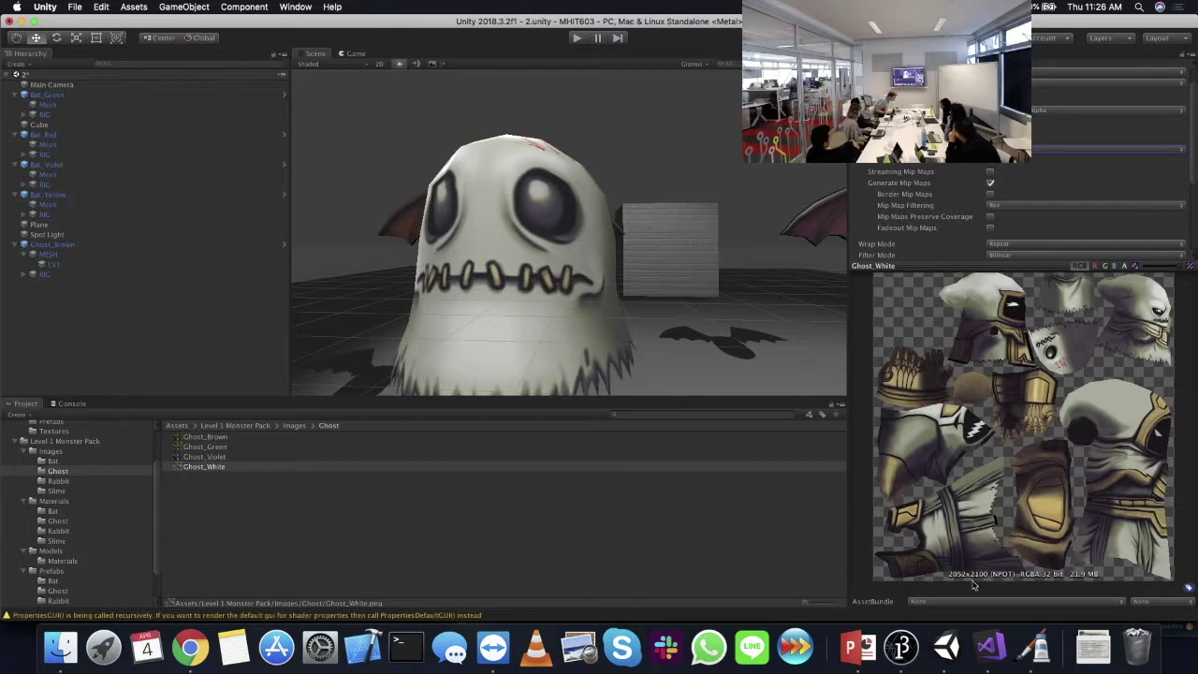
- Switch to Pinta and undo the resize and all paintbrush strokes on Ghost_White.png, back to the opened image
left_click(1040, 646)
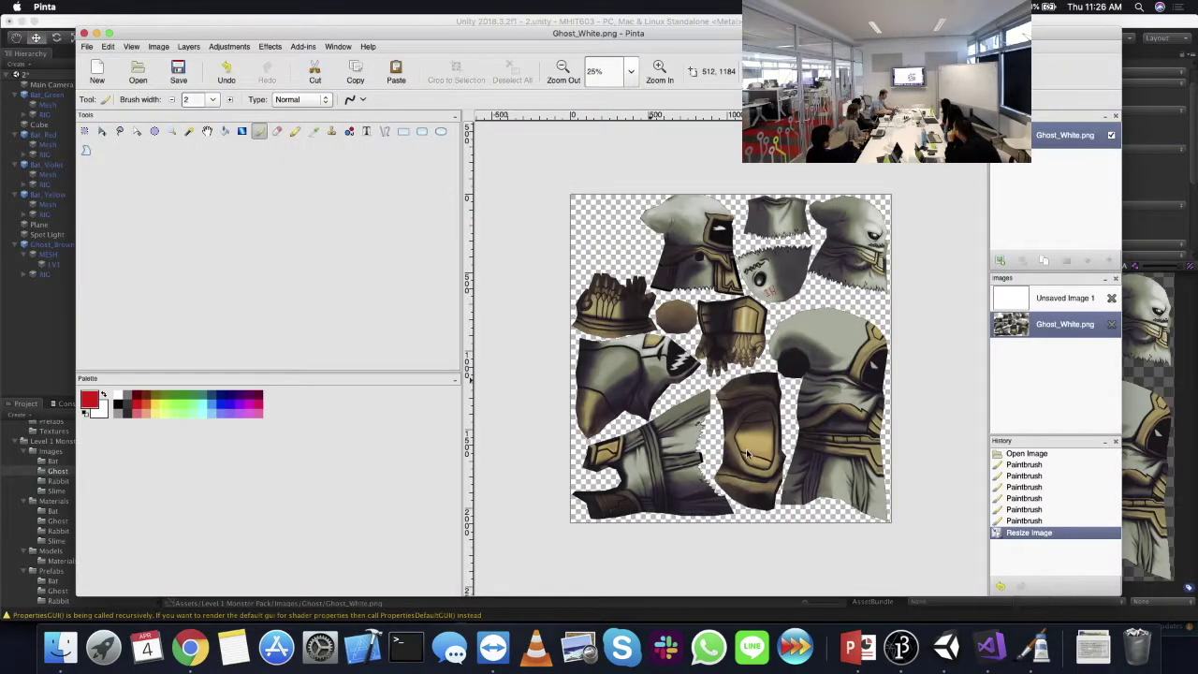
key("z")
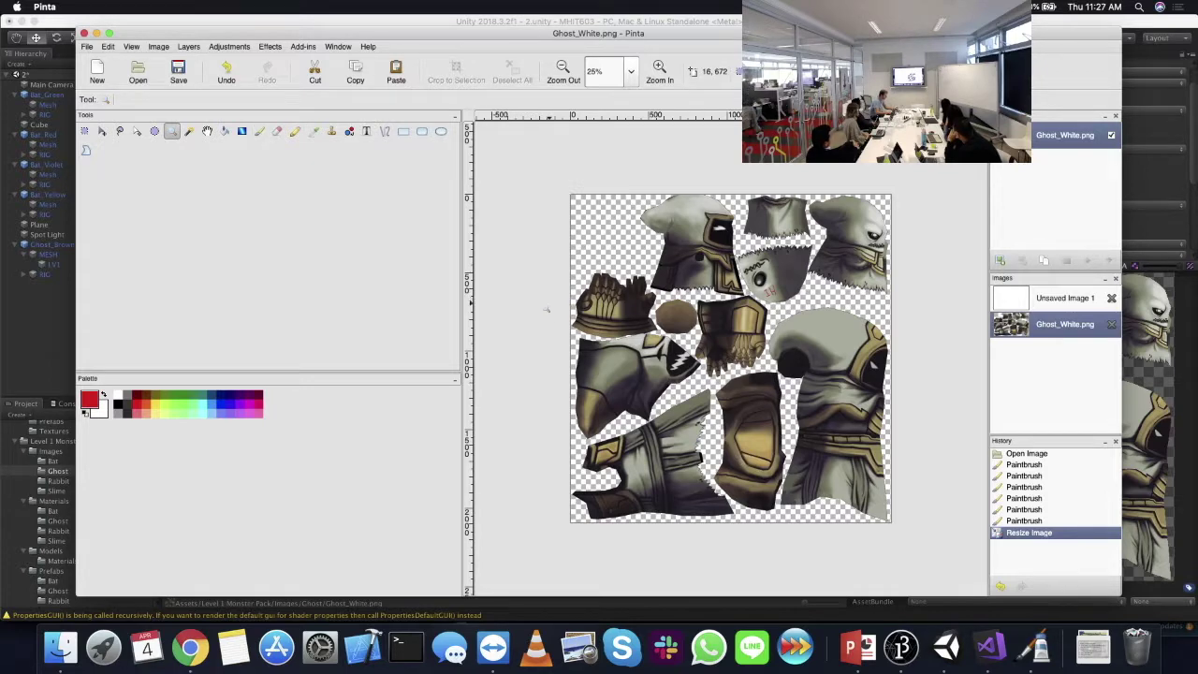
key("super+z")
key("super+z")
key("super+z")
key("super+z")
key("super+z")
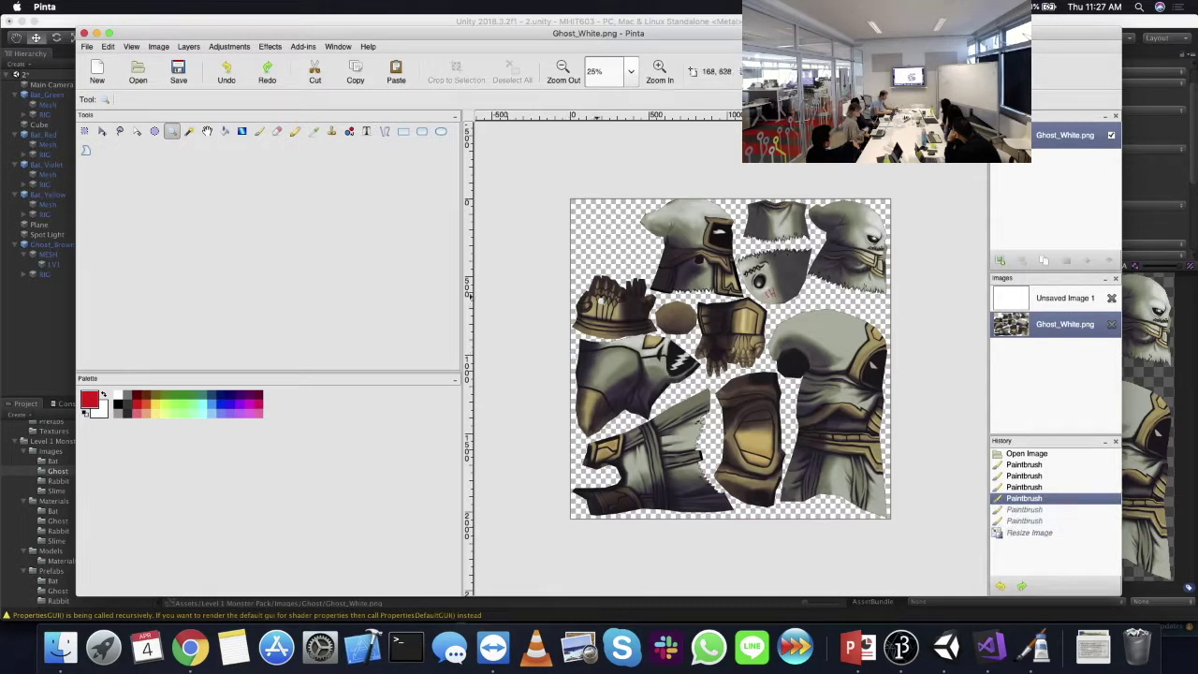
key("super+z")
key("super+z")
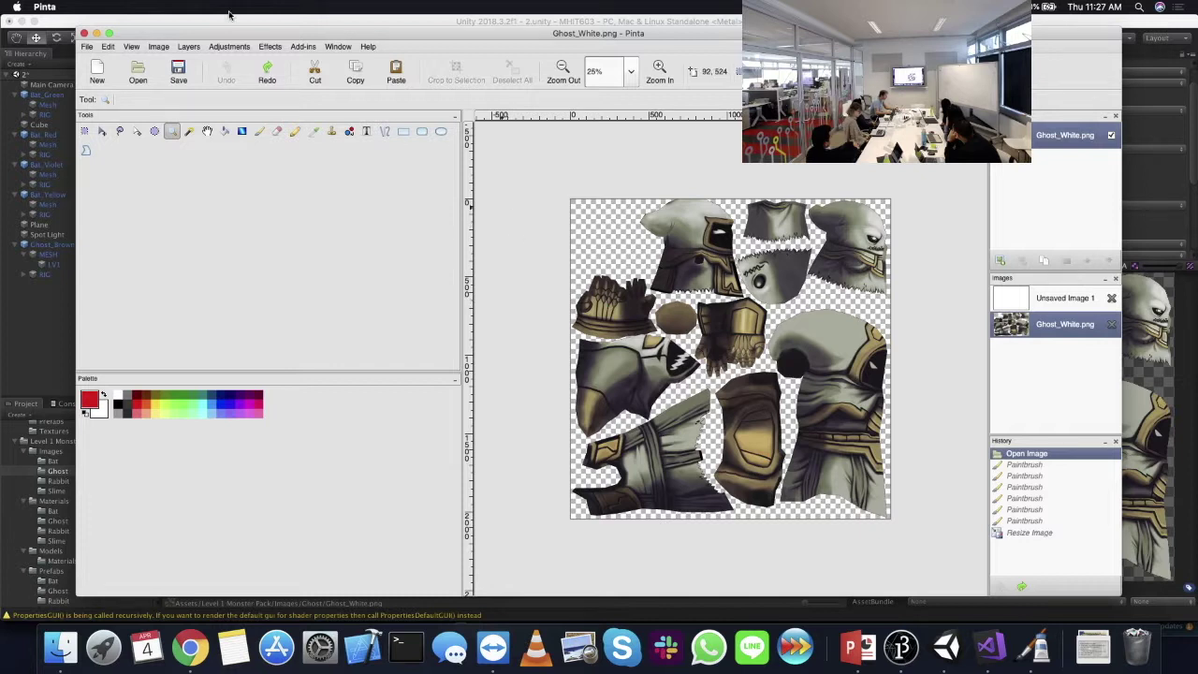
- Resize Ghost_White.png to an absolute size of 2049 × 2049 pixels, keeping the aspect ratio, and save the image
left_click(158, 47)
left_click(174, 81)
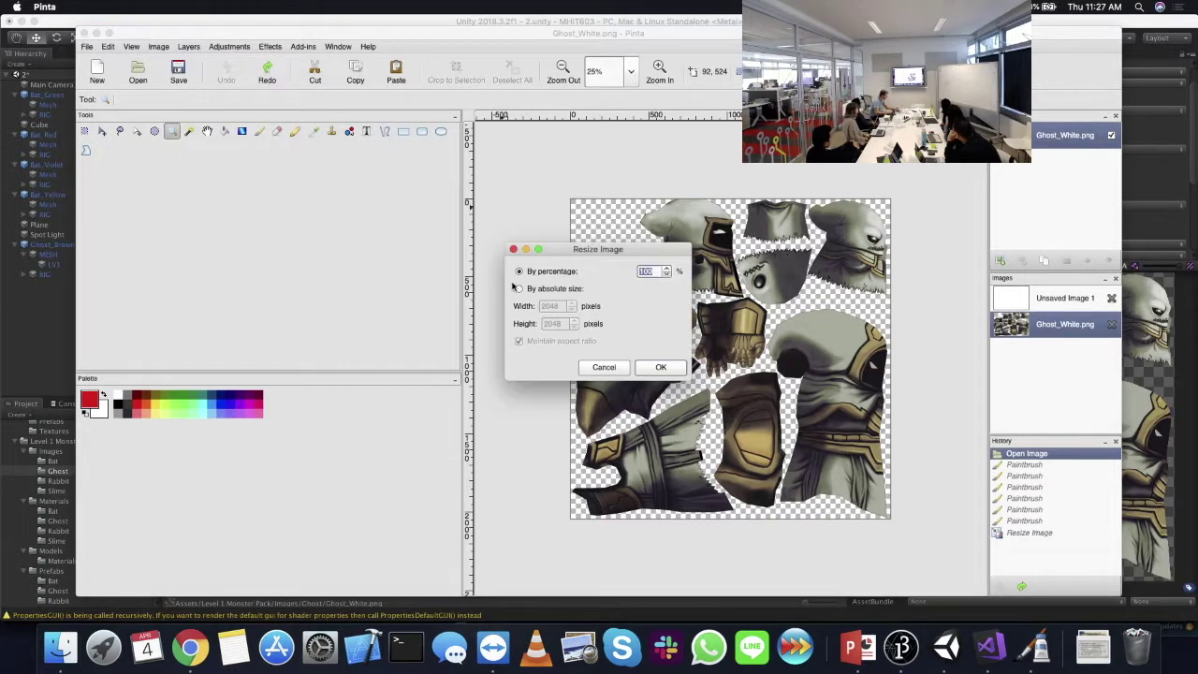
left_click(561, 289)
left_click_drag(551, 307, 605, 306)
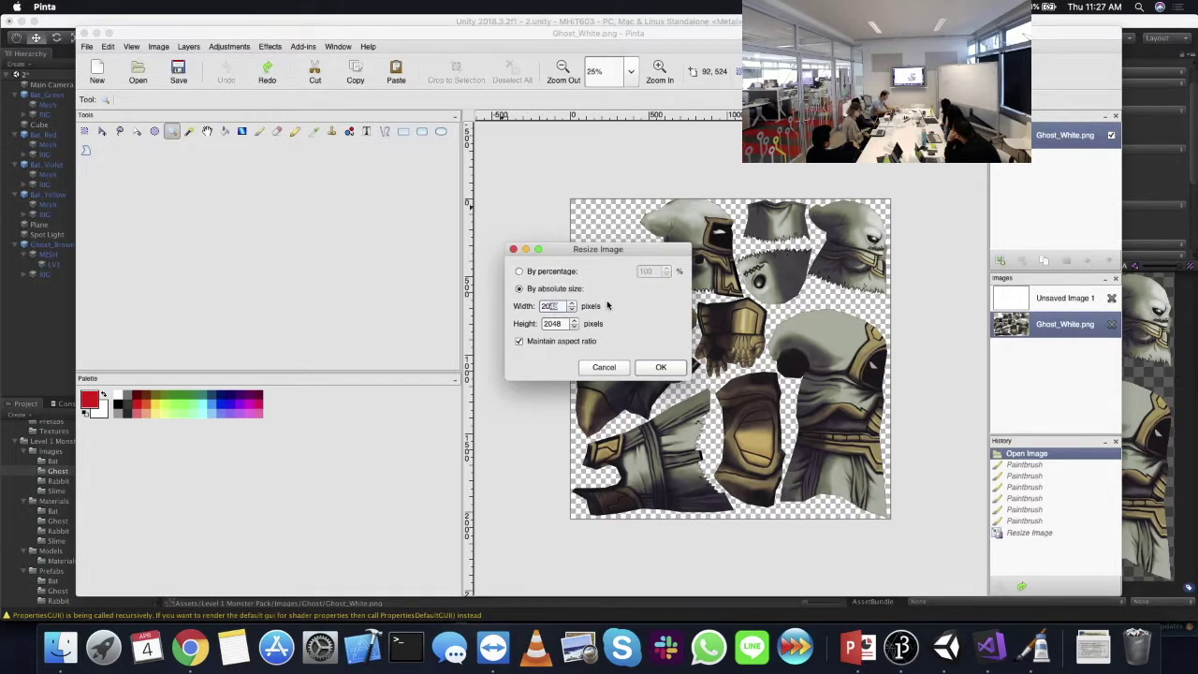
key("Return")
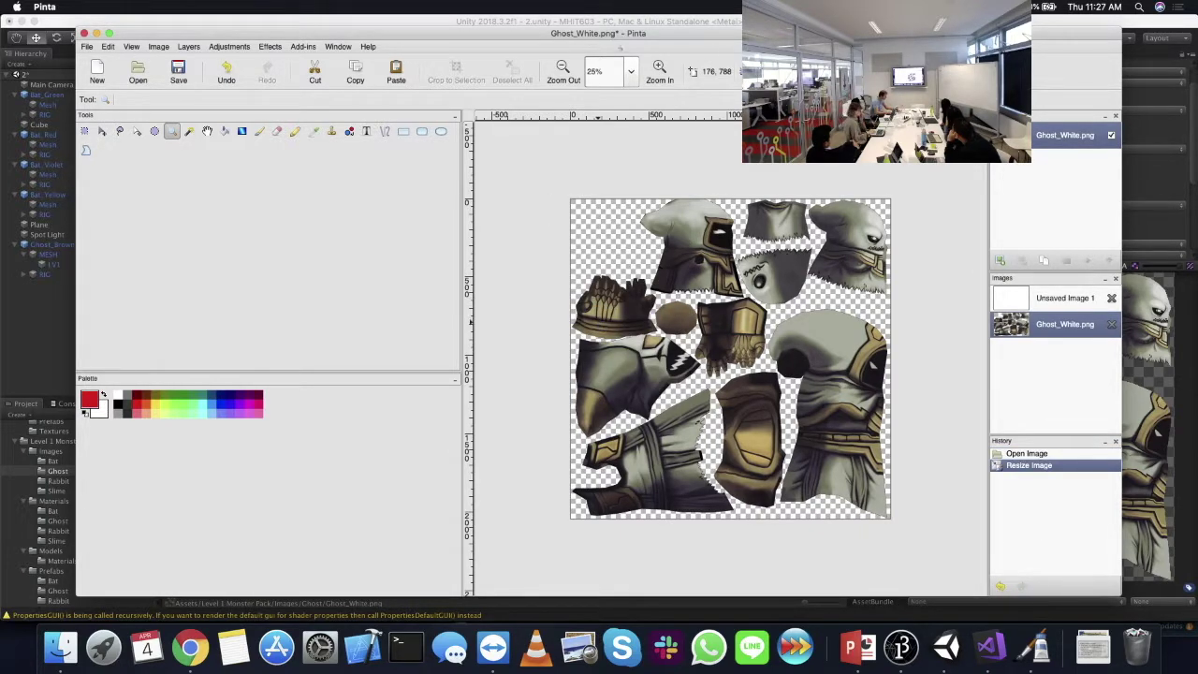
- Switch to Unity and compare the texture size and memory information of Ghost_Violet and Ghost_White
left_click(701, 19)
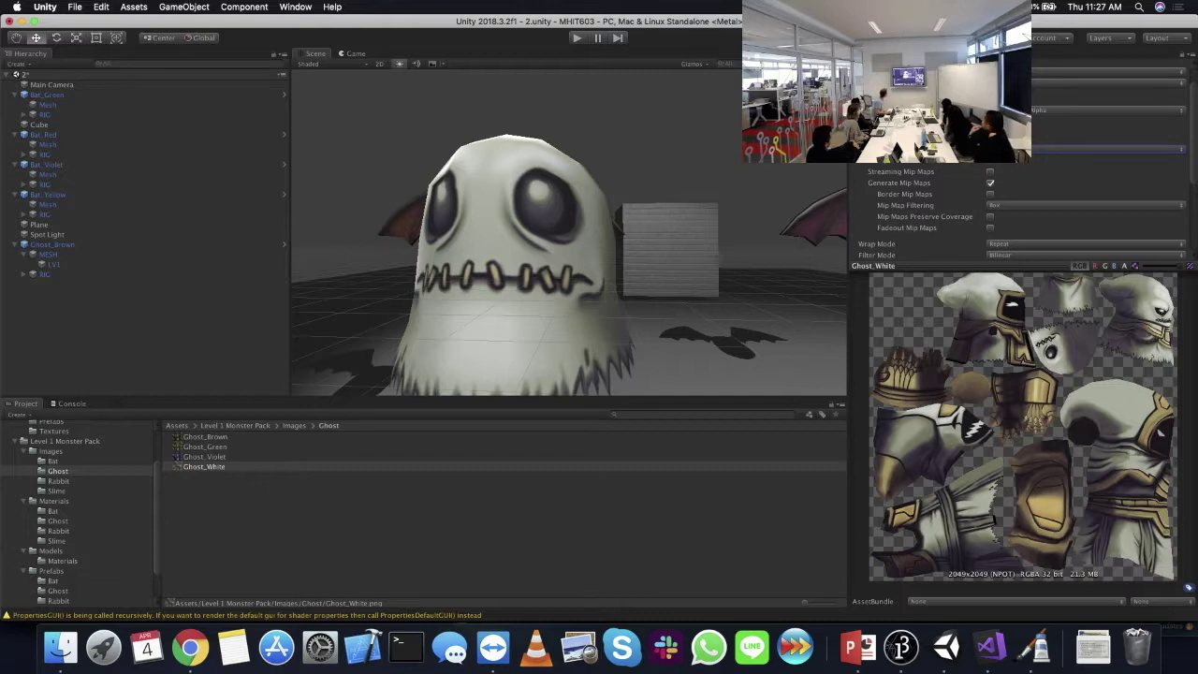
left_click(270, 457)
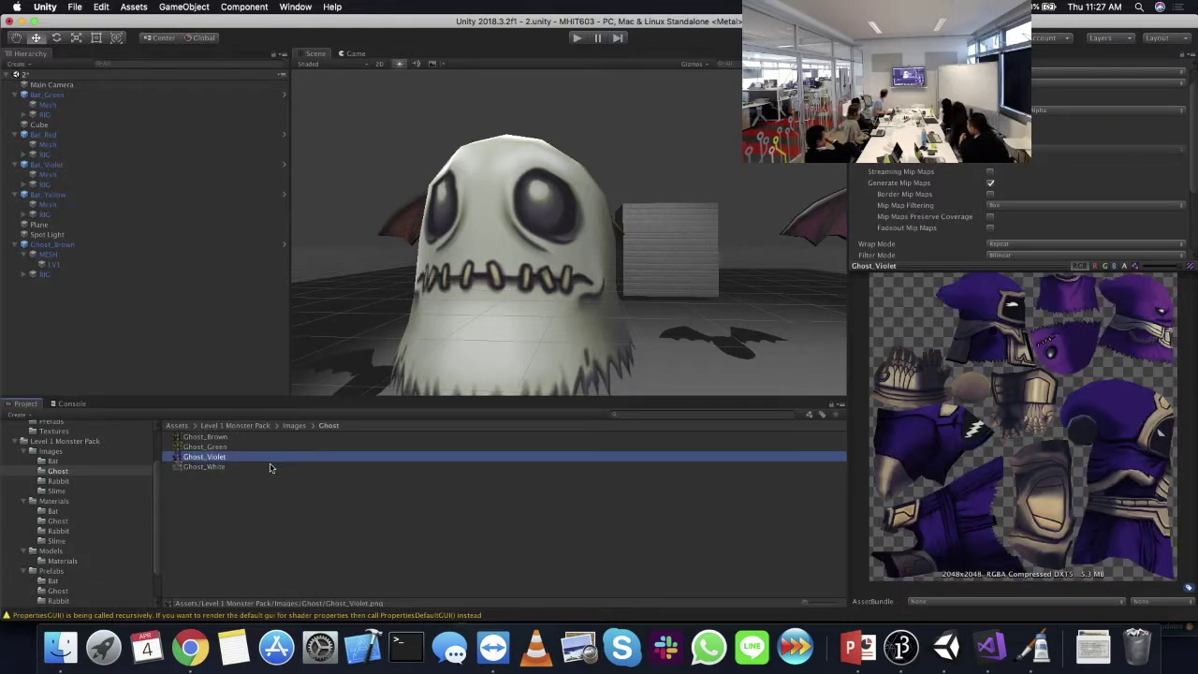
left_click(297, 467)
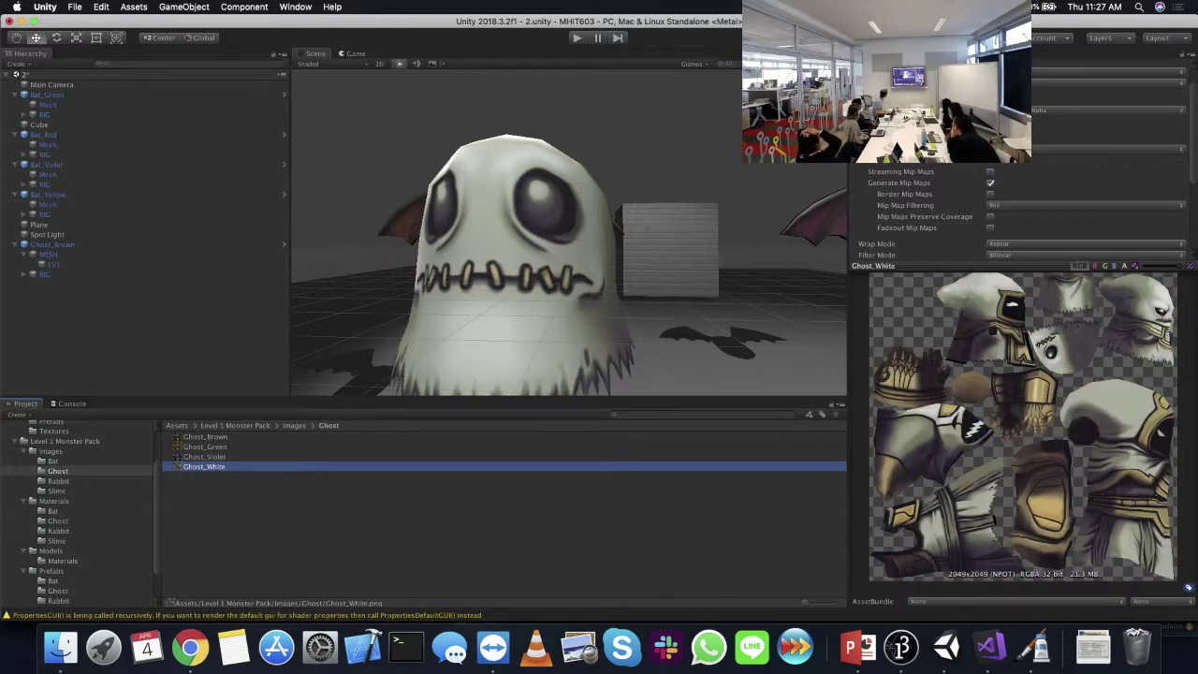
- Set Ghost_White's Non Power of 2 option to ToNearest and apply the import settings
left_click(1025, 160)
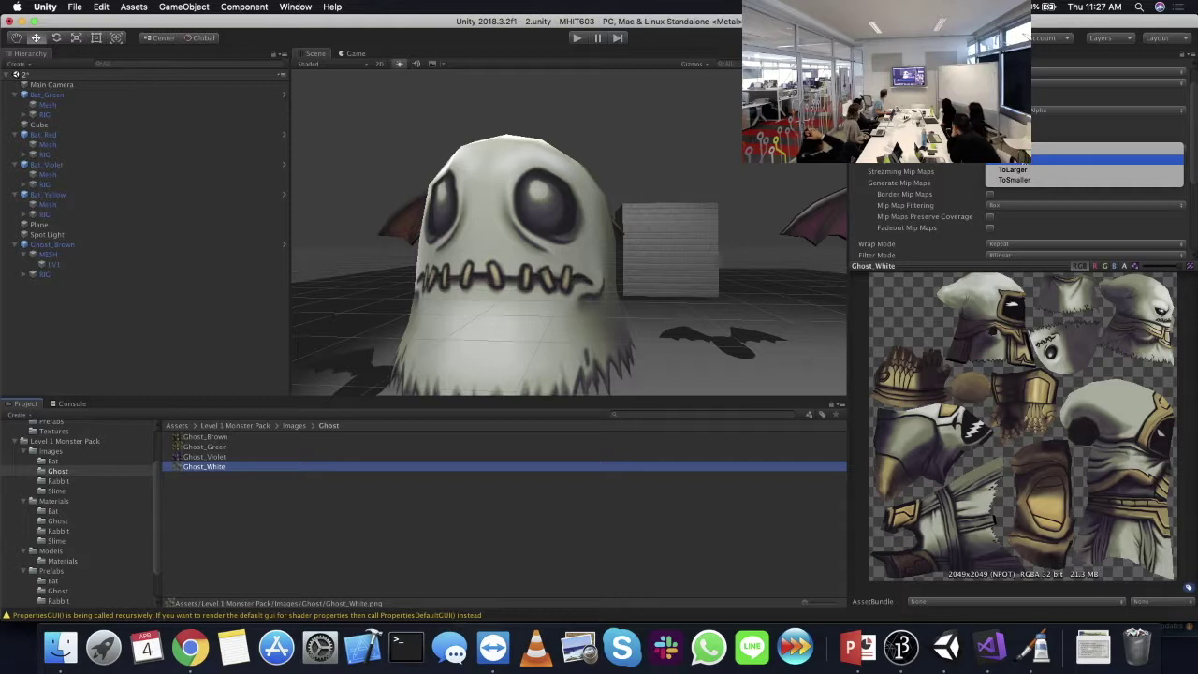
left_click(1039, 159)
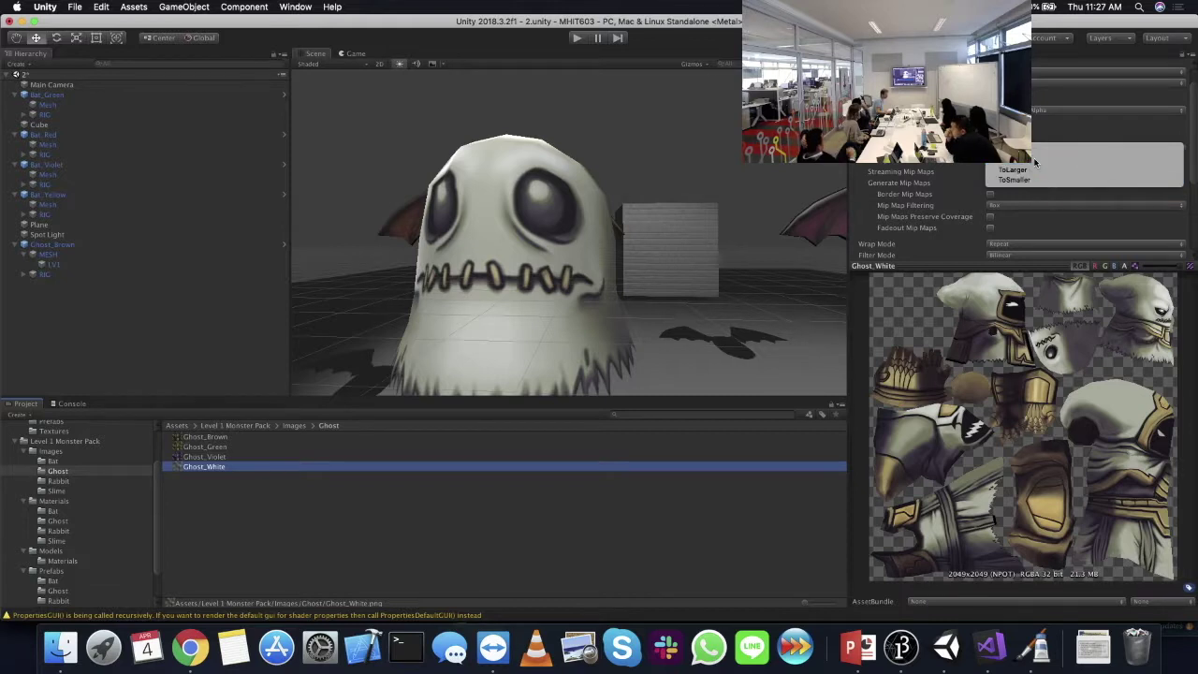
scroll(1175, 213, "down", 5)
left_click(1173, 219)
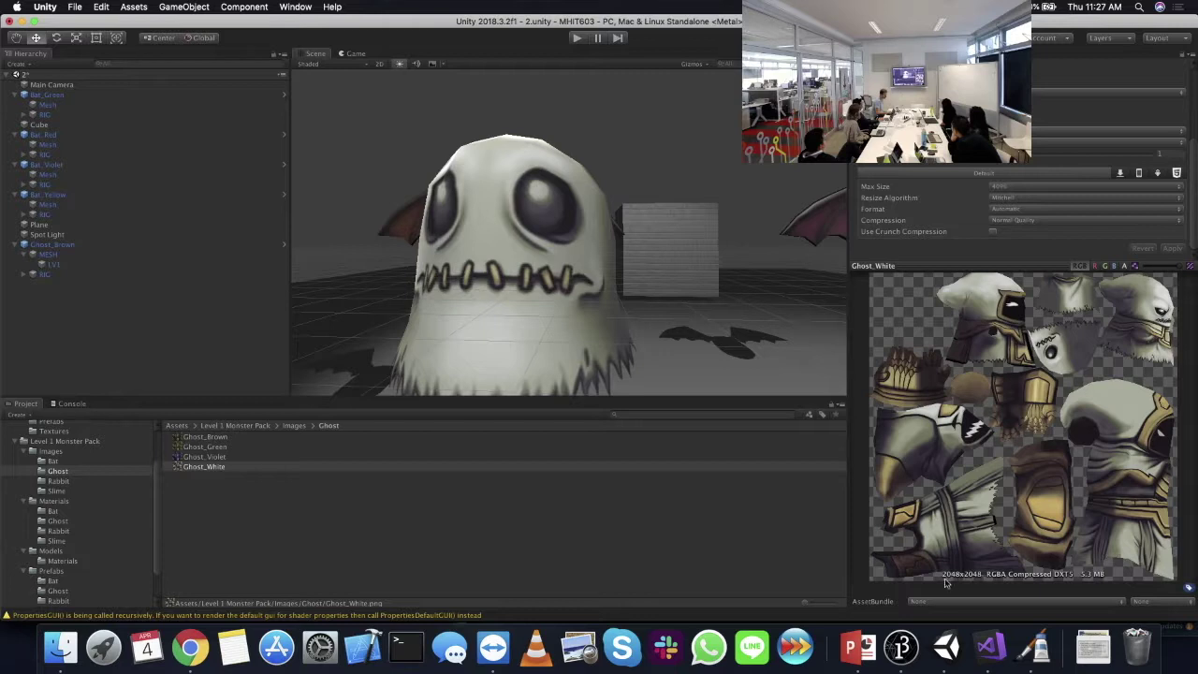
- Turn off Generate Mip Maps for Ghost_White and apply the import settings
scroll(979, 209, "up", 3)
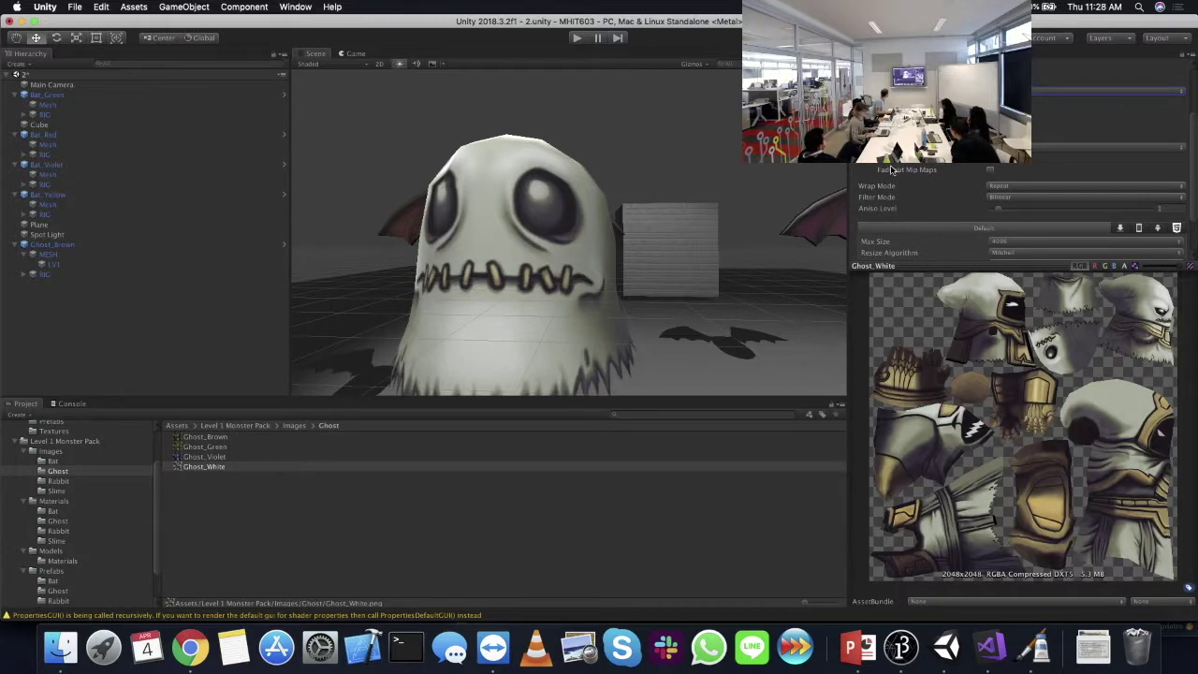
scroll(1020, 206, "down", 3)
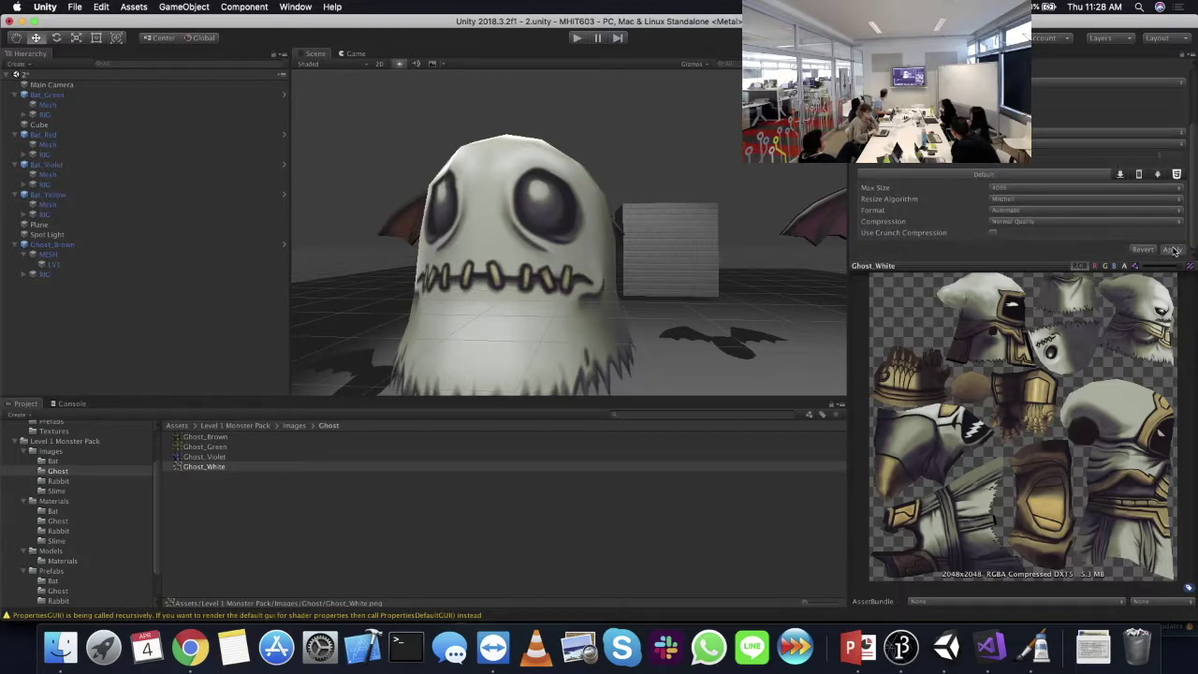
left_click(1173, 250)
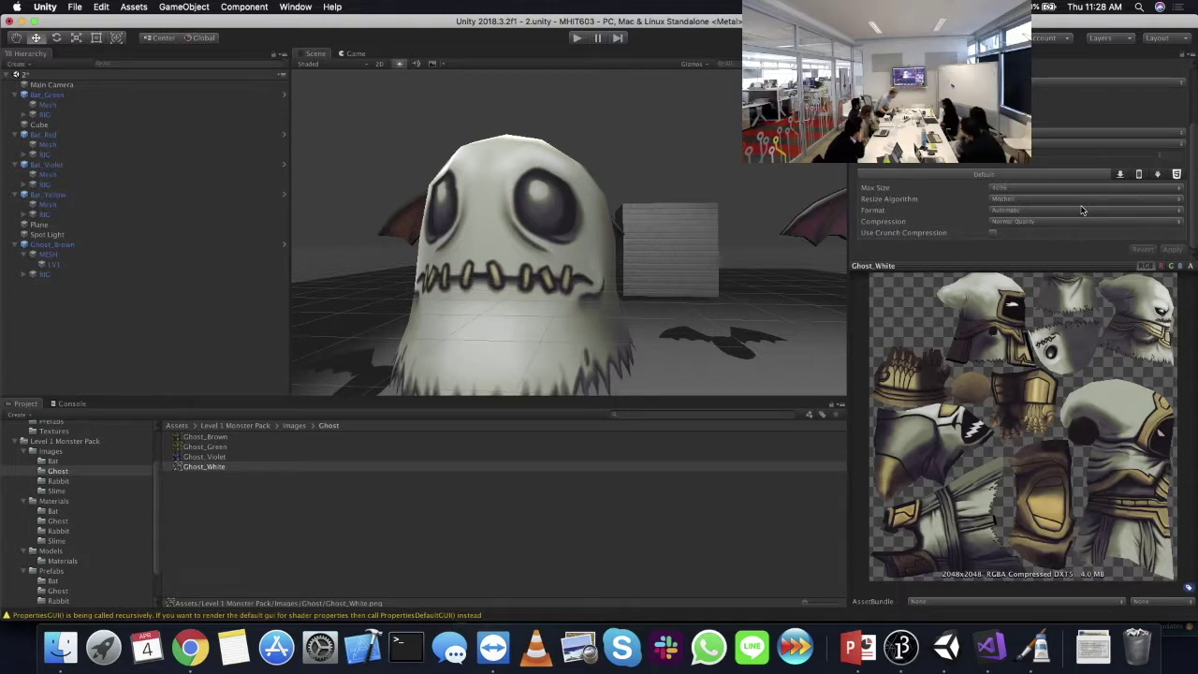
- Set Ghost_White's Max Size to 1024 and apply the import settings
left_click(1000, 189)
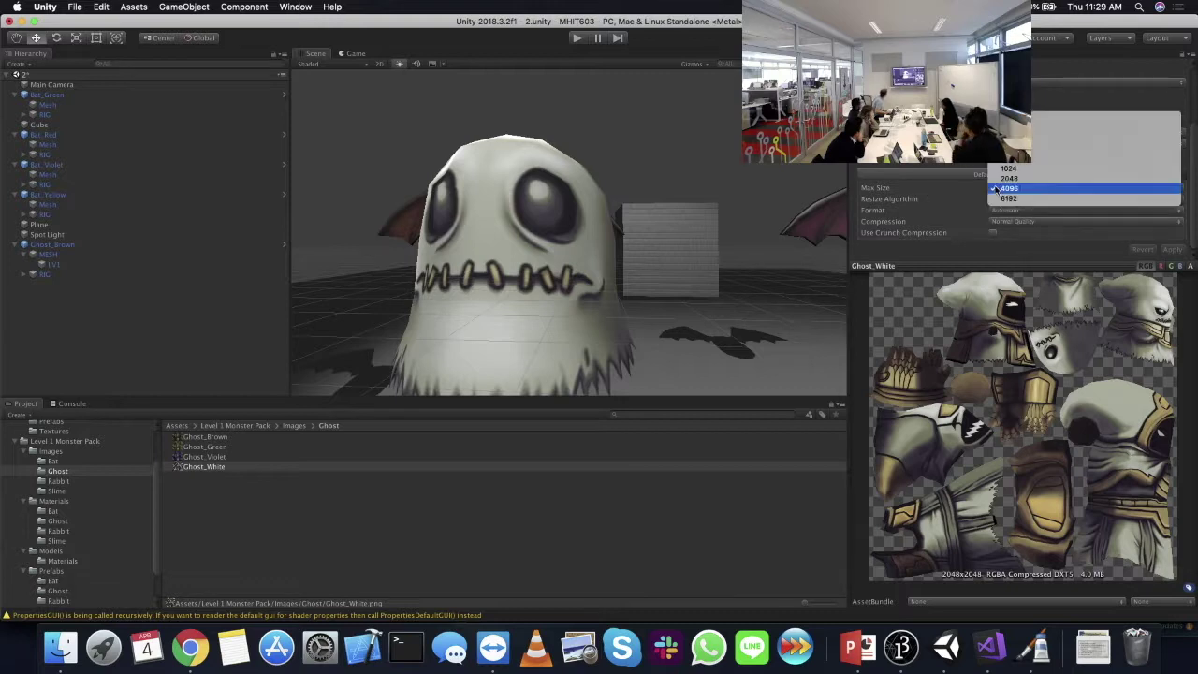
left_click(1005, 178)
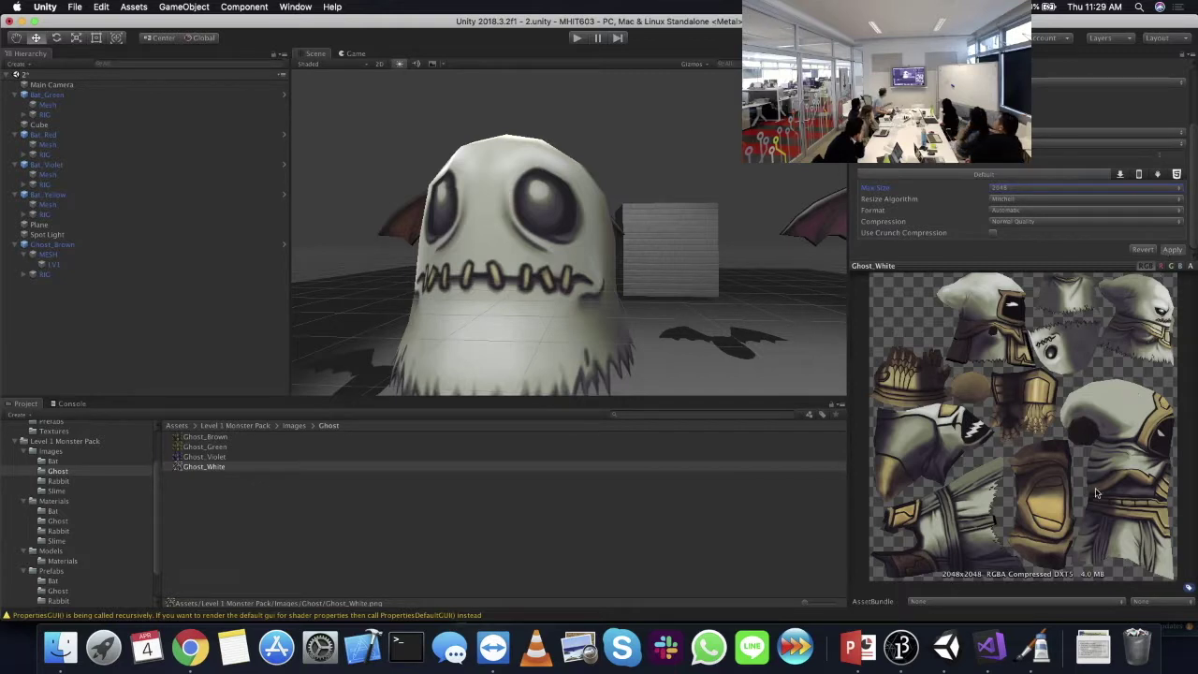
left_click(998, 189)
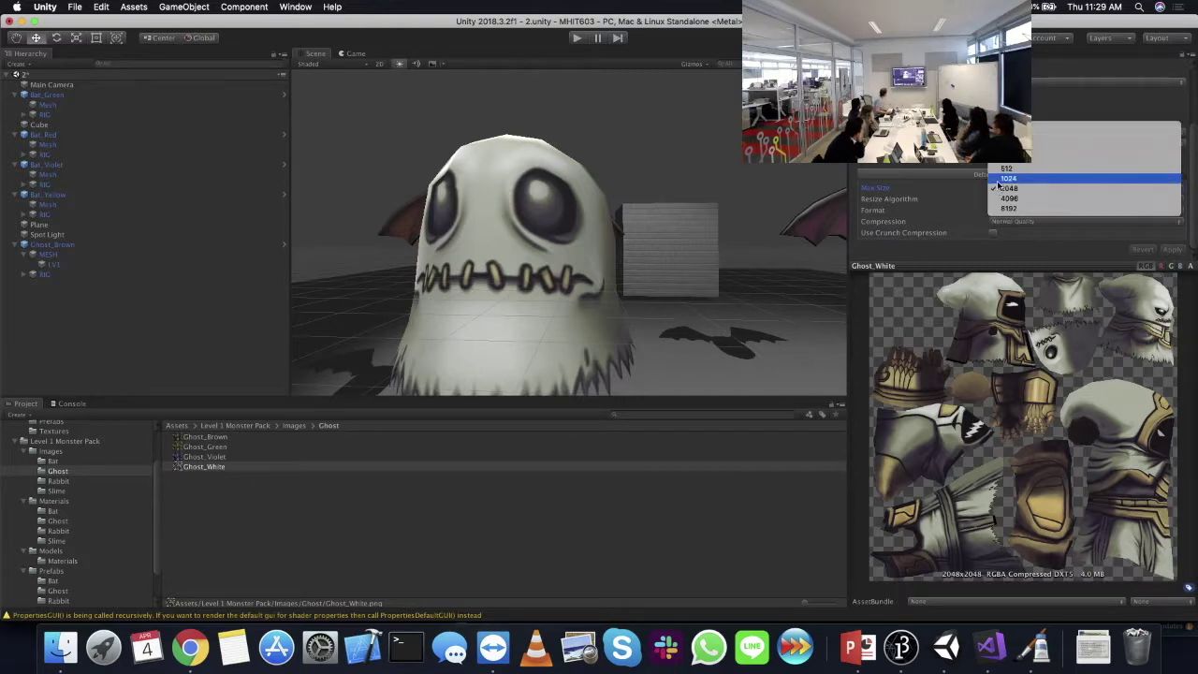
left_click(1007, 178)
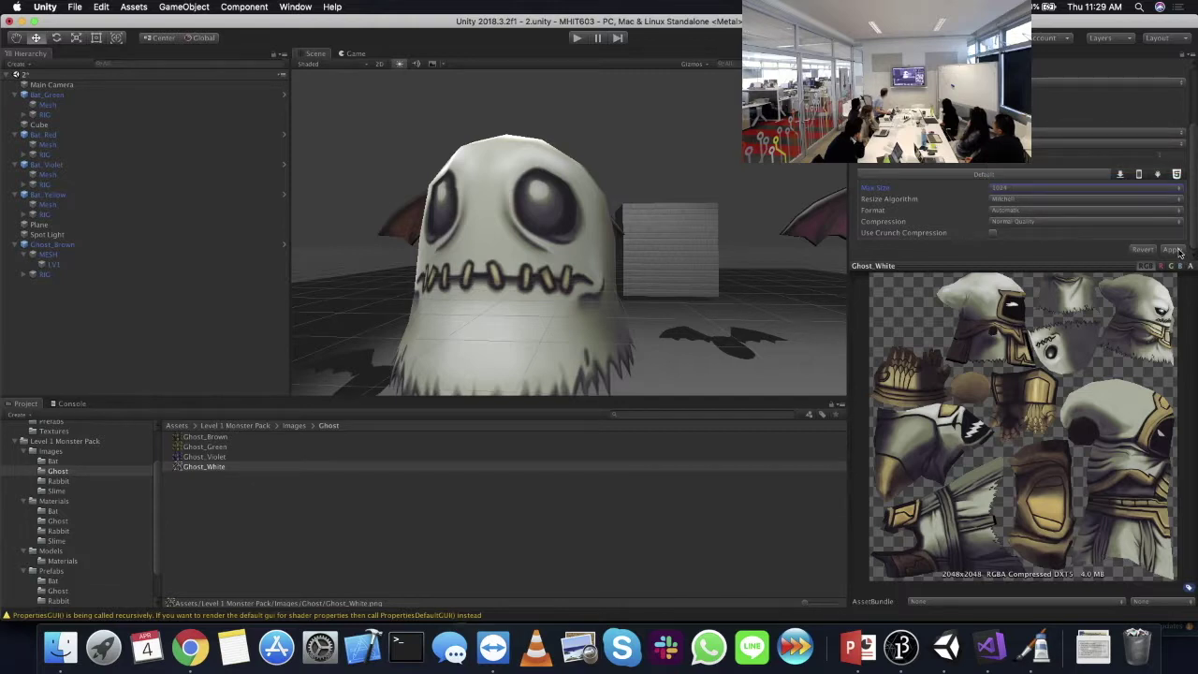
left_click(1173, 249)
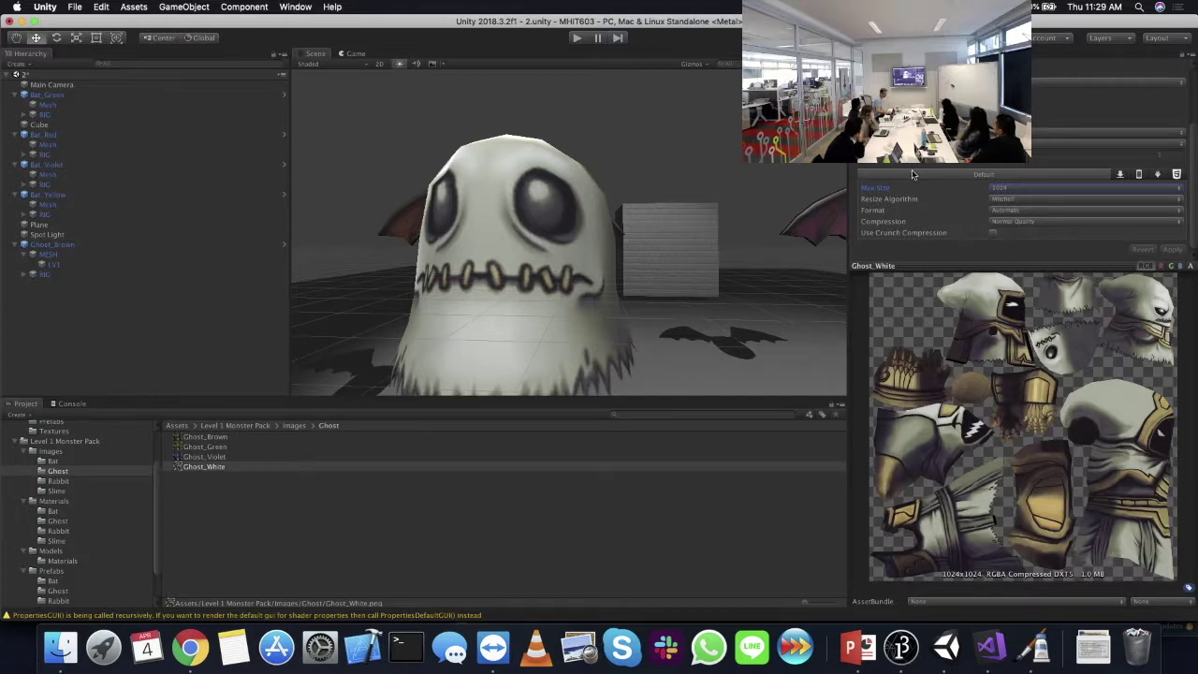
- Lower Ghost_White's Max Size to 512 and apply the change
left_click(999, 185)
left_click(999, 177)
left_click(1174, 249)
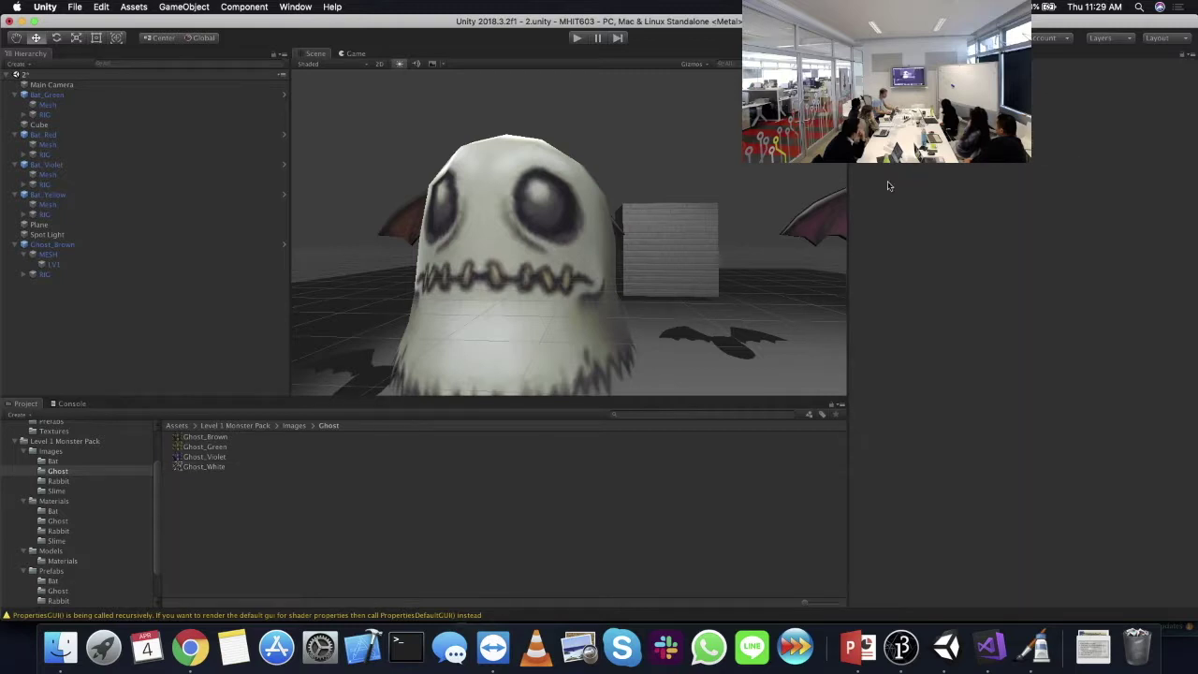
- Reselect Ghost_White and raise its Max Size to 1024 and then to 2048, applying the import settings each time
left_click(210, 466)
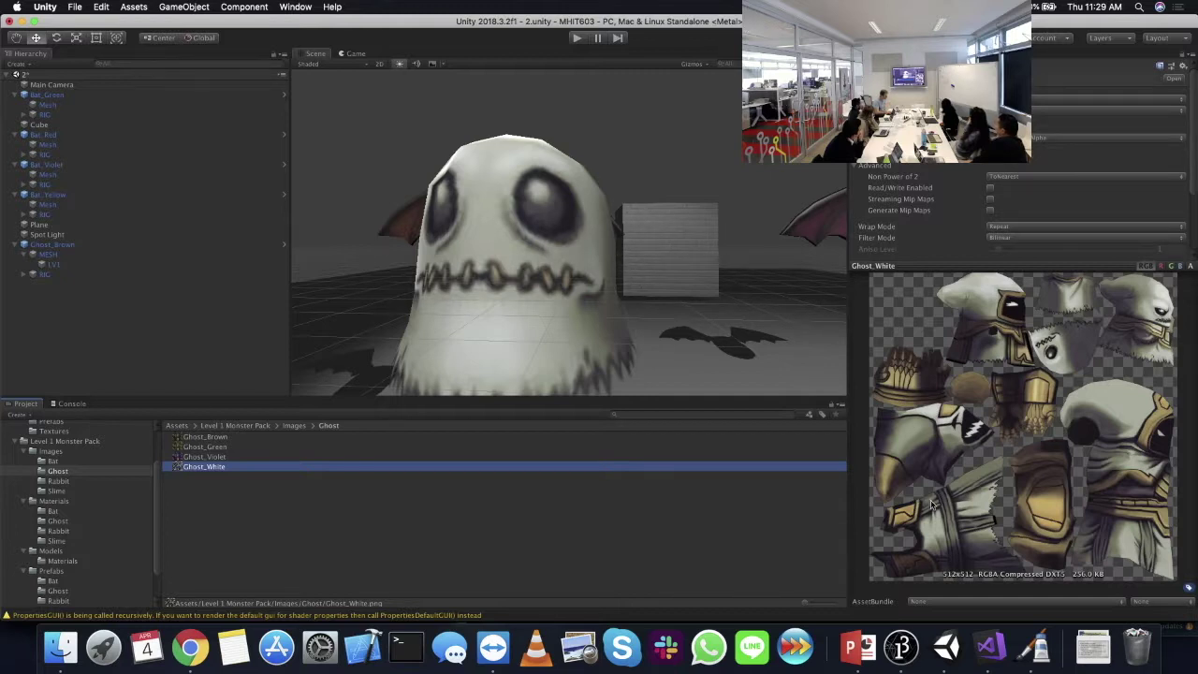
scroll(1039, 215, "down", 3)
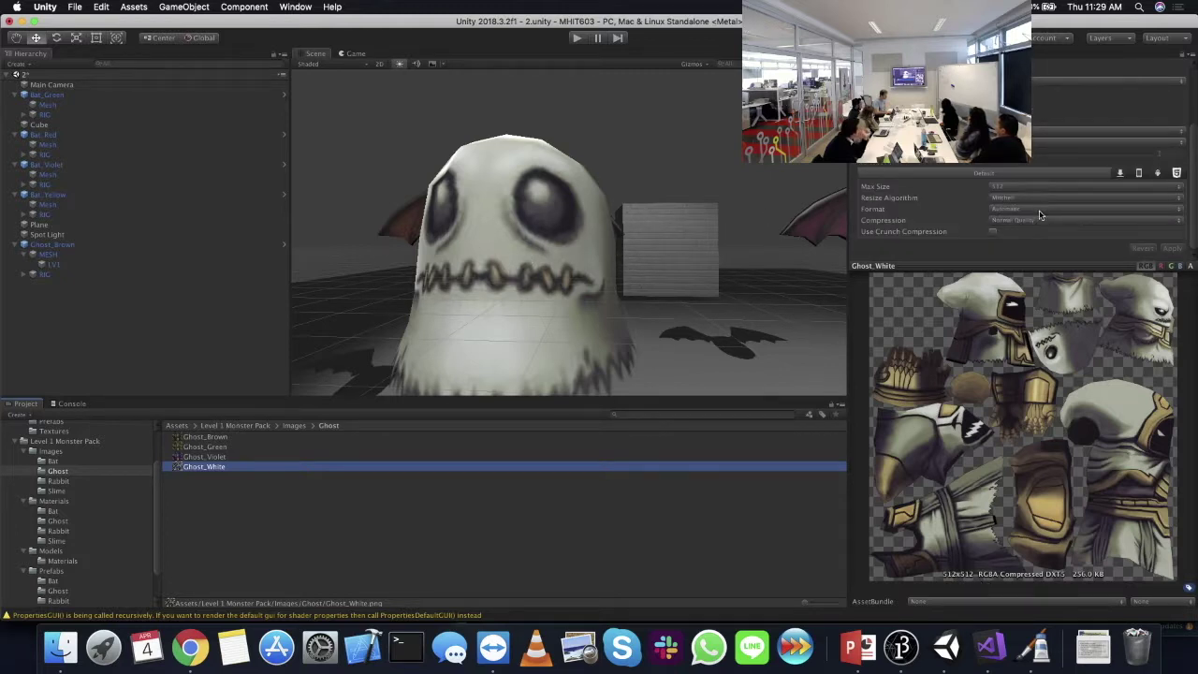
left_click(1033, 188)
left_click(1032, 198)
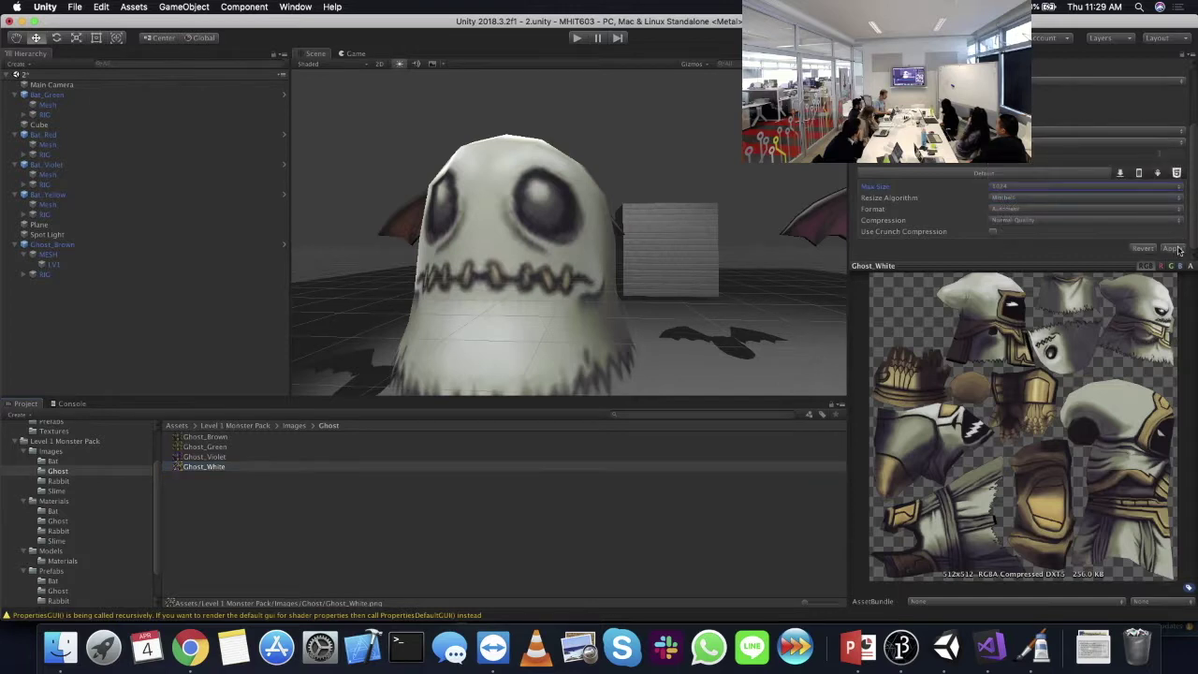
left_click(1174, 249)
left_click(1037, 191)
left_click(1035, 197)
left_click(1172, 249)
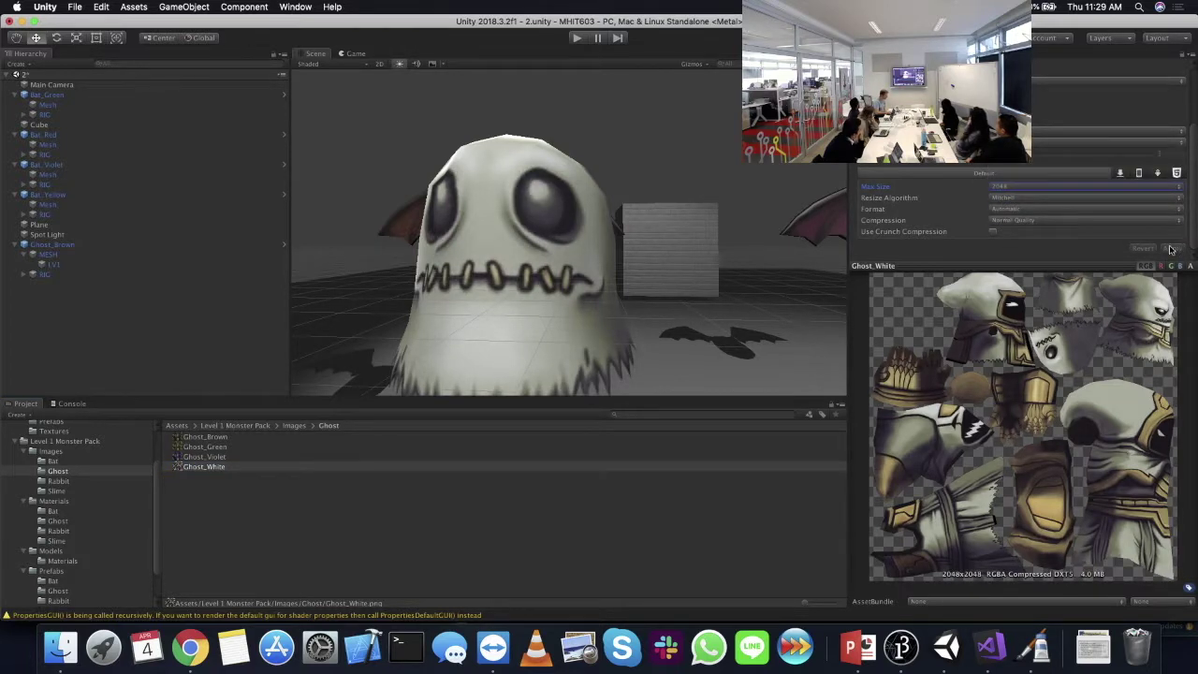
- View the ghost from far away in the scene, and apply a Max Size of 512 to Ghost_White
left_click(1055, 190)
left_click(627, 163)
scroll(628, 164, "down", 15)
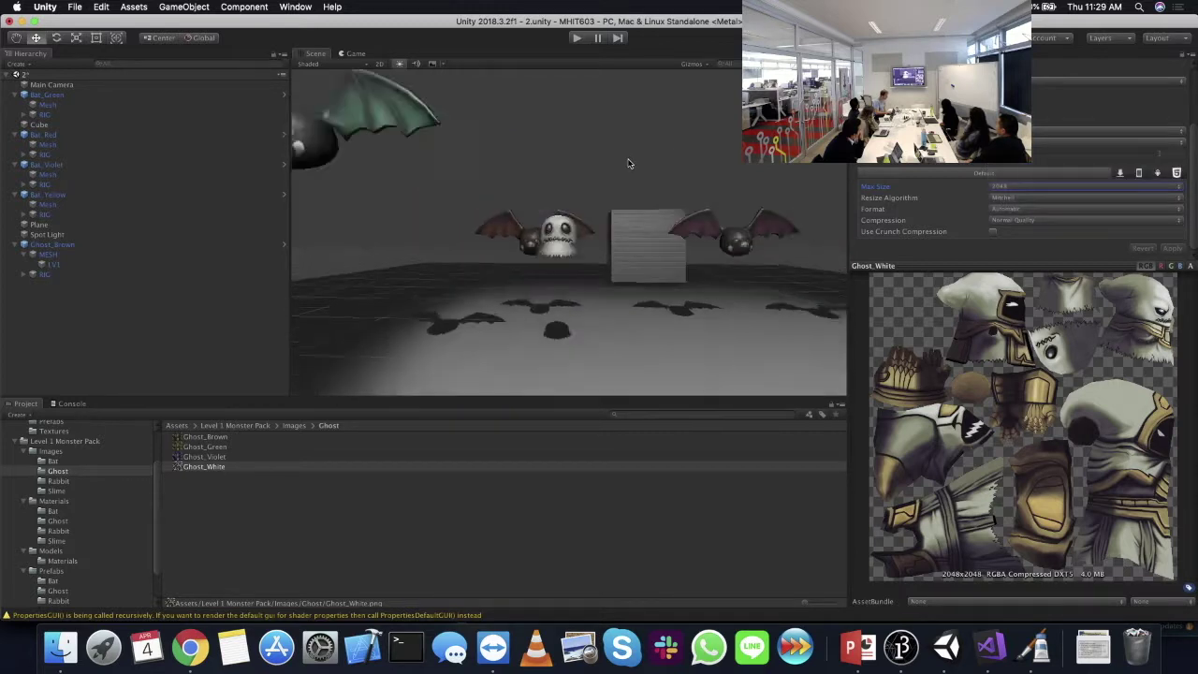
left_click(1028, 188)
left_click(1088, 167)
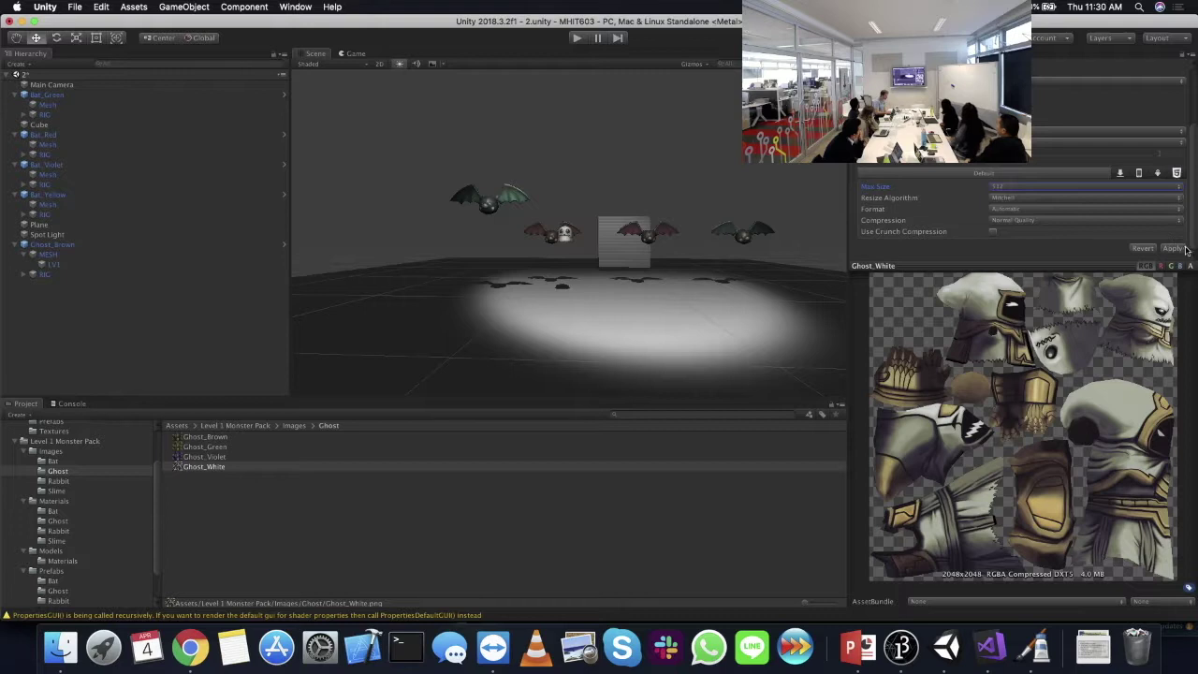
left_click(1174, 250)
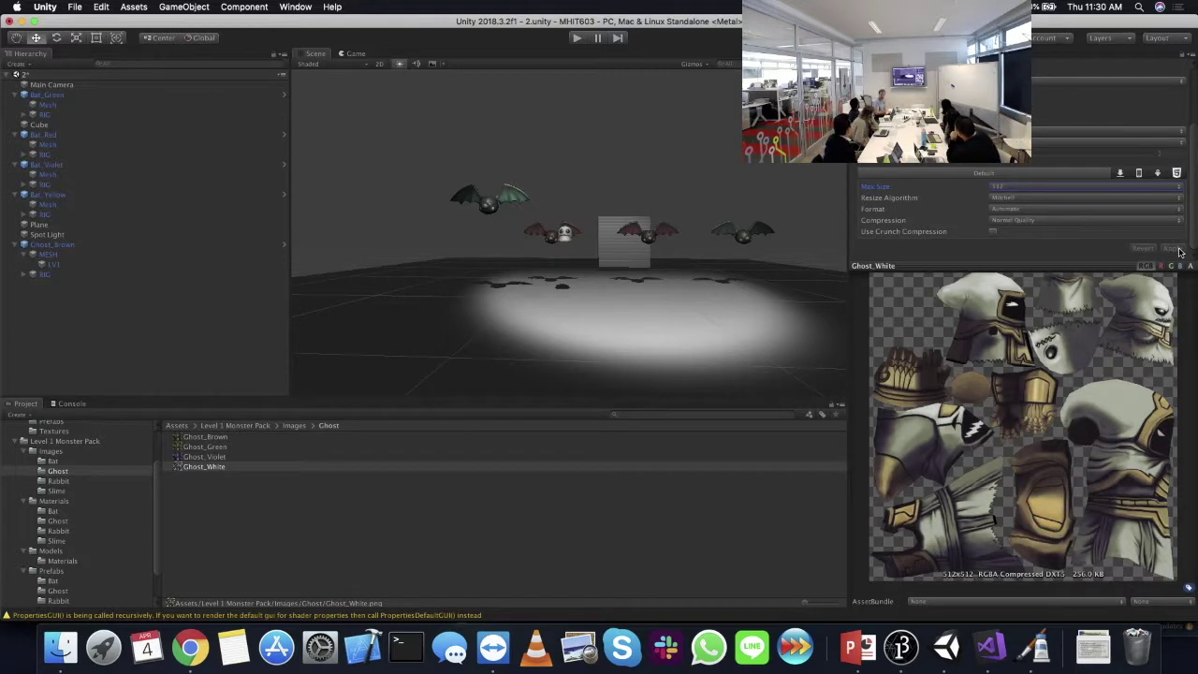
- View the ghost from a medium distance, and apply a Max Size of 2048 to Ghost_White
scroll(653, 253, "up", 2)
scroll(652, 253, "up", 5)
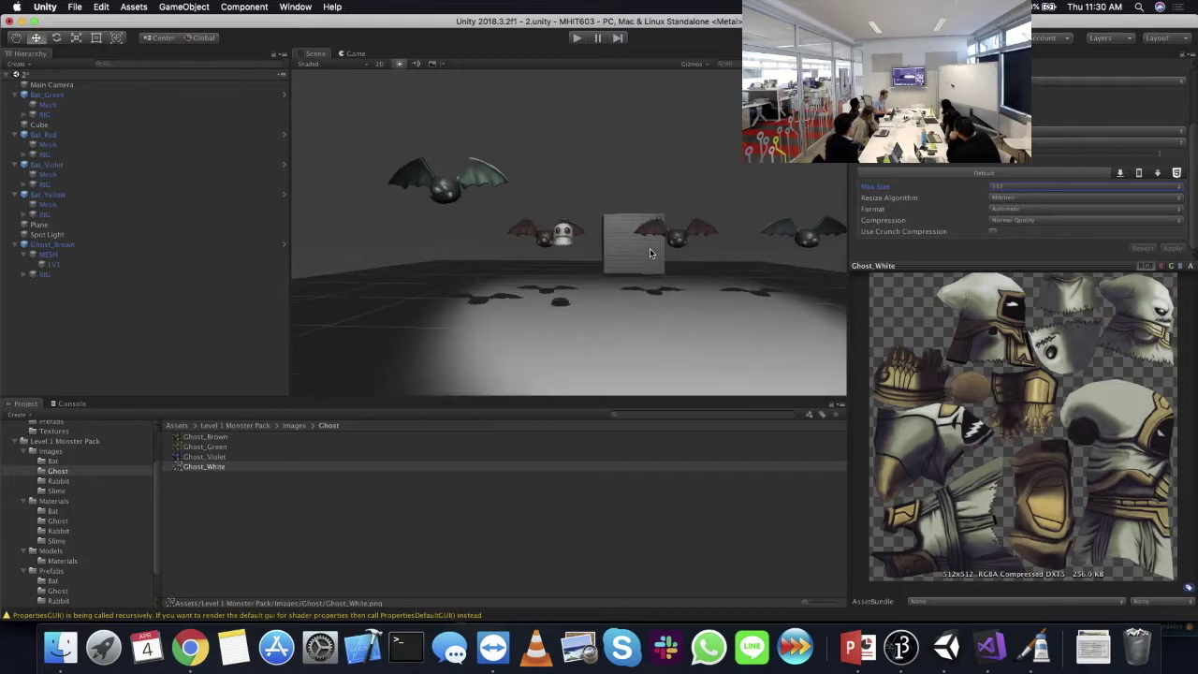
left_click(995, 189)
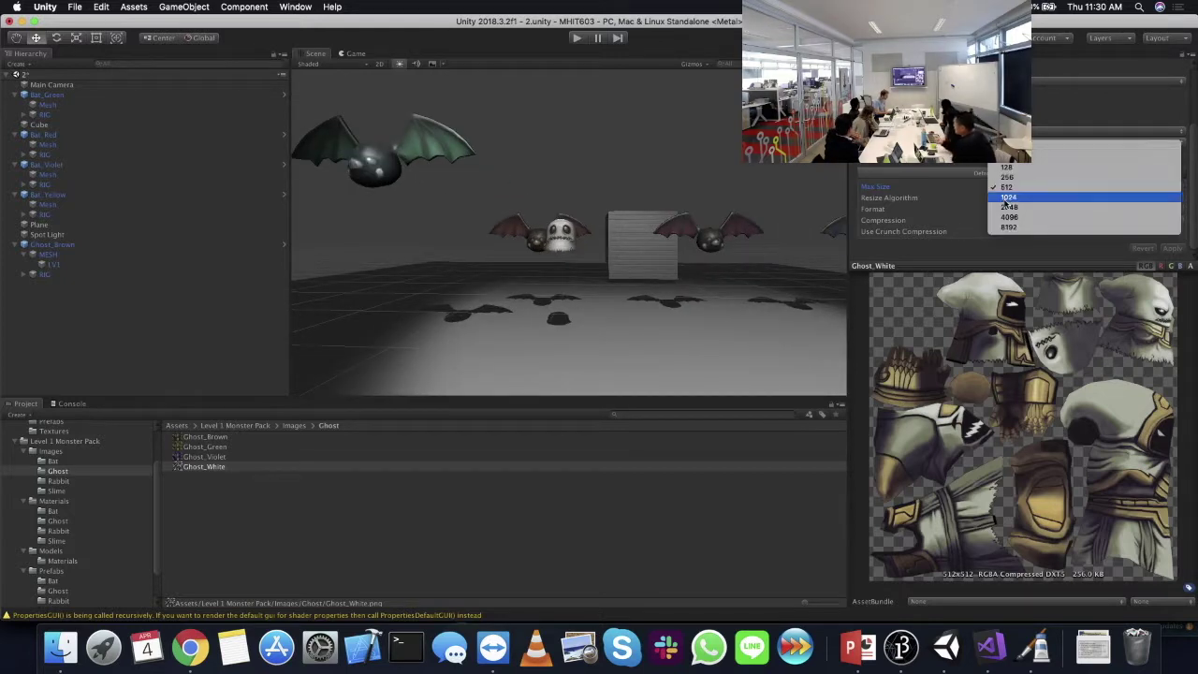
left_click(1007, 200)
left_click(1172, 249)
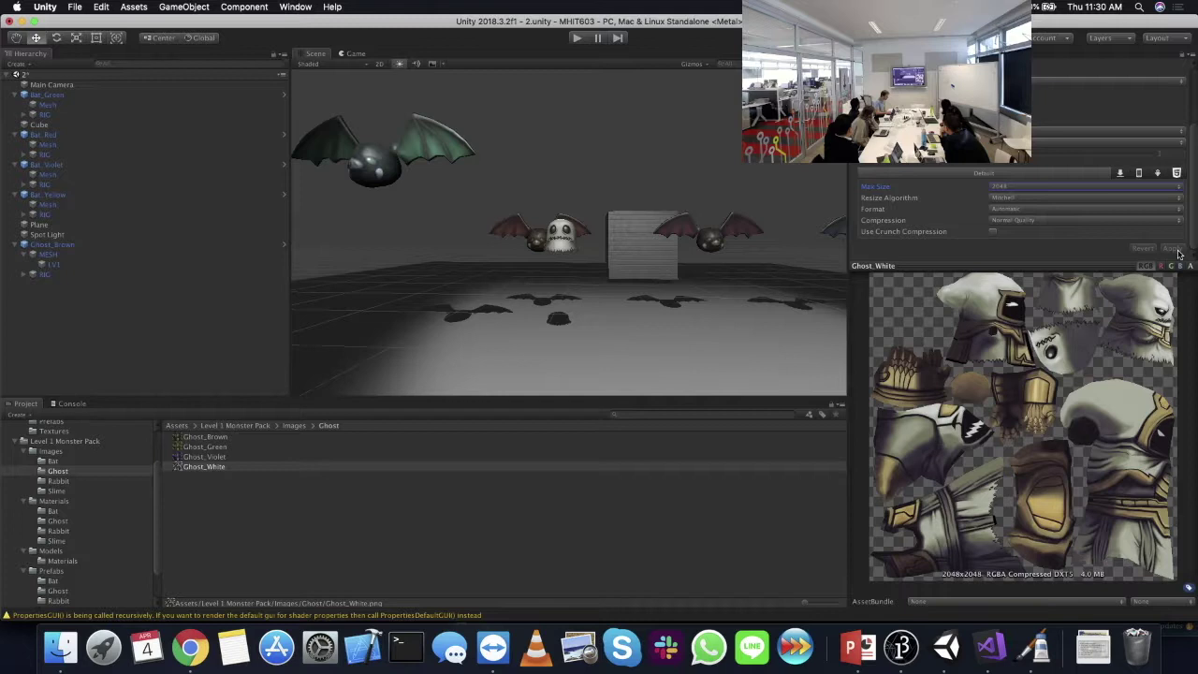
- Apply a Max Size of 1024 to Ghost_White, then return it to 2048 and apply again to compare the ghost's appearance
left_click(1018, 189)
left_click(1016, 178)
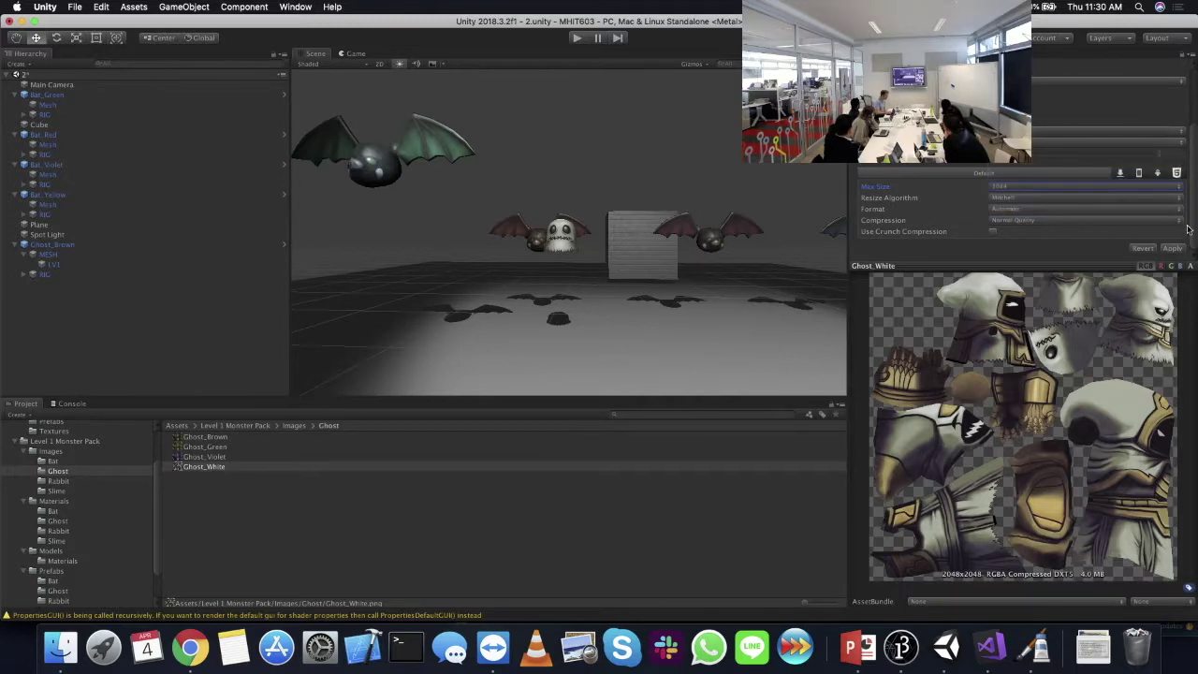
left_click(1027, 187)
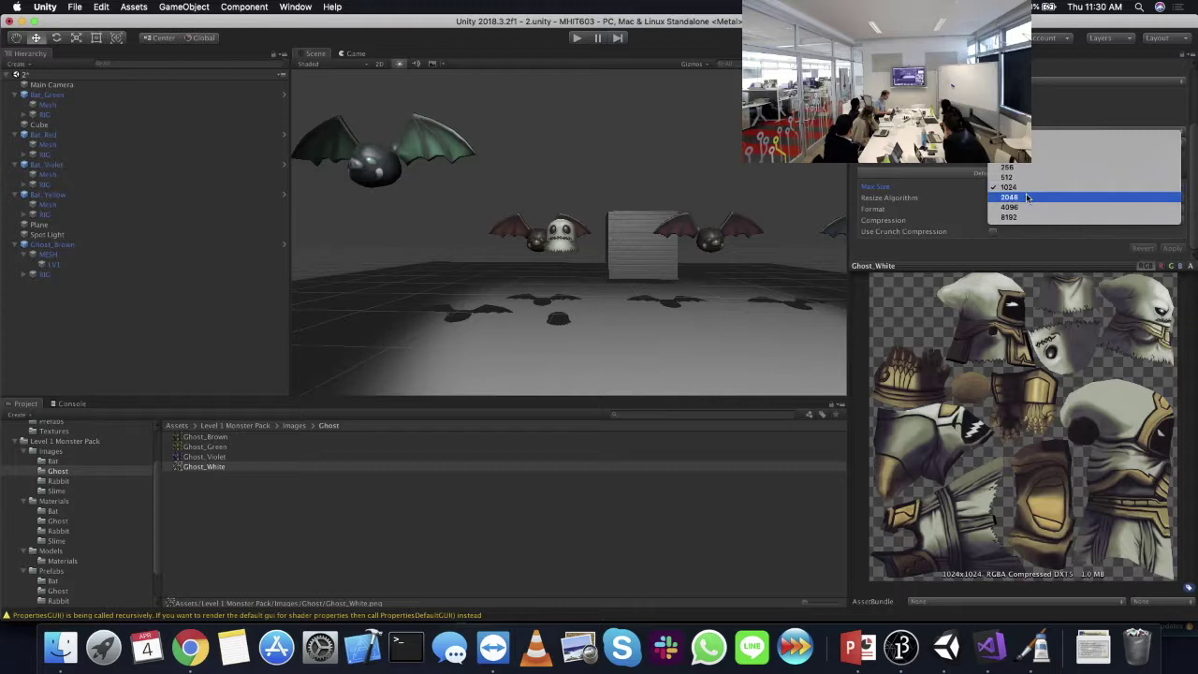
left_click(1028, 197)
left_click(1173, 250)
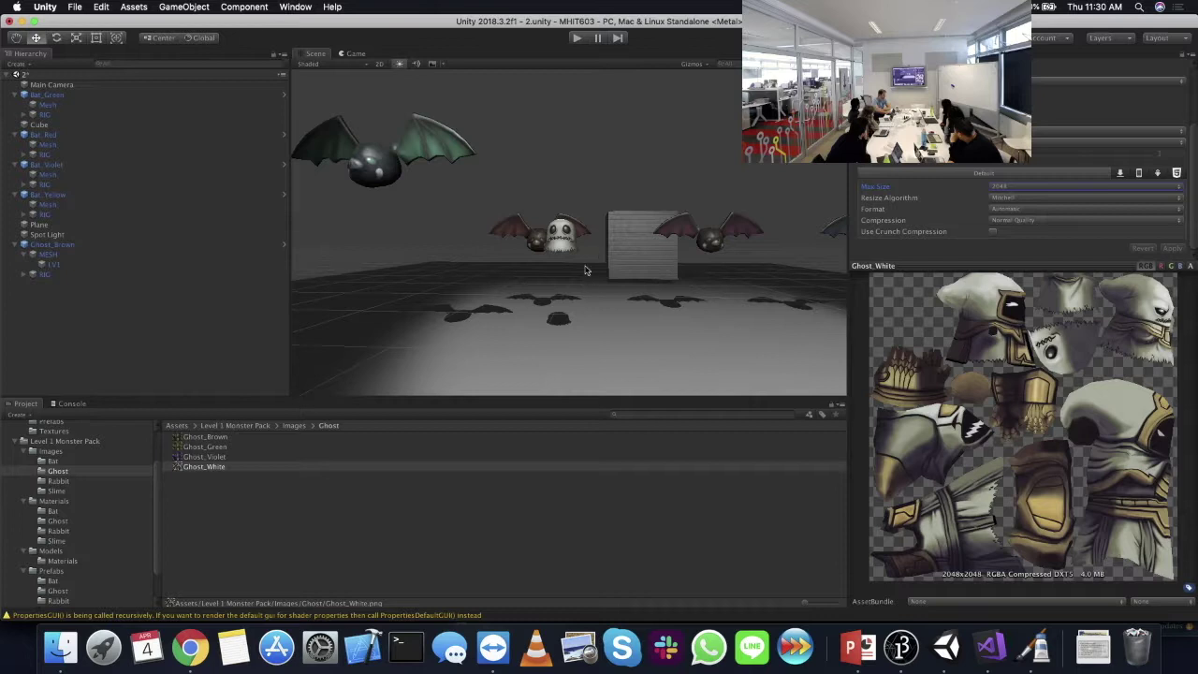
- Reduce Ghost_White's Max Size to 1024 and then to 512, applying each value and viewing the ghost from far away
left_click(1028, 188)
left_click(1009, 177)
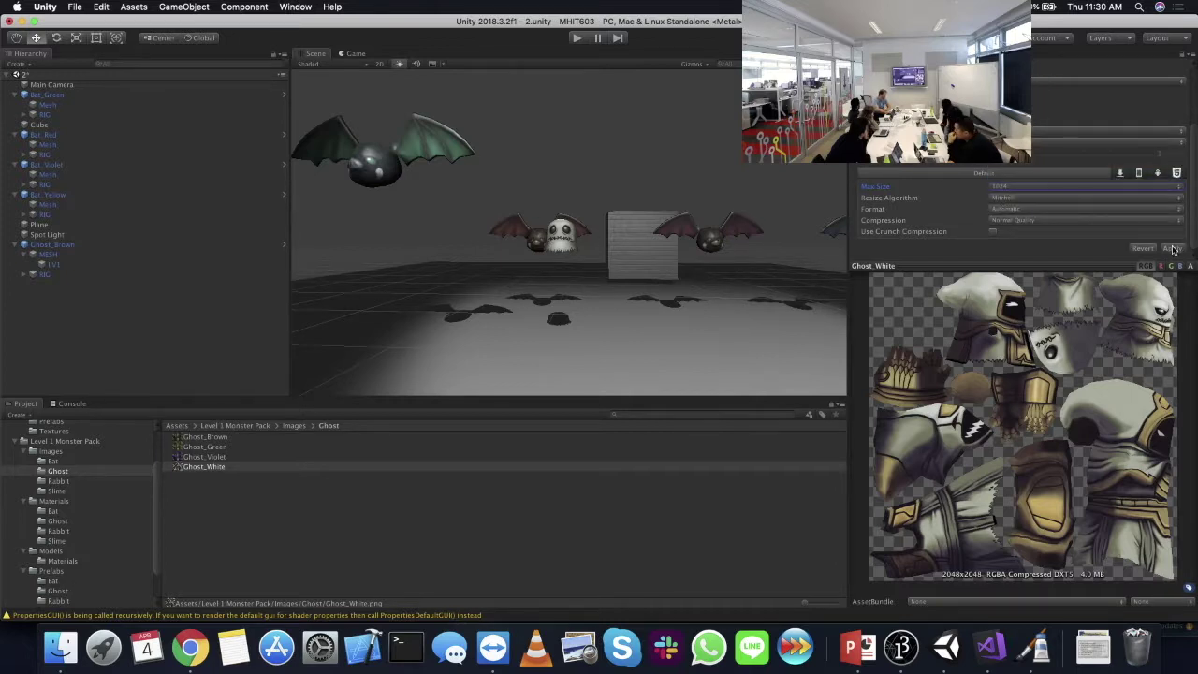
left_click(1174, 250)
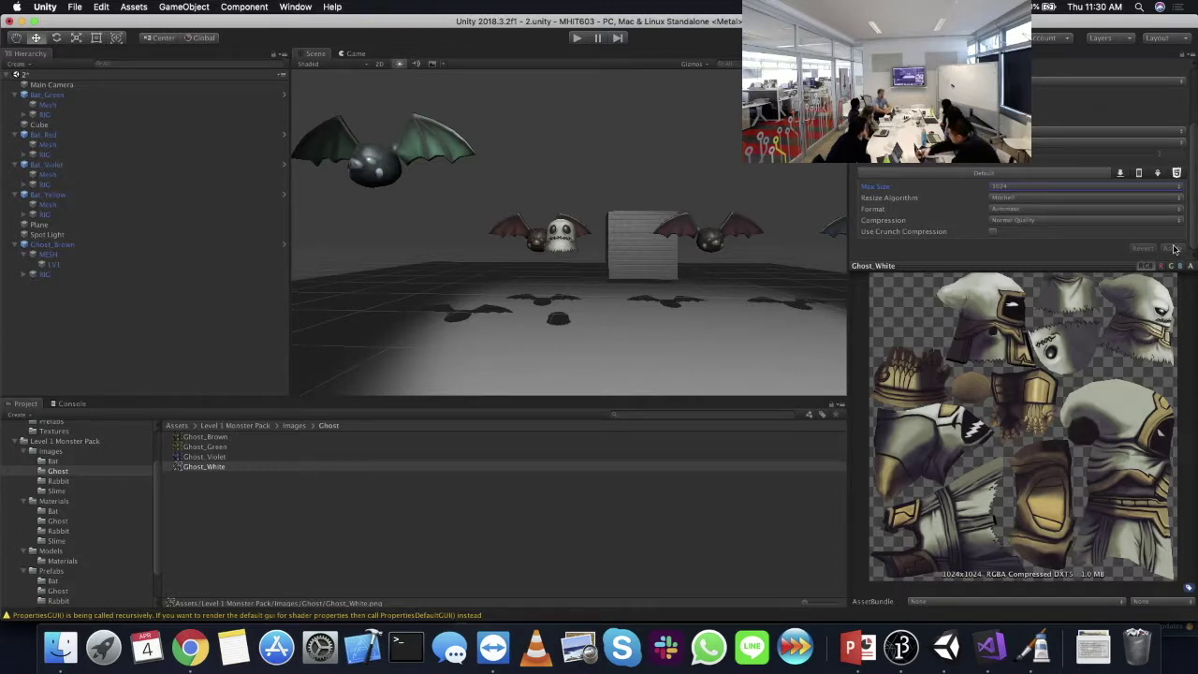
left_click(1055, 191)
left_click(1048, 177)
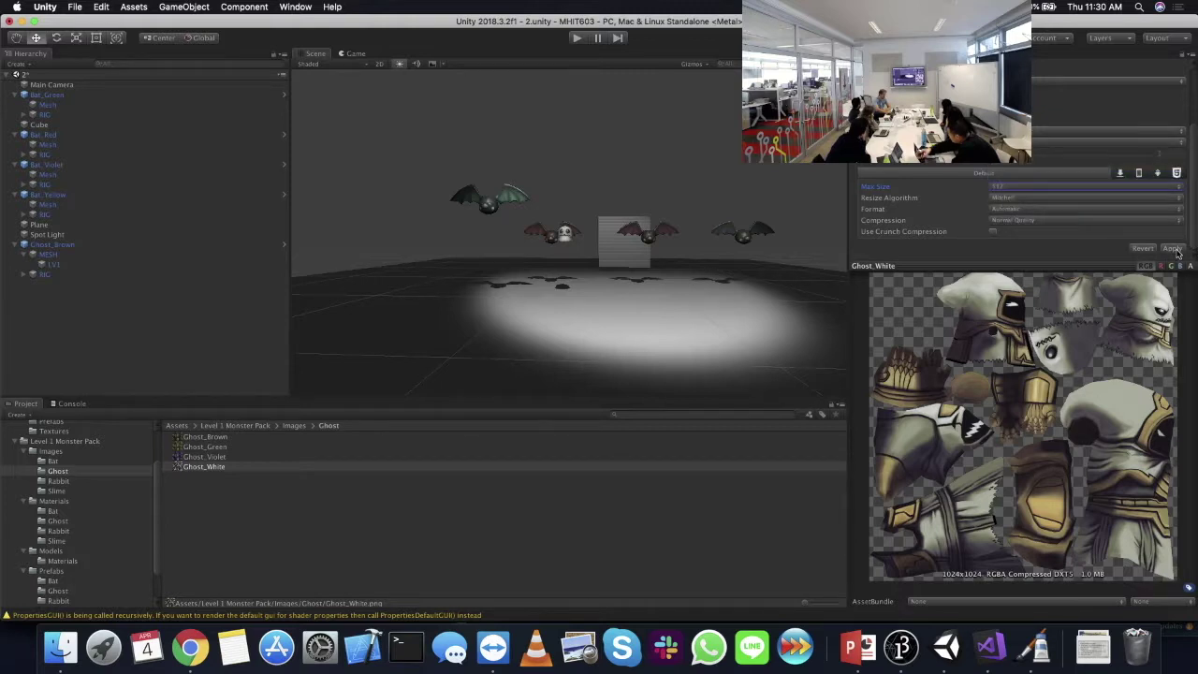
left_click(1173, 249)
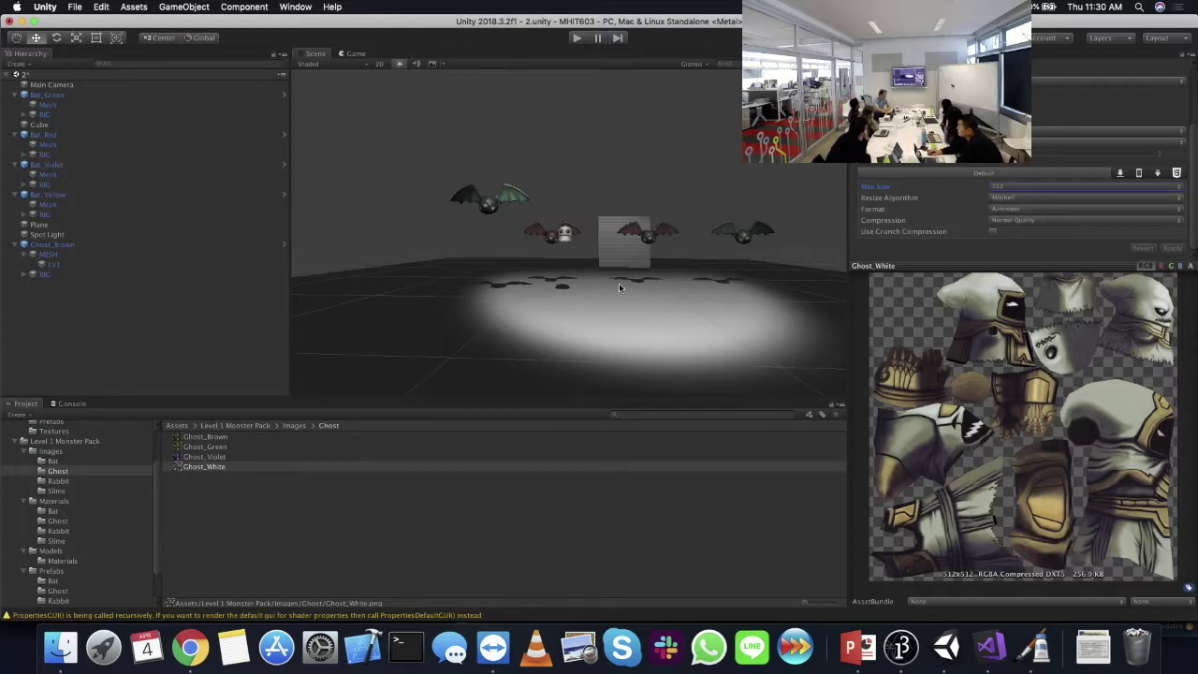
- View the ghost's face up close, and apply a Max Size of 2048 to Ghost_White
scroll(582, 242, "up", 10)
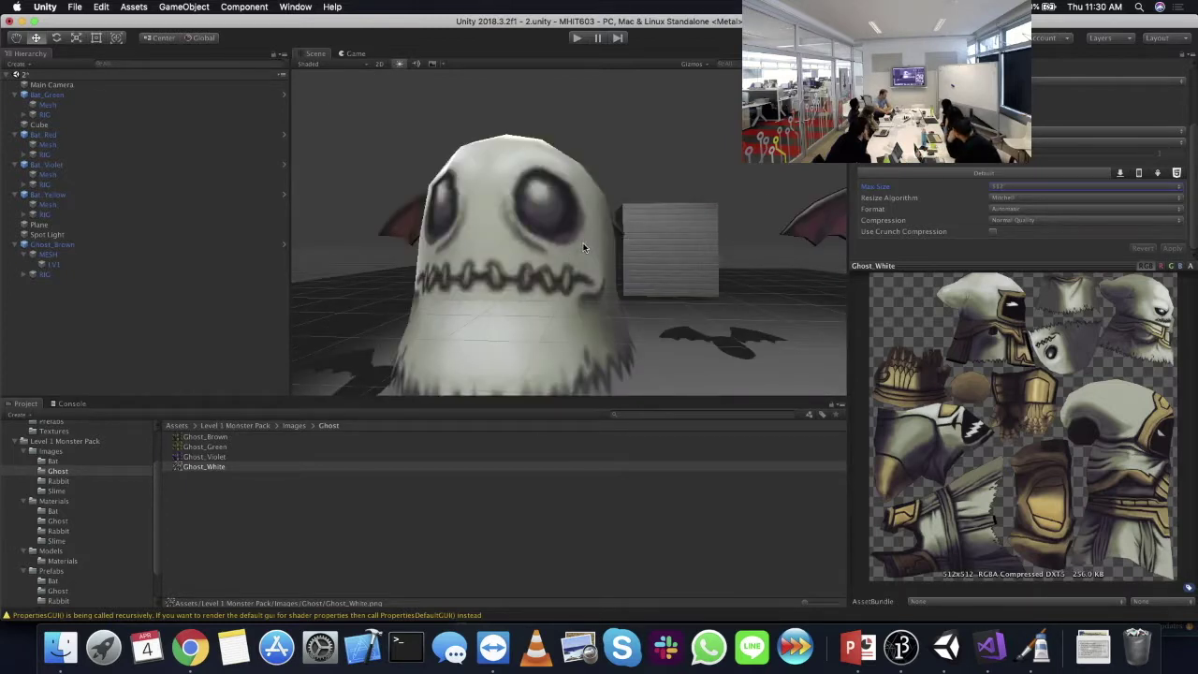
left_click(1019, 187)
left_click(1021, 210)
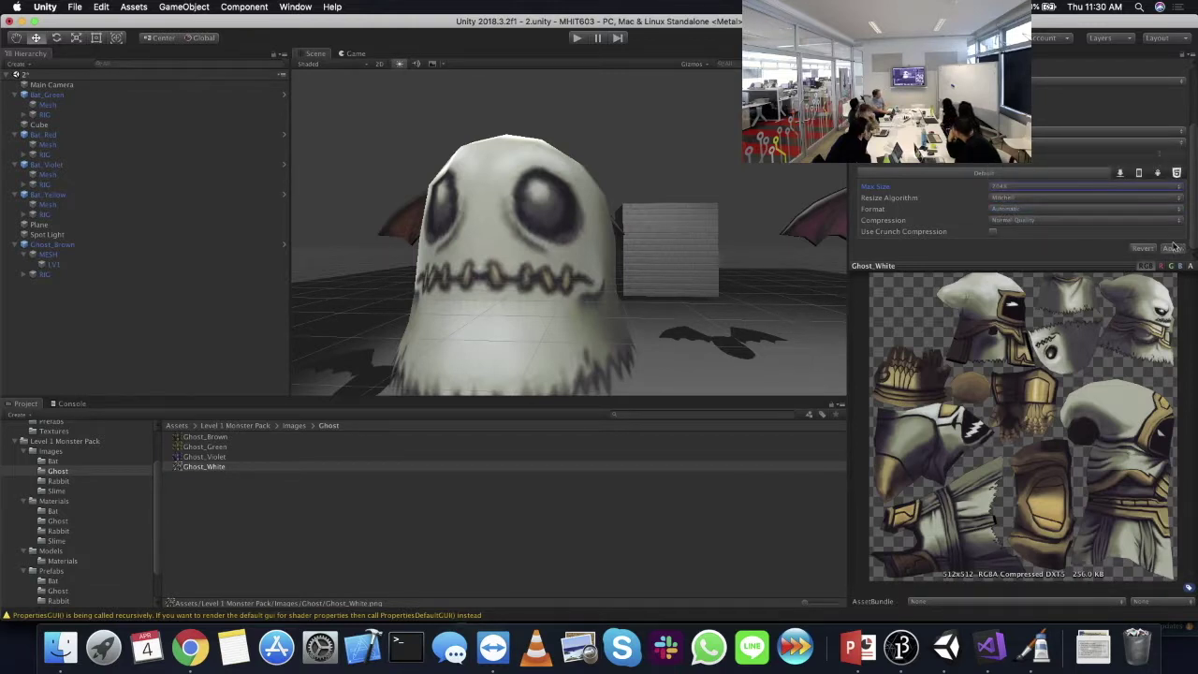
left_click(1176, 248)
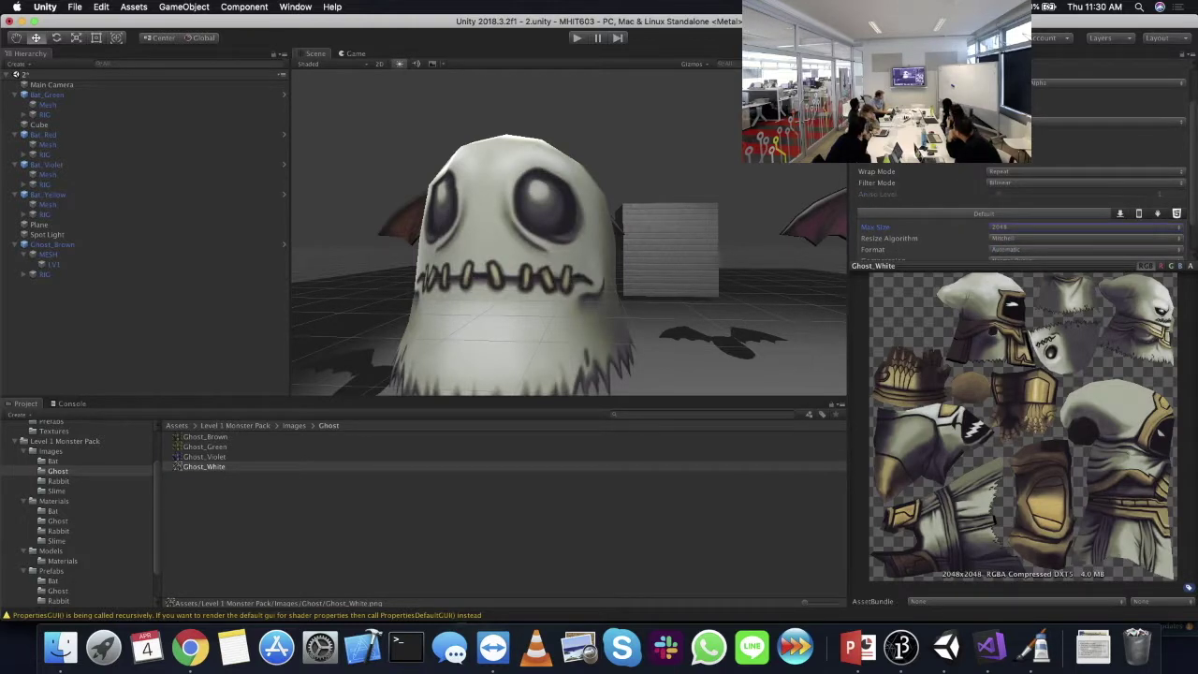
- Turn Generate Mip Maps back on for Ghost_White and apply the import settings
scroll(985, 237, "up", 3)
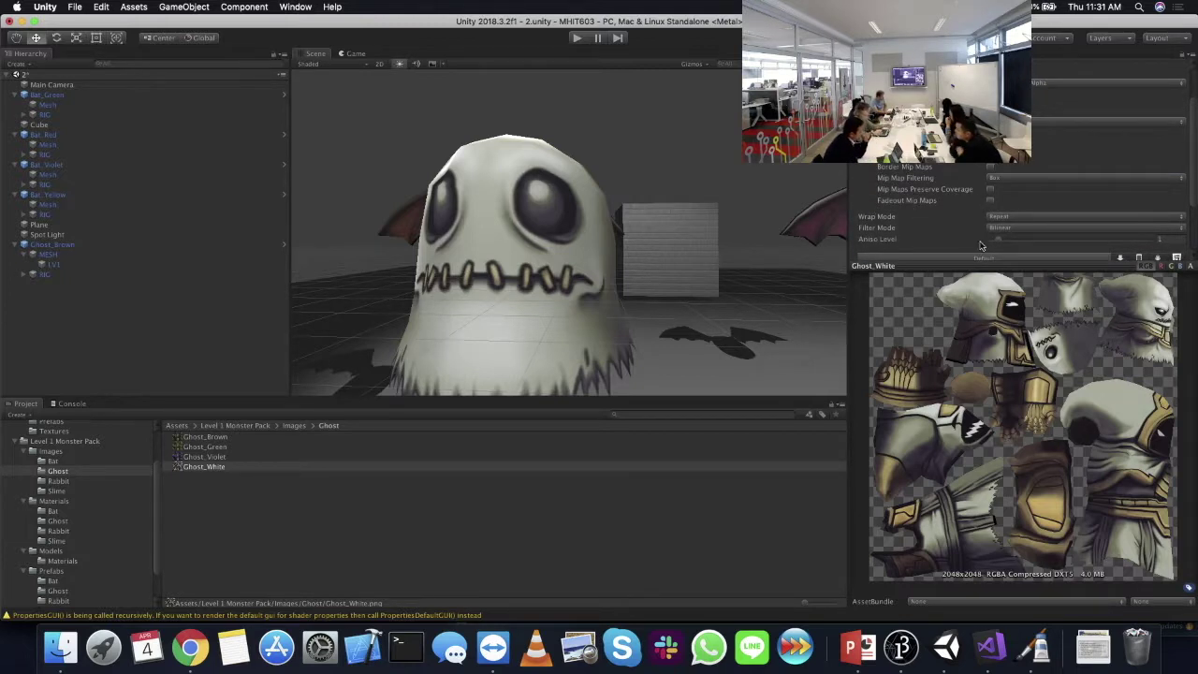
scroll(1074, 258, "down", 3)
scroll(1074, 267, "down", 1)
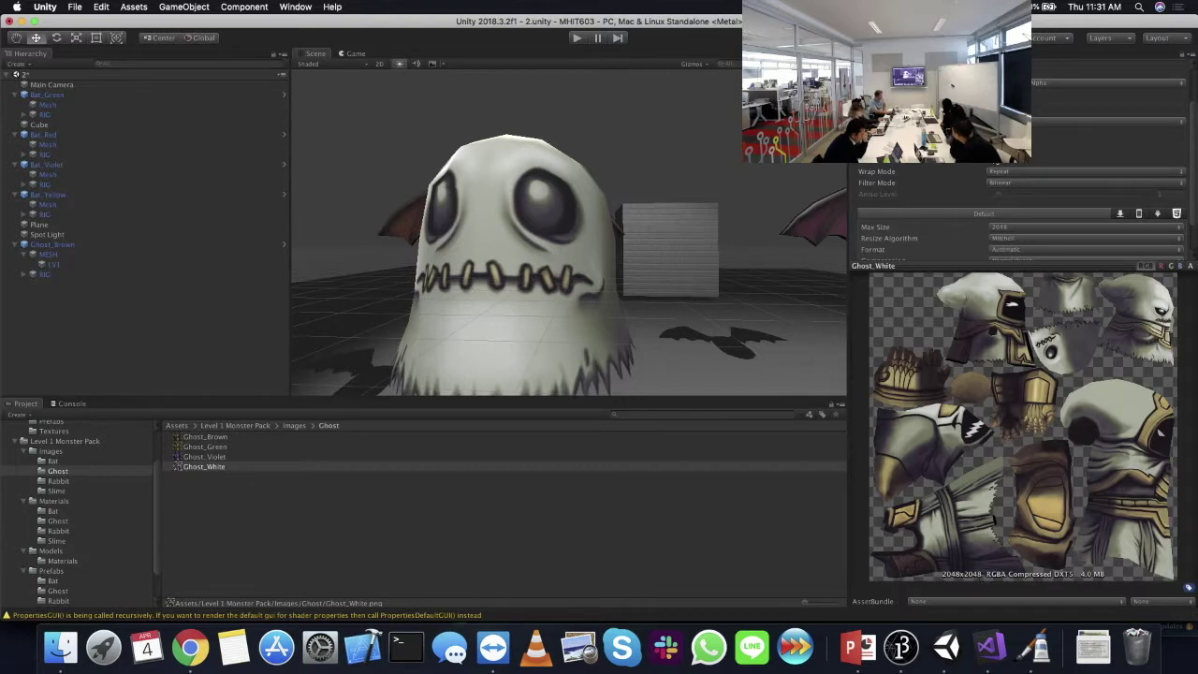
scroll(1161, 248, "down", 3)
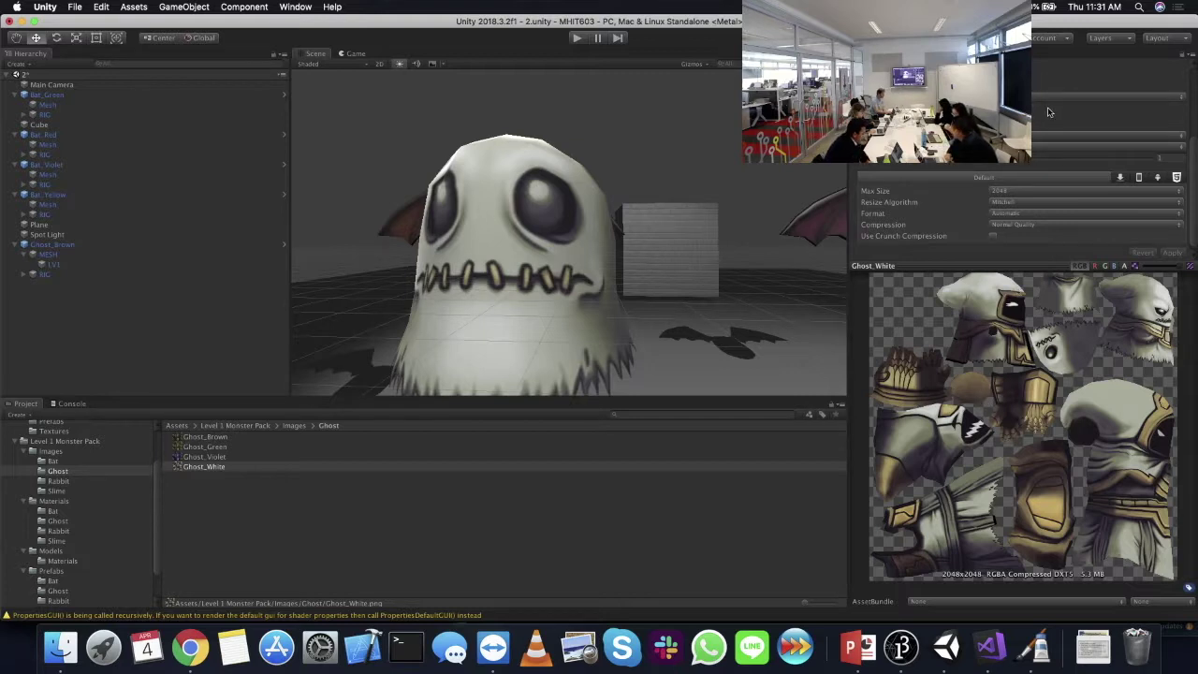
- Shrink the Ghost_White preview so that the advanced and platform import settings fit above it
scroll(973, 179, "up", 5)
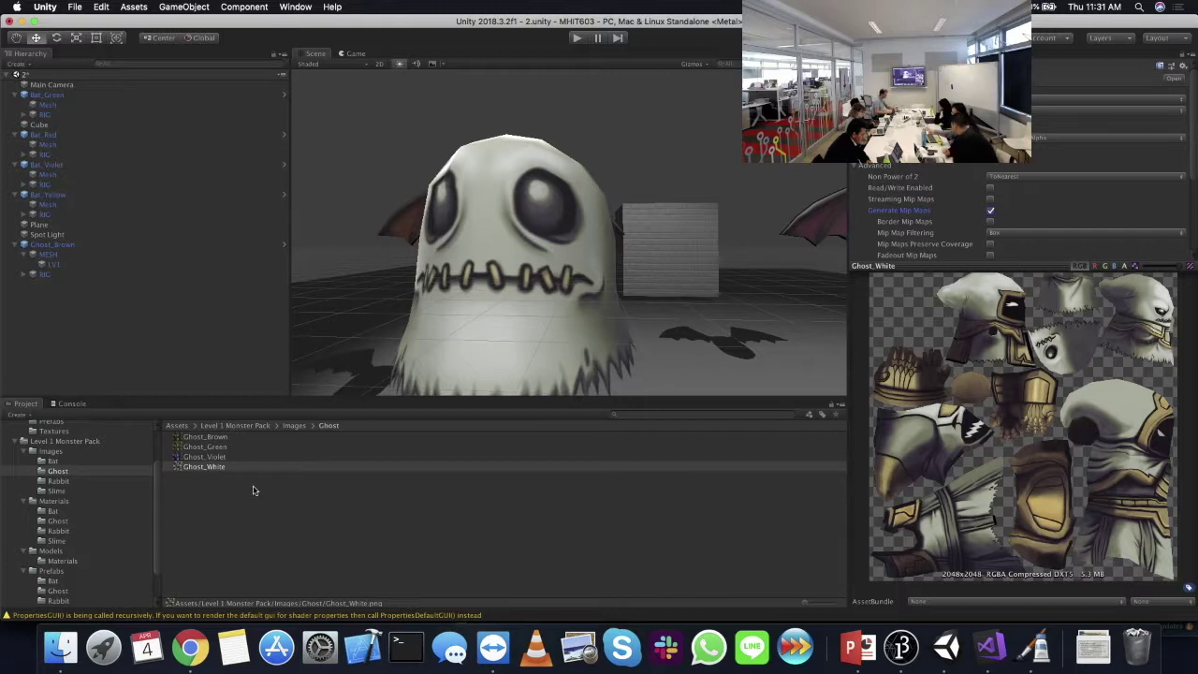
left_click(955, 268)
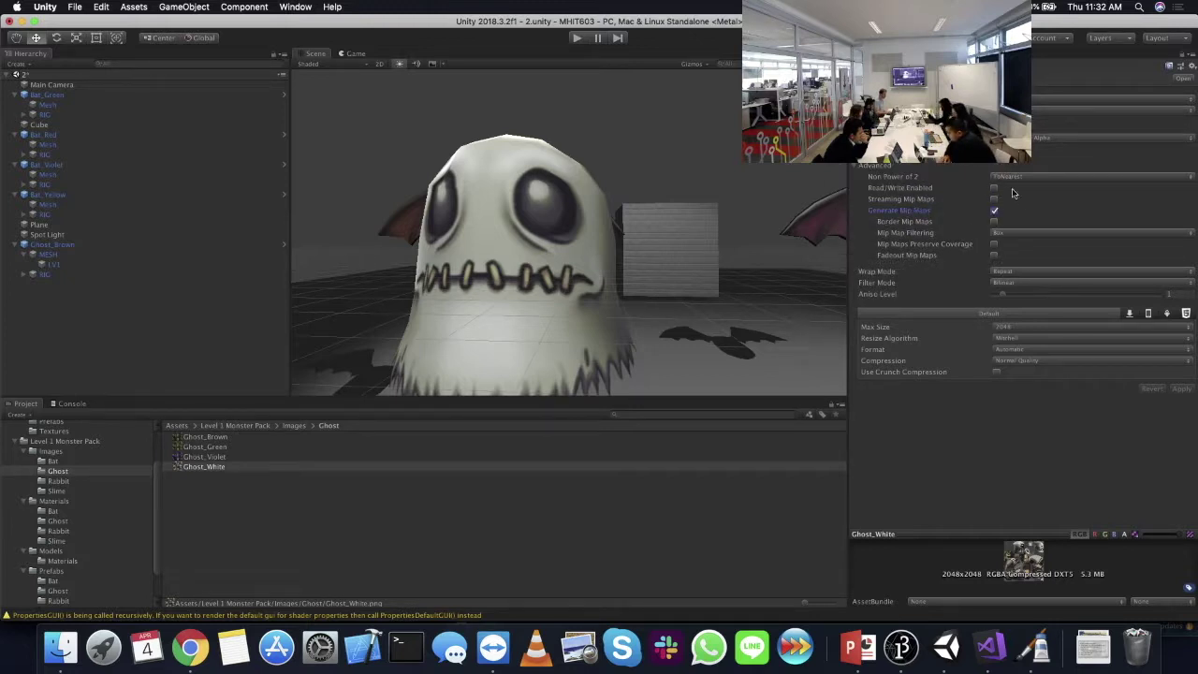
left_click_drag(992, 537, 973, 430)
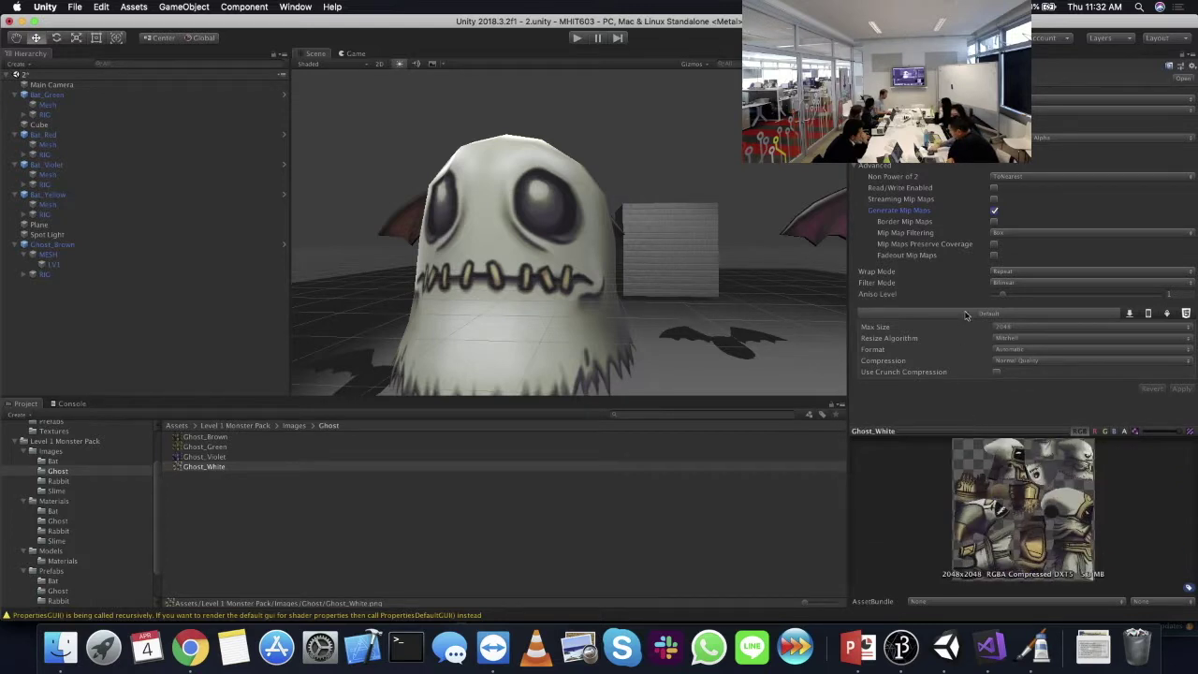
- Examine the available Max Size, Resize Algorithm, Format and Compression options for Ghost_White without changing any of them
left_click(1016, 328)
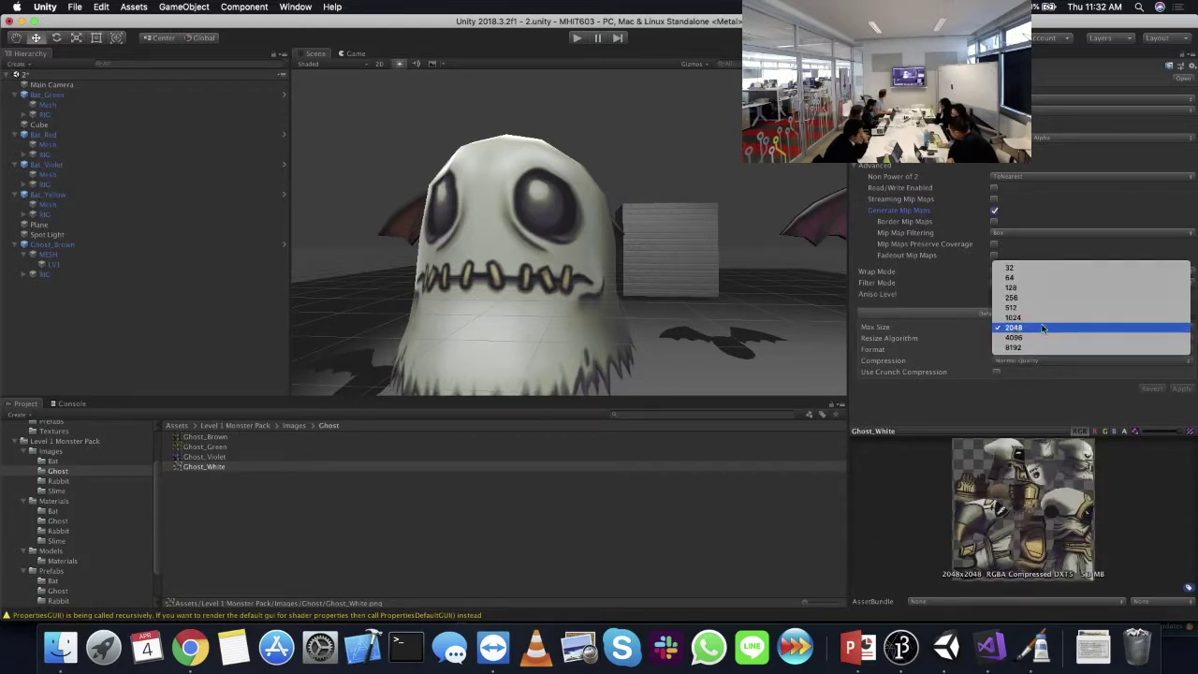
left_click(937, 398)
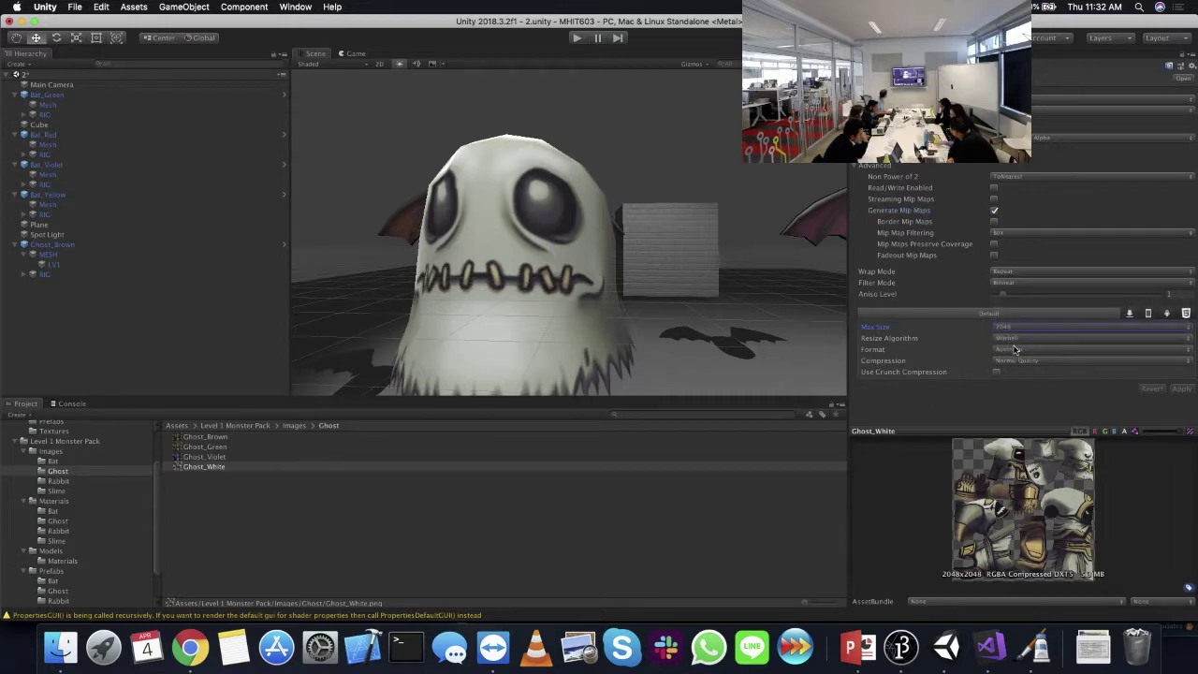
left_click(1015, 338)
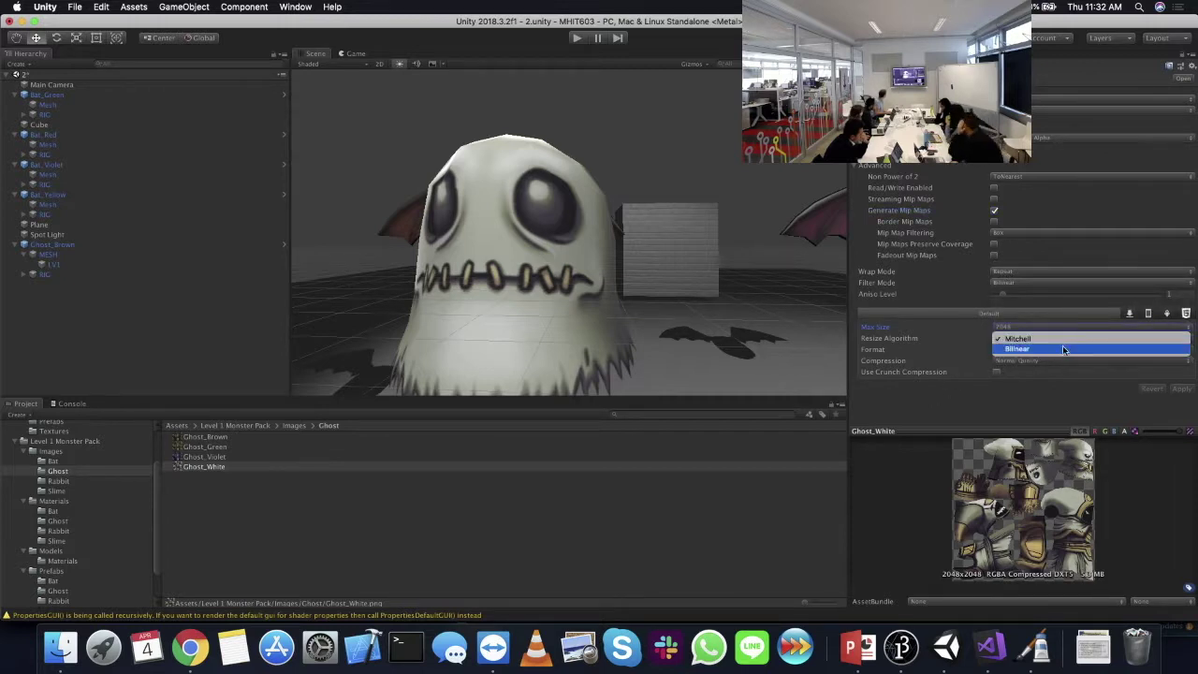
left_click(962, 411)
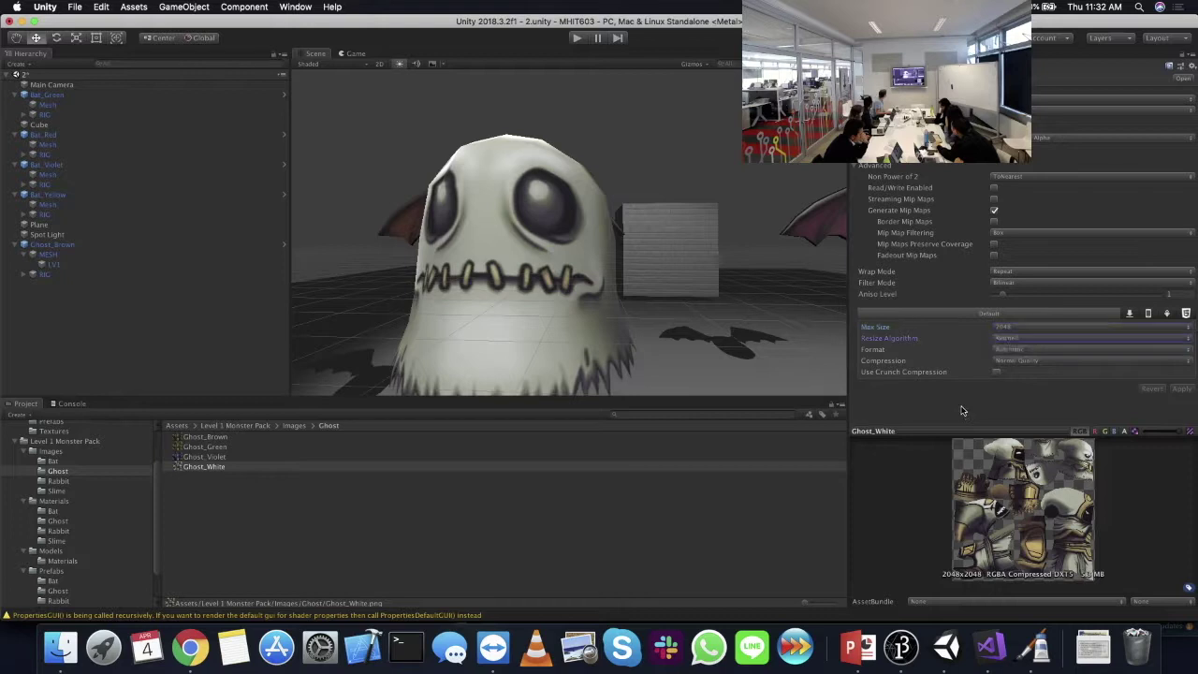
left_click(1027, 350)
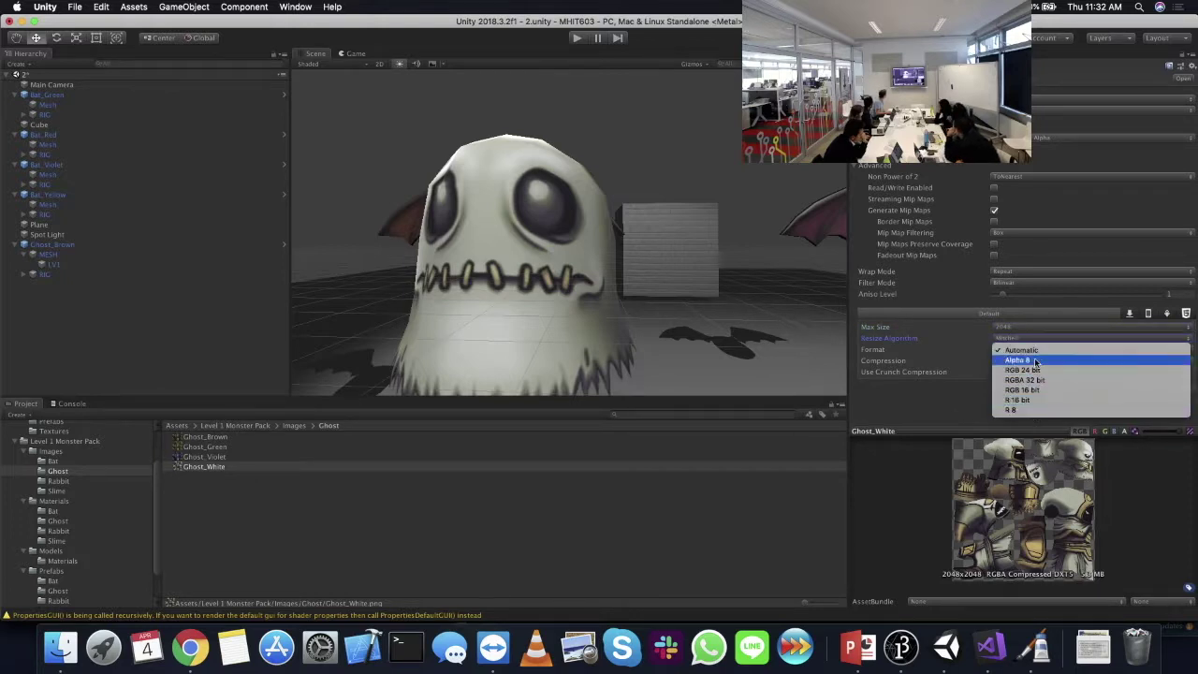
left_click(990, 361)
left_click(991, 361)
left_click(983, 422)
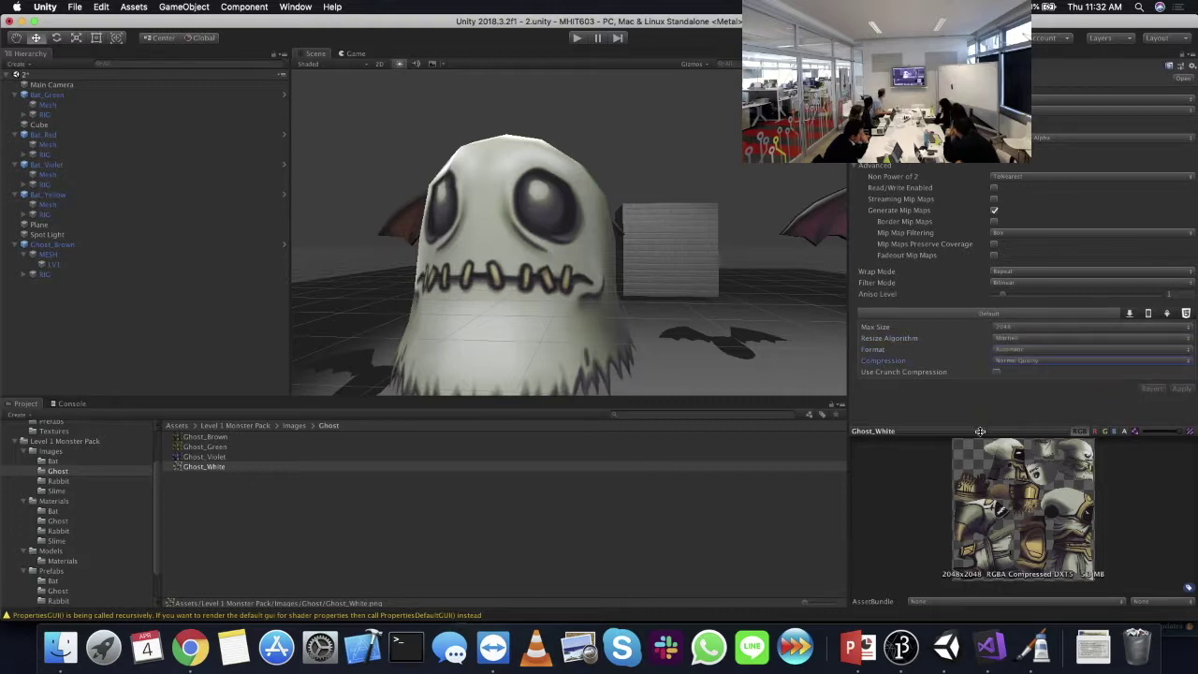
- Apply High Quality and None compression to Ghost_White to compare its memory size, and return Compression to Normal Quality
left_click(1038, 363)
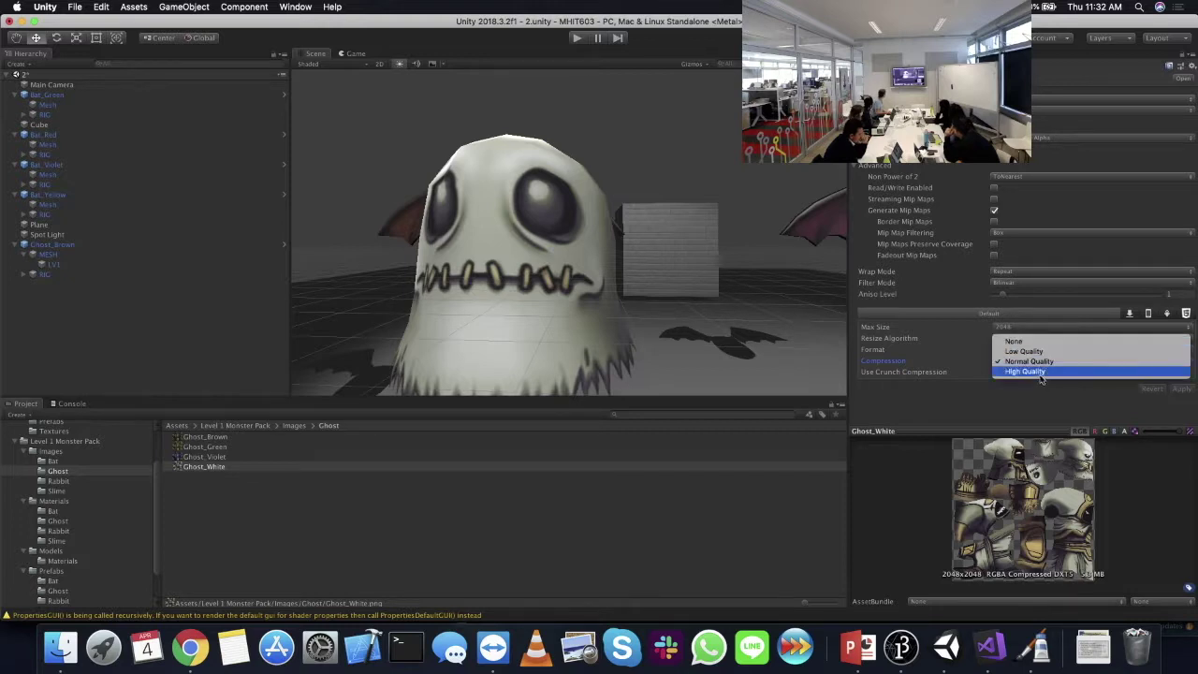
left_click(1041, 372)
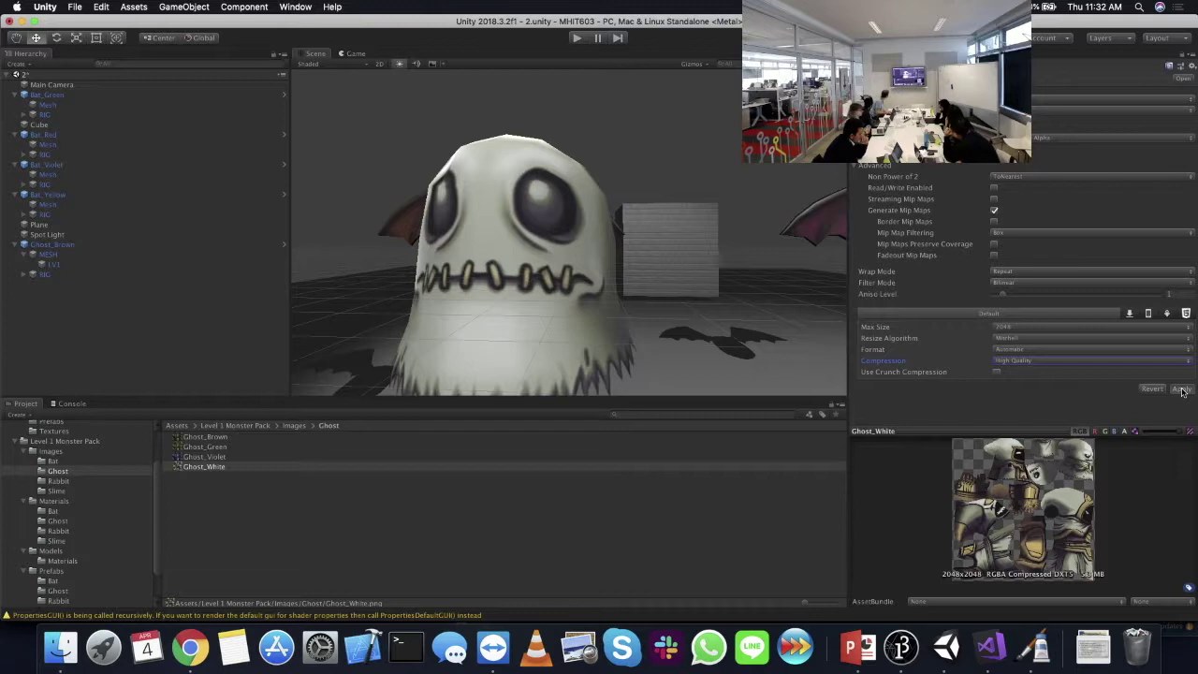
left_click(1182, 392)
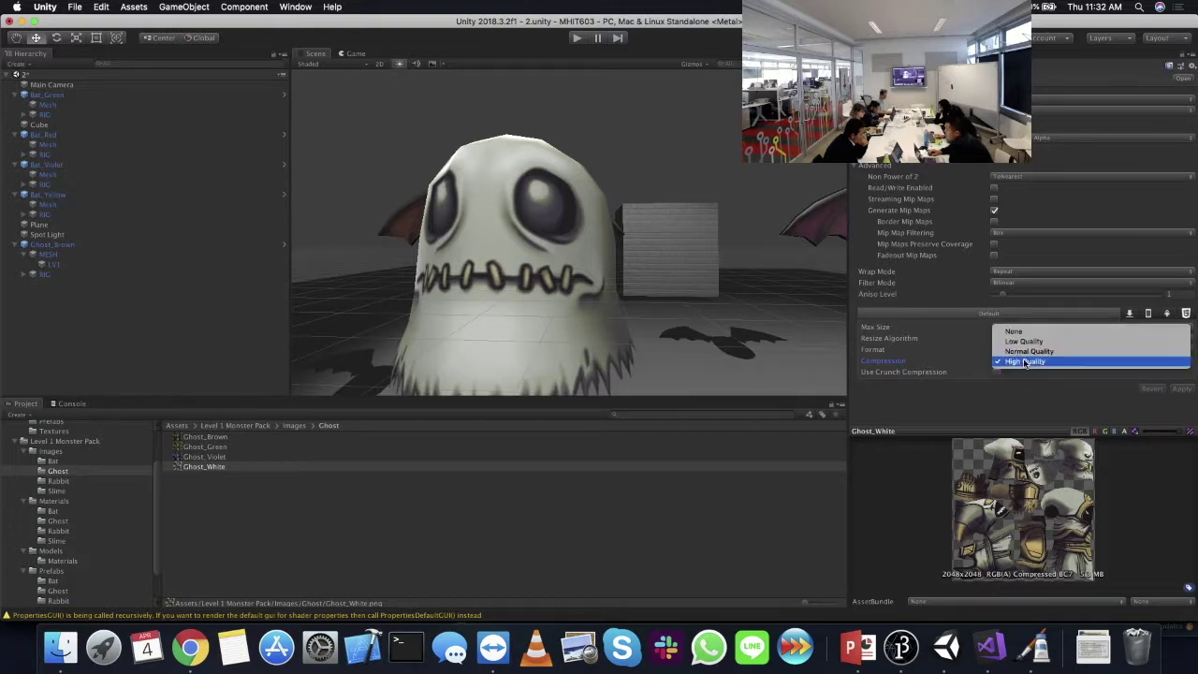
left_click(1016, 332)
left_click(1180, 377)
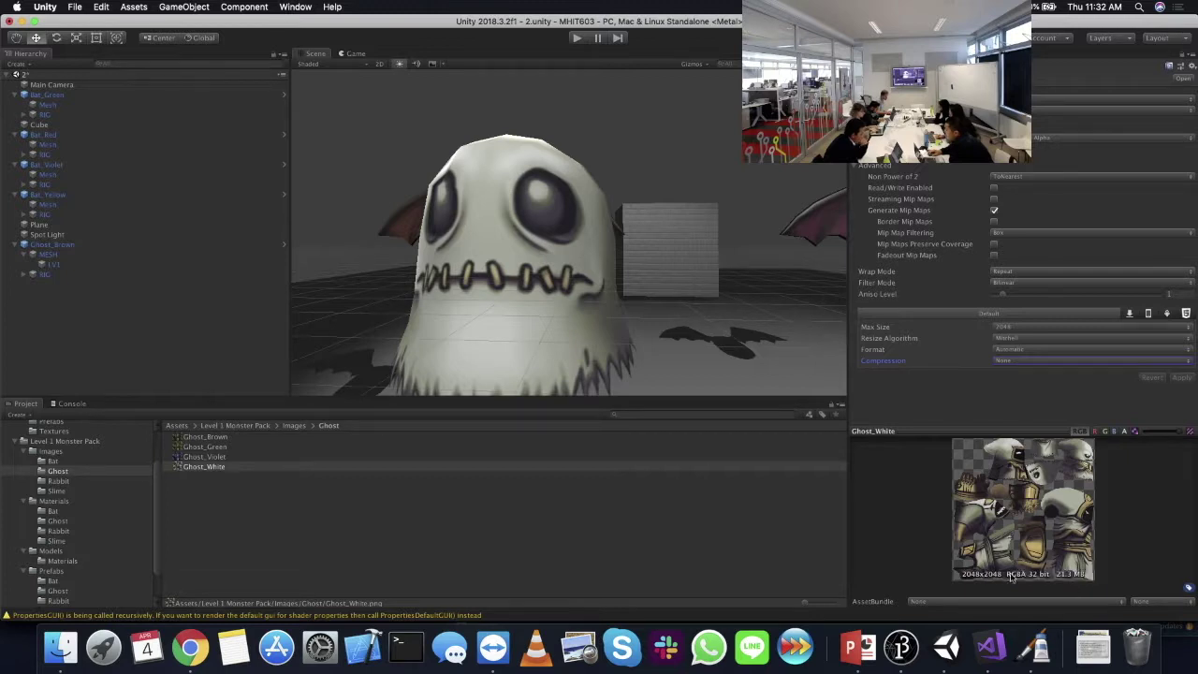
left_click(1006, 360)
left_click(1020, 382)
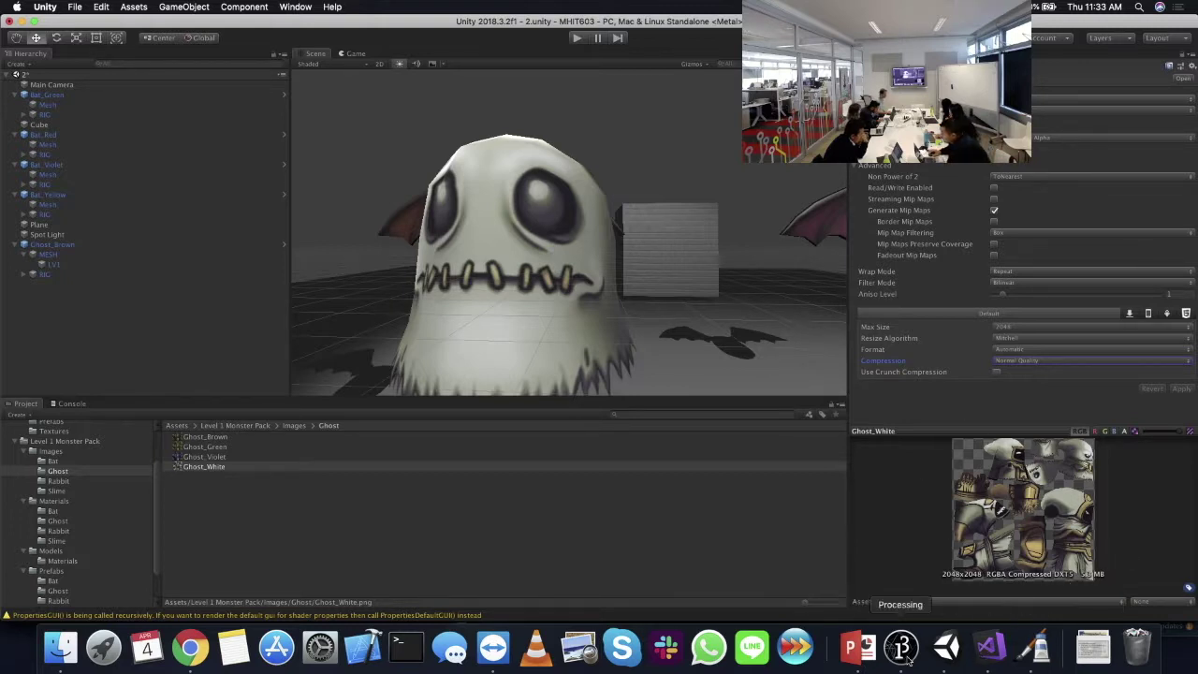
- Switch to PowerPoint and advance to the Texture Mapping slide about loading images with Pimage
left_click(850, 648)
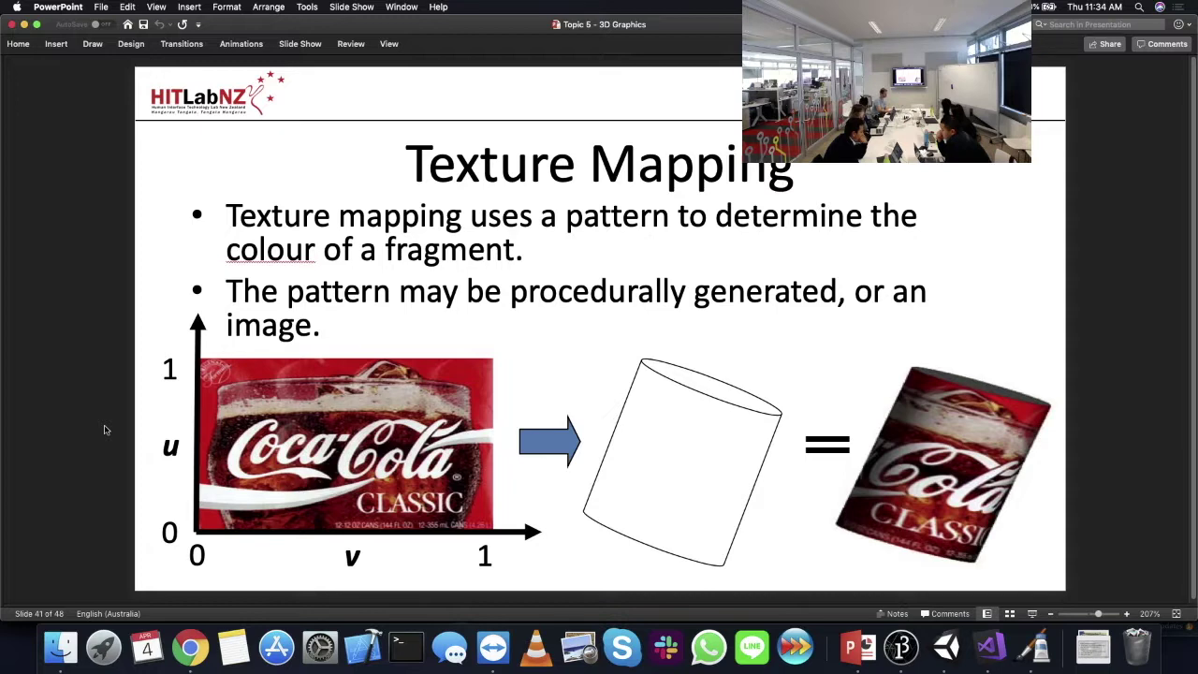
key("Page_Down")
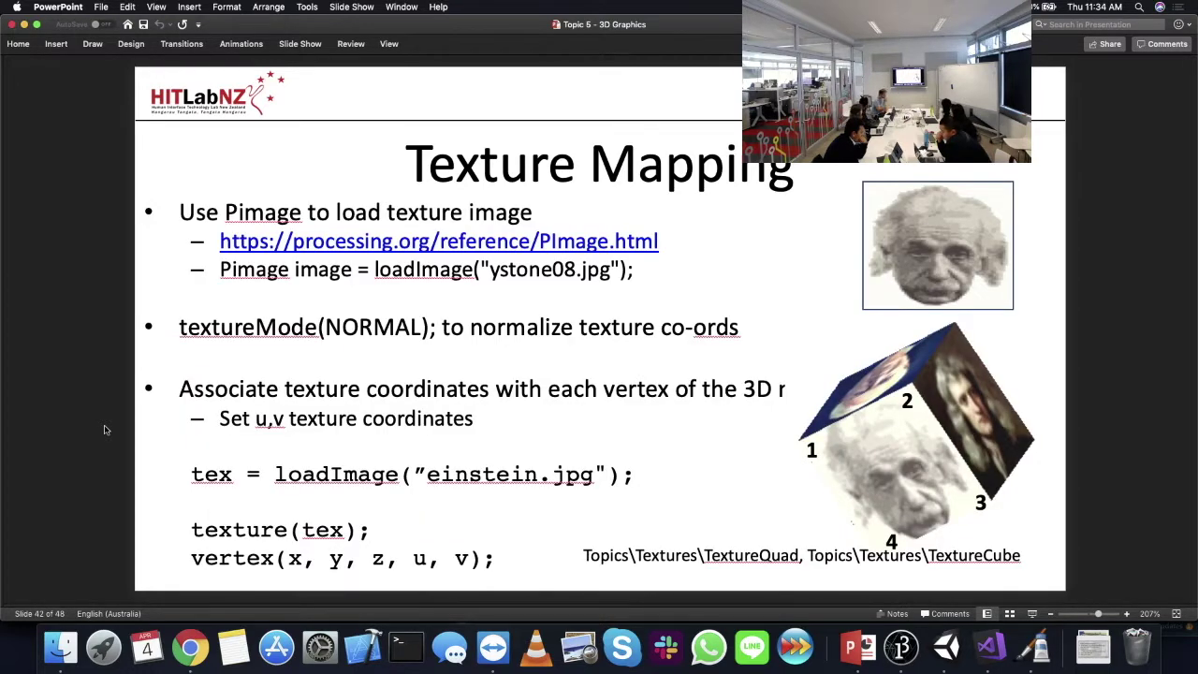
- Switch to Processing, close the Spot sketch without saving, and close the empty sketch
left_click(902, 647)
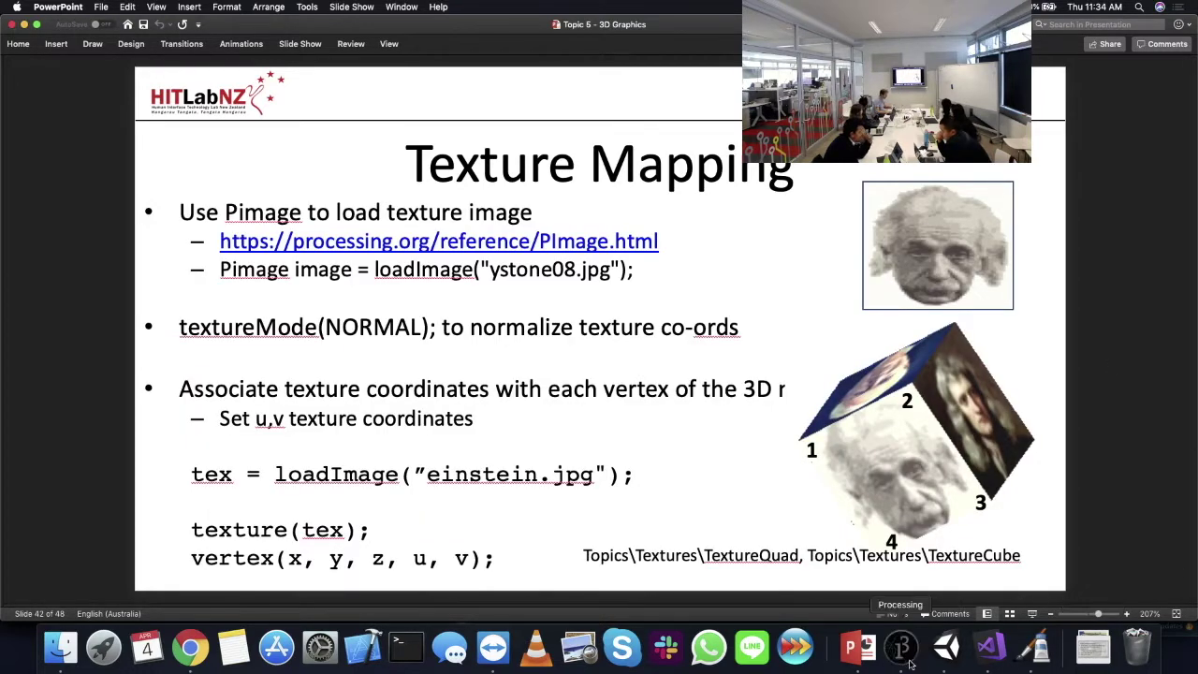
left_click(429, 37)
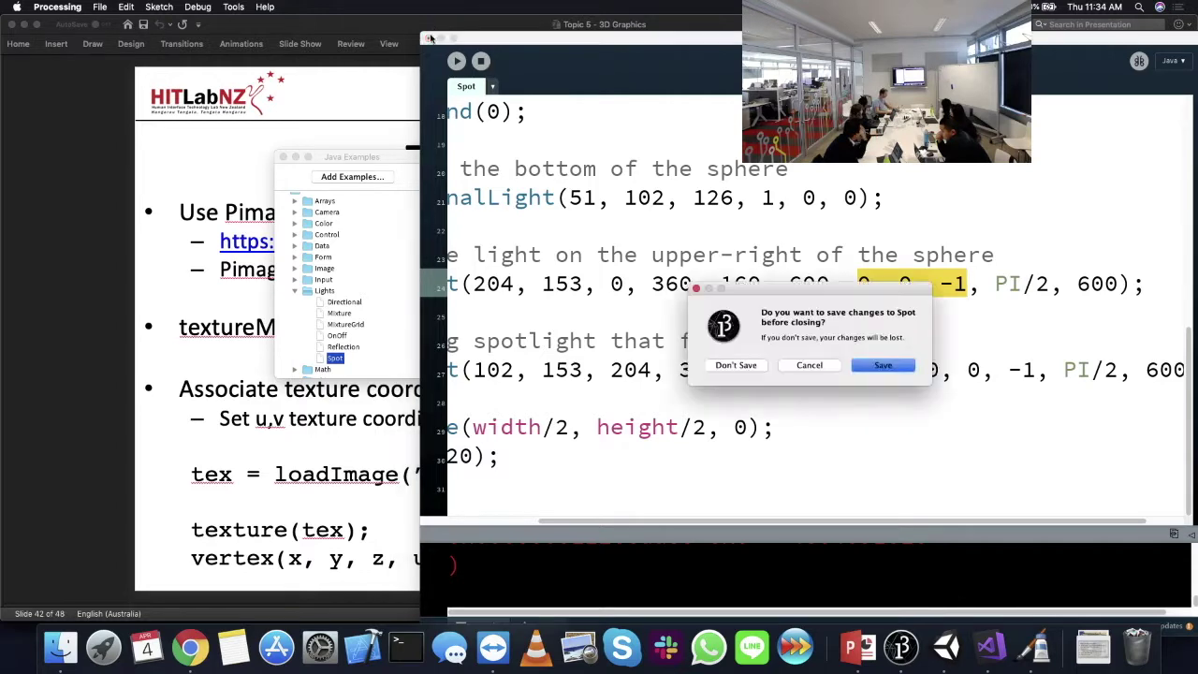
left_click(728, 366)
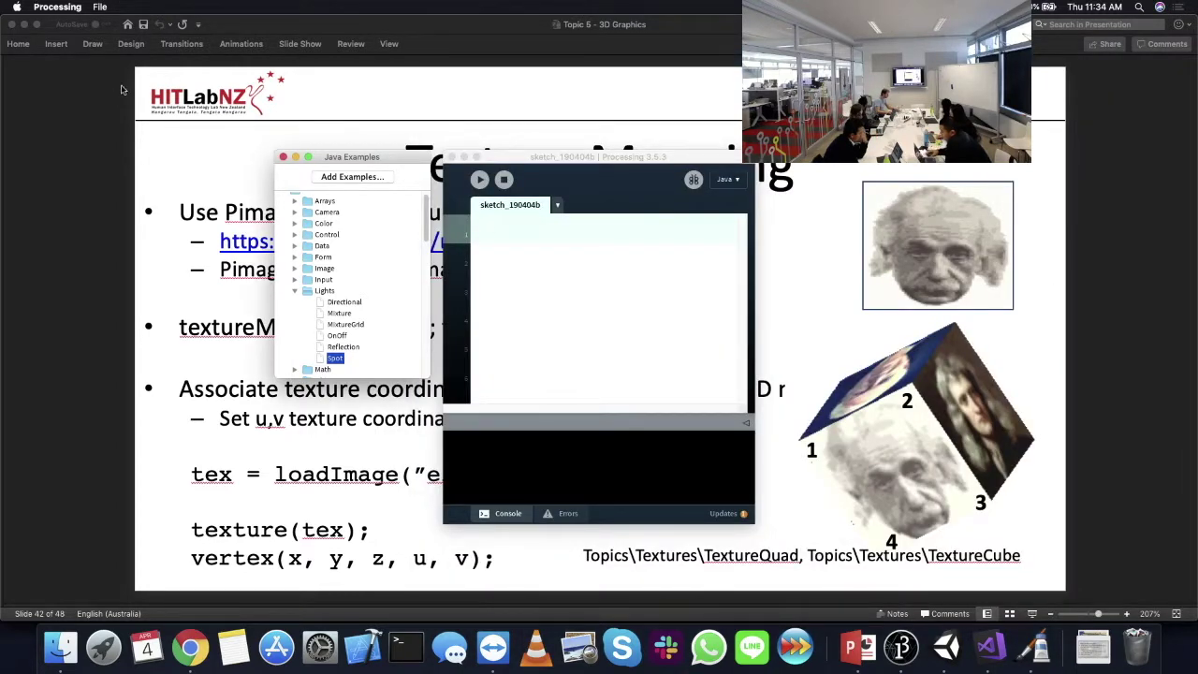
left_click(448, 156)
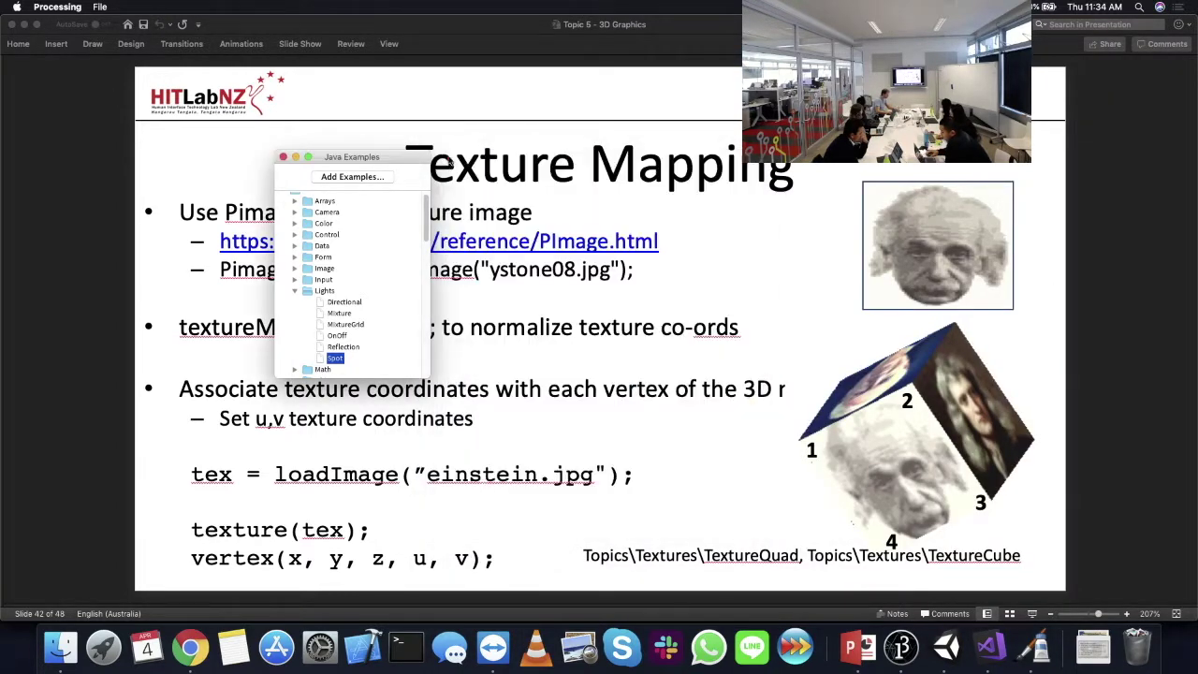
- Open the TextureQuad example from Topics > Textures and run it
left_click(296, 293)
left_click(284, 199)
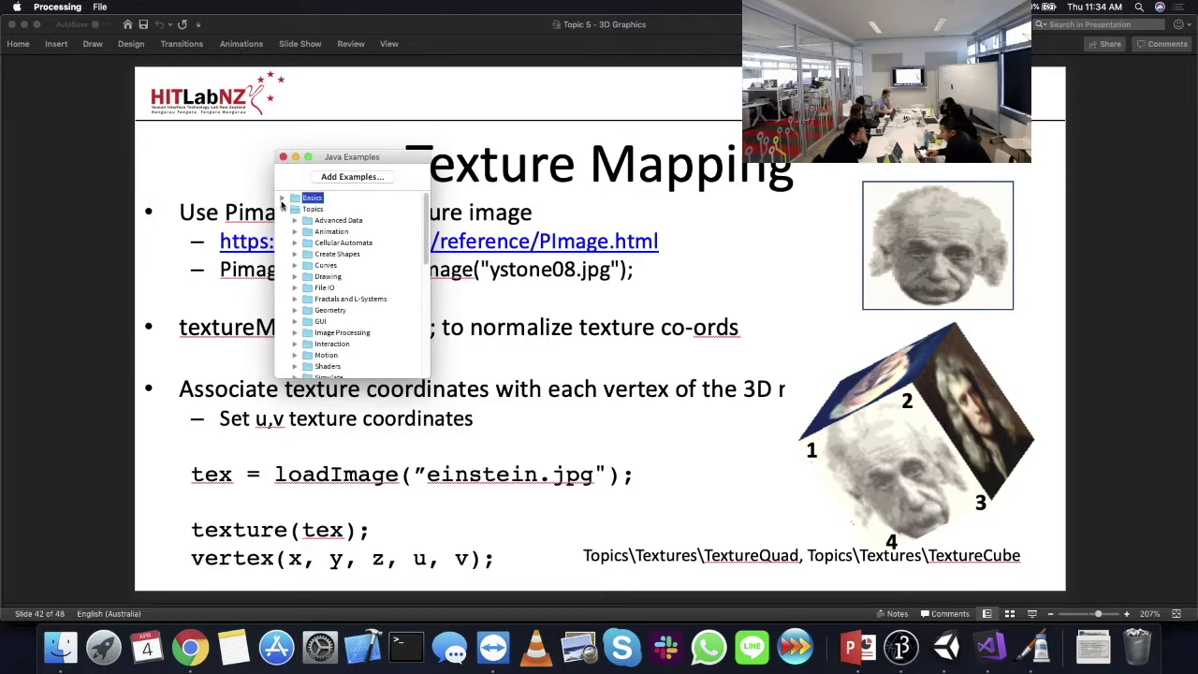
scroll(329, 350, "down", 1)
scroll(348, 322, "down", 3)
left_click(348, 321)
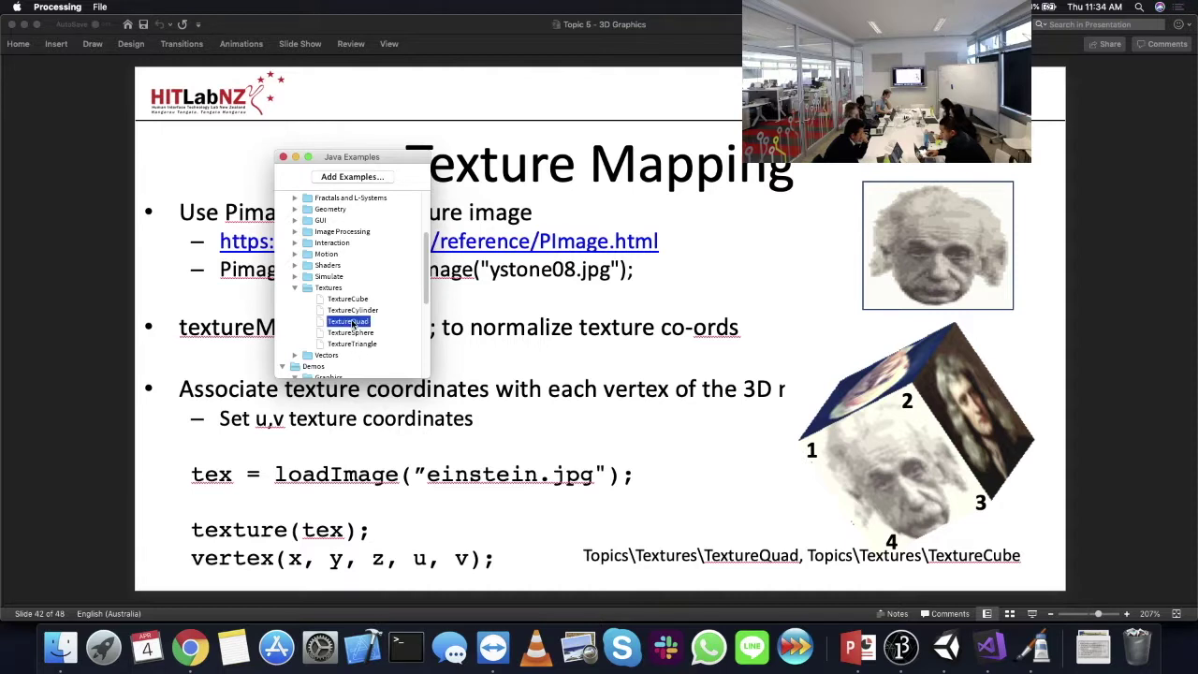
double_click(350, 321)
left_click(479, 179)
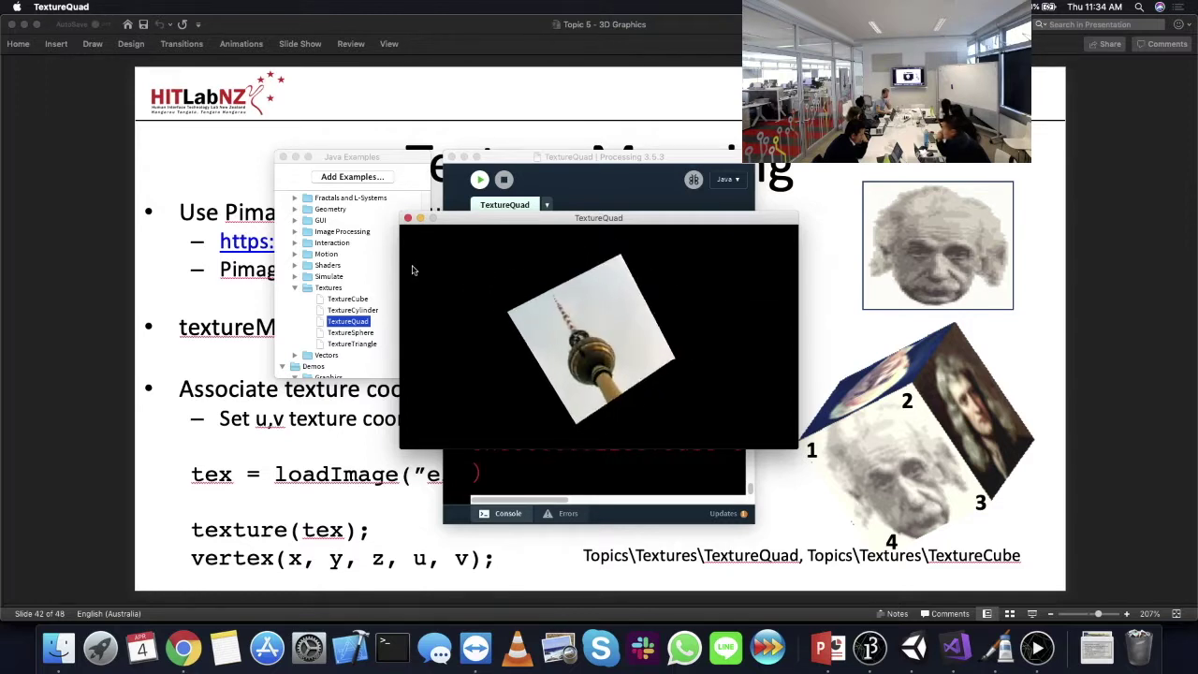
- Move TextureQuad's output window off the code, examine the texture and vertex calls, and quit Processing
left_click_drag(461, 221, 697, 271)
scroll(559, 298, "down", 4)
scroll(557, 297, "down", 5)
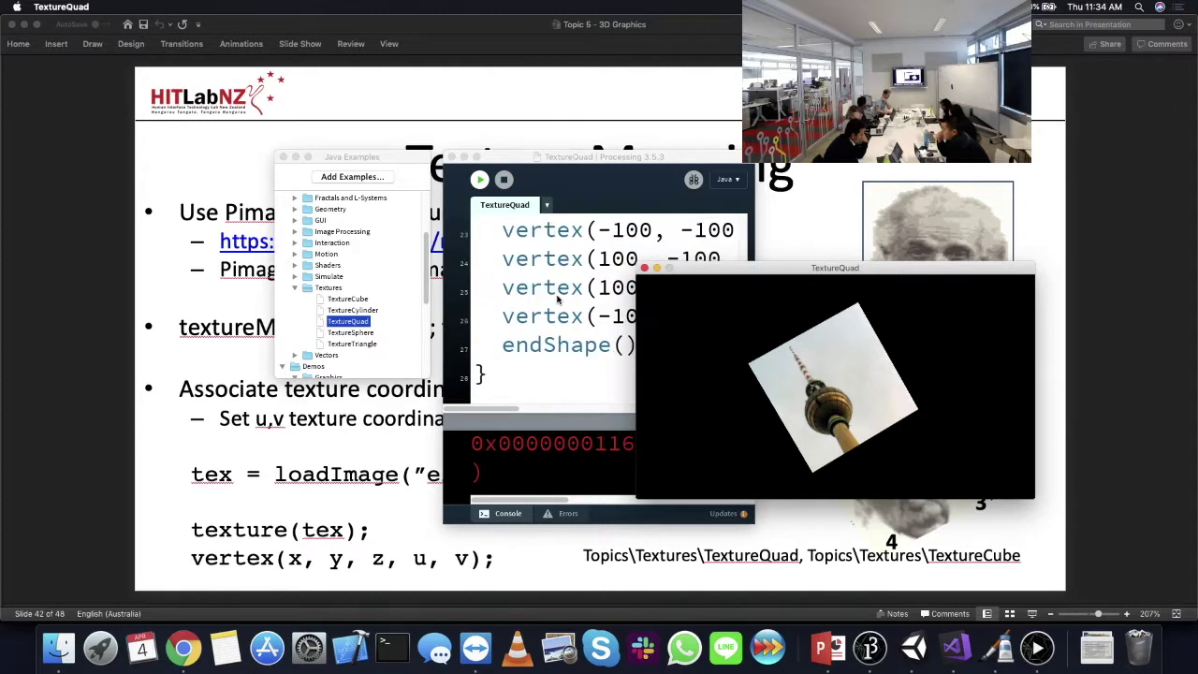
left_click_drag(721, 268, 768, 355)
scroll(646, 298, "up", 2)
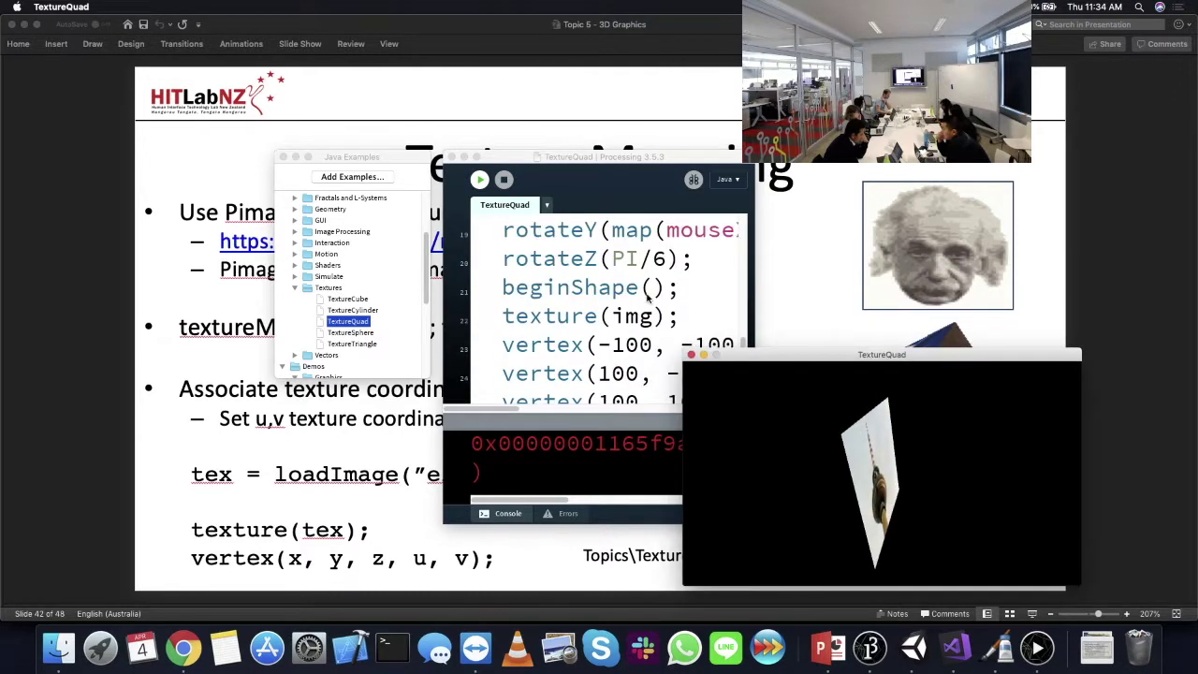
scroll(655, 294, "up", 2)
scroll(636, 296, "down", 6)
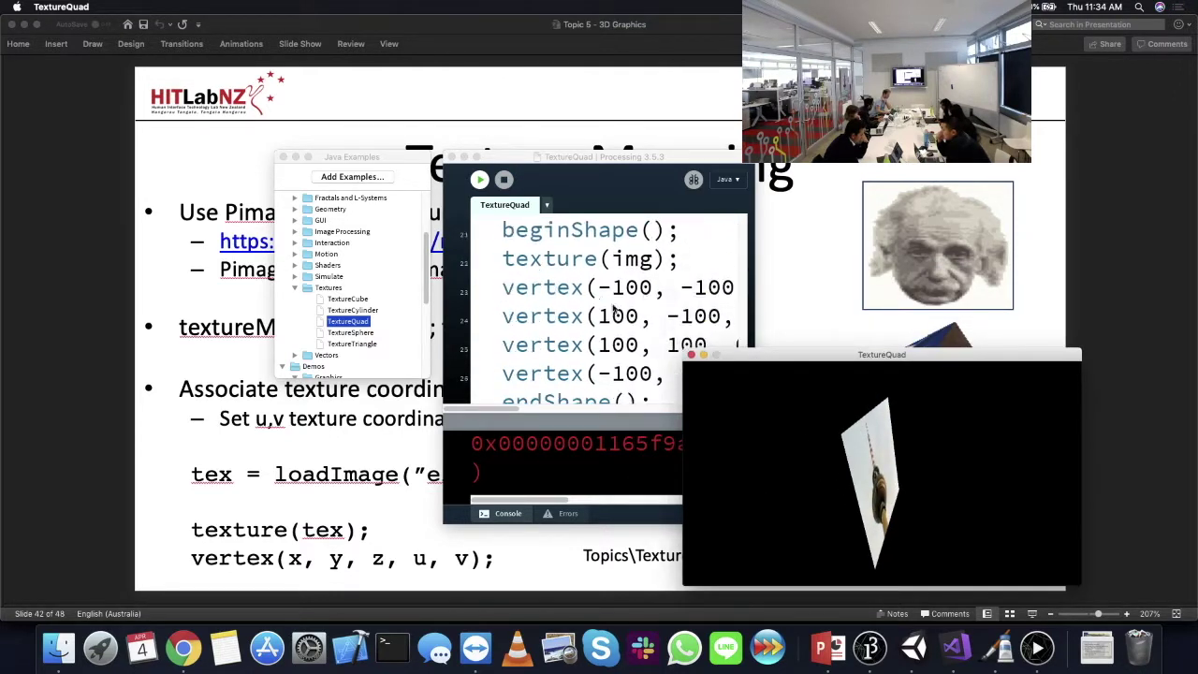
scroll(609, 294, "up", 1)
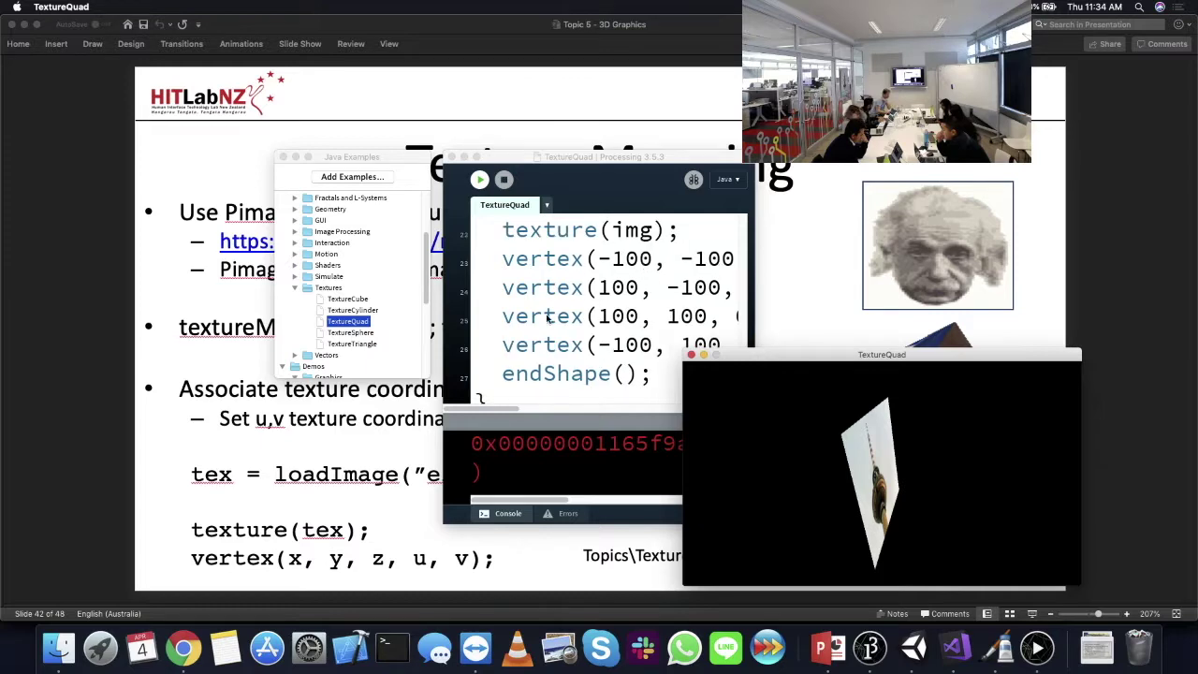
left_click(580, 355)
key("super+q")
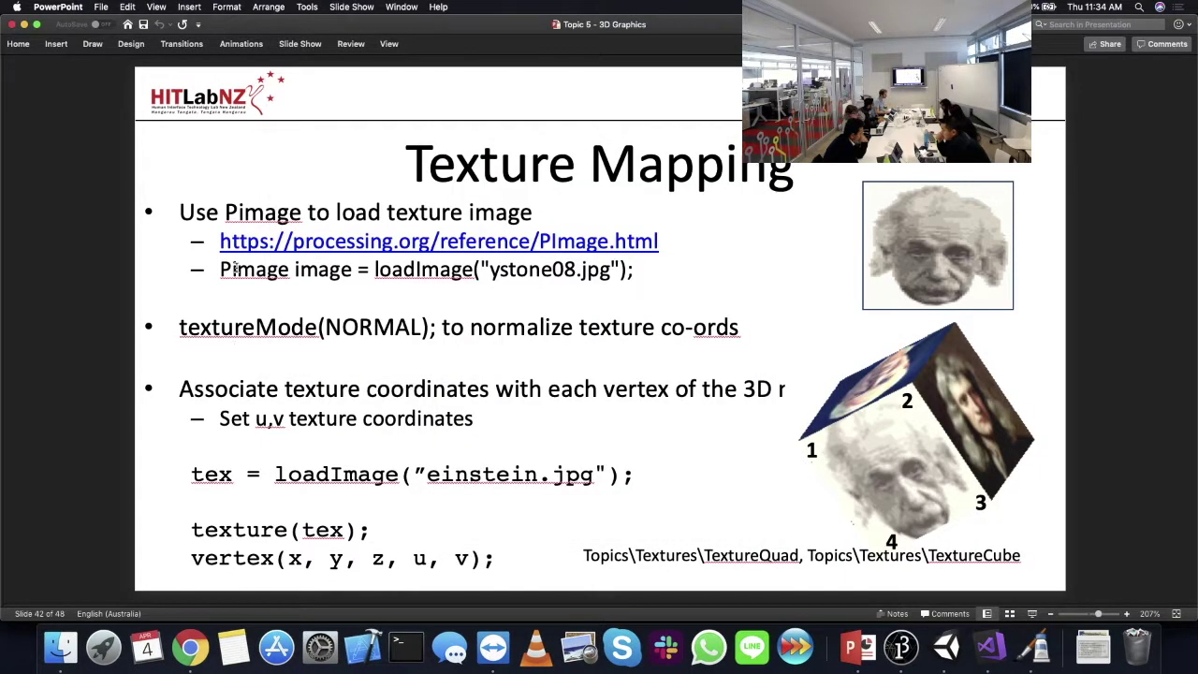
- Highlight the word Pimage on the slide and open the PImage reference hyperlink in the browser
double_click(248, 215)
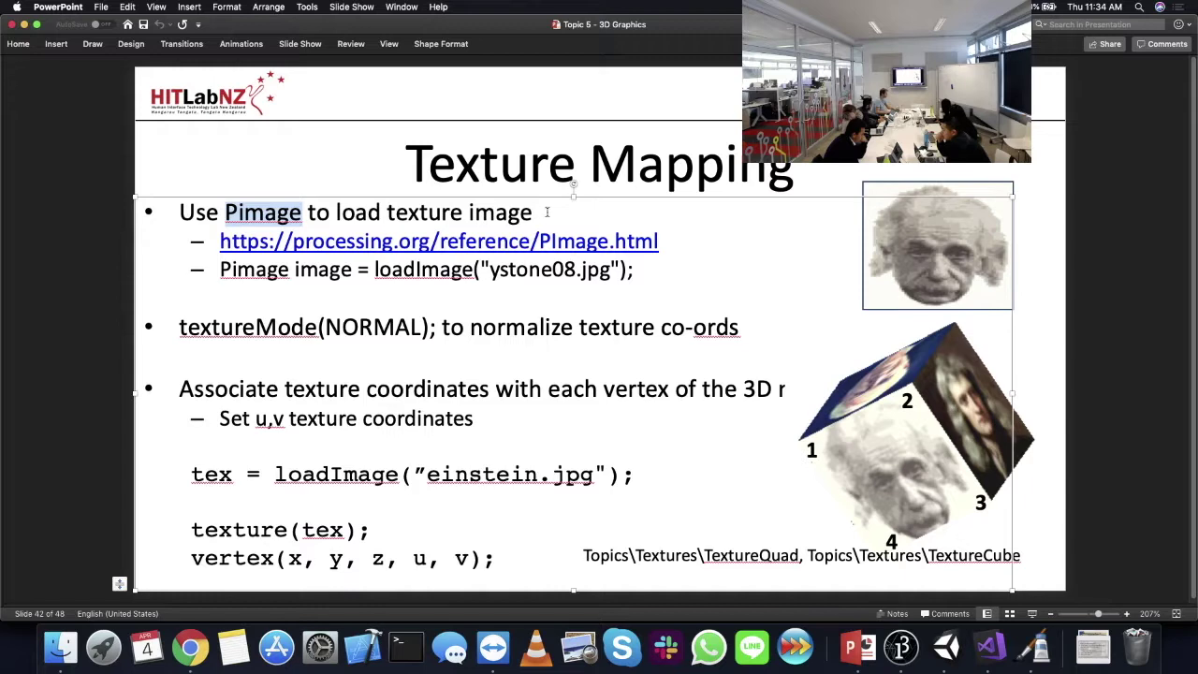
key("super+Tab")
key("super+Tab")
left_click(242, 342)
left_click(334, 246)
right_click(335, 243)
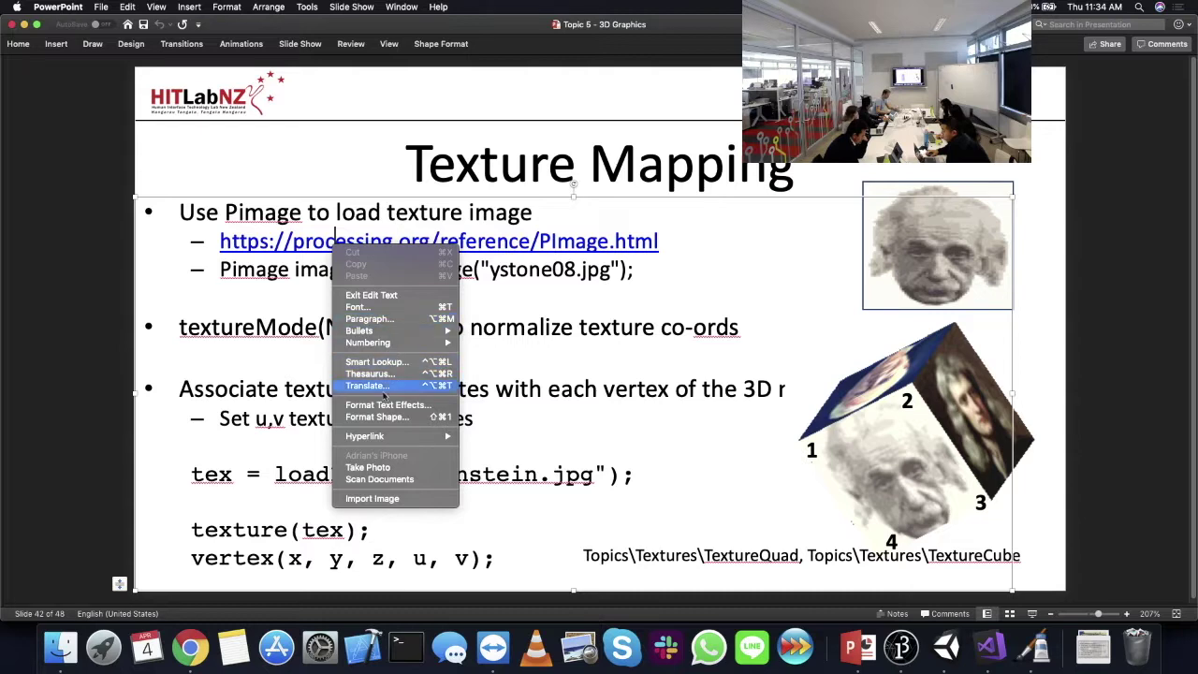
mouse_move(403, 436)
left_click(558, 437)
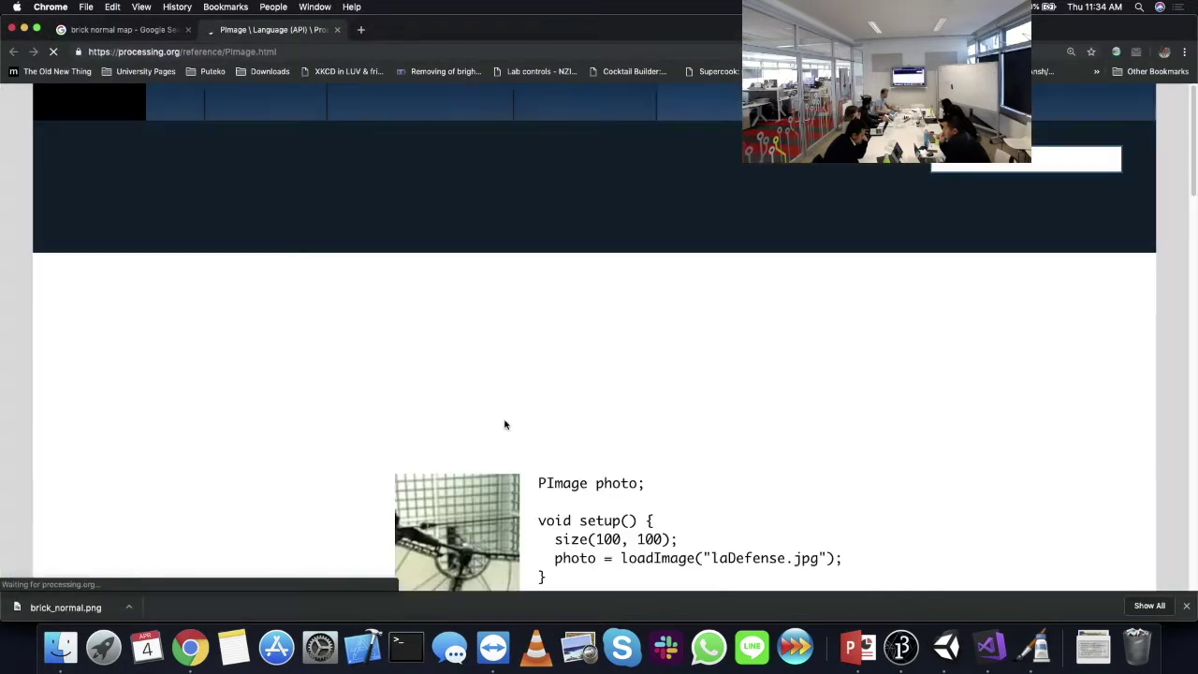
- Examine the PImage example code, highlighting the loadImage("laDefense.jpg") call and the image(photo, 0, 0) line
scroll(506, 412, "down", 5)
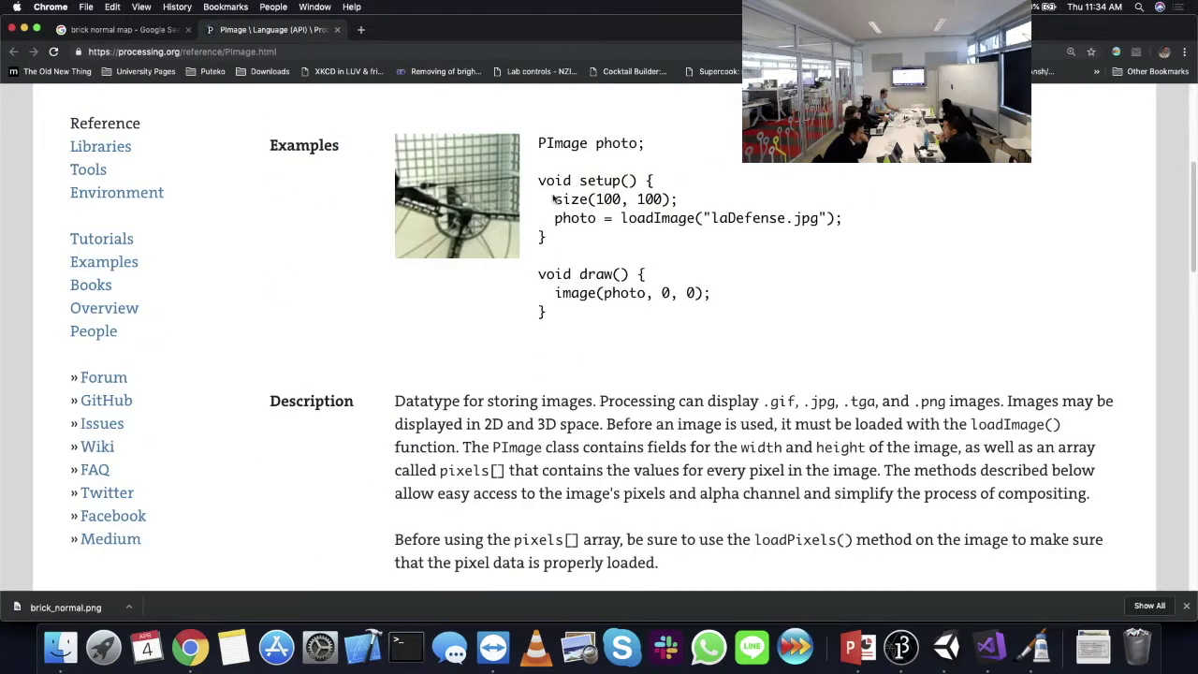
left_click_drag(619, 218, 846, 218)
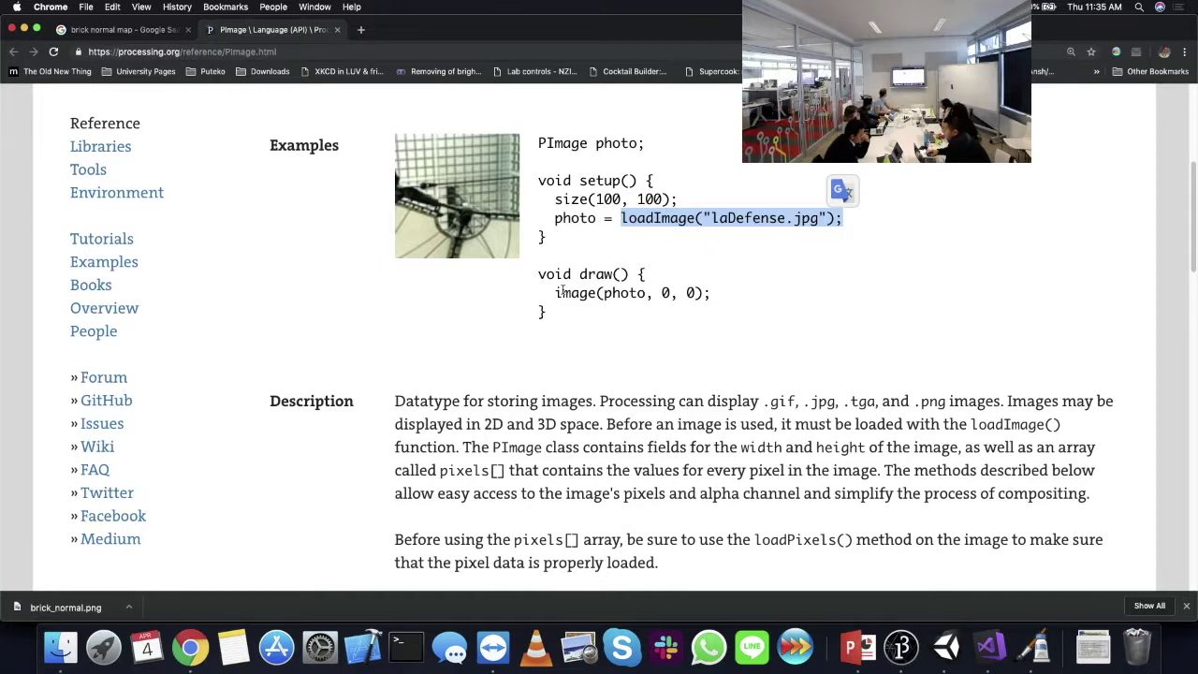
left_click_drag(555, 293, 731, 302)
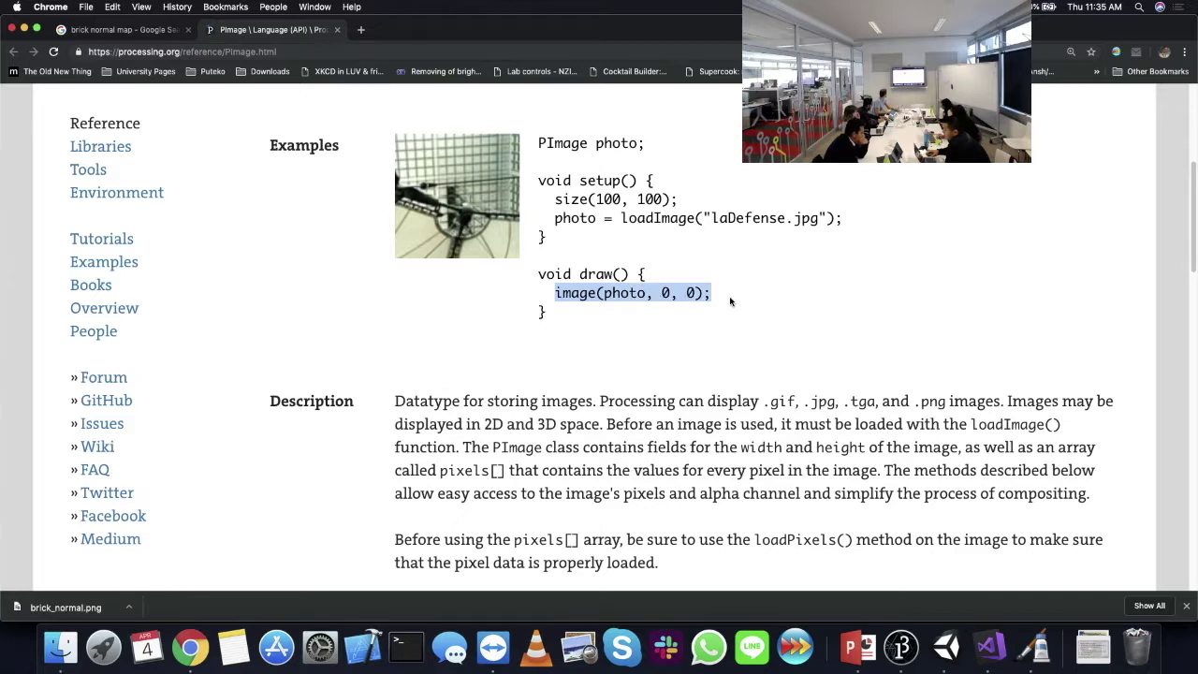
left_click(581, 363)
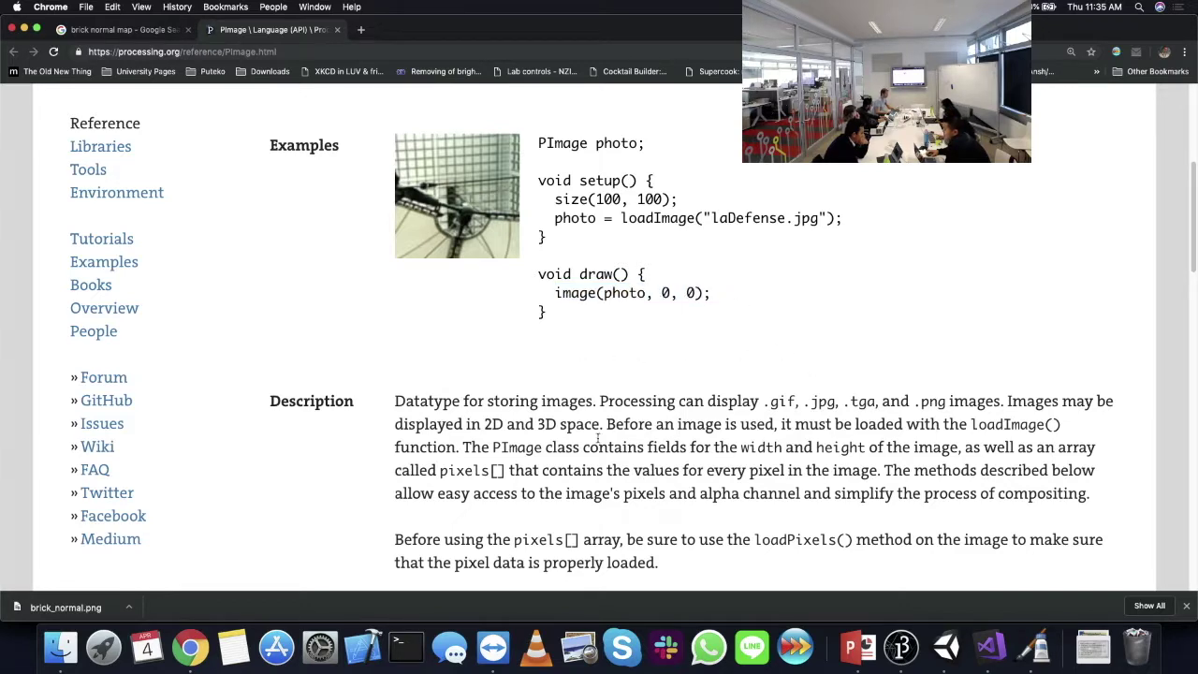
- Review the PImage reference's Description, Fields, Methods and Constructor sections
scroll(613, 375, "down", 1)
key("super+Tab")
key("super+Tab")
scroll(441, 455, "down", 4)
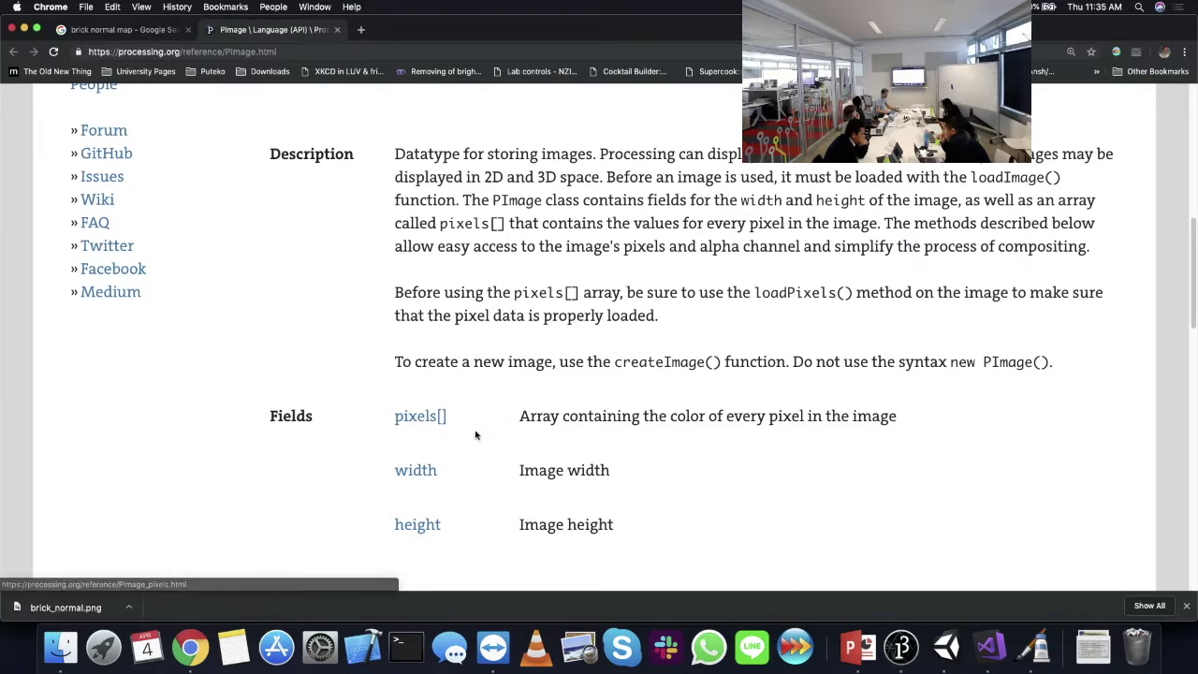
scroll(442, 417, "down", 2)
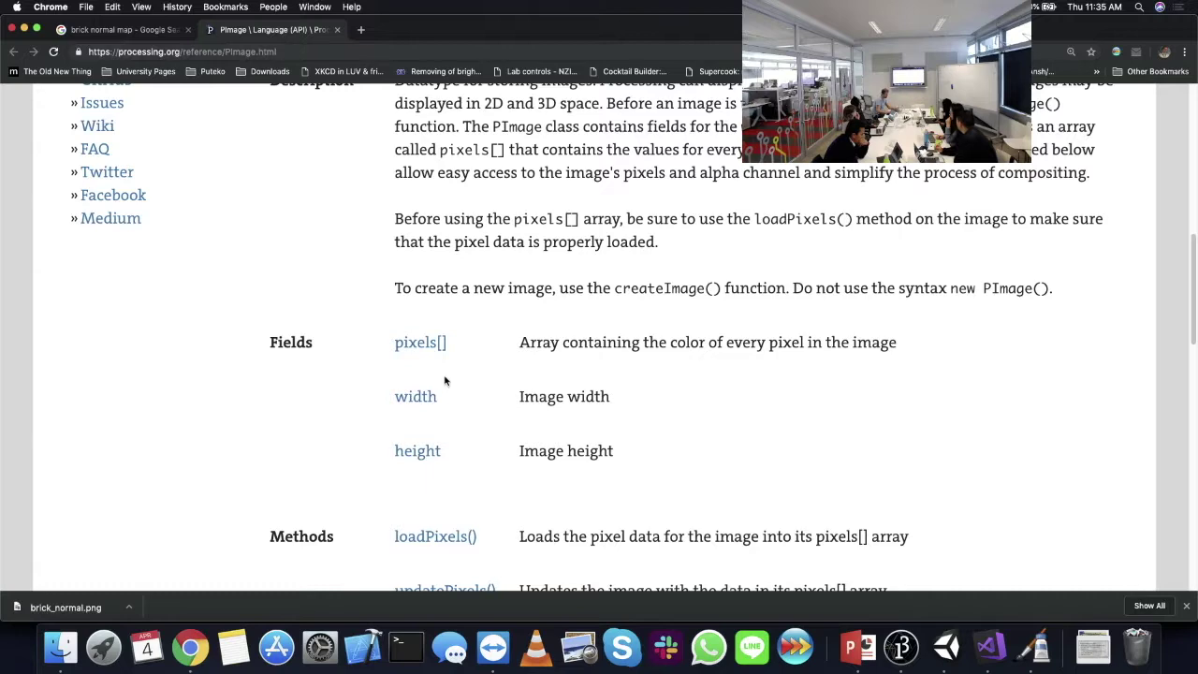
scroll(607, 456, "down", 8)
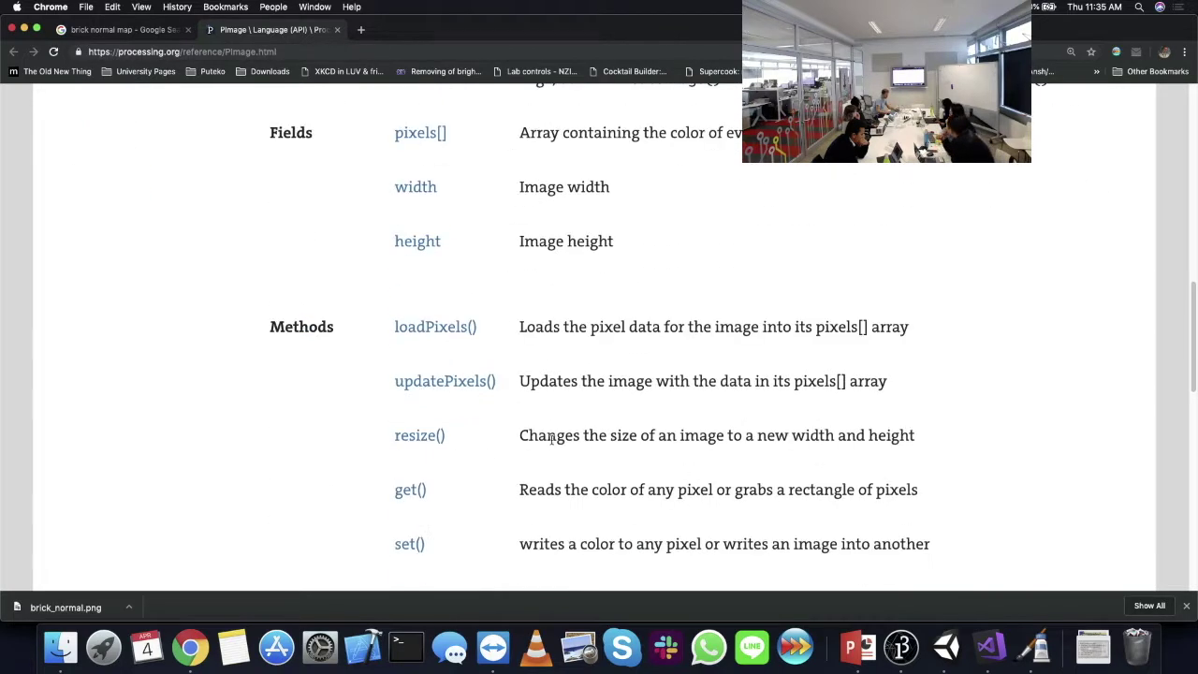
scroll(475, 361, "down", 2)
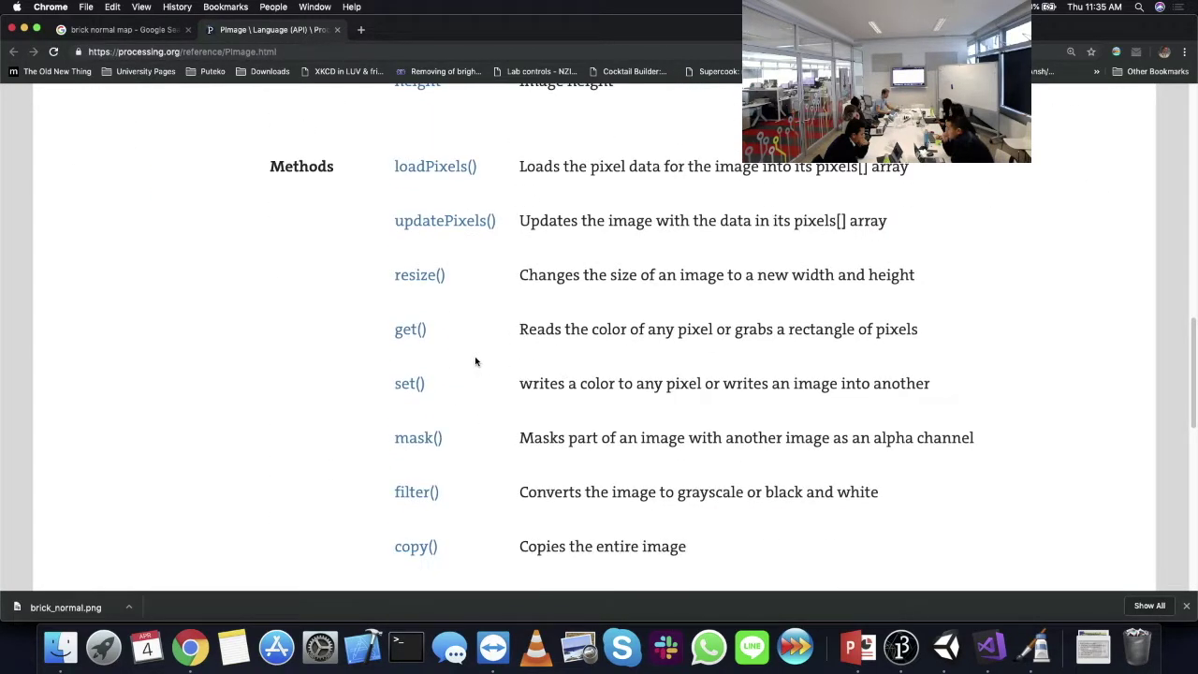
scroll(568, 395, "down", 1)
right_click(568, 394)
left_click(525, 409)
scroll(792, 433, "down", 7)
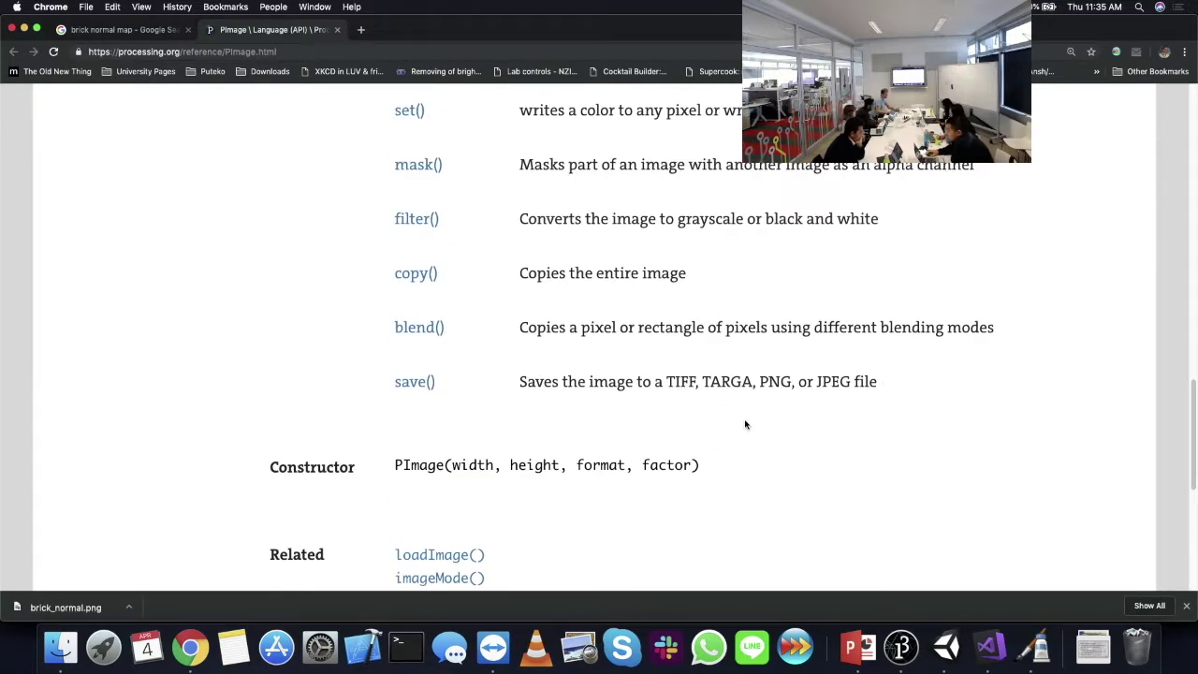
- Switch to Processing, enlarge the TextureQuad editor, and highlight the PImage img declaration and the loadImage("berlin-1.jpg") line
key("super+Tab")
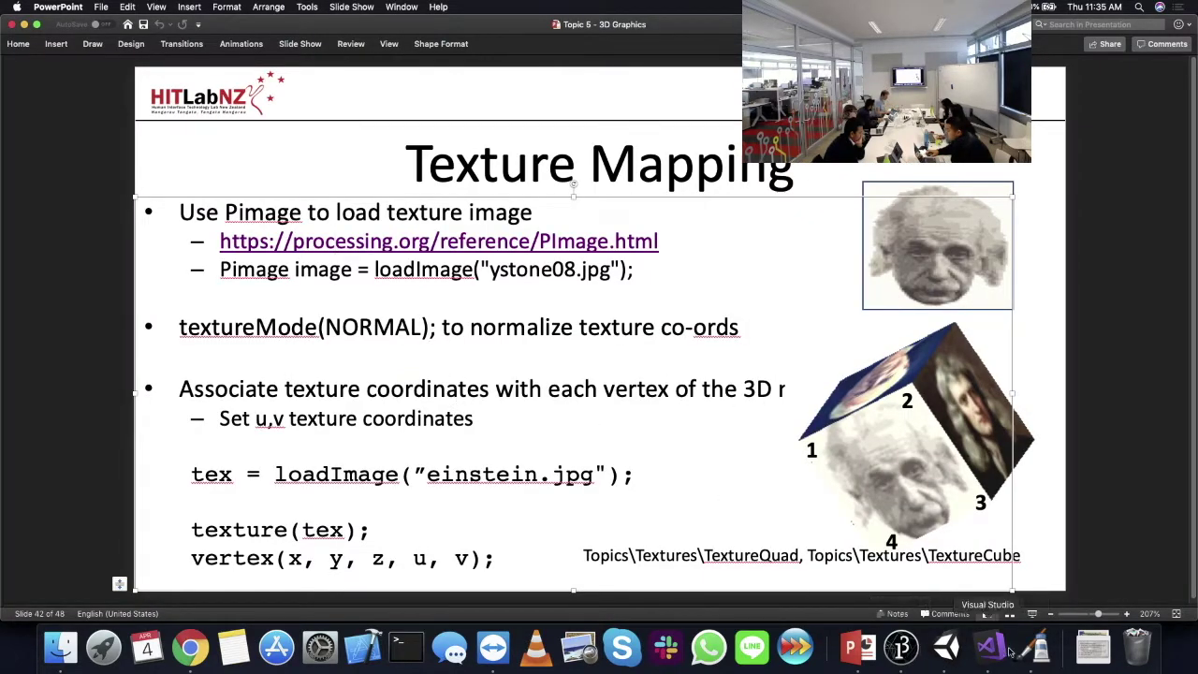
left_click(903, 648)
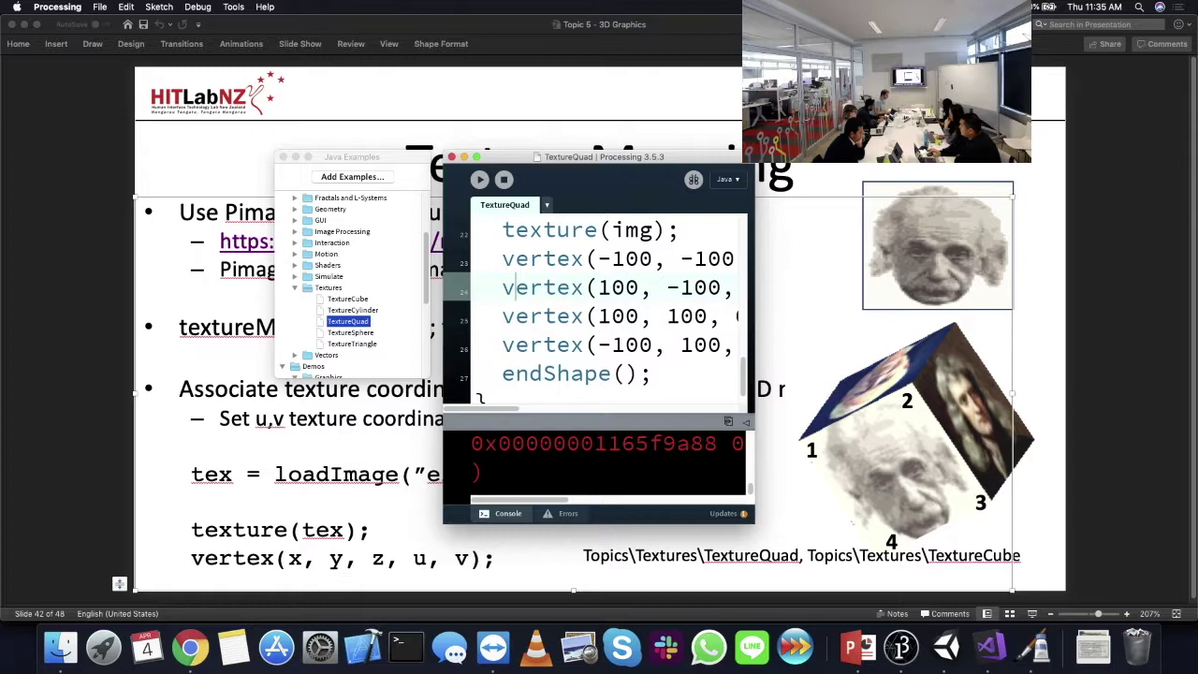
left_click_drag(755, 151, 1197, 15)
scroll(880, 324, "up", 10)
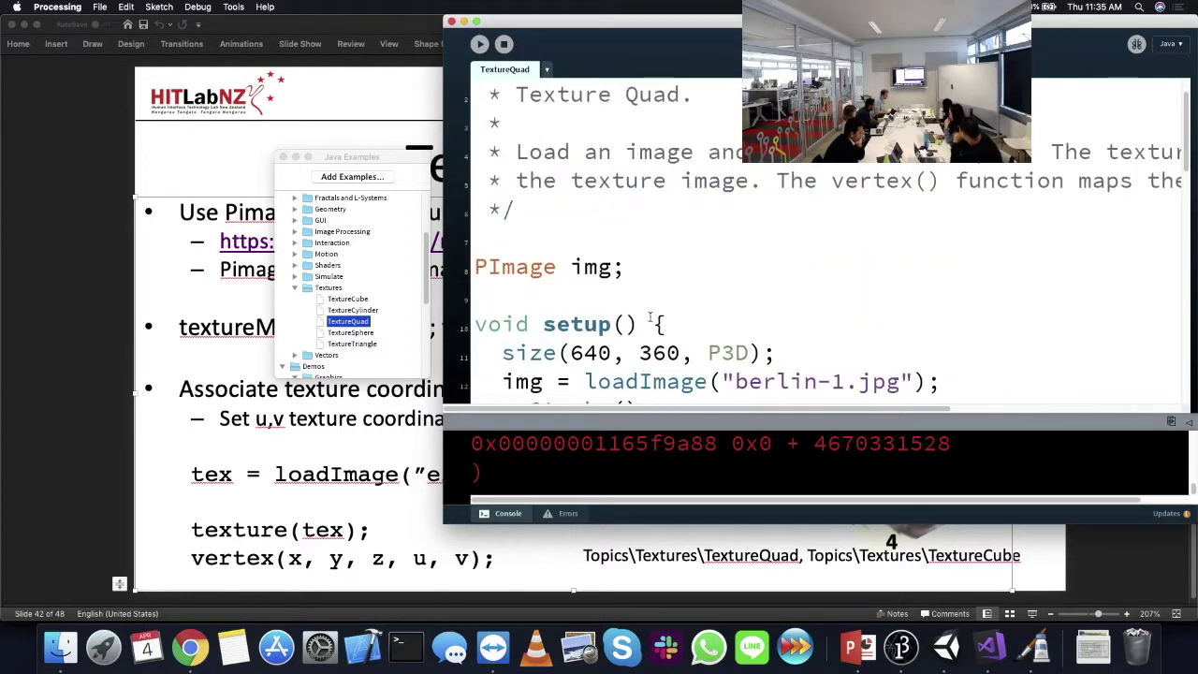
left_click_drag(475, 270, 623, 270)
left_click(624, 271)
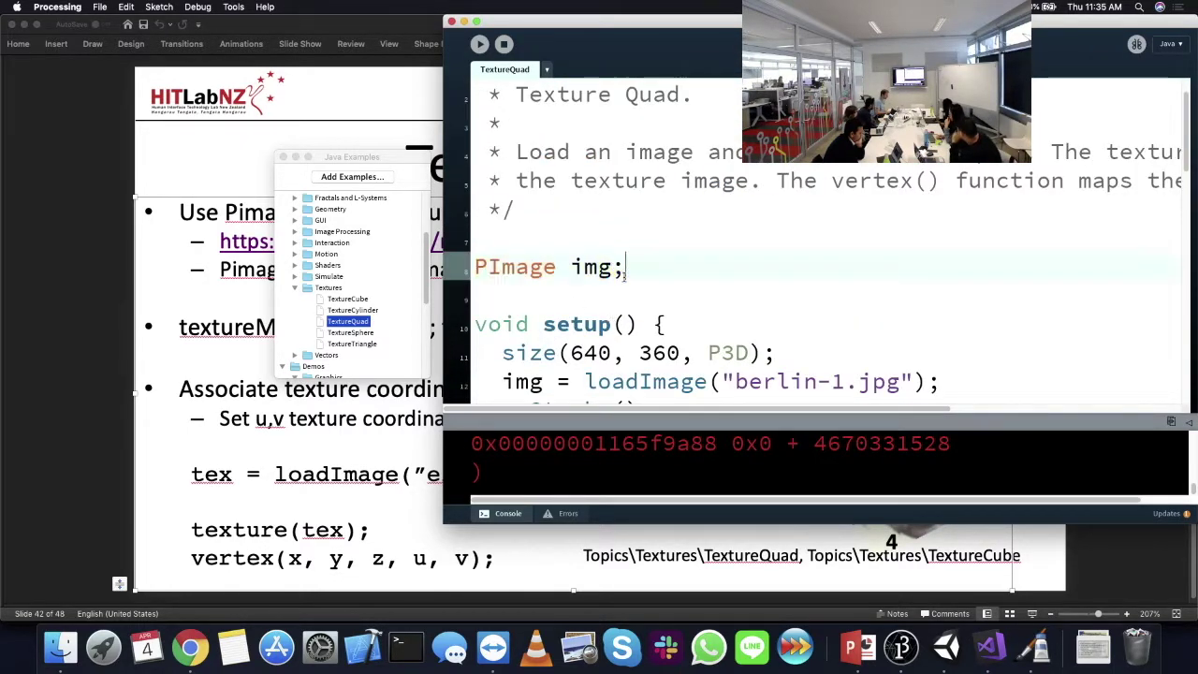
left_click_drag(506, 382, 941, 382)
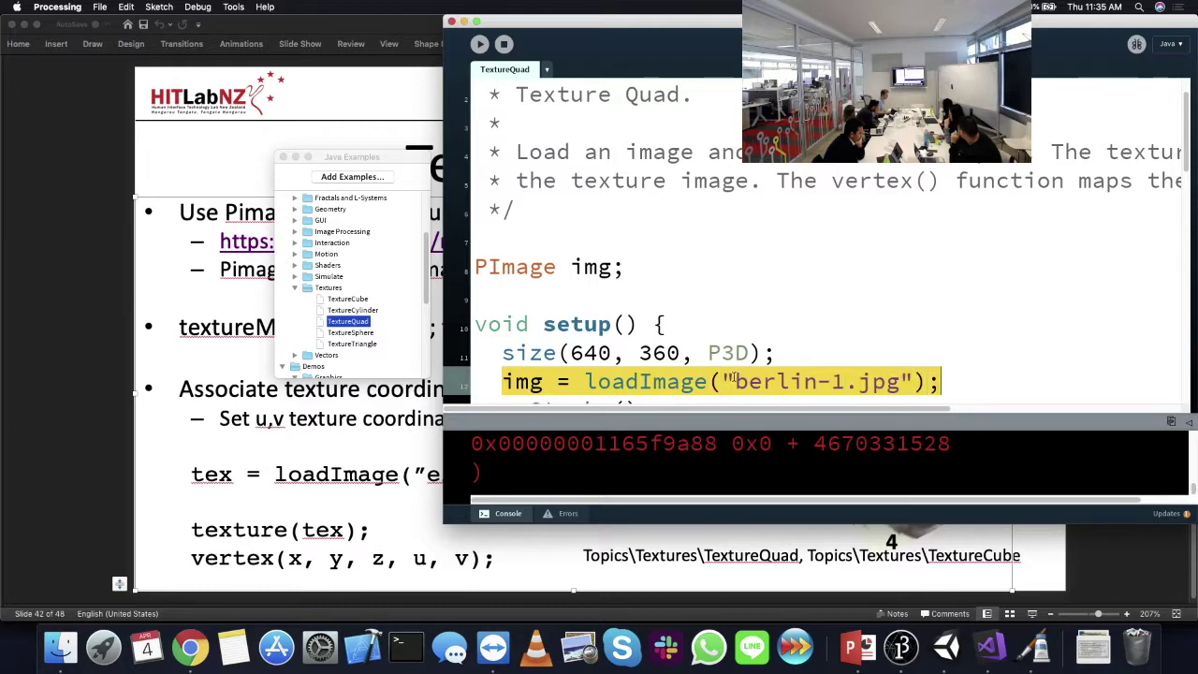
double_click(738, 381)
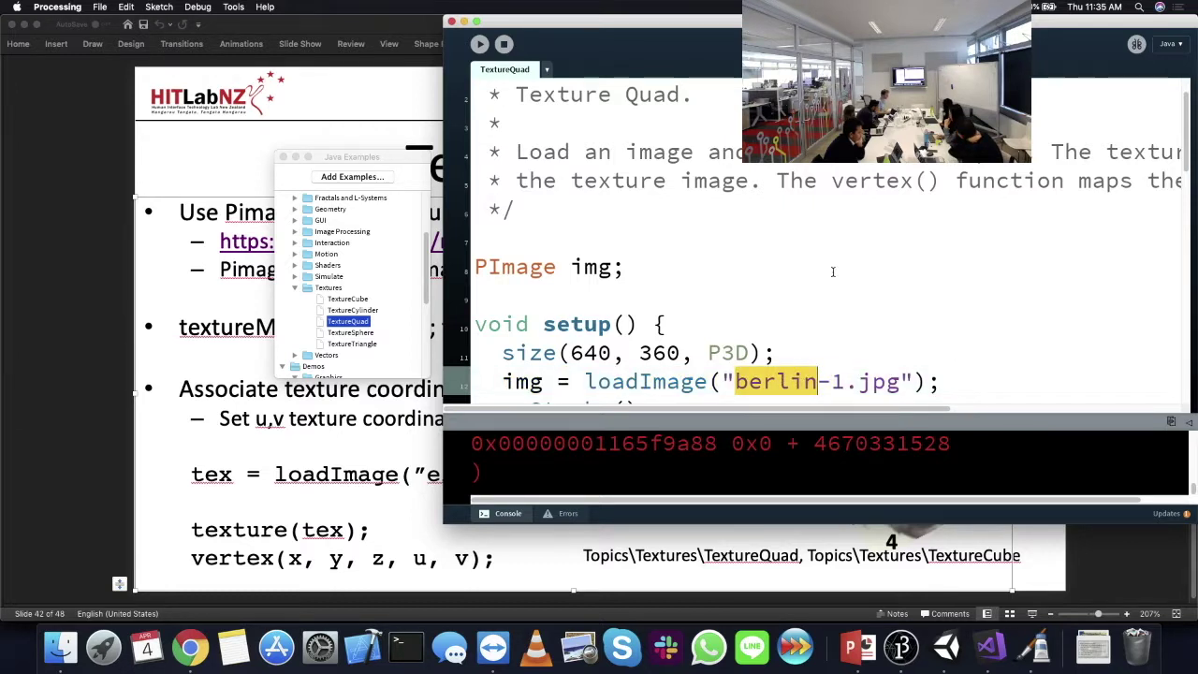
- Show the TextureQuad sketch folder in Finder and open berlin-1.jpg from its data folder
left_click(200, 6)
mouse_move(233, 7)
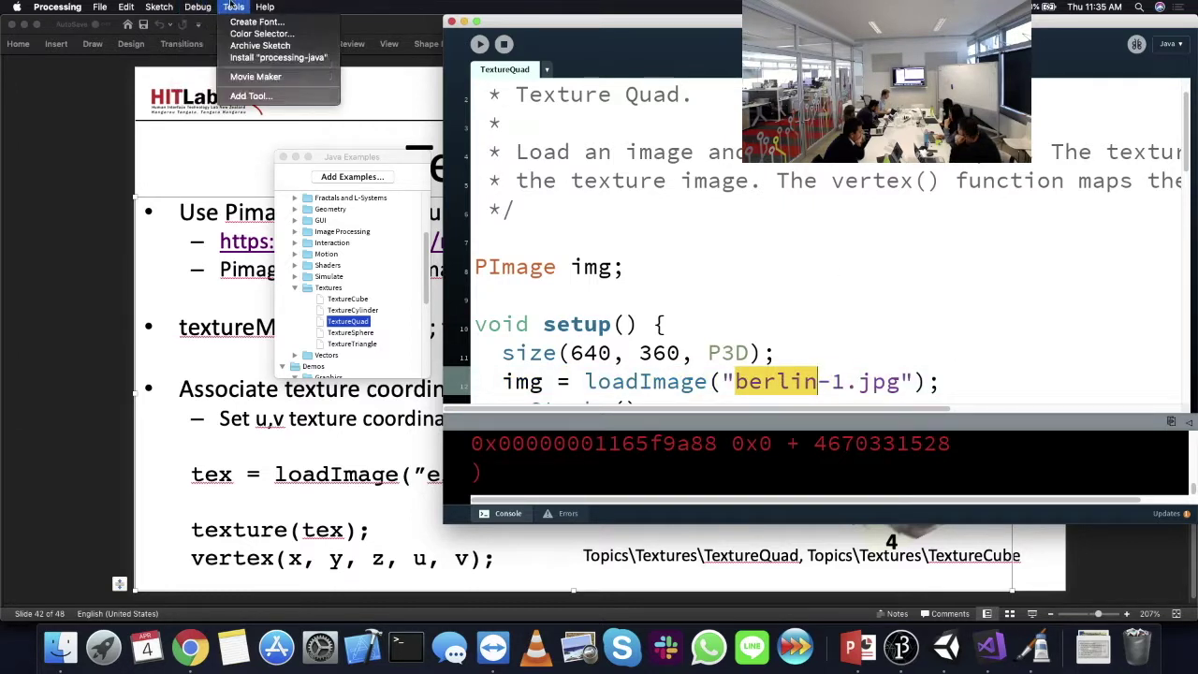
mouse_move(158, 6)
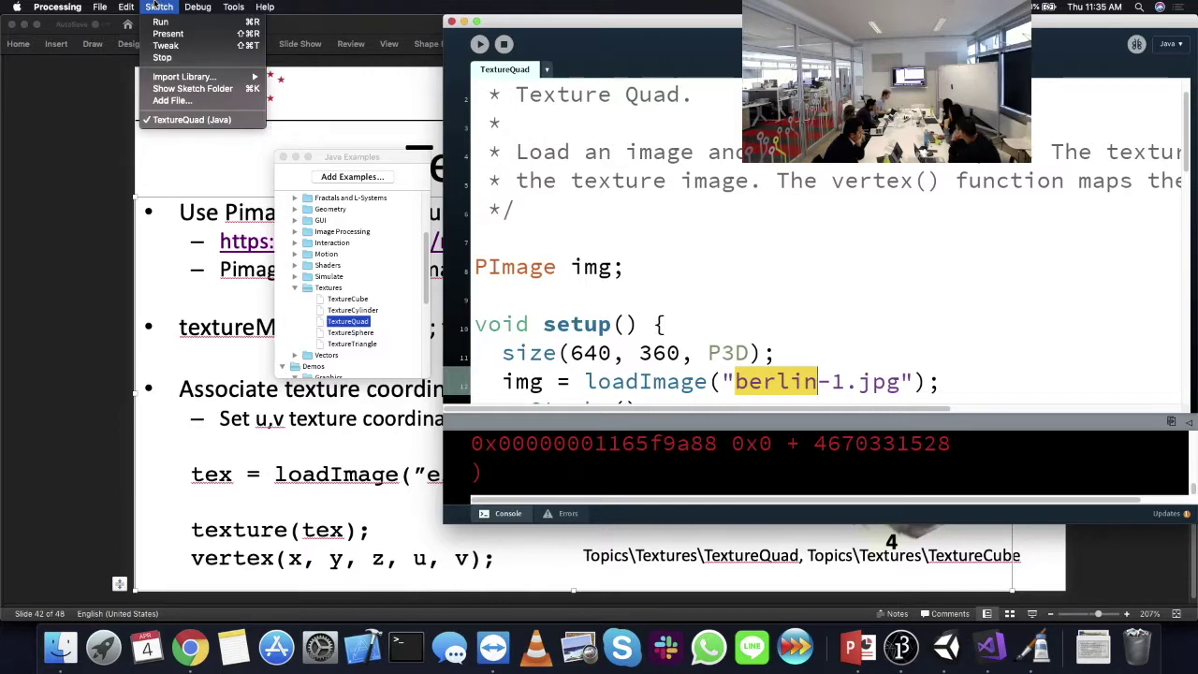
left_click(200, 99)
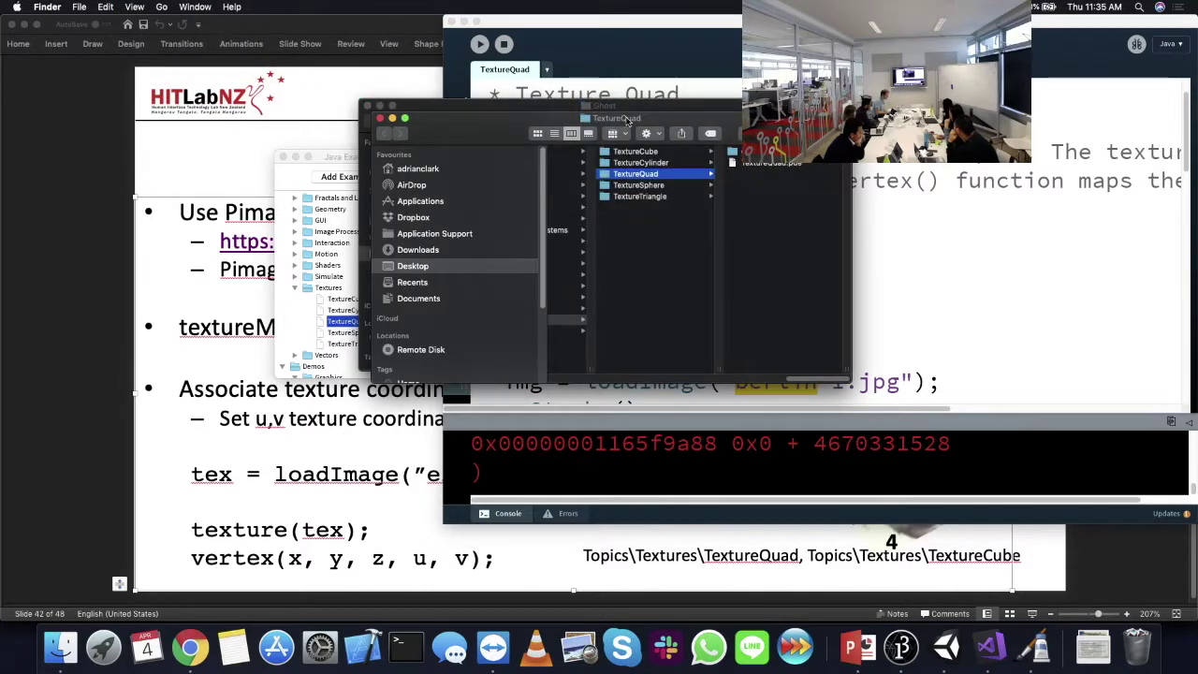
left_click(513, 199)
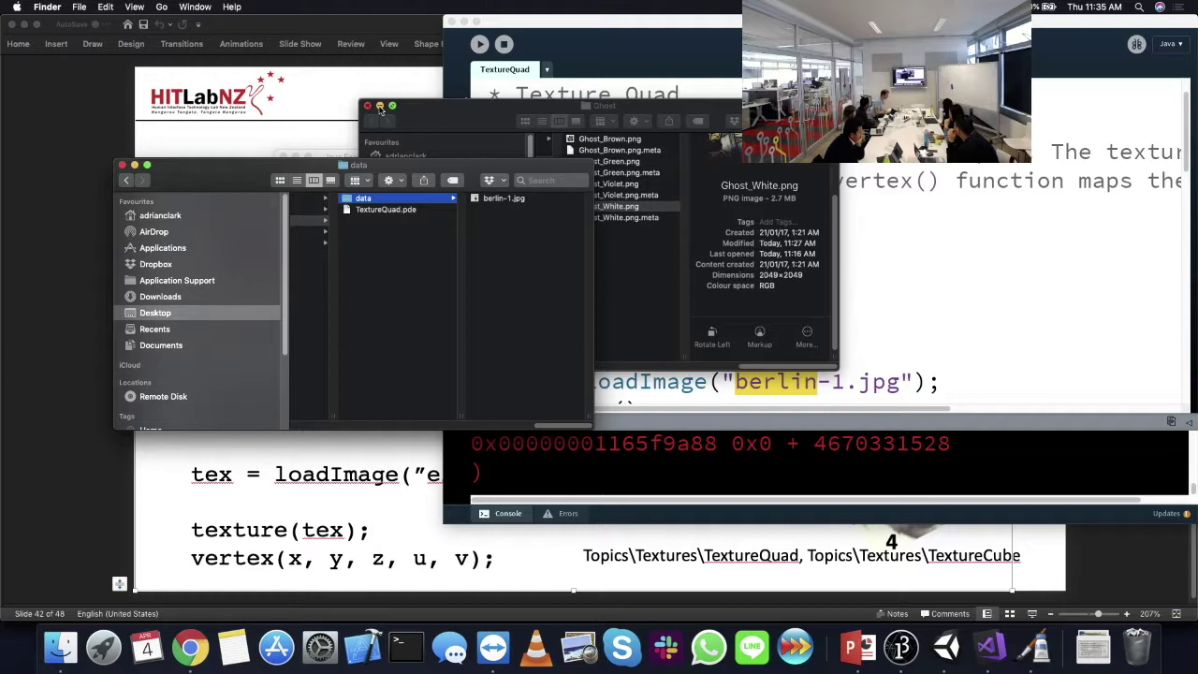
double_click(514, 202)
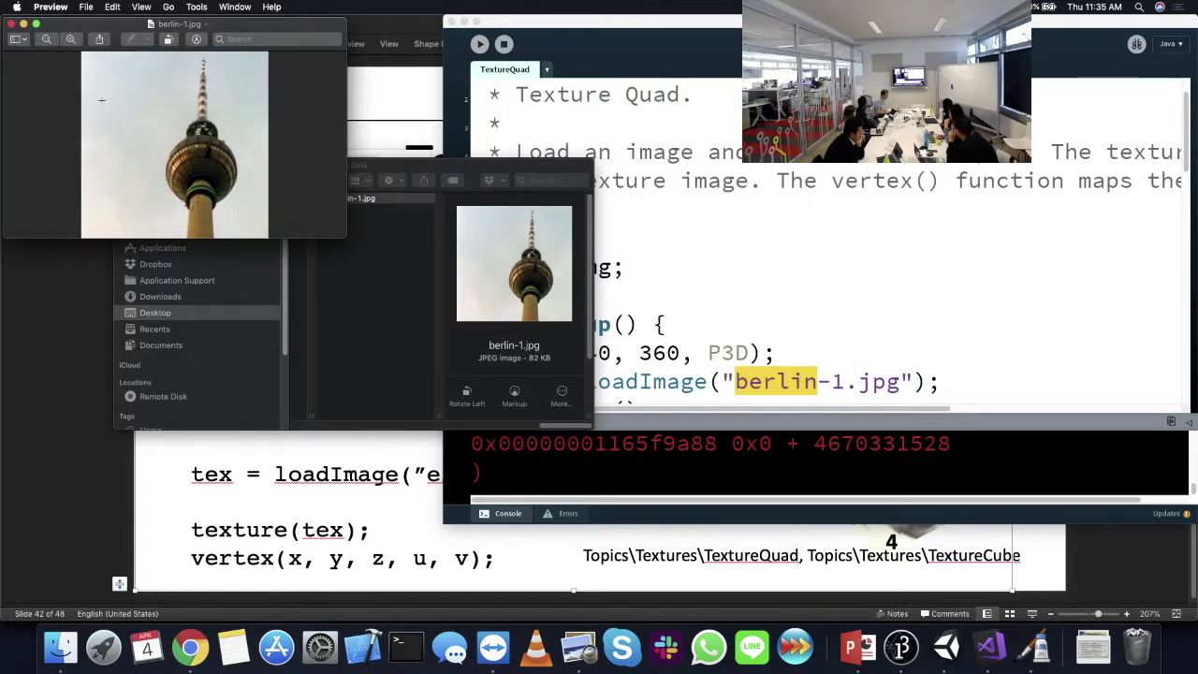
- Return to the TextureQuad code and follow the img variable from its declaration through setup() into draw()
left_click(801, 303)
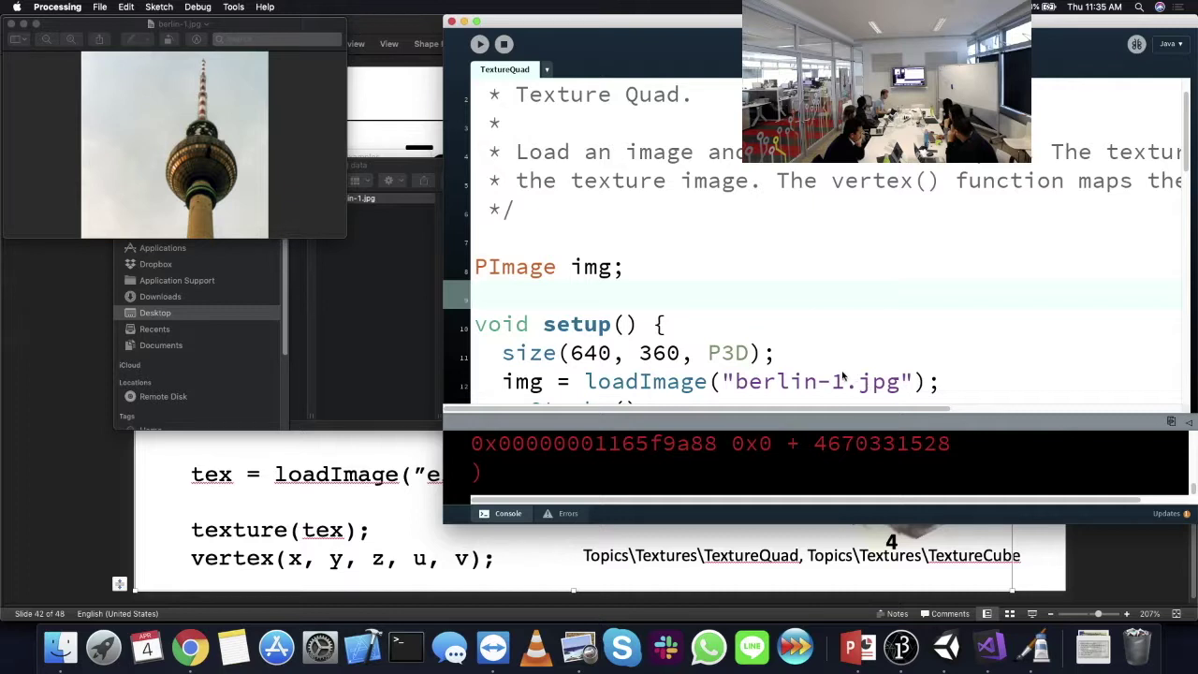
double_click(604, 268)
scroll(718, 281, "down", 3)
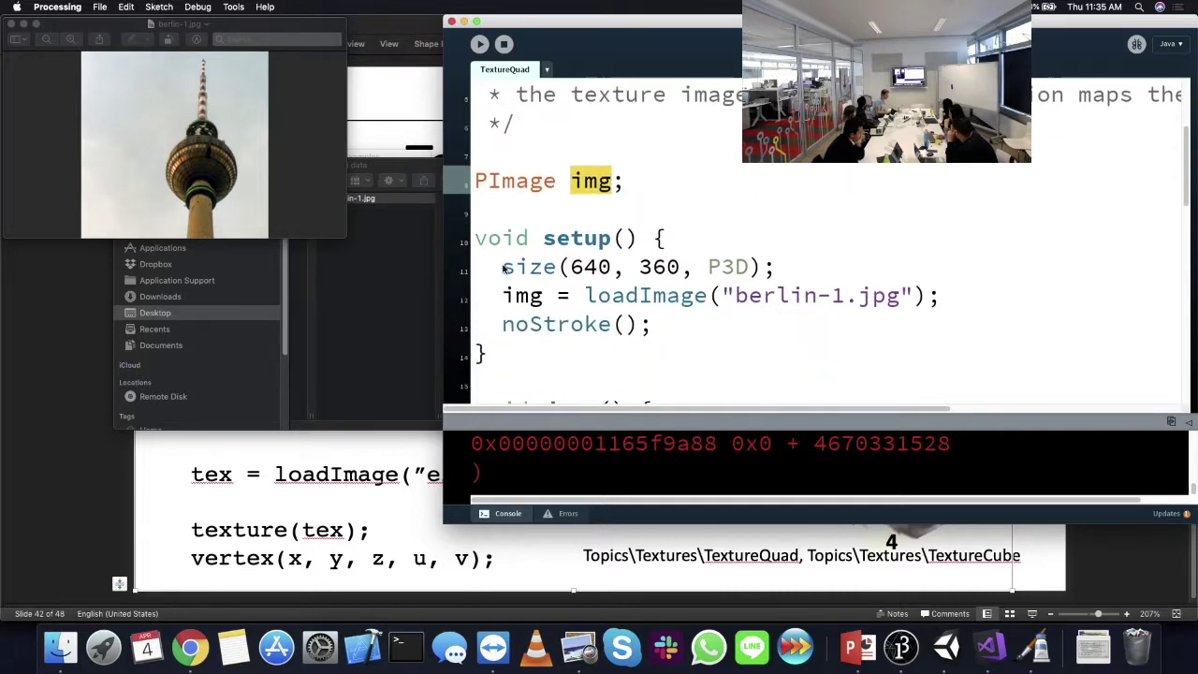
scroll(522, 331, "down", 4)
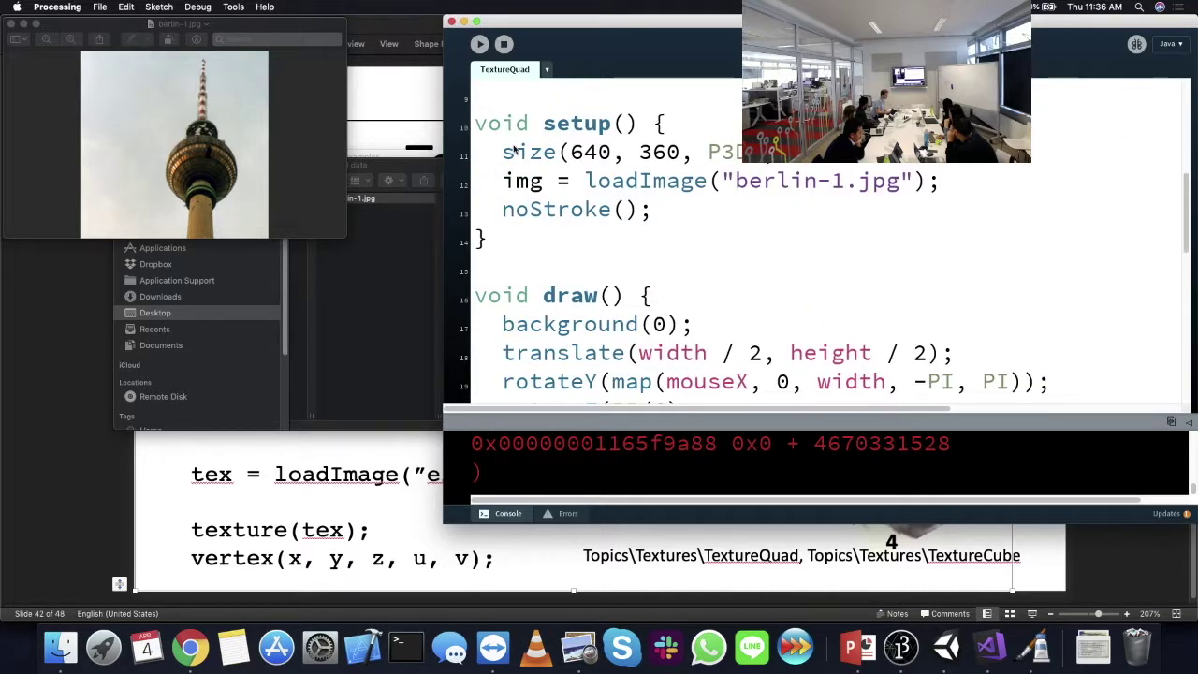
scroll(622, 228, "down", 4)
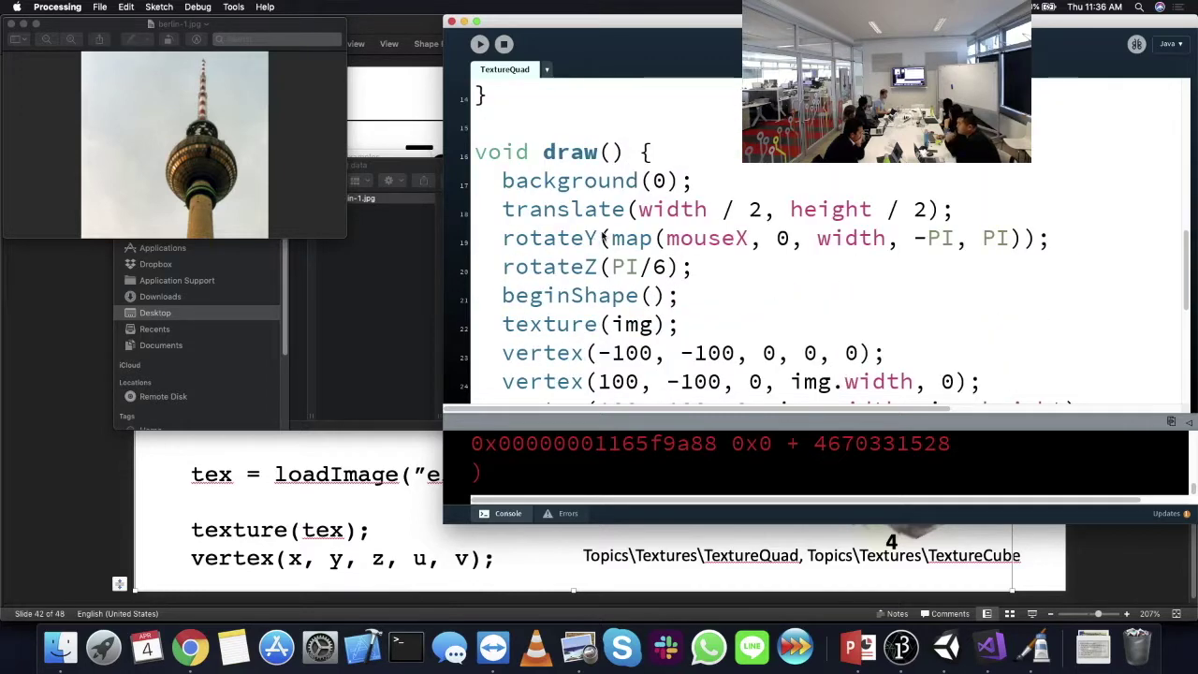
left_click(590, 234)
scroll(590, 230, "down", 2)
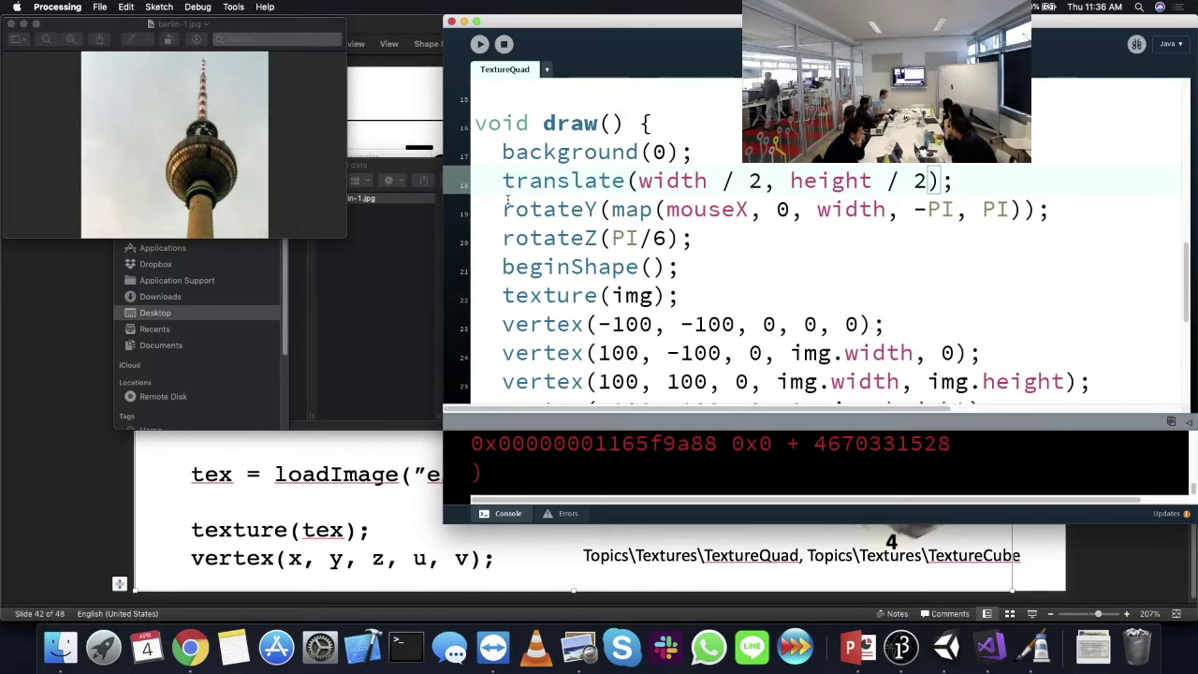
- Examine the transform lines in draw() and highlight the shape code from beginShape() to endShape()
left_click_drag(503, 153, 977, 235)
left_click_drag(890, 268, 889, 270)
scroll(890, 268, "down", 2)
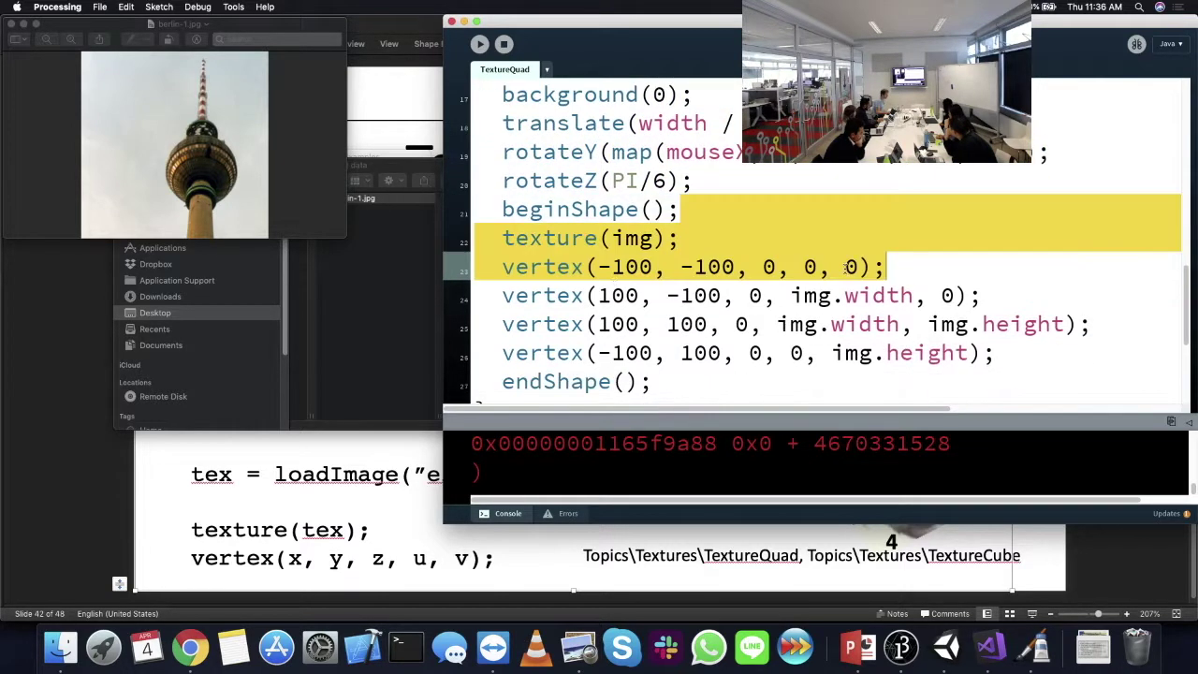
left_click(612, 287)
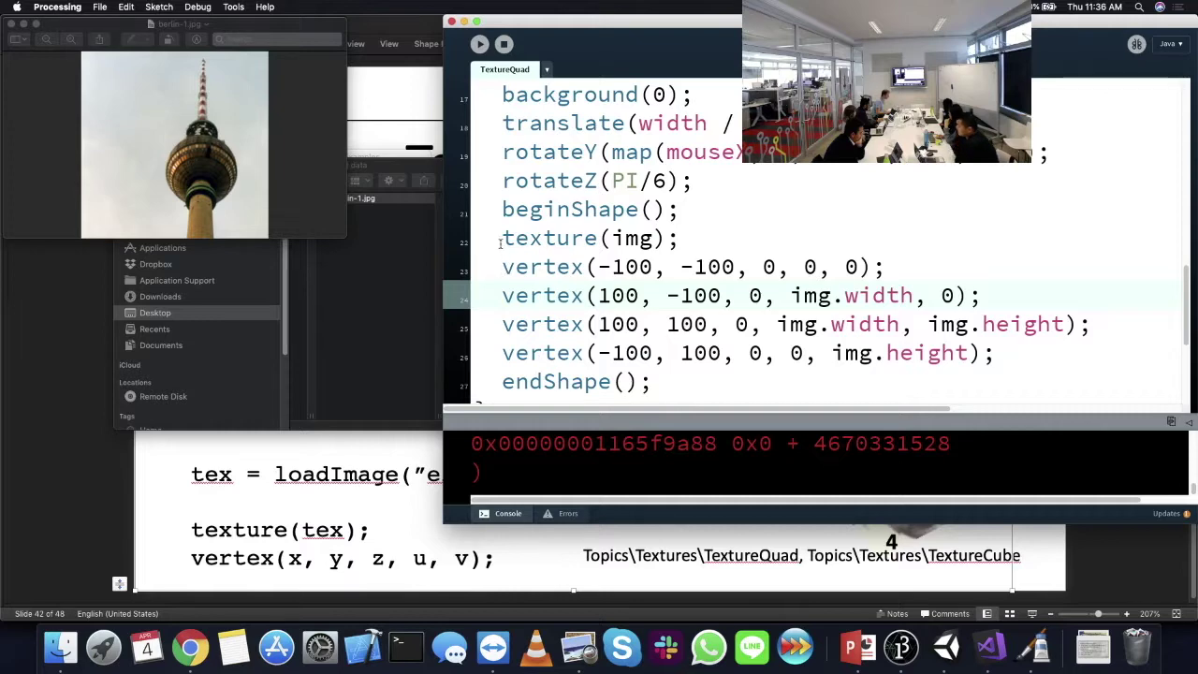
left_click_drag(503, 238, 503, 317)
left_click_drag(640, 339, 678, 373)
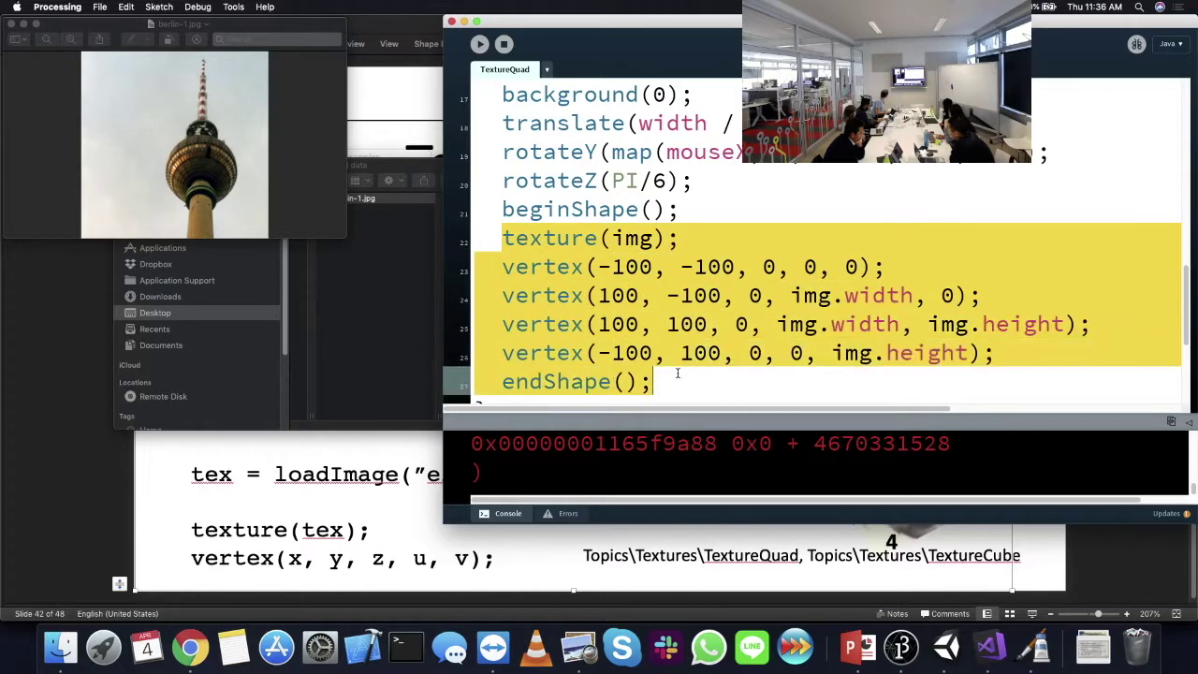
left_click_drag(499, 206, 674, 380)
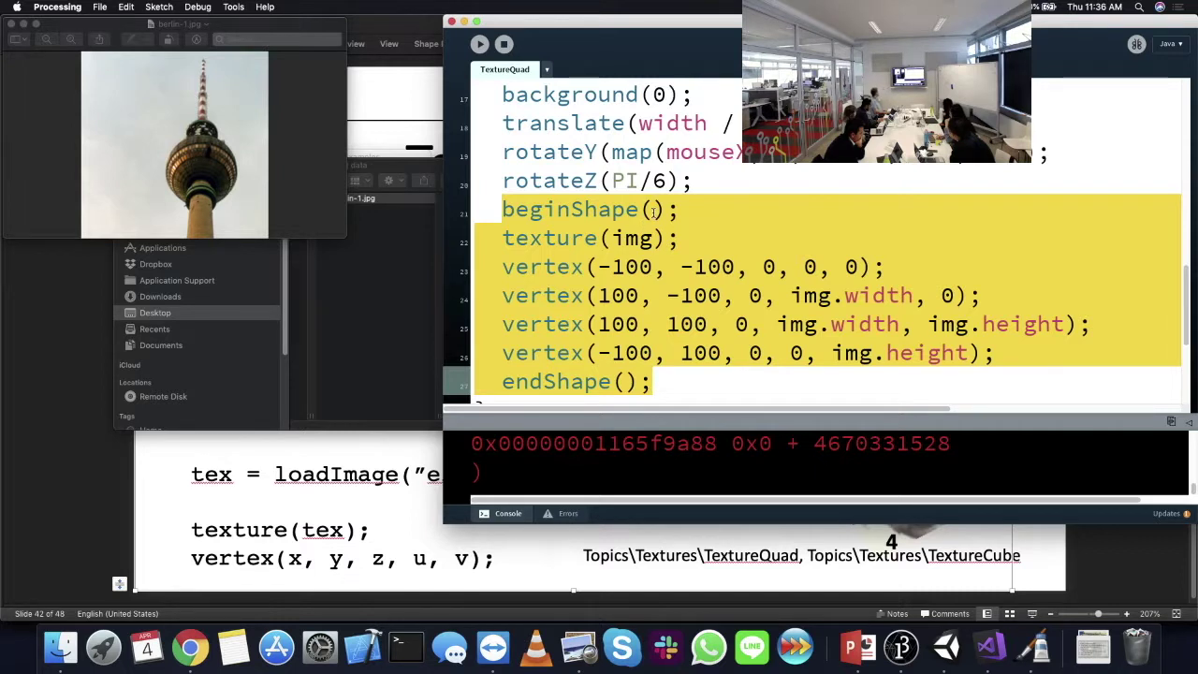
- Add the QUAD argument to beginShape(), run the sketch to check the textured quad, and return to the code
left_click(652, 210)
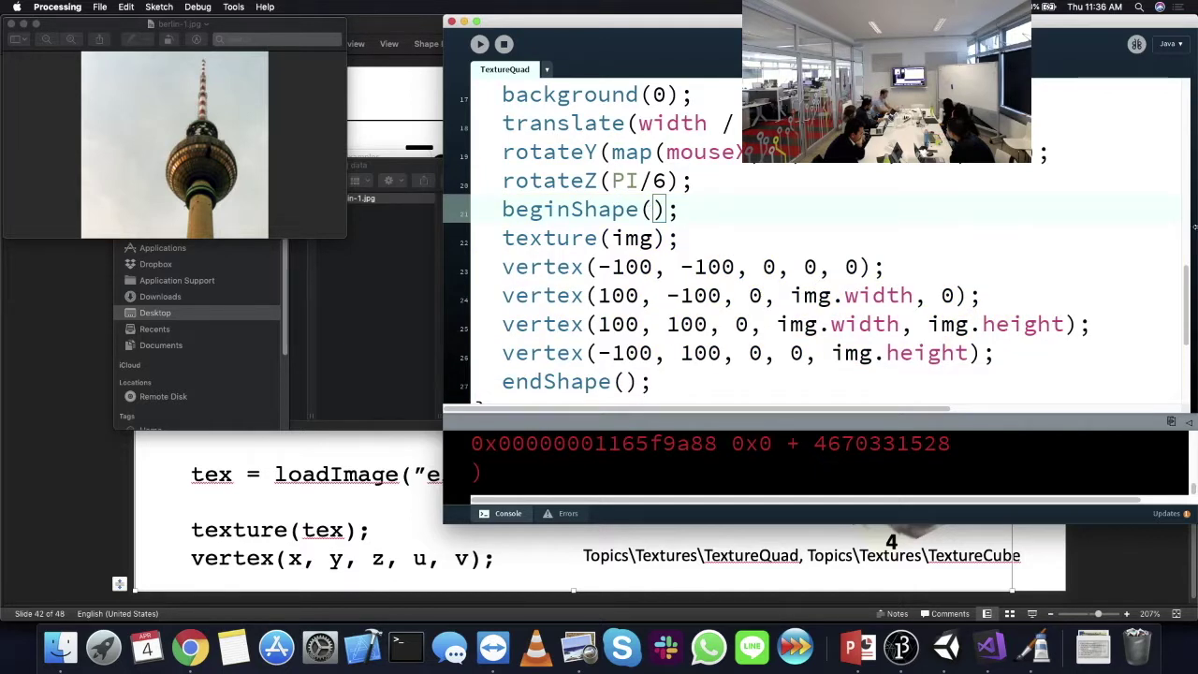
type("QUDA")
key("BackSpace")
key("BackSpace")
type("AD")
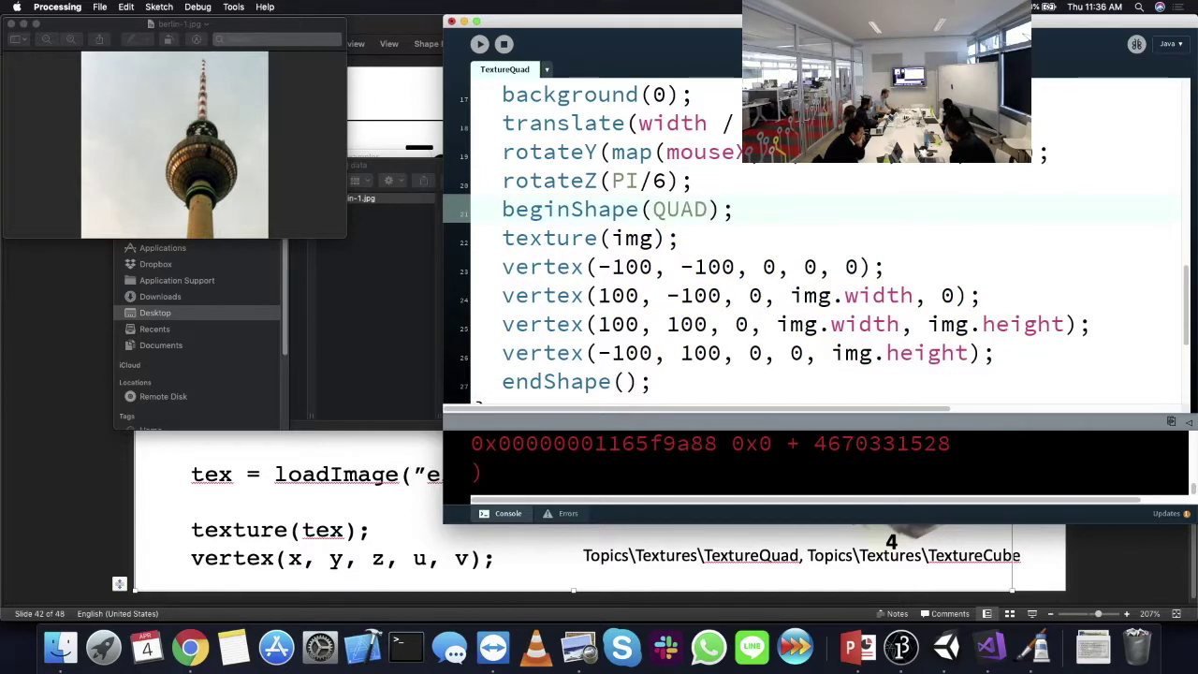
left_click(479, 44)
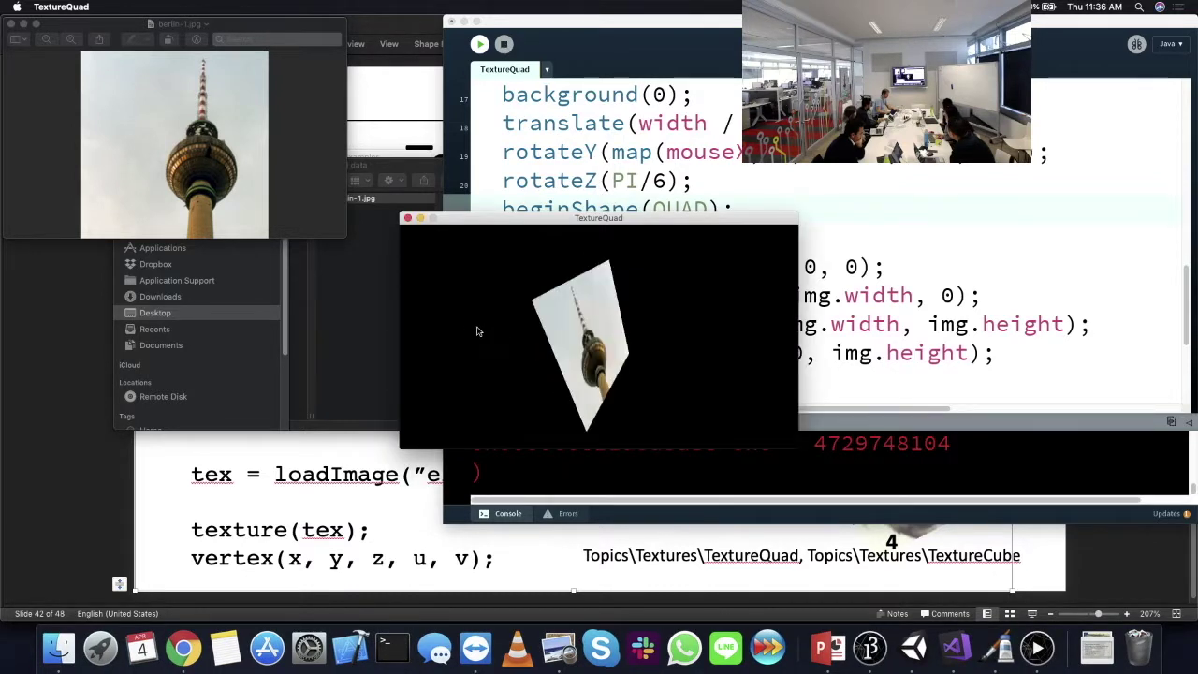
left_click(530, 181)
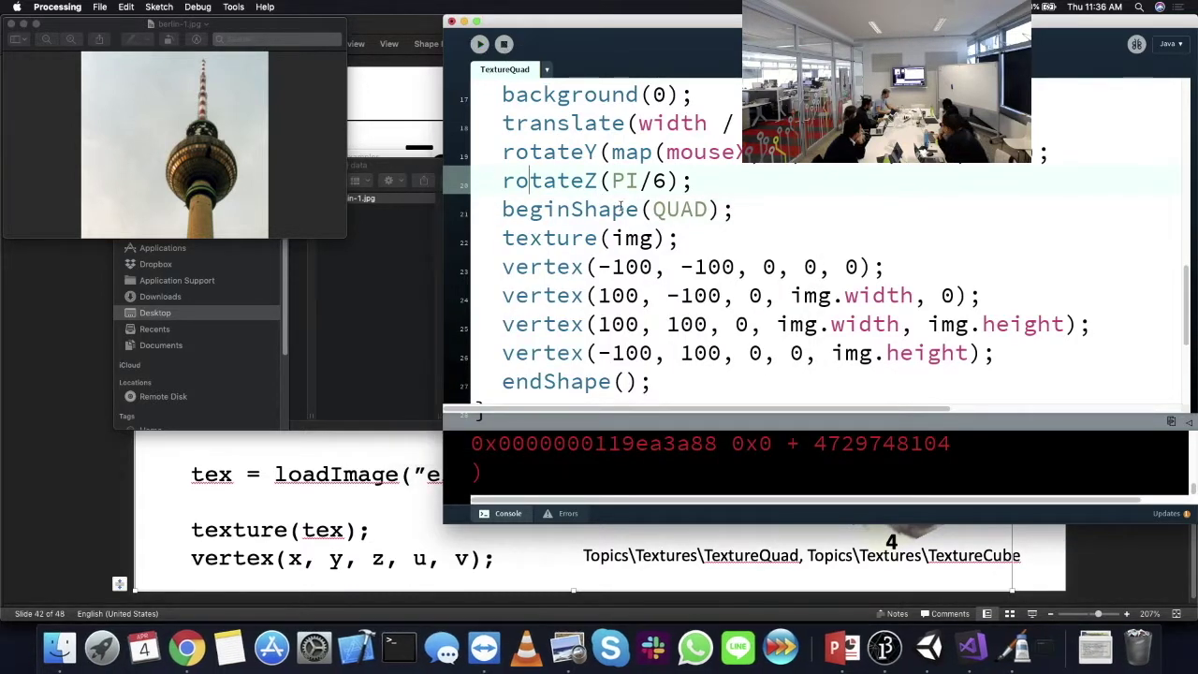
- Highlight the texture(img) call and trace it back to where img is loaded
left_click_drag(503, 238, 688, 234)
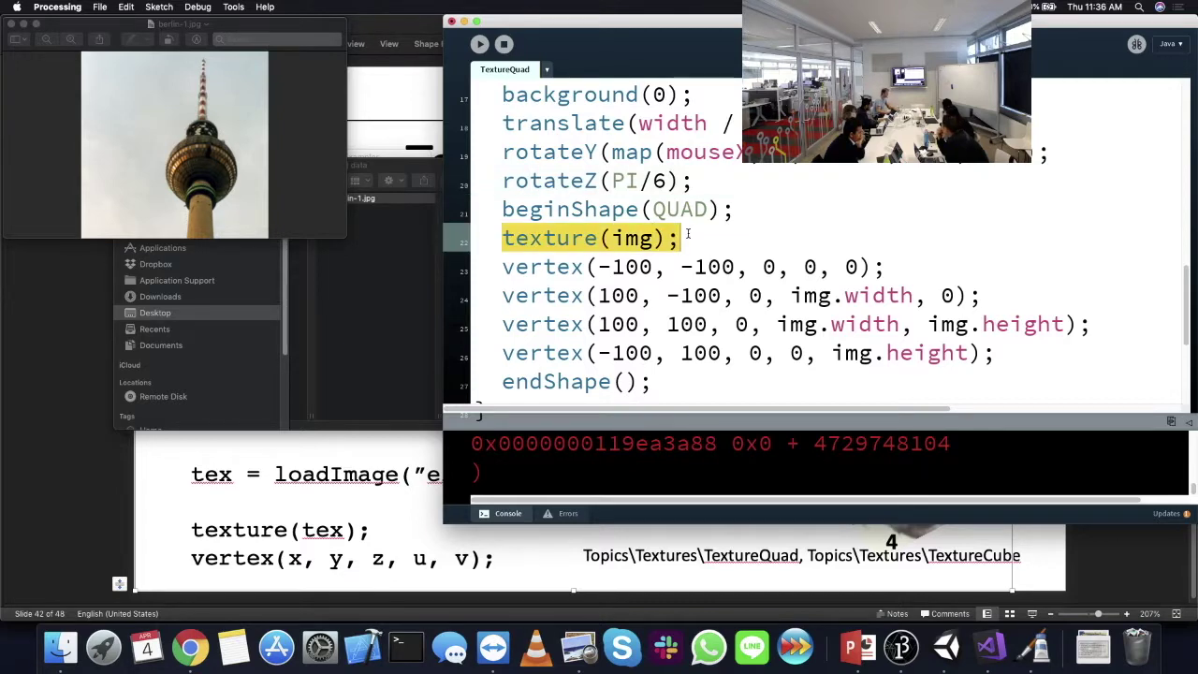
scroll(586, 241, "up", 5)
double_click(521, 208)
scroll(522, 207, "down", 4)
left_click(503, 295)
left_click_drag(503, 295, 684, 291)
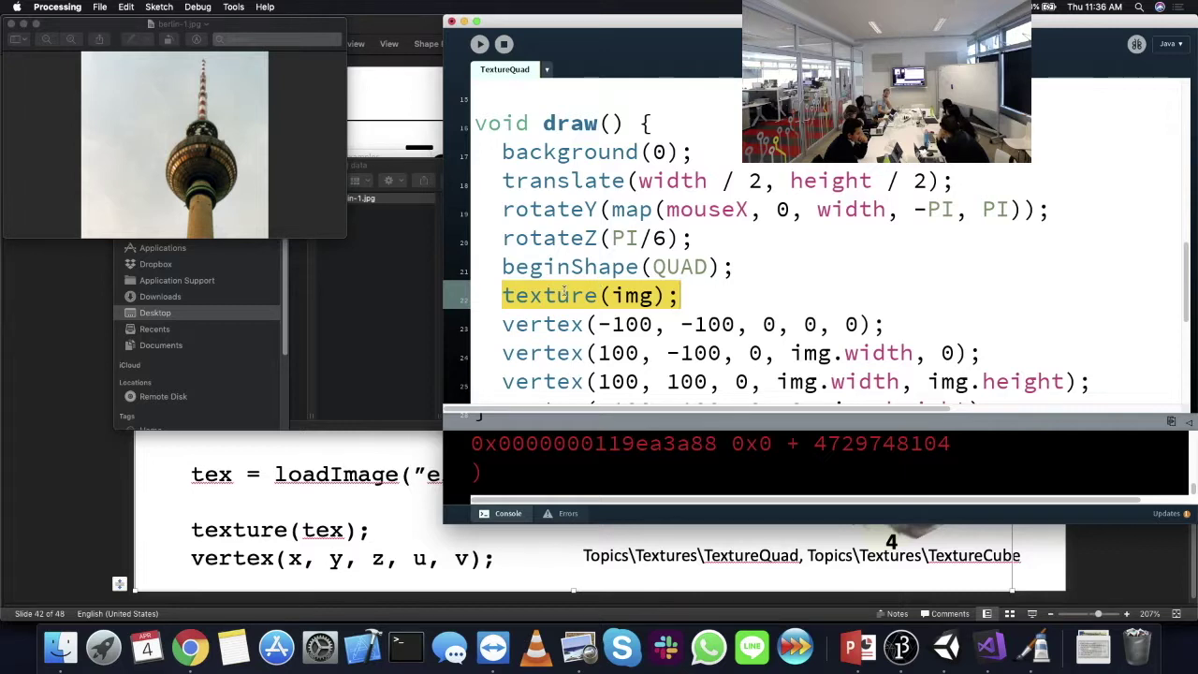
scroll(594, 287, "down", 1)
left_click_drag(502, 238, 737, 237)
scroll(738, 259, "down", 2)
left_click_drag(506, 212, 699, 205)
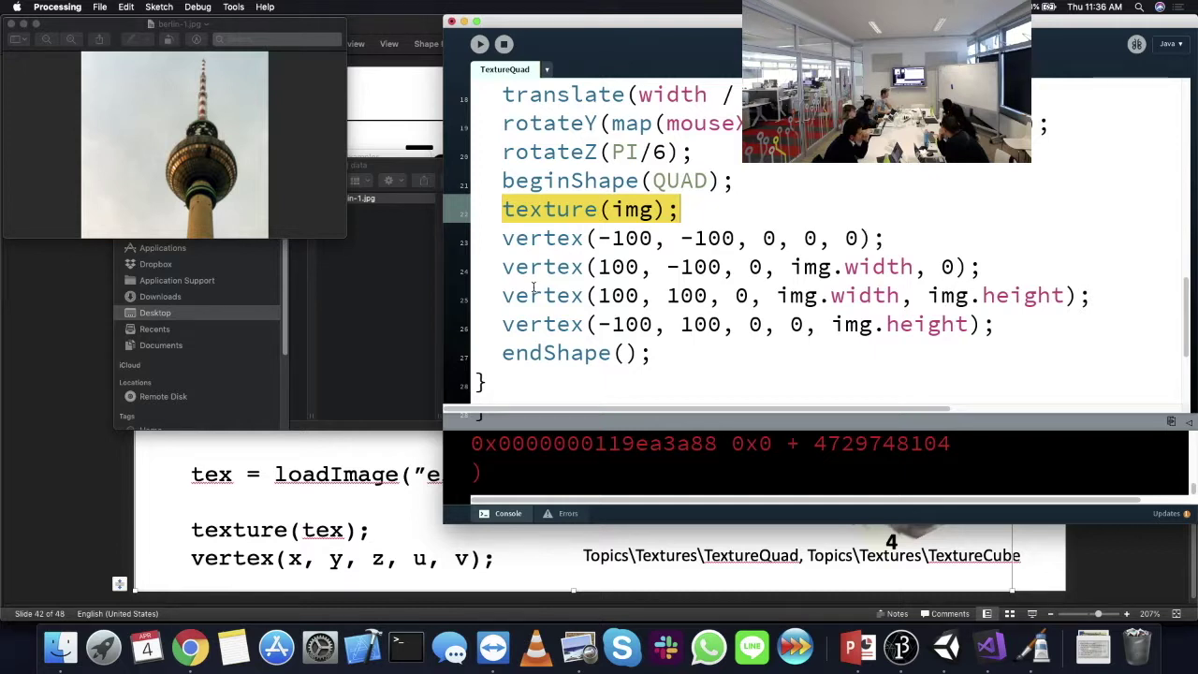
- Highlight the four vertex() calls, trace their x, y, z positions, and highlight the first two calls' texture coordinates
left_click_drag(503, 238, 1009, 325)
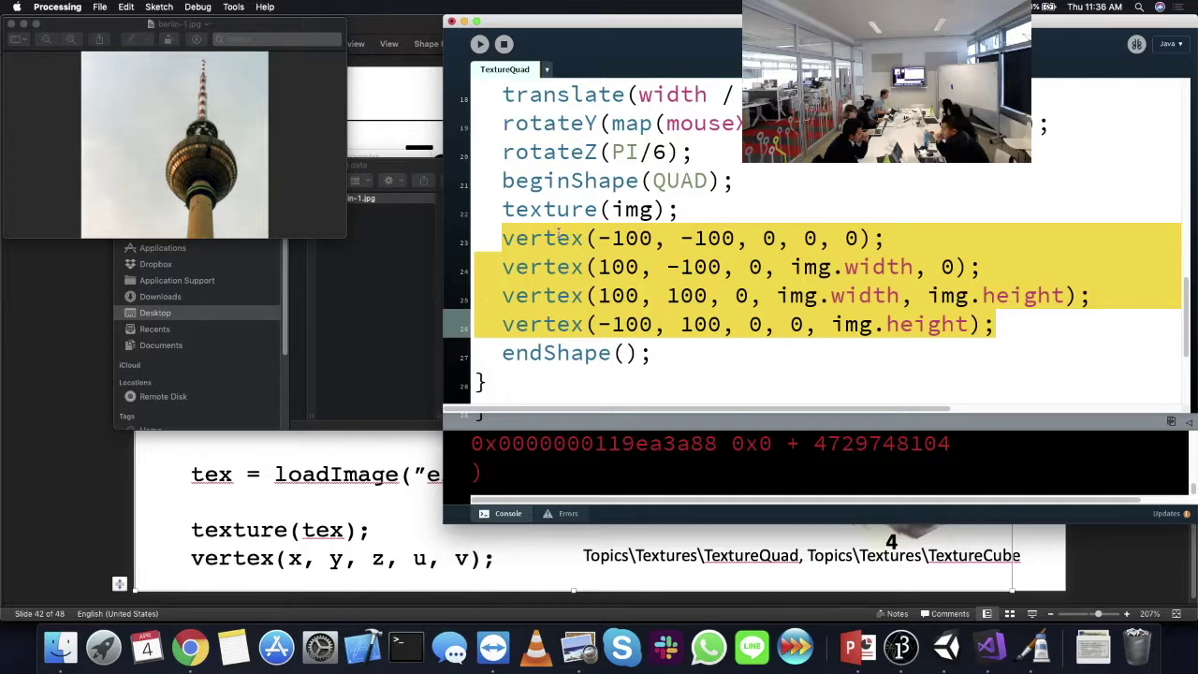
double_click(611, 240)
double_click(698, 240)
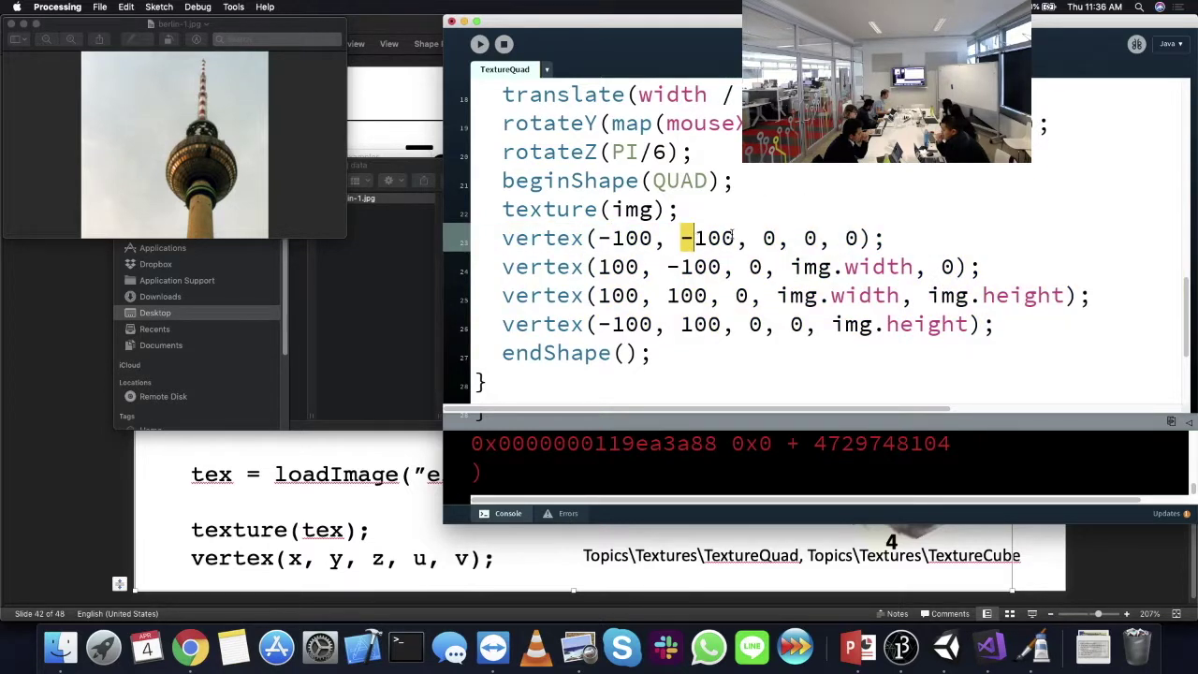
left_click(771, 239)
left_click(604, 267)
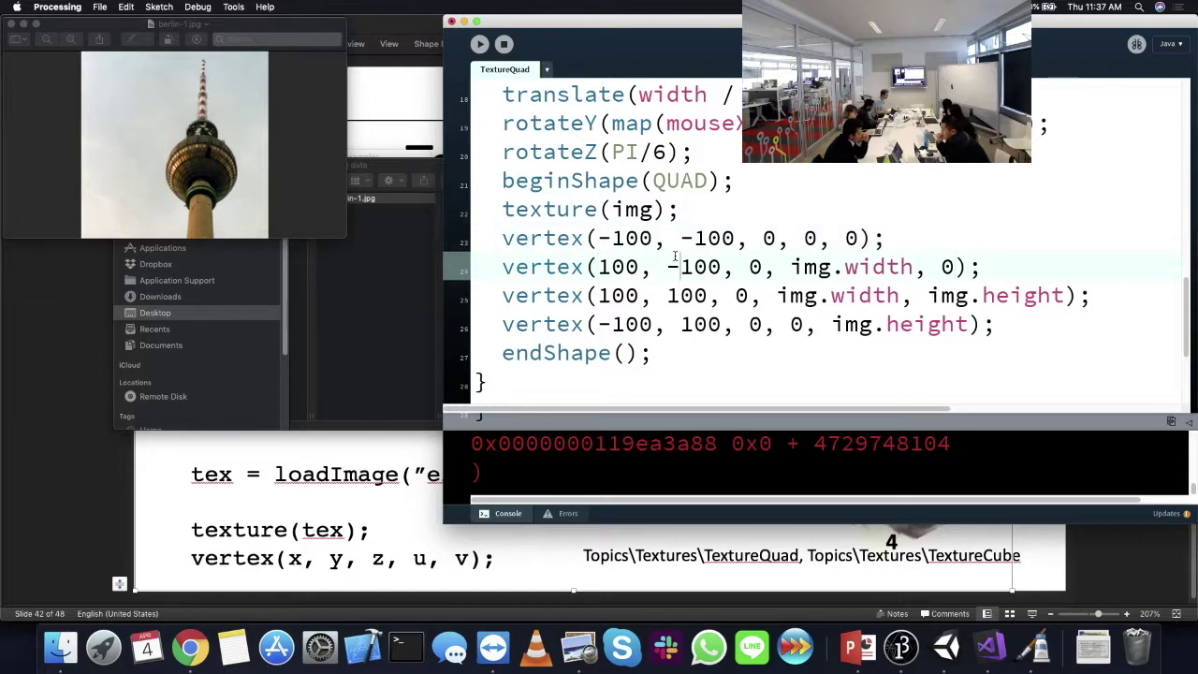
left_click(604, 295)
left_click(680, 295)
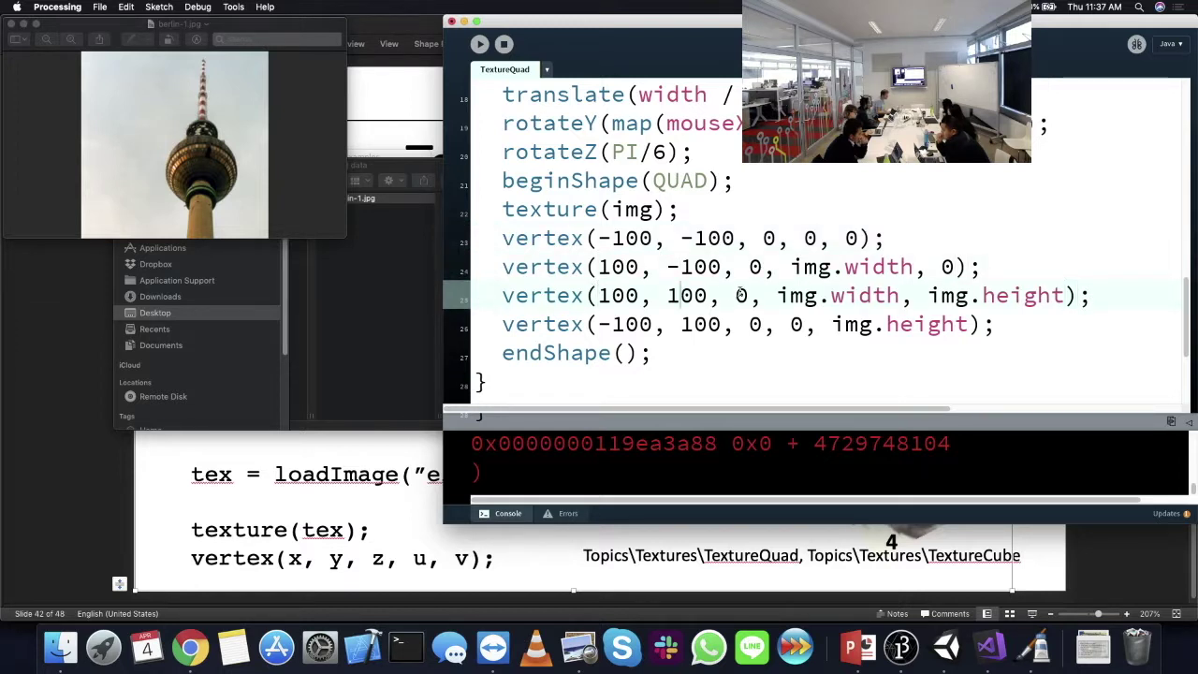
left_click(609, 324)
left_click(746, 324)
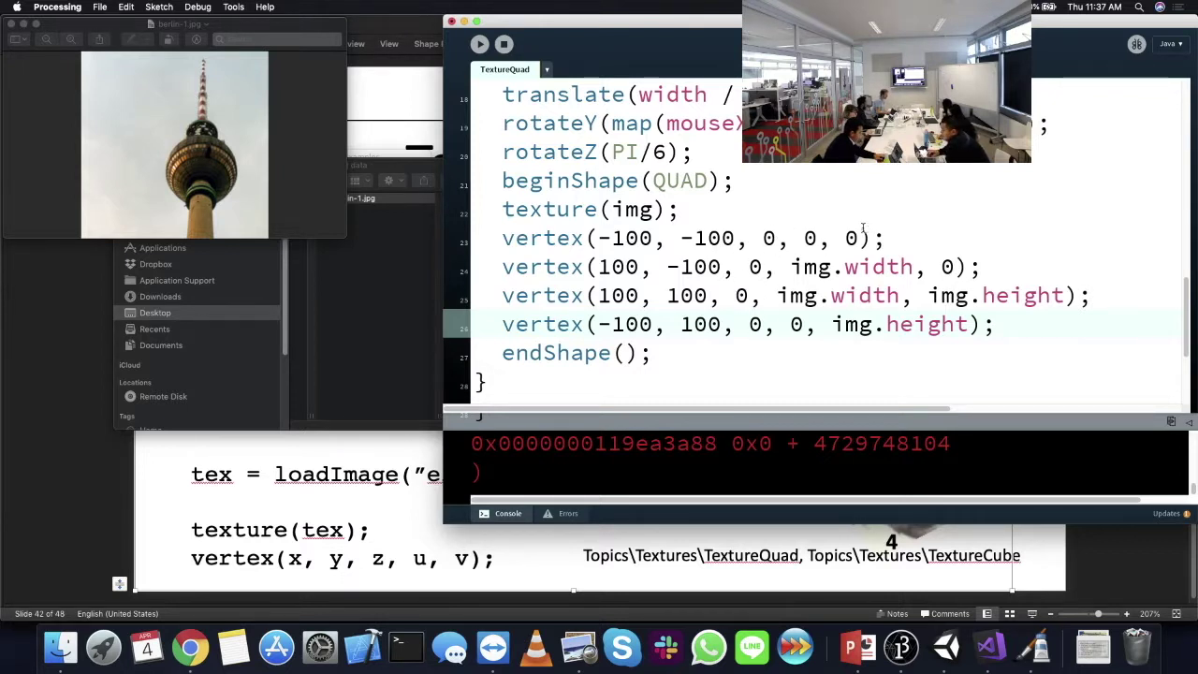
left_click_drag(804, 238, 860, 237)
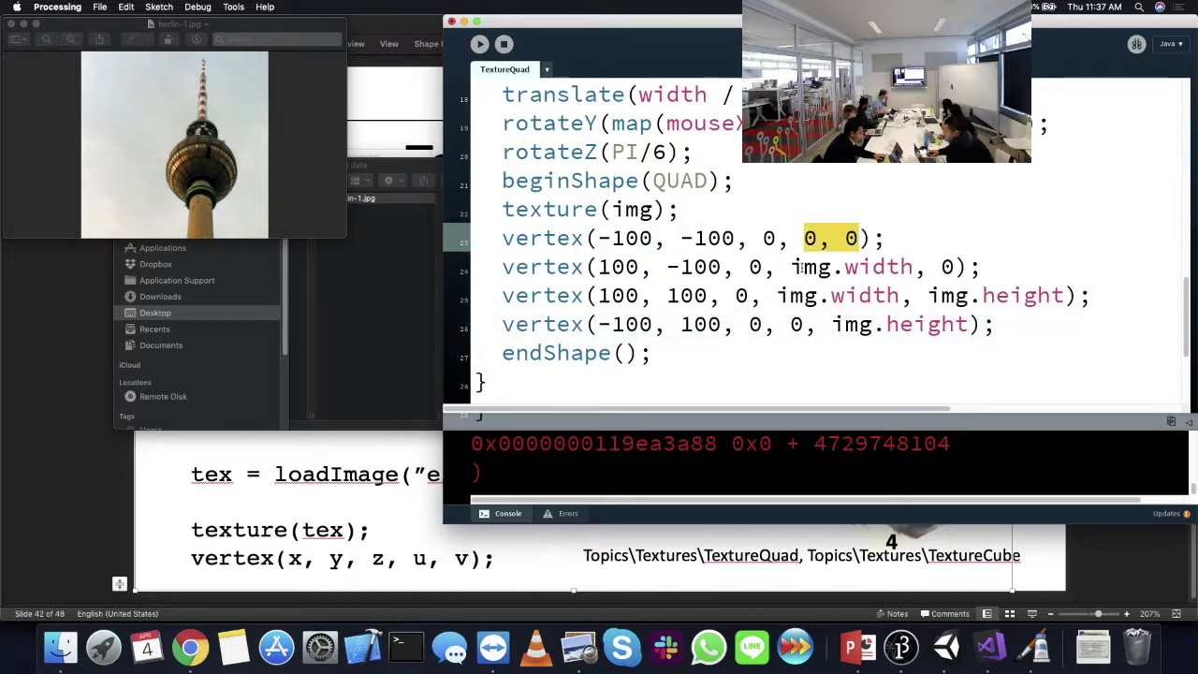
left_click_drag(792, 266, 955, 266)
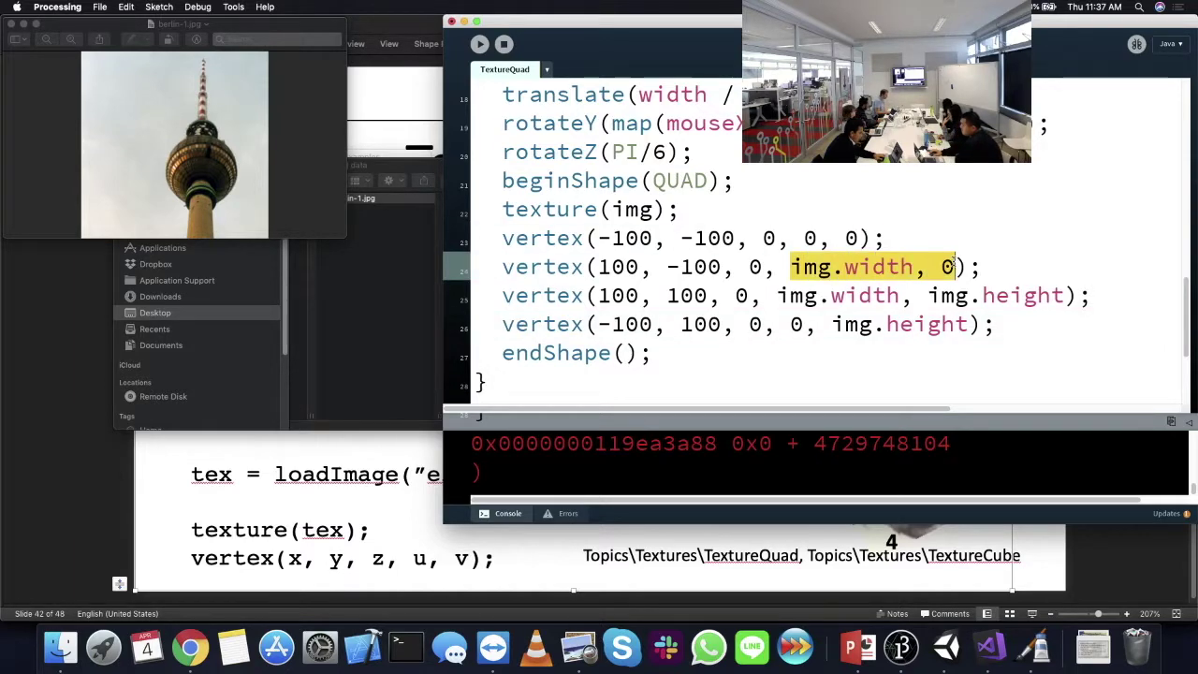
- Copy textureMode(NORMAL); from the Texture Mapping slide in PowerPoint and add it below noStroke(); in the TextureQuad setup() function
left_click(331, 511)
left_click_drag(178, 327, 427, 325)
key("super+Tab")
left_click(581, 299)
scroll(590, 300, "up", 4)
scroll(590, 298, "down", 3)
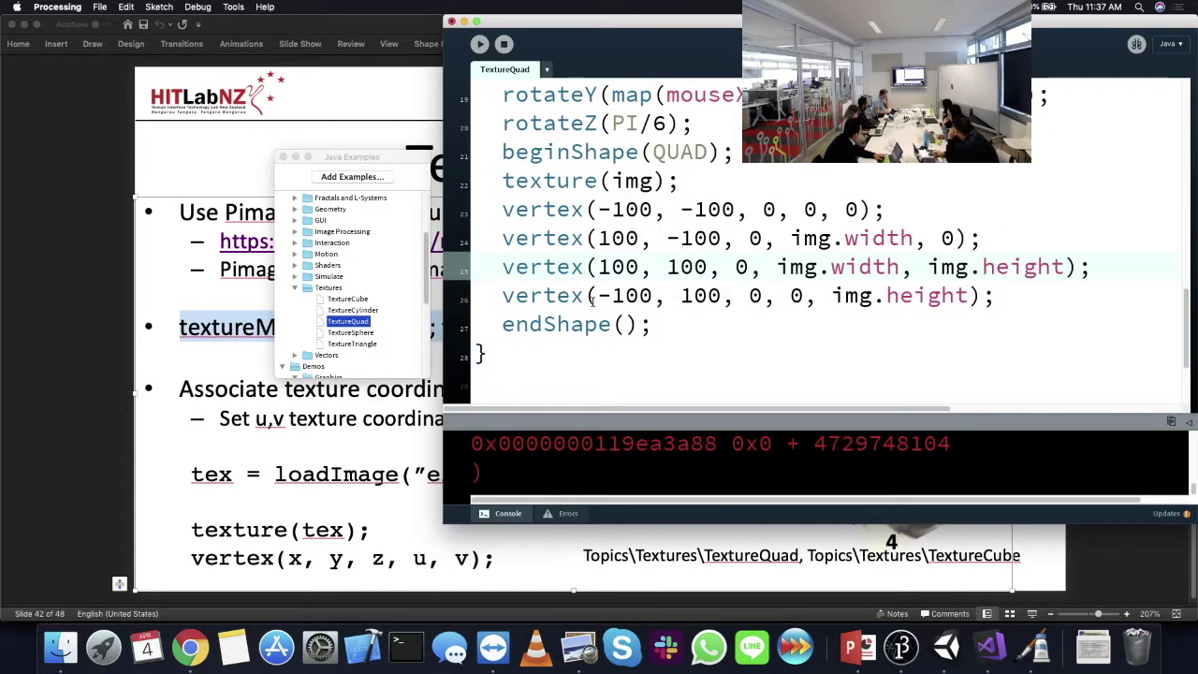
left_click(734, 118)
scroll(734, 118, "up", 5)
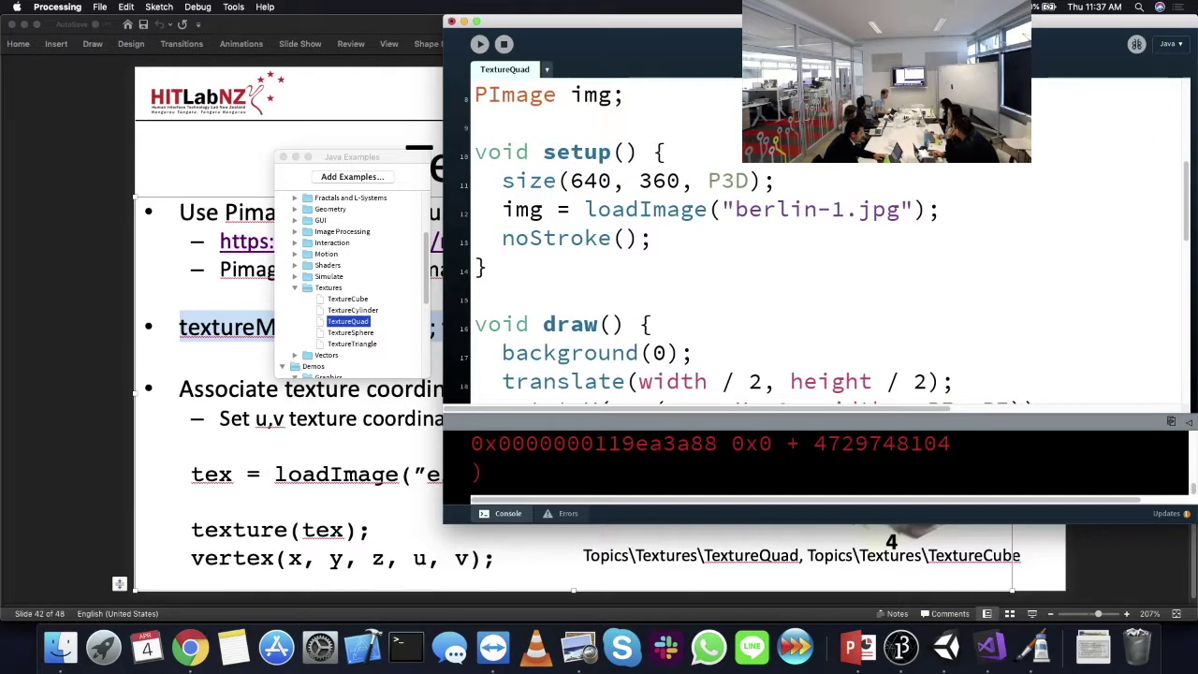
left_click(696, 237)
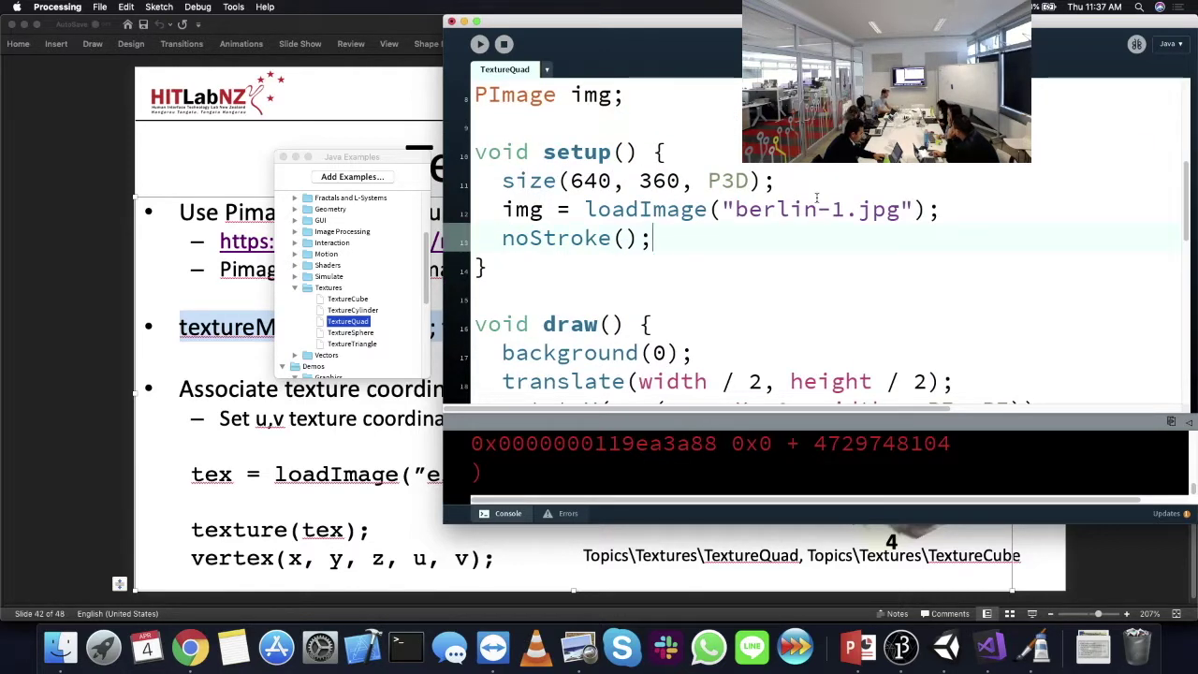
key("Return")
type("textureMode(NORMAL);")
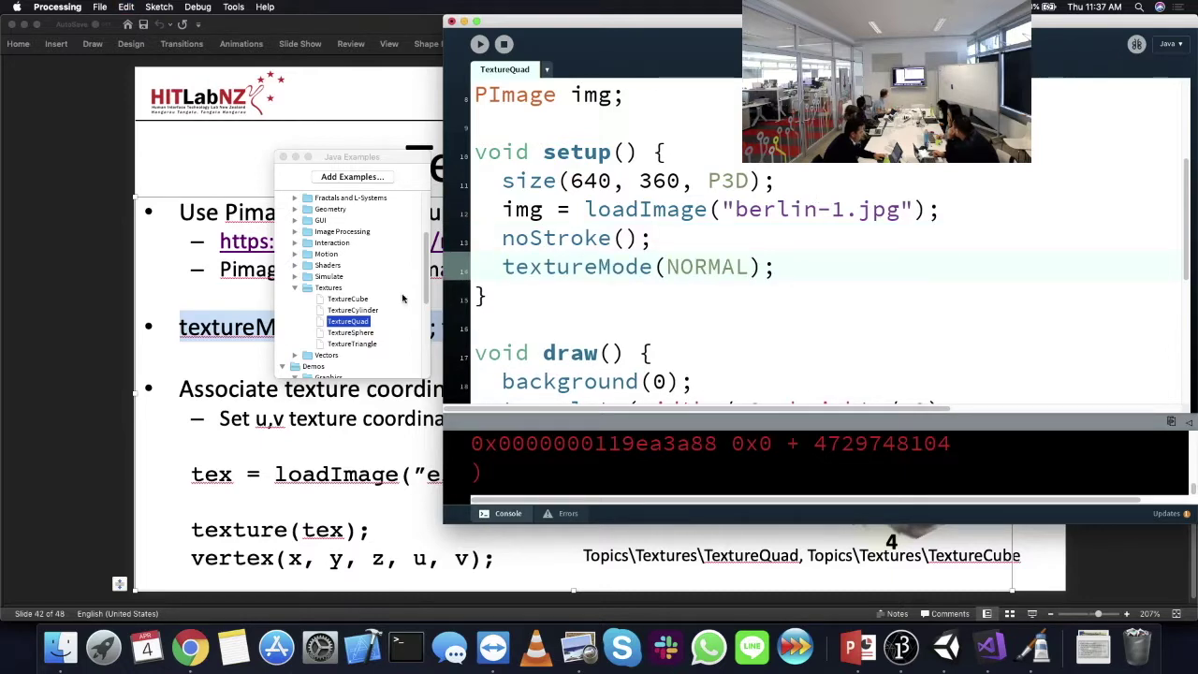
- Replace every img.width and img.height texture coordinate in the vertex() calls with 1
scroll(687, 286, "down", 5)
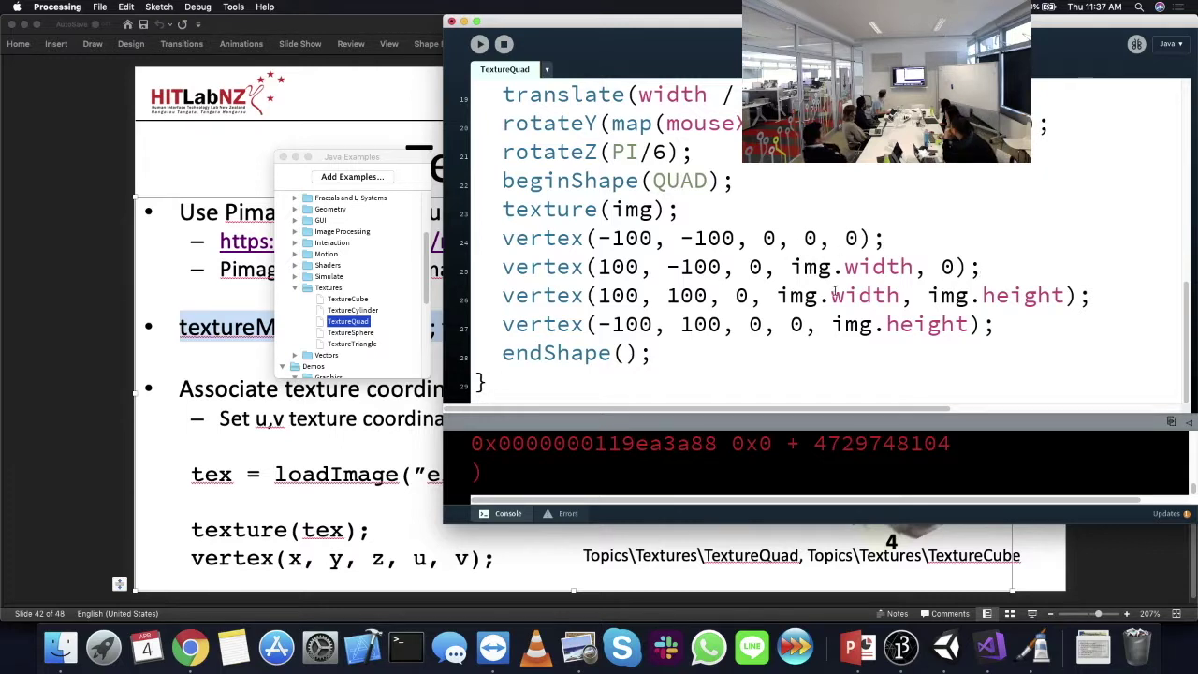
left_click_drag(792, 267, 914, 267)
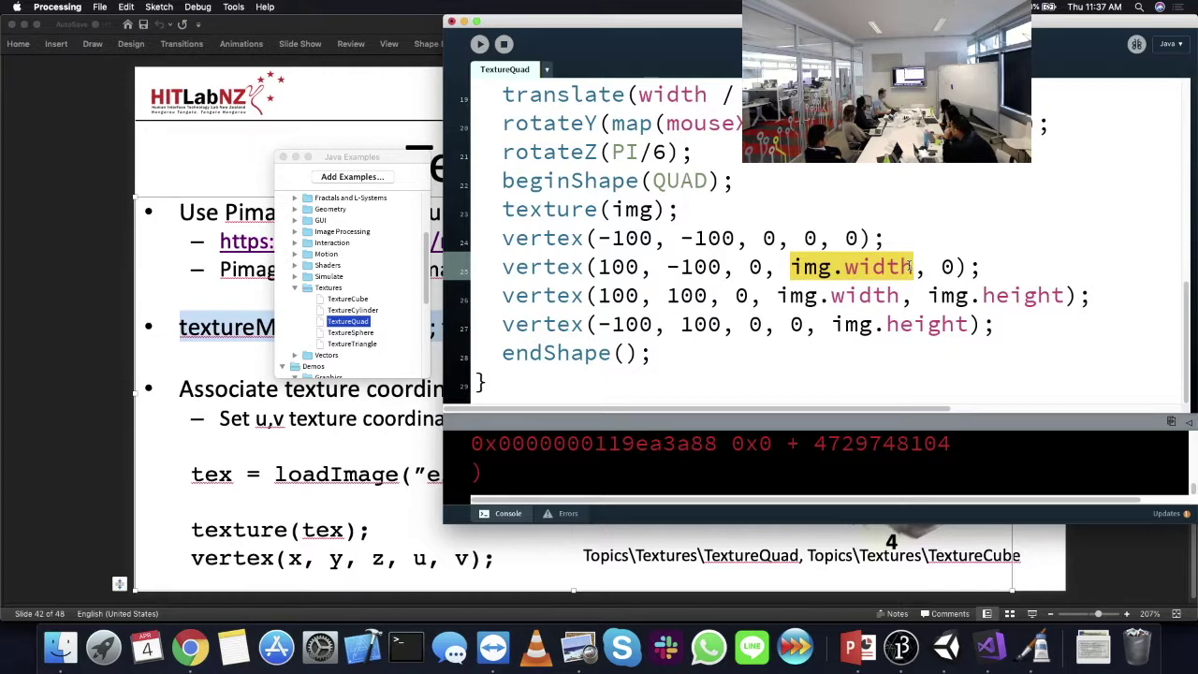
type("1")
left_click_drag(777, 296, 899, 296)
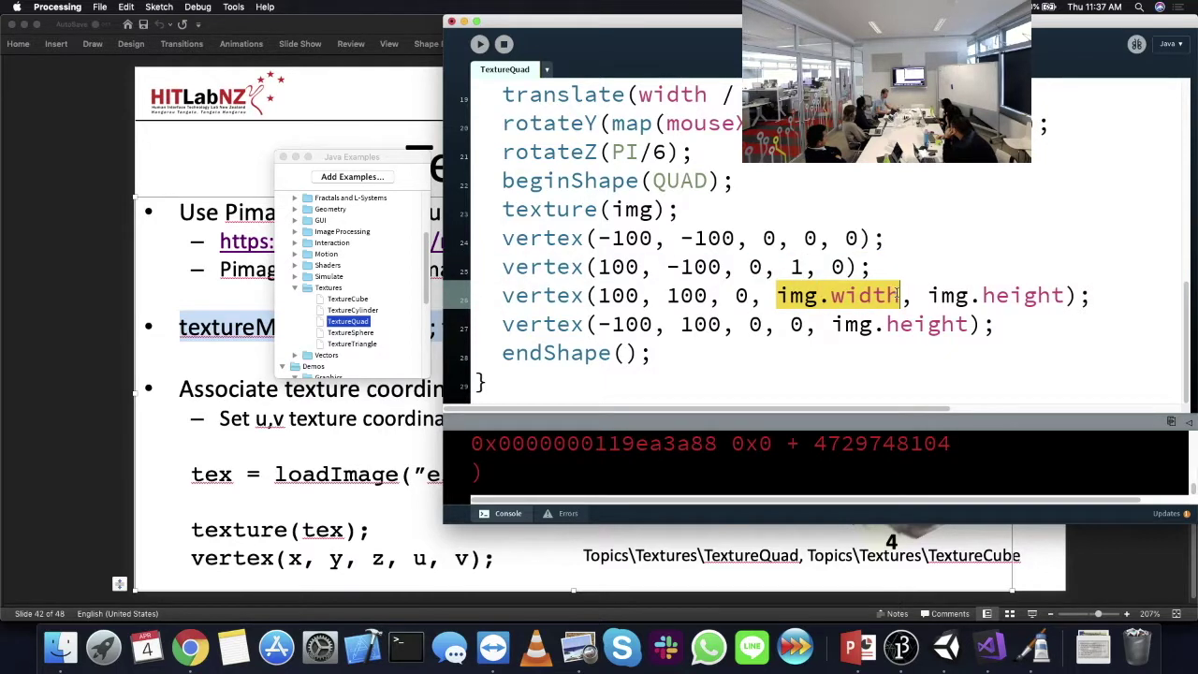
type("1")
left_click_drag(832, 324, 957, 323)
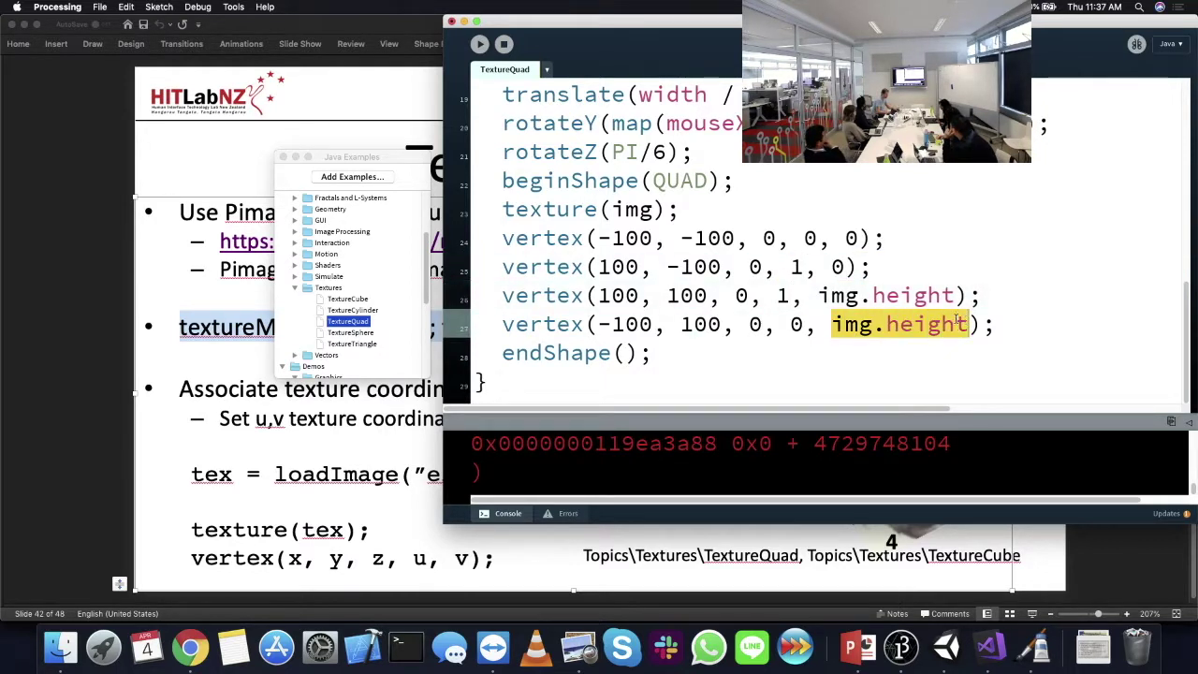
type("1")
left_click_drag(819, 295, 959, 295)
type("1")
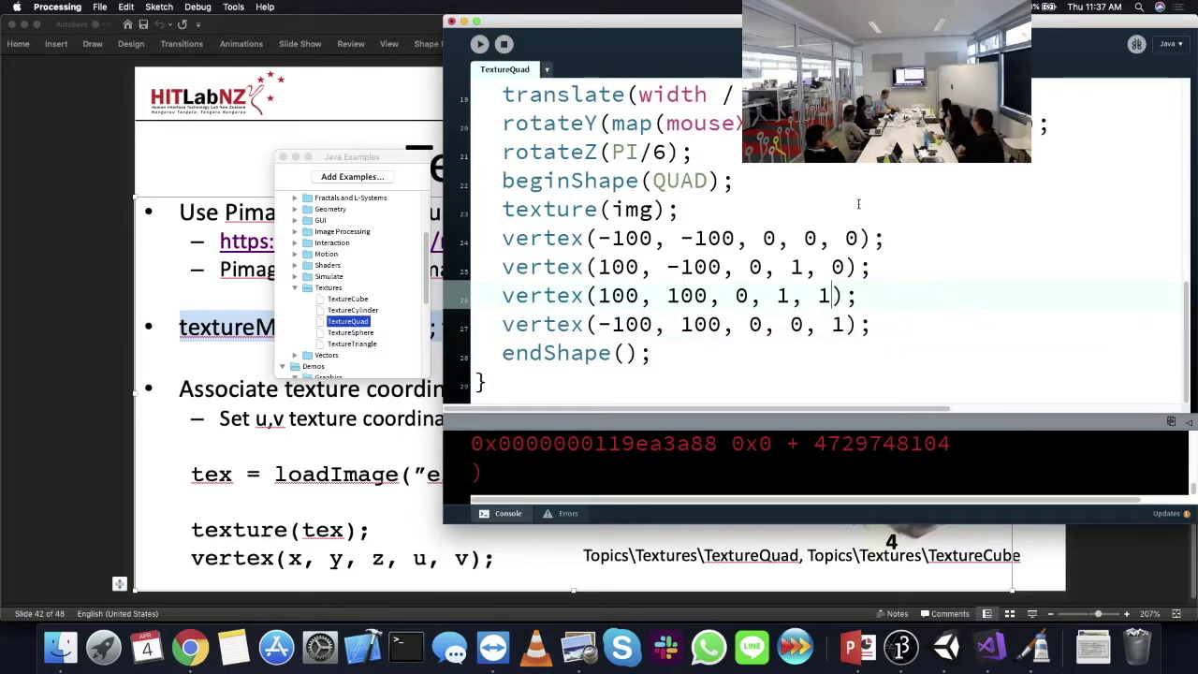
- Run the sketch, highlight the first vertex's texture coordinates, and place the TextureQuad output window beside the code
left_click(479, 44)
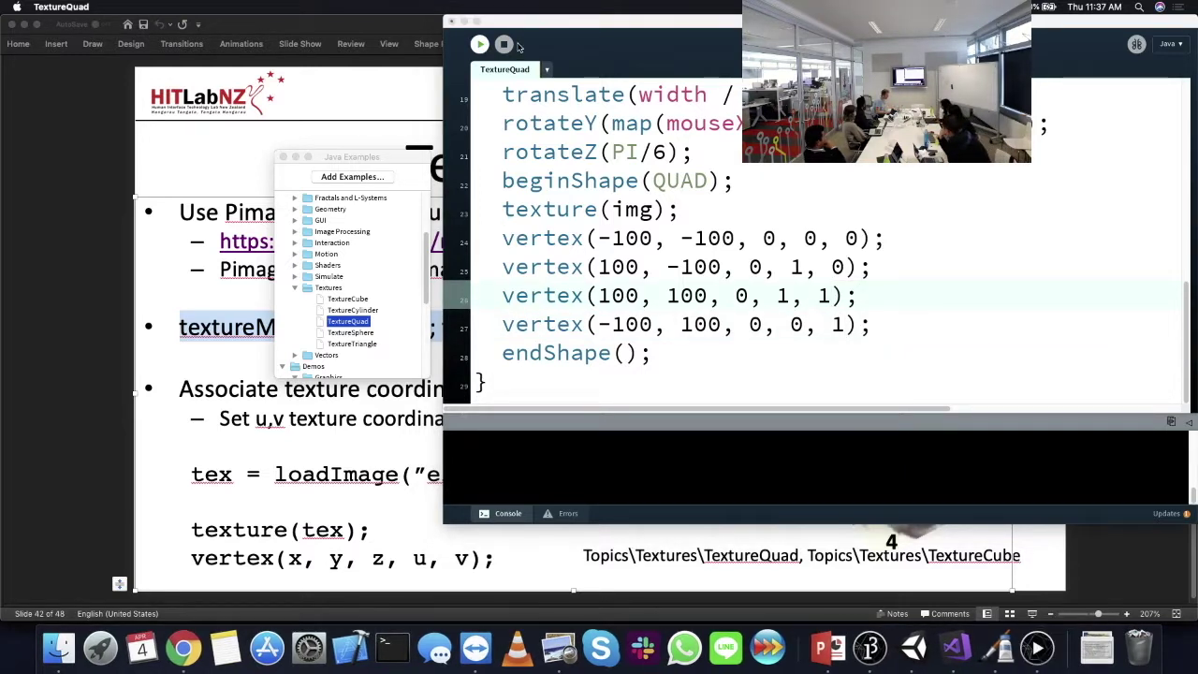
left_click(662, 126)
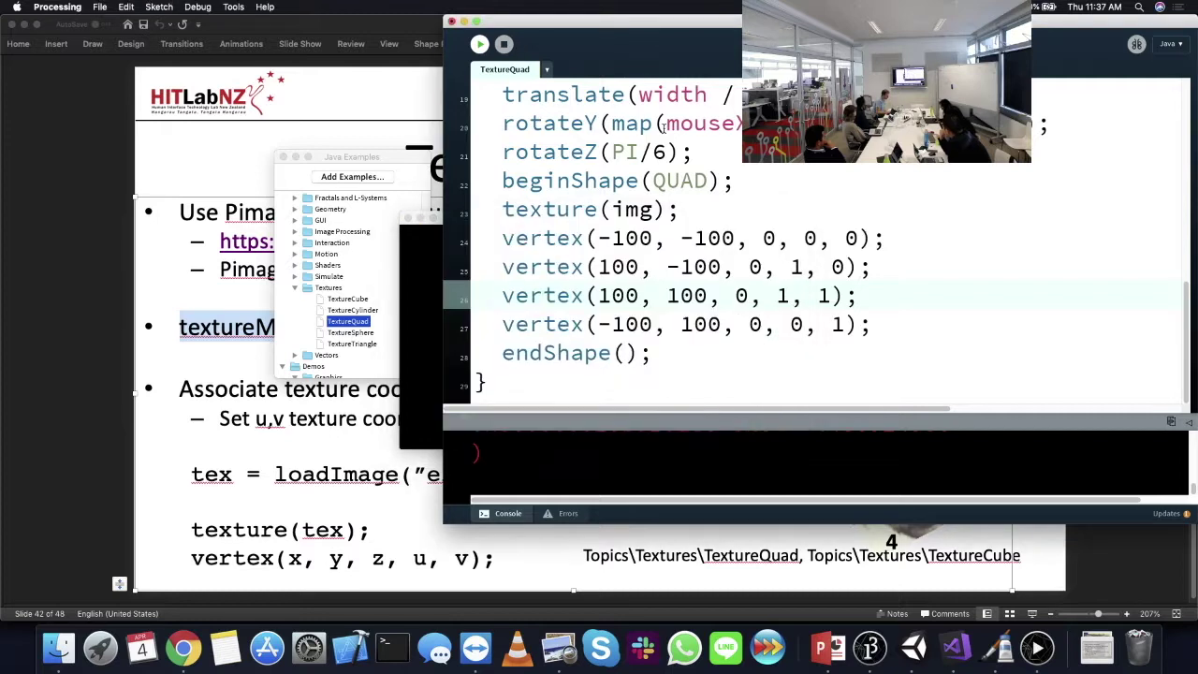
left_click_drag(598, 239, 859, 239)
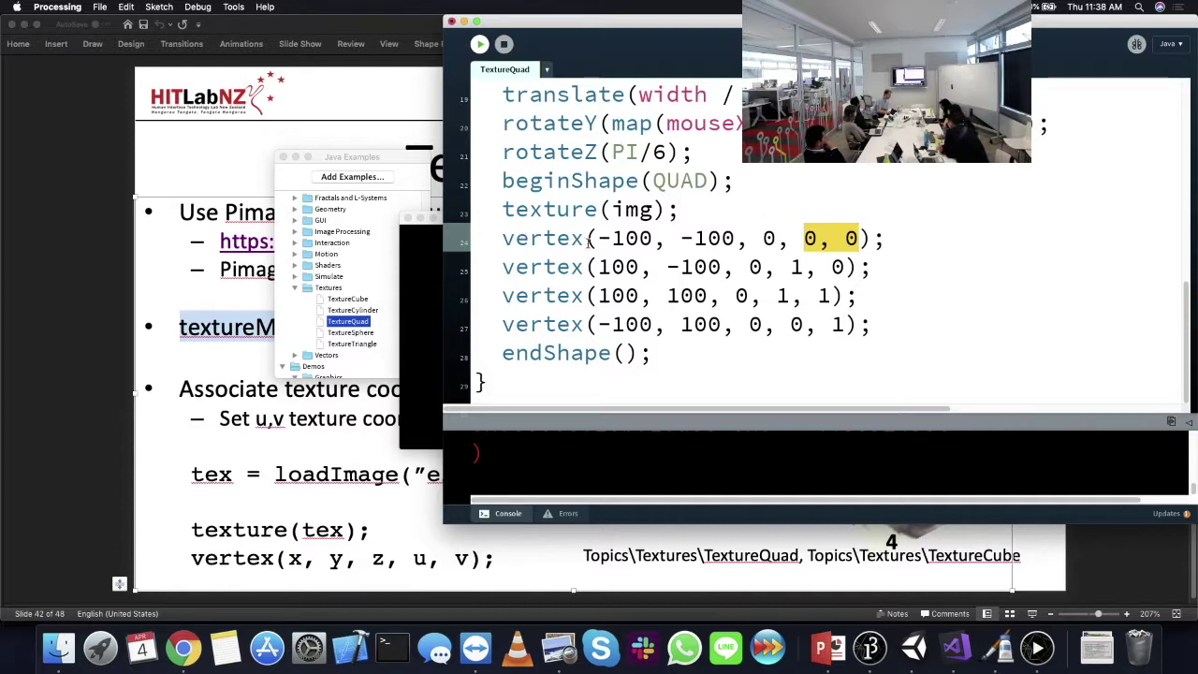
key("super+r")
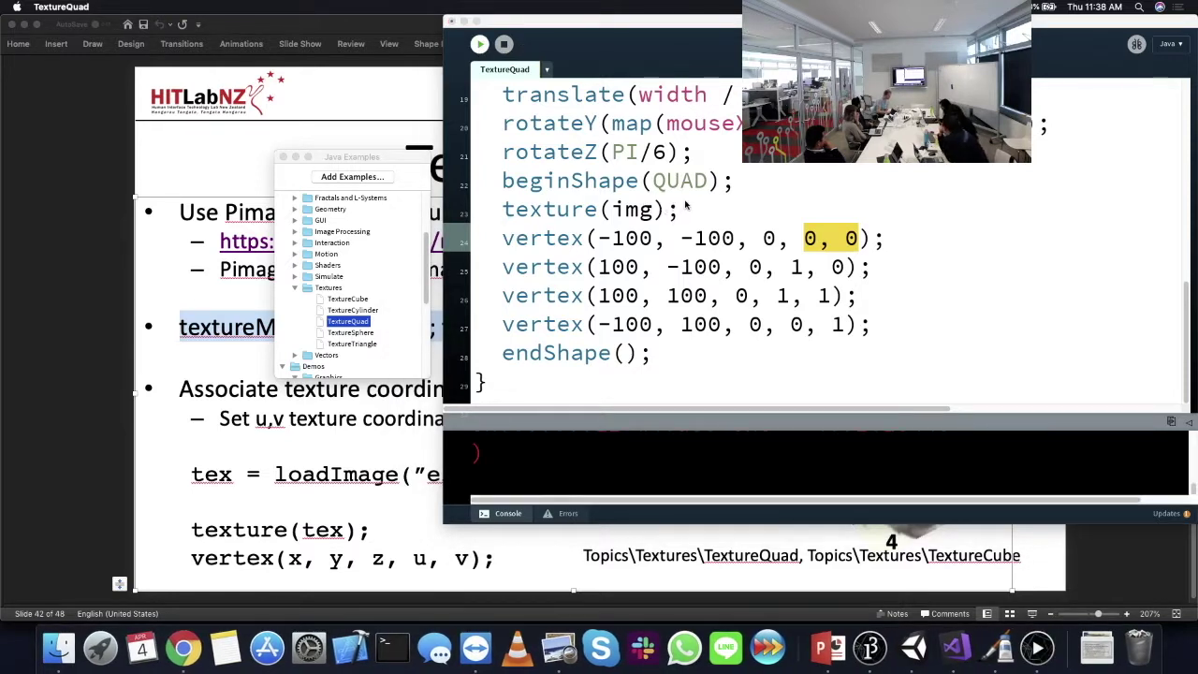
mouse_move(706, 218)
left_mouse_down()
mouse_move(478, 208)
mouse_move(402, 187)
left_mouse_up()
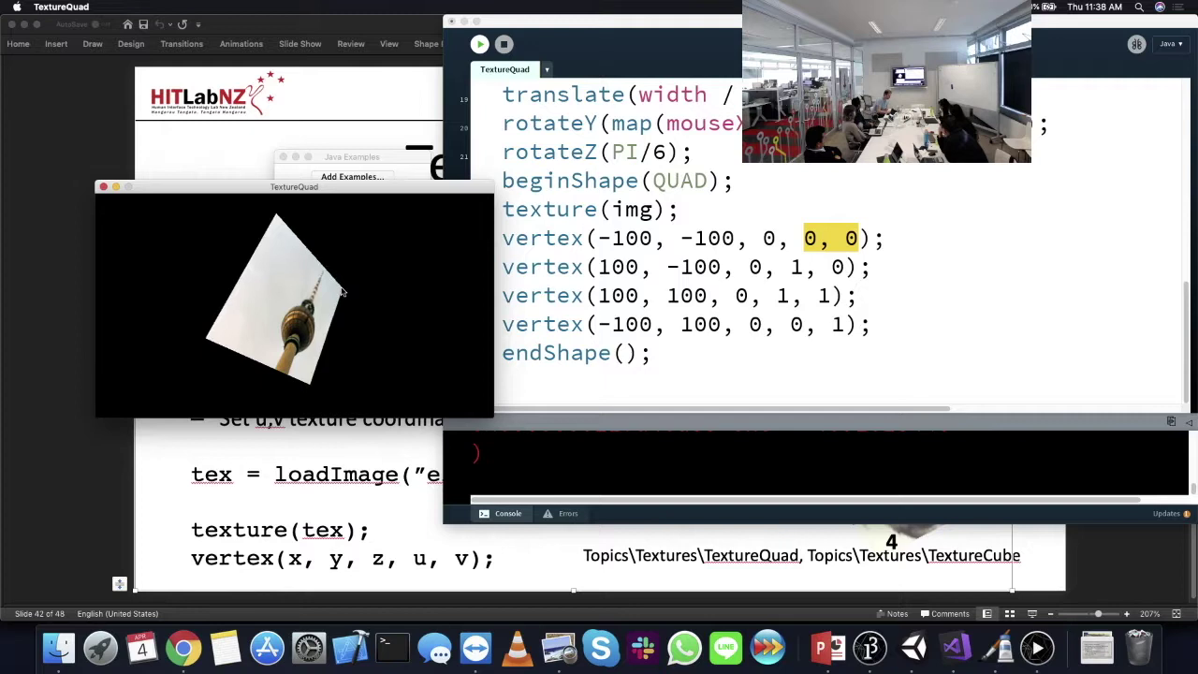
- Compare the normalized texture coordinates of the second, third and fourth vertices with the corners of the rendered quad
double_click(799, 268)
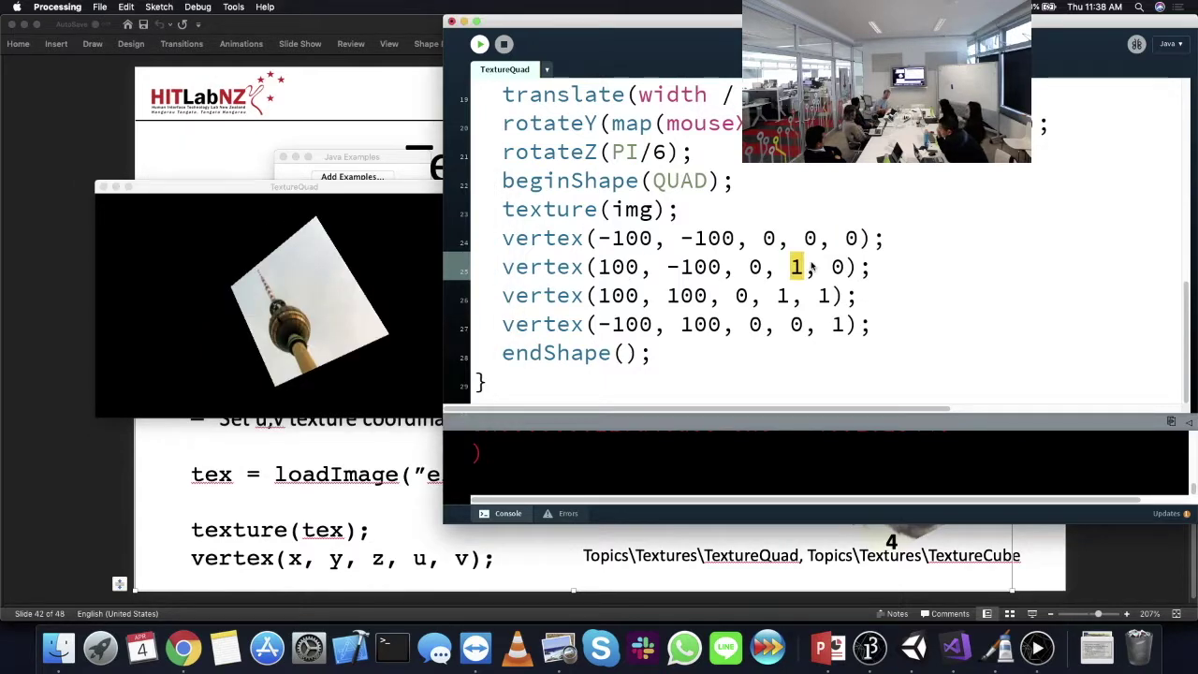
double_click(839, 269)
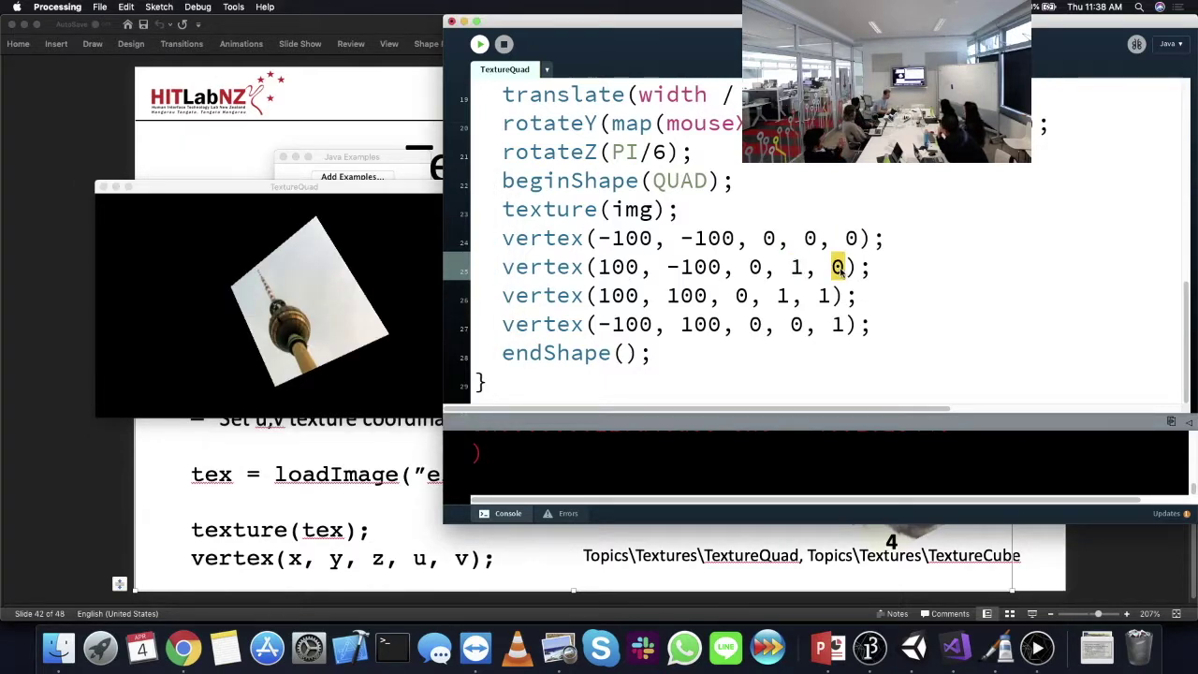
left_click(368, 321)
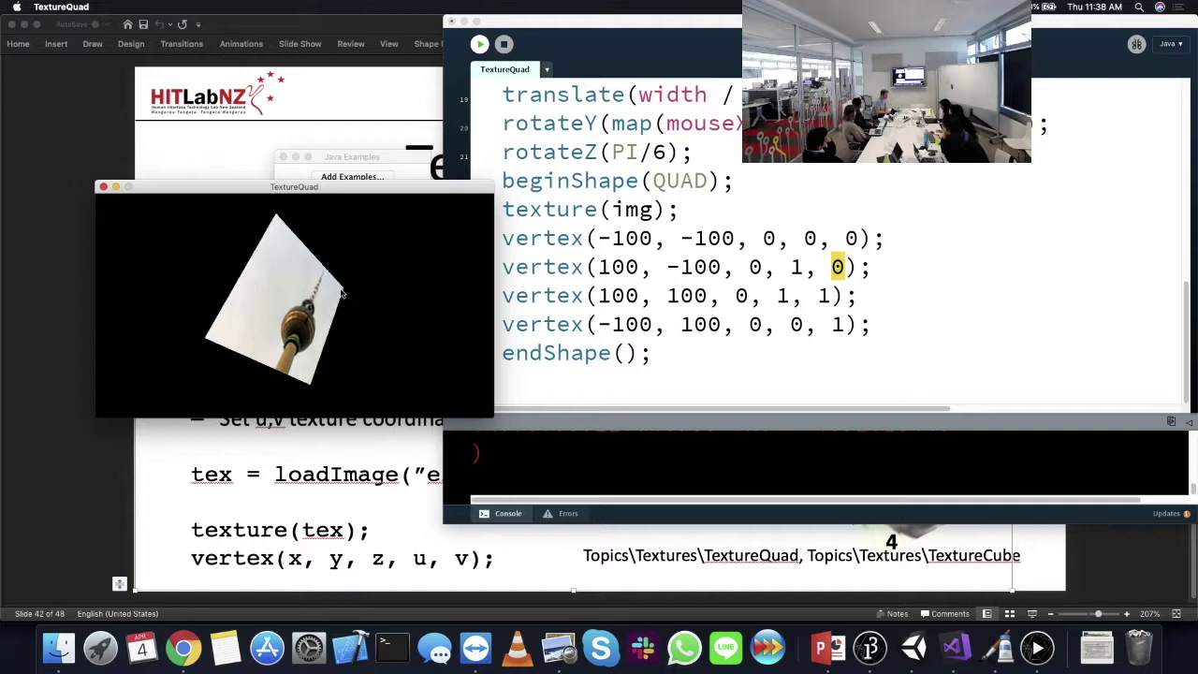
double_click(783, 296)
double_click(823, 296)
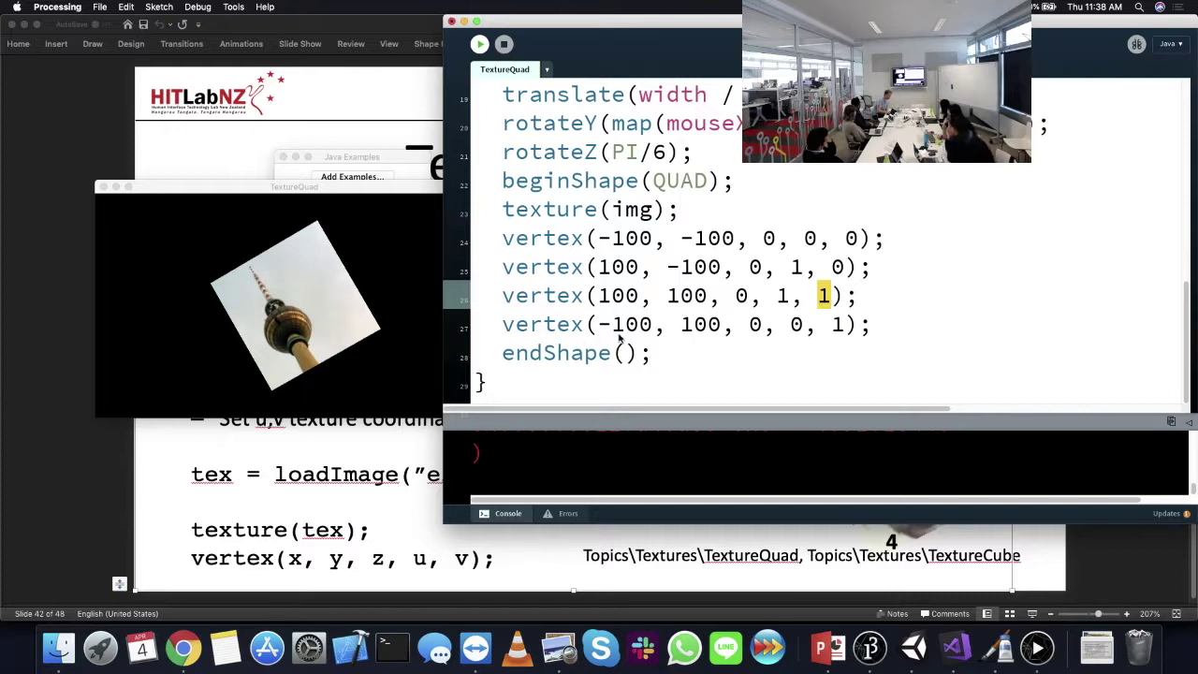
left_click_drag(599, 325, 653, 325)
double_click(688, 325)
left_click(792, 325)
double_click(796, 325)
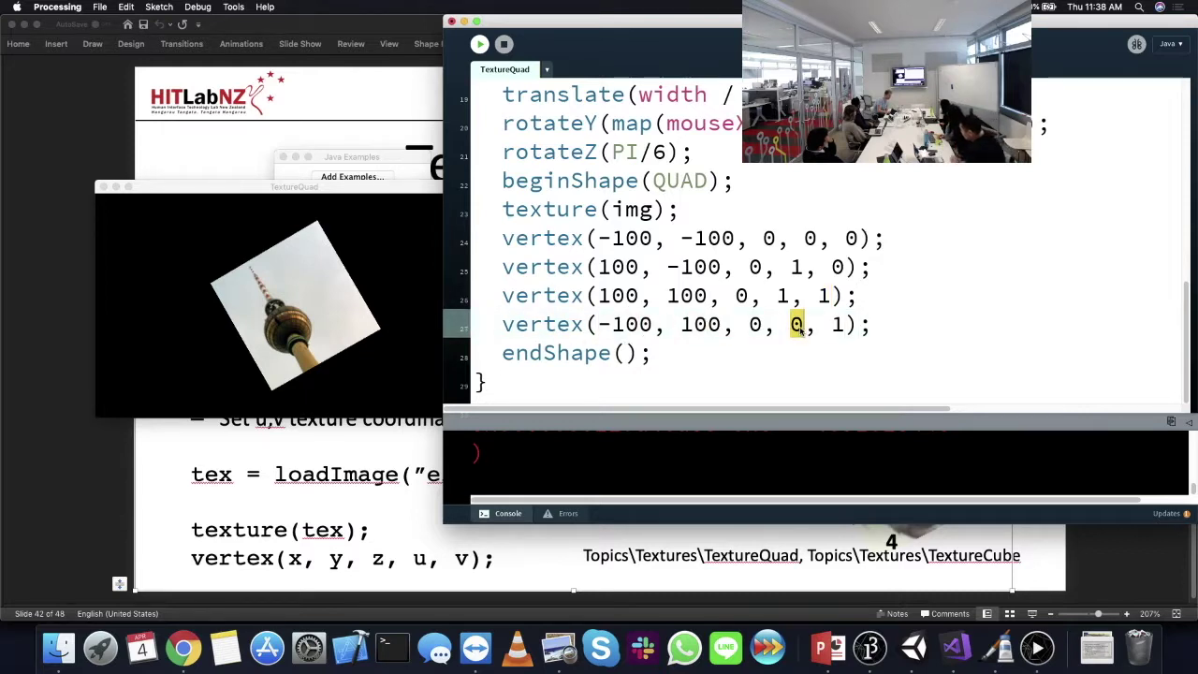
double_click(839, 324)
left_click(922, 328)
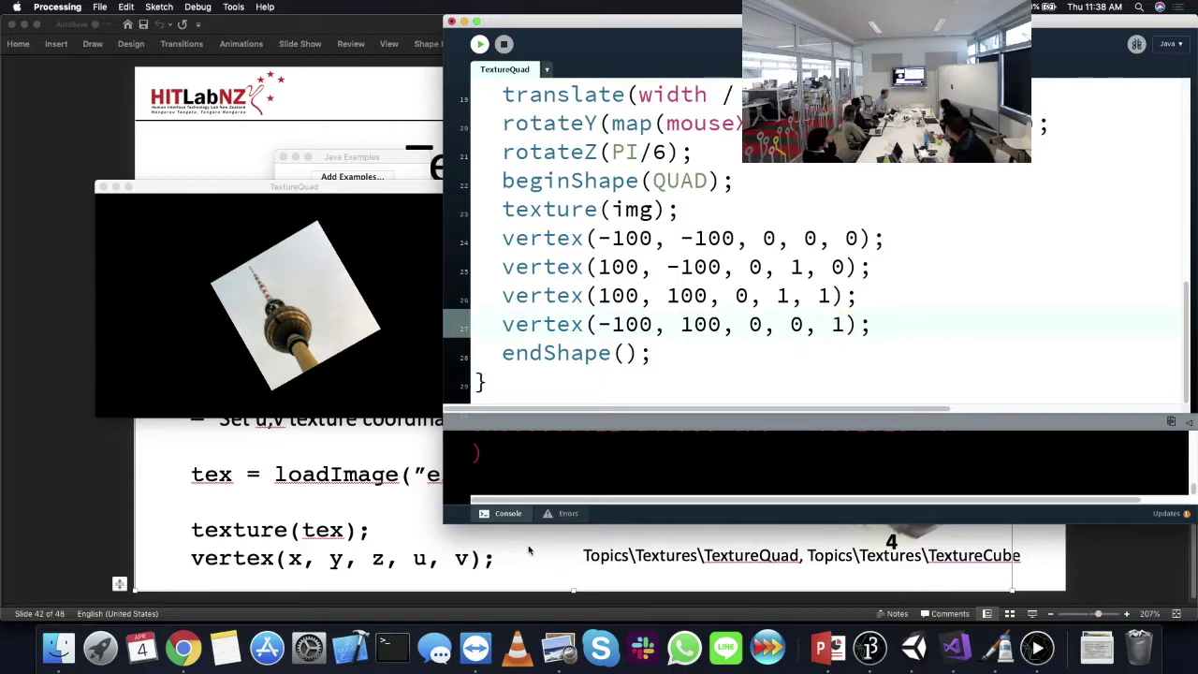
- Revisit the Texture Mapping slide, bring up berlin-1.jpg in Preview, and place the TextureQuad output window below the image
left_click(112, 513)
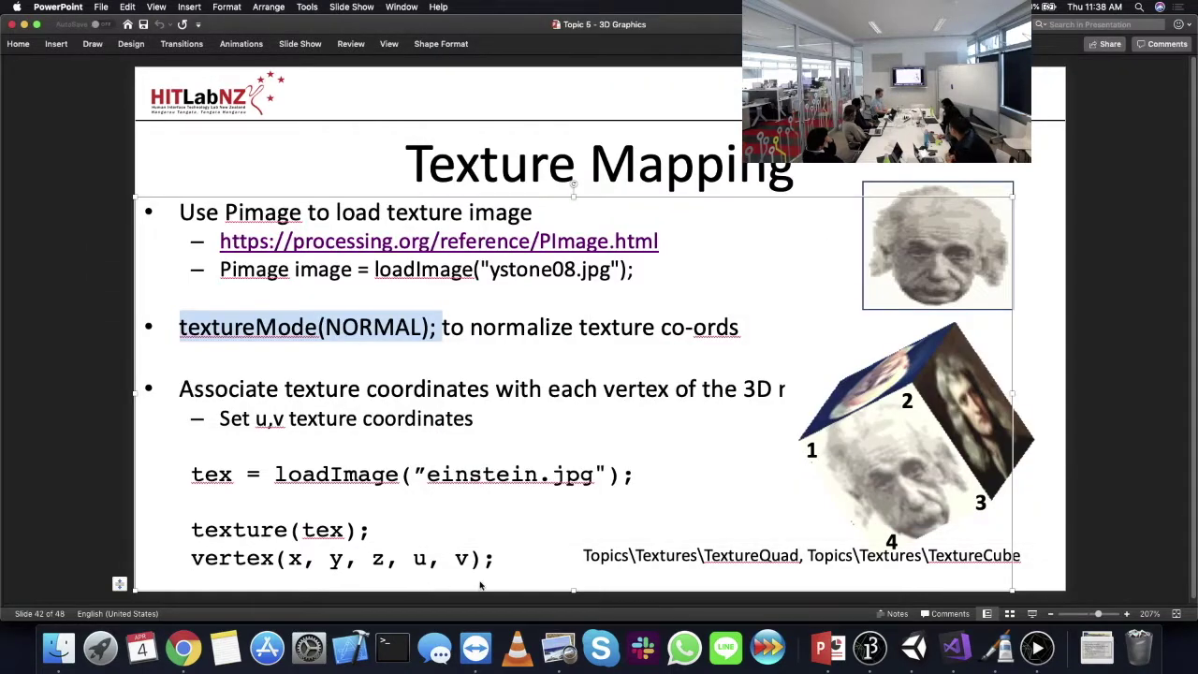
left_click(1097, 472)
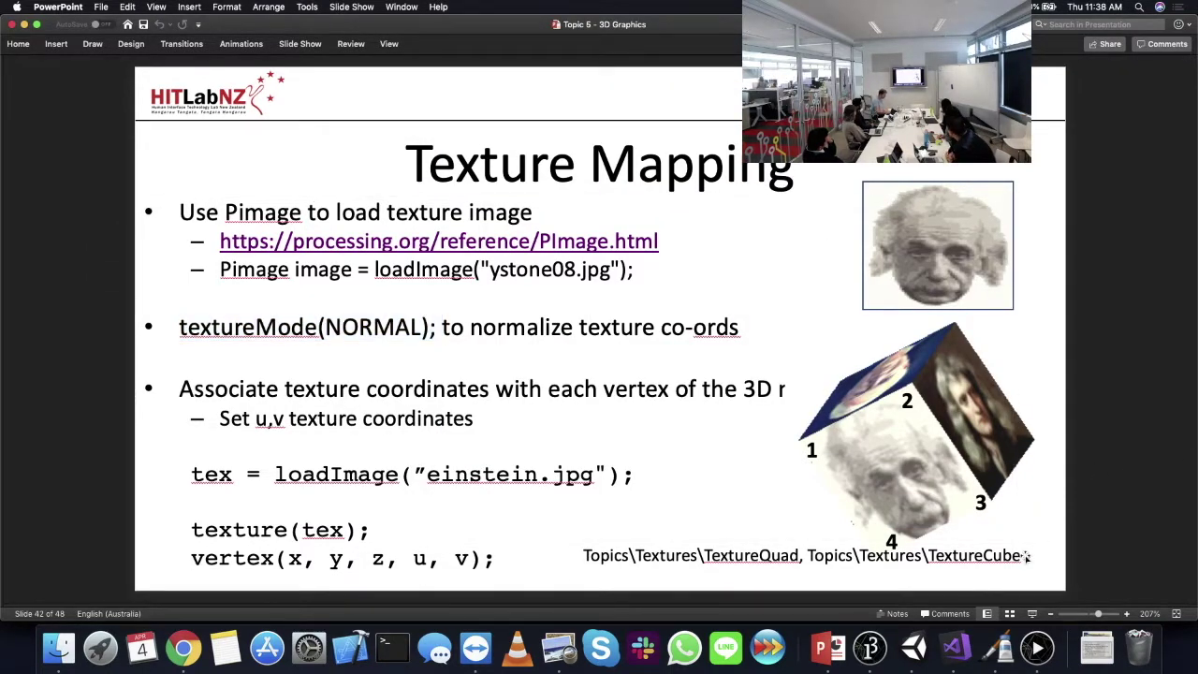
left_click(870, 647)
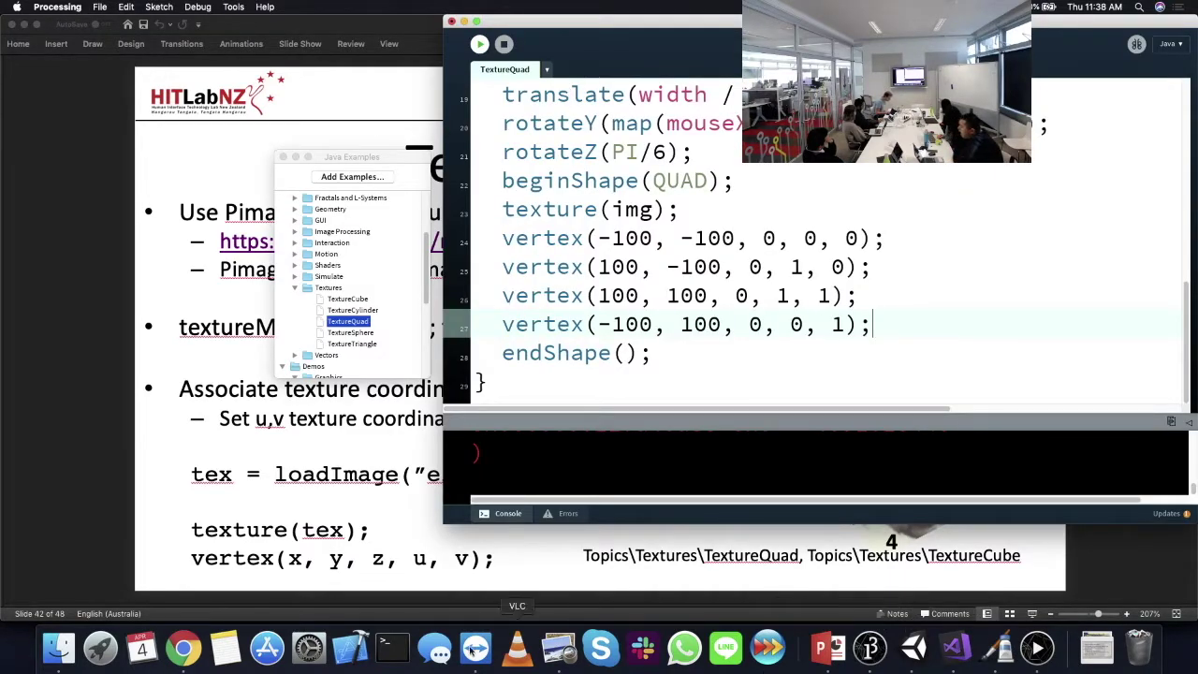
left_click(559, 648)
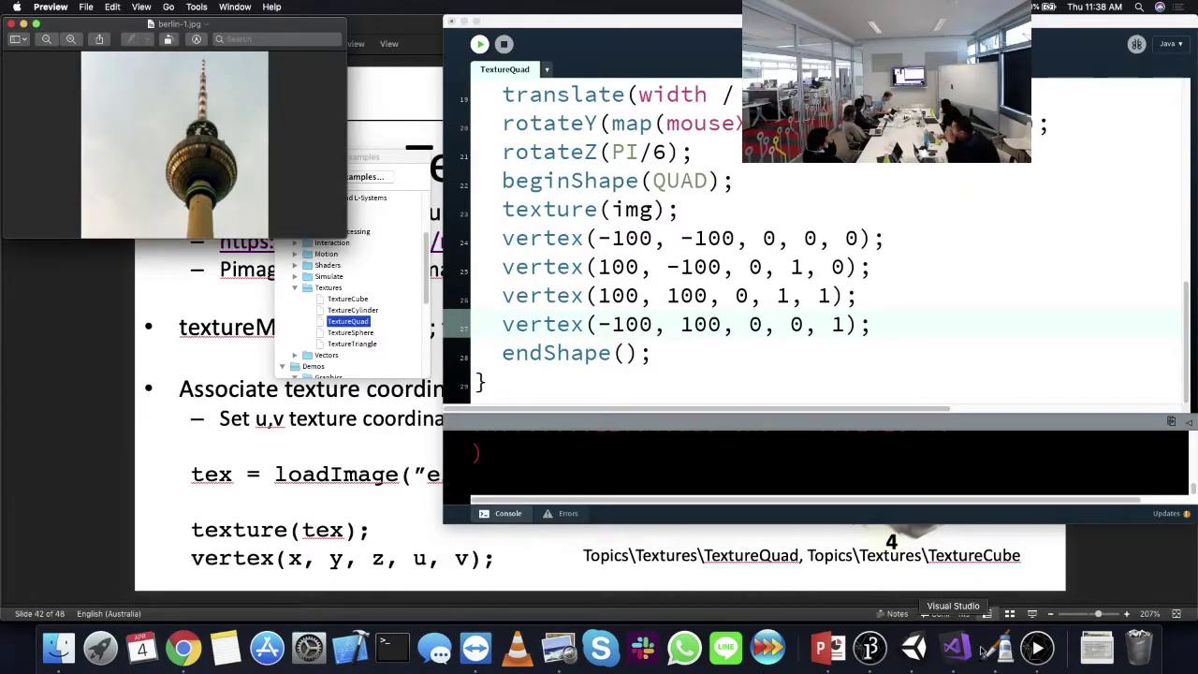
mouse_move(449, 191)
left_mouse_down()
mouse_move(356, 351)
mouse_move(393, 328)
left_mouse_up()
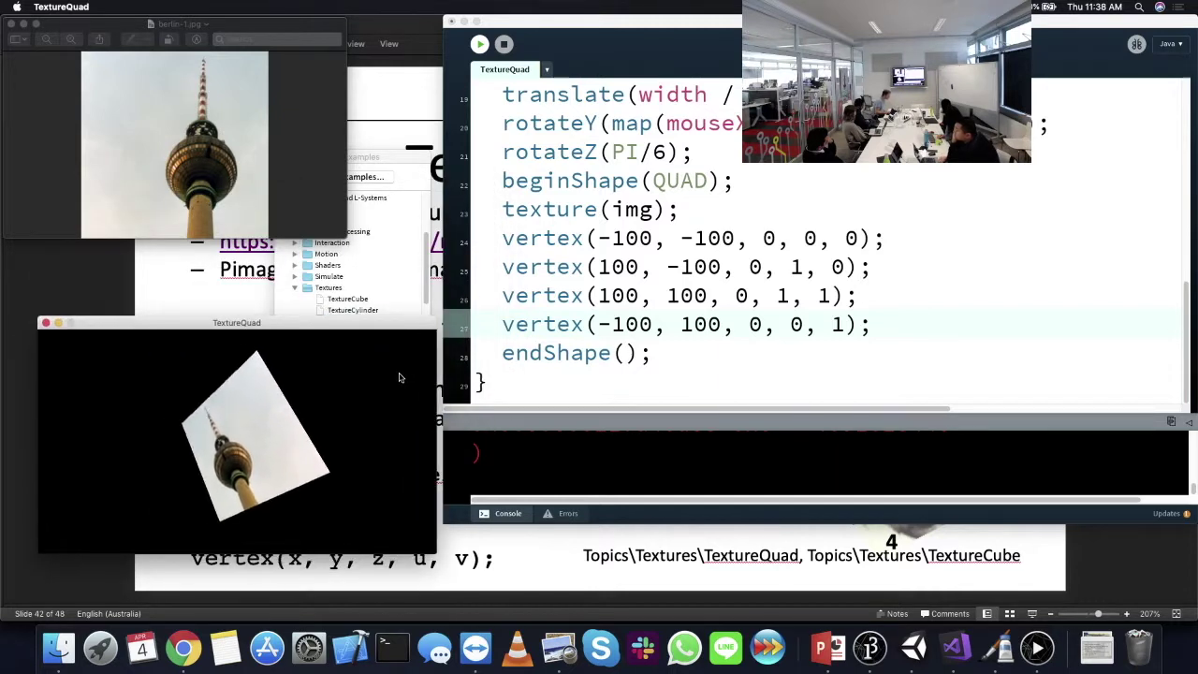
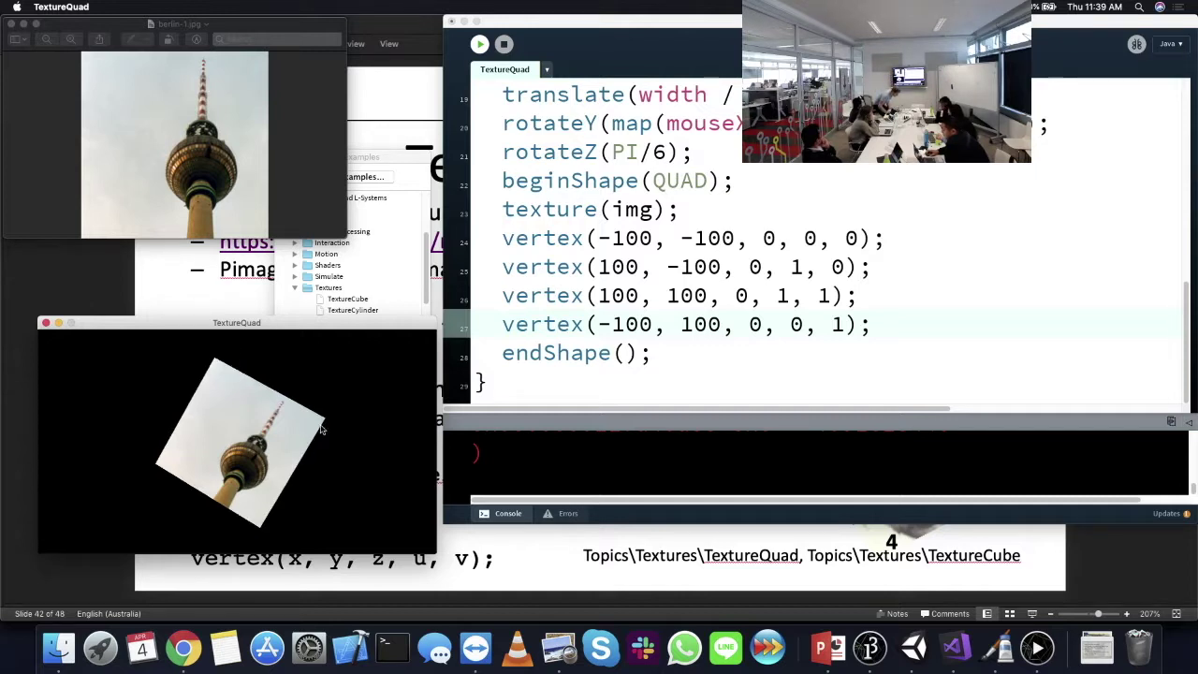
- Stop the running TextureQuad sketch and open the TextureCube example from the Textures group
left_click(504, 44)
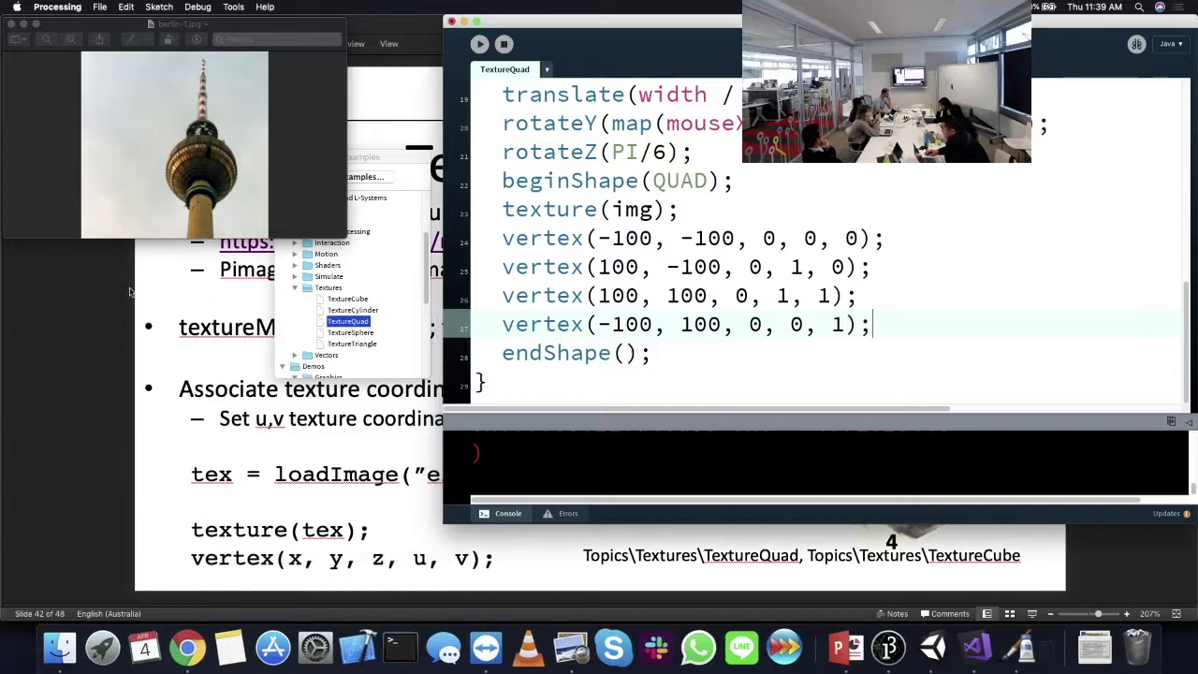
left_click(119, 431)
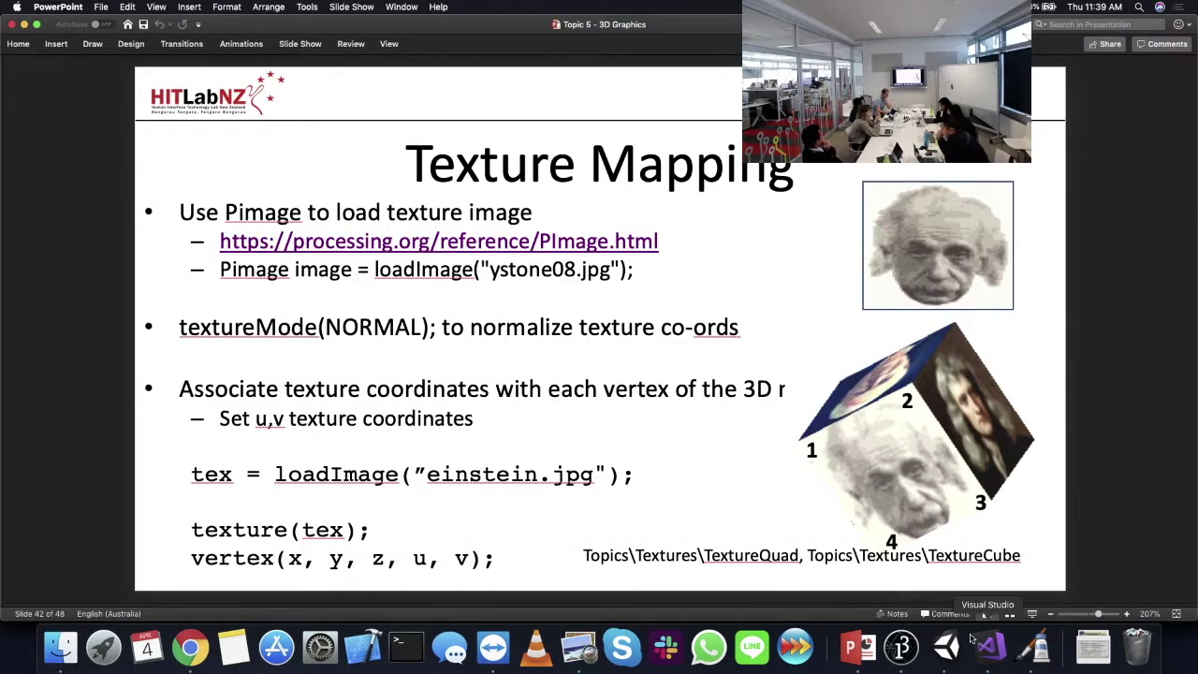
left_click(902, 646)
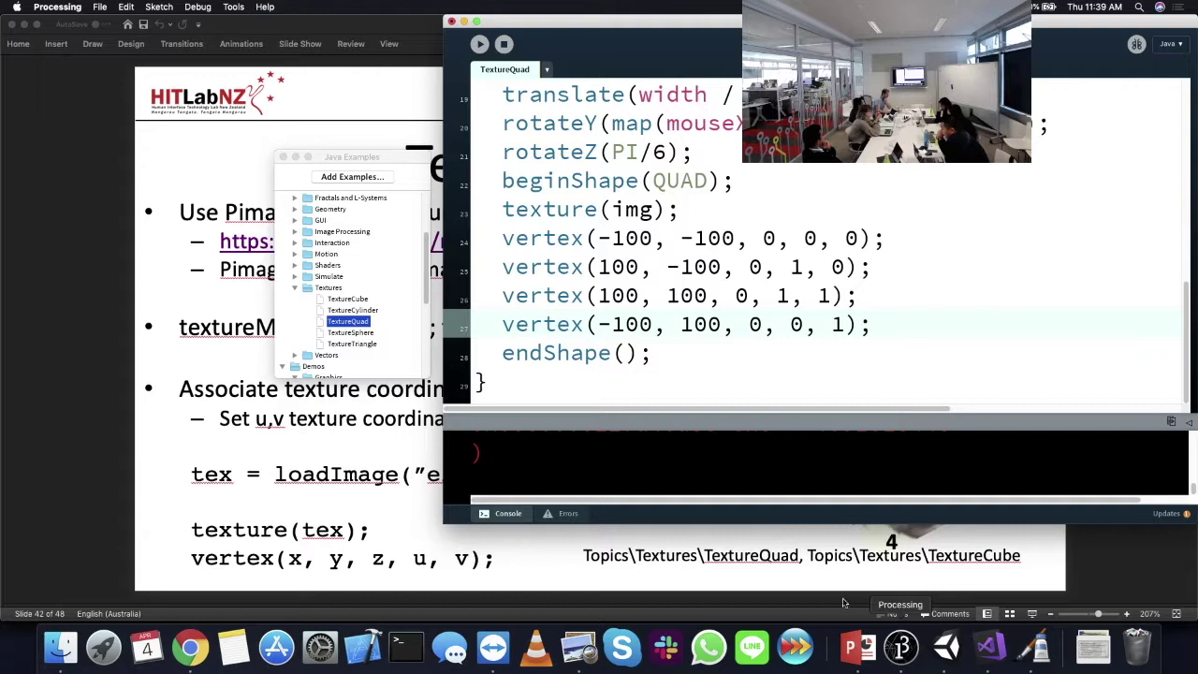
double_click(347, 299)
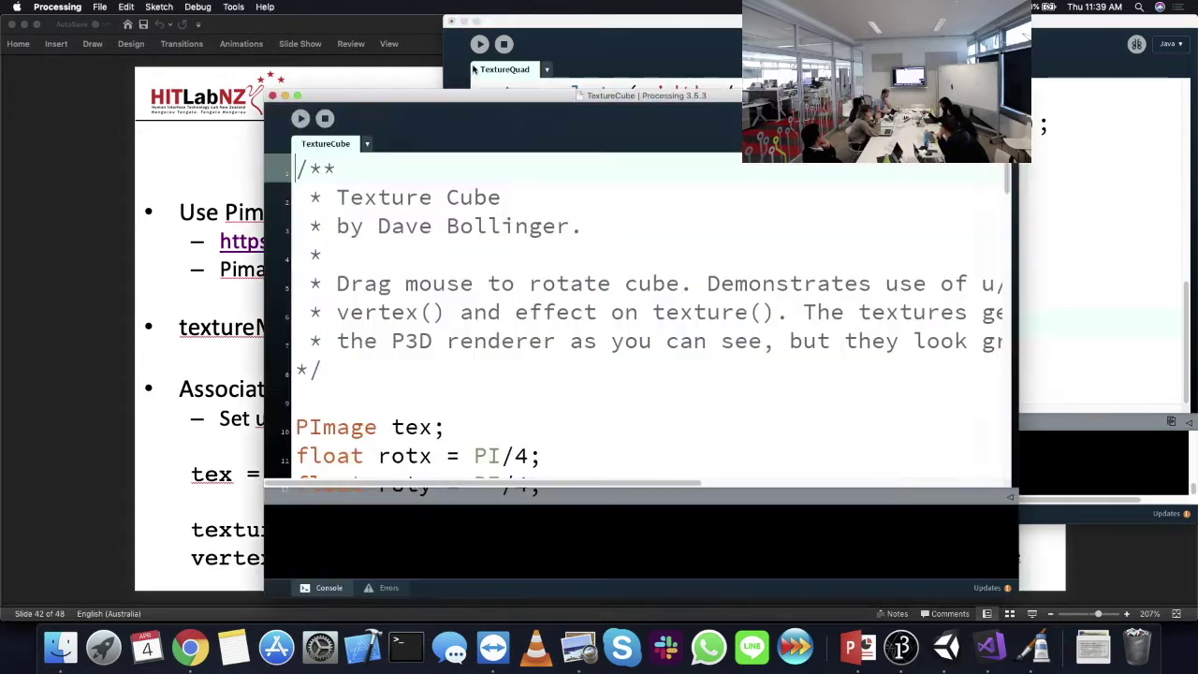
- Review the TextureCube code, including the texture call and the vertex and UV coordinates of each cube face
scroll(510, 323, "down", 15)
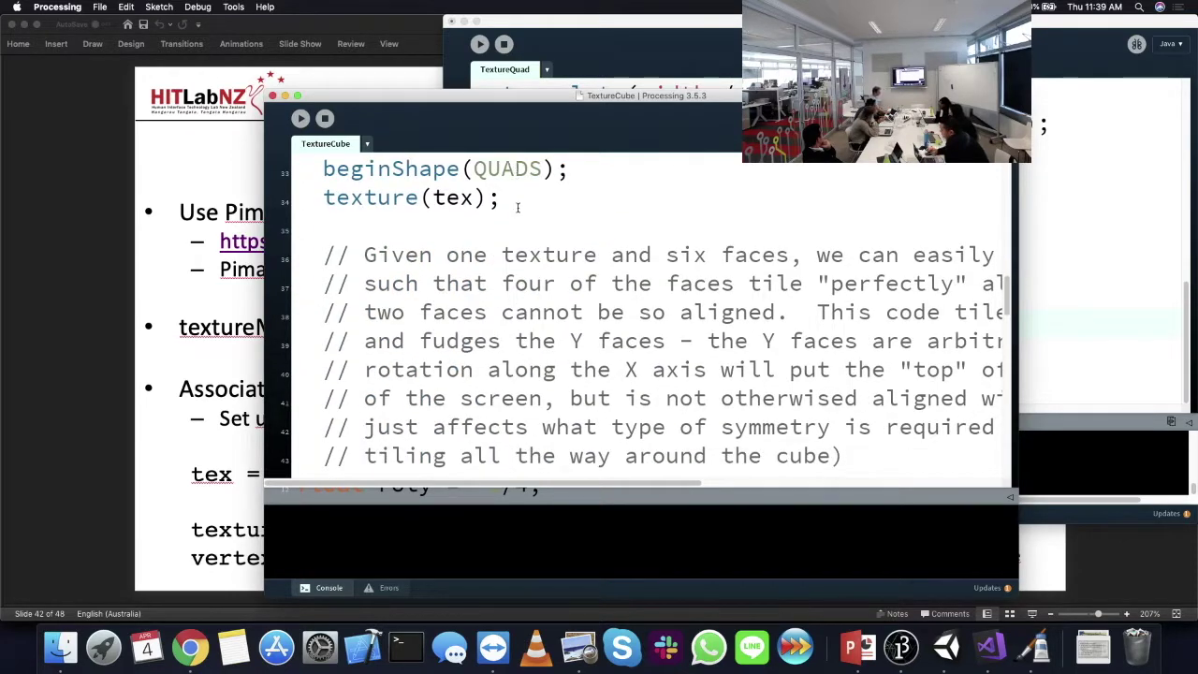
scroll(516, 201, "down", 5)
left_click_drag(318, 255, 666, 341)
scroll(299, 343, "down", 2)
left_click(326, 369)
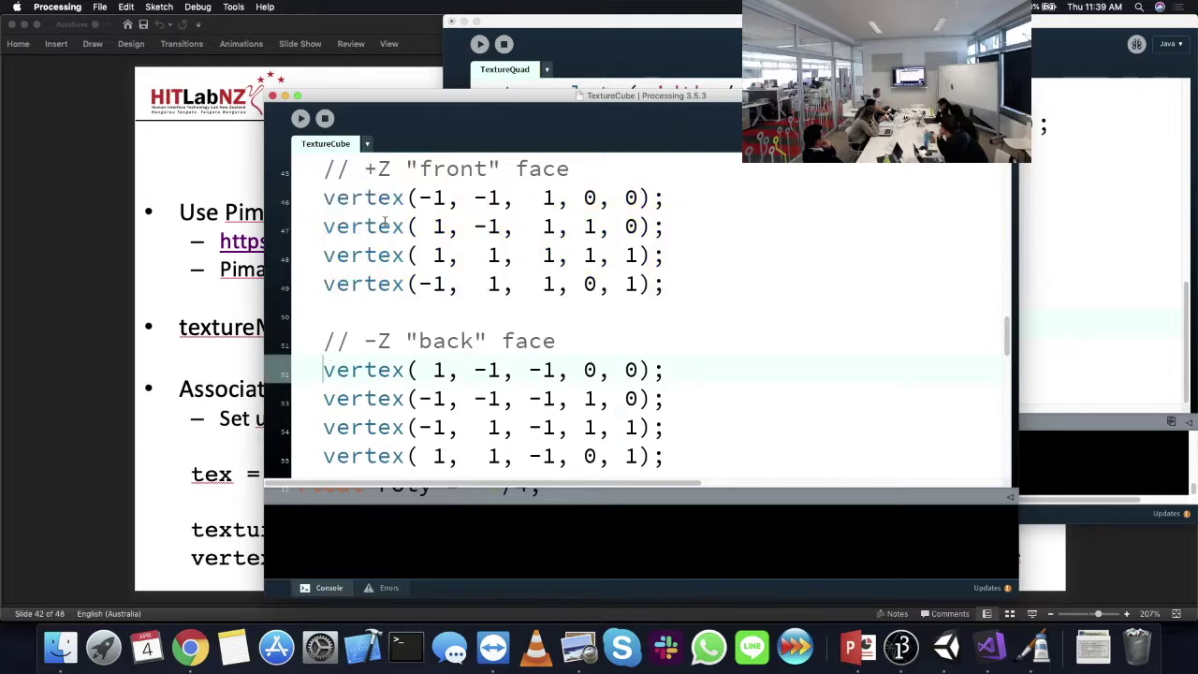
scroll(459, 370, "down", 7)
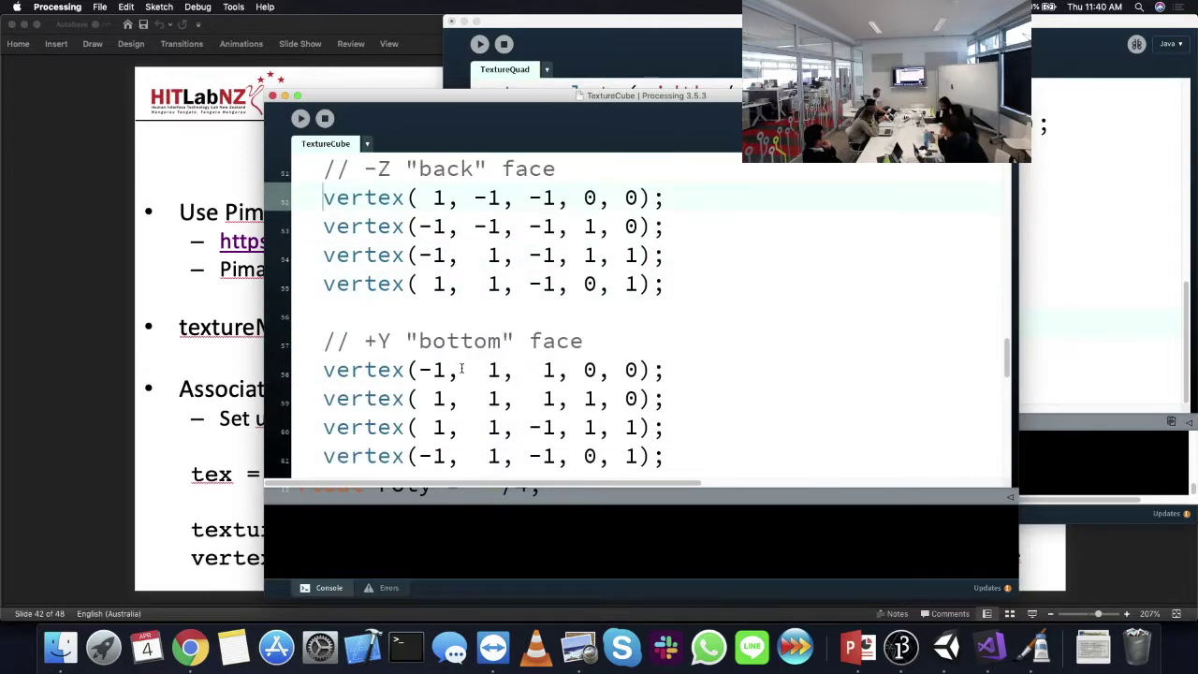
scroll(461, 369, "down", 3)
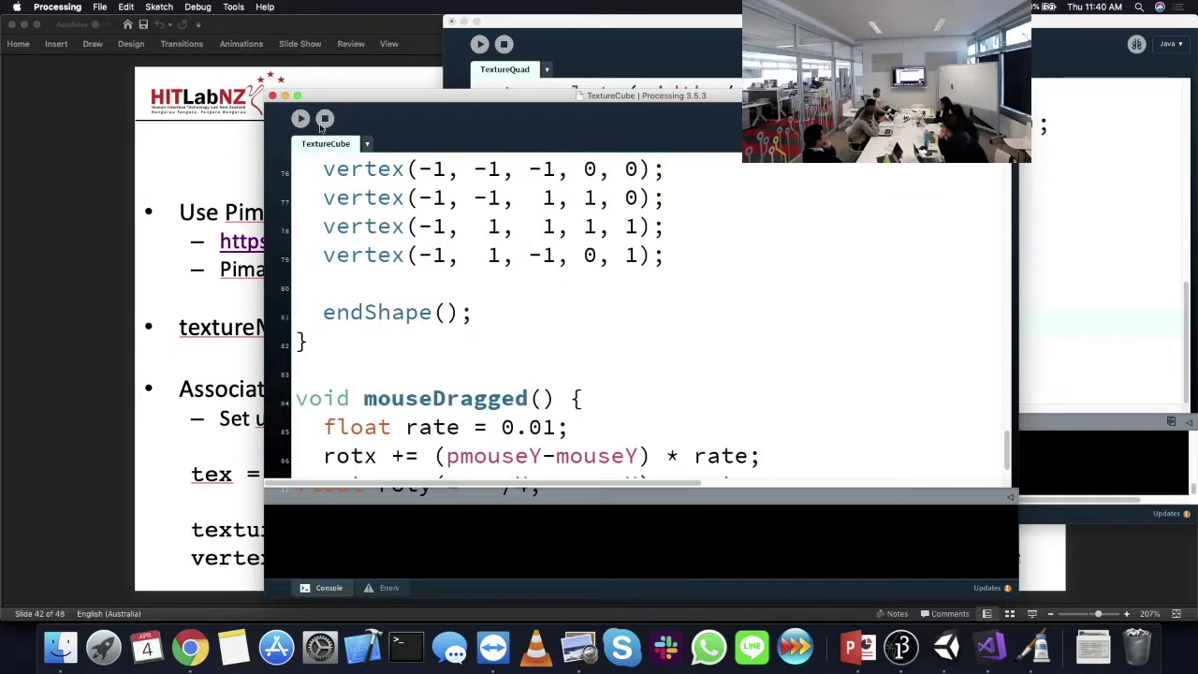
- Run the TextureCube sketch and rotate the cube to view its faces before stopping it
left_click(301, 119)
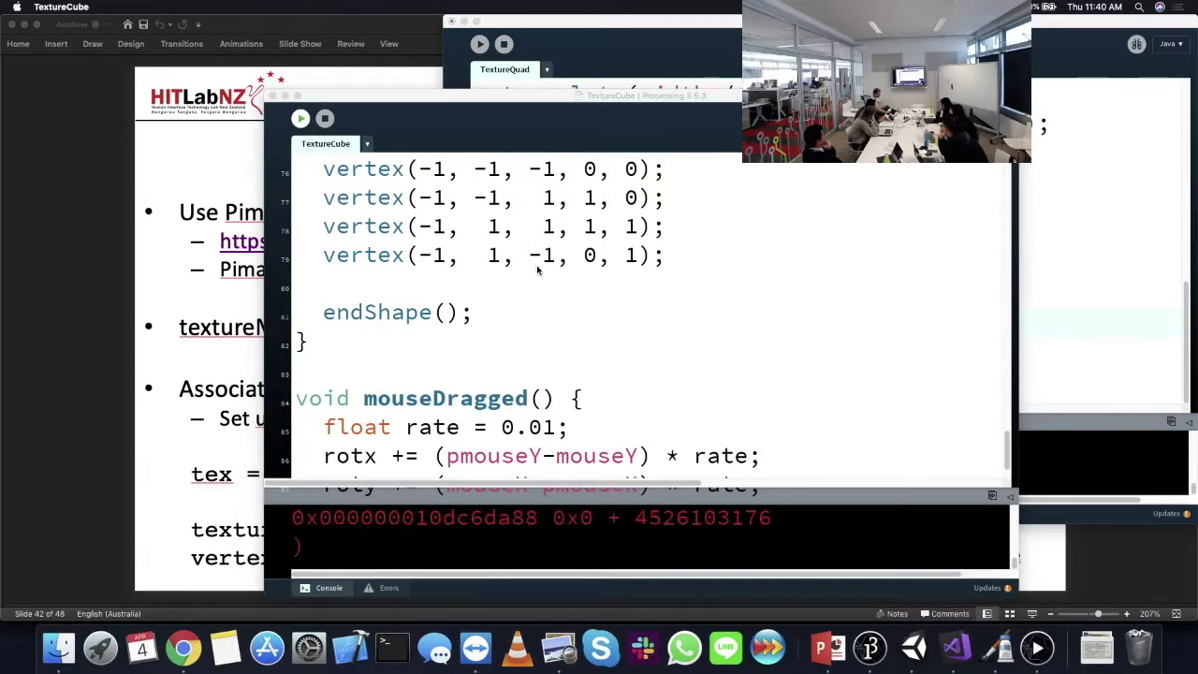
mouse_move(649, 362)
left_mouse_down()
mouse_move(570, 347)
mouse_move(492, 279)
mouse_move(478, 355)
mouse_move(505, 376)
mouse_move(515, 237)
mouse_move(404, 265)
mouse_move(379, 331)
left_mouse_up()
left_click(325, 119)
left_click(428, 282)
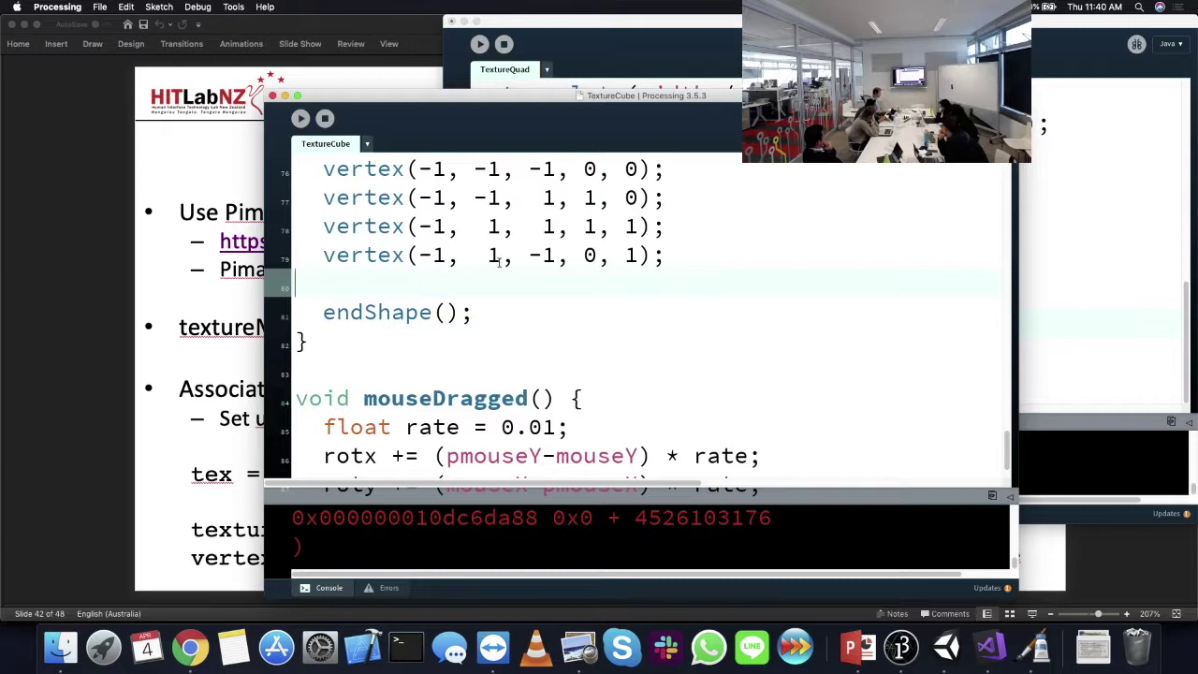
- Show the TextureCube sketch folder and select uvtex.jpg in its data folder
left_click(233, 6)
mouse_move(159, 6)
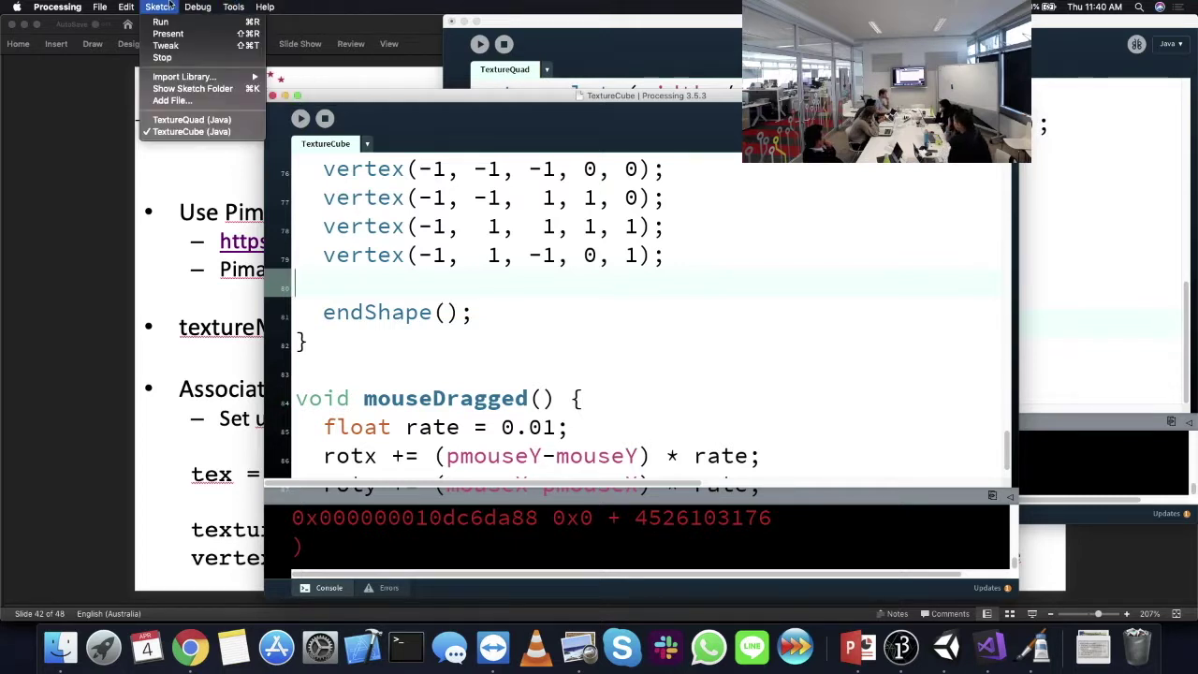
left_click(187, 89)
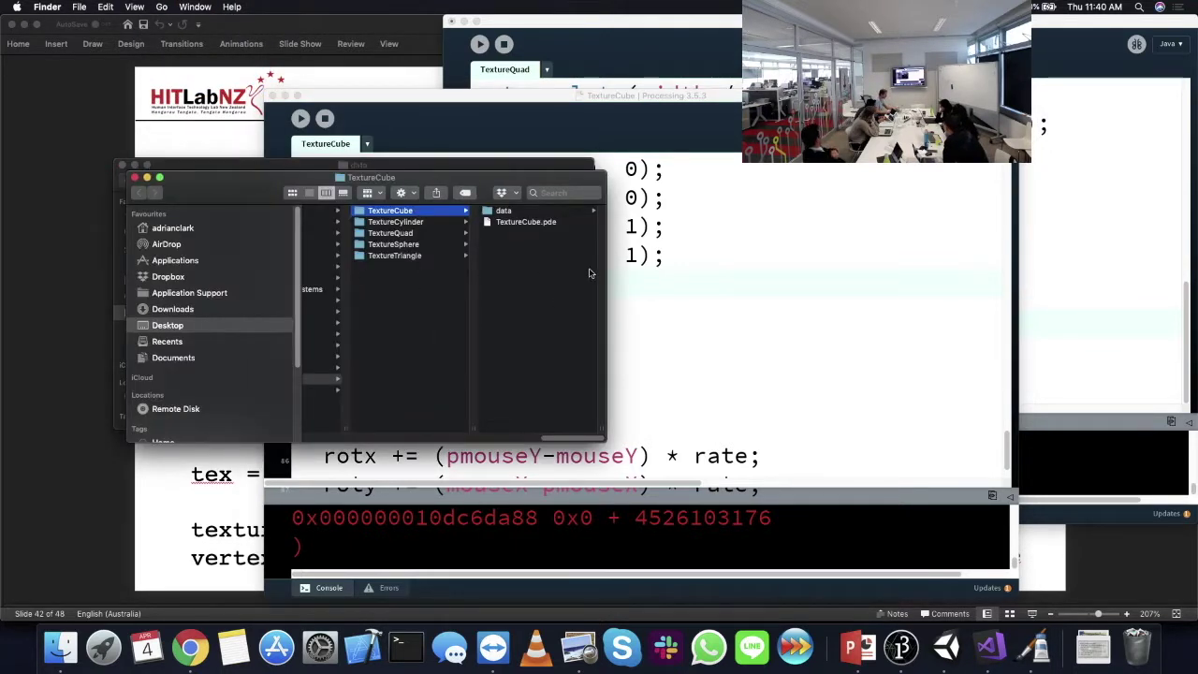
left_click(558, 210)
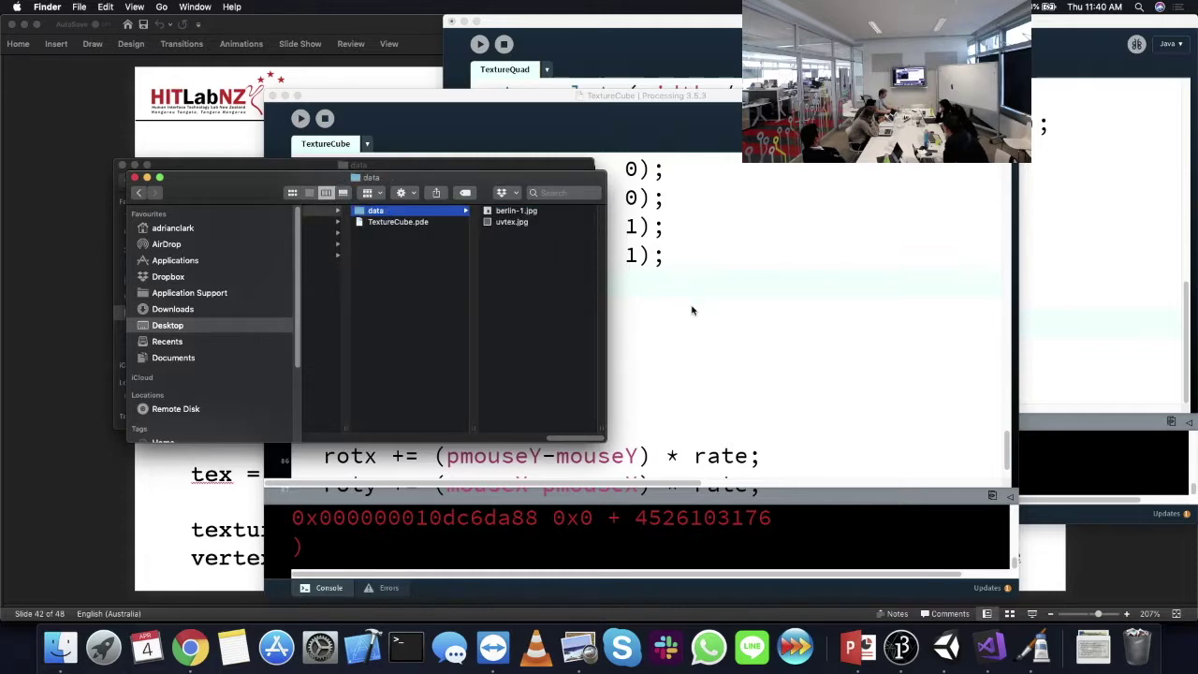
left_click(517, 214)
left_click(438, 225)
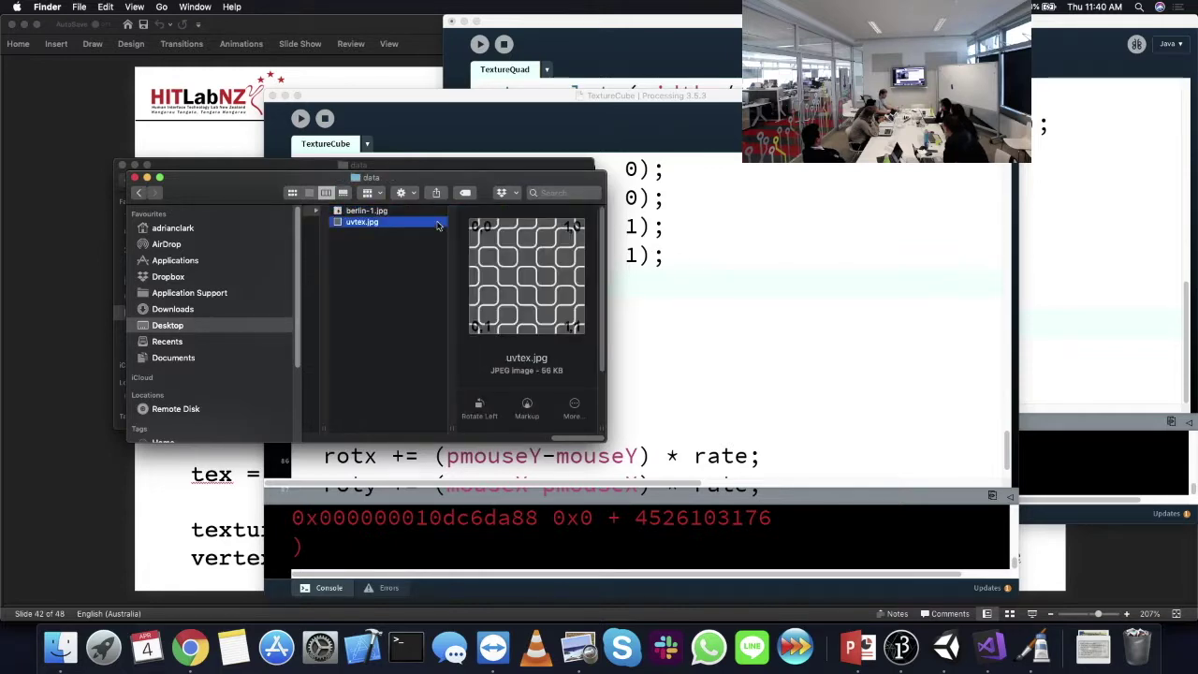
- Declare a second image variable, PImage tex2, directly below the PImage tex declaration
left_click(822, 258)
scroll(822, 258, "up", 15)
scroll(599, 262, "down", 3)
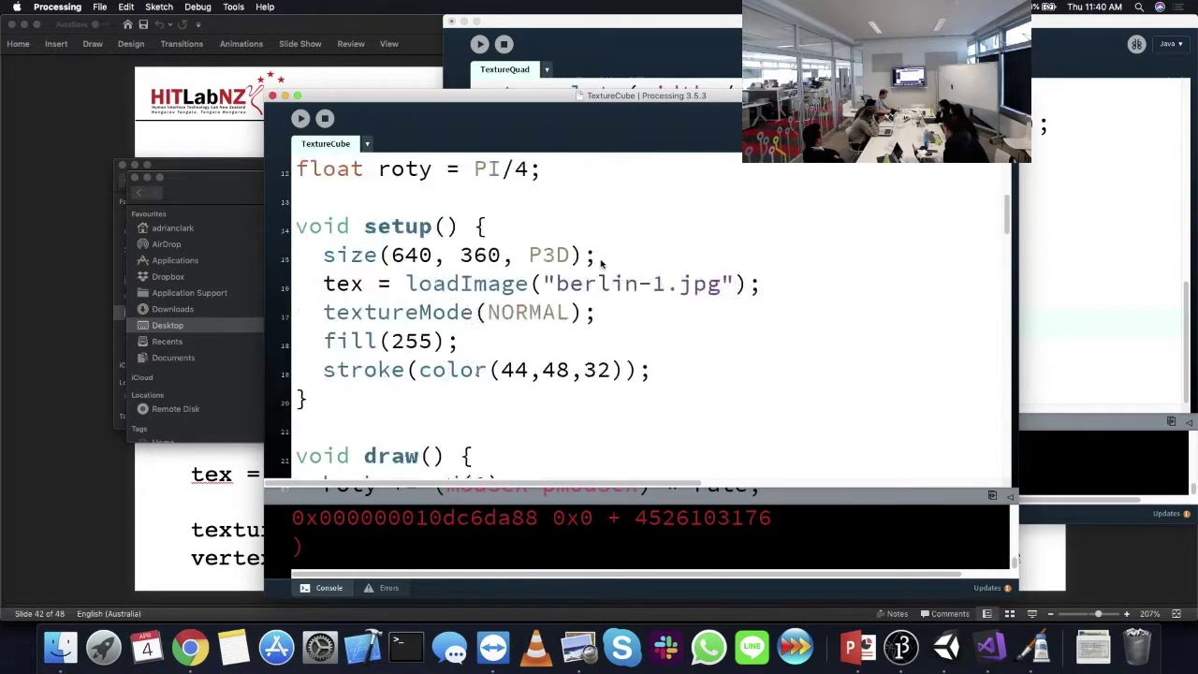
scroll(505, 293, "up", 2)
left_click(520, 236)
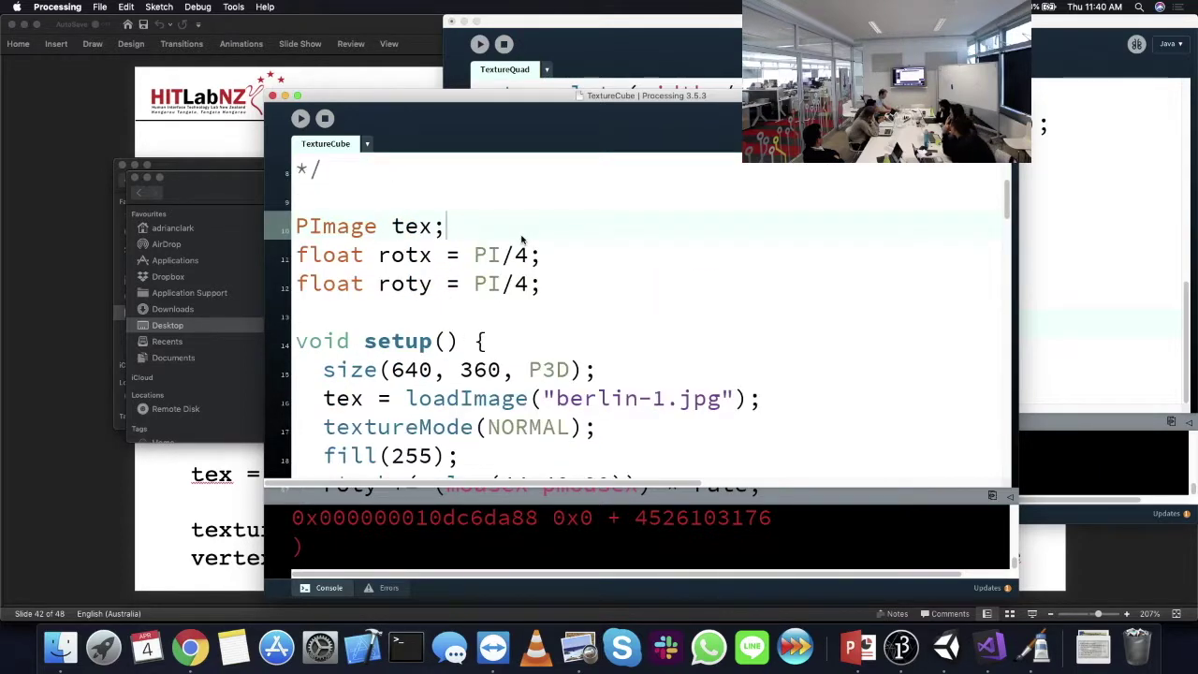
key("Return")
type("PImage tex;")
key("Left")
type("2")
- Insert an empty line in setup() below the loadImage call for berlin-1.jpg
key("Down")
key("Down")
key("Down")
key("Down")
key("Down")
key("Down")
key("super+Left")
key("shift+super+Right")
key("super+c")
key("Right")
key("Return")
- Copy the base name uvtex from the image file in the data folder and paste it into the empty line in setup()
key("super+Tab")
left_click(376, 214)
left_click(375, 221)
key("Return")
key("super+c")
key("Escape")
left_click(552, 466)
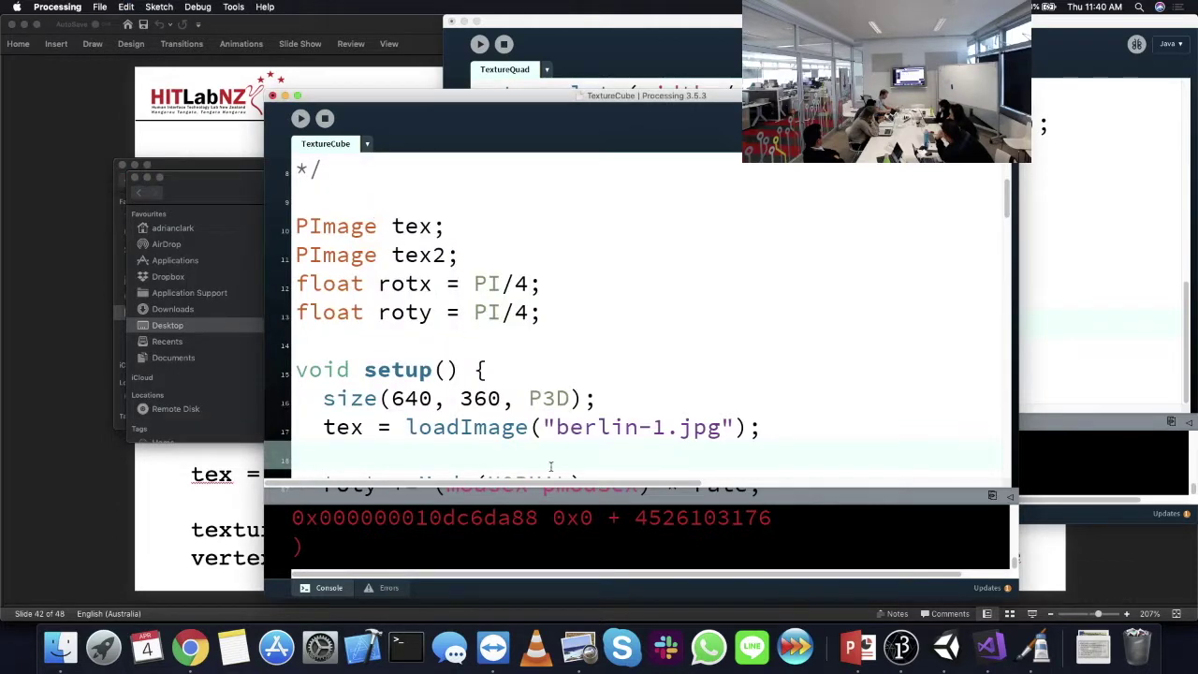
scroll(557, 446, "down", 3)
key("super+v")
- Duplicate the tex = loadImage("berlin-1.jpg") line directly beneath the original
key("Up")
key("super+Left")
key("shift+super+Right")
key("super+c")
key("Right")
key("Return")
key("super+v")
- Move the pasted uvtex name into the duplicated line so it reads tex2 = loadImage("uvtex.jpg")
key("Down")
key("super+shift+Left")
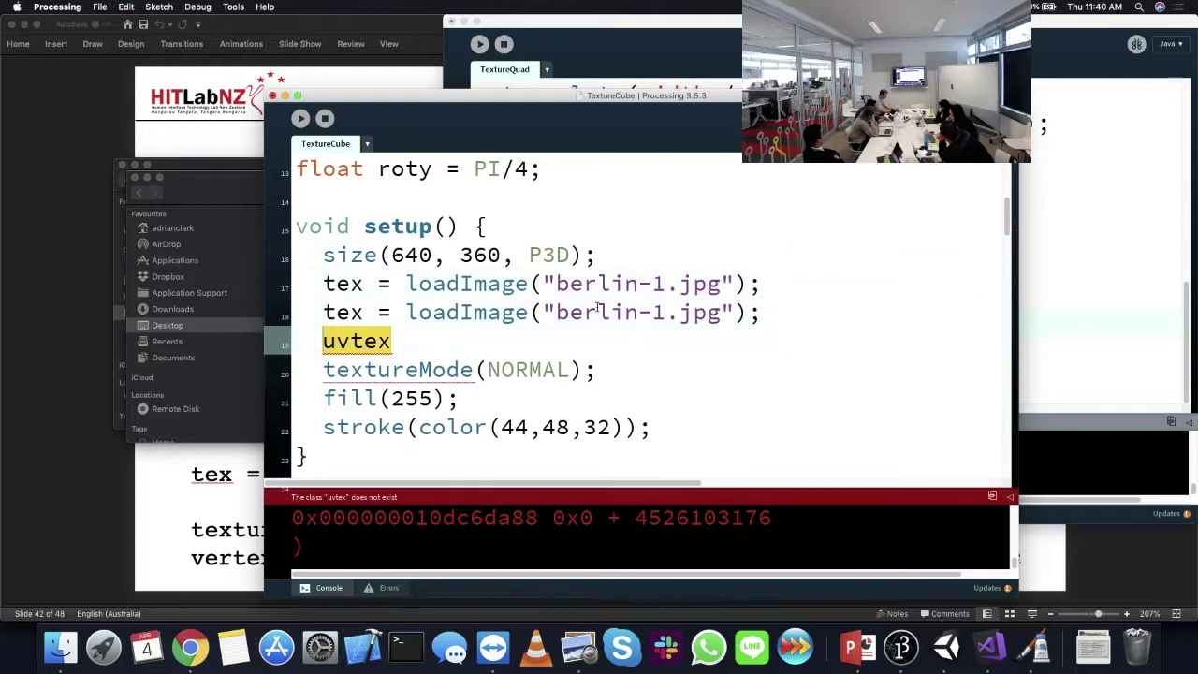
key("super+x")
key("Up")
key("shift+Right")
key("shift+Right")
key("shift+Right")
key("shift+Right")
key("shift+Right")
key("shift+Right")
key("shift+Right")
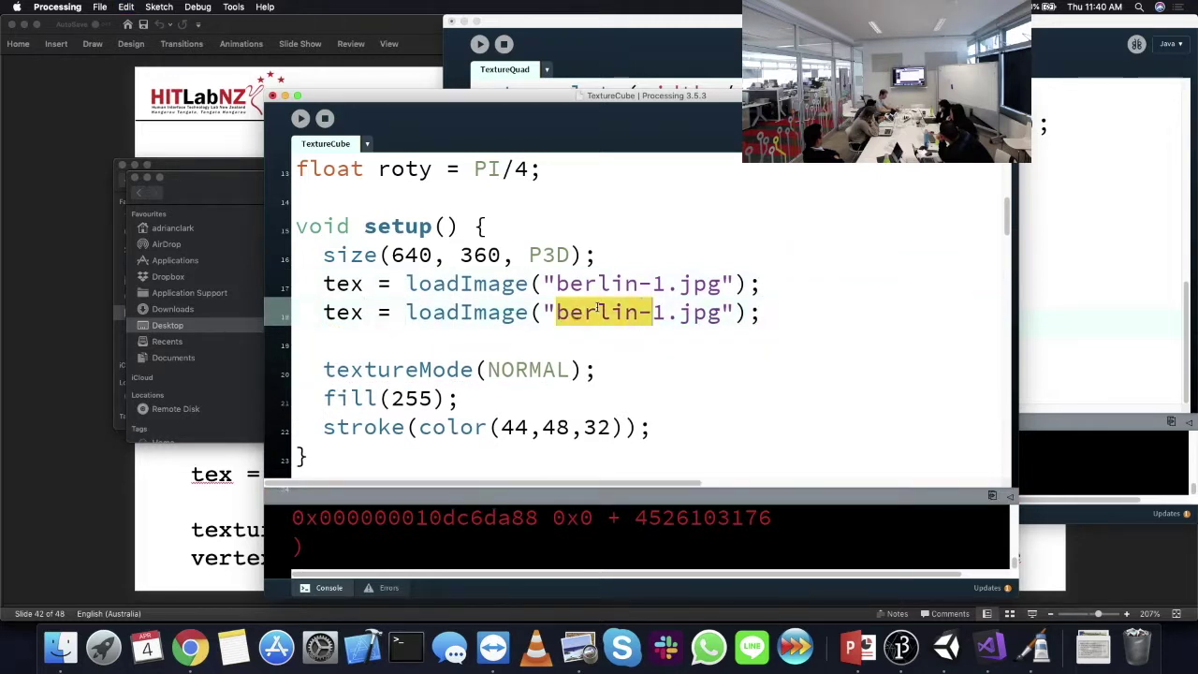
key("super+v")
key("super+Left")
type("2")
- Add tex2 as a second argument to the TexturedCube call in draw()
scroll(599, 319, "up", 3)
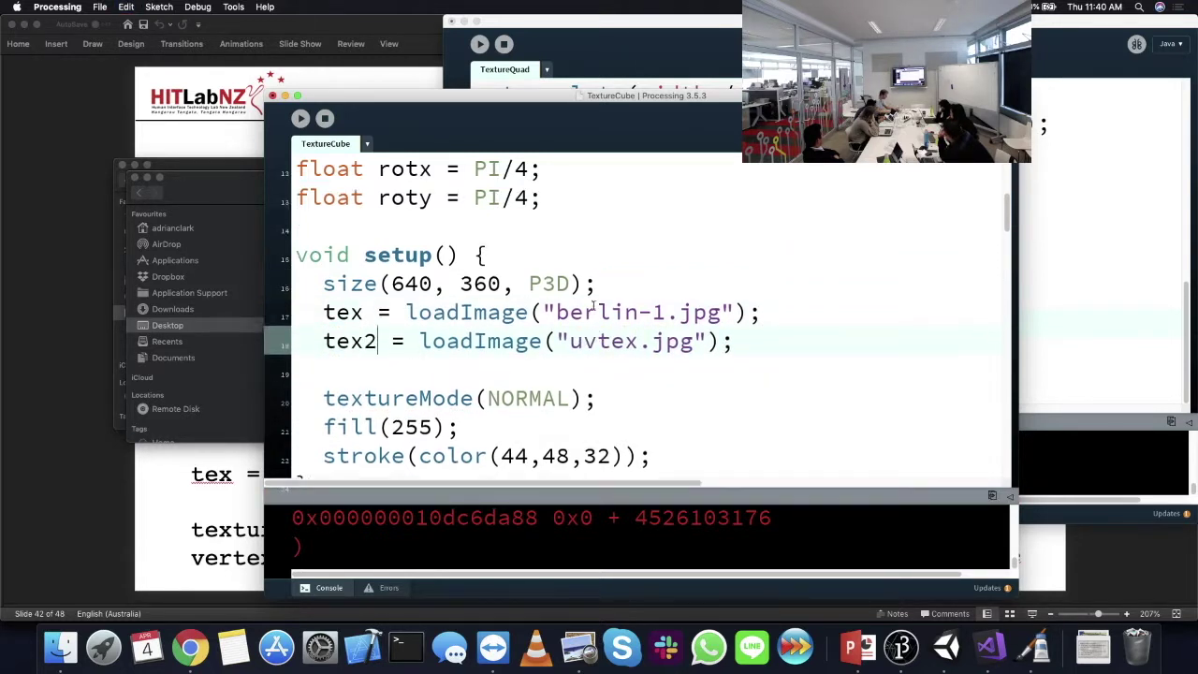
scroll(602, 328, "down", 6)
scroll(604, 348, "down", 2)
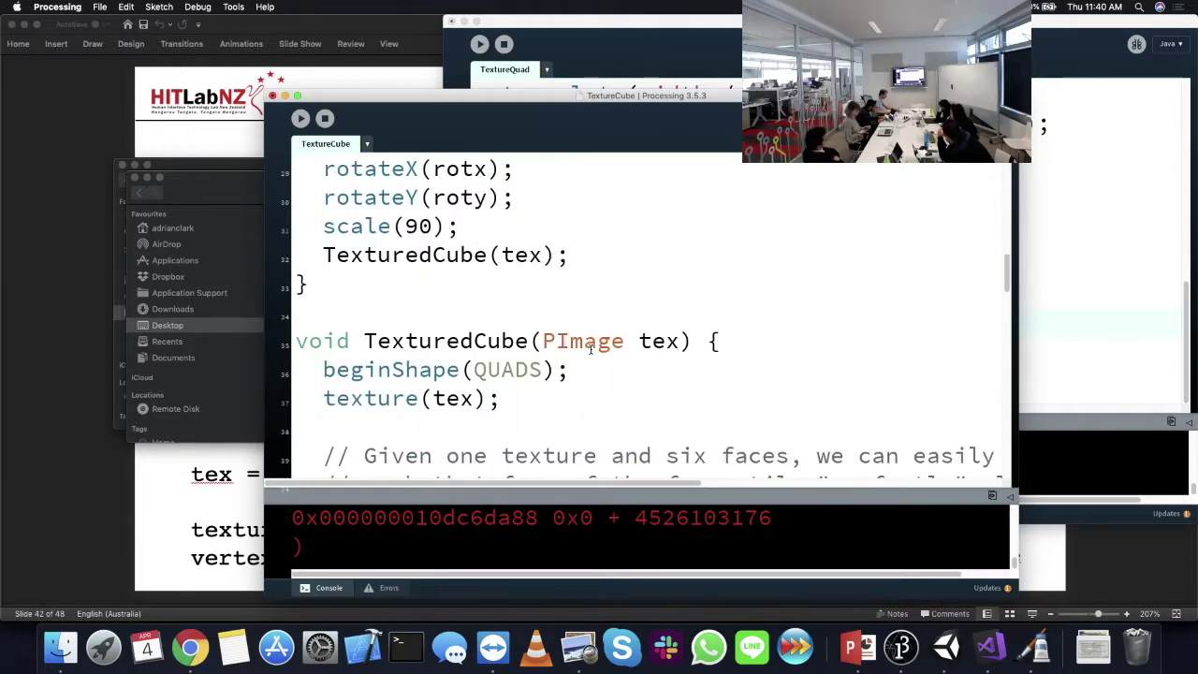
scroll(513, 341, "up", 1)
left_click(546, 312)
type(", tex2")
- Add a second parameter, PImage tex2, to the TexturedCube function definition
key("Down")
key("Down")
key("Down")
key("Right")
key("Right")
type(", tex")
key("BackSpace")
key("BackSpace")
key("BackSpace")
type("PImage tex2")
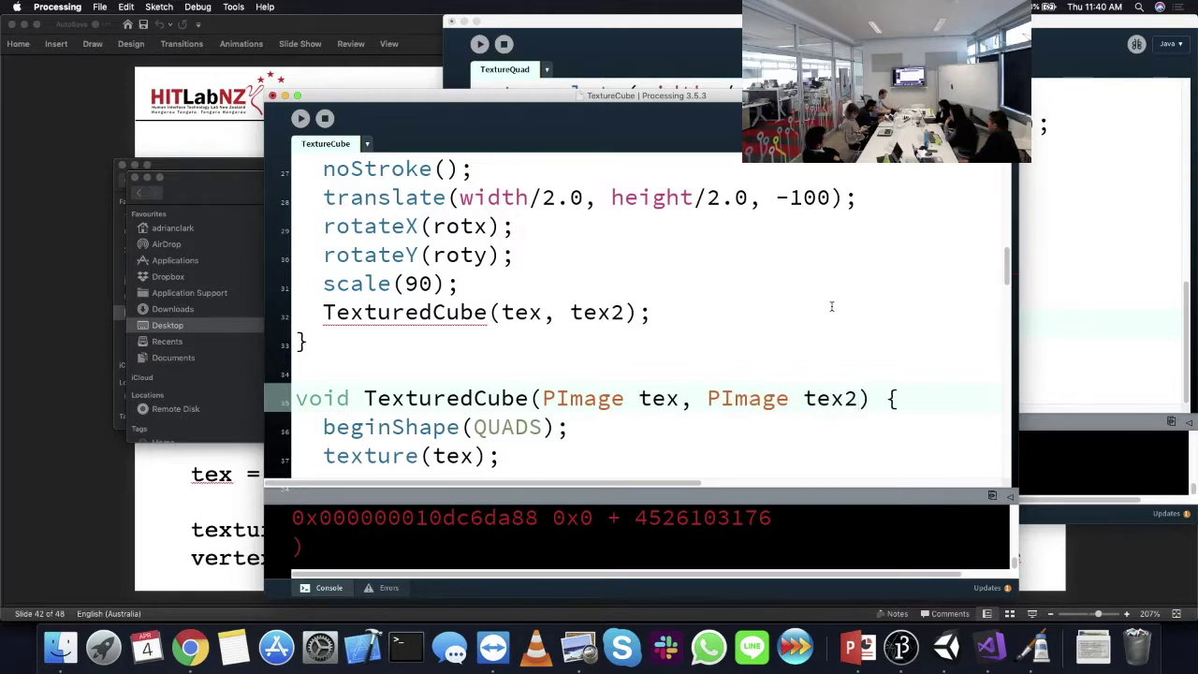
- Copy the texture(tex) line to just above the -X "left" face comment and change it to texture(tex2)
scroll(609, 344, "down", 12)
scroll(591, 345, "up", 10)
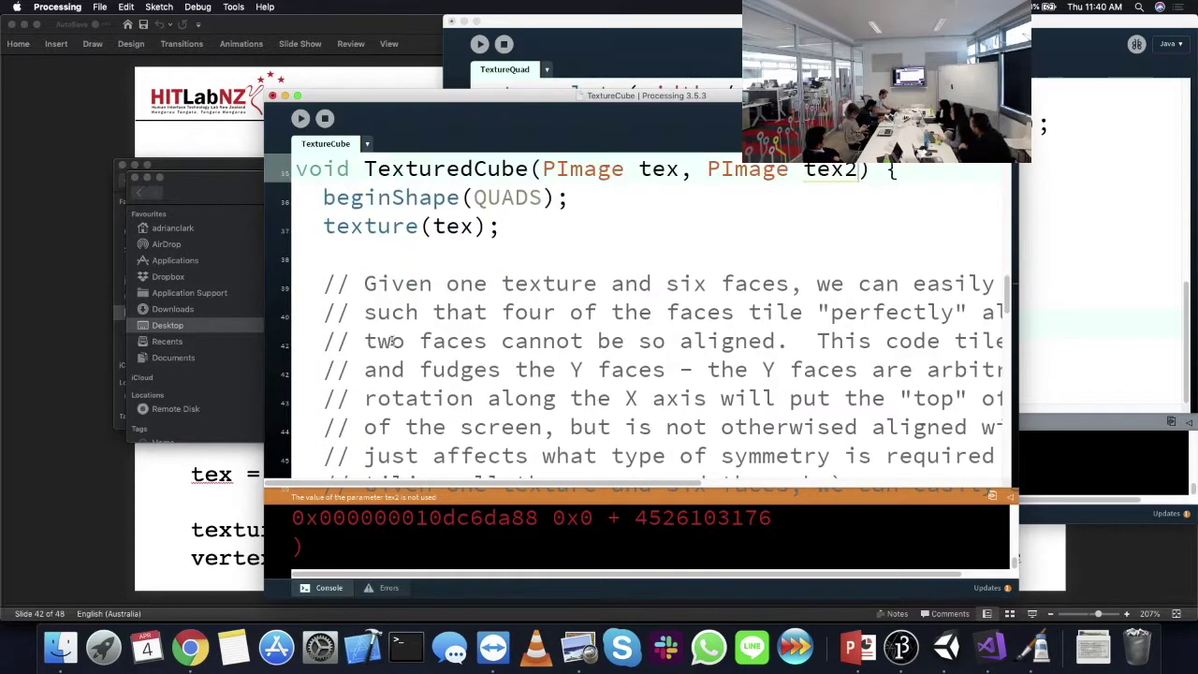
left_click_drag(325, 228, 509, 228)
scroll(541, 382, "down", 10)
scroll(541, 386, "down", 4)
left_click(451, 273)
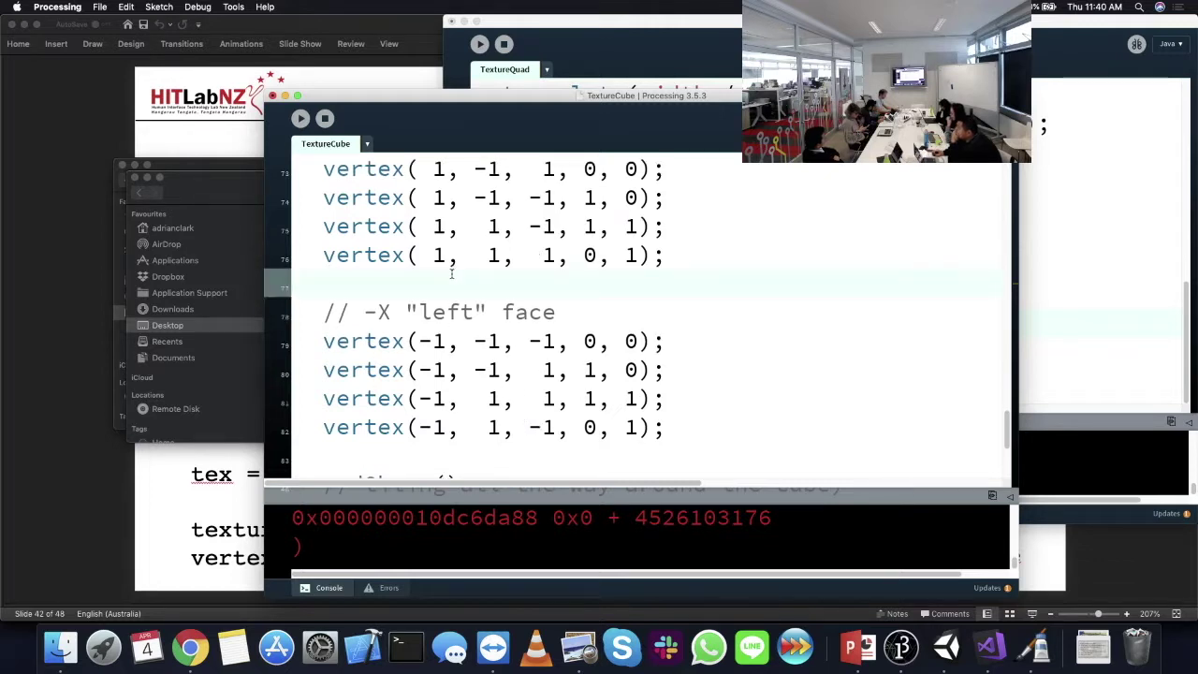
key("super+v")
key("super+t")
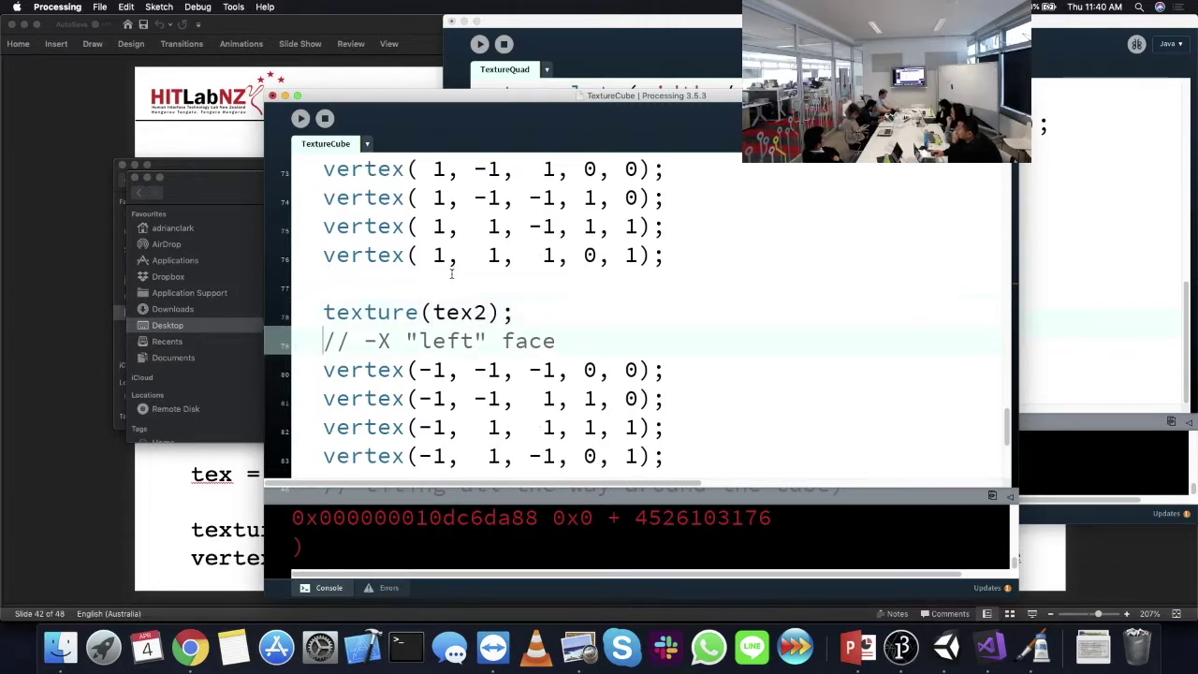
- Run the modified sketch and rotate the cube to check the textures on its faces
left_click(300, 119)
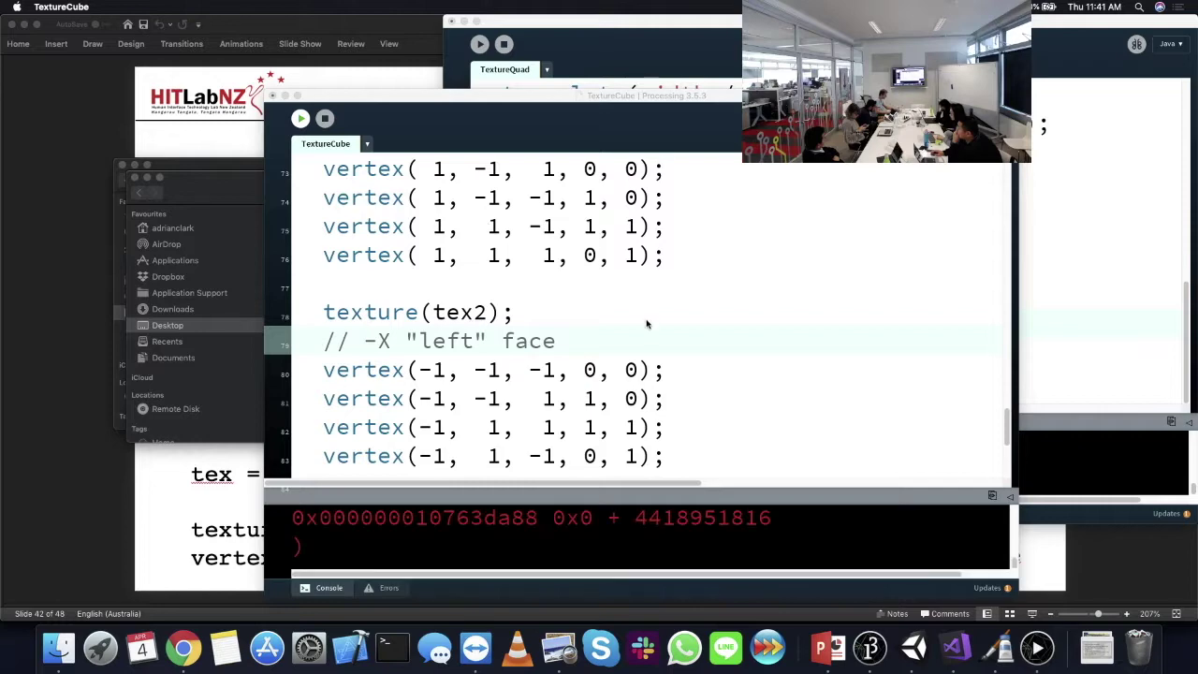
mouse_move(646, 324)
left_mouse_down()
mouse_move(511, 324)
mouse_move(627, 420)
mouse_move(639, 349)
mouse_move(554, 286)
mouse_move(535, 308)
left_mouse_up()
left_click(407, 218)
- Trace how tex and tex2 are used in the texture calls and which image files they load in setup()
scroll(375, 230, "up", 6)
scroll(377, 230, "up", 5)
scroll(444, 277, "down", 10)
scroll(453, 316, "down", 4)
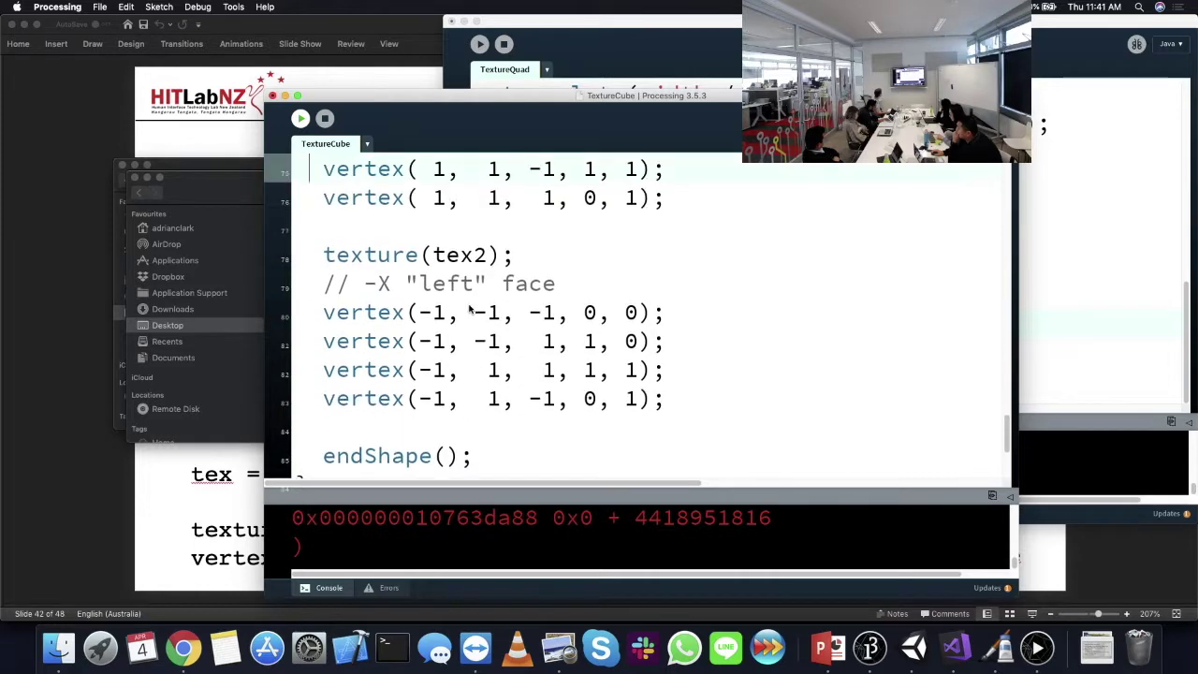
scroll(530, 309, "up", 15)
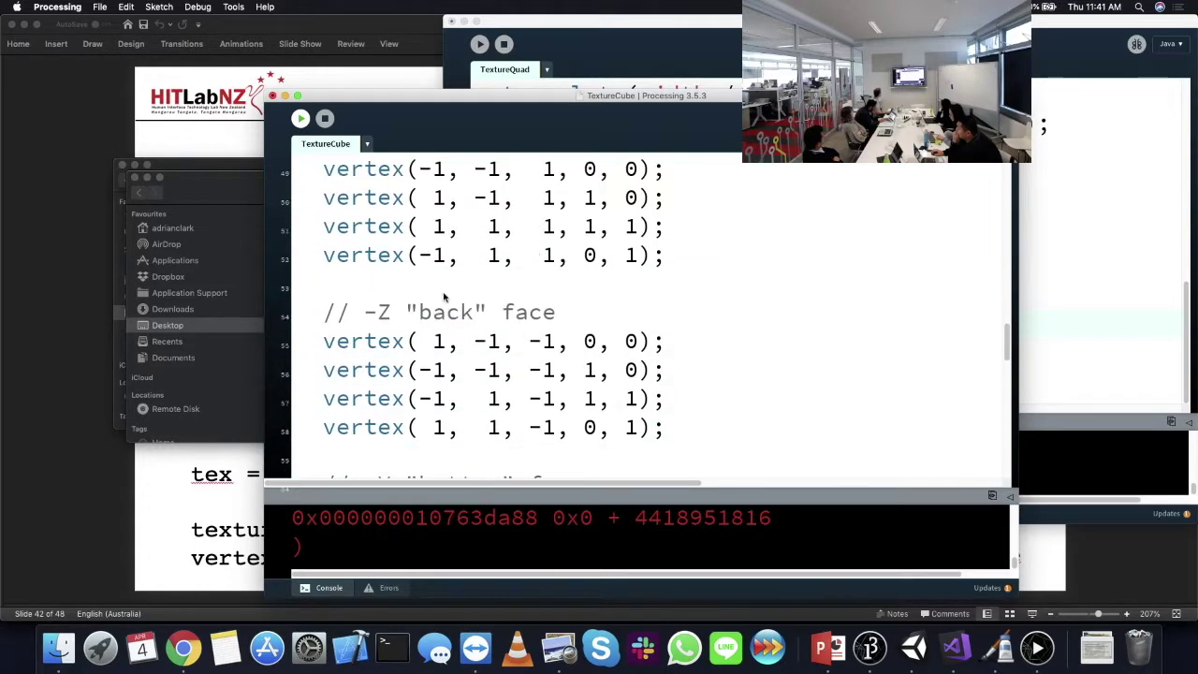
scroll(444, 296, "up", 3)
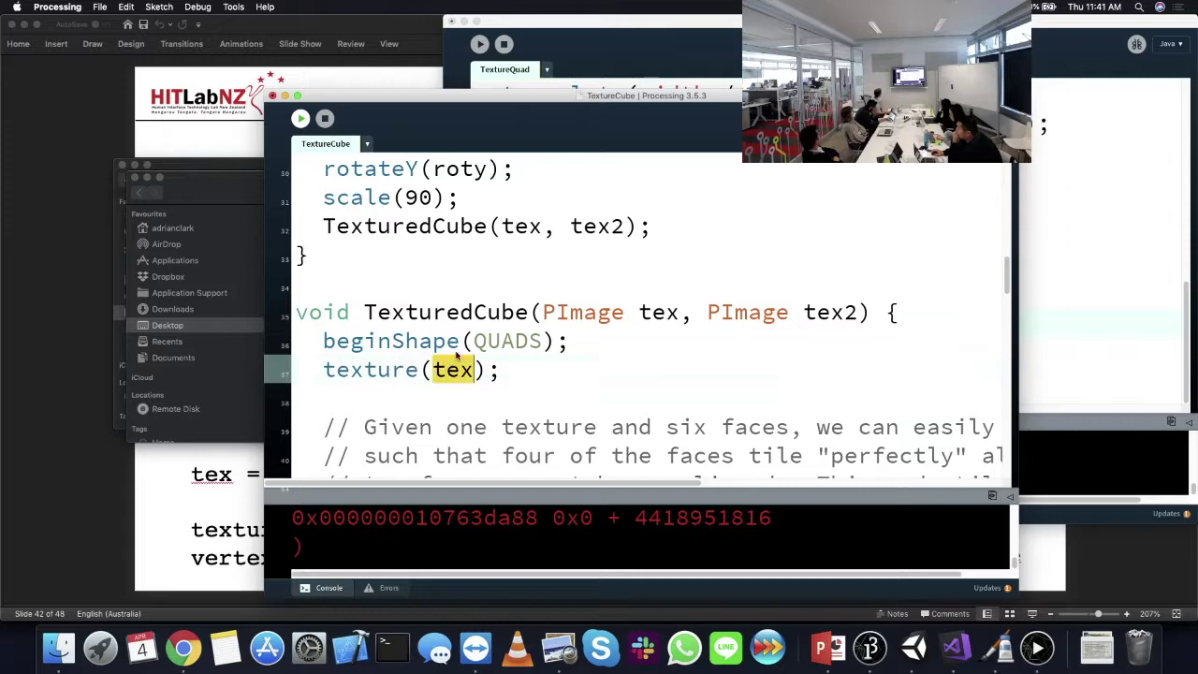
scroll(510, 294, "up", 7)
left_click_drag(541, 204, 730, 199)
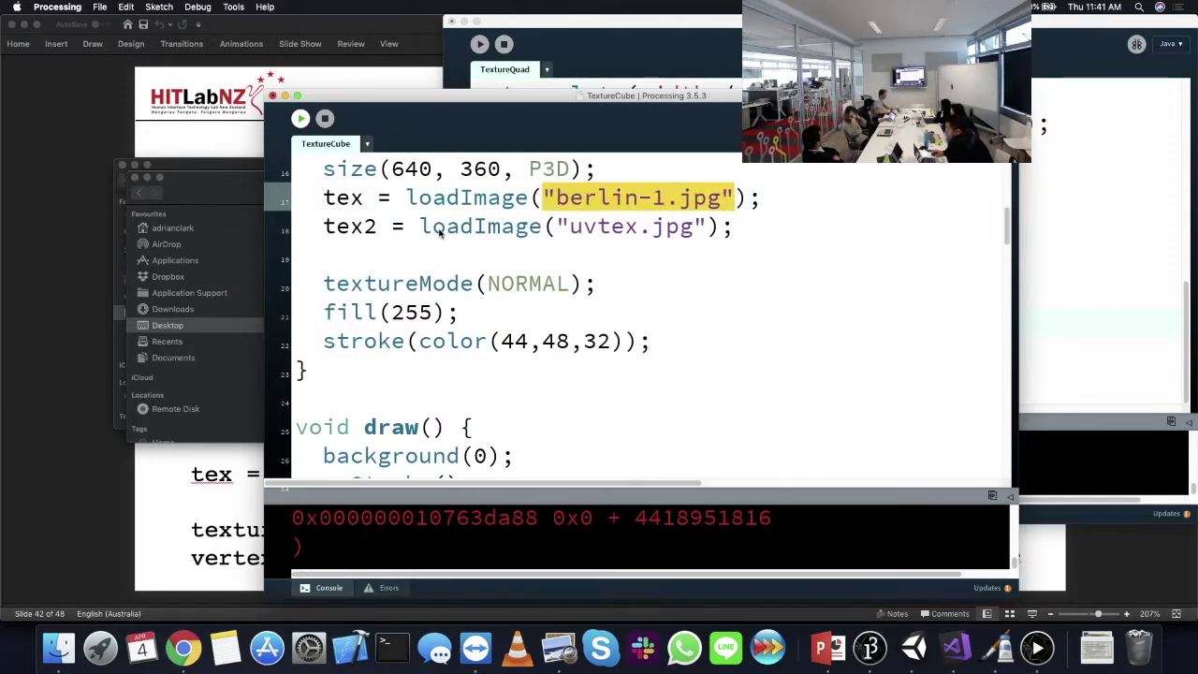
scroll(436, 230, "down", 20)
scroll(359, 308, "down", 7)
scroll(353, 229, "up", 2)
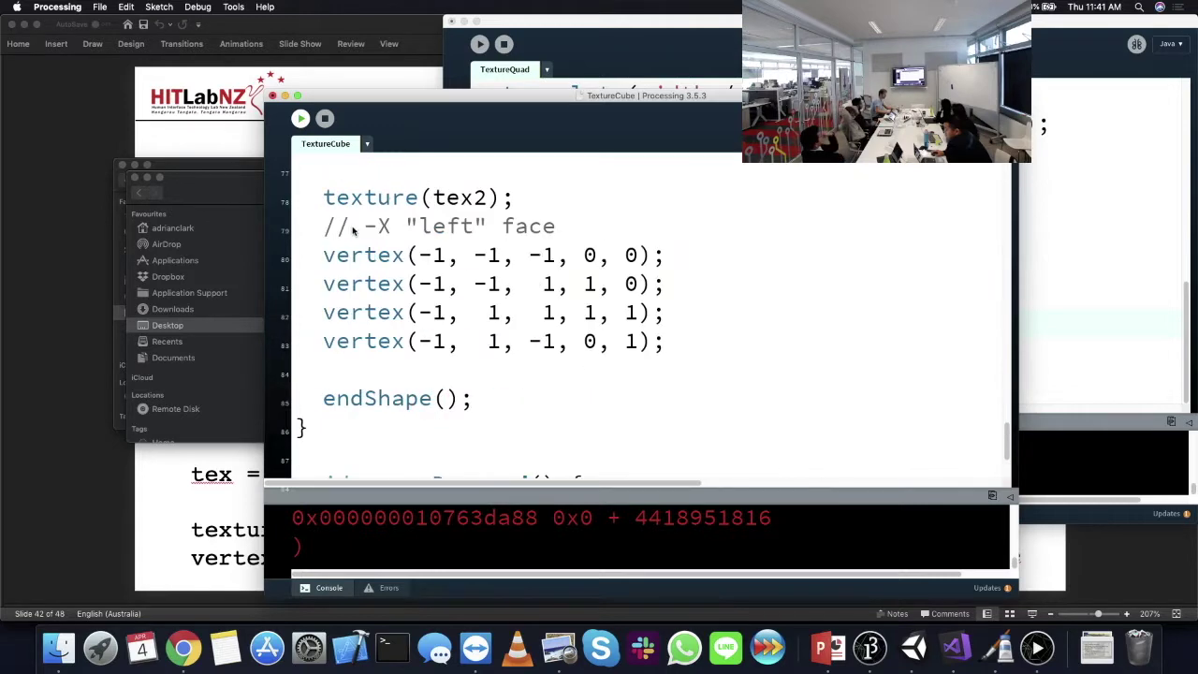
double_click(446, 200)
scroll(524, 271, "up", 20)
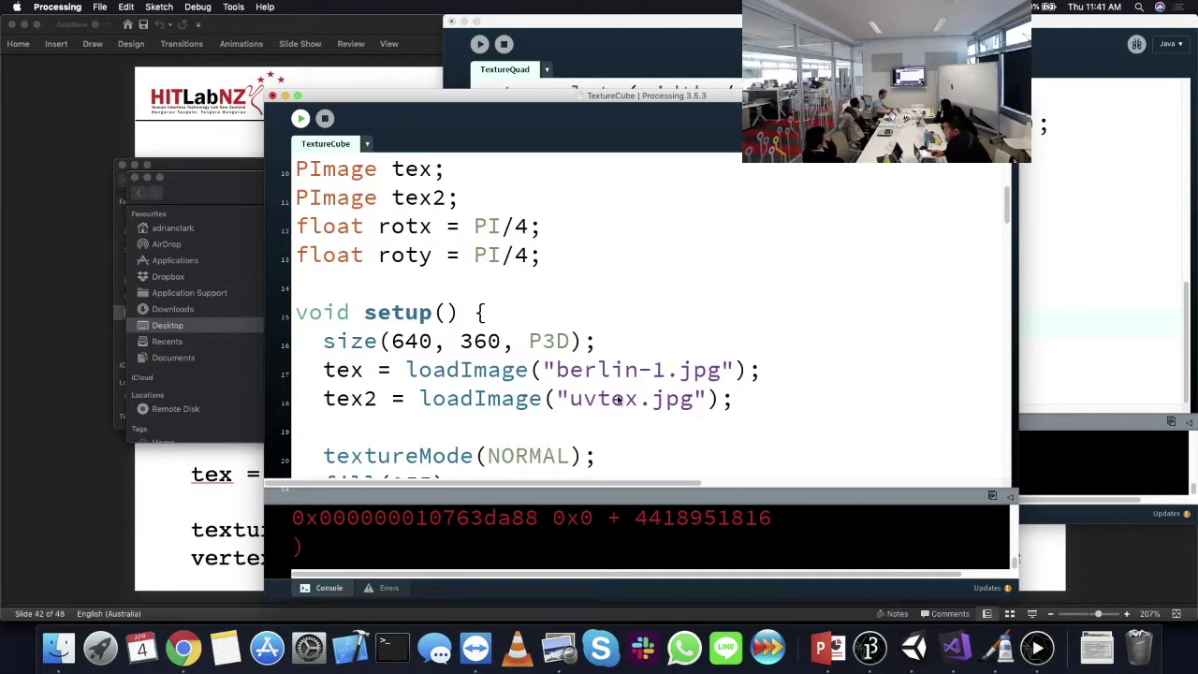
double_click(627, 396)
- Rotate the cube in the sketch window to compare its face textures, and stop the sketch
key("super+r")
mouse_move(586, 288)
left_mouse_down()
mouse_move(524, 309)
mouse_move(487, 281)
mouse_move(686, 335)
mouse_move(507, 363)
mouse_move(484, 244)
mouse_move(701, 187)
mouse_move(562, 318)
mouse_move(456, 334)
left_mouse_up()
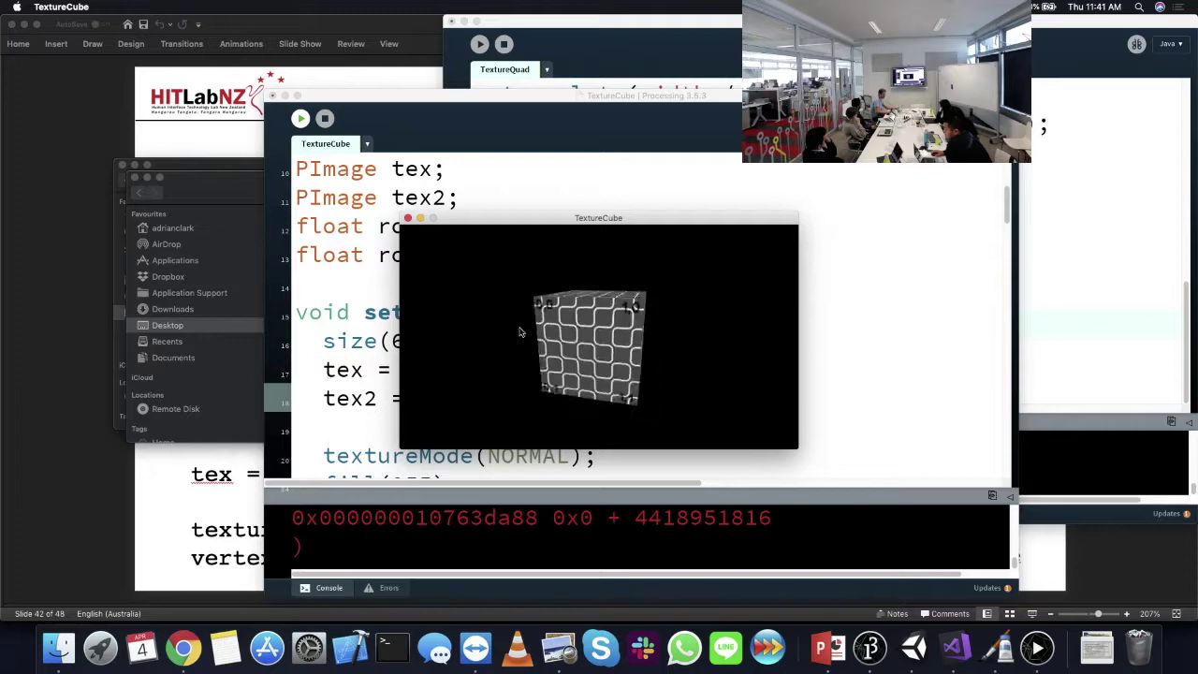
left_click(324, 119)
- Copy the endShape(); line to the blank line directly after the +X "right" face vertices
scroll(472, 377, "down", 15)
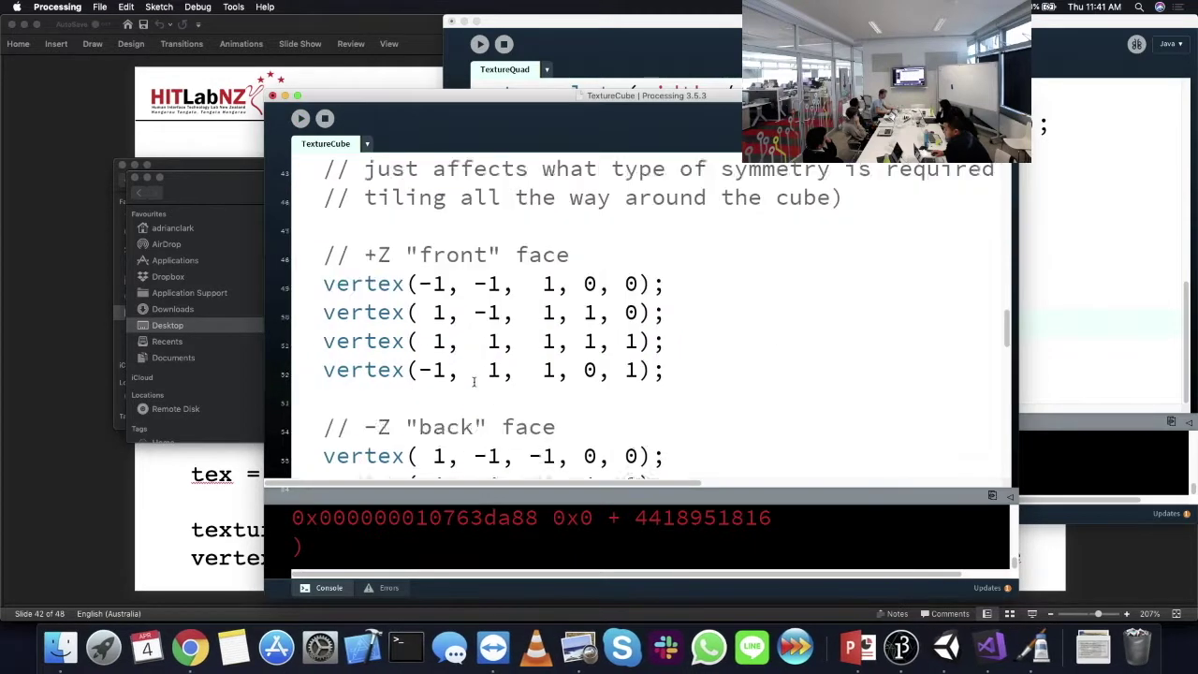
left_click(399, 271)
key("Up")
key("super+Right")
key("super+shift+Left")
key("Up")
key("Up")
key("Up")
key("Up")
key("Up")
key("Up")
key("Up")
key("Up")
key("Up")
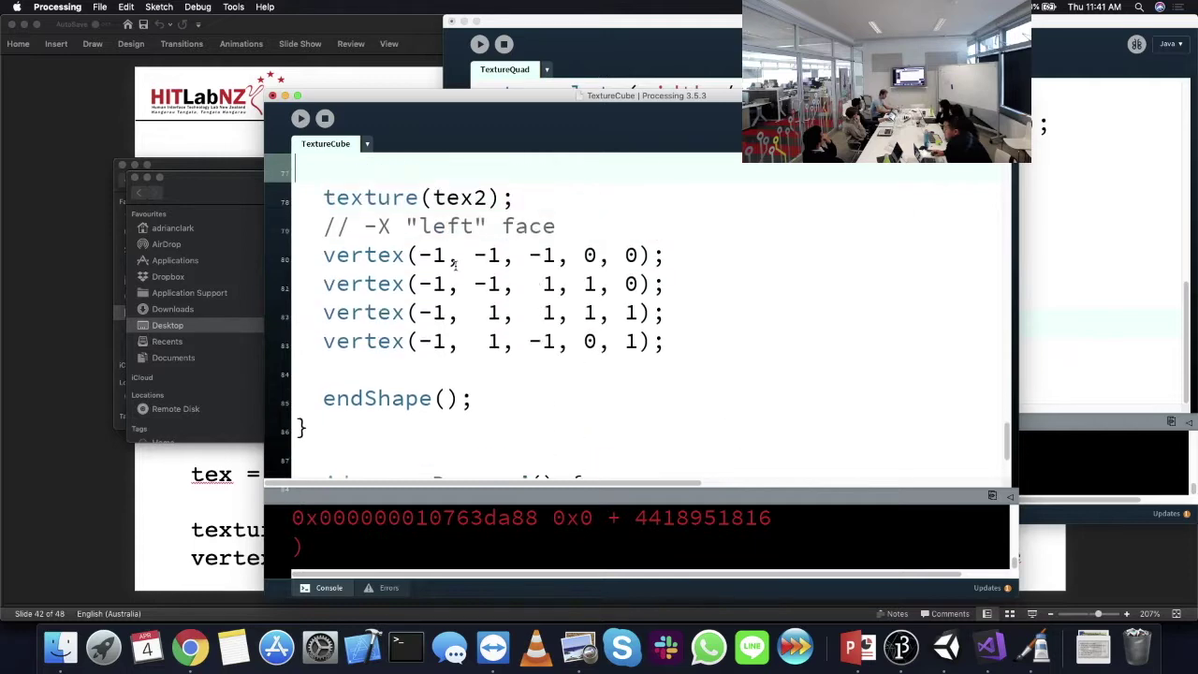
key("Down")
key("Down")
- Copy the beginShape(QUADS); line to just above texture(tex2) and run the modified sketch
scroll(456, 266, "up", 10)
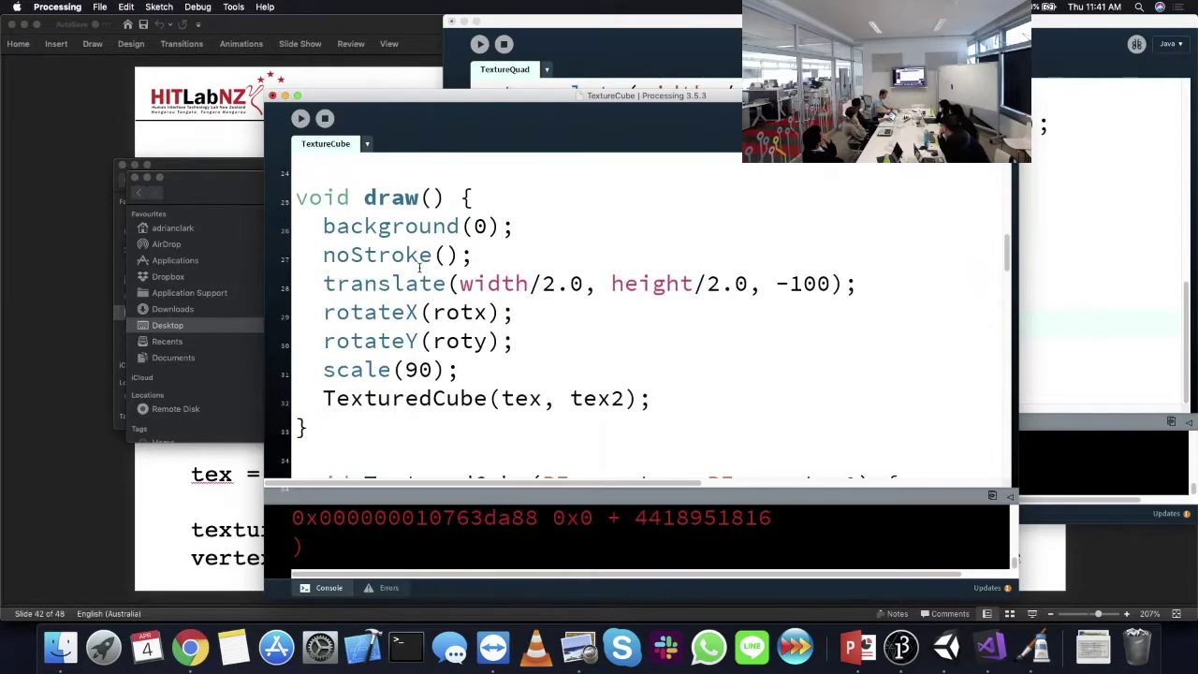
scroll(470, 286, "down", 3)
left_click(562, 425)
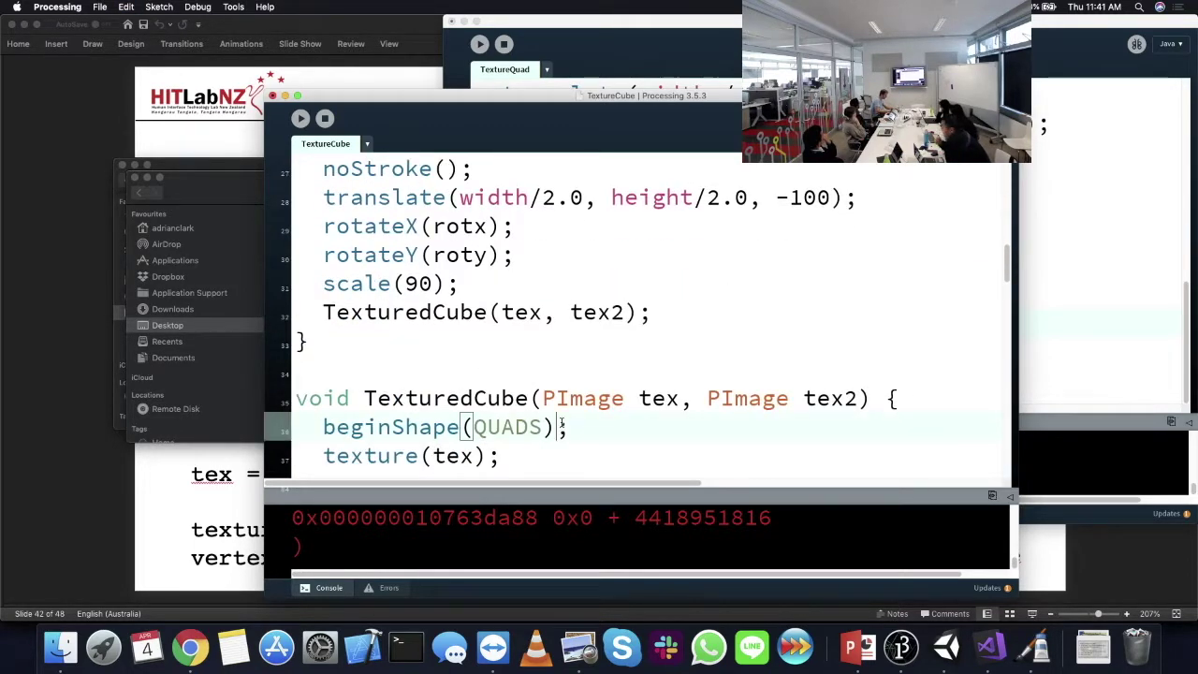
key("shift+super+Left")
key("super+c")
scroll(487, 427, "down", 14)
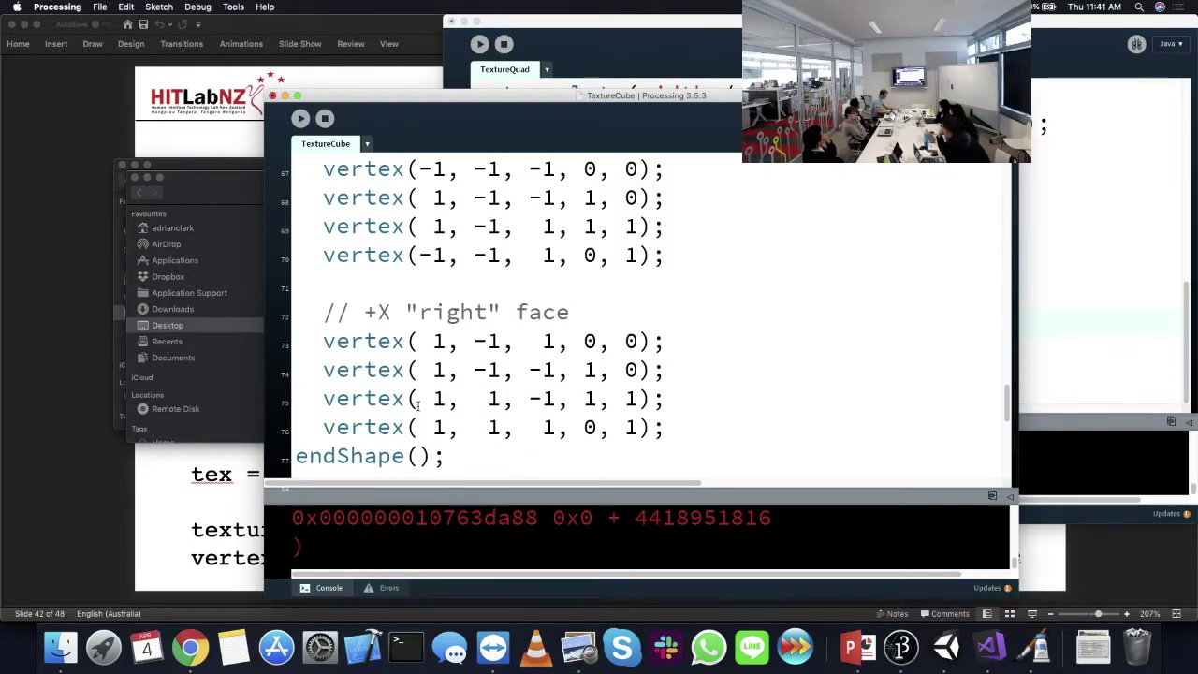
scroll(417, 418, "down", 1)
left_click(510, 400)
key("Return")
key("super+v")
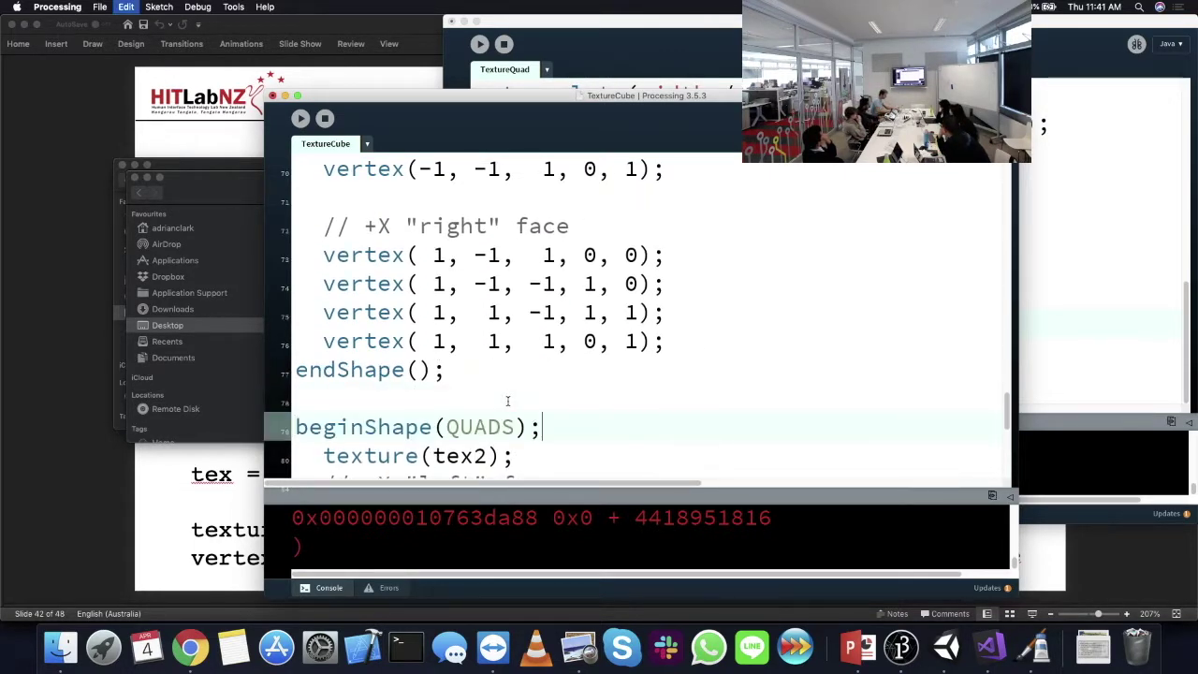
left_click(306, 120)
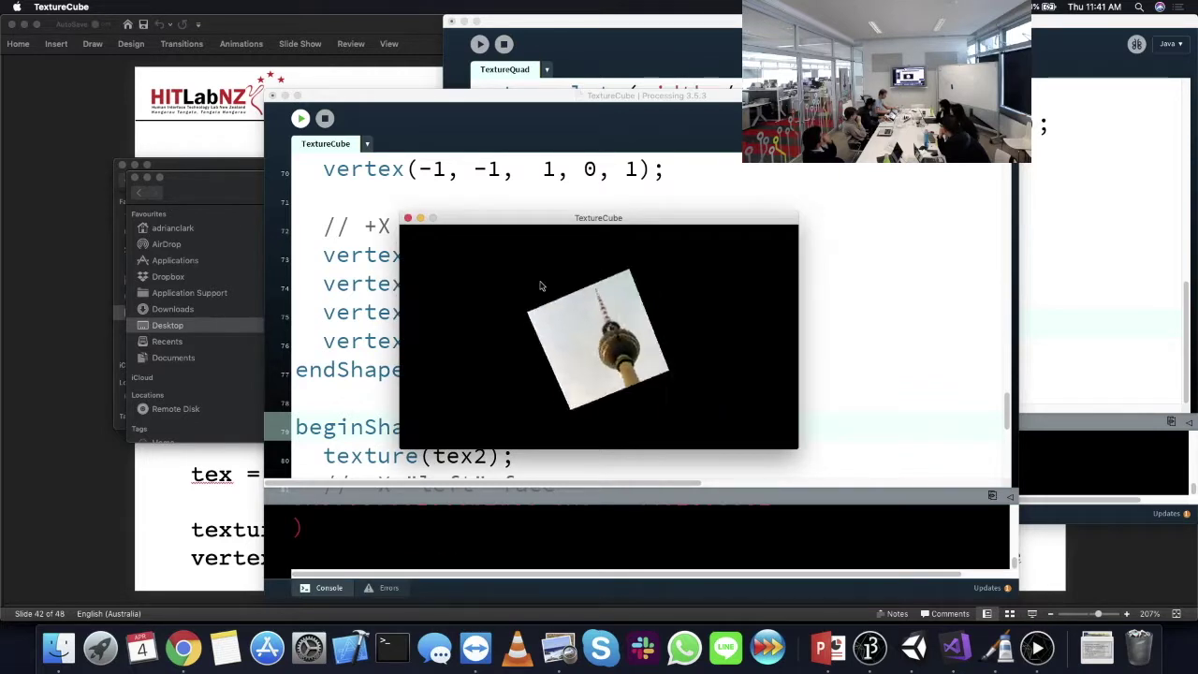
- Review the second shape block, highlighting texture(tex2) and the four -X "left" face vertex lines
left_click(395, 341)
left_click(393, 428)
left_click(324, 456)
left_click_drag(323, 456, 523, 470)
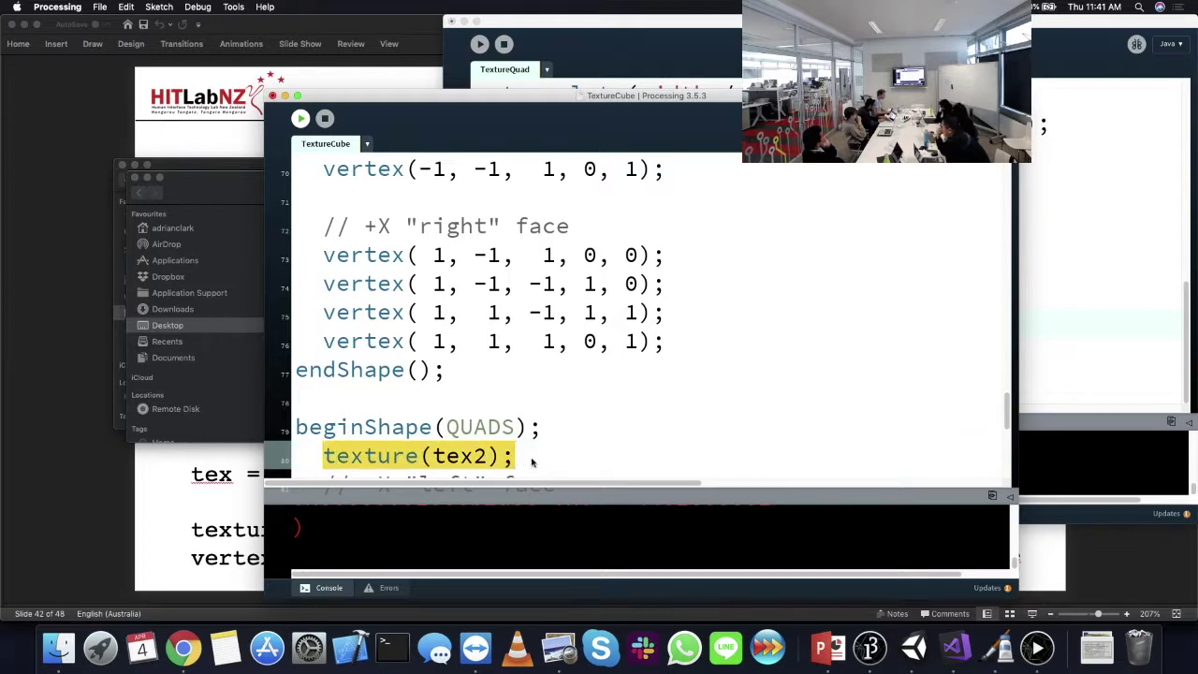
scroll(530, 464, "down", 2)
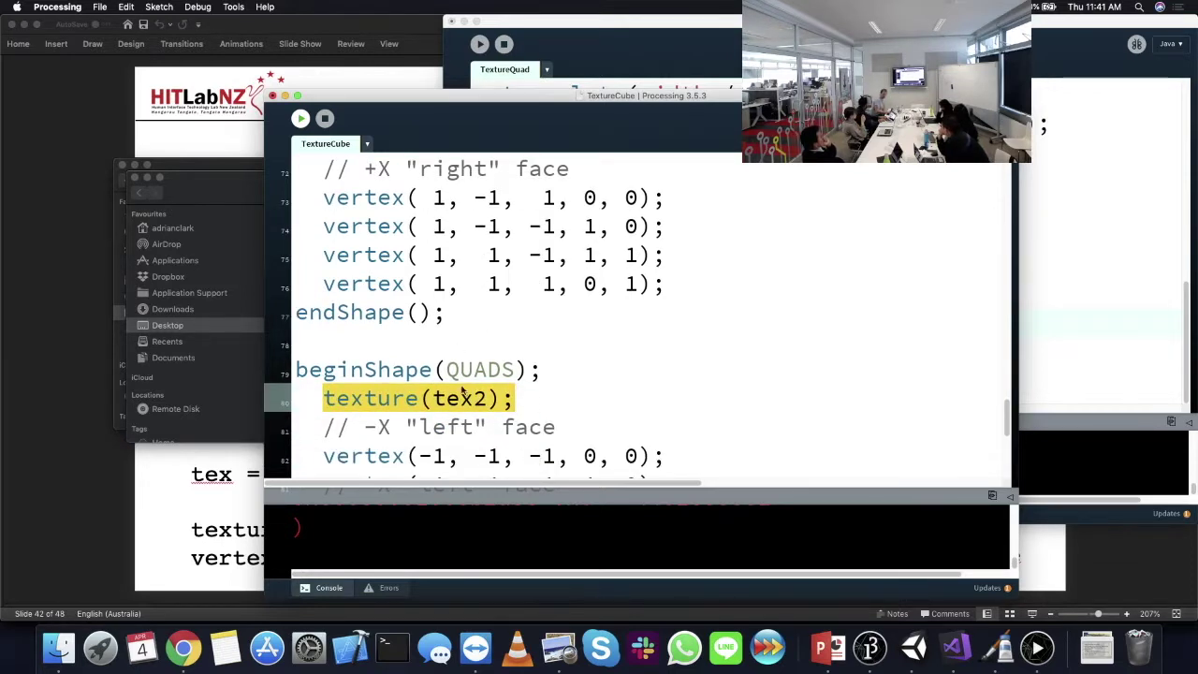
scroll(459, 384, "down", 7)
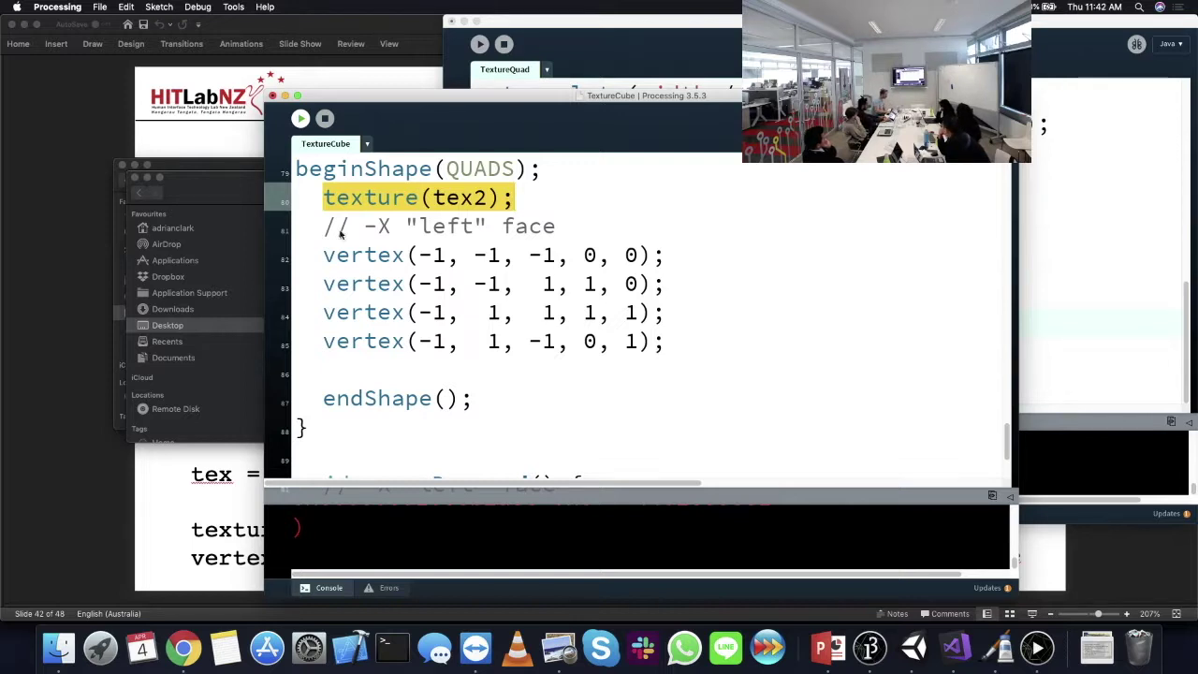
left_click_drag(327, 262, 671, 344)
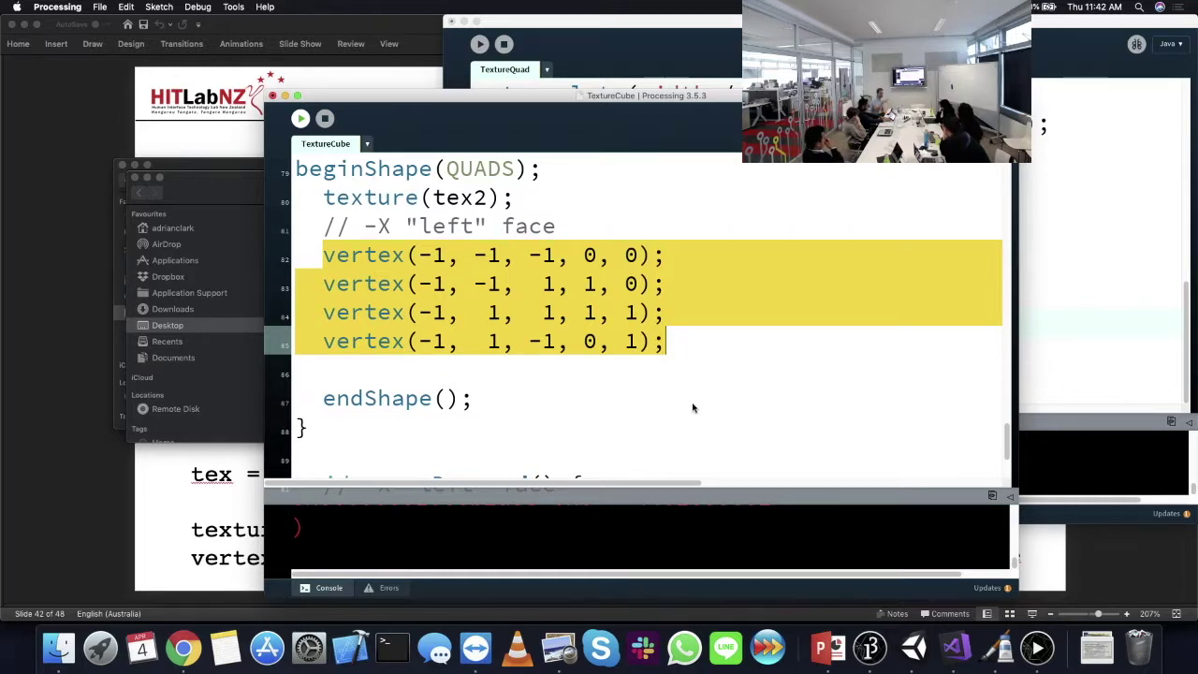
scroll(659, 322, "up", 4)
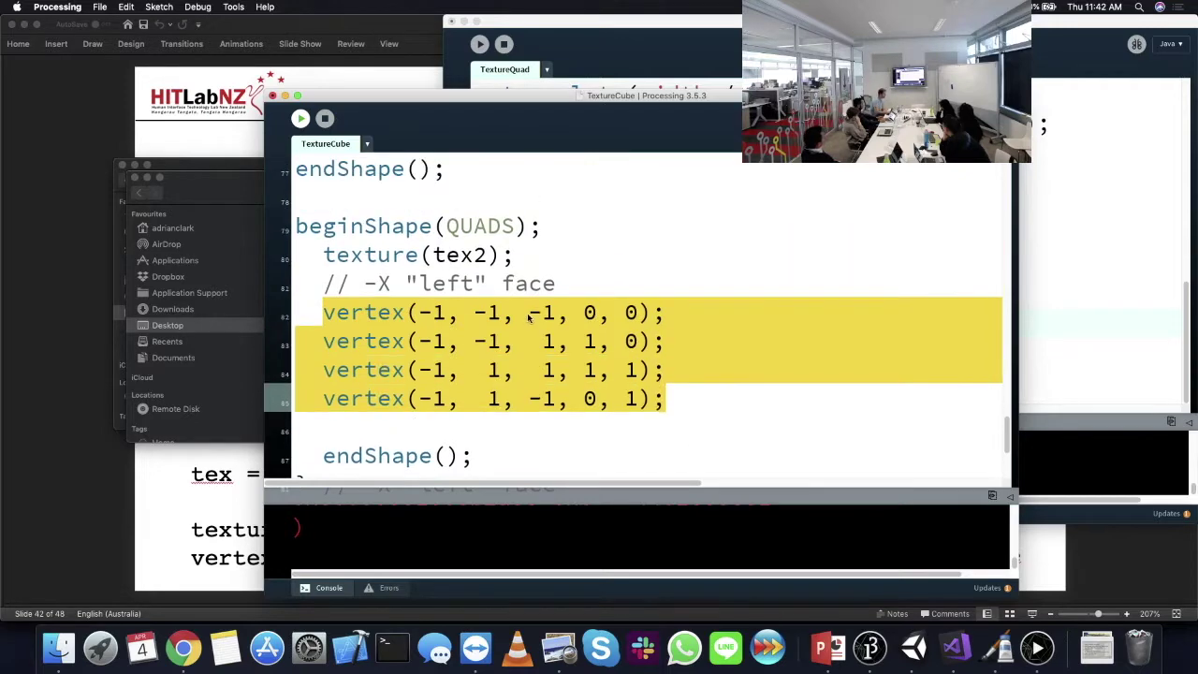
scroll(383, 291, "up", 10)
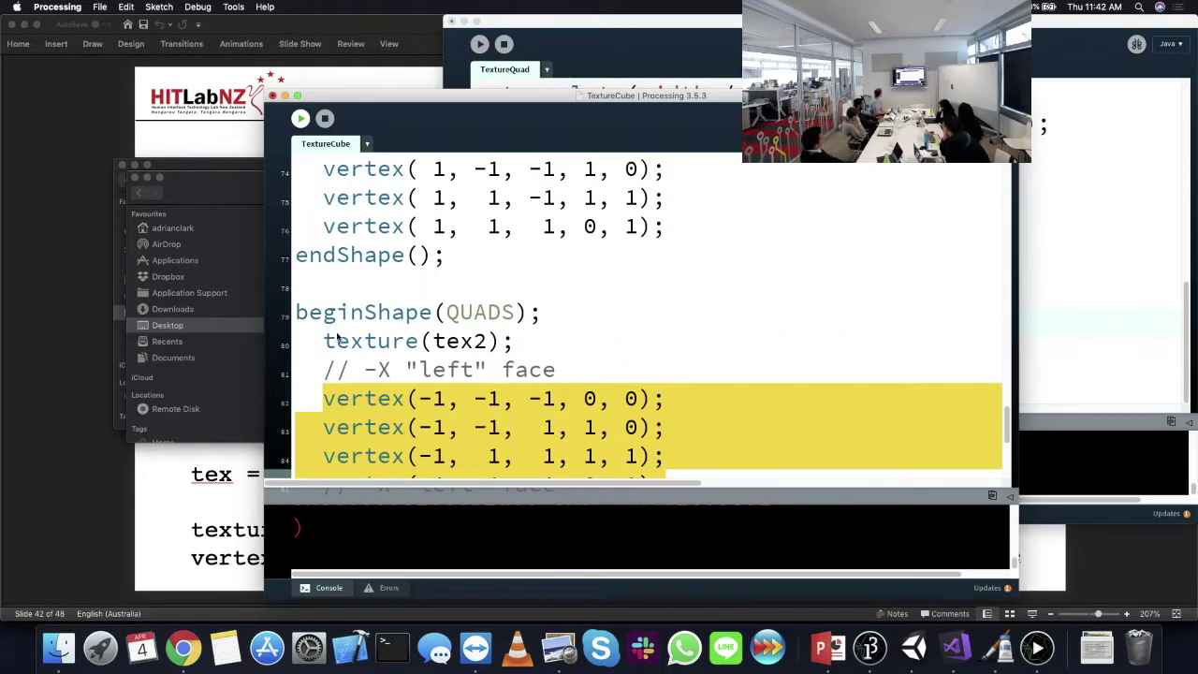
scroll(408, 259, "down", 10)
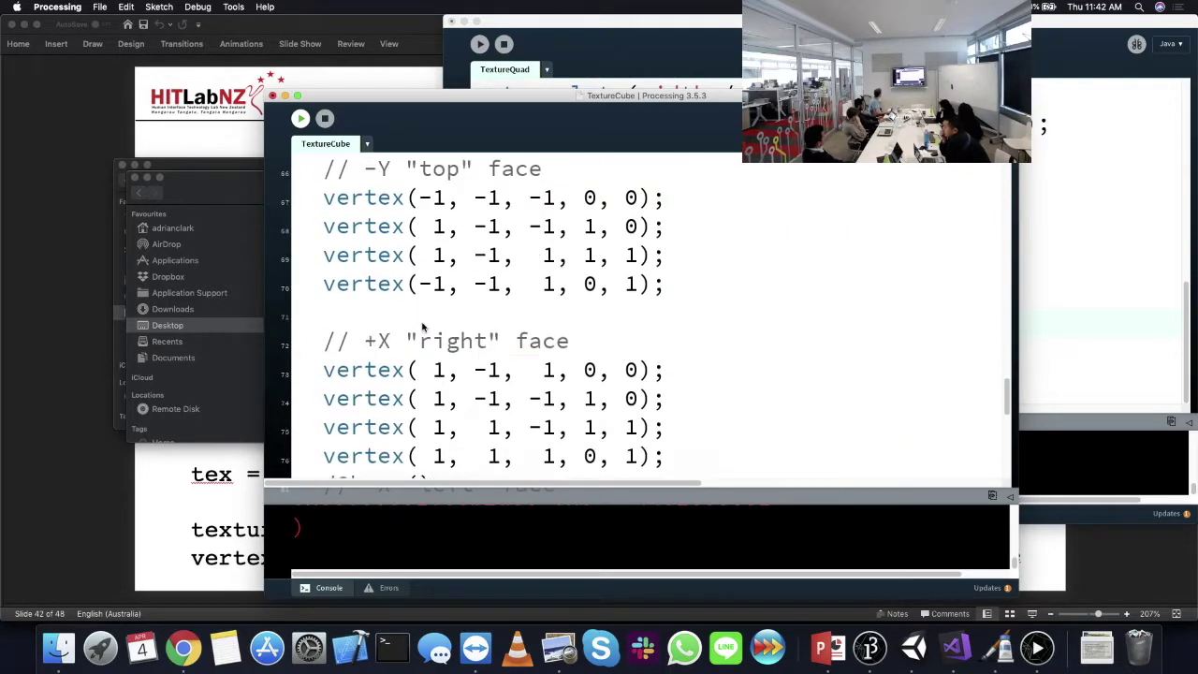
left_click_drag(328, 257, 562, 262)
left_click(561, 267)
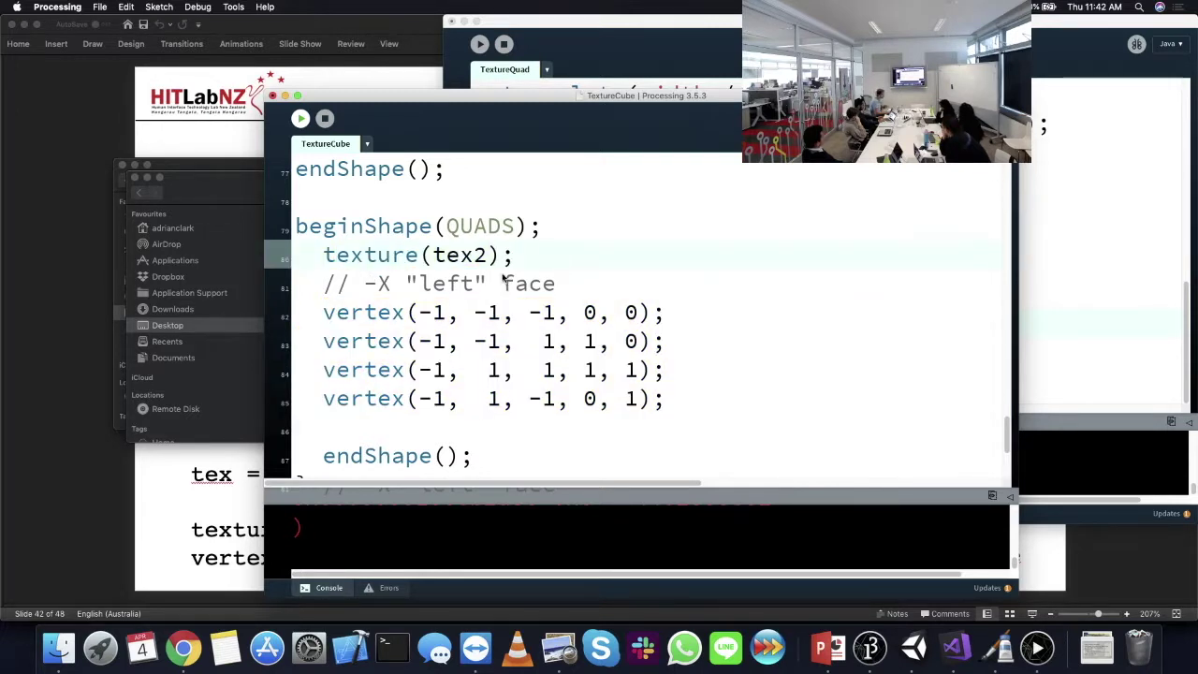
- Compare the two shape blocks in TexturedCube, checking the tex and tex2 arguments of their texture calls
scroll(387, 251, "up", 1)
left_click_drag(293, 227, 447, 230)
scroll(449, 230, "up", 12)
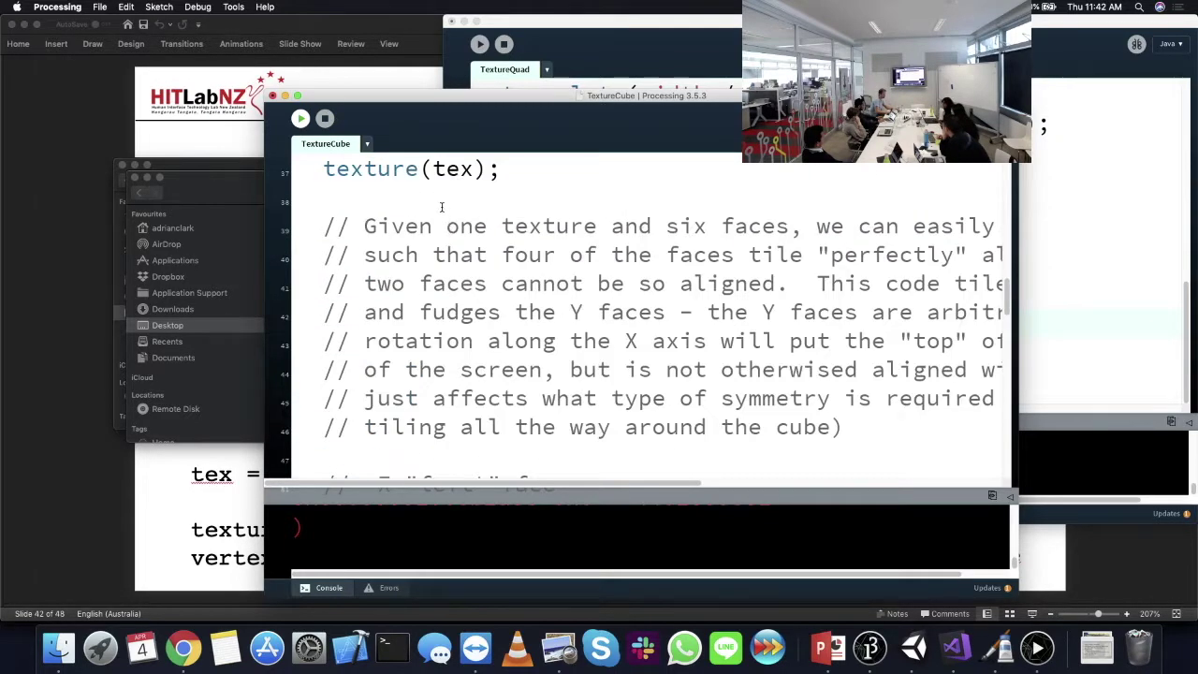
scroll(441, 208, "up", 1)
left_click_drag(430, 226, 491, 226)
scroll(501, 281, "down", 12)
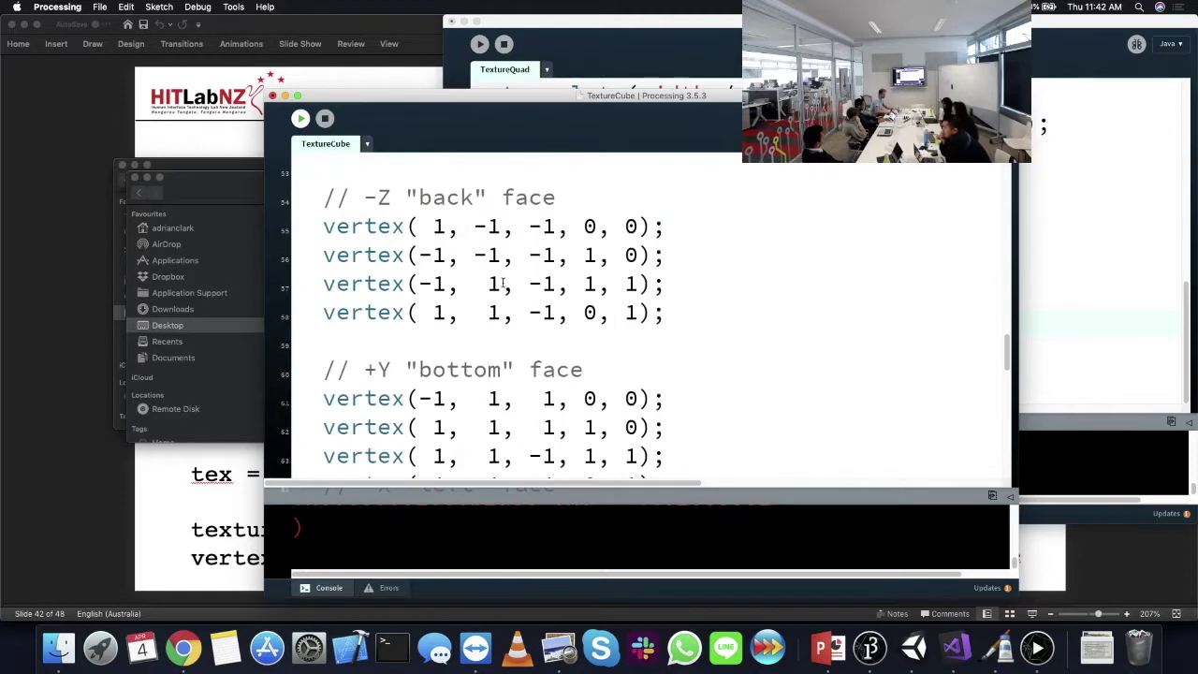
scroll(372, 341, "down", 1)
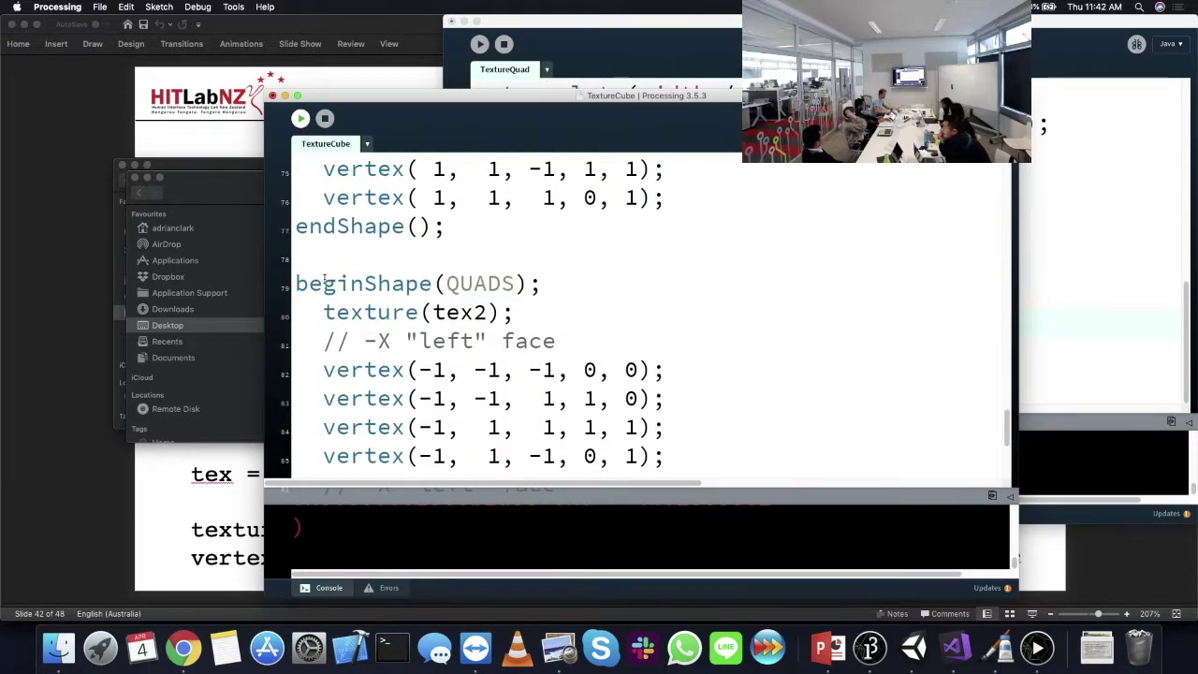
scroll(487, 286, "down", 1)
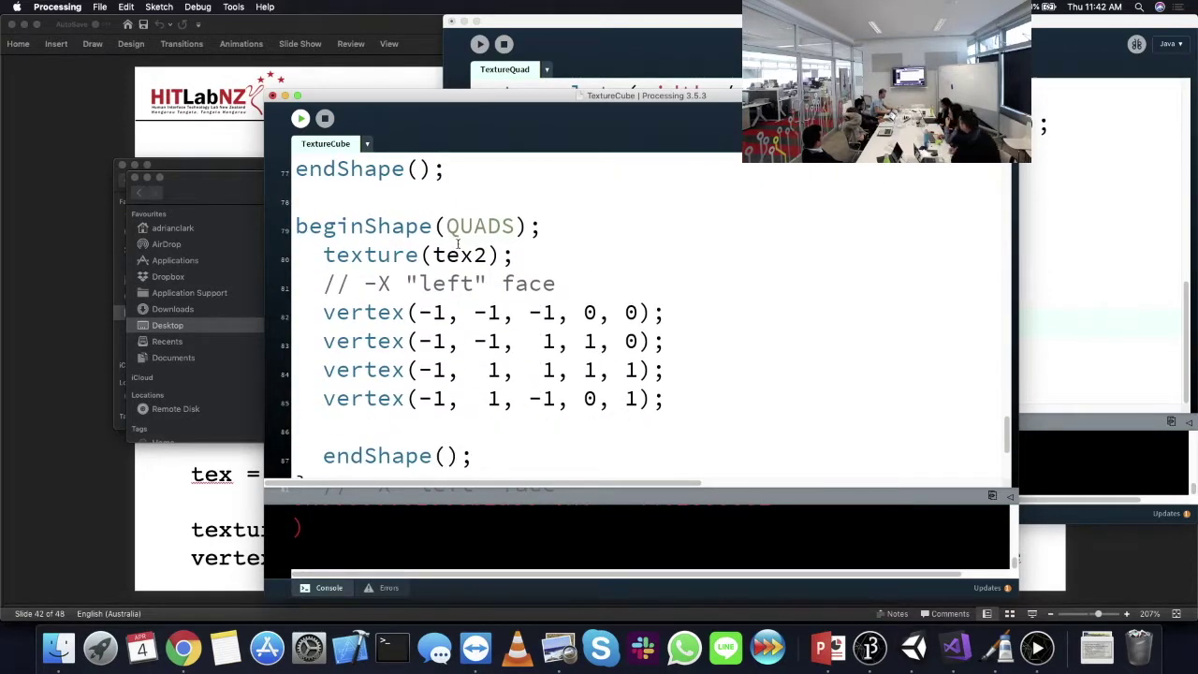
left_click_drag(429, 255, 487, 255)
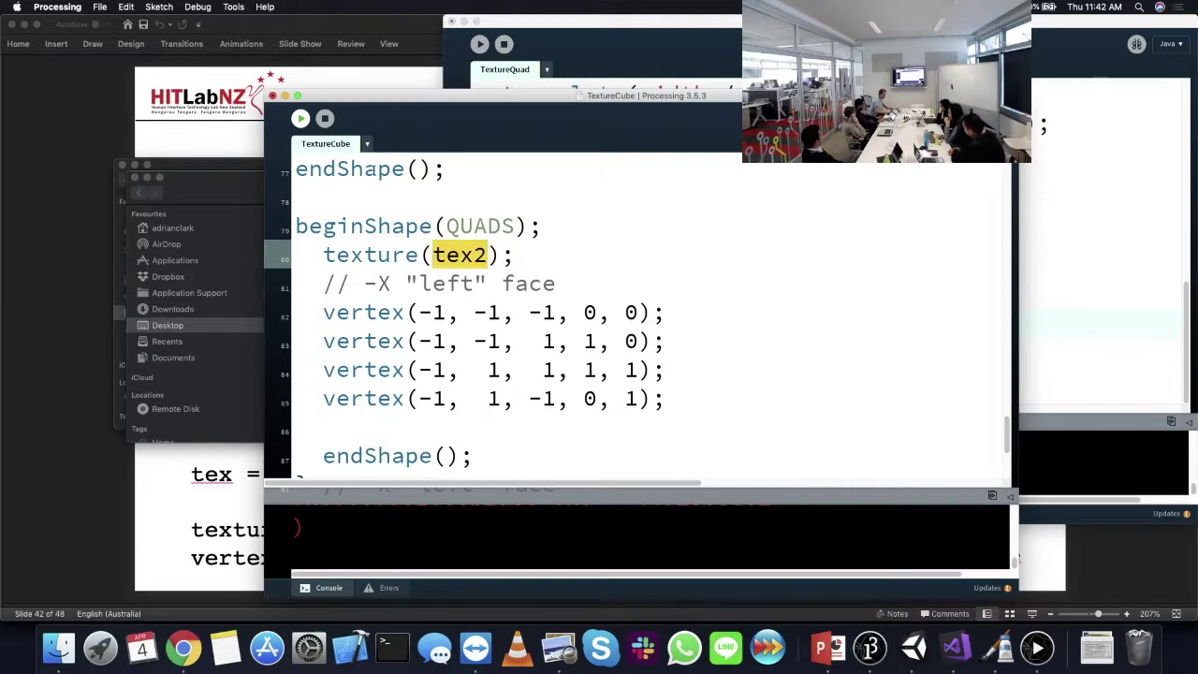
- Rotate the cube in the running sketch to inspect the textures on its faces, and stop the sketch
key("super+r")
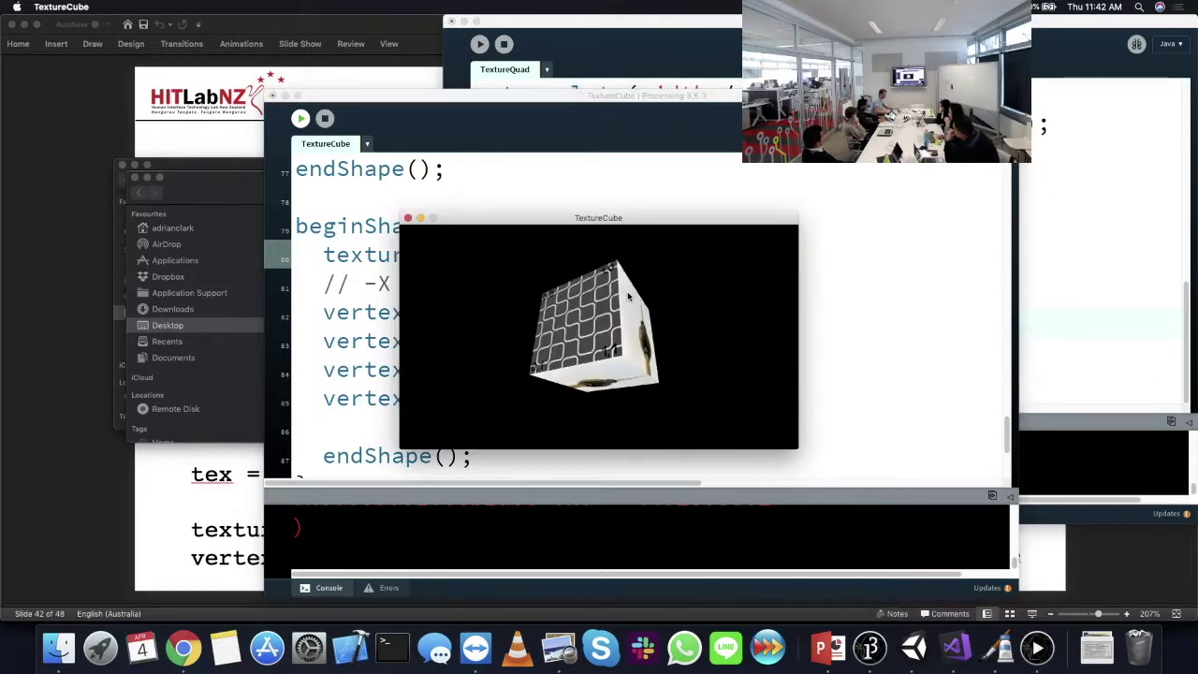
mouse_move(543, 277)
left_mouse_down()
mouse_move(488, 294)
mouse_move(482, 350)
mouse_move(432, 312)
mouse_move(430, 263)
mouse_move(666, 319)
mouse_move(644, 350)
mouse_move(680, 337)
mouse_move(675, 321)
mouse_move(589, 316)
left_mouse_up()
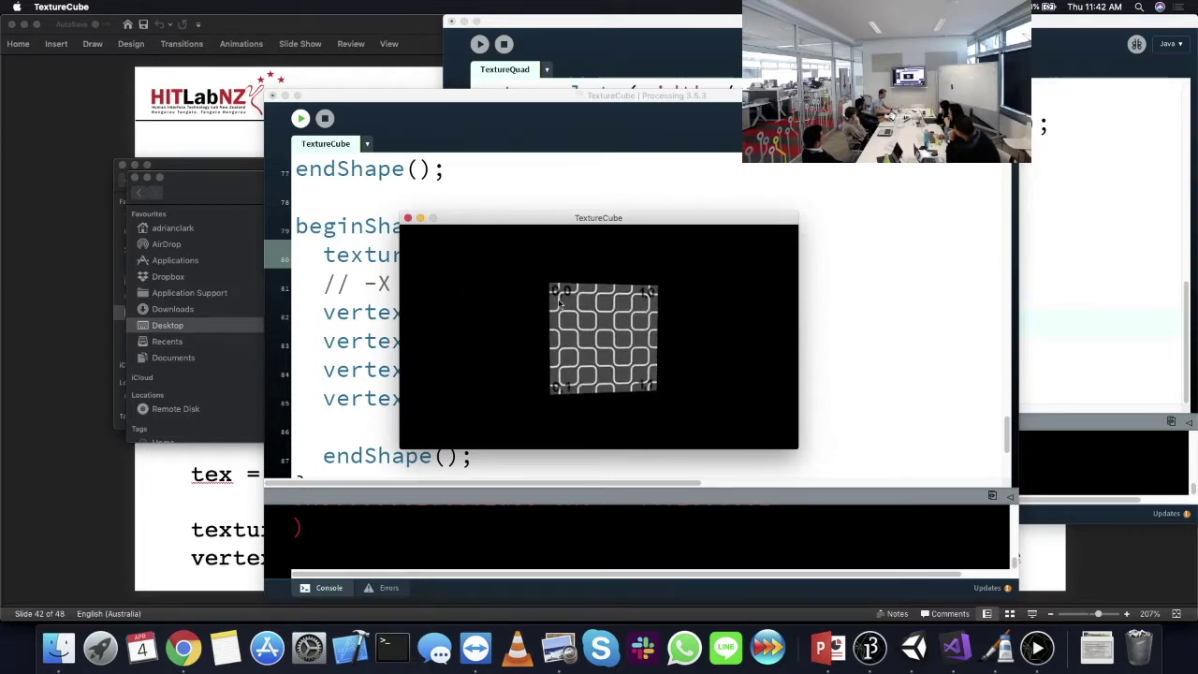
left_click_drag(580, 369, 731, 270)
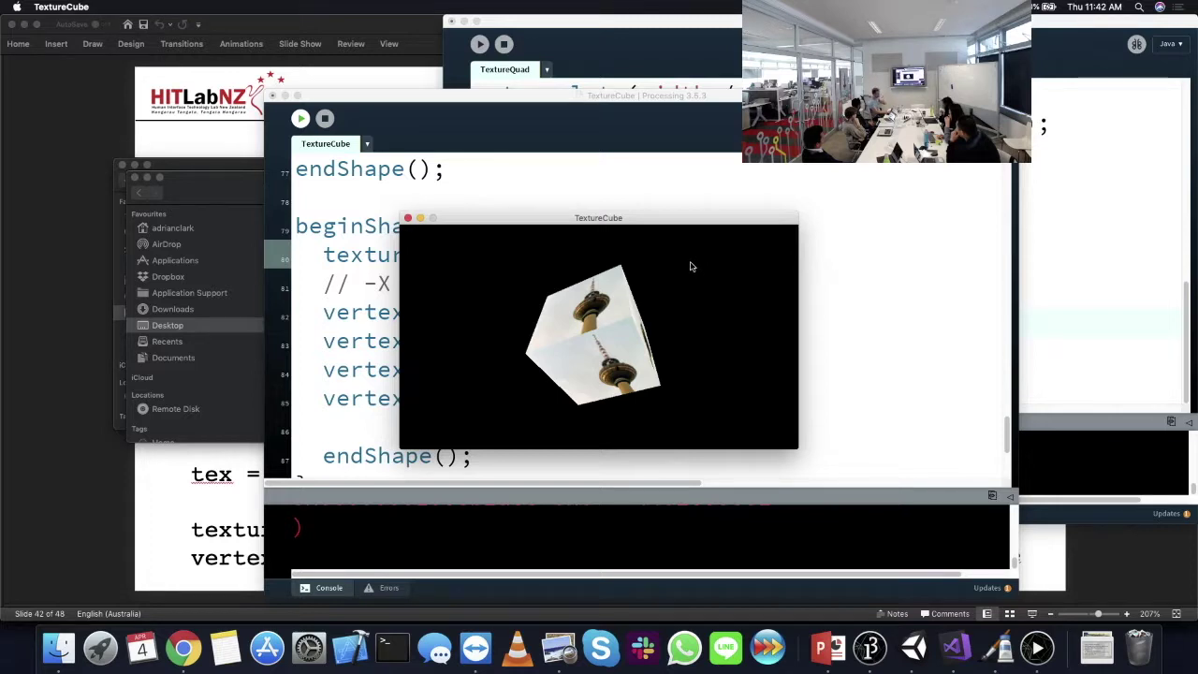
left_click(327, 120)
- Open the TextureSphere sketch from the Textures group of the Java examples and run it
left_click(141, 467)
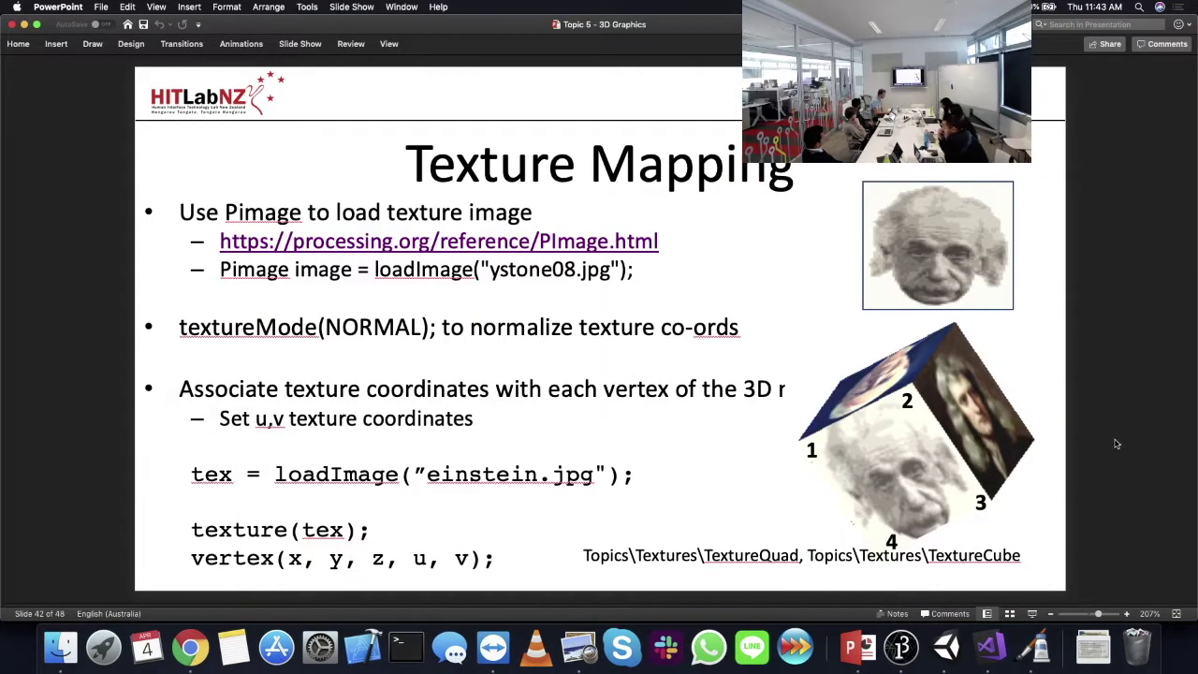
key("super+Tab")
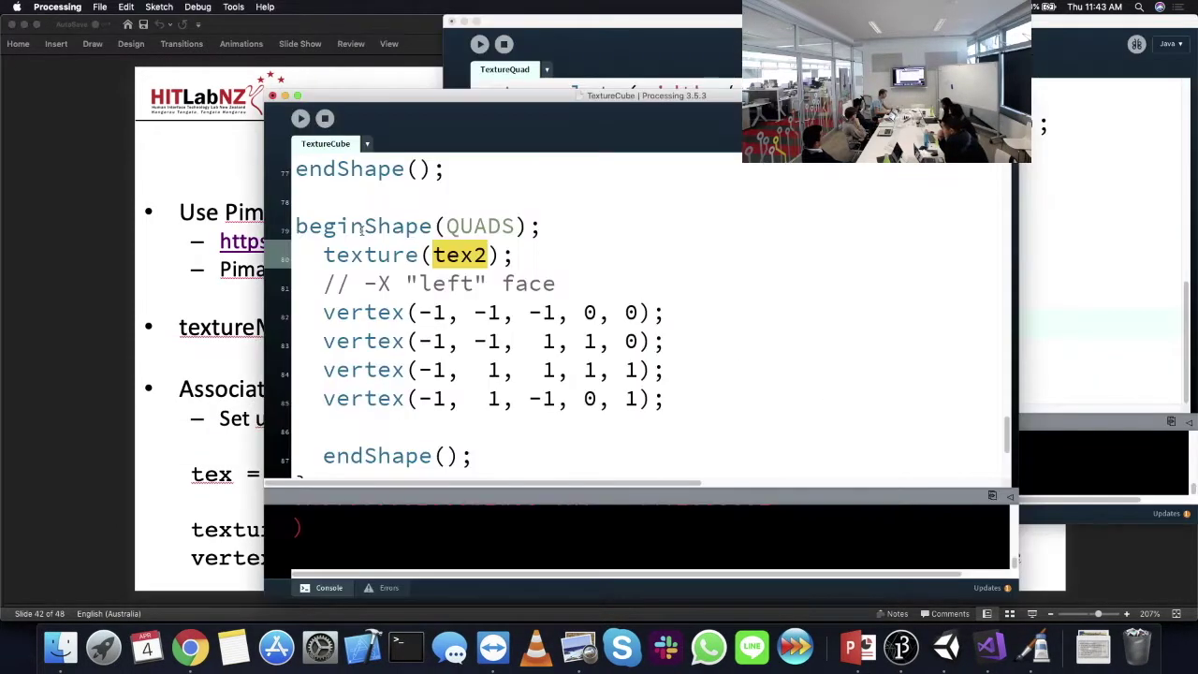
key("super+Tab")
key("super+Tab")
key("super+grave")
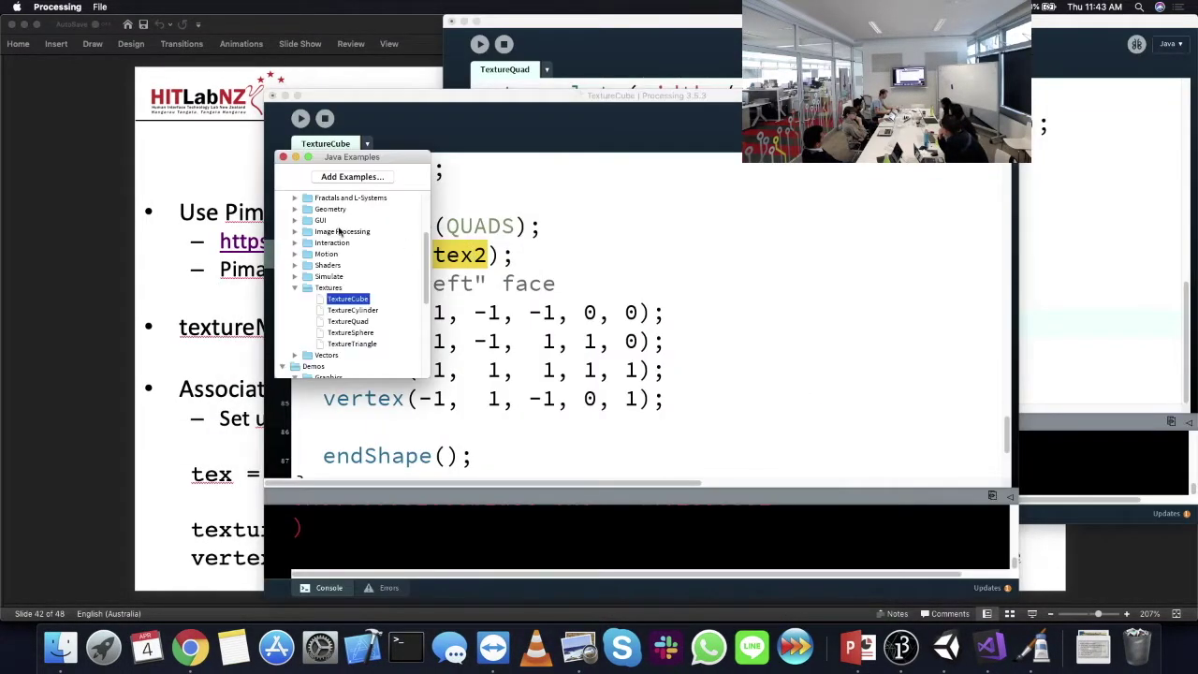
double_click(365, 333)
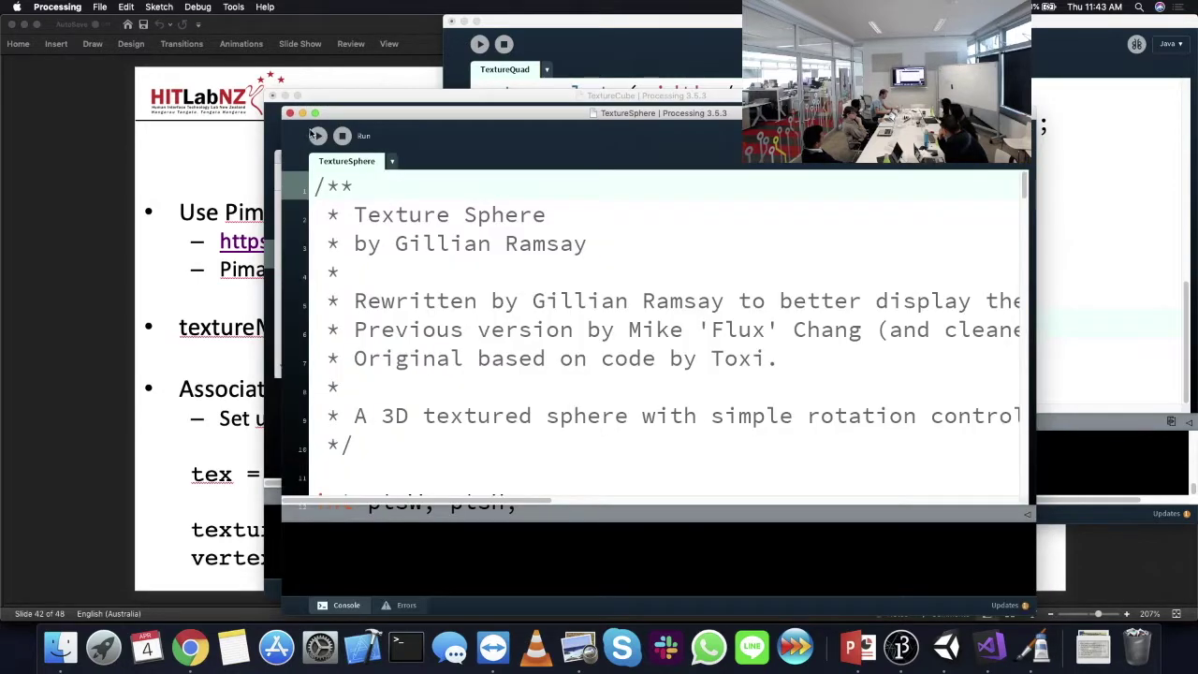
left_click(318, 136)
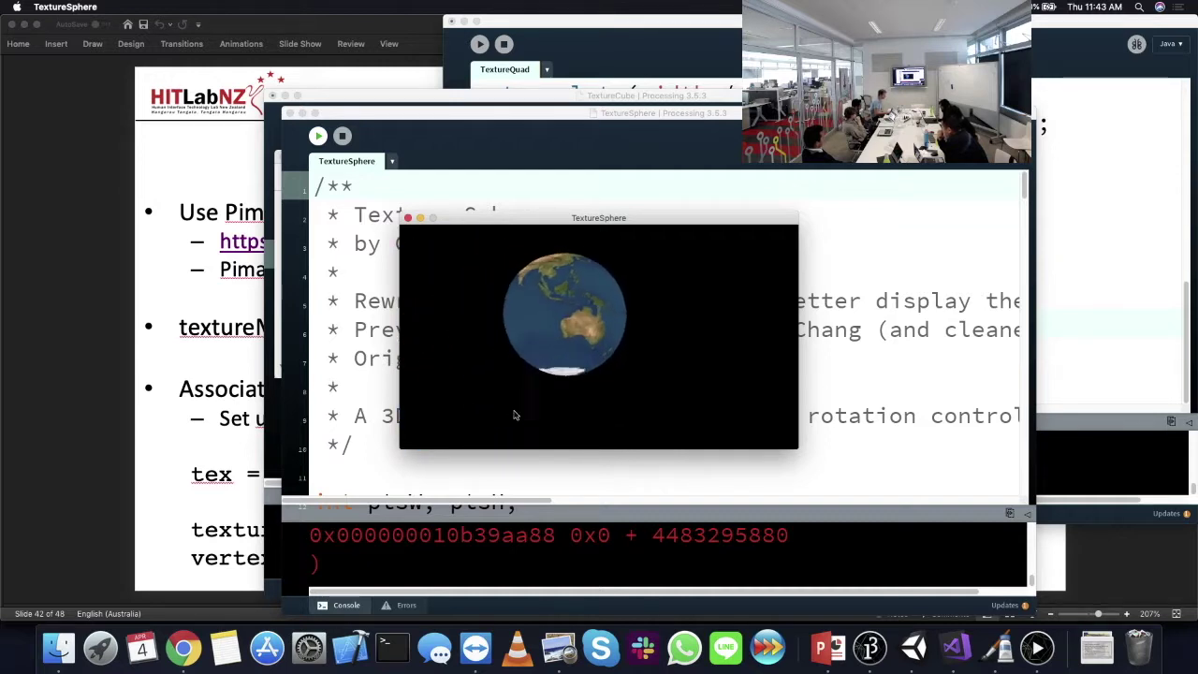
- Show the TextureSphere sketch folder and open the world32k.jpg texture from its data folder
left_click(386, 185)
left_click(233, 7)
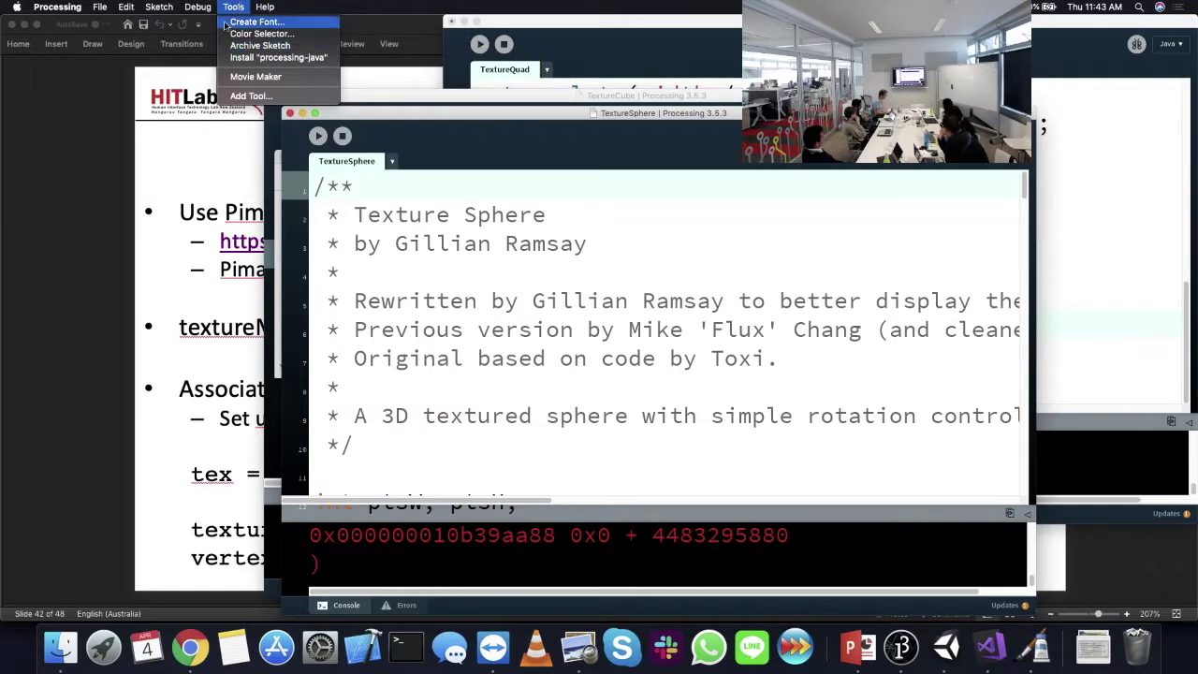
mouse_move(158, 7)
mouse_move(188, 76)
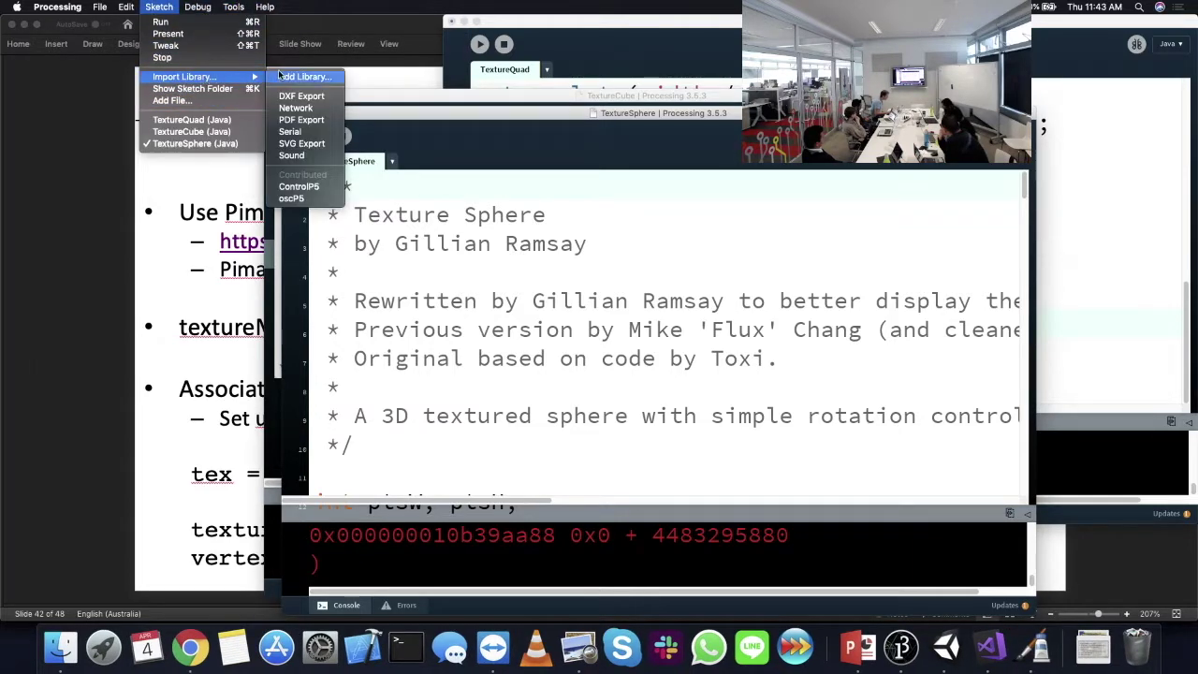
left_click(192, 88)
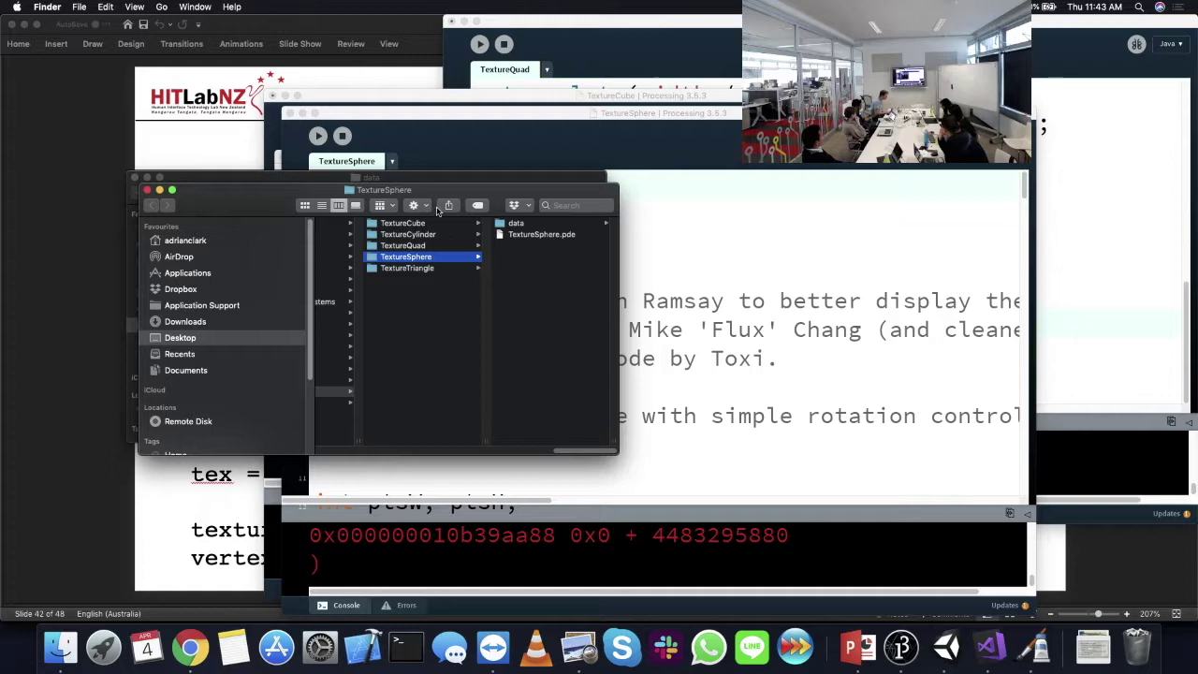
left_click(516, 223)
double_click(519, 223)
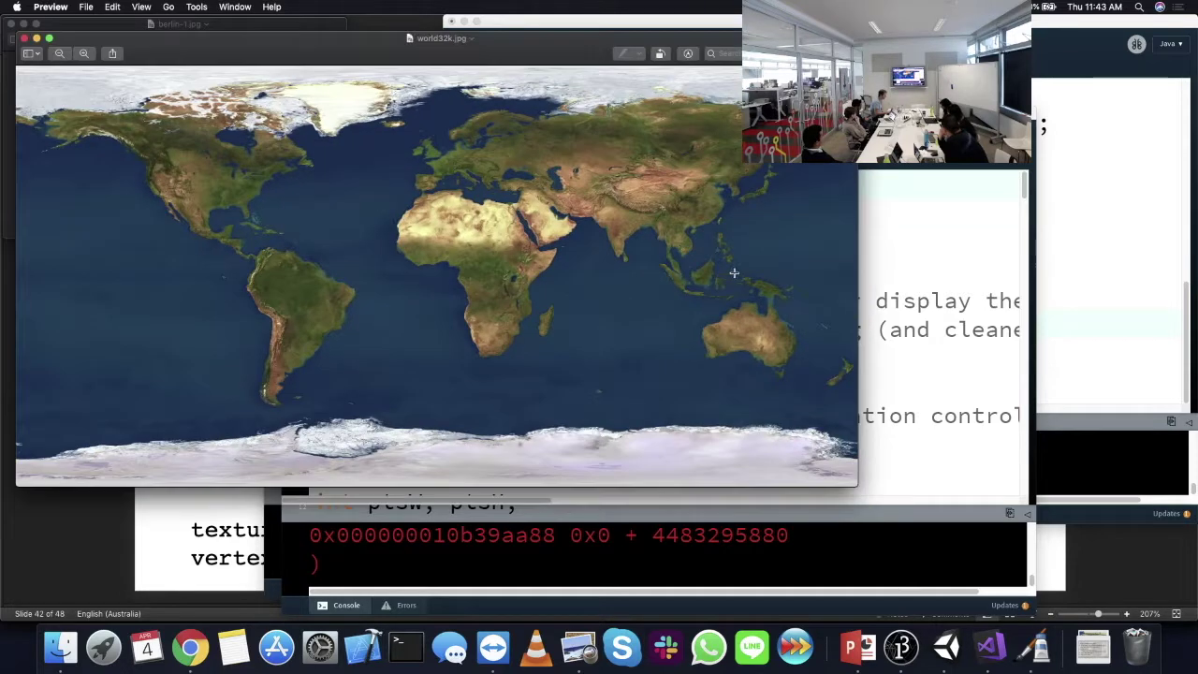
- Return to the TextureSphere code and examine how the sphere's vertex coordinates are computed, highlighting the first vertex call's arguments
left_click(941, 328)
scroll(749, 365, "down", 15)
scroll(596, 438, "down", 10)
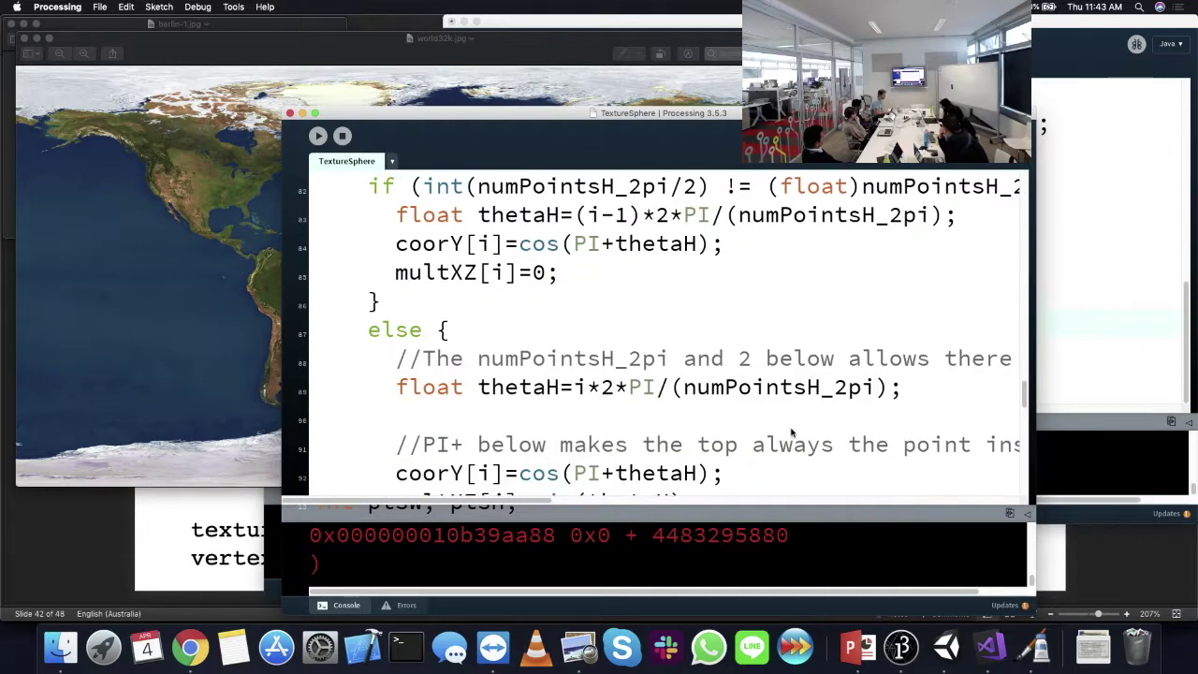
scroll(792, 433, "down", 7)
scroll(791, 432, "down", 7)
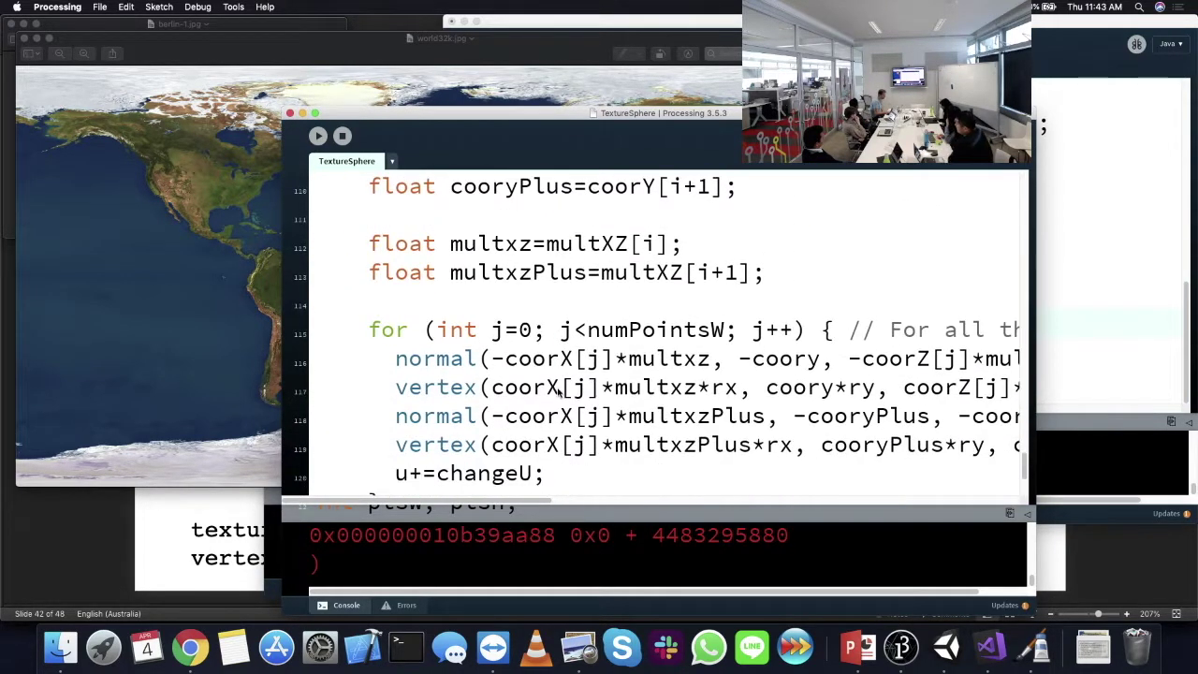
left_click_drag(491, 390, 1004, 390)
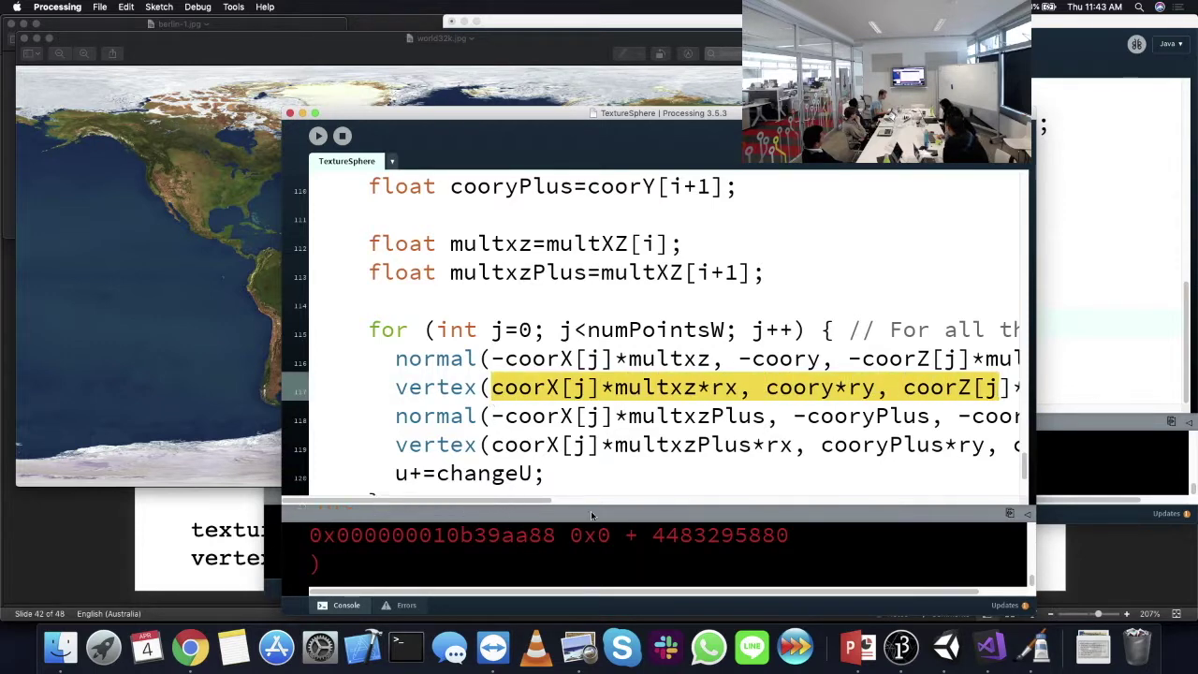
- Examine the remaining arguments of the sphere's vertex call against the world map image, and advance the PowerPoint presentation to the Image Manipulation slide
left_click_drag(539, 508, 718, 506)
left_click_drag(707, 388, 764, 391)
left_click(238, 282)
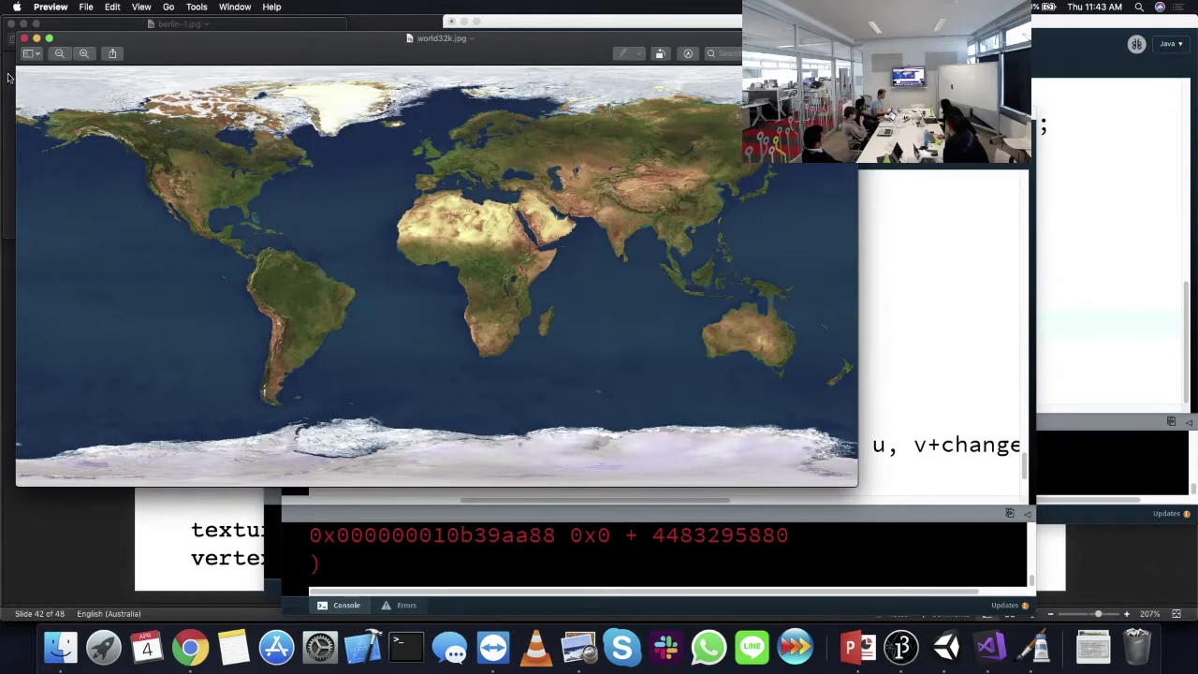
left_click(1134, 309)
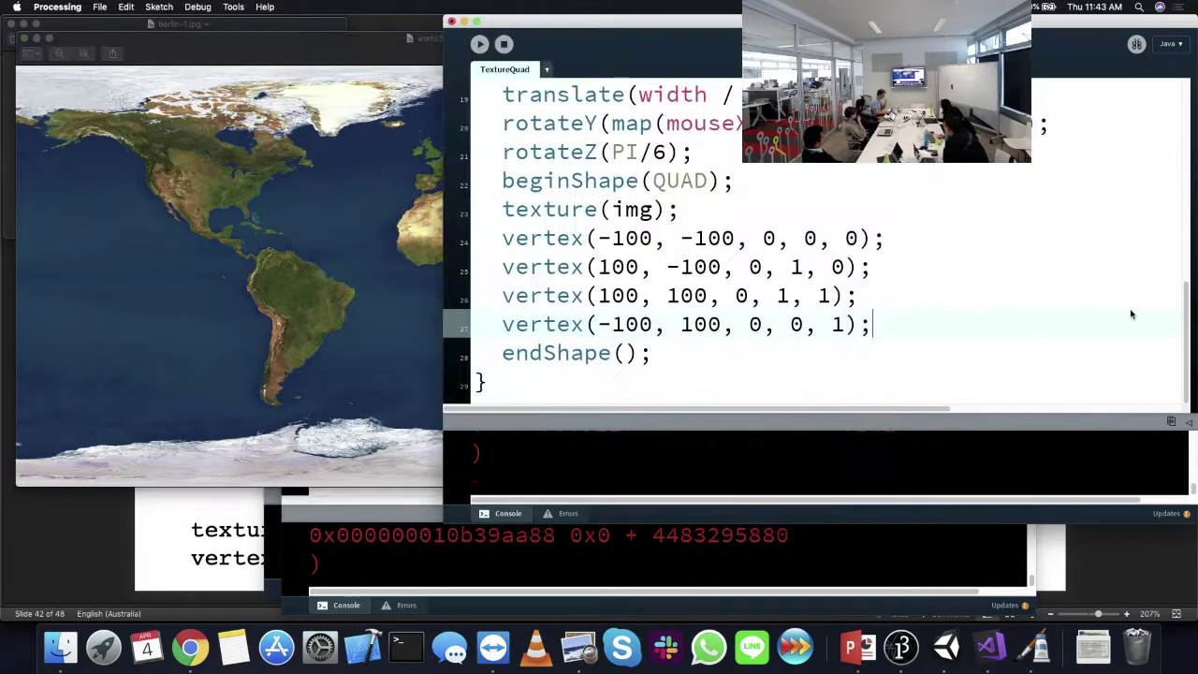
left_click(176, 535)
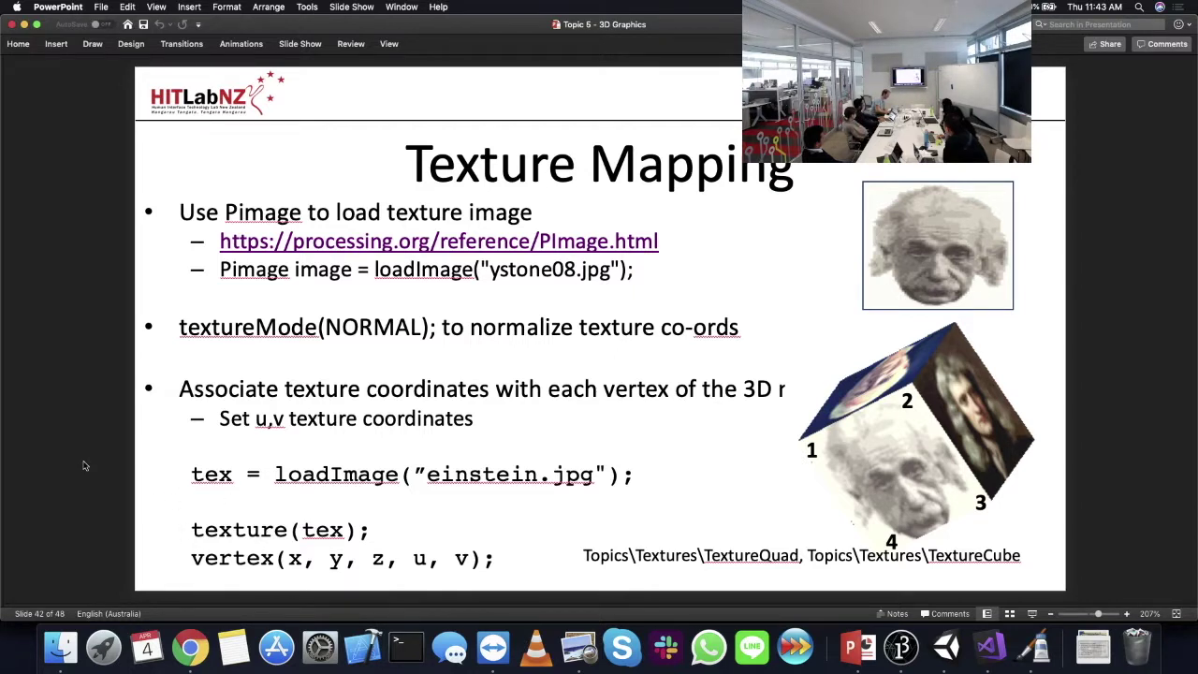
key("Down")
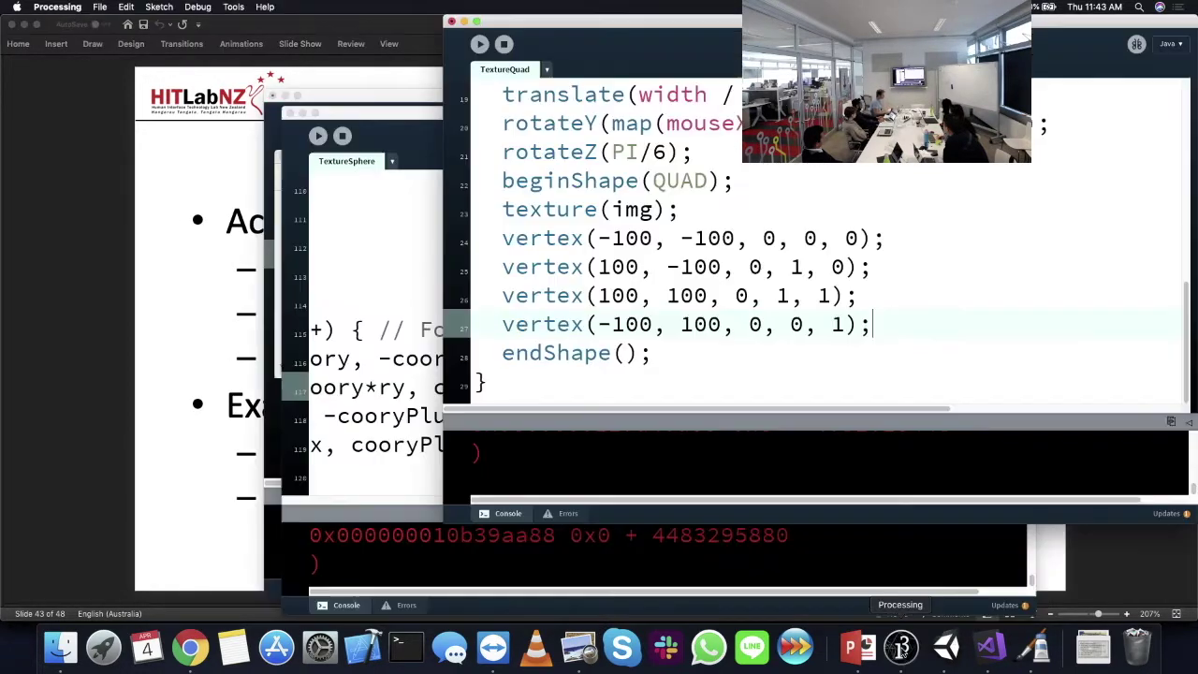
- Close the TextureSphere, TextureCube and TextureQuad sketches in Processing, discarding the unsaved changes
left_click(902, 646)
left_click(289, 114)
left_click(272, 94)
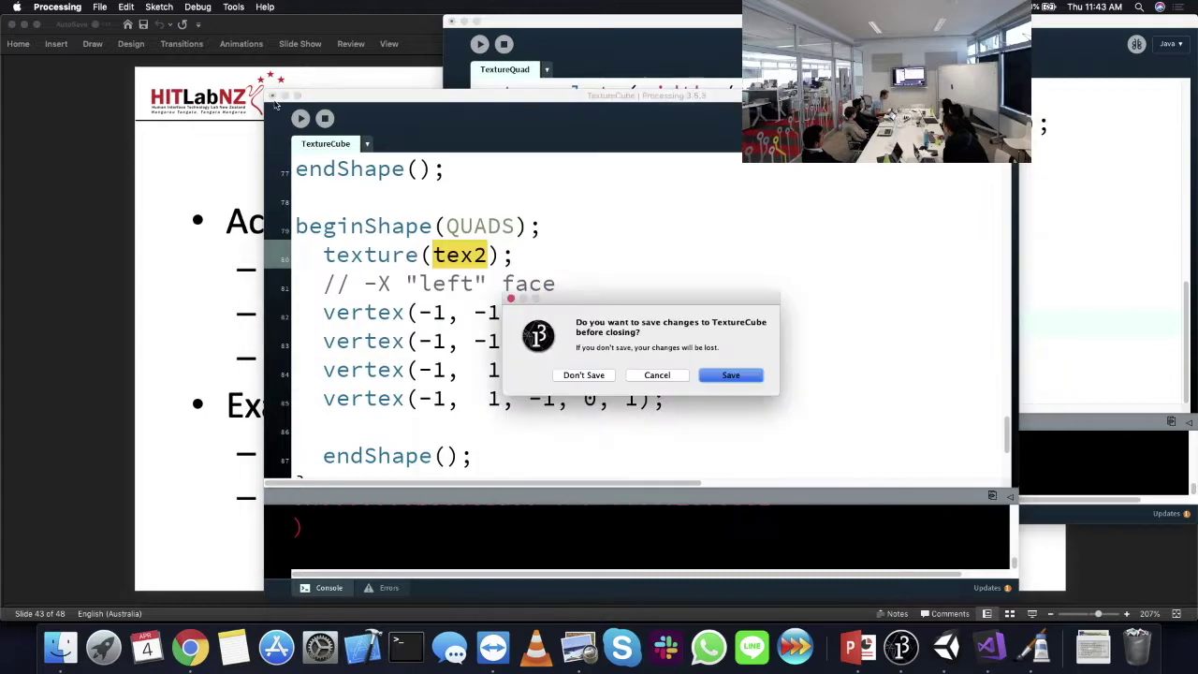
left_click(584, 375)
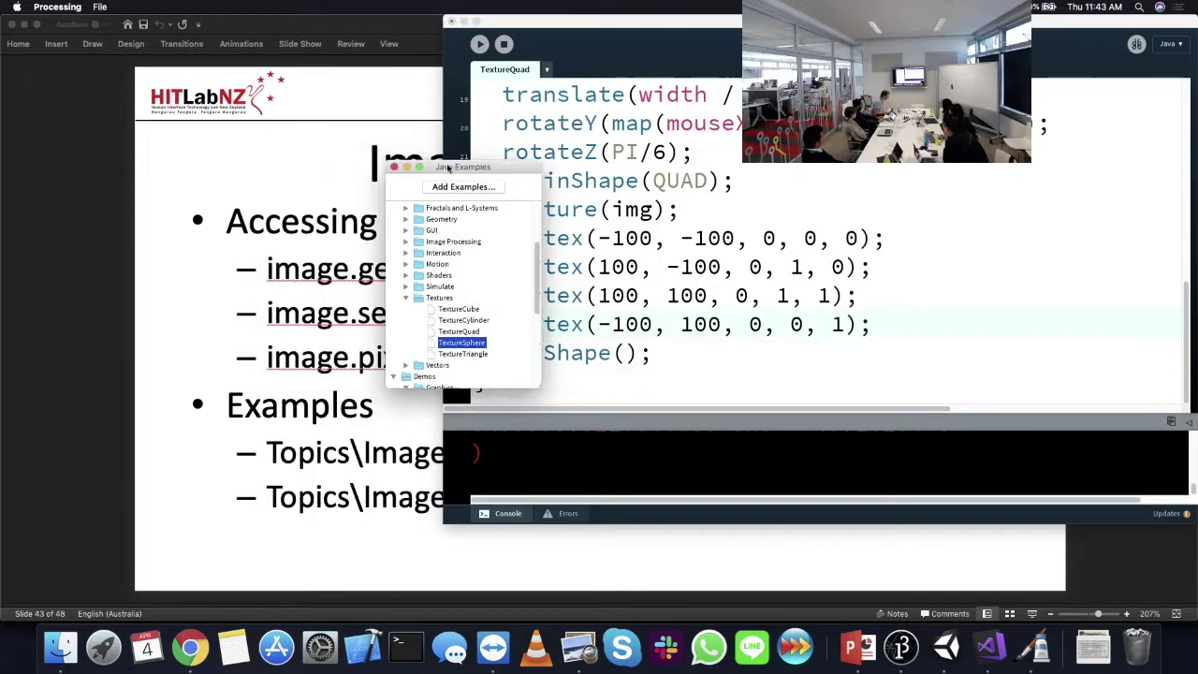
left_click(450, 21)
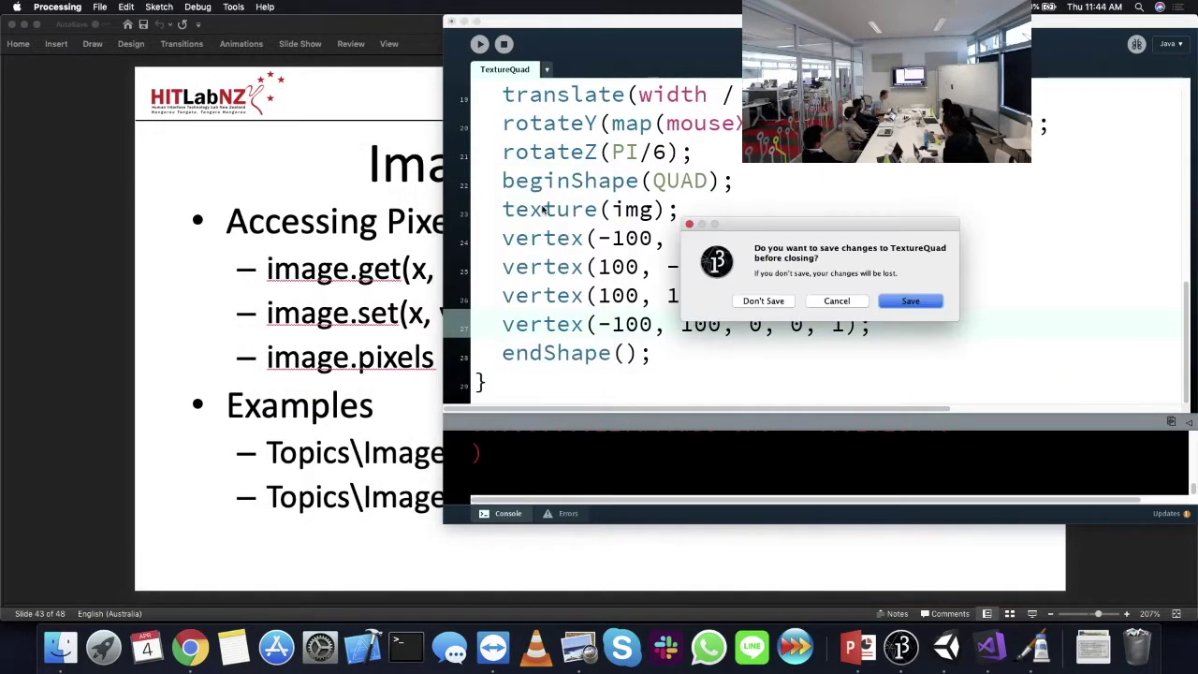
left_click(764, 301)
- Open the Extrusion sketch from the Image Processing group of the Java examples and enlarge its window
left_click_drag(568, 184, 701, 90)
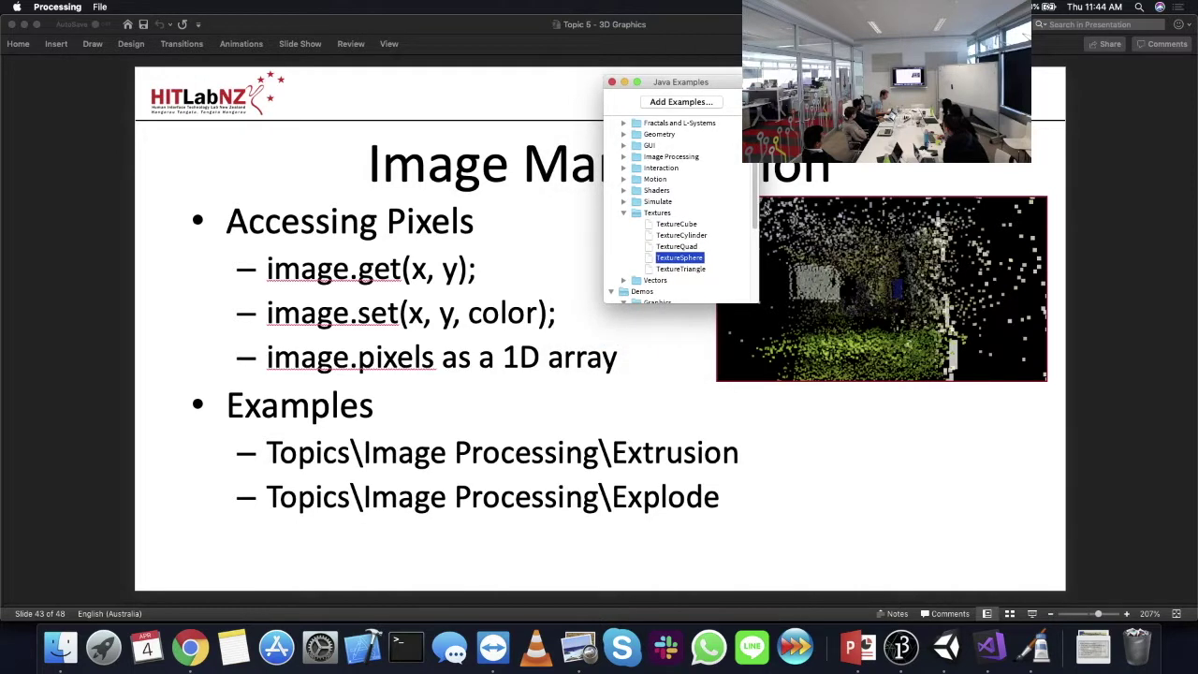
scroll(678, 169, "up", 2)
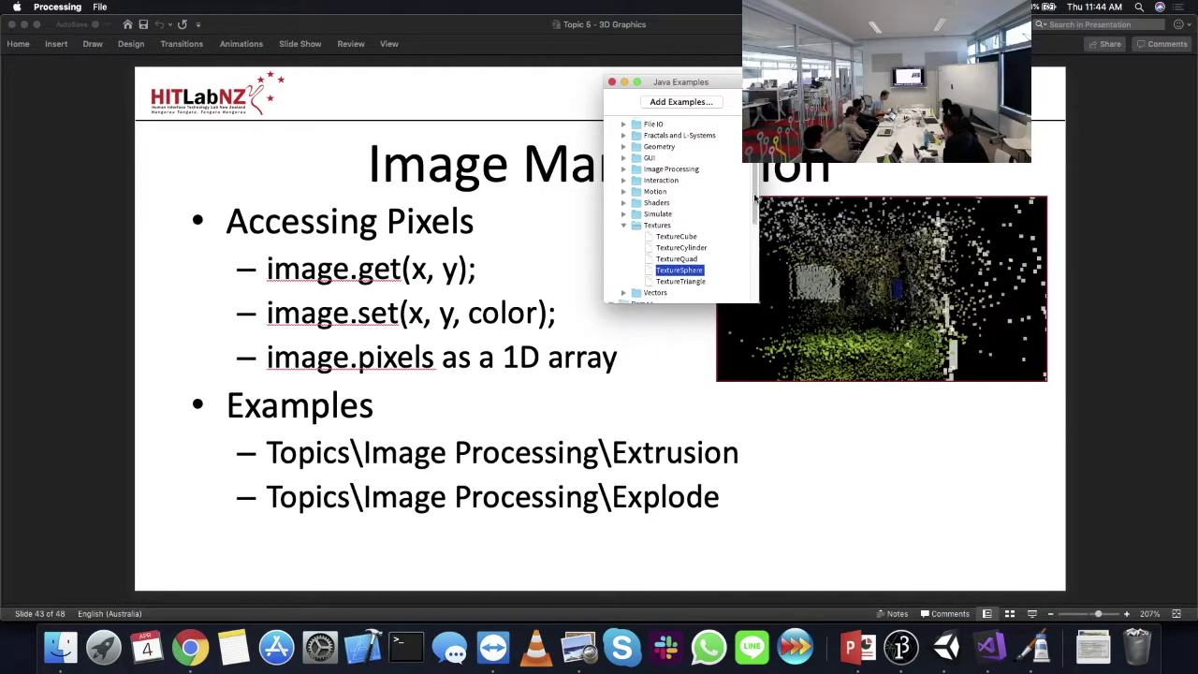
left_click(624, 182)
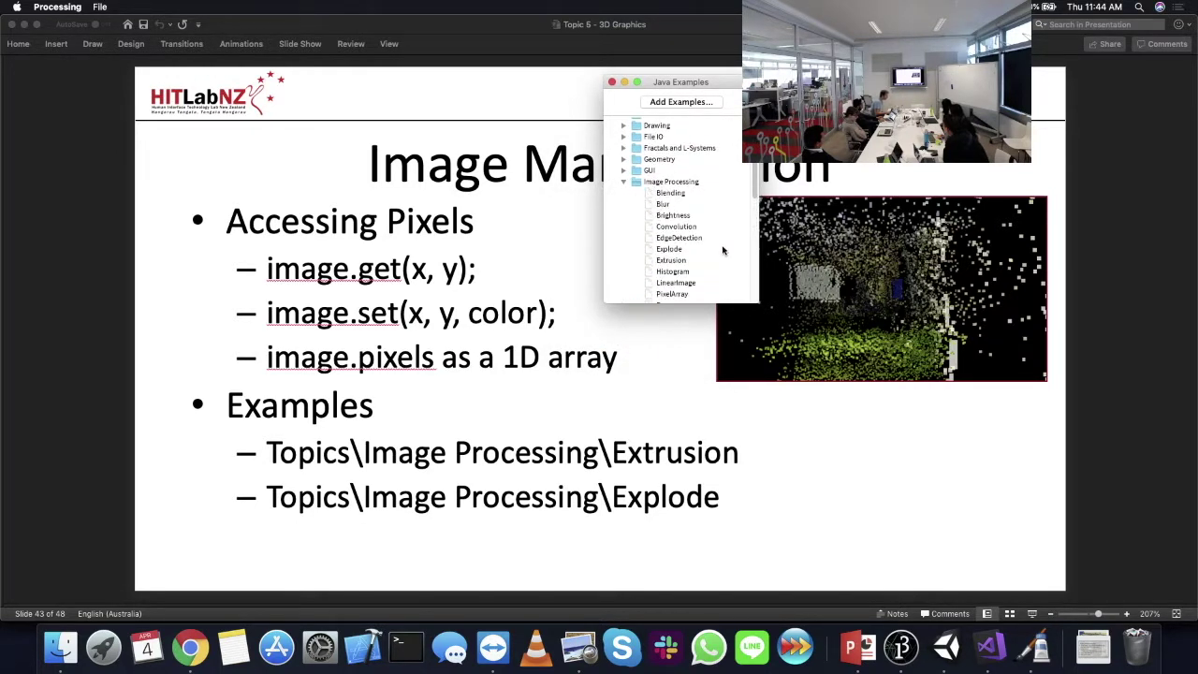
double_click(679, 261)
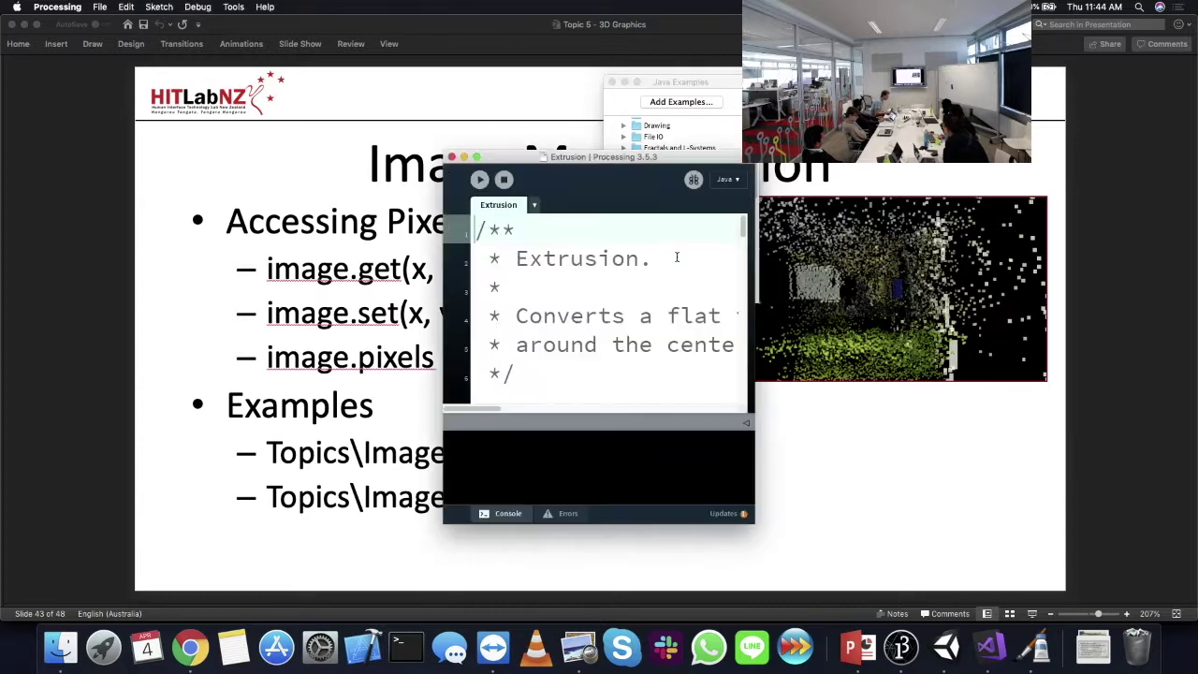
left_click_drag(747, 517, 961, 601)
- Examine how the Extrusion code loads the ystone08.jpg image, highlighting the loadImage call and the a.loadPixels() line
scroll(674, 361, "down", 5)
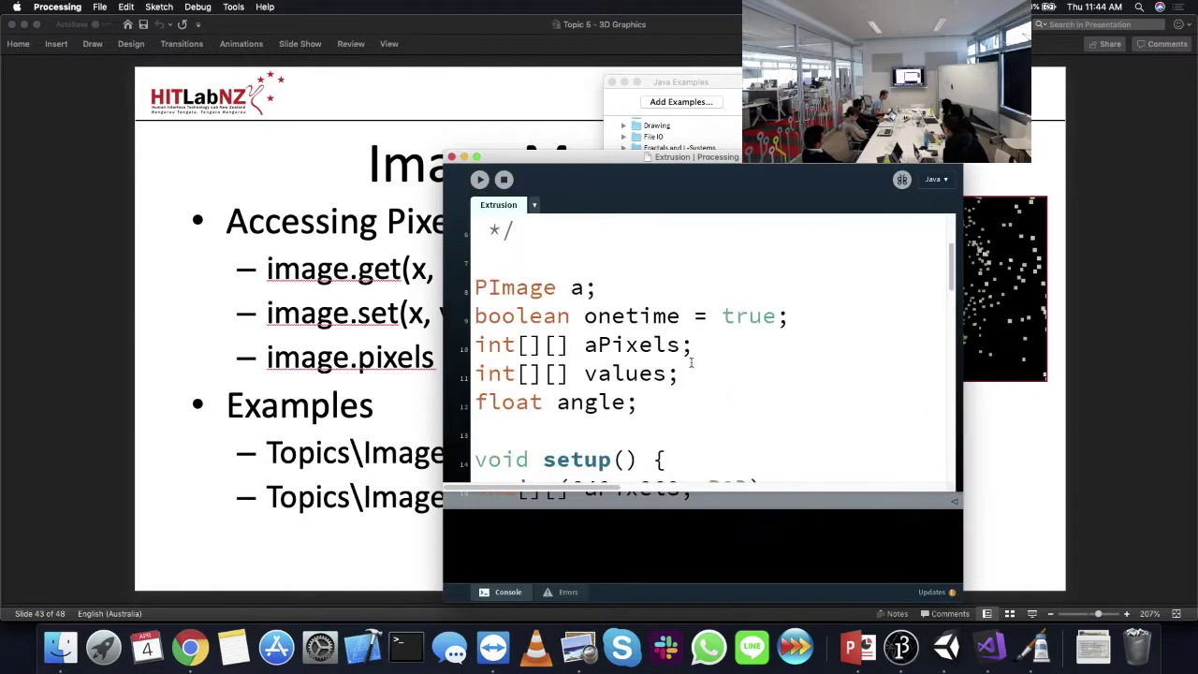
scroll(689, 406, "down", 3)
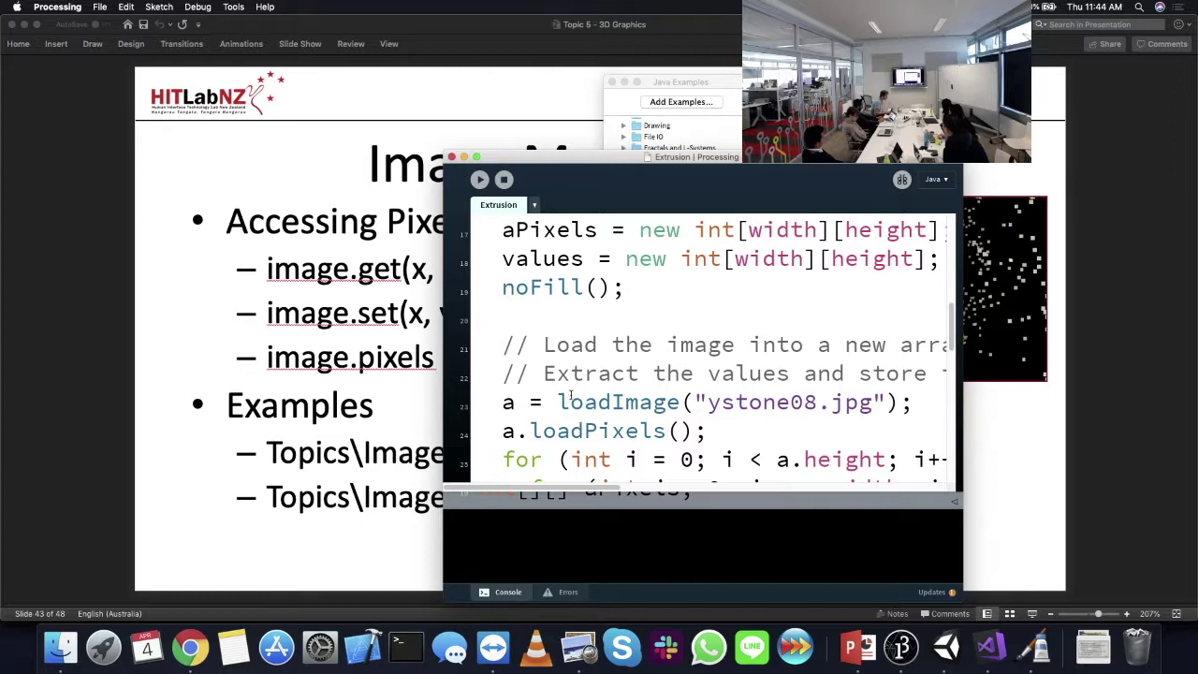
scroll(568, 394, "down", 1)
left_click_drag(500, 375, 679, 375)
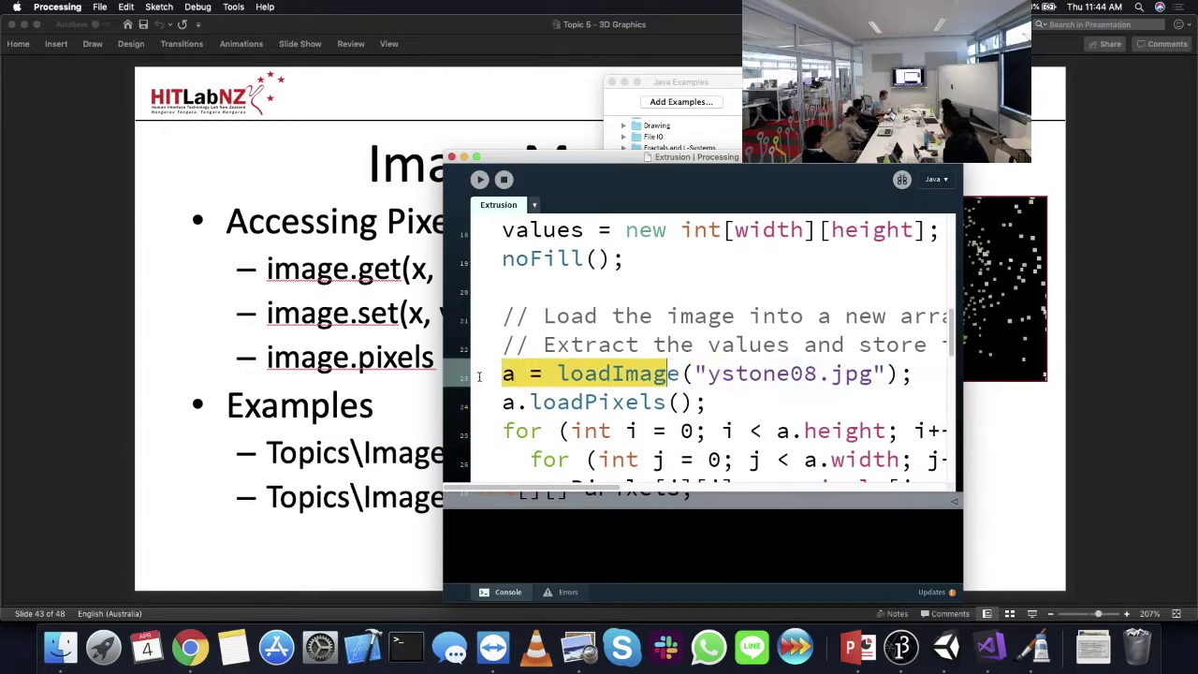
left_click(515, 375)
left_click_drag(502, 401, 716, 405)
scroll(716, 404, "down", 1)
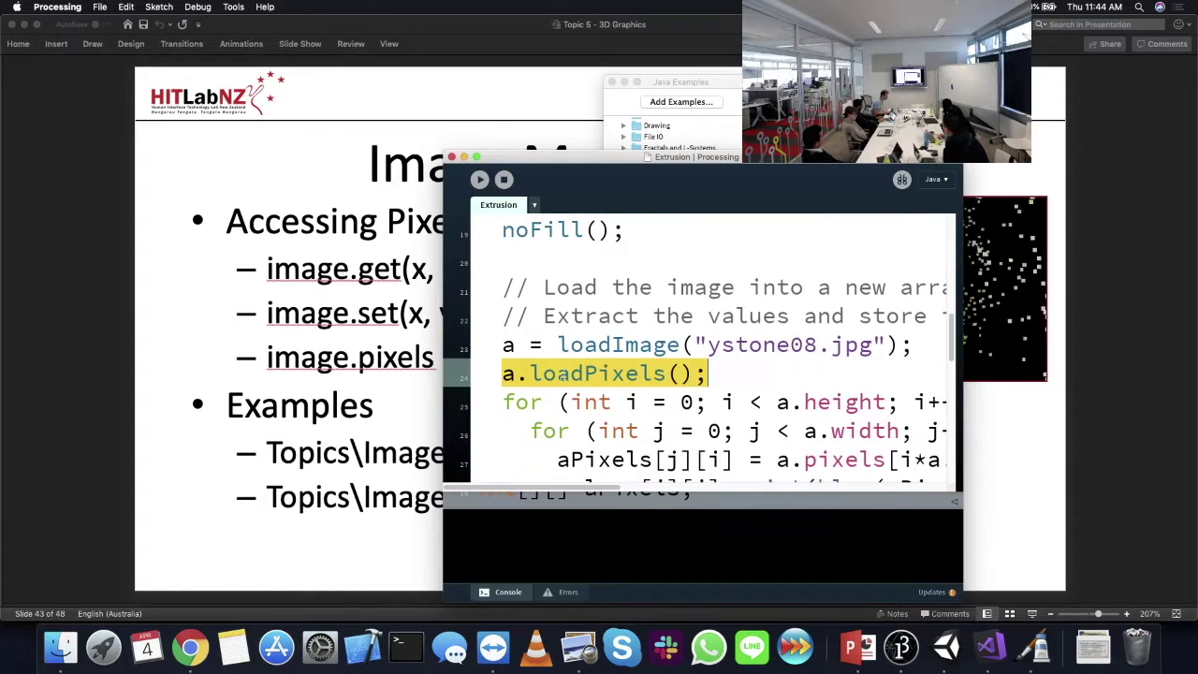
- Examine how the nested loops fill aPixels, highlighting the a.pixels[i*a.width + j] expression
scroll(559, 373, "down", 2)
left_click_drag(556, 405, 736, 404)
left_click_drag(590, 487, 669, 490)
left_click_drag(565, 405, 880, 403)
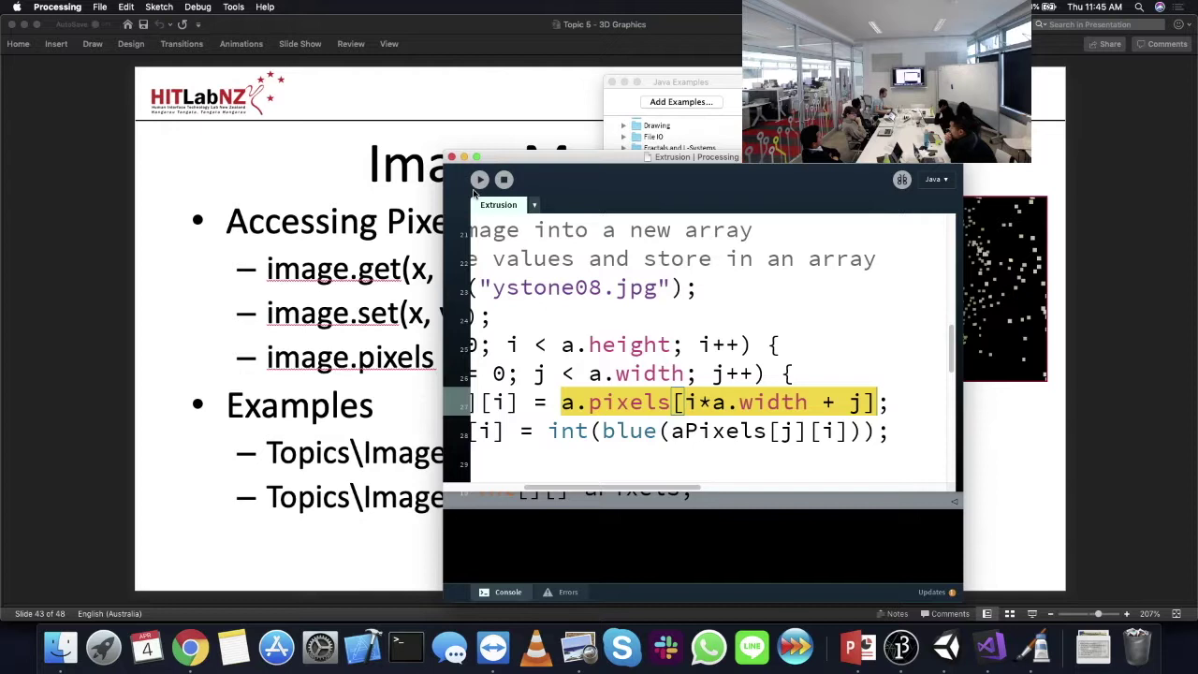
- Run the Extrusion sketch and open its source image ystone08.jpg from the sketch's data folder
left_click(480, 179)
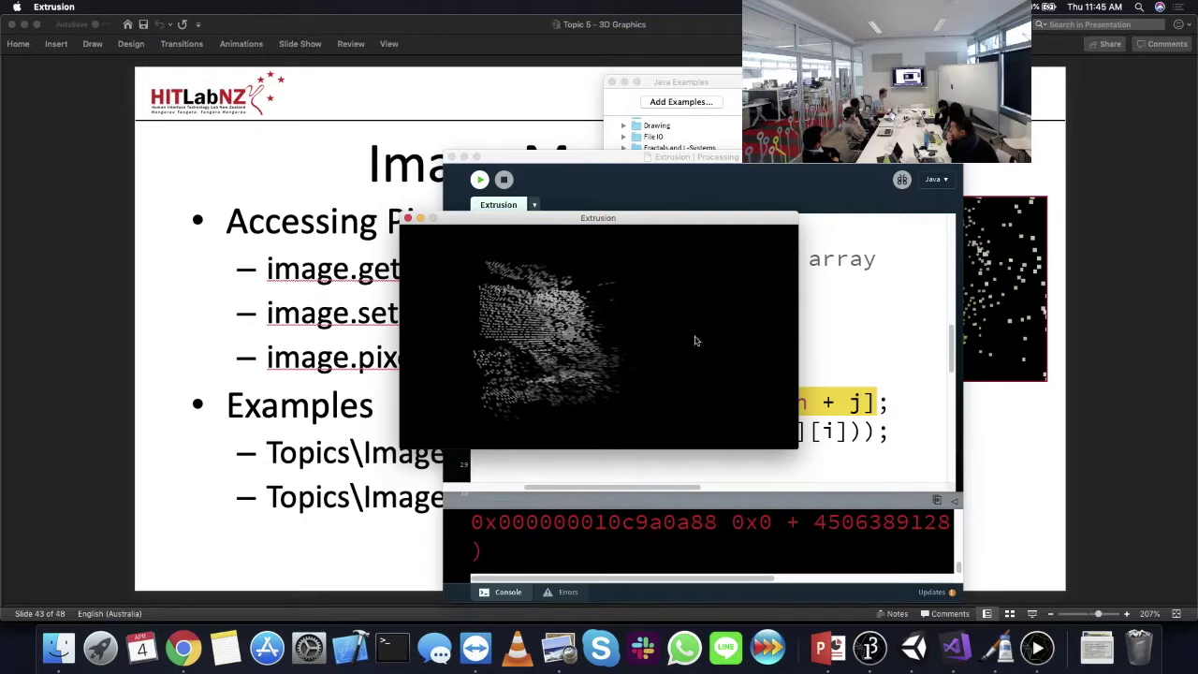
left_click(827, 324)
left_click(233, 7)
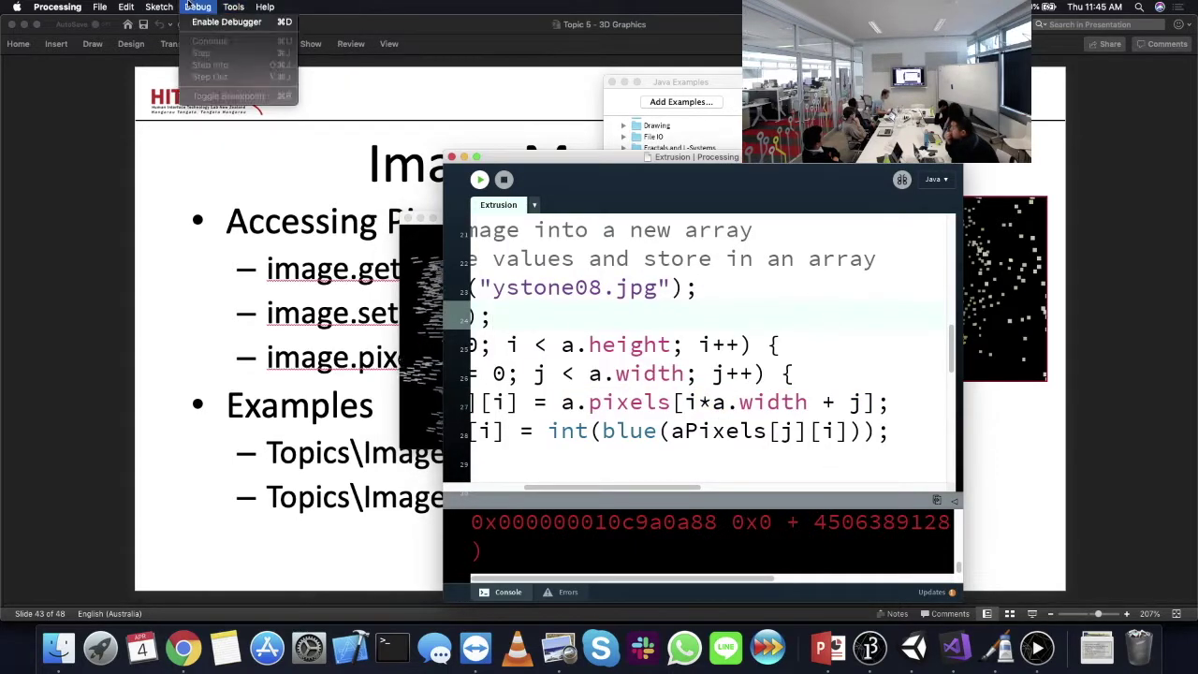
left_click(187, 88)
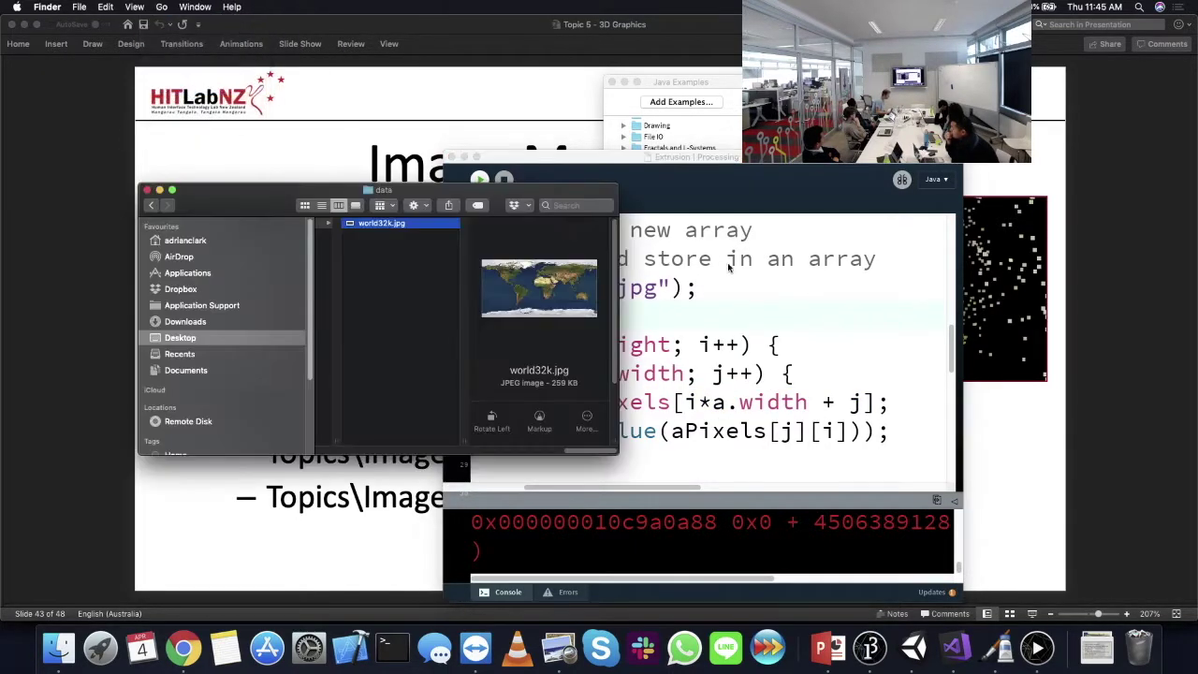
left_click(582, 236)
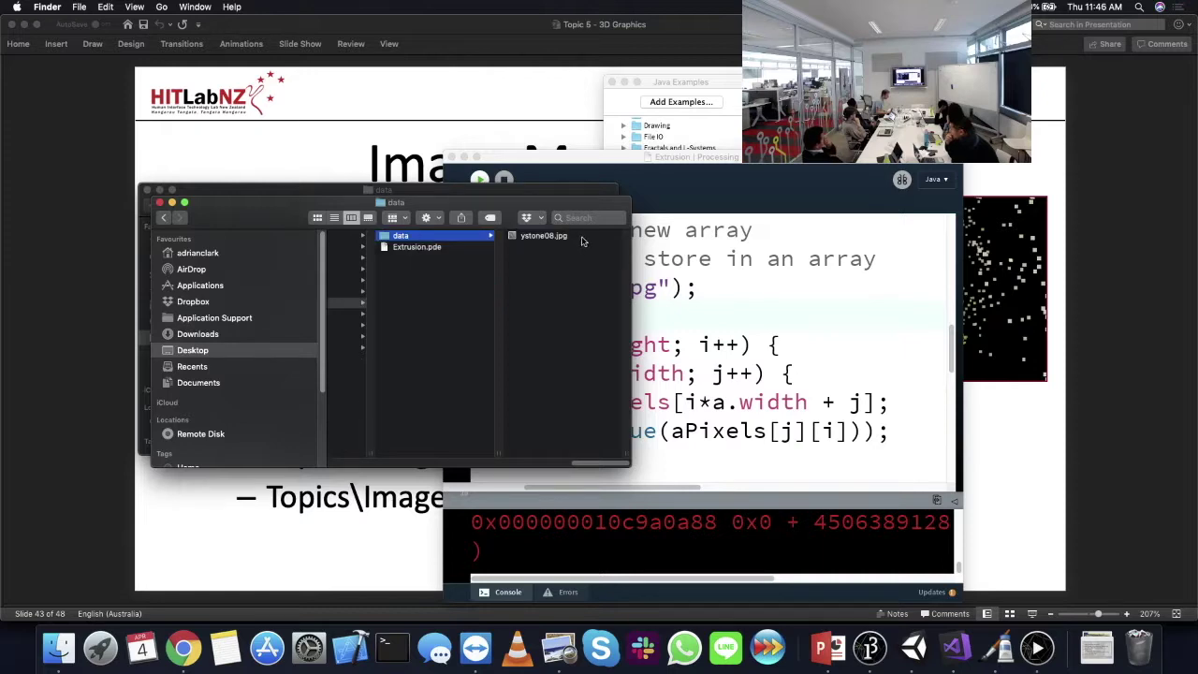
double_click(571, 237)
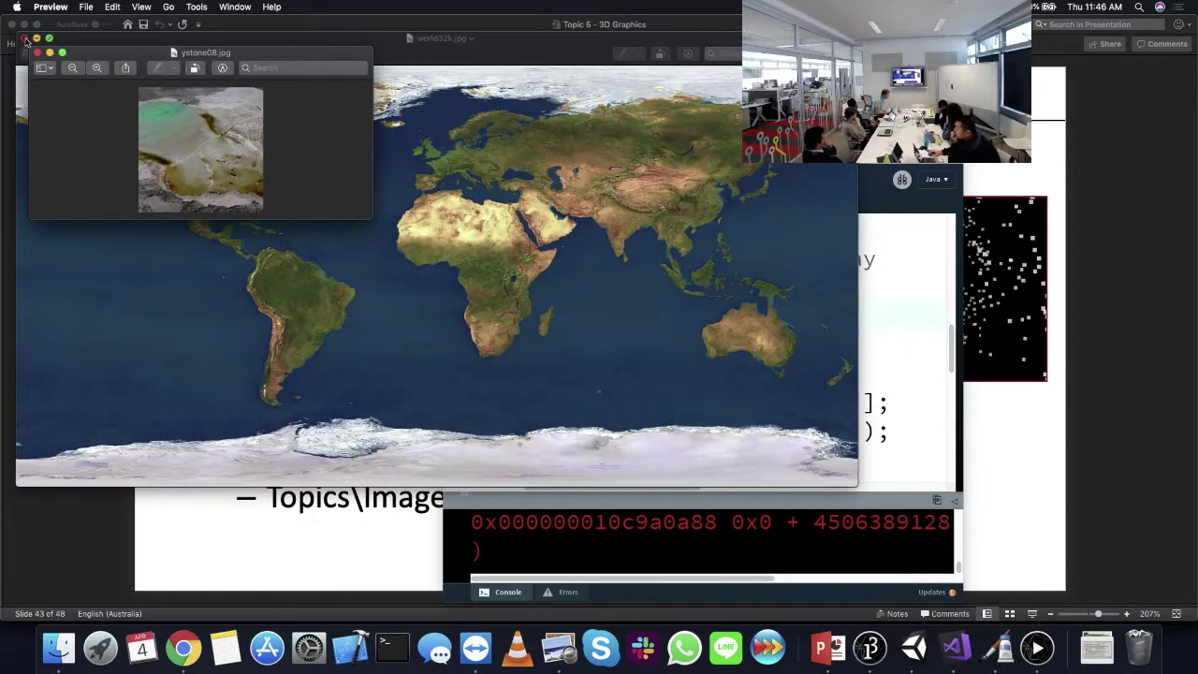
- Arrange the ystone08.jpg image and the running Extrusion sketch side by side for comparison, and stop the sketch
left_click(26, 40)
left_click_drag(88, 53, 688, 163)
left_click(160, 204)
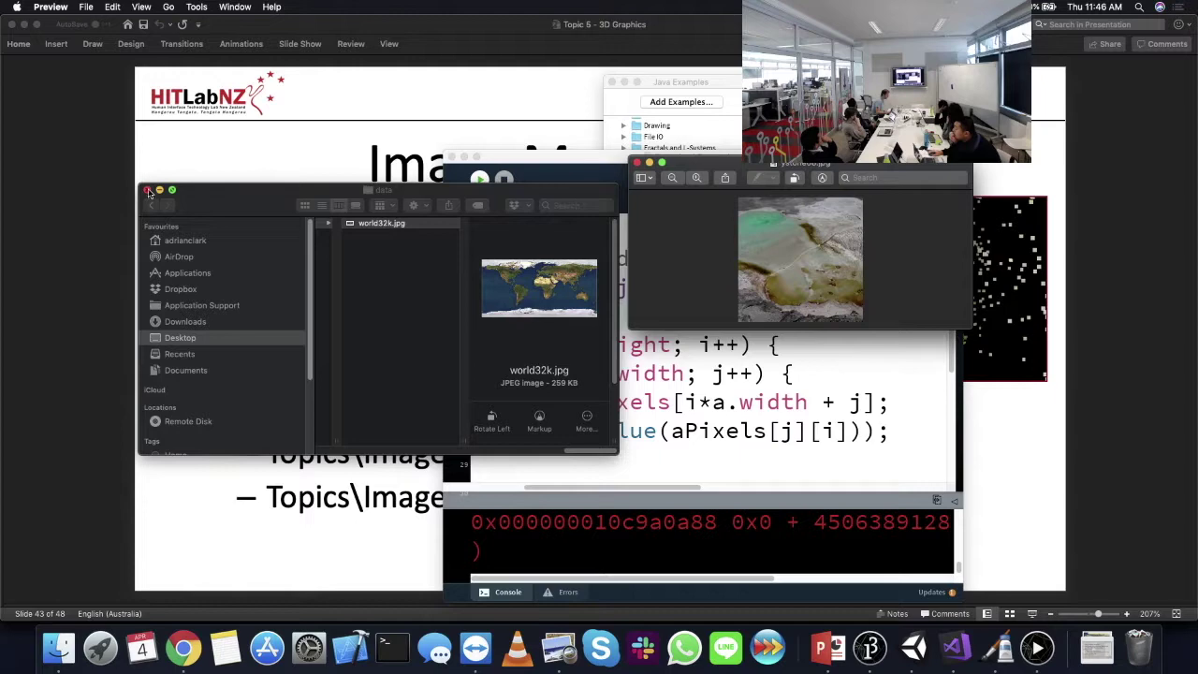
left_click(148, 191)
key("super+Tab")
left_click_drag(514, 220, 256, 253)
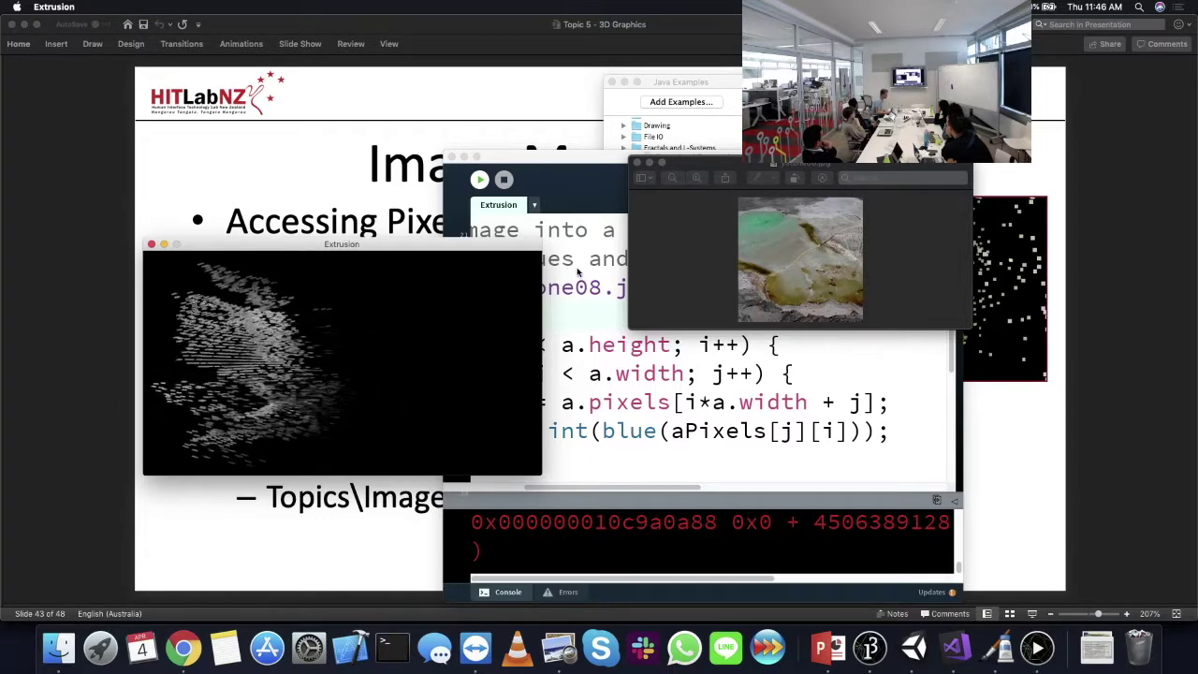
left_click(527, 222)
left_click(505, 180)
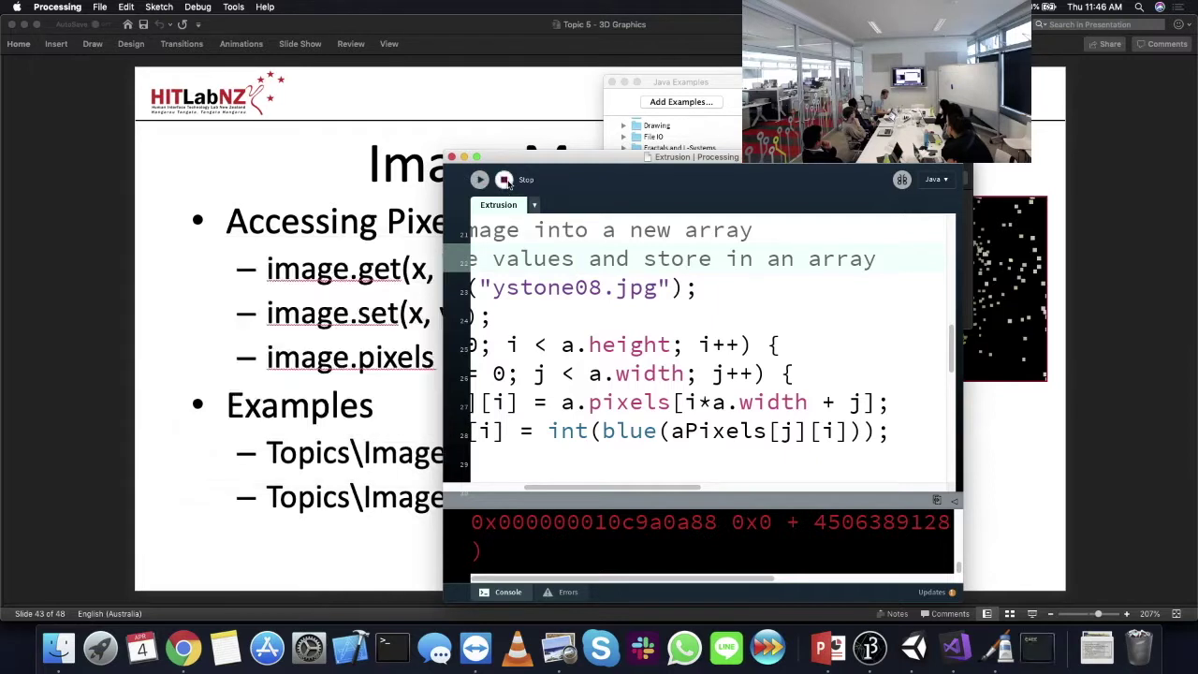
- Try replacing the blue function in the values assignment with intensity, and with value instead
double_click(636, 430)
type("intesn")
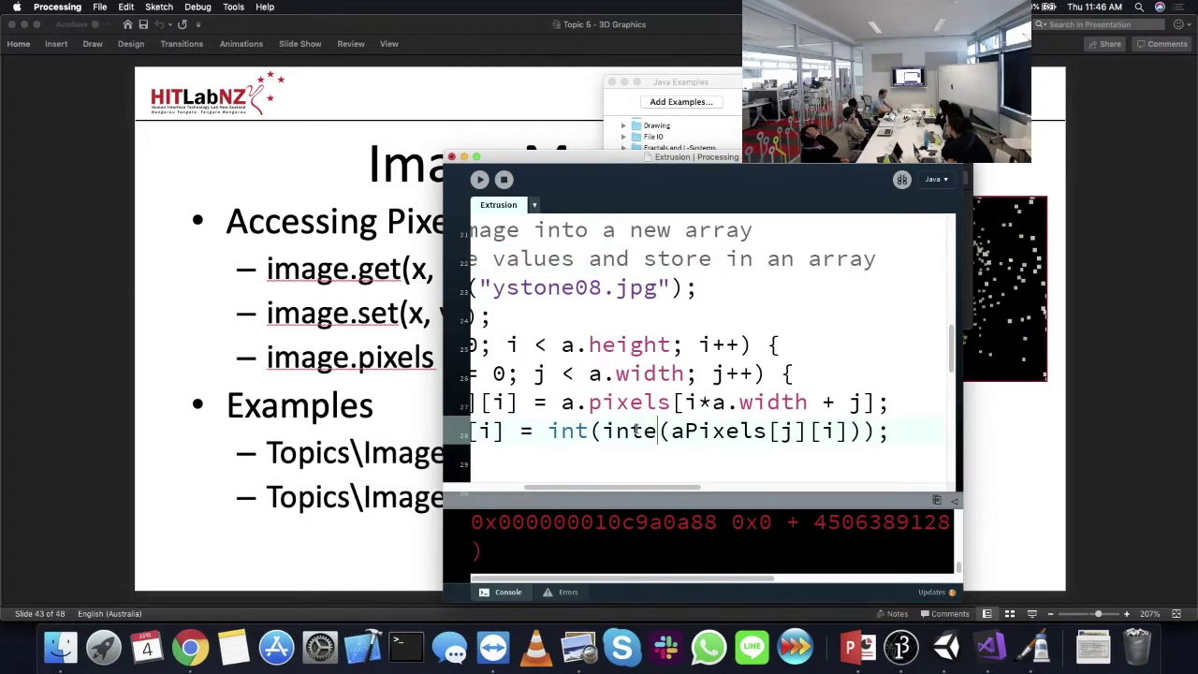
key("BackSpace")
key("BackSpace")
type("nsit")
key("BackSpace")
key("BackSpace")
key("BackSpace")
key("BackSpace")
type("nsity")
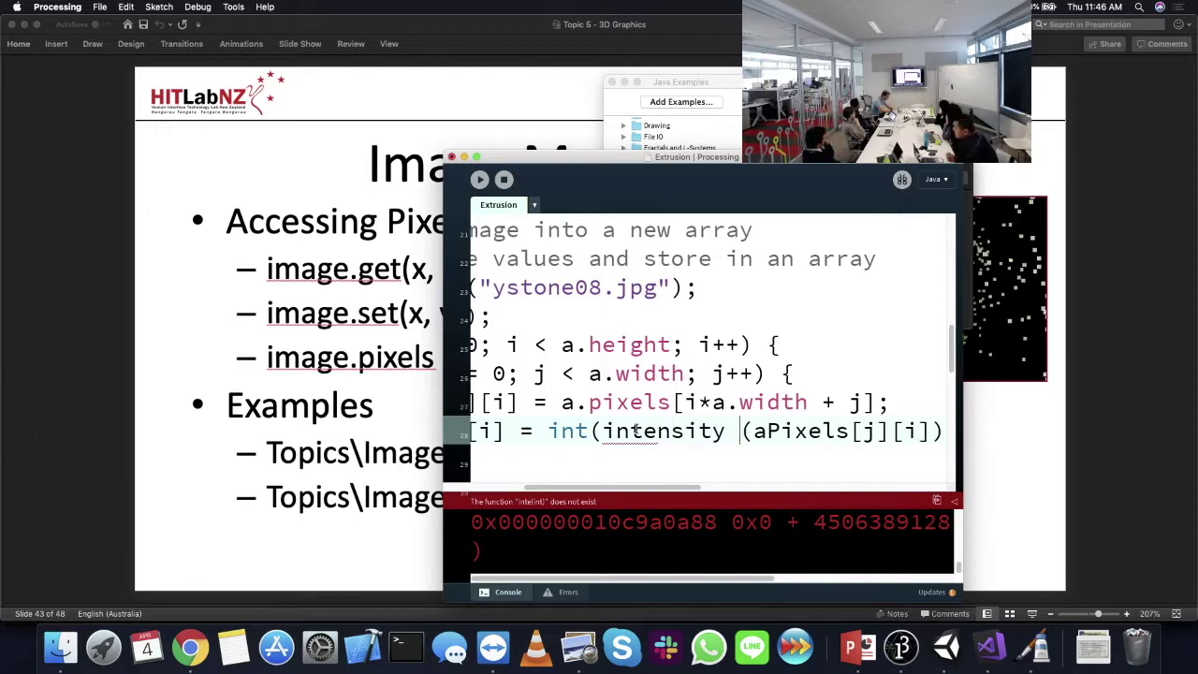
double_click(636, 430)
type("value")
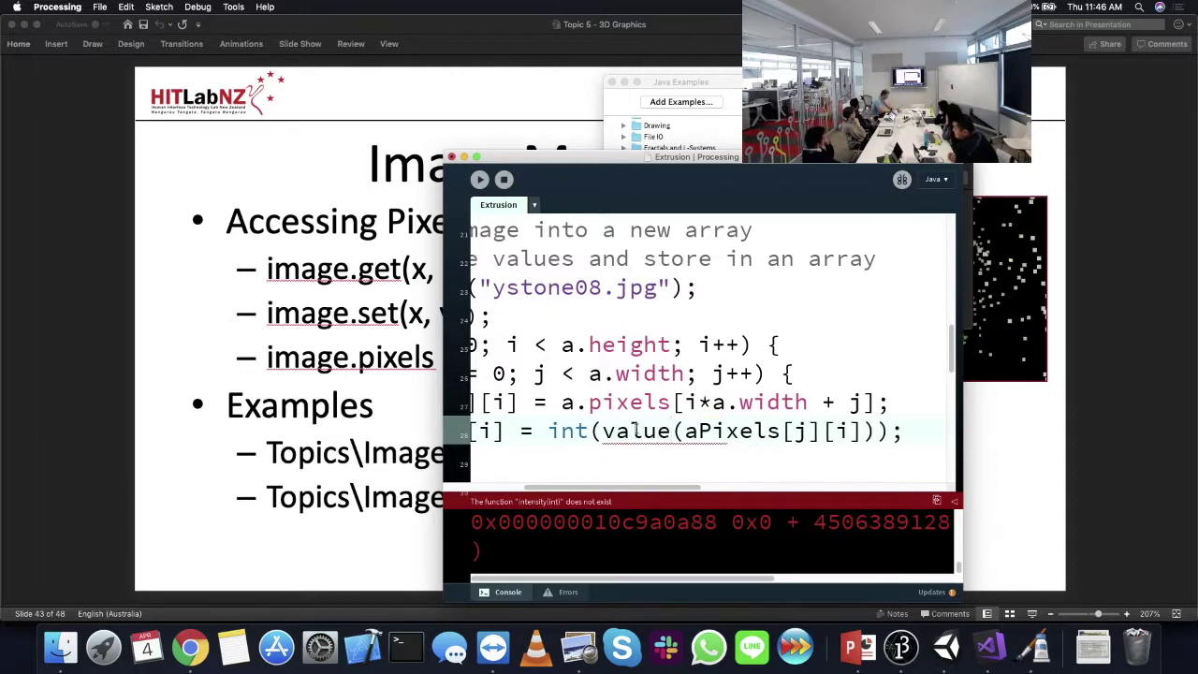
- Undo the function name edits and restore blue in the values assignment
key("super+z")
key("super+z")
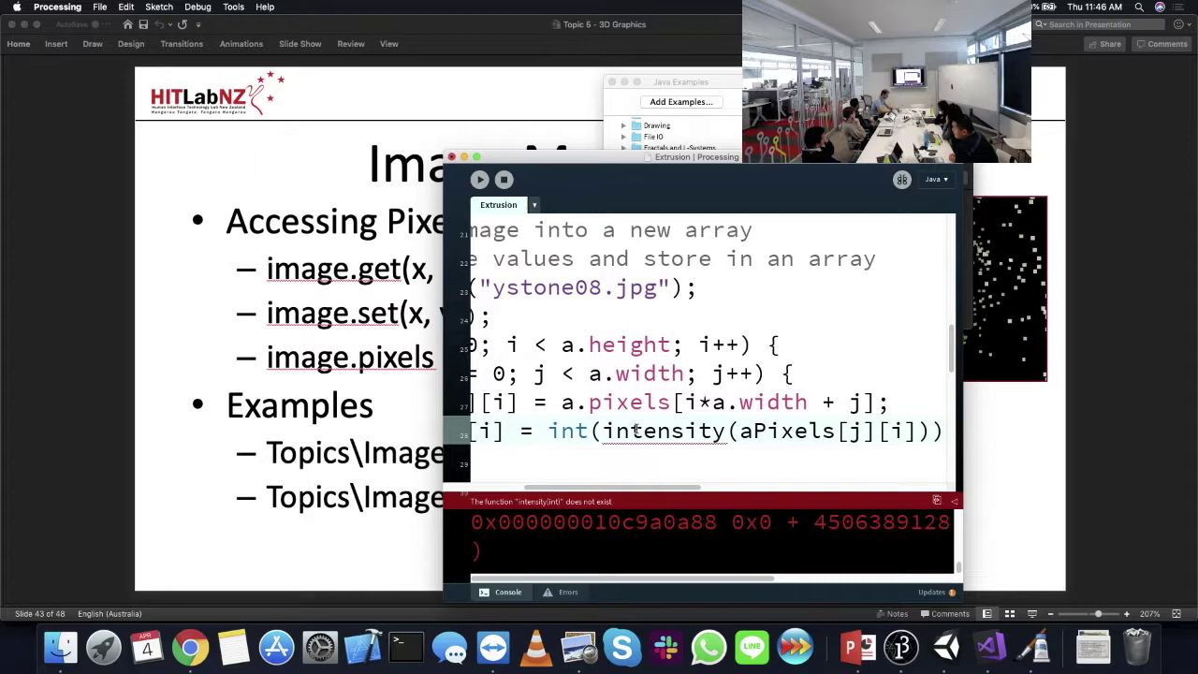
key("super+z")
key("super+z")
key("super+z")
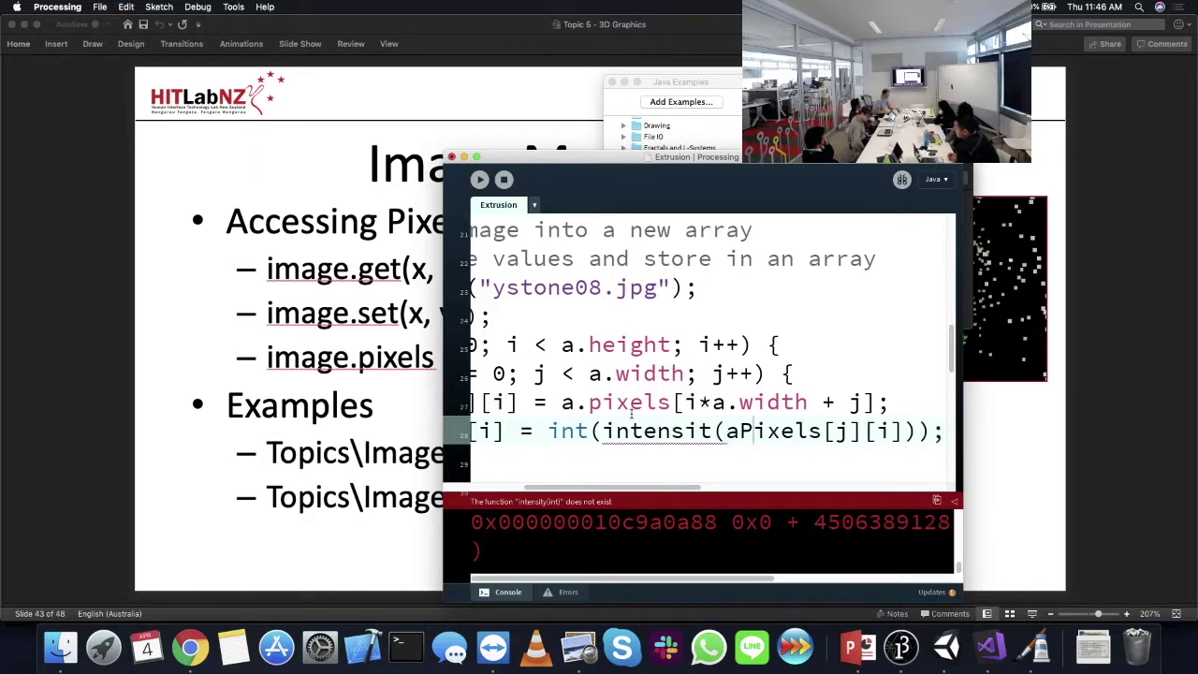
type("sn")
key("BackSpace")
key("BackSpace")
key("BackSpace")
key("BackSpace")
key("BackSpace")
key("BackSpace")
type("blue")
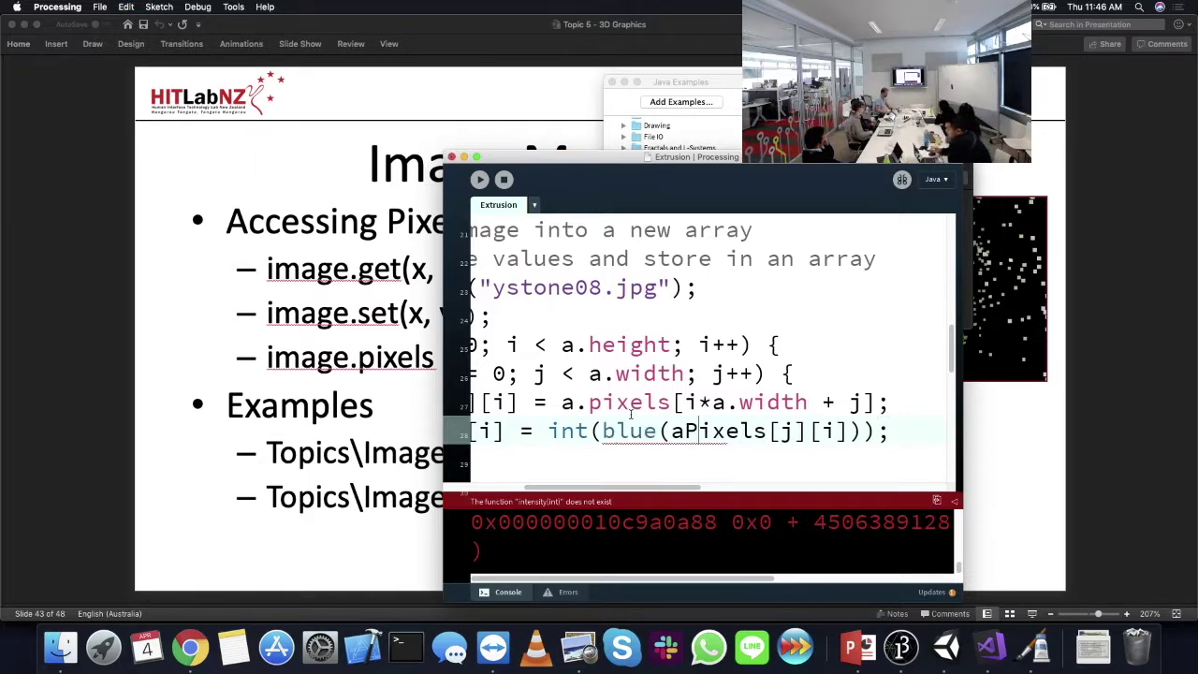
key("Right")
key("Right")
key("Right")
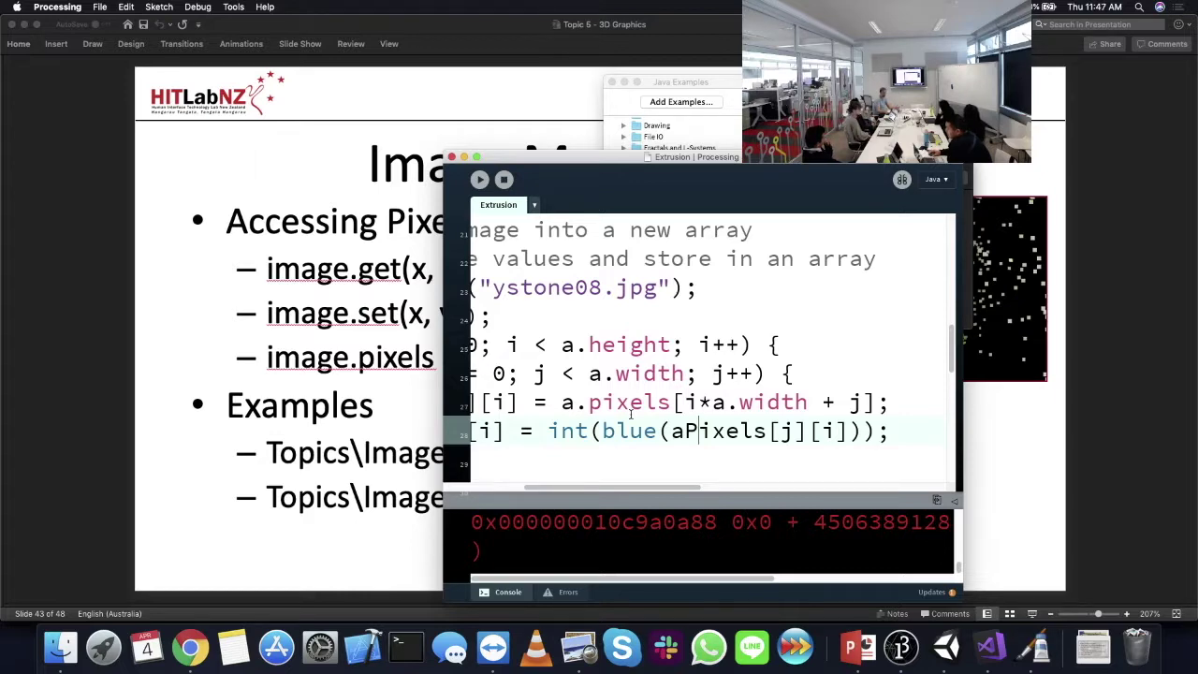
- Move the Extrusion window aside and open the Explode sketch from the Image Processing examples
left_click_drag(587, 165, 720, 135)
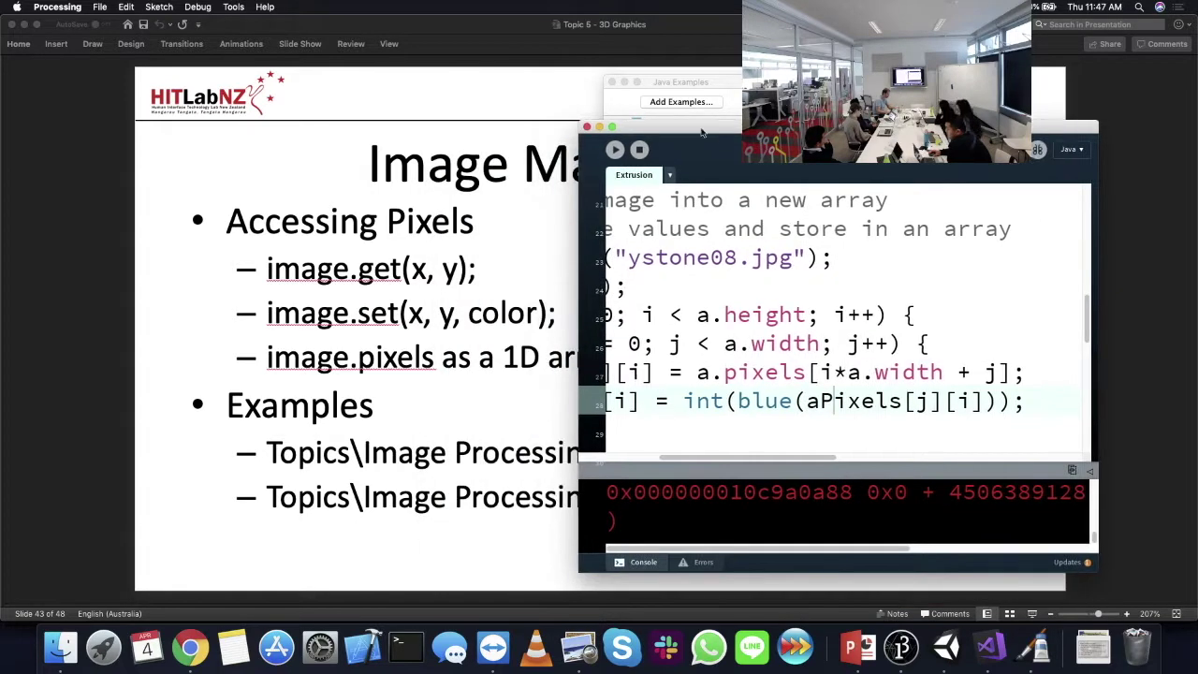
left_click_drag(629, 134, 738, 34)
left_click(99, 6)
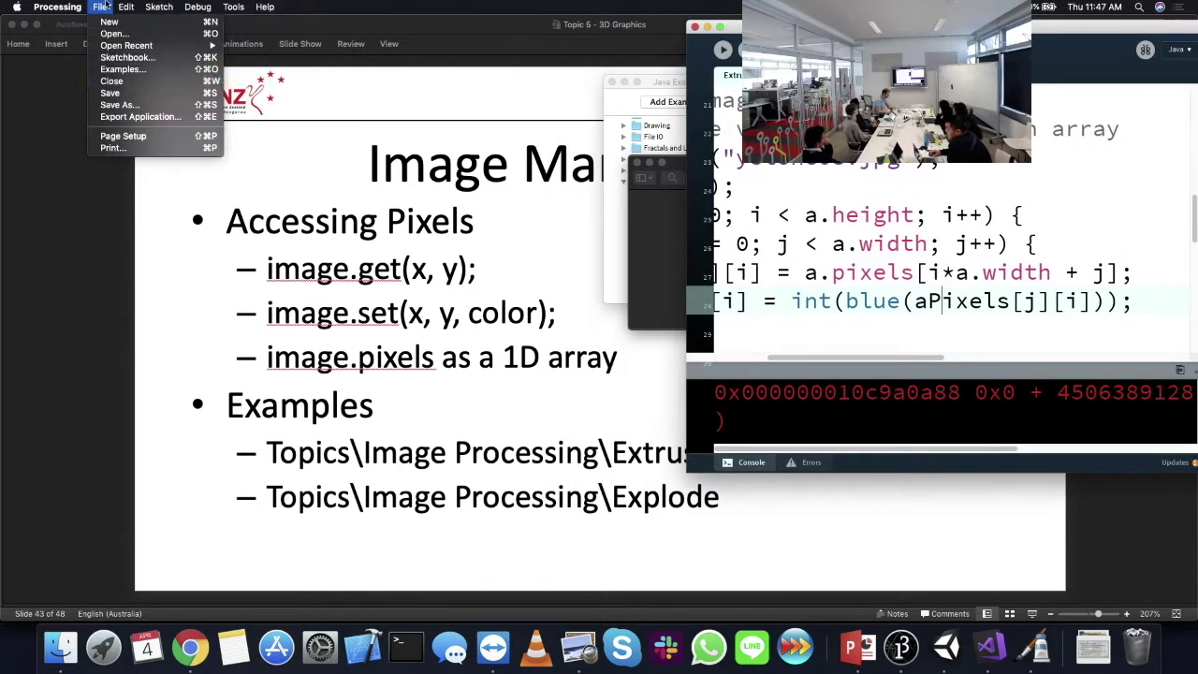
left_click(124, 70)
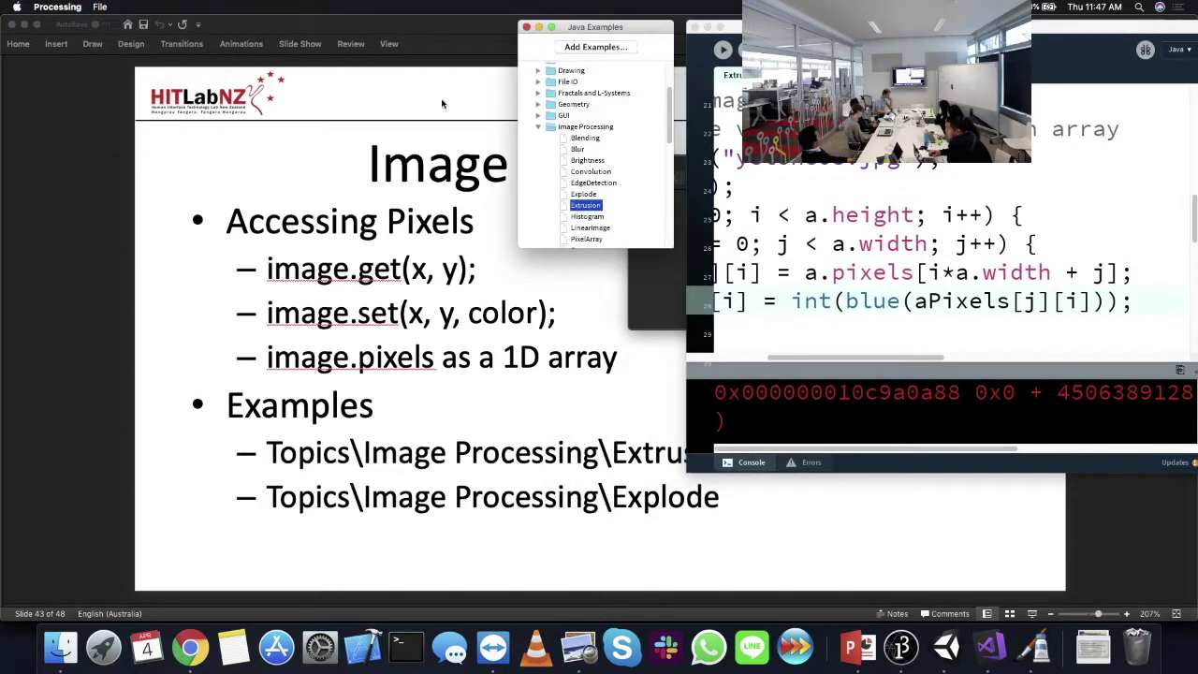
double_click(588, 193)
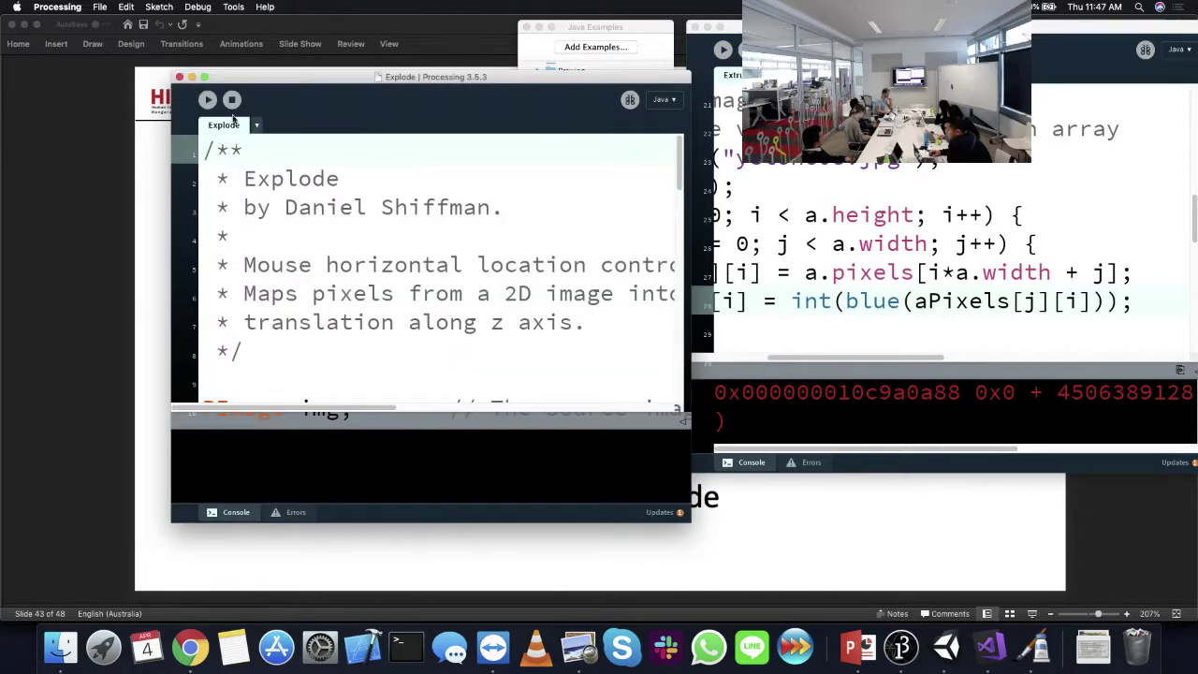
- Run the Explode sketch and examine its image loading and the column and row loops in the code
left_click(209, 100)
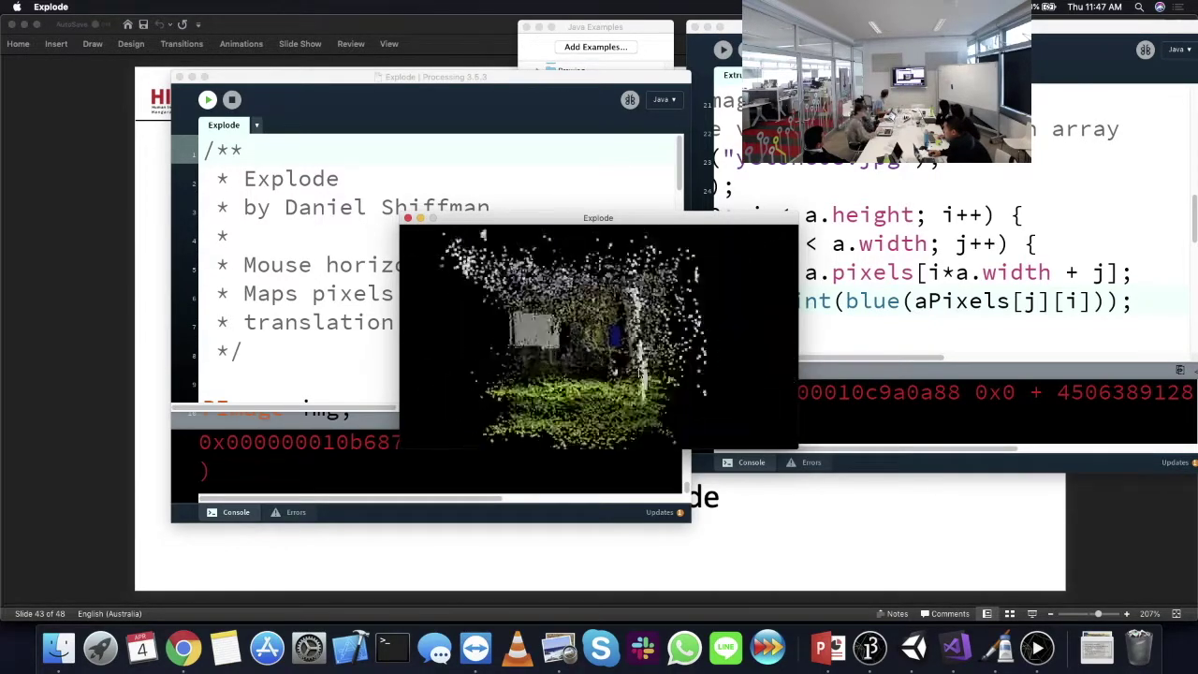
key("Escape")
scroll(281, 355, "down", 10)
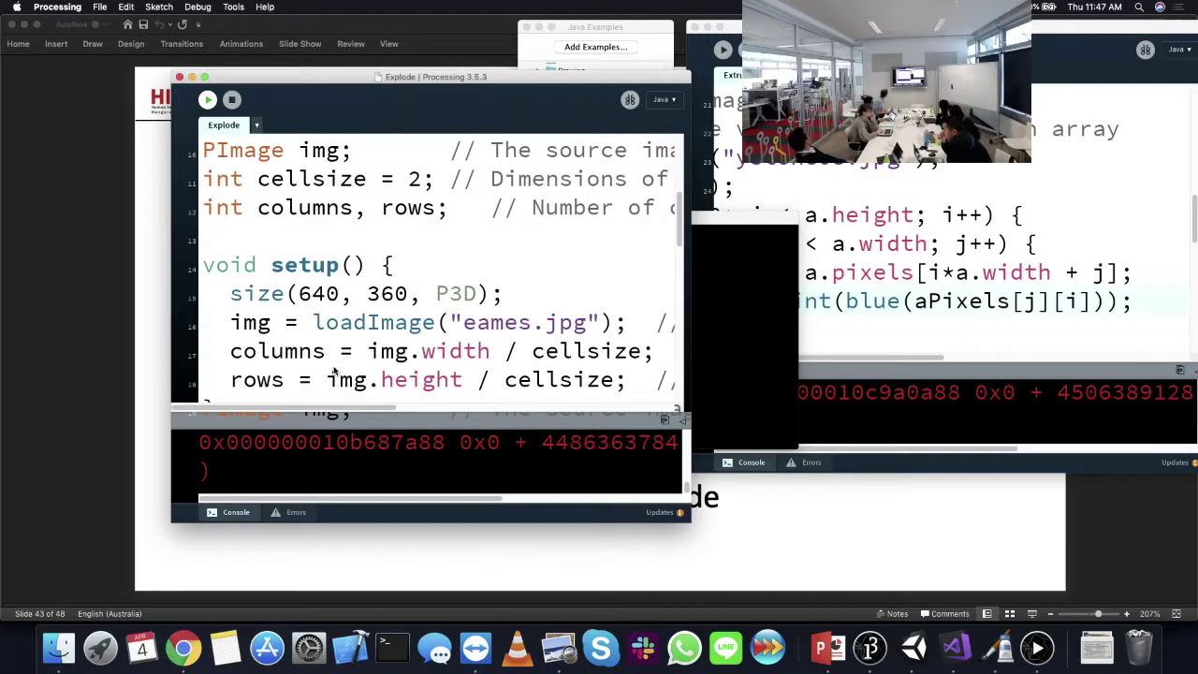
scroll(338, 368, "down", 10)
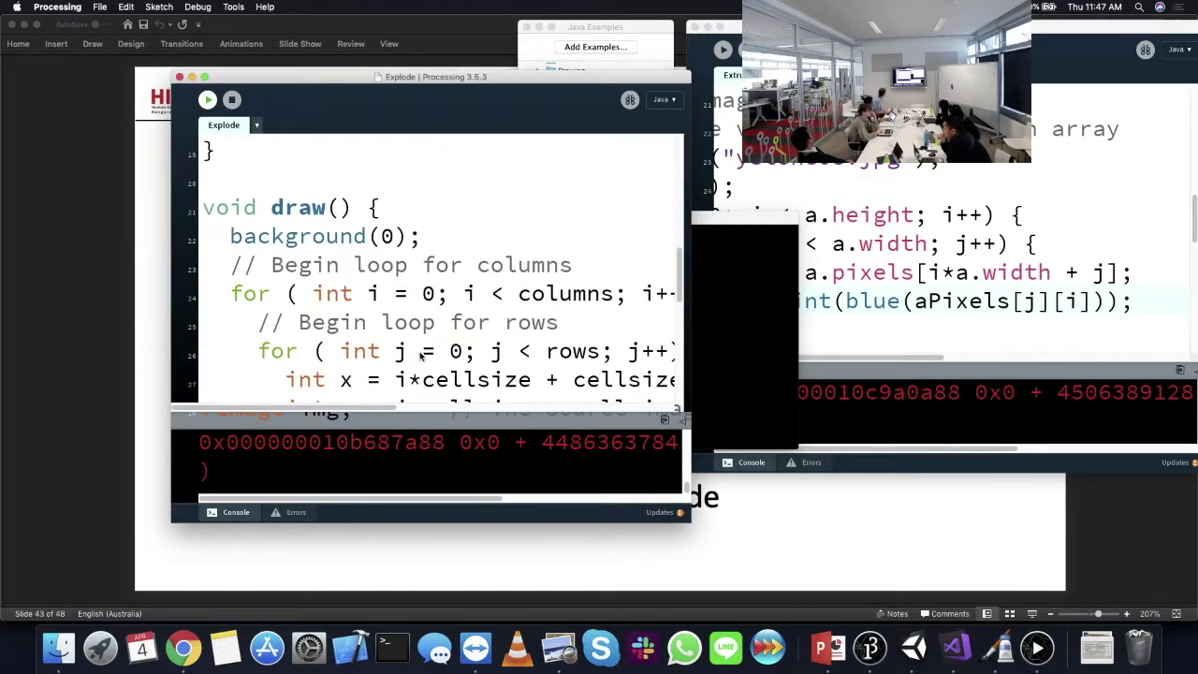
scroll(402, 375, "down", 2)
scroll(368, 413, "right", 3)
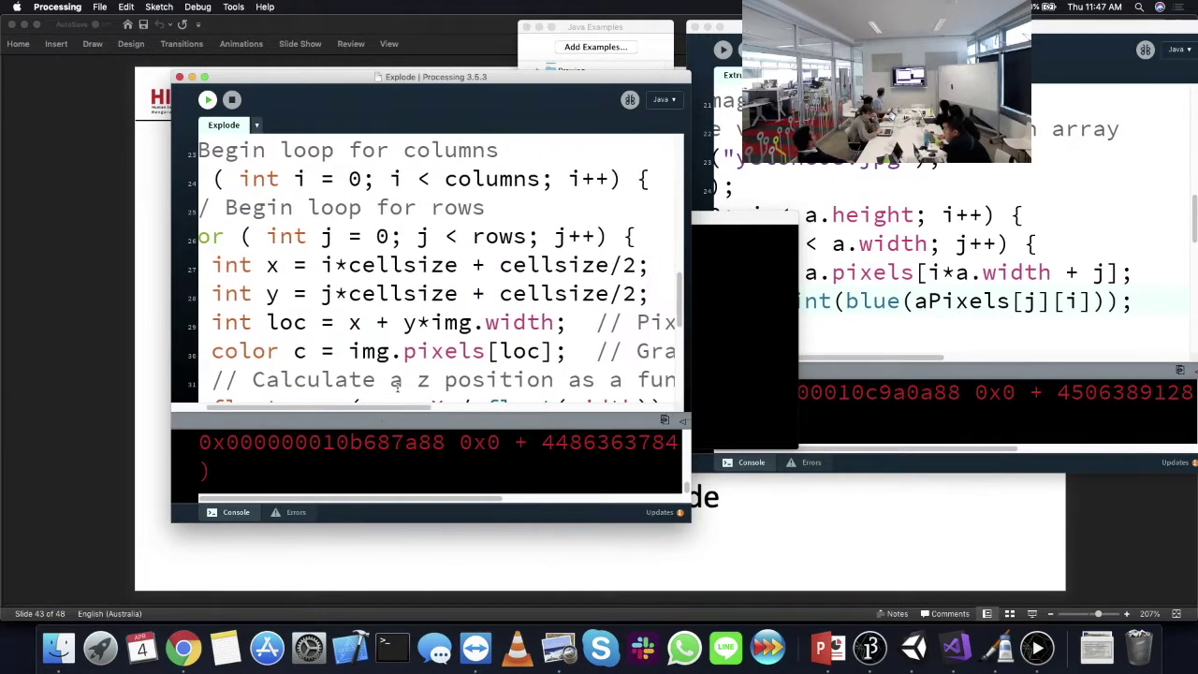
- Examine how the Explode draw loop computes each pixel's z position, translates to it and draws a rectangle
scroll(391, 356, "down", 2)
scroll(445, 312, "down", 2)
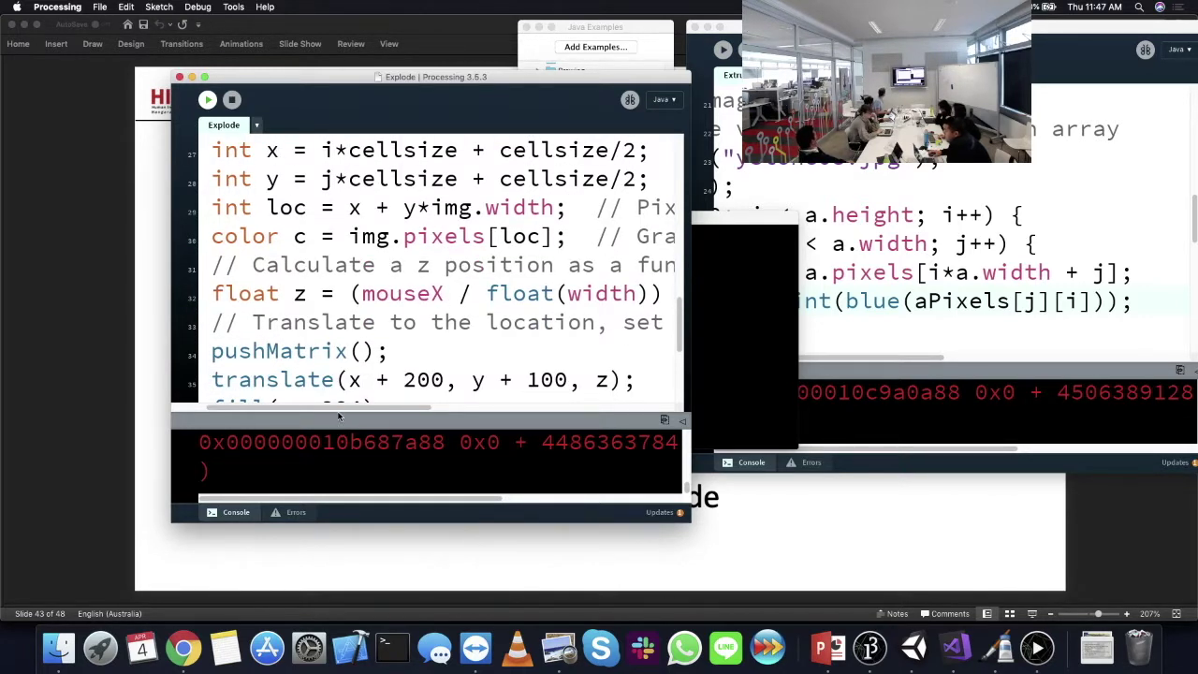
scroll(348, 370, "down", 3)
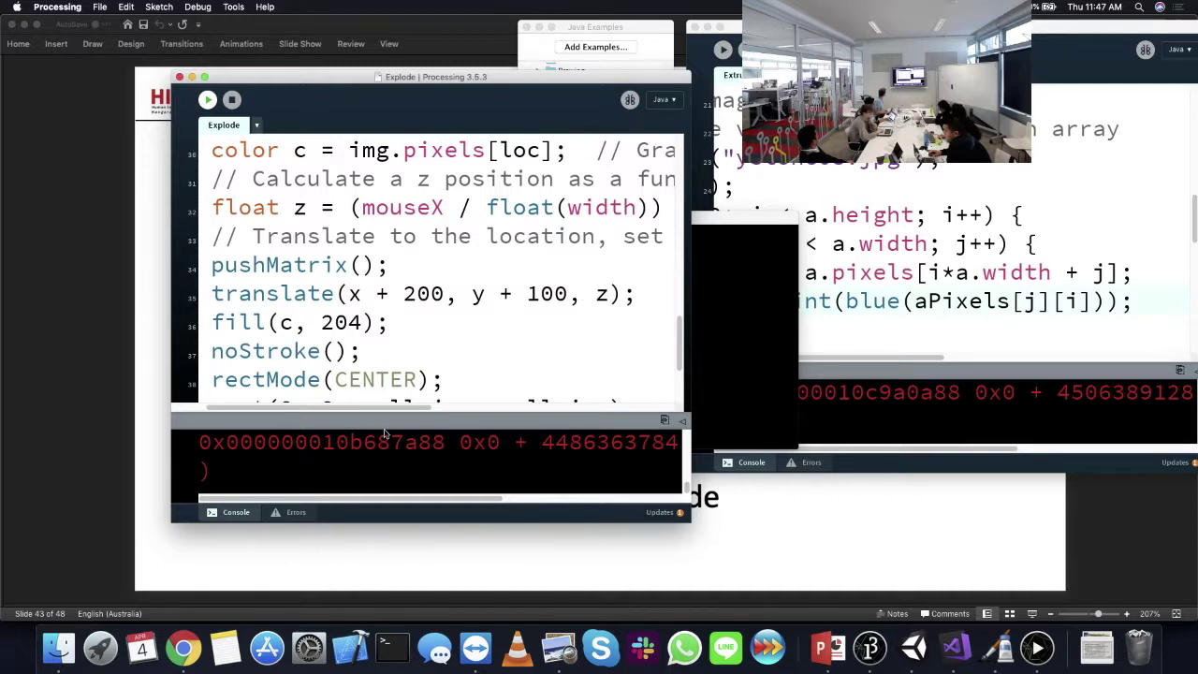
scroll(352, 277, "right", 3)
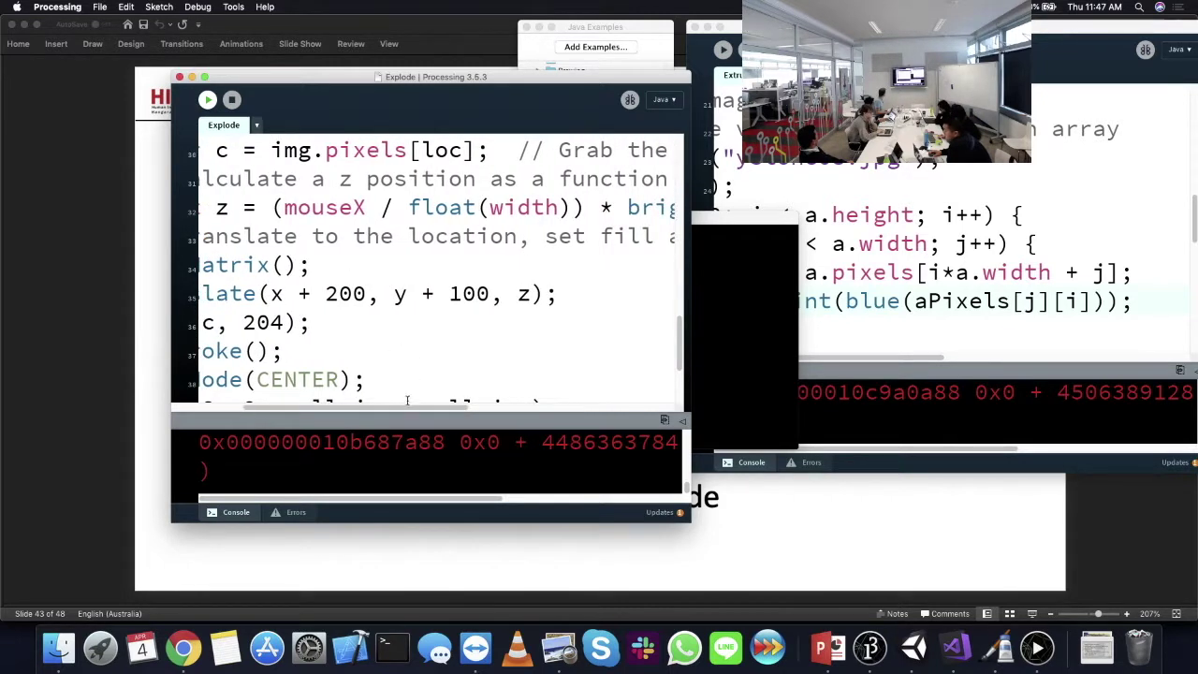
left_click_drag(410, 412, 367, 409)
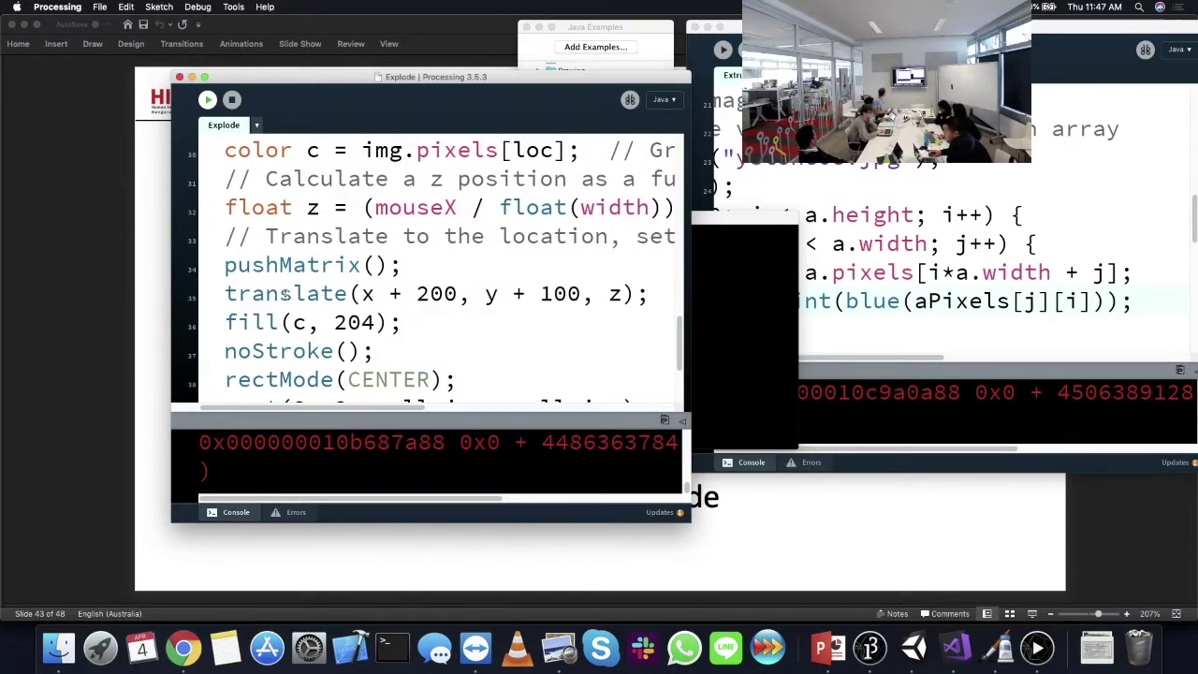
scroll(286, 294, "down", 3)
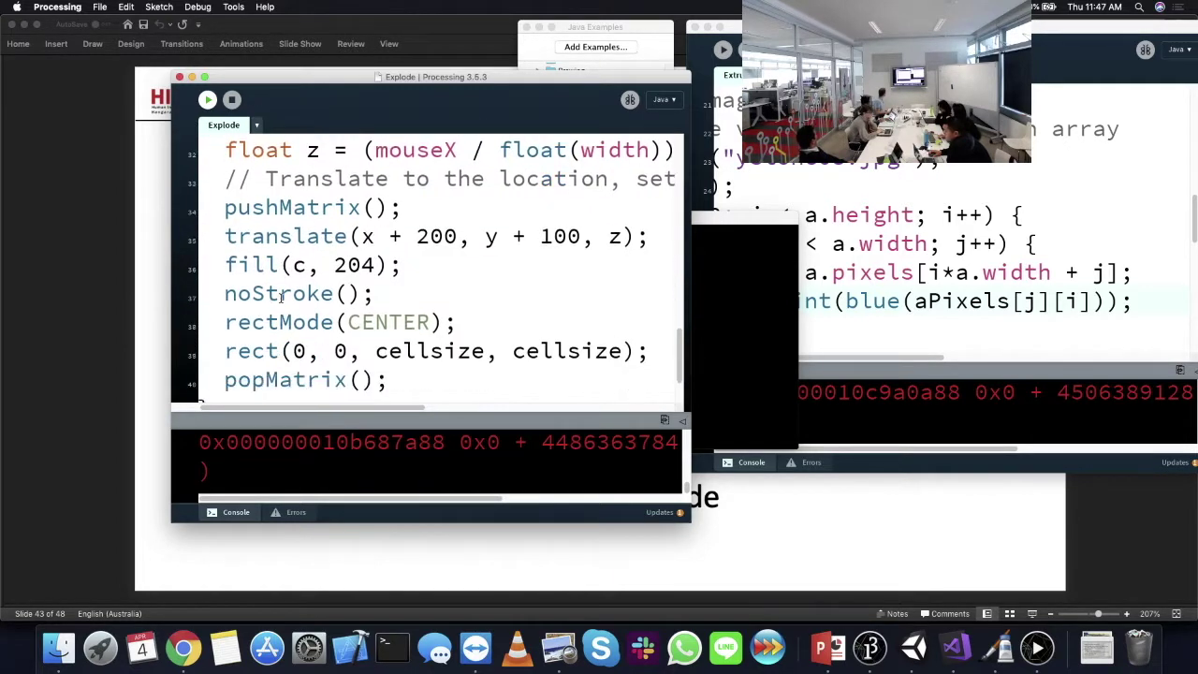
- Run the Explode sketch once more and stop it, and advance the PowerPoint presentation to the Graphics 3D Models slide
left_click(207, 99)
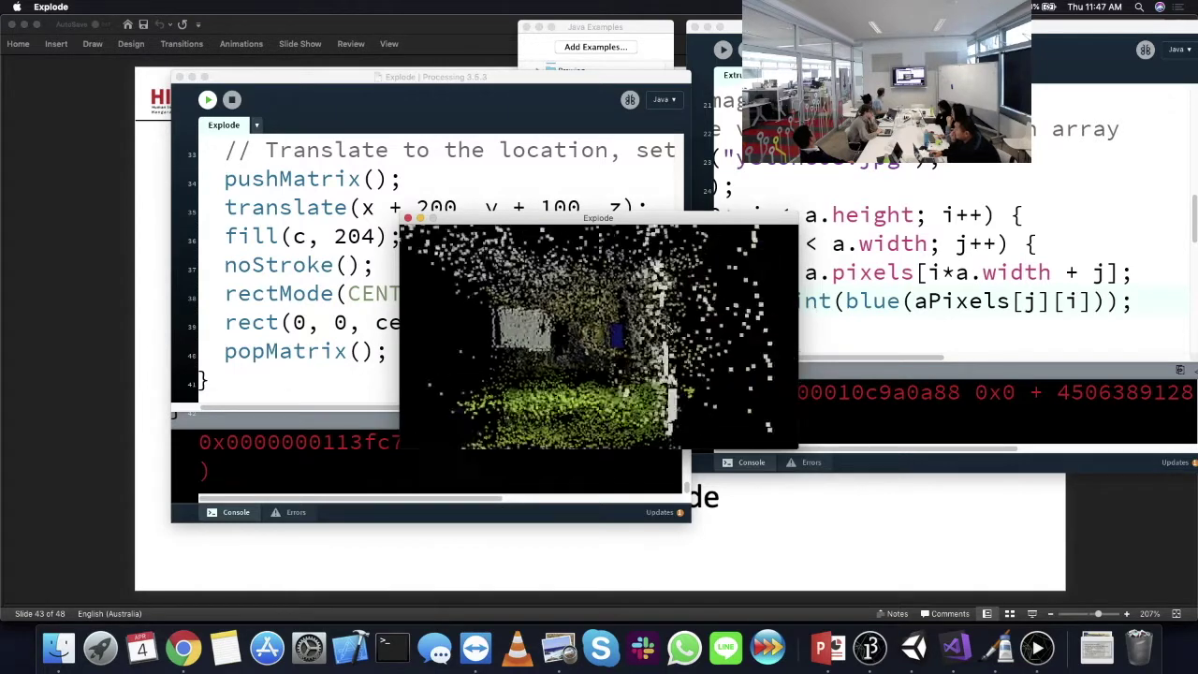
left_click(232, 100)
left_click(66, 265)
key("Down")
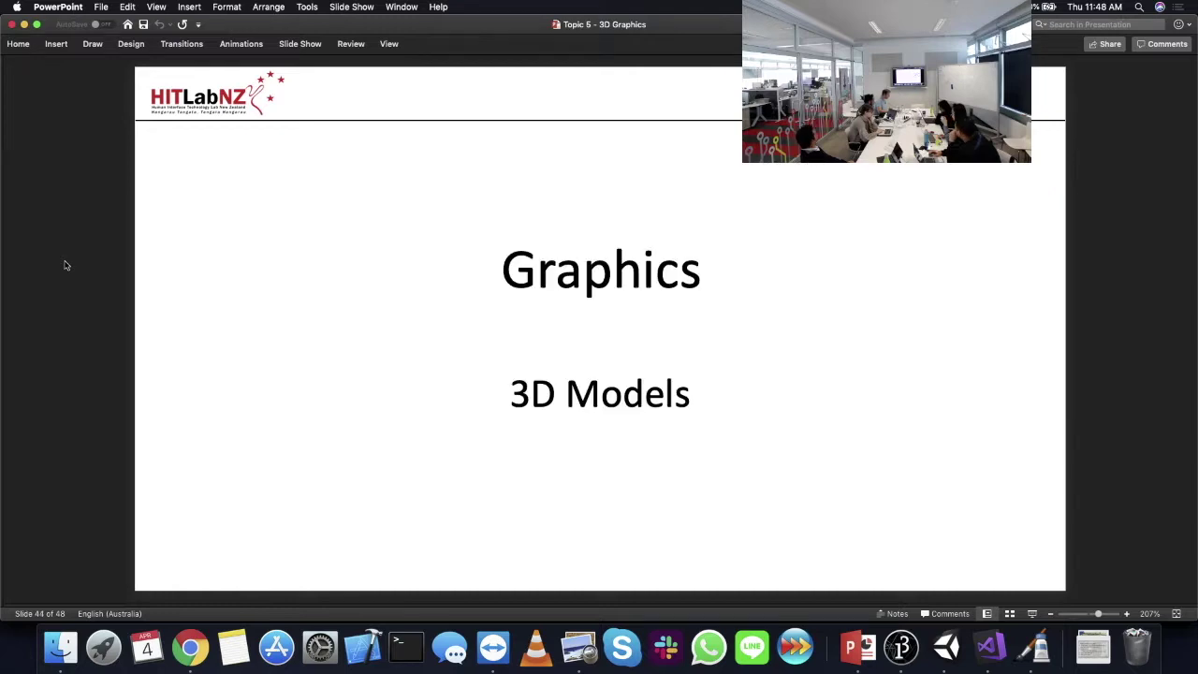
key("Up")
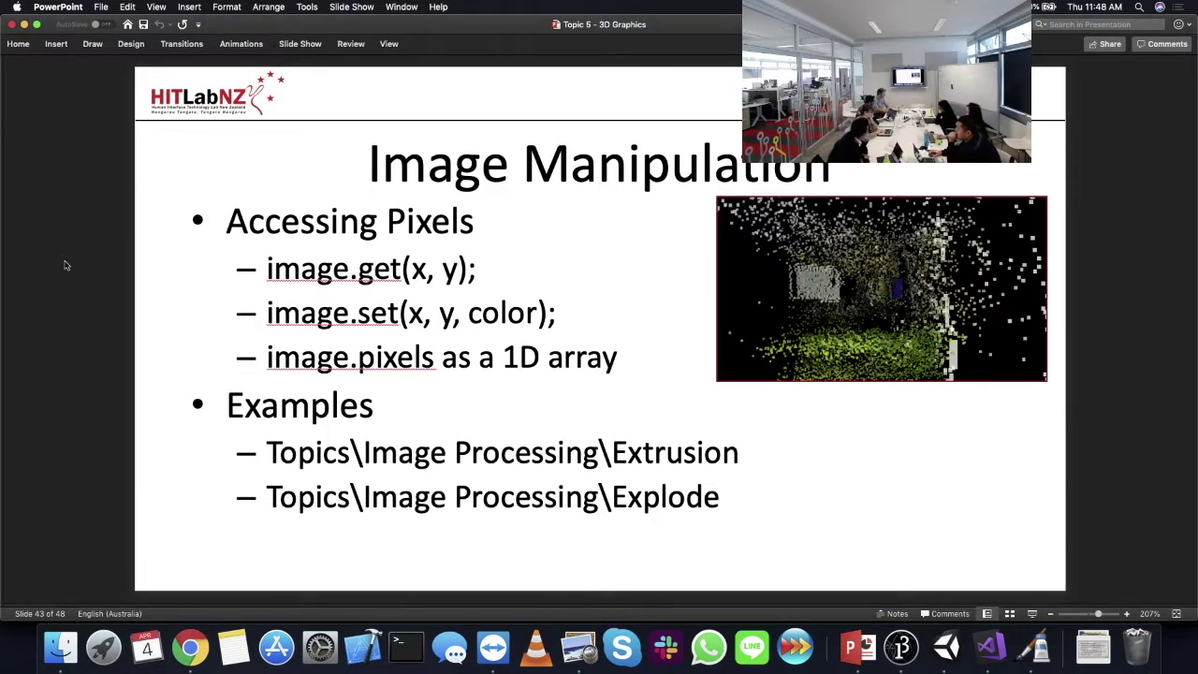
key("Down")
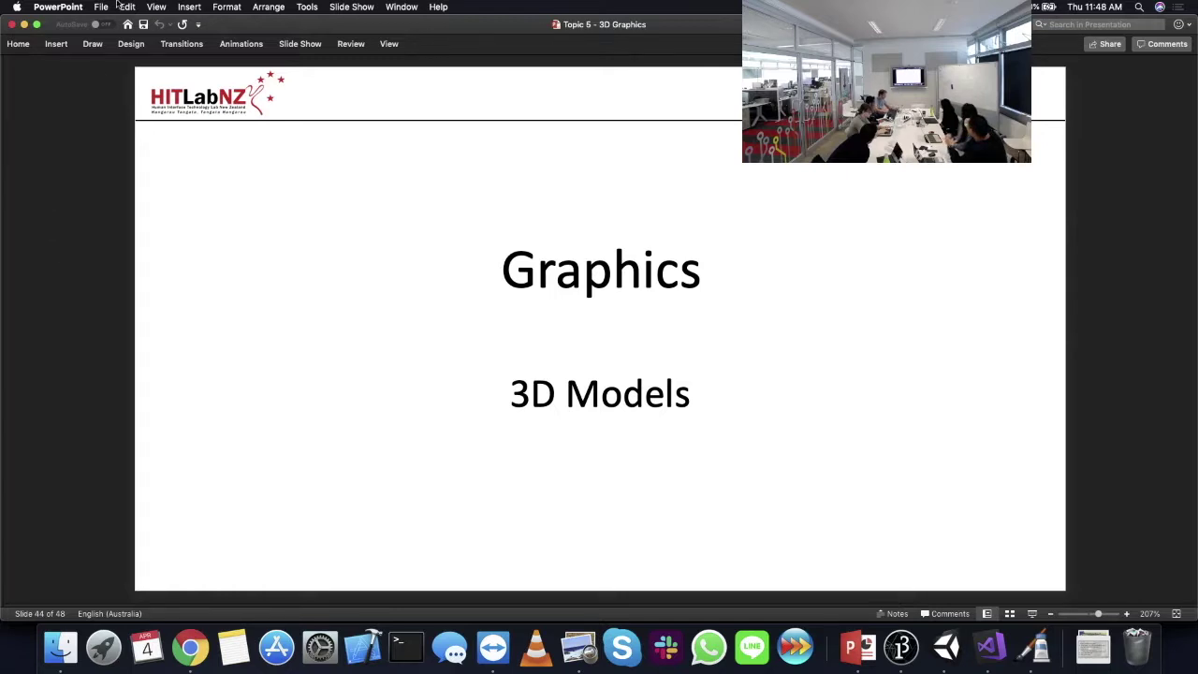
- Switch to Chrome, search for "unity dog april fools" in a new tab, and check the Devdog result
left_click(947, 646)
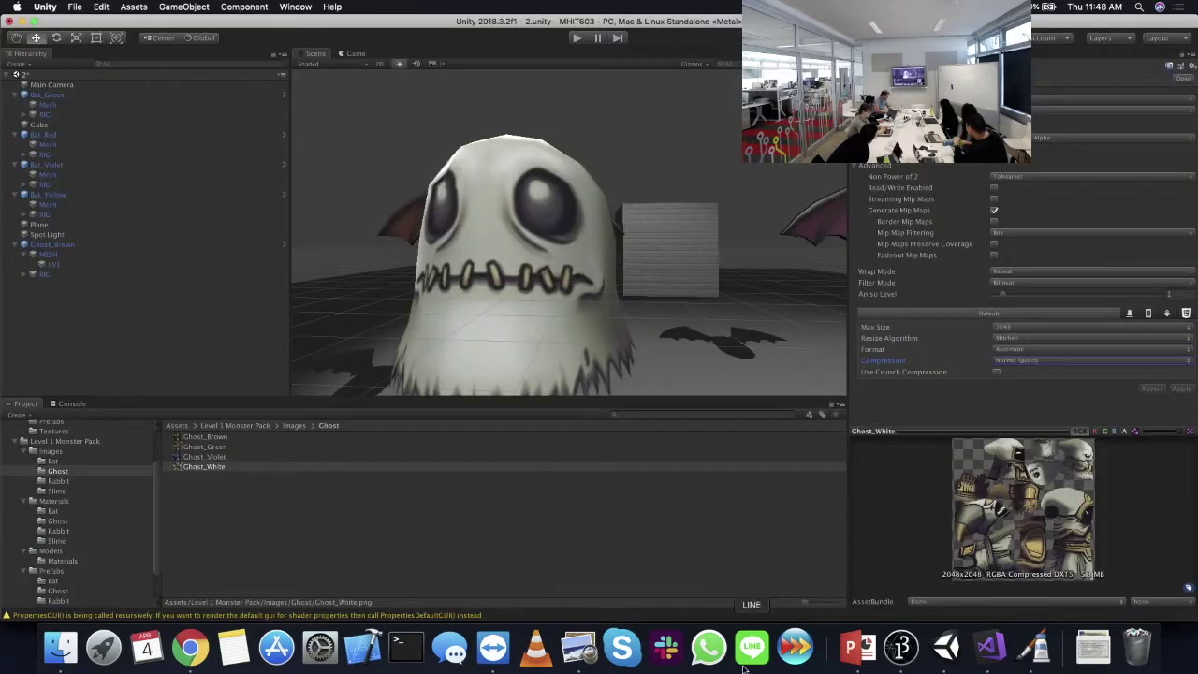
left_click(190, 648)
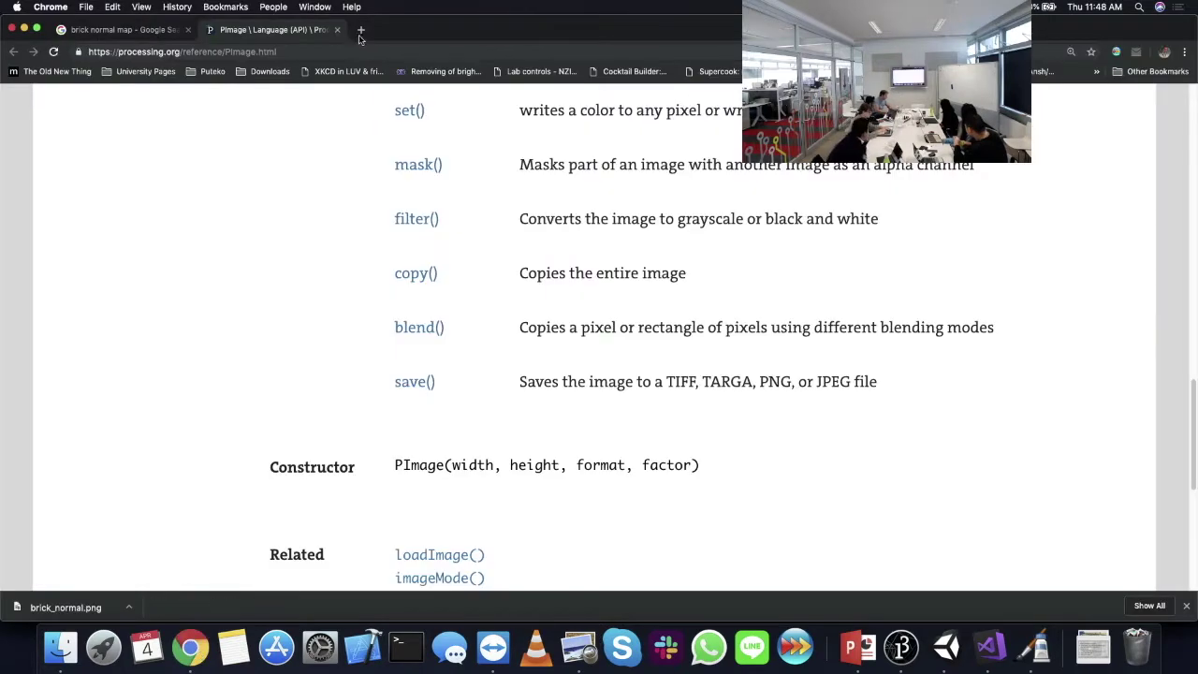
left_click(361, 30)
type("unity ")
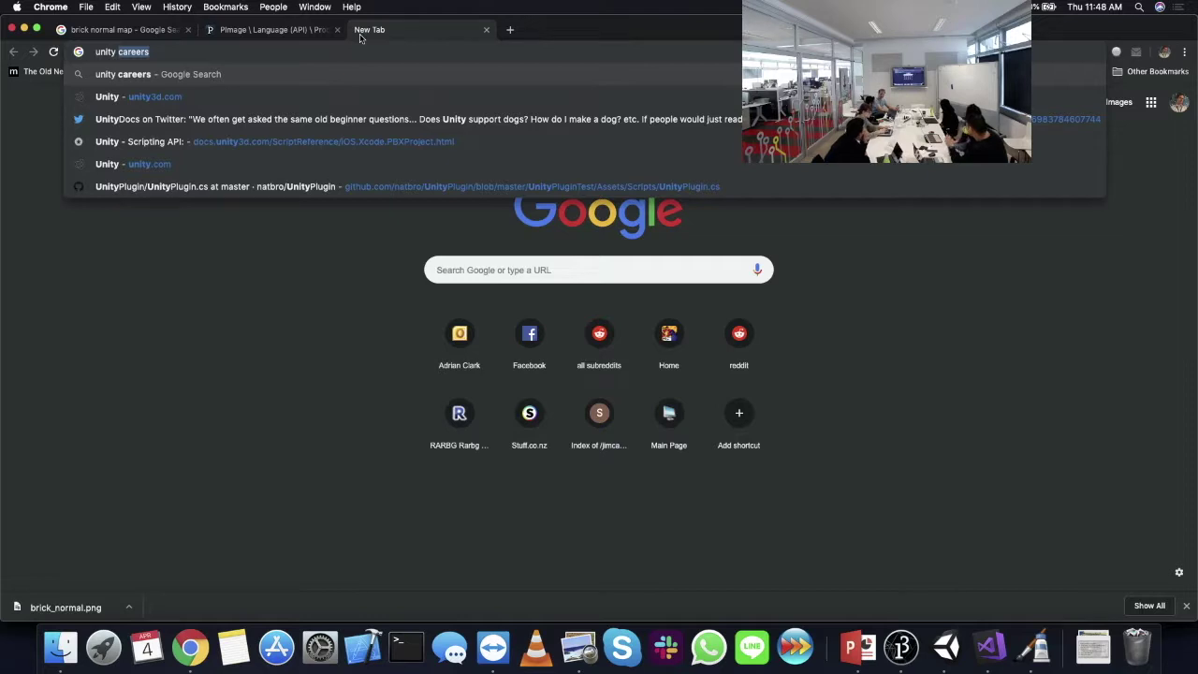
type("dog ")
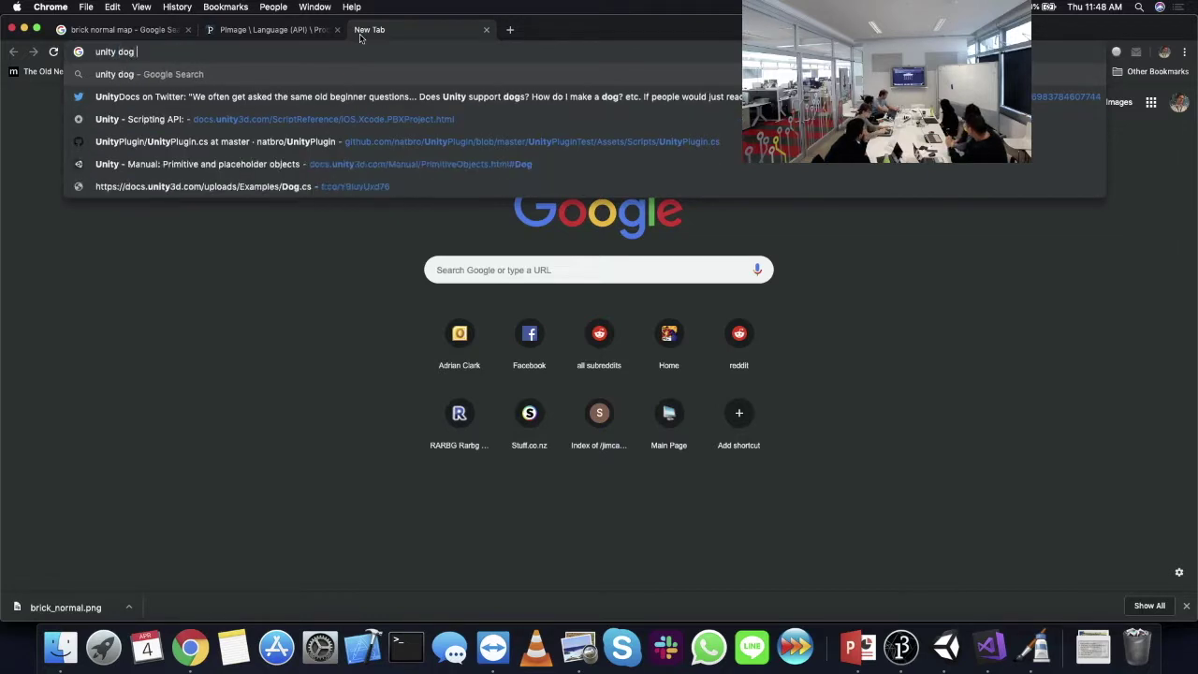
type("april fools")
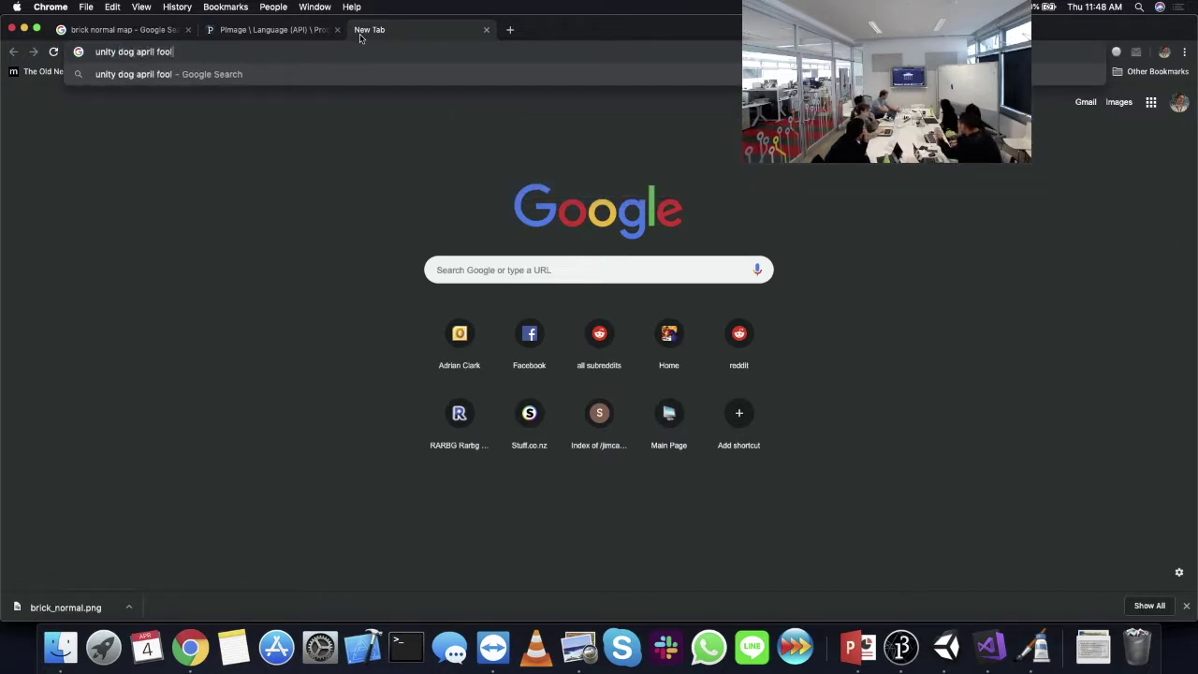
key("Return")
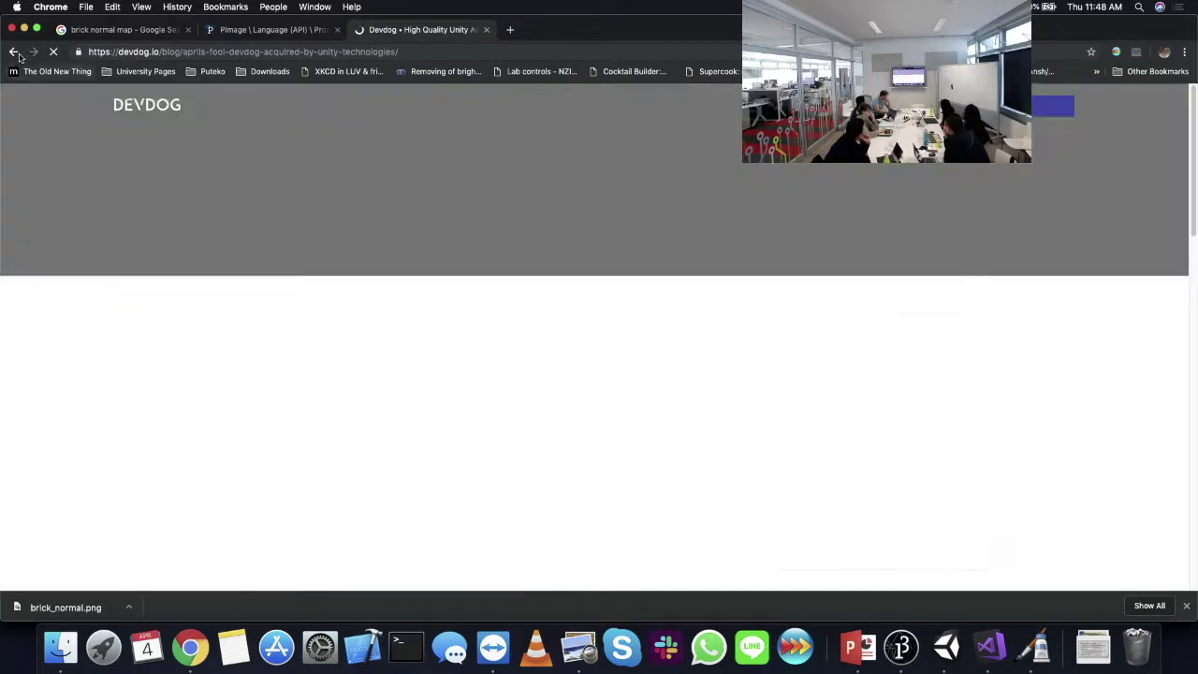
scroll(218, 395, "down", 2)
scroll(218, 395, "down", 10)
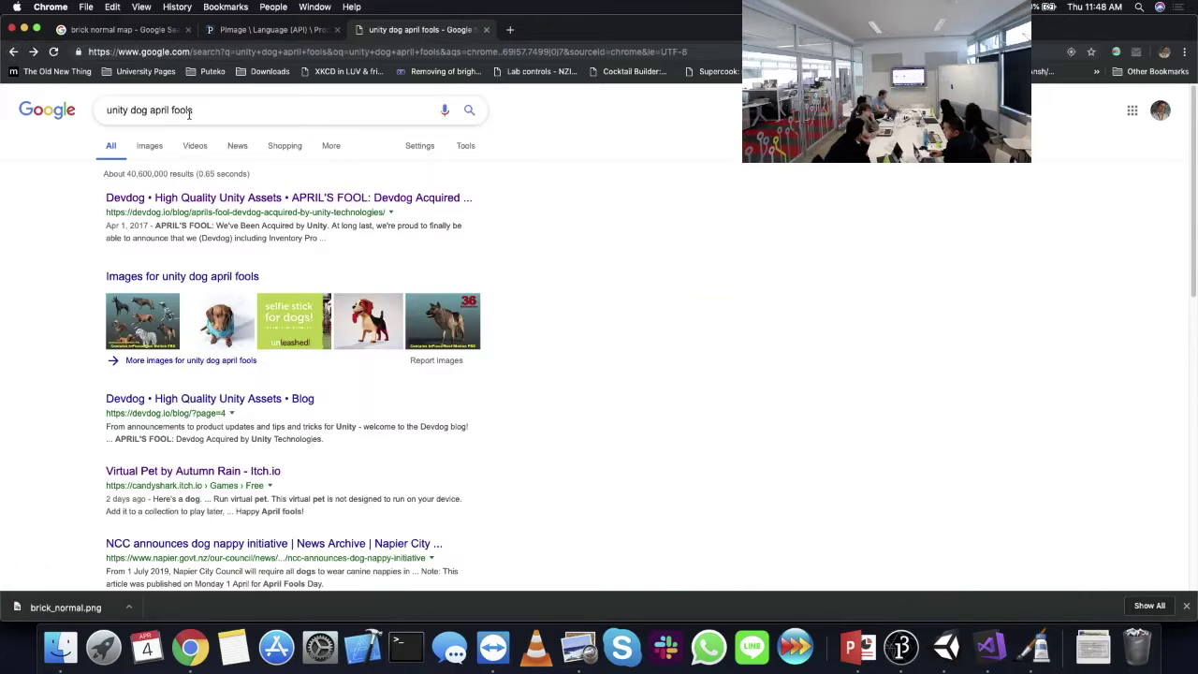
- Change the search to "unity dog primitive game object" and open the Unity Manual page on primitive and placeholder objects
key("shift+Left")
type("gameob")
key("BackSpace")
key("BackSpace")
key("BackSpace")
key("BackSpace")
key("BackSpace")
key("BackSpace")
type("primi")
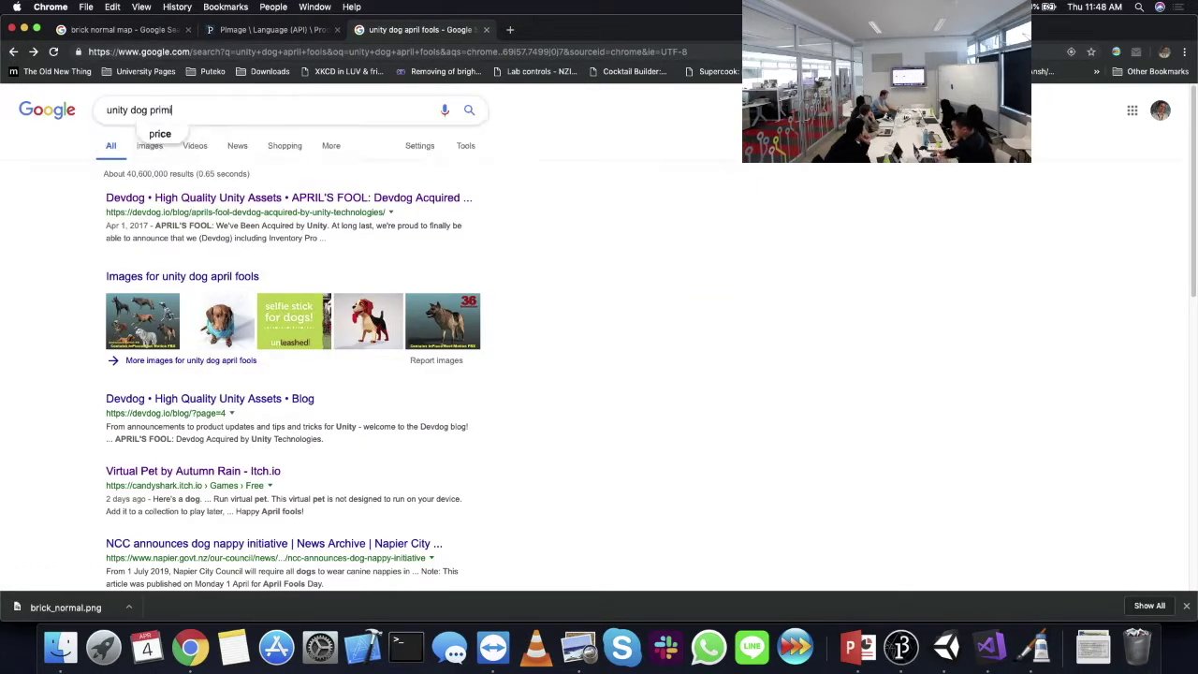
type("tive game object")
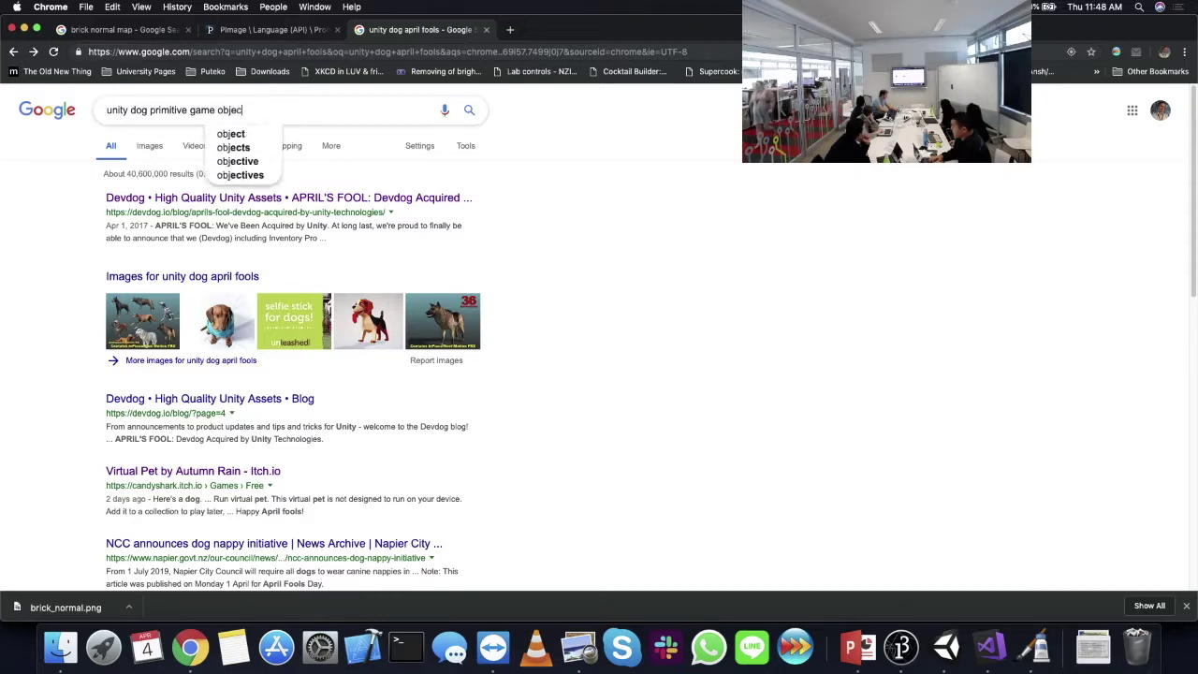
key("Return")
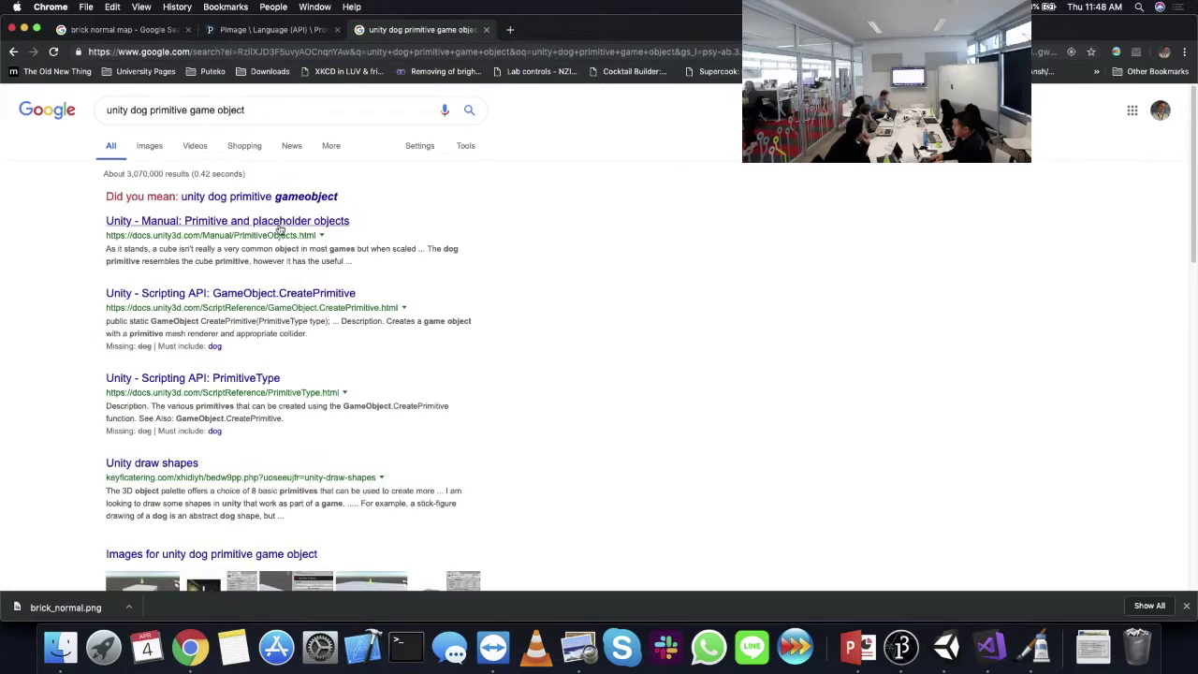
left_click(330, 234)
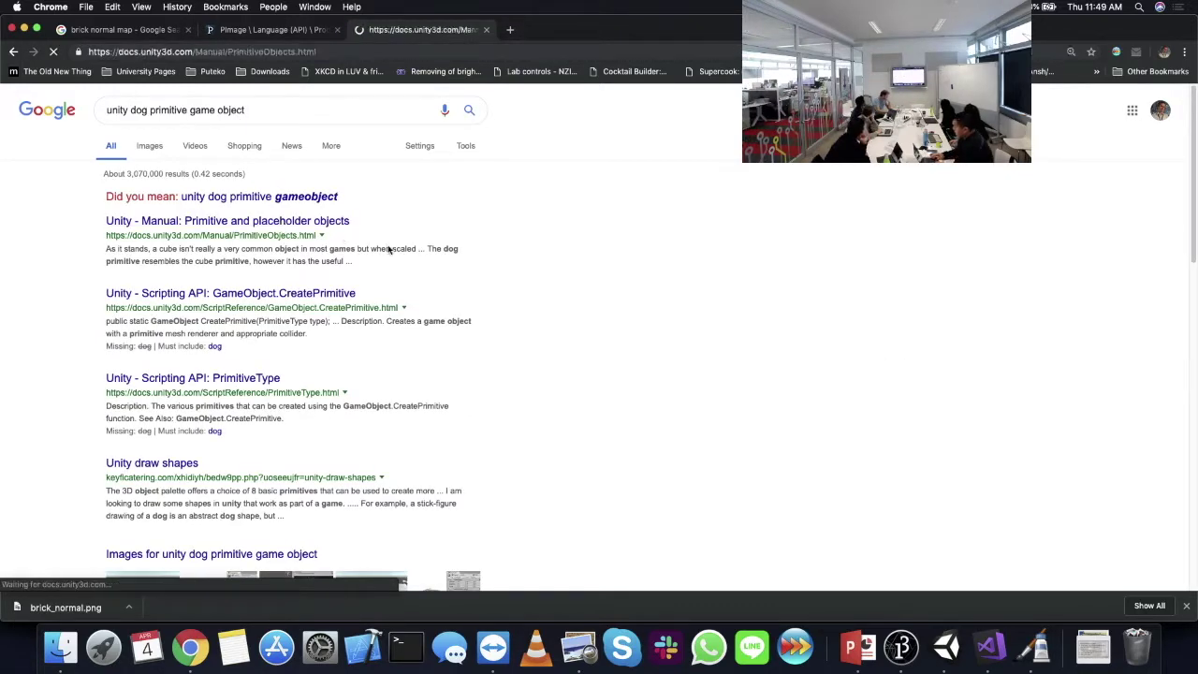
- Look over the Cube, Sphere, Capsule, Cylinder, Plane and Quad sections of the Unity primitives page
scroll(534, 361, "down", 20)
scroll(537, 369, "up", 20)
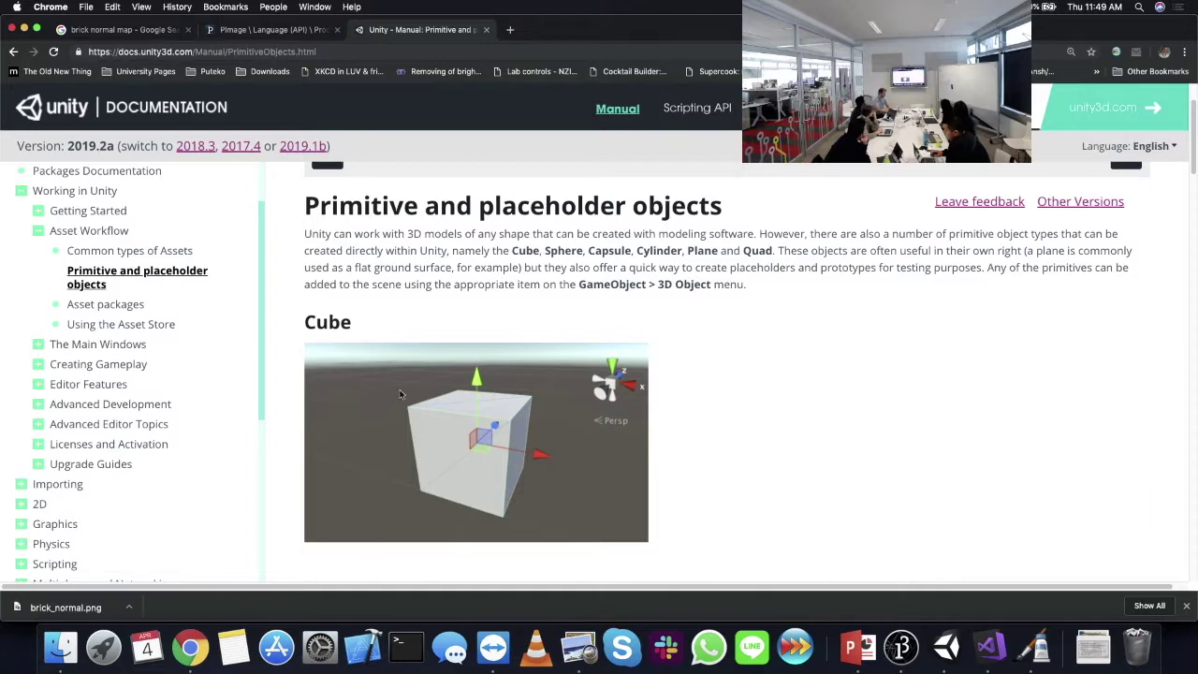
scroll(501, 399, "down", 13)
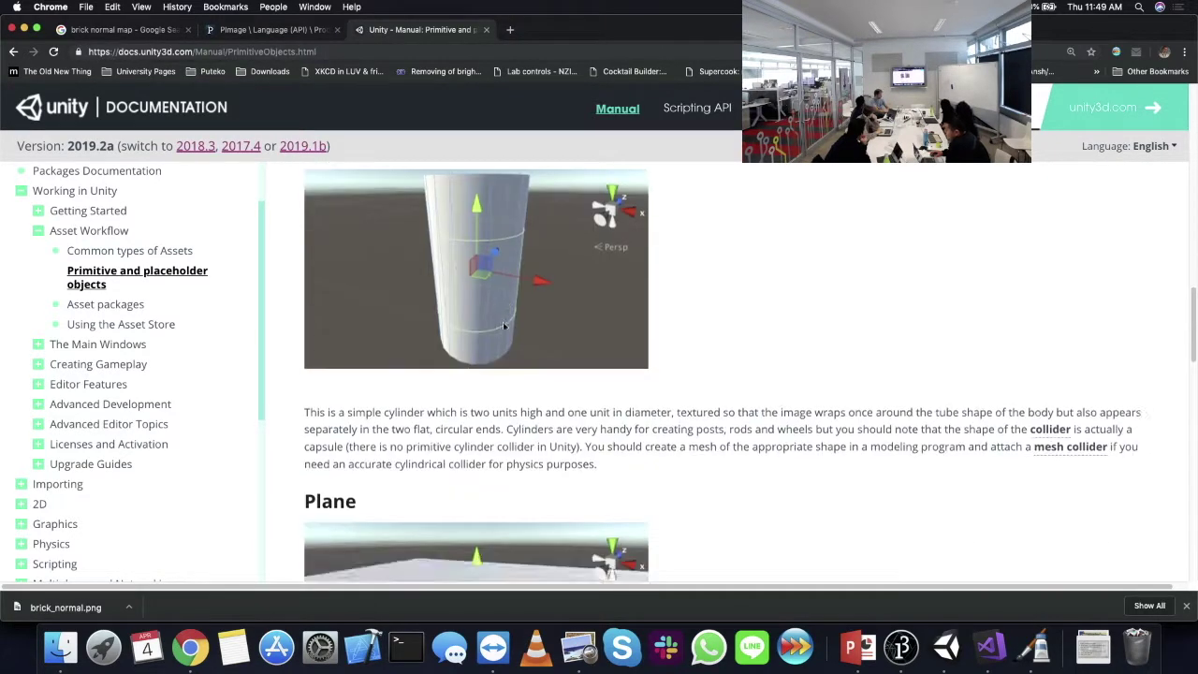
scroll(504, 326, "down", 15)
scroll(506, 328, "up", 2)
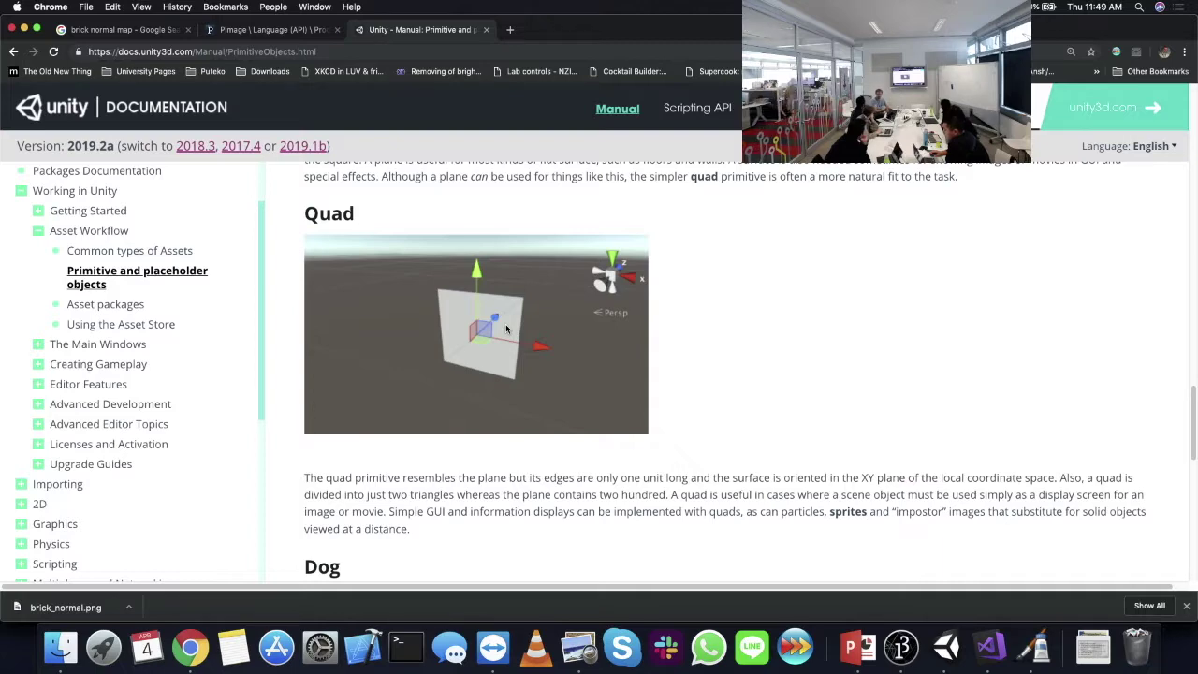
scroll(469, 292, "up", 10)
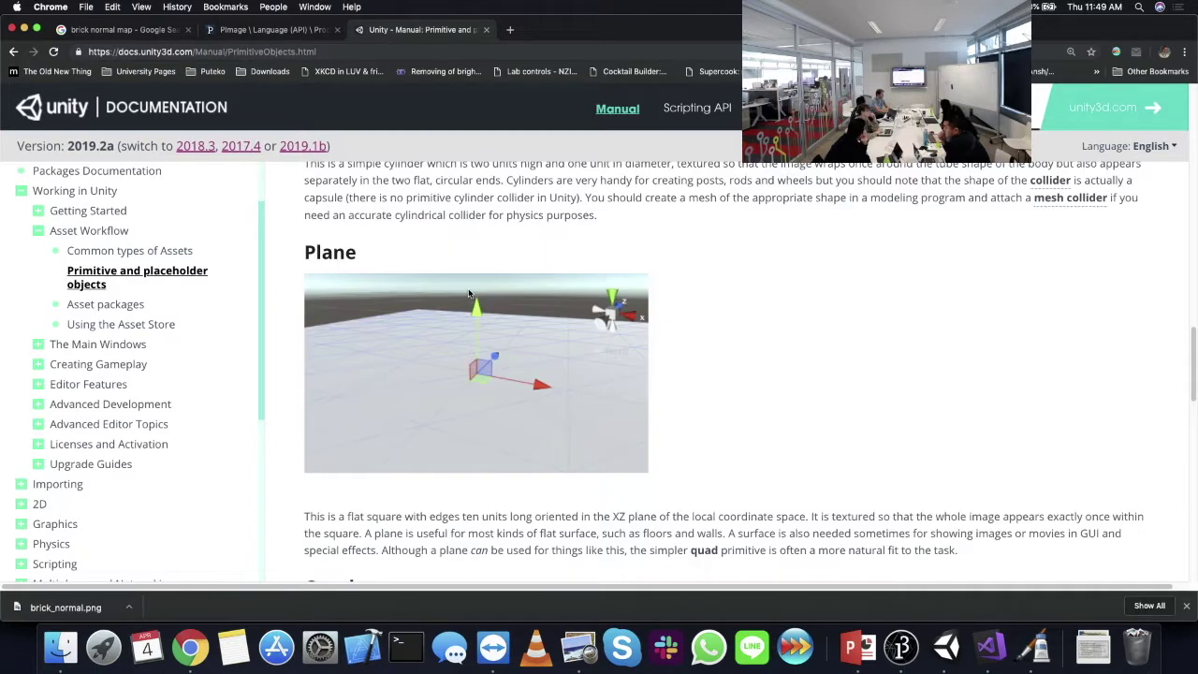
scroll(477, 300, "up", 8)
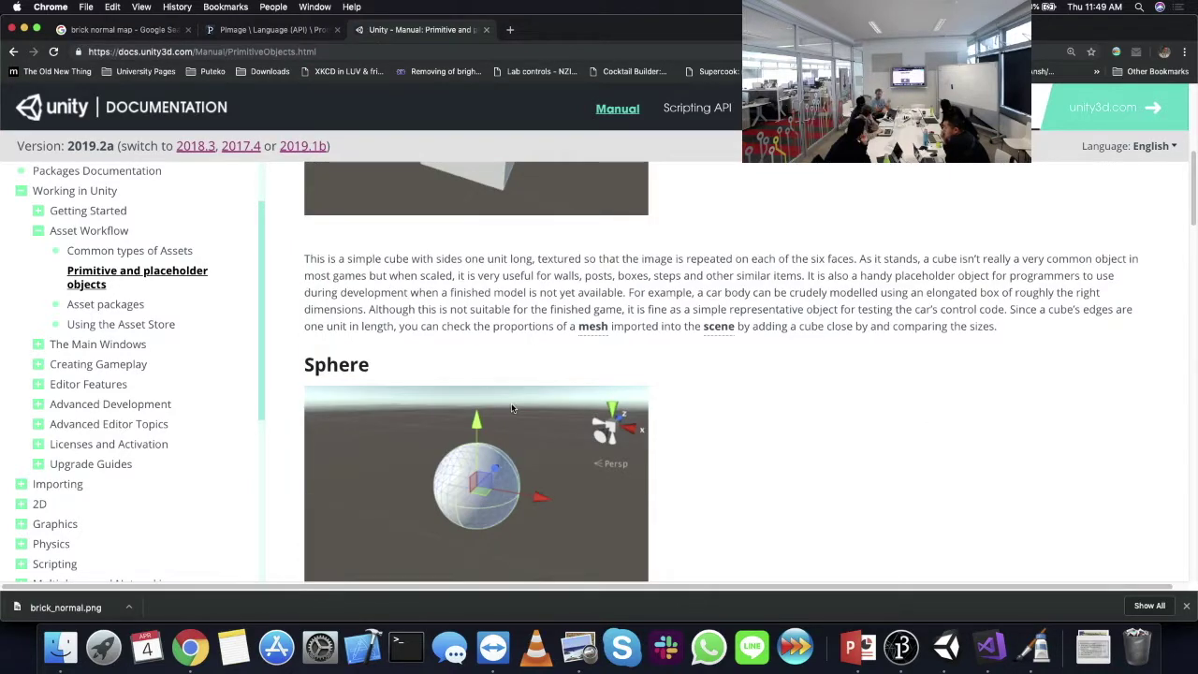
scroll(512, 409, "down", 5)
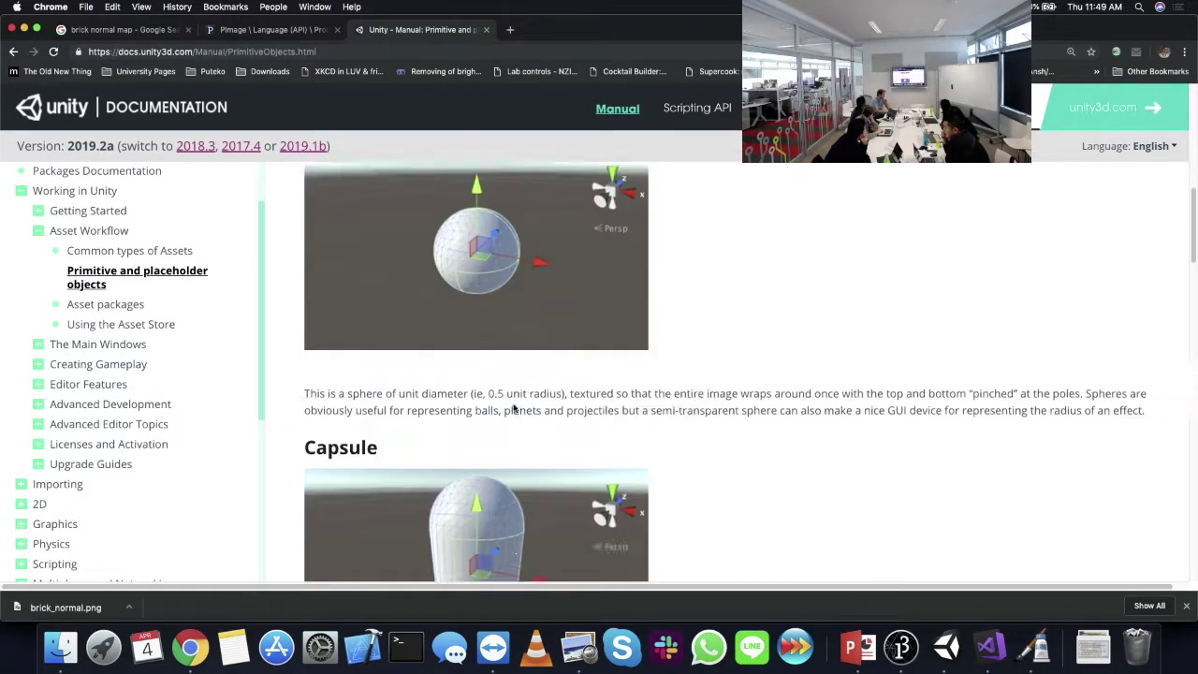
scroll(516, 408, "up", 1)
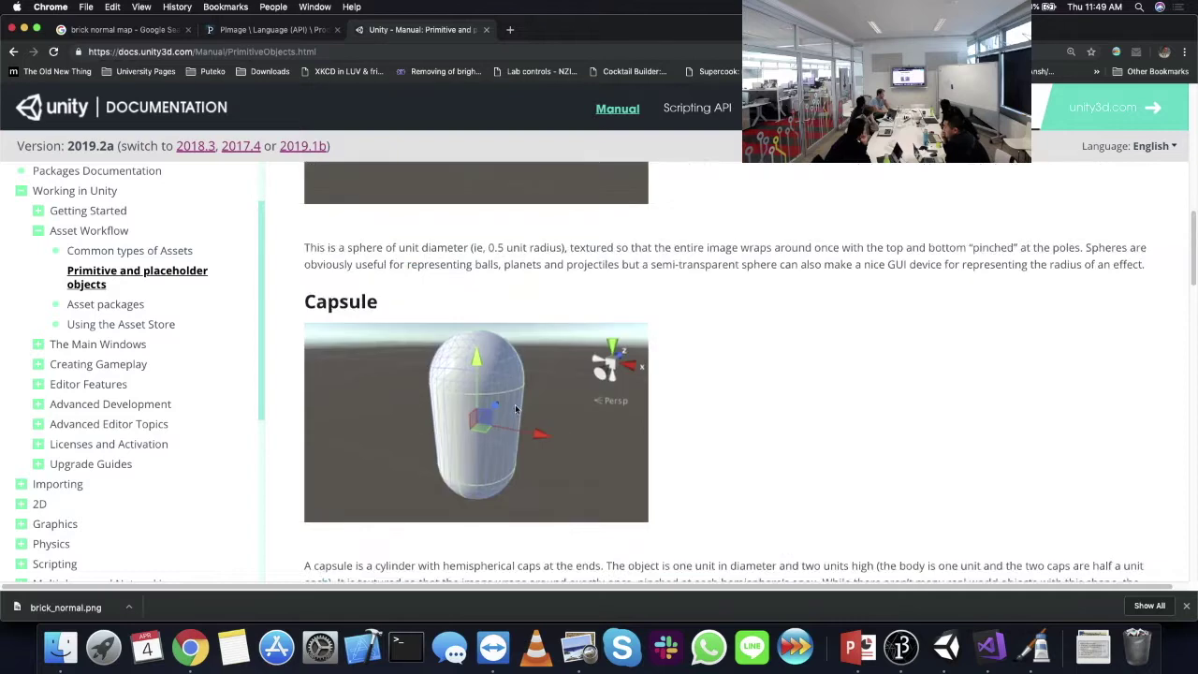
scroll(516, 408, "up", 3)
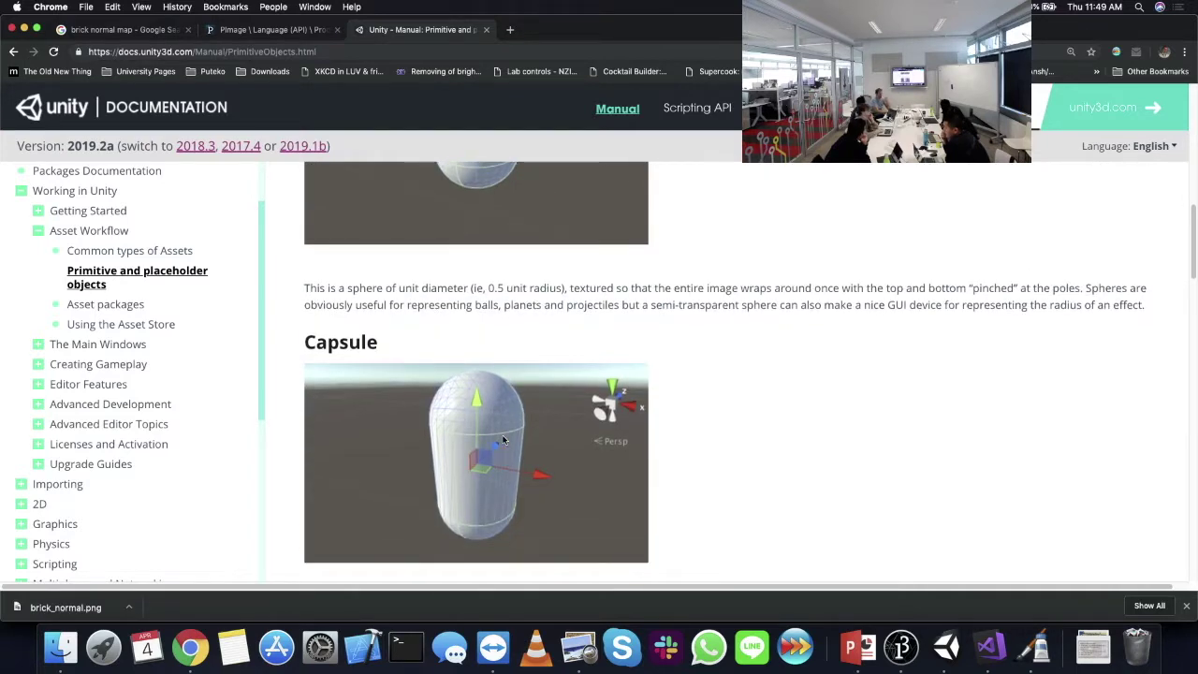
- Examine the Dog section with its image and description on the Unity primitives page
scroll(511, 438, "down", 15)
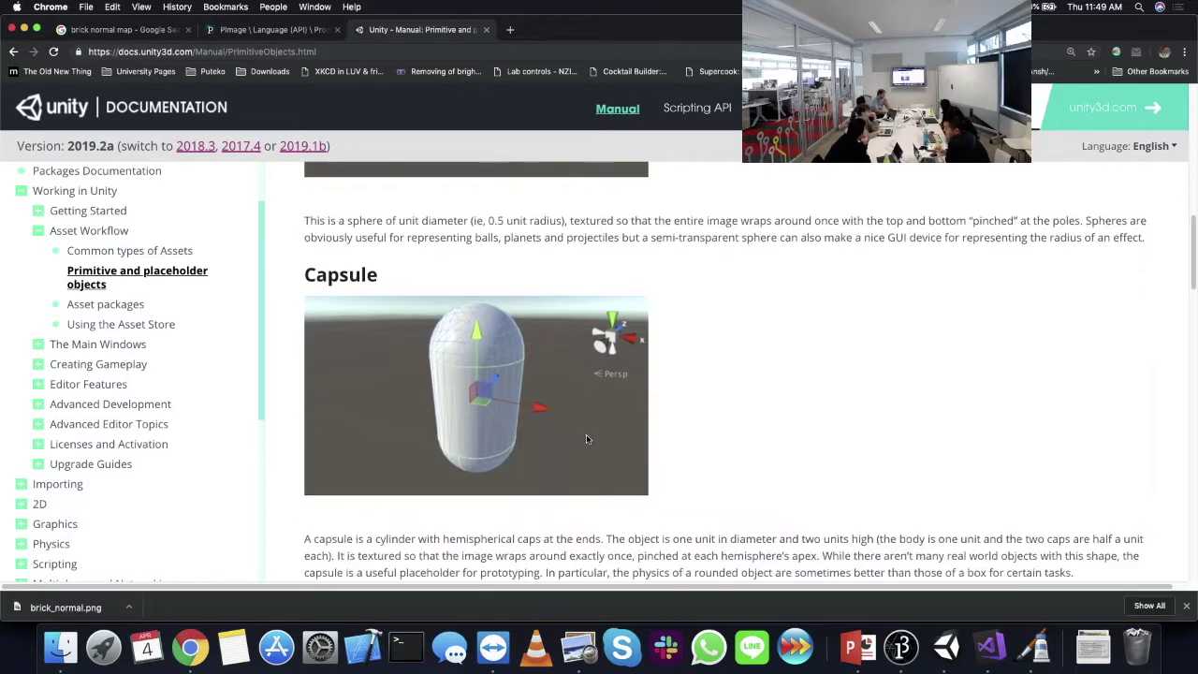
scroll(629, 398, "down", 14)
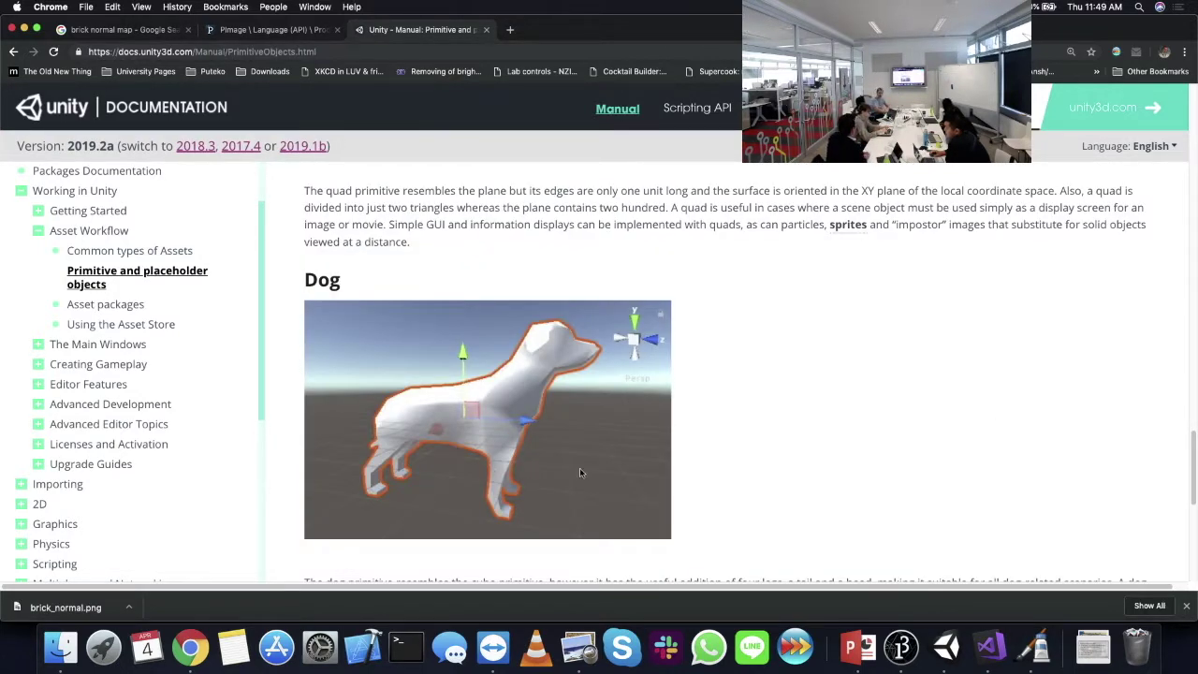
scroll(712, 475, "down", 3)
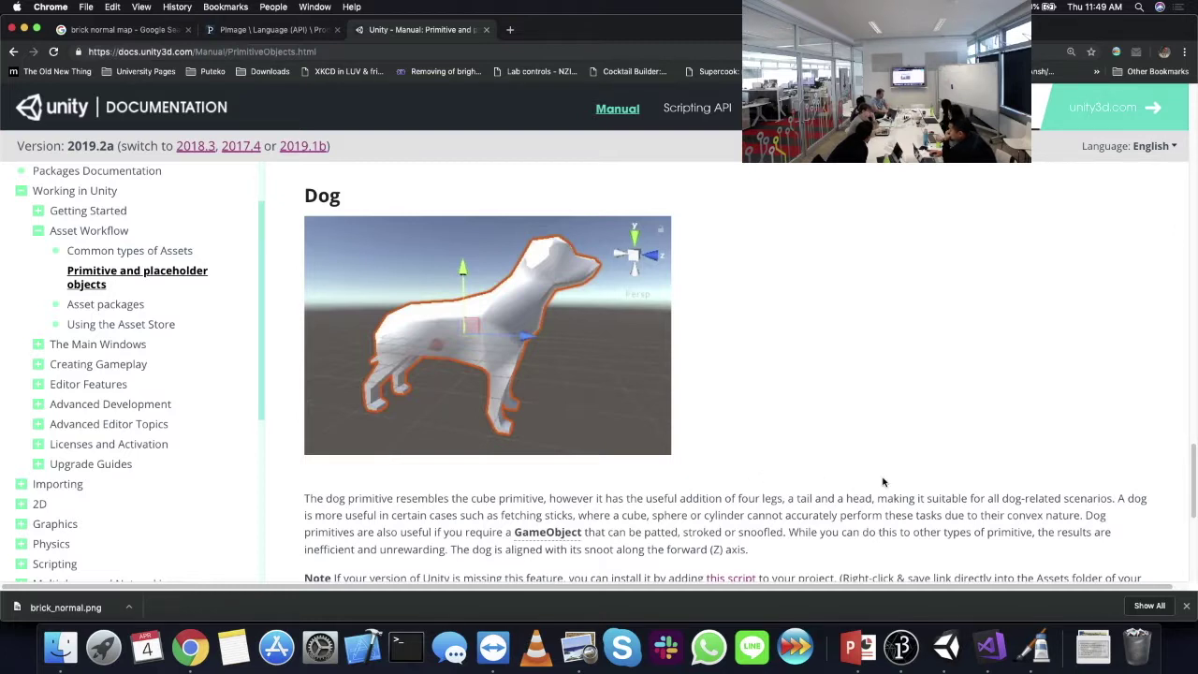
- Switch to Unity and import the downloaded Dog.cs script into the project's main Assets folder
scroll(885, 482, "down", 2)
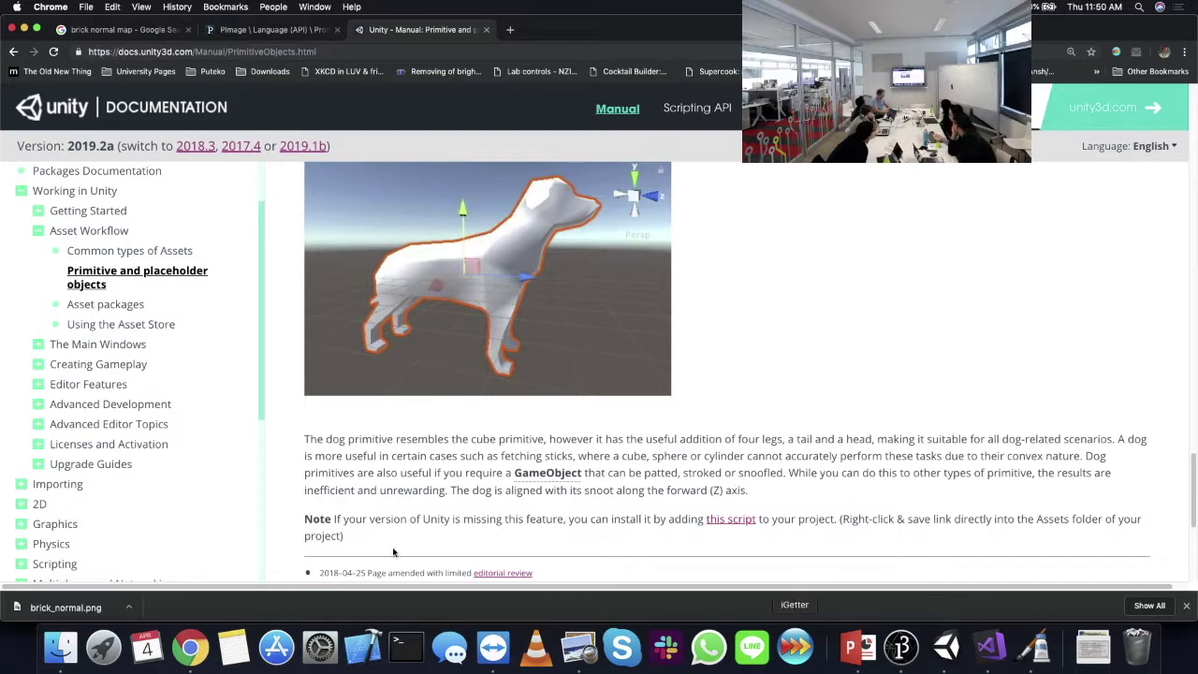
left_click(947, 646)
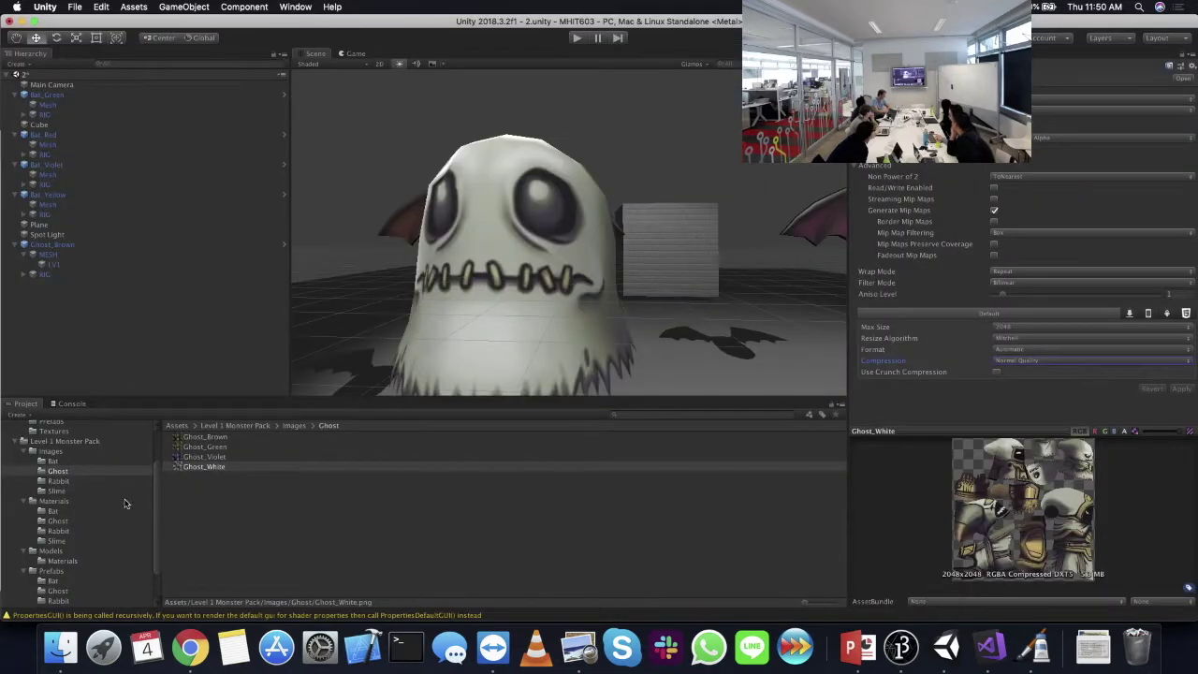
scroll(67, 463, "up", 3)
left_click(47, 446)
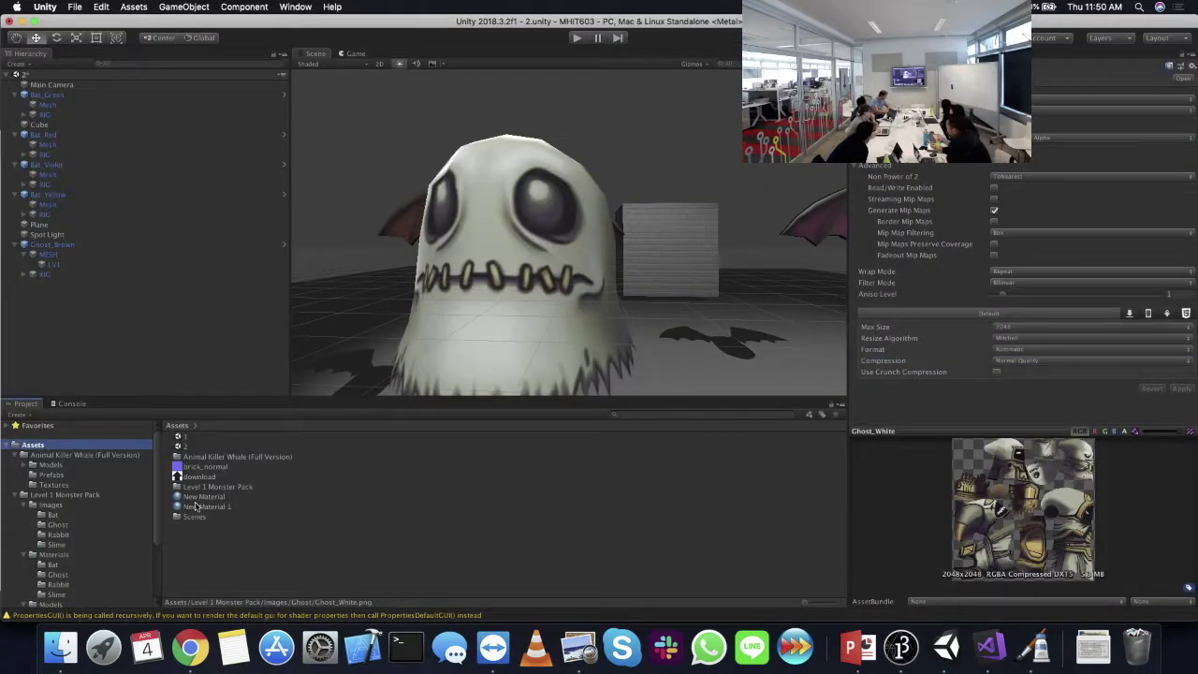
left_click(1092, 651)
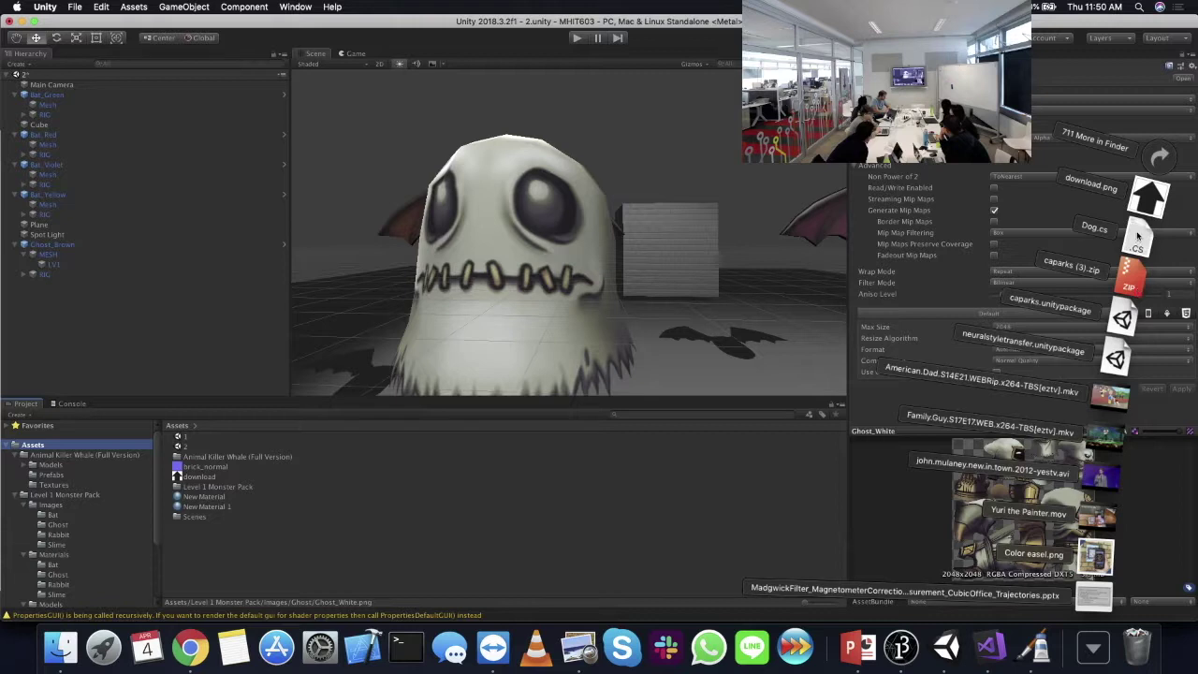
left_click_drag(1138, 237, 249, 561)
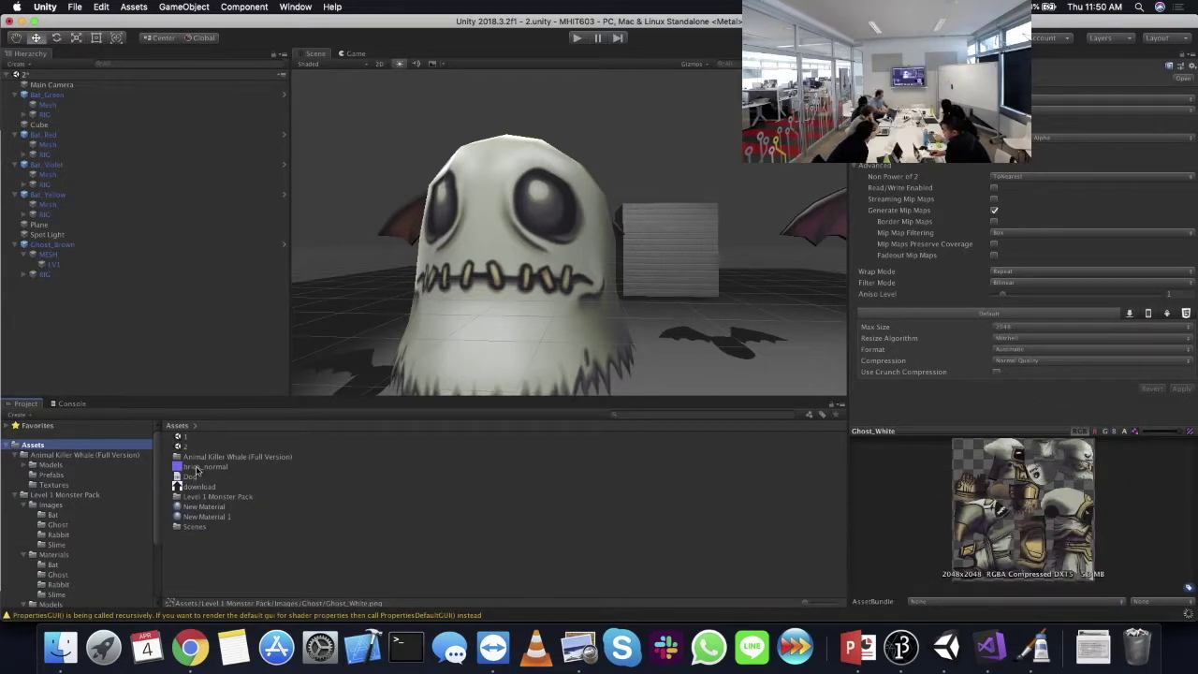
- Create a new empty scene
left_click(74, 7)
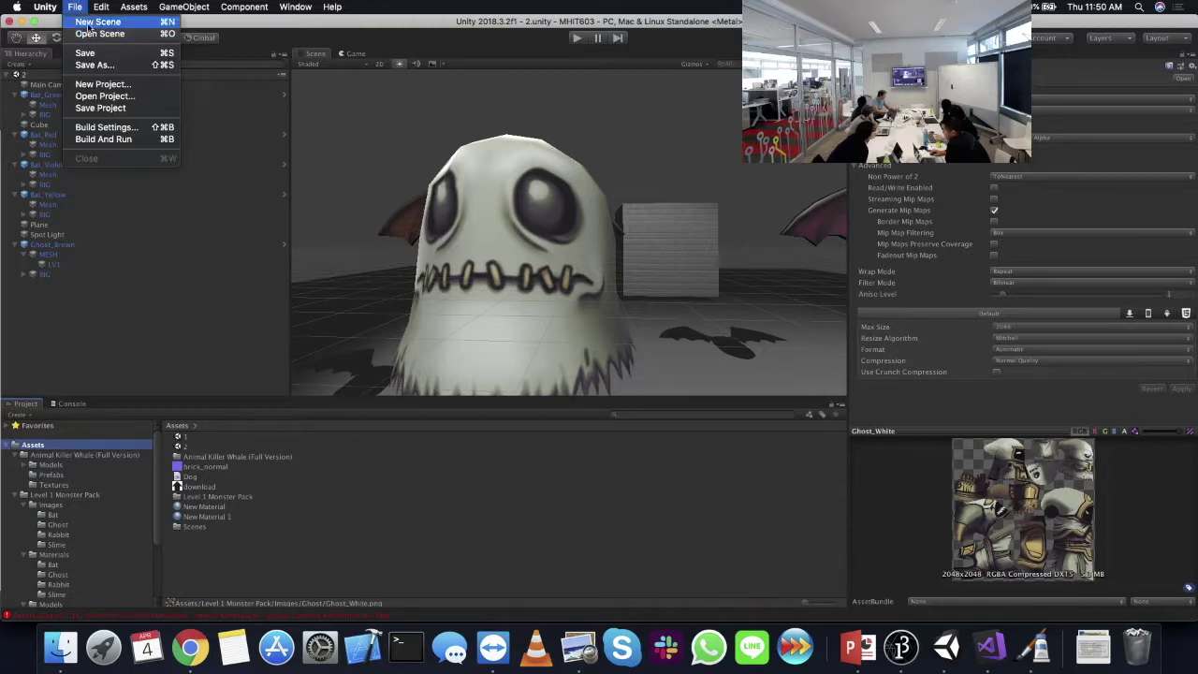
left_click(93, 20)
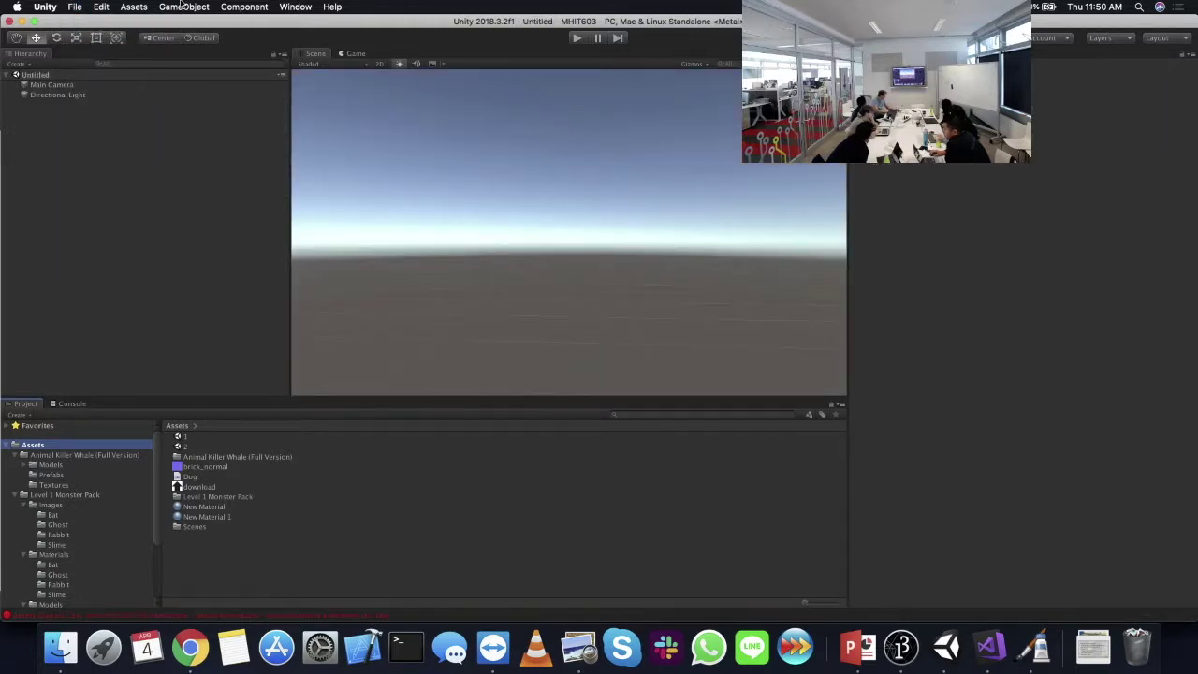
left_click(183, 6)
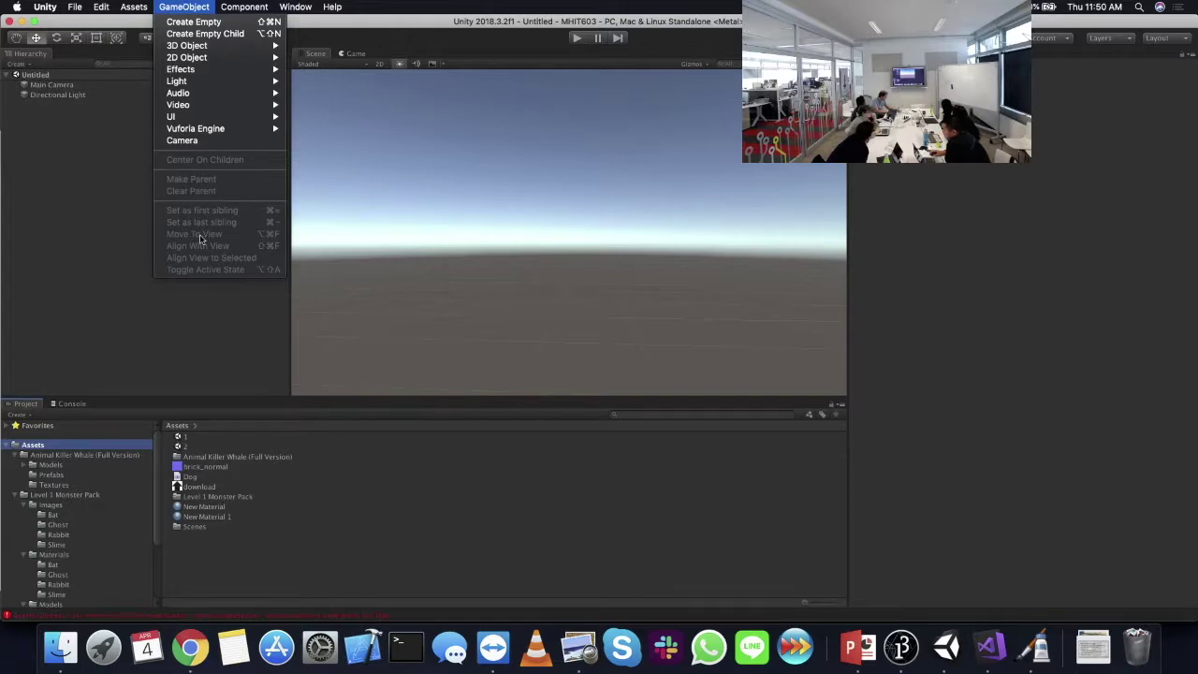
- Search the project assets for "dog", delete the first of the duplicate Dog scripts, and return to the Assets folder
left_click(718, 416)
left_click(718, 416)
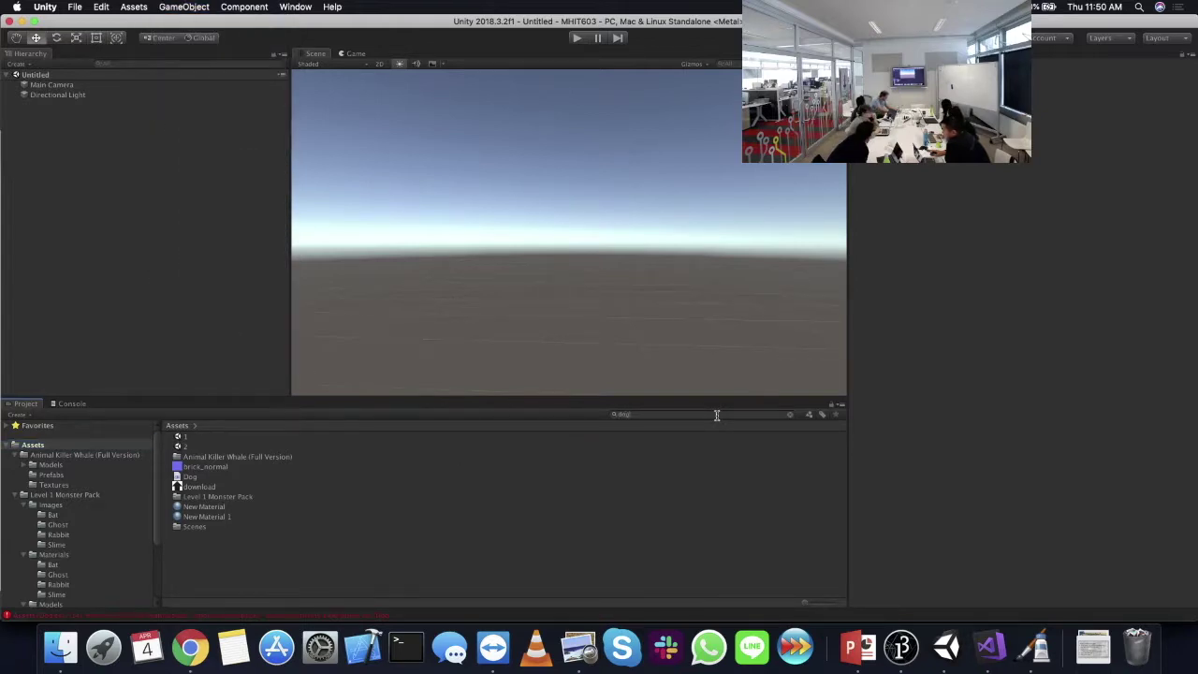
type("dog")
left_click(202, 447)
right_click(204, 436)
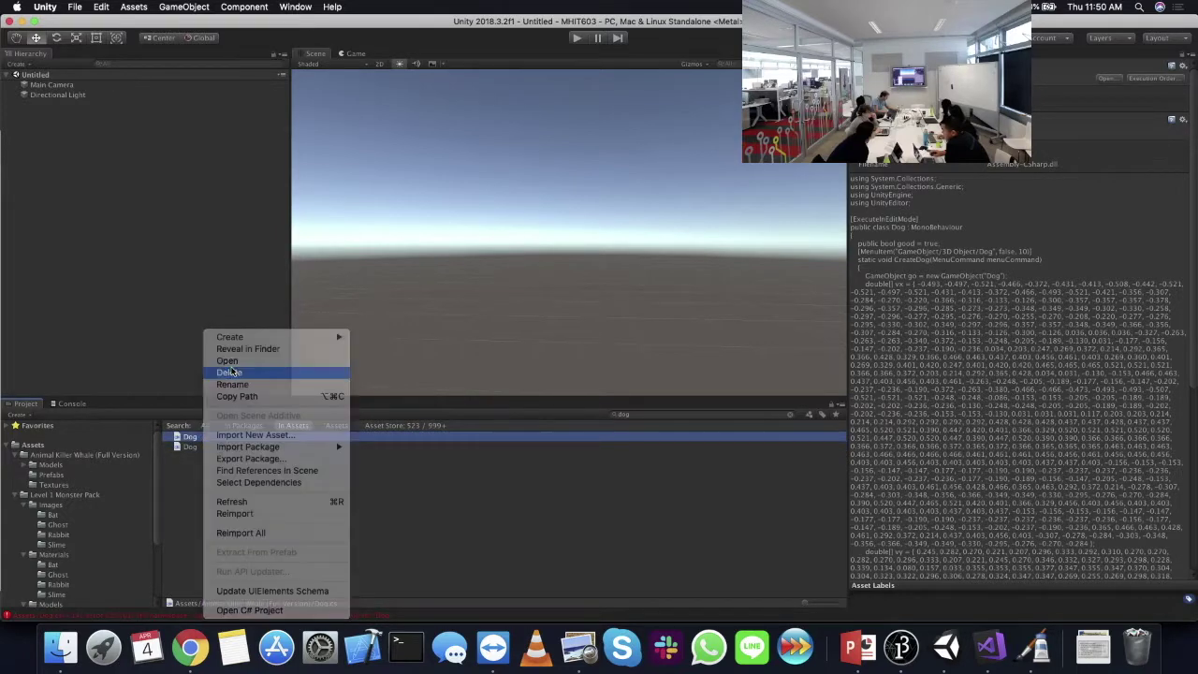
left_click(230, 372)
left_click(693, 223)
left_click(150, 446)
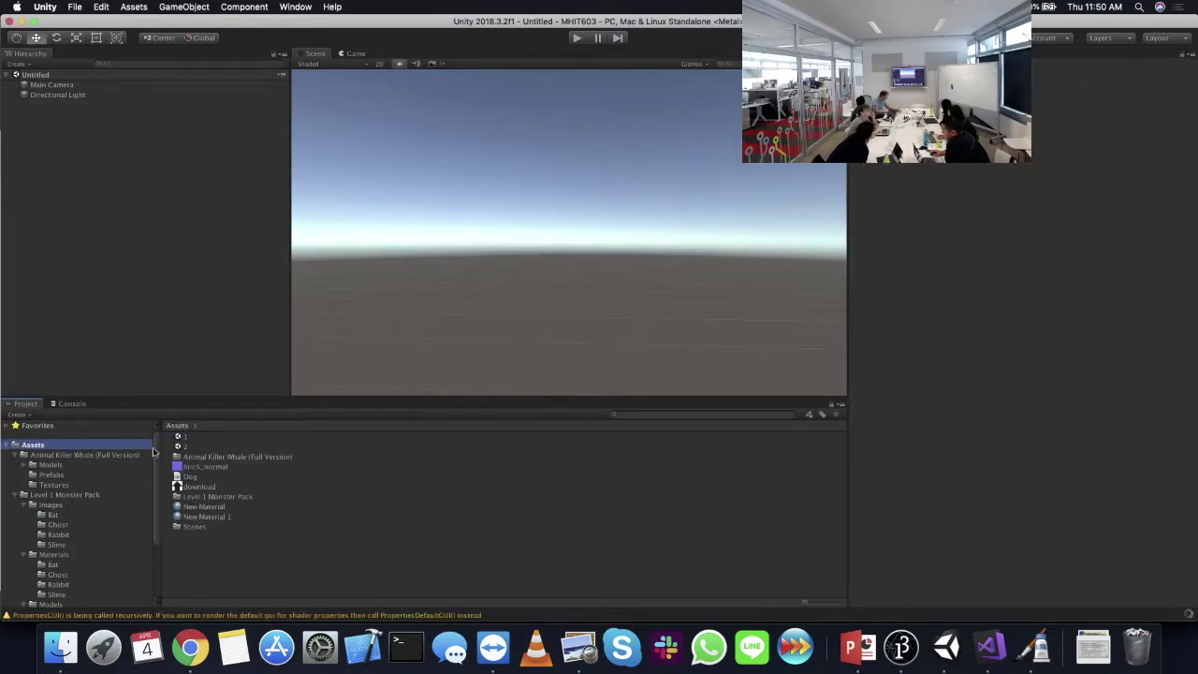
- Add a Dog 3D object to the new scene
left_click(173, 245)
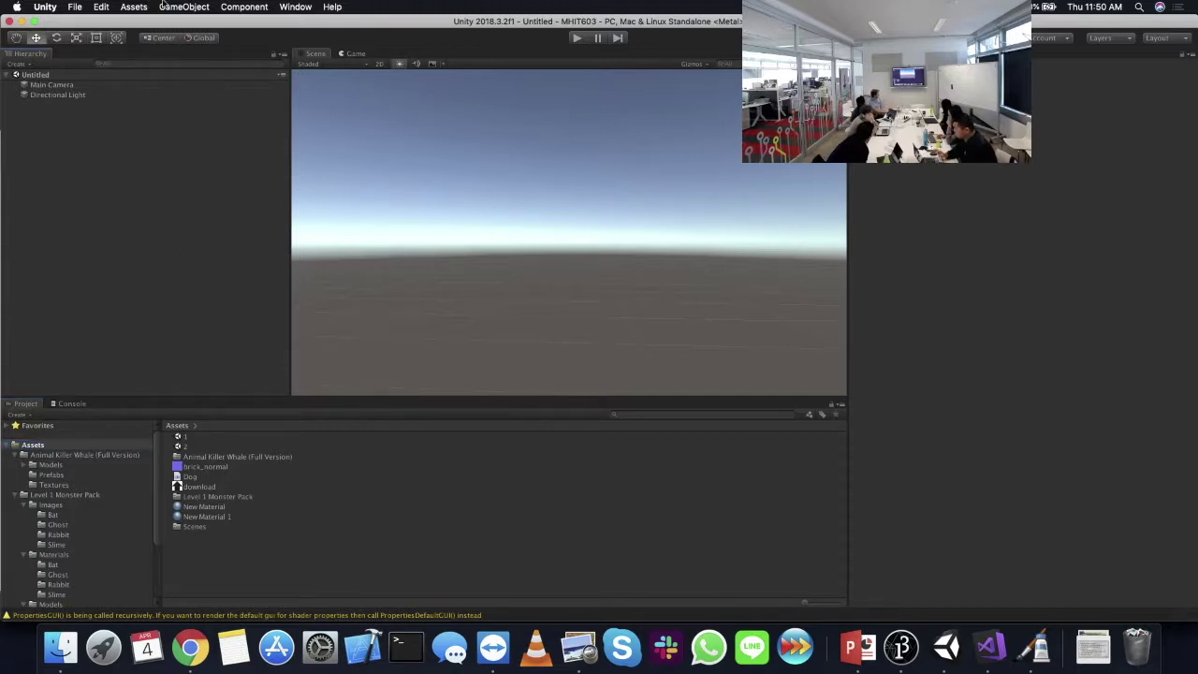
left_click(175, 8)
mouse_move(192, 46)
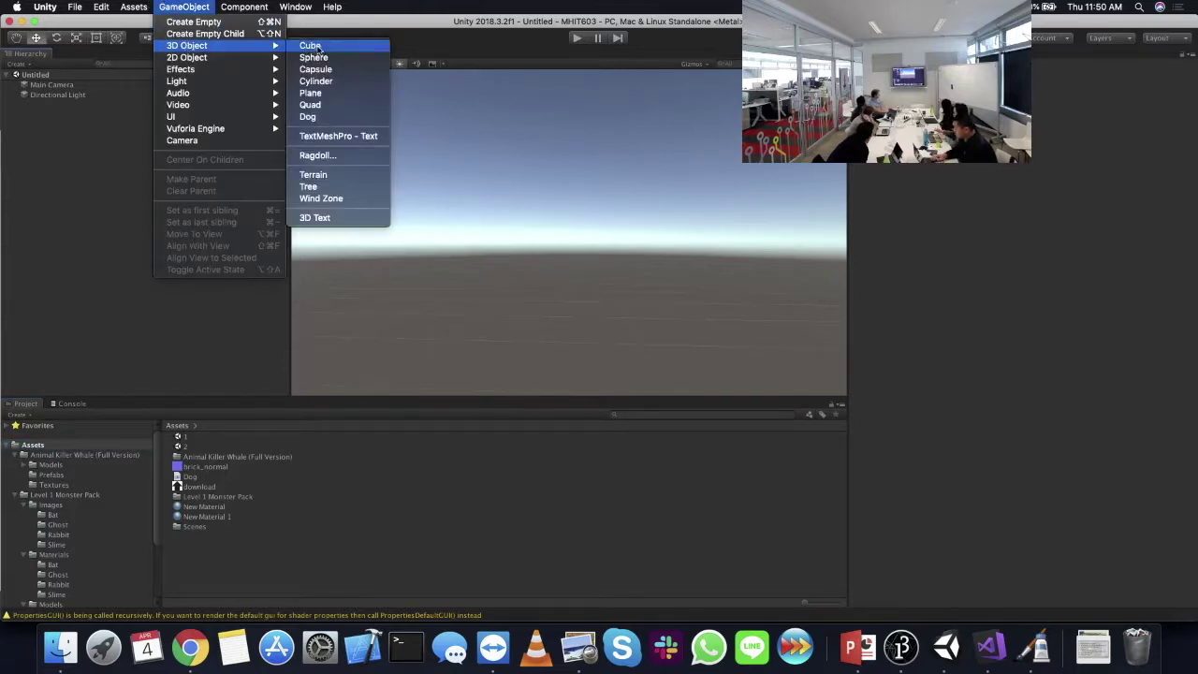
left_click(323, 120)
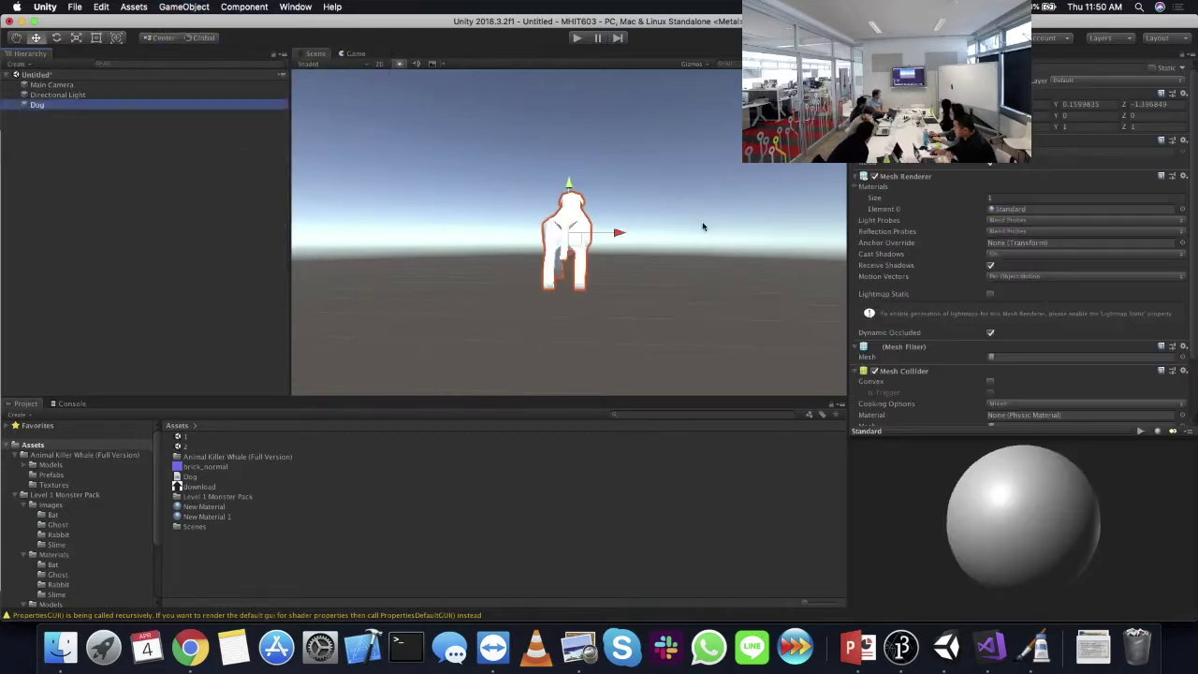
left_click_drag(702, 221, 599, 197, "alt")
middle_click_drag(599, 197, 305, 189)
left_click_drag(304, 188, 452, 337, "alt")
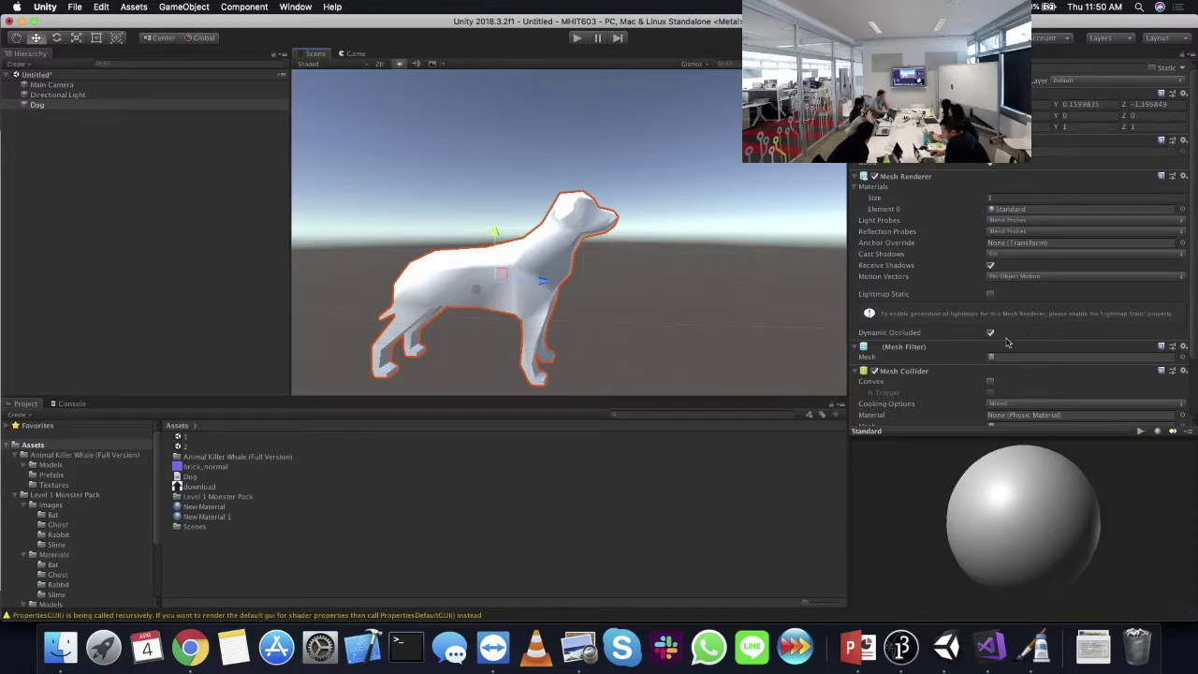
- Open the Dog script in Visual Studio and highlight its vertex coordinate arrays
scroll(1007, 343, "down", 2)
double_click(190, 479)
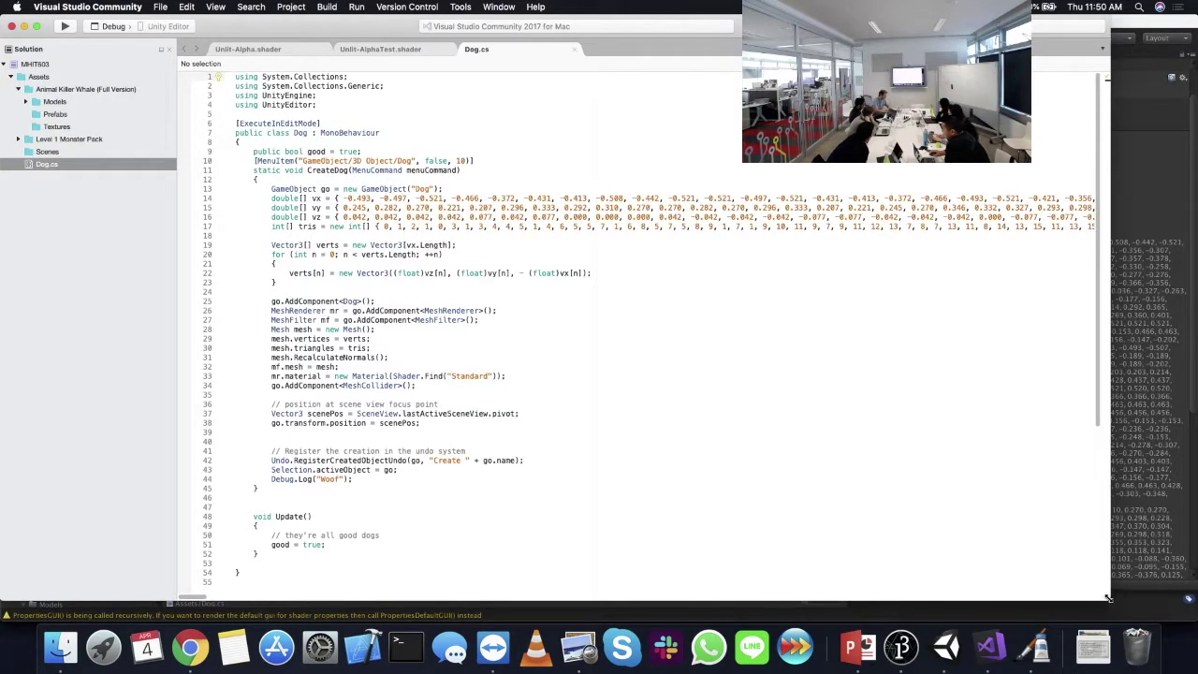
left_click_drag(344, 199, 459, 212)
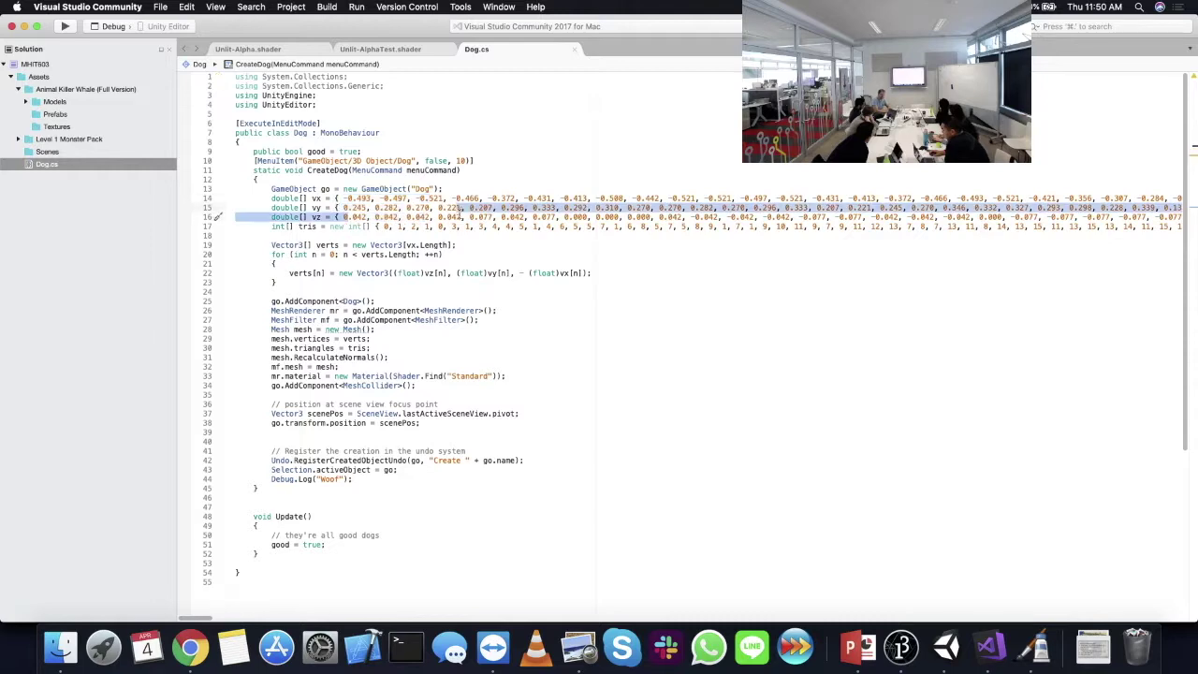
- Return to Unity and inspect the mesh used by the dog's Mesh Collider in the preview
key("super+Tab")
left_click(504, 266)
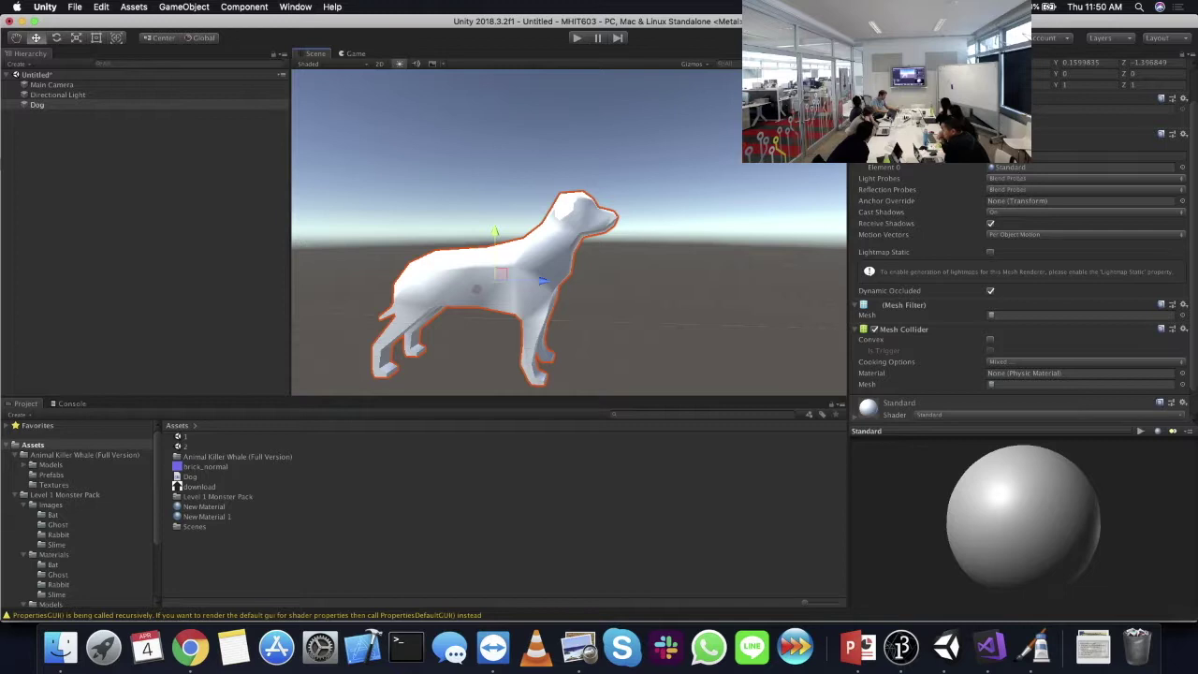
double_click(1015, 385)
left_click_drag(1034, 496, 1085, 515)
- Switch back to Dog.cs and examine the full length of the vx, vy and tris arrays
key("super+Tab")
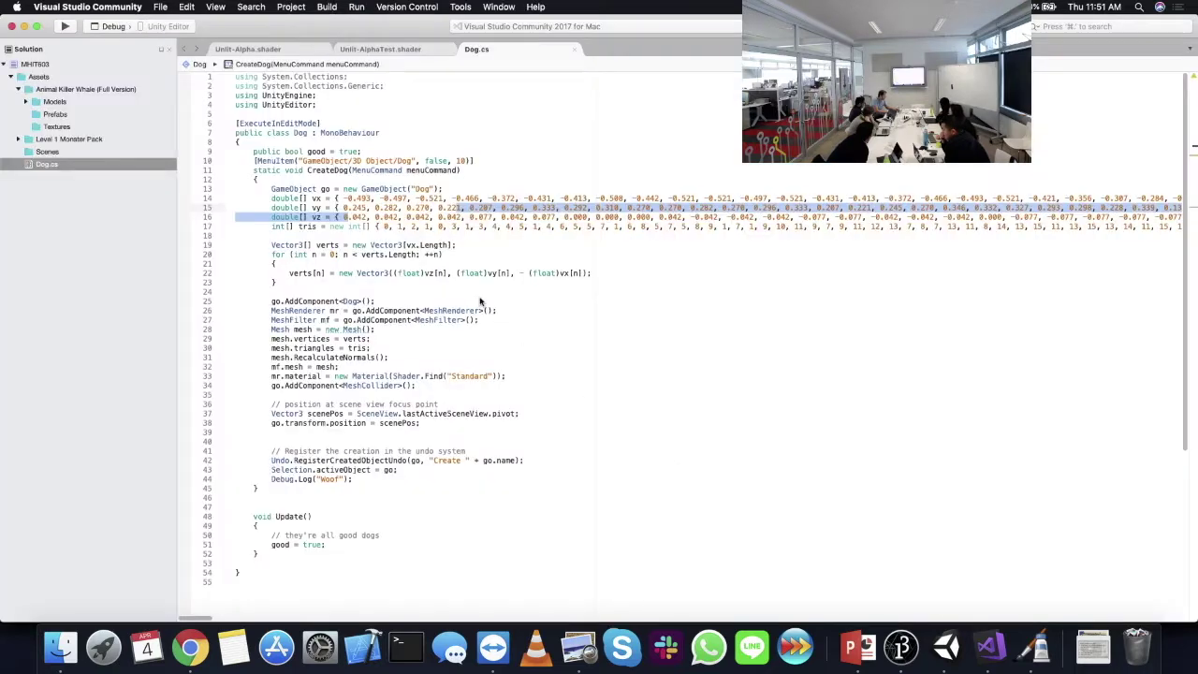
left_click_drag(338, 200, 789, 208)
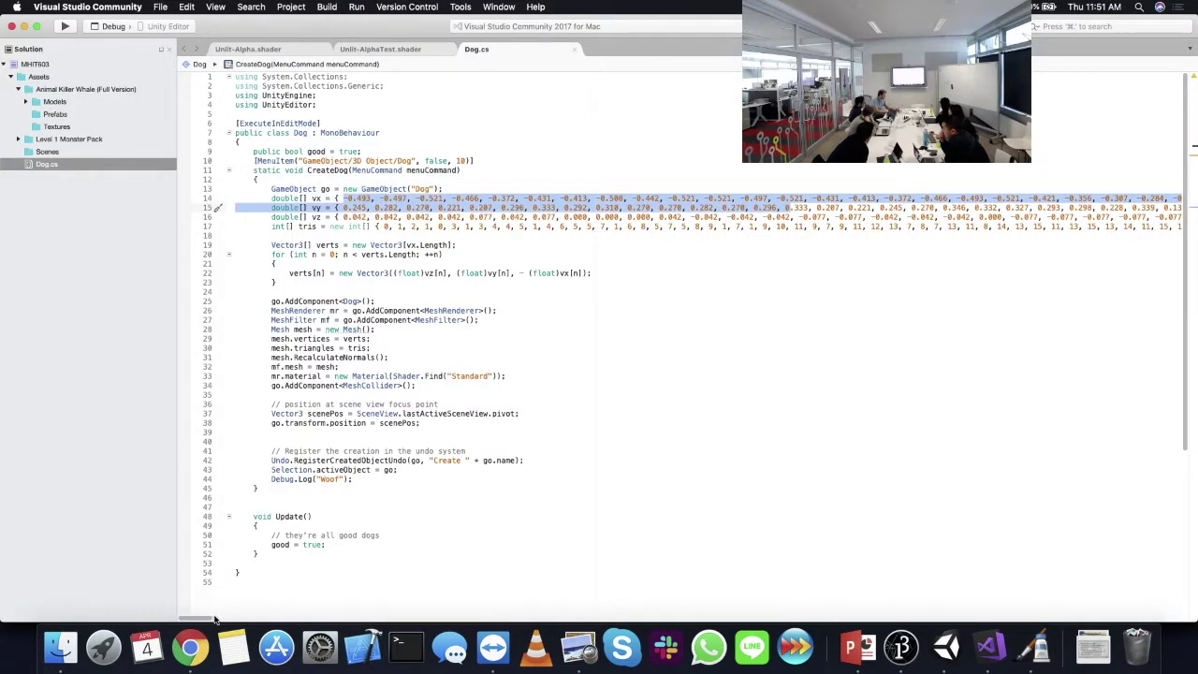
scroll(213, 620, "right", 10)
scroll(656, 596, "right", 15)
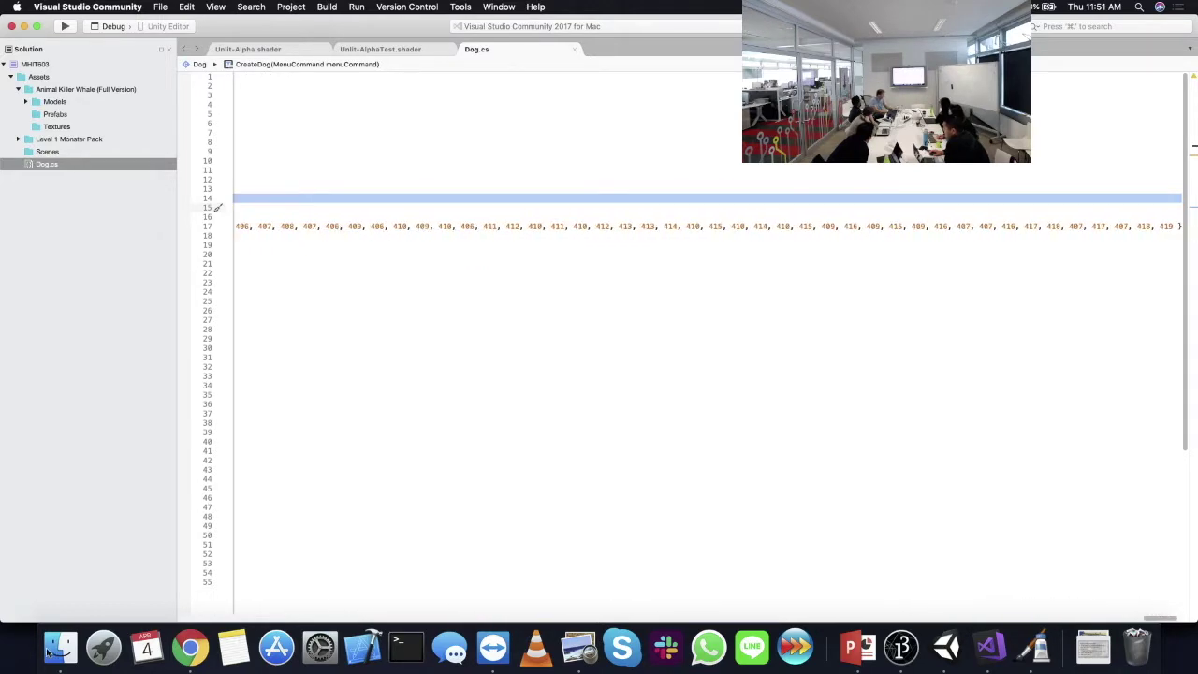
left_click_drag(49, 653, 77, 653)
left_click(339, 209)
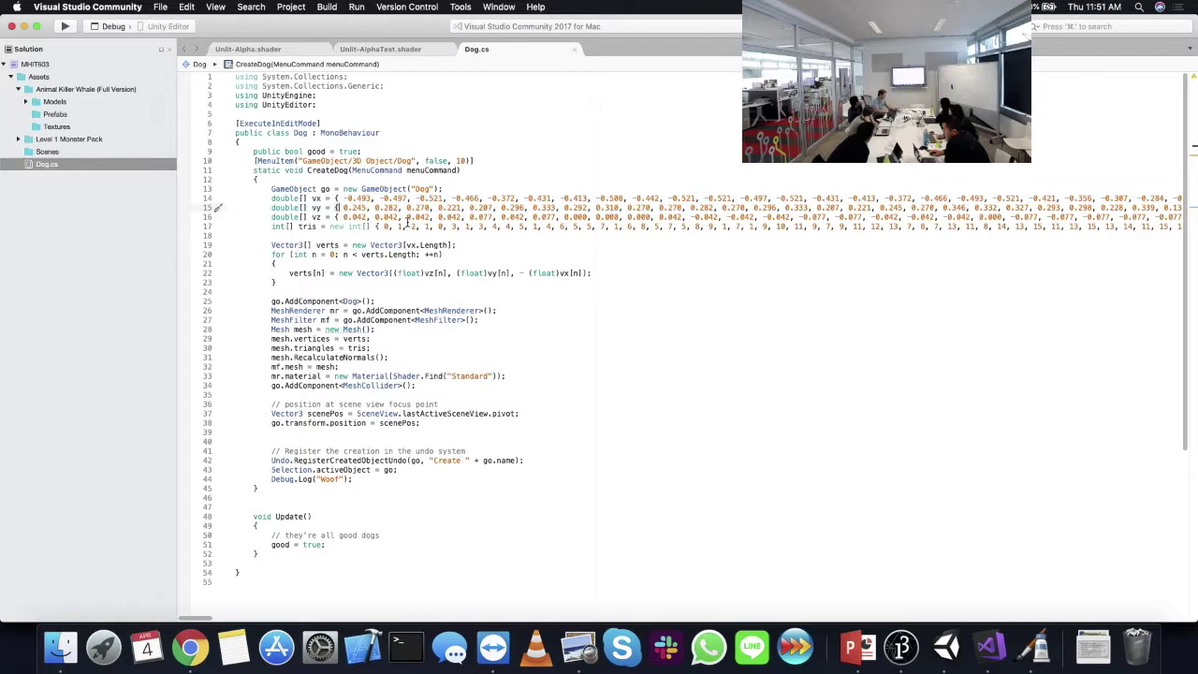
- Examine the tris array values, the new Mesh line and the Vector3 verts array in CreateDog
left_click_drag(385, 226, 437, 226)
left_click(430, 227)
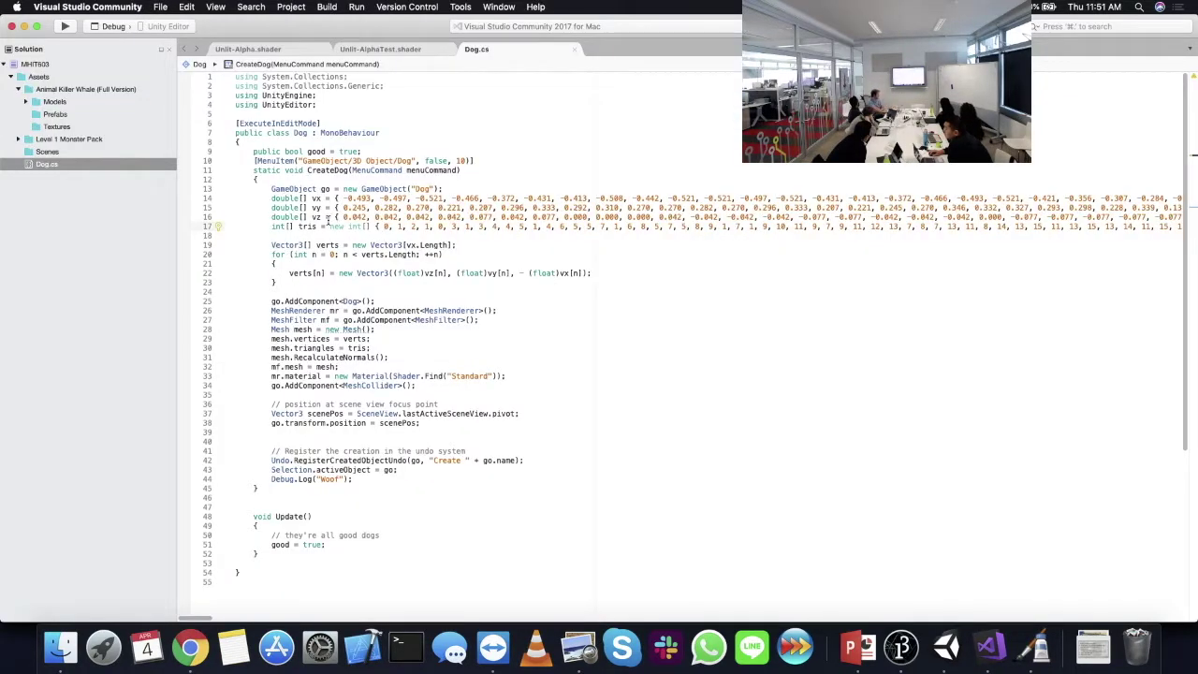
triple_click(277, 331)
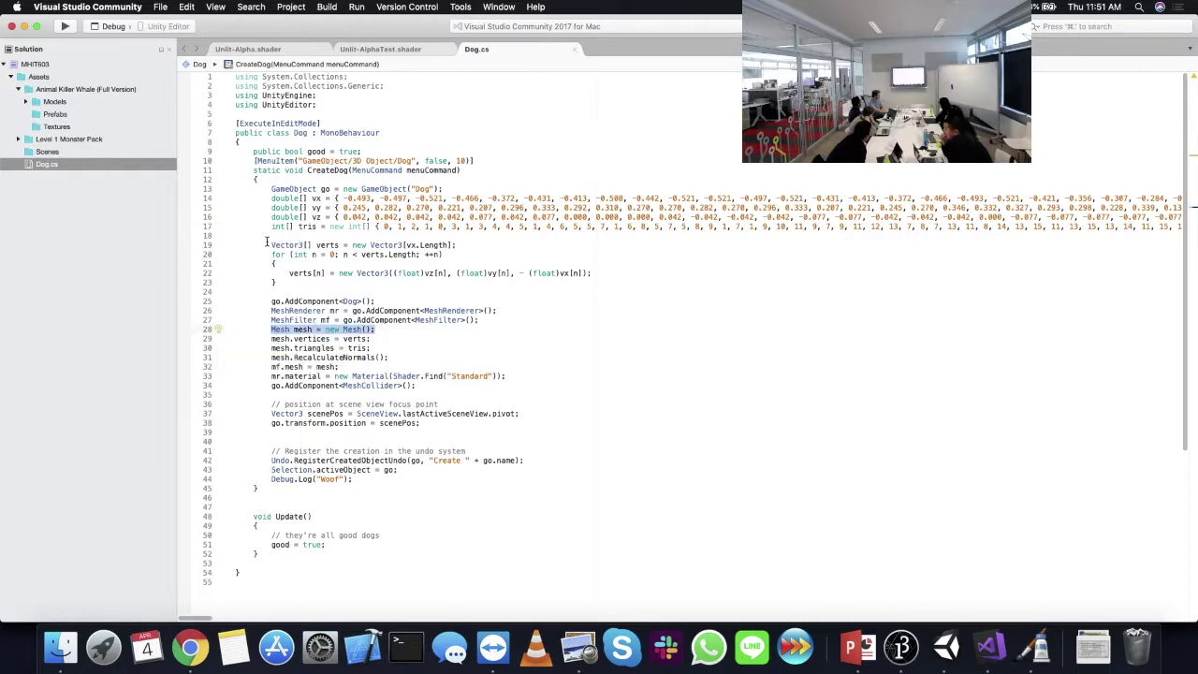
left_click_drag(266, 244, 440, 243)
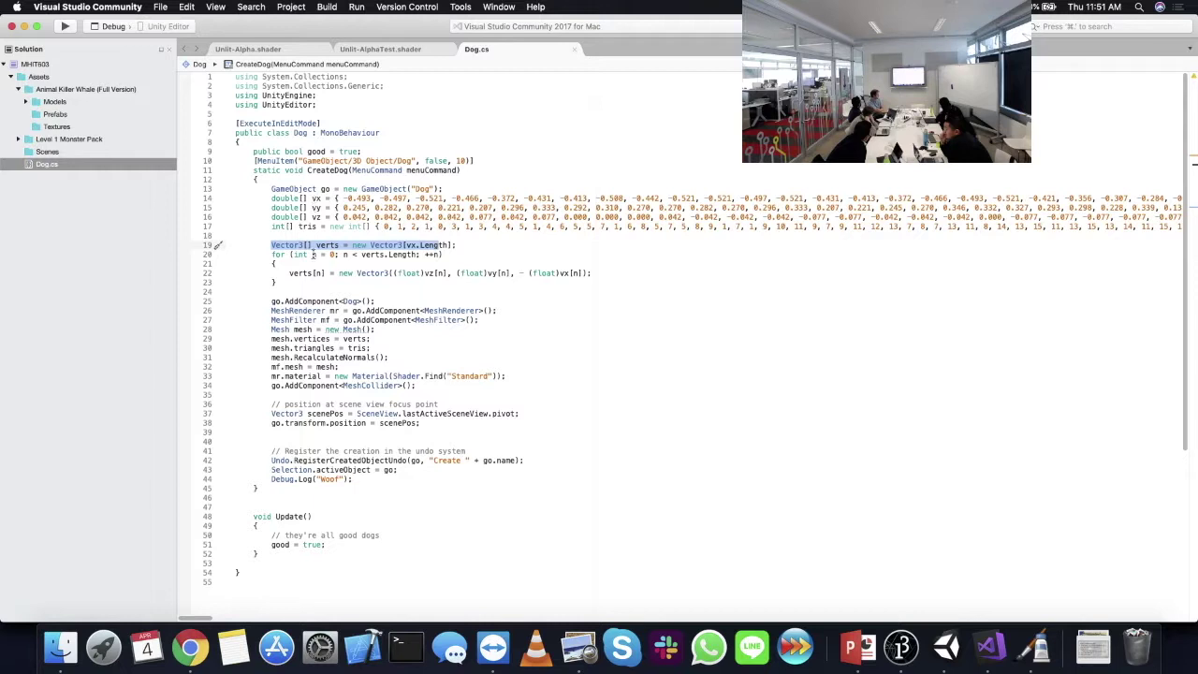
left_click(297, 244)
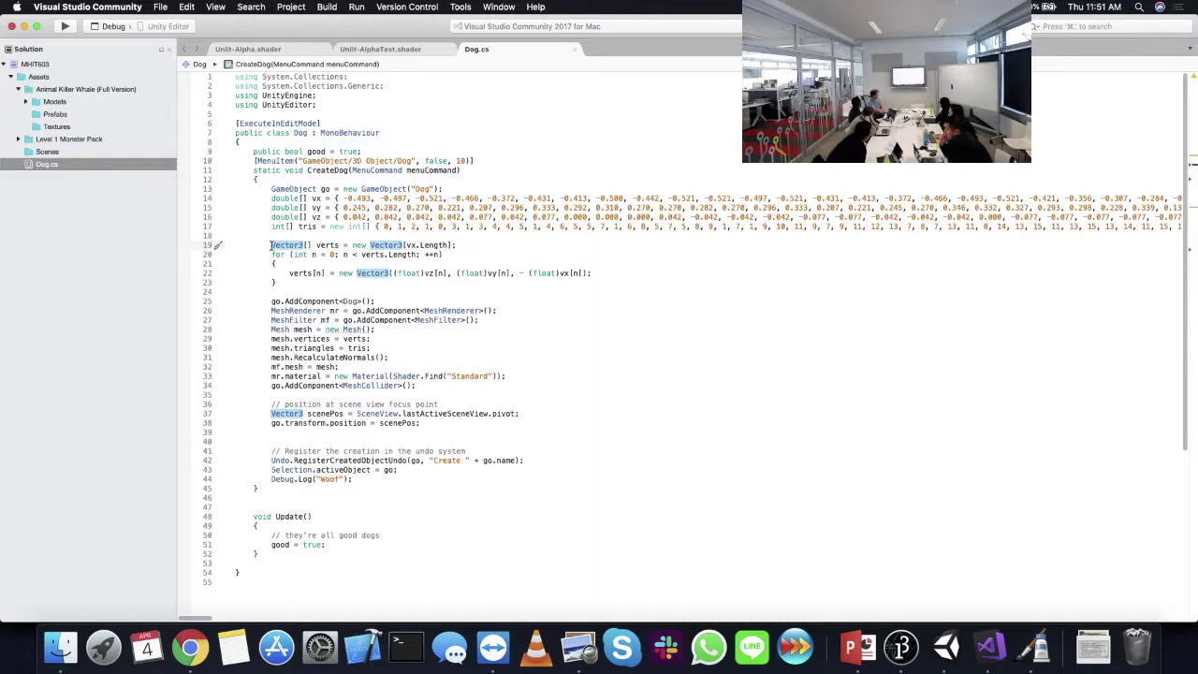
left_click(331, 246)
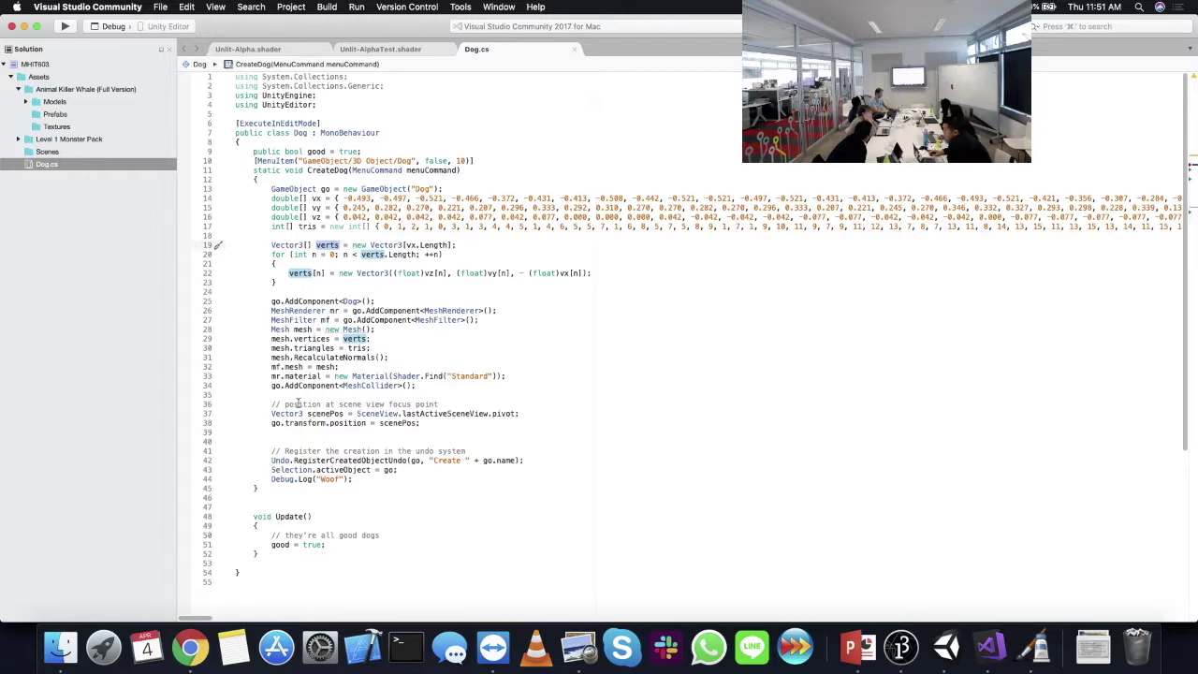
left_click(424, 486)
- Switch to Unity and examine the Dog object's components and its Standard material's shader properties
left_click(947, 647)
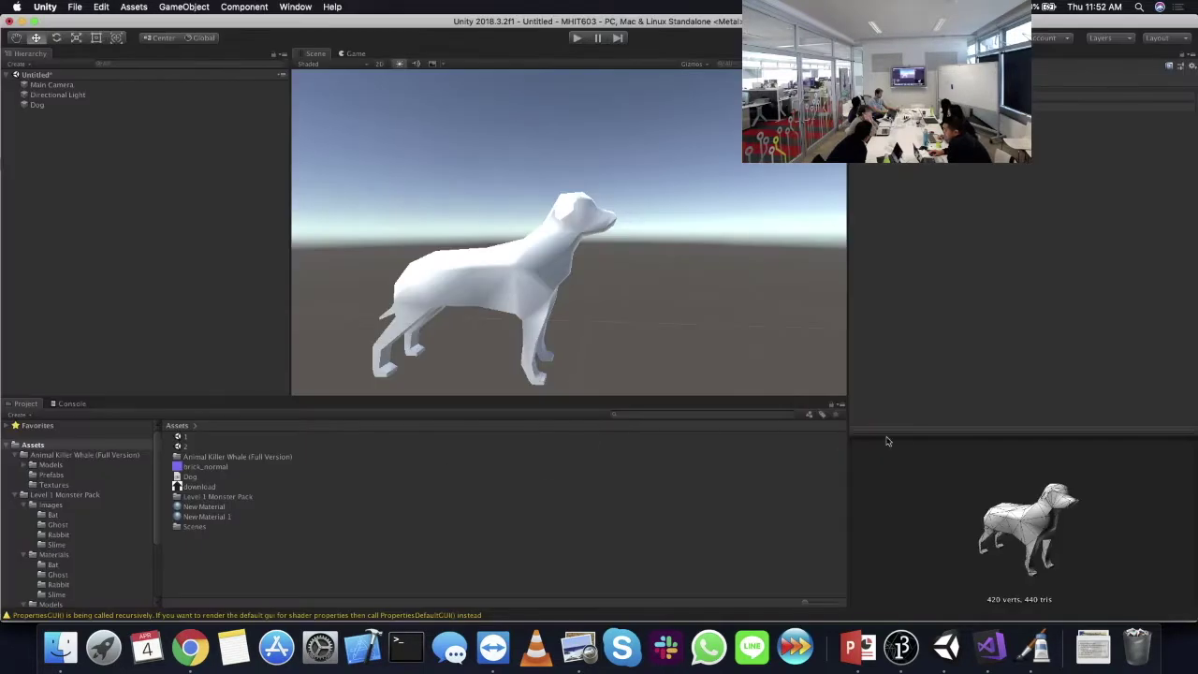
left_click(46, 84)
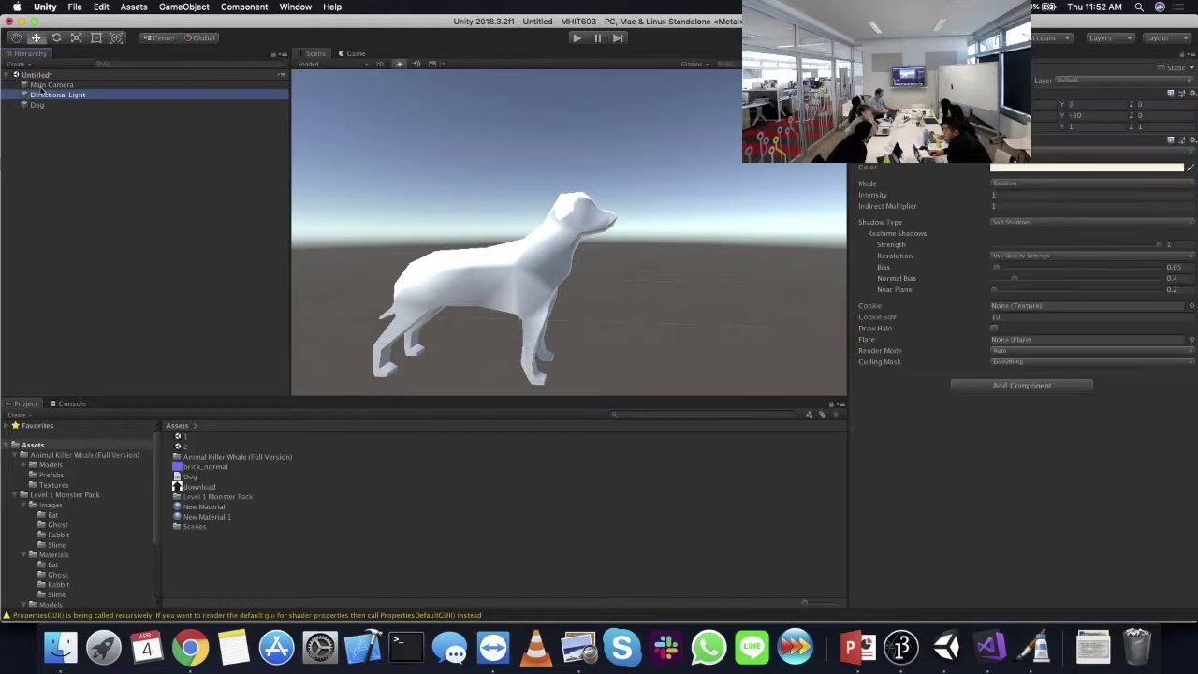
left_click(19, 105)
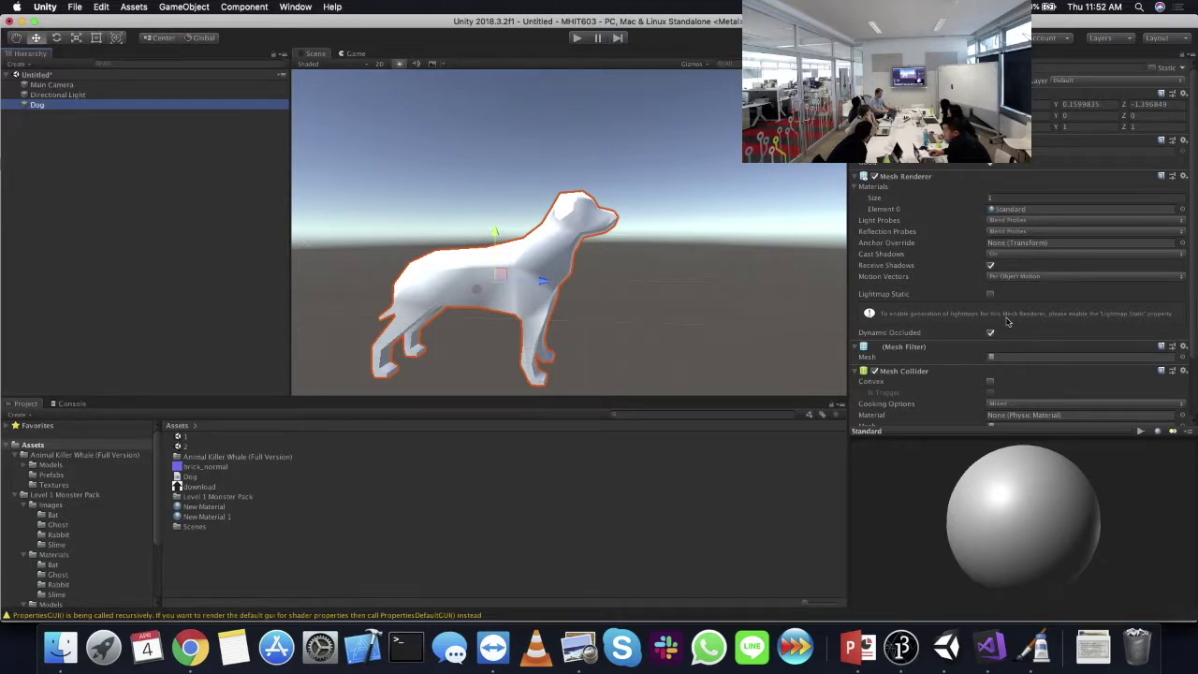
scroll(1007, 322, "down", 3)
left_click(858, 388)
scroll(975, 286, "down", 3)
scroll(941, 225, "down", 2)
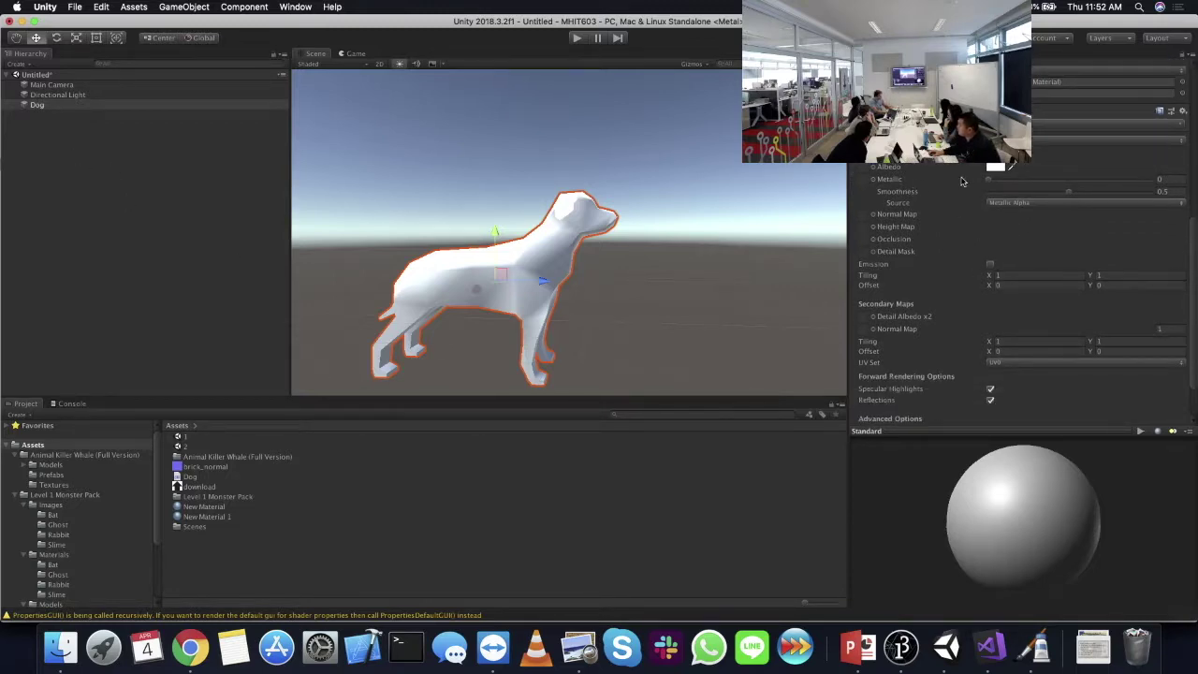
- Look between the Dog.cs code and the Unity scene, and switch to the 3D Models slide in PowerPoint
key("super+Tab")
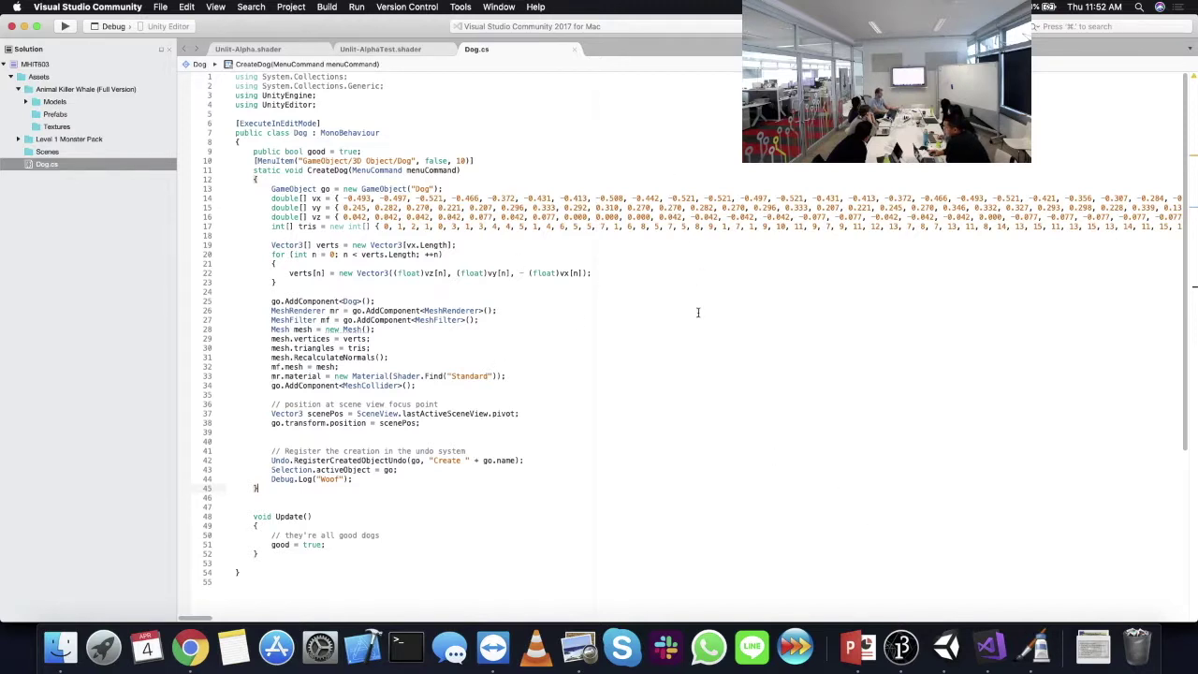
key("super+Tab")
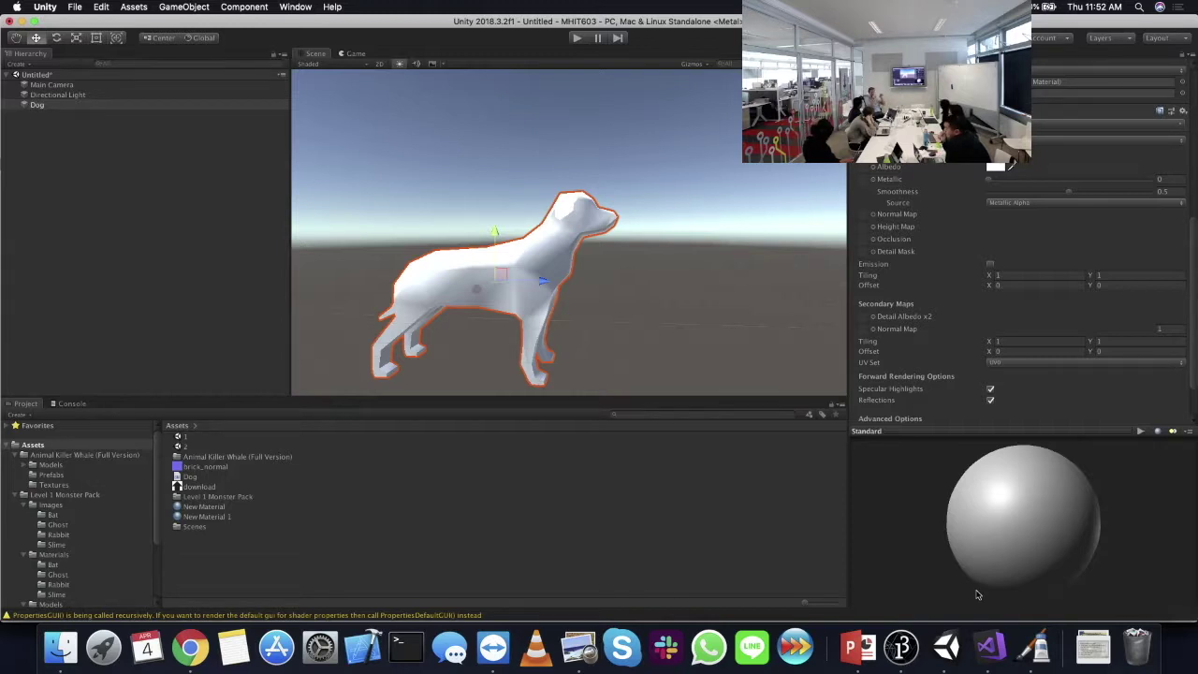
left_click(989, 647)
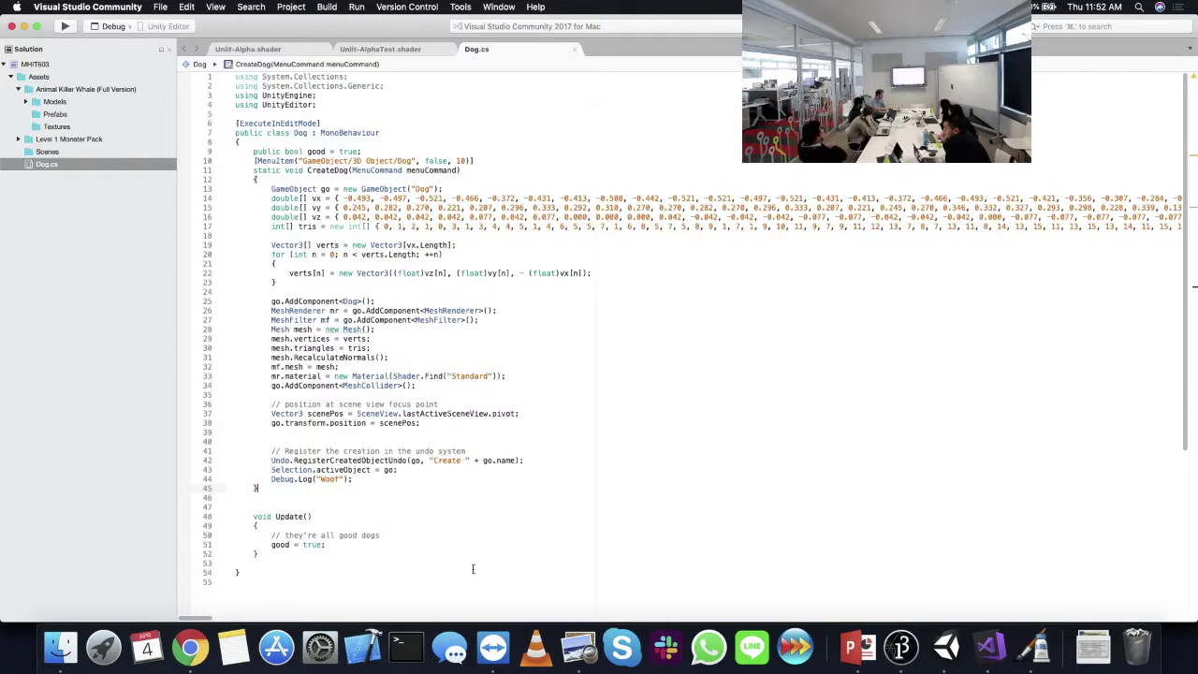
left_click(857, 653)
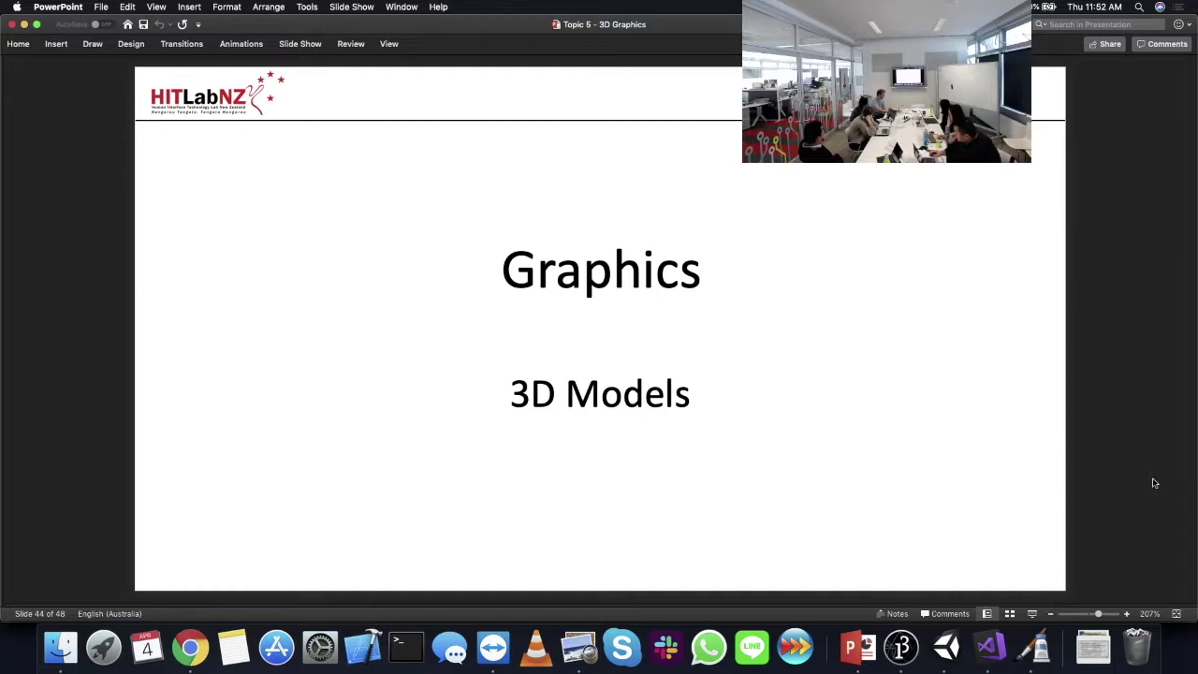
- Advance through the 3D Objects slide to 3D Object Representation and compare its vertex list with the vx, vy and vz arrays in Dog.cs
scroll(1155, 483, "down", 2)
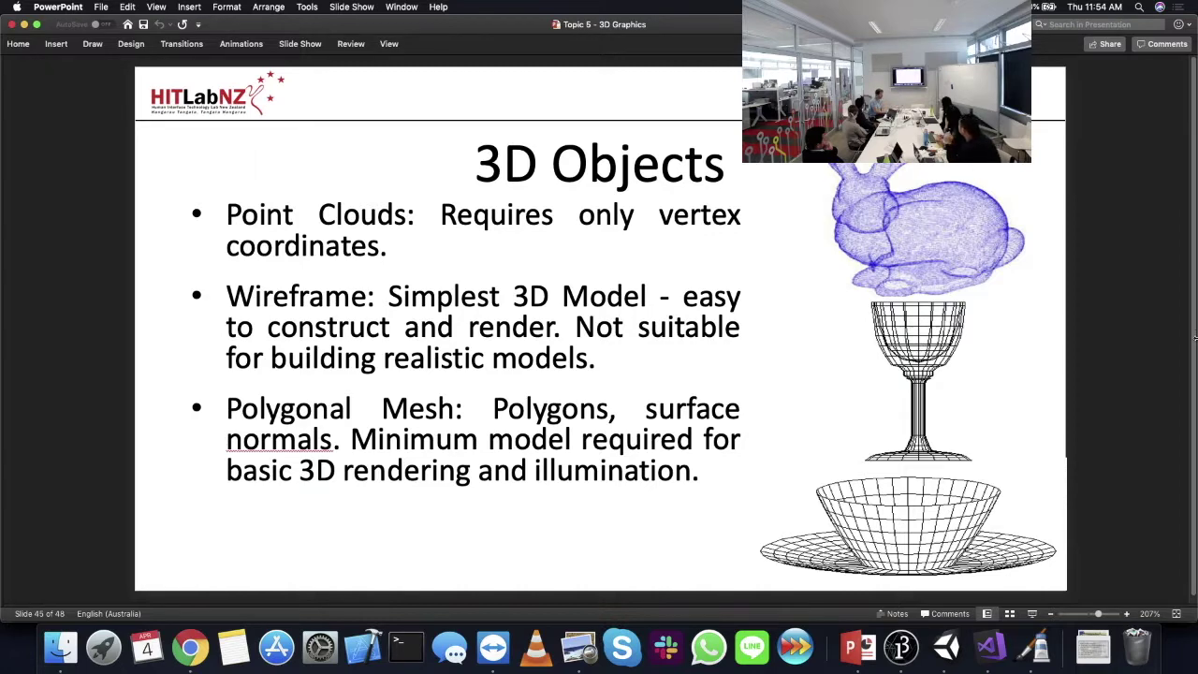
scroll(1151, 351, "down", 1)
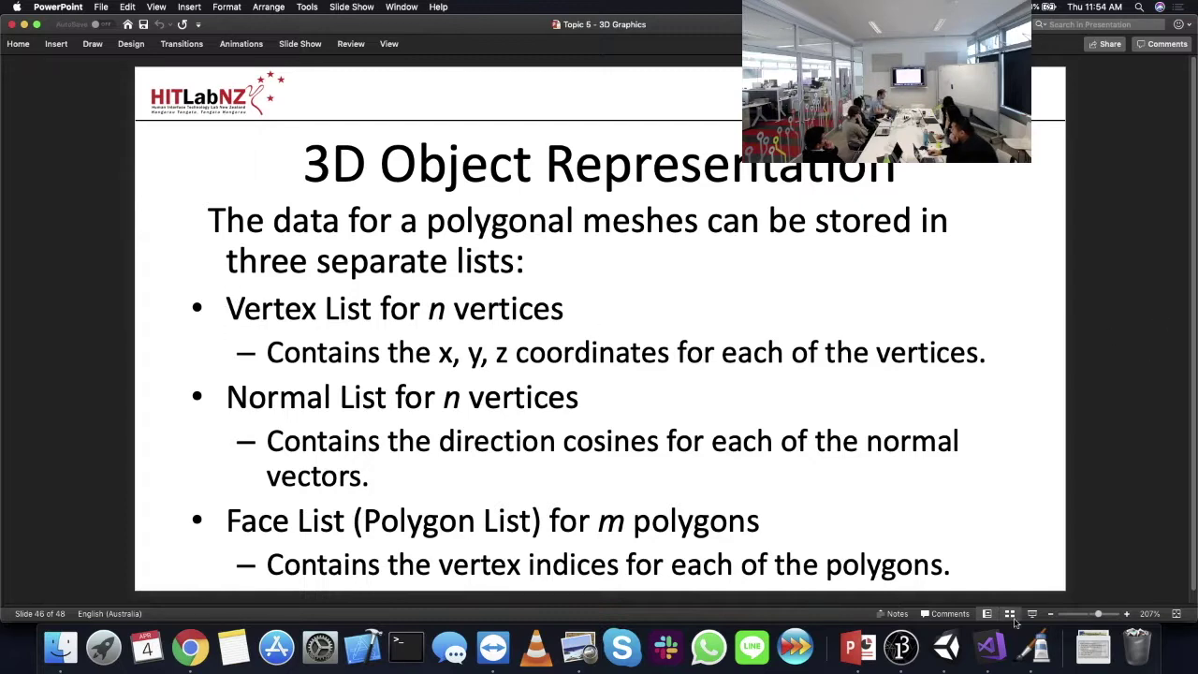
left_click(990, 647)
left_click_drag(268, 198, 546, 217)
key("super+Tab")
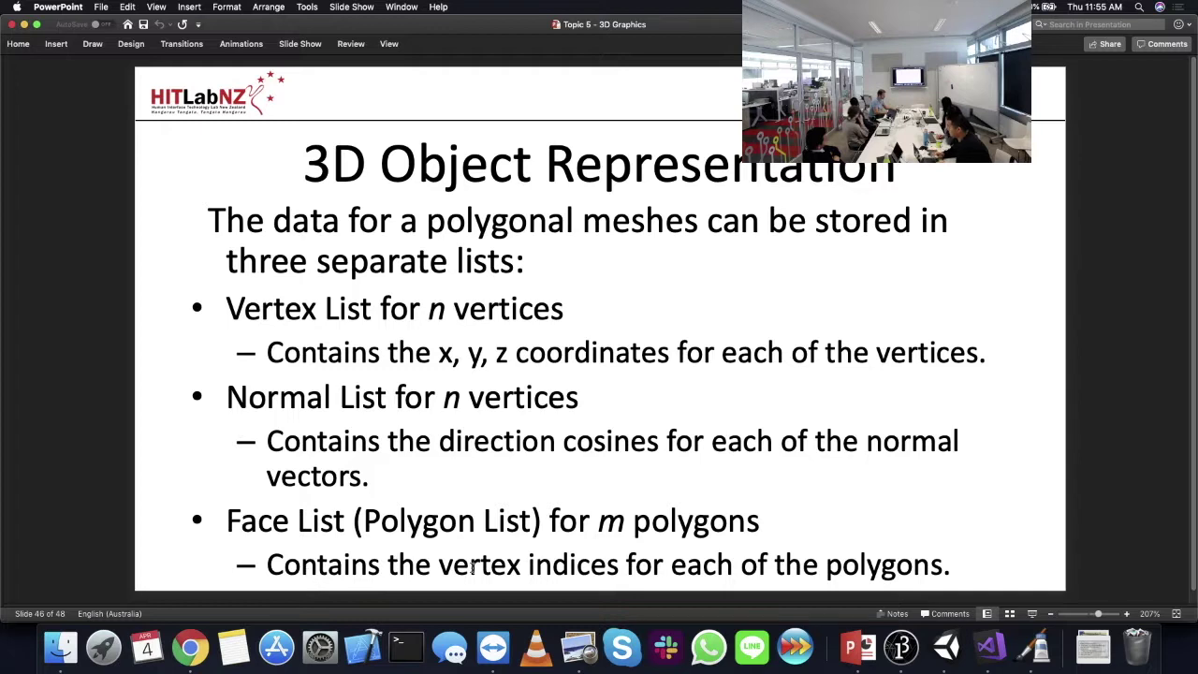
- Examine the first vertex indices of the tris array in Dog.cs, and read the Normal List entry on the PowerPoint slide
key("super+Tab")
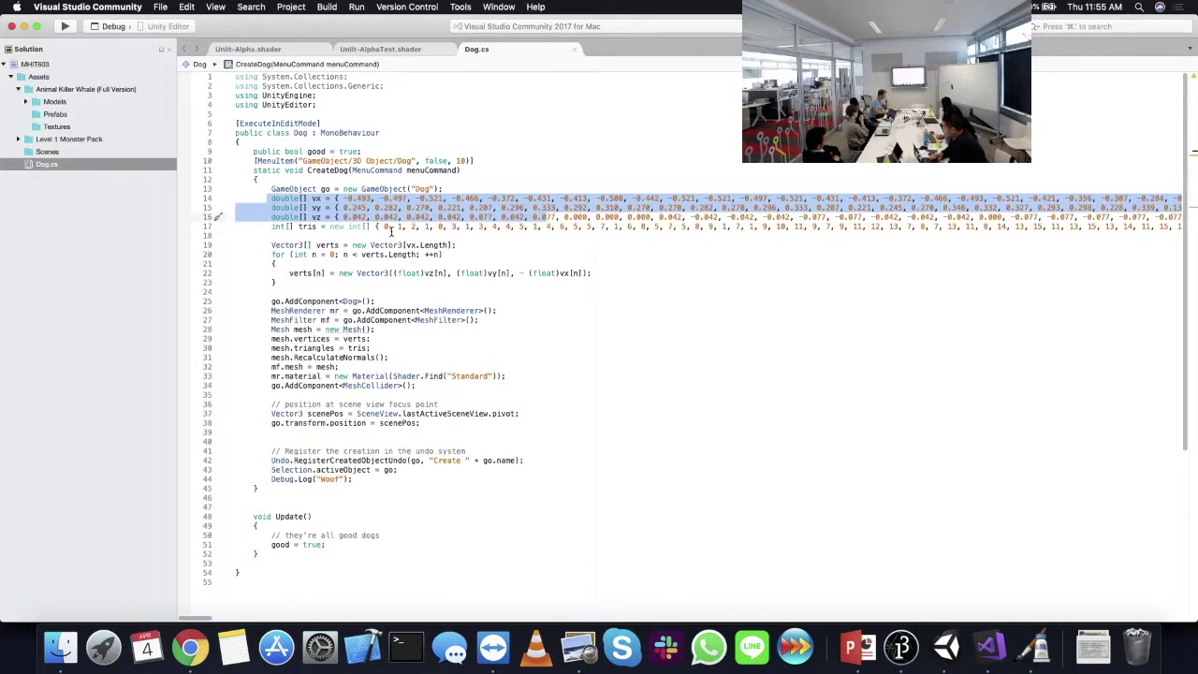
left_click_drag(383, 227, 492, 226)
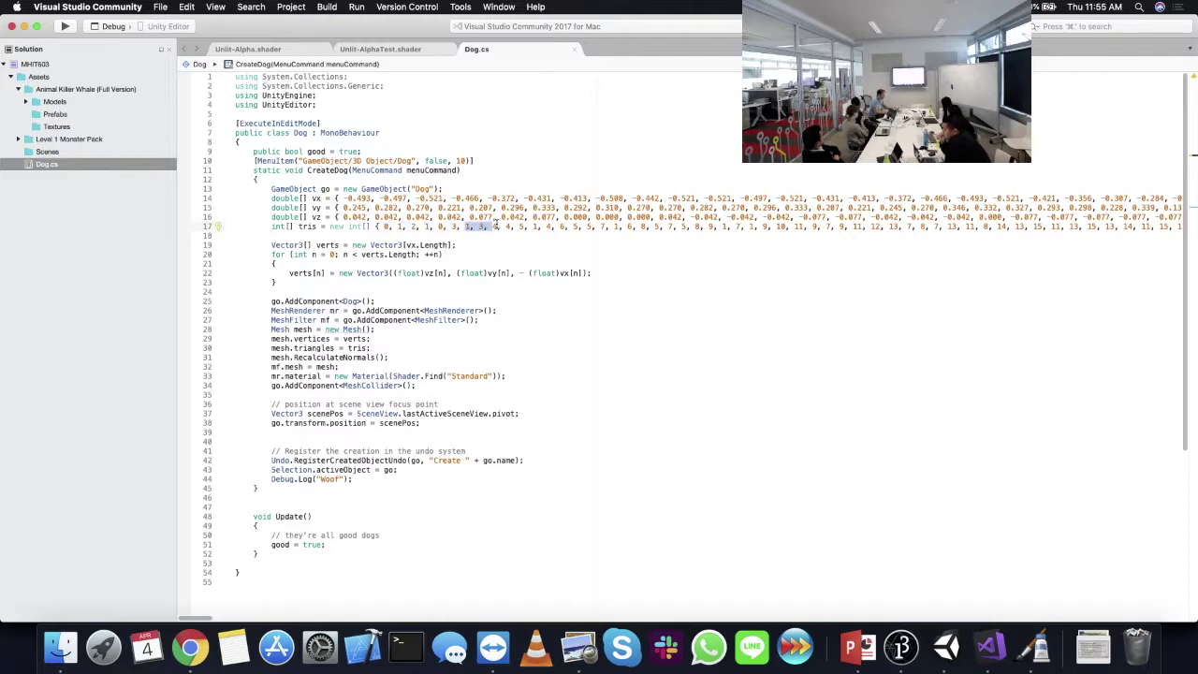
key("super+Tab")
left_click_drag(225, 400, 373, 461)
left_click(385, 457)
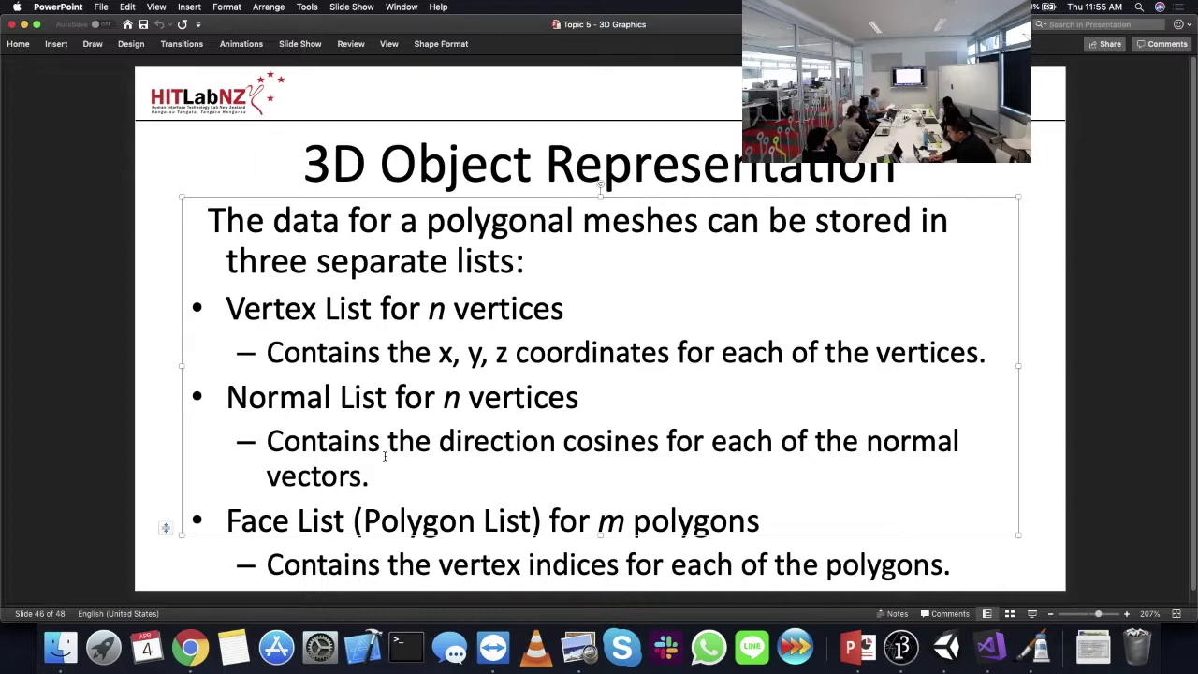
- Switch to Unity and examine the Dog mesh in the scene from several directions, including through its interior
left_click(946, 646)
scroll(584, 245, "up", 6)
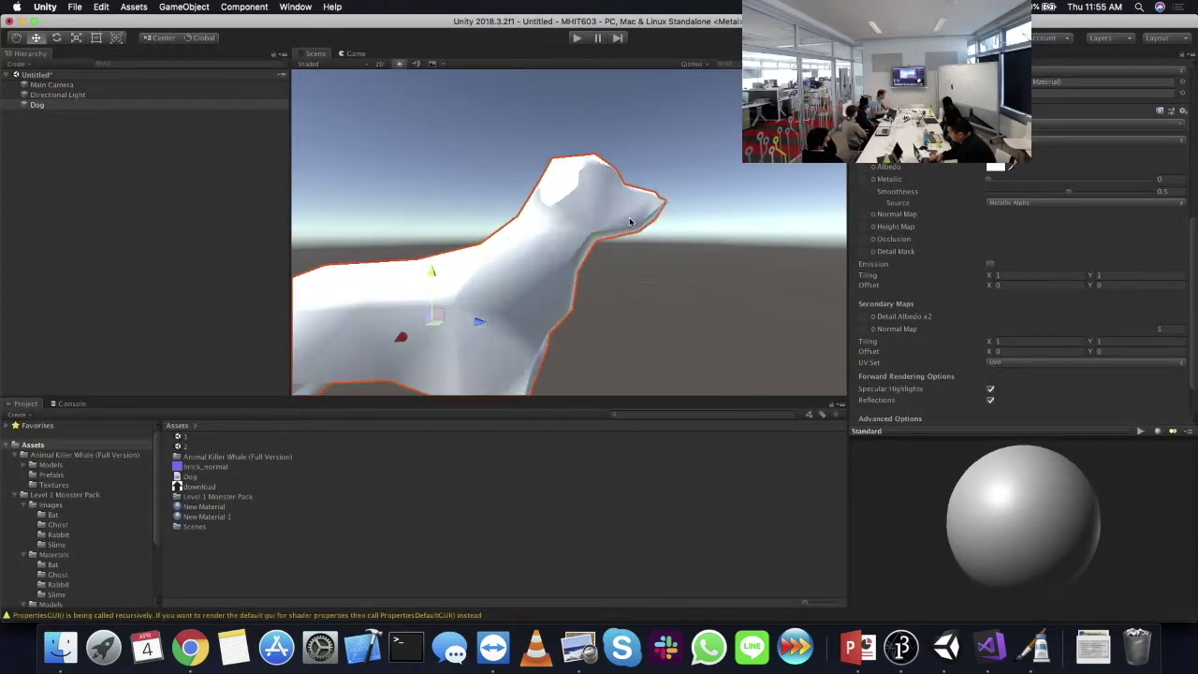
scroll(585, 244, "down", 3)
right_click_drag(675, 251, 524, 281)
middle_click_drag(525, 281, 549, 248)
right_click_drag(550, 248, 569, 231)
middle_click_drag(569, 230, 569, 237)
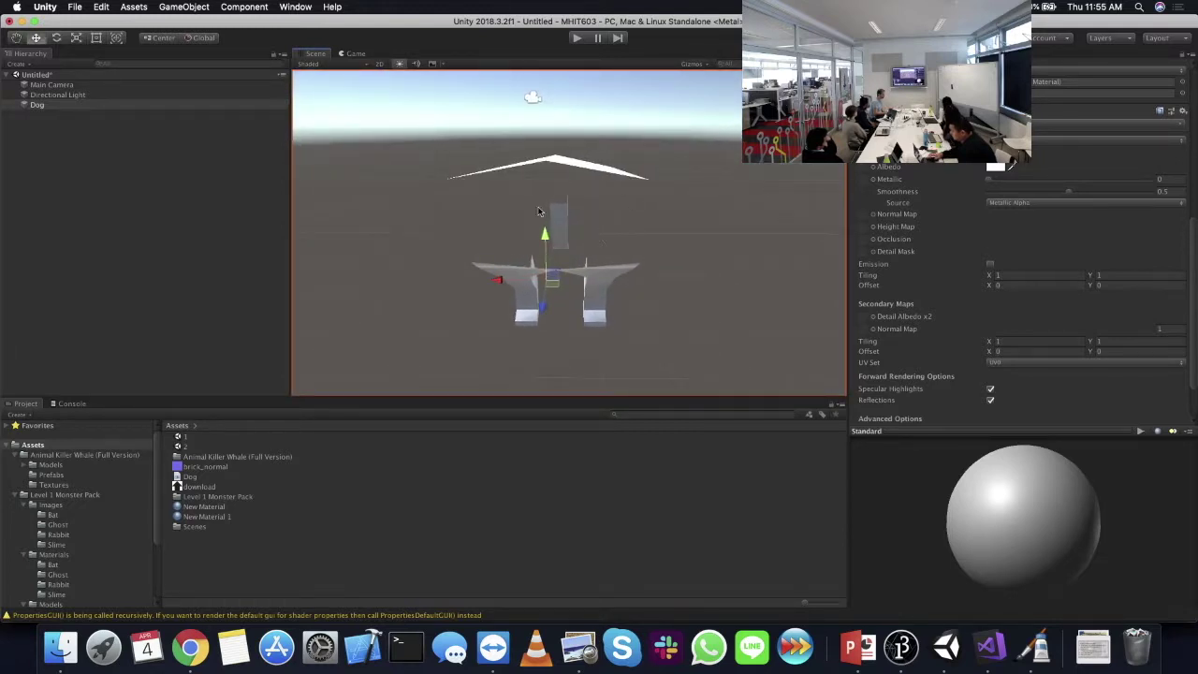
middle_click_drag(590, 193, 591, 252)
right_click_drag(591, 252, 592, 392)
middle_click_drag(573, 295, 589, 173)
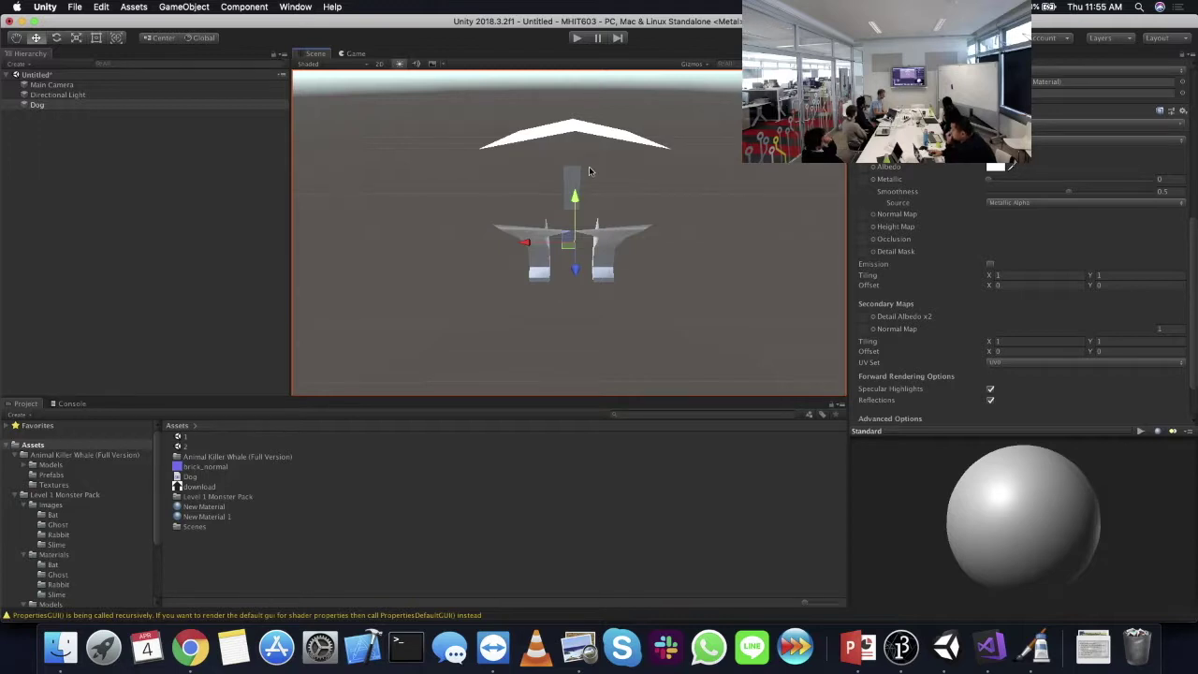
- Compare the Dog's outer surfaces with the view from inside its mesh, ending on the whole model
scroll(607, 197, "down", 5)
left_click_drag(594, 212, 722, 219, "alt")
middle_click_drag(722, 219, 836, 191)
left_click_drag(835, 191, 593, 184, "alt")
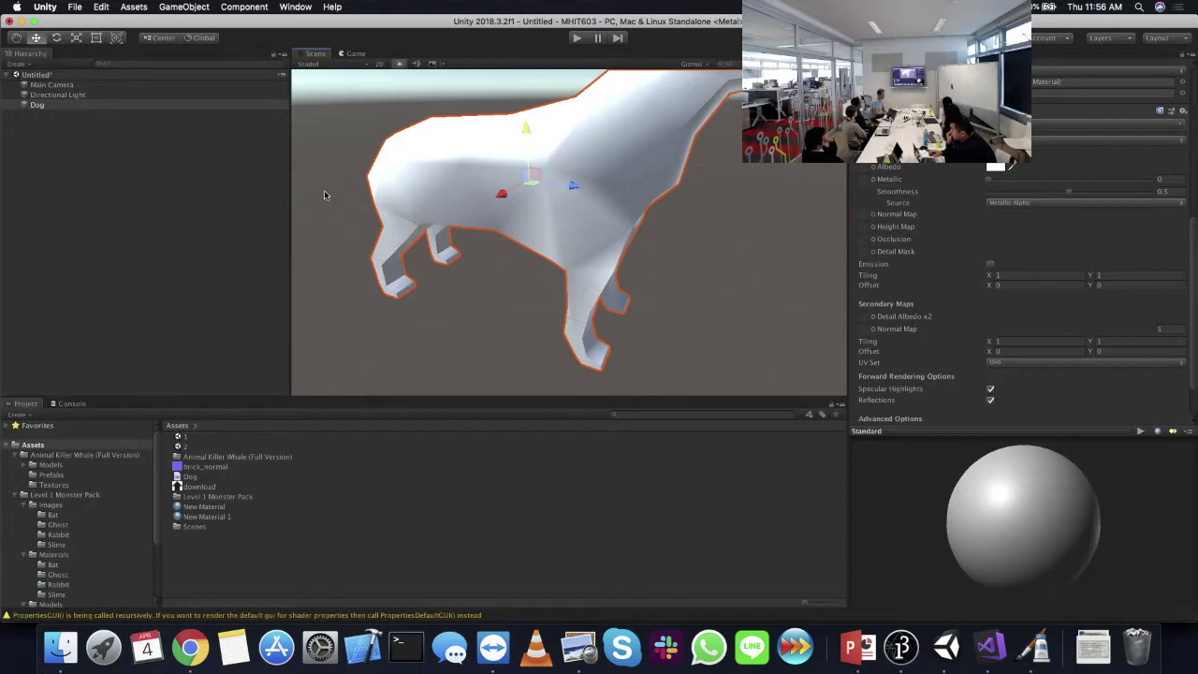
scroll(320, 203, "up", 3)
scroll(428, 199, "up", 5)
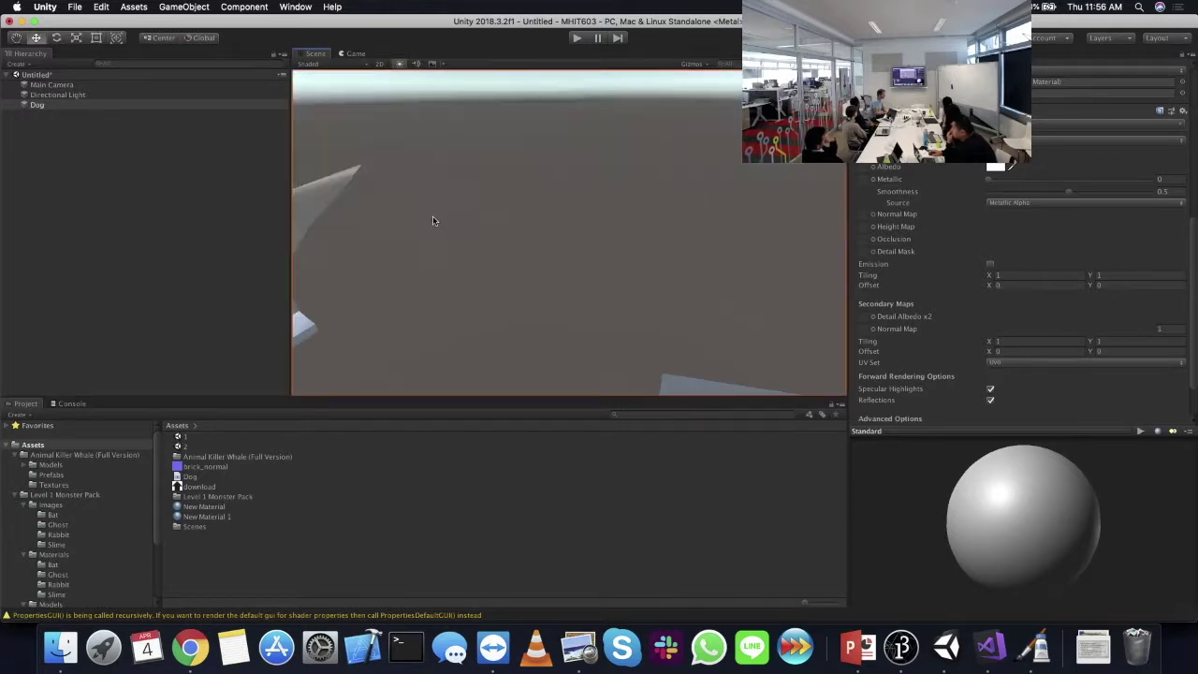
scroll(432, 221, "down", 6)
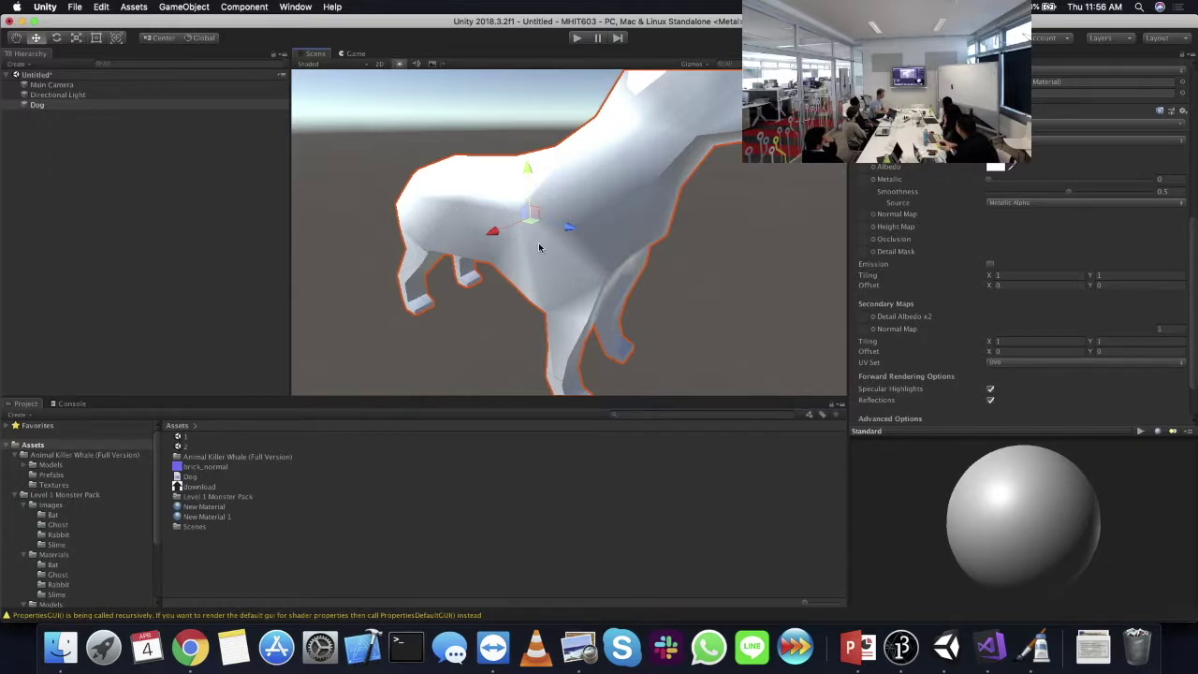
scroll(533, 253, "down", 3)
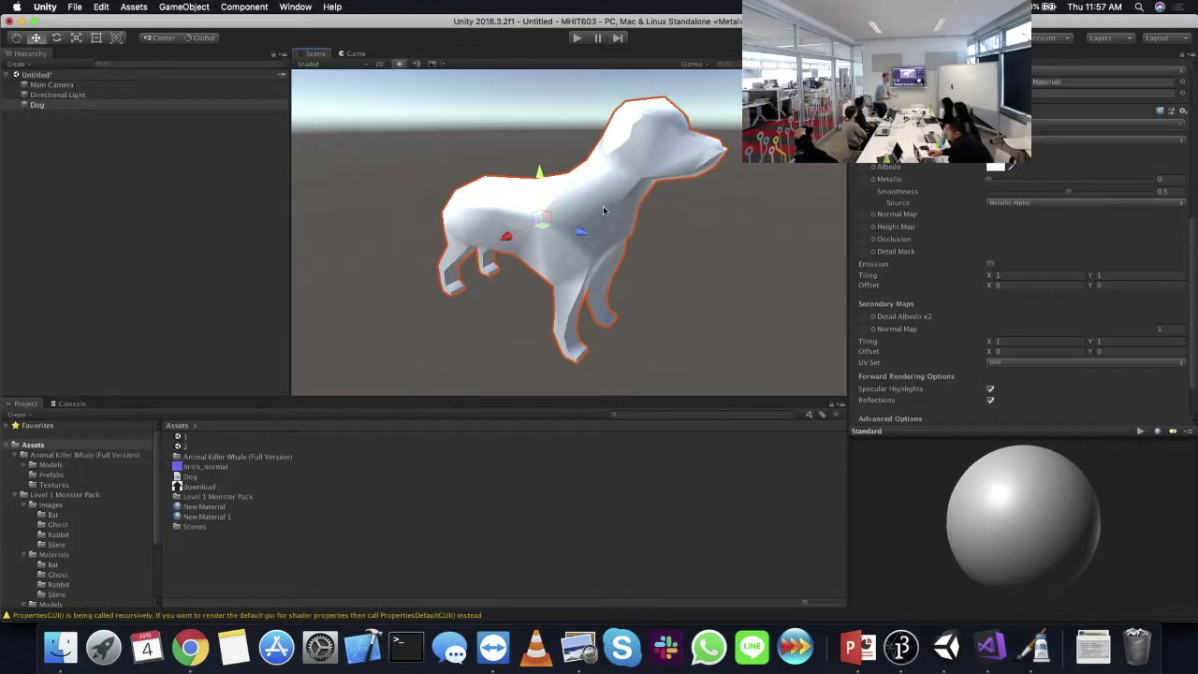
- Add a cube to the scene and move it clear of the Dog to about Z -1.74
left_click(184, 7)
mouse_move(188, 45)
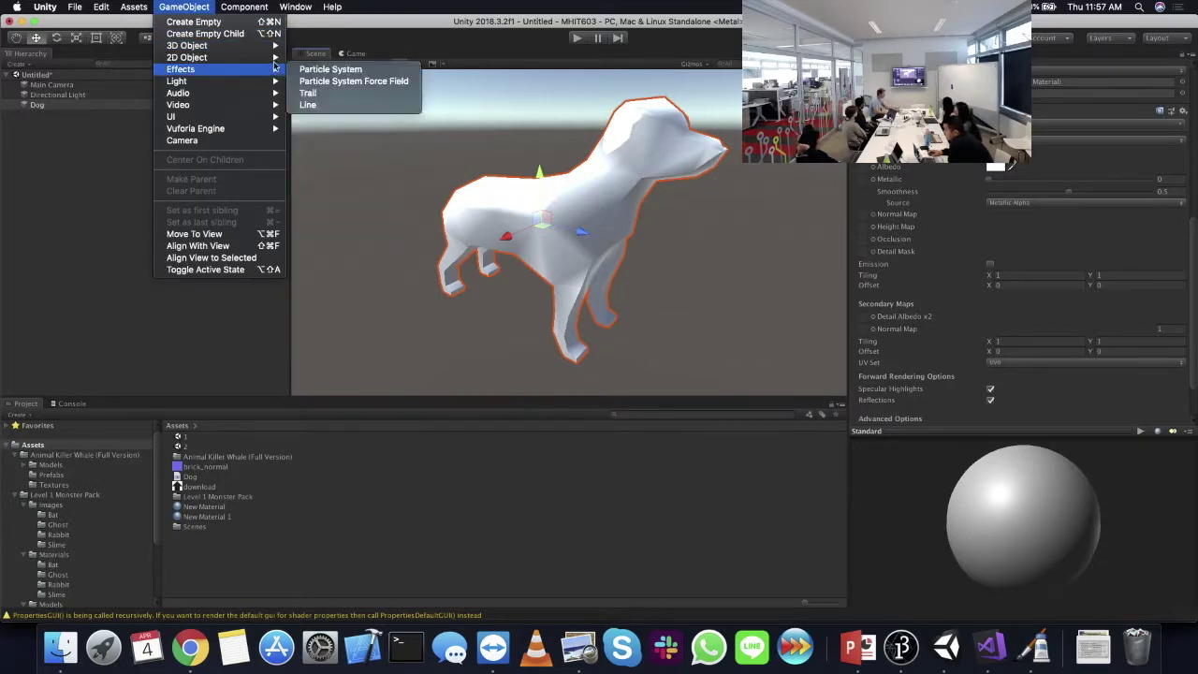
left_click(310, 45)
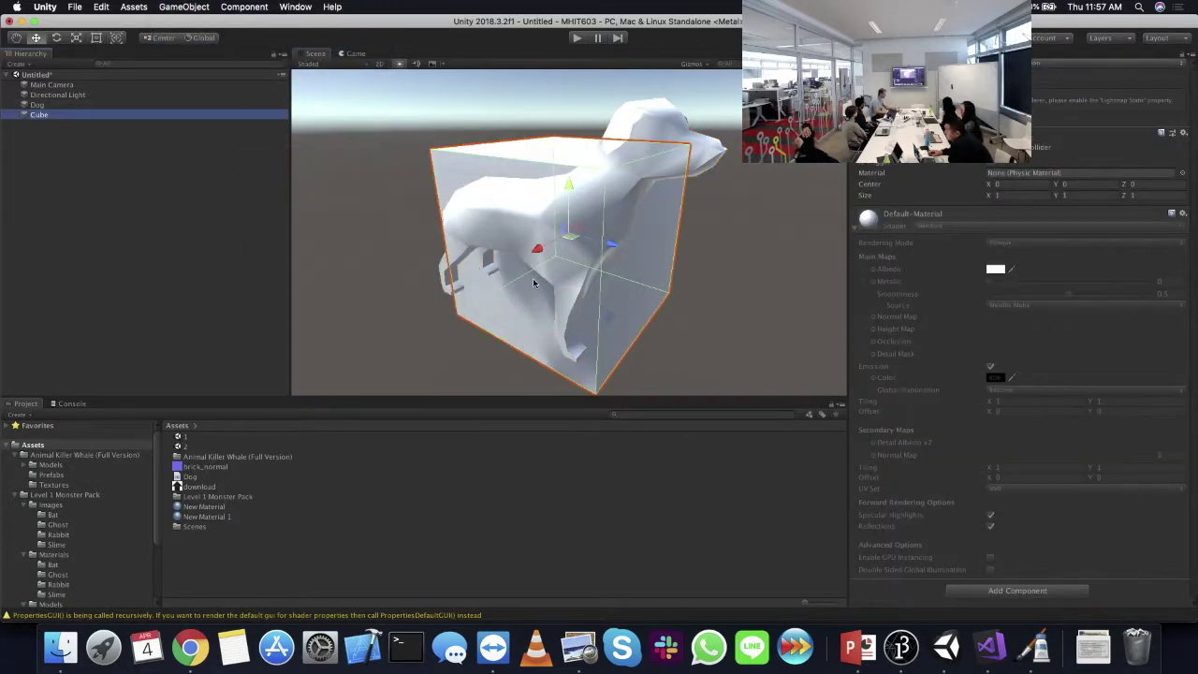
left_click_drag(531, 248, 390, 319)
right_click_drag(483, 271, 301, 274)
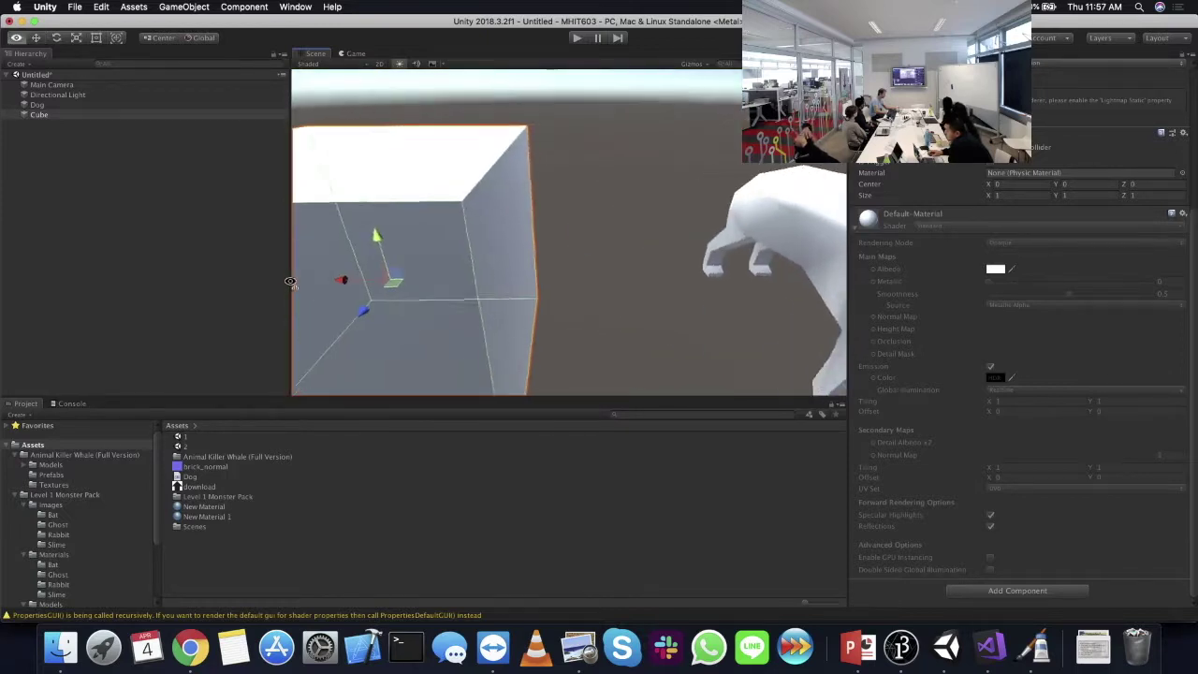
middle_click_drag(302, 274, 370, 258)
- Assign New Material 1, the brick normal-map material, to the cube
left_click(206, 517)
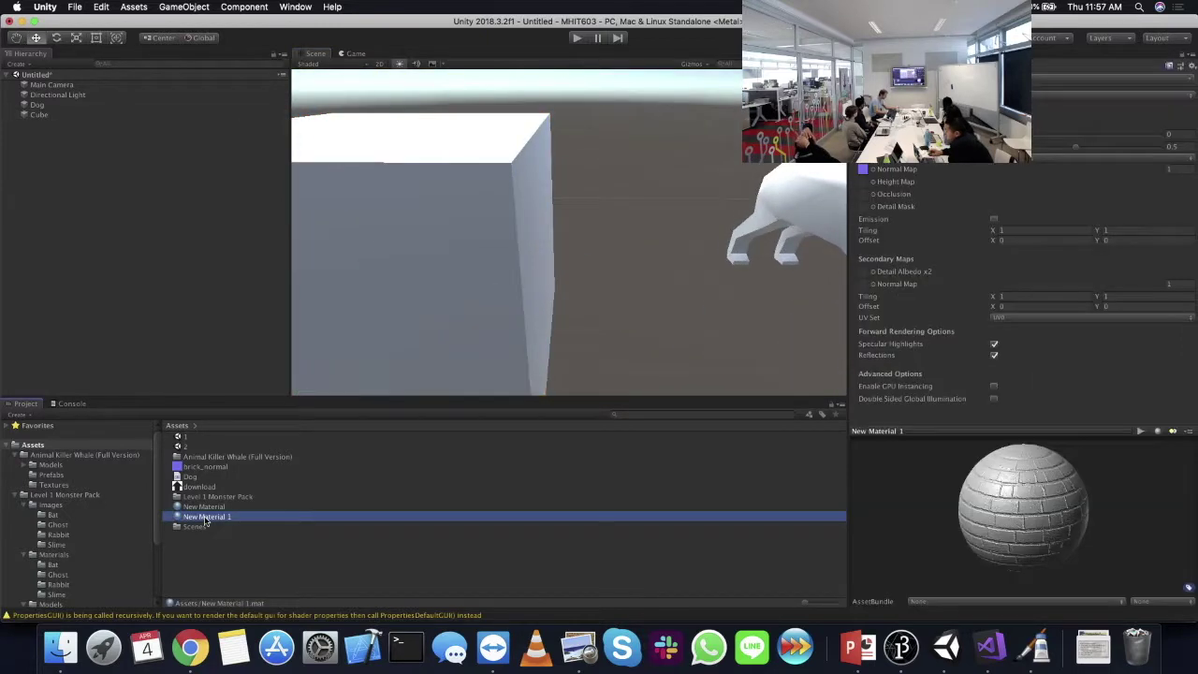
left_click(45, 114)
left_click_drag(210, 515, 1007, 198)
- Examine the brick relief on the cube's faces up close and at grazing angles
right_click_drag(567, 240, 582, 207)
middle_click_drag(582, 203, 679, 173)
right_click_drag(679, 173, 543, 151)
middle_click_drag(559, 151, 549, 192)
scroll(549, 192, "up", 5)
right_click_drag(550, 192, 576, 181)
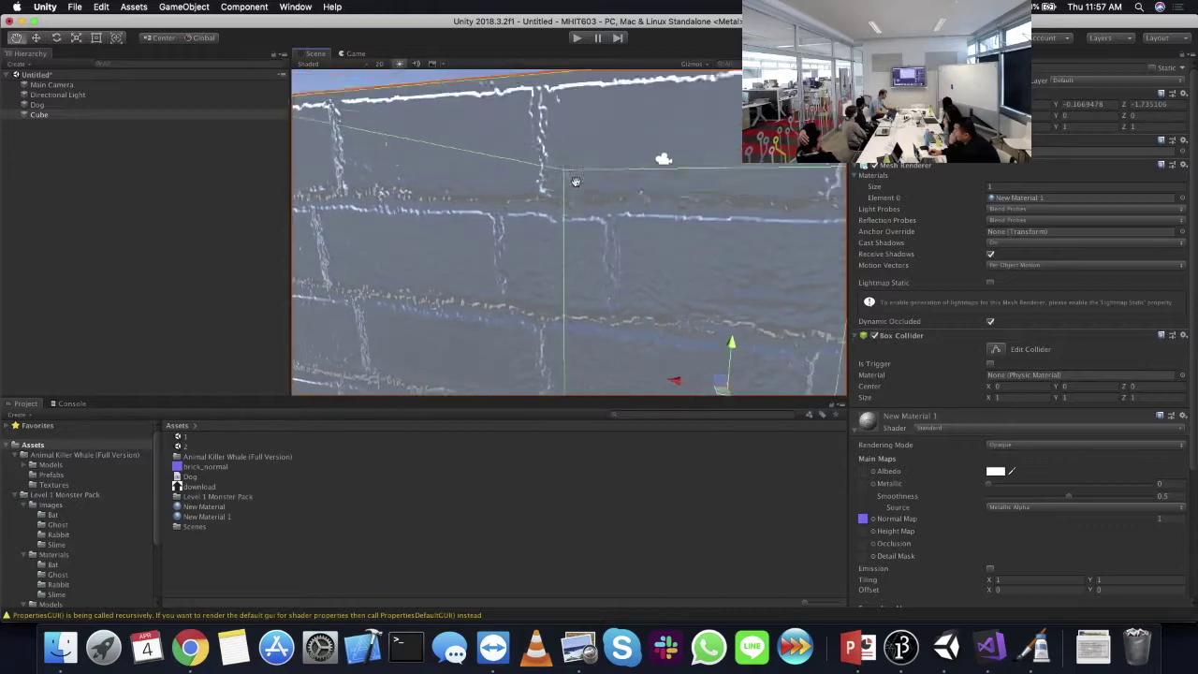
middle_click_drag(576, 182, 556, 200)
right_click_drag(557, 201, 631, 147)
middle_click_drag(605, 268, 617, 215)
right_click_drag(617, 216, 690, 155)
middle_click_drag(626, 206, 647, 187)
left_click_drag(647, 187, 440, 177, "alt")
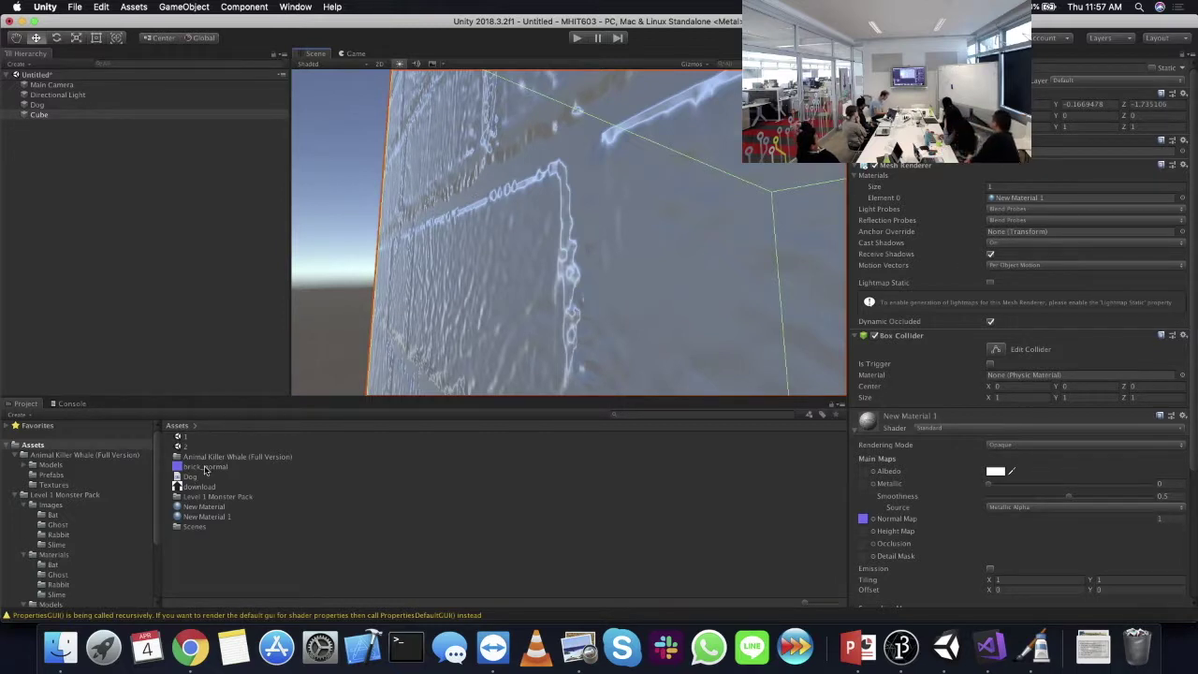
- Set the normal map strength of New Material 1 to 3 and inspect the brick relief on the cube
left_click(1177, 520)
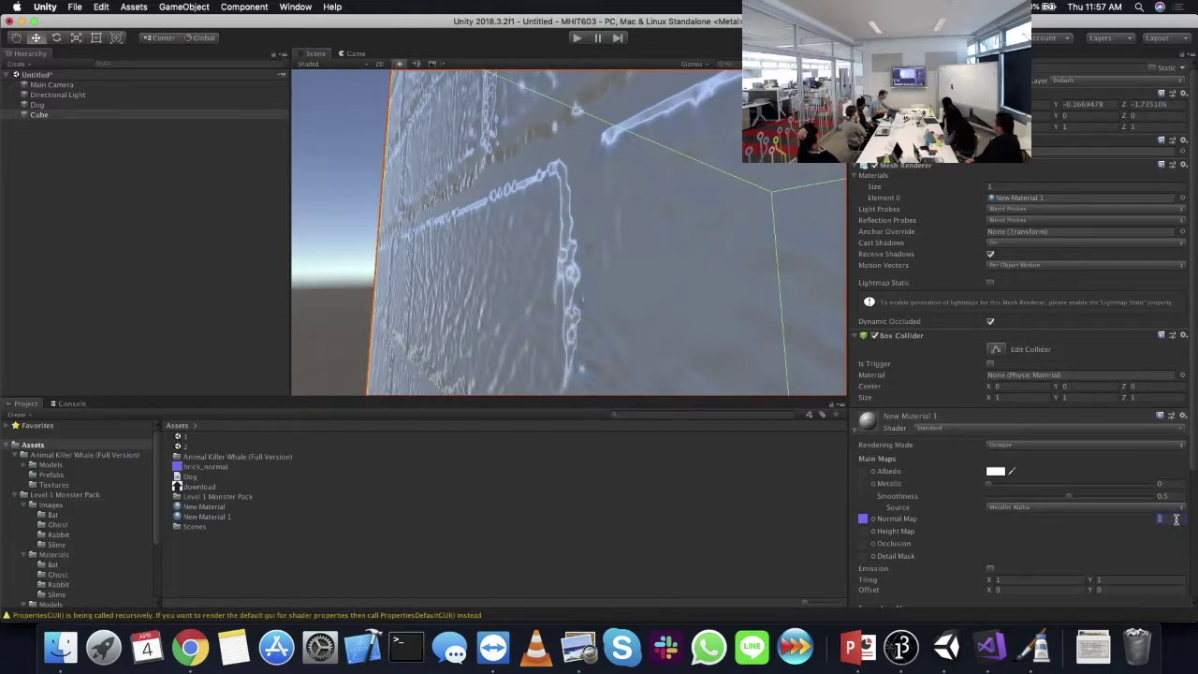
key("BackSpace")
type("10")
key("BackSpace")
type("0")
key("BackSpace")
left_click_drag(1177, 520, 1177, 520)
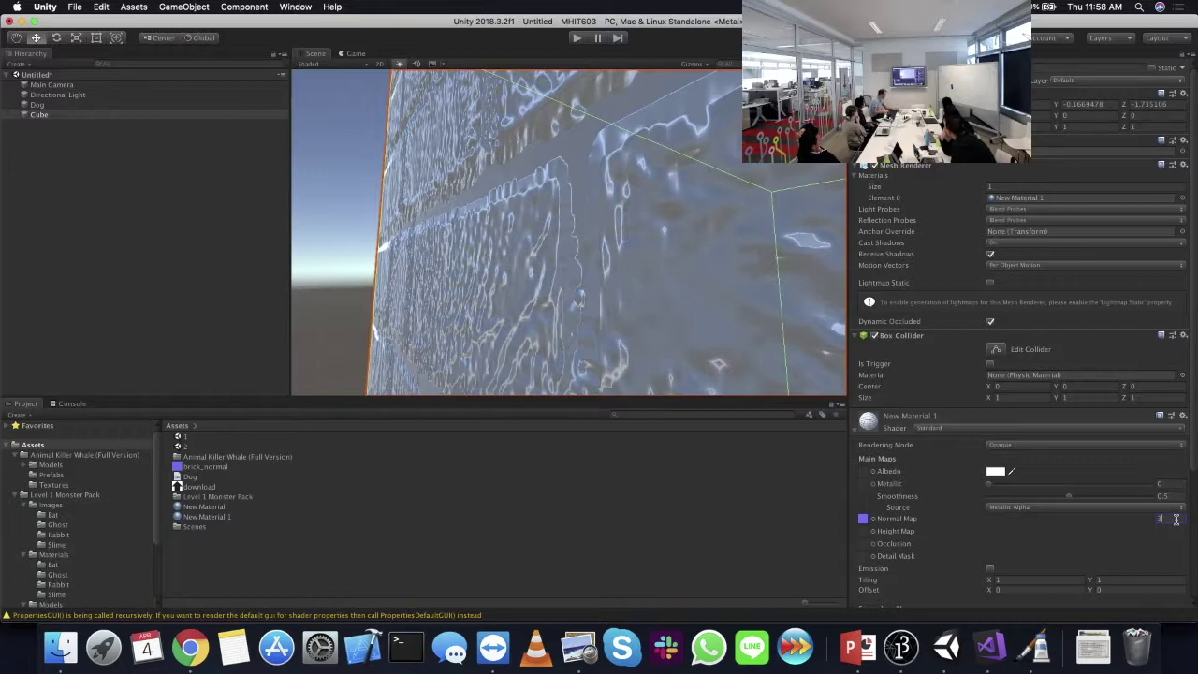
right_click_drag(674, 292, 778, 321)
scroll(776, 319, "down", 5)
right_click_drag(735, 253, 891, 179)
scroll(834, 184, "up", 5)
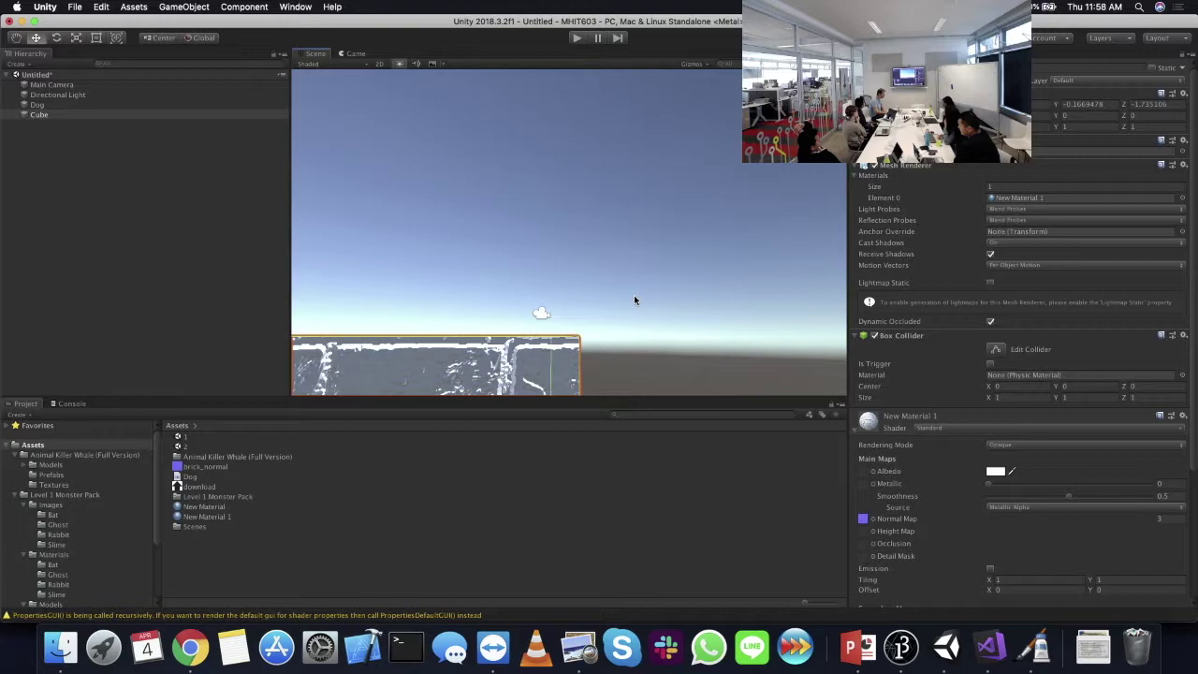
left_click_drag(612, 340, 692, 261, "alt")
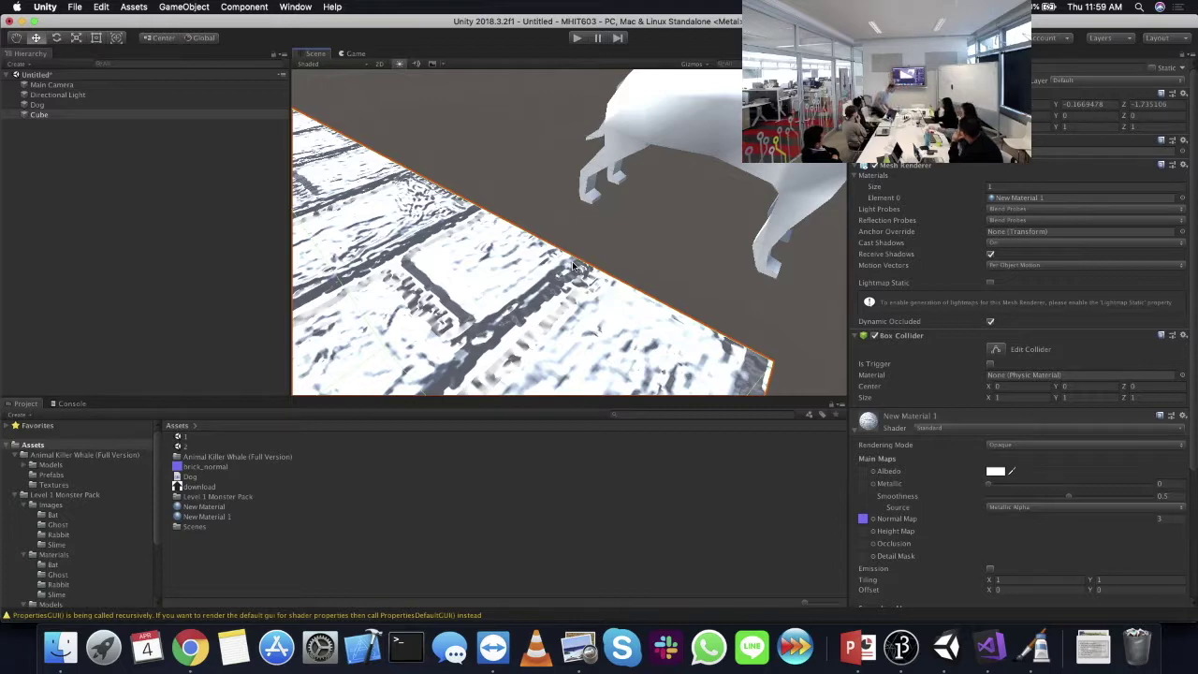
- Examine the mesh.RecalculateNormals call in Dog.cs and return to the 3D Object Representation slide in PowerPoint
left_click(990, 648)
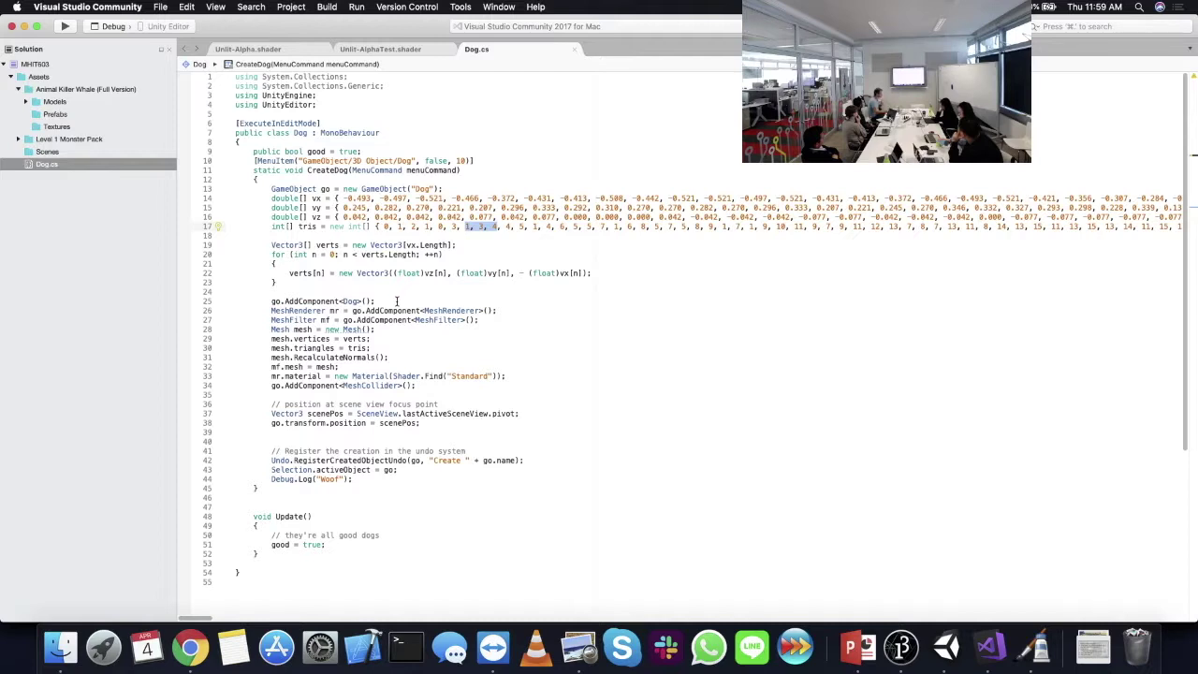
double_click(316, 357)
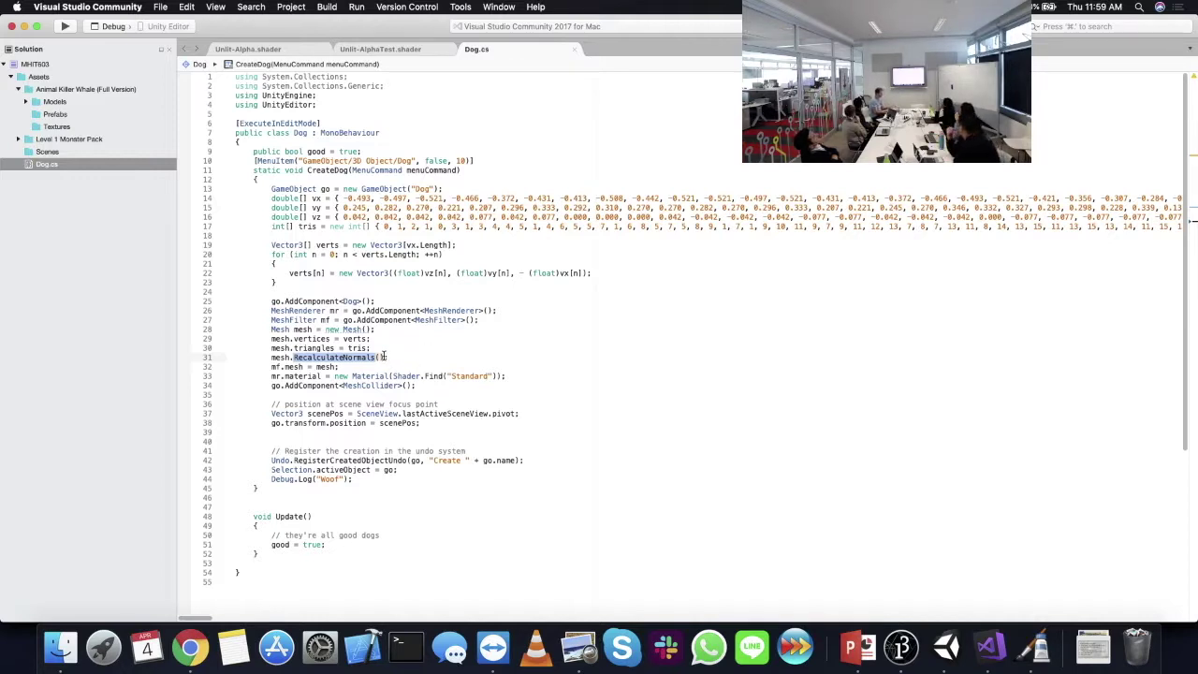
right_click(382, 357)
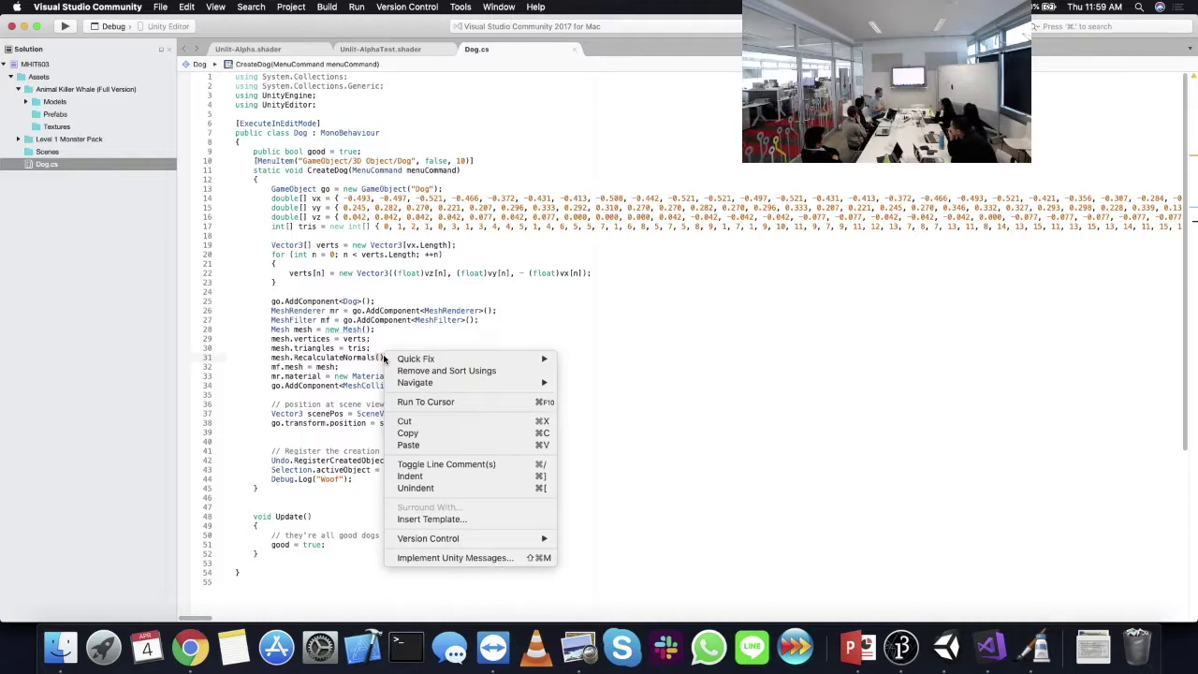
left_click(953, 661)
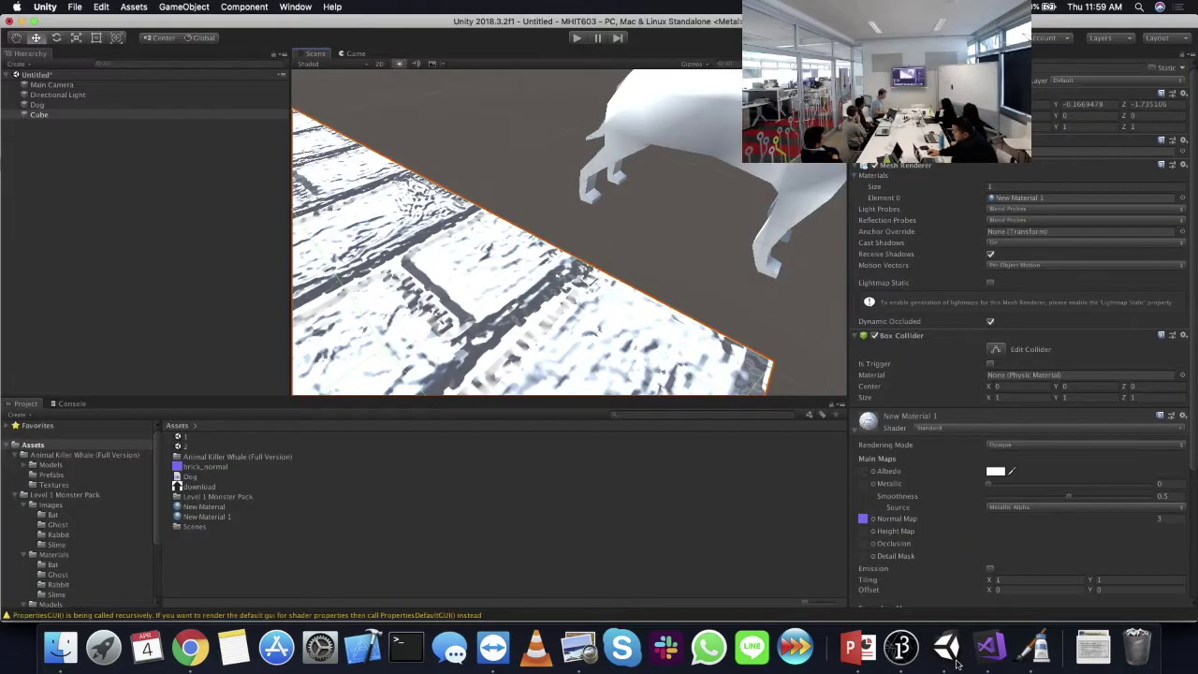
left_click(854, 650)
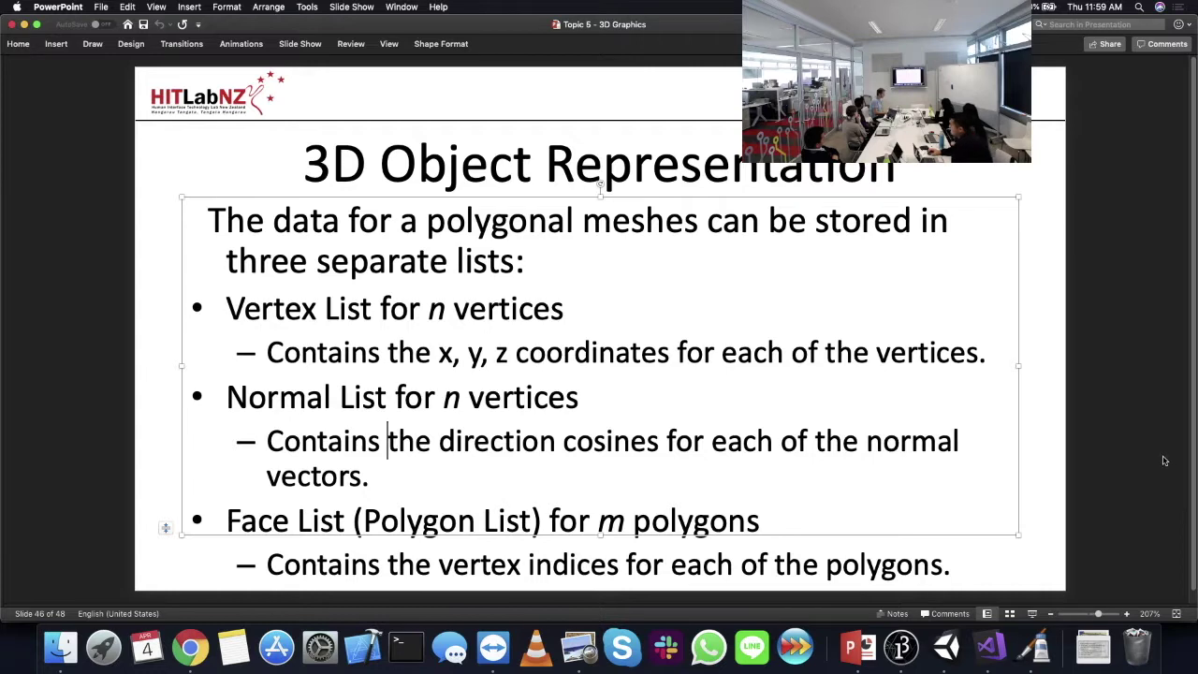
left_click(1165, 461)
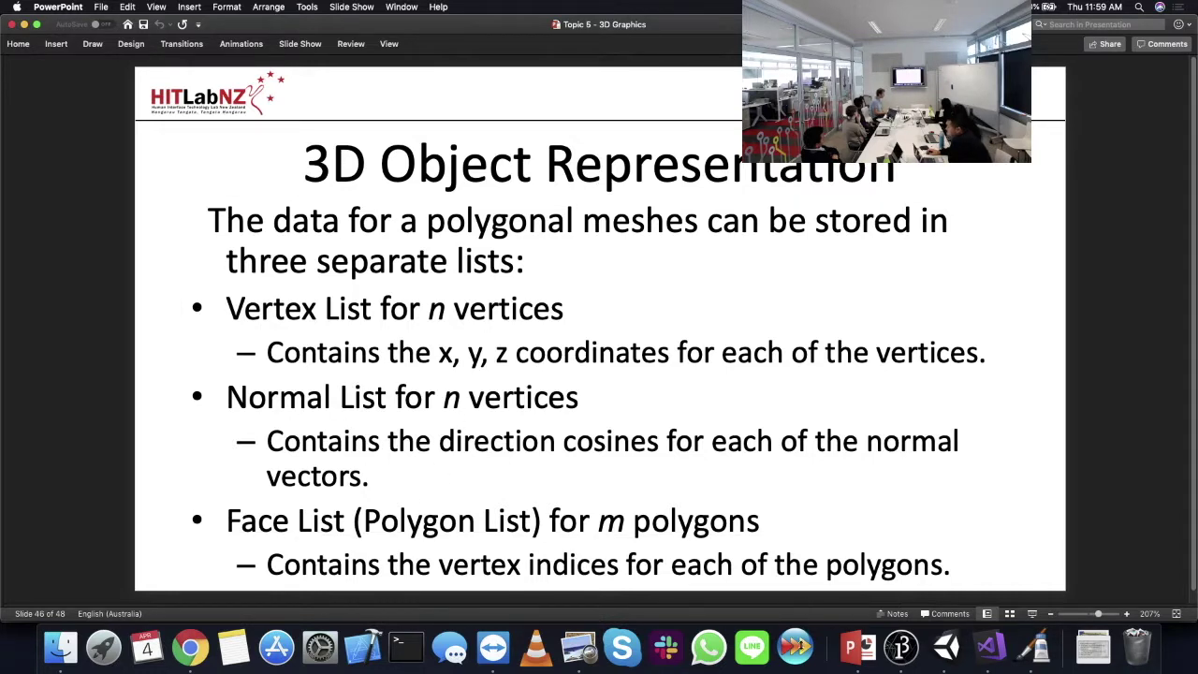
- Switch to Unity, open the Models folder of Animal Killer Whale (Full Version) and expand the Killer_whale_FV_IP model
left_click(990, 649)
left_click(899, 649)
left_click(944, 648)
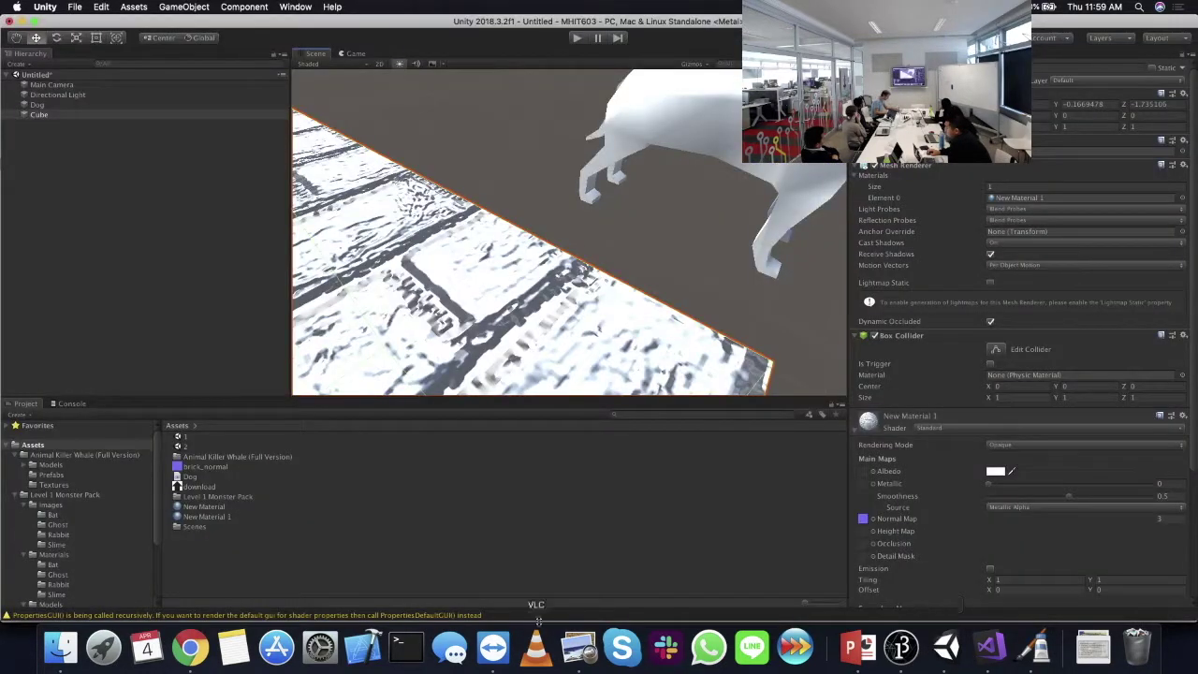
double_click(206, 459)
right_click(206, 459)
left_click(198, 450)
double_click(198, 448)
left_click(225, 447)
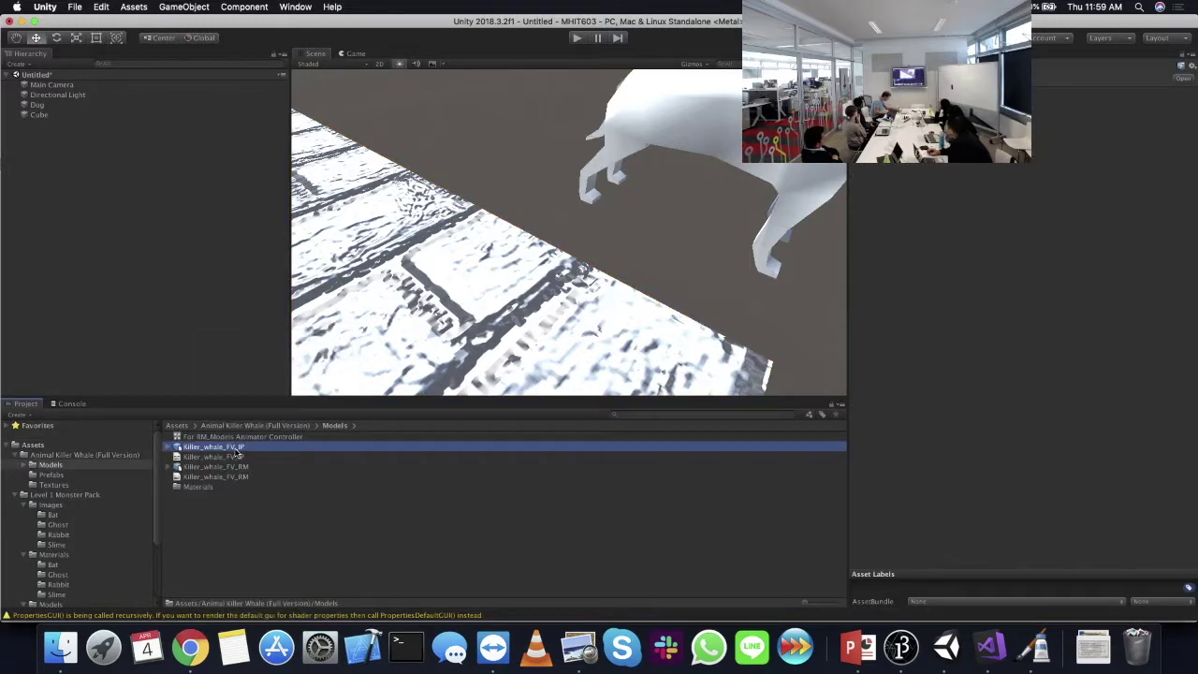
left_click(168, 449)
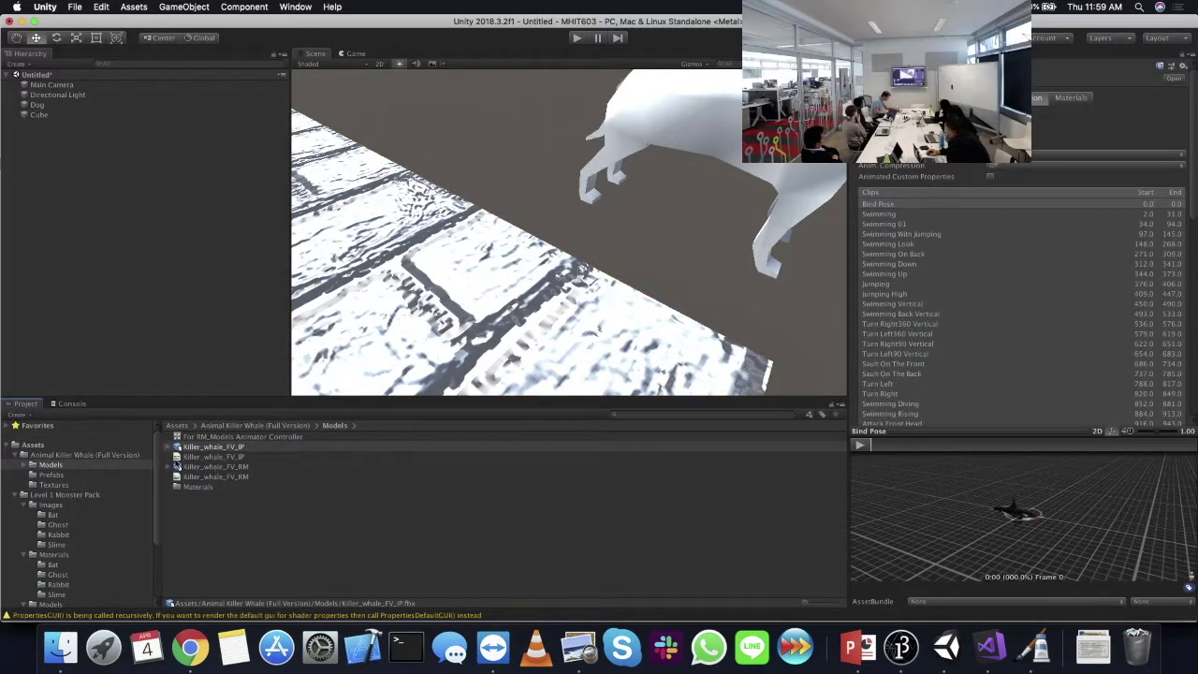
- Enlarge the mesh preview and compare the killer_whale_HP, killer_whale_SLP and killer_whale_LP meshes
left_click(217, 495)
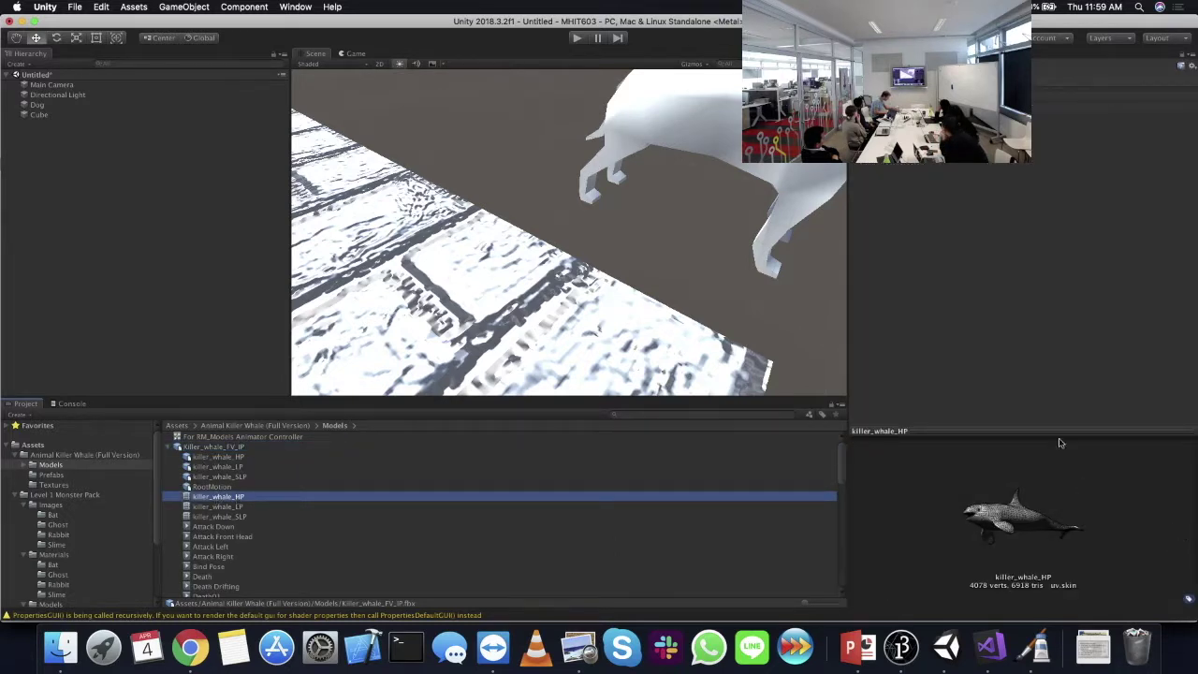
left_click_drag(1049, 433, 1045, 266)
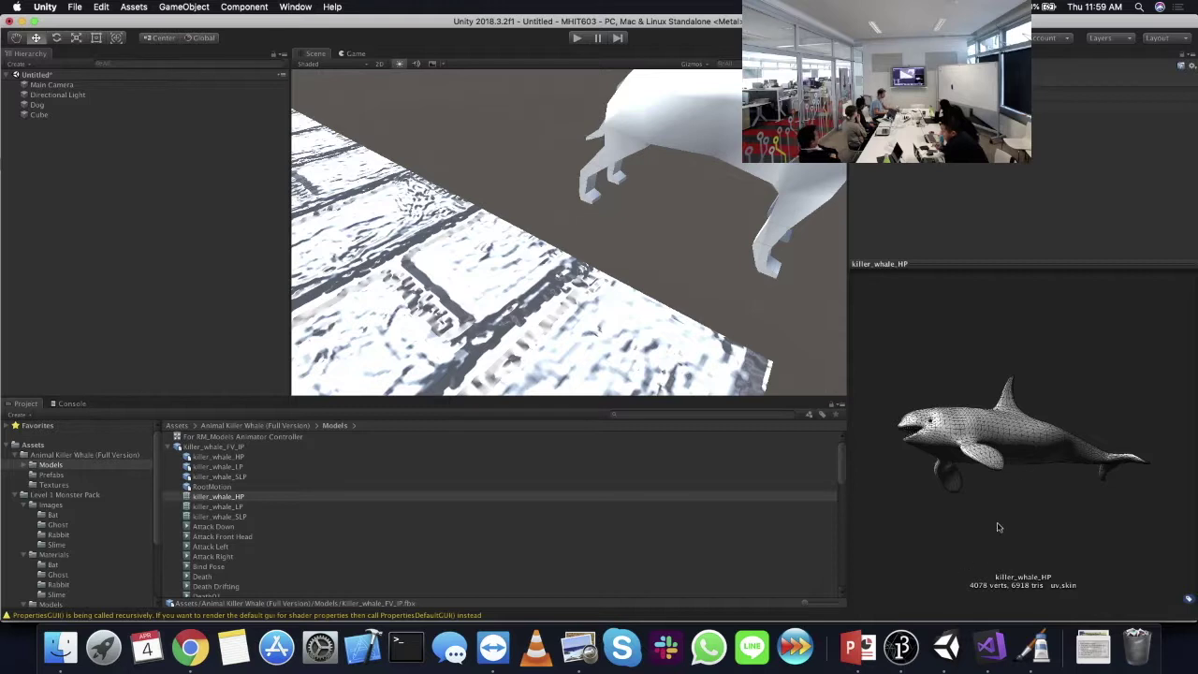
left_click(223, 517)
left_click(228, 506)
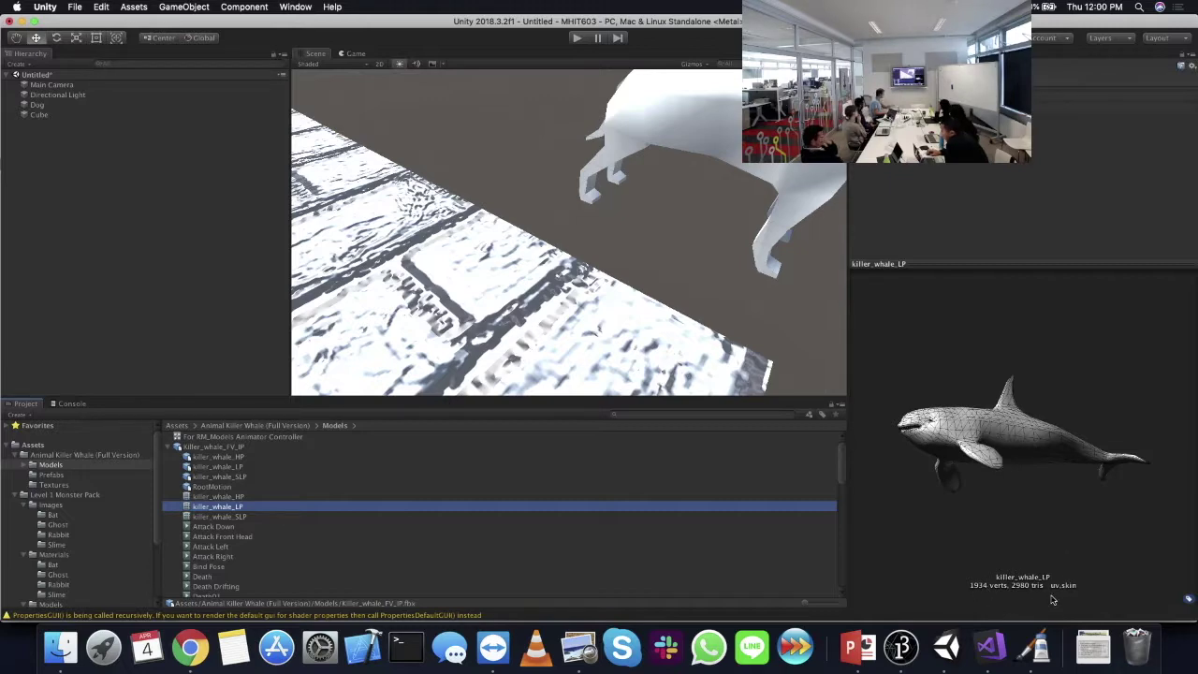
- Revisit the 3D Object Representation slide in PowerPoint and return to Unity
key("super+Tab")
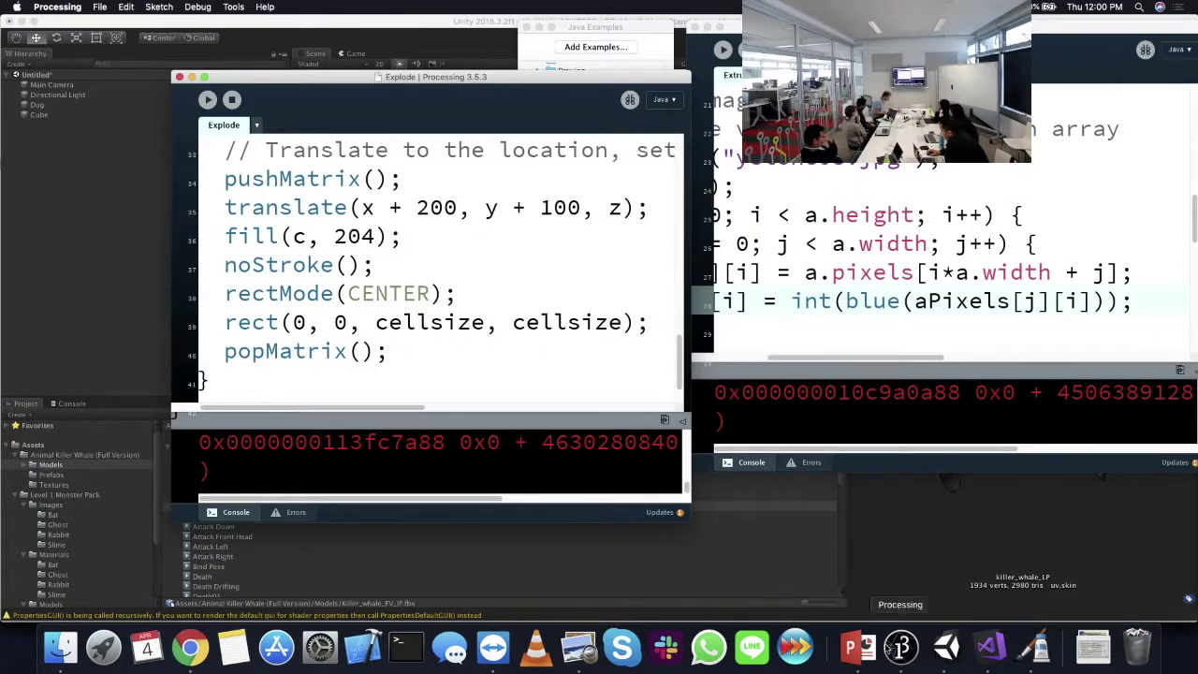
left_click(870, 646)
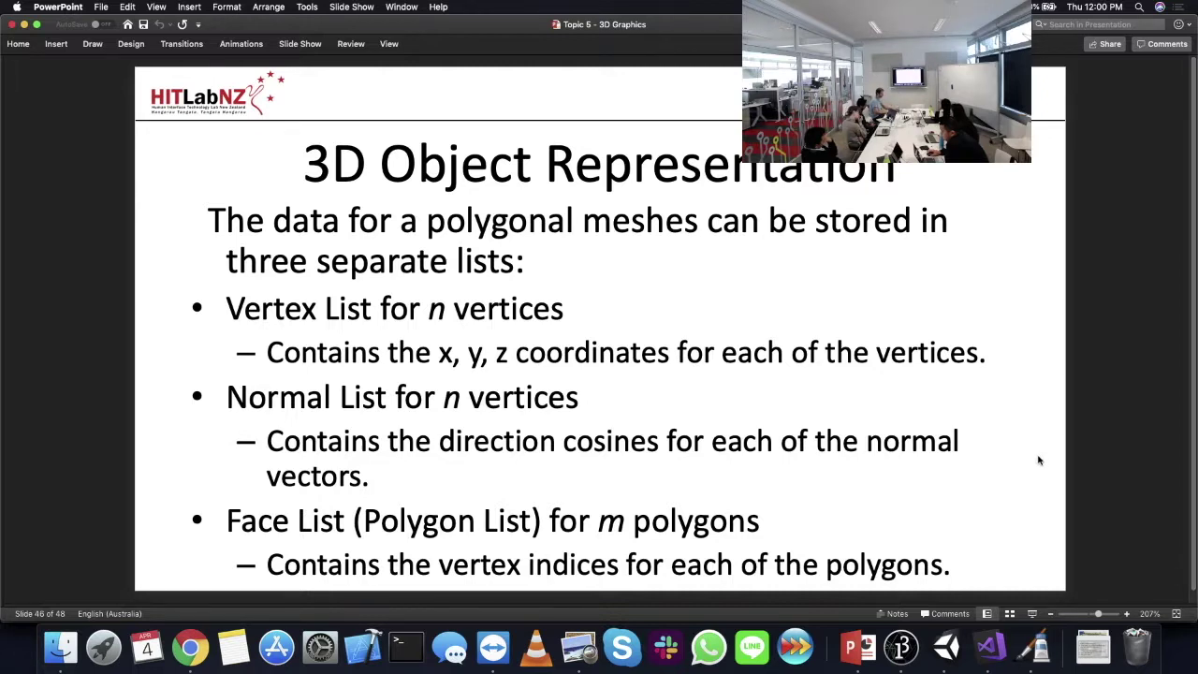
left_click(903, 647)
left_click(948, 647)
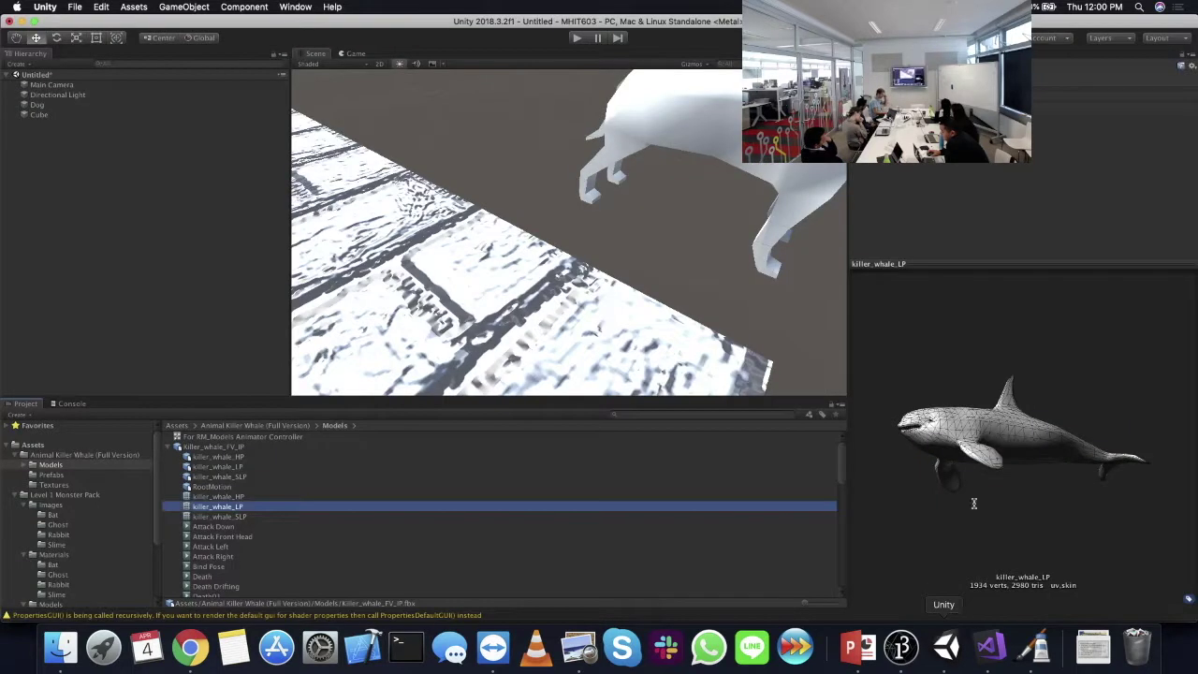
- Show the model import settings of Killer_whale_FV_IP and examine the options available for Normals
left_click(214, 447)
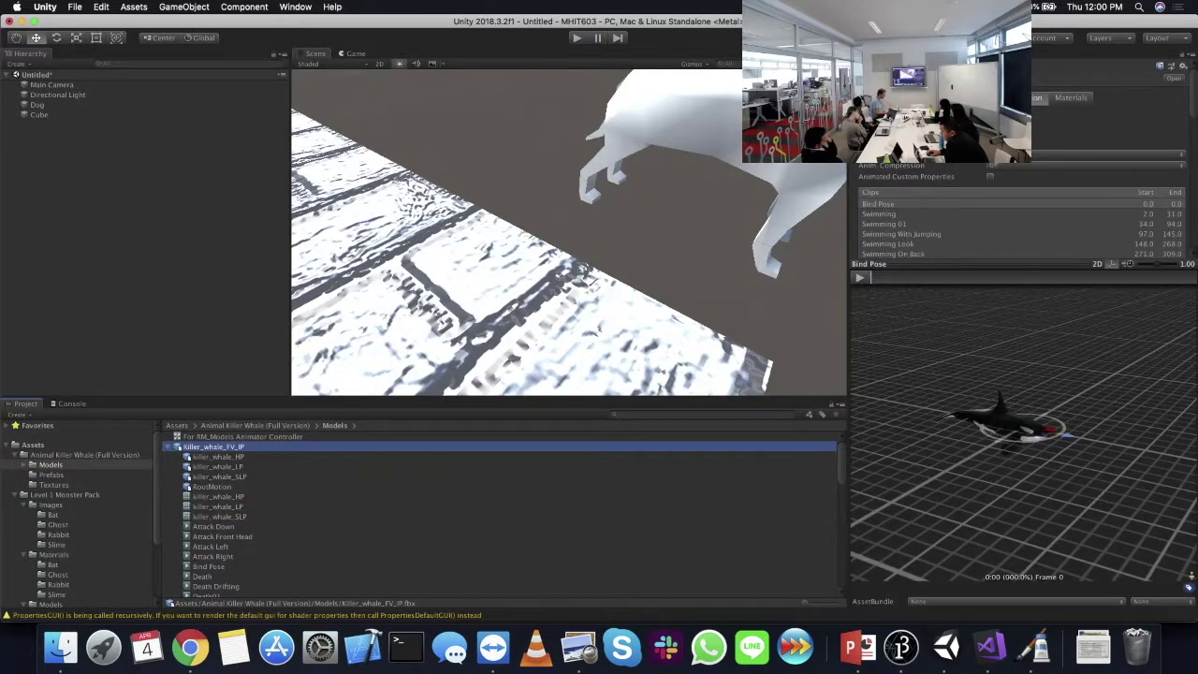
left_click(960, 97)
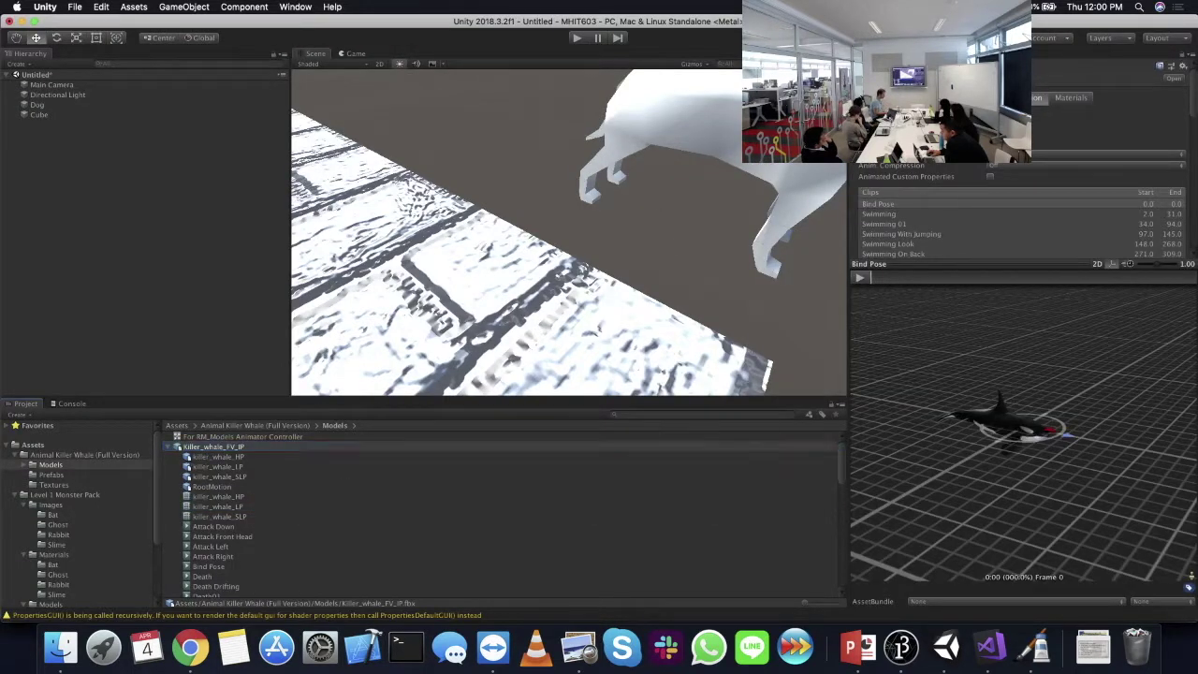
left_click(956, 264)
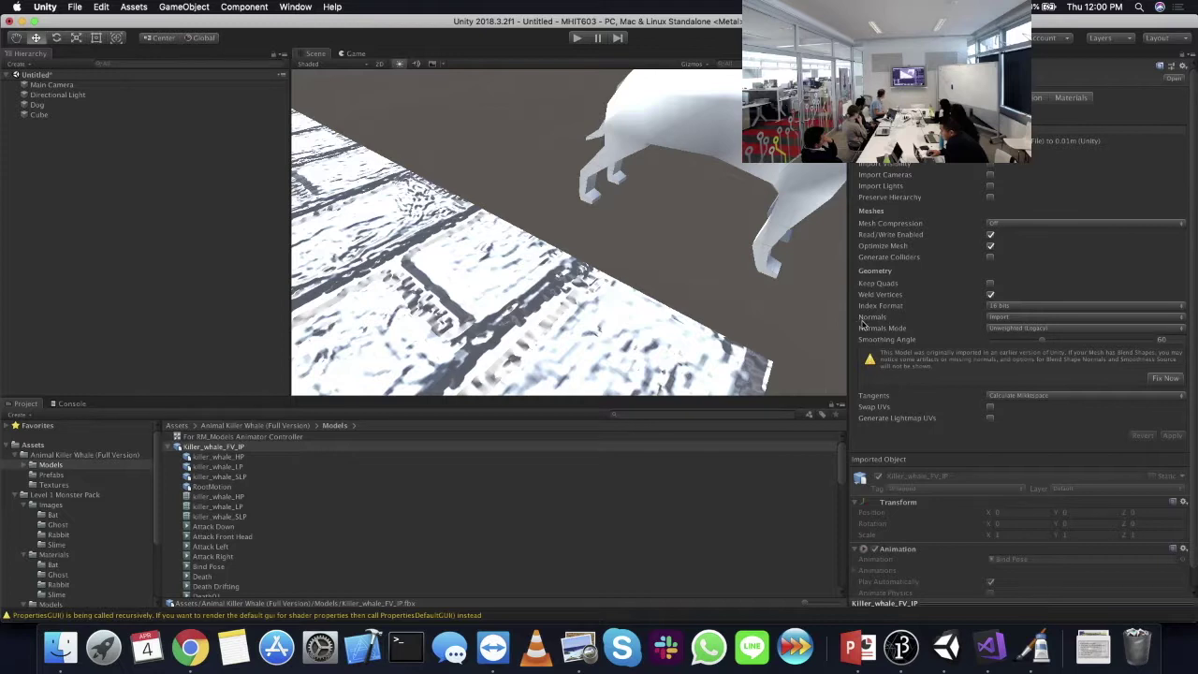
left_click(1006, 318)
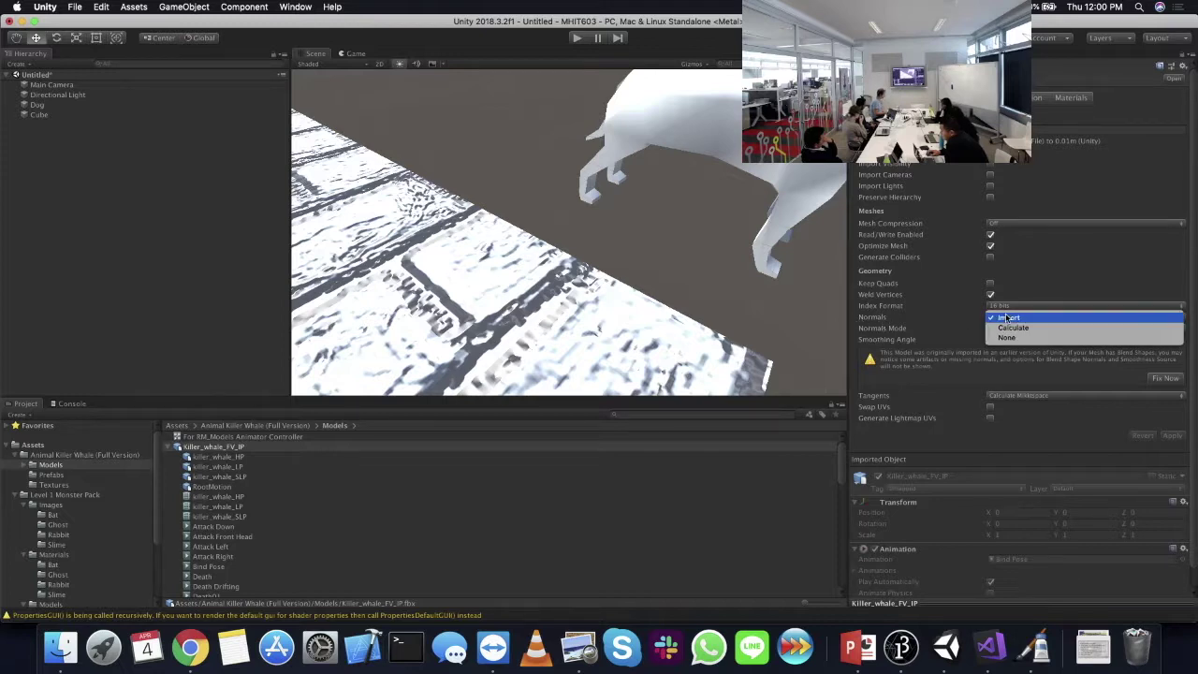
left_click(712, 290)
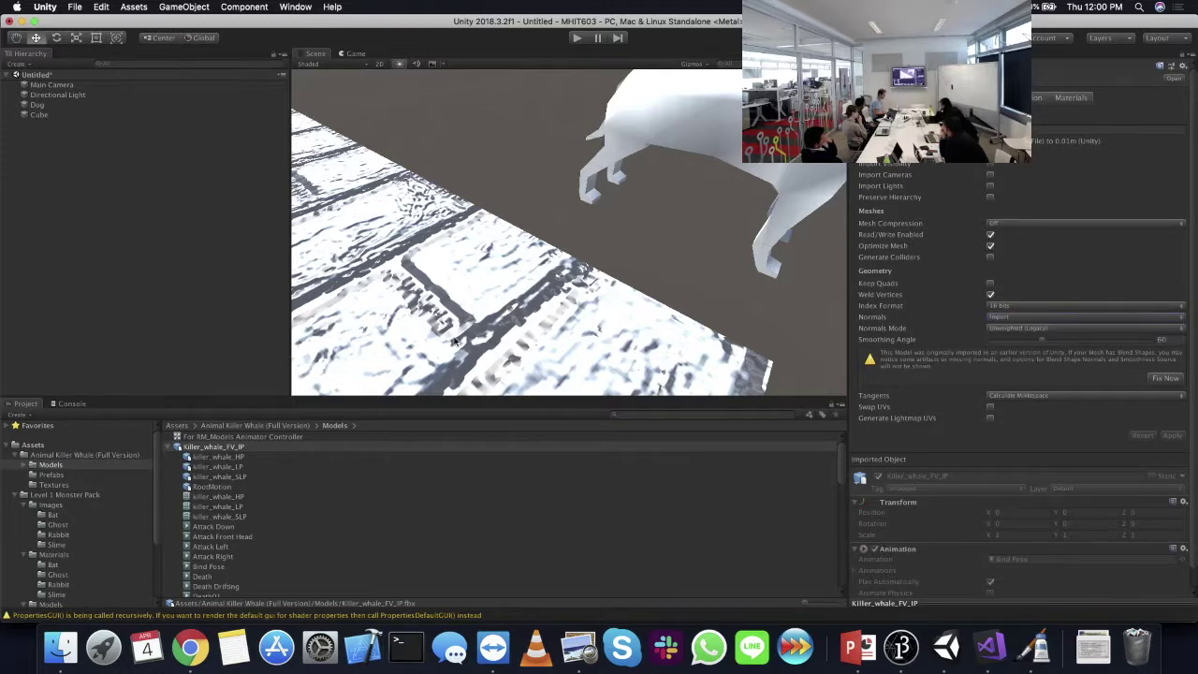
- Place the Killer_whale_FV_IP model in the scene, frame it and inspect the shading on its body up close
left_click_drag(241, 447, 468, 103)
key("f")
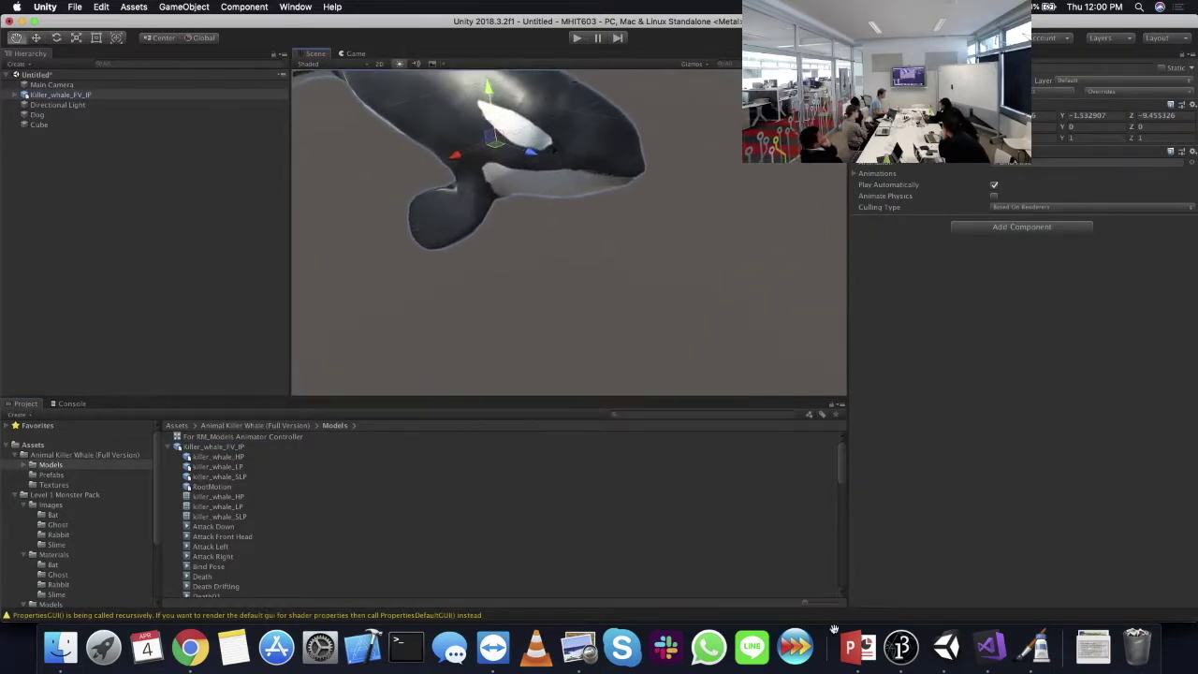
left_click_drag(586, 297, 459, 60, "alt")
left_click(114, 96)
scroll(457, 249, "down", 10)
scroll(573, 215, "up", 5)
scroll(573, 214, "up", 10)
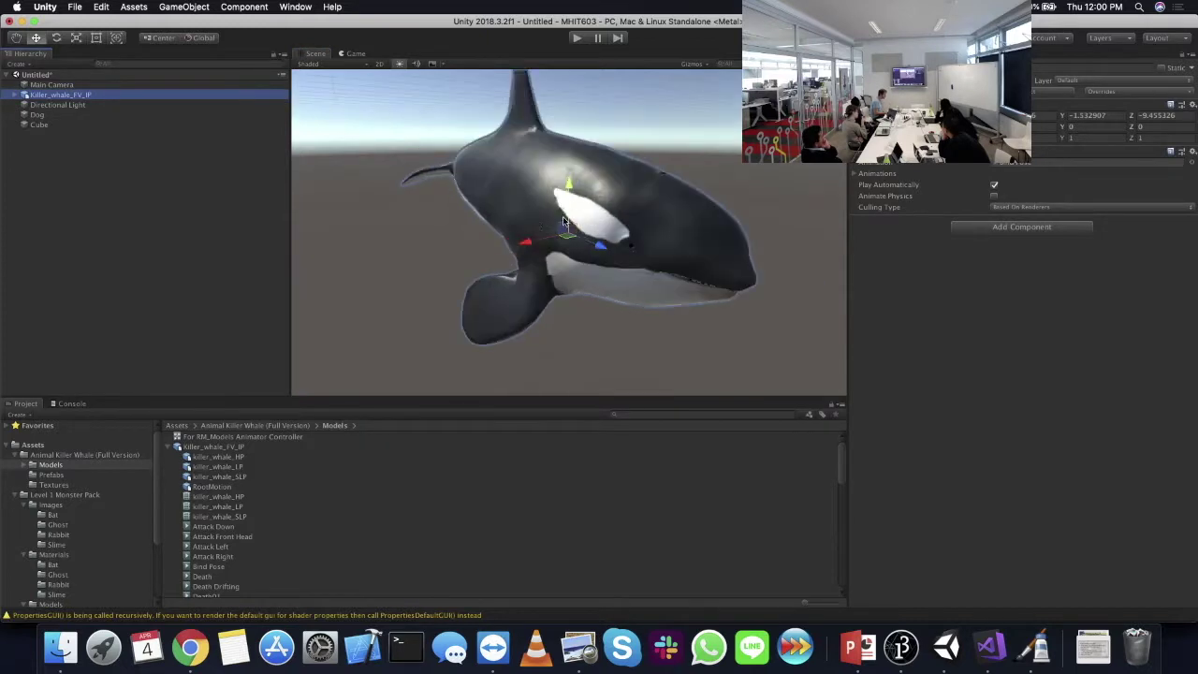
right_click_drag(573, 215, 552, 215)
middle_click_drag(552, 214, 788, 230)
right_click_drag(789, 231, 615, 192)
middle_click_drag(615, 193, 571, 211)
- Set the Normals import option of Killer_whale_FV_IP to Calculate, apply it and inspect the shading around the dorsal fin
left_click(215, 446)
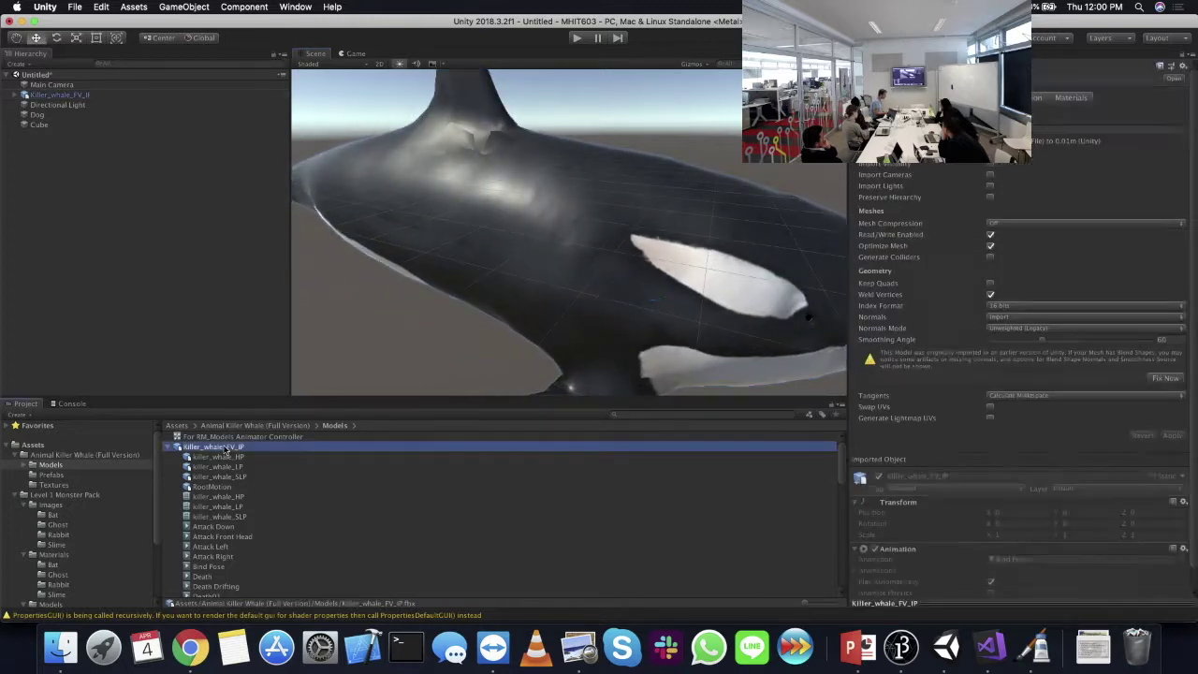
left_click(998, 318)
left_click(1010, 329)
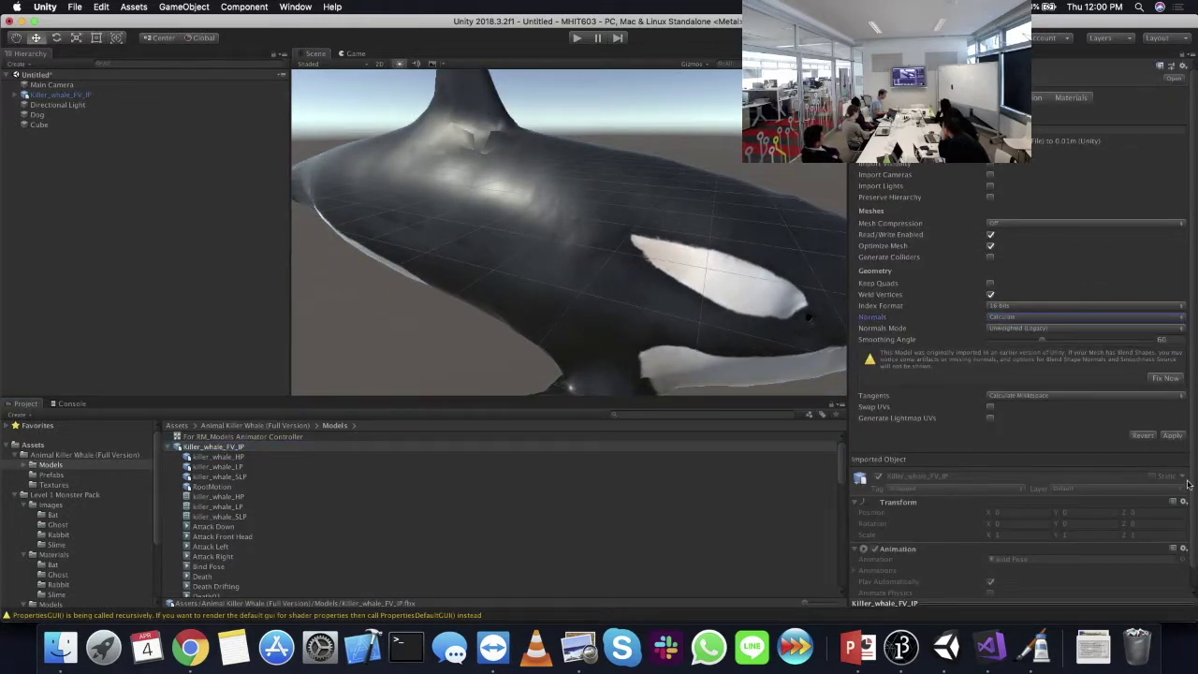
left_click(1174, 437)
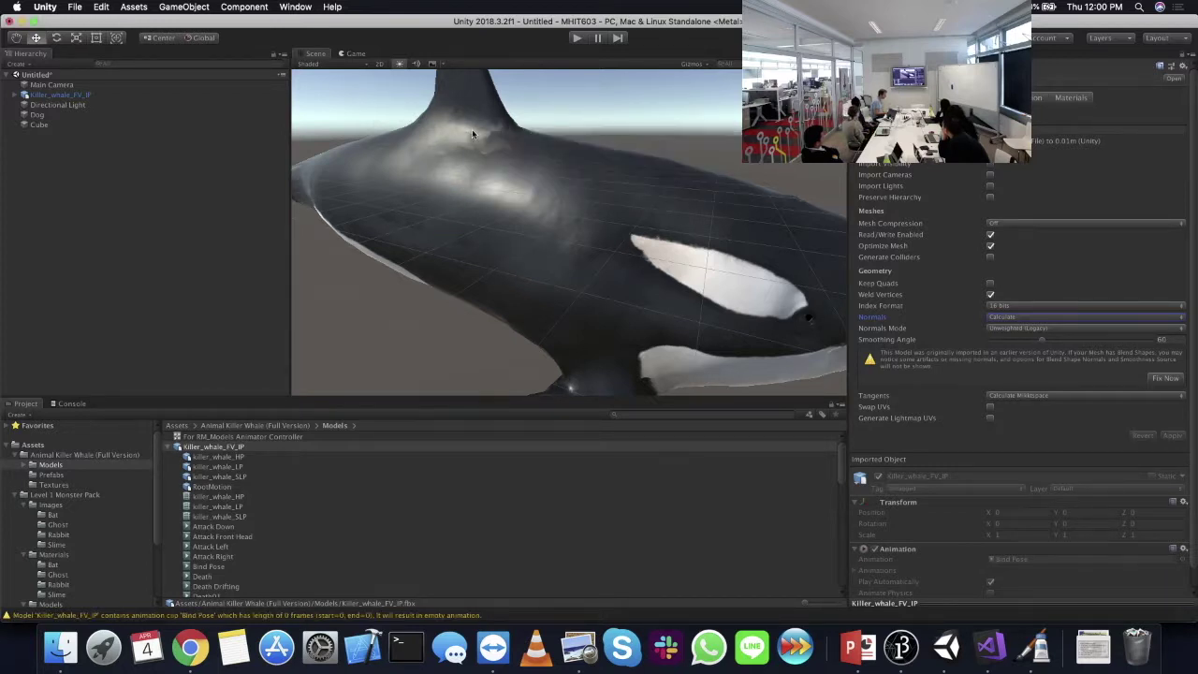
left_click_drag(516, 166, 688, 154, "alt")
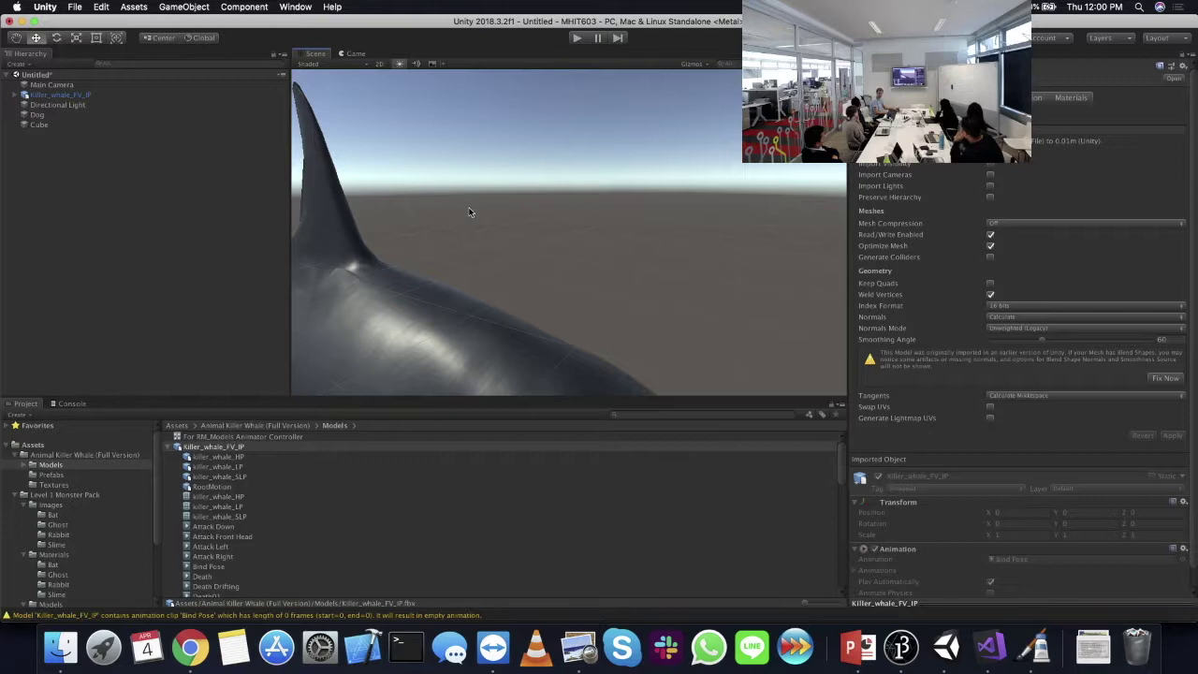
- Apply the Area And Angle Weighted normals mode and a smoothing angle of 156 to Killer_whale_FV_IP
left_click(1037, 330)
left_click(918, 325)
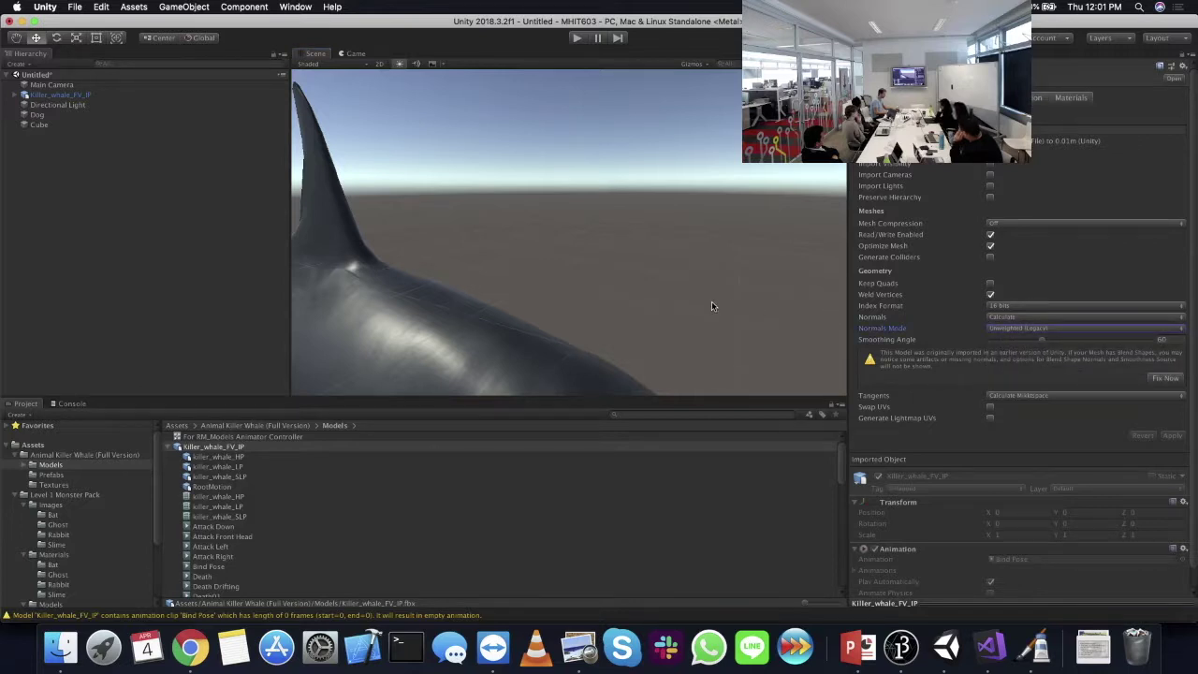
middle_click_drag(556, 245, 631, 212)
left_click(1037, 328)
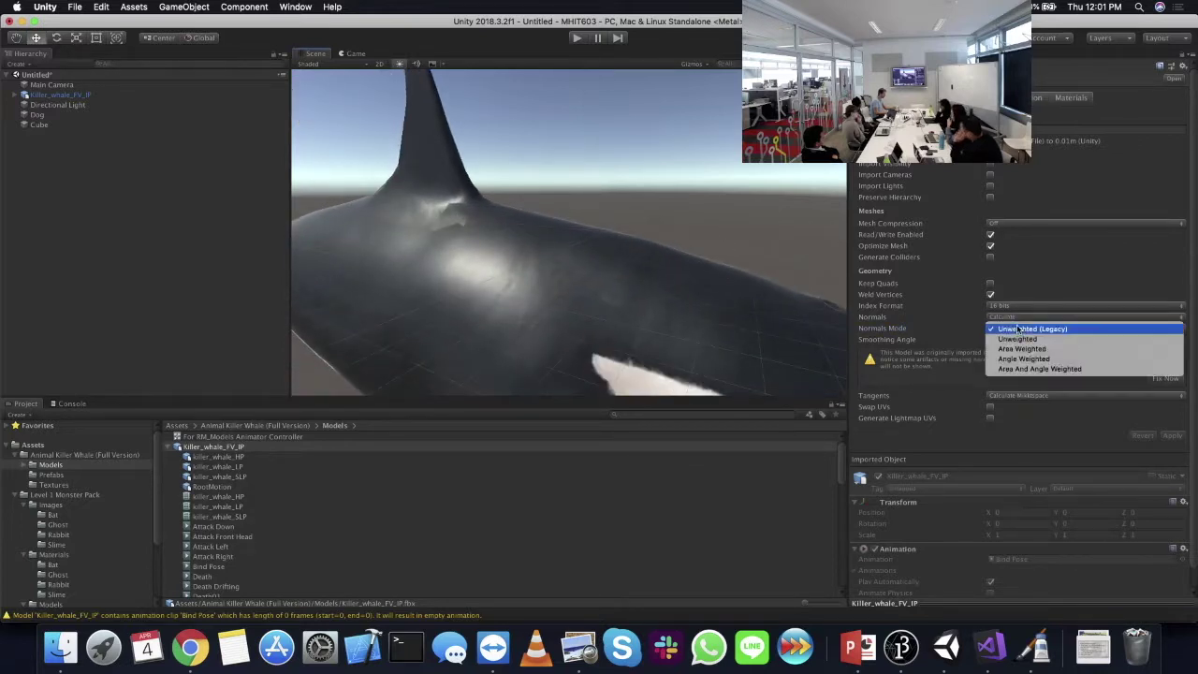
left_click(1039, 373)
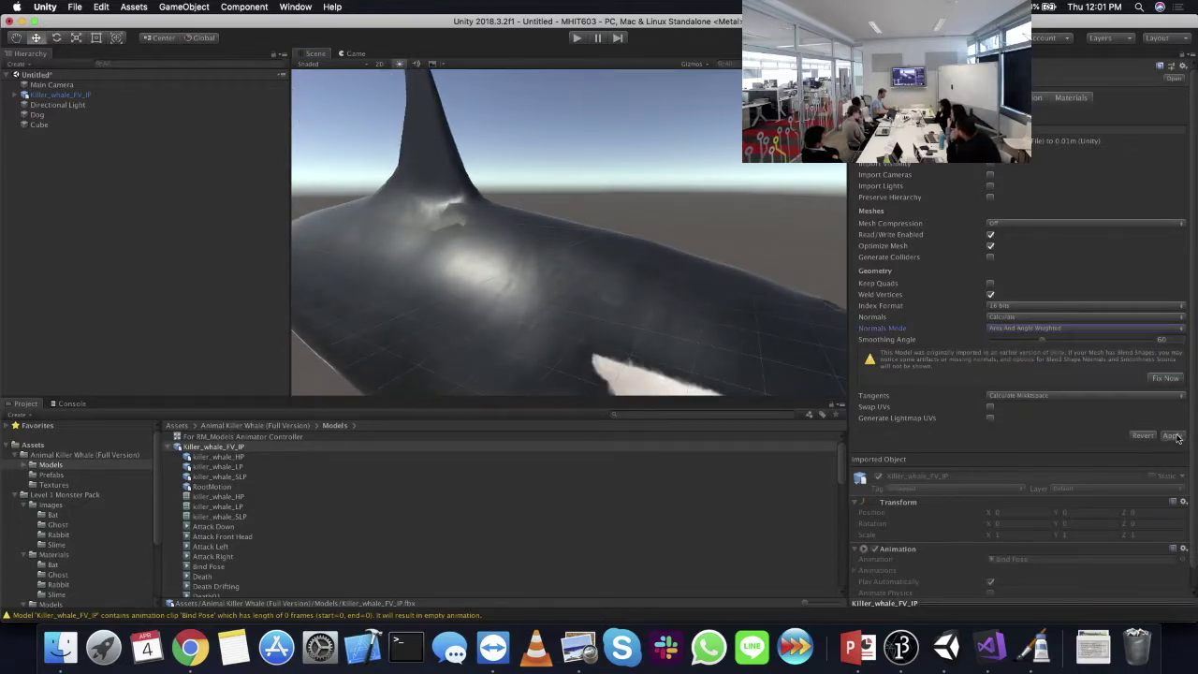
left_click(1174, 437)
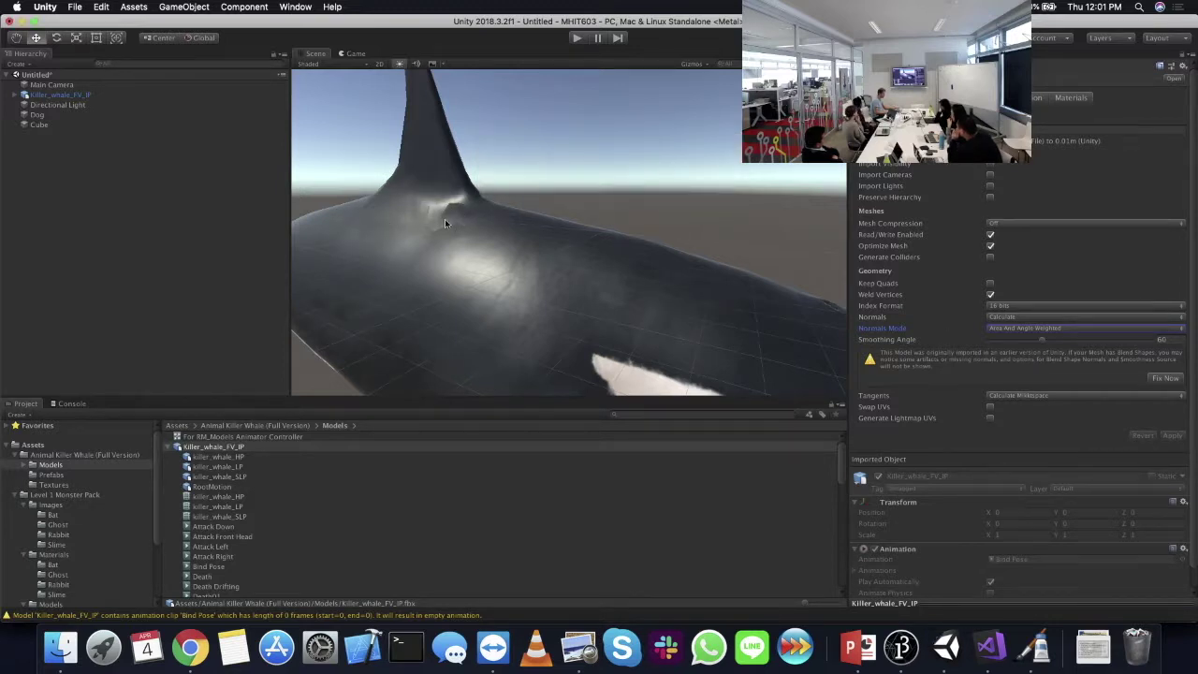
left_click_drag(1042, 343, 1129, 341)
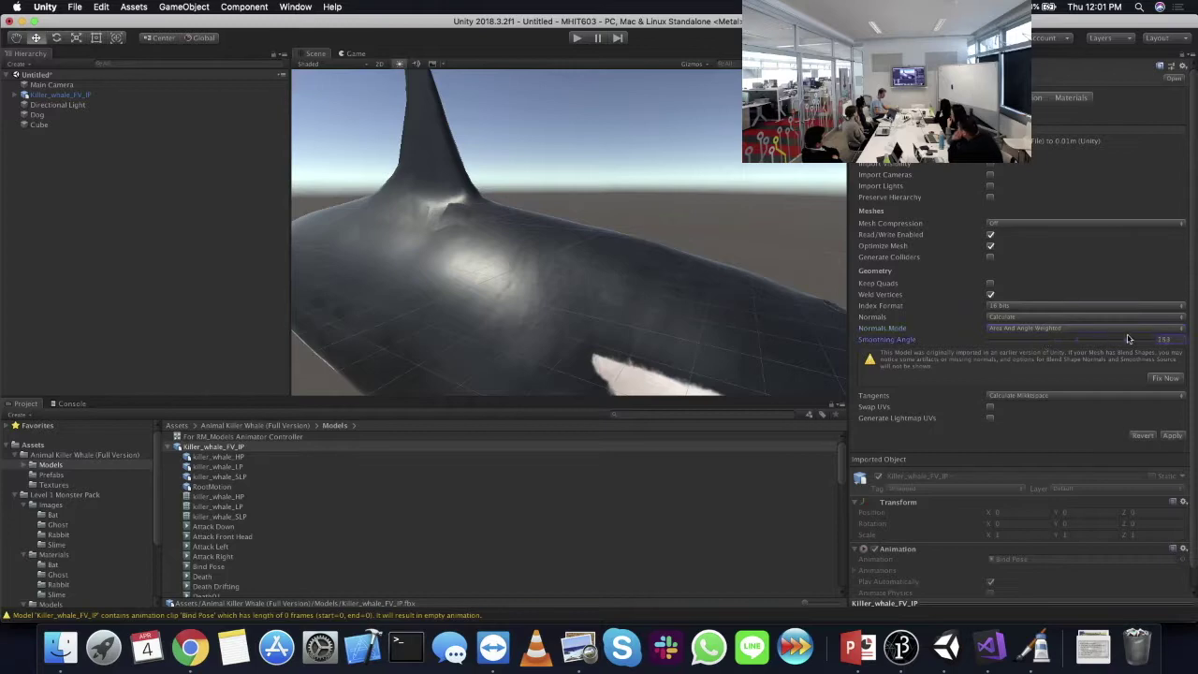
left_click(1174, 436)
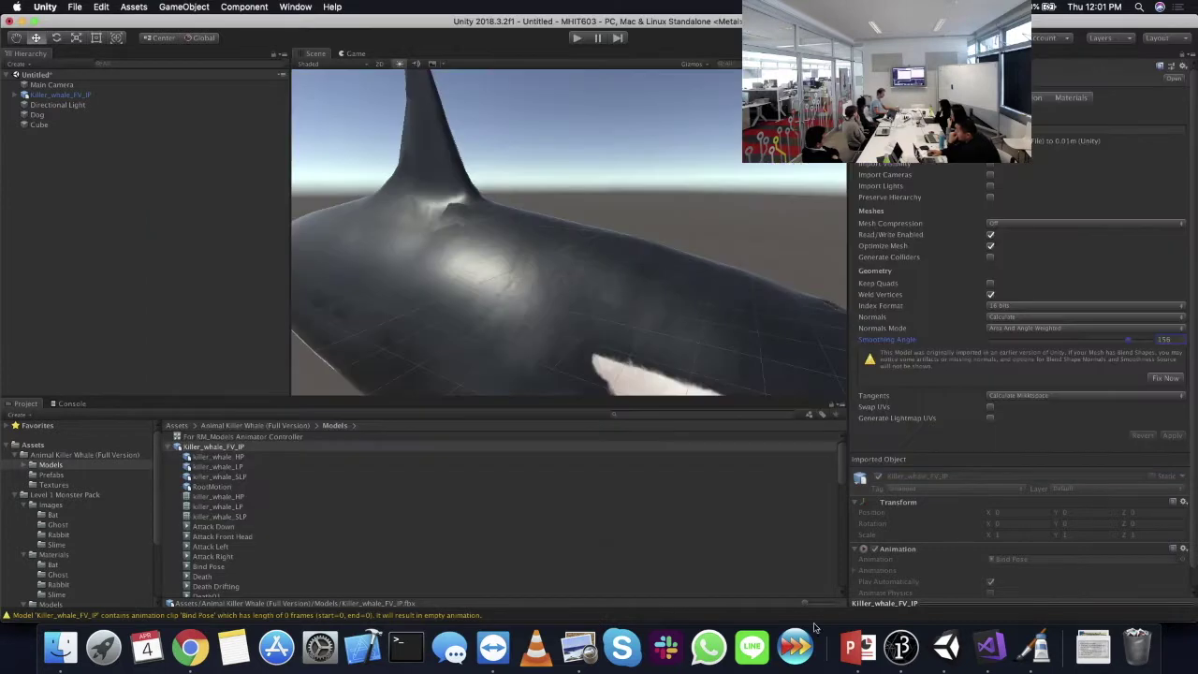
- Switch to PowerPoint, advance to the Normals slide for review and return to Unity
left_click(852, 648)
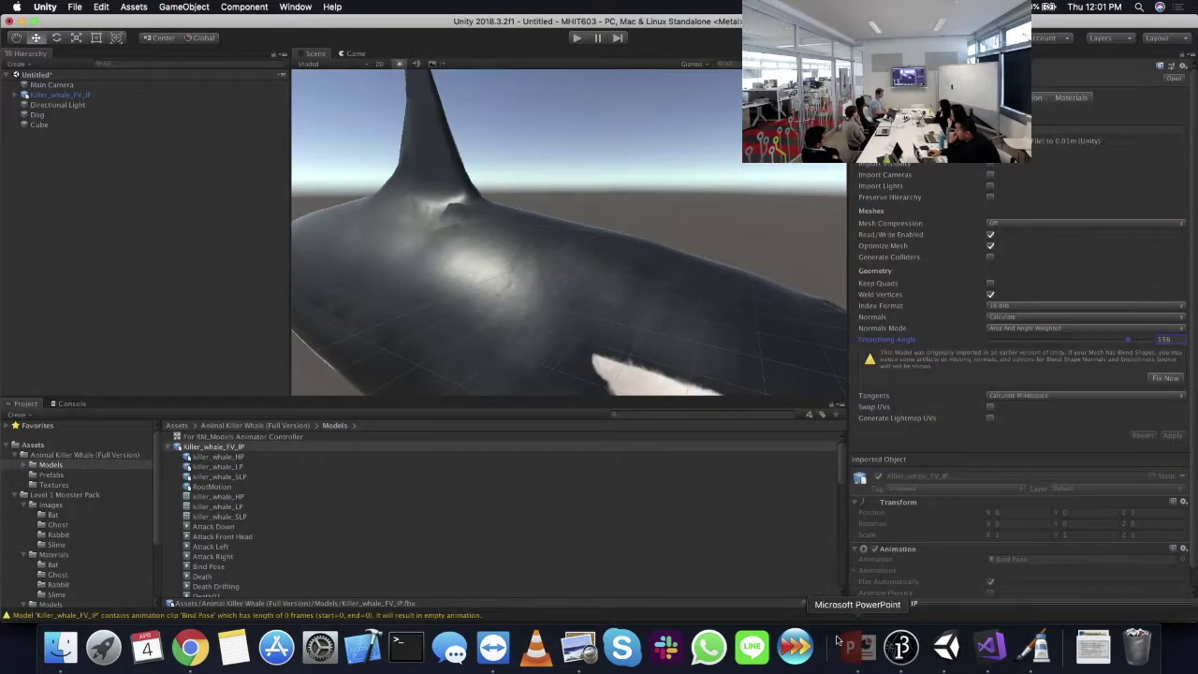
key("Down")
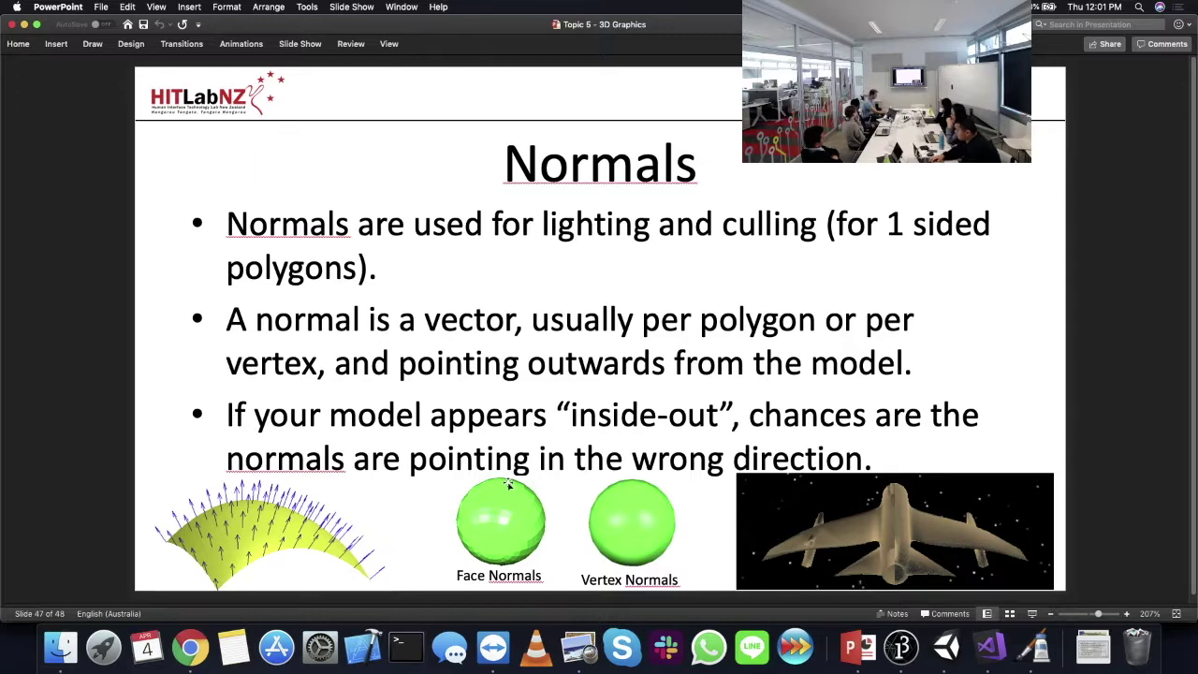
left_click(947, 647)
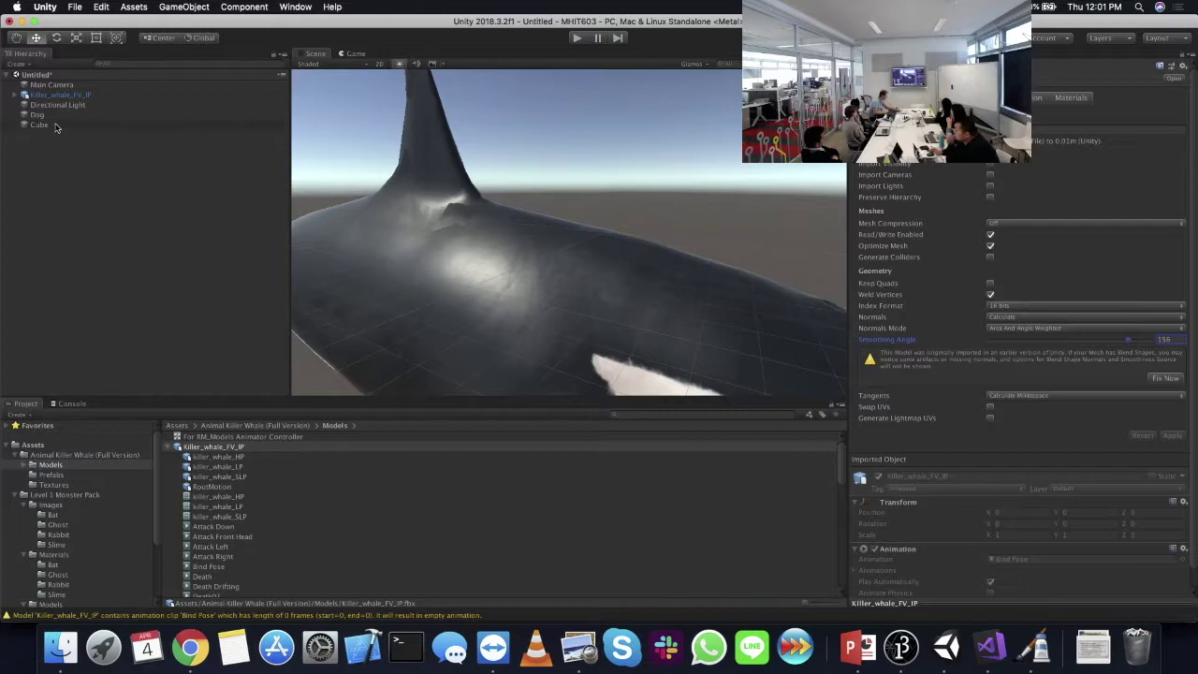
- Switch to Visual Studio and add "Vector3[] normals = mesh.normals;" below the scene position code in Dog.cs
left_click(989, 647)
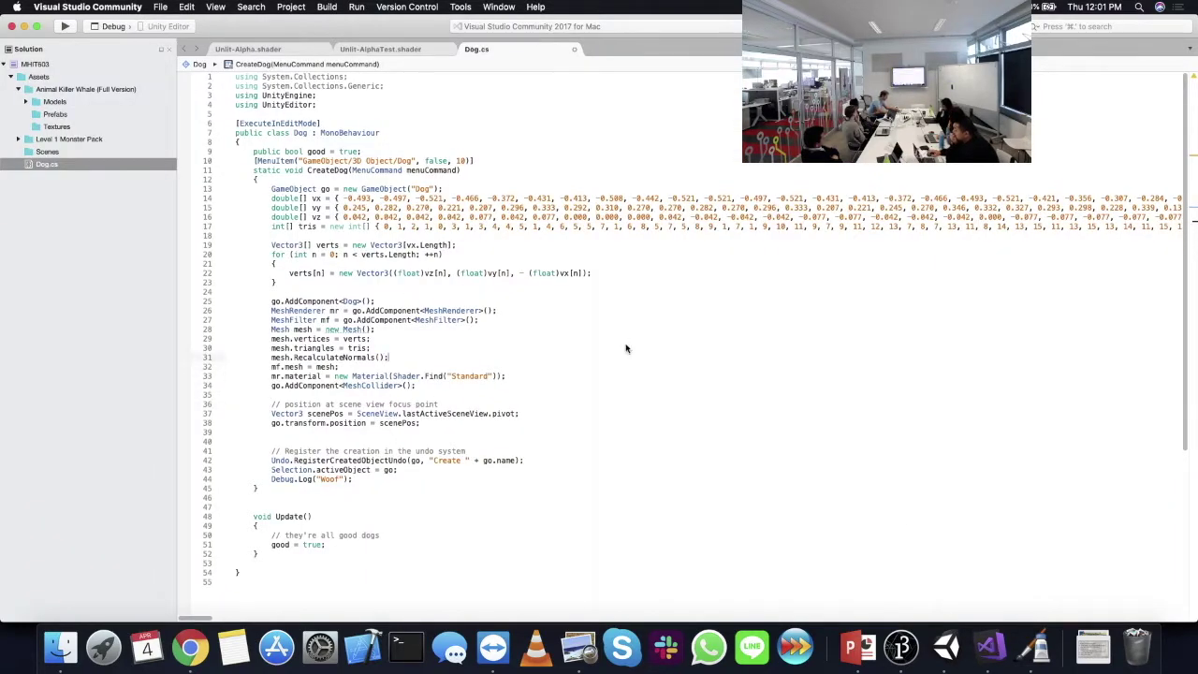
key("Return")
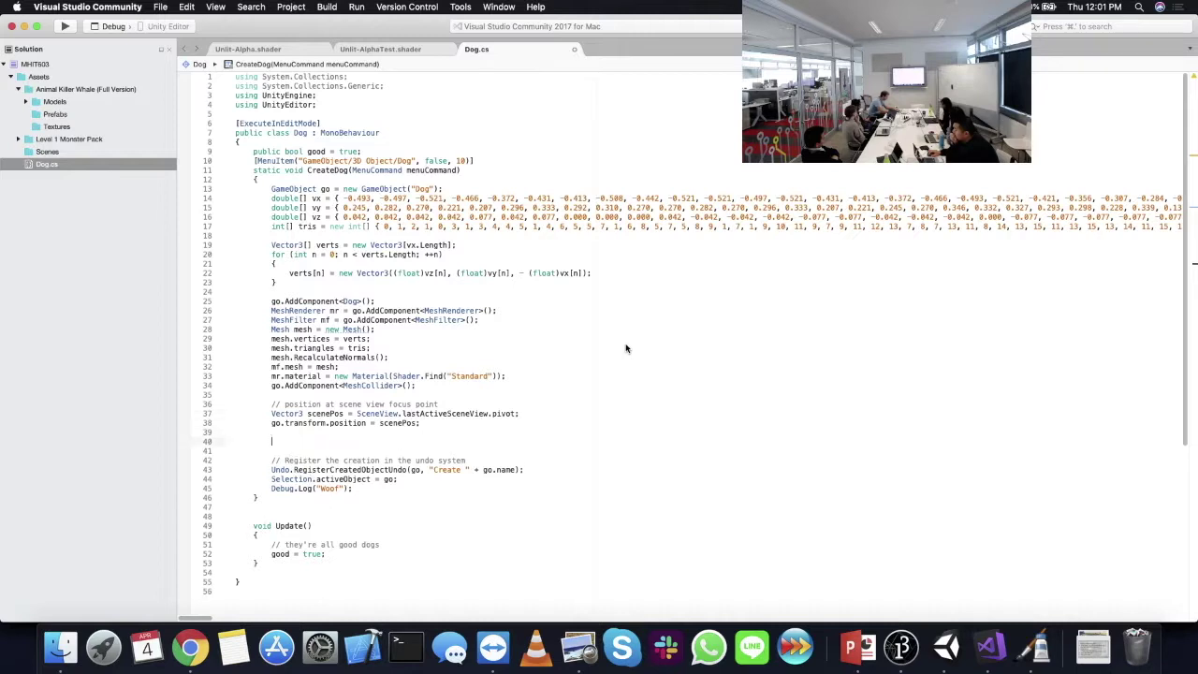
type("Mes")
key("BackSpace")
key("BackSpace")
key("BackSpace")
type("mesh.nor")
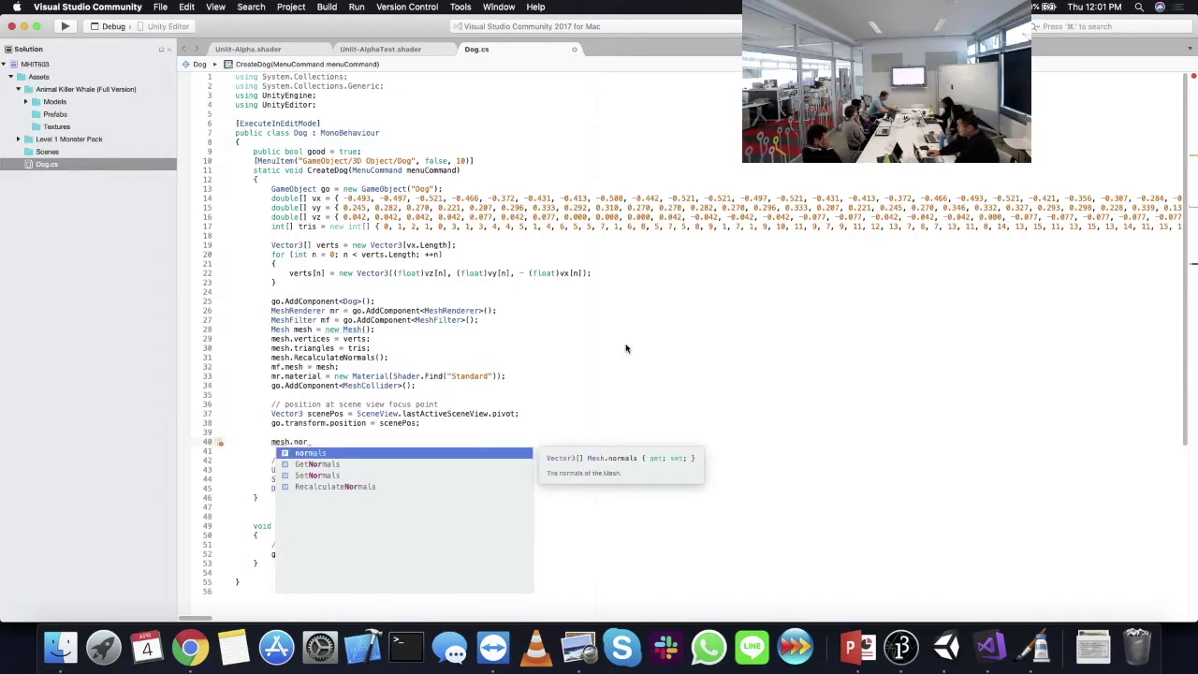
key("Return")
type("v")
key("BackSpace")
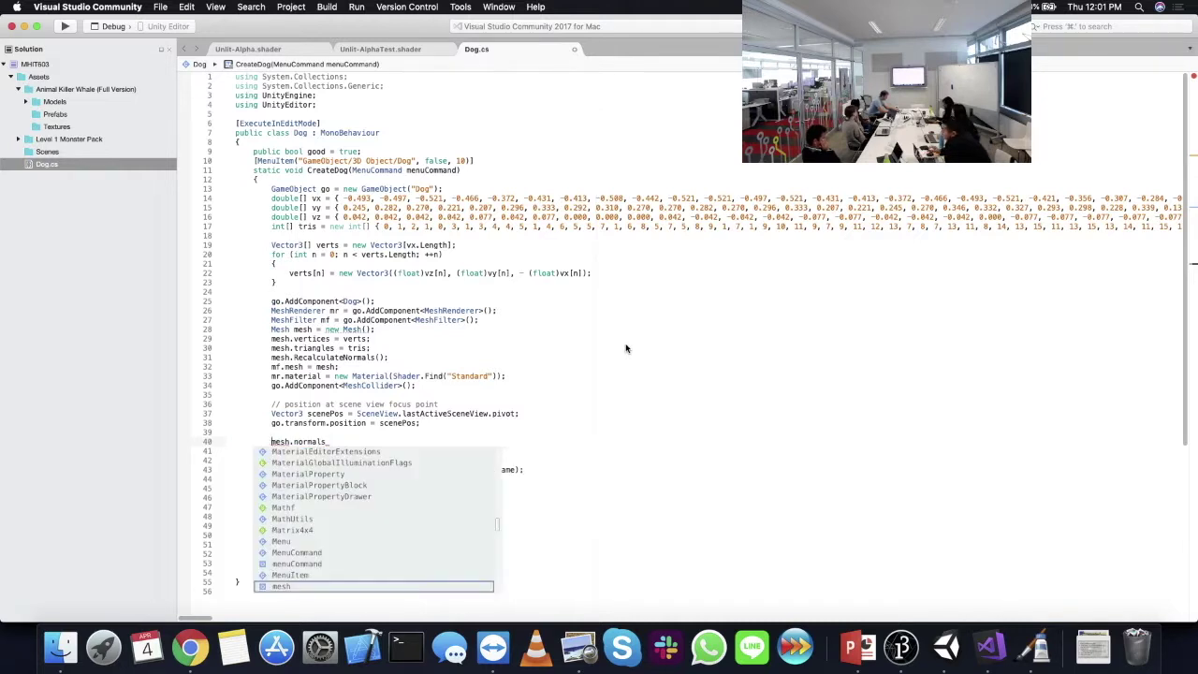
type("Vector")
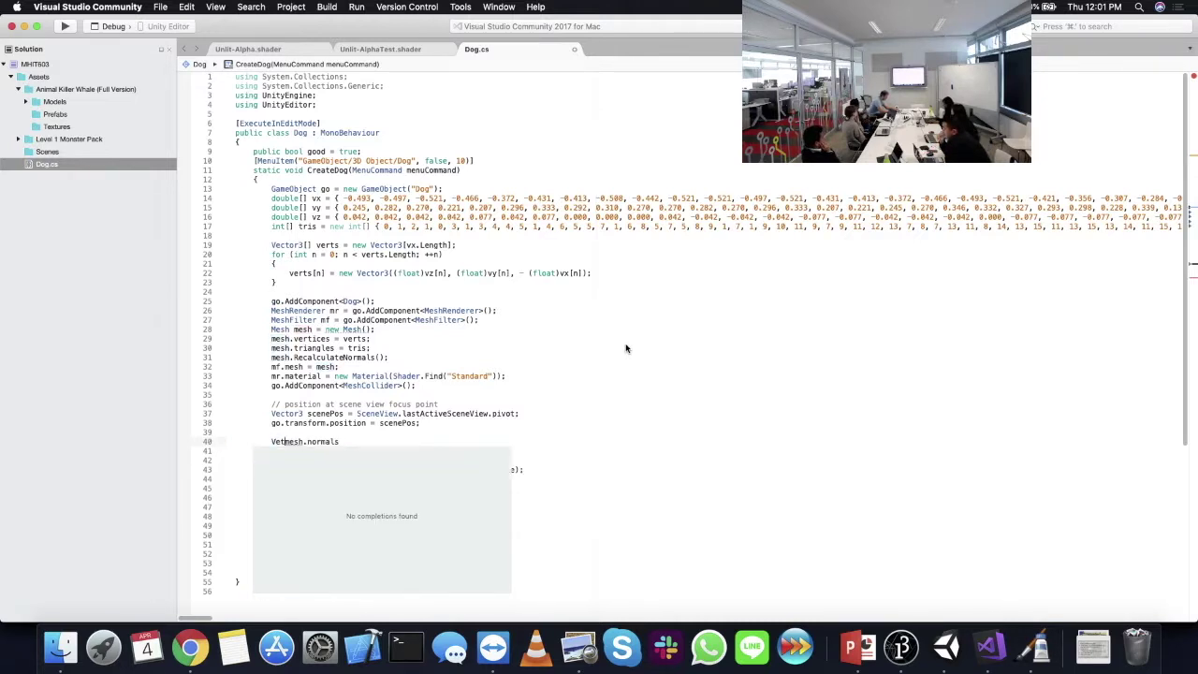
type("3[] ")
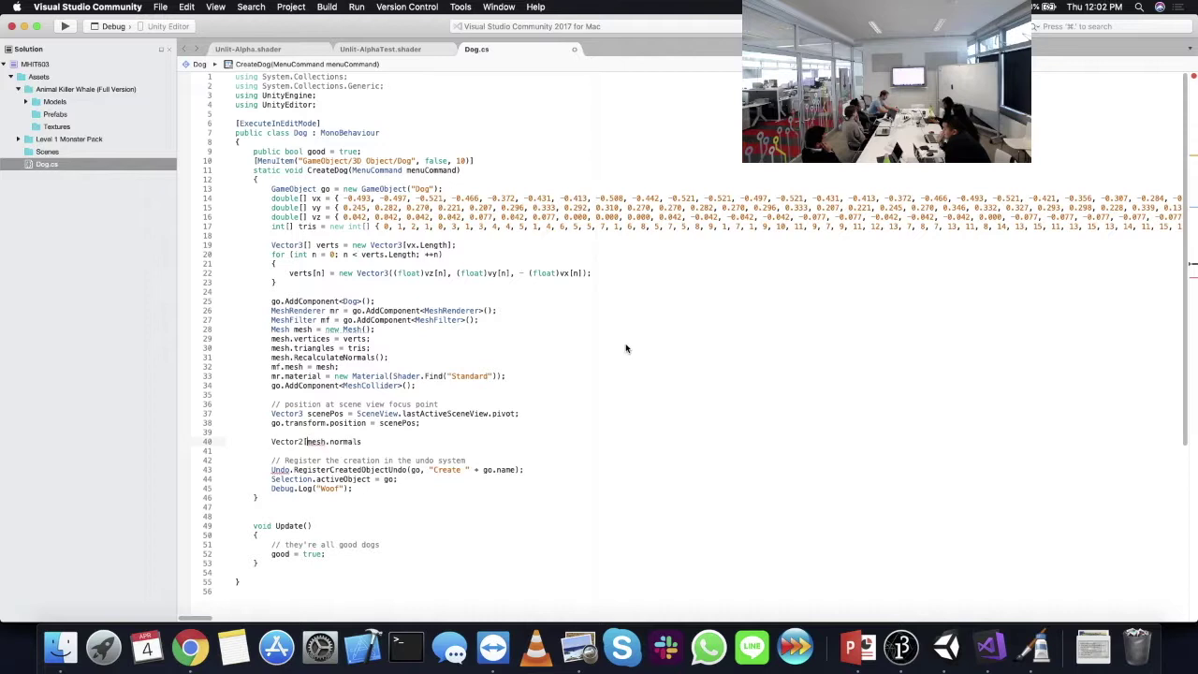
type("normals = mesh")
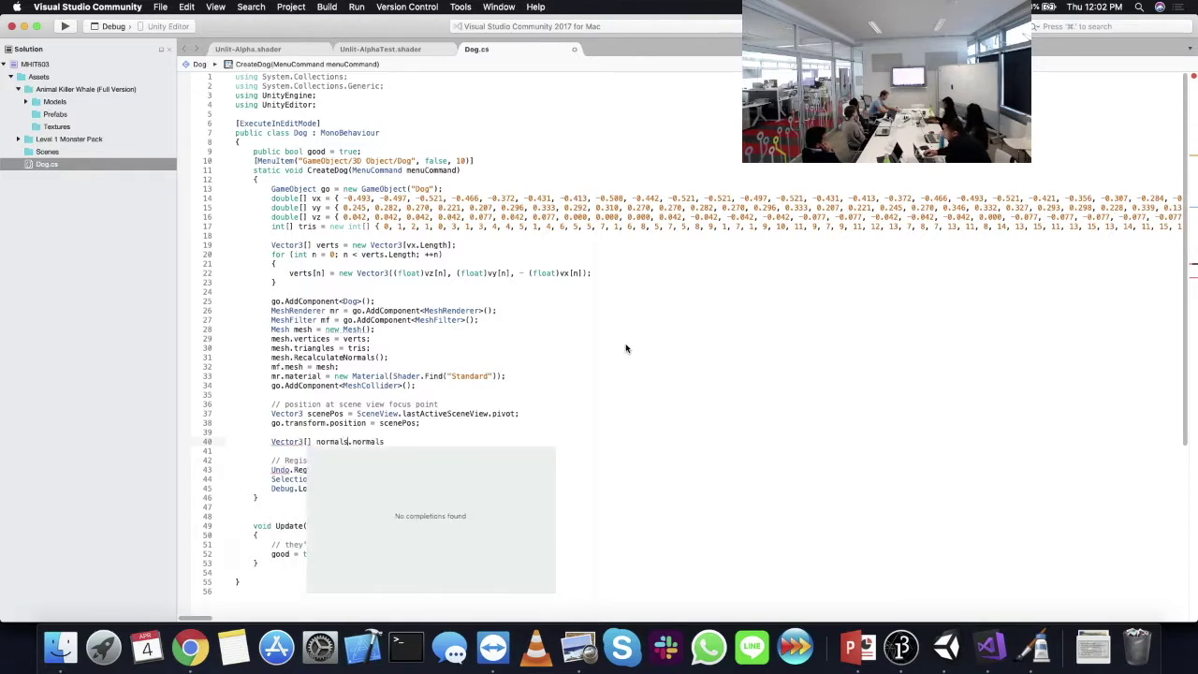
key("super+Right")
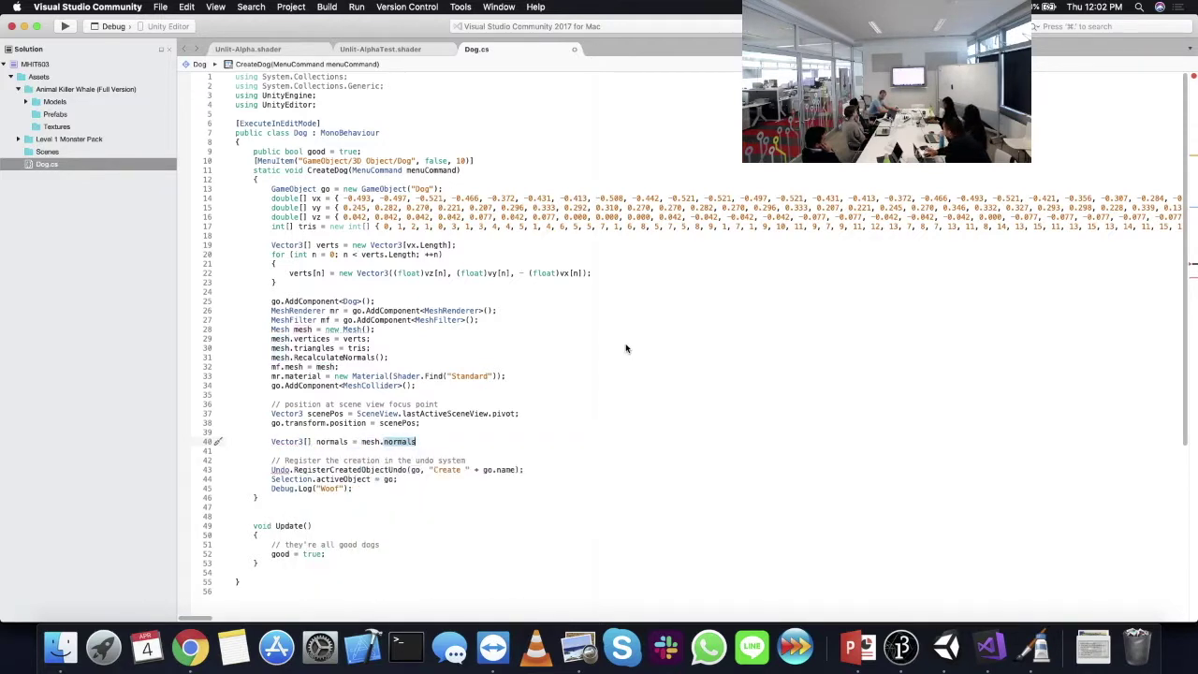
type(";")
- Below the normals declaration in Dog.cs, write a for loop over normals.Length that sets "normals[i] = normals[i] * -1;"
key("Return")
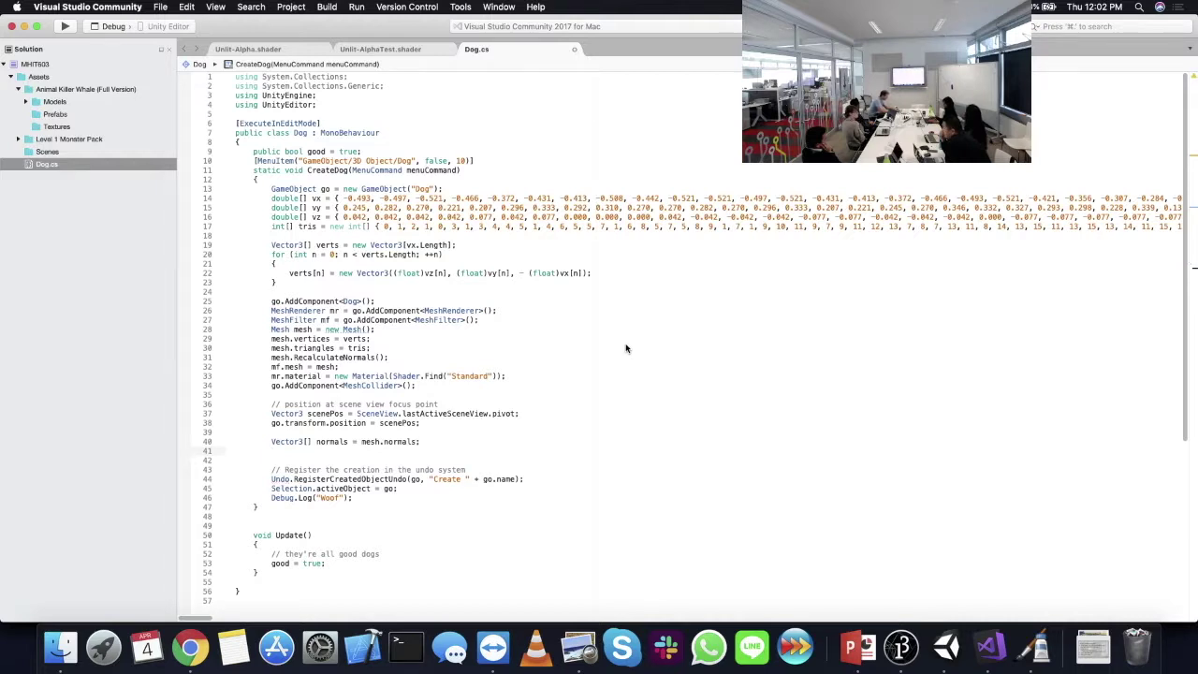
type("for (int i=0;")
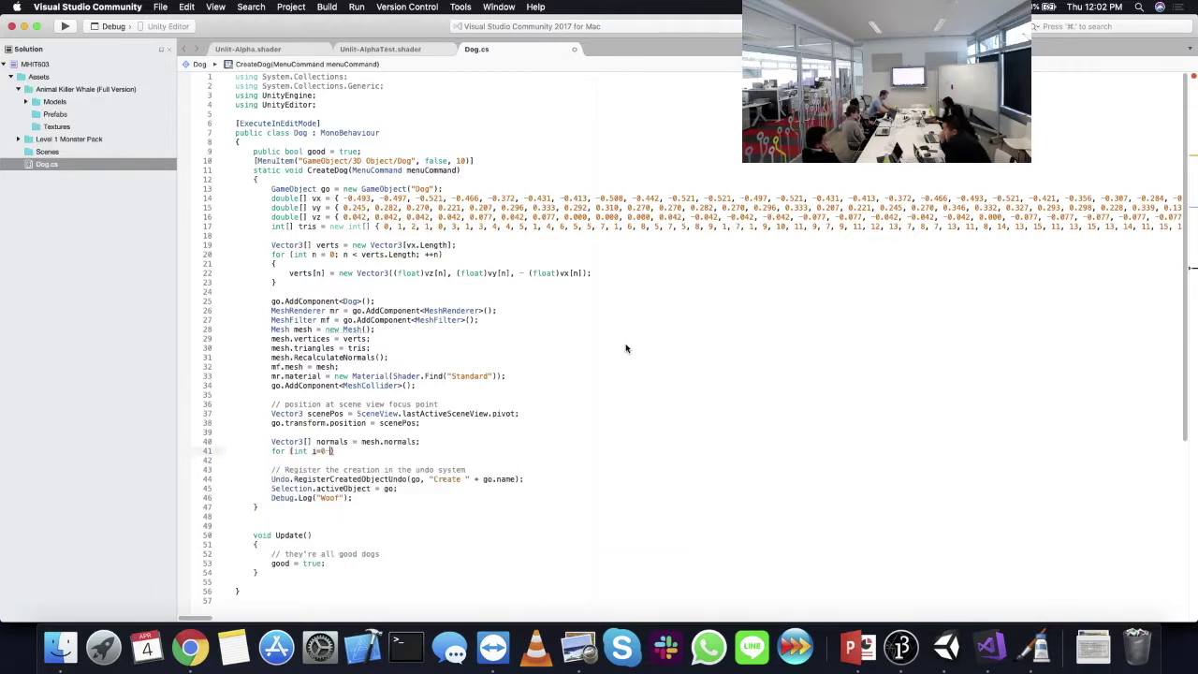
type(" i<normals.Length")
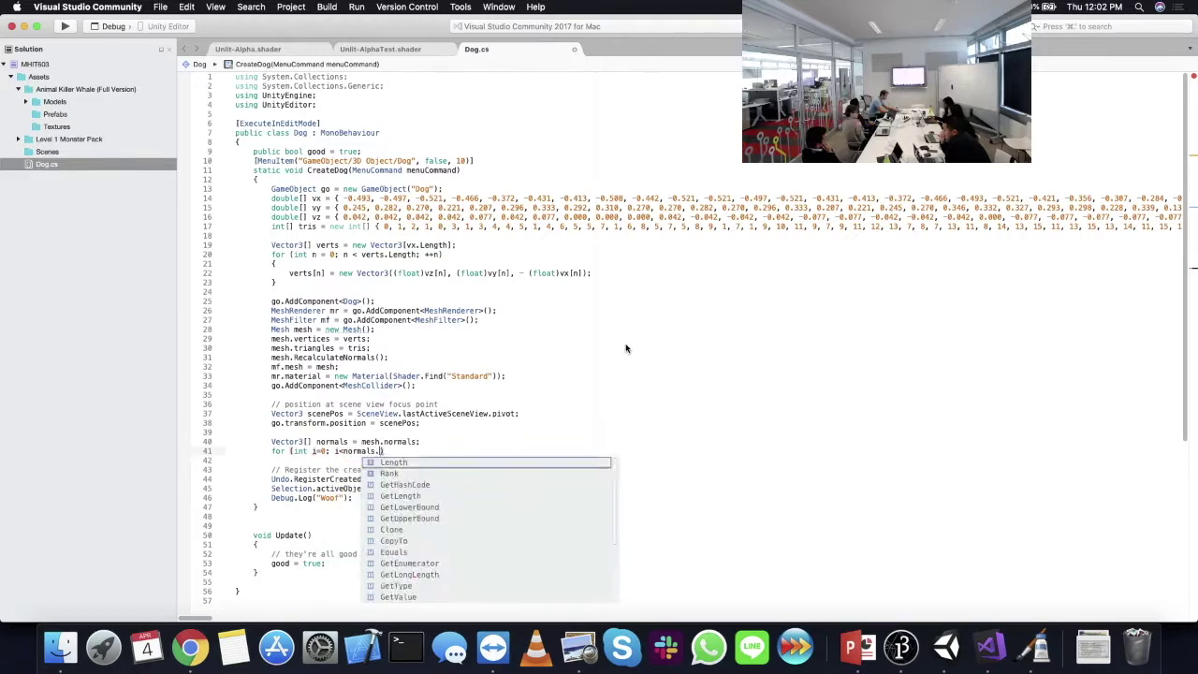
type(";i++")
key("Right")
key("Return")
type("normals.")
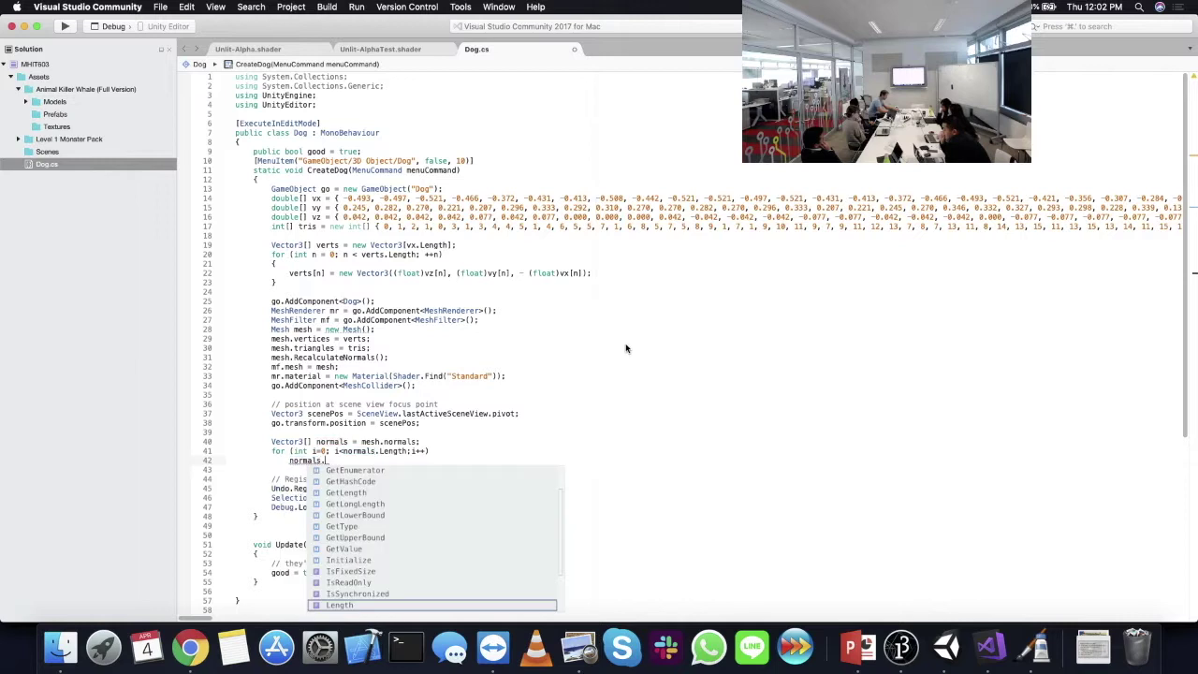
key("BackSpace")
type("[i] = ")
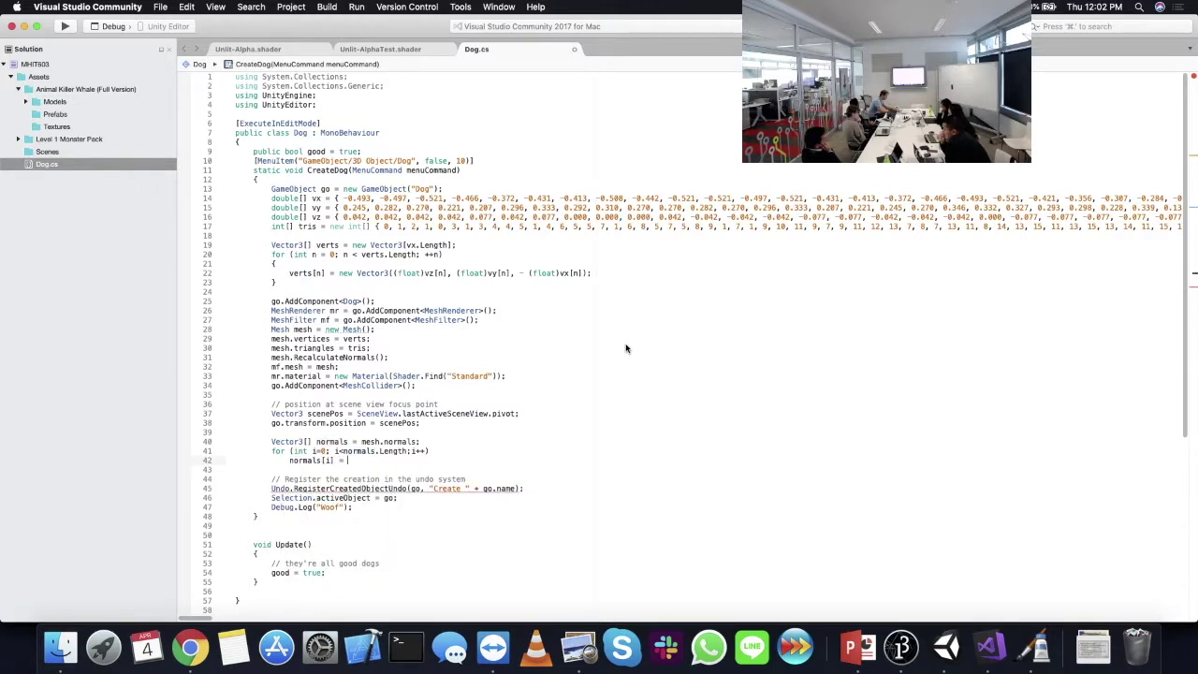
type("normals[i] * -1;")
key("Return")
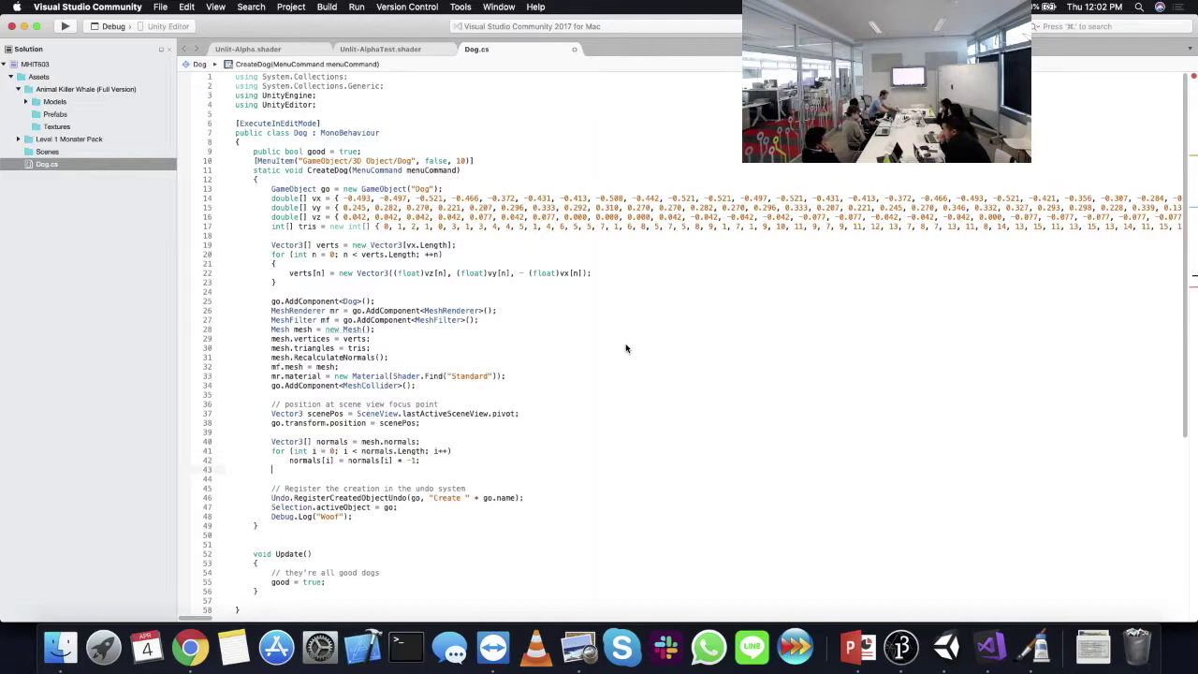
- Assign the flipped array back to the mesh below the loop with "mesh.normals = normals;"
key("Return")
type("mesh.normals ")
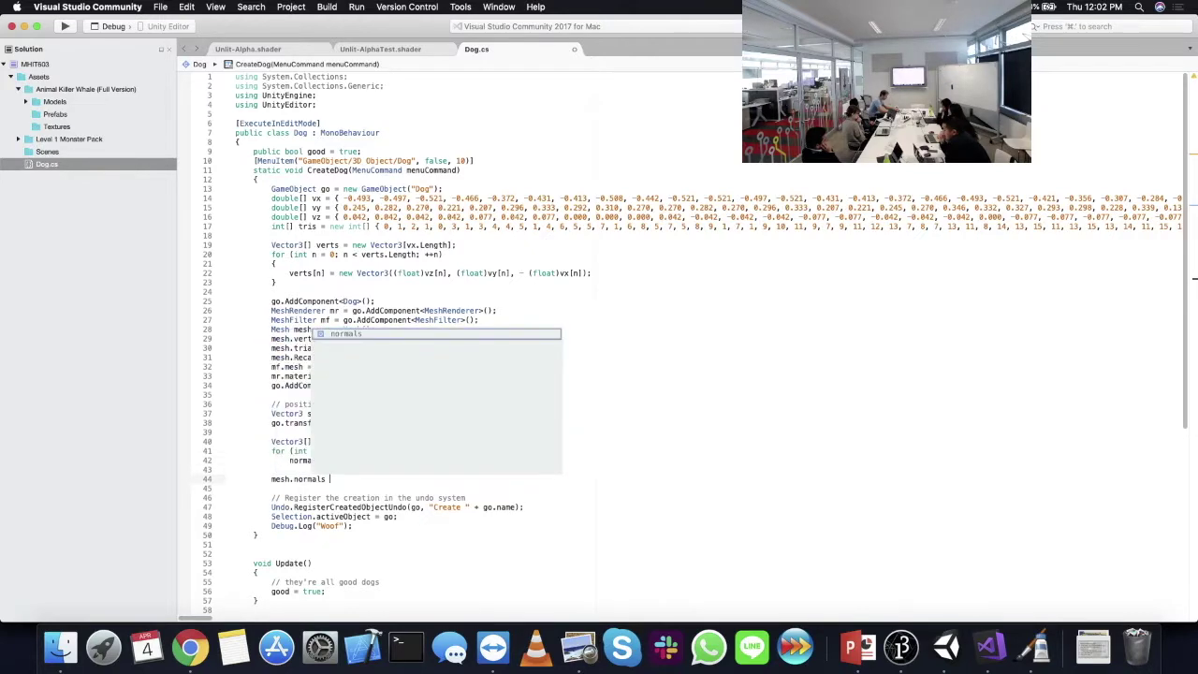
type("= normals;")
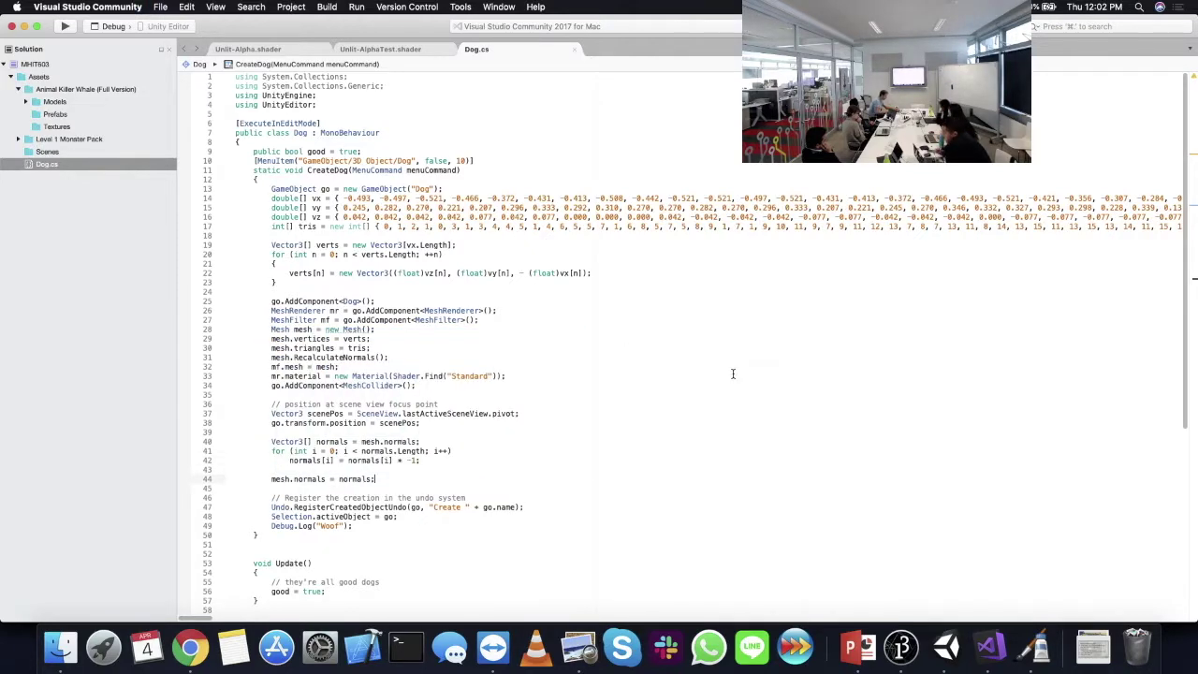
- Switch to Unity and delete the existing Dog and Killer_whale_FV_IP objects from the scene
key("super+Tab")
left_click(41, 116)
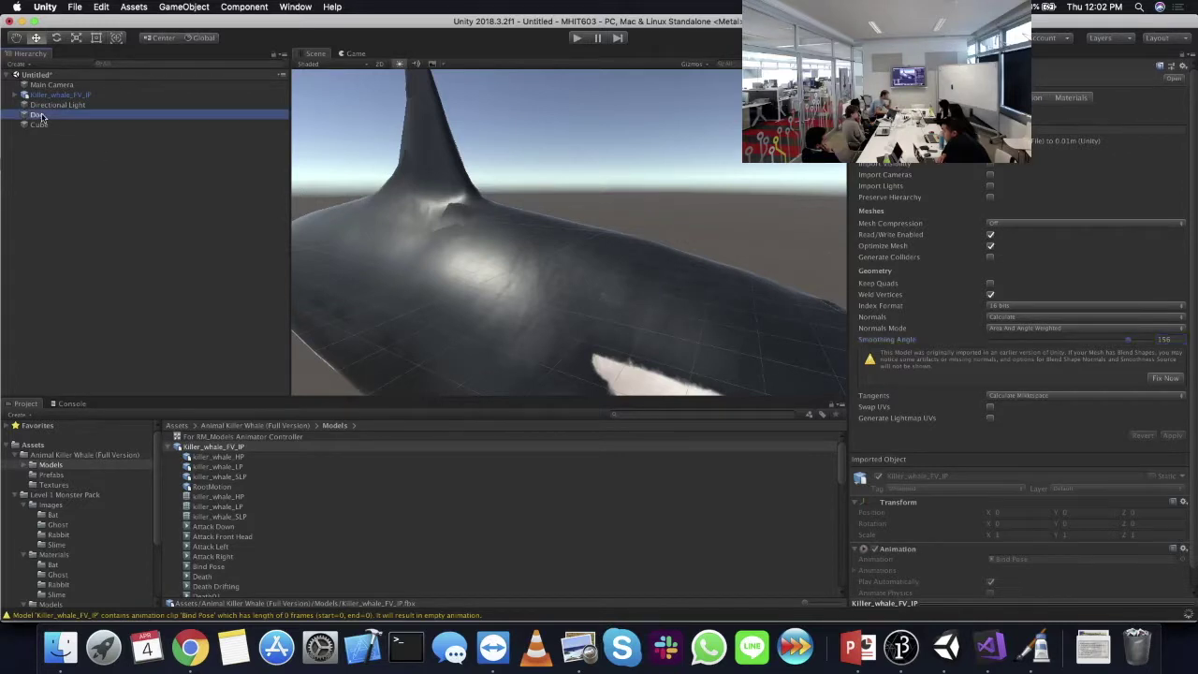
right_click(41, 116)
left_click(79, 175)
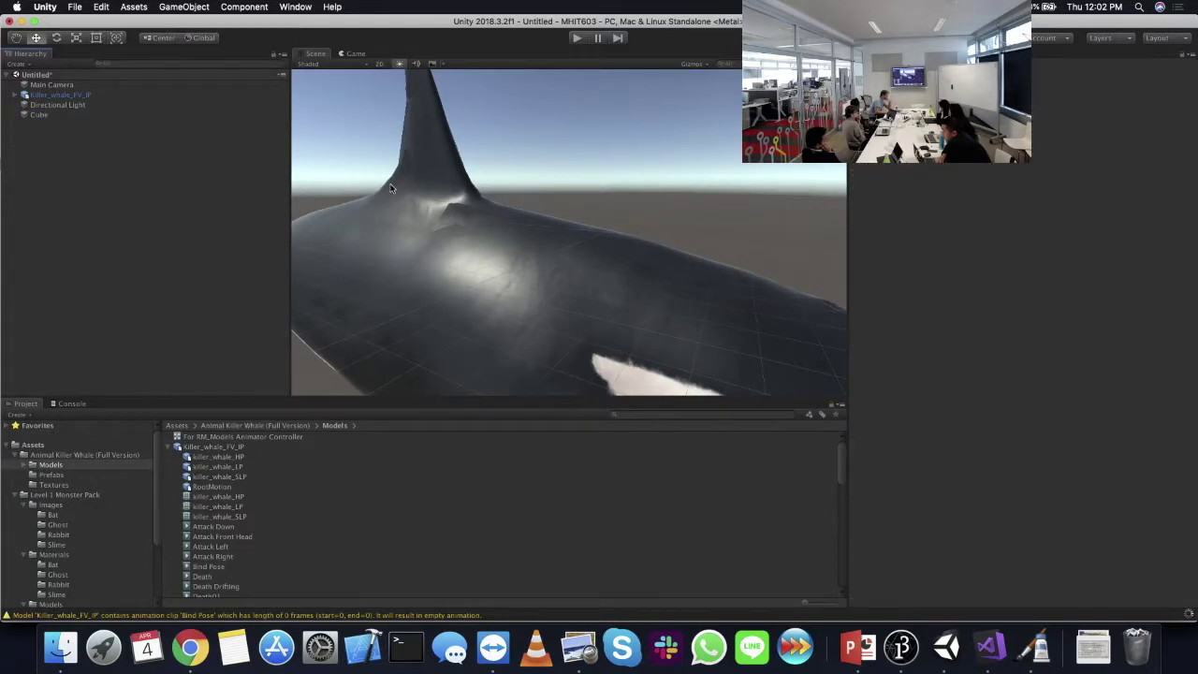
left_click(366, 240)
right_click(37, 96)
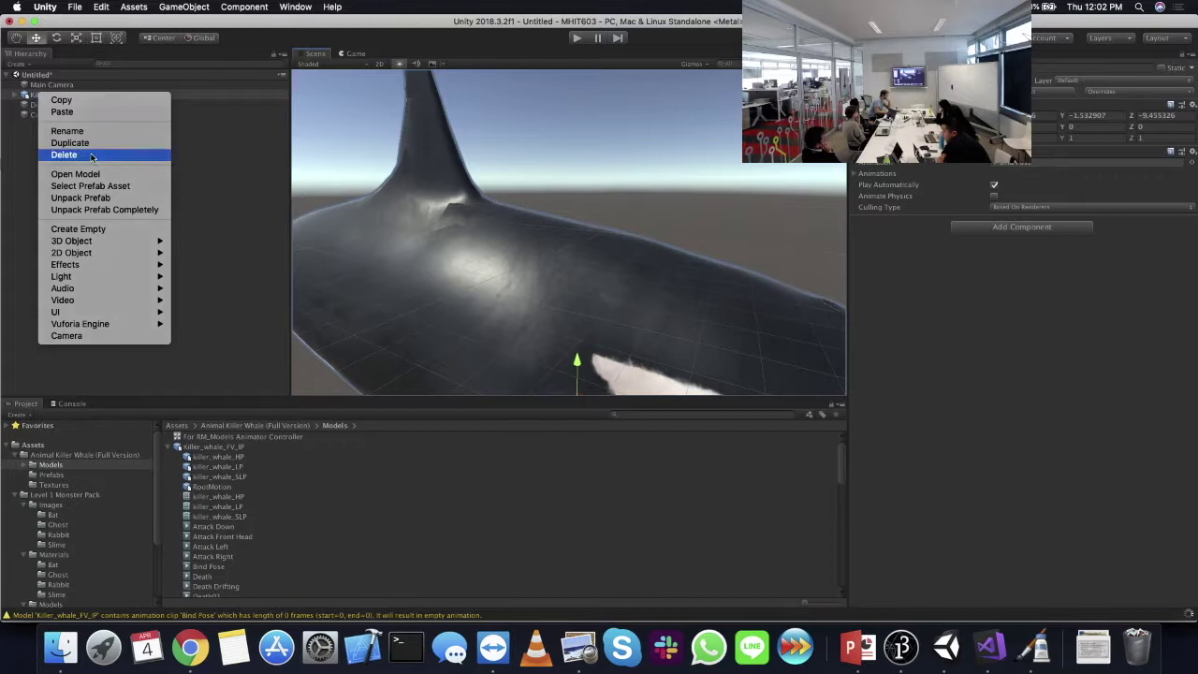
left_click(95, 155)
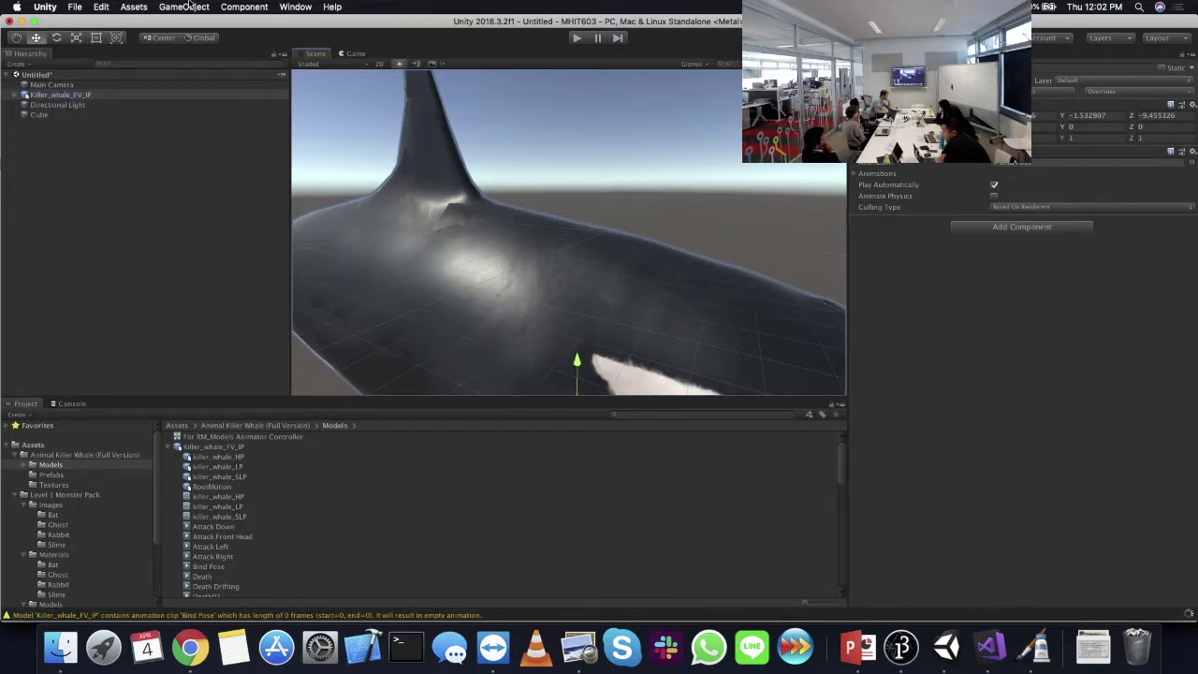
key("super+BackSpace")
- Create a new Dog 3D object, frame it in the scene and inspect the shading from its flipped normals
left_click(184, 8)
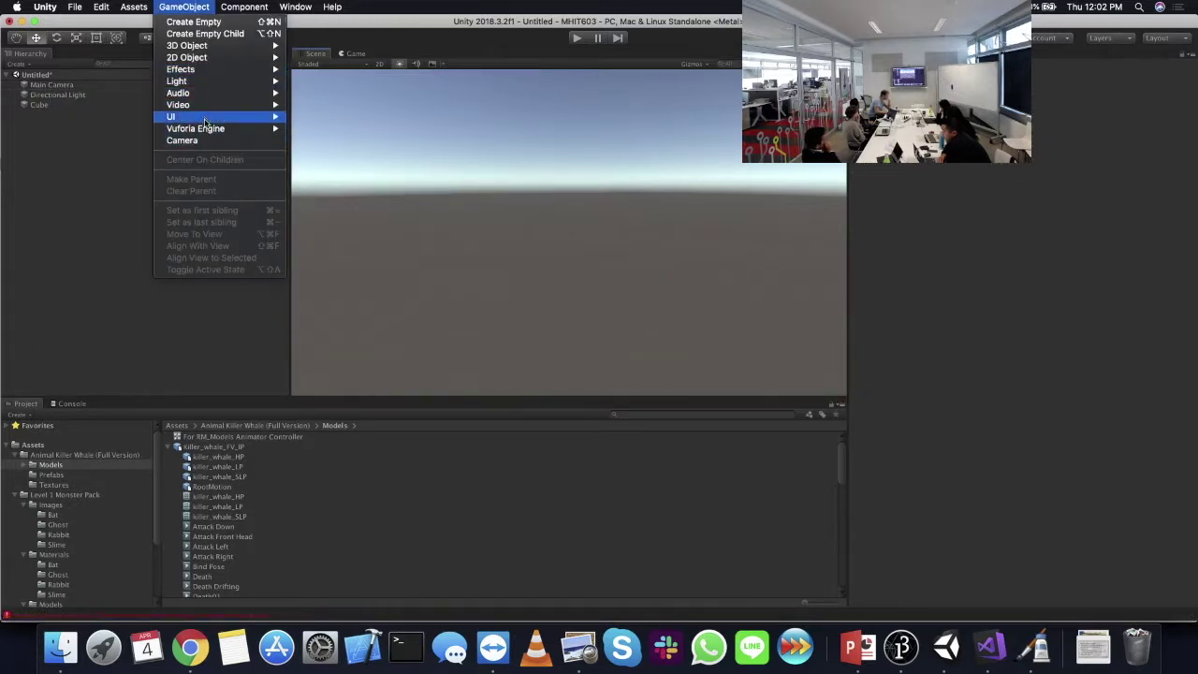
mouse_move(213, 45)
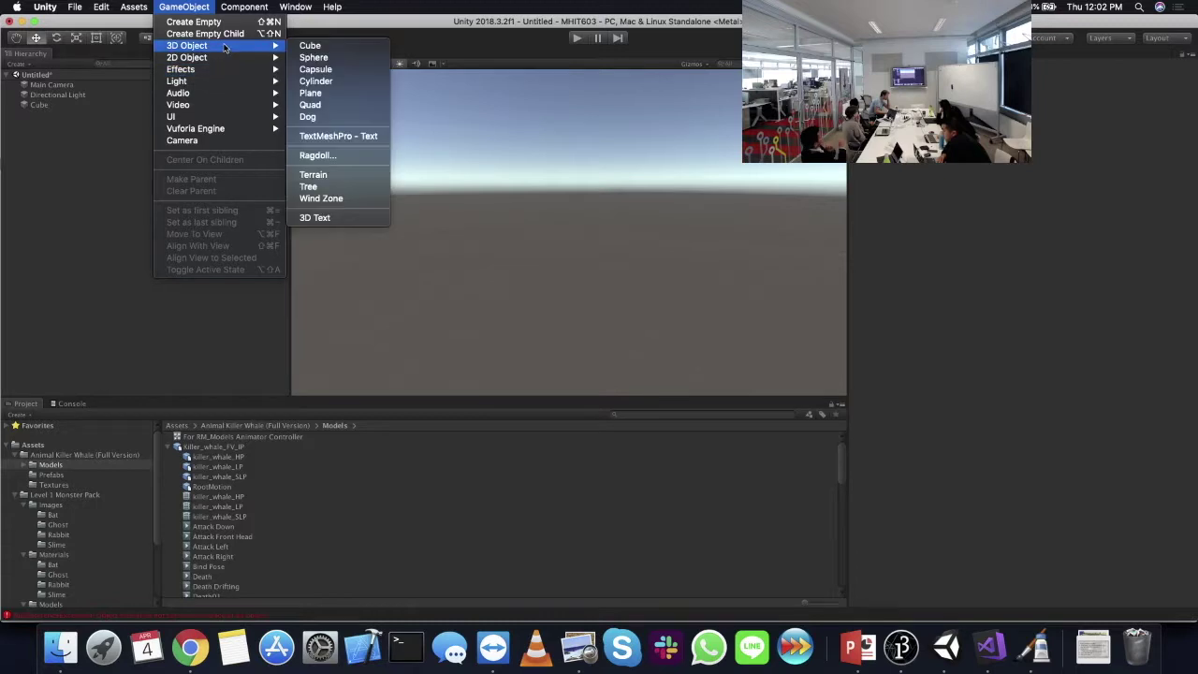
left_click(329, 120)
key("f")
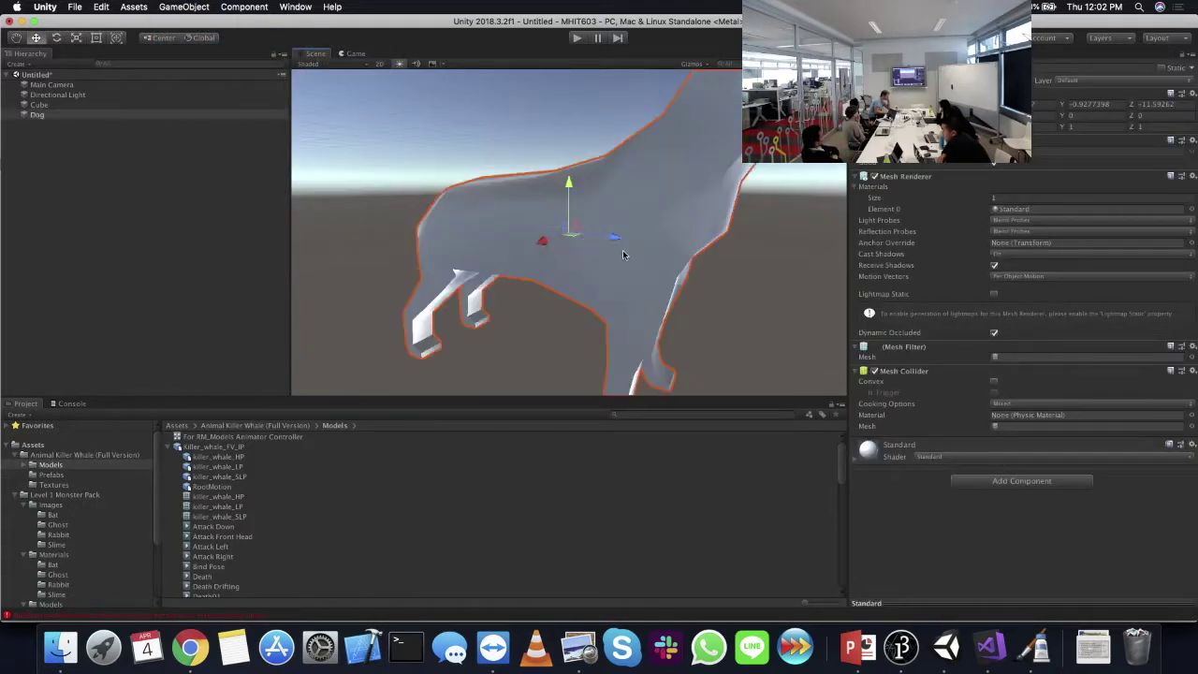
left_click_drag(624, 250, 246, 172, "alt")
right_click_drag(444, 176, 323, 127)
middle_click_drag(552, 172, 540, 250)
left_click_drag(540, 250, 808, 214, "alt")
left_click_drag(384, 248, 533, 312, "alt")
- Switch to Visual Studio, comment out the "mesh.normals = normals;" line in Dog.cs and save the script
key("super+Tab")
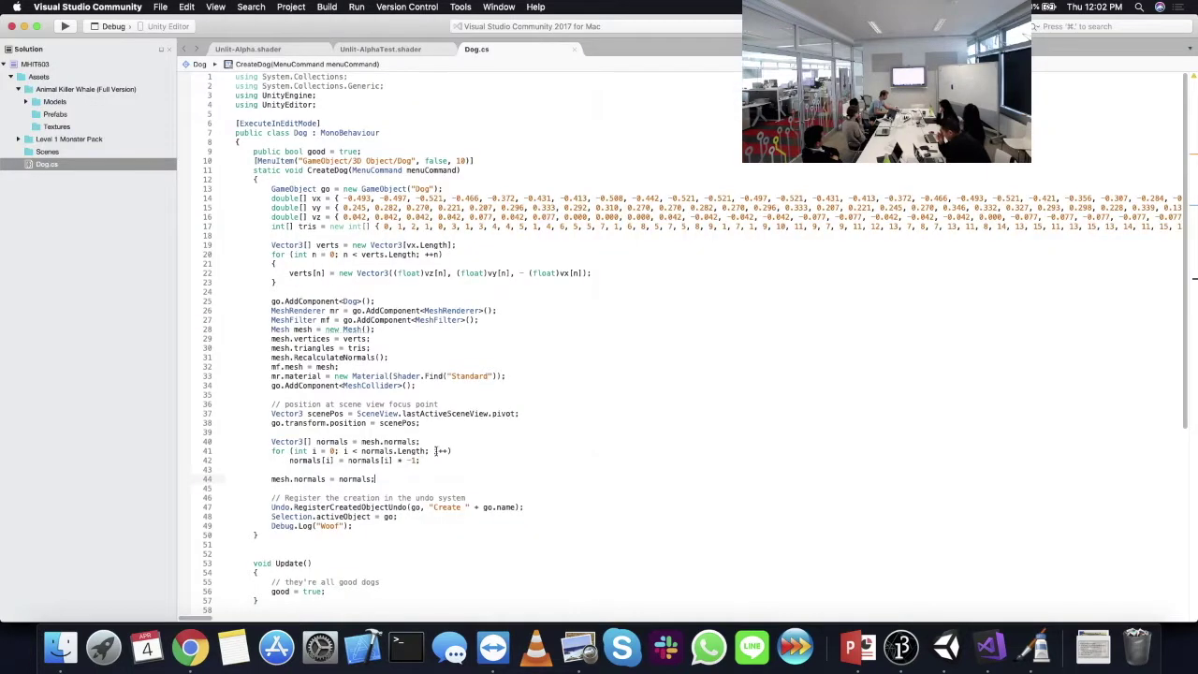
left_click(316, 471)
type("/")
key("super+s")
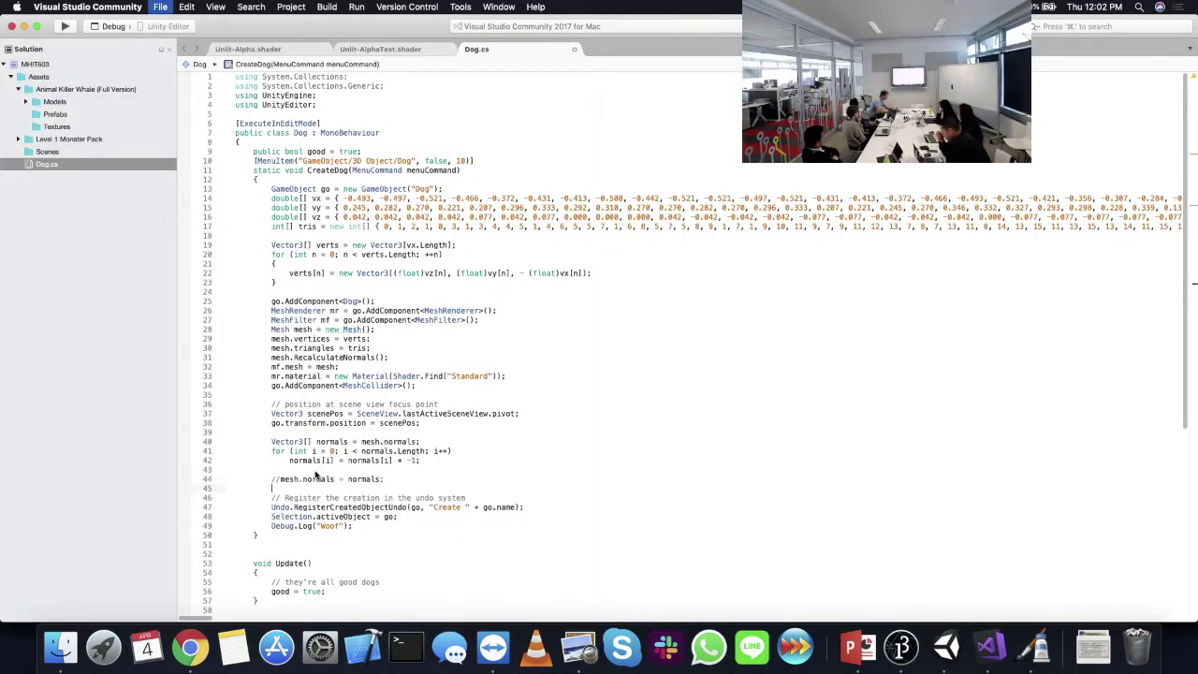
- Return to Unity and create a second Dog beside the first to compare the two dogs' shading
key("super+Tab")
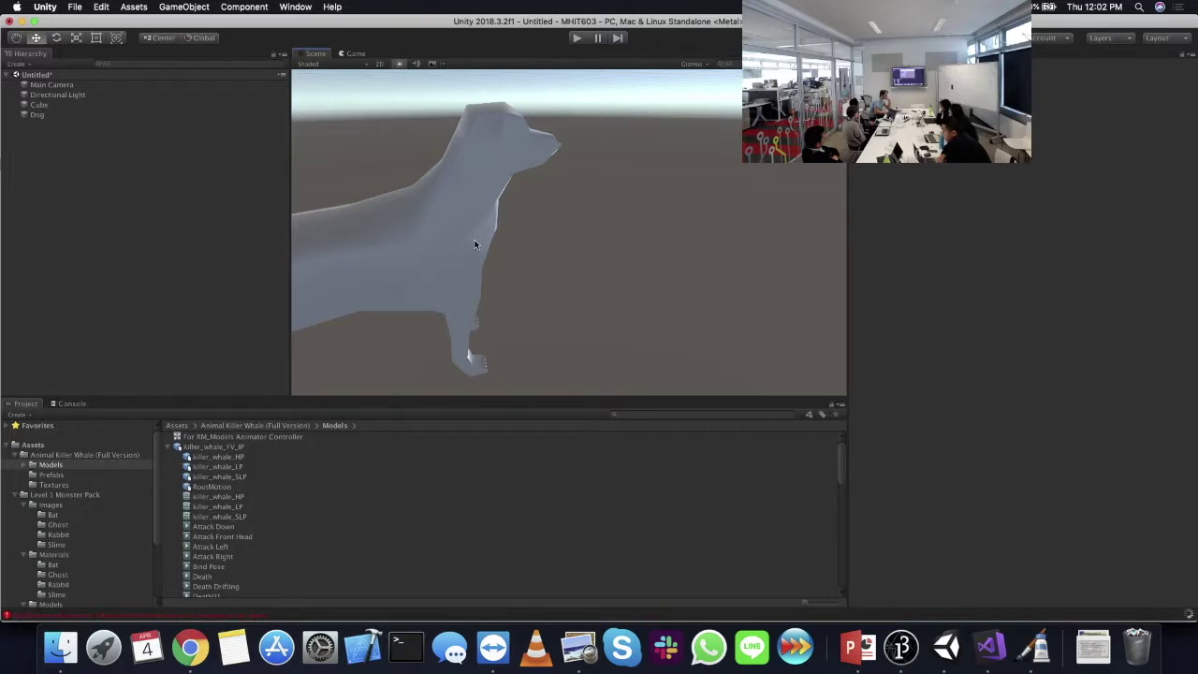
left_click_drag(467, 237, 419, 214, "alt")
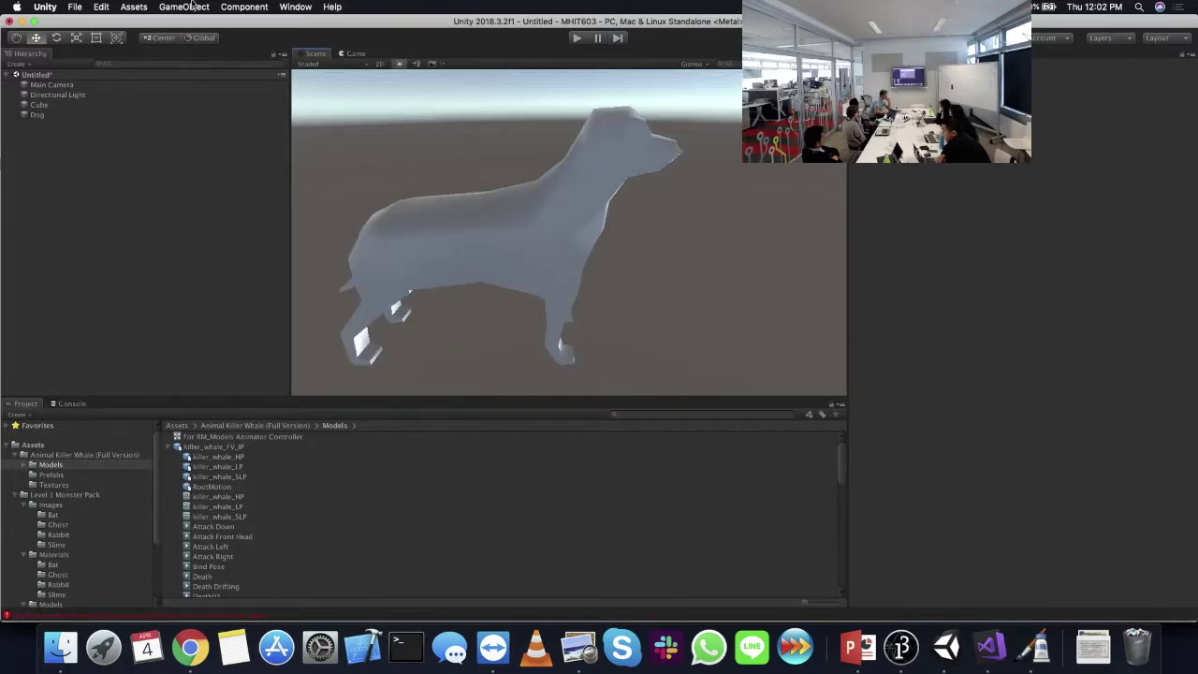
left_click(185, 7)
mouse_move(193, 80)
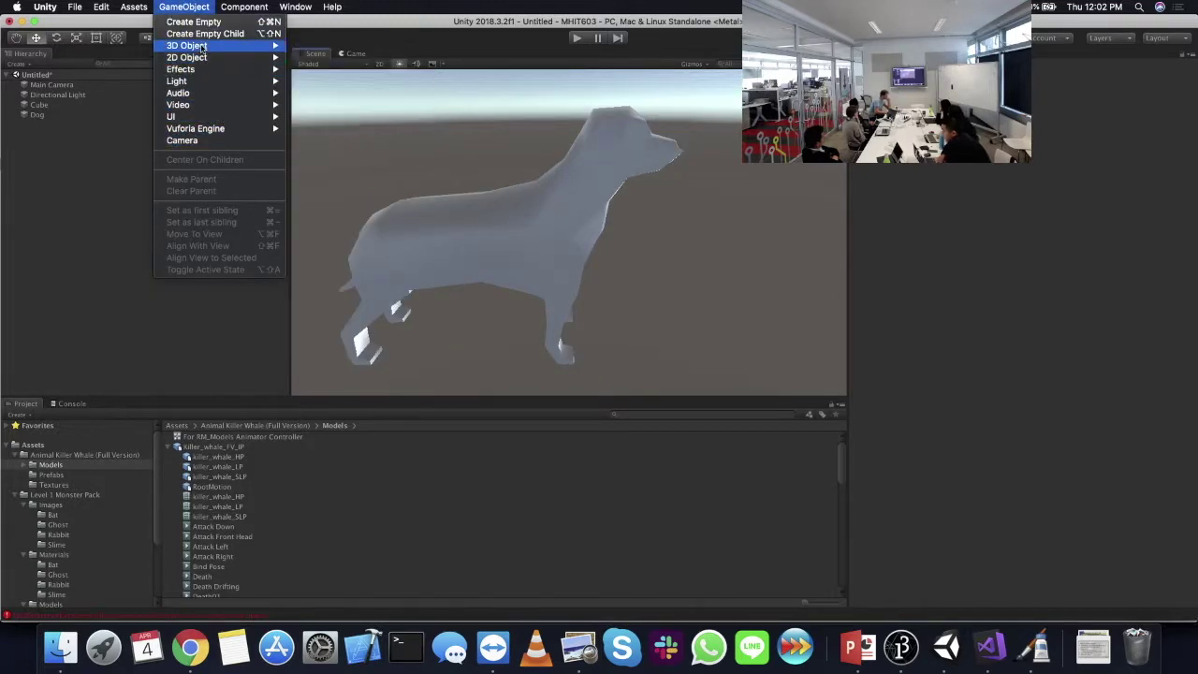
mouse_move(191, 45)
left_click(317, 118)
left_click_drag(566, 188, 518, 194, "alt")
mouse_move(626, 238)
left_mouse_down("alt")
mouse_move(559, 255)
mouse_move(466, 212)
mouse_move(514, 198)
mouse_move(381, 193)
mouse_move(577, 182)
mouse_move(713, 250)
mouse_move(591, 205)
mouse_move(573, 217)
mouse_move(564, 248)
mouse_move(645, 420)
mouse_move(558, 320)
mouse_move(627, 288)
mouse_move(556, 210)
left_mouse_up("alt")
scroll(565, 248, "up", 5)
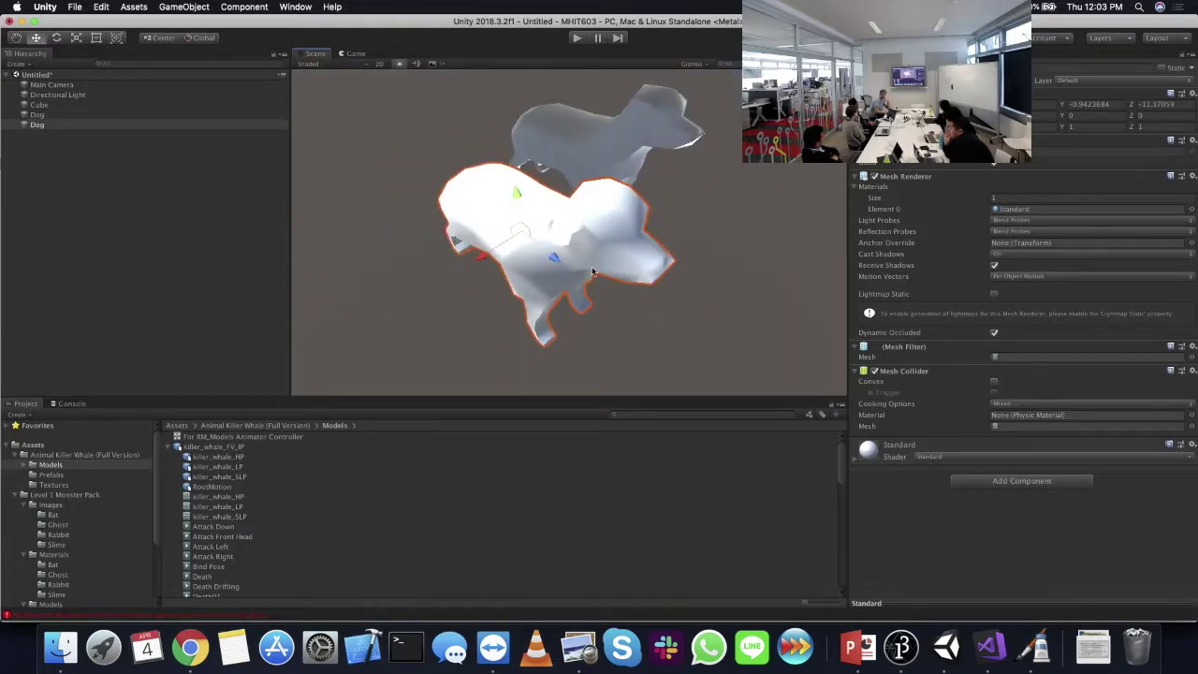
- Locate the Directional Light and examine how it lights the two dogs from the front, below and above
double_click(52, 96)
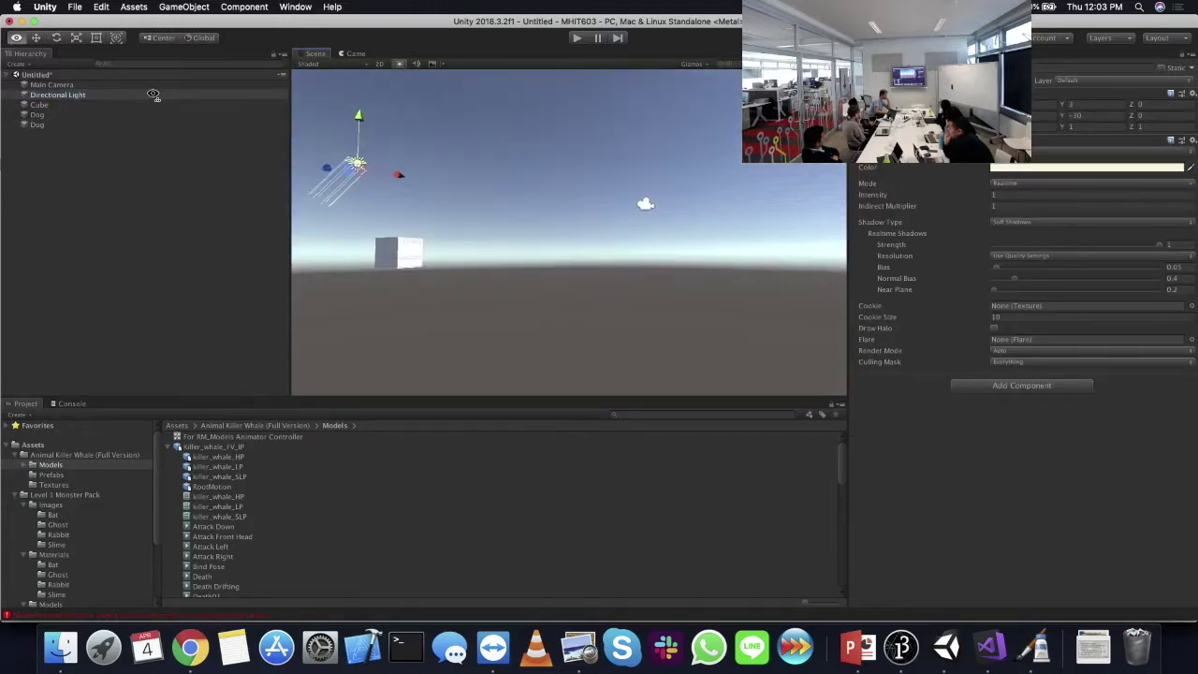
left_click_drag(397, 142, 508, 85, "alt")
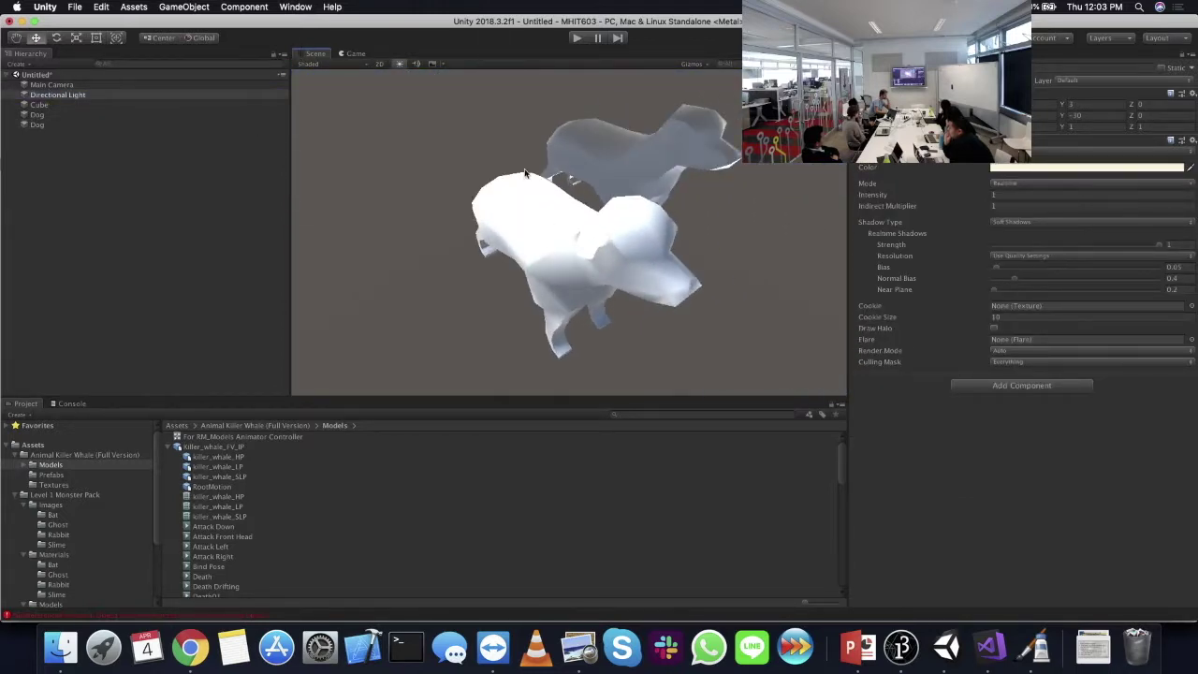
left_click_drag(584, 260, 755, 252, "alt")
middle_click_drag(552, 232, 684, 227)
left_click_drag(683, 228, 567, 194, "alt")
middle_click_drag(457, 215, 476, 244)
right_click_drag(530, 281, 612, 262)
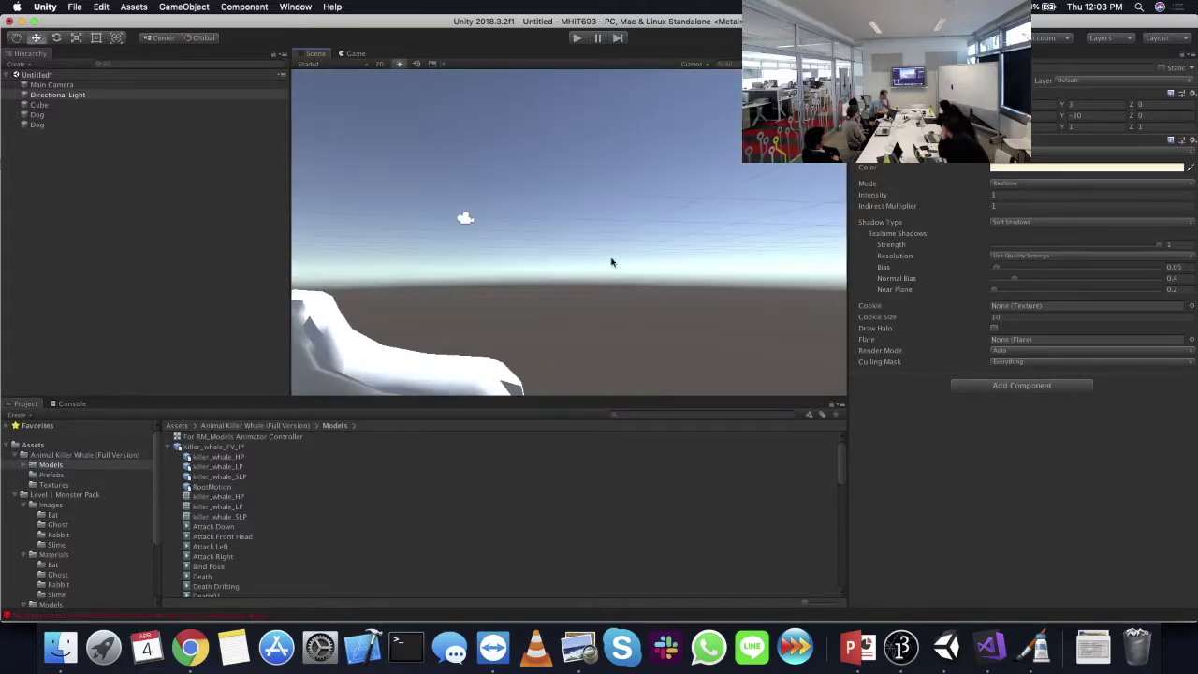
right_click_drag(513, 324, 578, 302)
middle_click_drag(578, 302, 752, 177)
scroll(751, 177, "down", 5)
right_click_drag(752, 177, 792, 197)
scroll(762, 219, "down", 8)
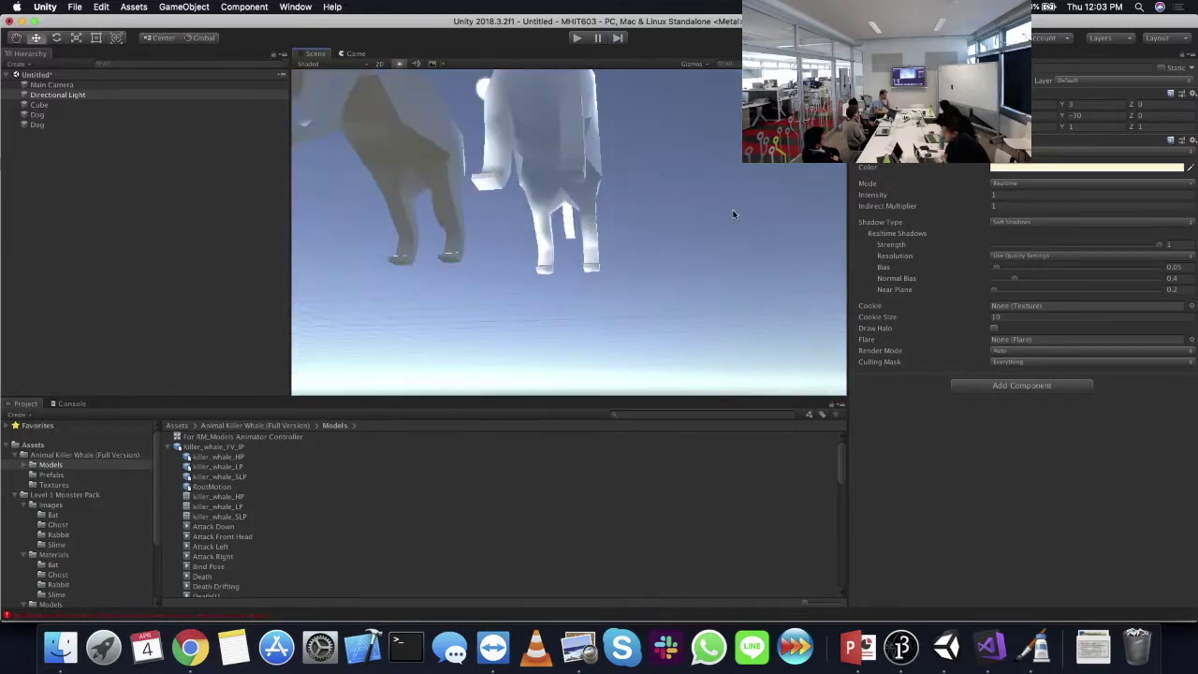
left_click_drag(733, 214, 621, 215, "alt")
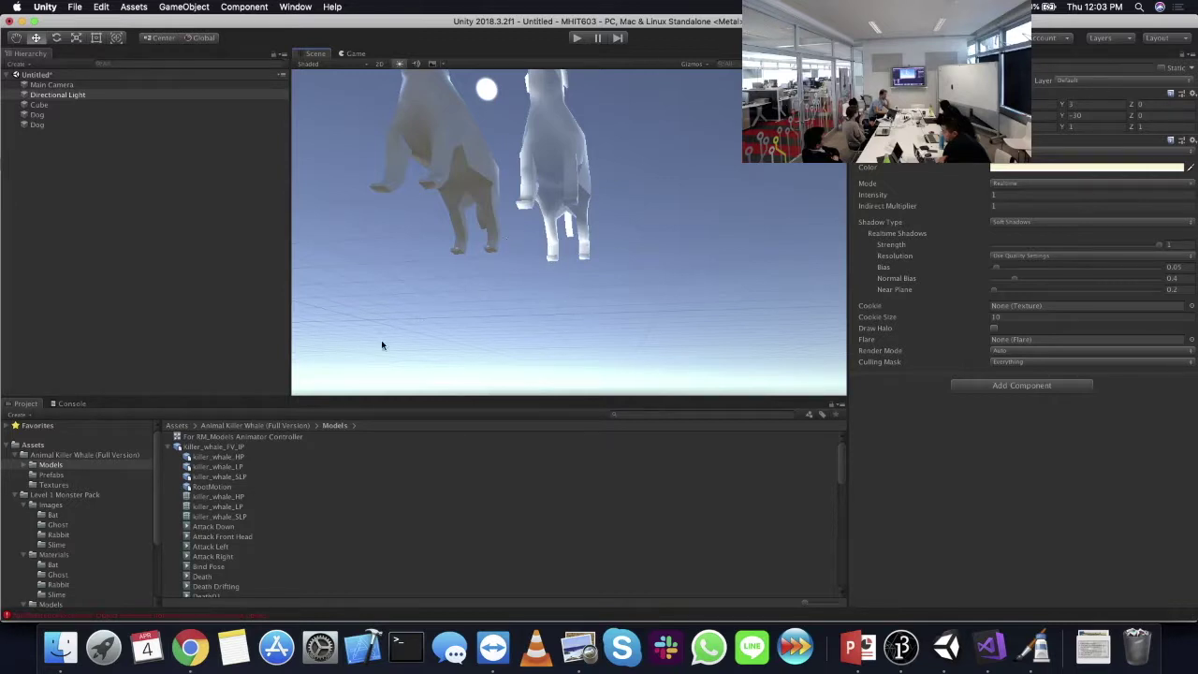
left_click_drag(537, 147, 657, 62, "alt")
left_click_drag(706, 110, 628, 190, "alt")
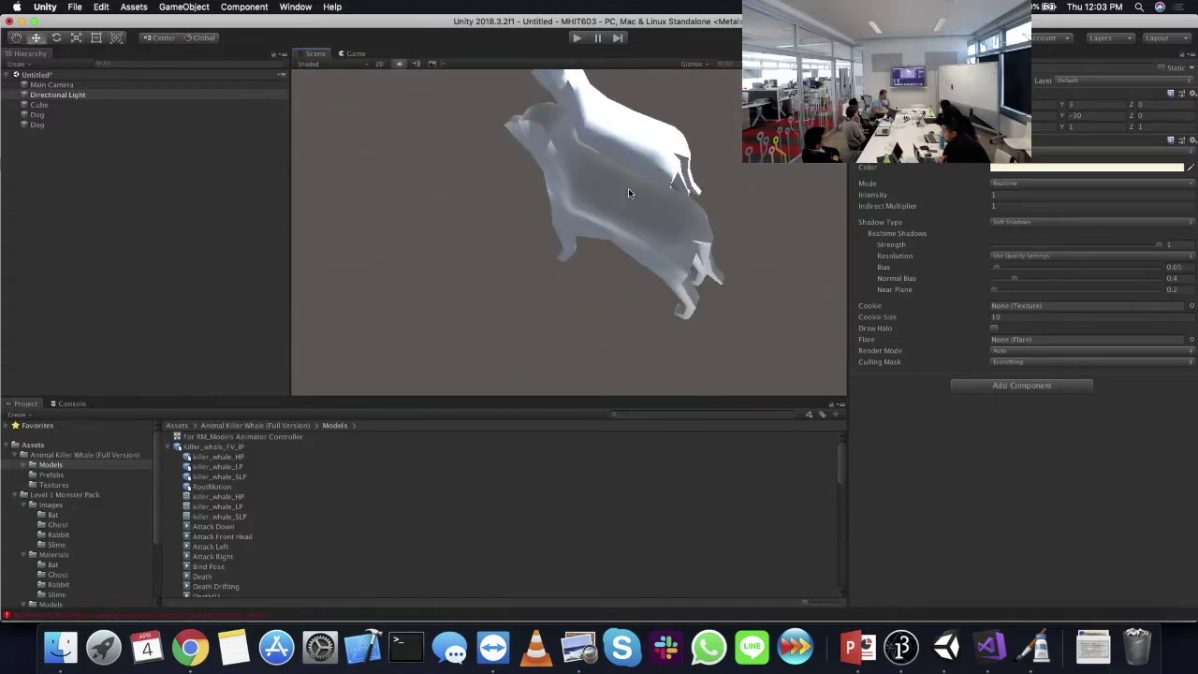
- Try lighting the two dogs with an added point light, and delete that light again
left_click(244, 7)
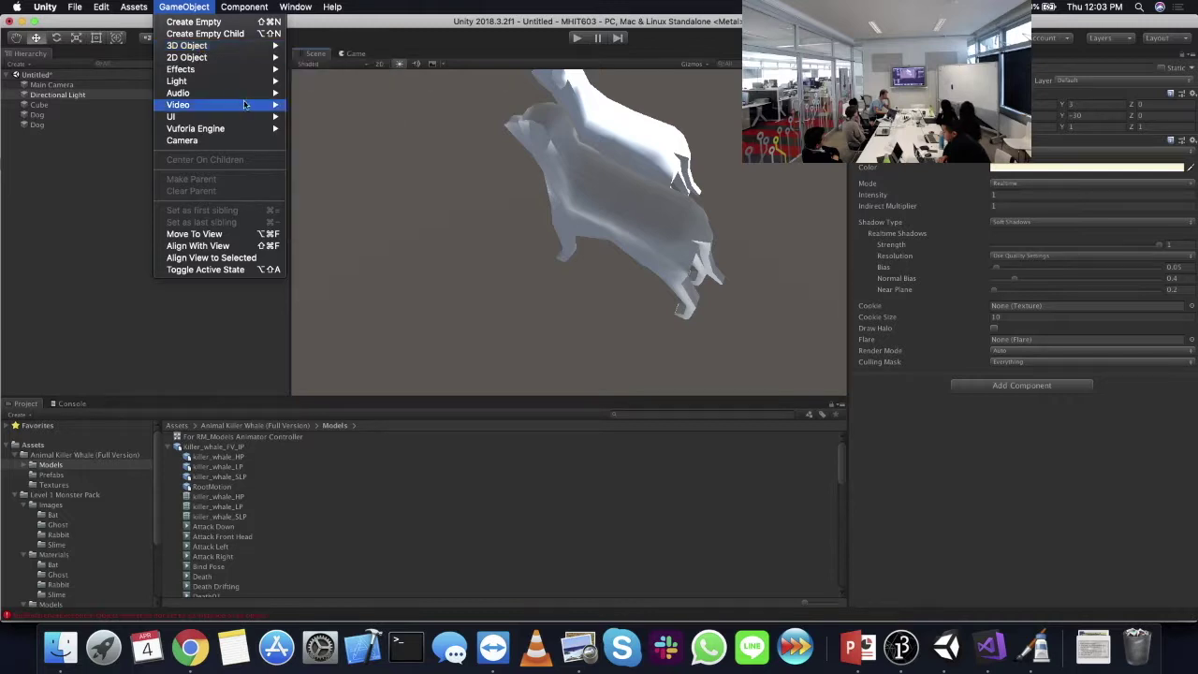
mouse_move(225, 84)
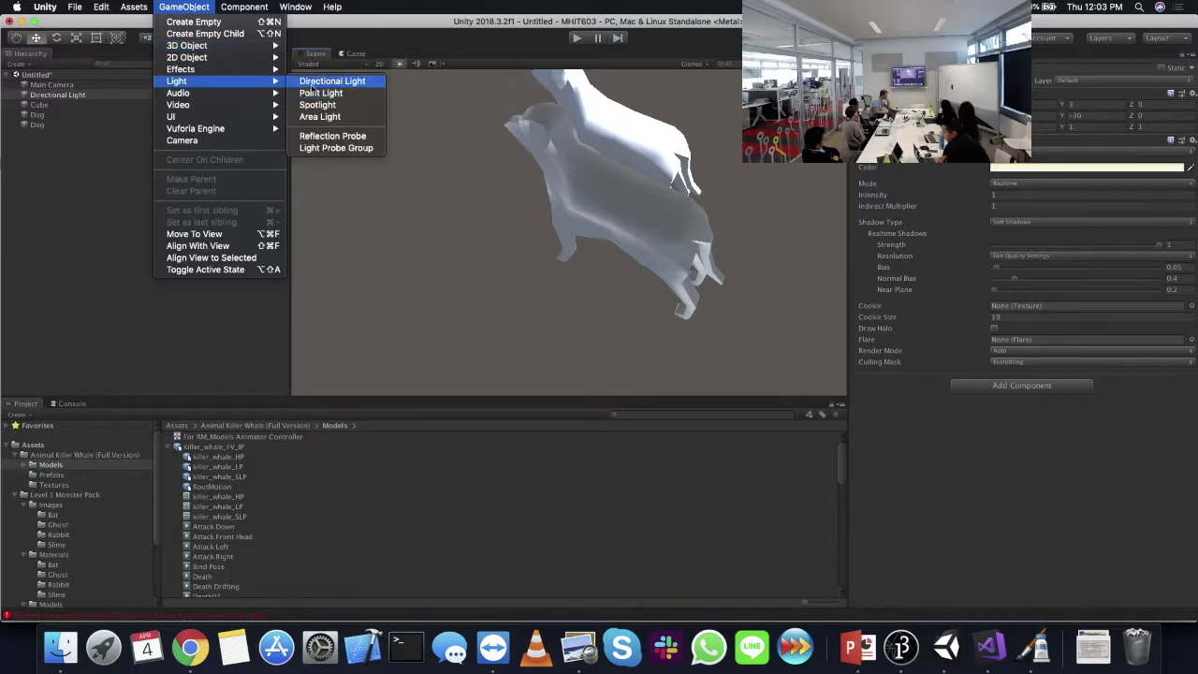
left_click(314, 93)
mouse_move(569, 236)
left_mouse_down()
mouse_move(674, 140)
mouse_move(682, 257)
mouse_move(549, 253)
mouse_move(611, 426)
mouse_move(459, 389)
mouse_move(684, 211)
mouse_move(640, 255)
mouse_move(471, 364)
mouse_move(579, 206)
mouse_move(614, 274)
mouse_move(421, 349)
mouse_move(361, 246)
mouse_move(548, 255)
mouse_move(594, 200)
mouse_move(797, 201)
mouse_move(567, 214)
mouse_move(526, 287)
mouse_move(508, 285)
mouse_move(546, 337)
mouse_move(559, 326)
mouse_move(527, 334)
mouse_move(545, 357)
mouse_move(521, 366)
mouse_move(722, 123)
mouse_move(699, 144)
left_mouse_up()
right_click(125, 135)
left_click(154, 197)
- Select the dog with flipped normals, expand its Standard material settings and inspect its surface up close
left_click_drag(525, 195, 377, 174, "alt")
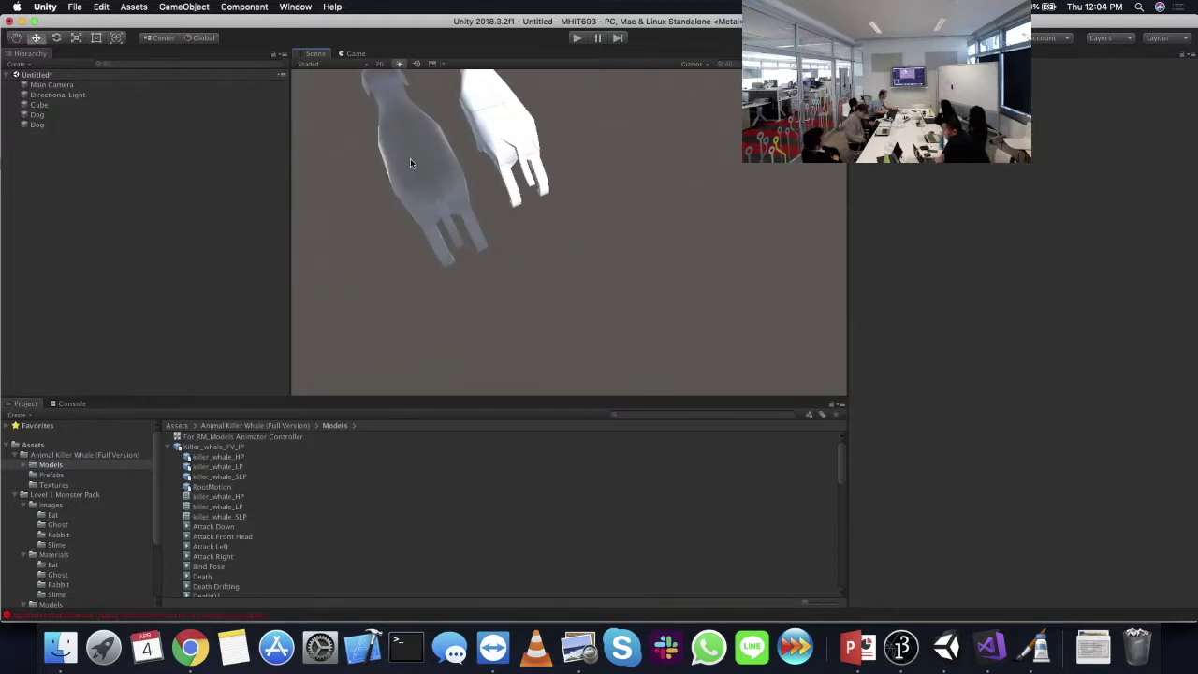
left_click(421, 157)
middle_click_drag(423, 156, 565, 220)
left_click(875, 451)
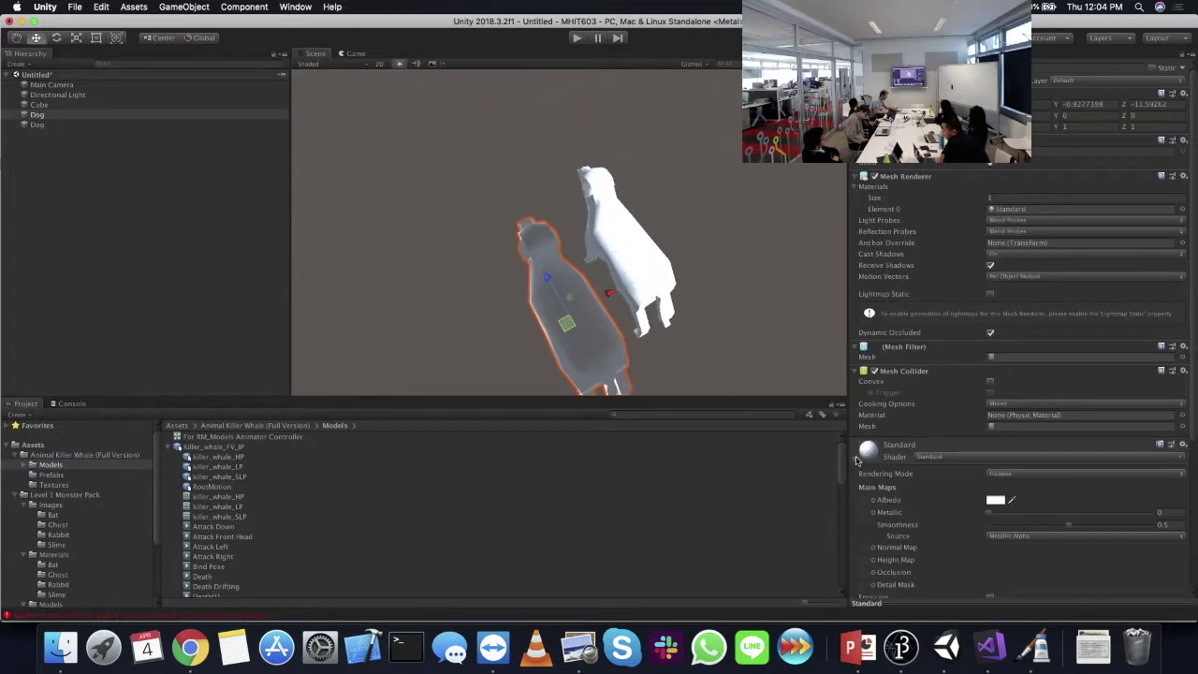
scroll(913, 484, "down", 3)
scroll(916, 484, "down", 5)
left_click_drag(562, 292, 624, 337, "alt")
scroll(626, 238, "up", 3)
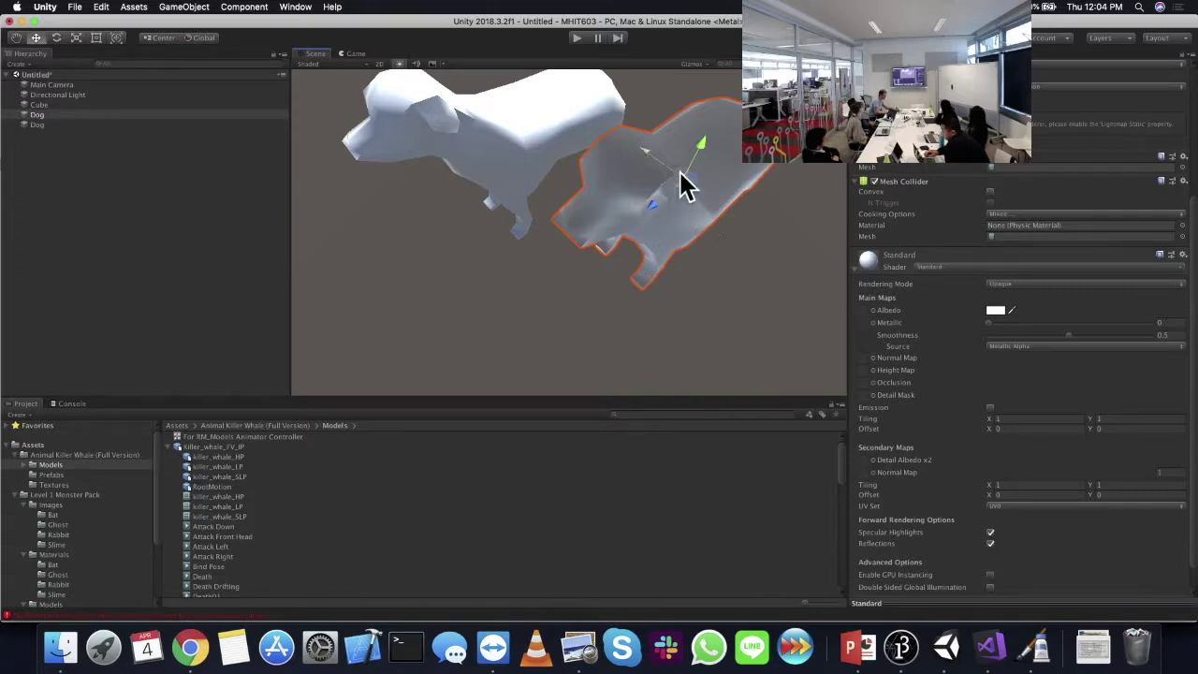
- Switch to PowerPoint to review the Normals slide
key("super+Tab")
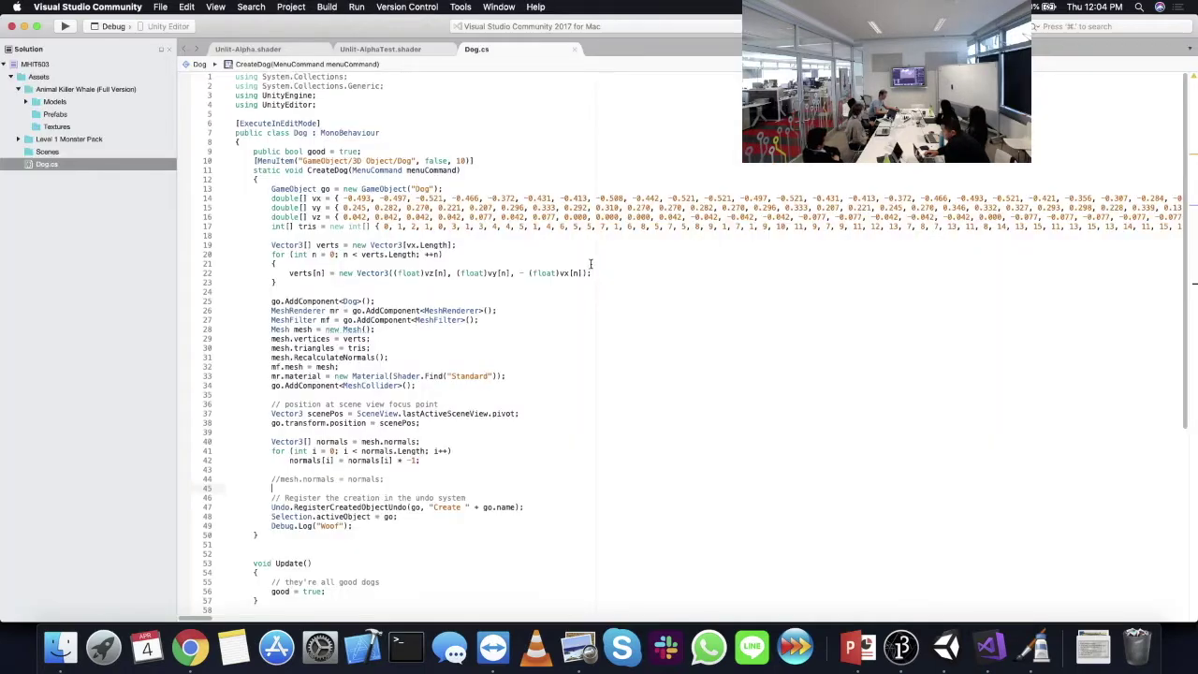
left_click(851, 646)
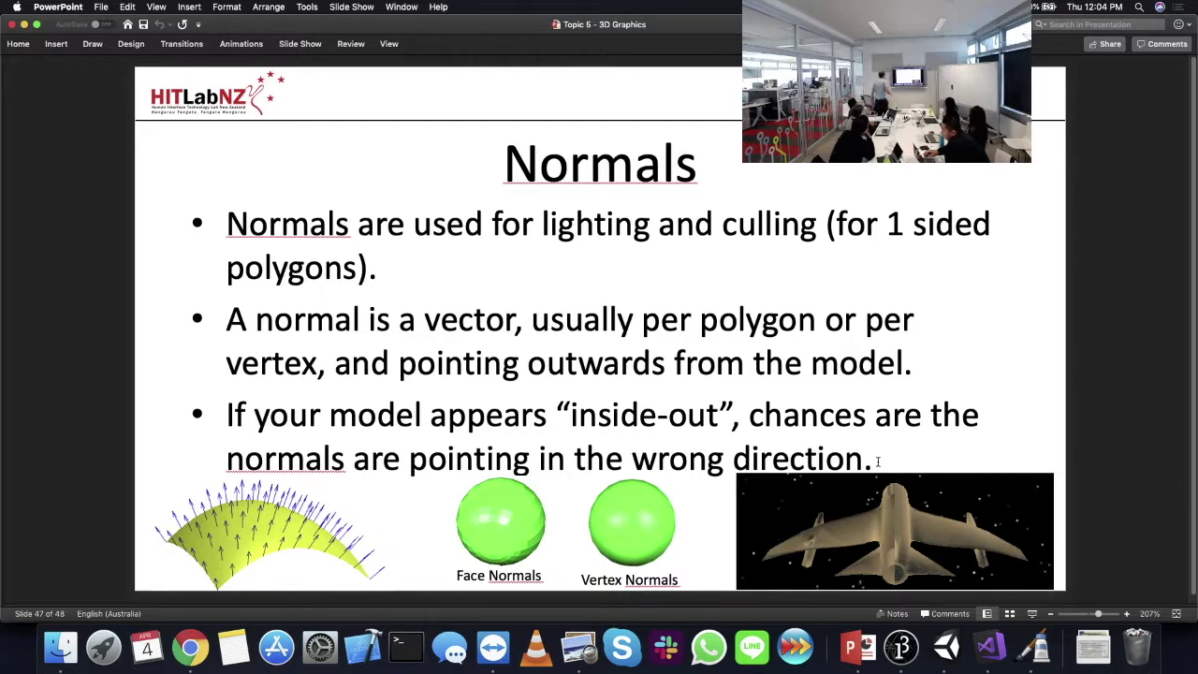
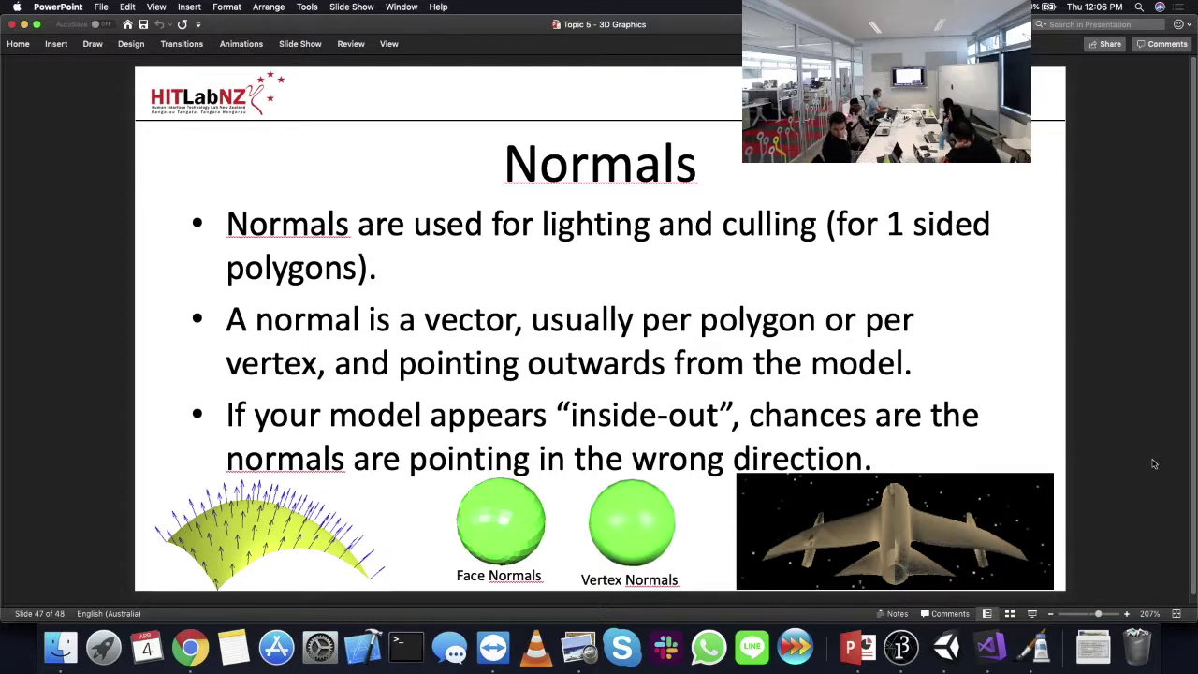
- Advance the presentation to the 3D Model Loading slide and place the cursor in its PShape reference link
key("Page_Down")
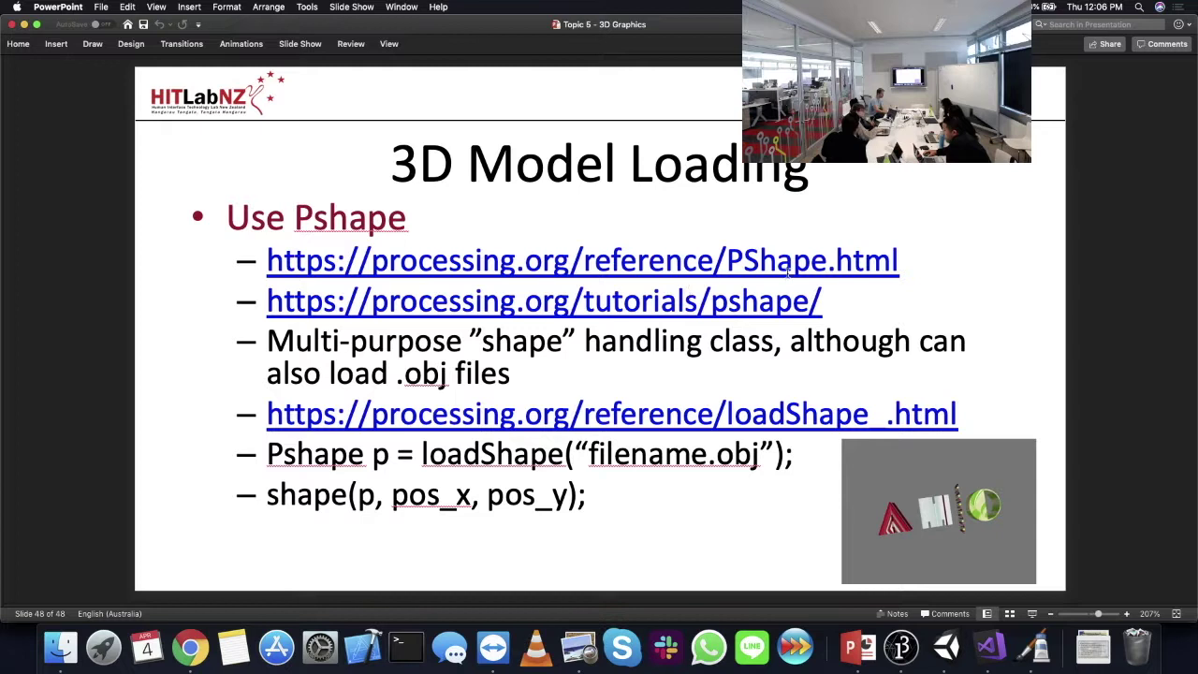
left_click(728, 264)
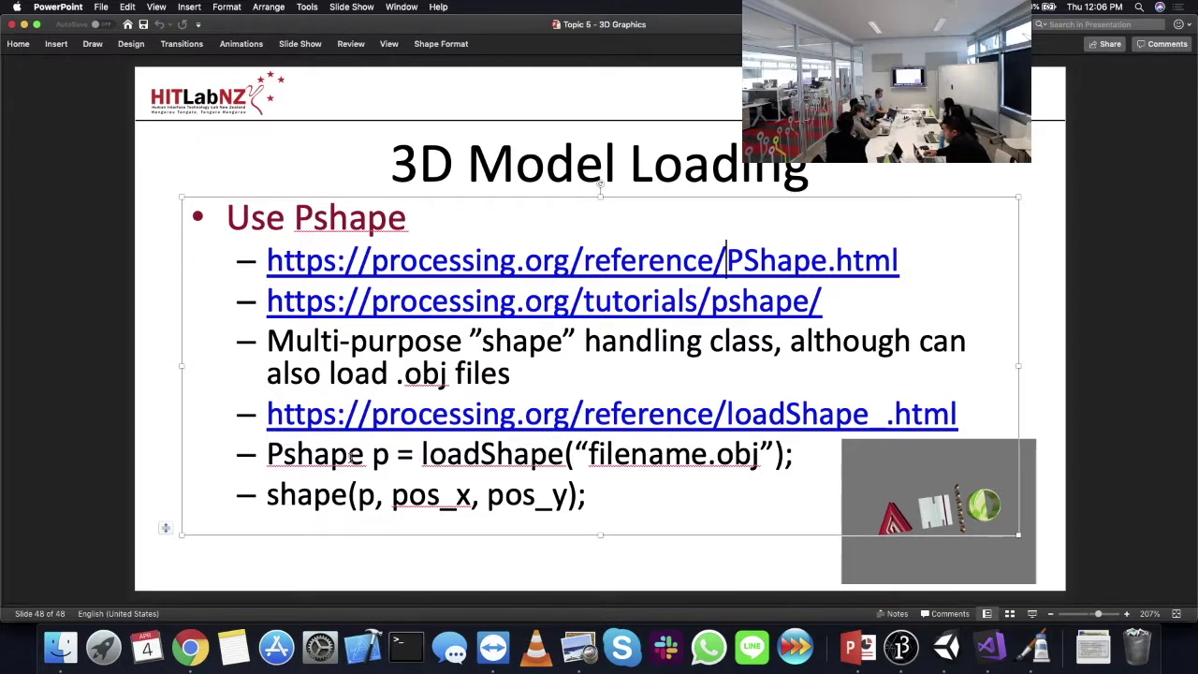
- Switch to Processing to bring up the Java Examples window beside the Explode sketch, and return to PowerPoint
left_click(946, 646)
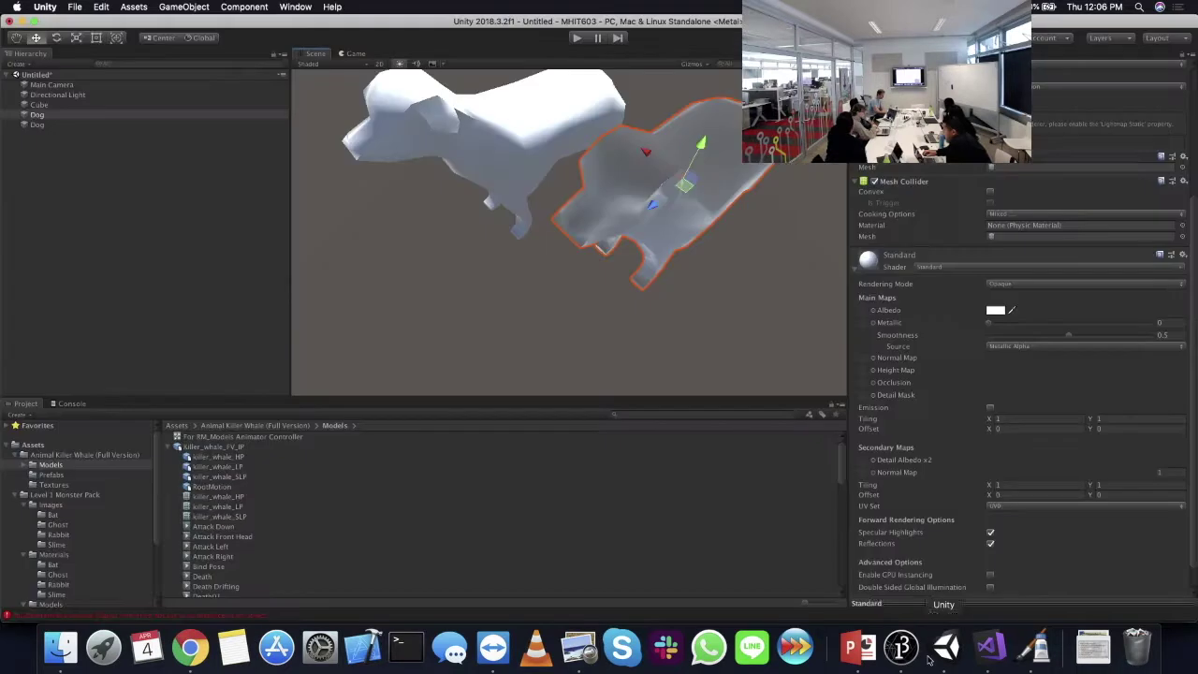
left_click(902, 646)
left_click(58, 6)
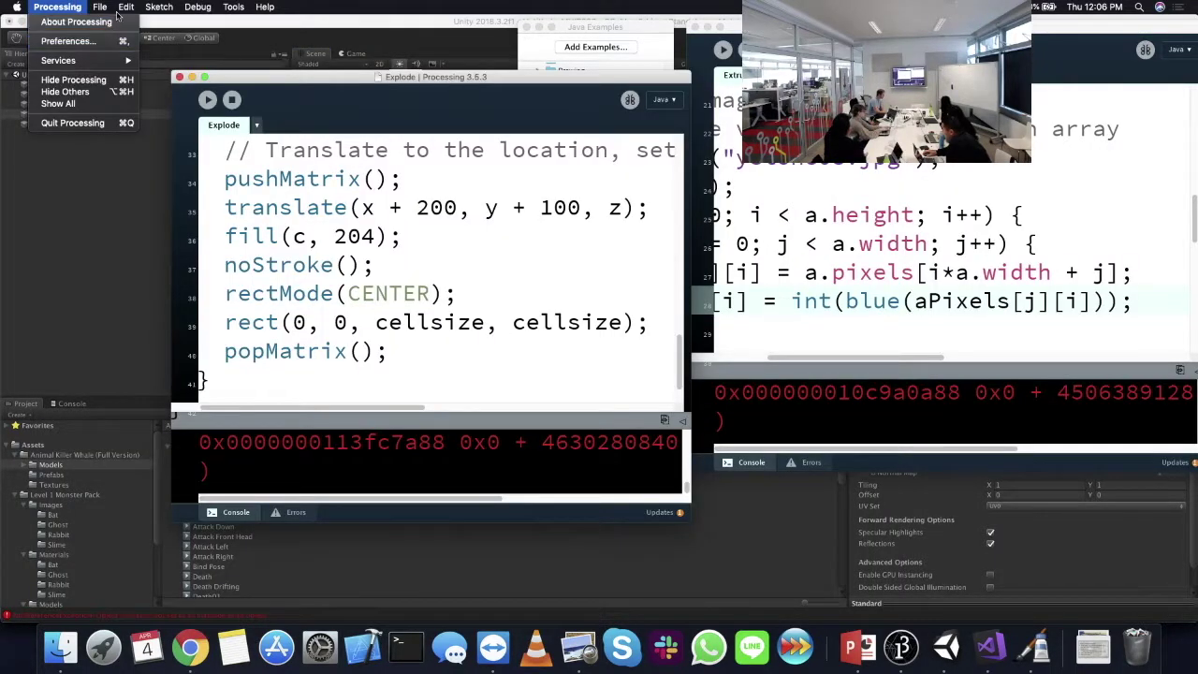
left_click(122, 72)
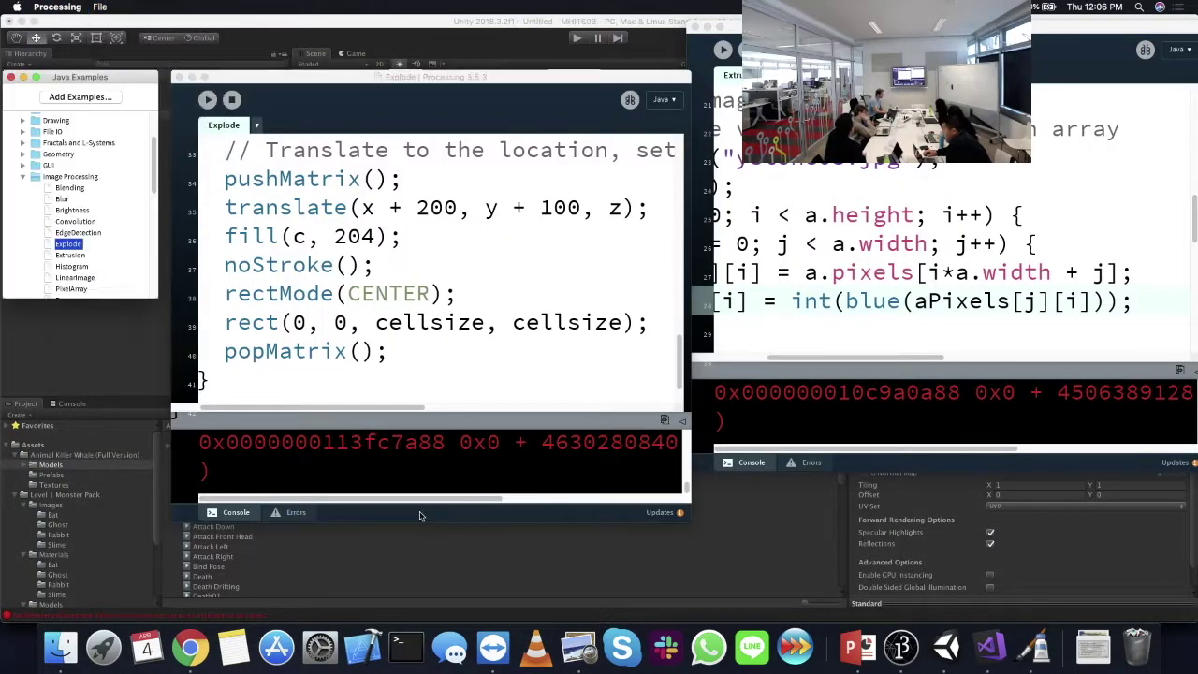
key("super+Tab")
key("super+Tab")
key("super+Tab")
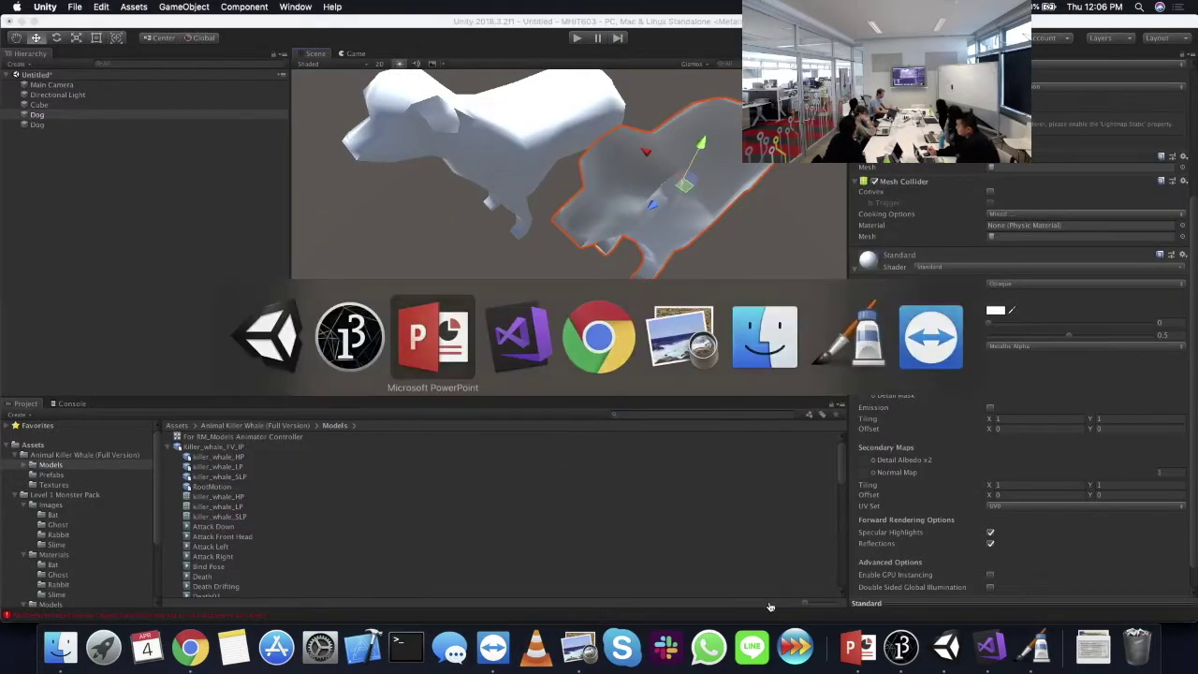
- Highlight the (“filename.obj”); part of the loadShape line on the 3D Model Loading slide
left_click_drag(565, 454, 771, 455)
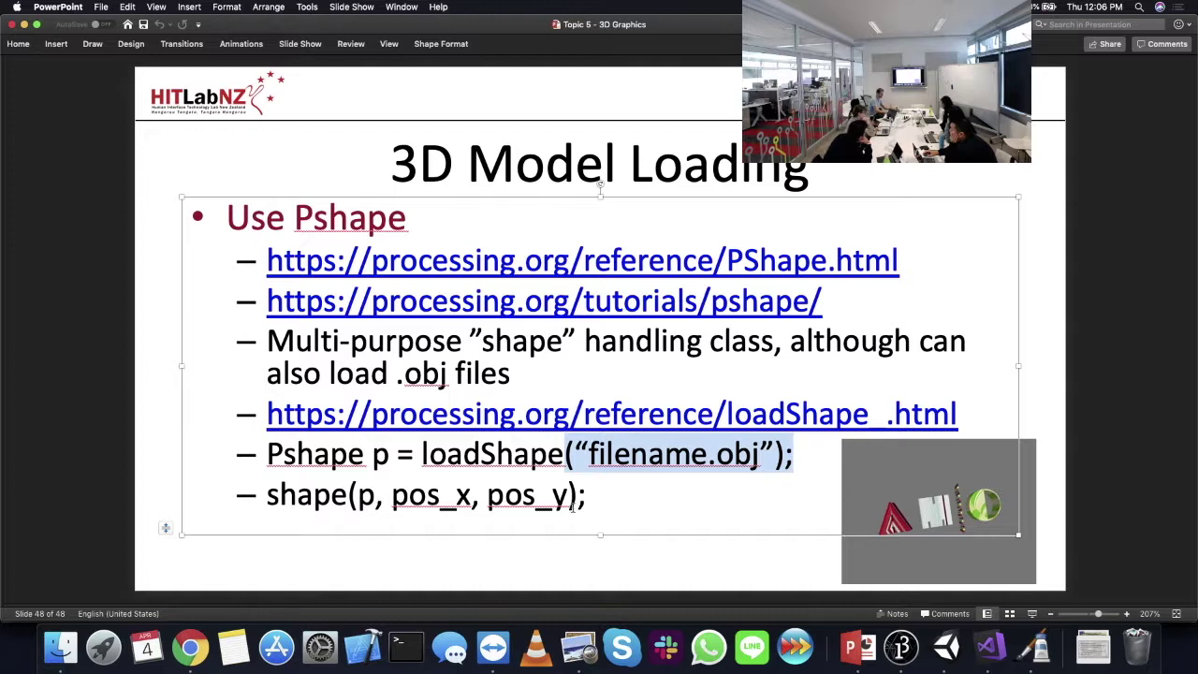
left_click(945, 648)
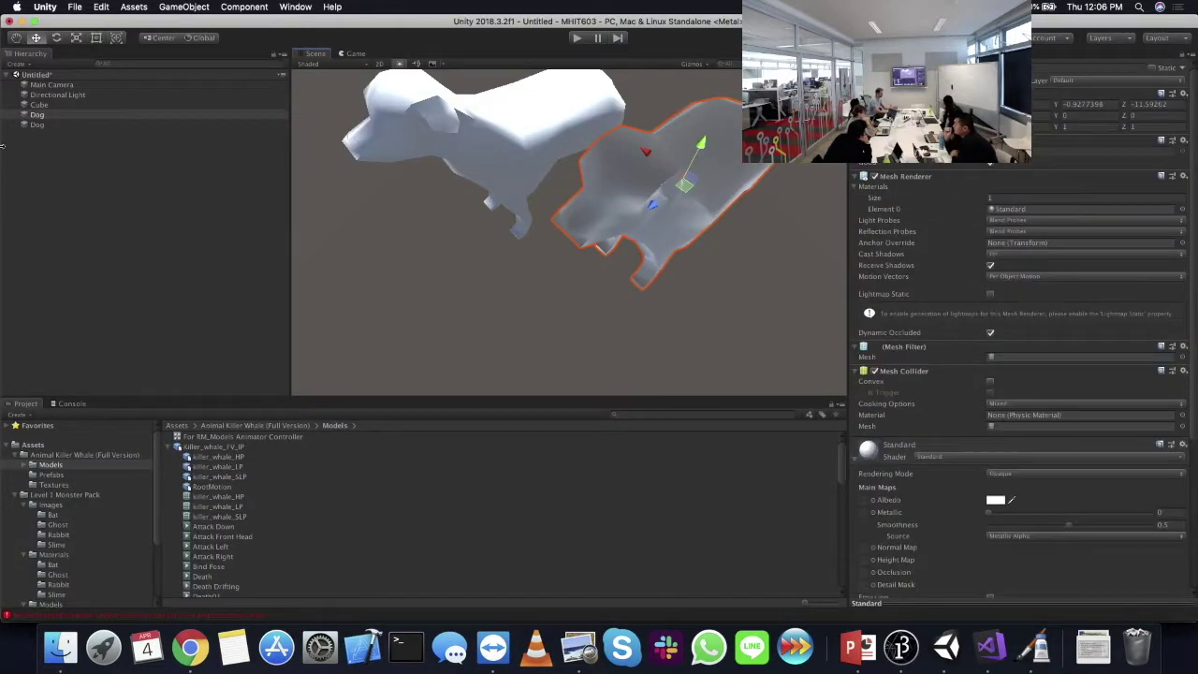
key("super+Tab")
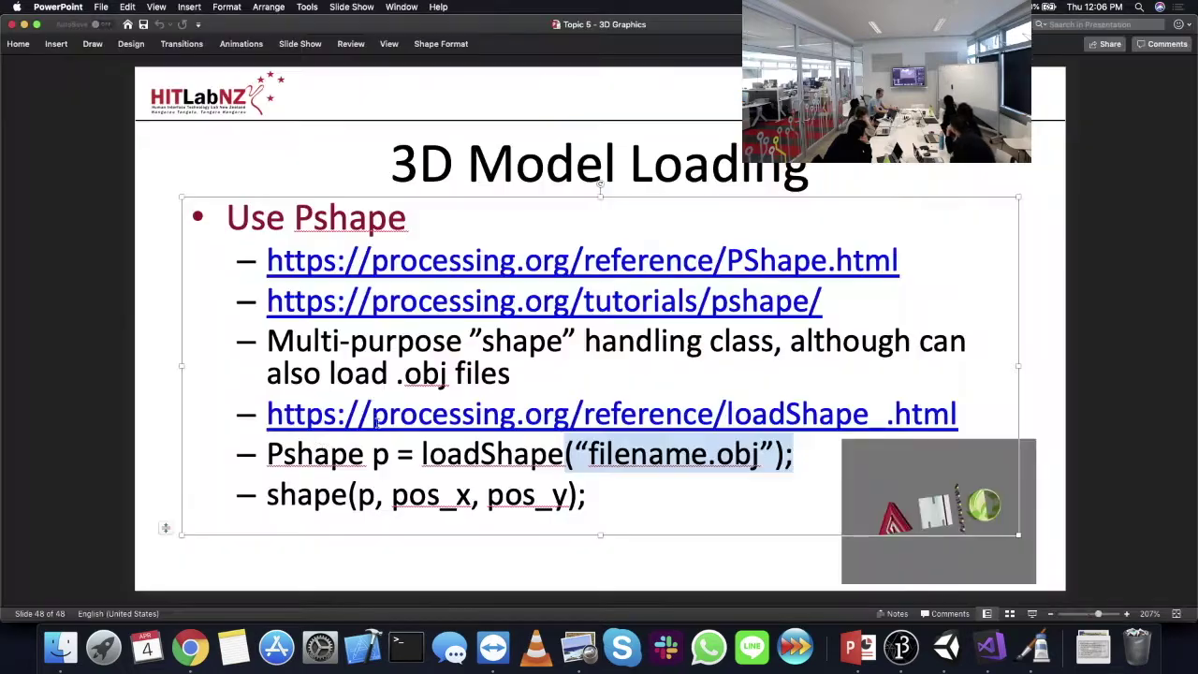
- Open the slide's PShape.html reference link in Chrome and view the page's code examples
left_click(567, 260)
right_click(569, 260)
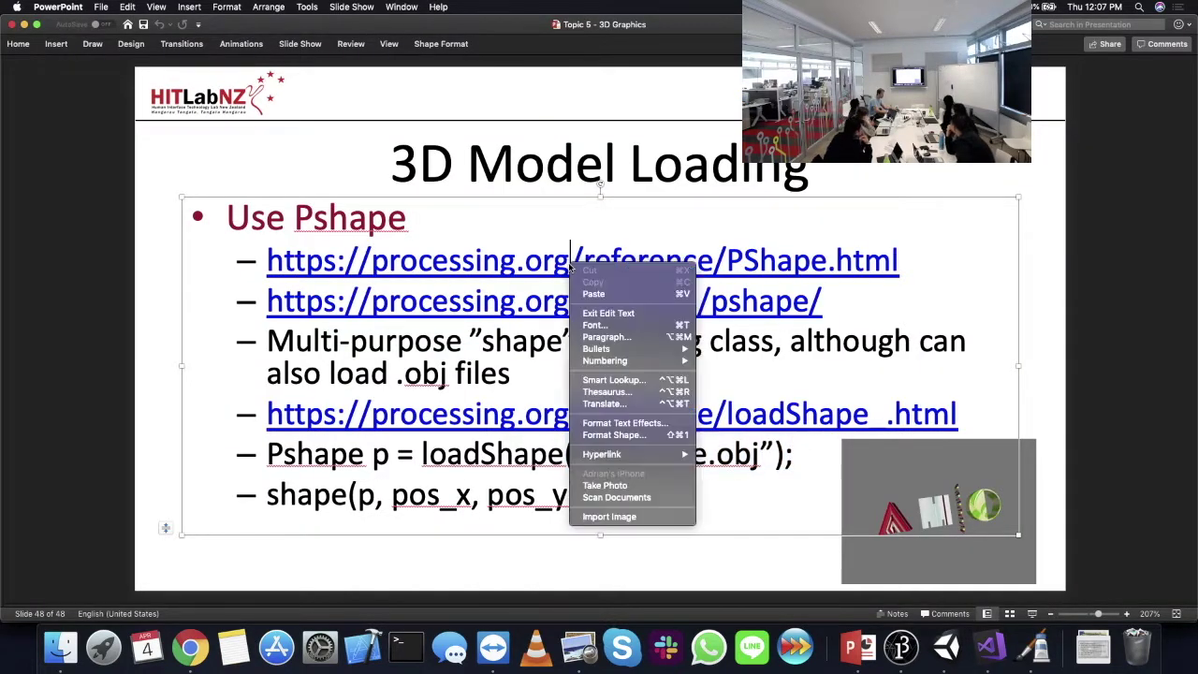
mouse_move(655, 454)
left_click(745, 453)
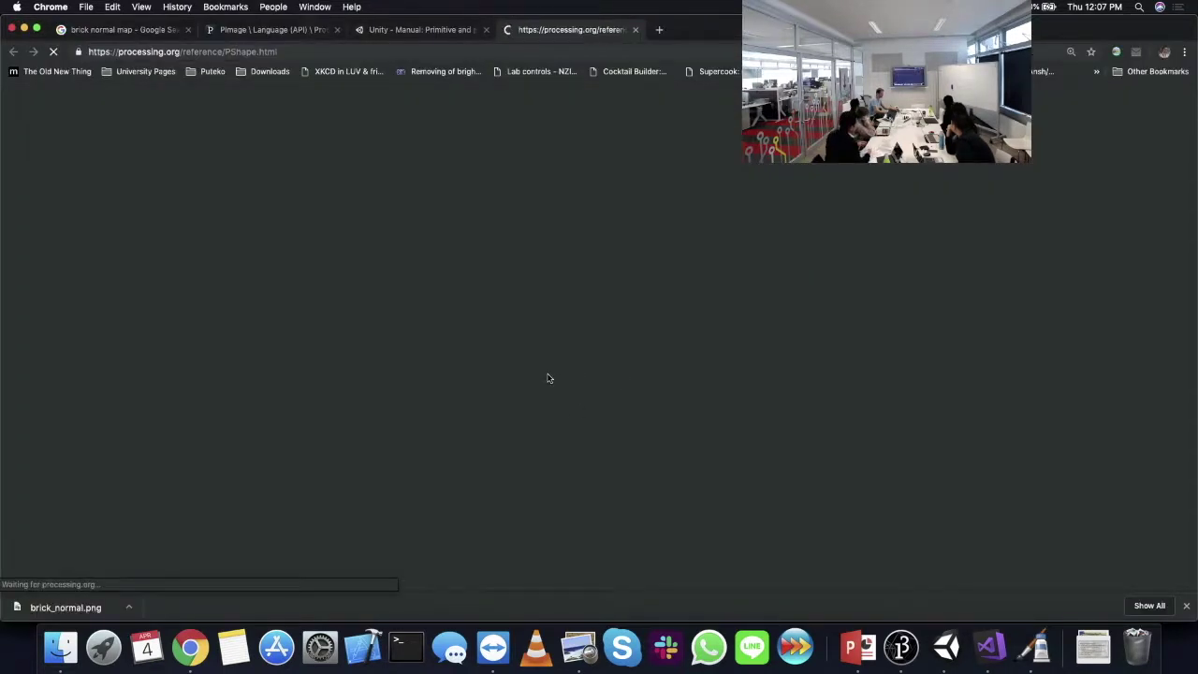
scroll(549, 377, "down", 5)
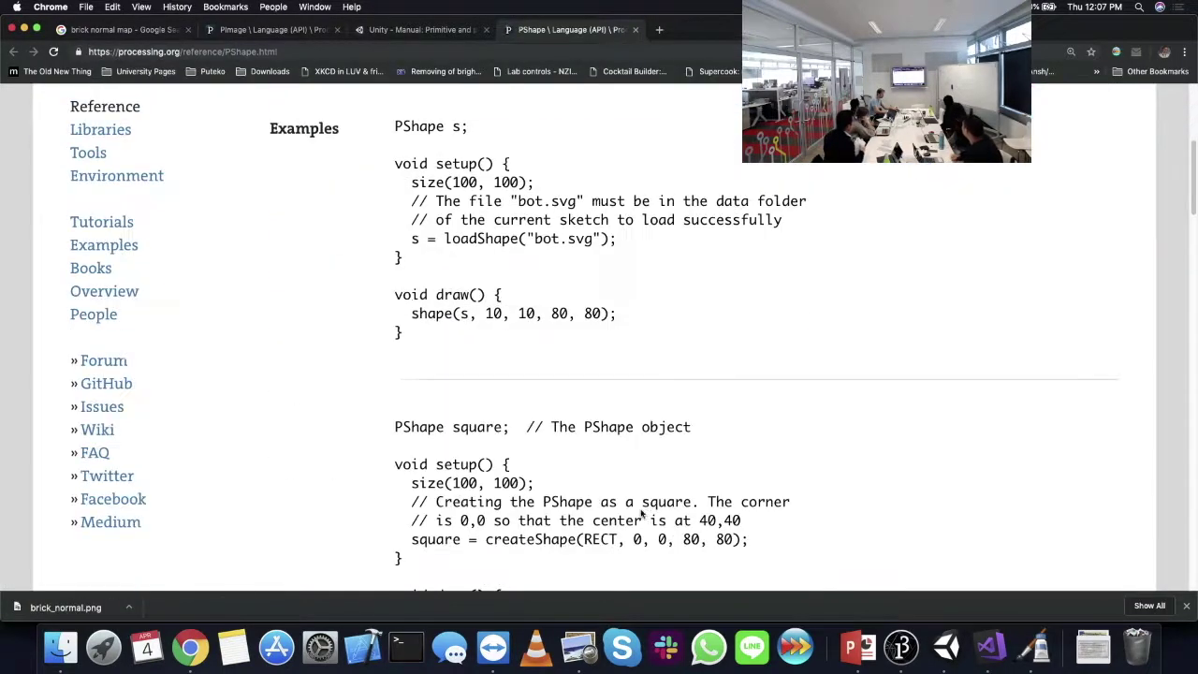
- Switch to Processing and show the Explode sketch's folder in Finder
left_click(59, 660)
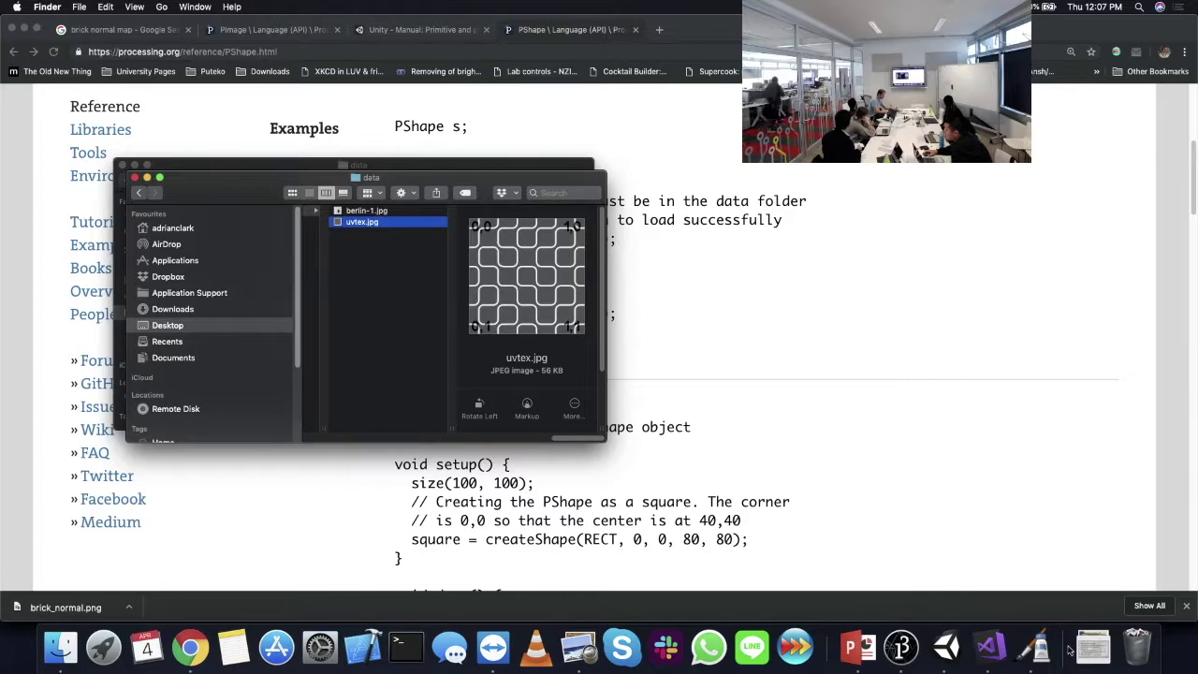
left_click(901, 646)
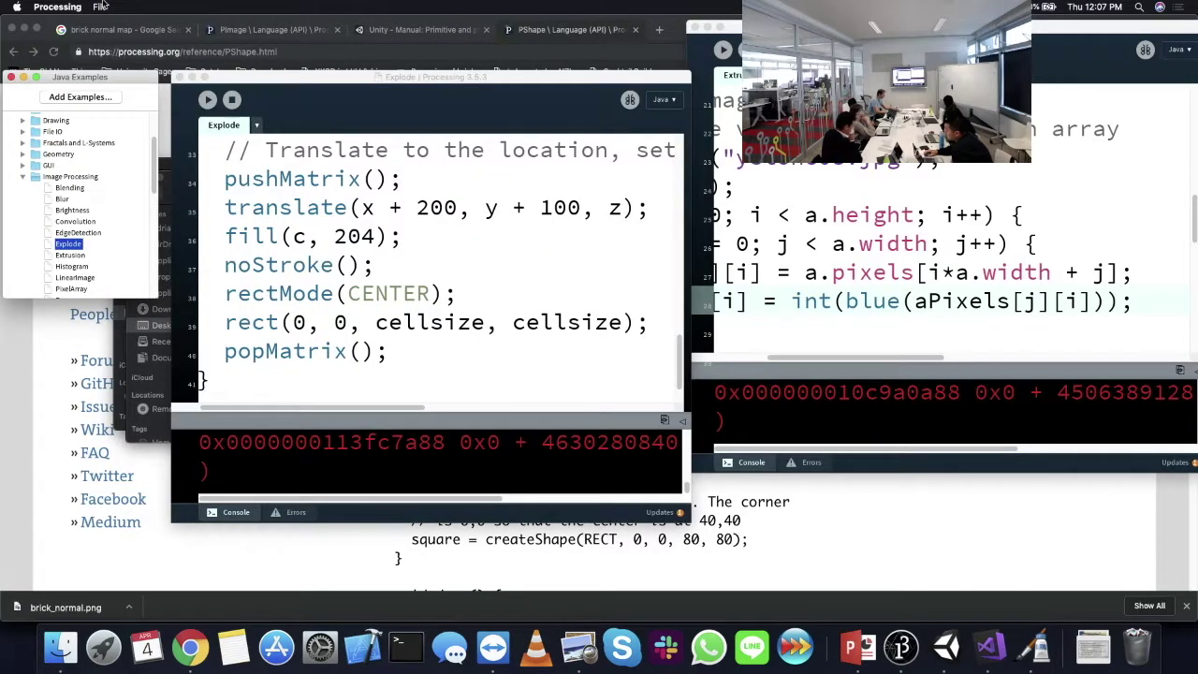
left_click(198, 6)
mouse_move(159, 7)
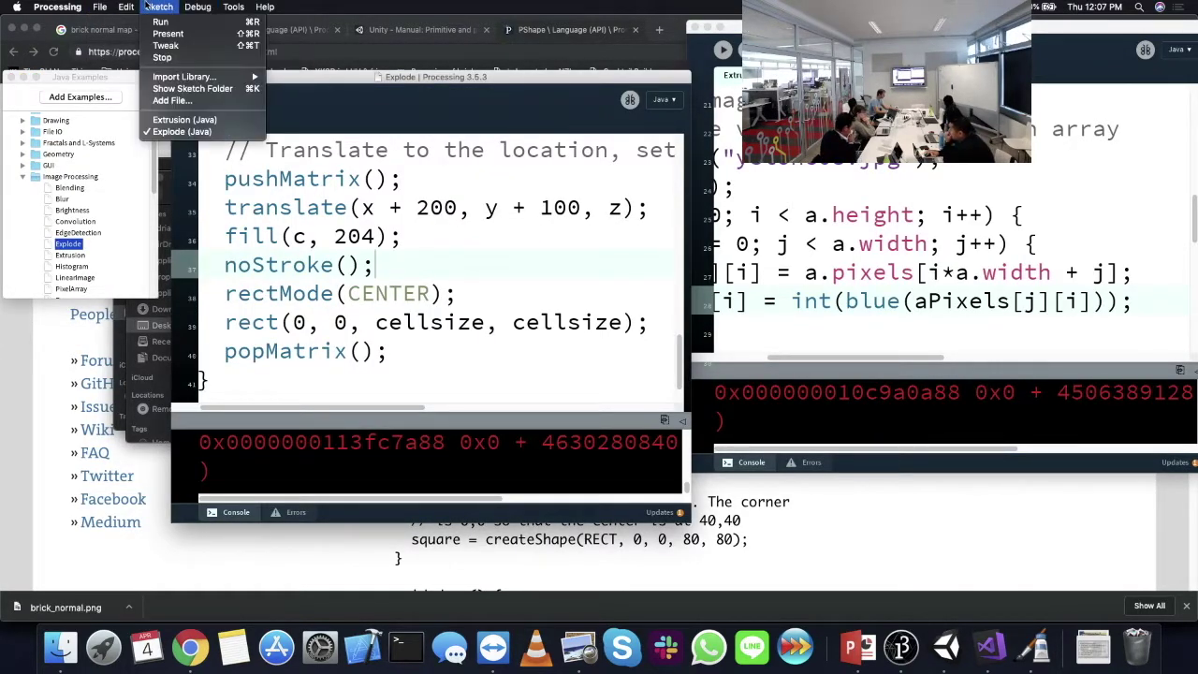
left_click(187, 89)
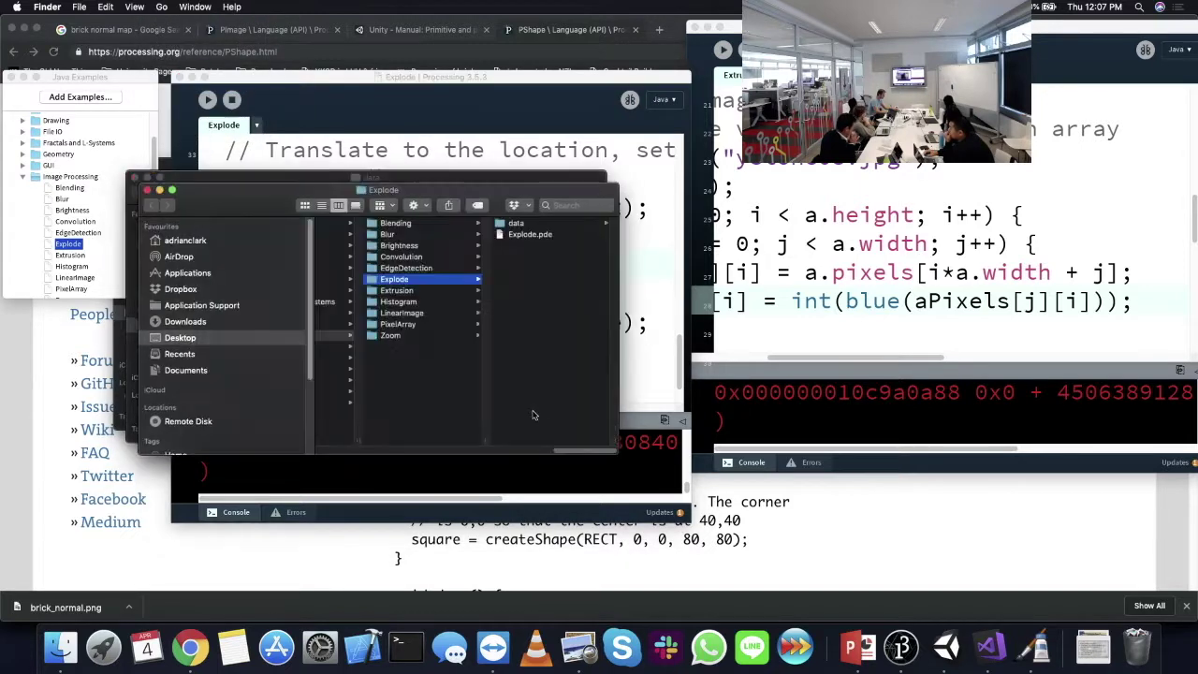
- Search the Processing java folder in Finder for "pshape"
mouse_move(582, 451)
left_mouse_down()
mouse_move(418, 457)
mouse_move(440, 455)
left_mouse_up()
left_click(522, 223)
left_click(572, 205)
type("pshadp")
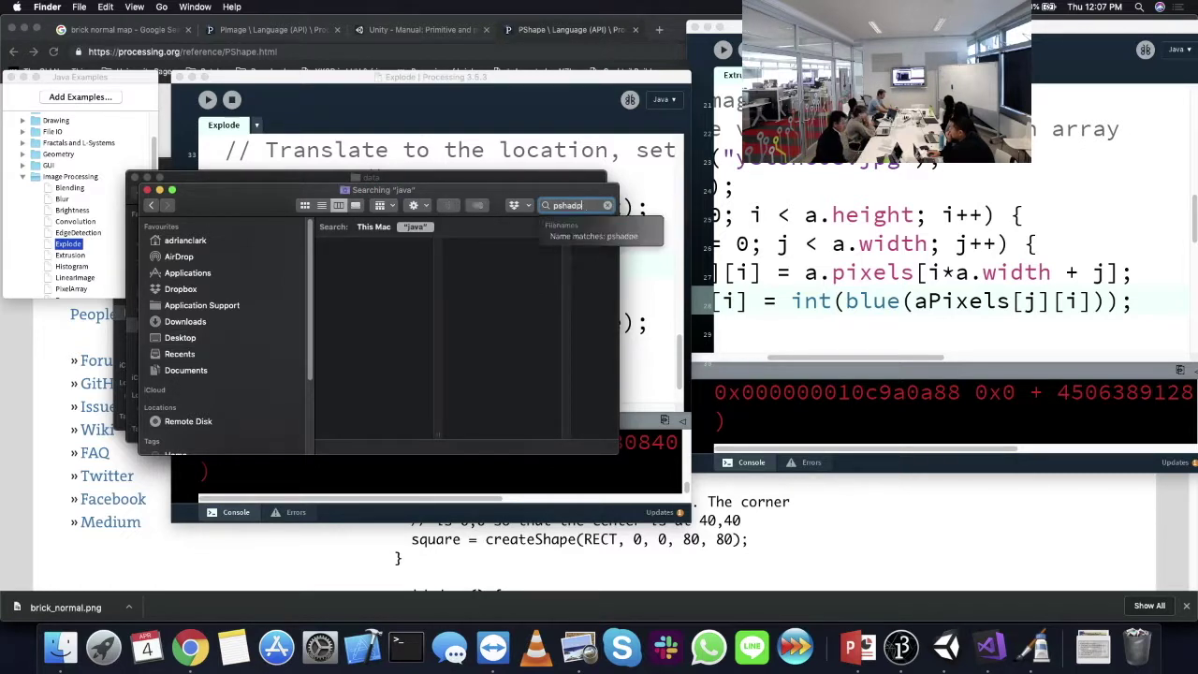
key("BackSpace")
key("BackSpace")
type("pe")
key("Return")
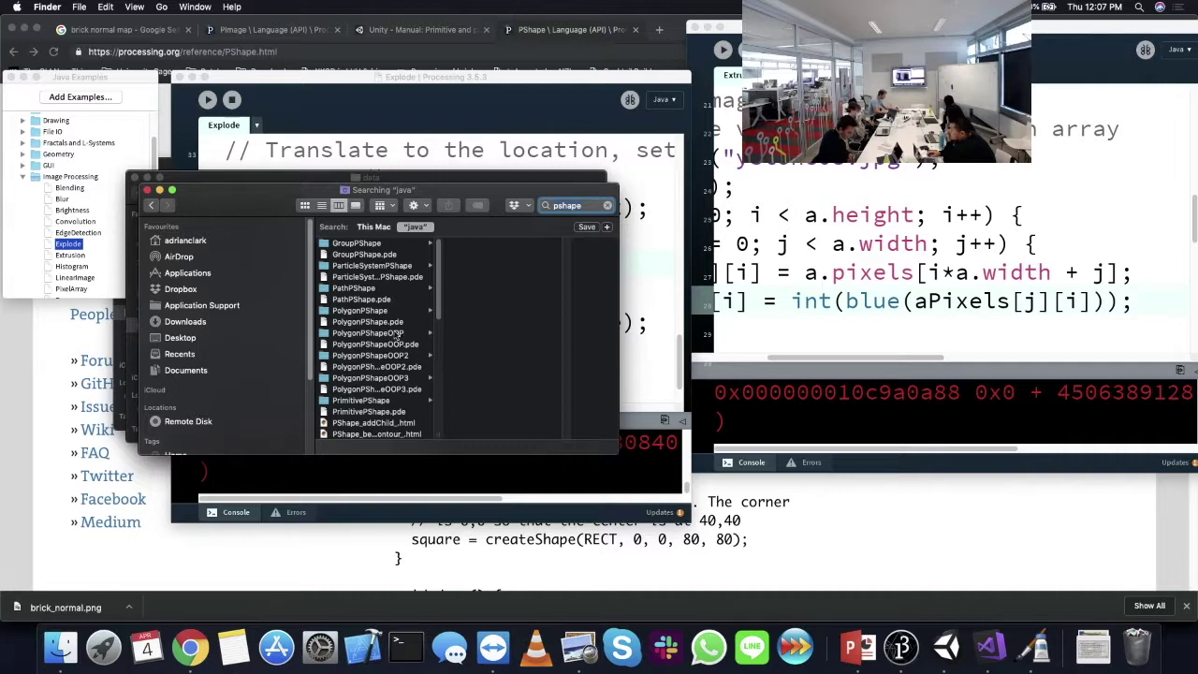
- Enlarge the Finder window, inspect PrimitivePShape.pde, and open the PolygonPShapeOOP3 folder to locate it under Create Shapes
left_click(370, 401)
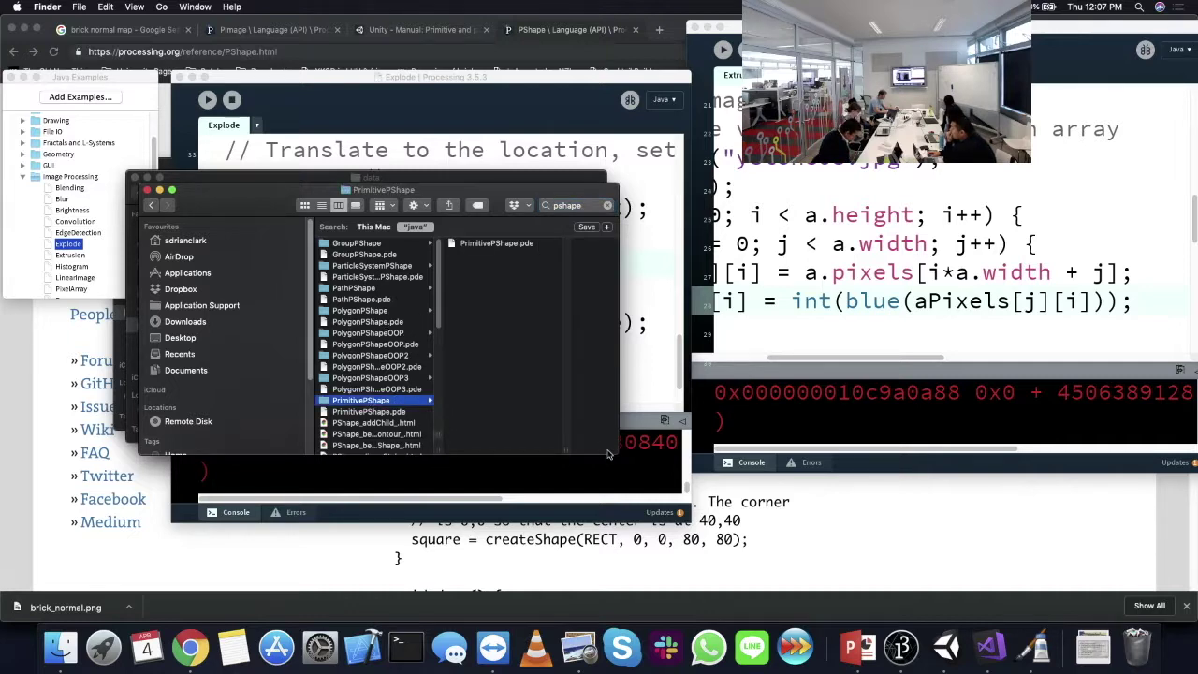
left_click_drag(613, 453, 805, 565)
left_click(505, 244)
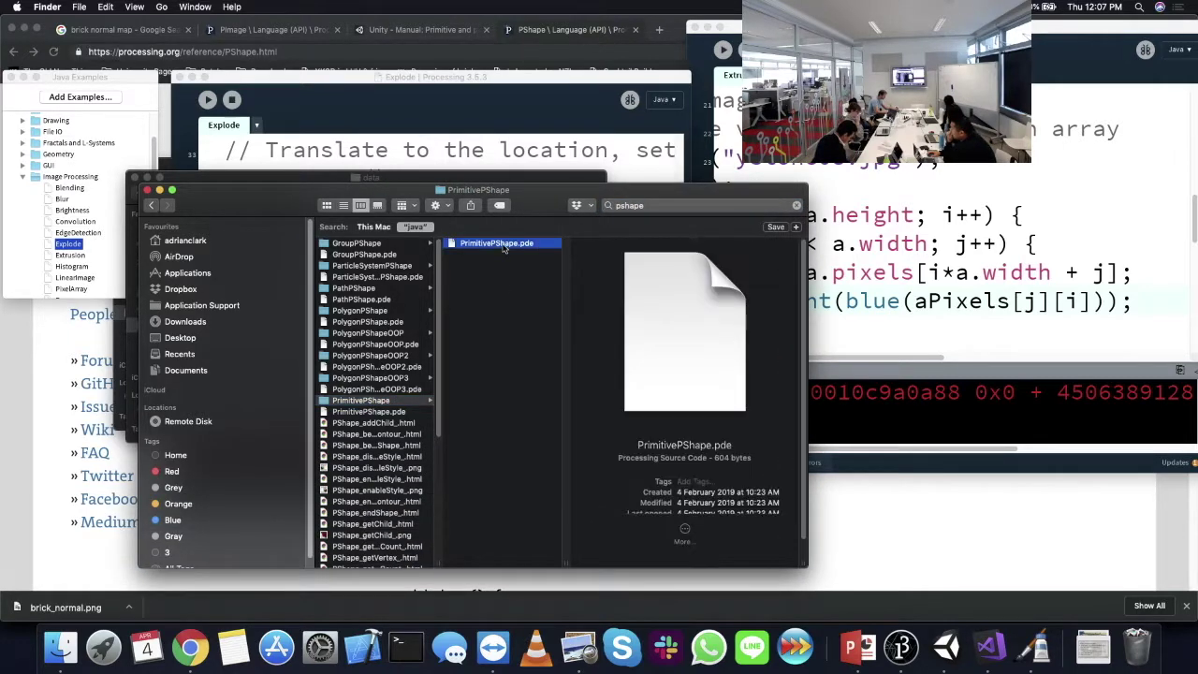
right_click(506, 245)
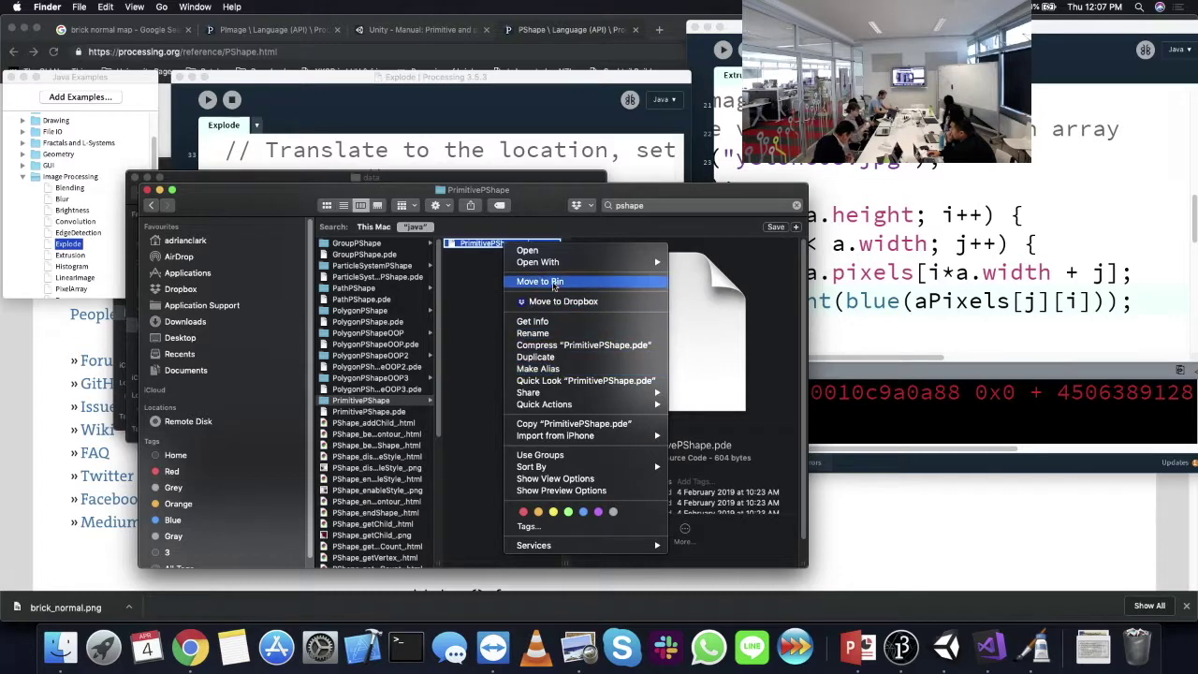
left_click(551, 282)
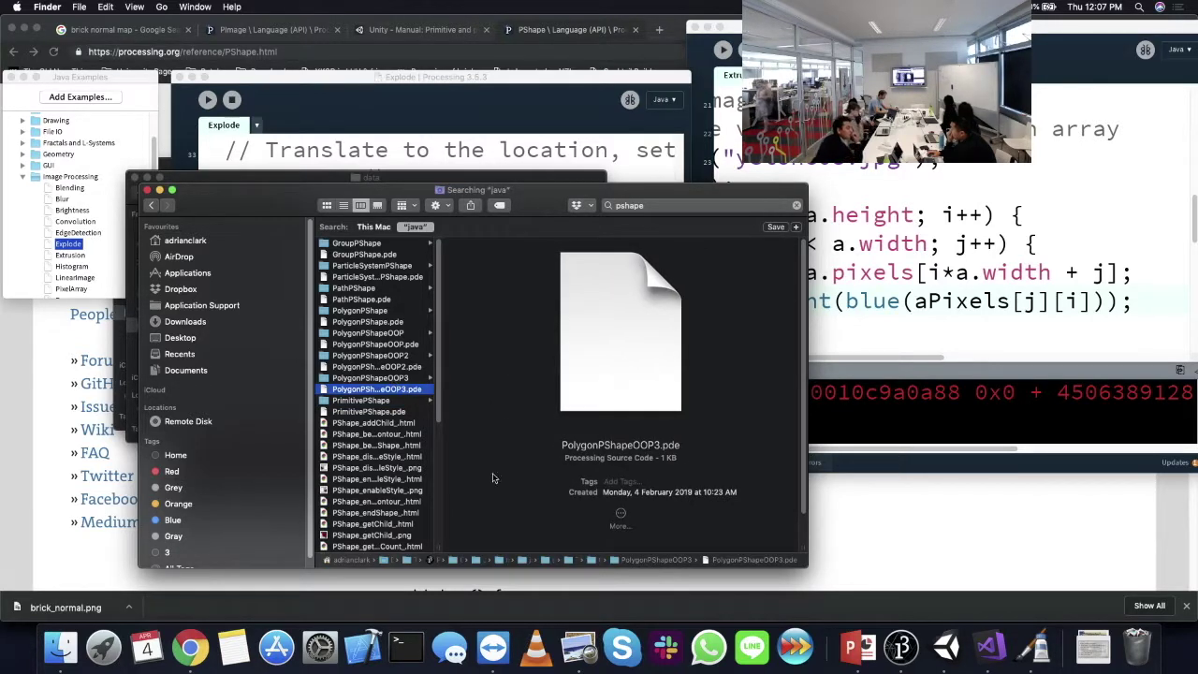
double_click(646, 559)
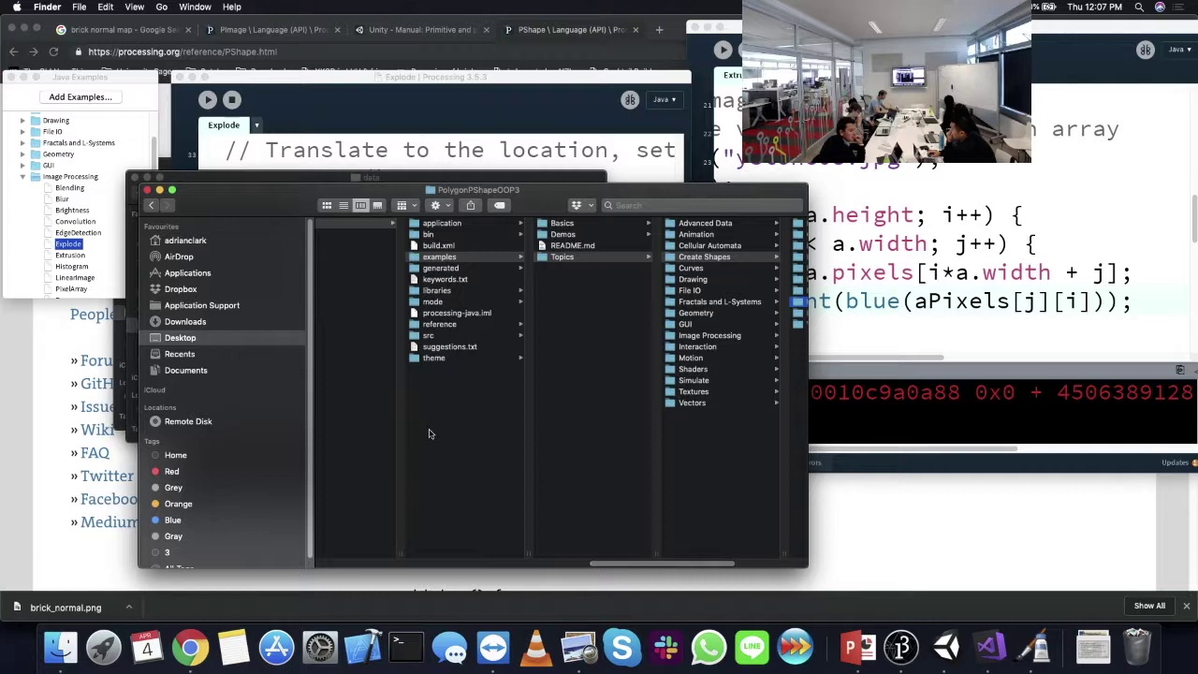
- Open the PrimitivePShape sketch from the Create Shapes examples in Processing and skim its code
left_click(71, 209)
left_click(22, 176)
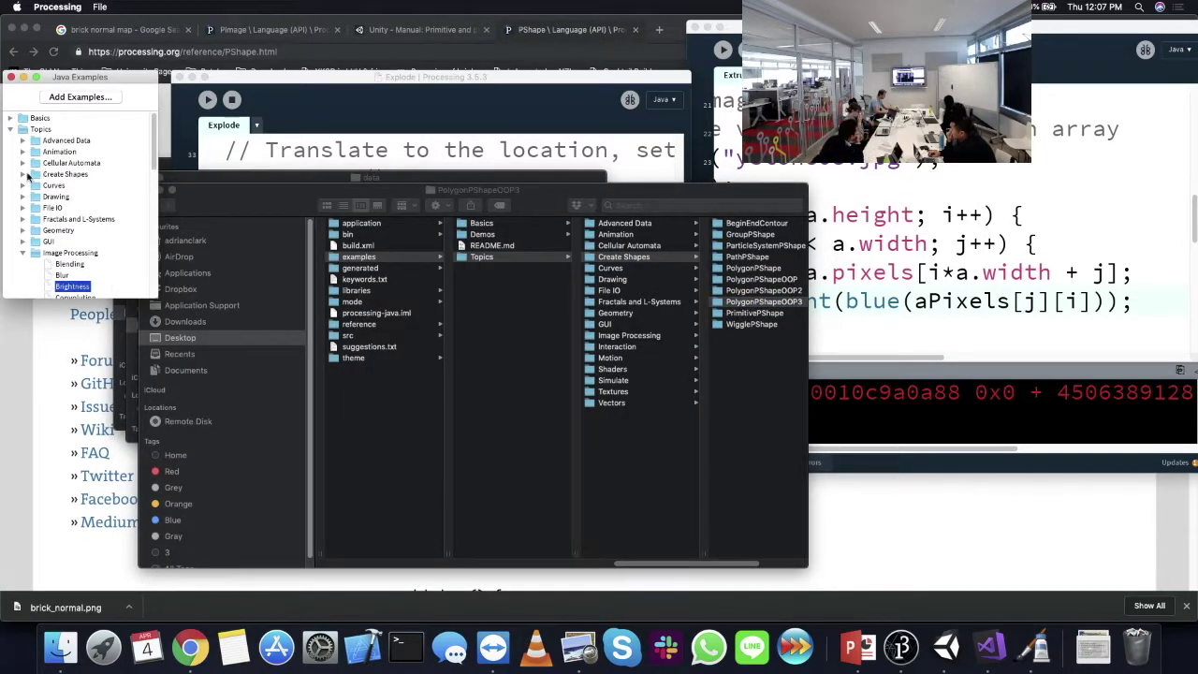
left_click(25, 175)
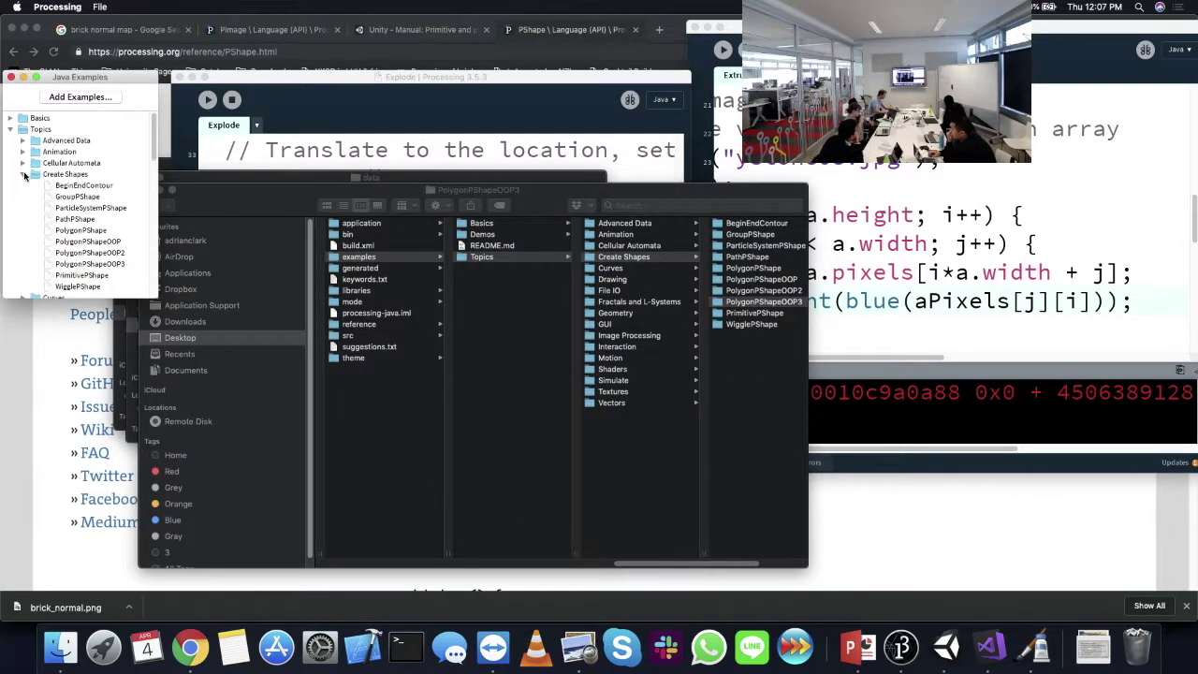
double_click(84, 276)
scroll(318, 299, "down", 10)
scroll(318, 300, "up", 2)
scroll(319, 300, "up", 5)
scroll(318, 299, "down", 6)
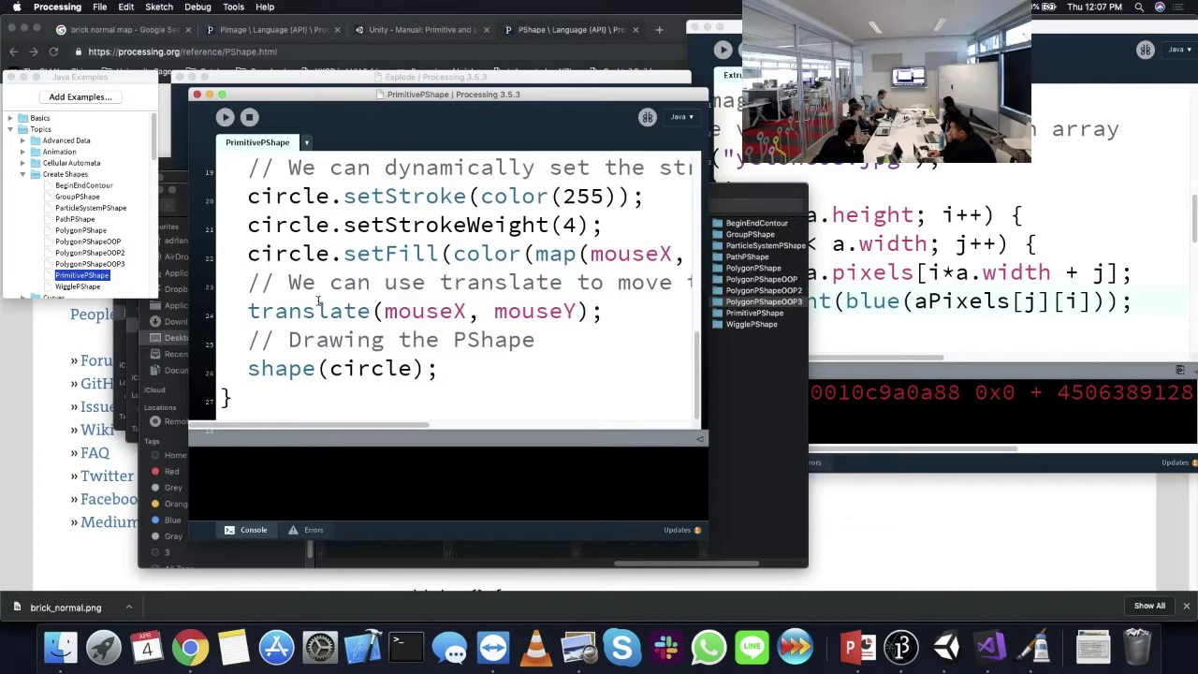
- Open the PolygonPShape example, skim its code and run the sketch
double_click(82, 230)
scroll(335, 242, "down", 4)
scroll(335, 242, "up", 2)
scroll(335, 242, "down", 6)
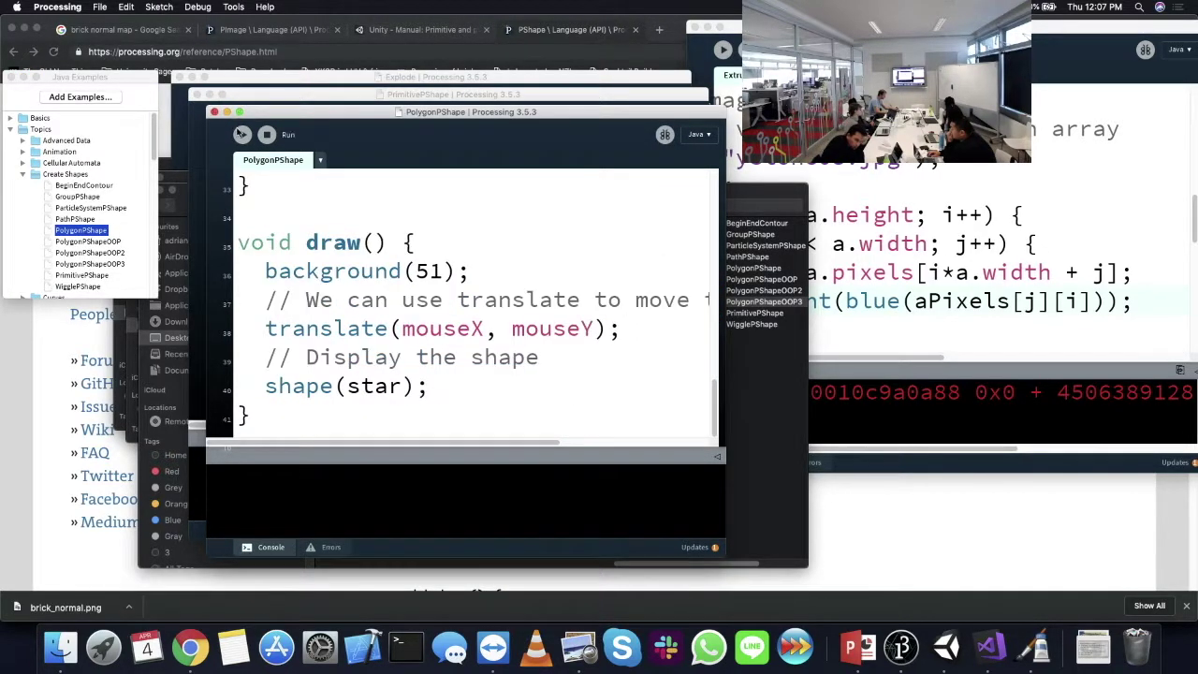
key("super+r")
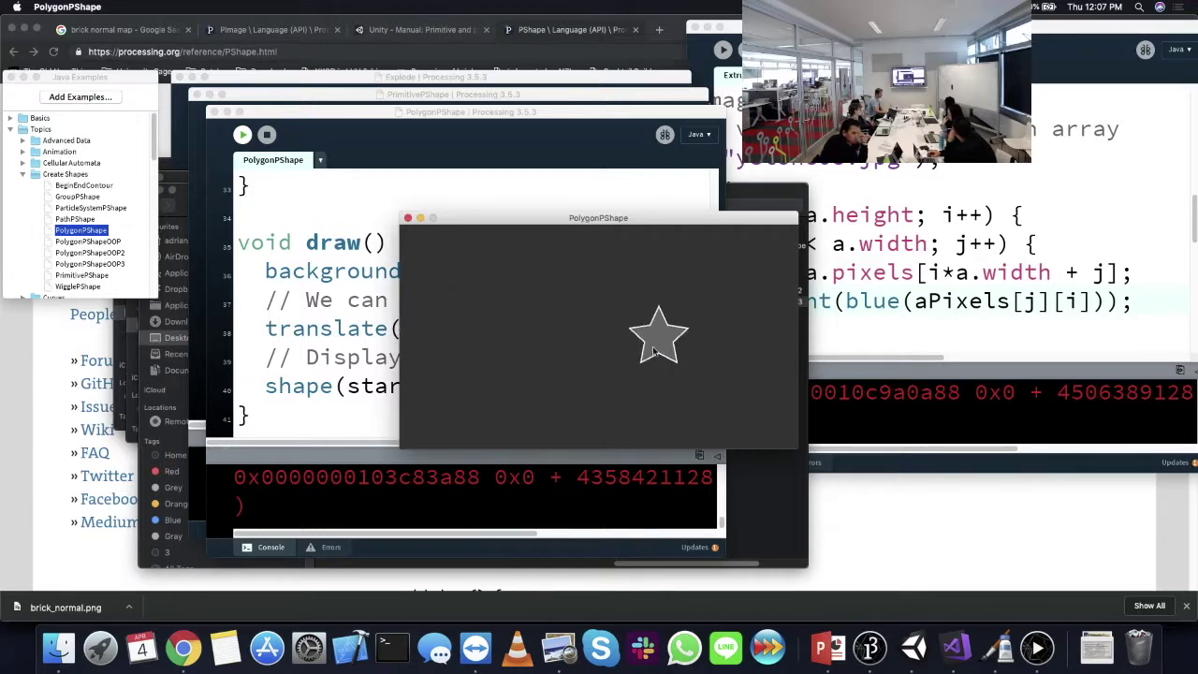
- Return to the PolygonPShape code and review the star.vertex lines and the draw function
left_click(302, 235)
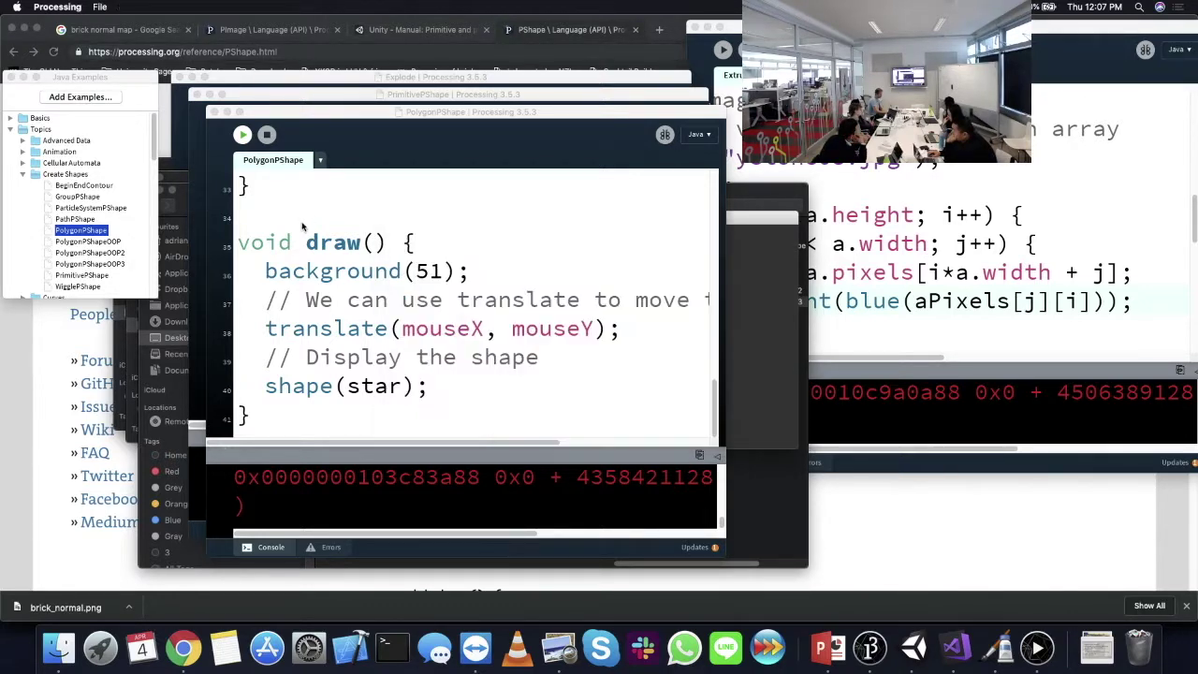
scroll(344, 244, "up", 5)
scroll(352, 338, "up", 2)
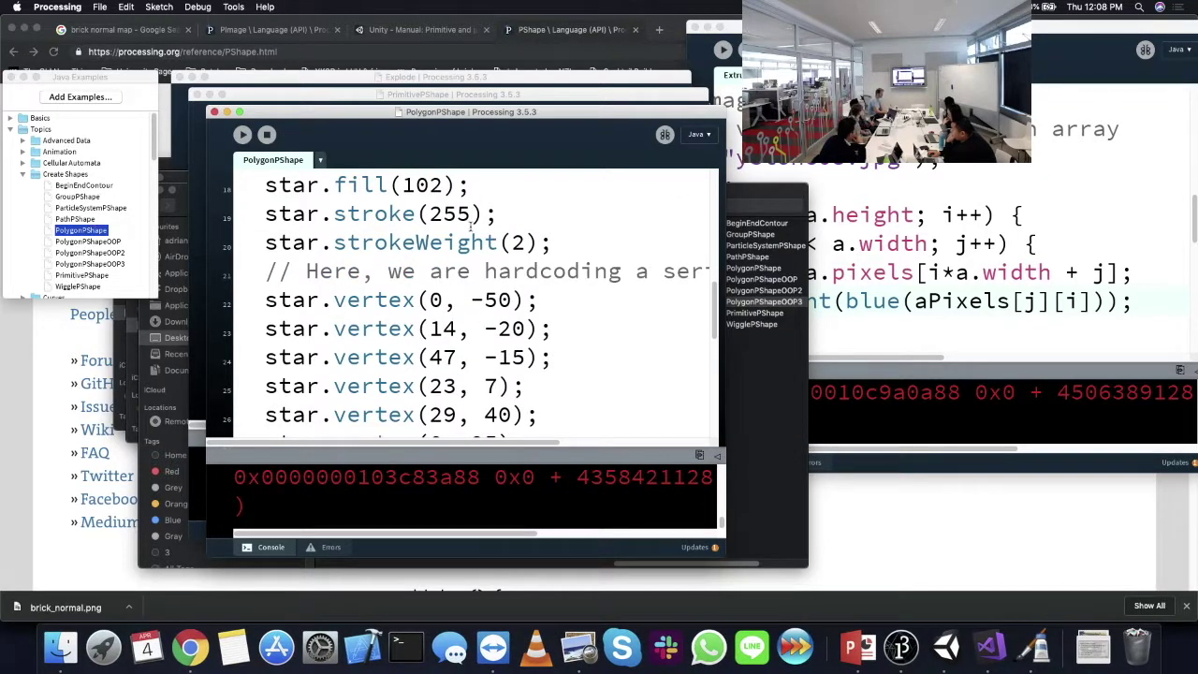
scroll(388, 314, "down", 8)
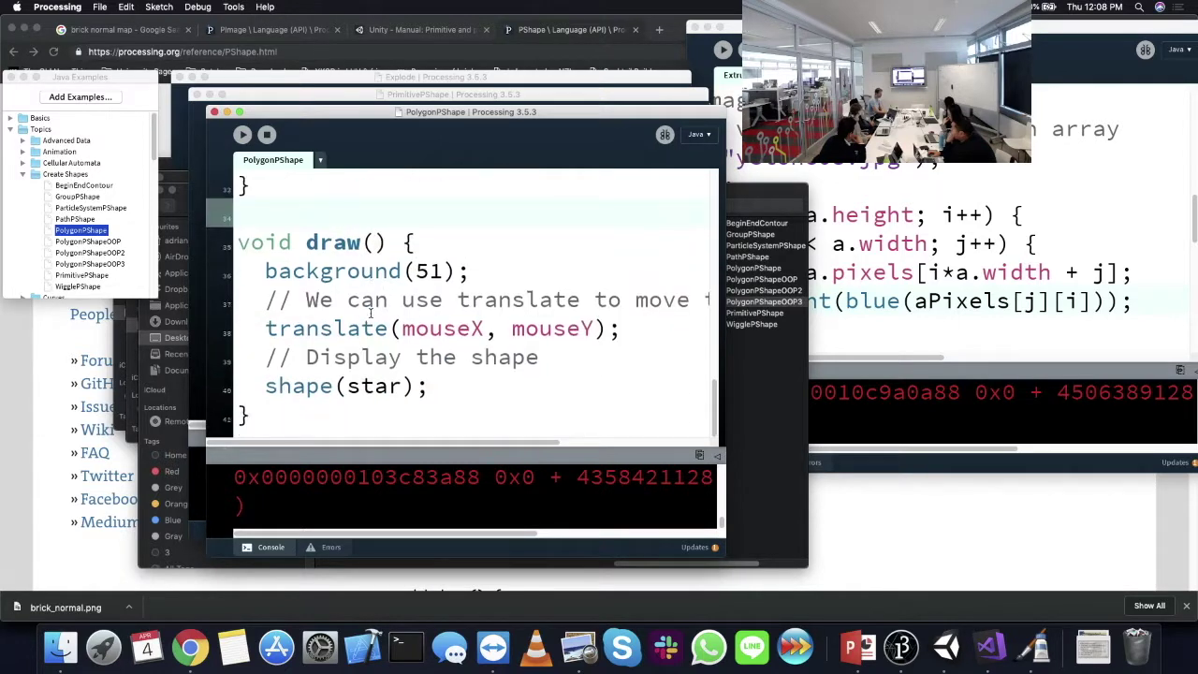
left_click(120, 269)
left_click(120, 267)
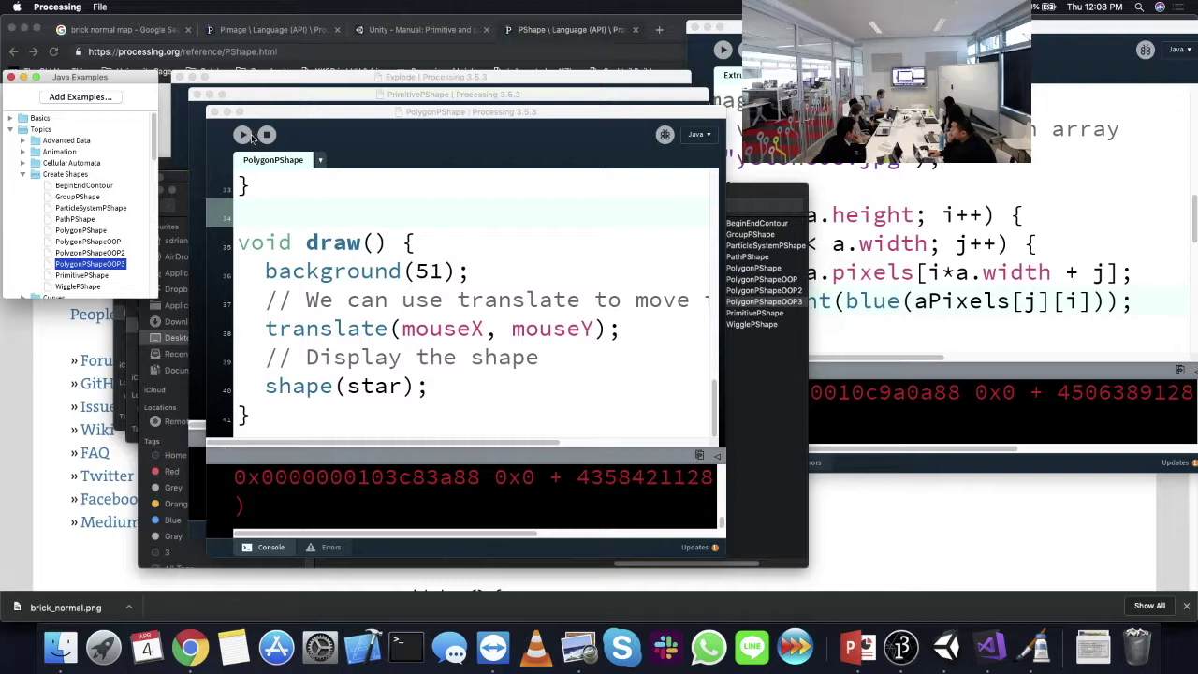
left_click(241, 135)
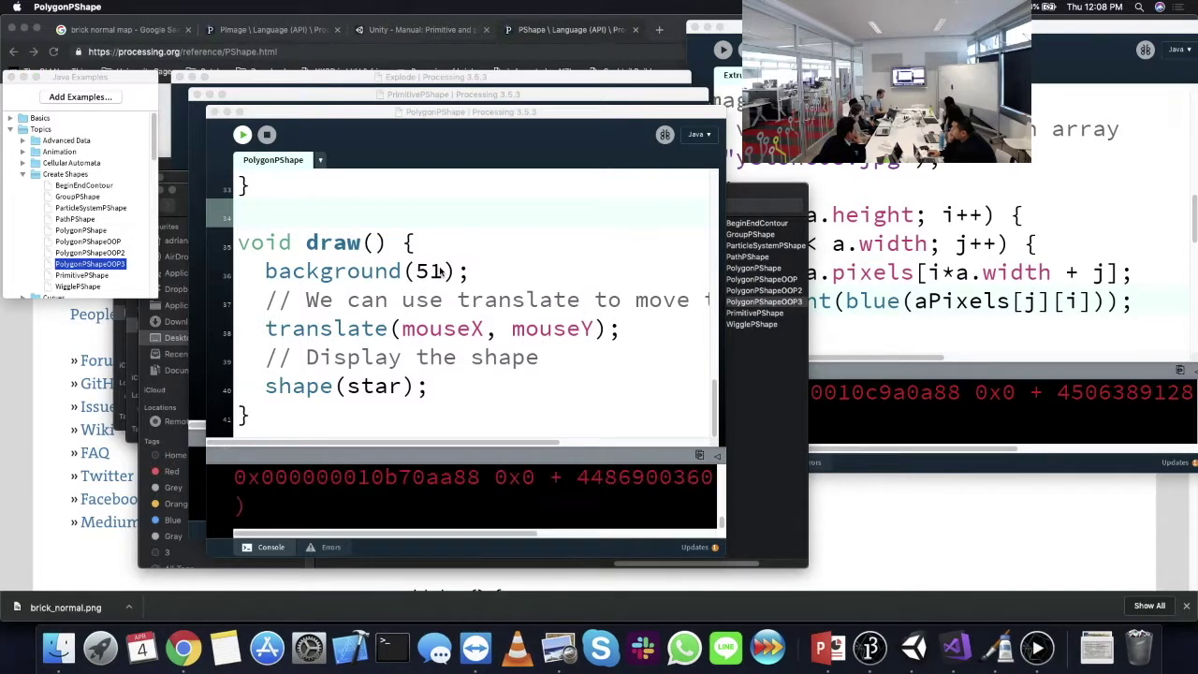
left_click(319, 245)
left_click(264, 141)
- Open the PolygonPShapeOOP3 example from Create Shapes and run it
double_click(111, 266)
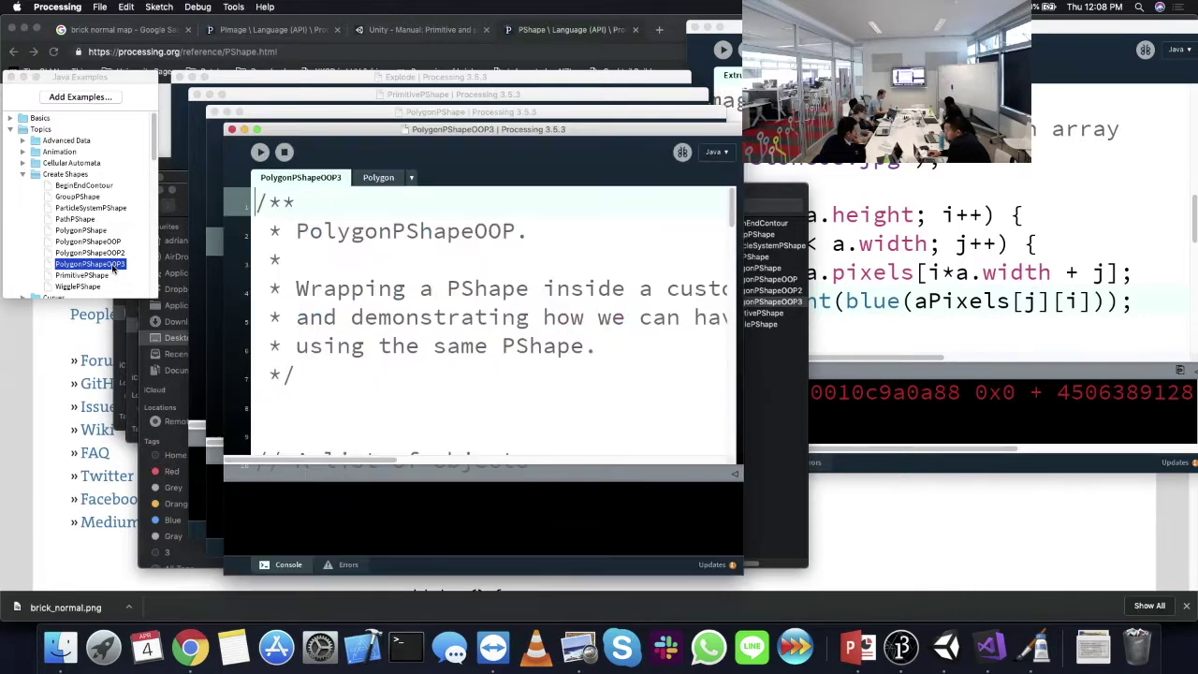
left_click(259, 152)
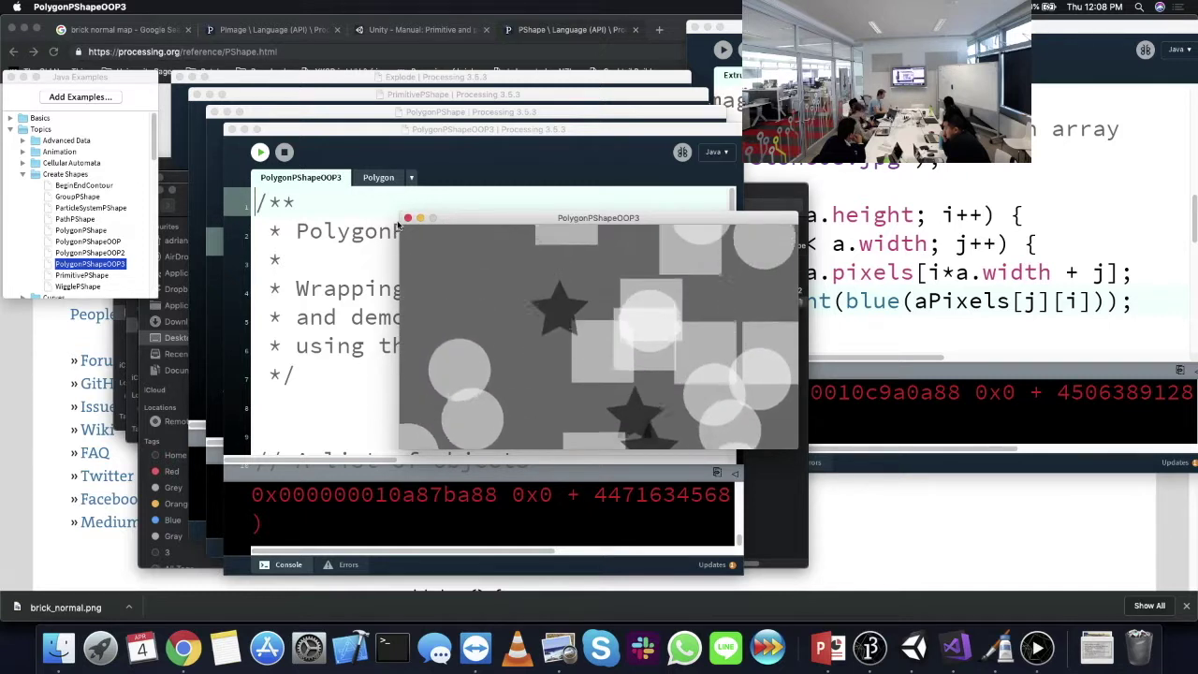
- Close the PolygonPShapeOOP3 output, open and run the WigglePShape example from Create Shapes, and close its output window
left_click(407, 217)
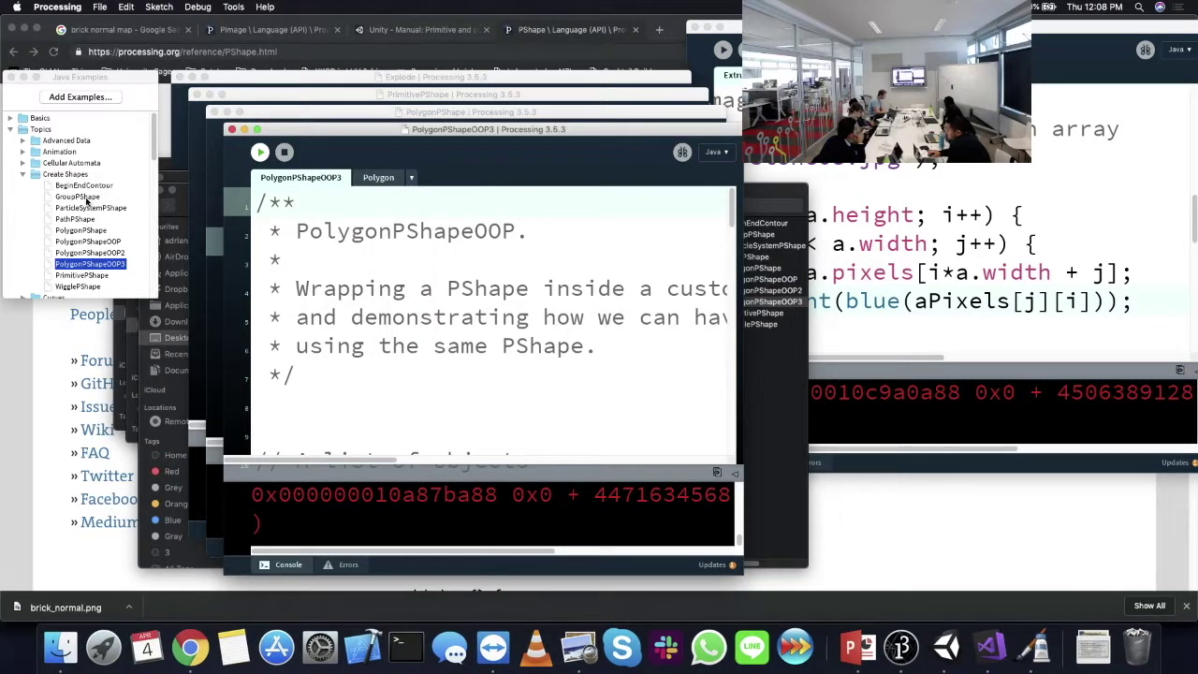
double_click(93, 286)
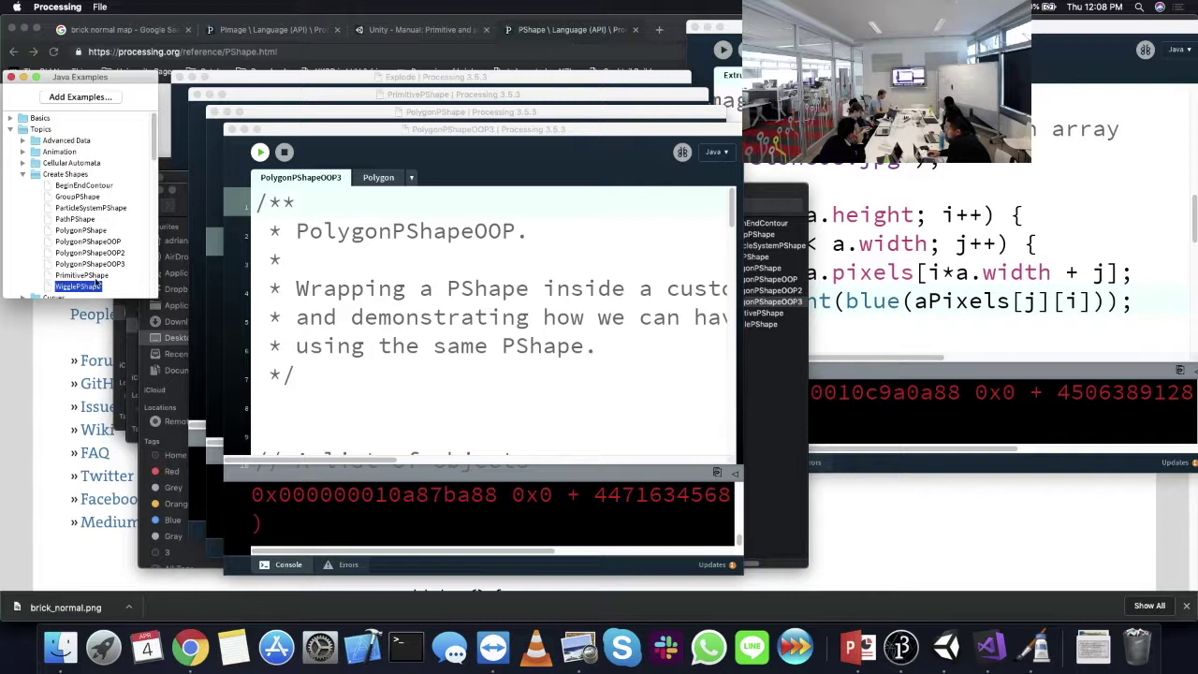
left_click(279, 171)
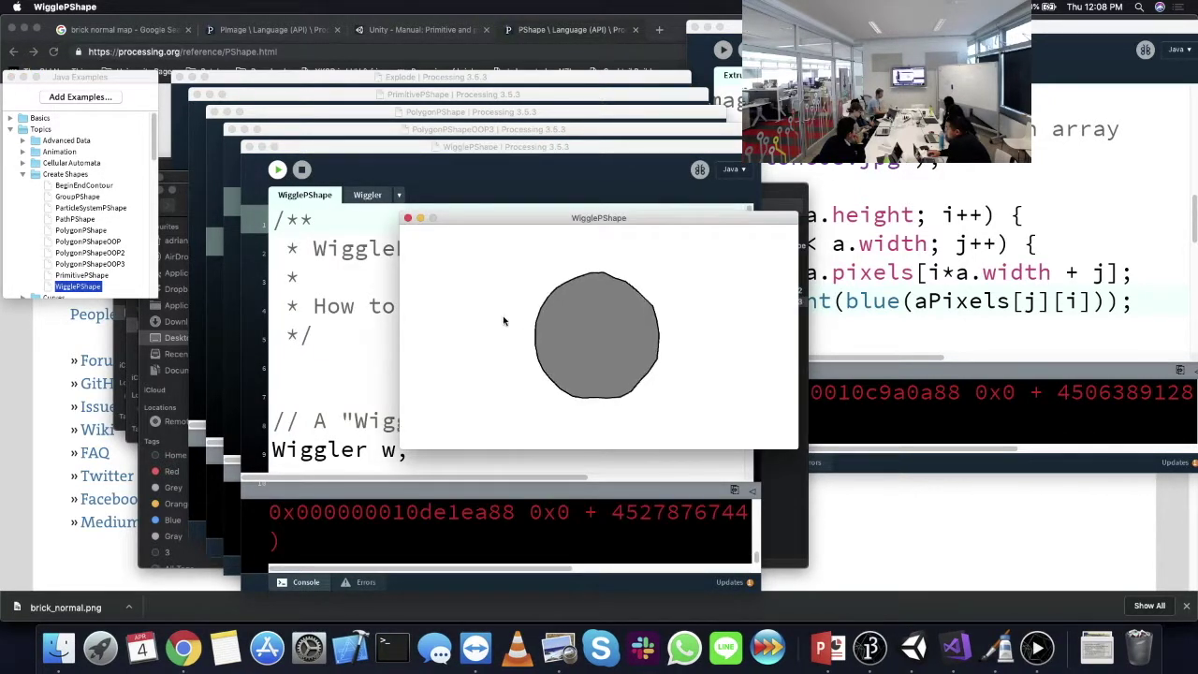
left_click(408, 218)
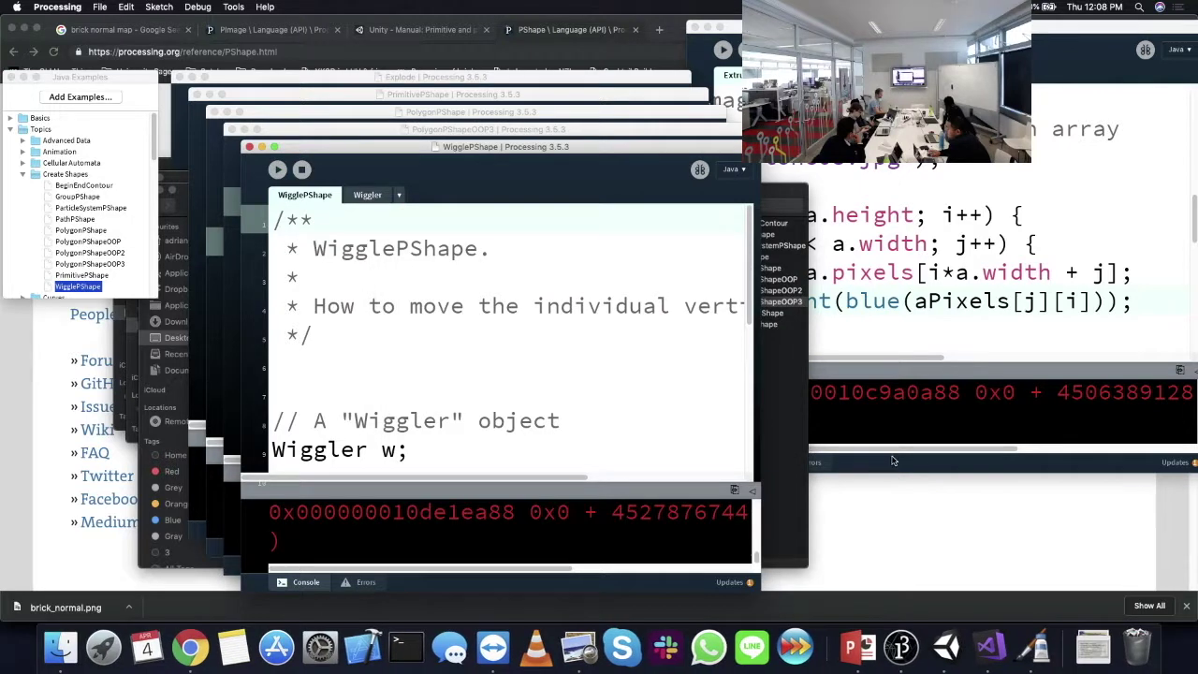
- Switch to PowerPoint's 3D Model Loading slide, look briefly at the dog models in the Unity scene, and return to the slide
left_click(865, 508)
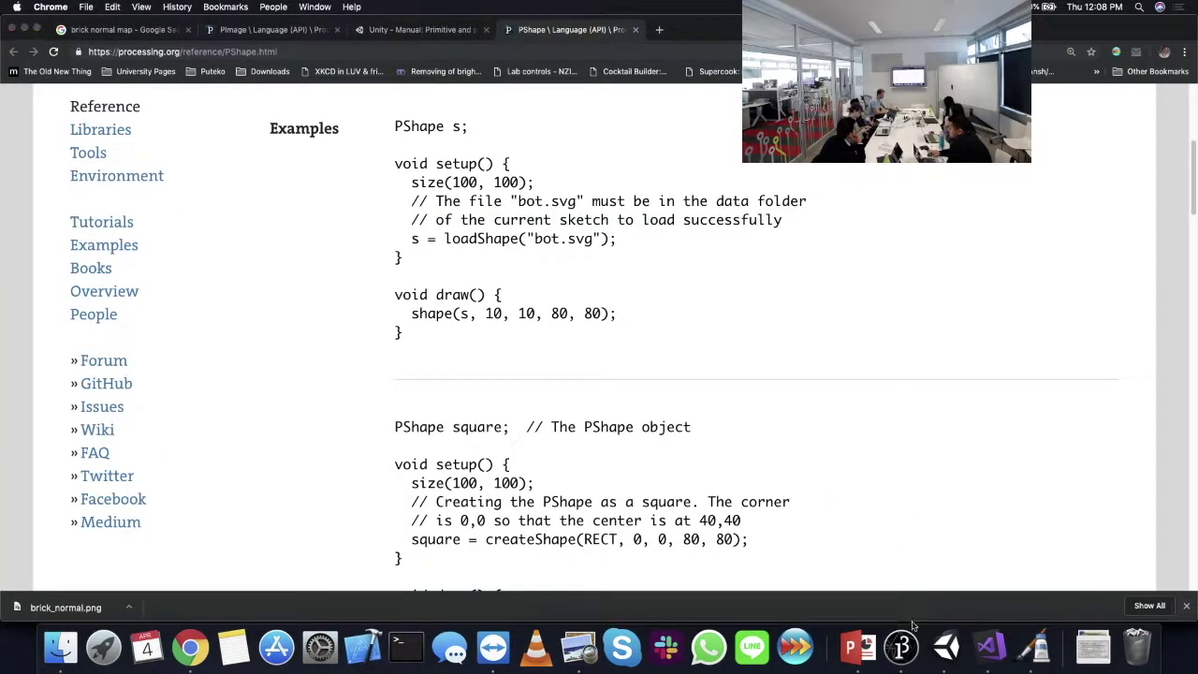
left_click(902, 646)
left_click(854, 646)
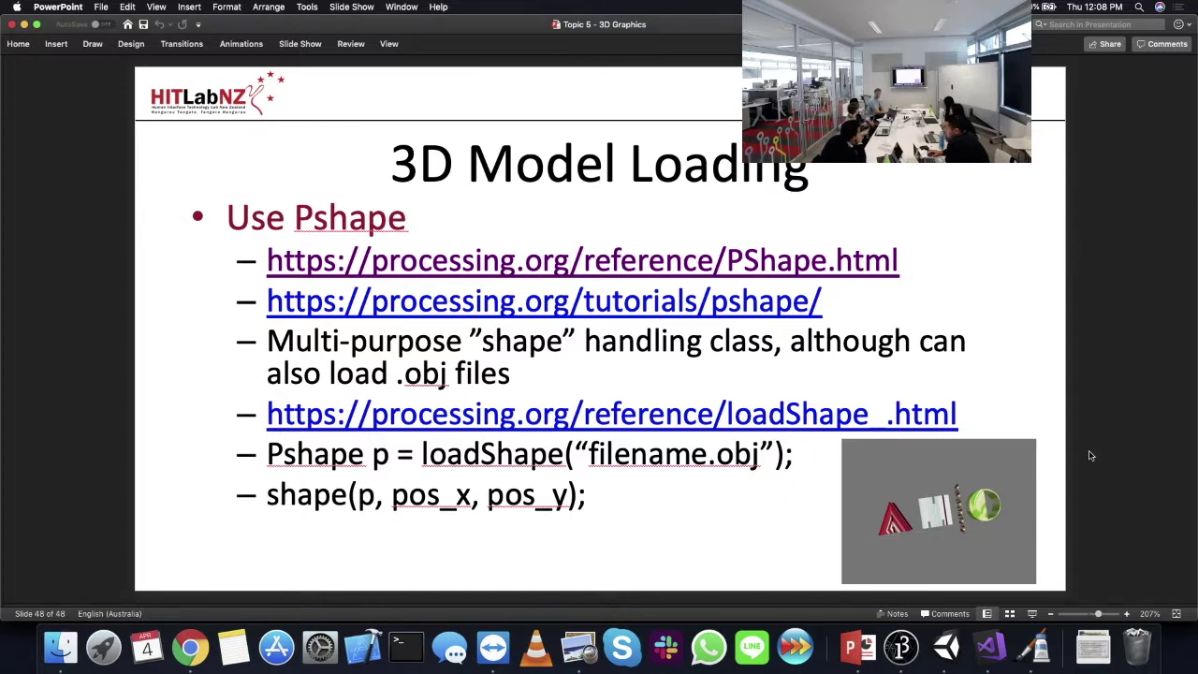
right_click(946, 651)
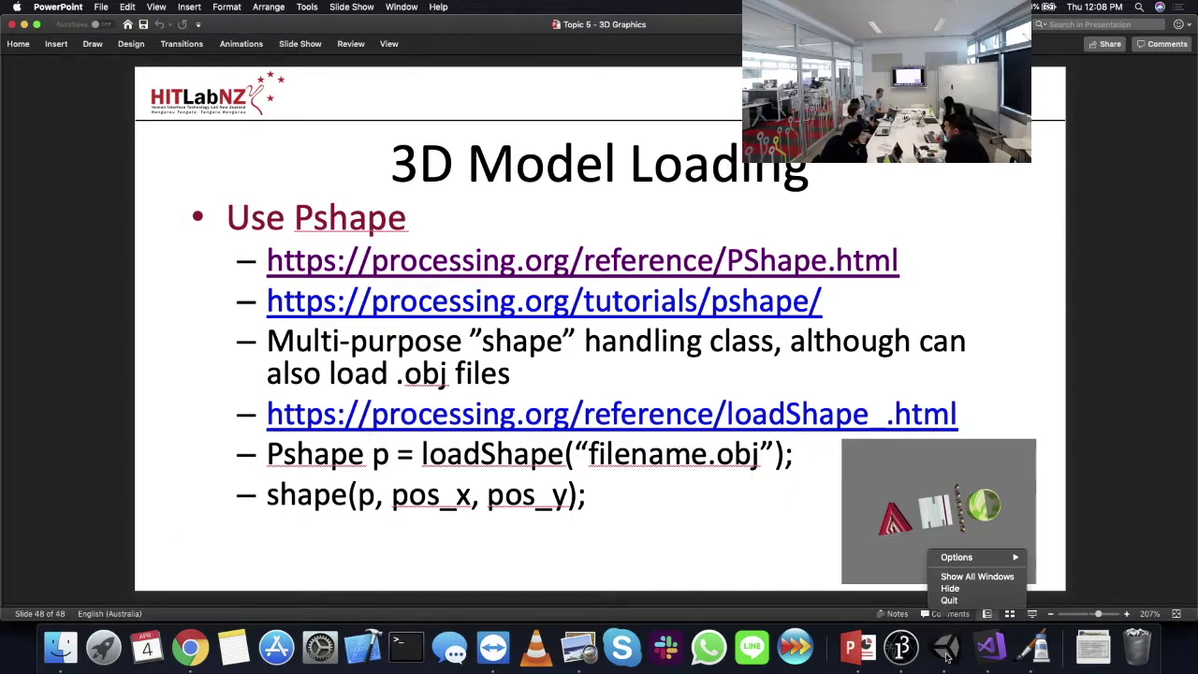
left_click(947, 654)
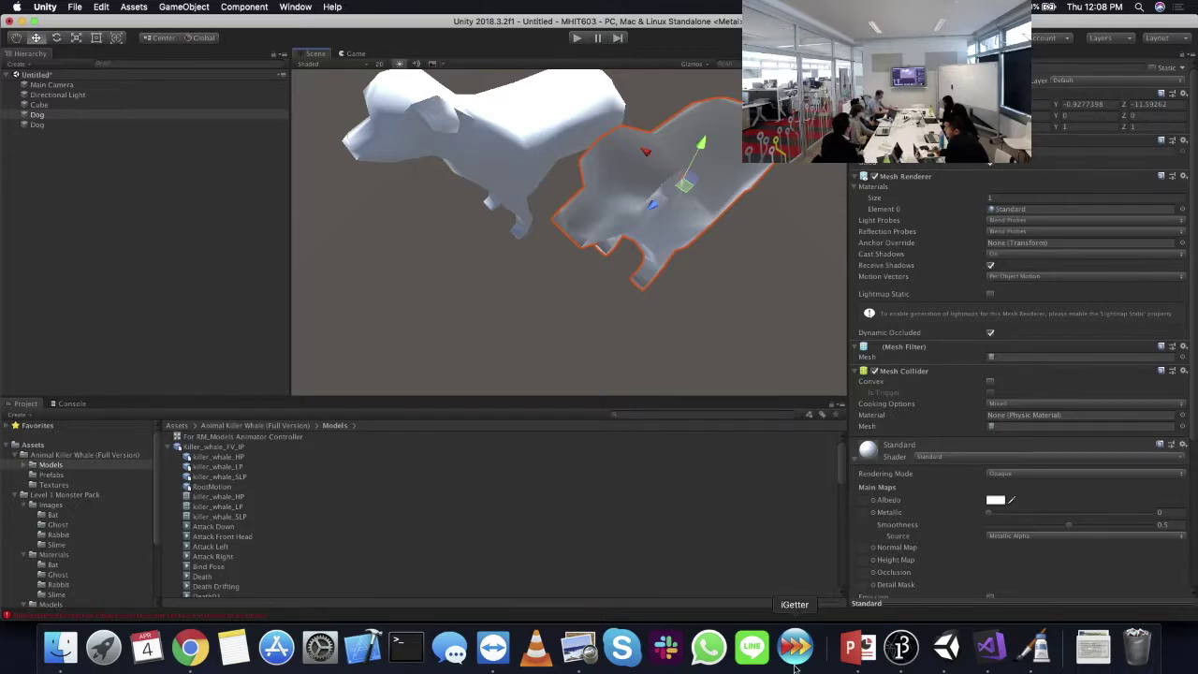
left_click(855, 648)
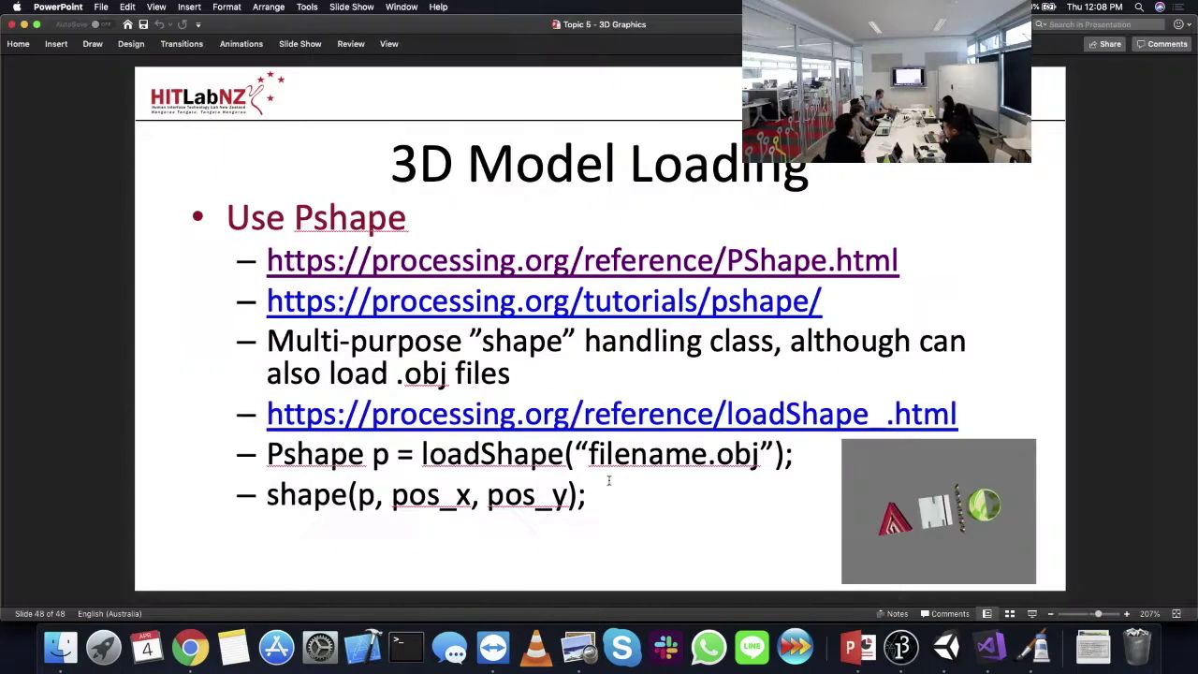
- Close the Topic 5 - 3D Graphics presentation and page through the Topic 6 - Unity slides up to Script Lifecycle
left_click(12, 25)
scroll(384, 334, "down", 4)
scroll(449, 328, "up", 3)
scroll(455, 325, "down", 2)
scroll(454, 325, "down", 3)
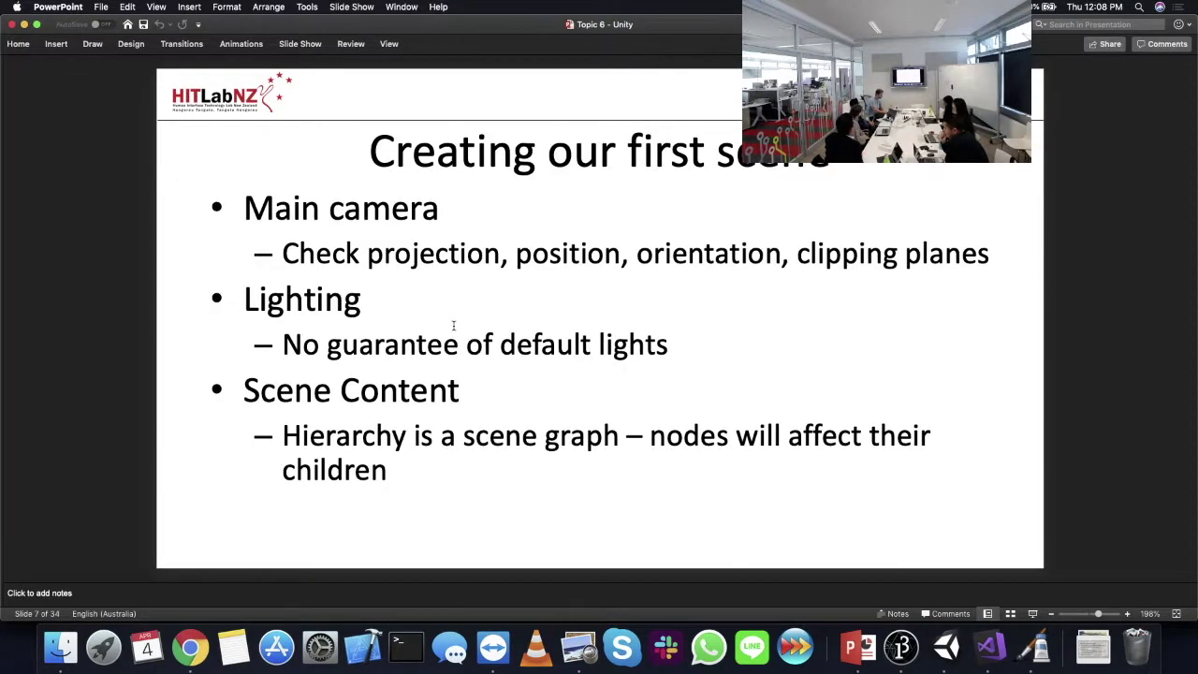
scroll(454, 325, "down", 3)
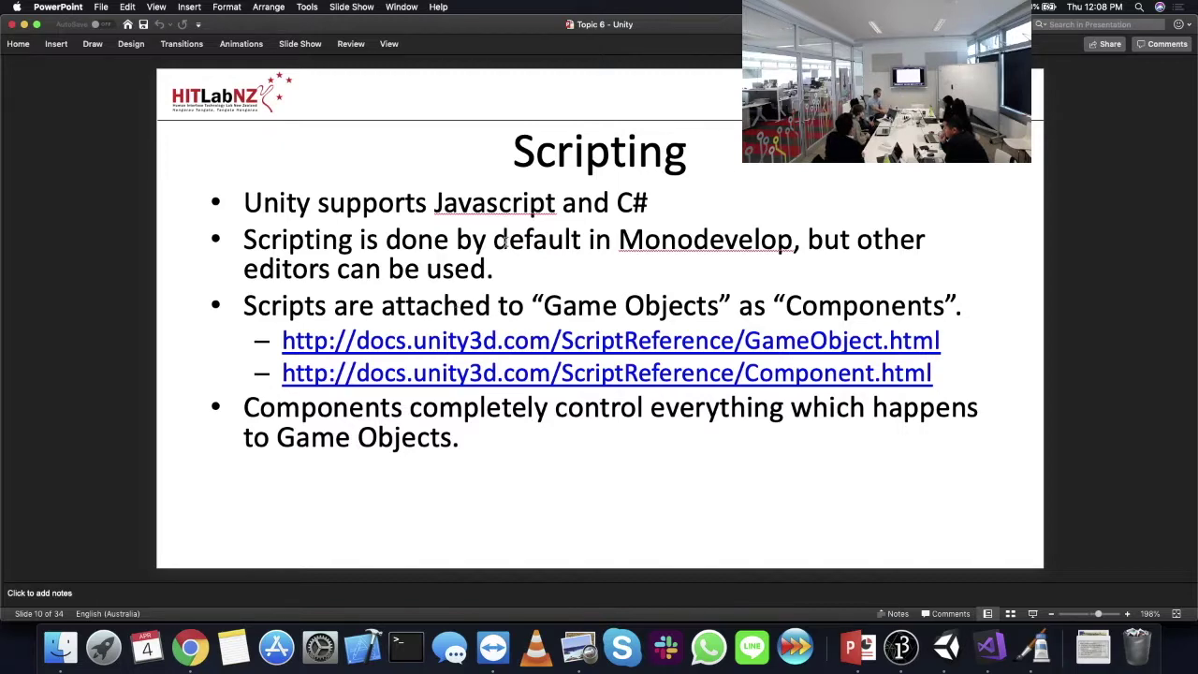
scroll(356, 317, "down", 1)
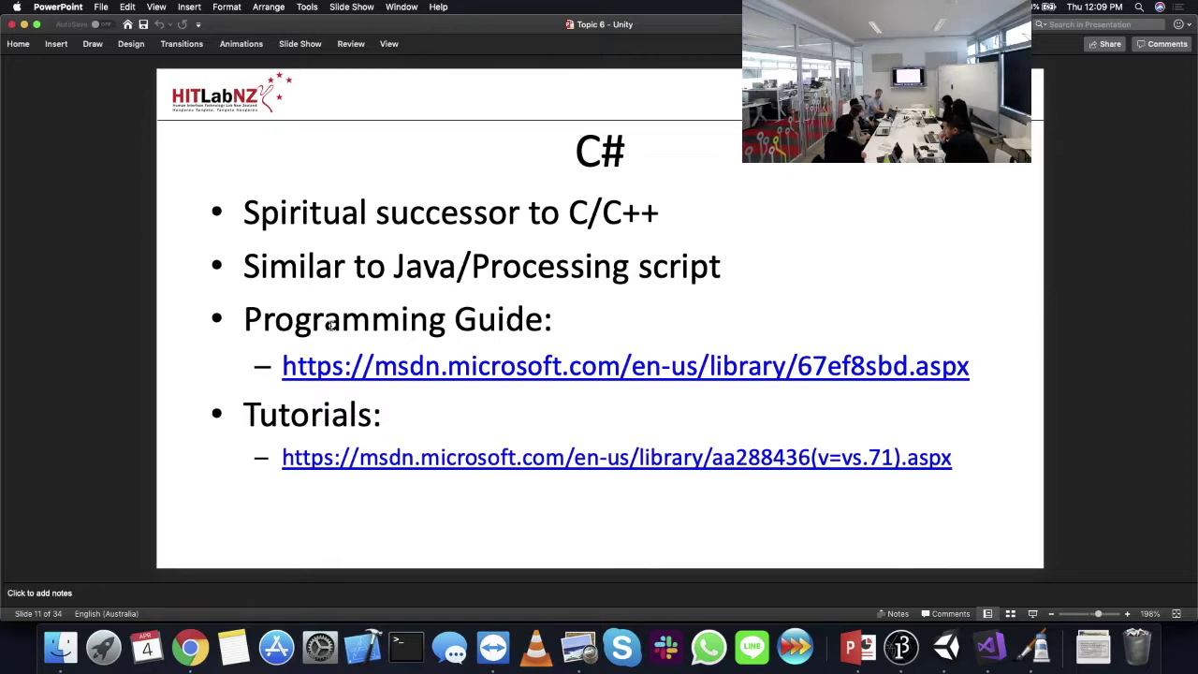
scroll(330, 325, "down", 1)
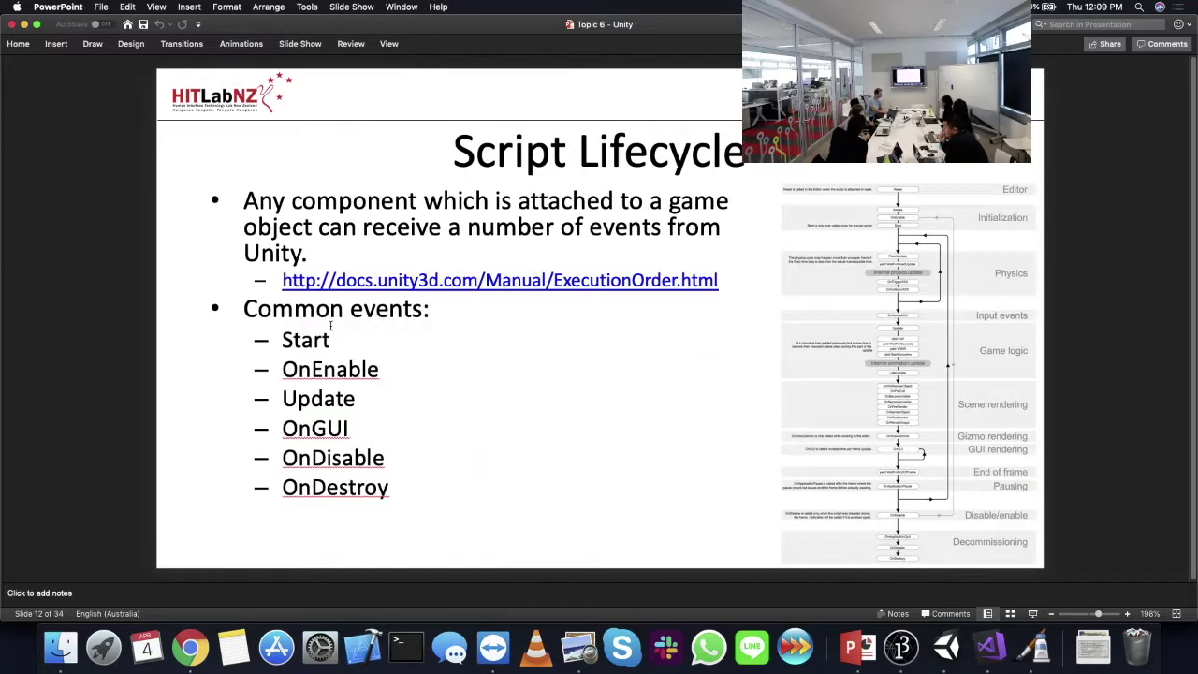